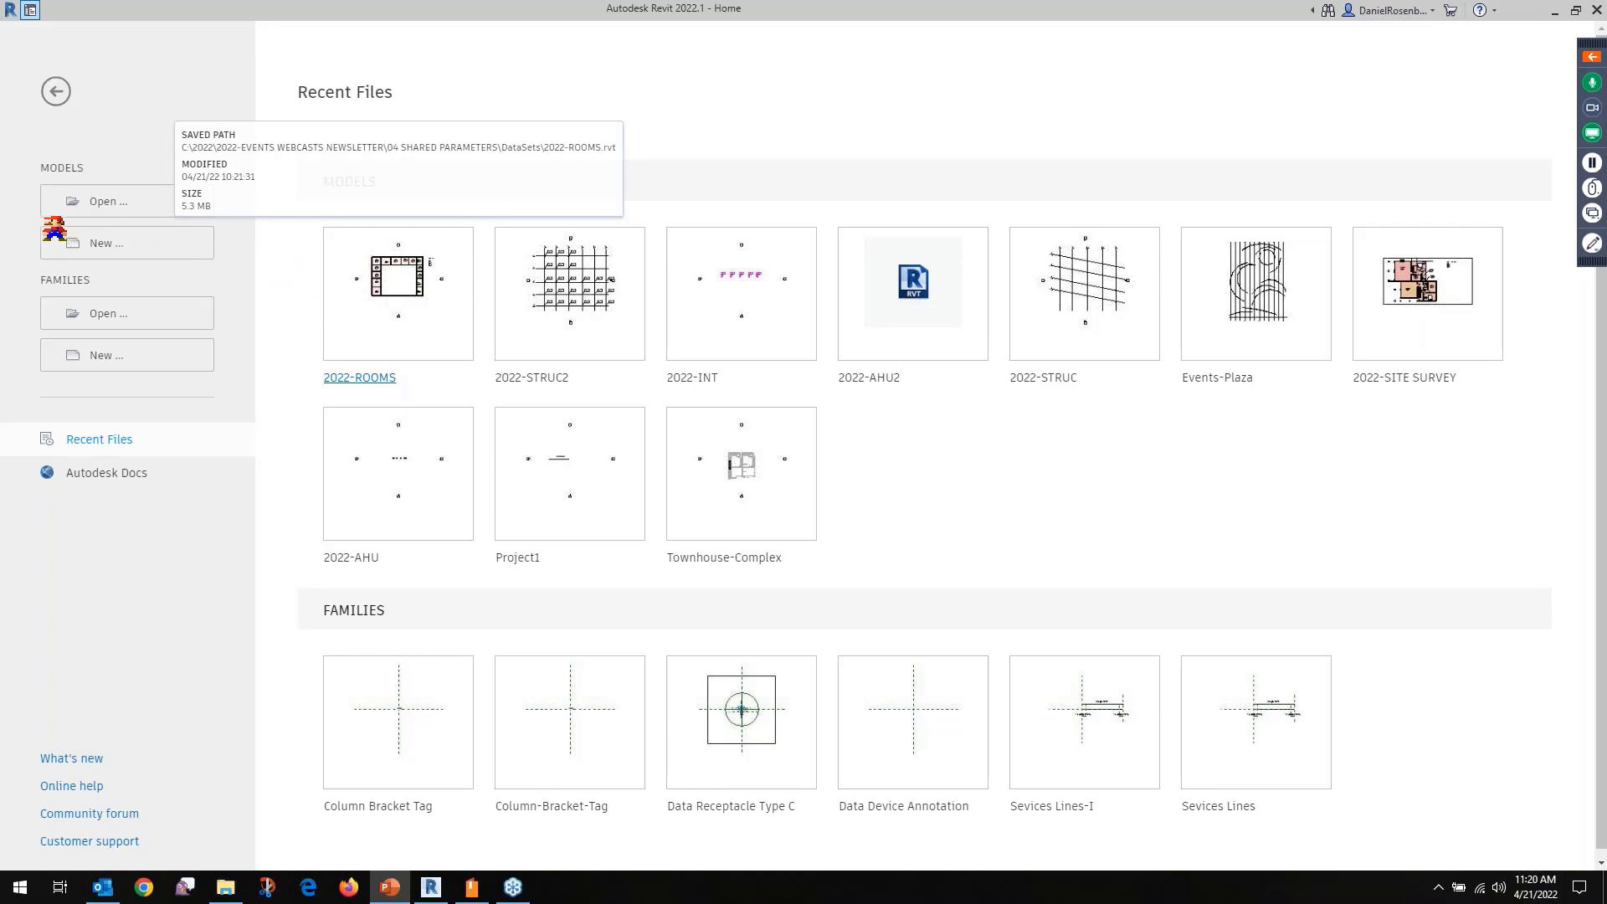
# Create a new project based on the Imperial-Systems Template.
pyautogui.moveTo(37, 215); pyautogui.dragTo(213, 272)
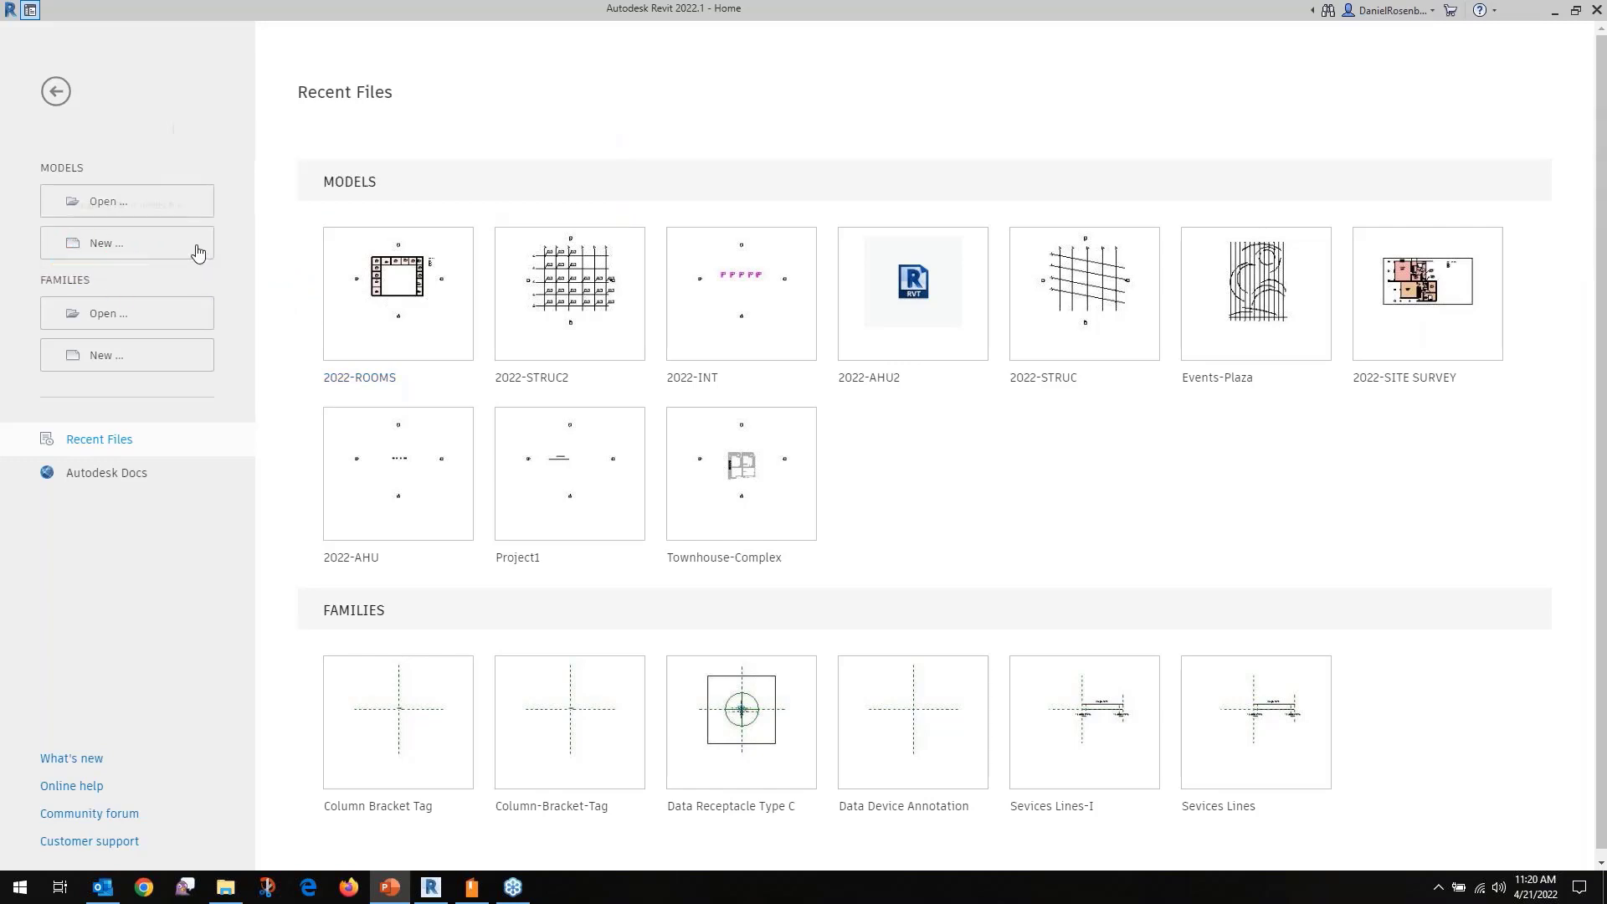
pyautogui.click(197, 245)
pyautogui.click(789, 261)
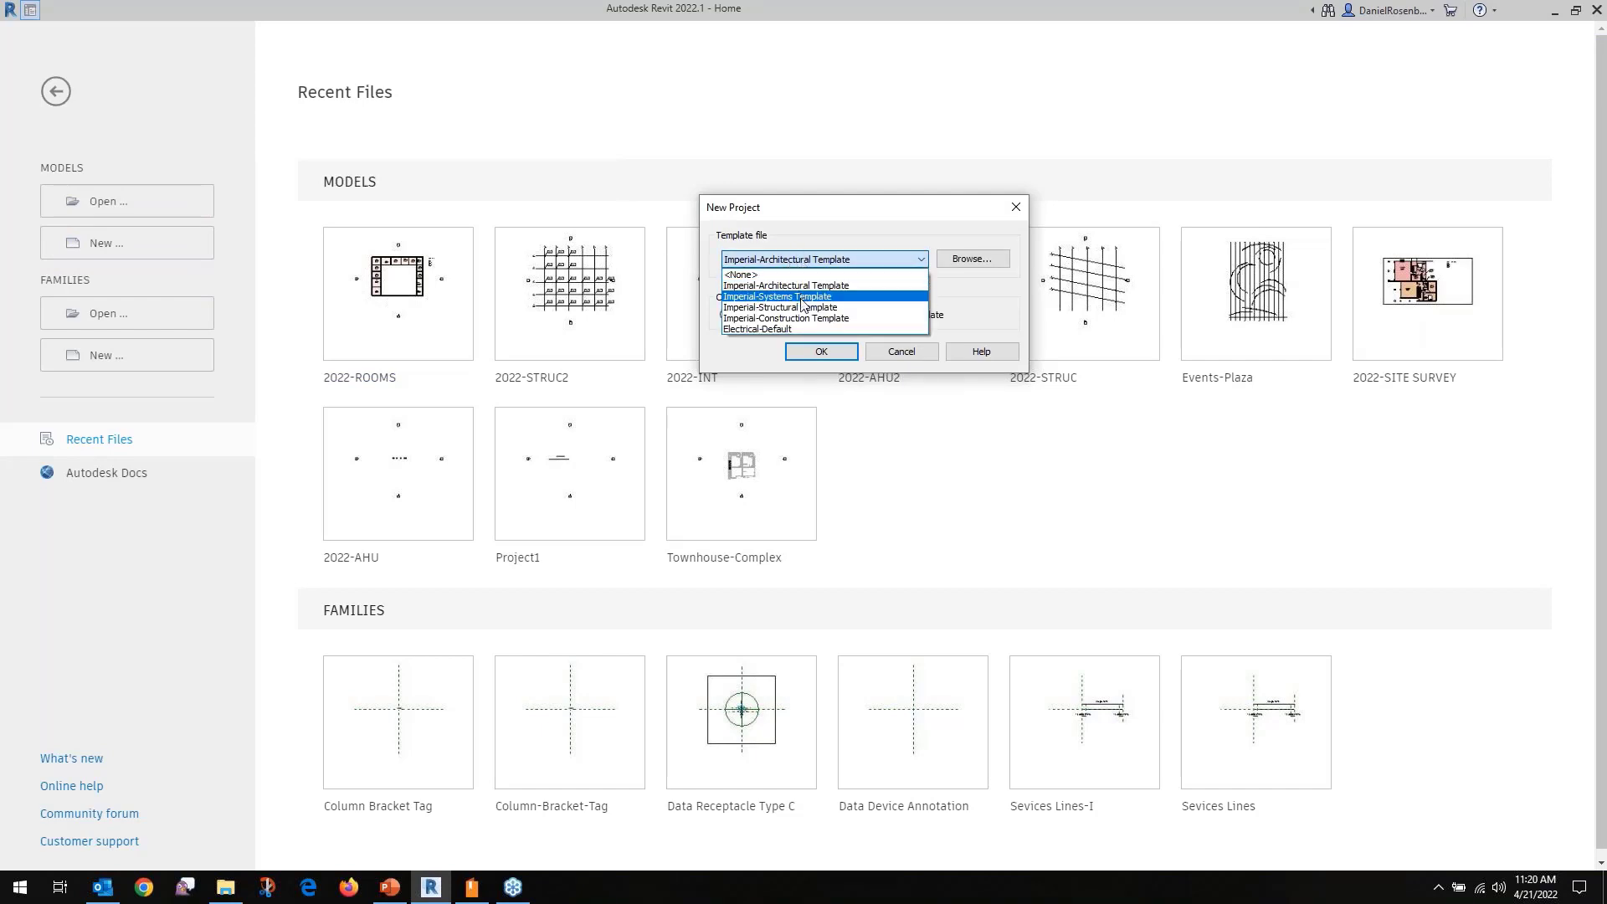
pyautogui.click(802, 297)
pyautogui.click(822, 350)
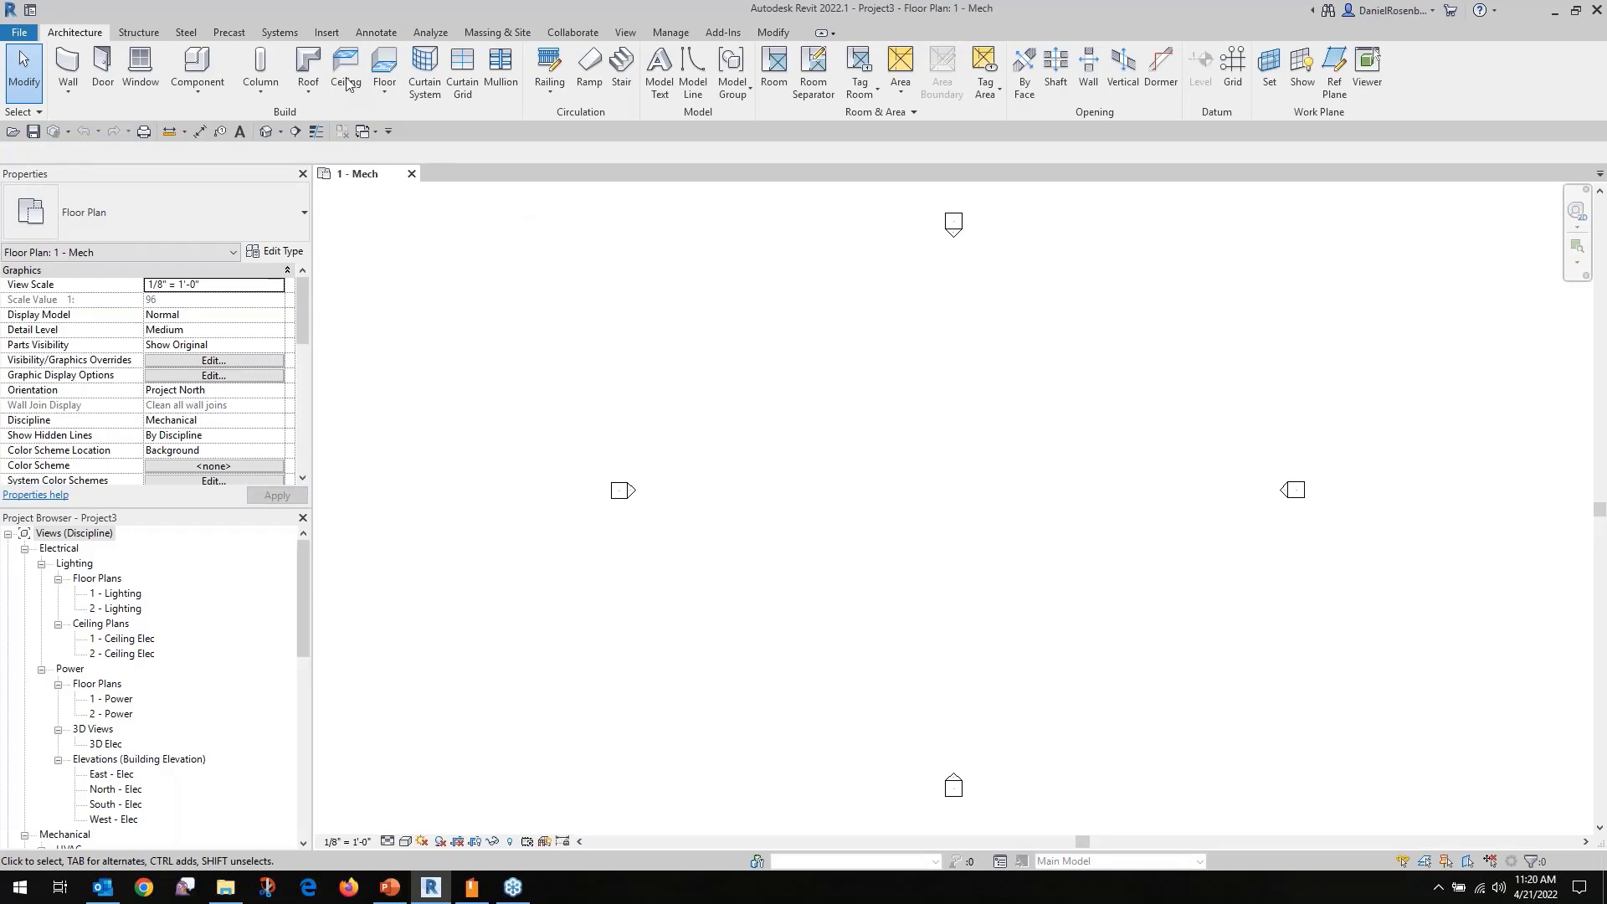
# Place an Air Handling Unit - Split System - Vertical of type 03 in the 1 - Mech floor plan, between the elevation markers.
pyautogui.click(283, 33)
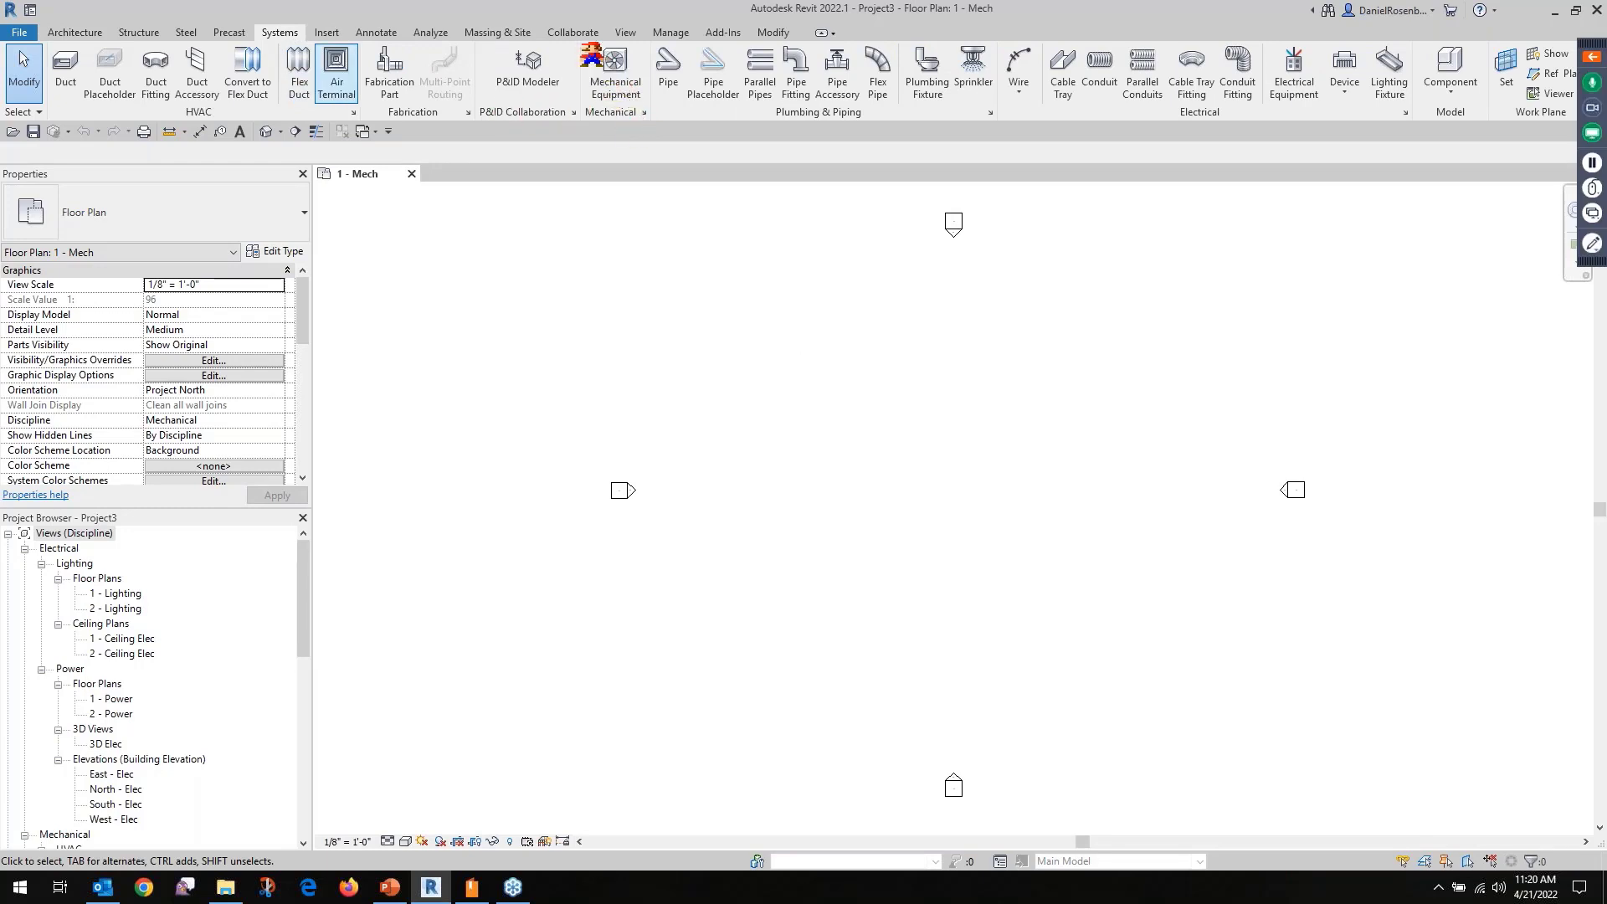
pyautogui.moveTo(572, 32); pyautogui.dragTo(654, 127)
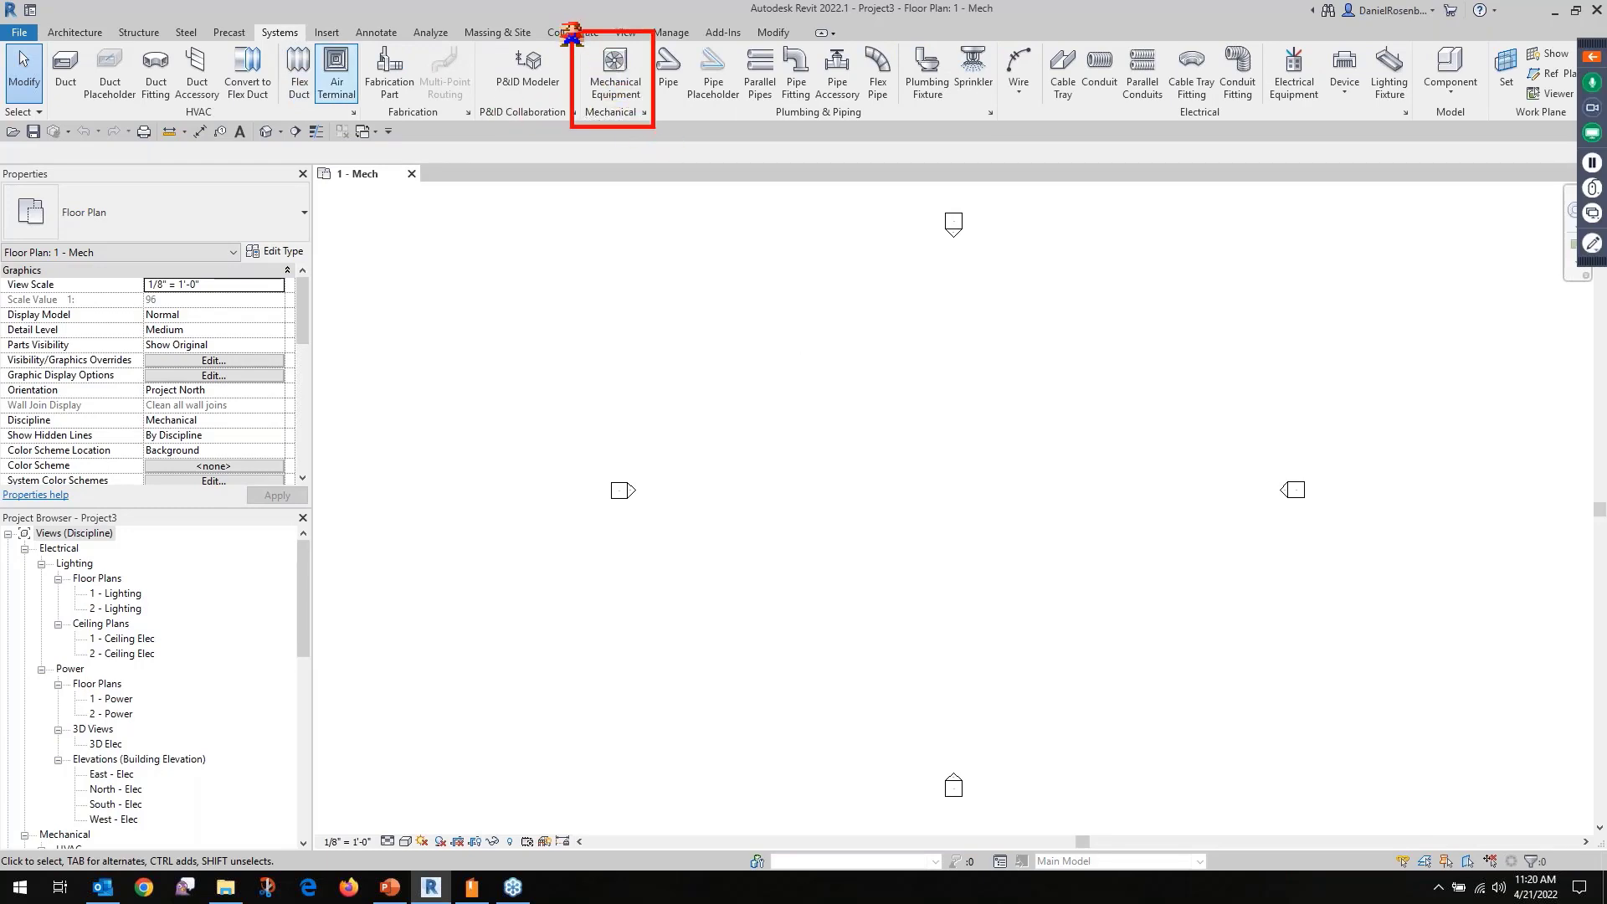
pyautogui.click(615, 72)
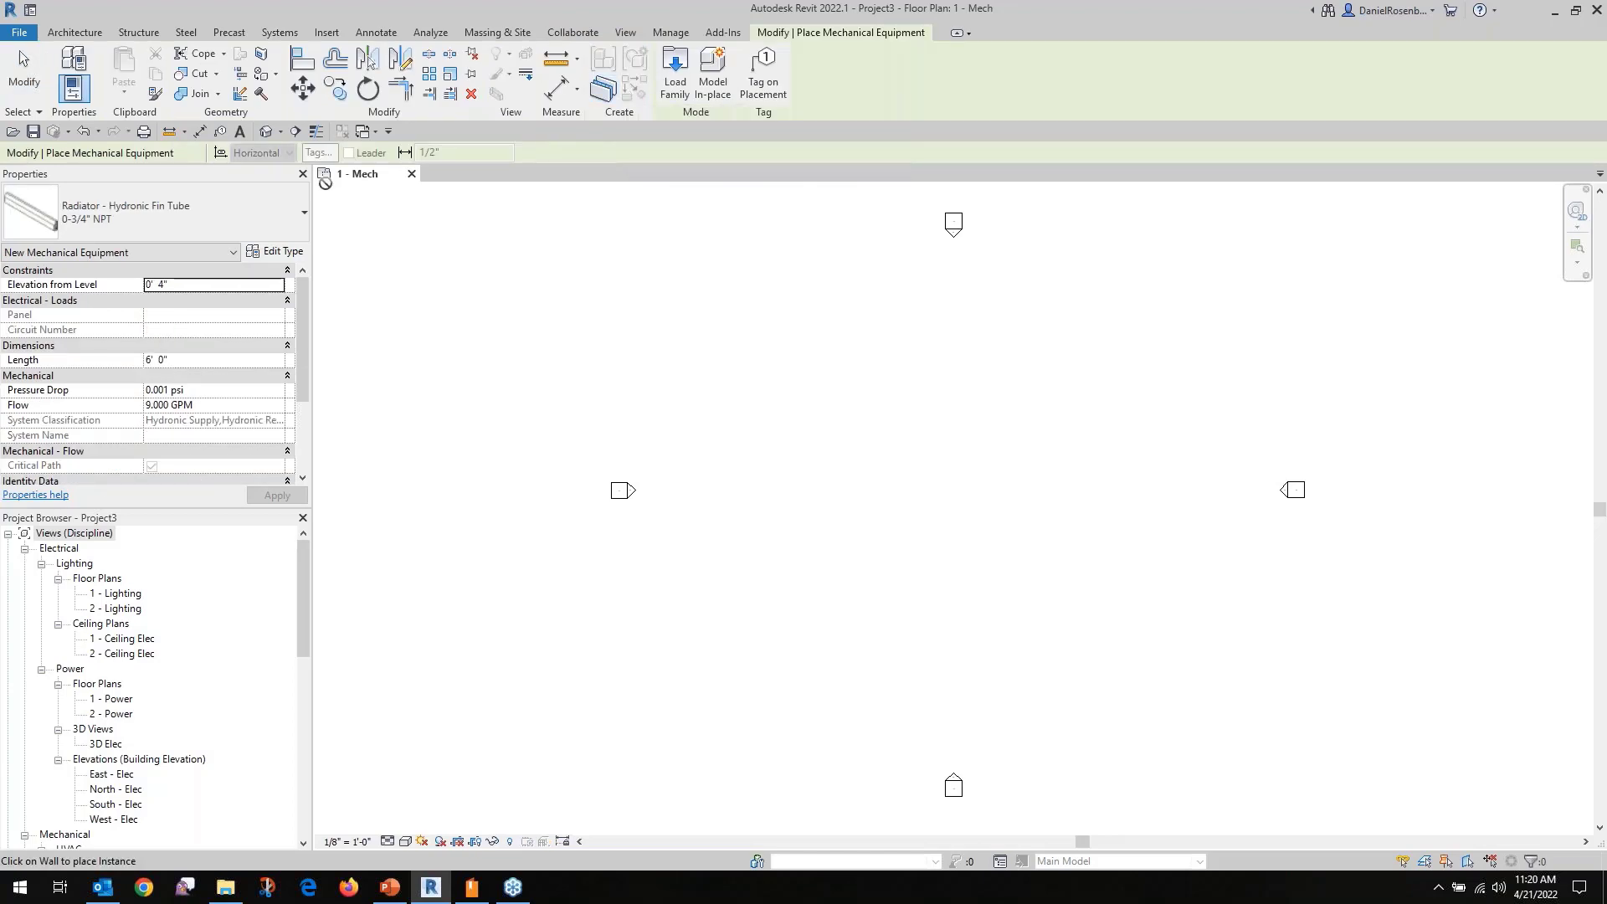
pyautogui.moveTo(315, 174)
pyautogui.mouseDown()
pyautogui.moveTo(295, 251)
pyautogui.moveTo(3, 247)
pyautogui.mouseUp()
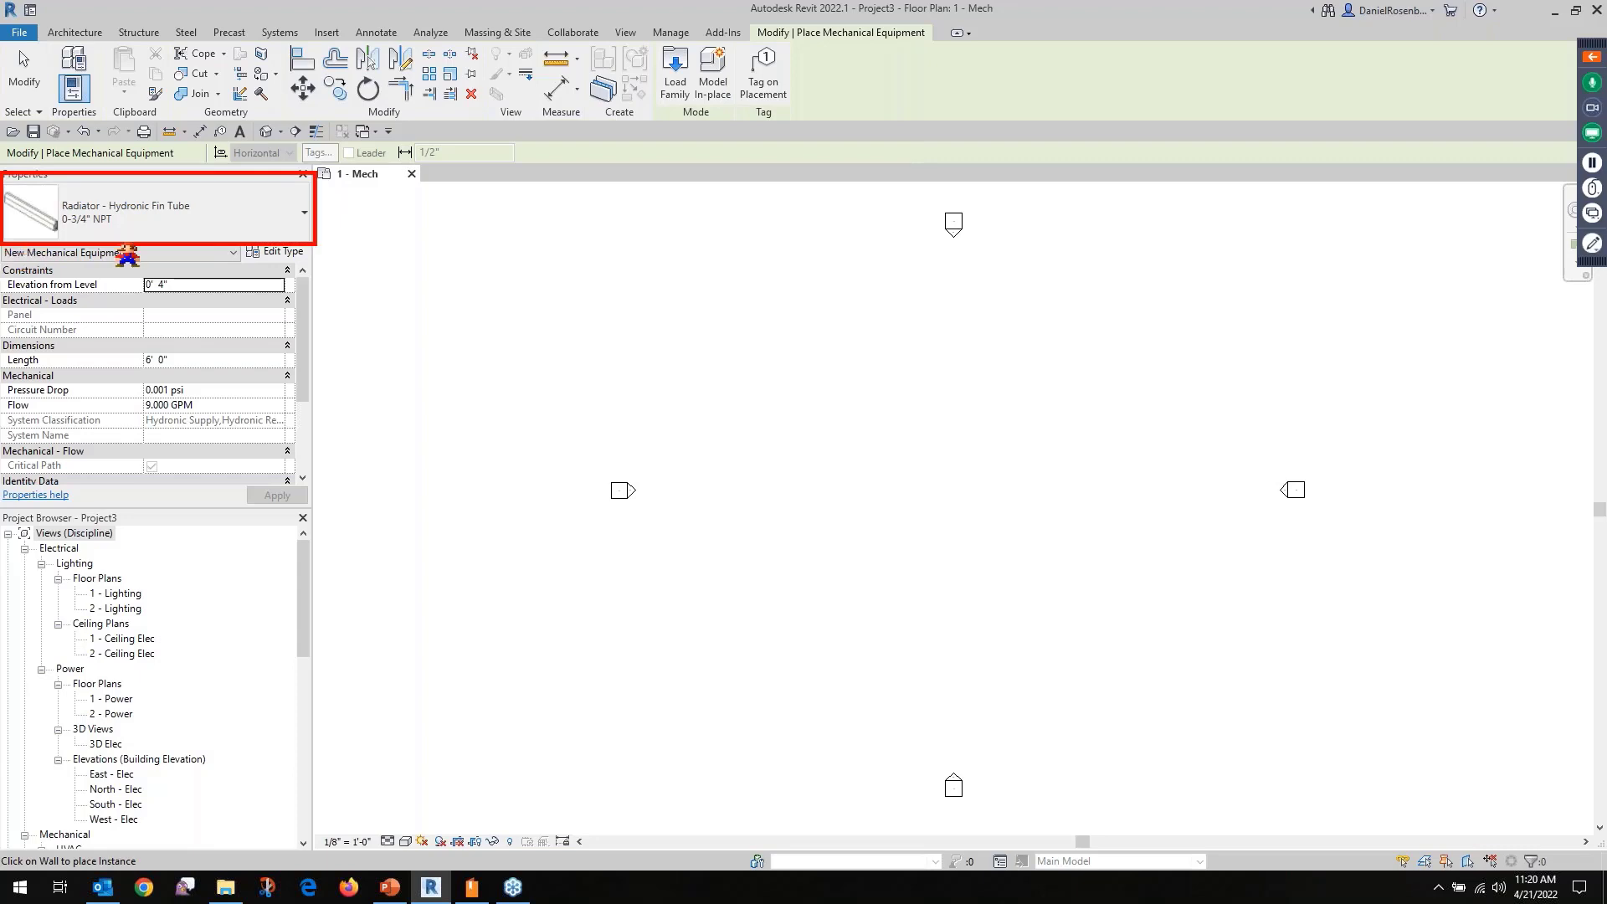
pyautogui.press('Escape')
pyautogui.click(258, 224)
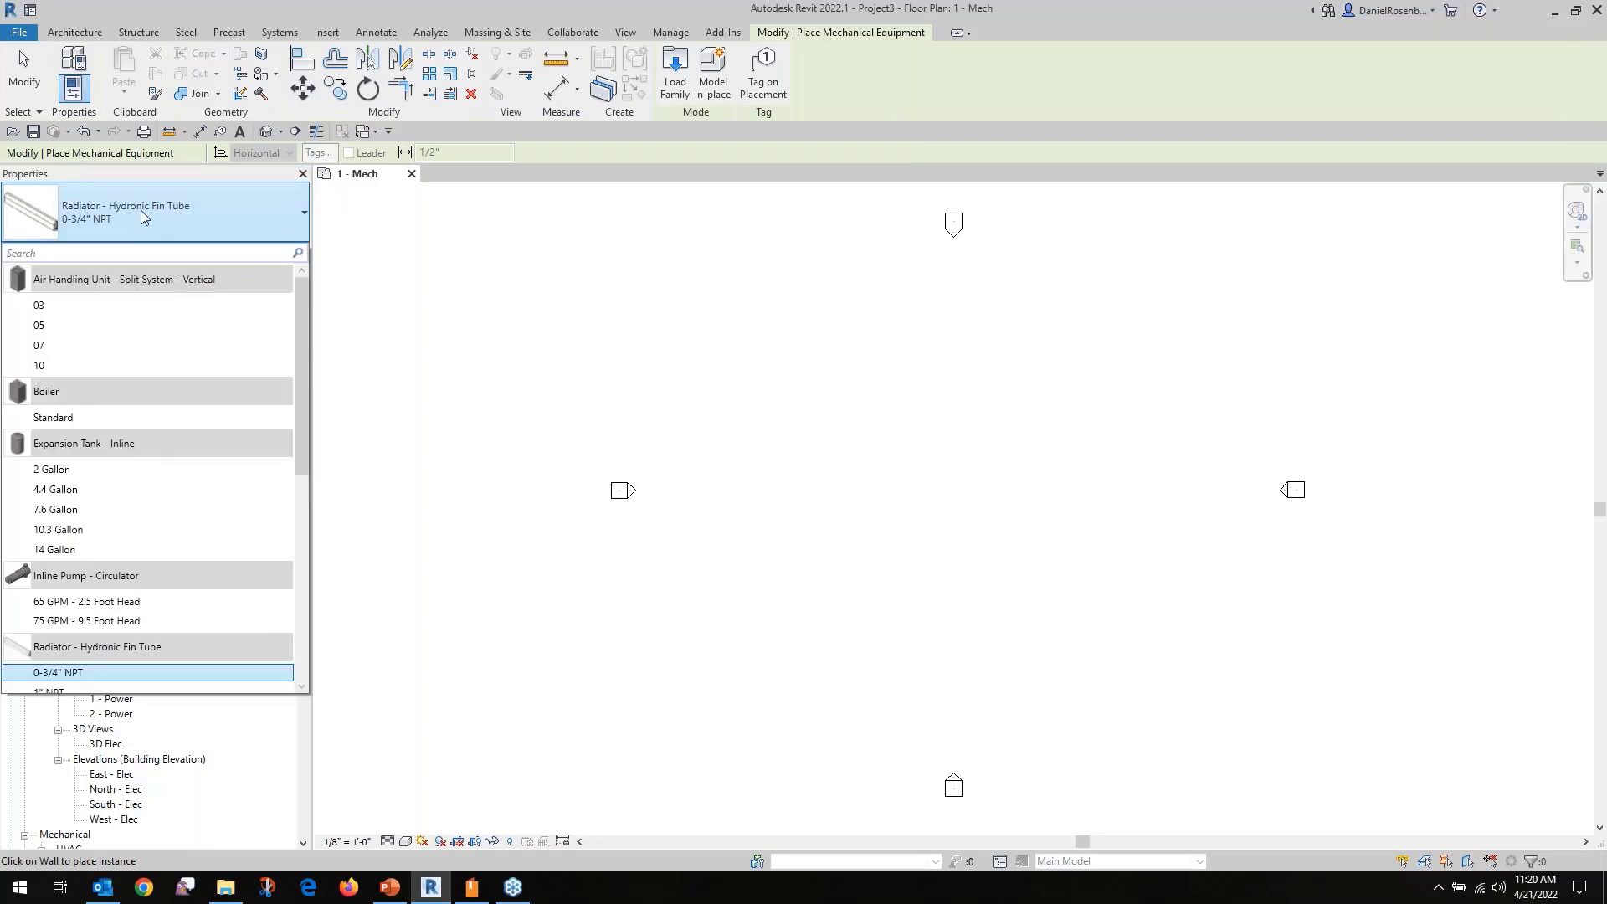
pyautogui.click(49, 304)
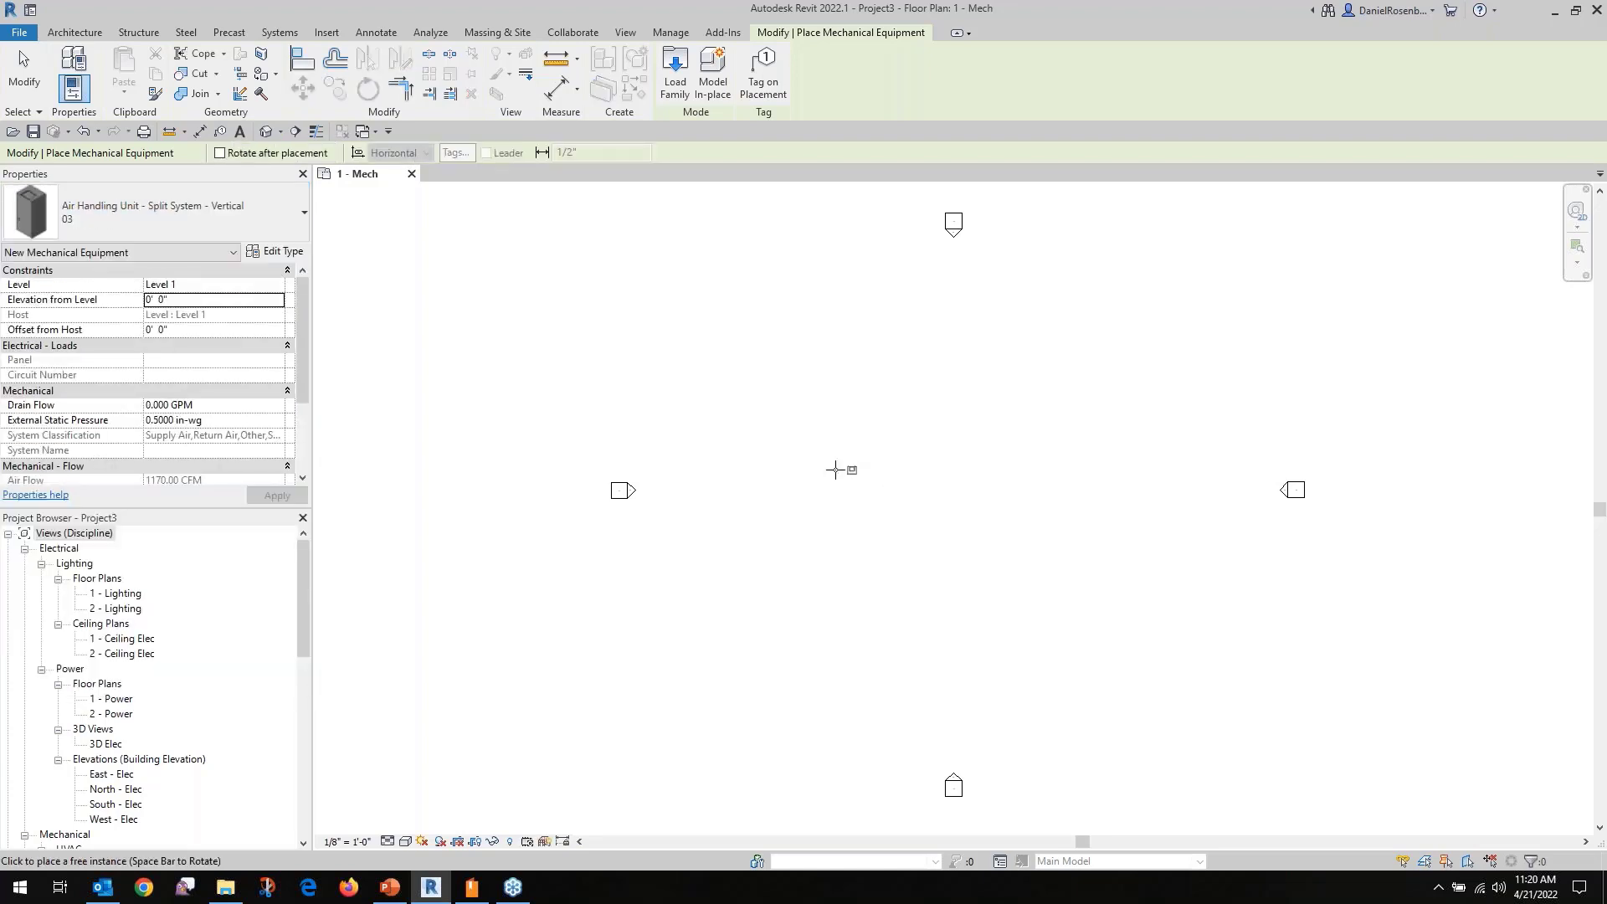
pyautogui.scroll(2, 998, 452)
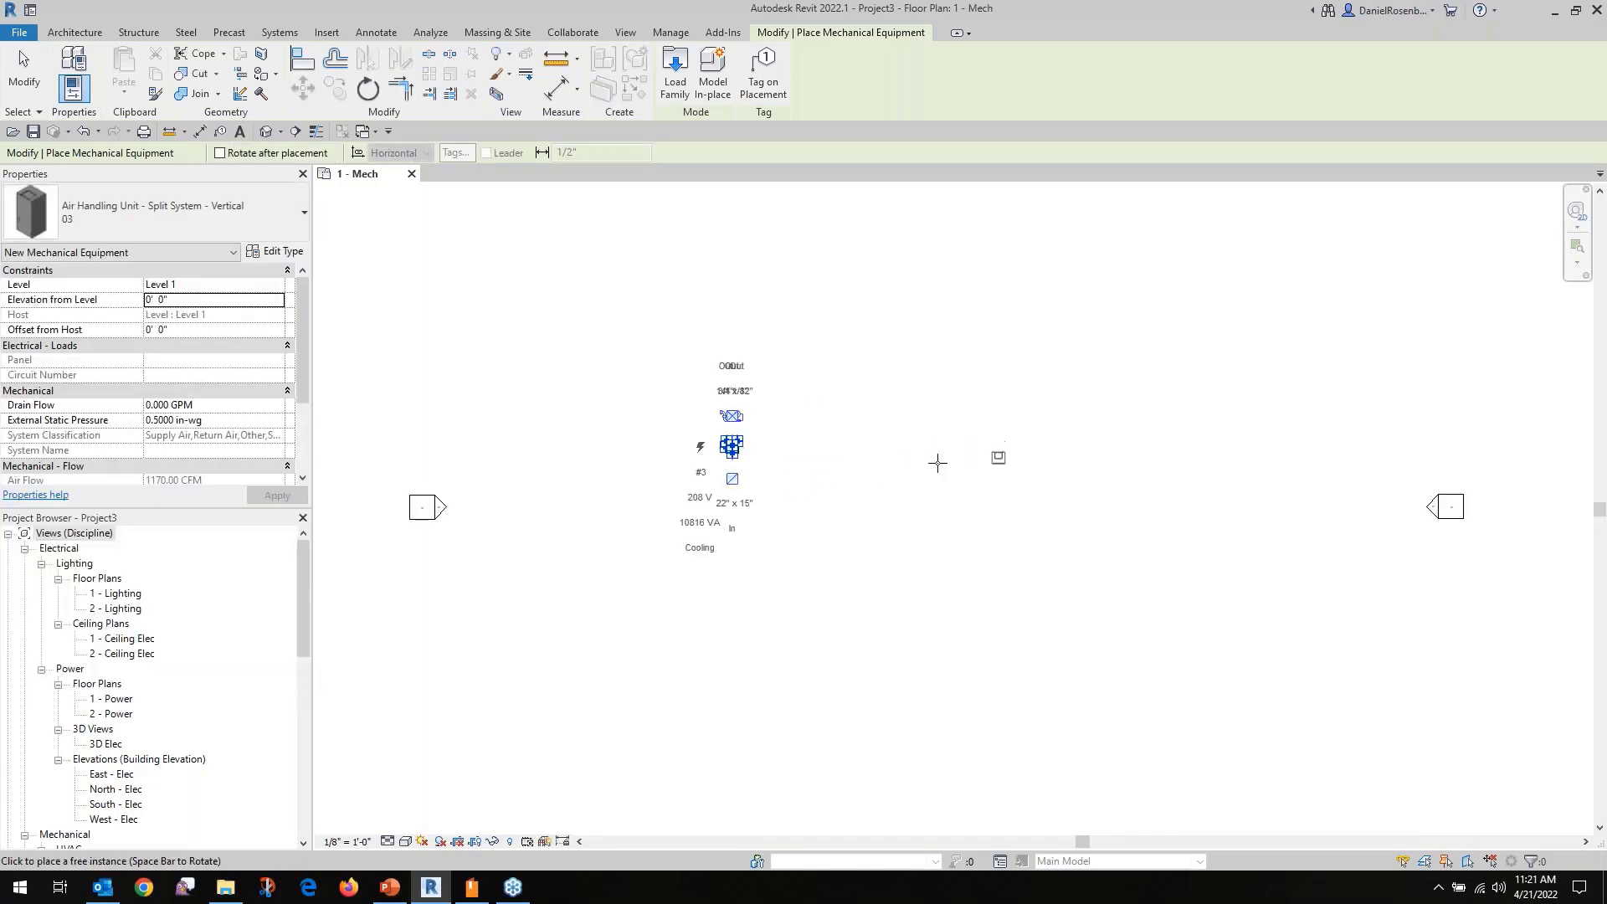
# Place a type 05 vertical split-system air handling unit to the right of the type 03 unit, aligned with it.
pyautogui.click(158, 228)
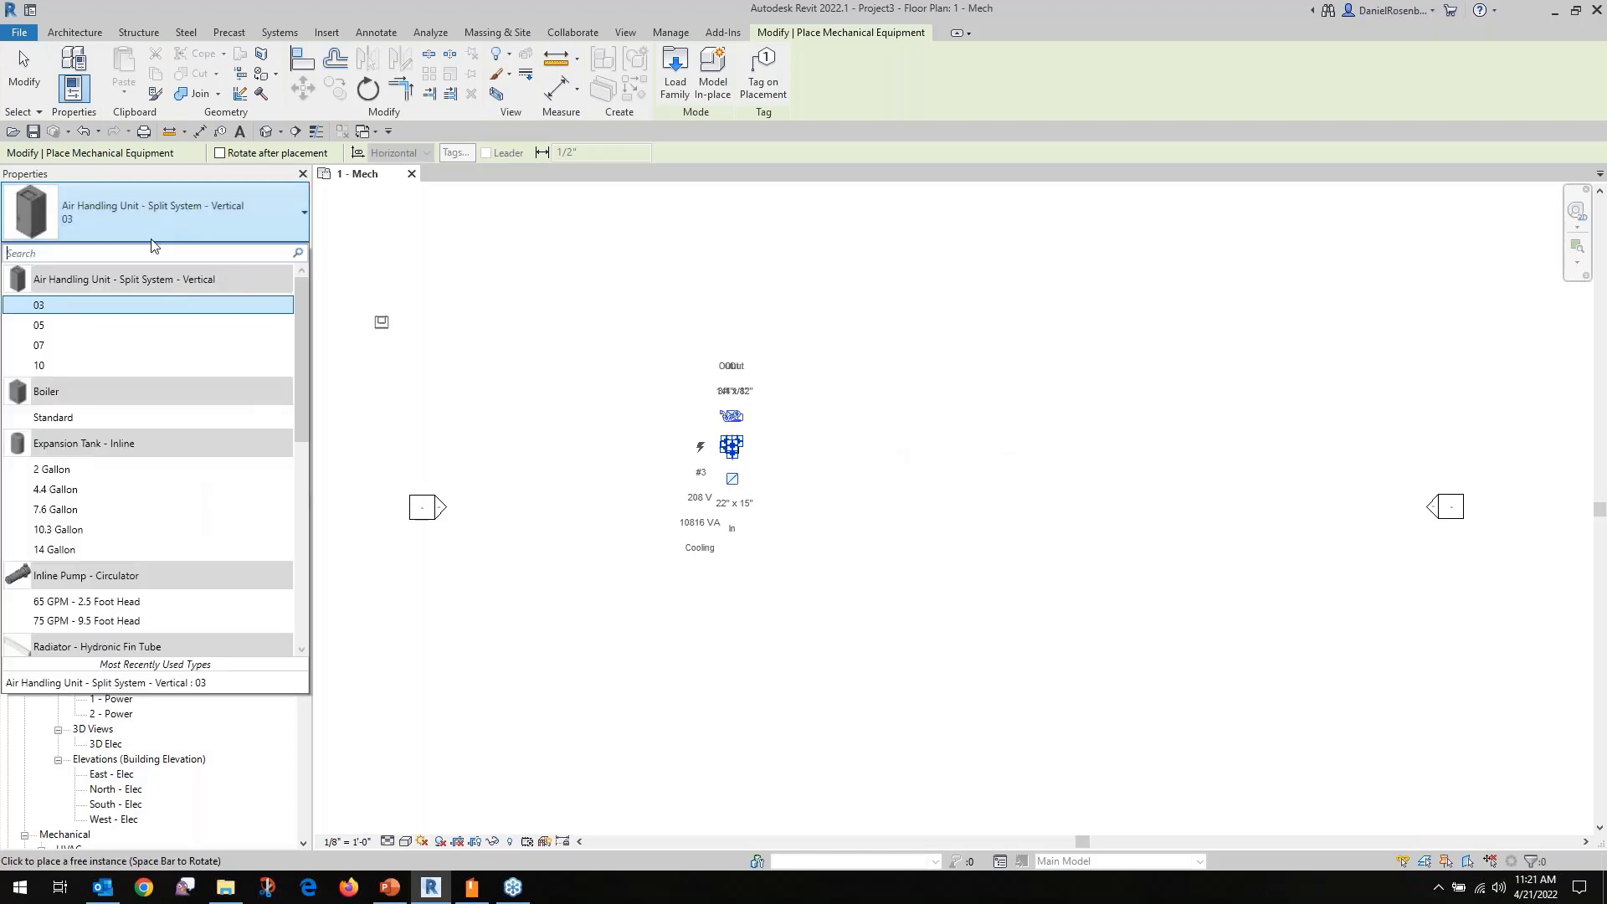
pyautogui.click(90, 316)
pyautogui.scroll(1, 791, 463)
pyautogui.scroll(1, 791, 463)
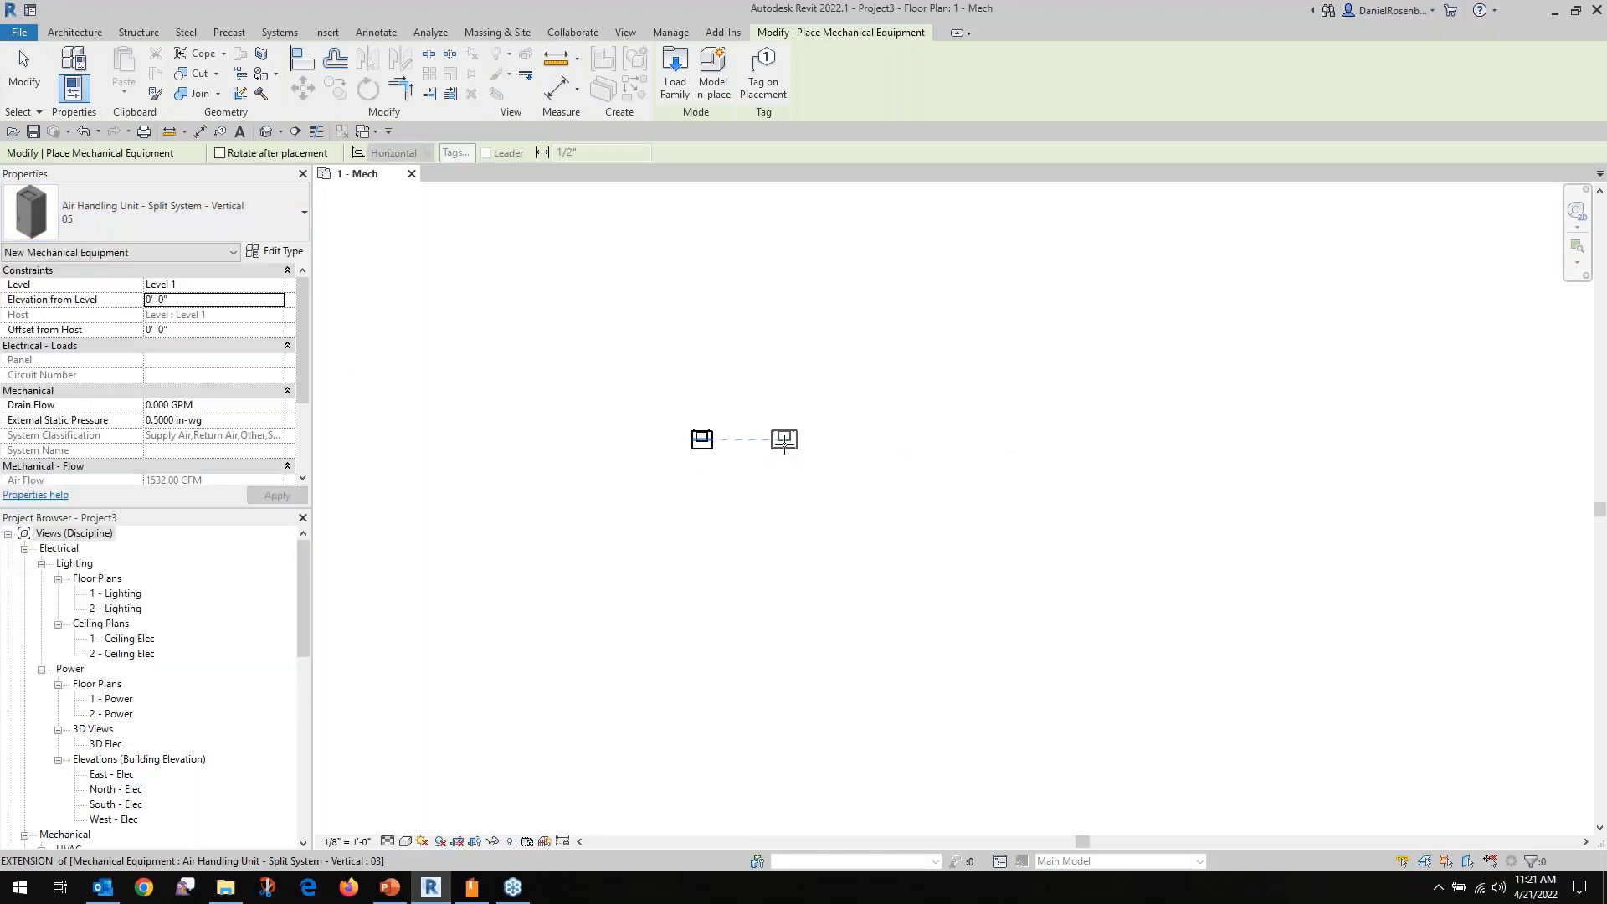
pyautogui.click(784, 442)
# Place vertical split-system air handling units of types 07 and 10 in the same row, to the right of the type 05 unit.
pyautogui.click(174, 209)
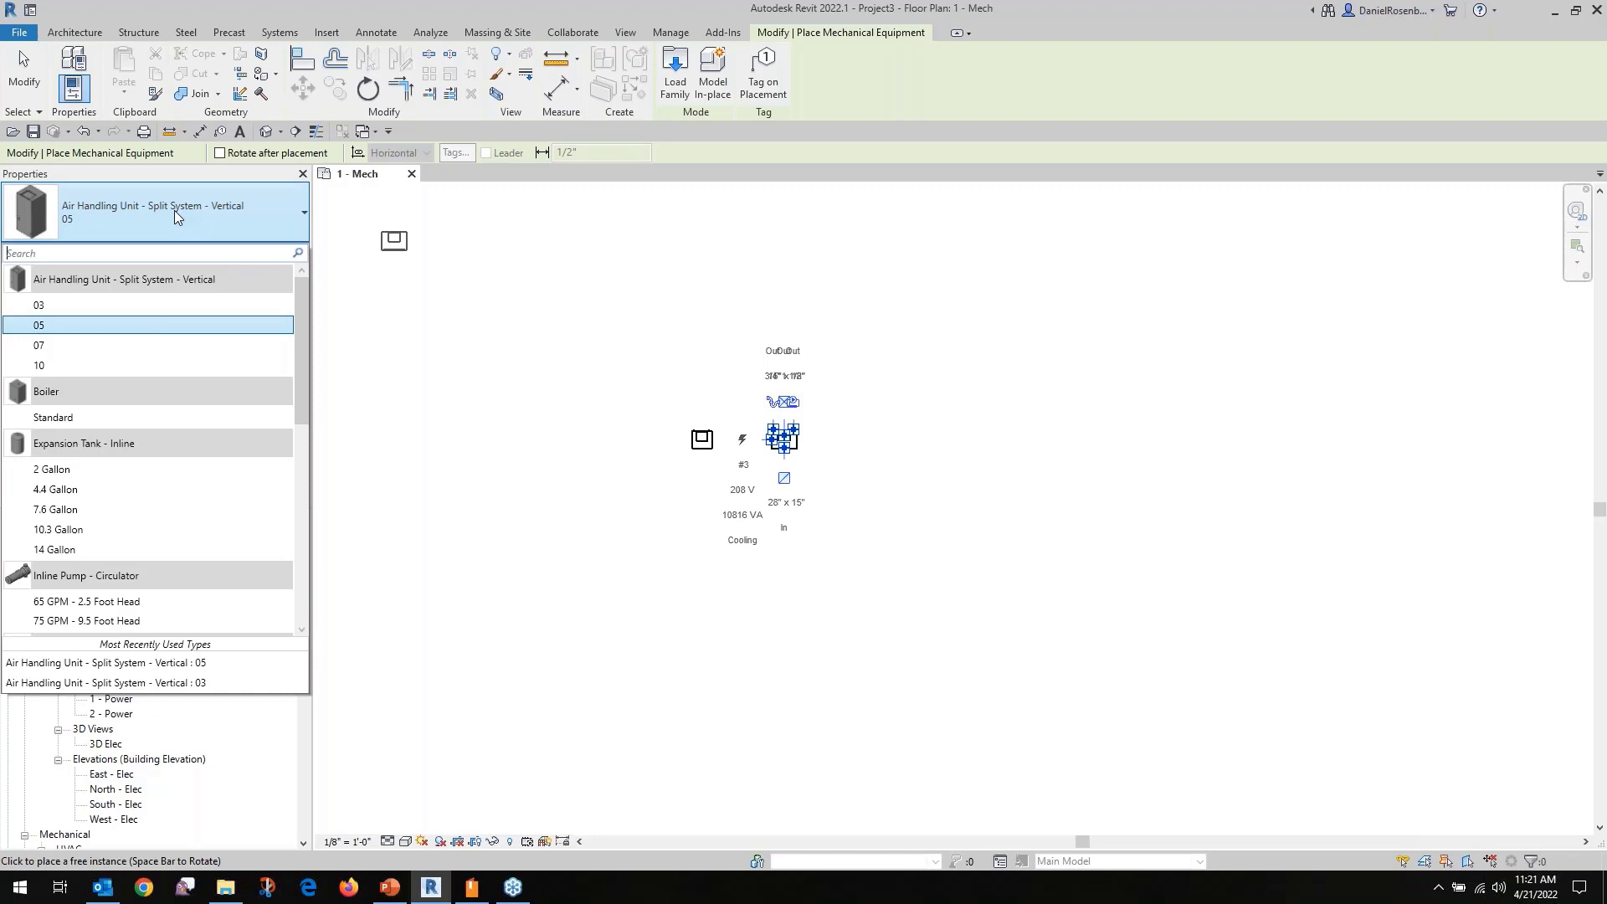
pyautogui.click(107, 352)
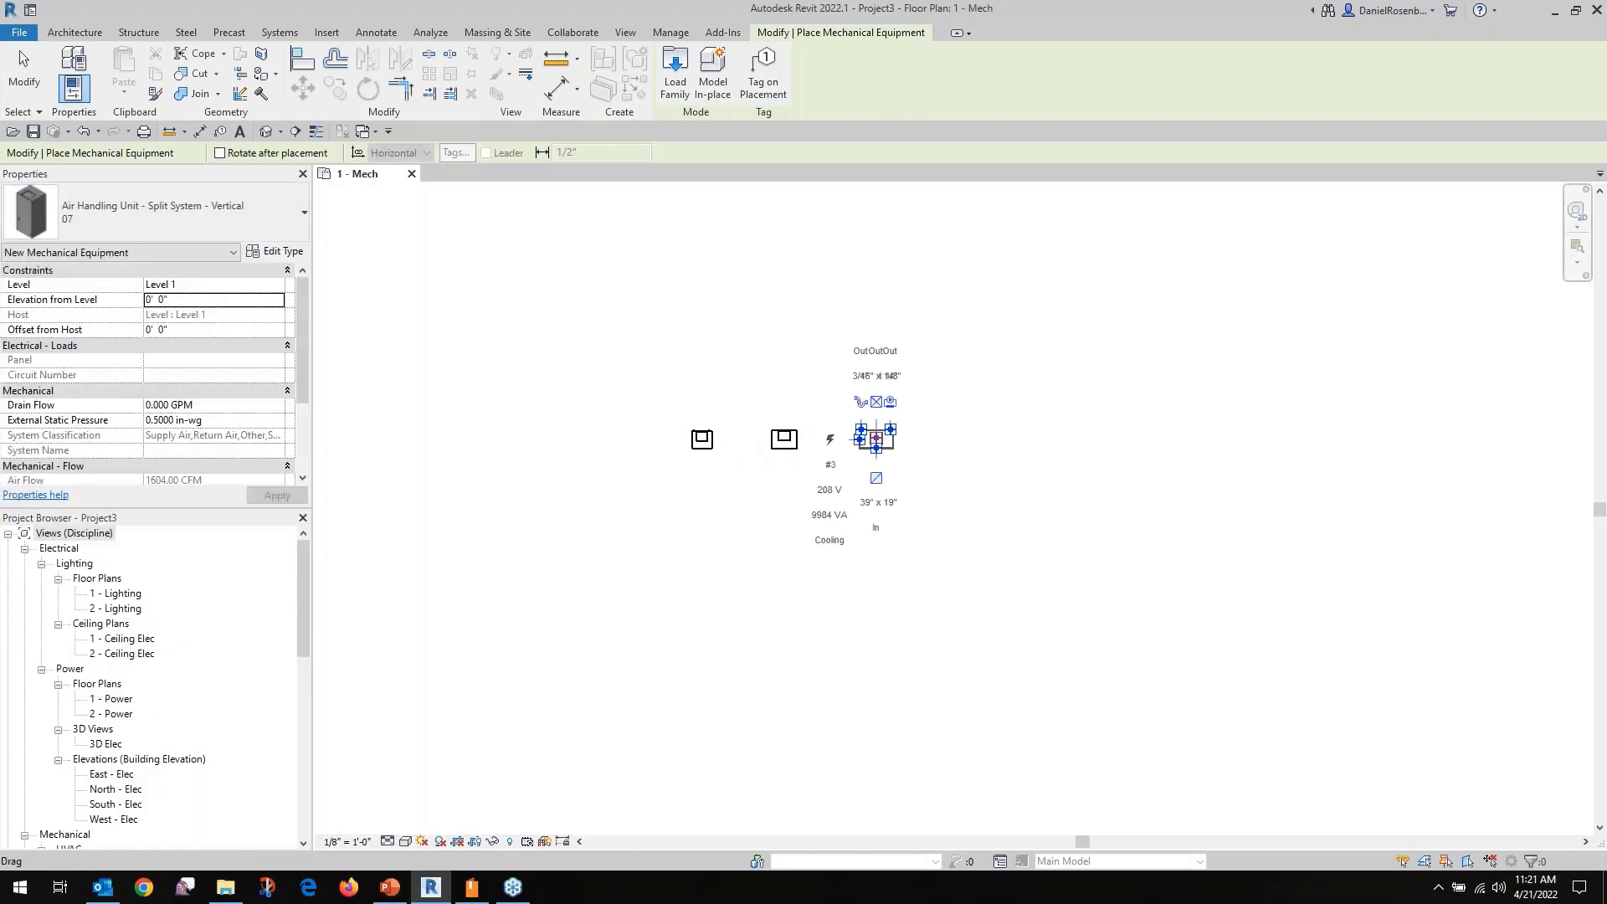
pyautogui.click(176, 219)
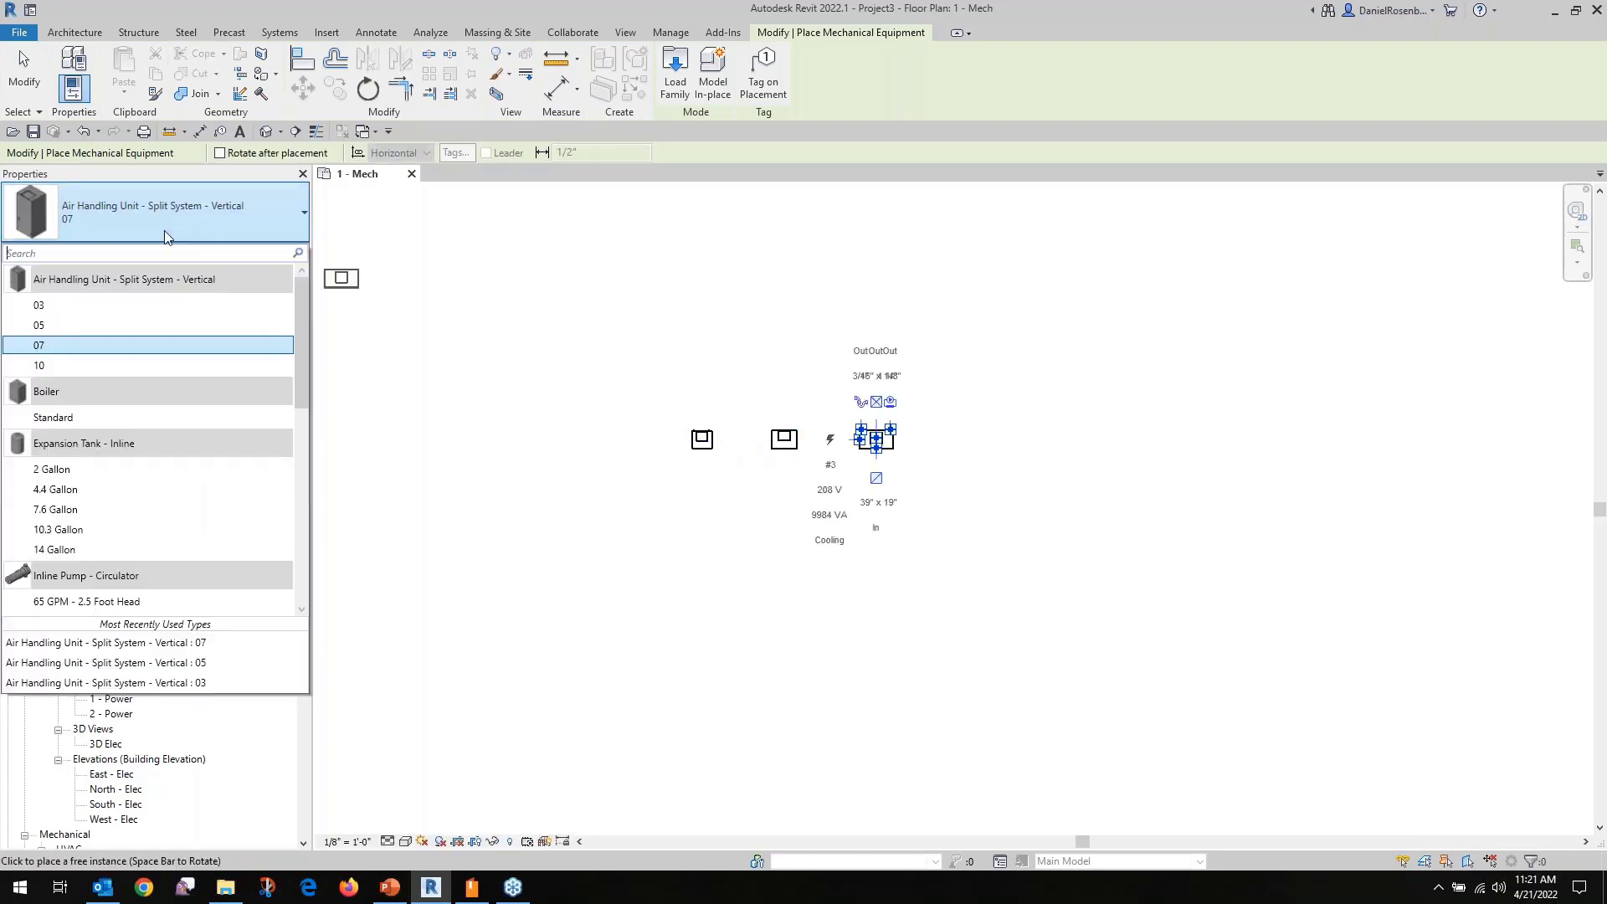
pyautogui.click(88, 366)
pyautogui.click(877, 439)
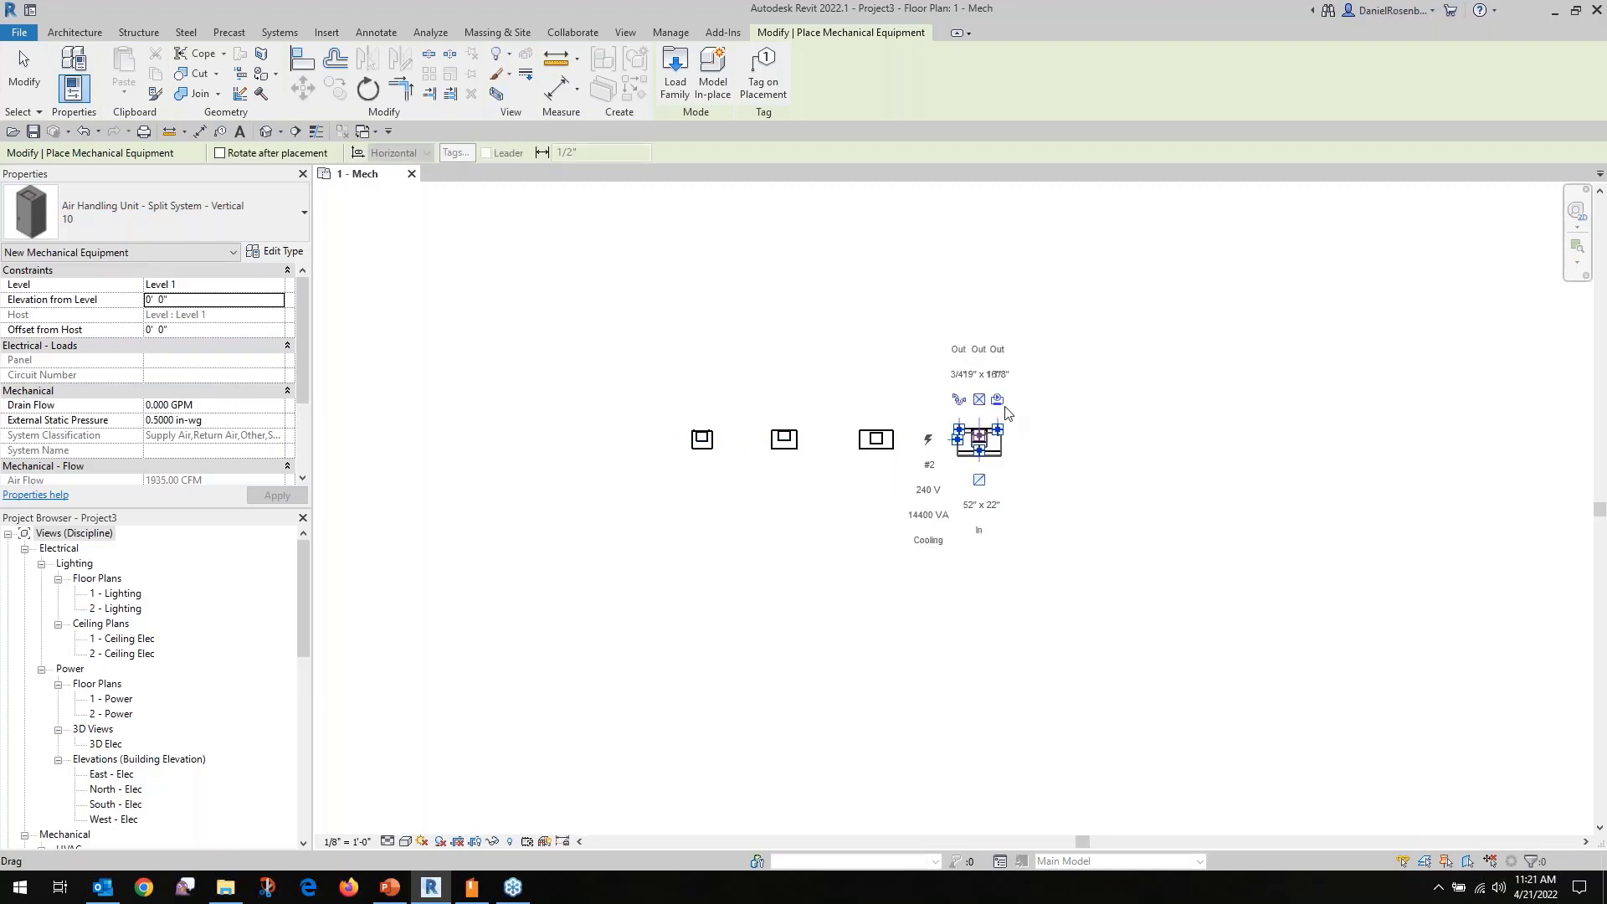
pyautogui.click(1007, 413)
pyautogui.press('Escape')
pyautogui.press('Escape')
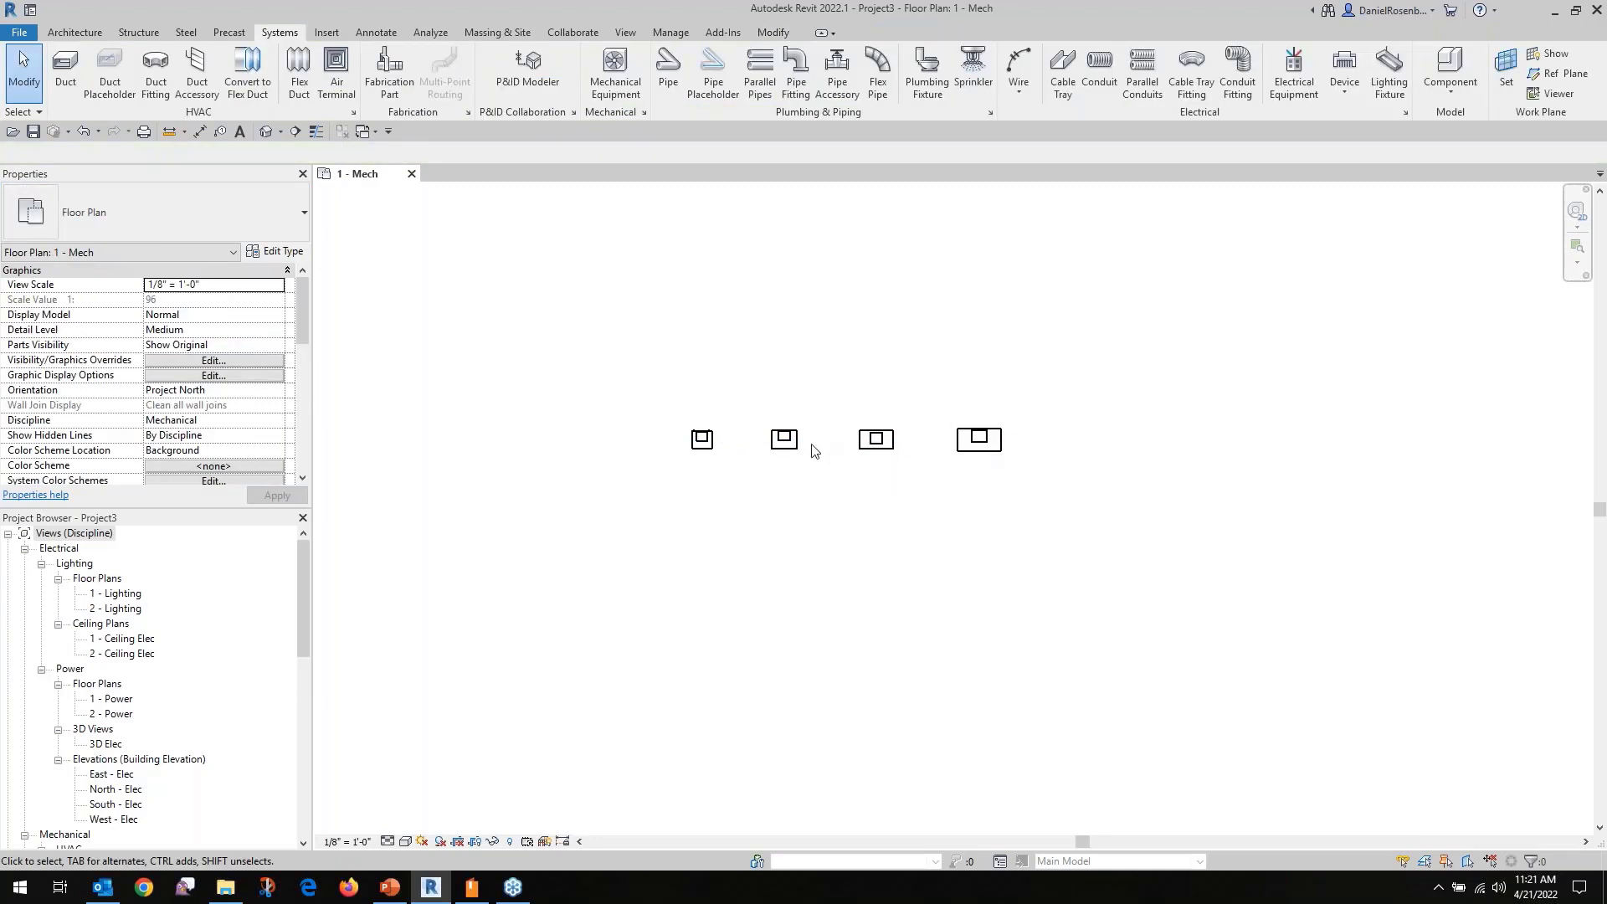
pyautogui.scroll(2, 812, 451)
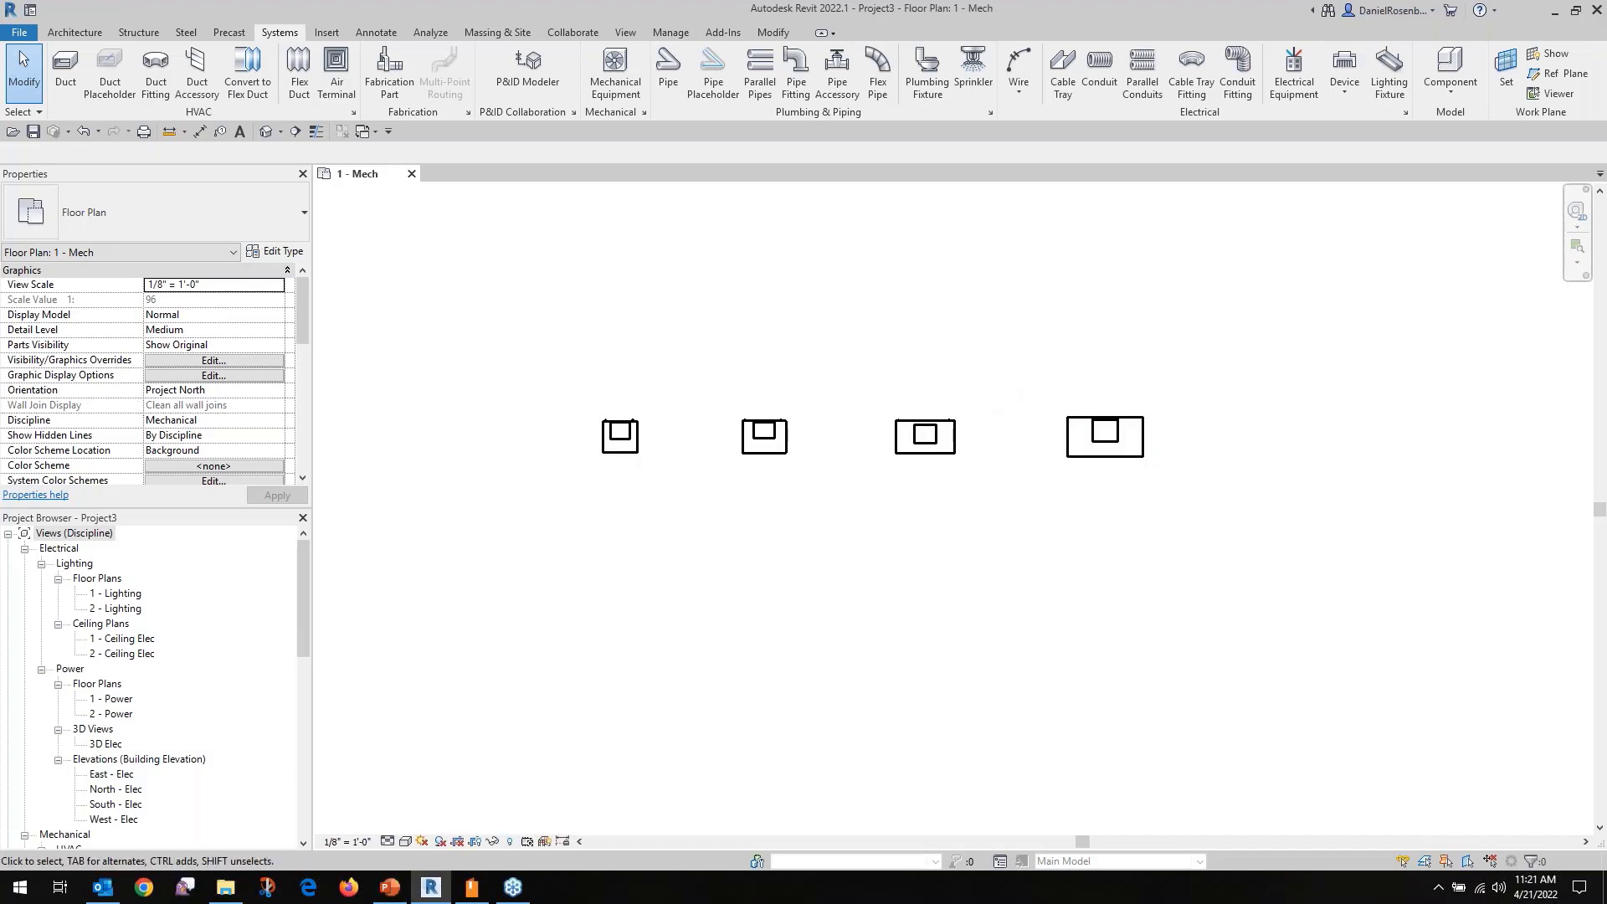
pyautogui.hotkey('alt', 'Tab')
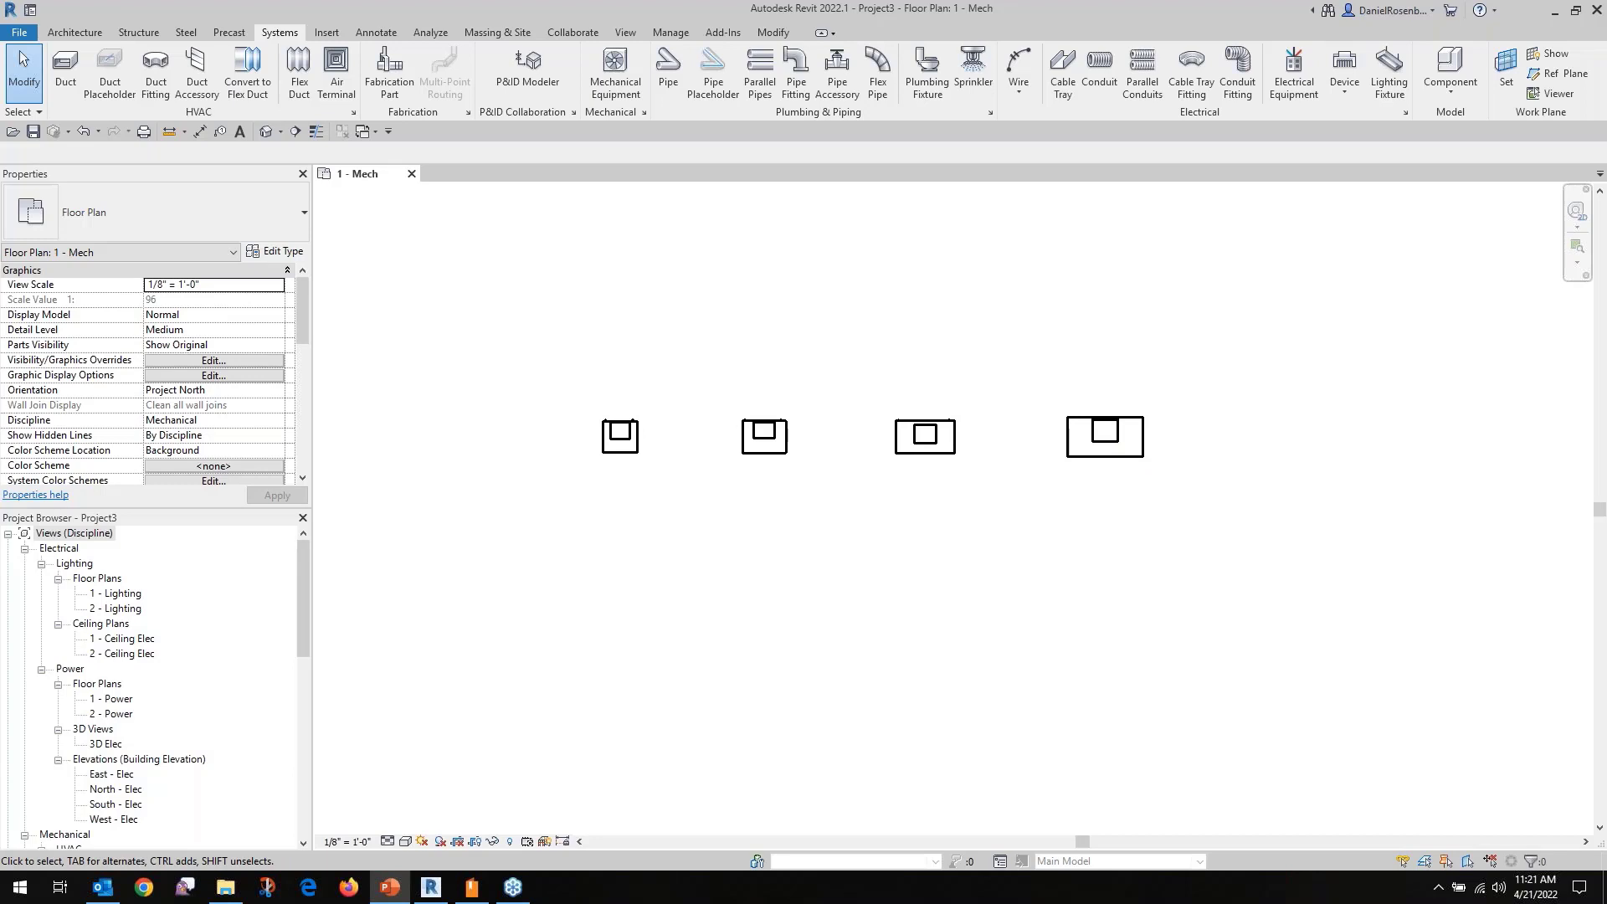
pyautogui.hotkey('alt', 'Tab')
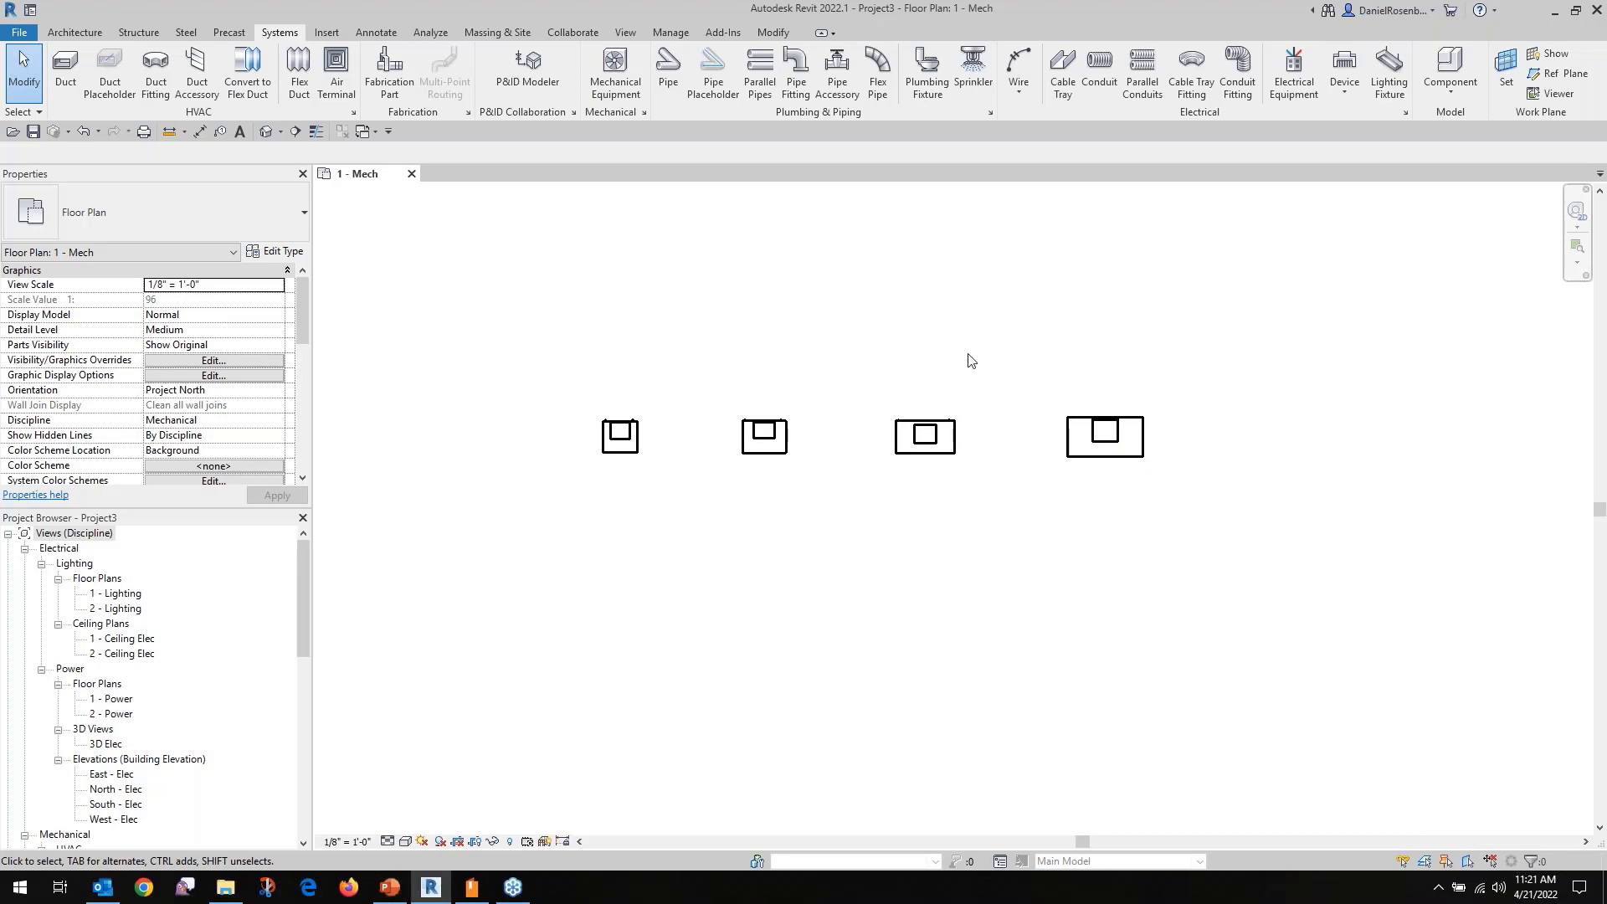
pyautogui.scroll(1, 633, 439)
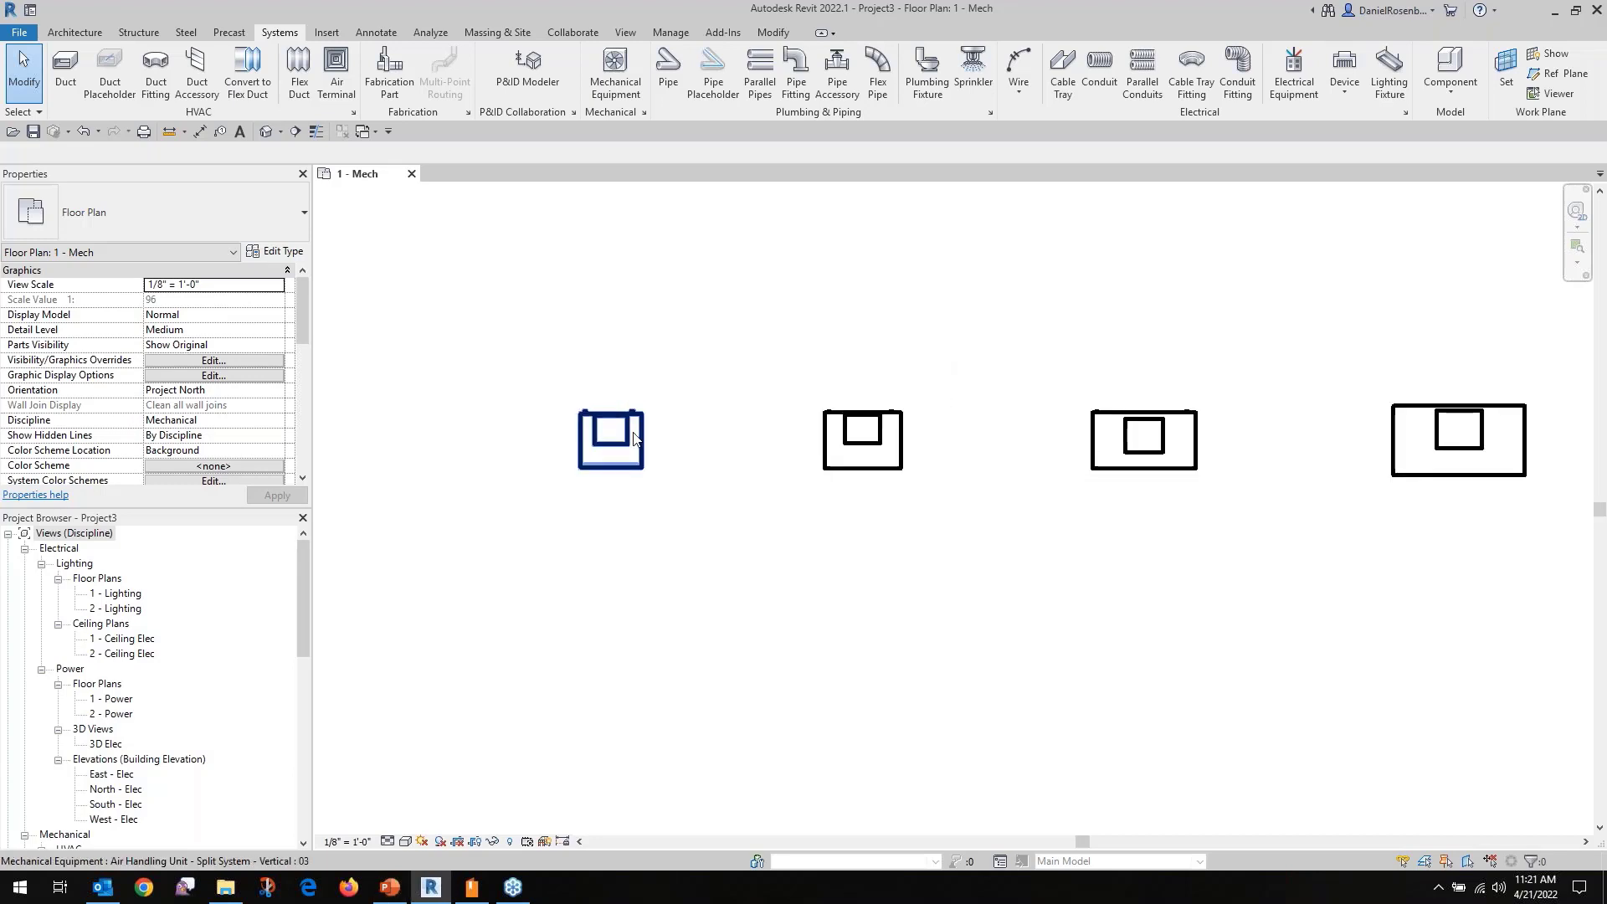
pyautogui.scroll(-1, 586, 437)
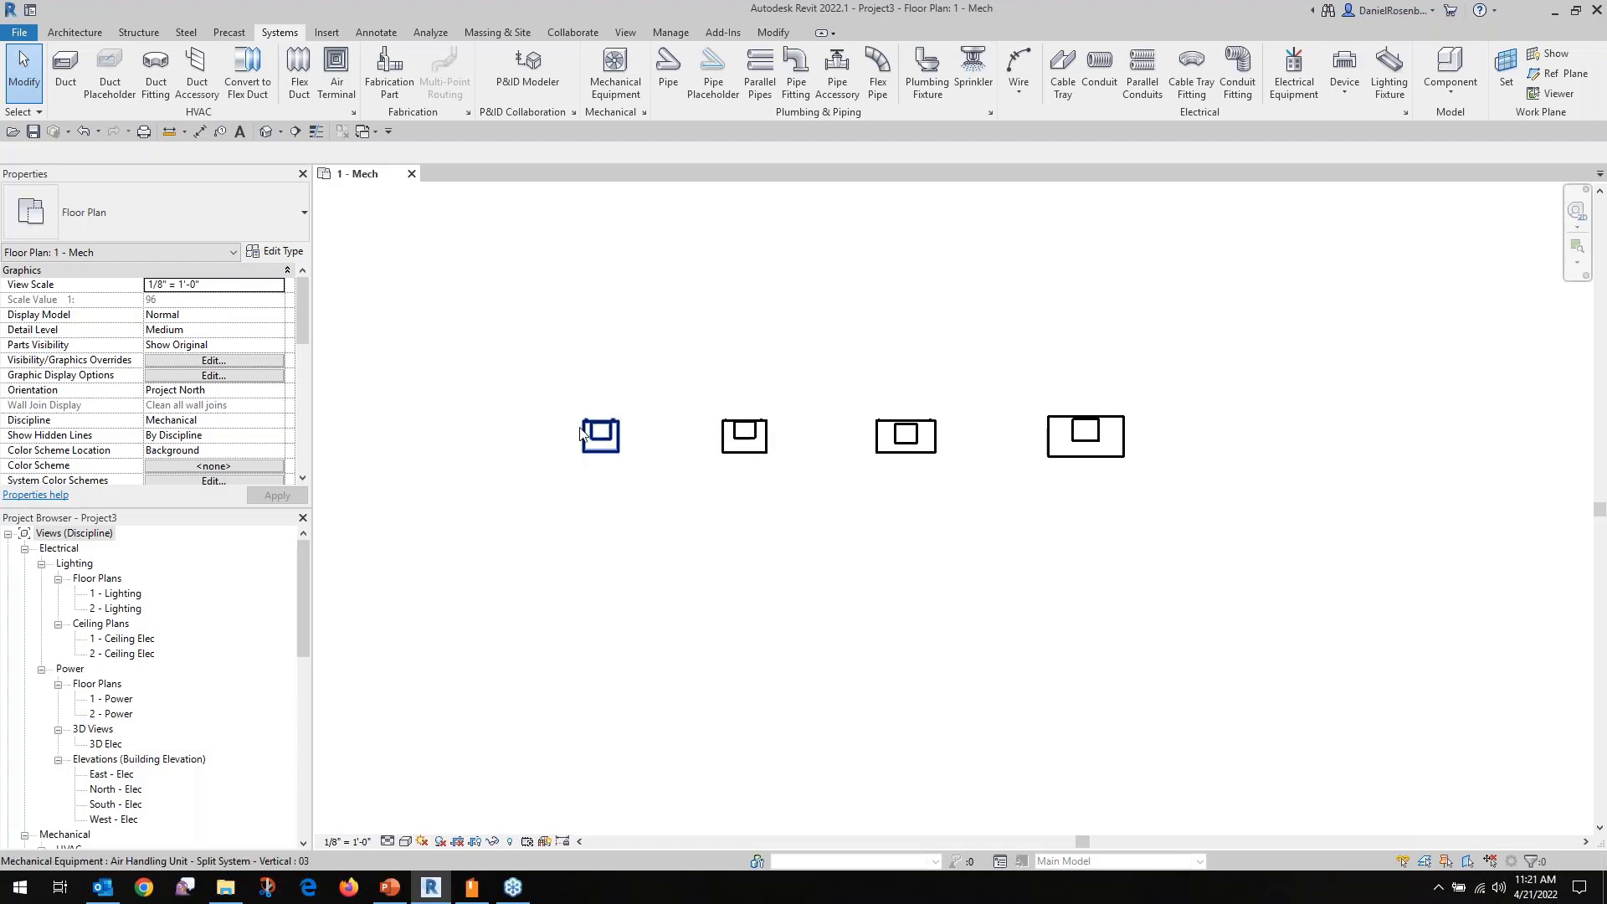
# Open the default 3D view and inspect the placed air handling units one after another.
pyautogui.click(265, 131)
pyautogui.scroll(4, 939, 478)
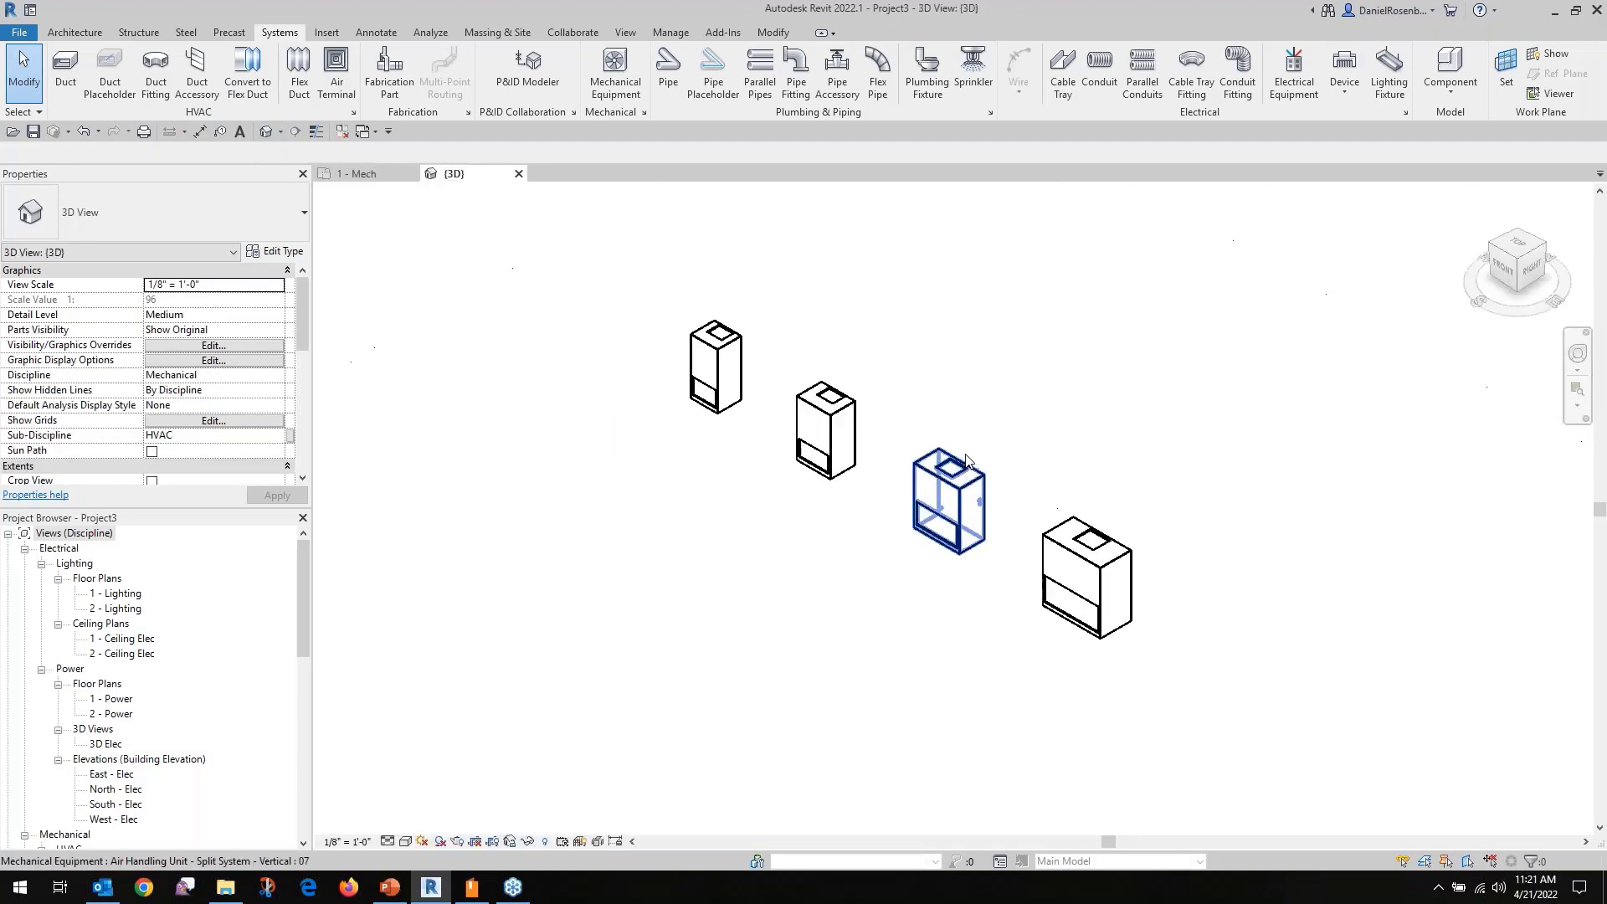
pyautogui.click(616, 364)
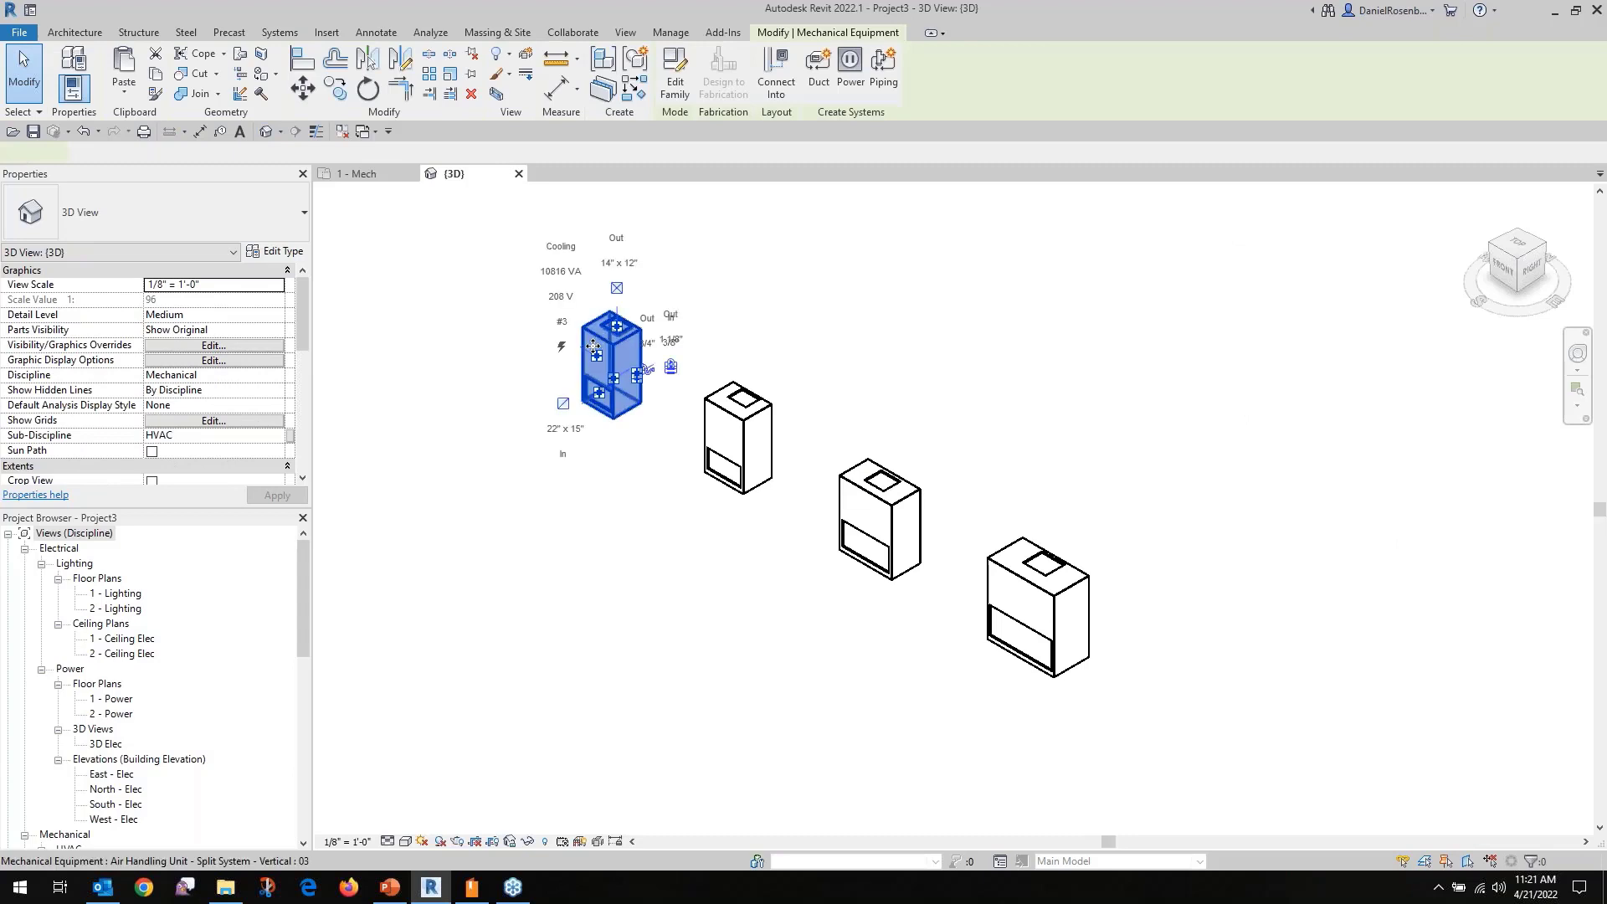
pyautogui.click(804, 346)
pyautogui.click(765, 431)
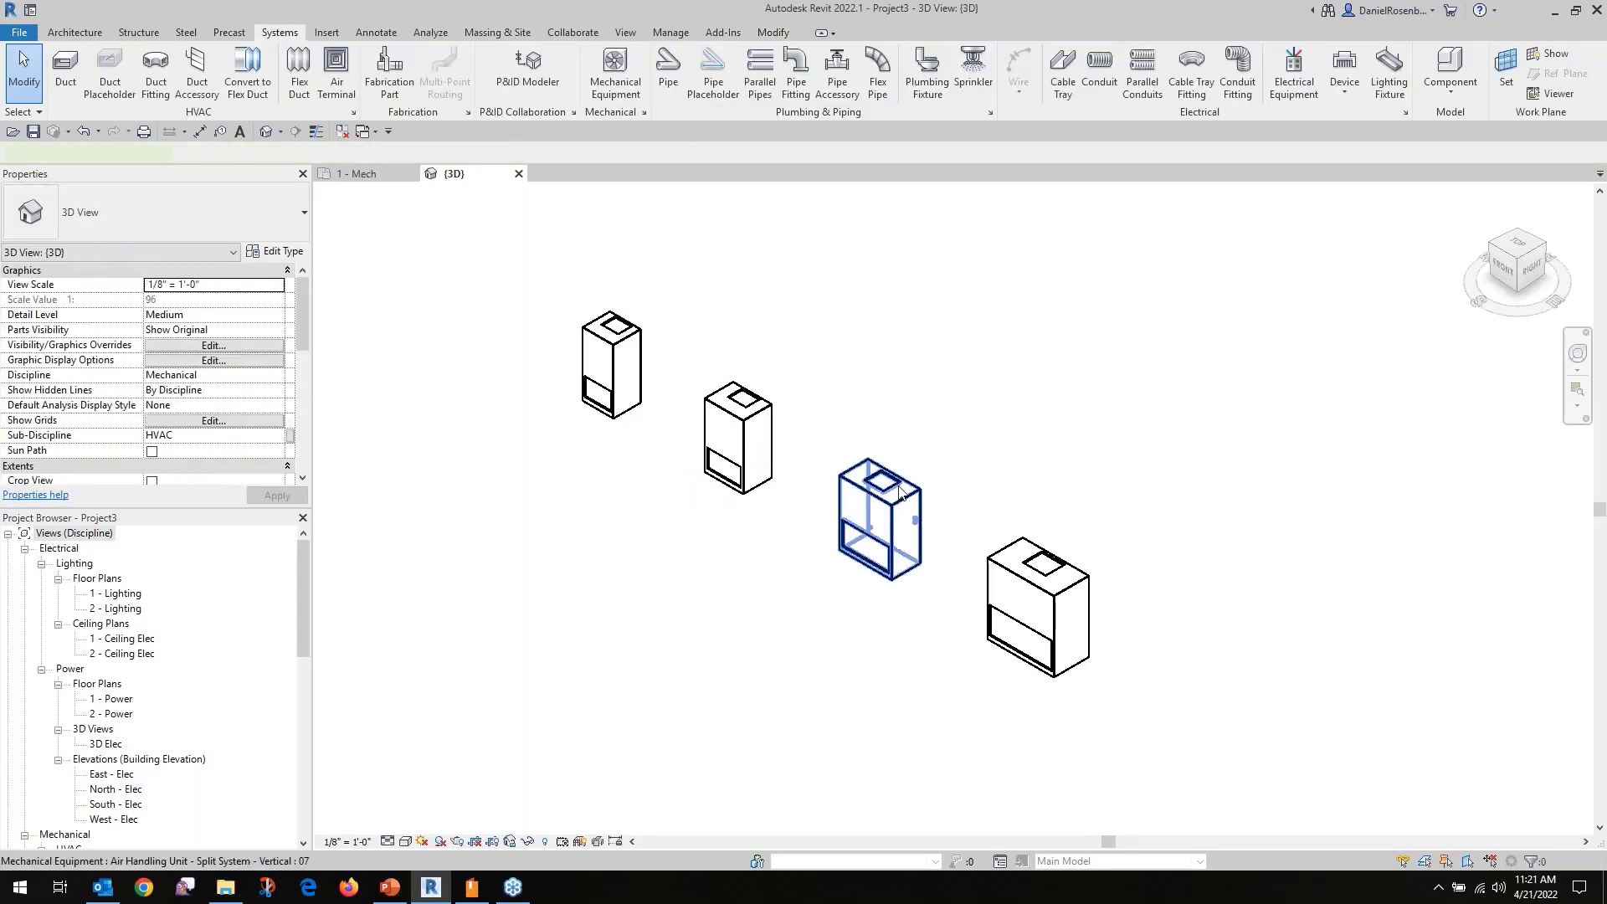
pyautogui.click(879, 519)
pyautogui.click(1018, 435)
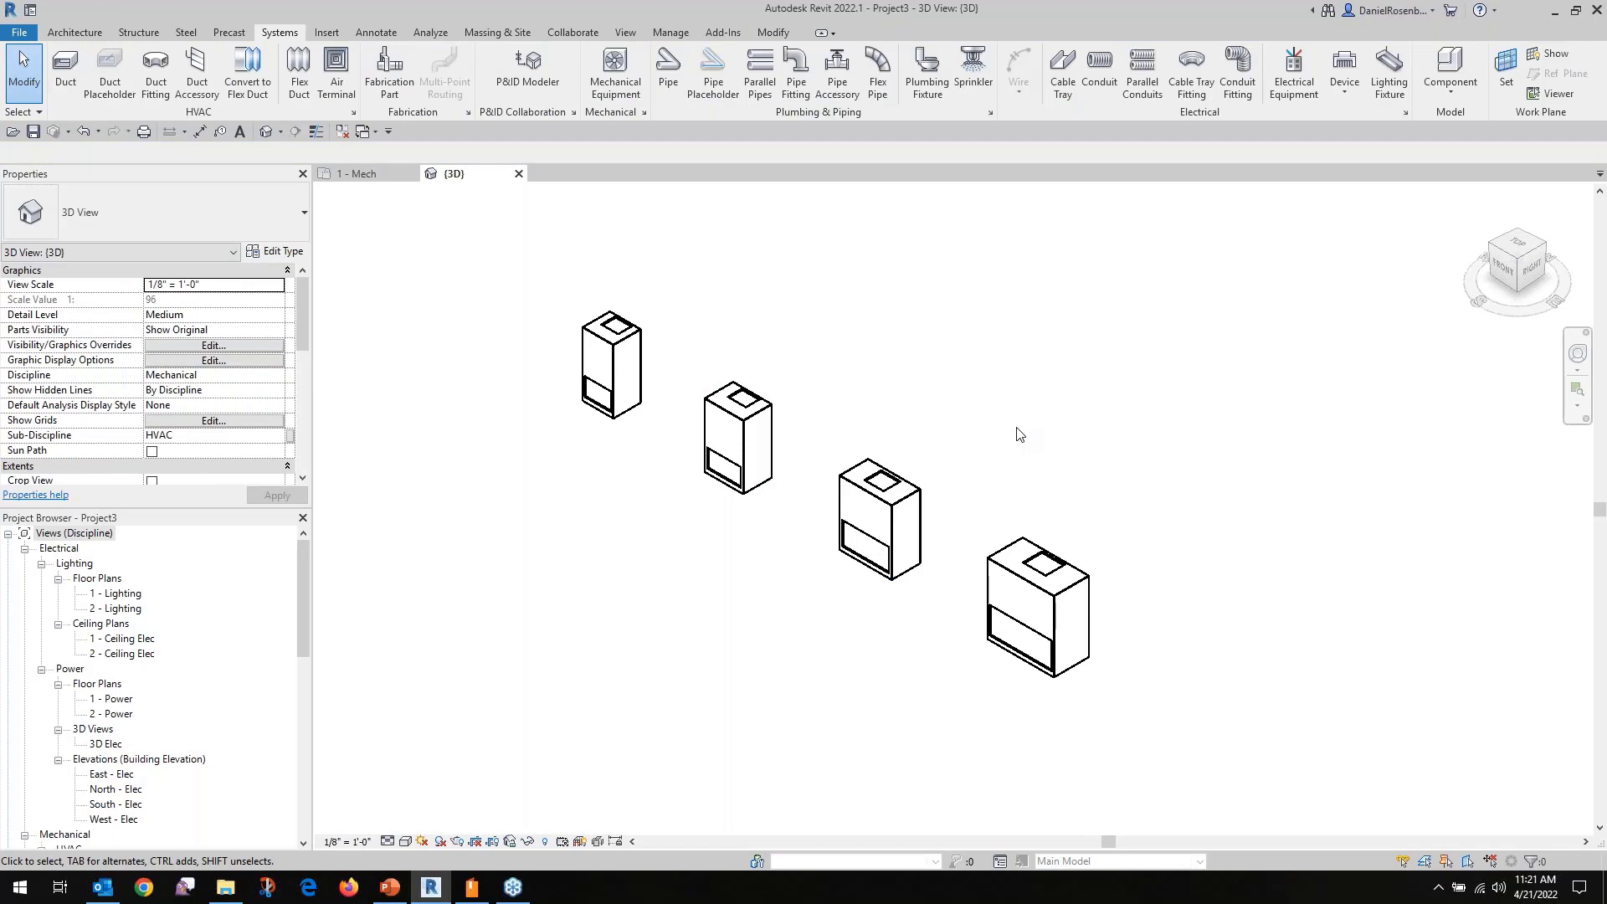
# Review the instance properties of the type 03 air handling unit, including its mechanical, identity and phasing data.
pyautogui.click(608, 384)
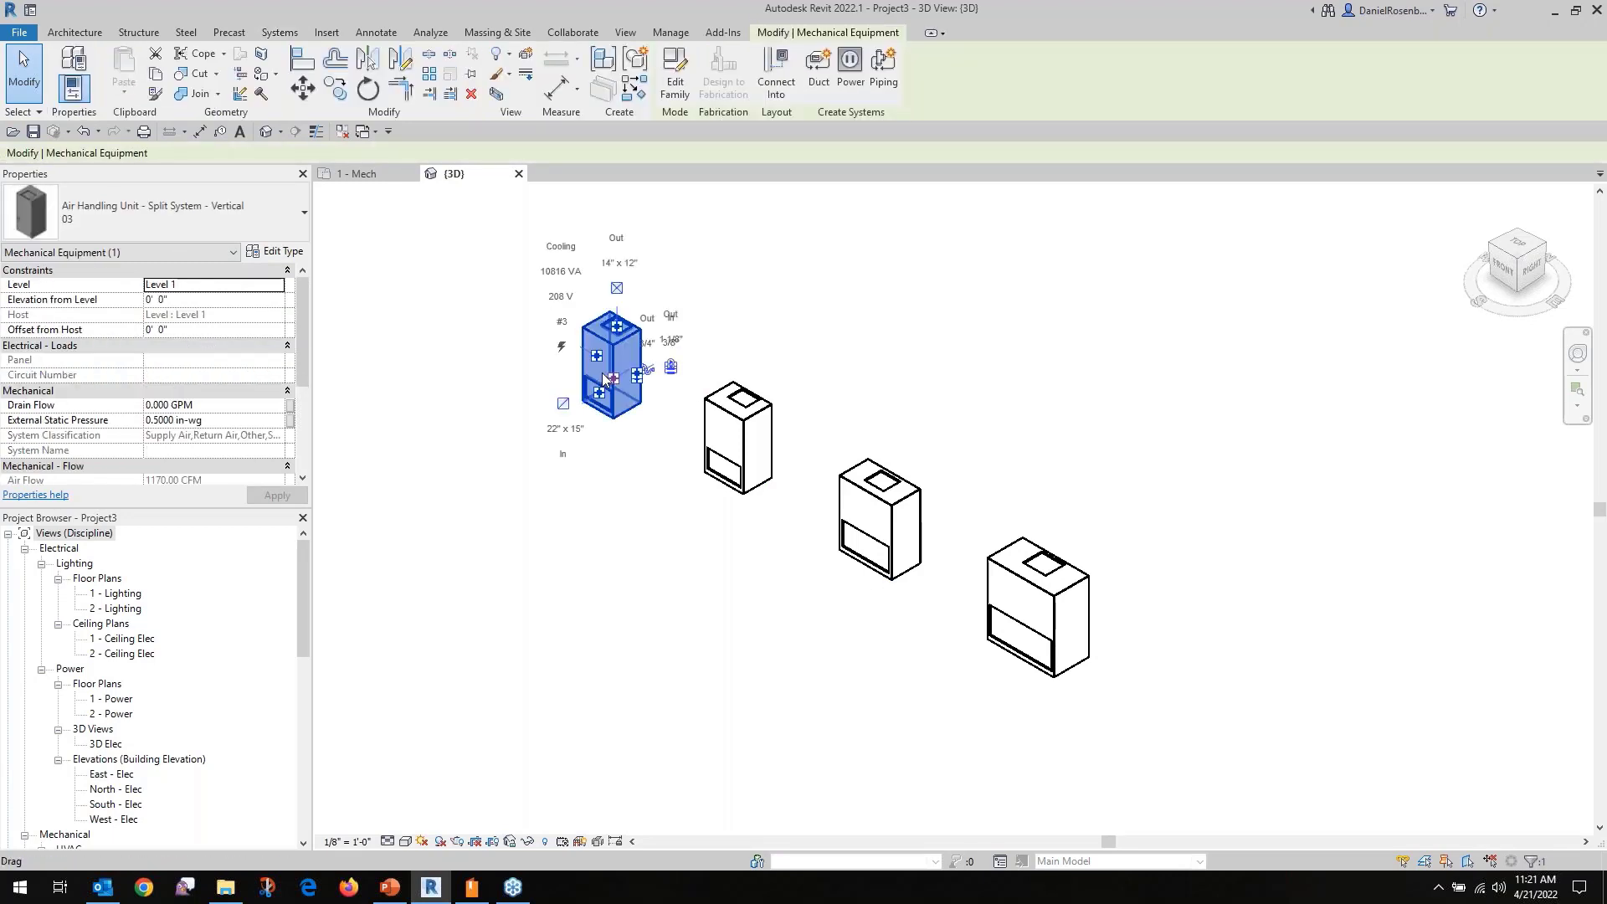
pyautogui.scroll(-5, 287, 401)
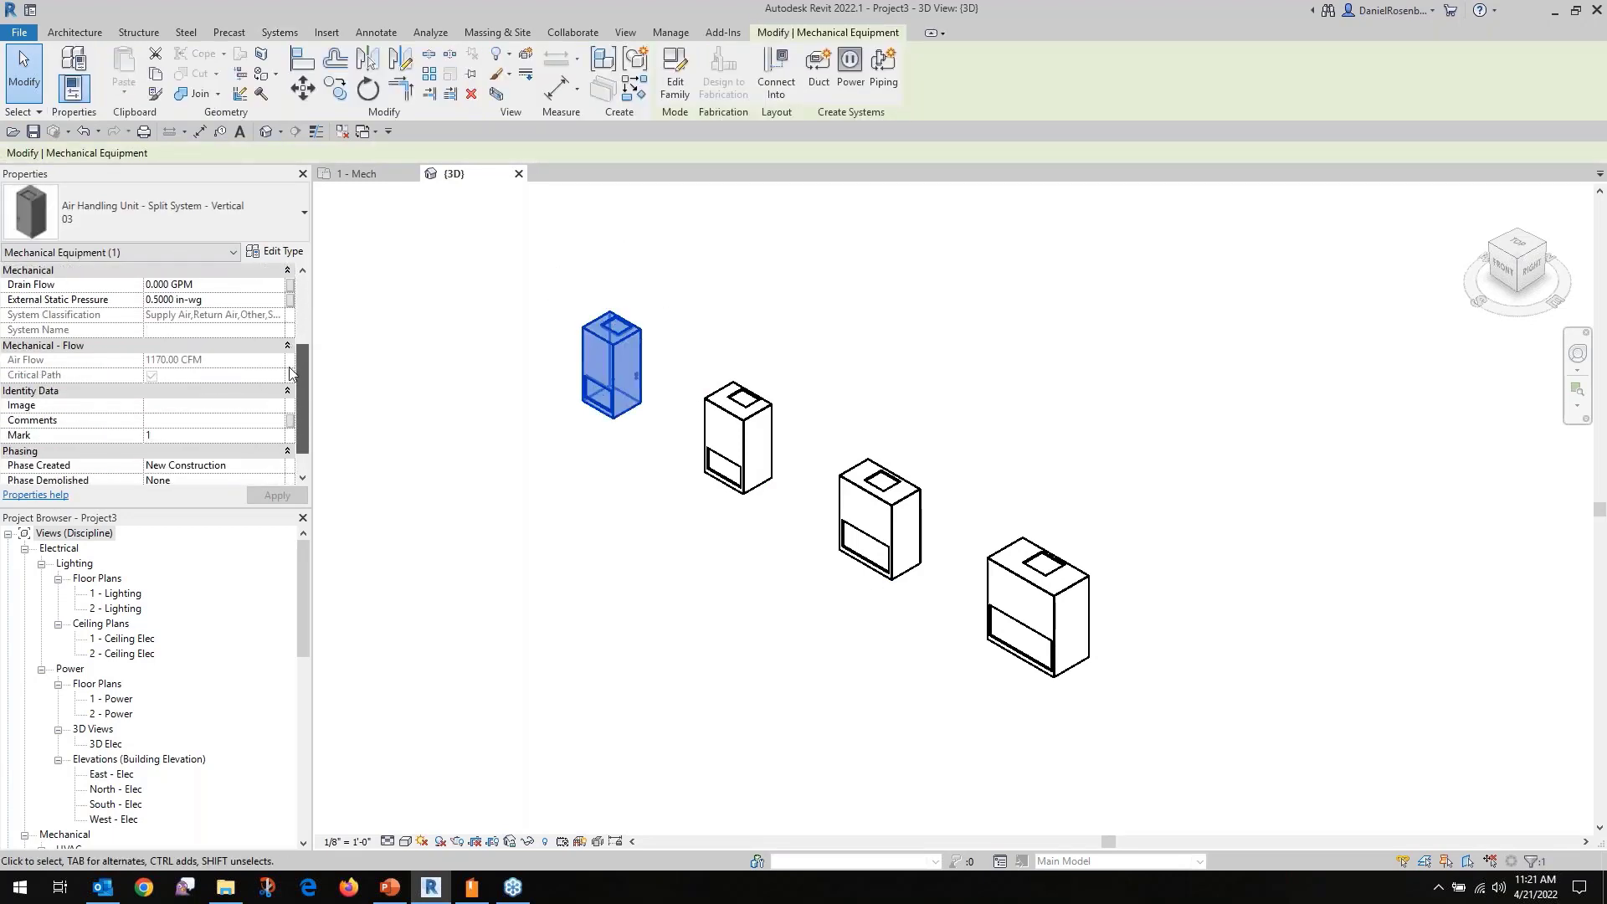
pyautogui.moveTo(305, 395); pyautogui.dragTo(303, 447)
pyautogui.click(829, 368)
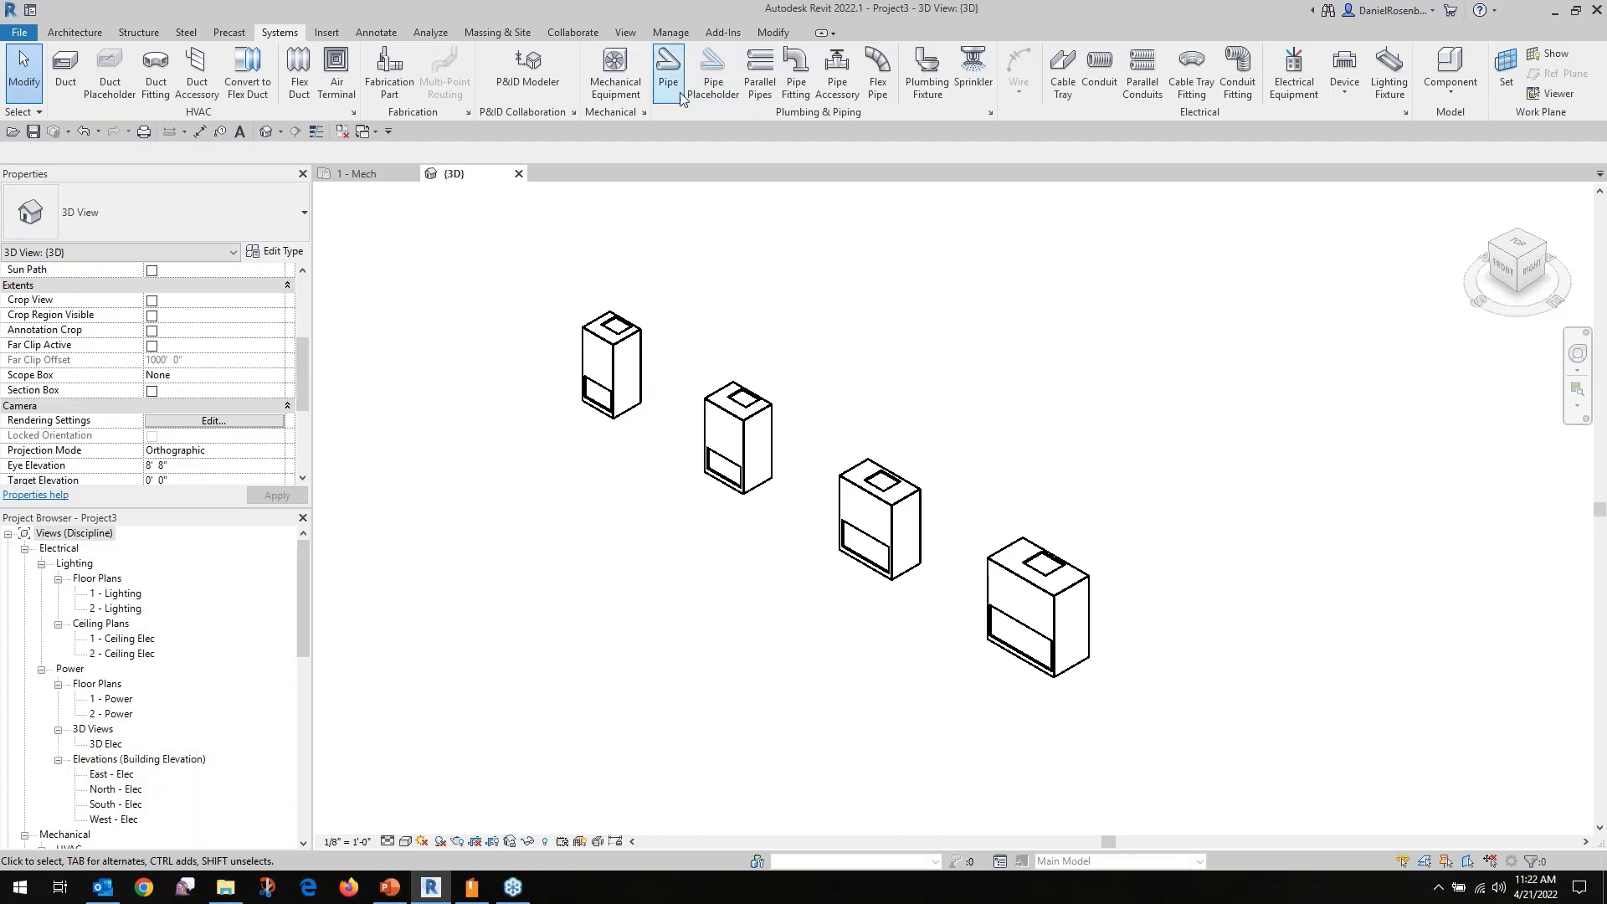
# Start adding a new project parameter and set its parameter type to Shared parameter.
pyautogui.click(674, 35)
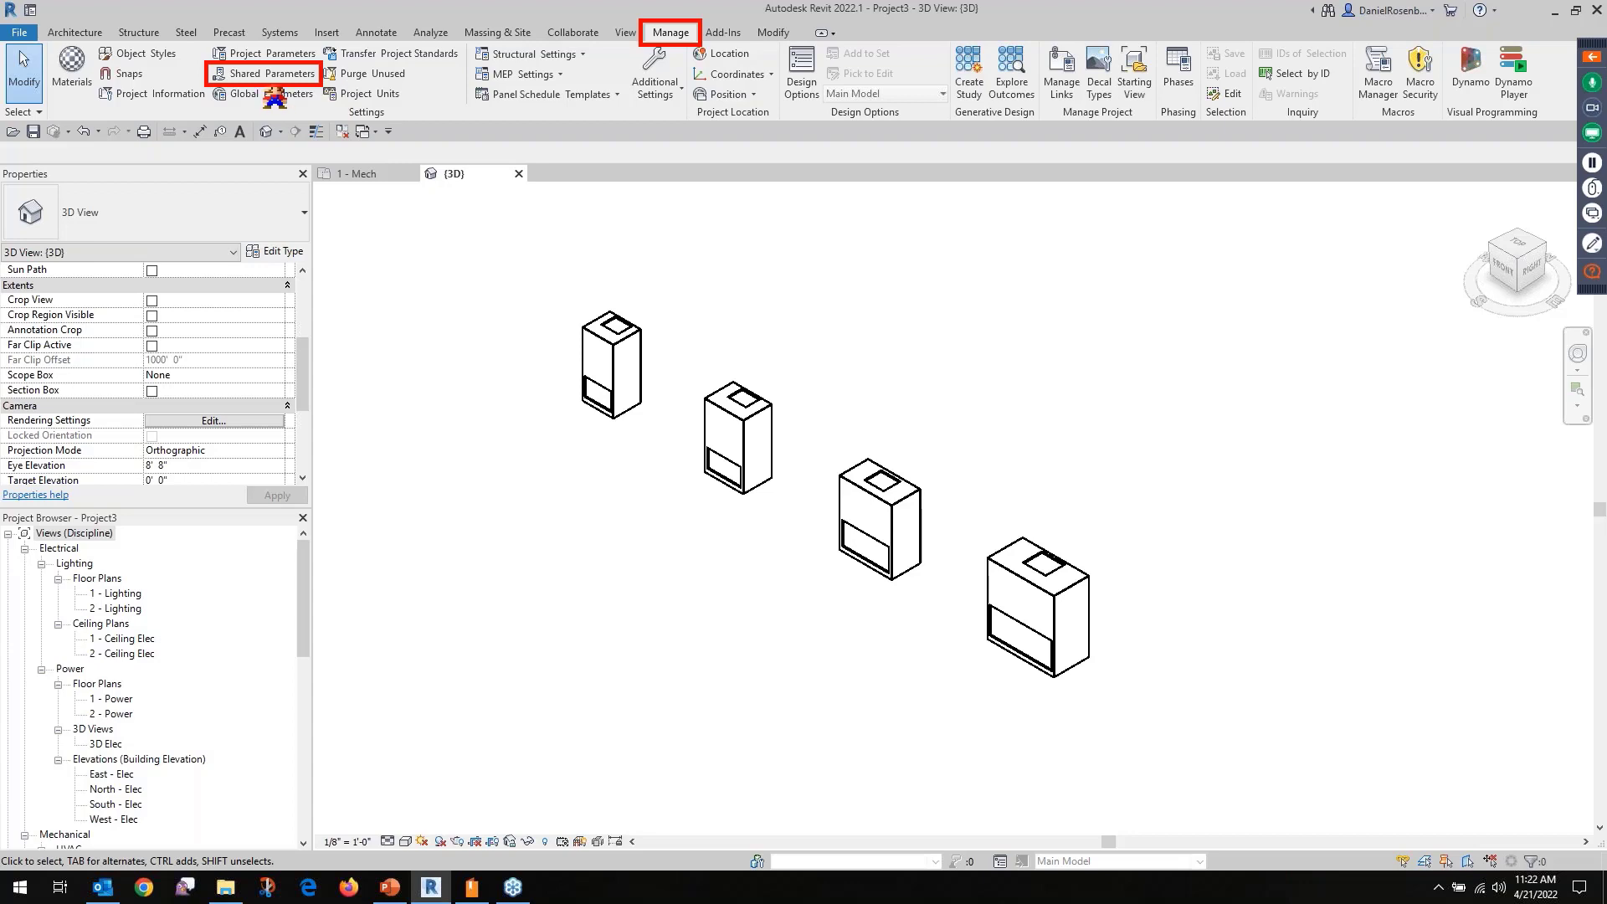
pyautogui.moveTo(256, 55); pyautogui.dragTo(322, 66)
pyautogui.moveTo(189, 25)
pyautogui.mouseDown()
pyautogui.moveTo(304, 79)
pyautogui.moveTo(339, 79)
pyautogui.moveTo(328, 67)
pyautogui.mouseUp()
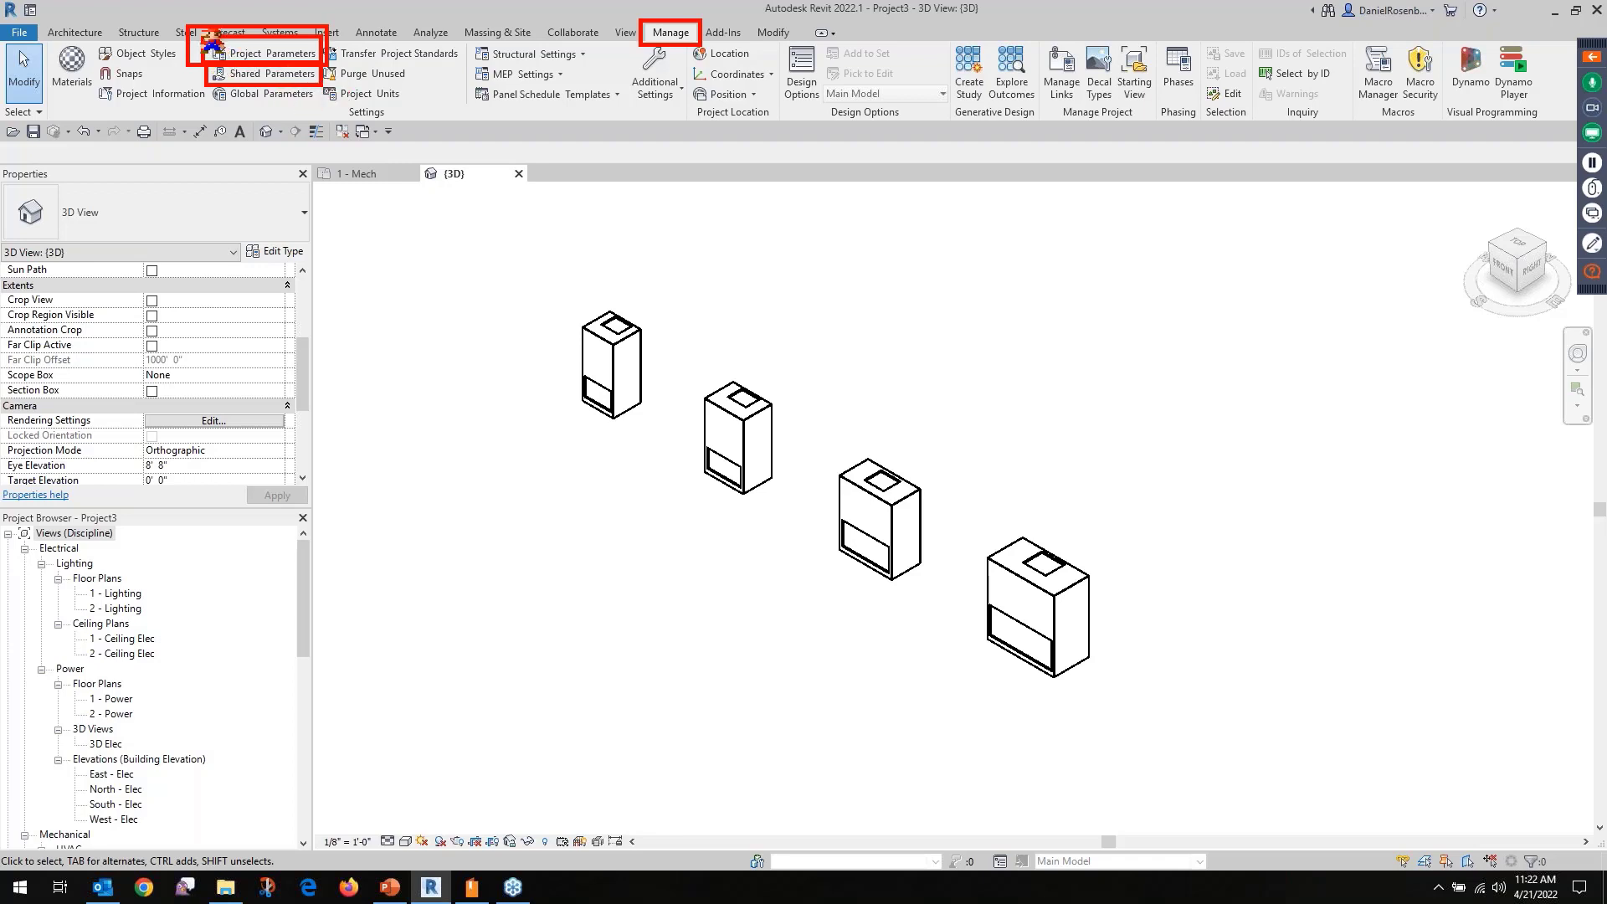
pyautogui.press('Escape')
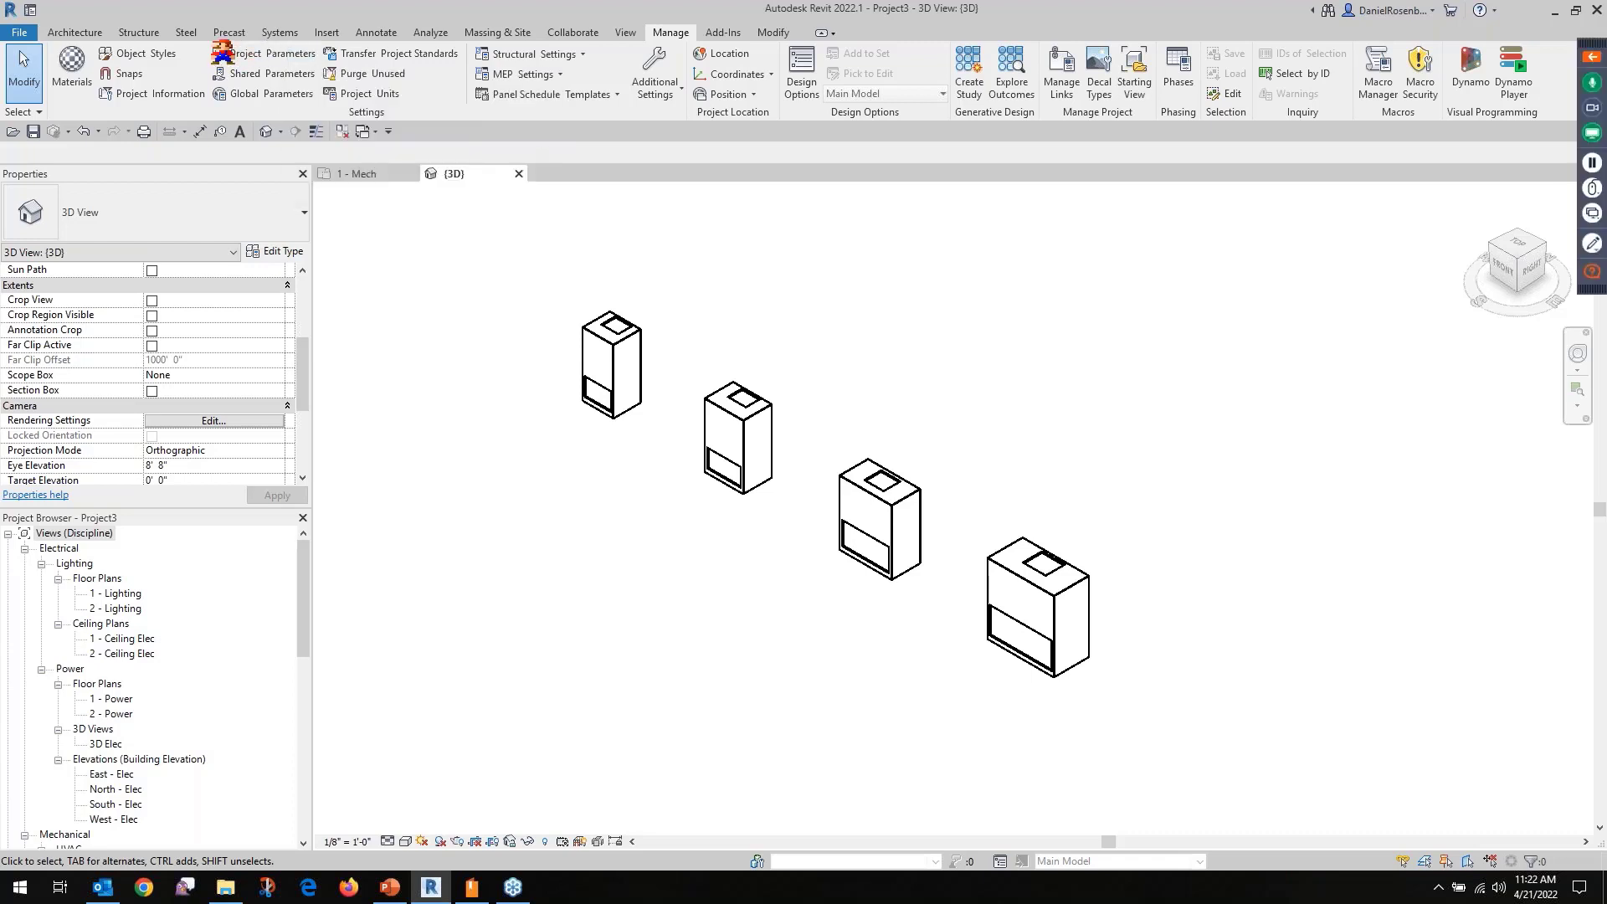
pyautogui.click(288, 52)
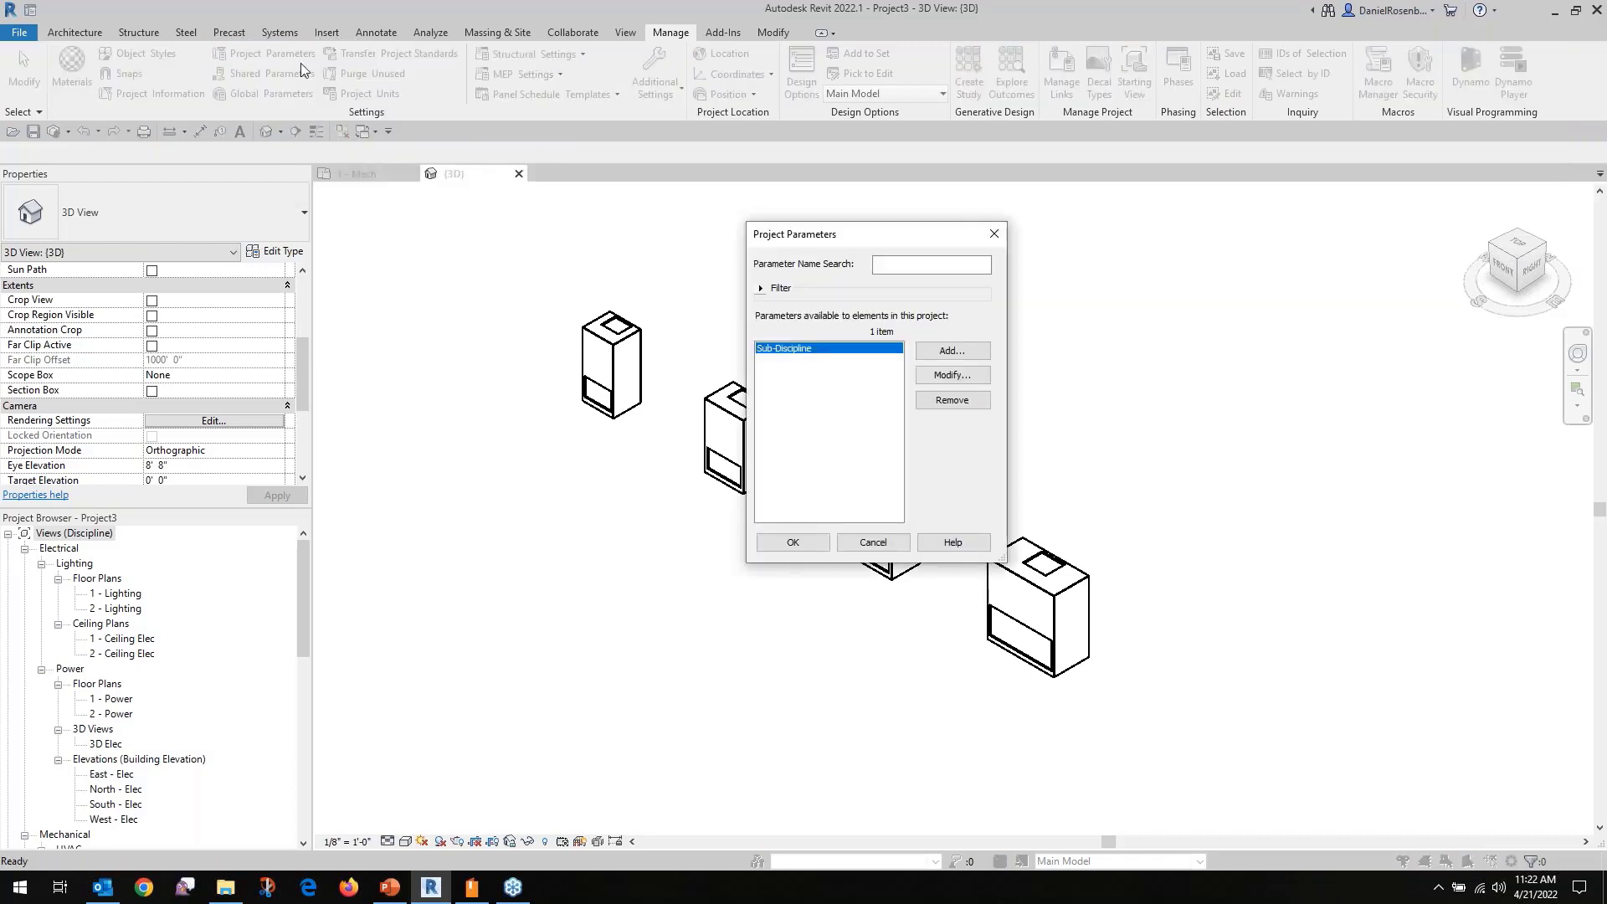
pyautogui.moveTo(794, 240); pyautogui.dragTo(803, 228)
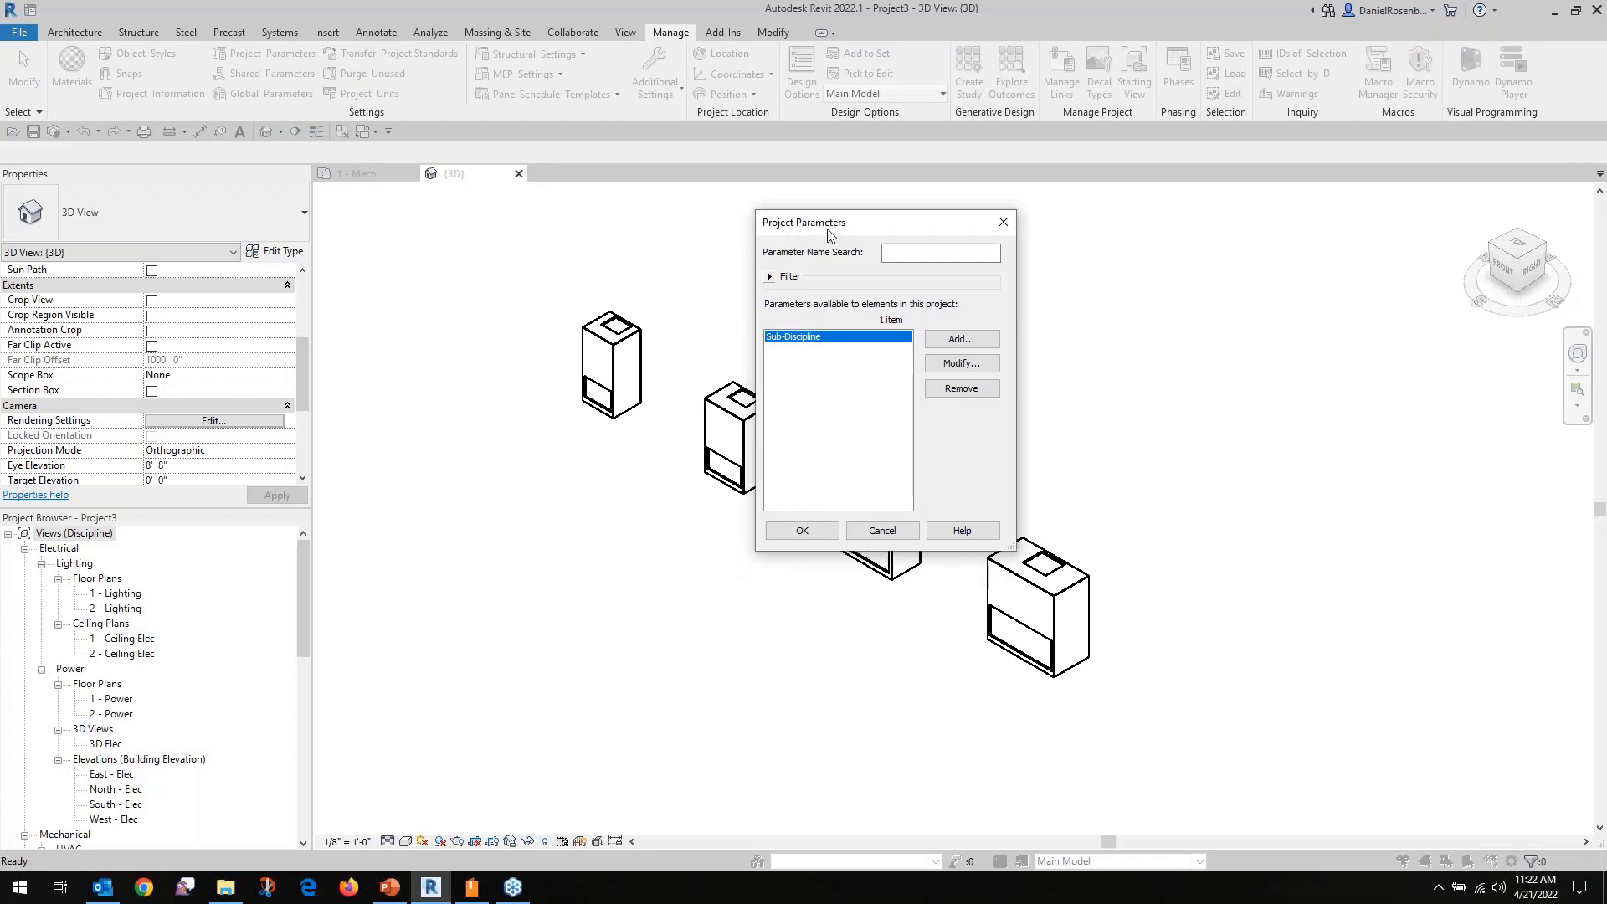
pyautogui.click(946, 340)
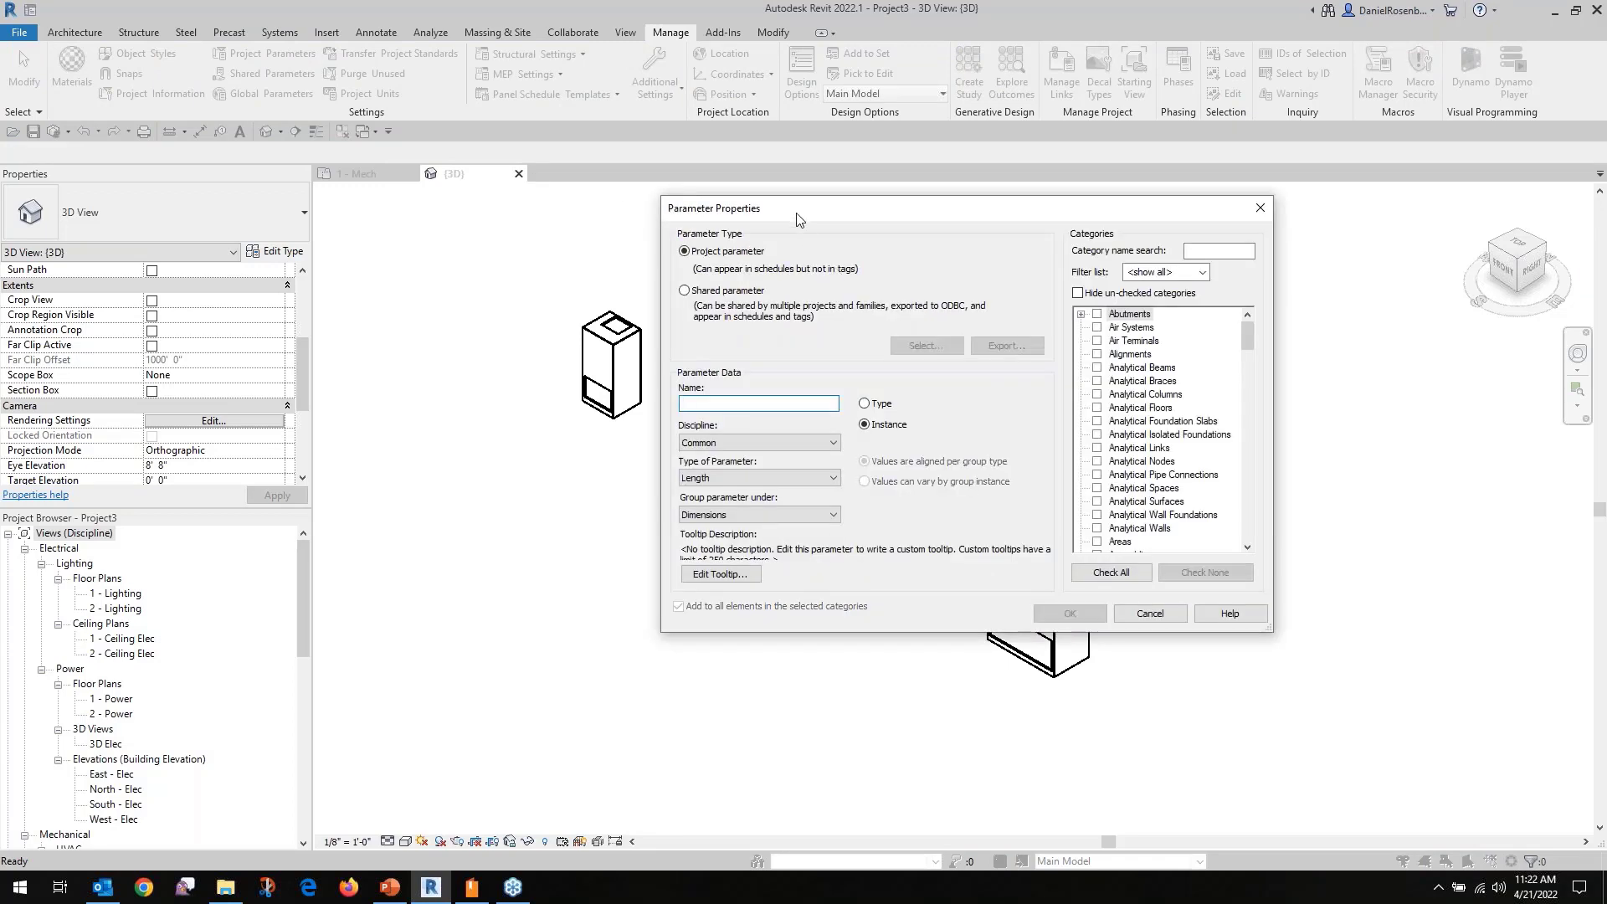
pyautogui.moveTo(801, 220); pyautogui.dragTo(855, 183)
pyautogui.click(743, 257)
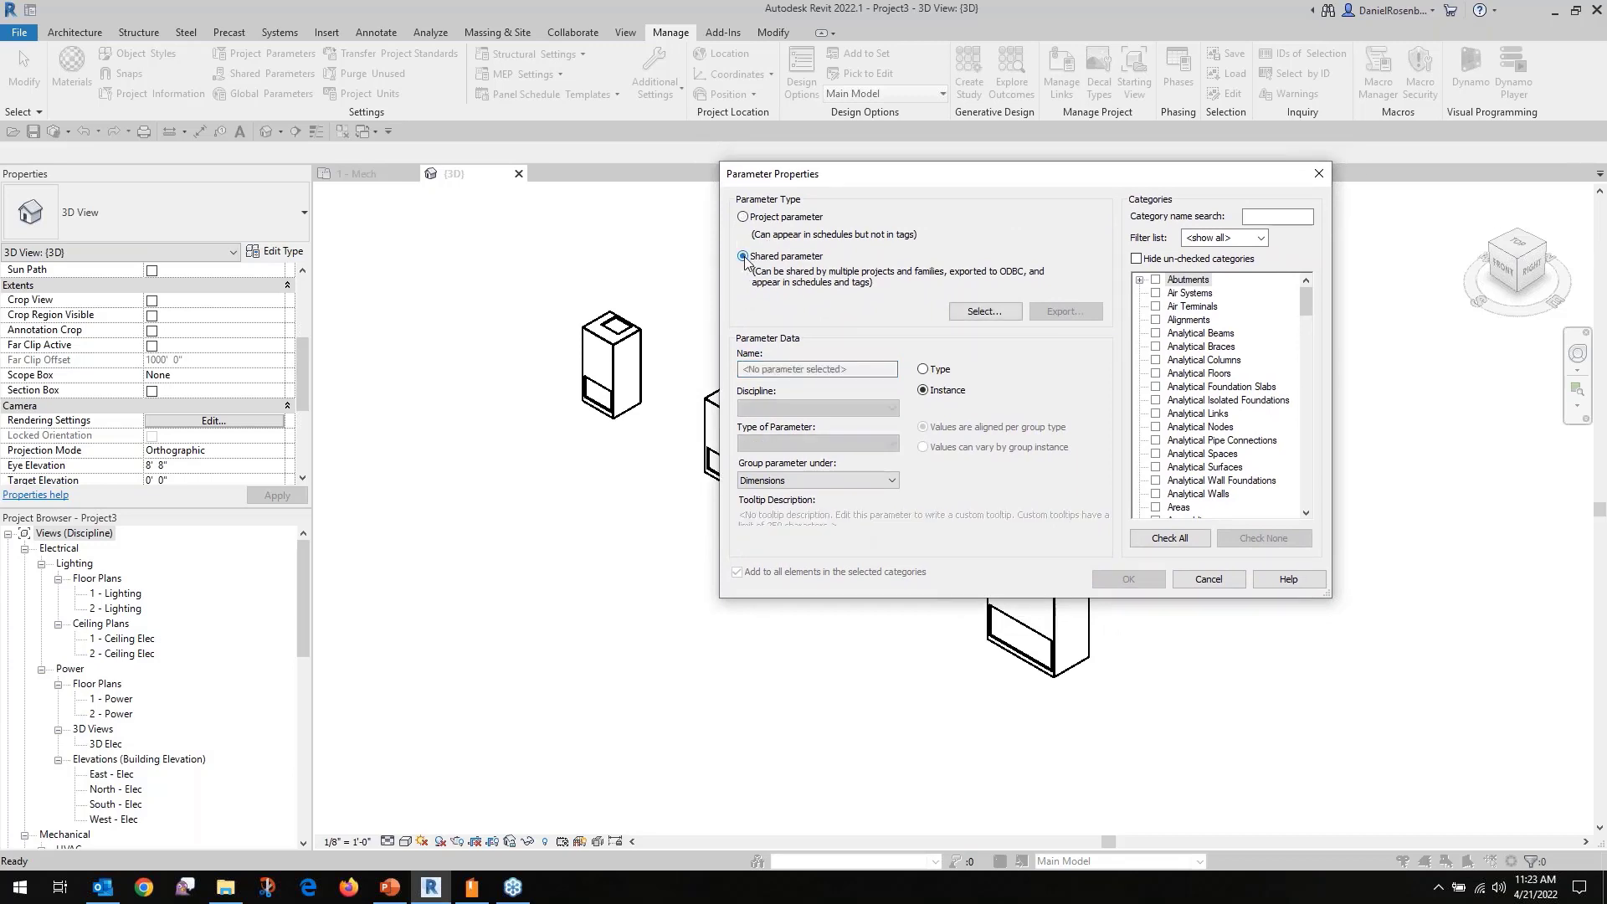
# Open the shared parameter selection for the new parameter and bring up the shared parameter file for editing.
pyautogui.click(963, 311)
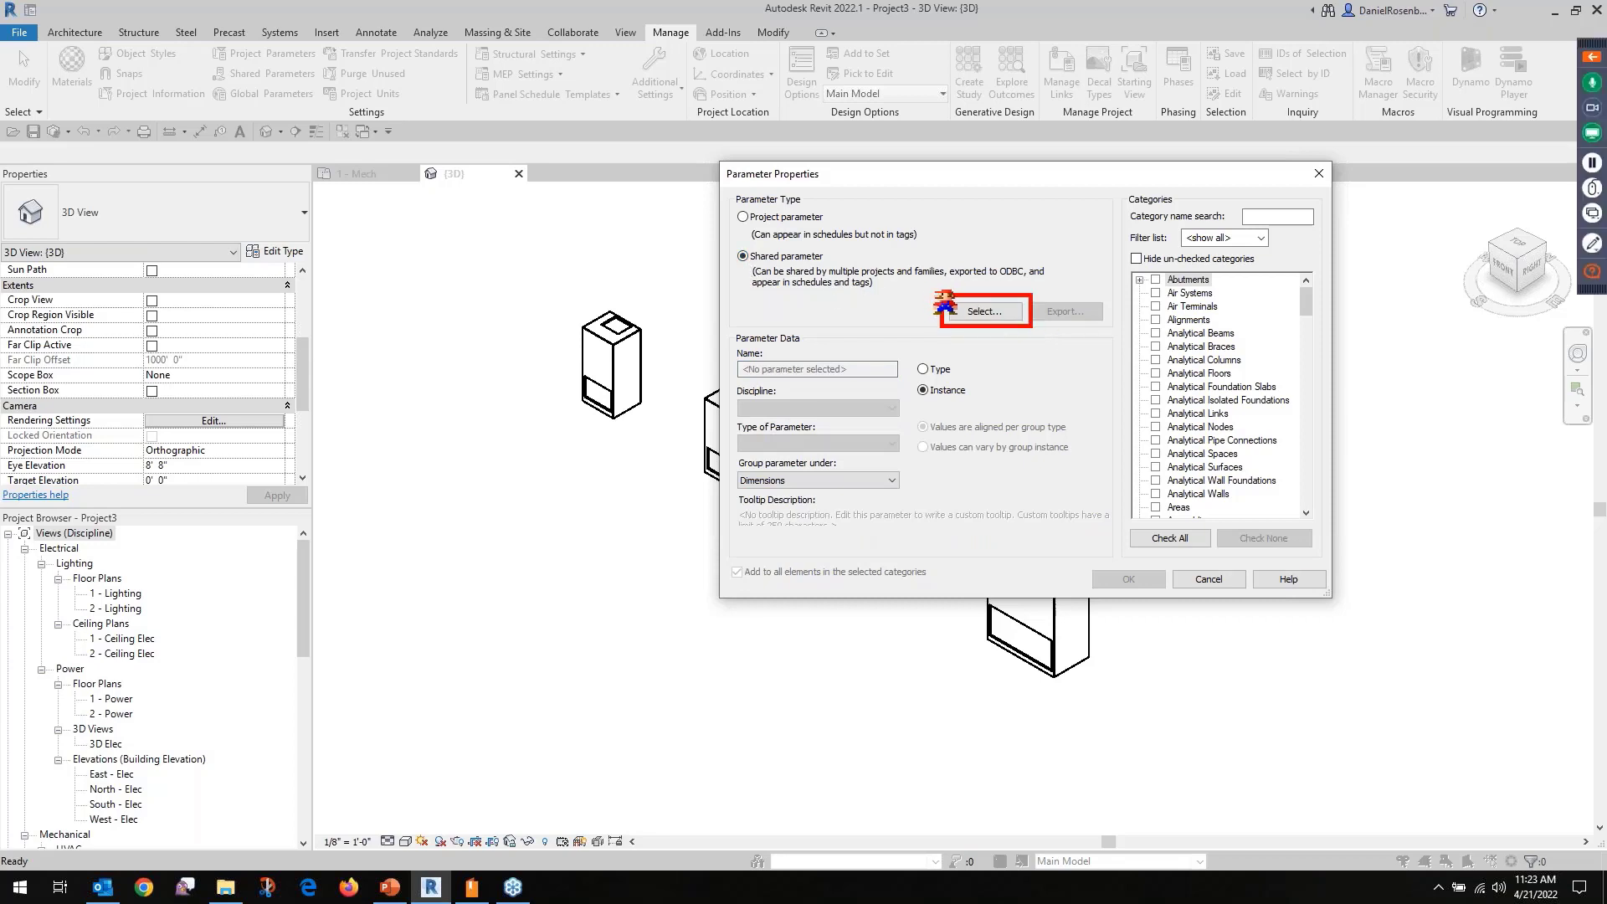
pyautogui.click(1001, 314)
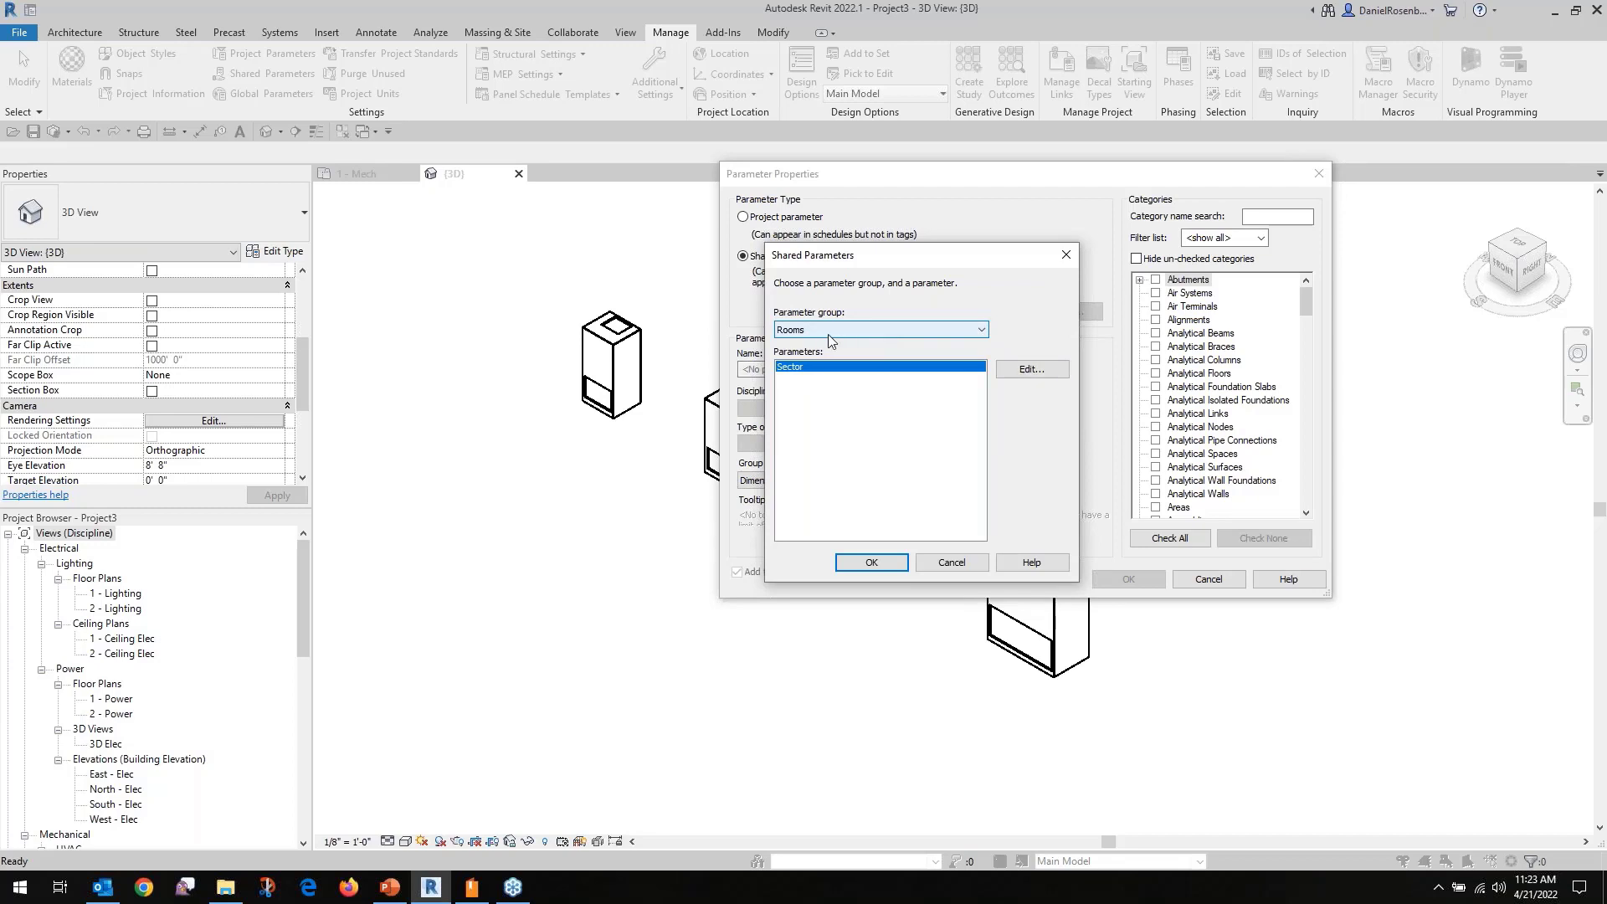
pyautogui.click(982, 330)
pyautogui.click(973, 306)
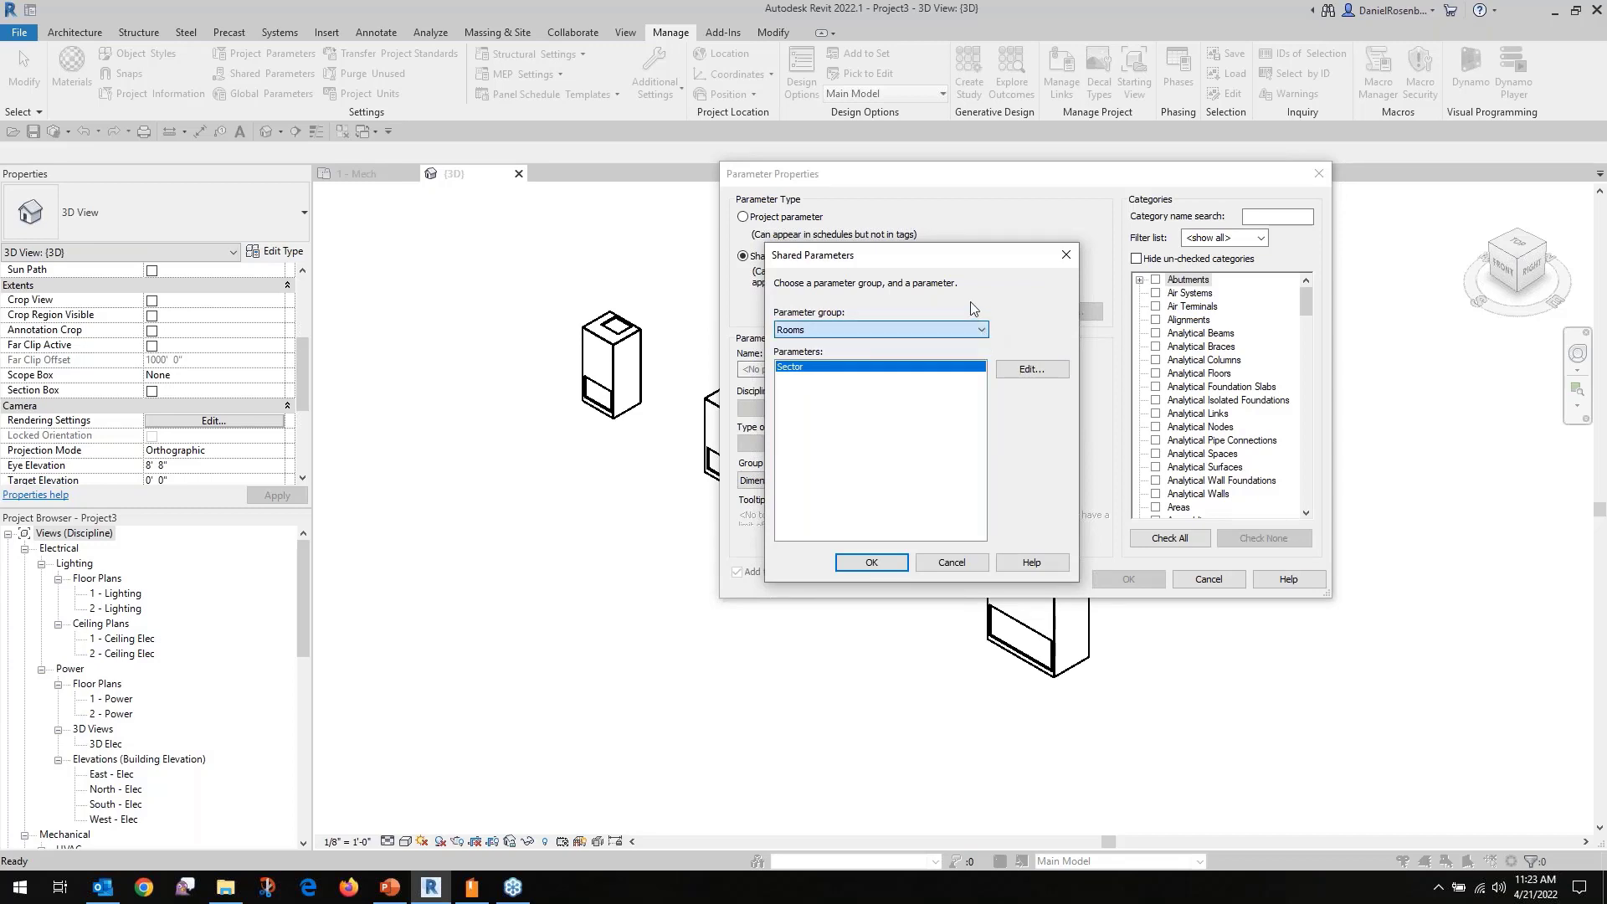
pyautogui.click(1028, 371)
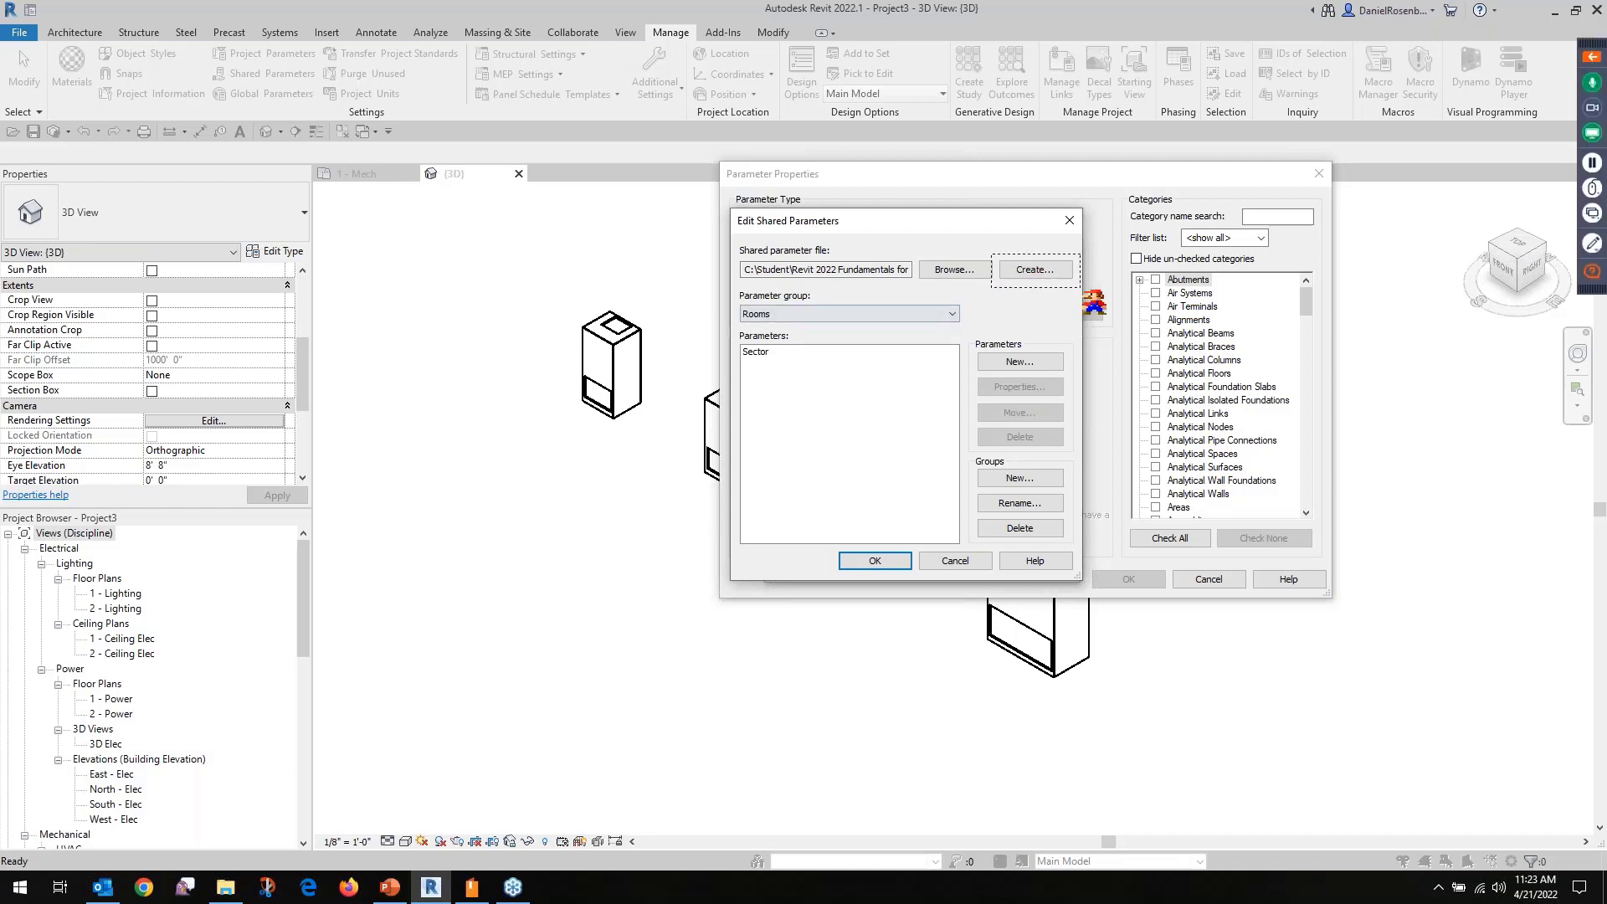
# Create a shared parameter file named DansHVACParameters2.txt in the Revit 2022 Fundamentals for Architecture Practice Files folder.
pyautogui.click(1055, 270)
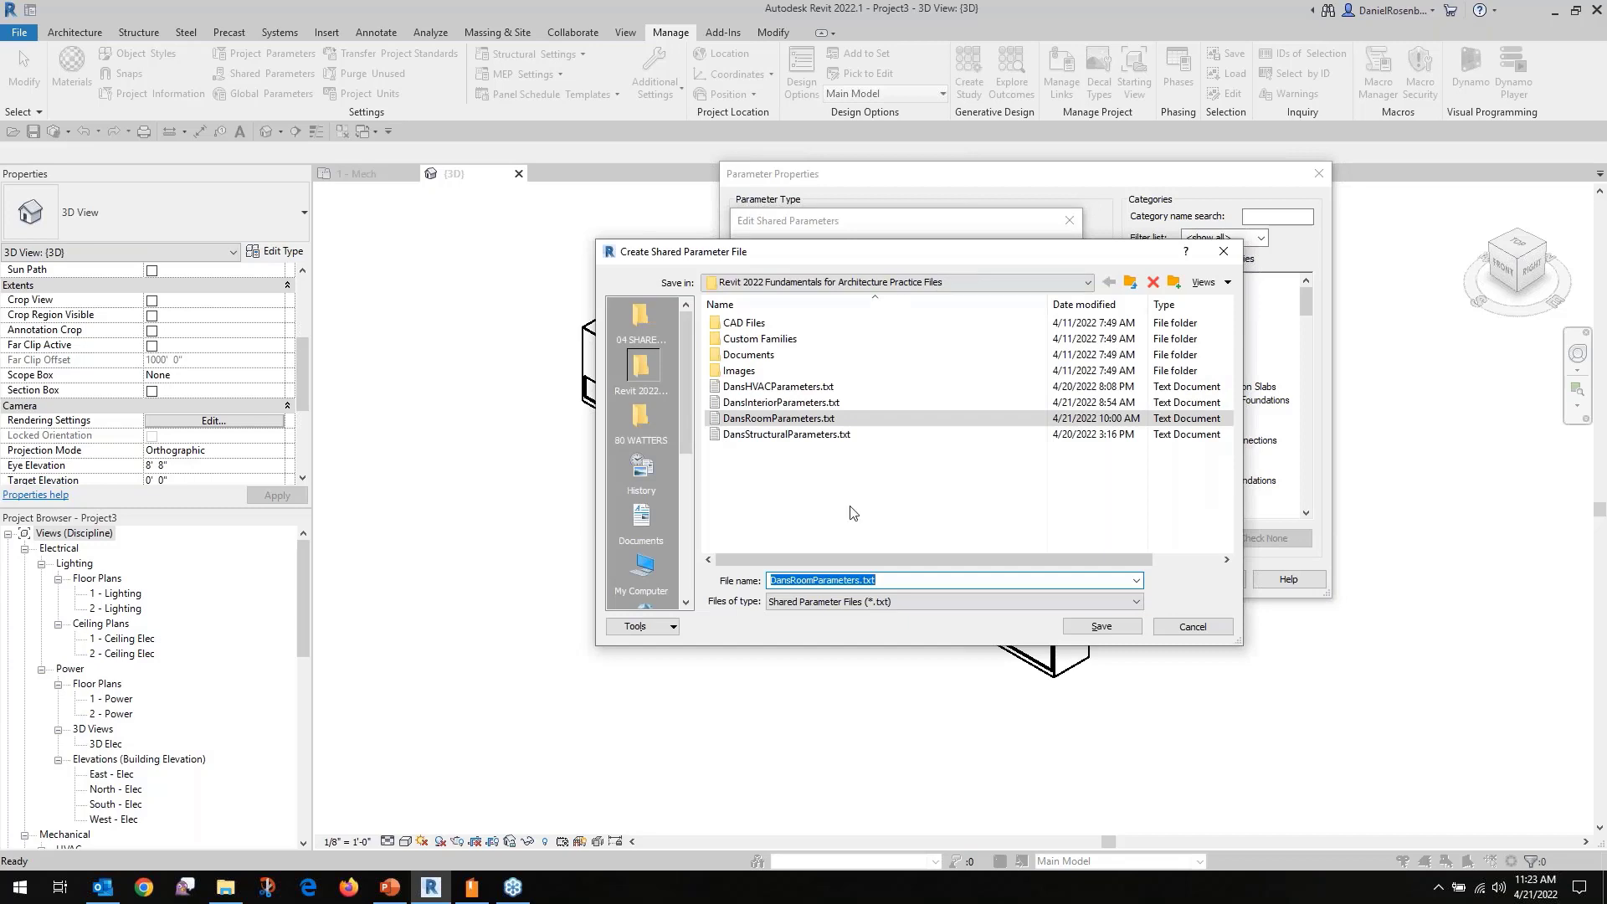
pyautogui.click(898, 581)
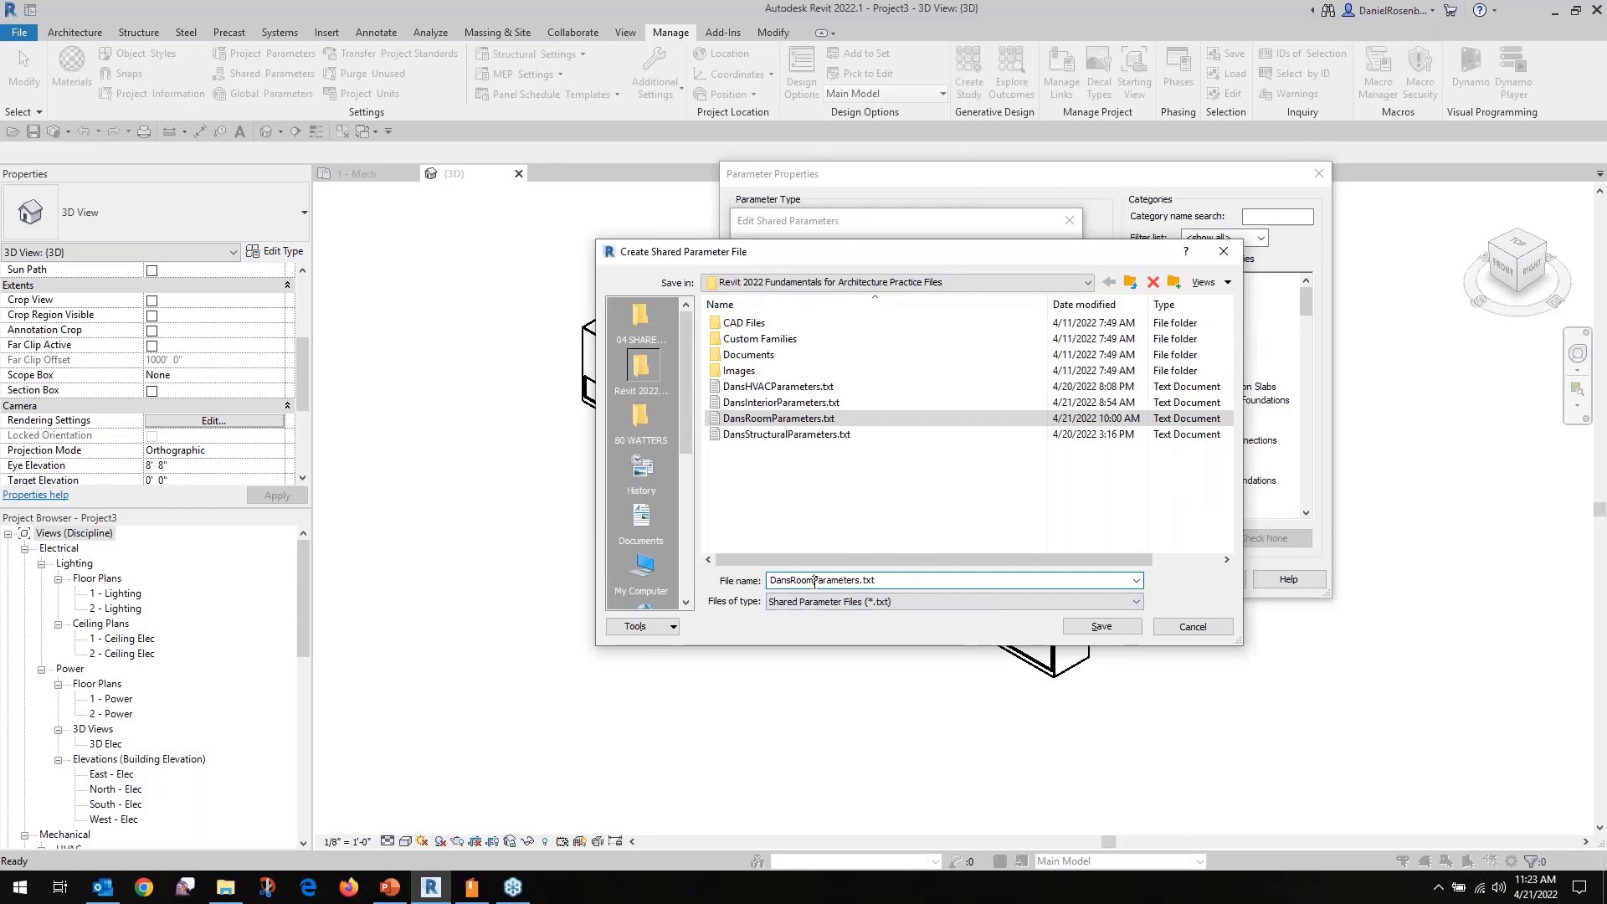
pyautogui.press('BackSpace')
pyautogui.press('BackSpace')
pyautogui.press('BackSpace')
pyautogui.press('BackSpace')
pyautogui.write('HVAC')
pyautogui.click(861, 580)
pyautogui.write('2')
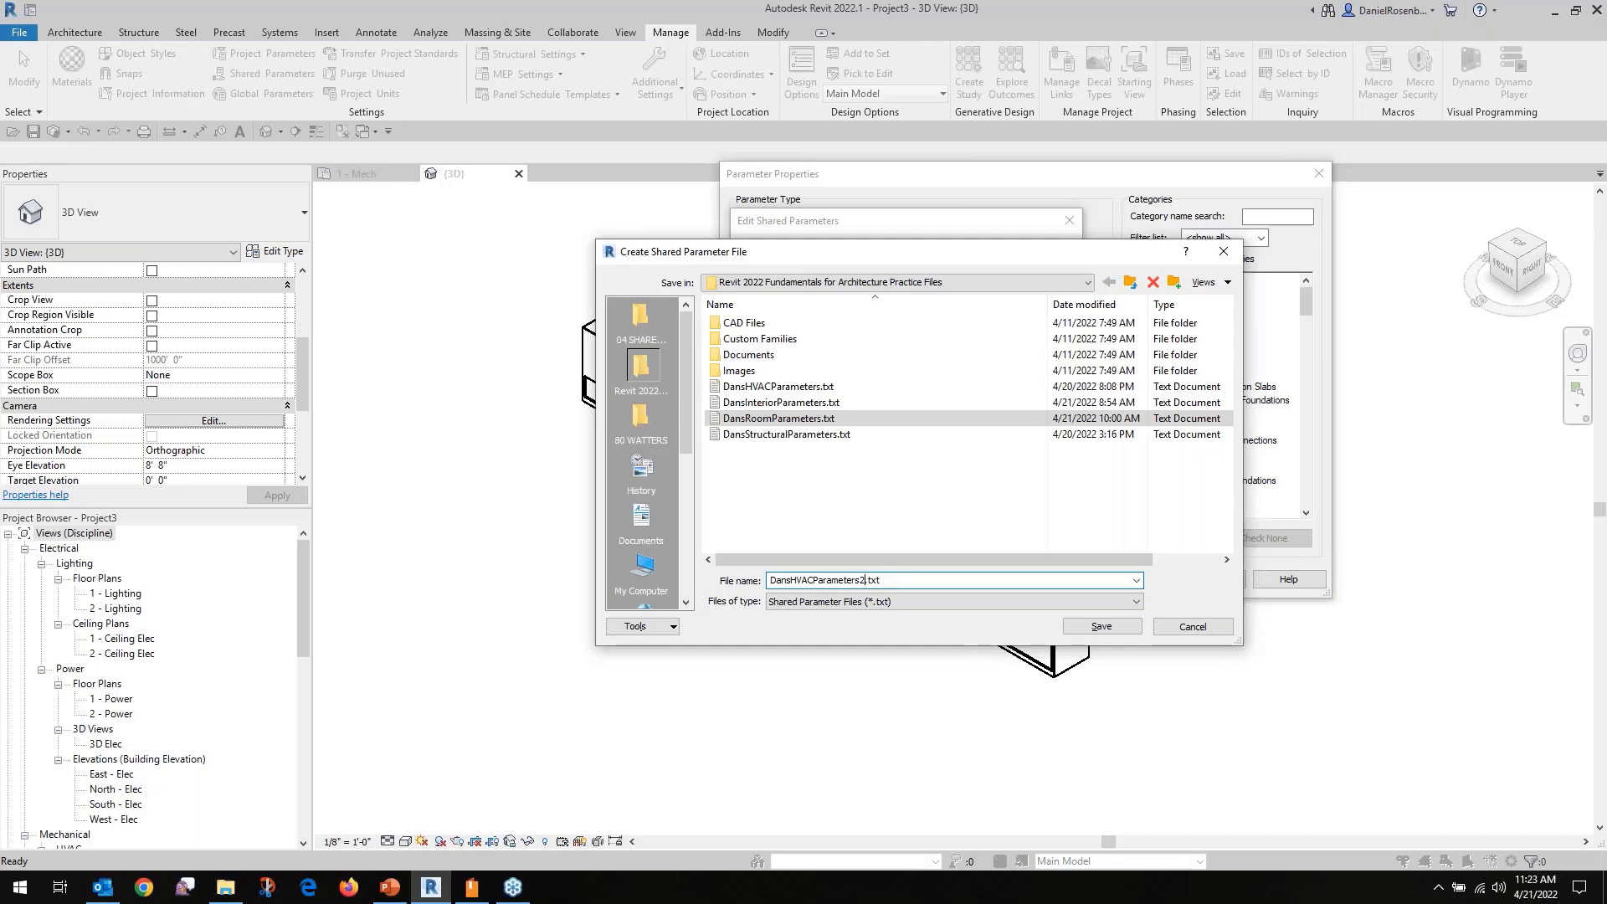
pyautogui.click(1097, 630)
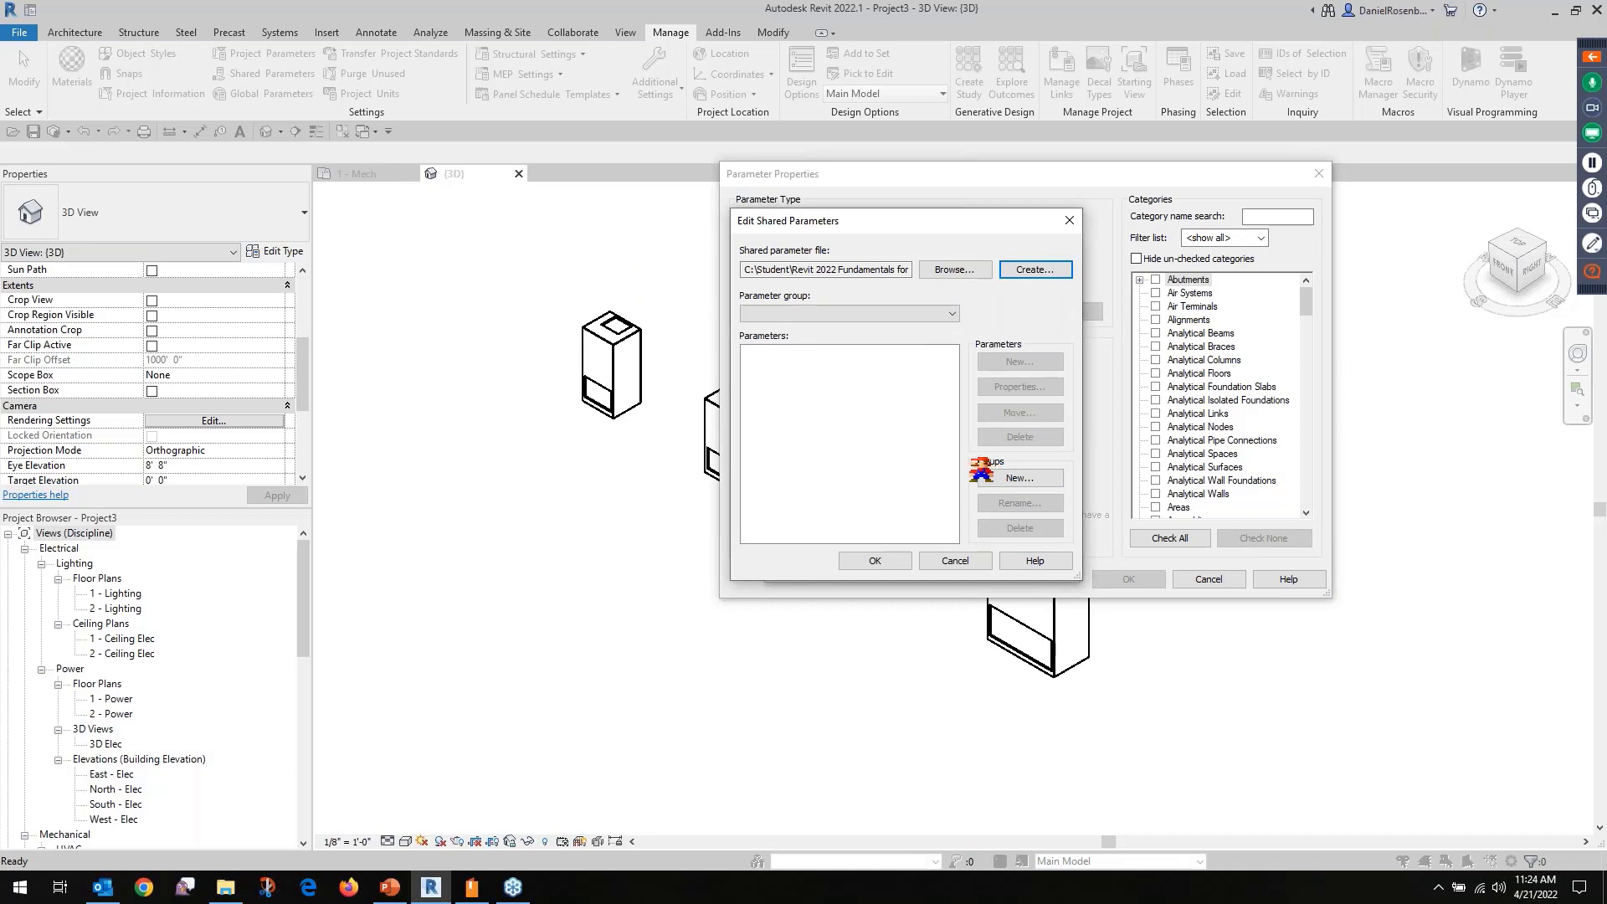
# Create a parameter group named Mechanical Equipment in the new shared parameter file.
pyautogui.moveTo(970, 457)
pyautogui.mouseDown()
pyautogui.moveTo(996, 481)
pyautogui.moveTo(1075, 495)
pyautogui.mouseUp()
pyautogui.press('Escape')
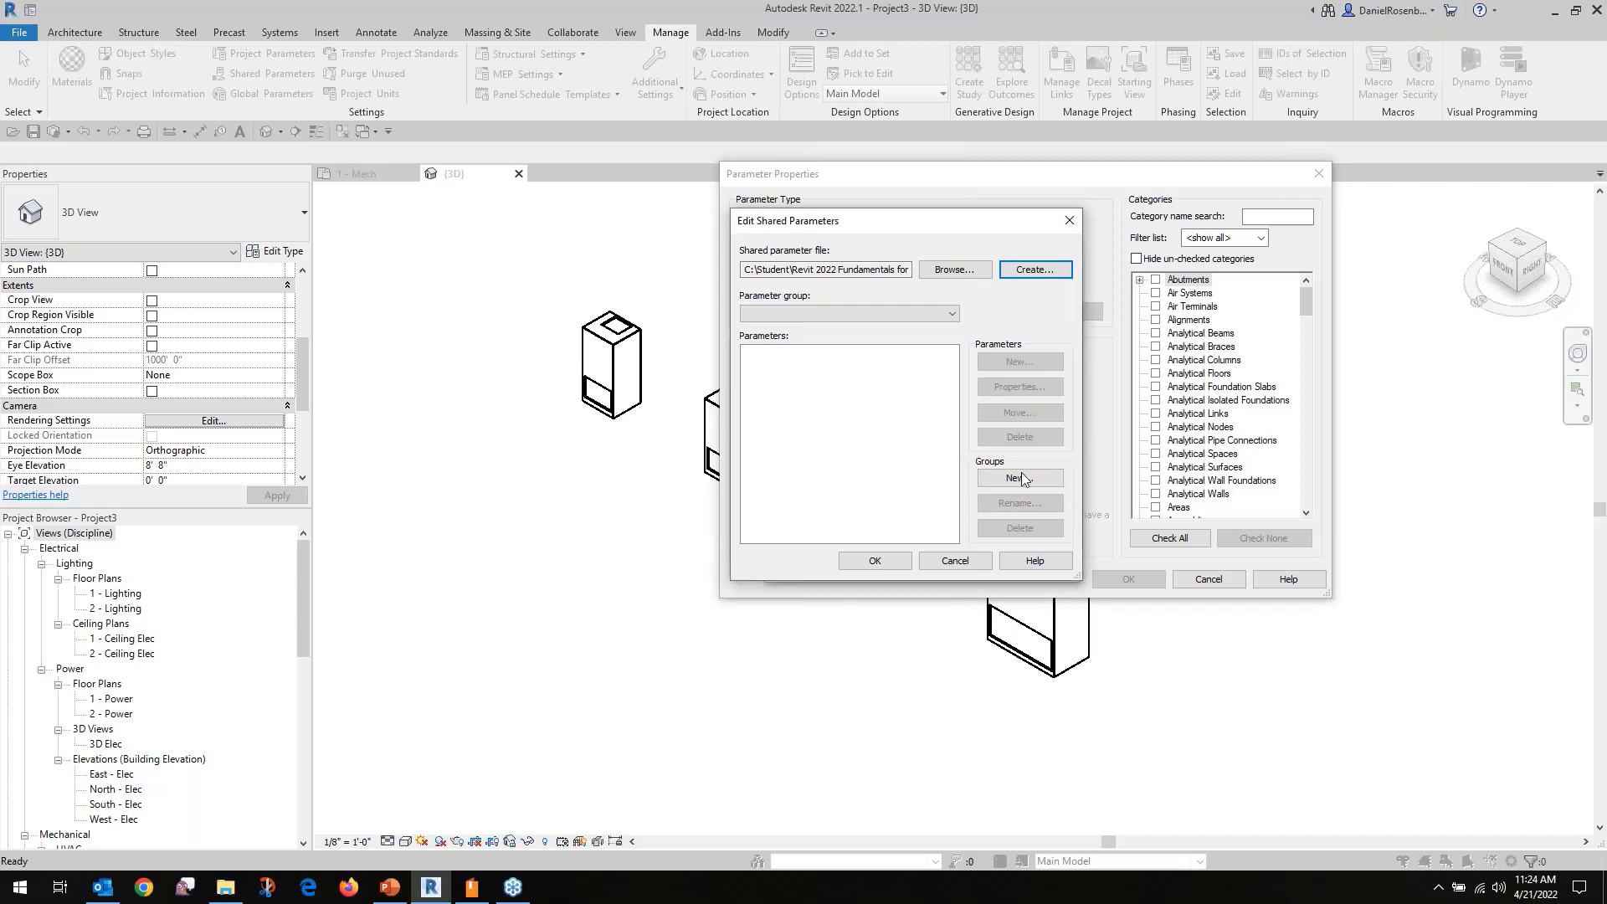
pyautogui.click(1019, 478)
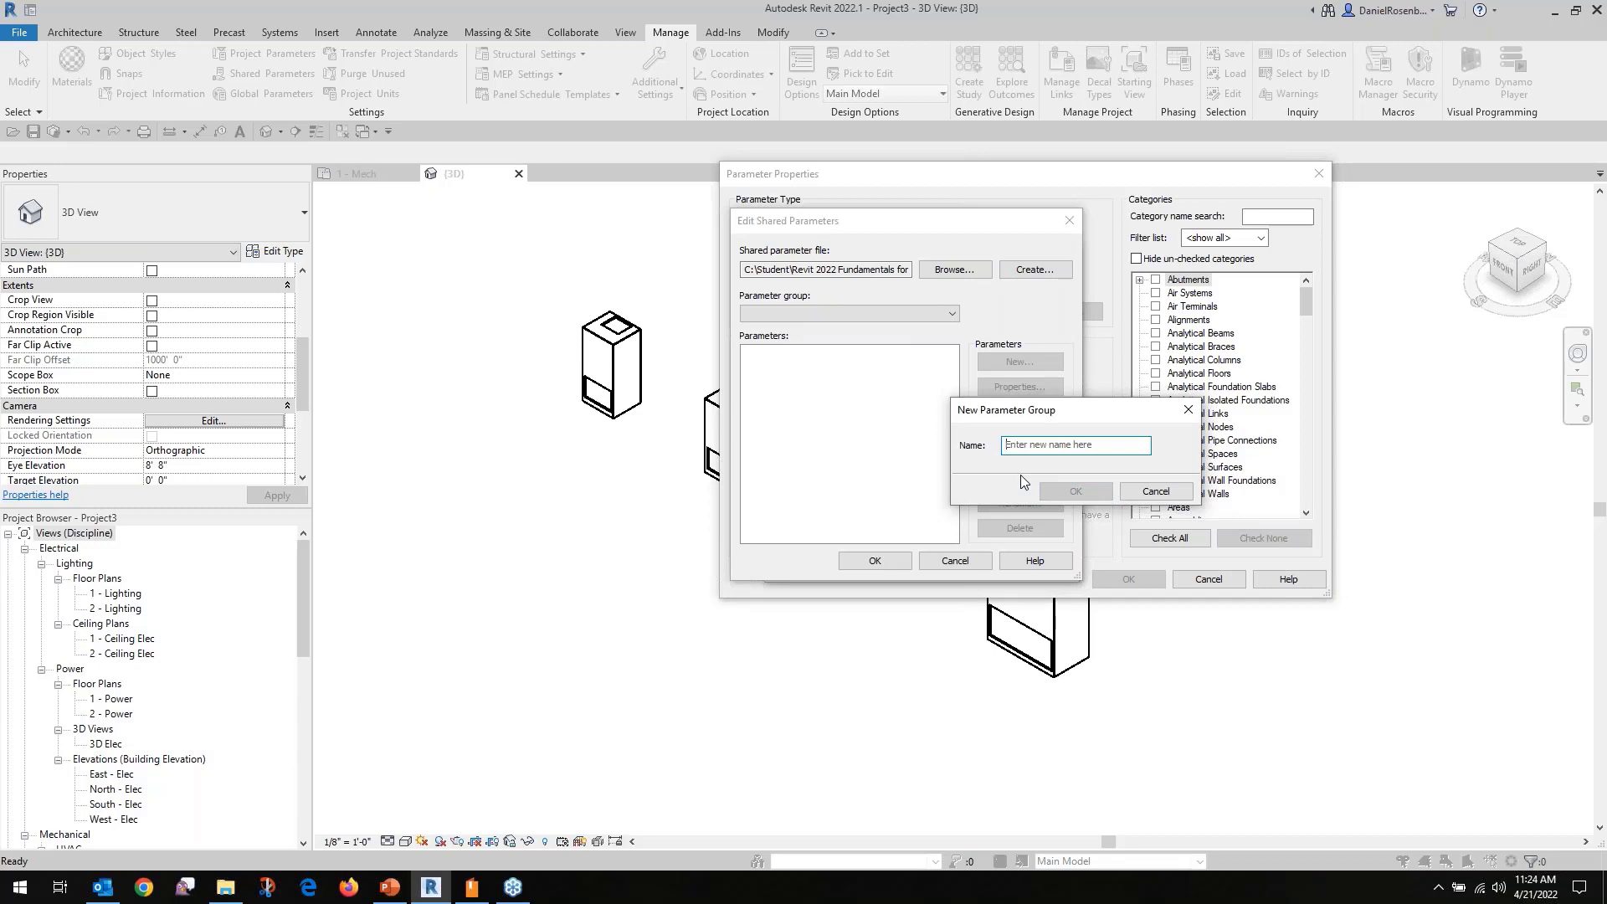
pyautogui.write('Me')
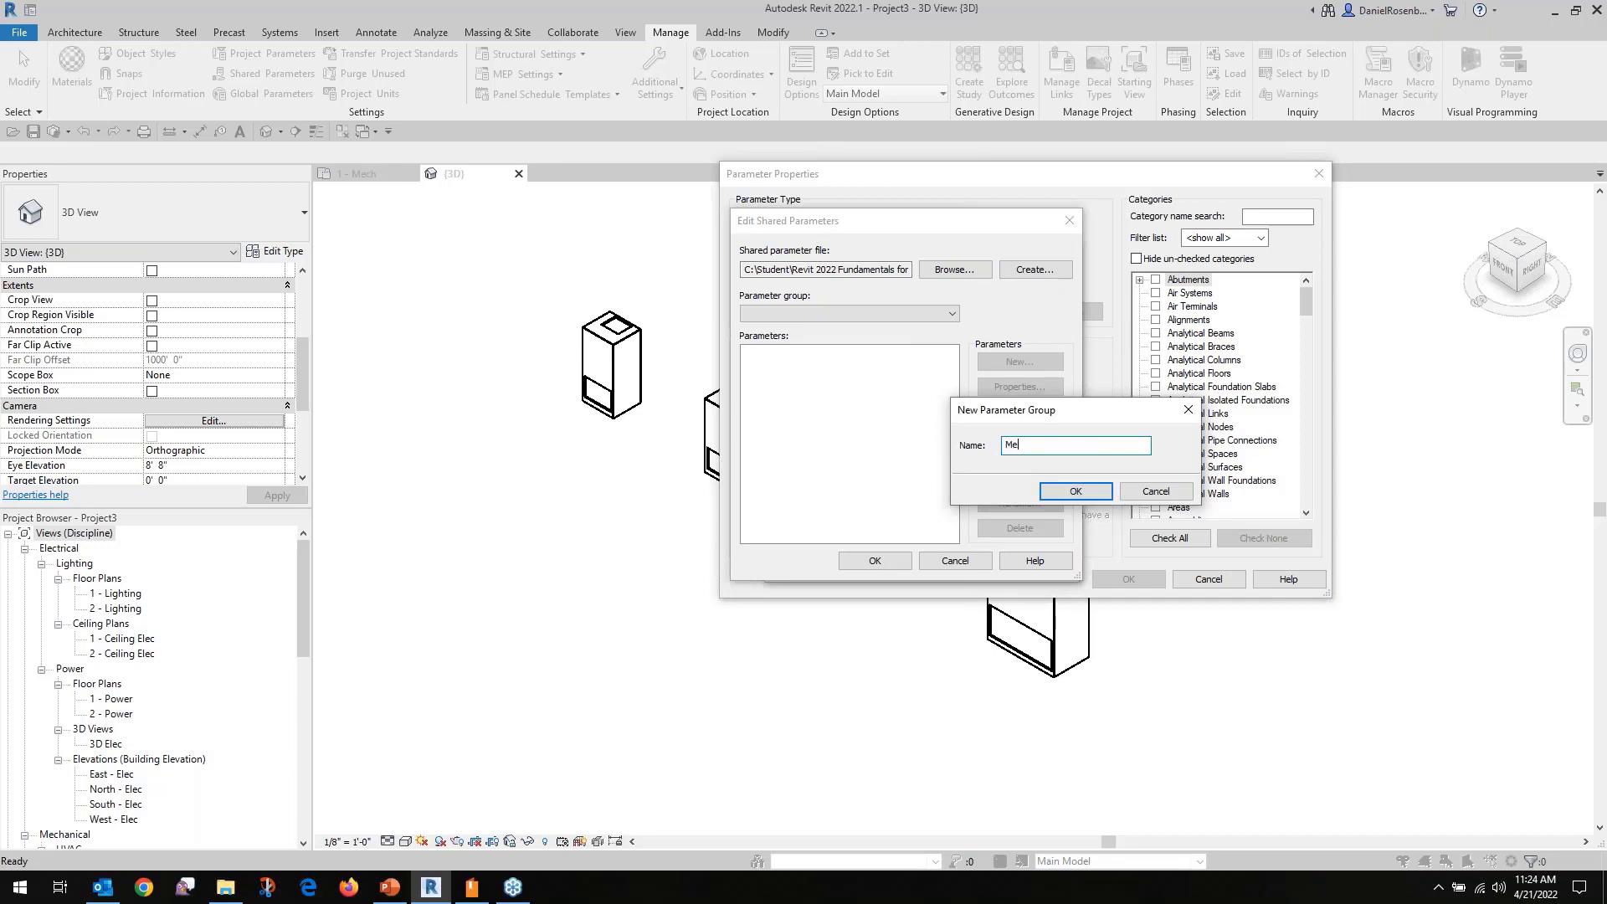
pyautogui.write('chanical Equipment')
pyautogui.click(1078, 492)
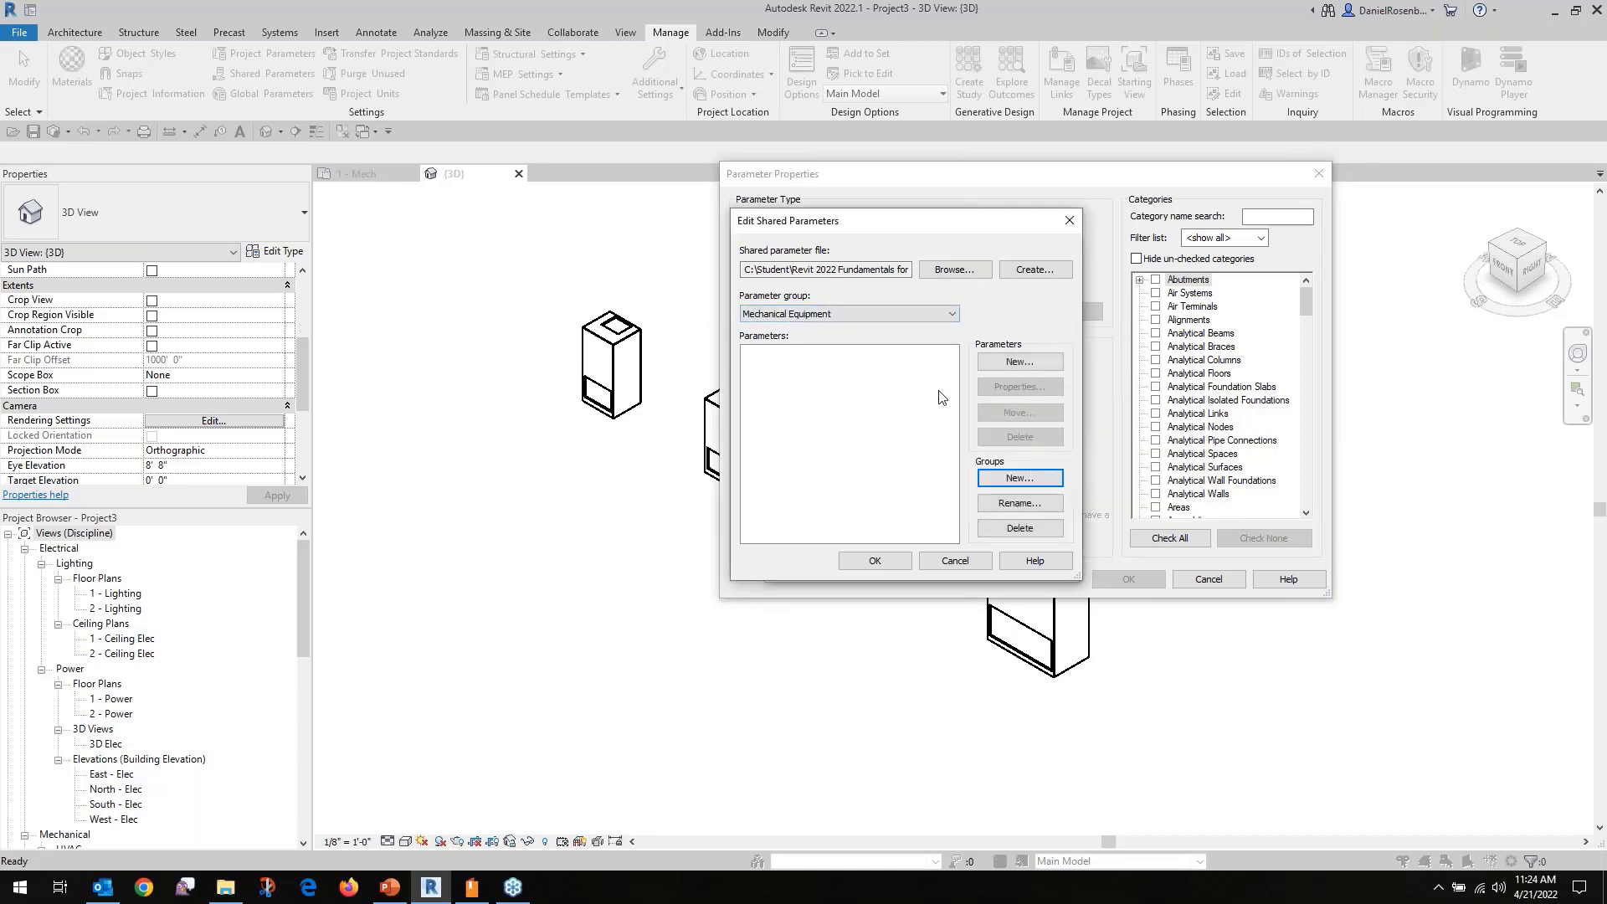
# Create a shared parameter named MechUnitDepth in the Mechanical Equipment group, with discipline Common and type Length.
pyautogui.moveTo(971, 333); pyautogui.dragTo(1085, 455)
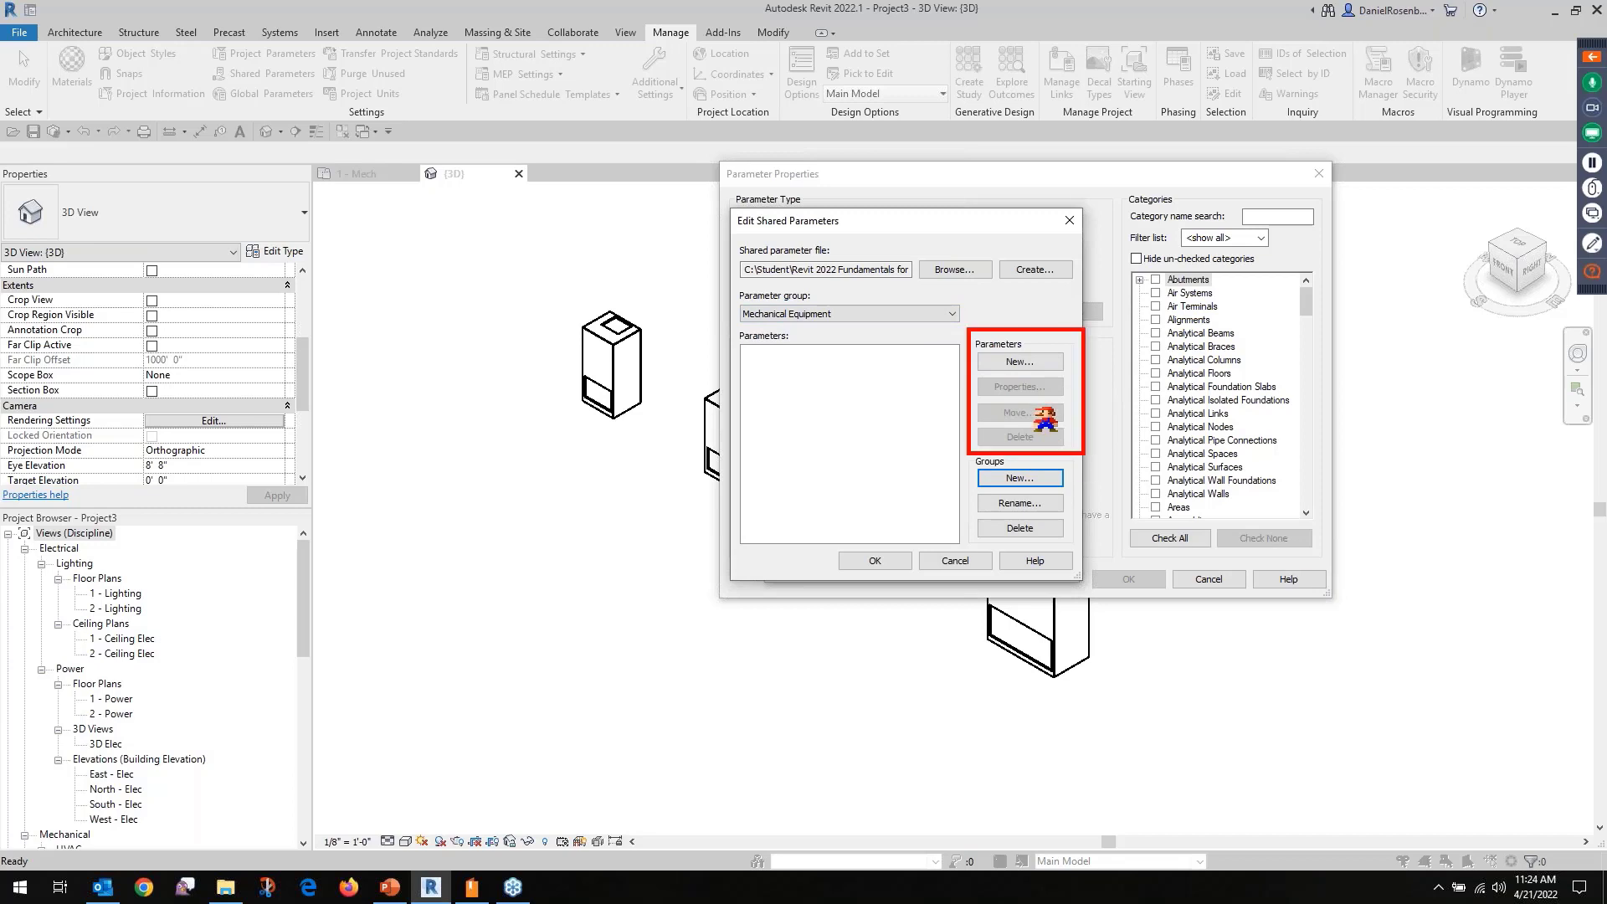
pyautogui.click(1018, 361)
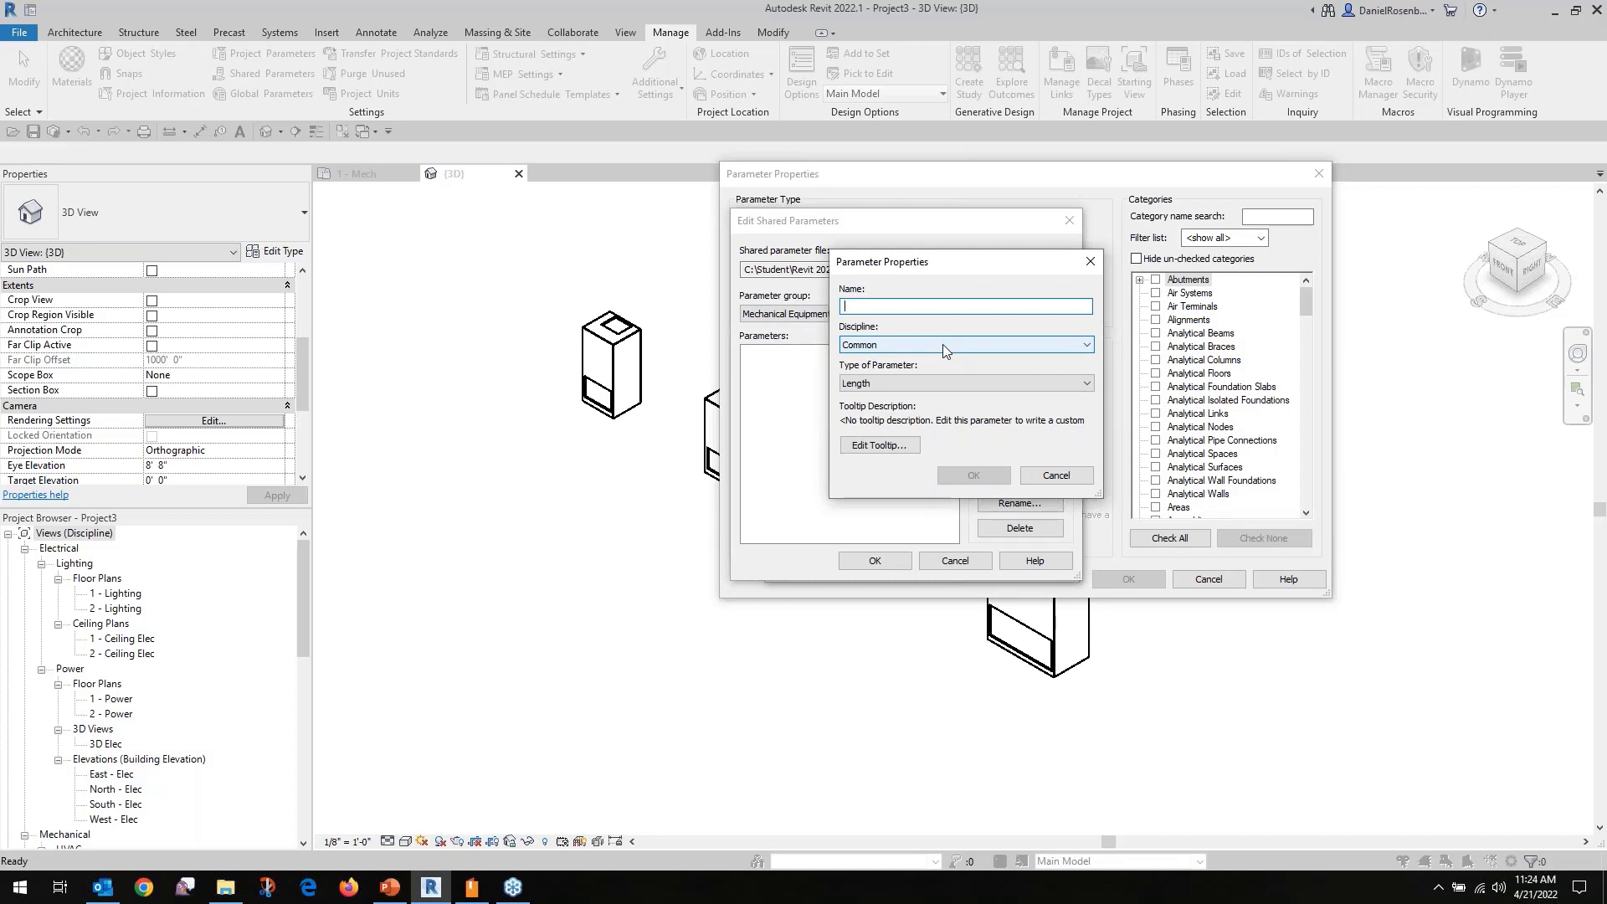
pyautogui.write('M')
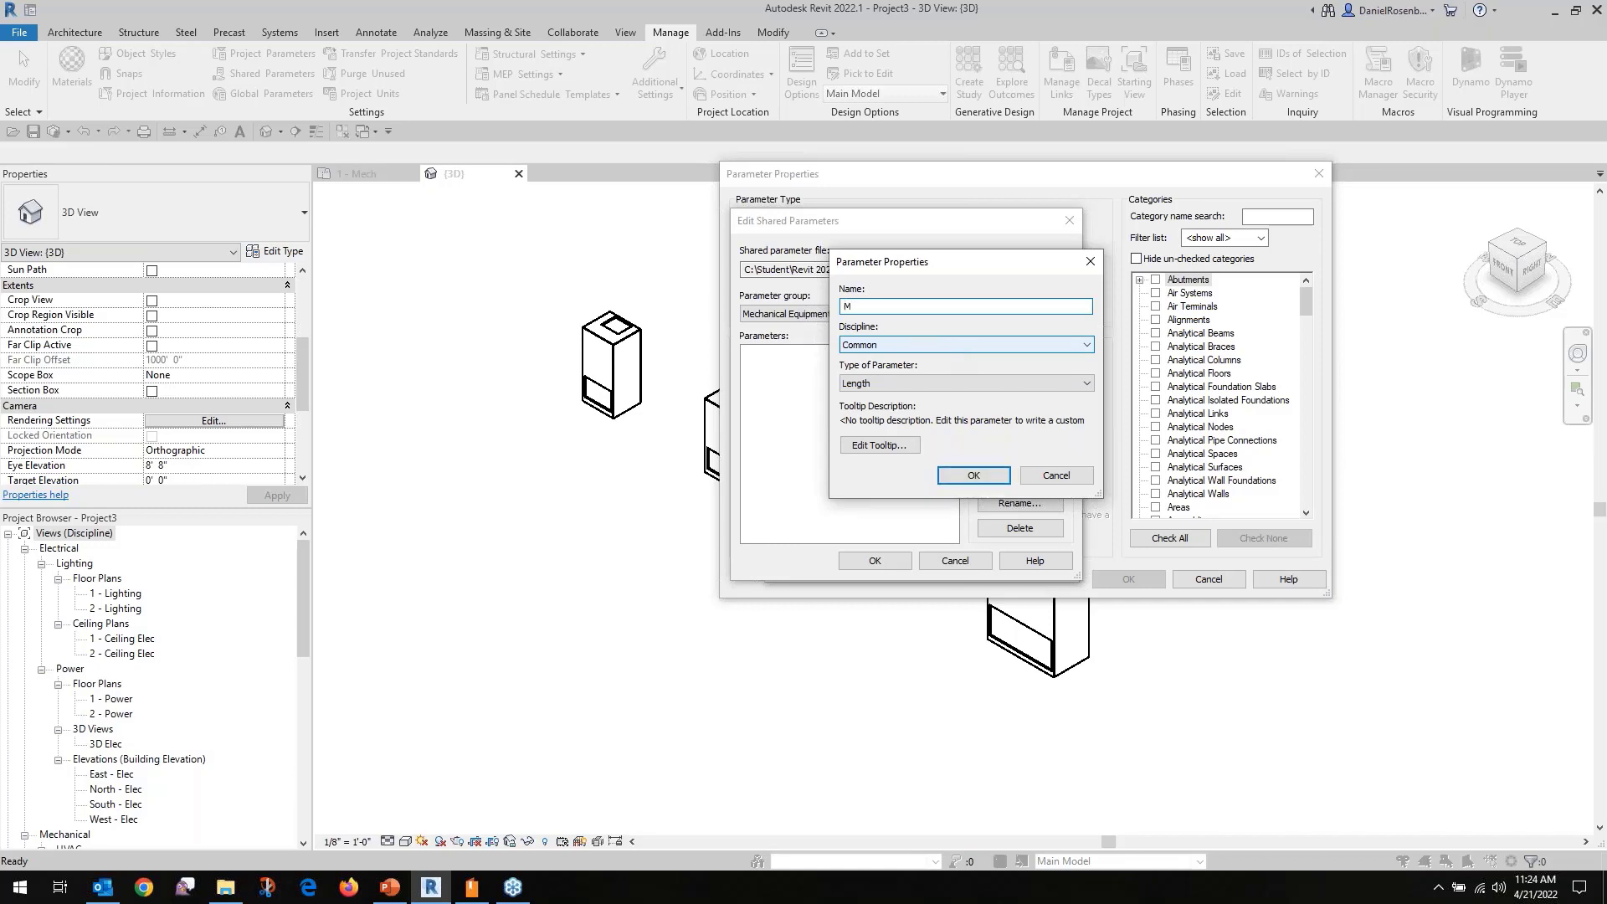
pyautogui.write('echUnitDepth')
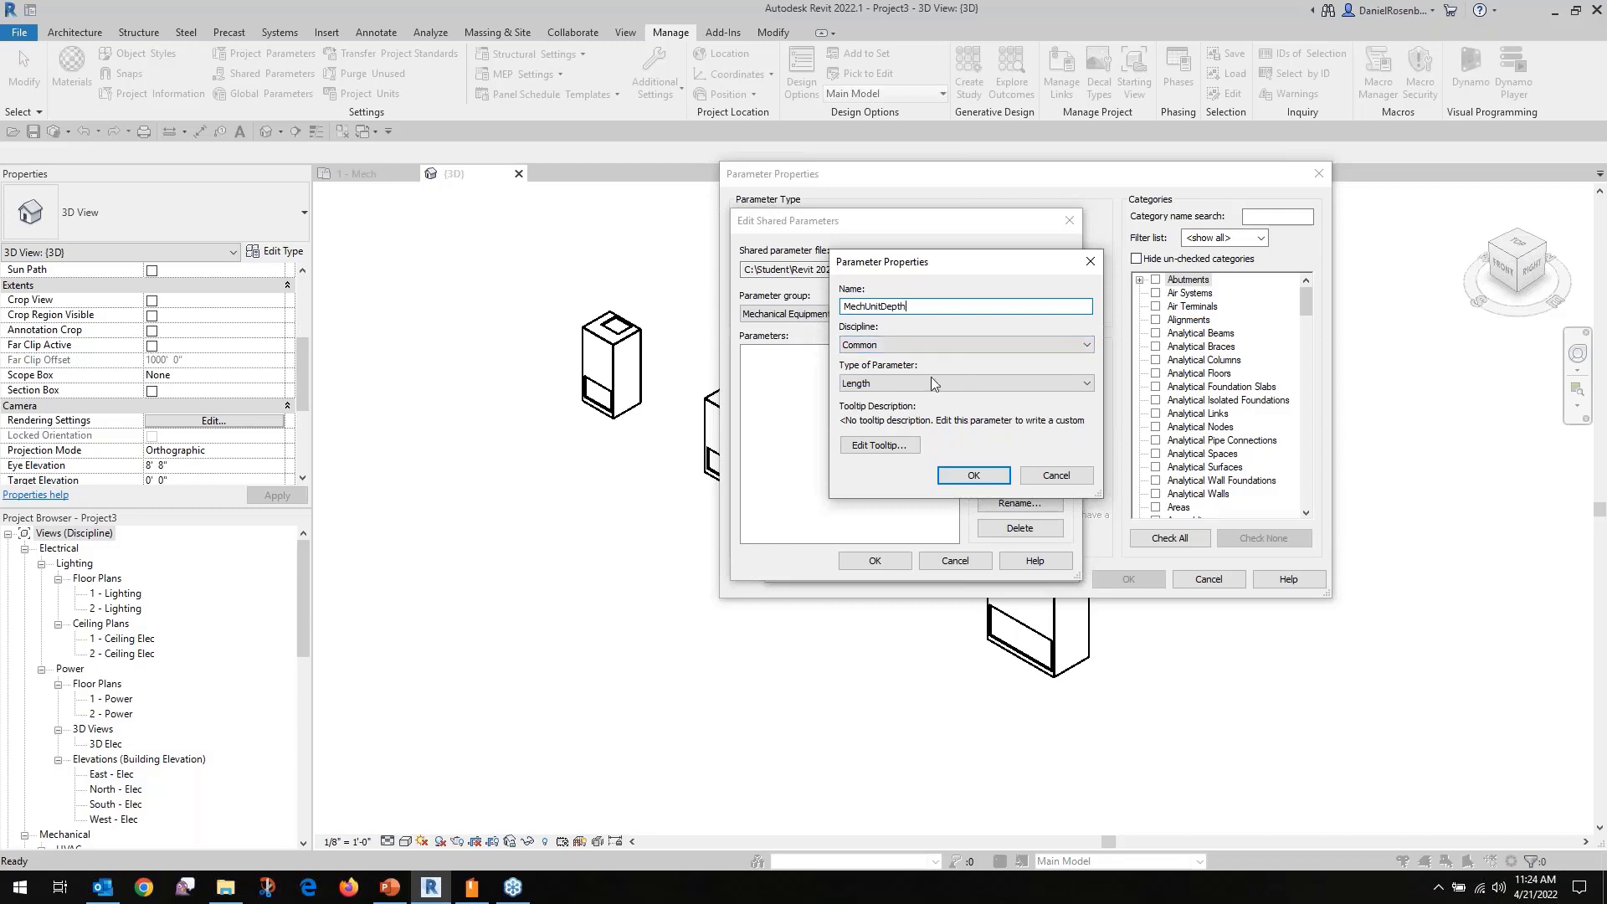
pyautogui.click(879, 386)
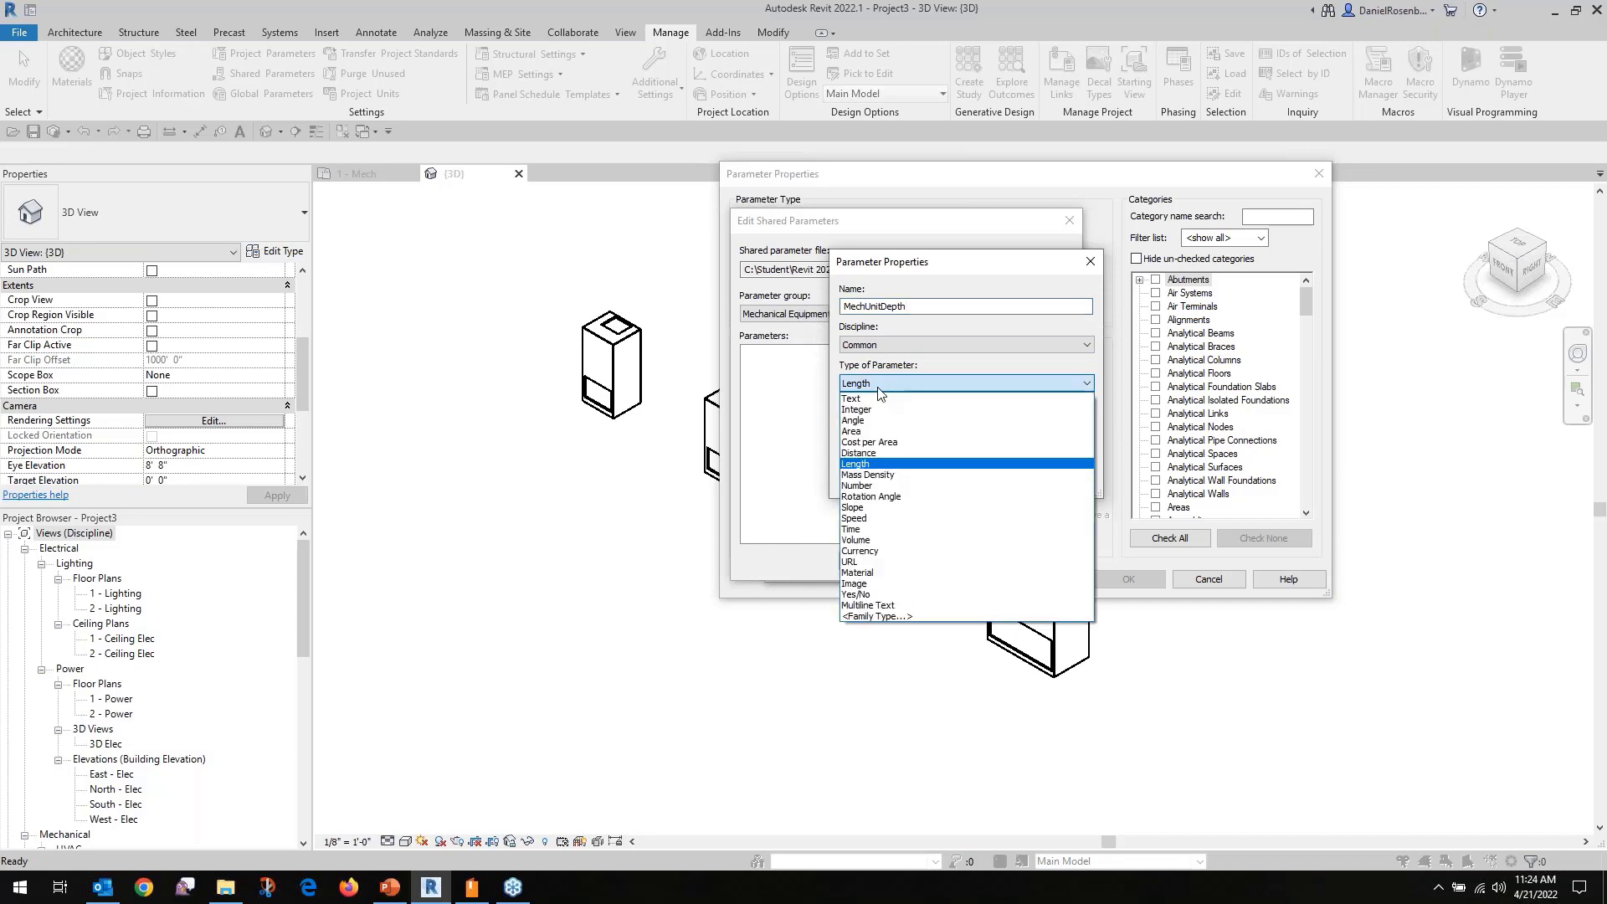
pyautogui.click(879, 392)
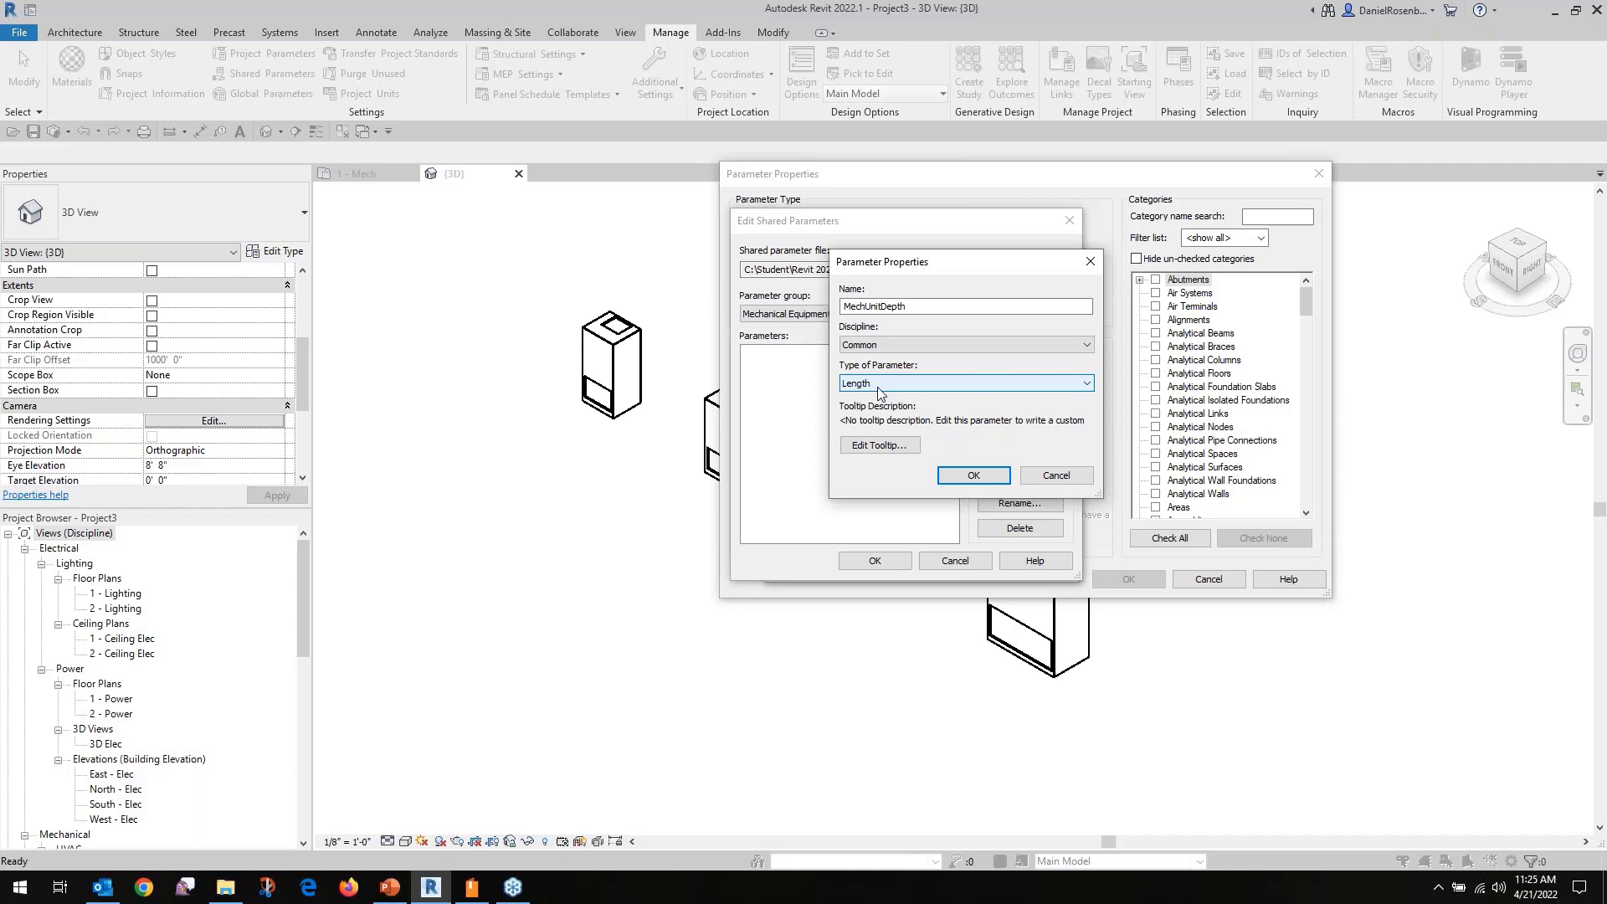
pyautogui.click(975, 476)
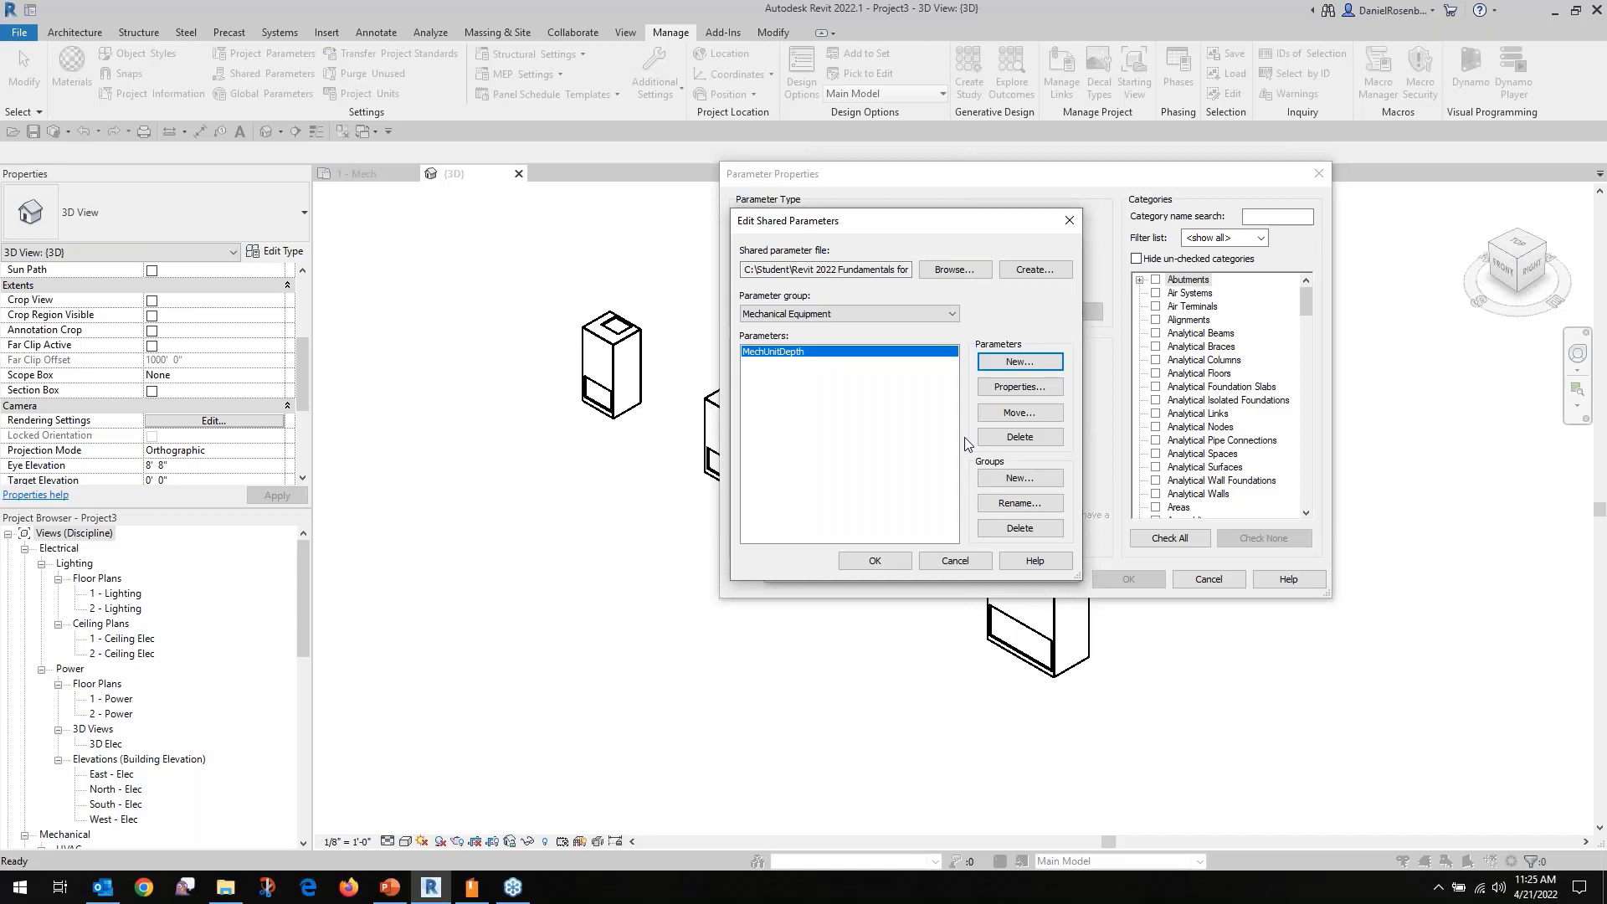
# Accept the shared parameter file edits and choose MechUnitDepth as the parameter for the project.
pyautogui.click(873, 562)
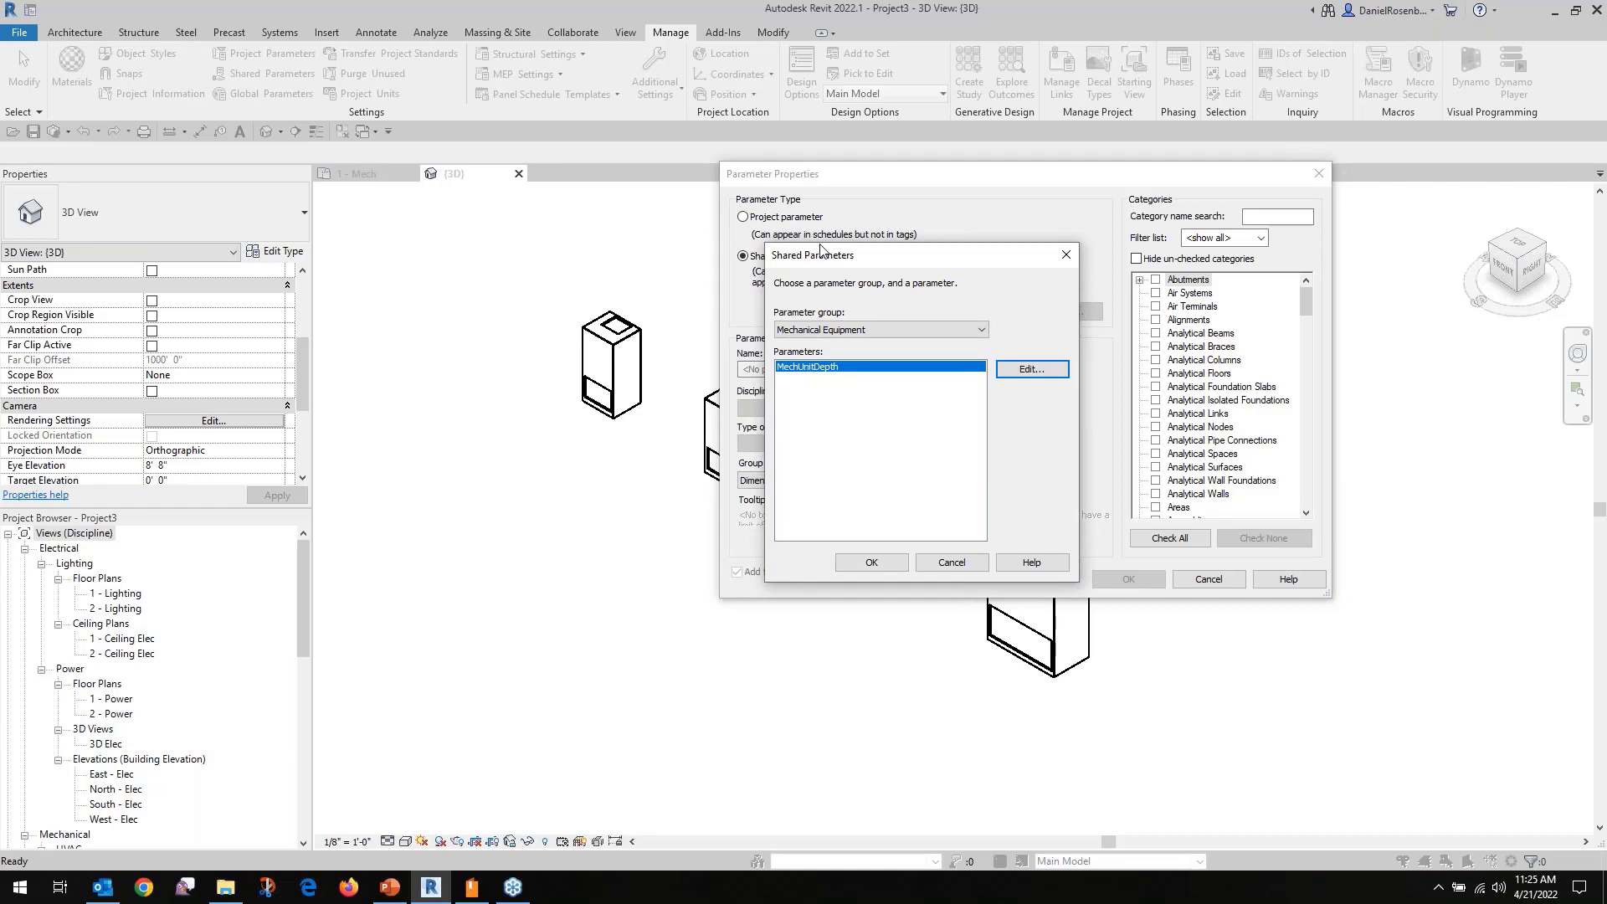
pyautogui.moveTo(825, 253); pyautogui.dragTo(890, 240)
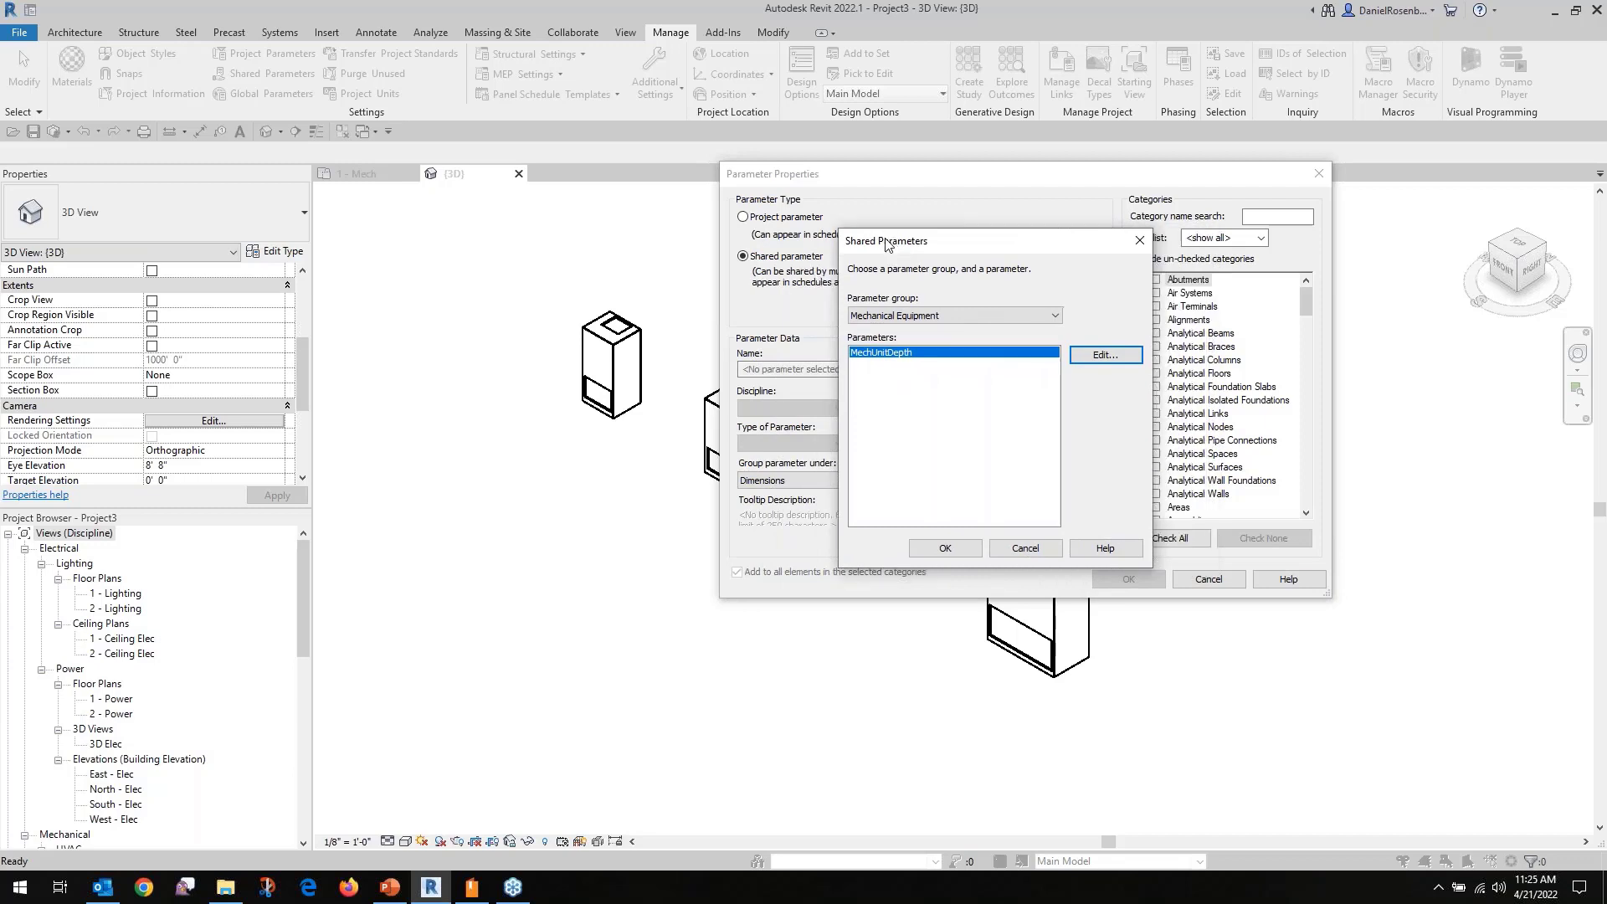
pyautogui.click(944, 549)
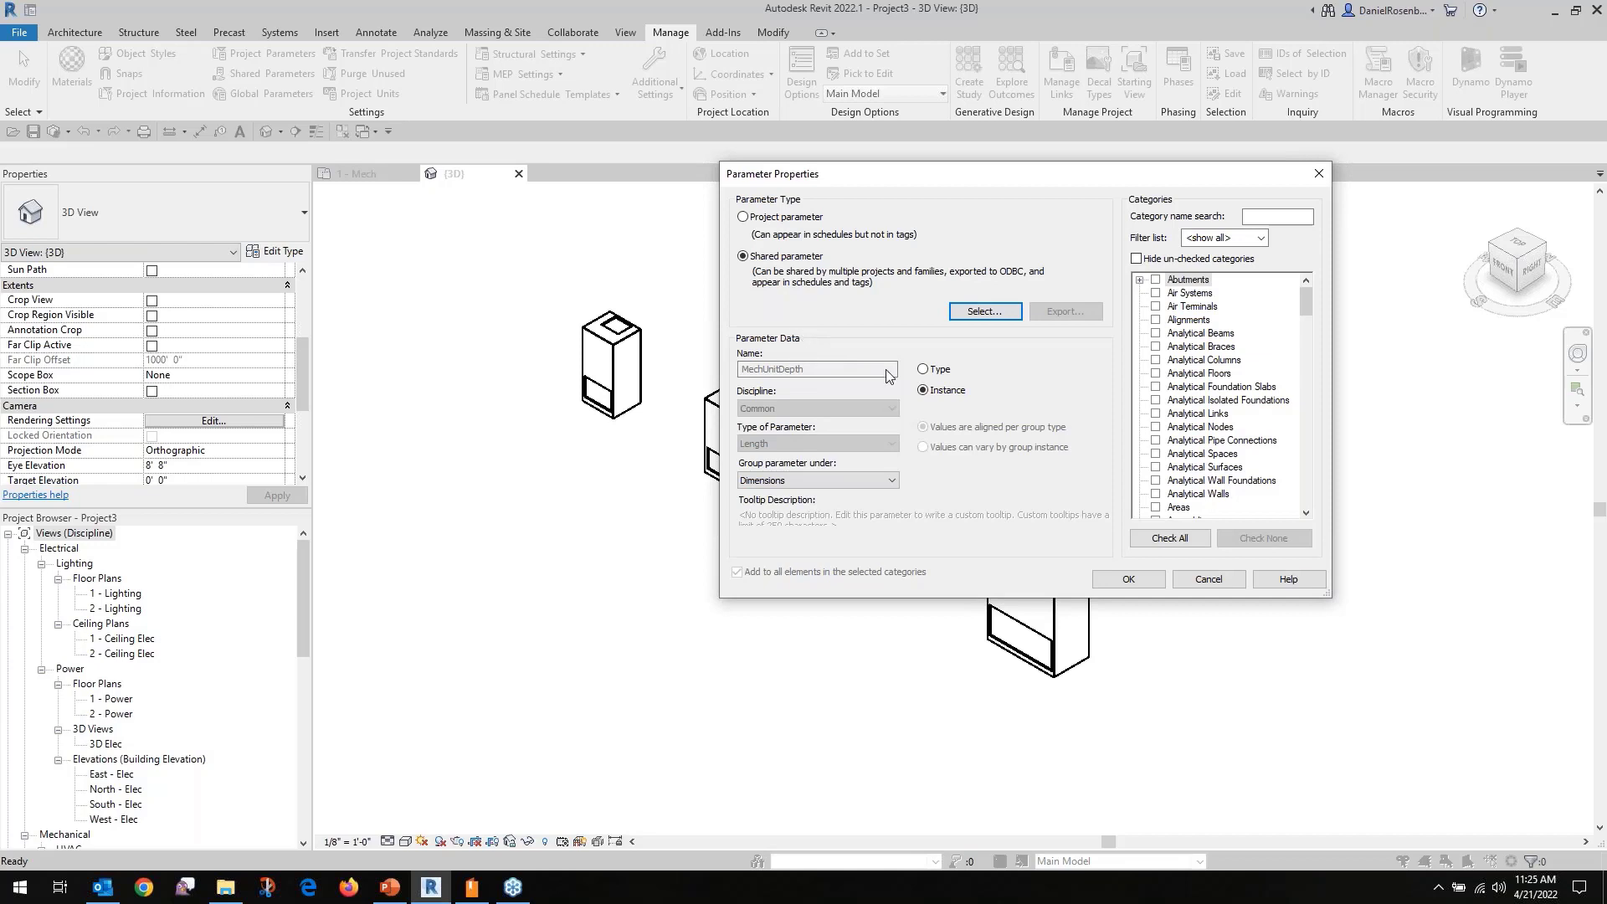
# Make MechUnitDepth a type parameter, assign it to the Mechanical Equipment category and add it to the project parameters.
pyautogui.click(924, 370)
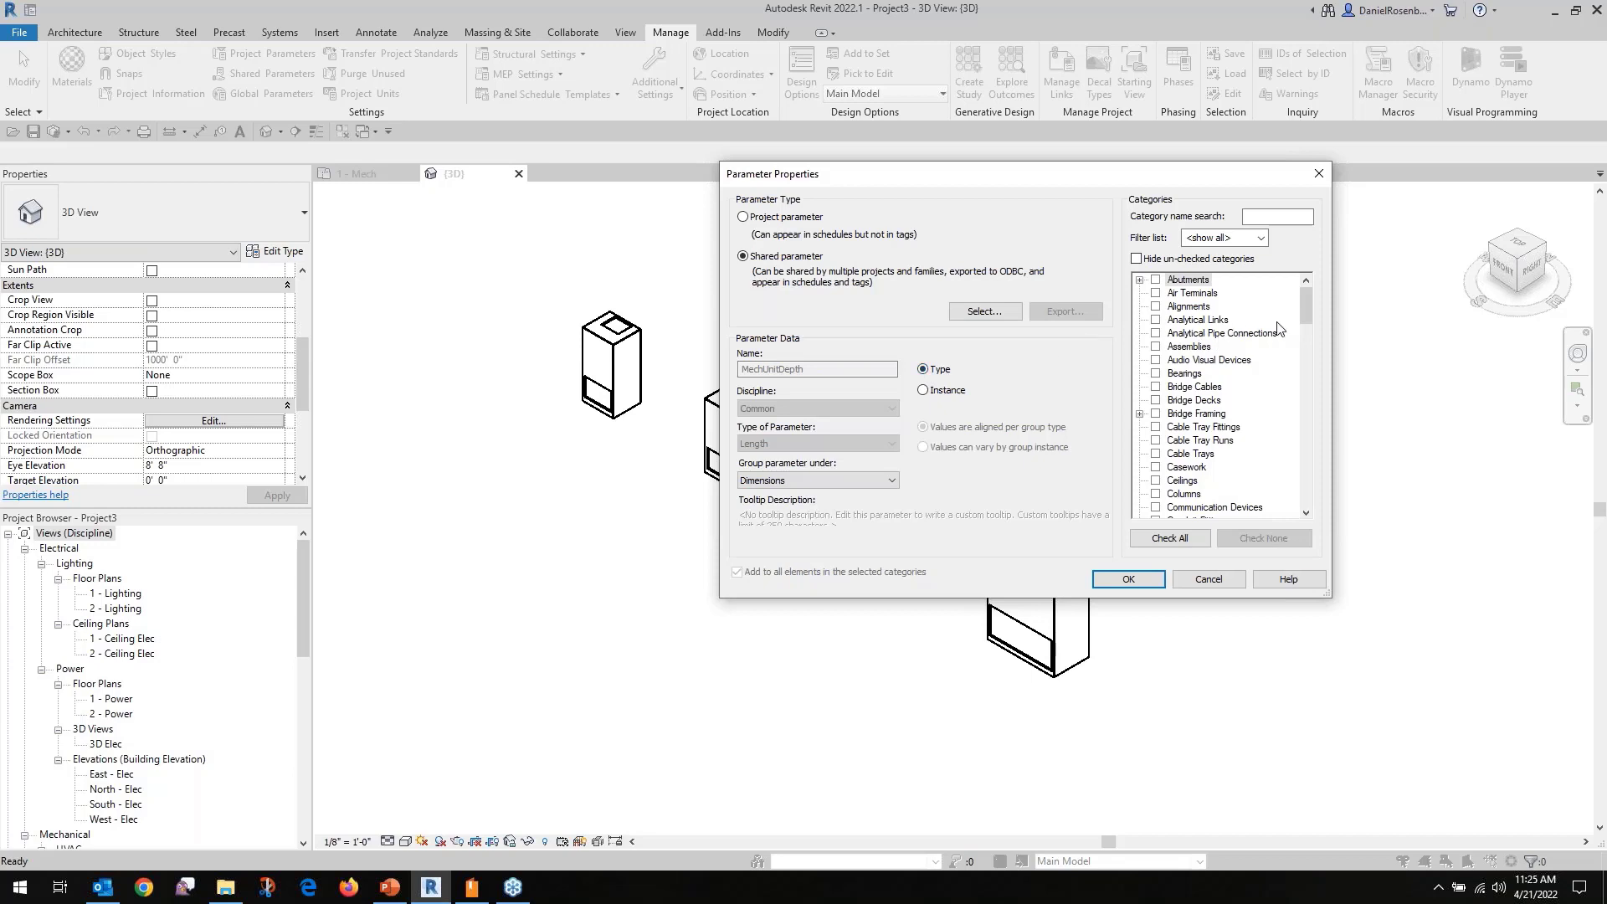
pyautogui.moveTo(1308, 310)
pyautogui.mouseDown()
pyautogui.moveTo(1311, 332)
pyautogui.moveTo(1312, 304)
pyautogui.mouseUp()
pyautogui.moveTo(1311, 297); pyautogui.dragTo(1279, 394)
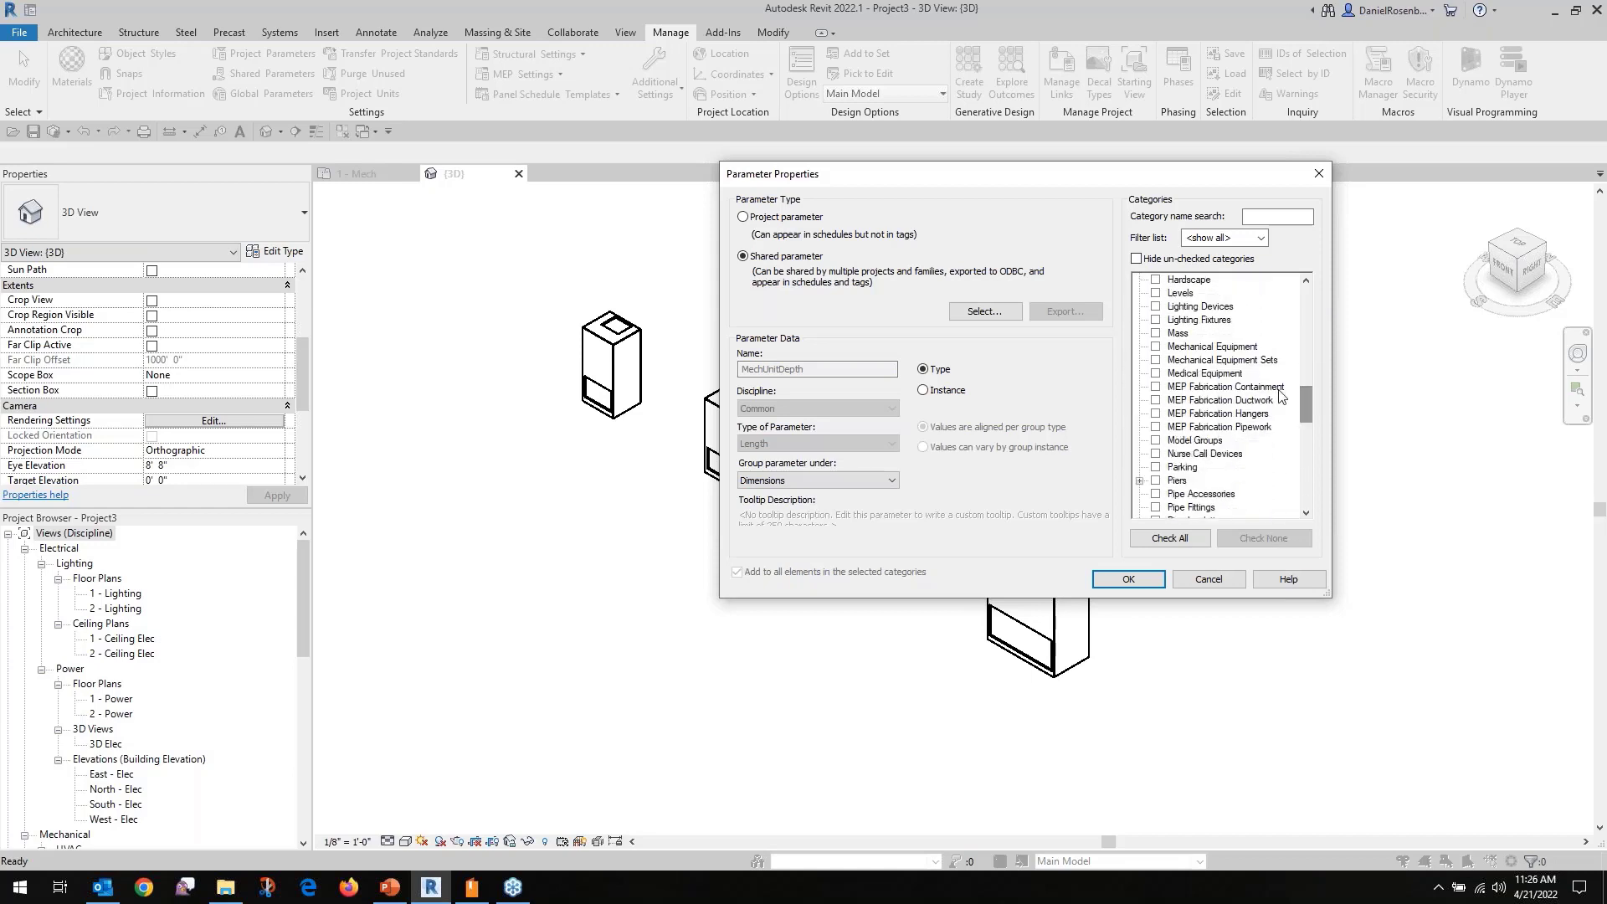
pyautogui.click(1156, 346)
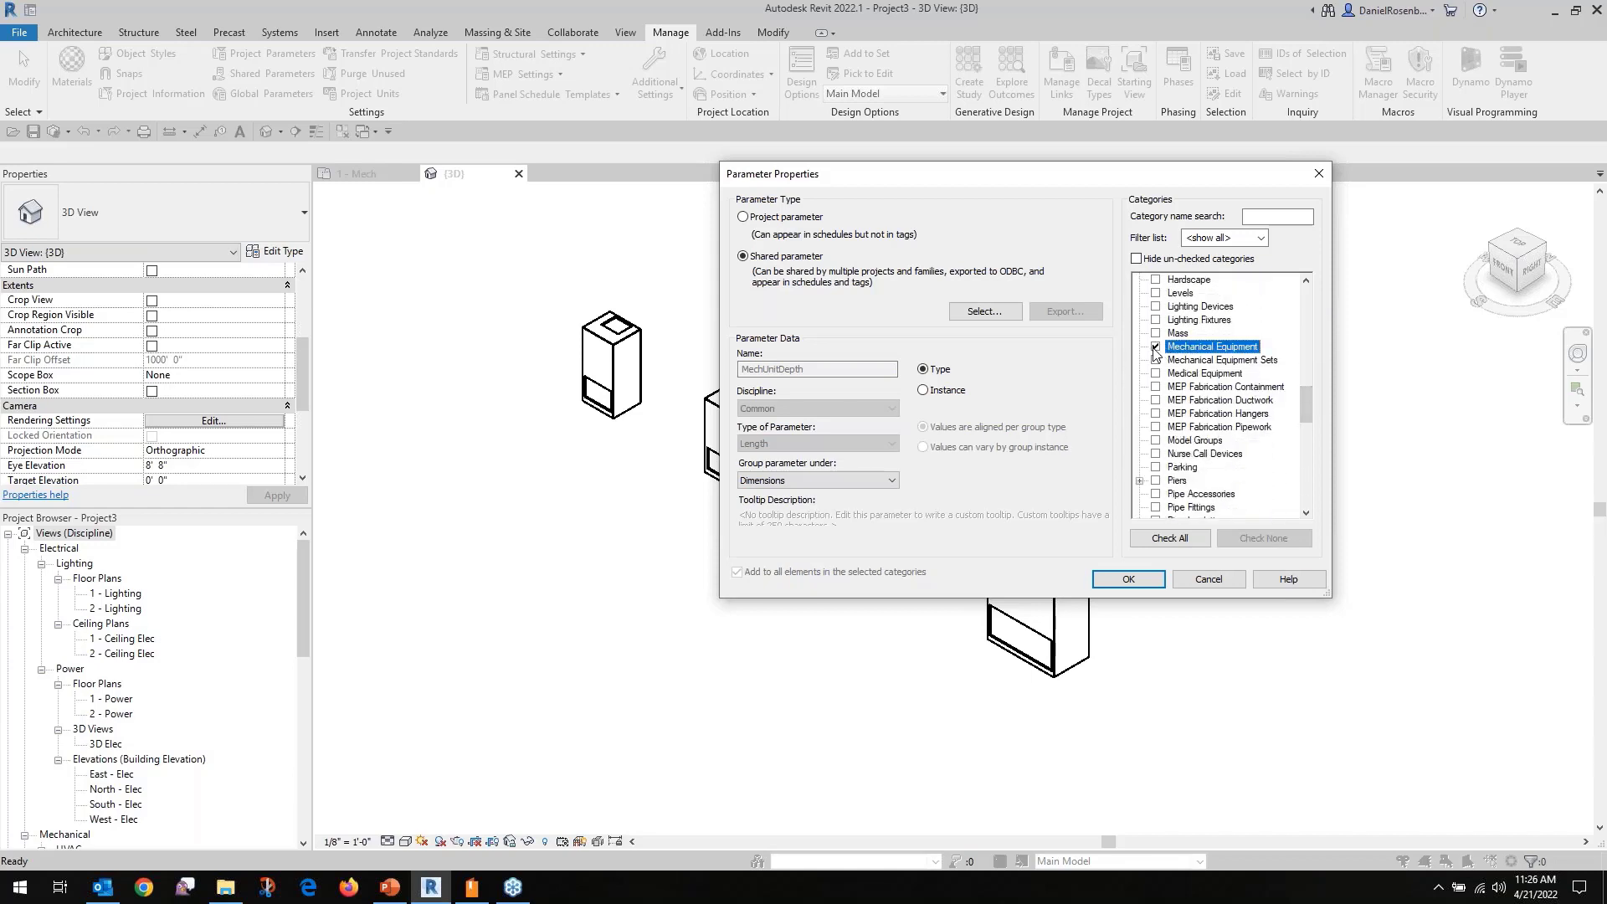
pyautogui.click(1144, 583)
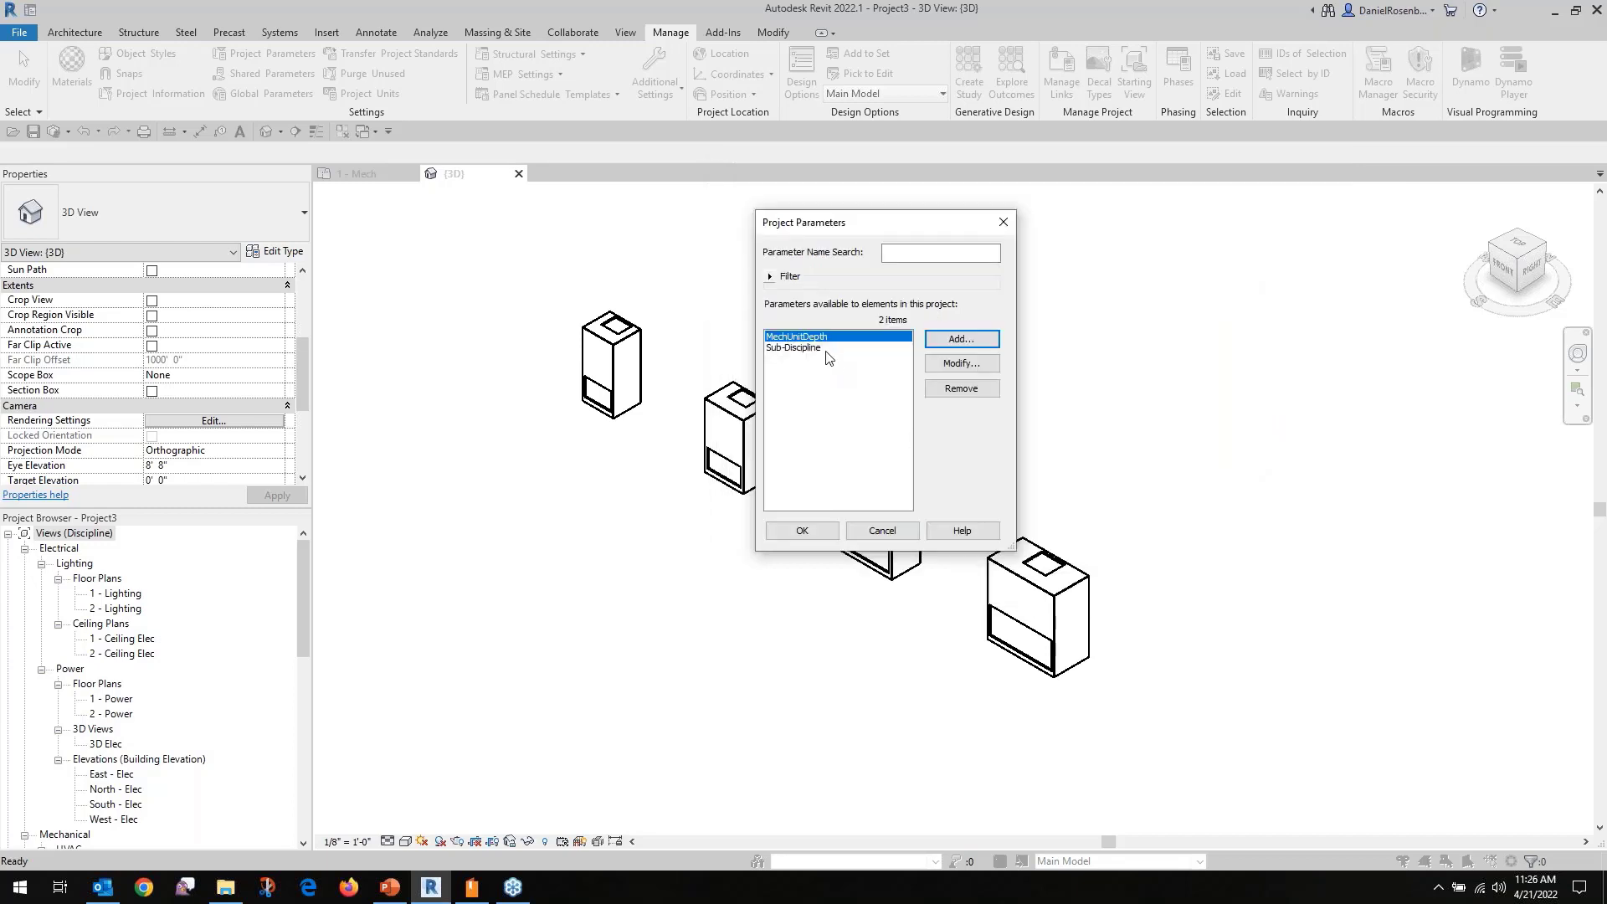
pyautogui.click(802, 531)
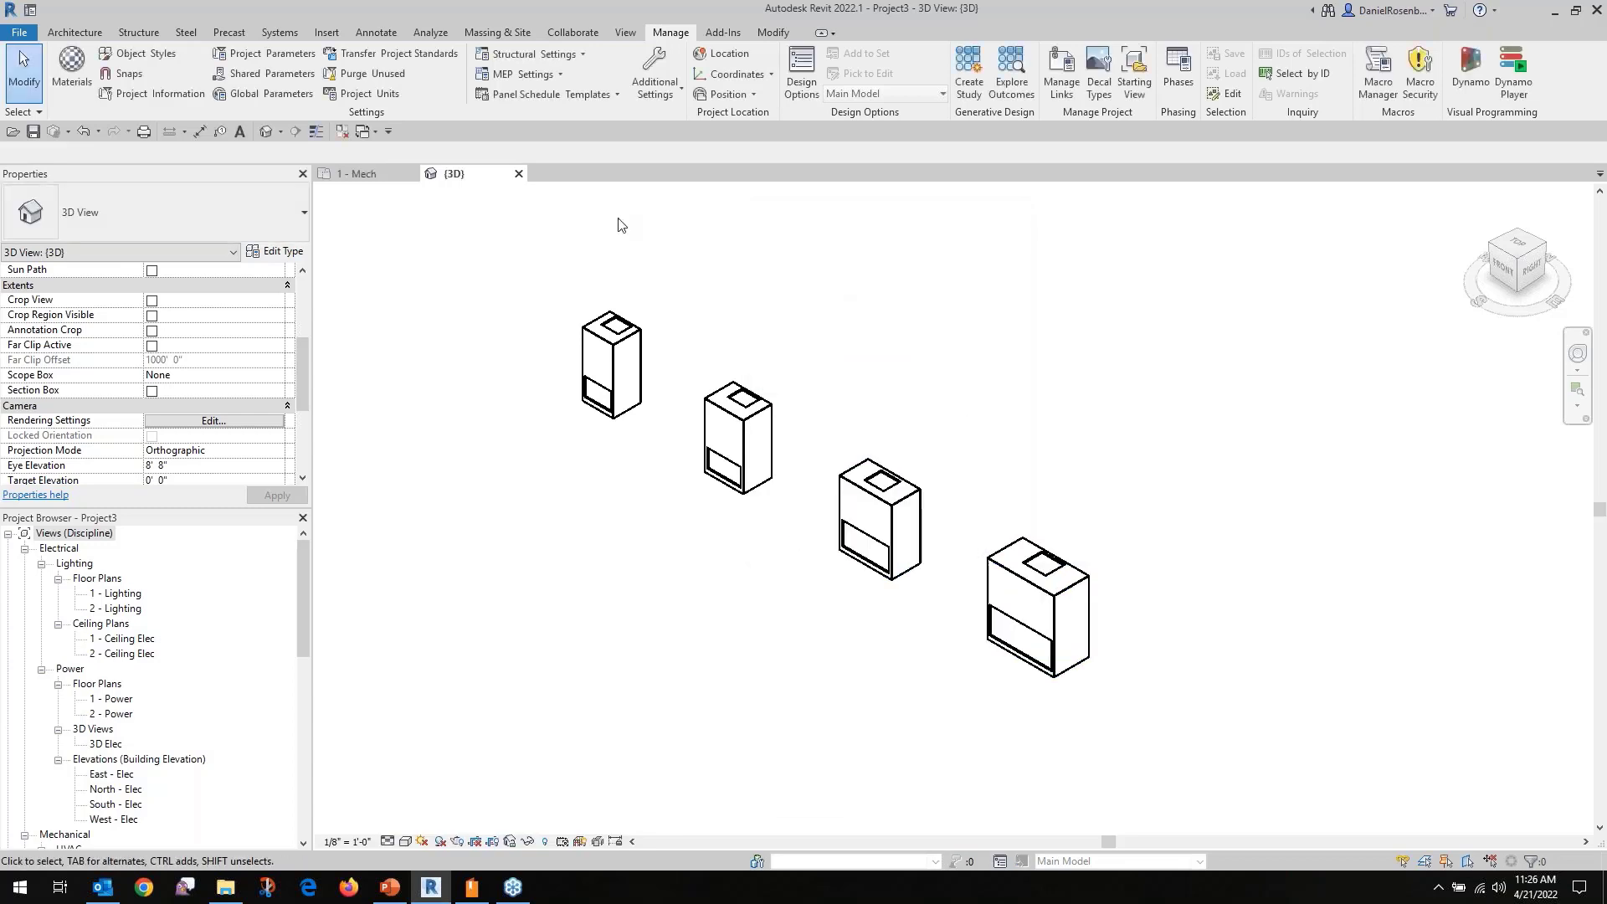
# Create a shared parameter named MechUnitHeight with discipline Common and type Length in the Mechanical Equipment group of the shared parameter file.
pyautogui.click(281, 82)
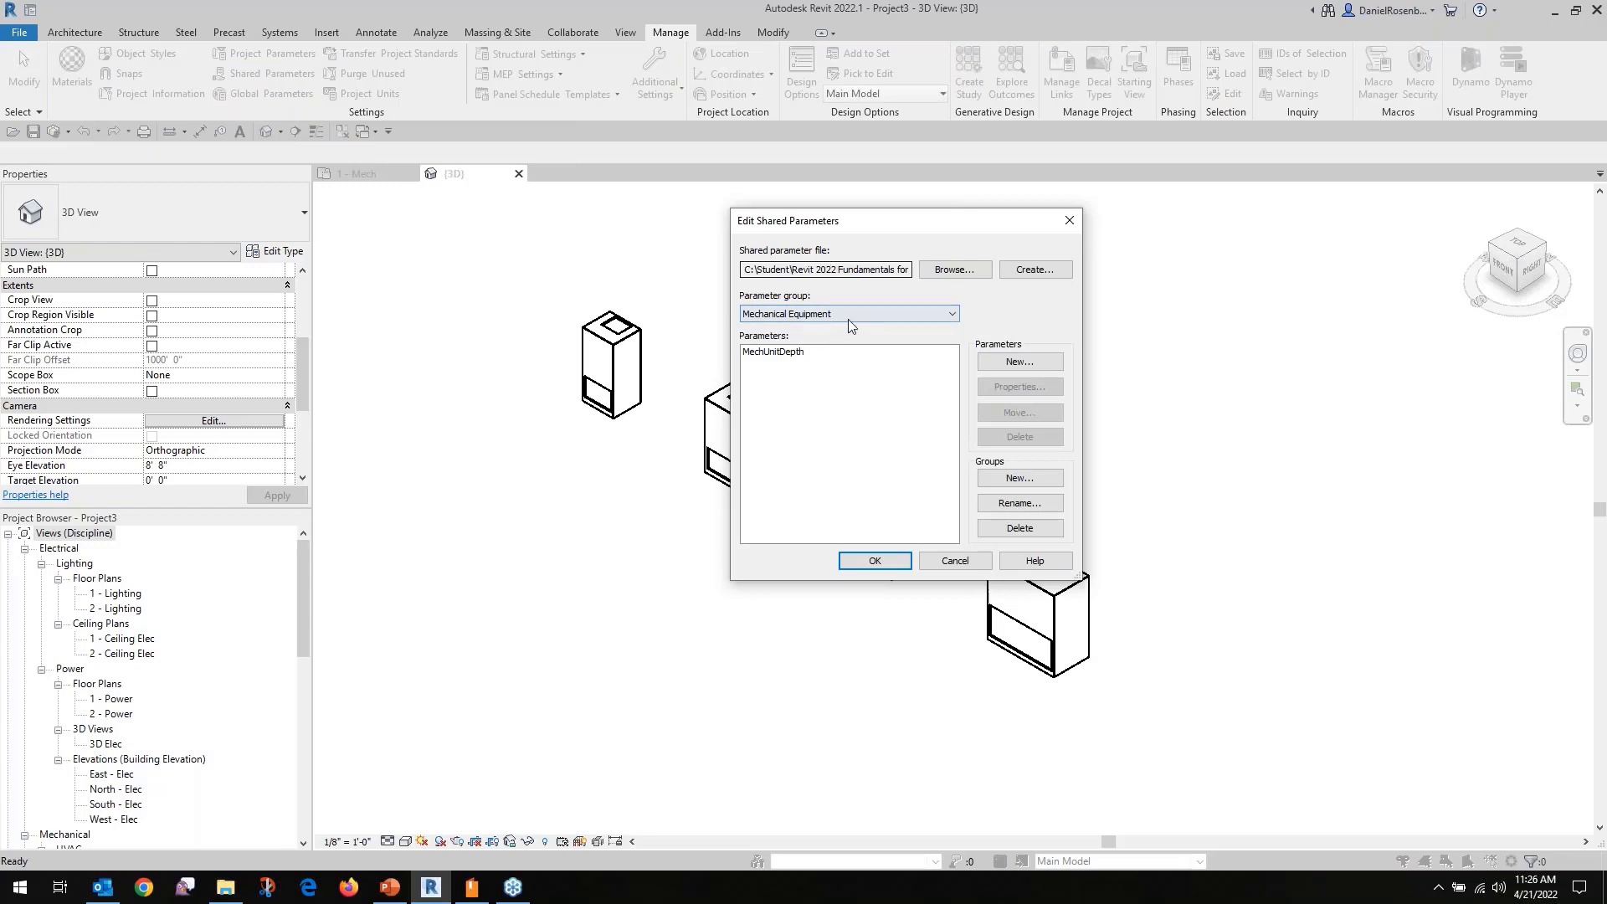
pyautogui.moveTo(843, 227); pyautogui.dragTo(882, 237)
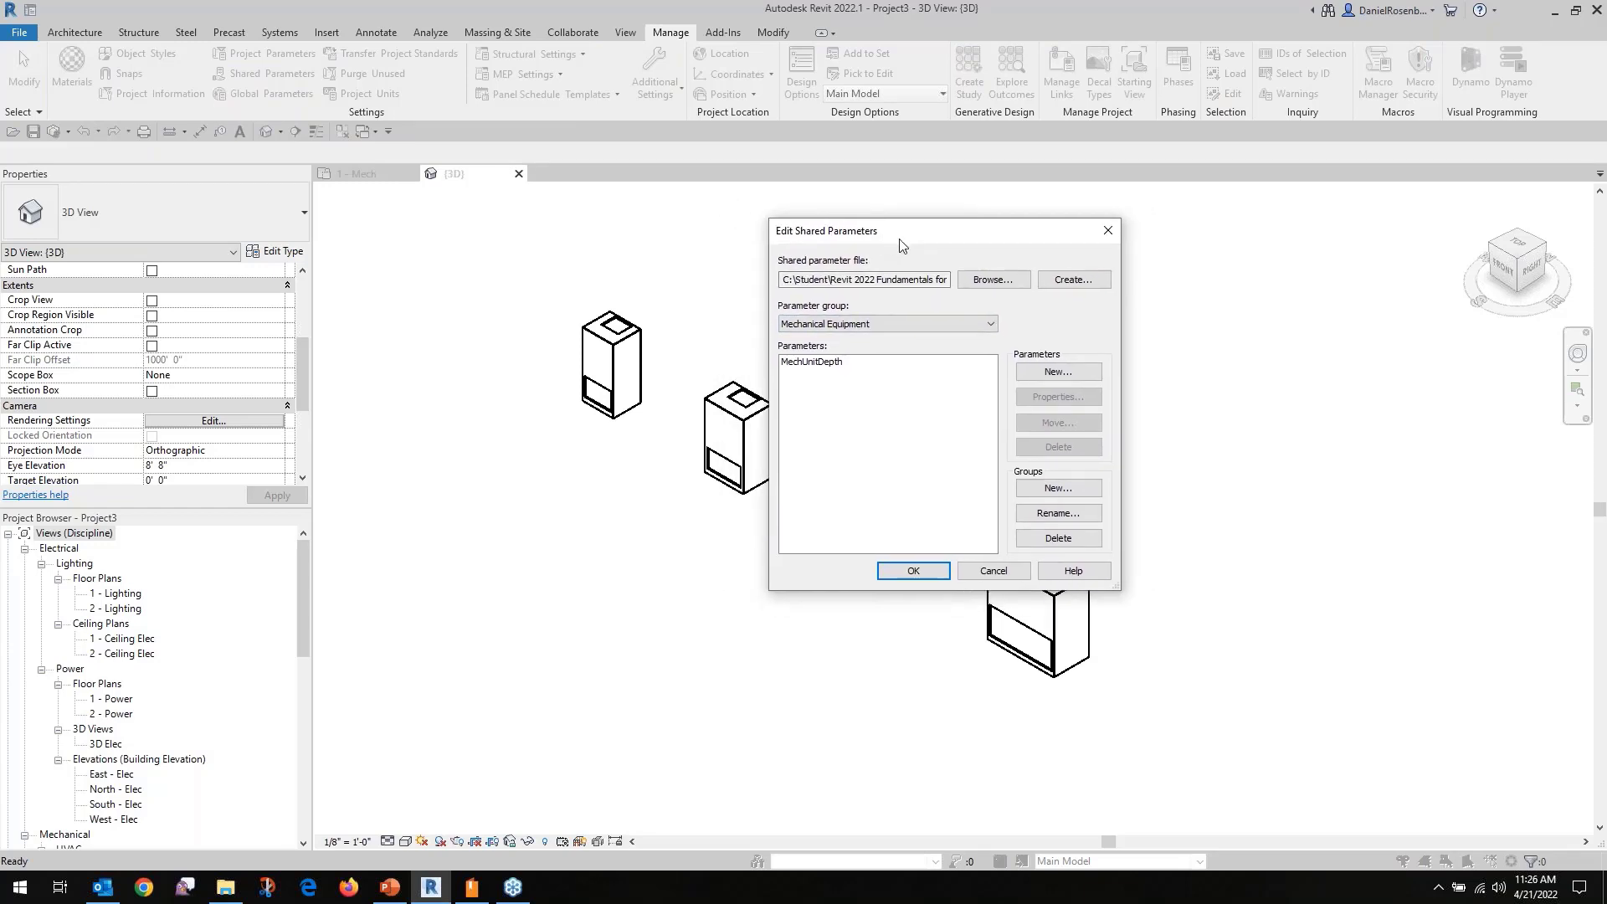
pyautogui.click(1032, 374)
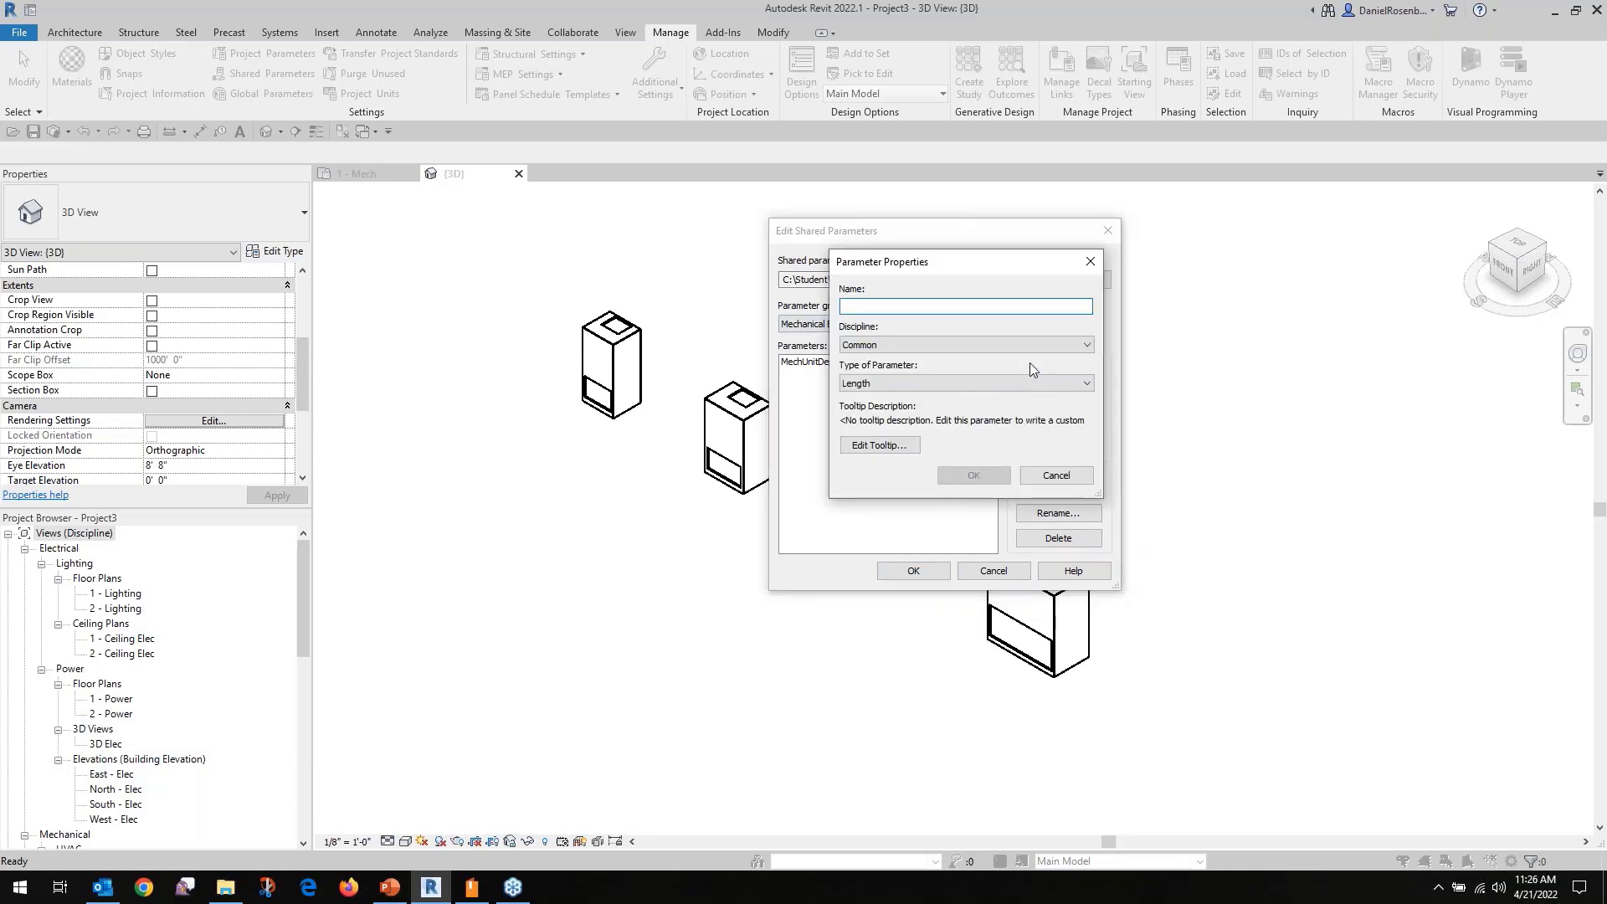
pyautogui.write('MechUnit')
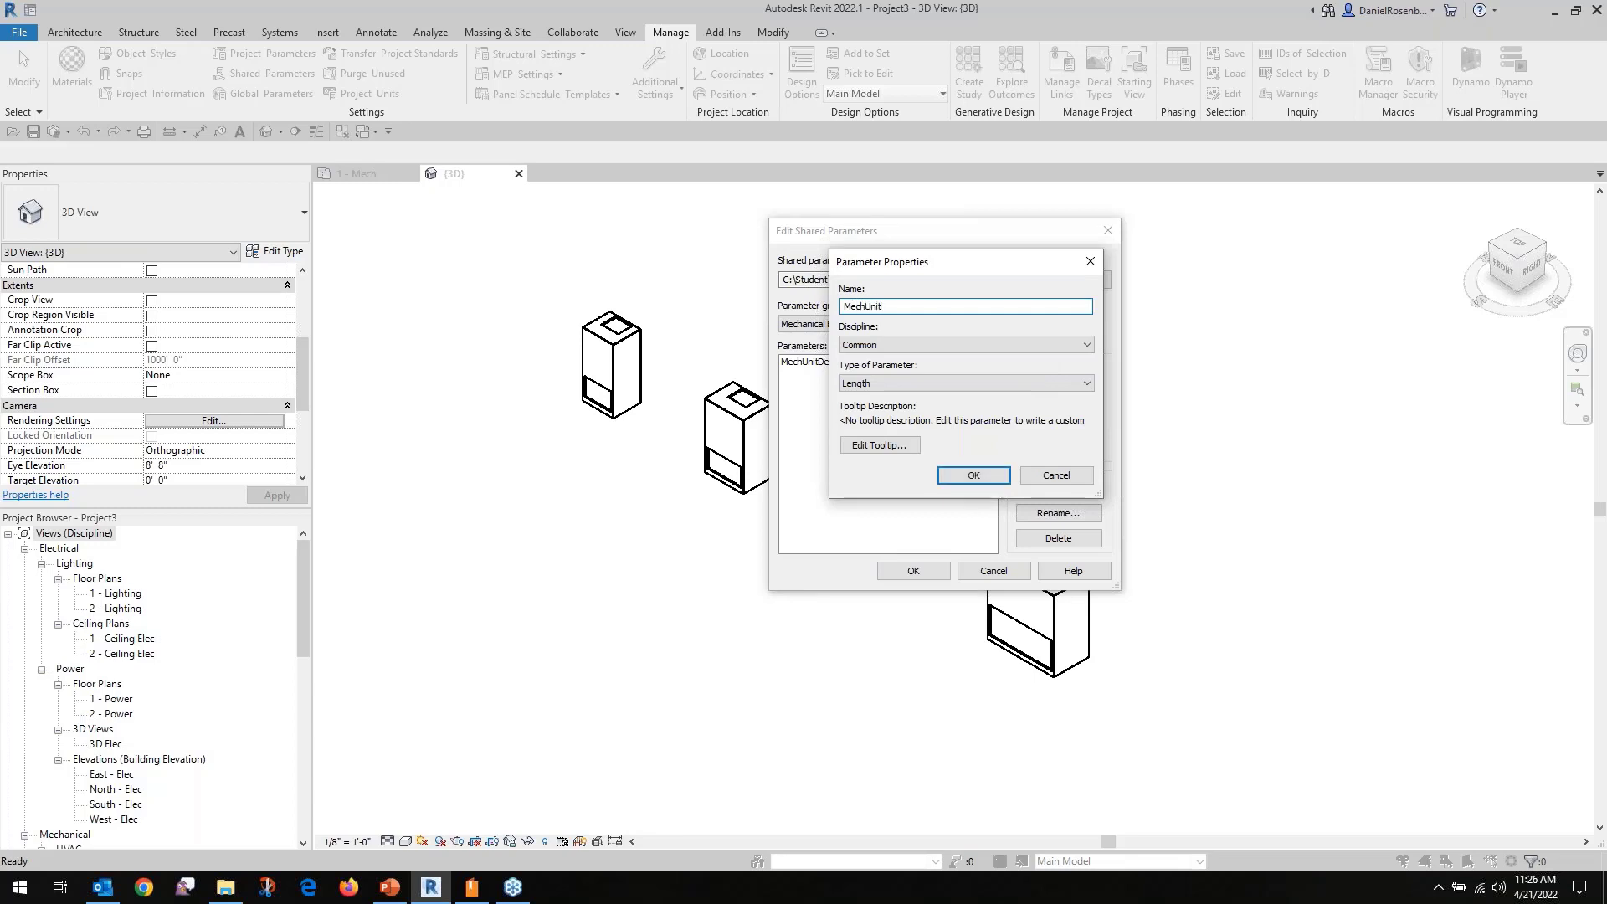
pyautogui.write('Height')
pyautogui.click(1002, 476)
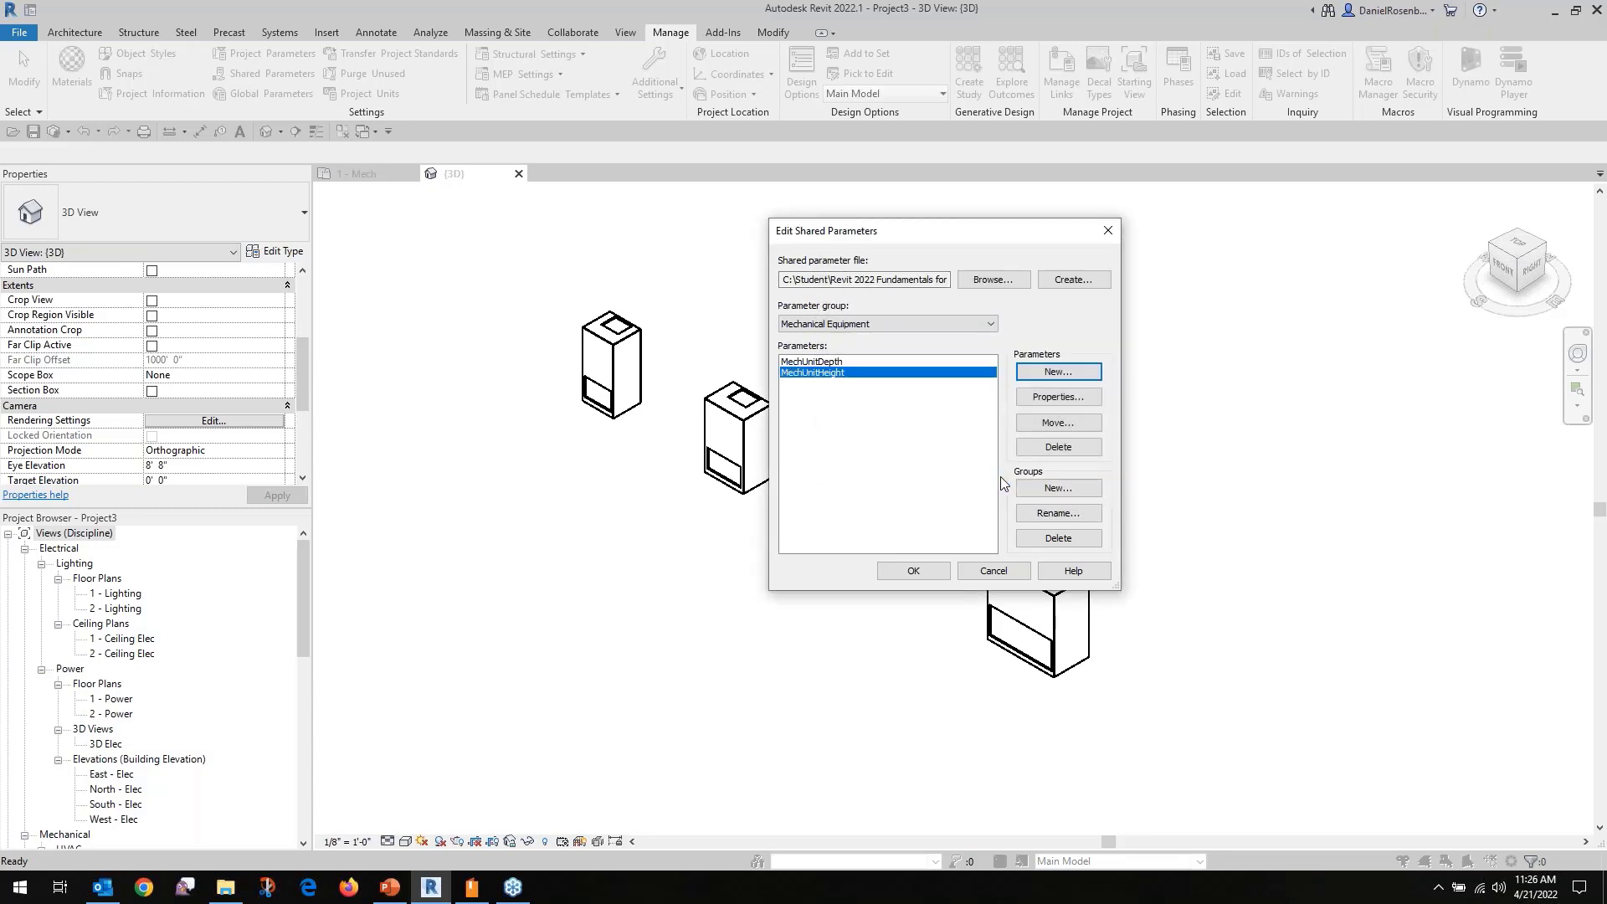
pyautogui.click(935, 573)
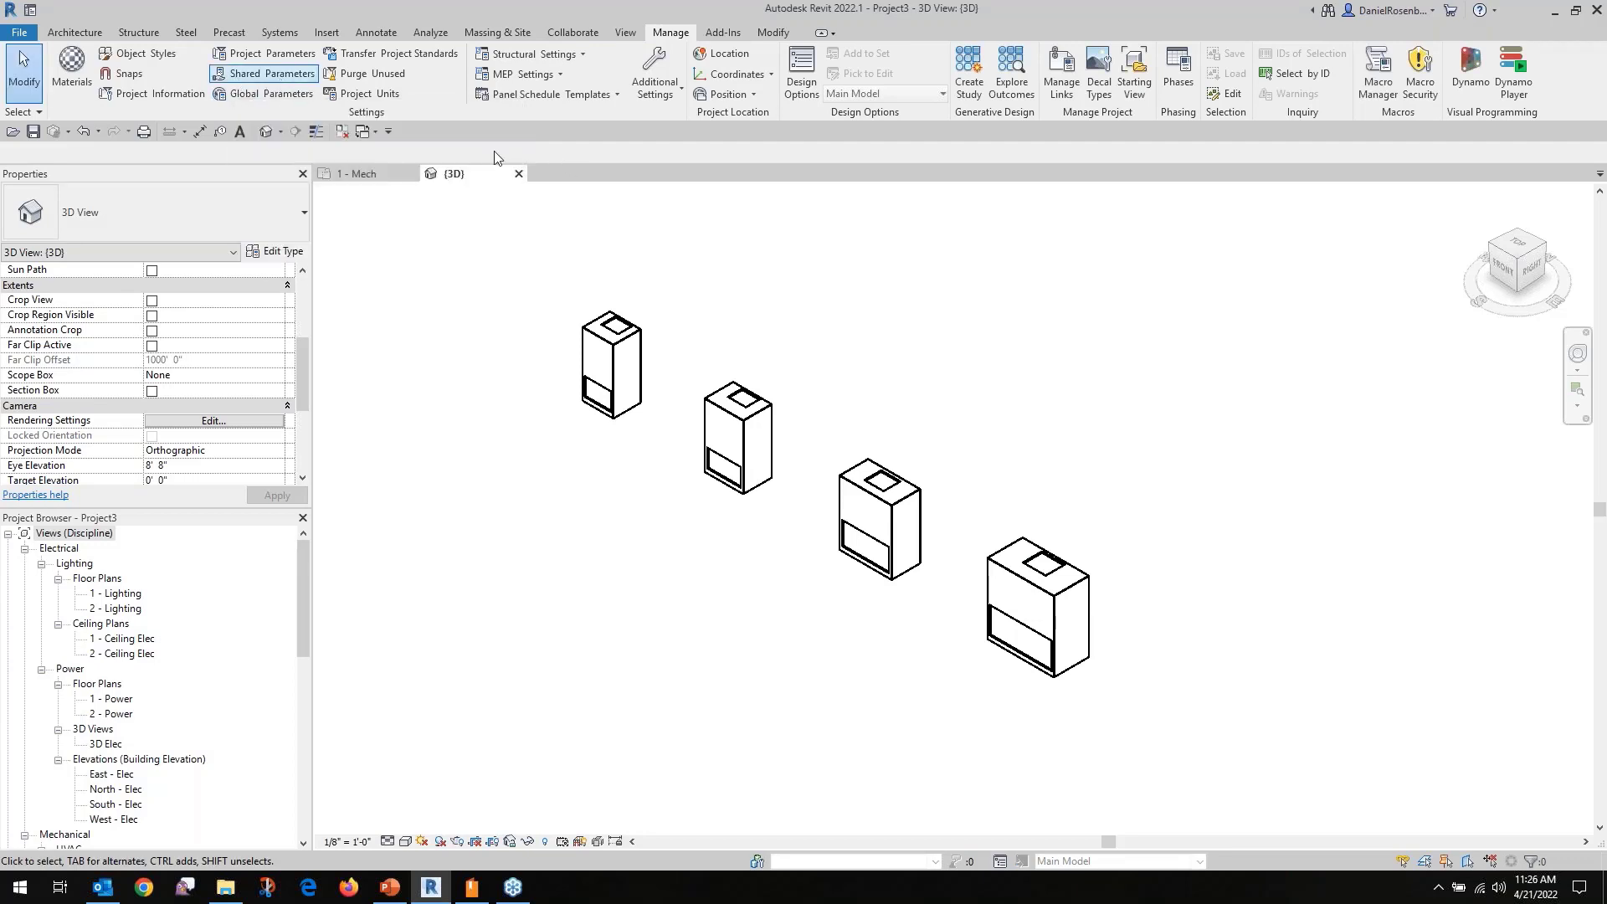
# Start a new project parameter as a shared parameter and choose MechUnitHeight for it.
pyautogui.click(268, 54)
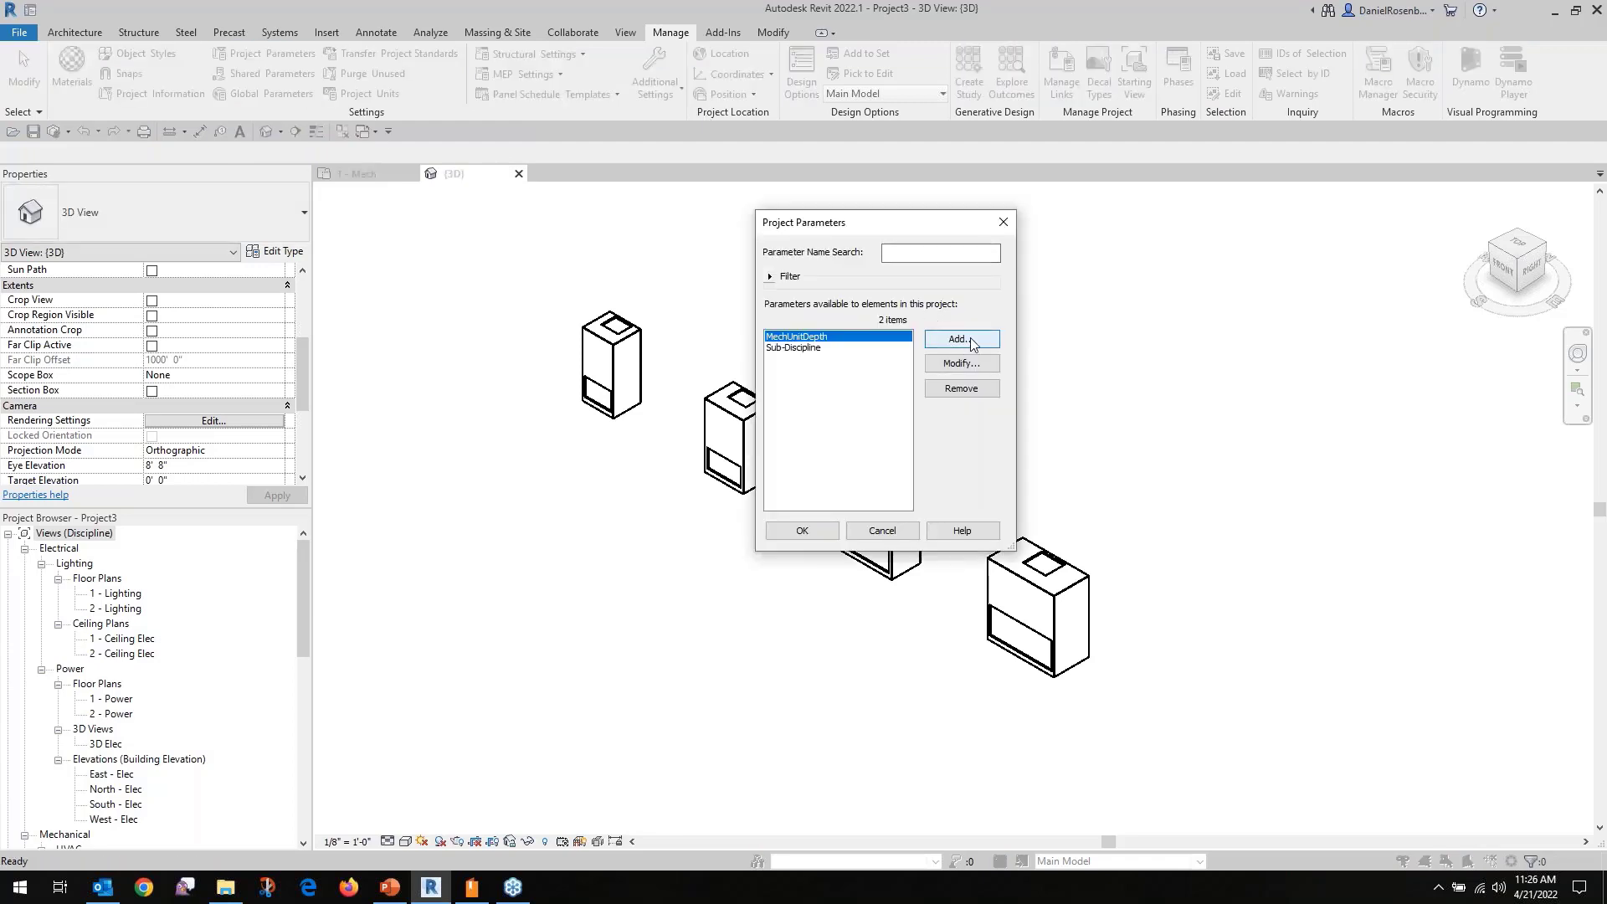
pyautogui.click(961, 339)
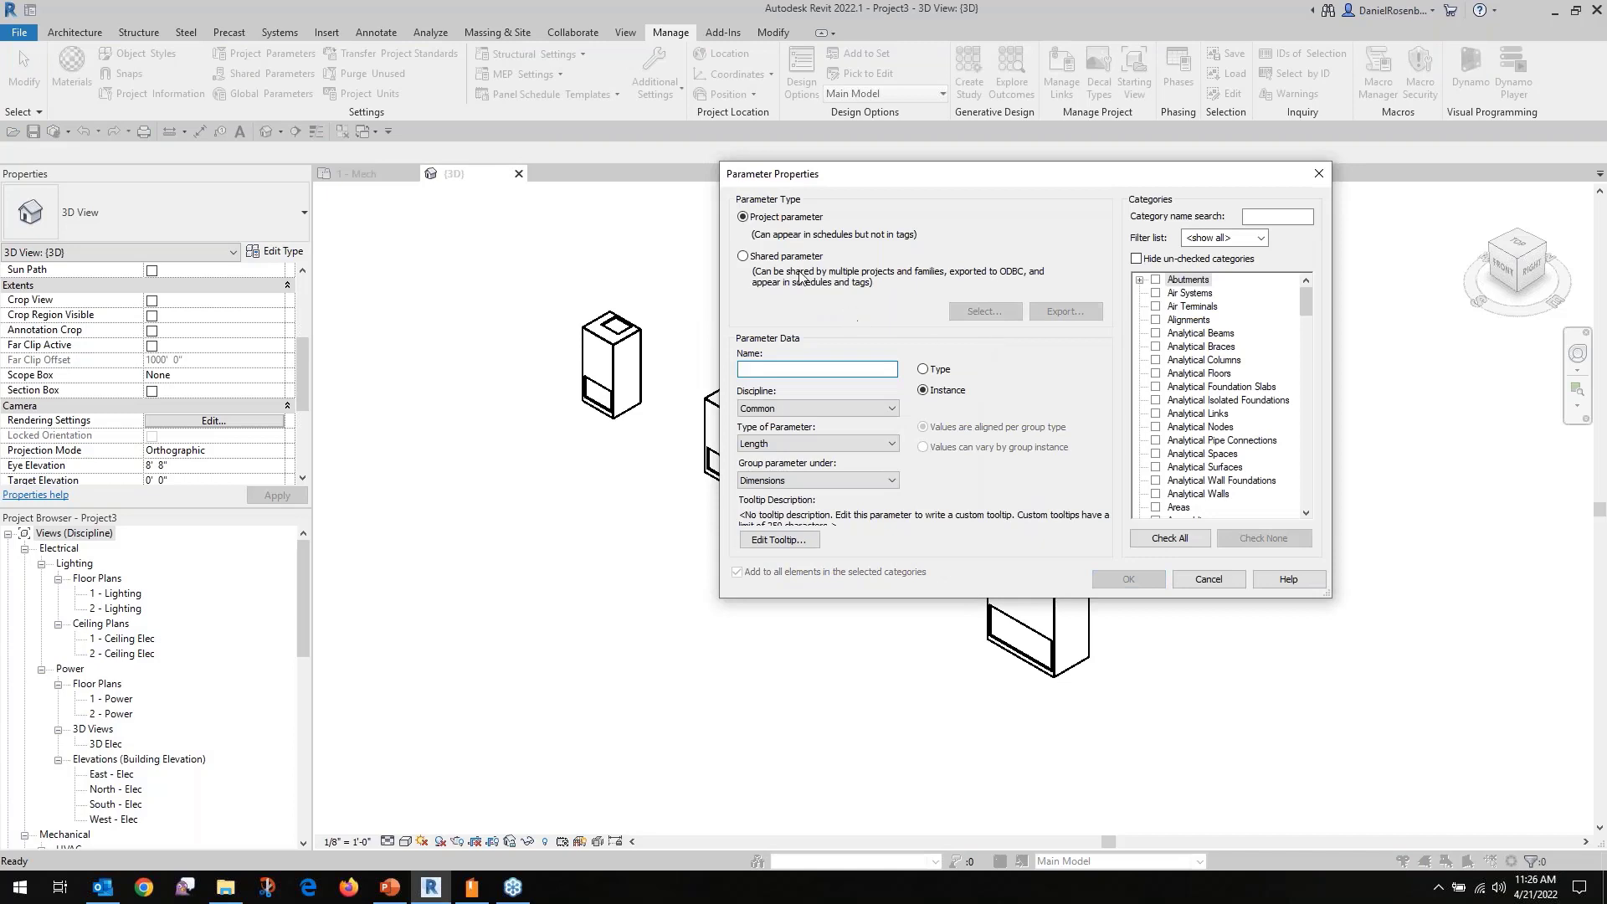
pyautogui.click(744, 259)
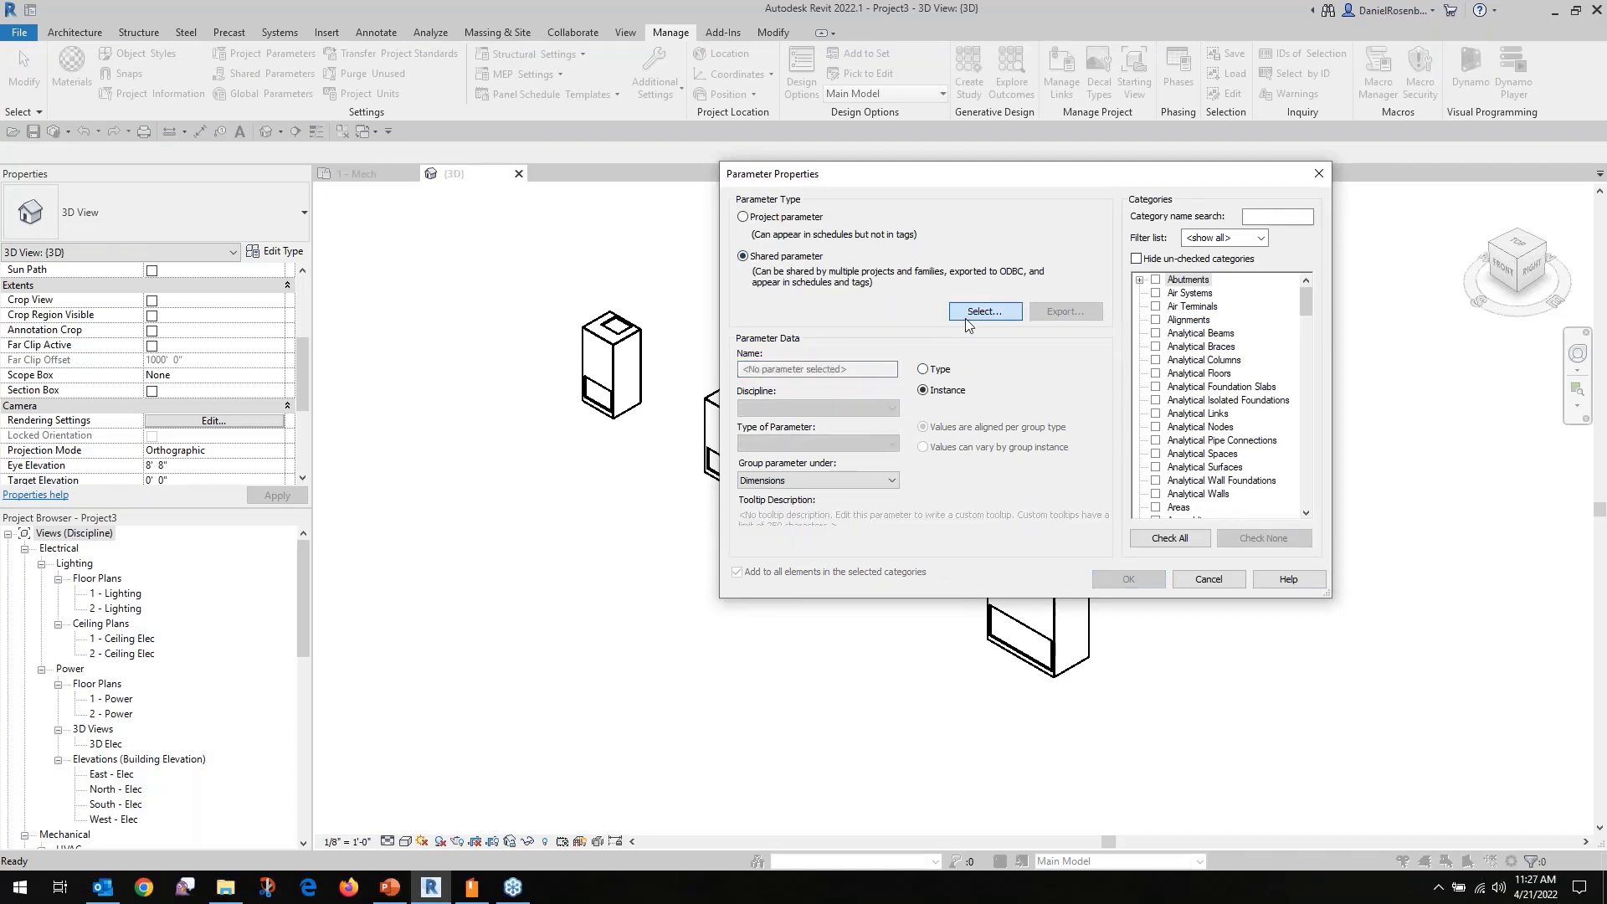
pyautogui.click(966, 318)
pyautogui.click(921, 352)
pyautogui.click(905, 364)
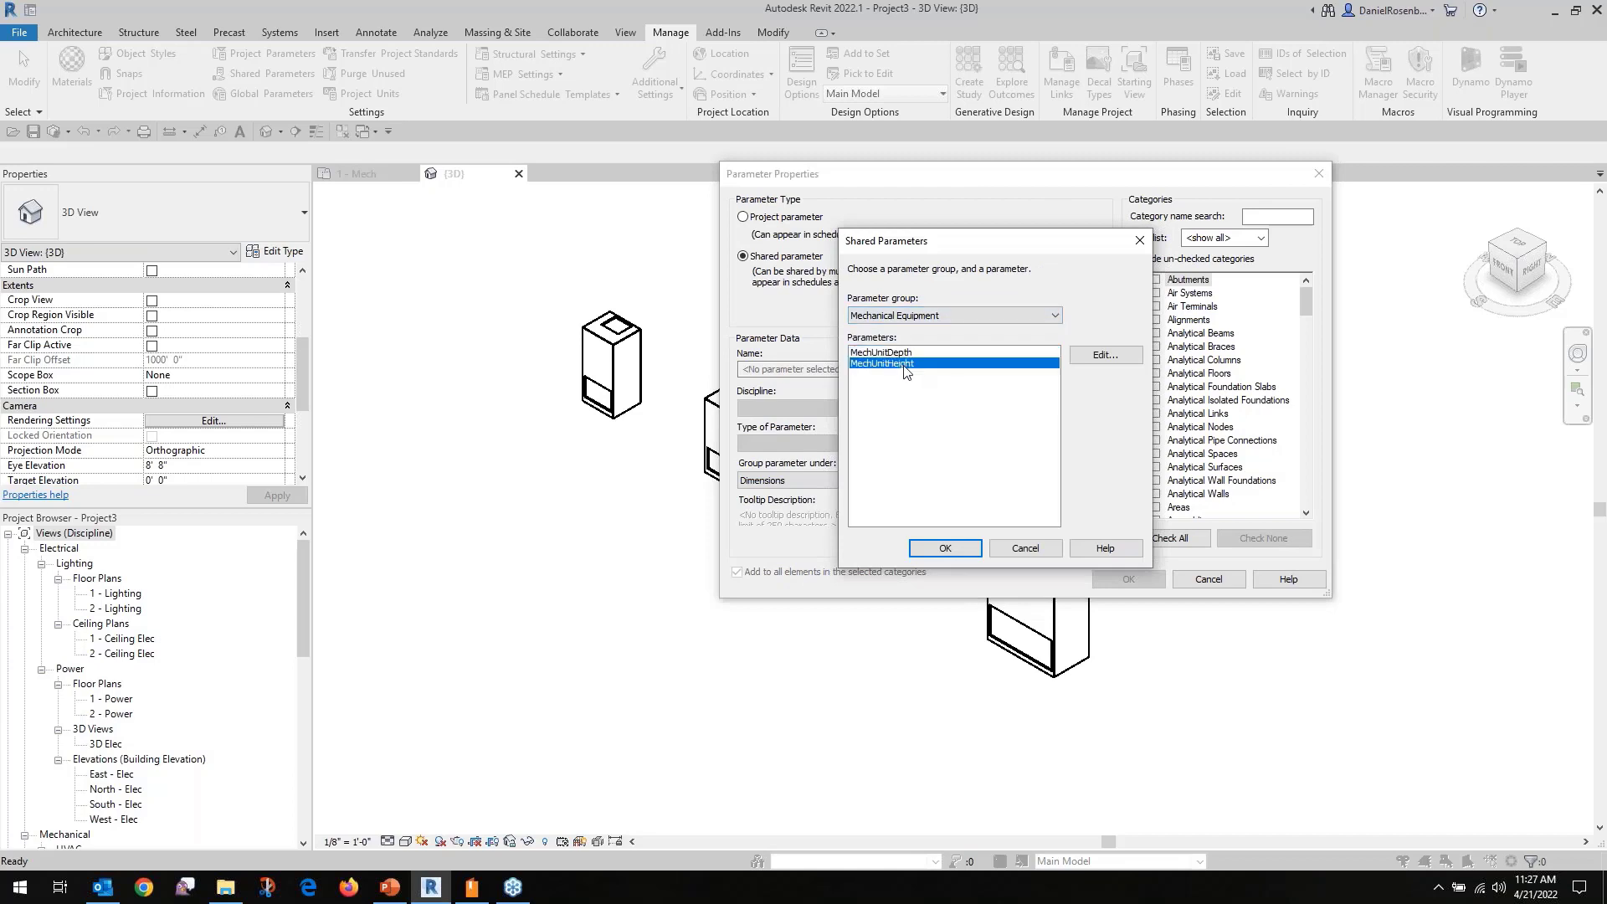
pyautogui.click(944, 547)
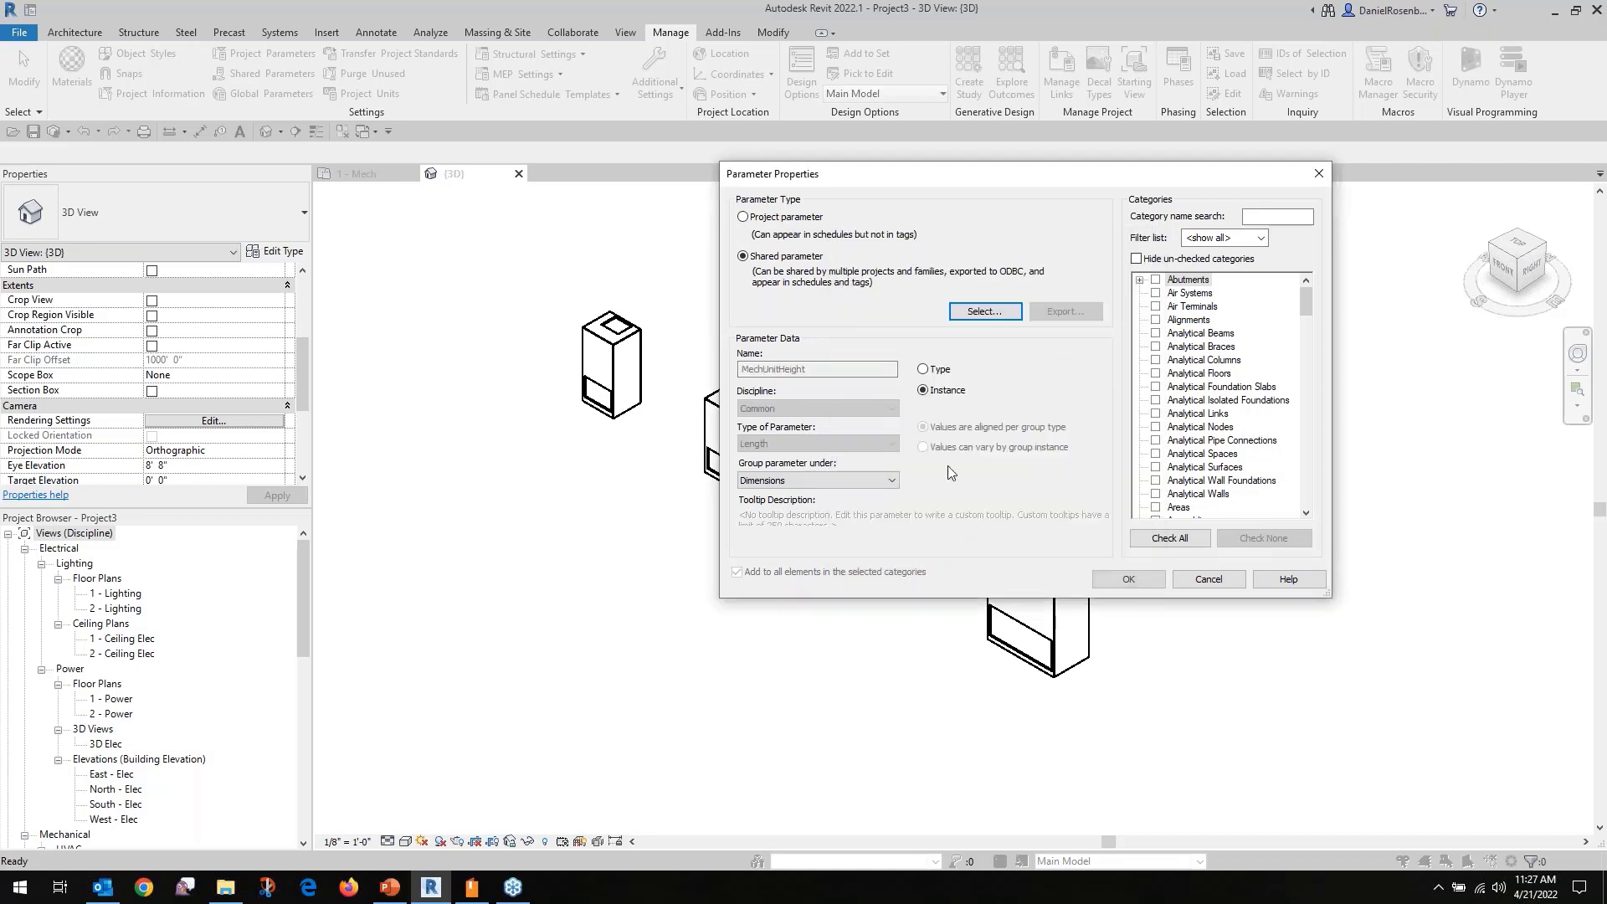
# Make MechUnitHeight a type parameter, assign it to the Mechanical Equipment category and add it to the project parameters.
pyautogui.click(922, 370)
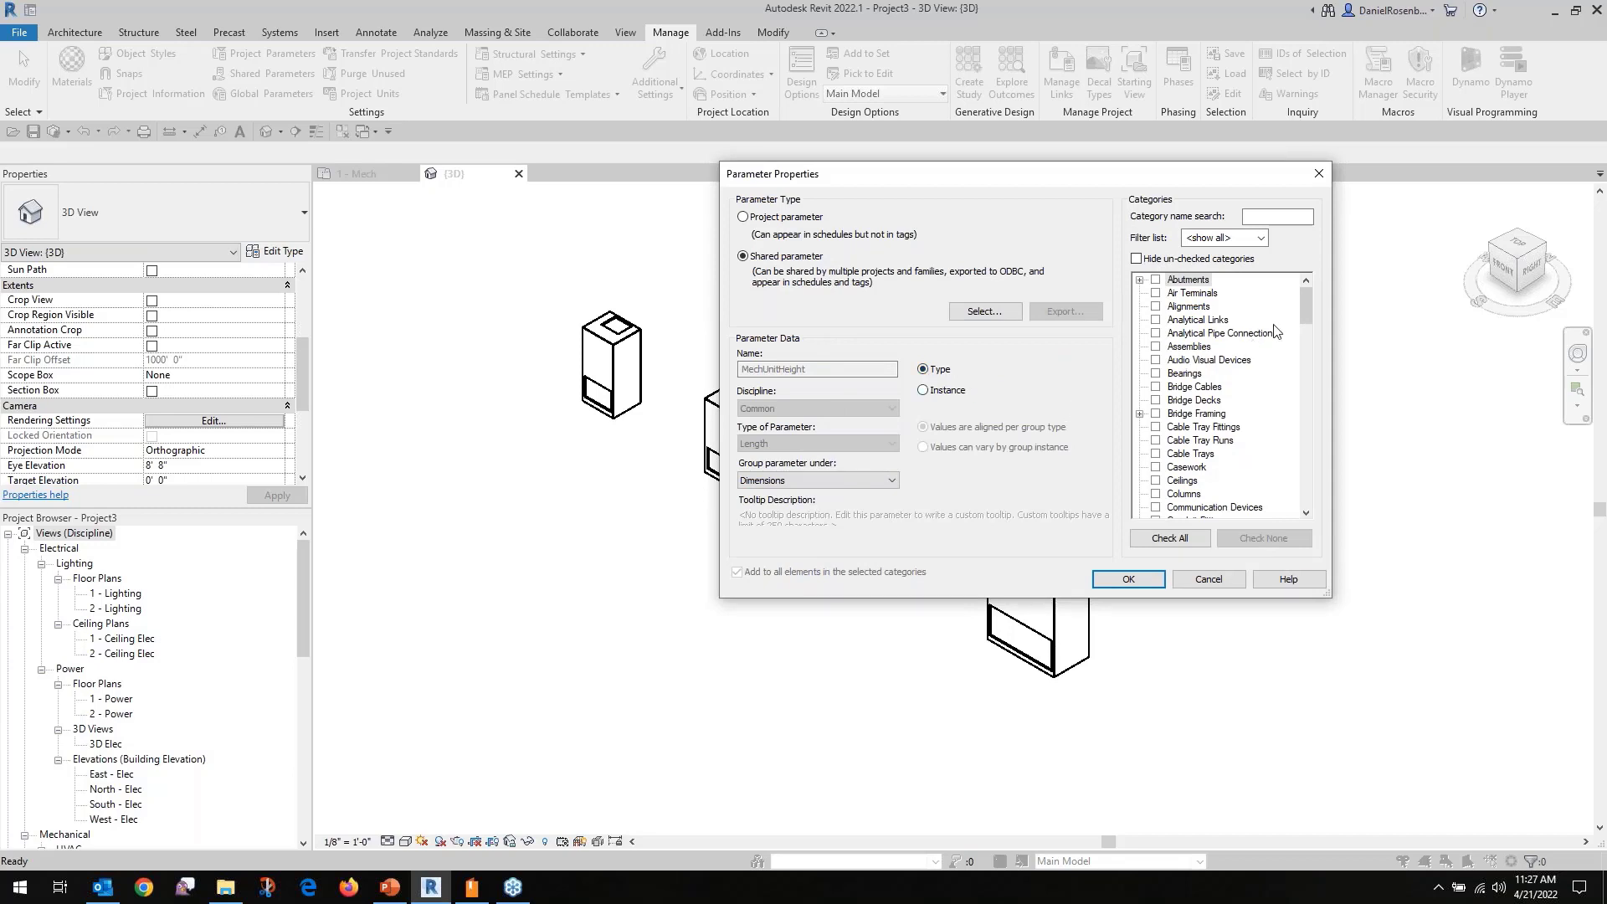
pyautogui.moveTo(1306, 298); pyautogui.dragTo(1303, 397)
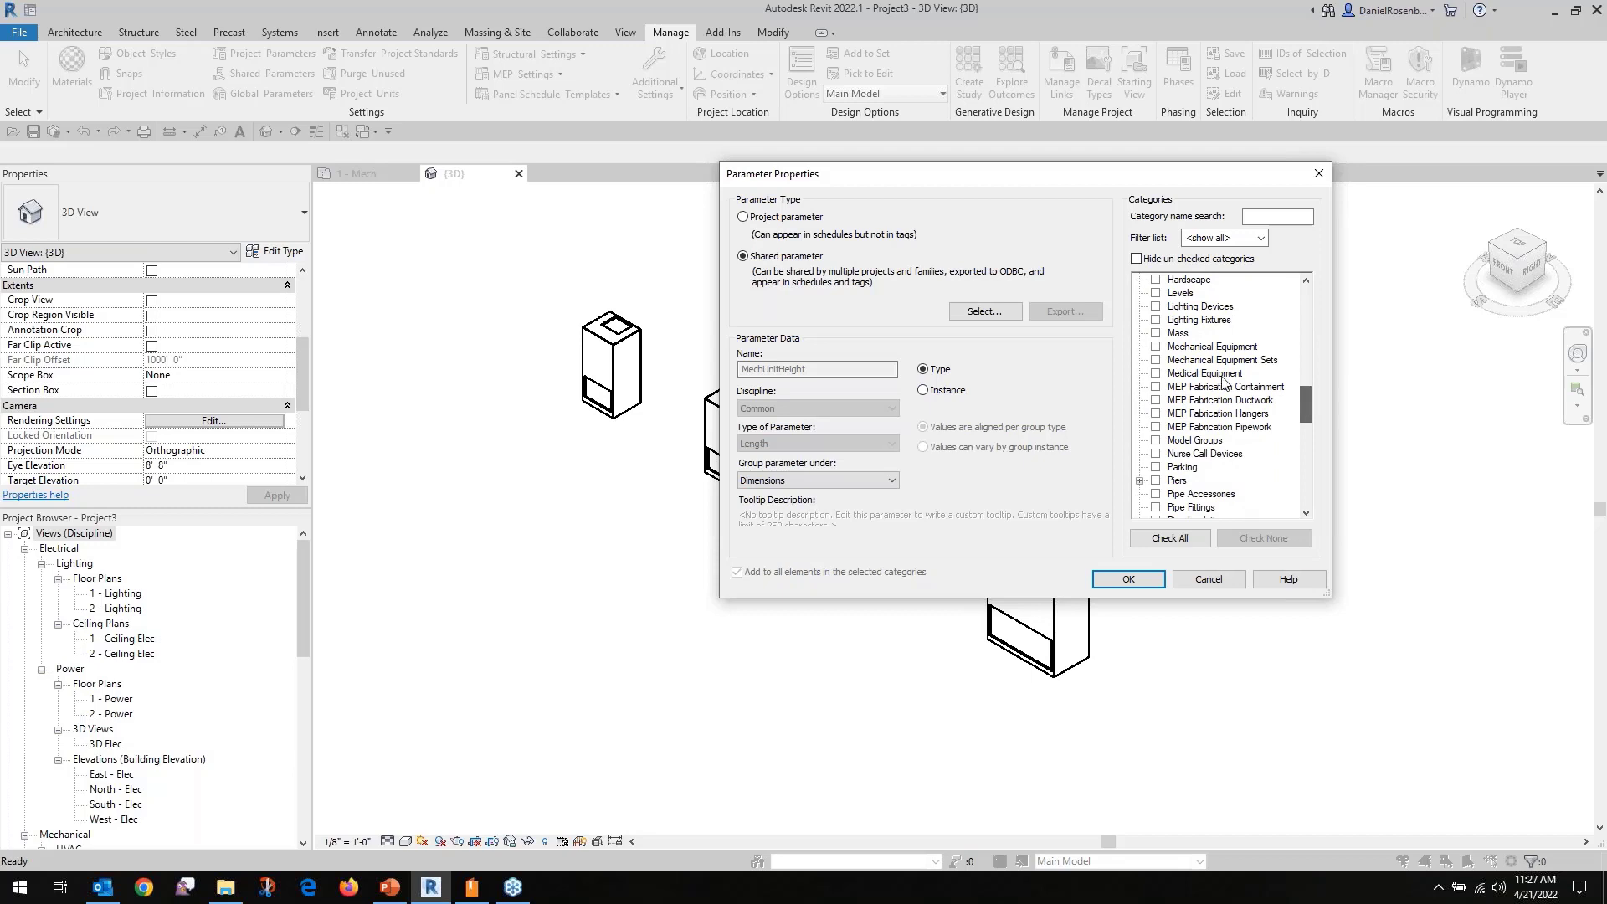
pyautogui.click(1157, 346)
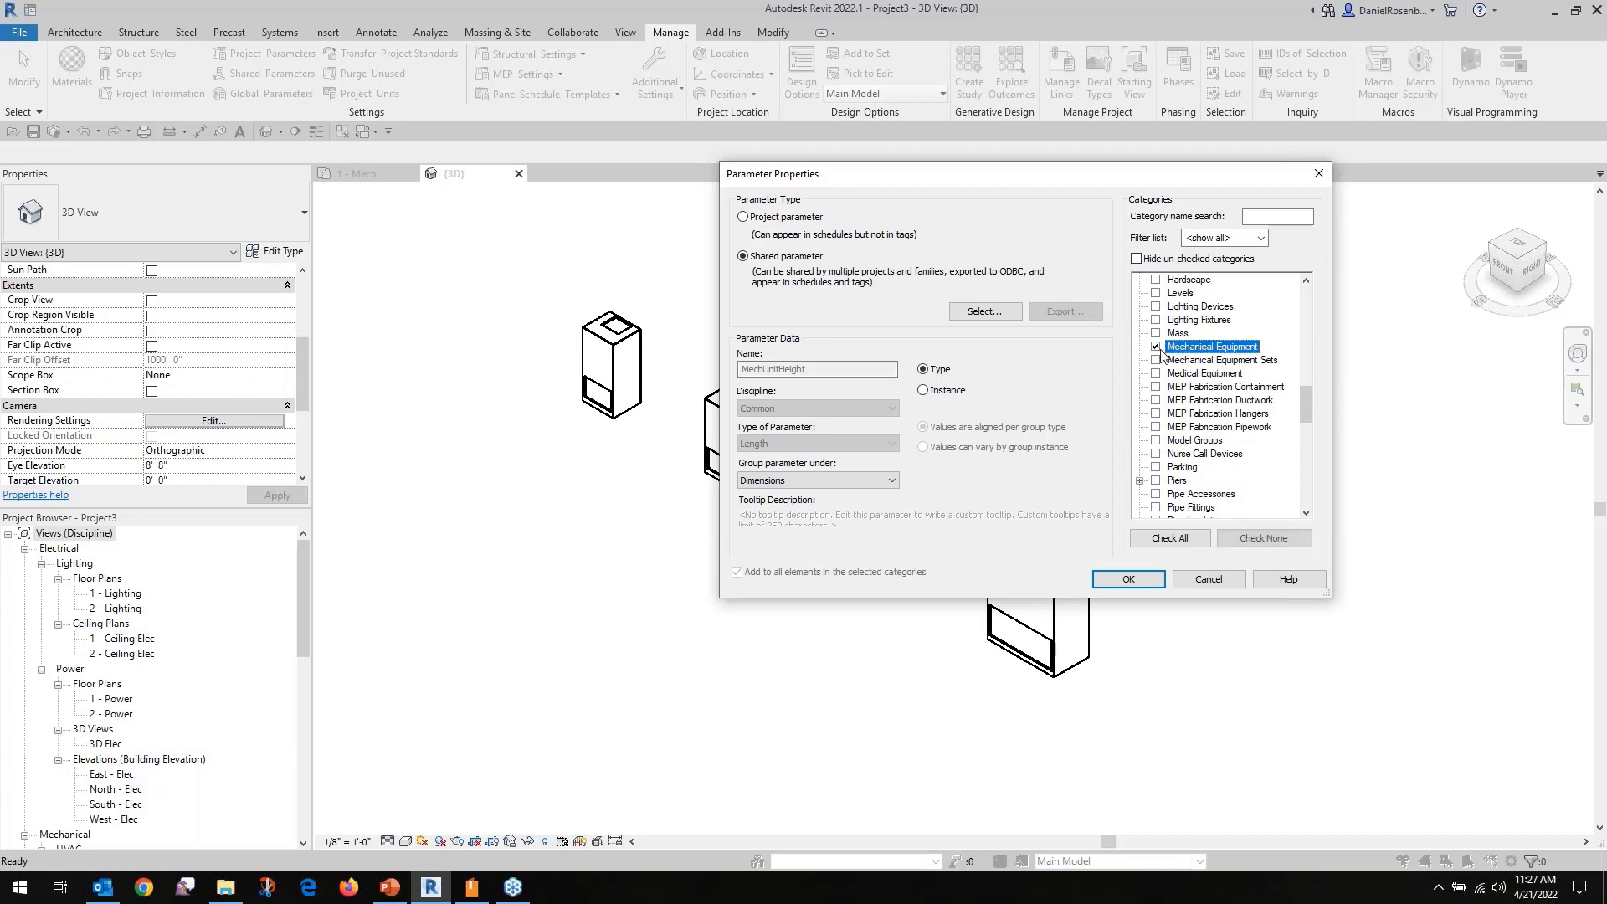
pyautogui.click(1129, 579)
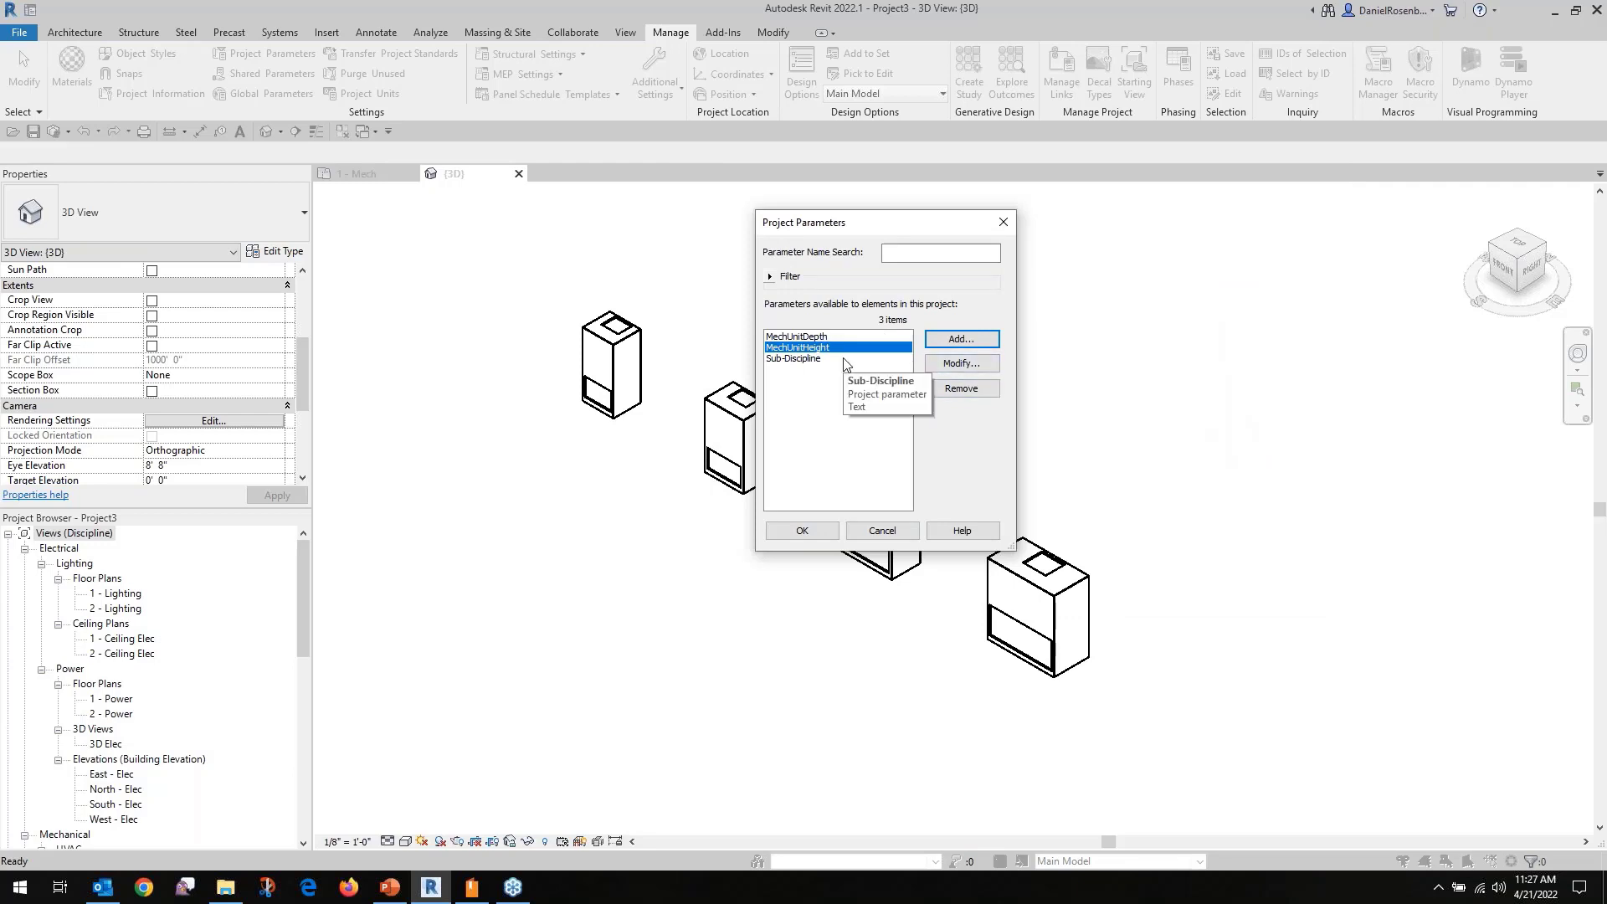
# Start another shared project parameter and create MechUnitWidth, discipline Common and type Length, in the Mechanical Equipment group while choosing it.
pyautogui.click(961, 339)
pyautogui.click(746, 258)
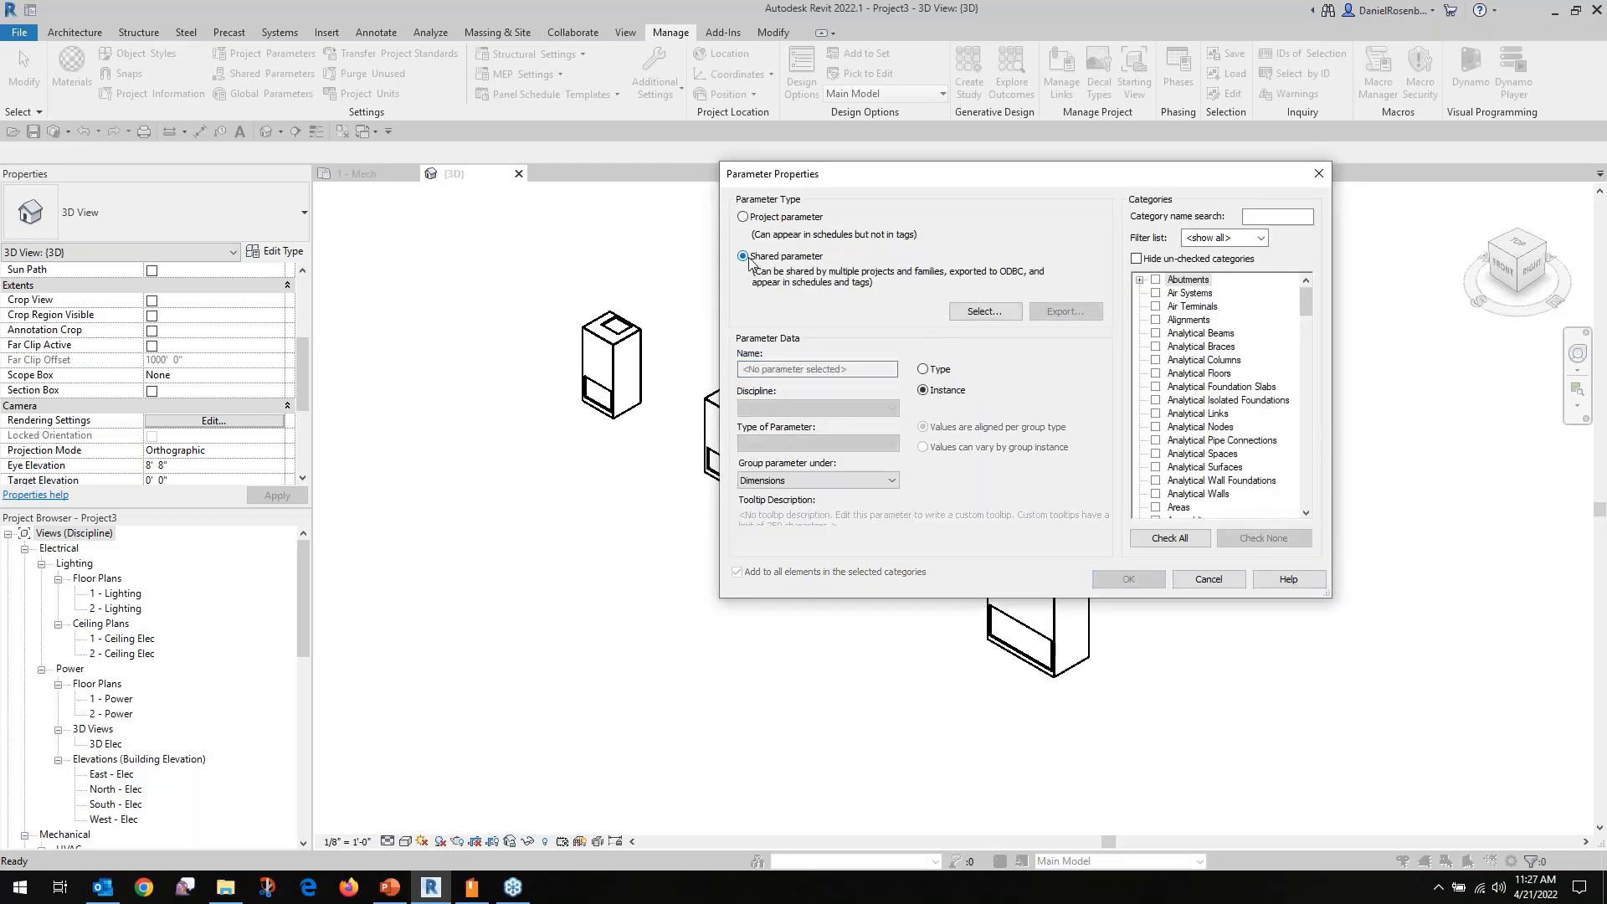
pyautogui.click(976, 312)
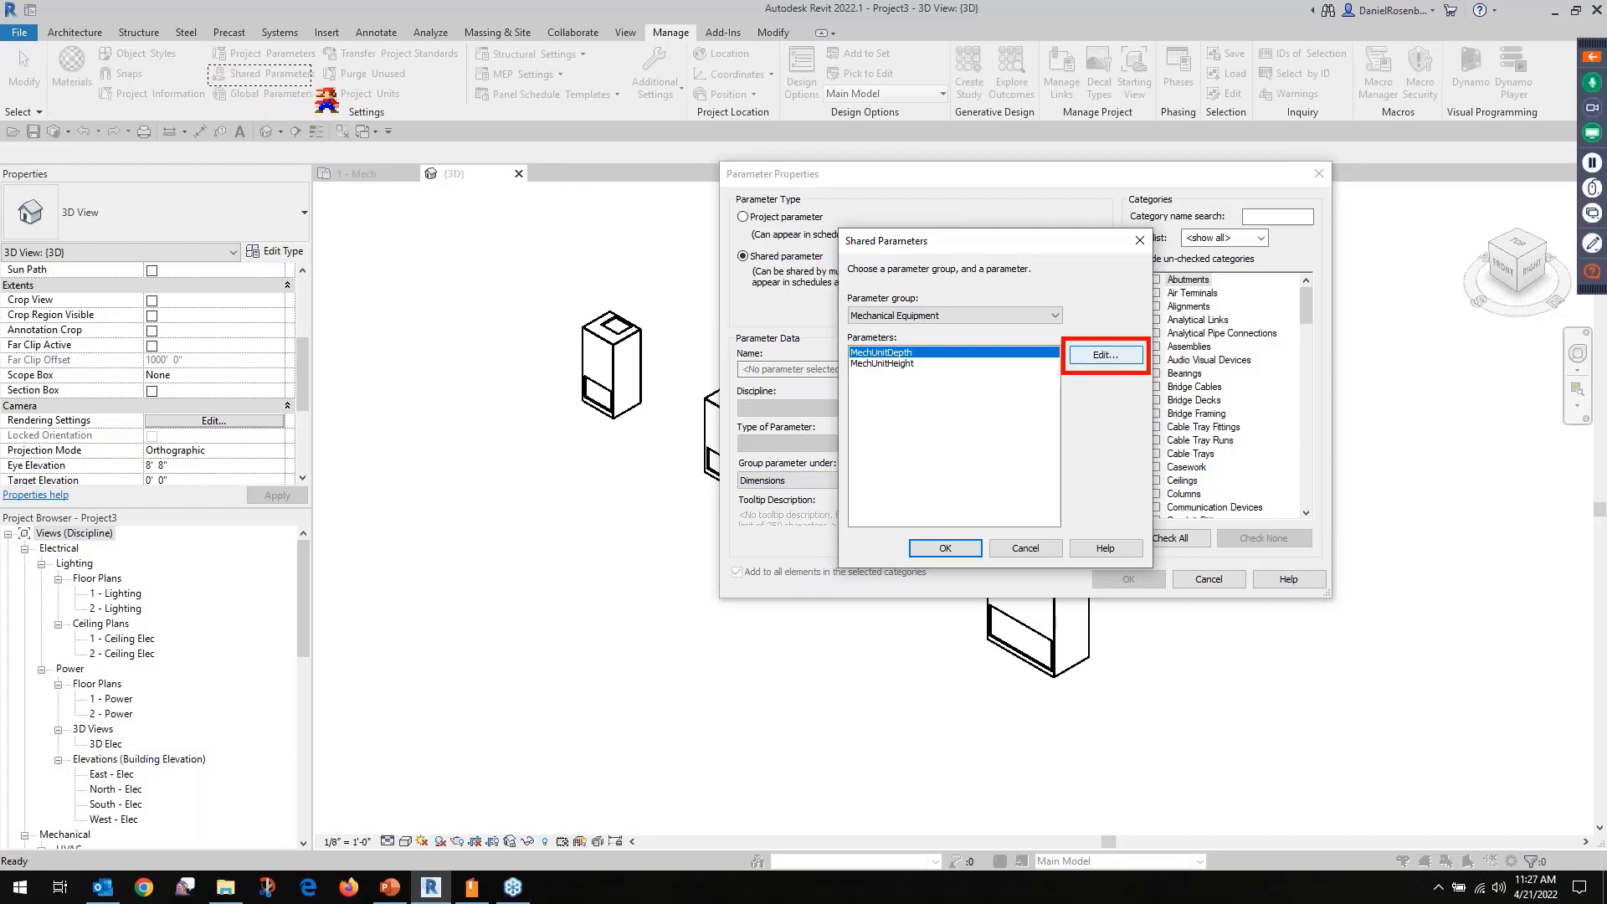
pyautogui.click(1105, 355)
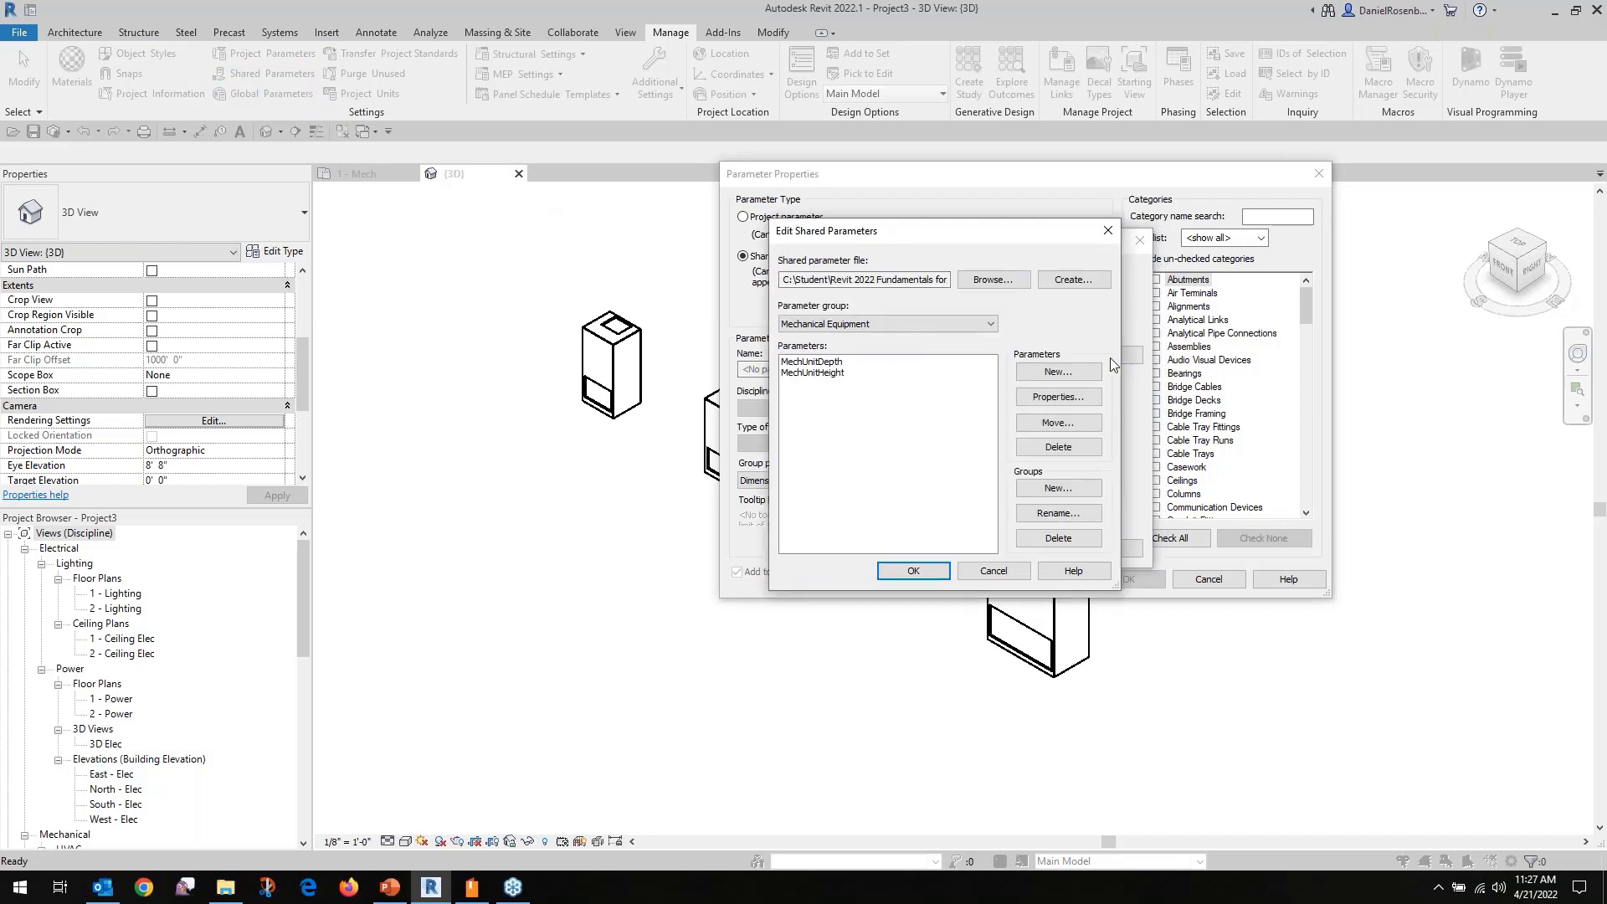
pyautogui.click(1043, 369)
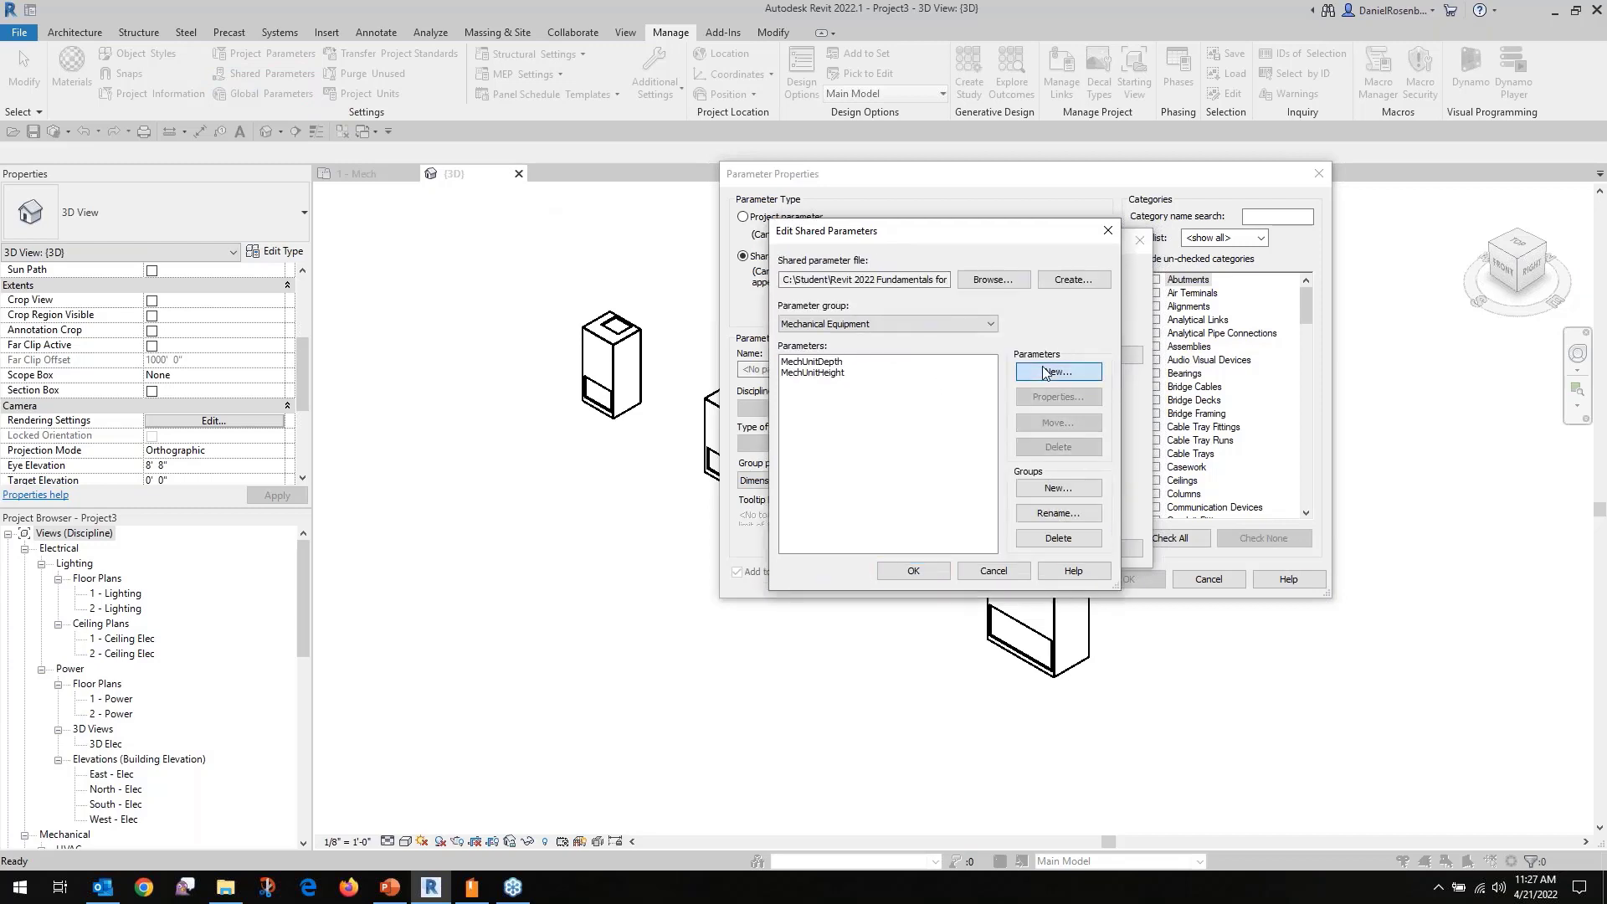
pyautogui.write('MechUnitWidth')
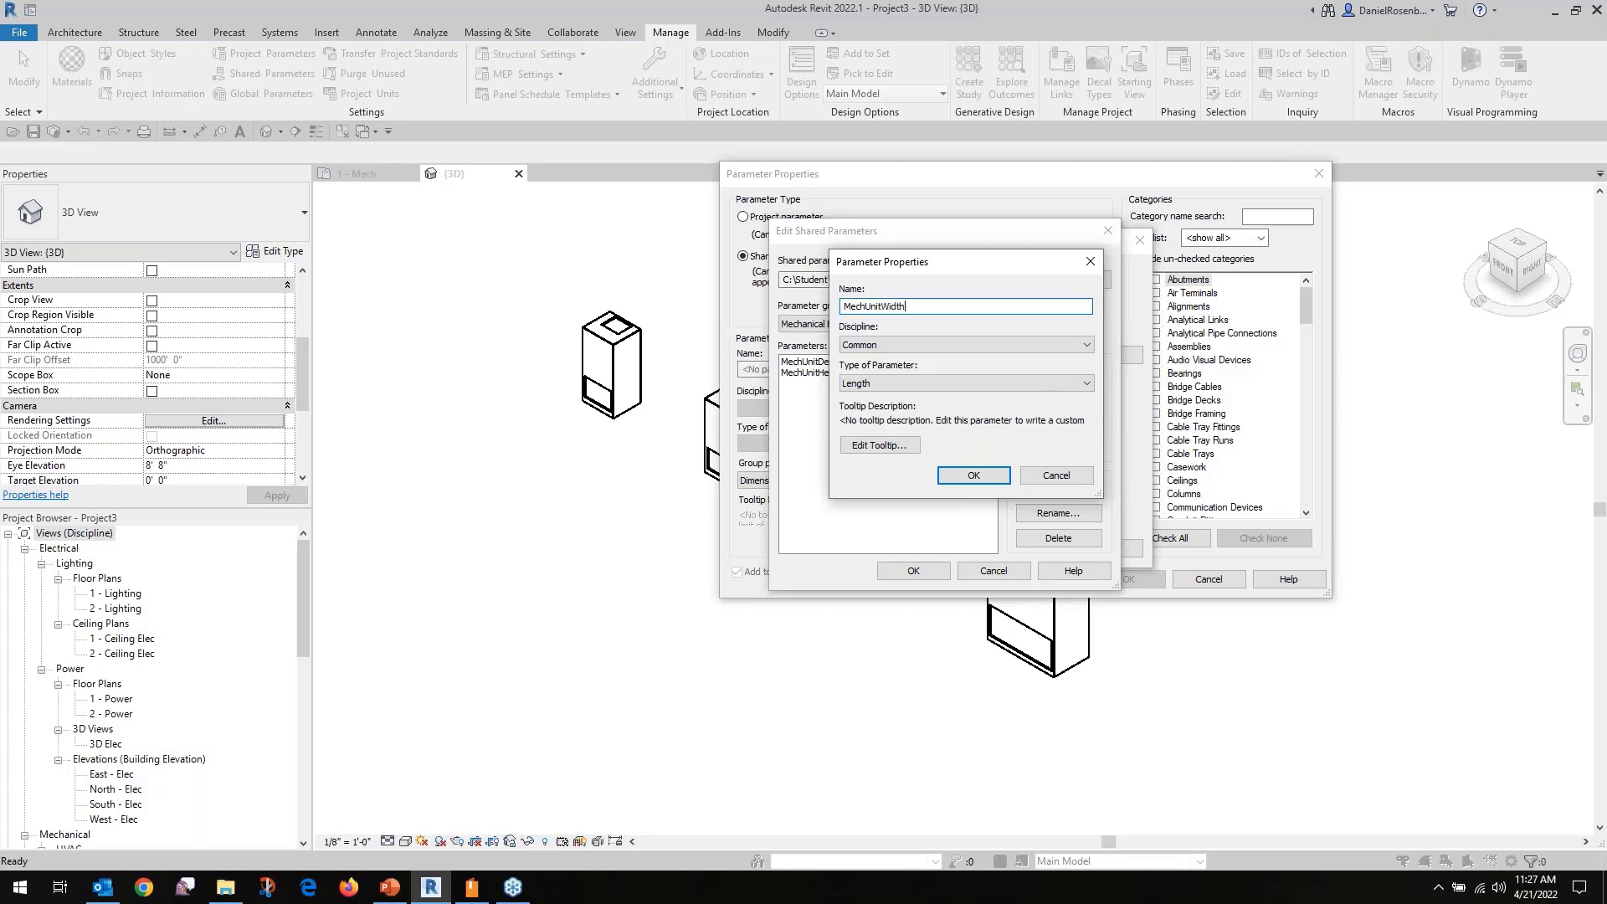
pyautogui.click(990, 476)
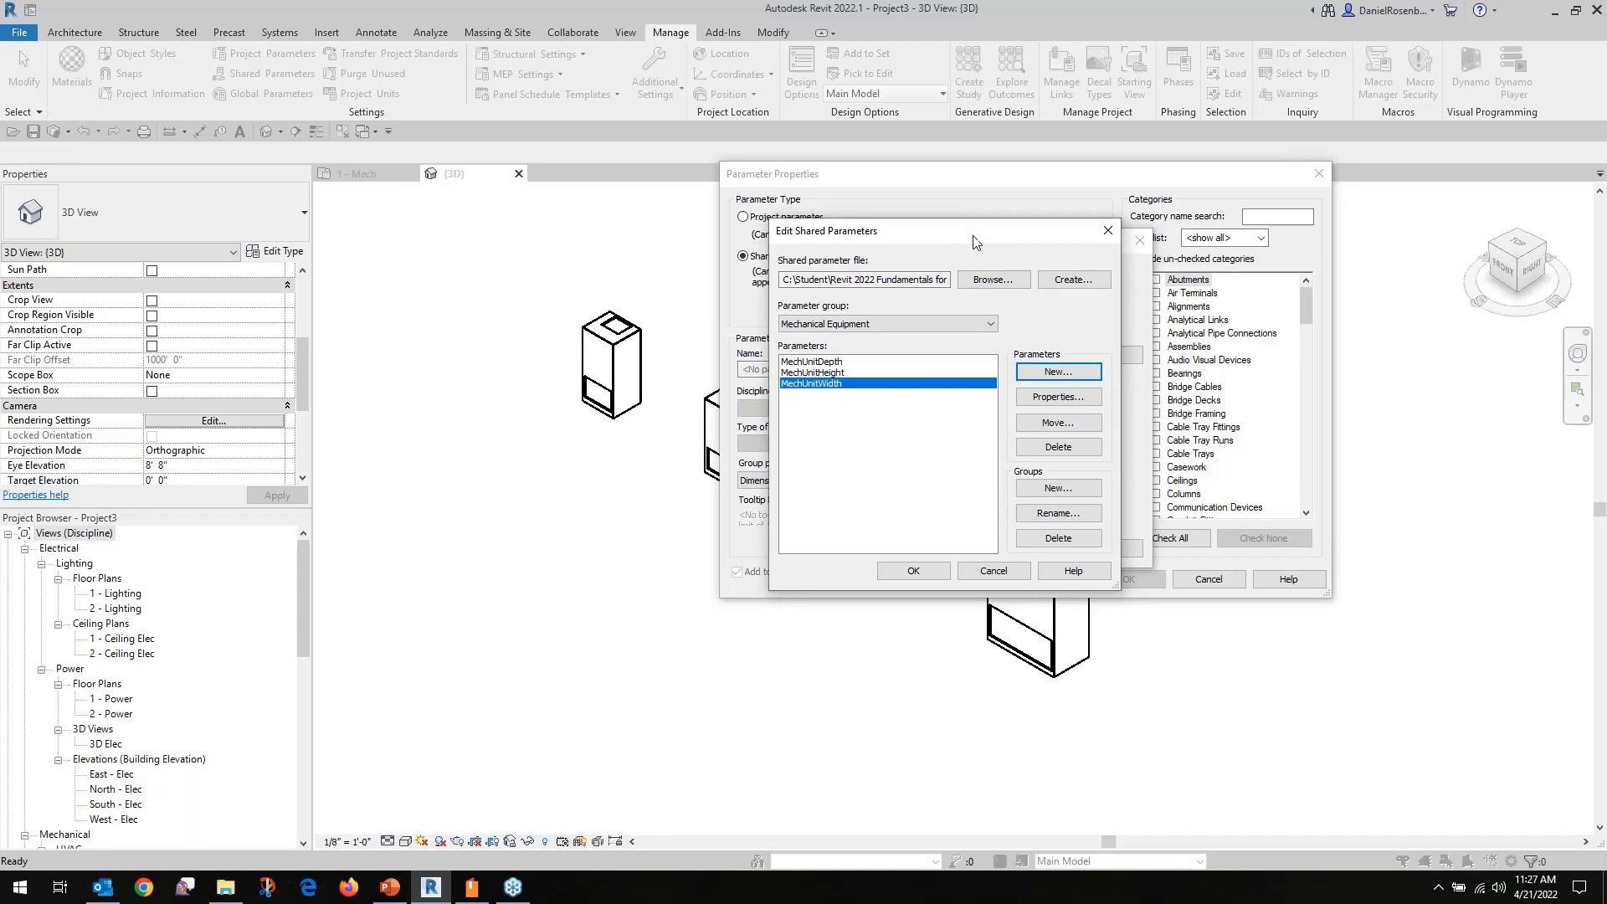
pyautogui.click(926, 570)
# Add MechUnitWidth as a type parameter for the Mechanical Equipment category and accept the project parameters.
pyautogui.click(904, 376)
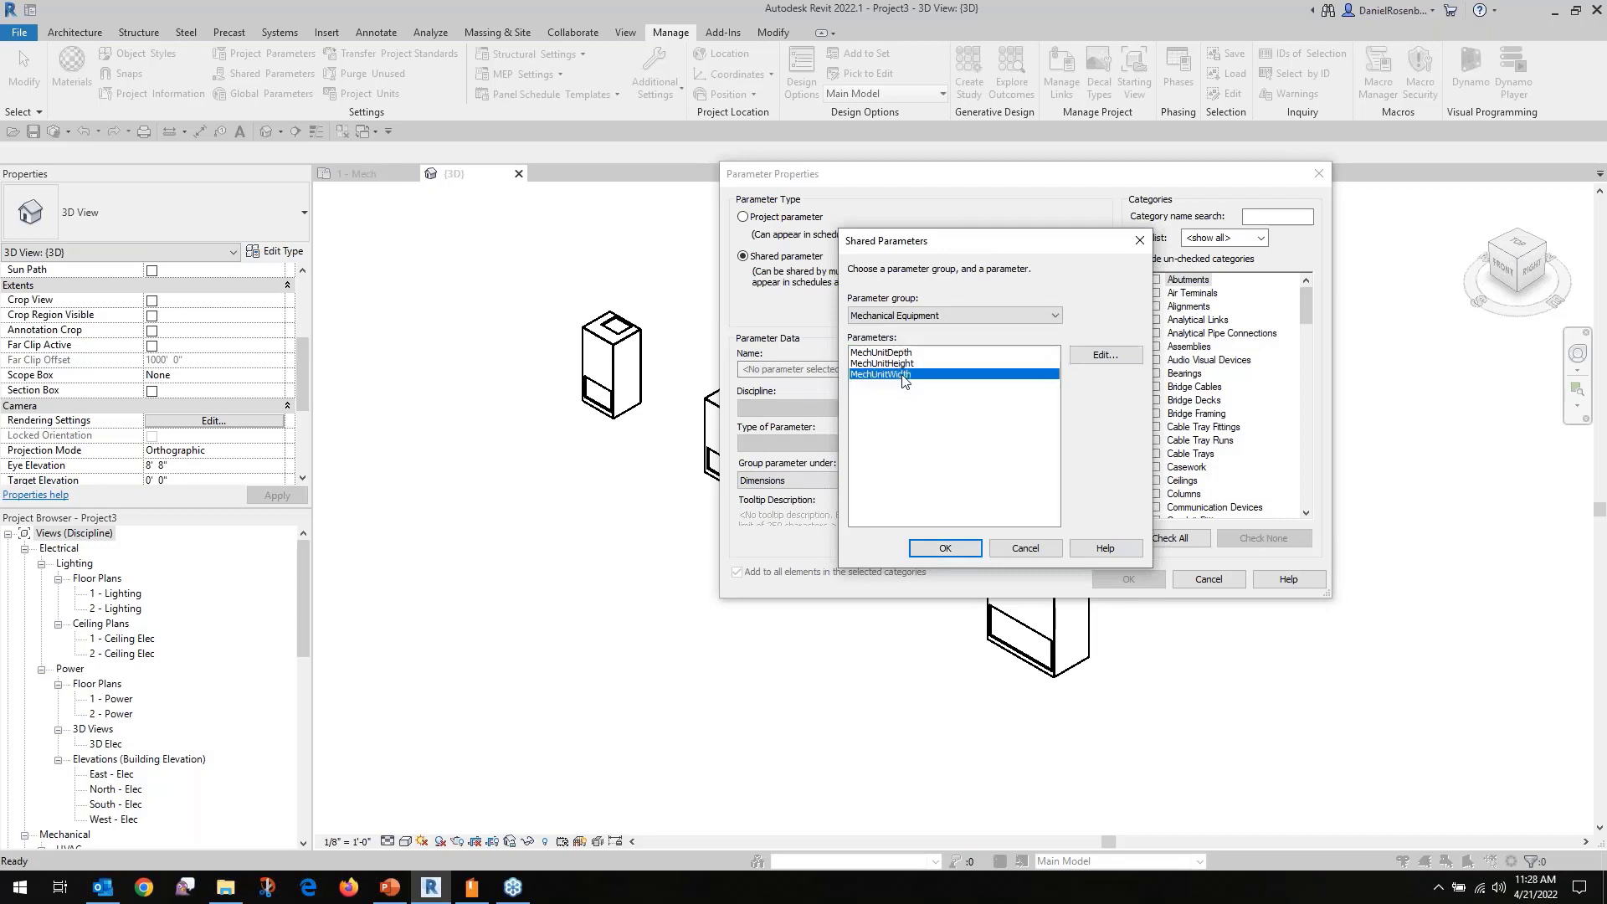
pyautogui.click(944, 545)
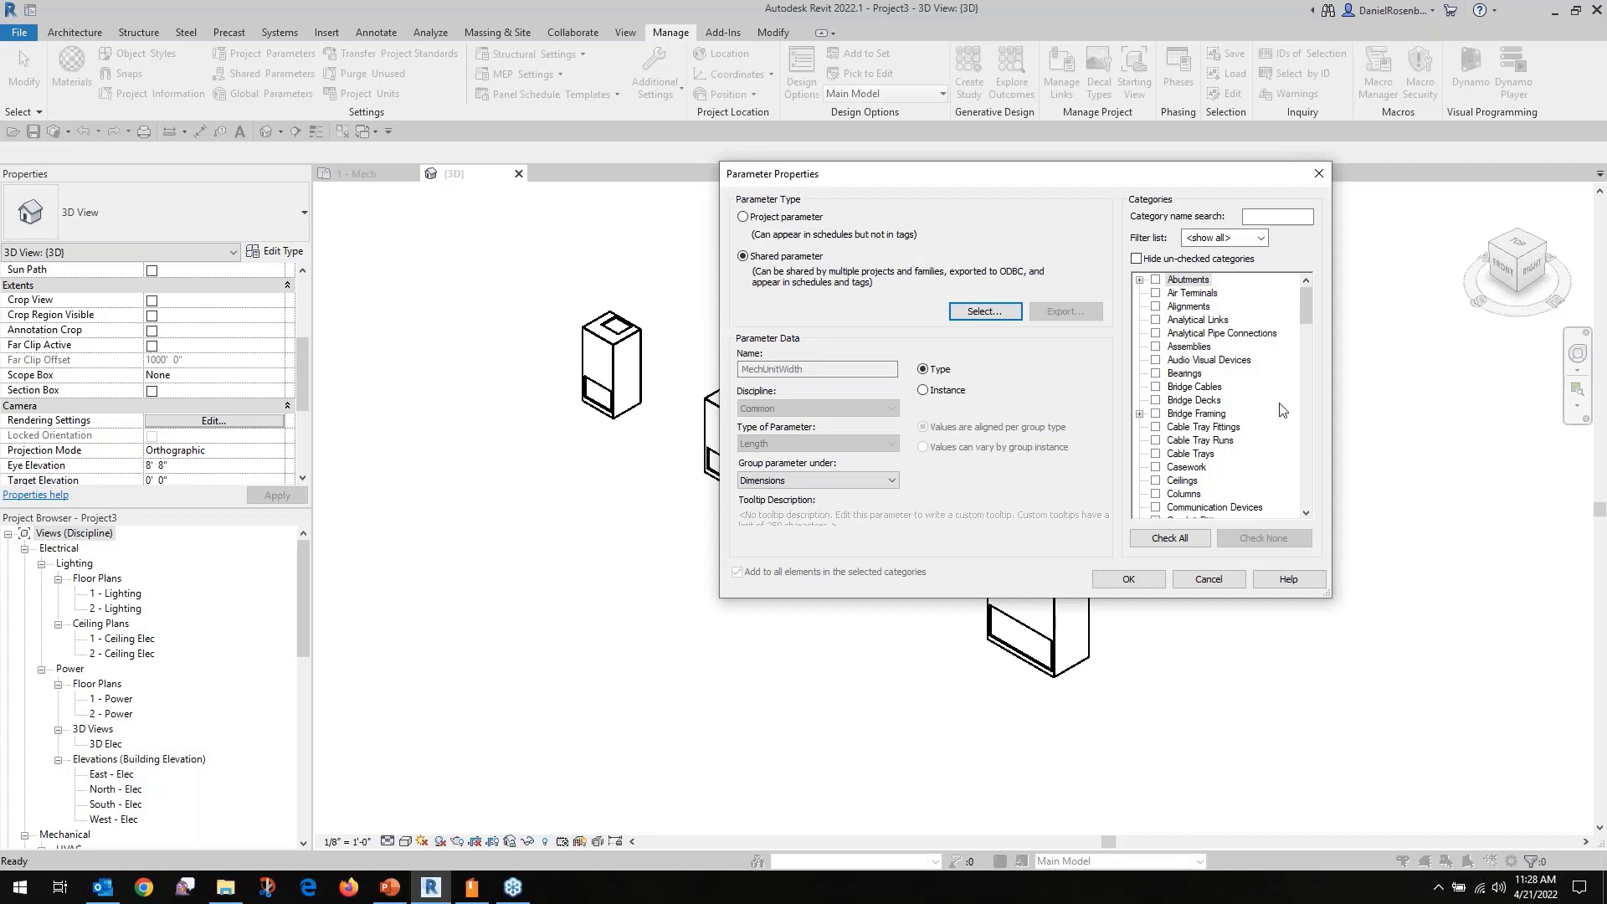
pyautogui.moveTo(1306, 308); pyautogui.dragTo(1298, 406)
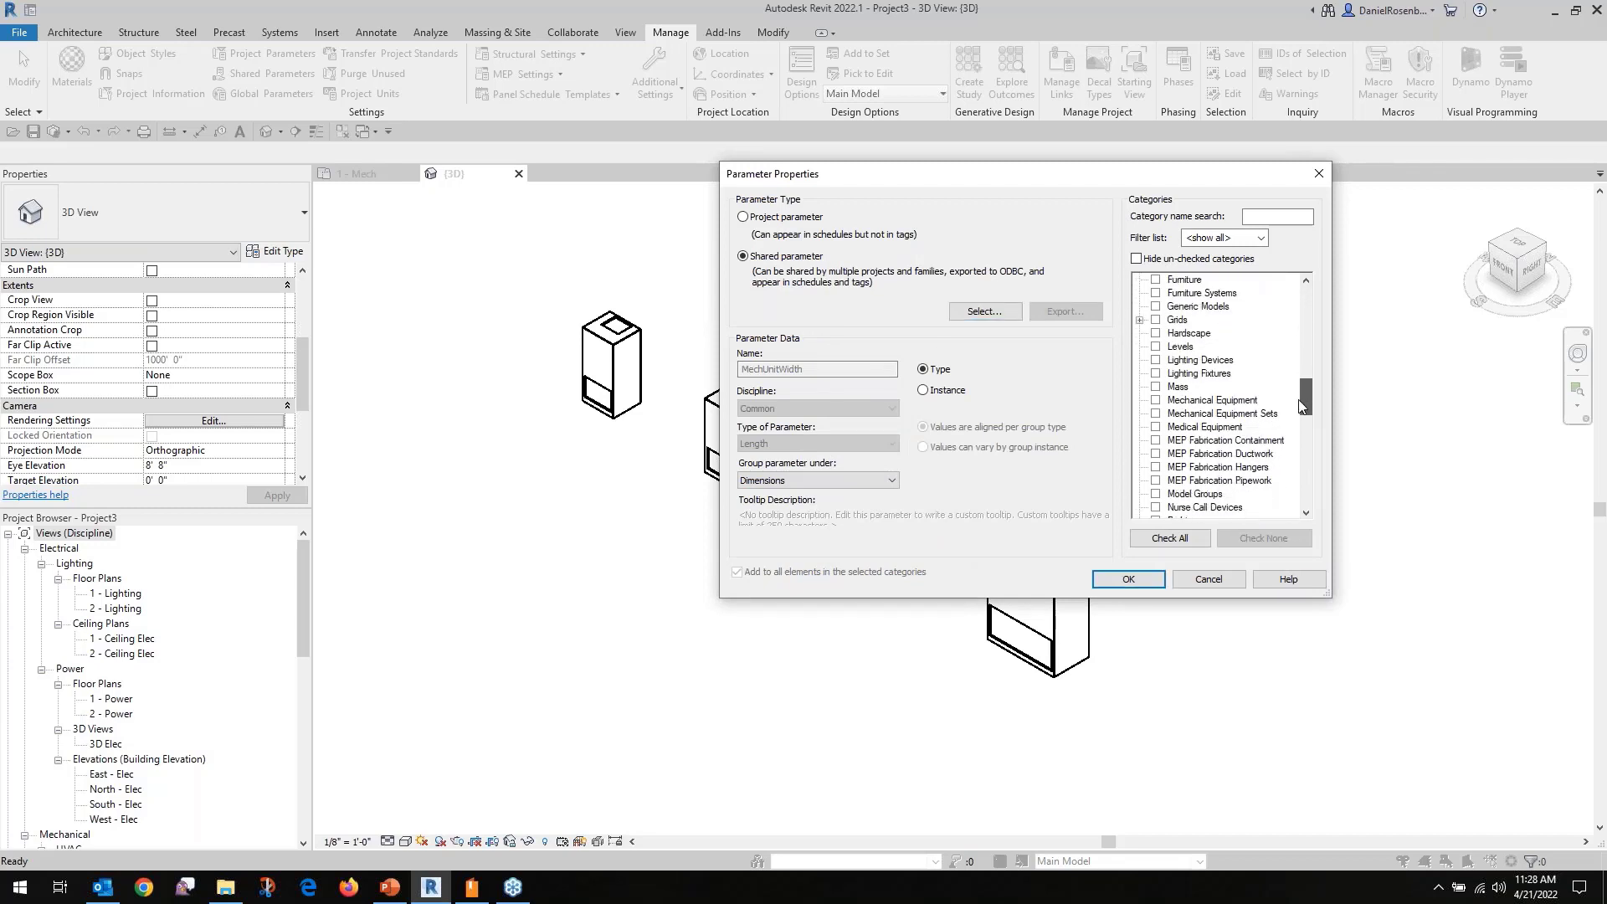
pyautogui.click(1156, 402)
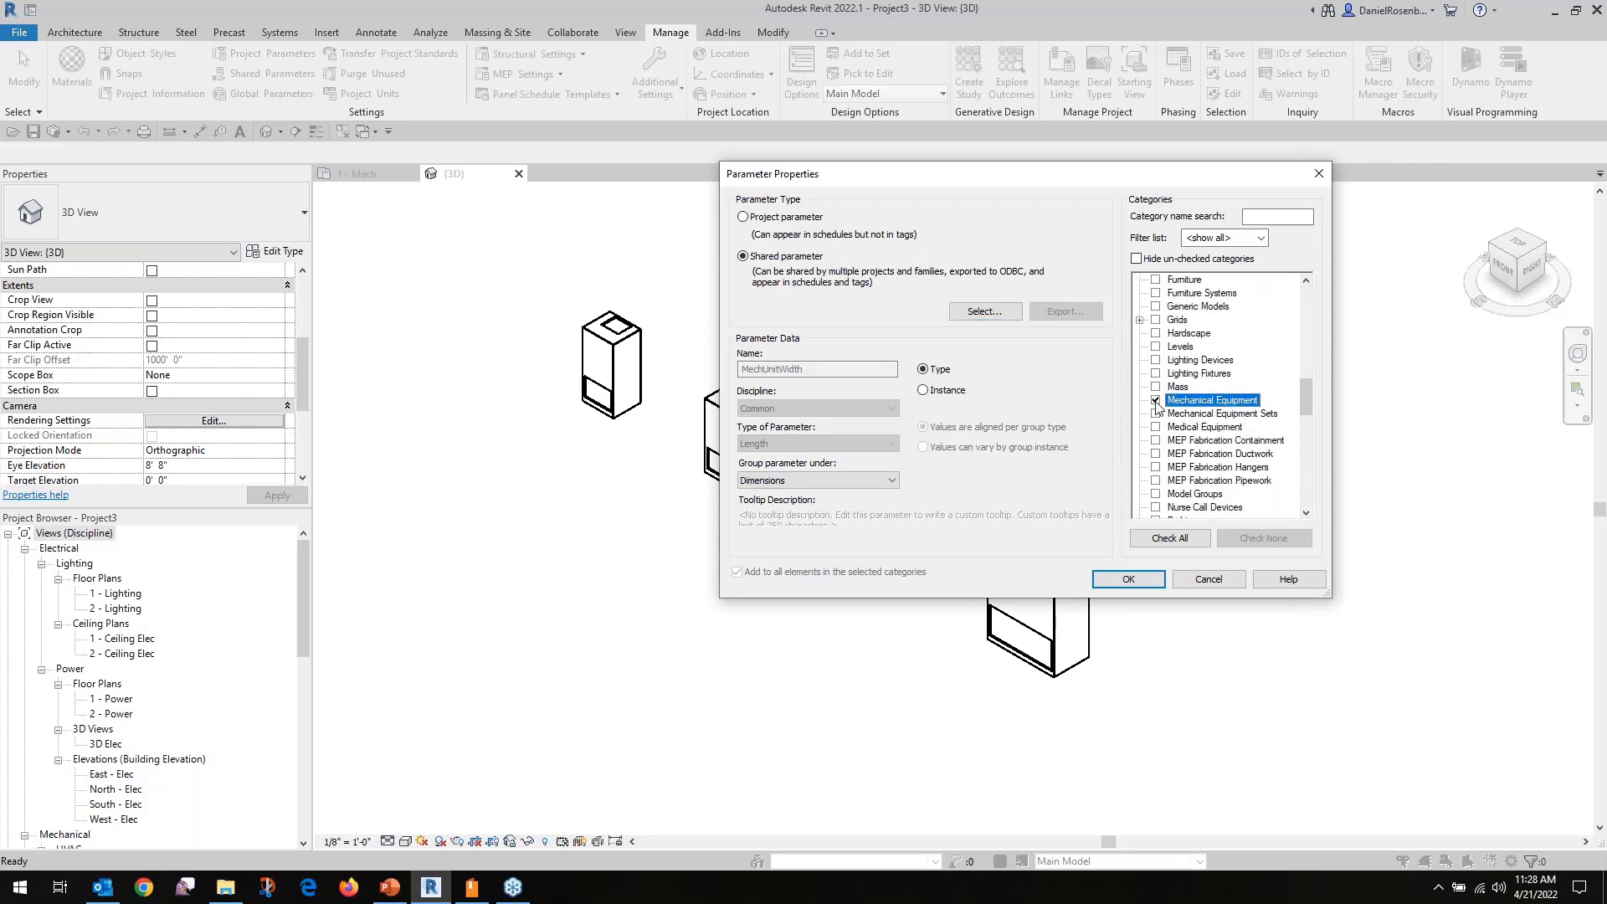
pyautogui.click(1130, 581)
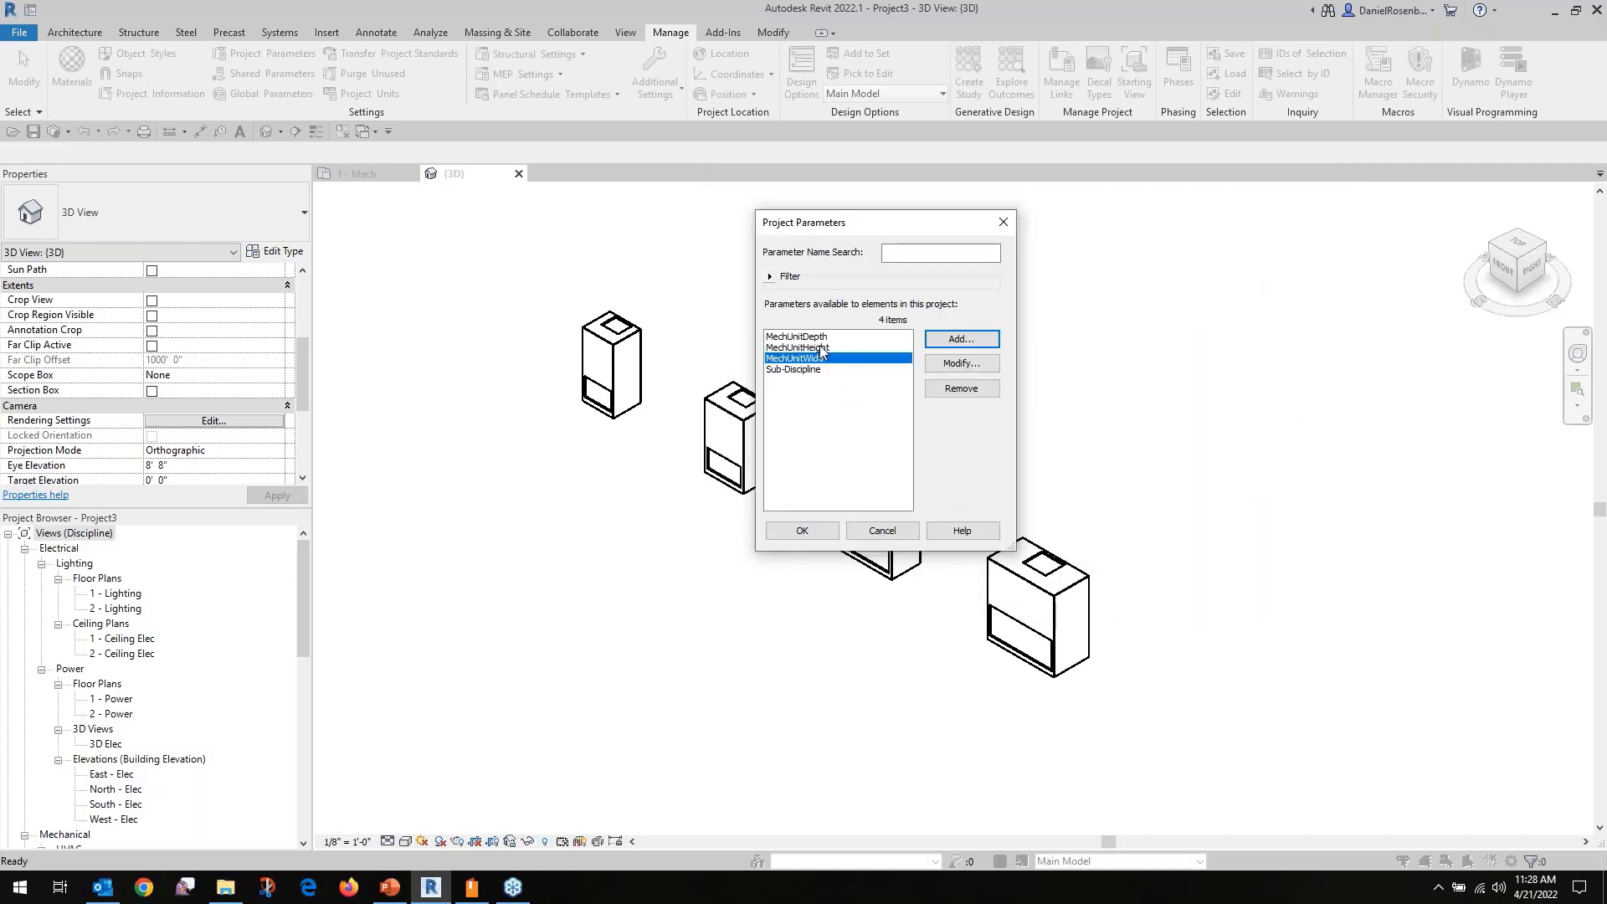
pyautogui.click(801, 531)
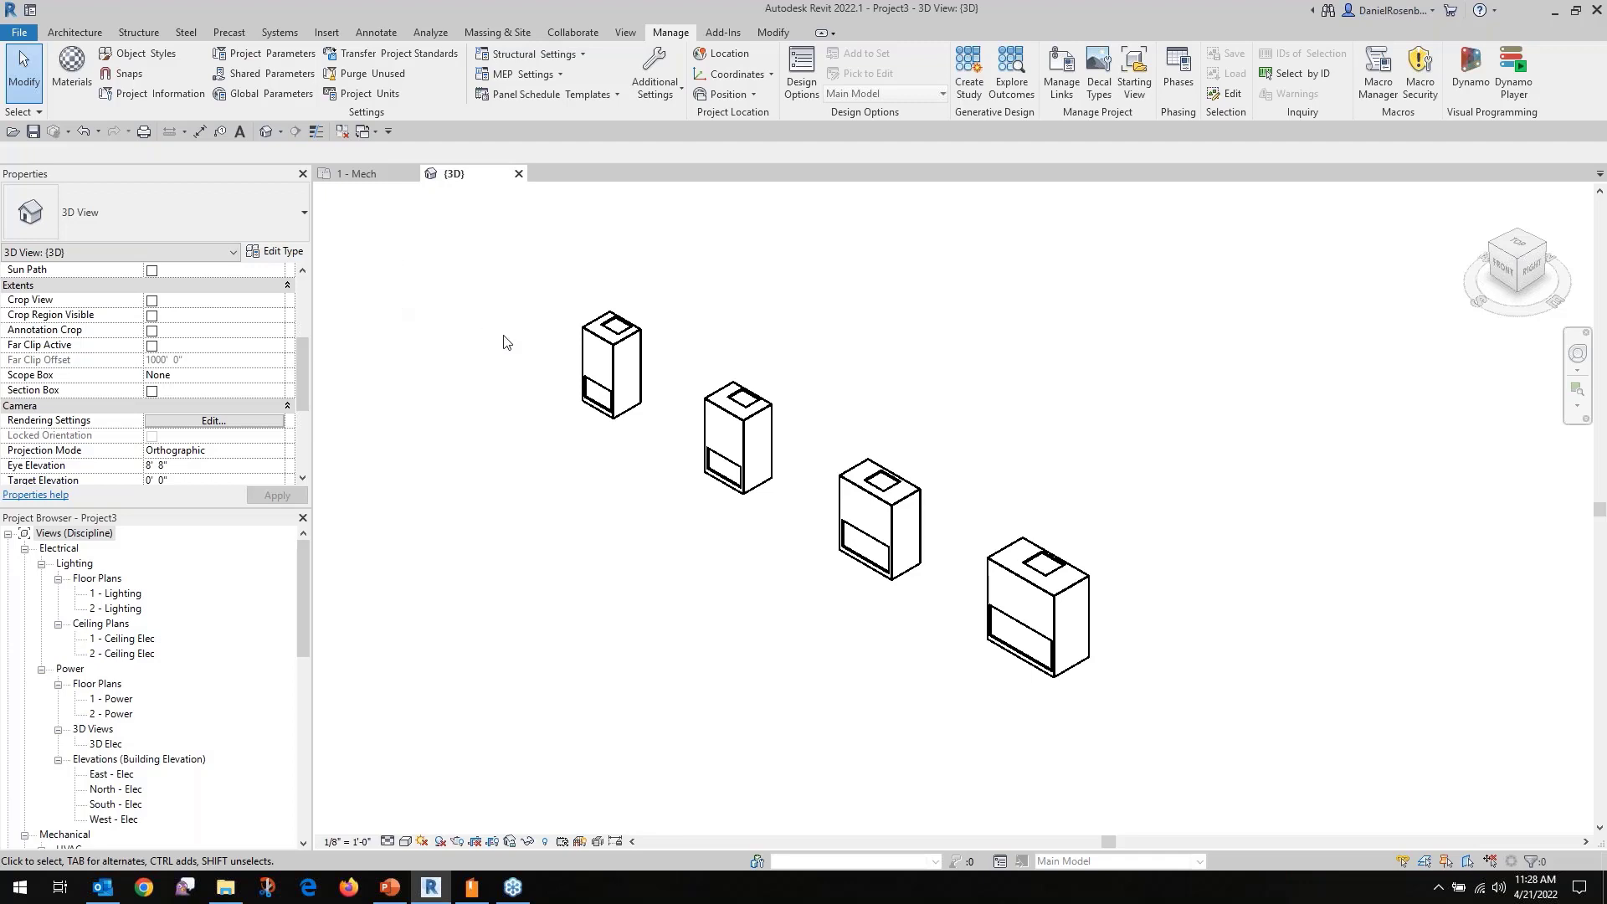
# Examine the type properties of the second air handling unit, comparing its built-in unit dimensions with the MechUnitDepth, MechUnitHeight and MechUnitWidth parameters.
pyautogui.click(729, 429)
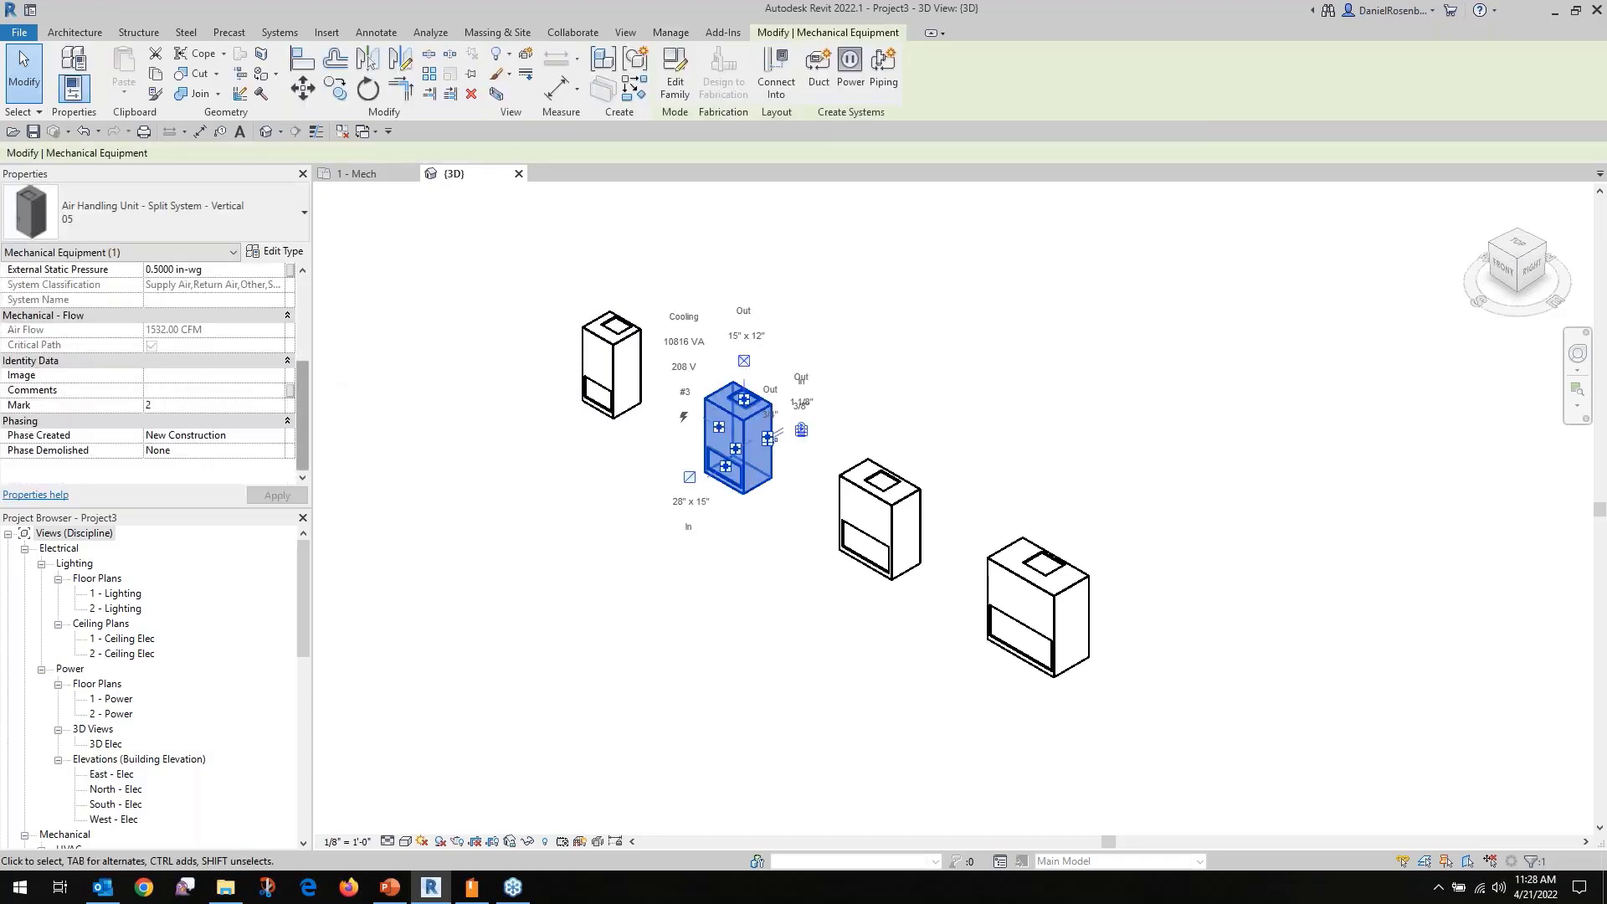
pyautogui.moveTo(307, 400)
pyautogui.mouseDown()
pyautogui.moveTo(300, 293)
pyautogui.moveTo(301, 425)
pyautogui.mouseUp()
pyautogui.click(284, 251)
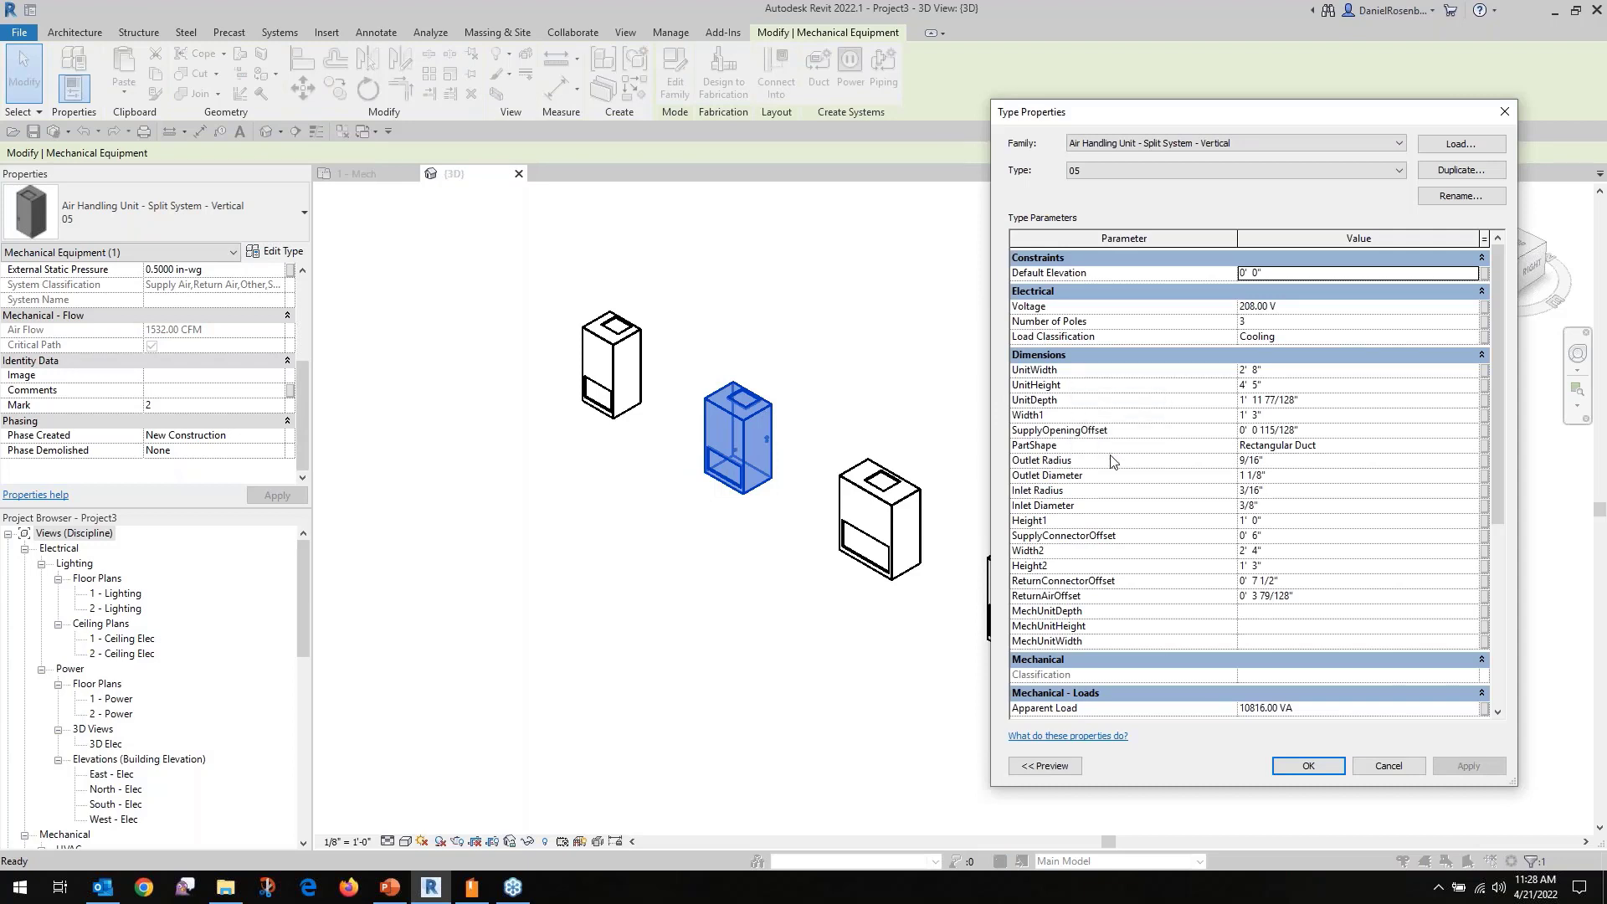
pyautogui.scroll(-7, 1110, 457)
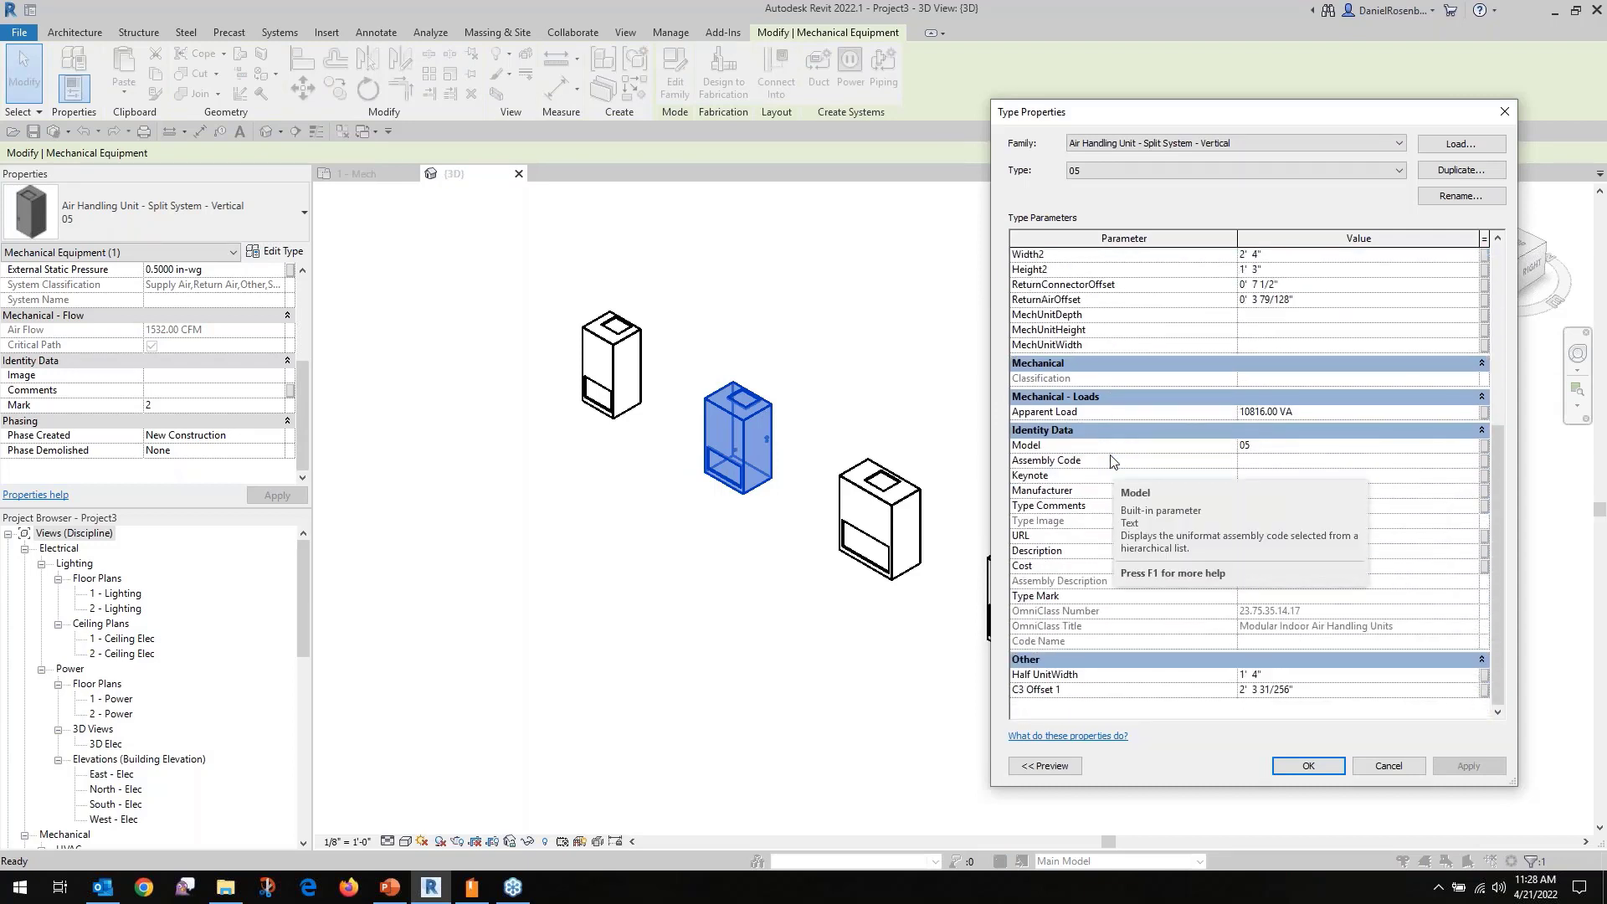
pyautogui.scroll(3, 1110, 460)
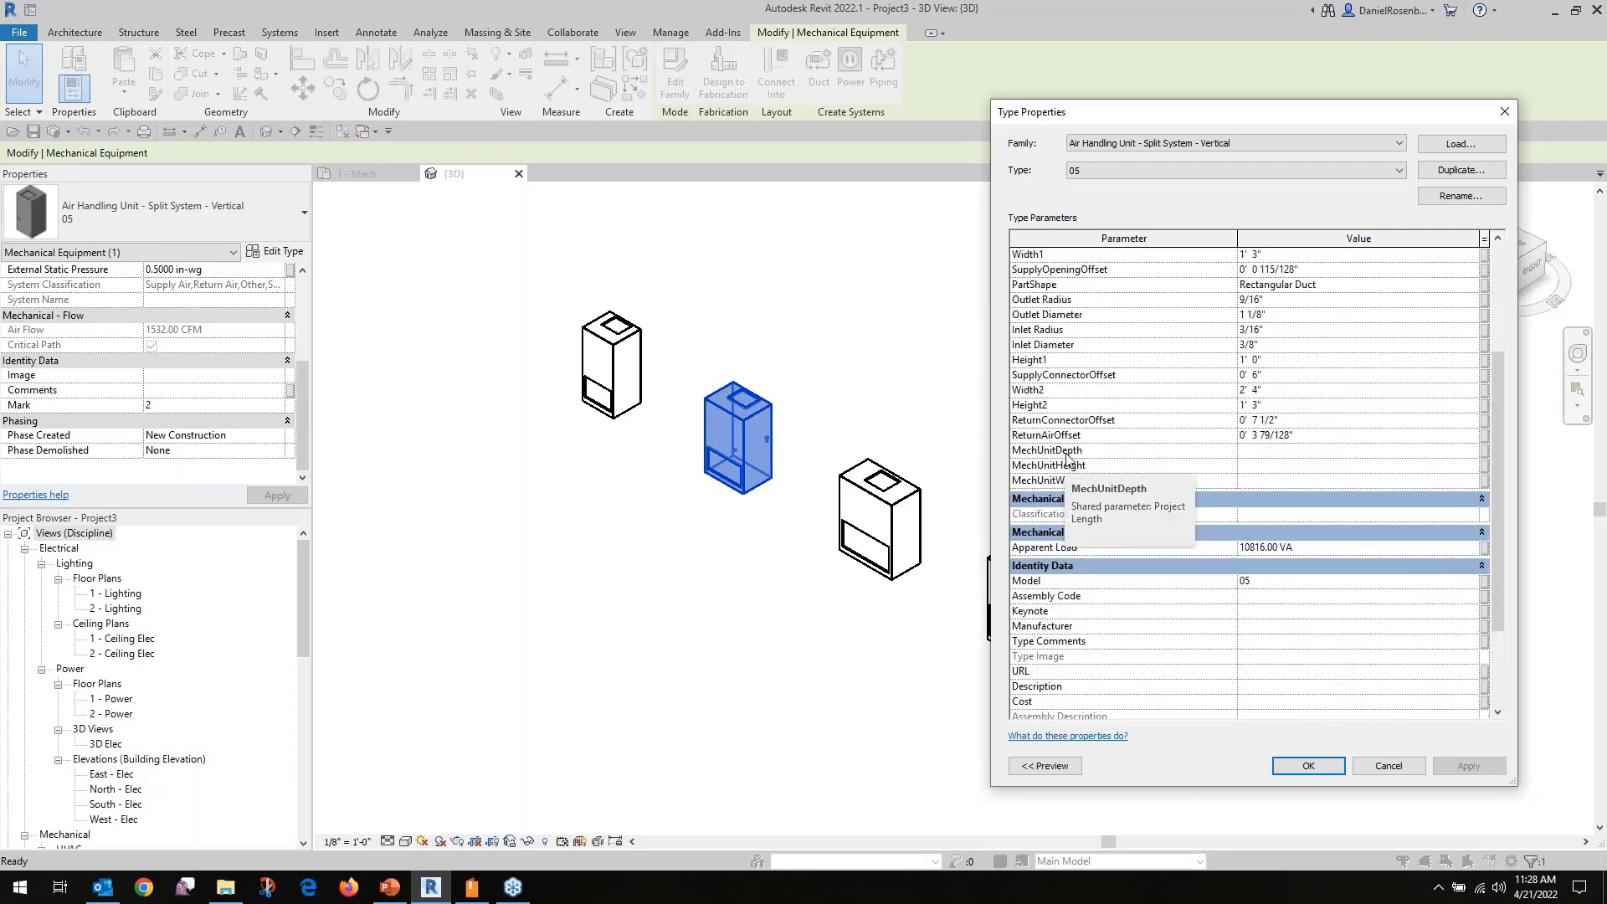
pyautogui.scroll(4, 1068, 460)
pyautogui.scroll(-2, 1069, 461)
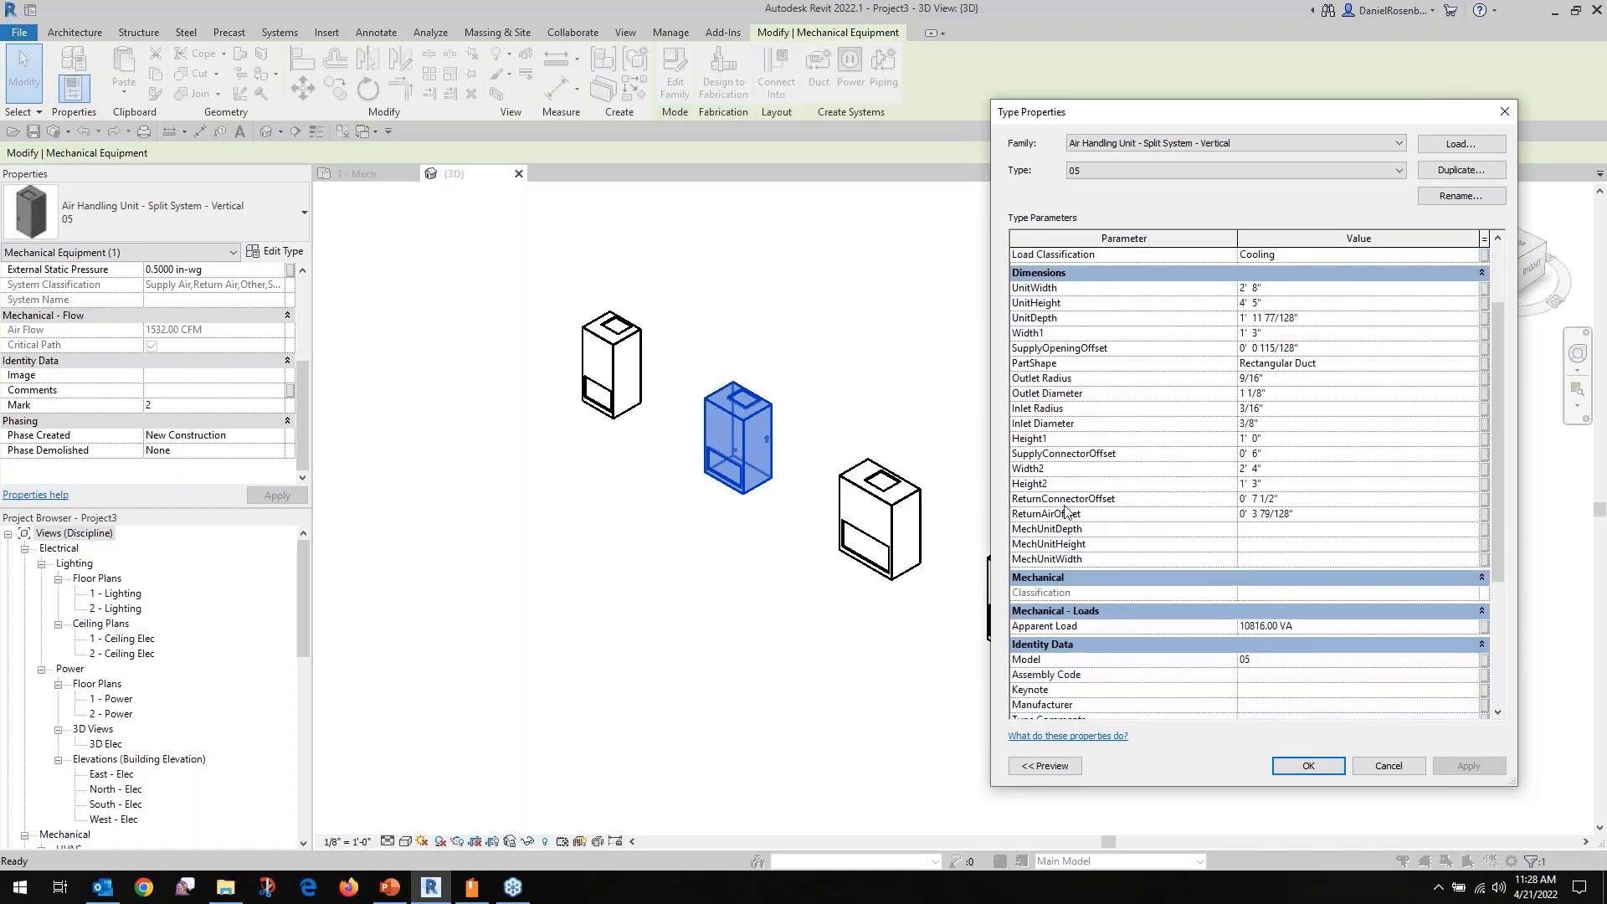
pyautogui.scroll(-3, 1119, 559)
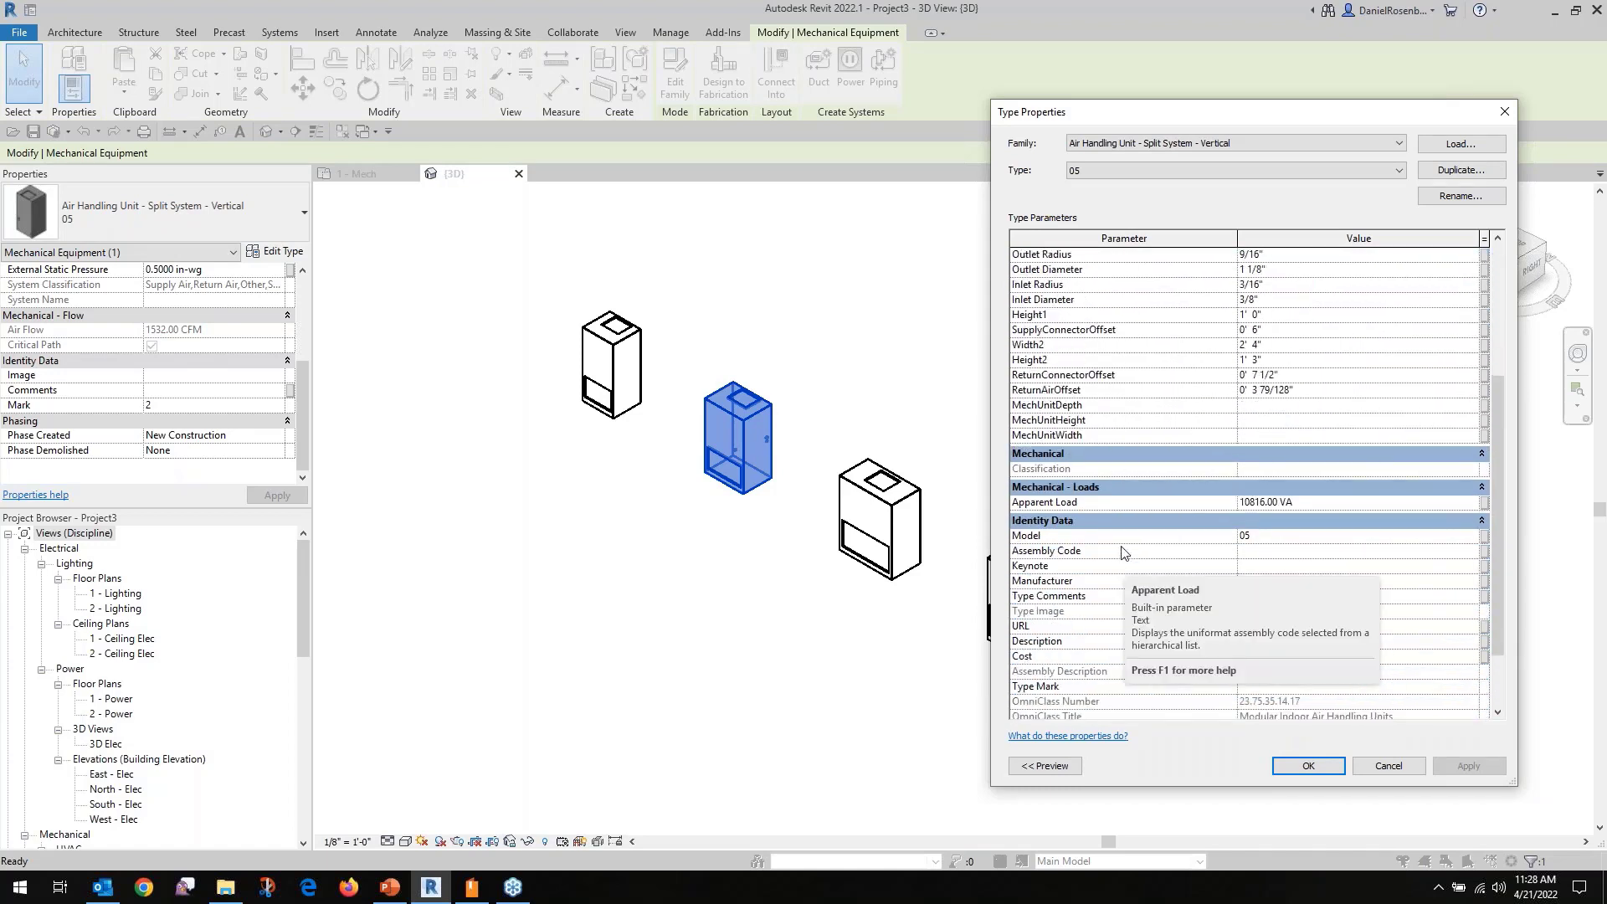
pyautogui.scroll(4, 1124, 554)
pyautogui.scroll(1, 1097, 373)
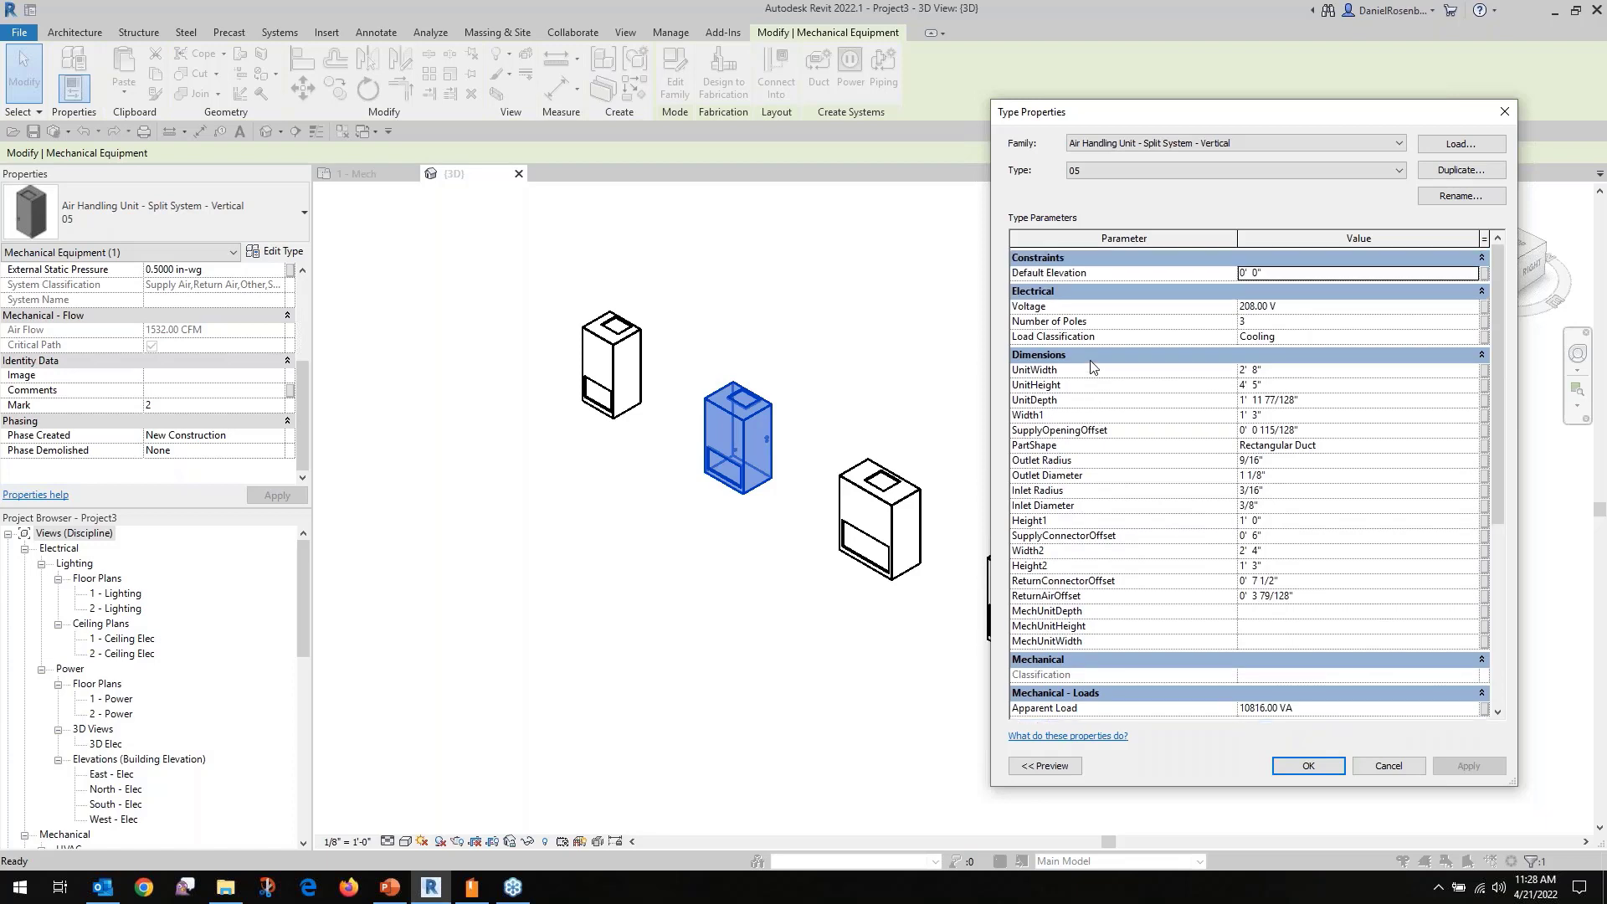
pyautogui.scroll(-3, 1099, 377)
pyautogui.scroll(-1, 1102, 448)
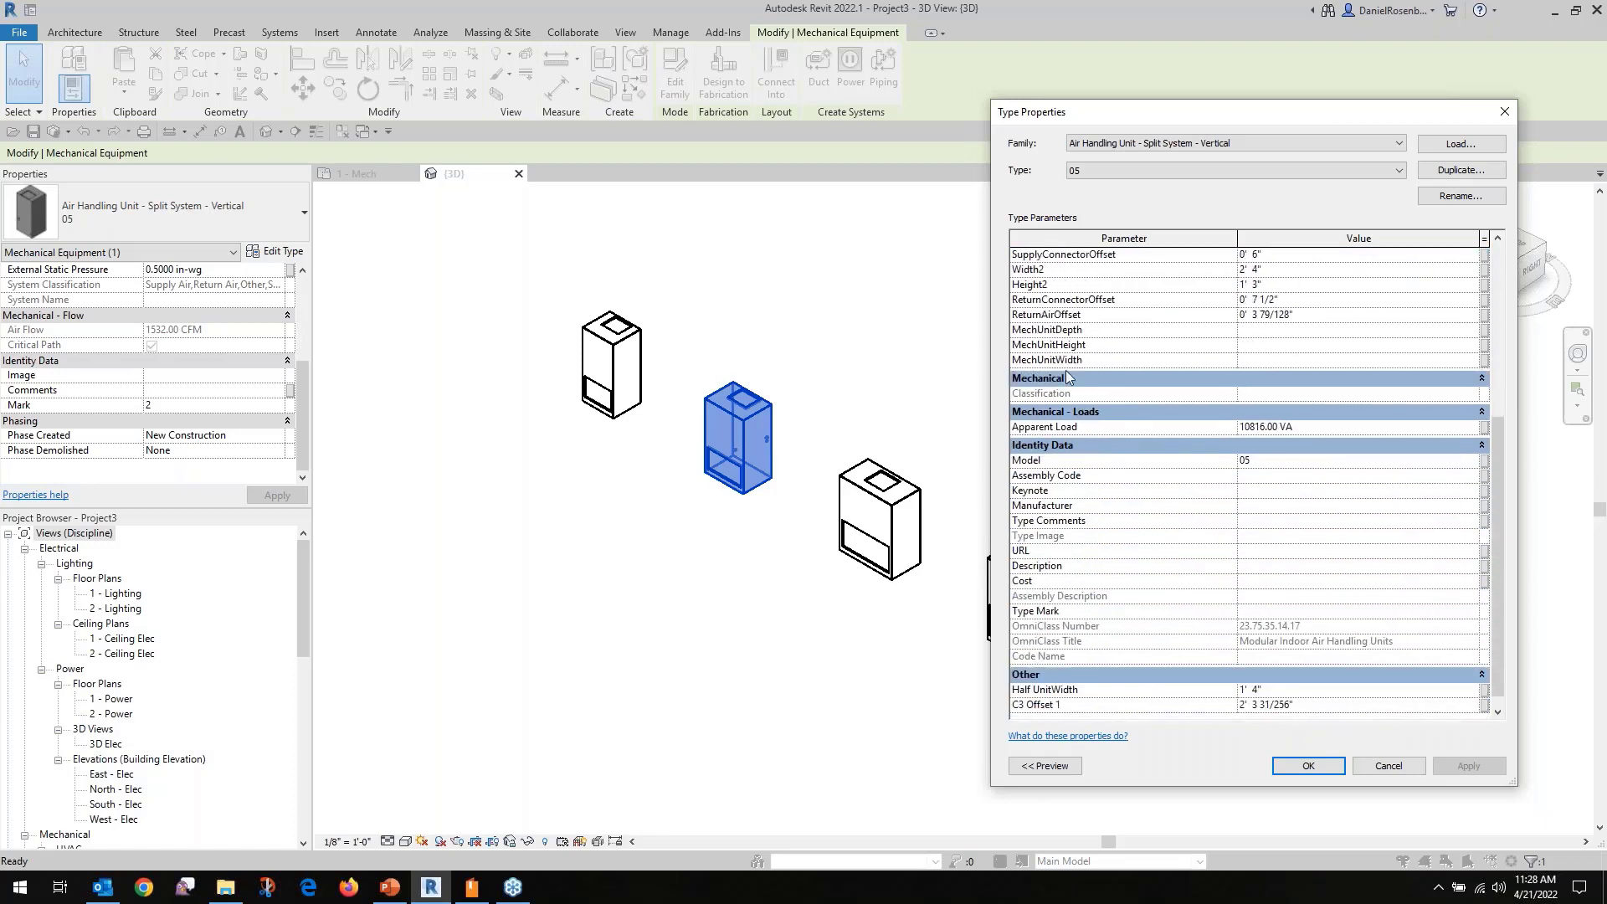
# Recheck UnitWidth, UnitHeight and UnitDepth against the empty MechUnit parameters in the type properties, leaving them unchanged and deselecting the unit.
pyautogui.scroll(-1, 1067, 370)
pyautogui.scroll(2, 1162, 548)
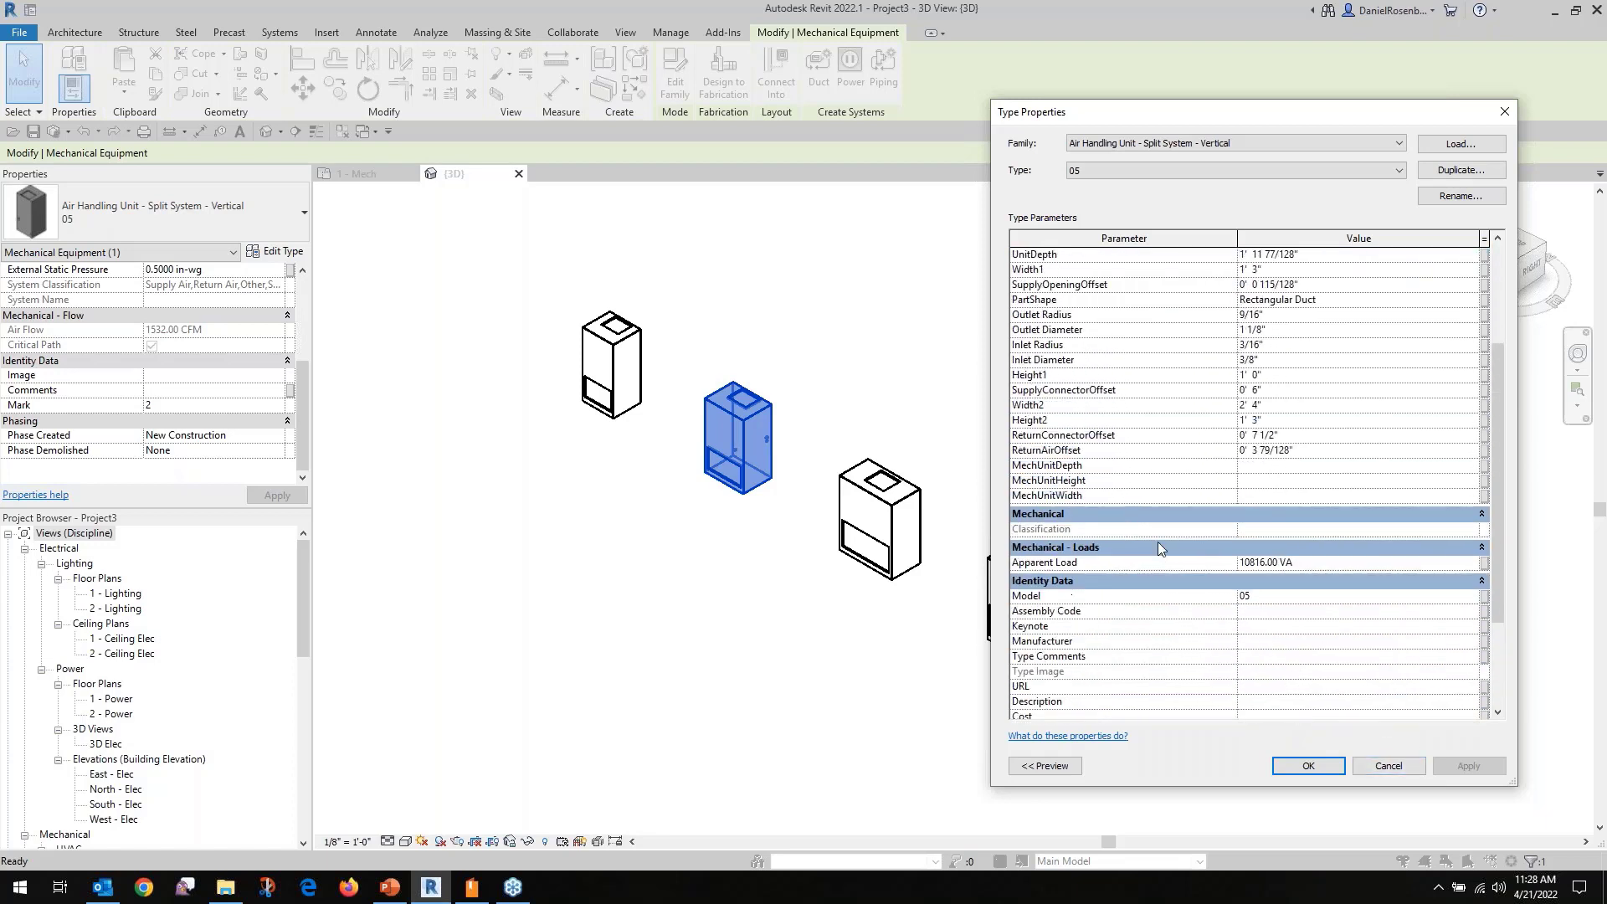
pyautogui.scroll(3, 1265, 524)
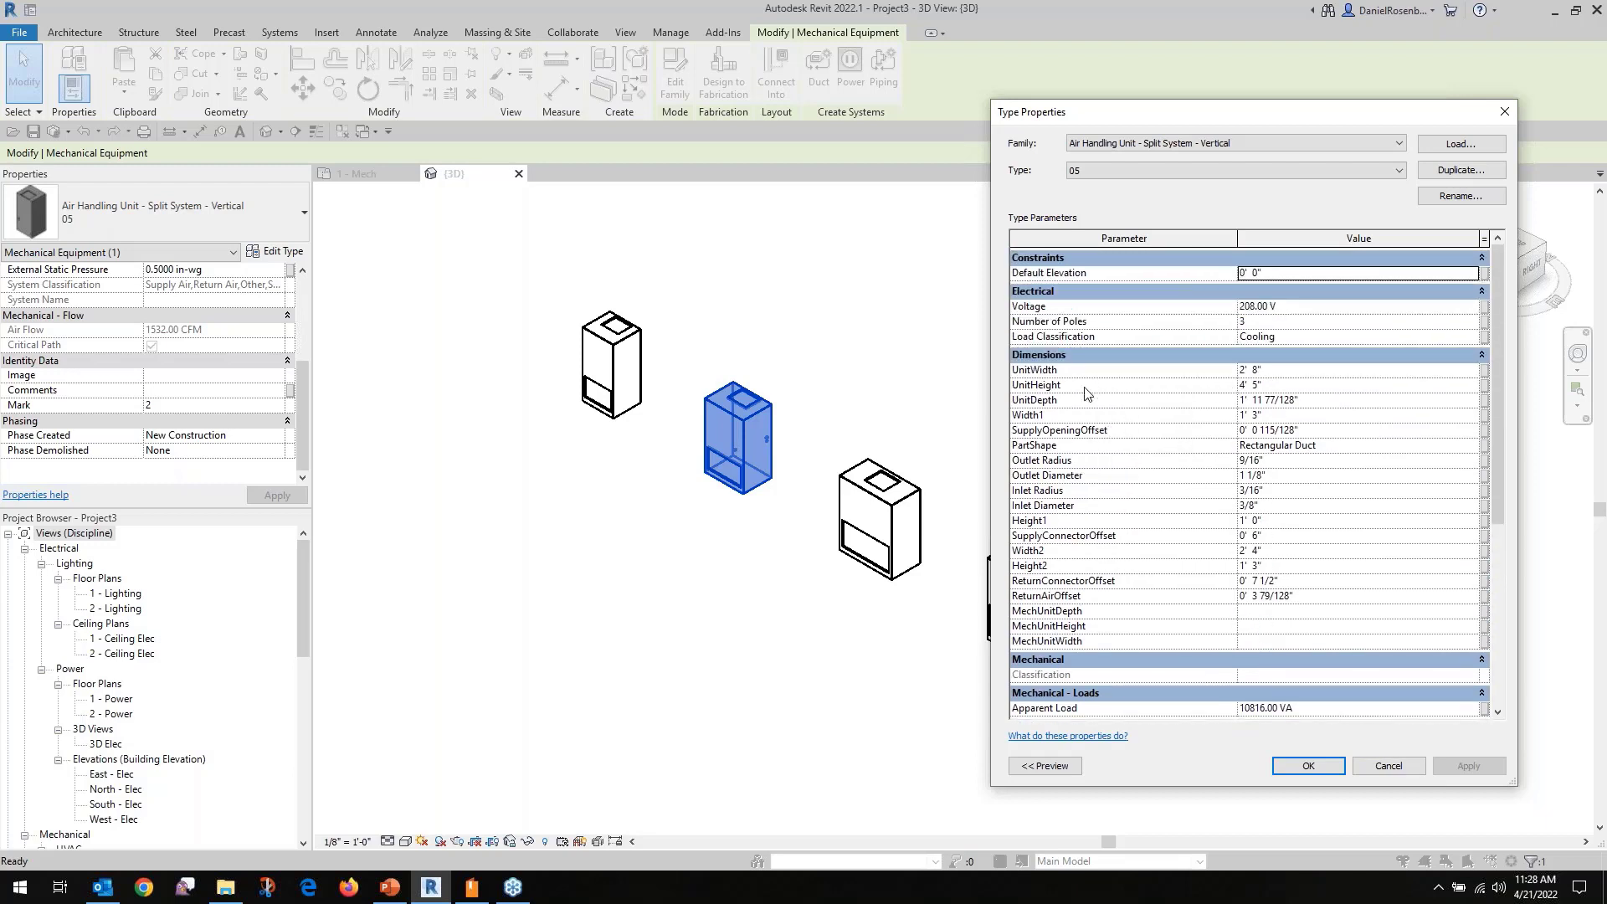
pyautogui.scroll(-2, 1103, 500)
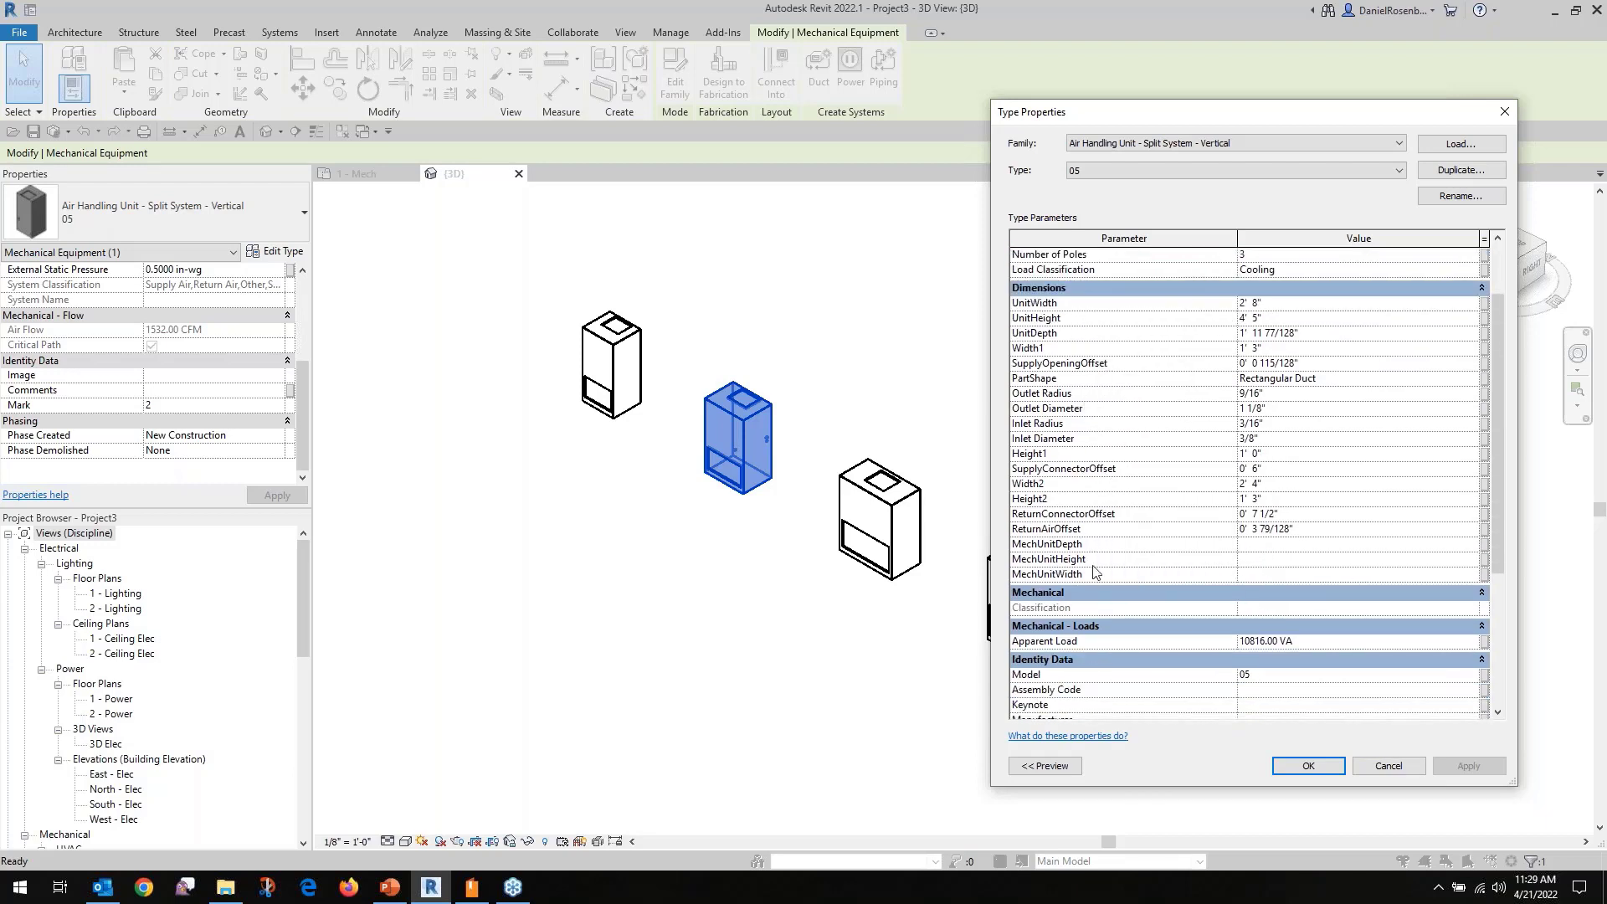
pyautogui.scroll(2, 1114, 385)
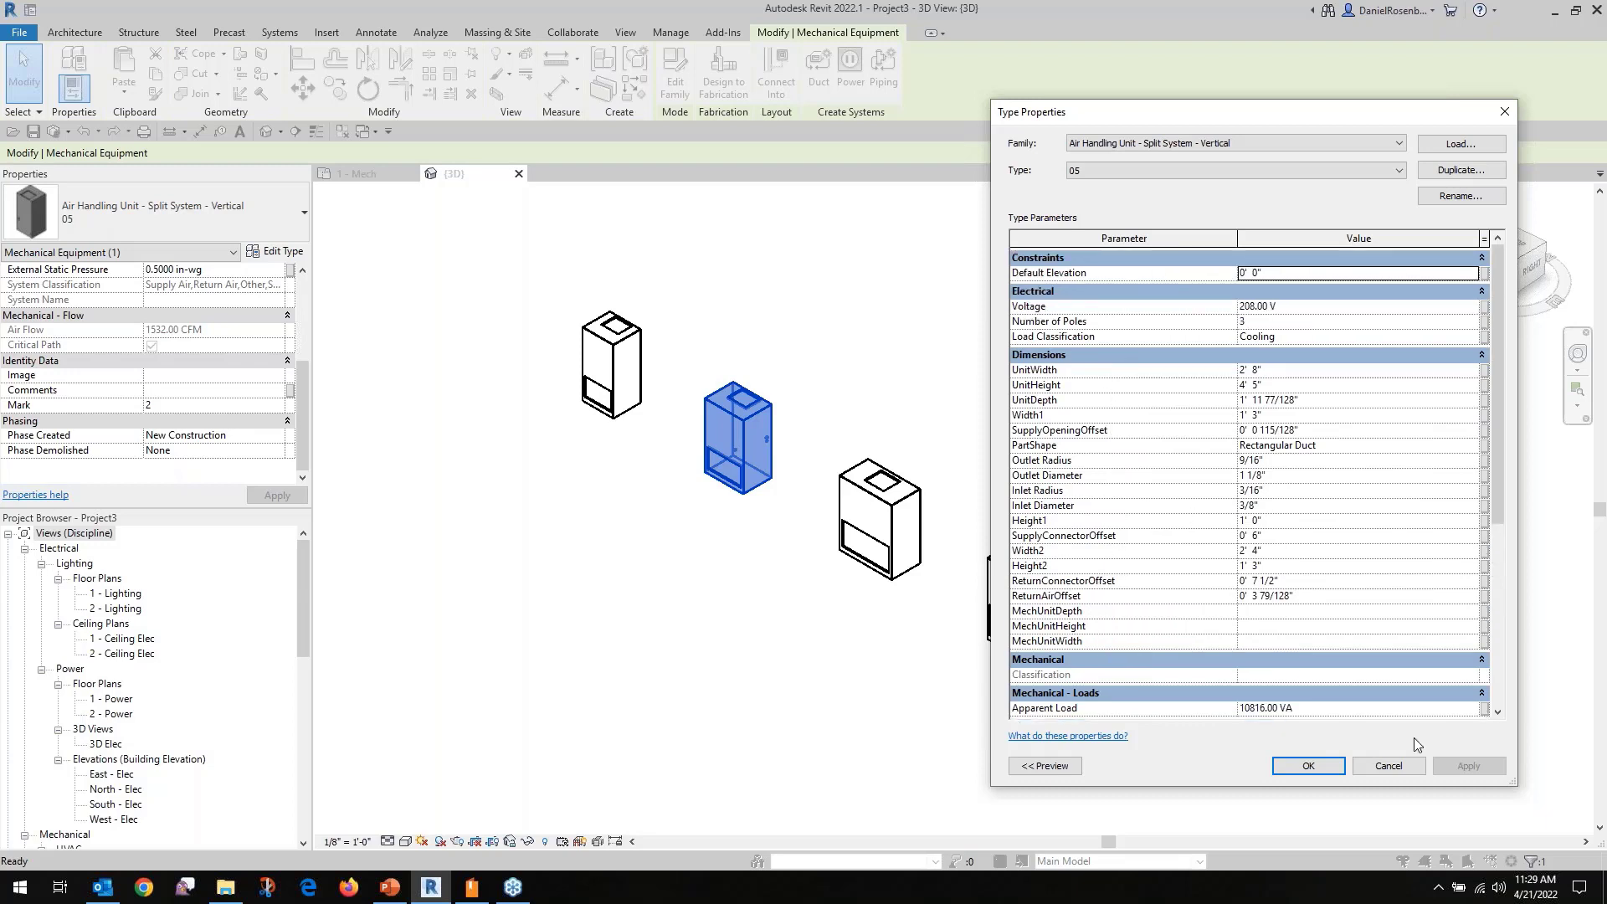
pyautogui.click(1409, 776)
pyautogui.click(1079, 371)
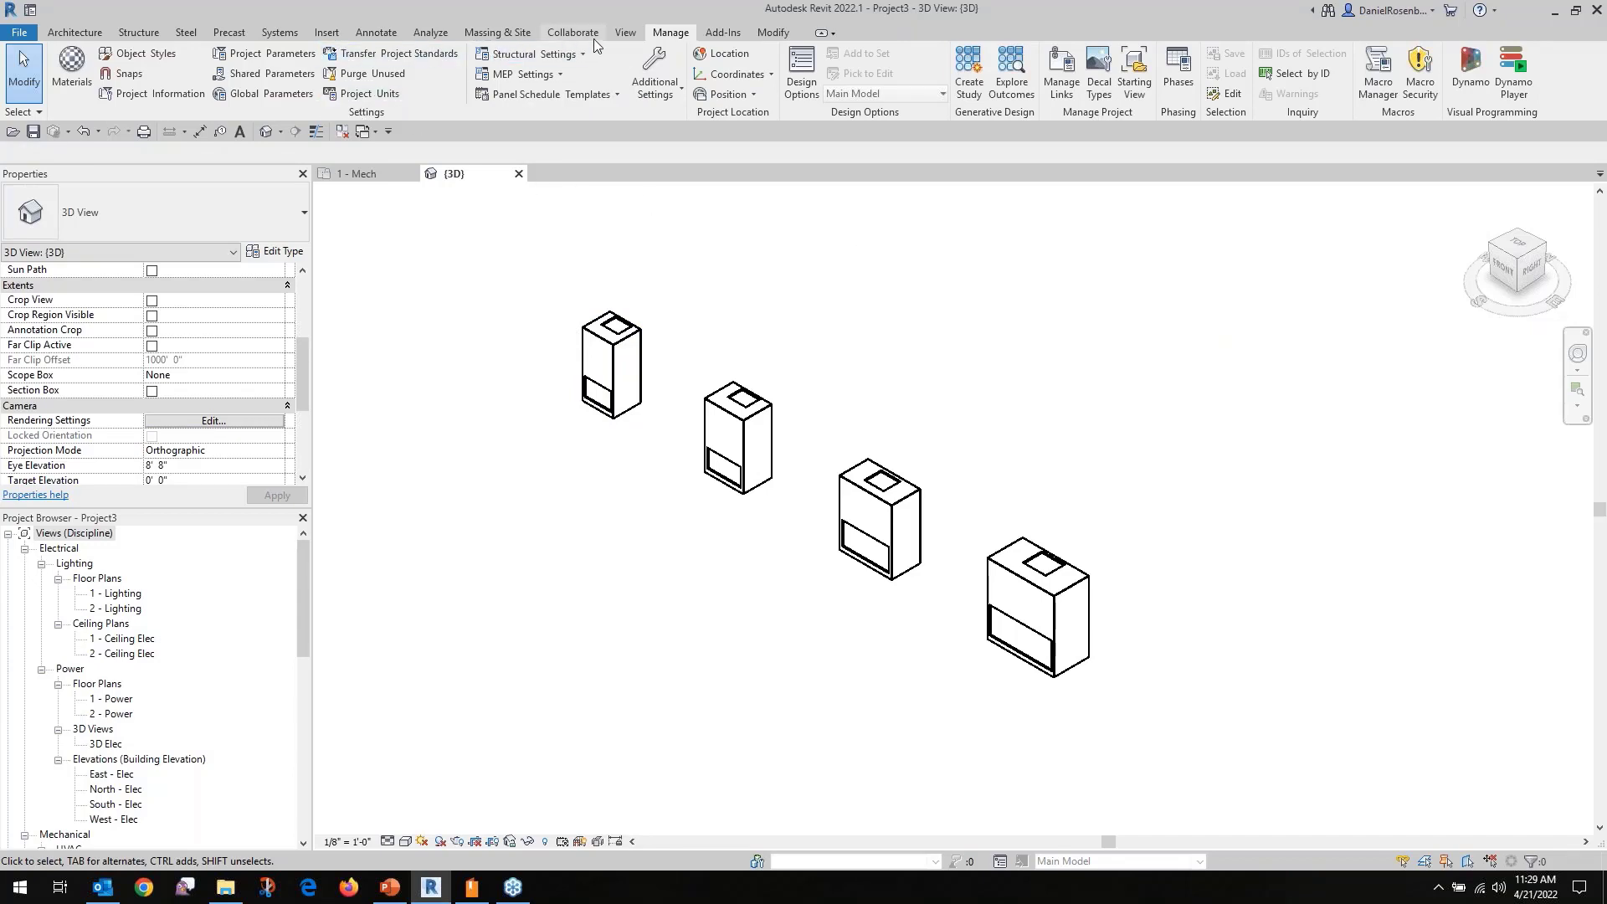
# Create a new building component schedule for the Mechanical Equipment category in the New Construction phase.
pyautogui.click(625, 32)
pyautogui.click(931, 94)
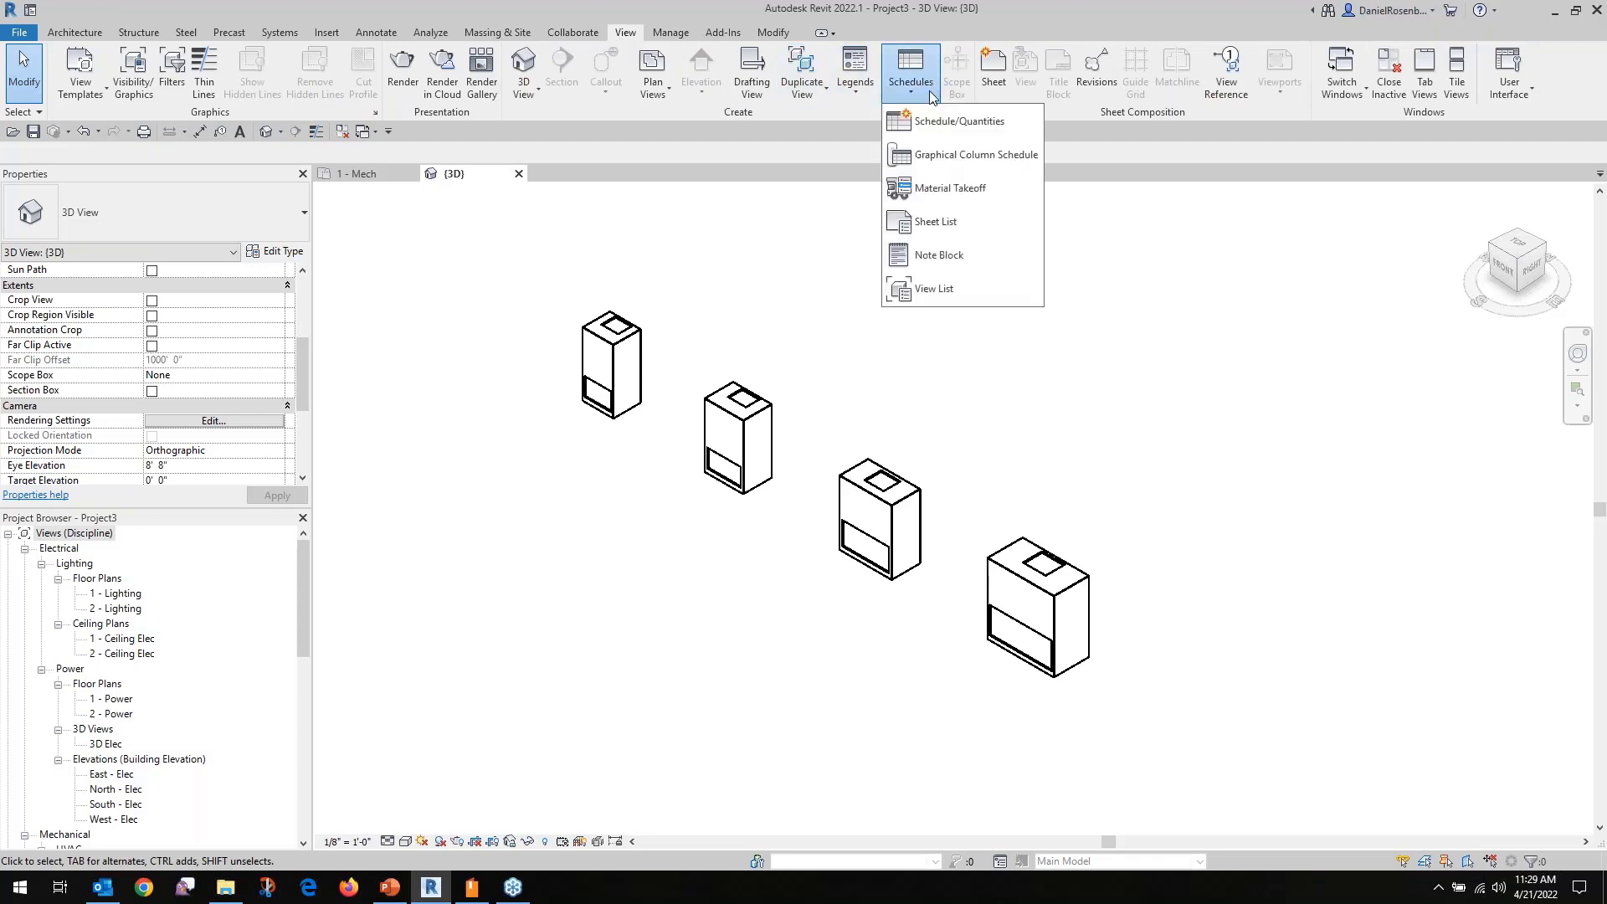
pyautogui.click(938, 121)
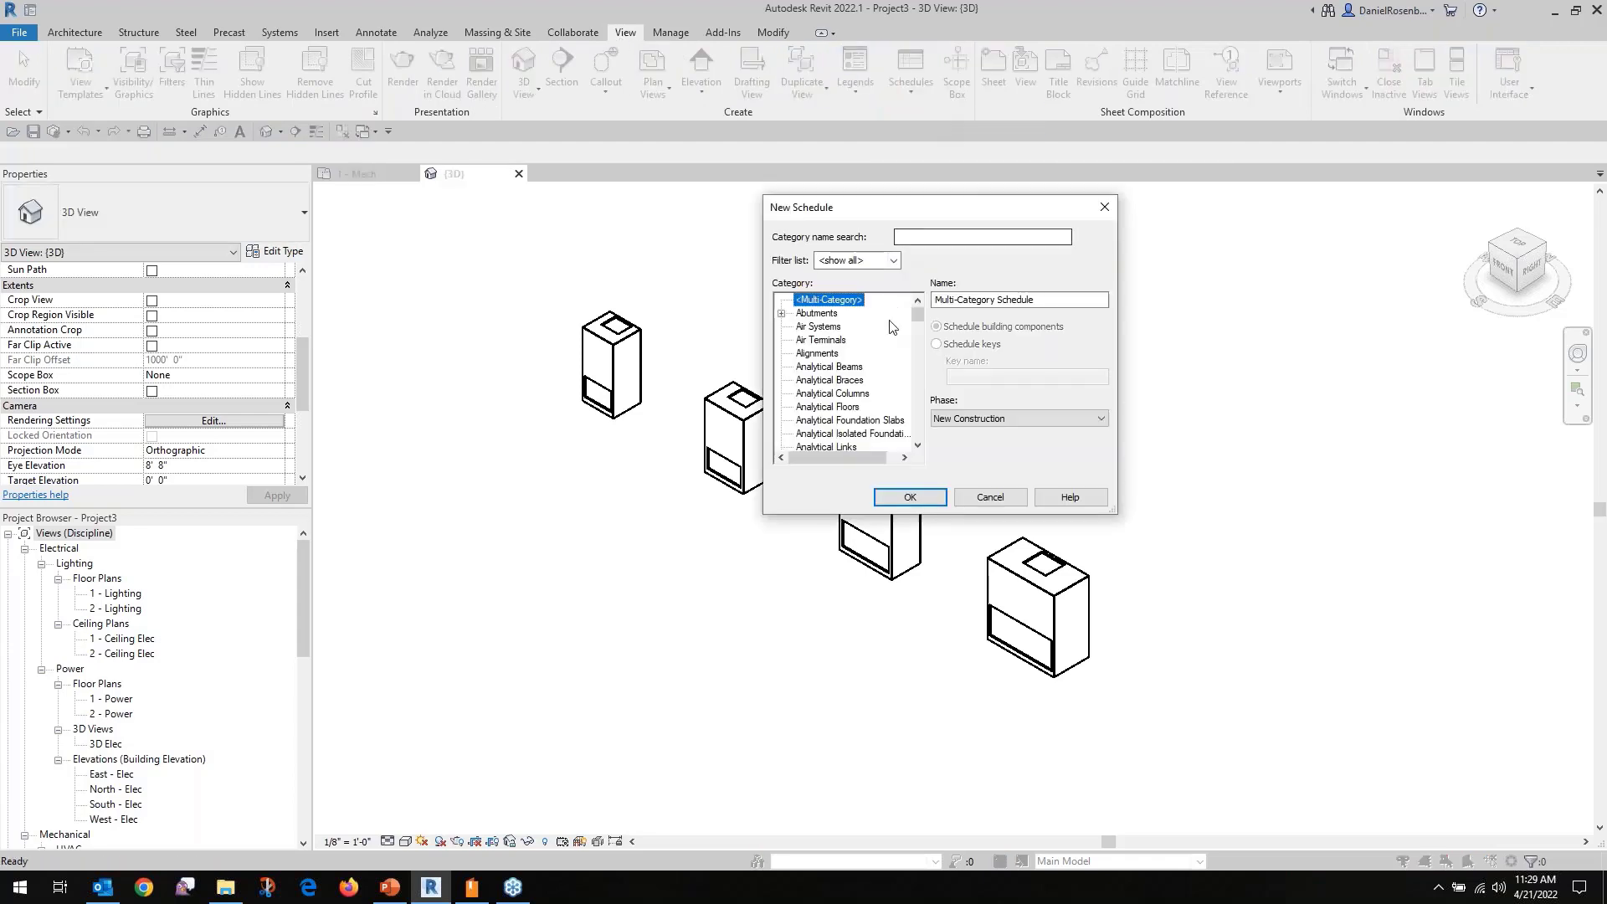
pyautogui.moveTo(916, 320); pyautogui.dragTo(918, 386)
pyautogui.click(852, 353)
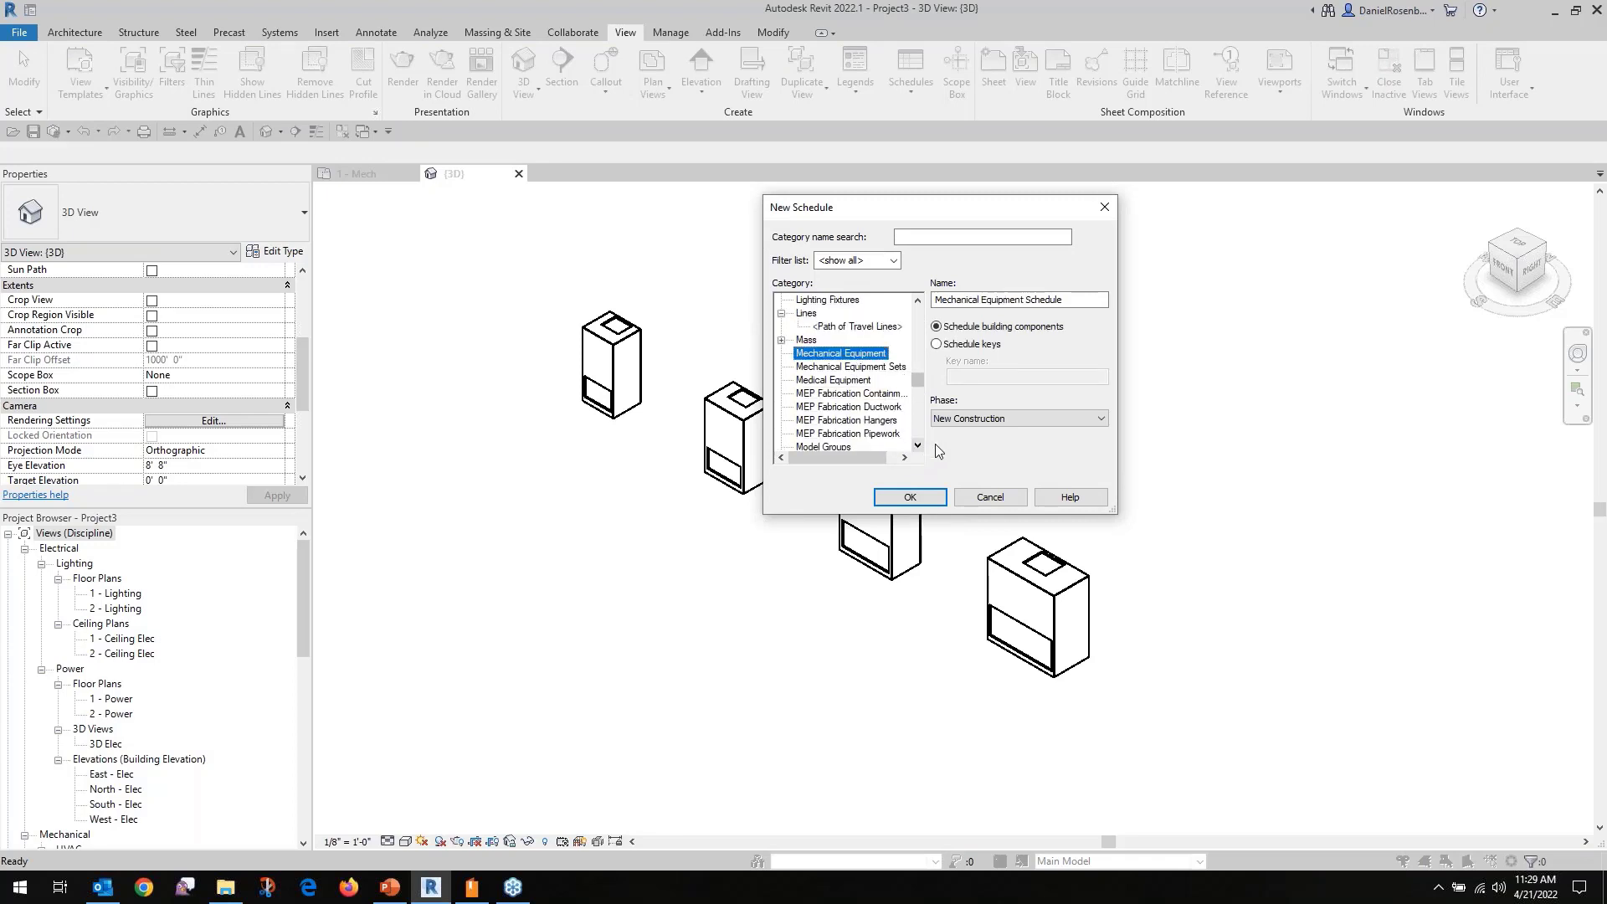
pyautogui.click(910, 496)
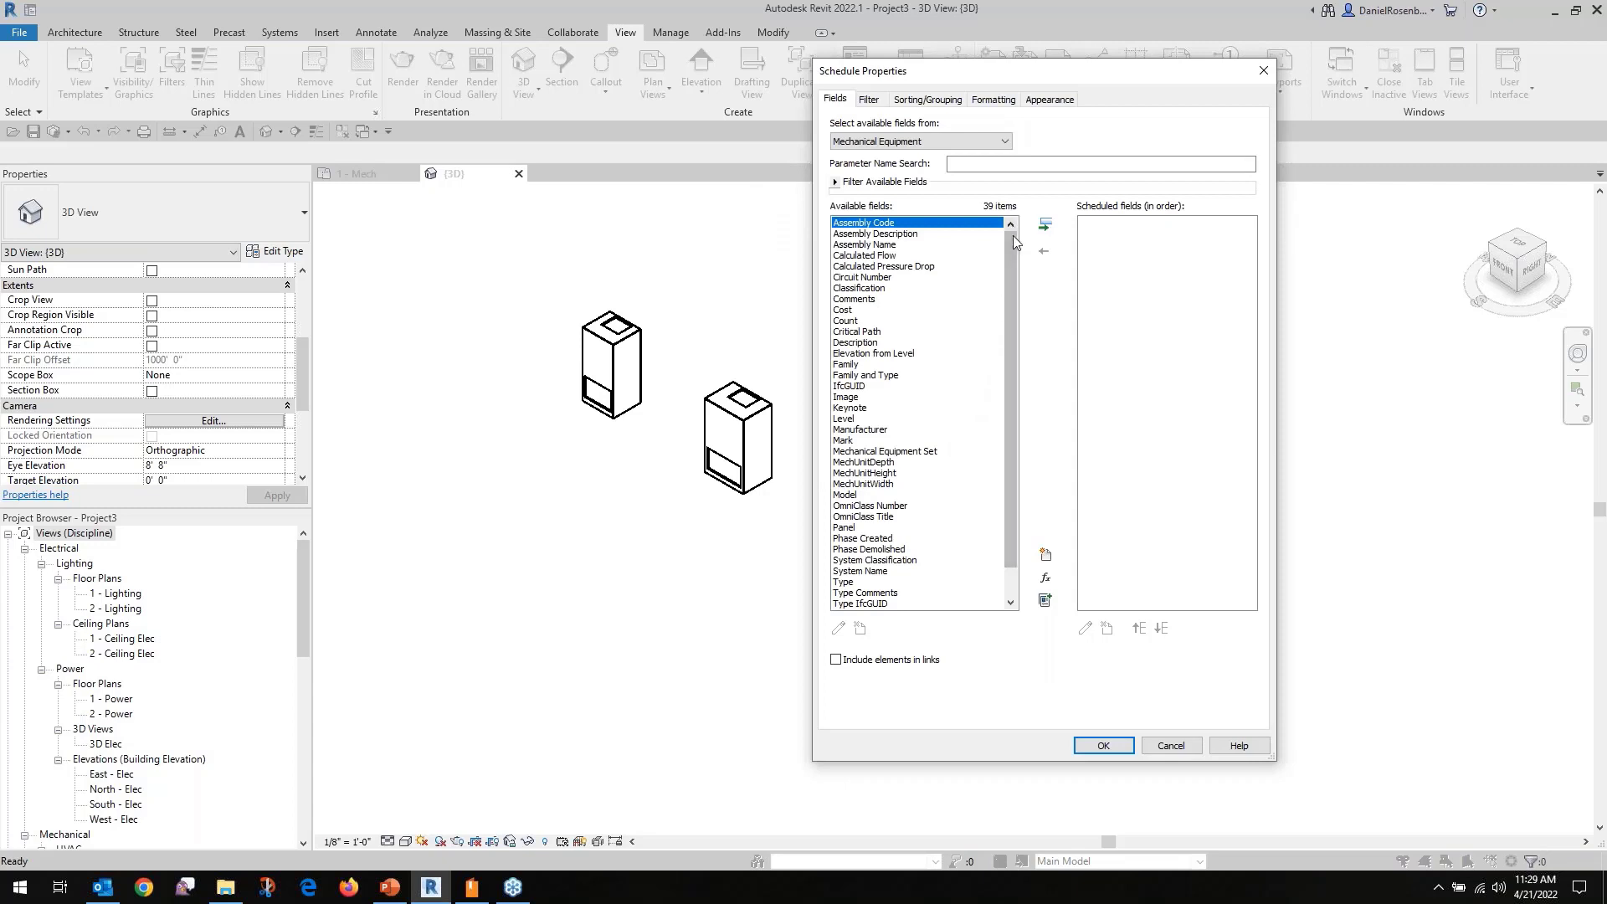
# Add the Family and Type fields to the mechanical equipment schedule.
pyautogui.scroll(-1, 1012, 264)
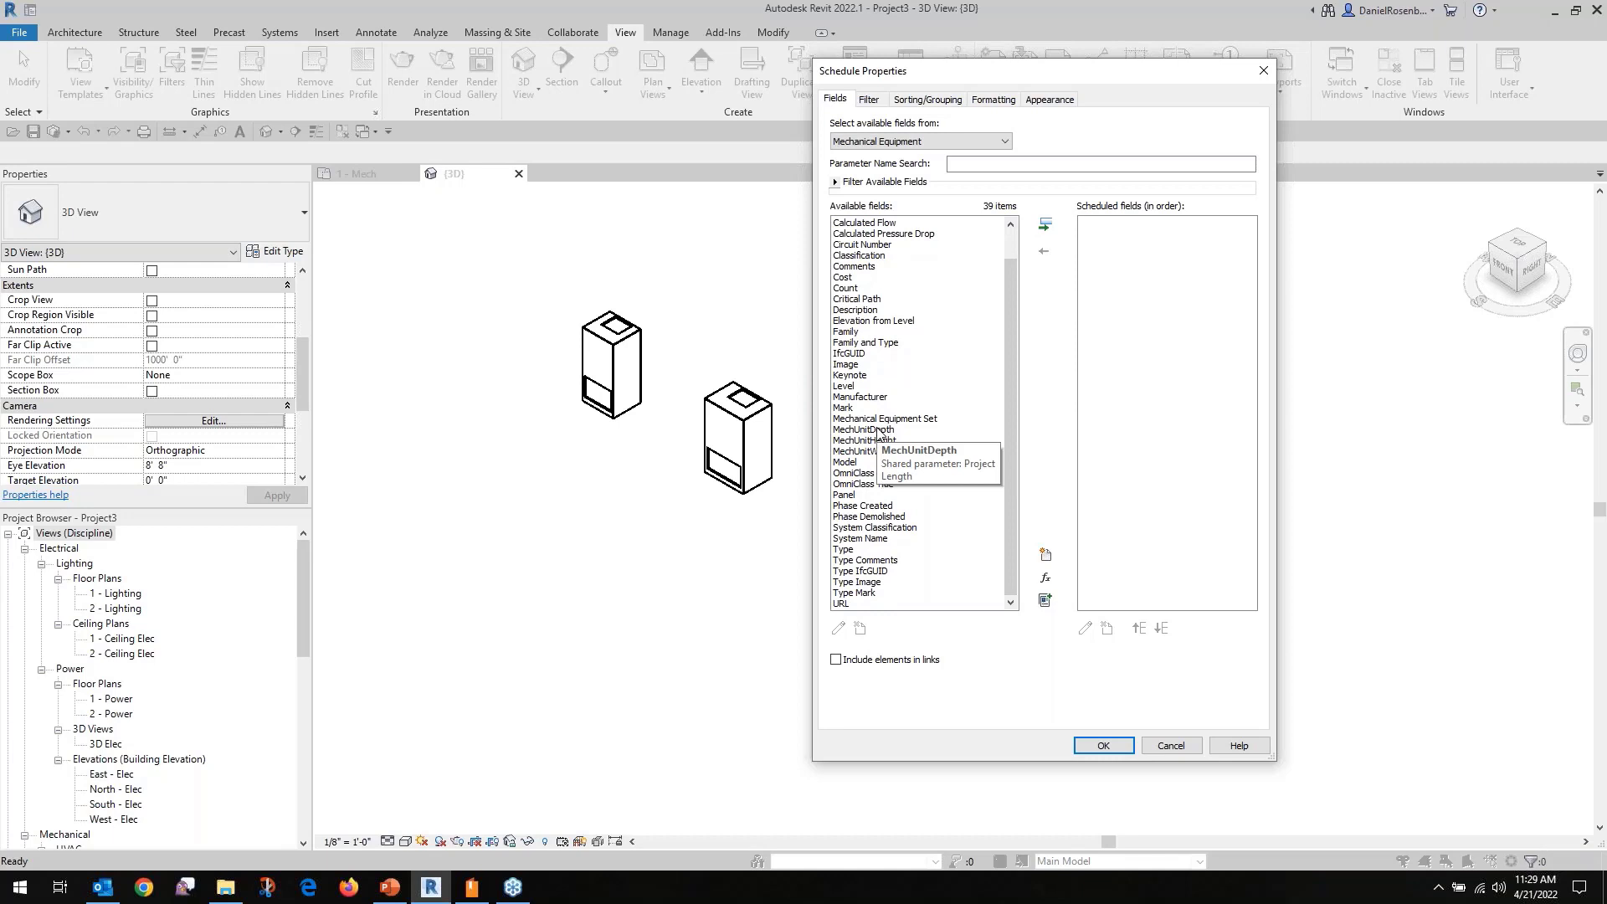
pyautogui.click(858, 333)
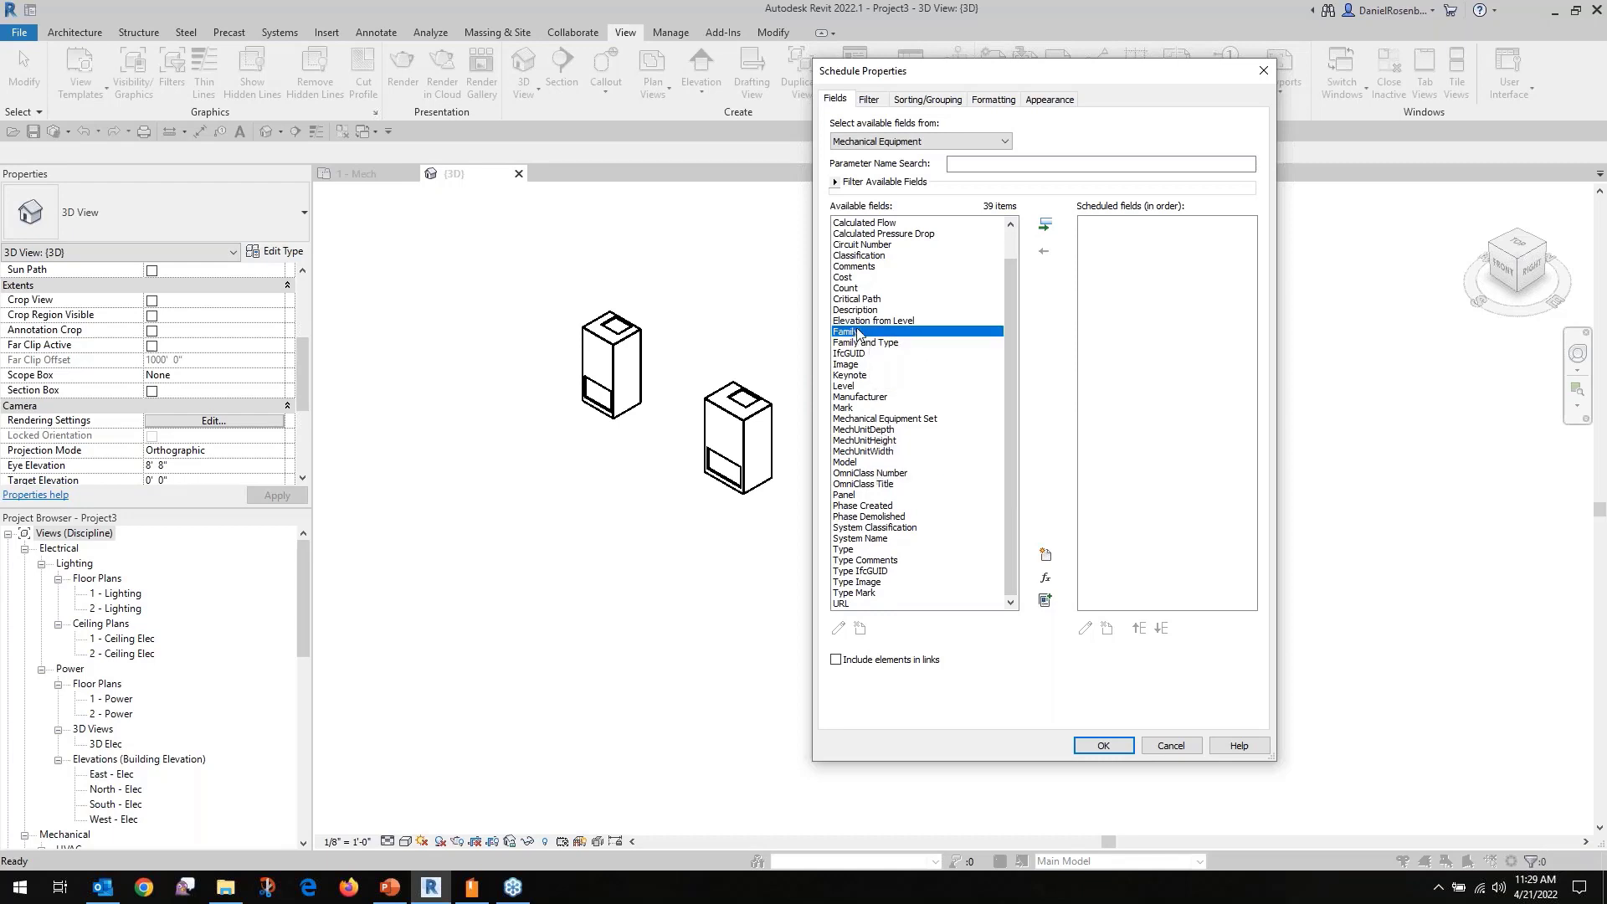
pyautogui.click(1046, 225)
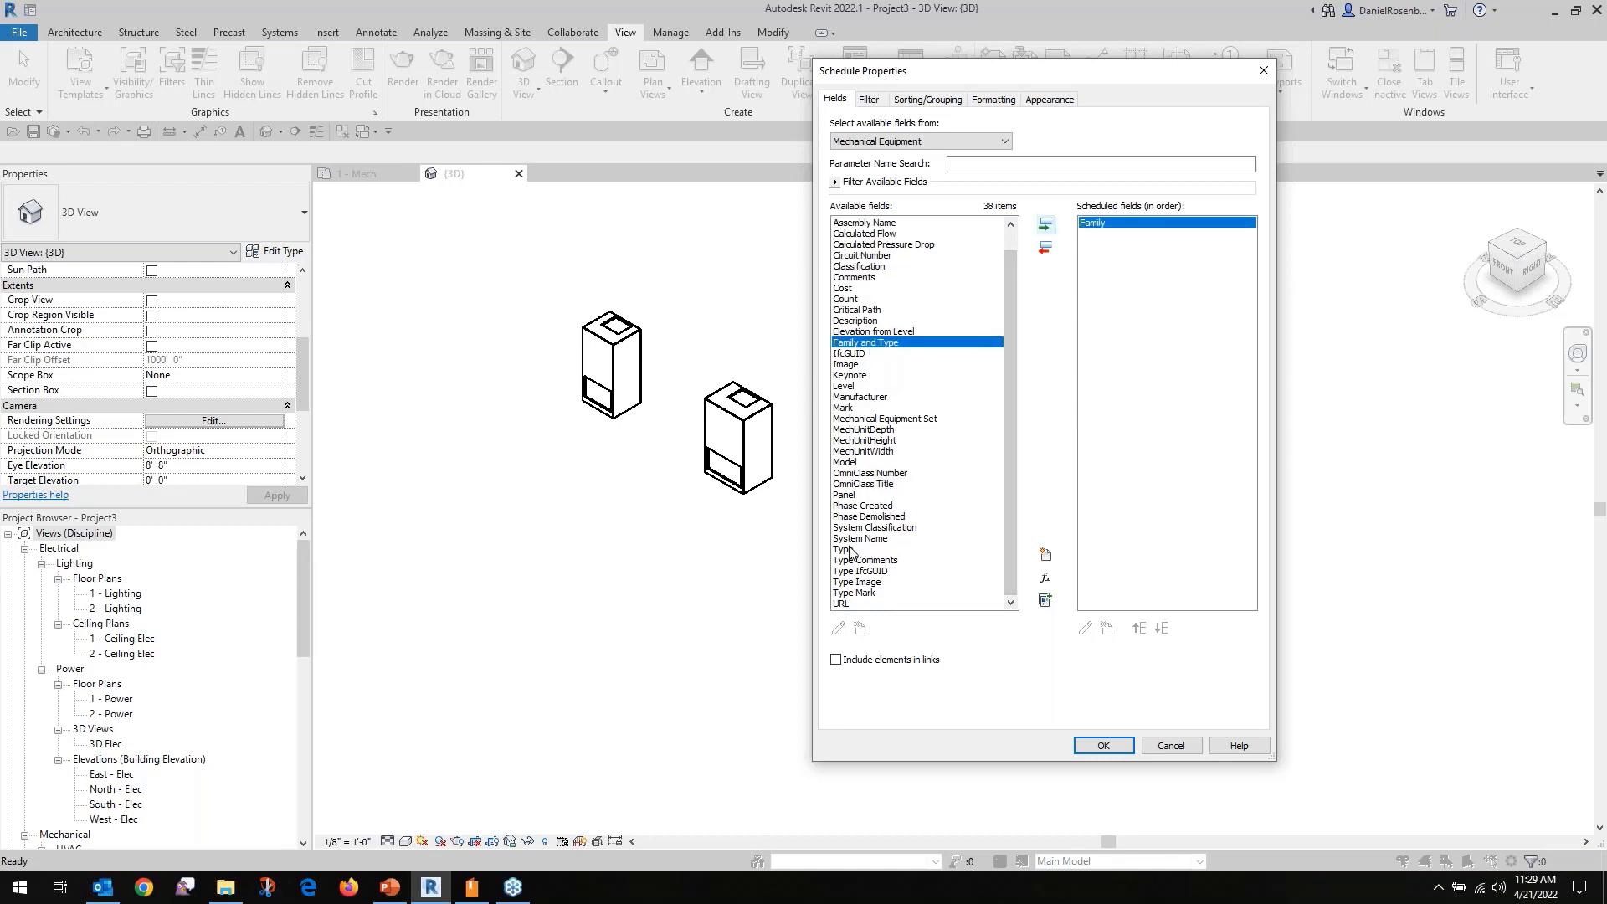
pyautogui.click(851, 551)
pyautogui.click(1046, 224)
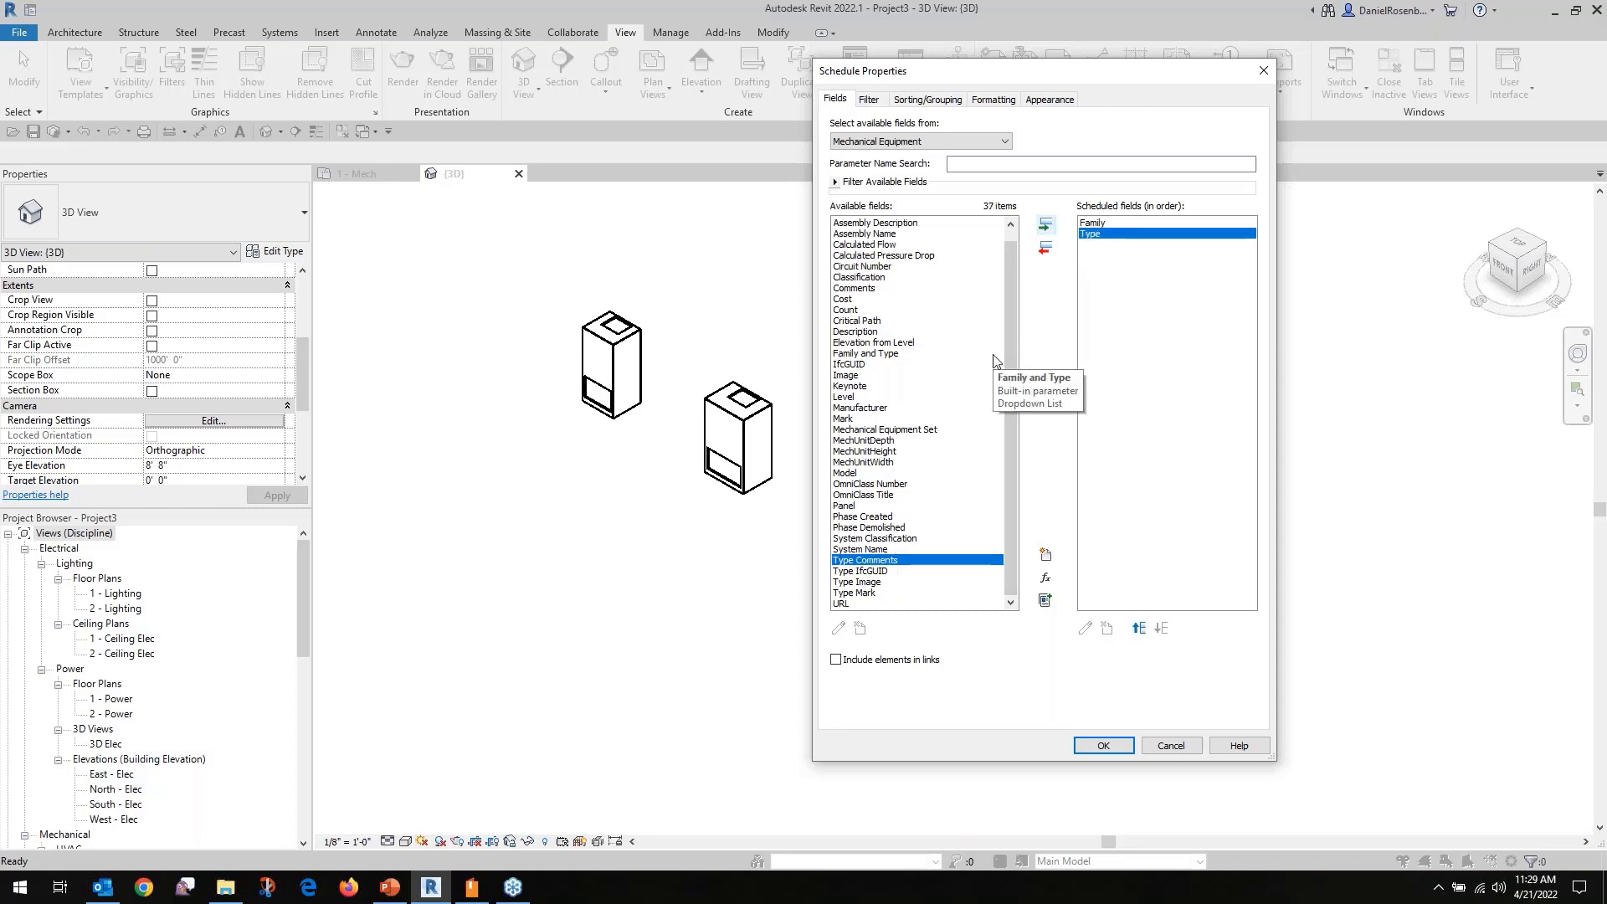
# Add the MechUnitDepth, MechUnitHeight and MechUnitWidth fields after Type and generate the schedule.
pyautogui.click(862, 430)
pyautogui.click(864, 451)
pyautogui.click(863, 440)
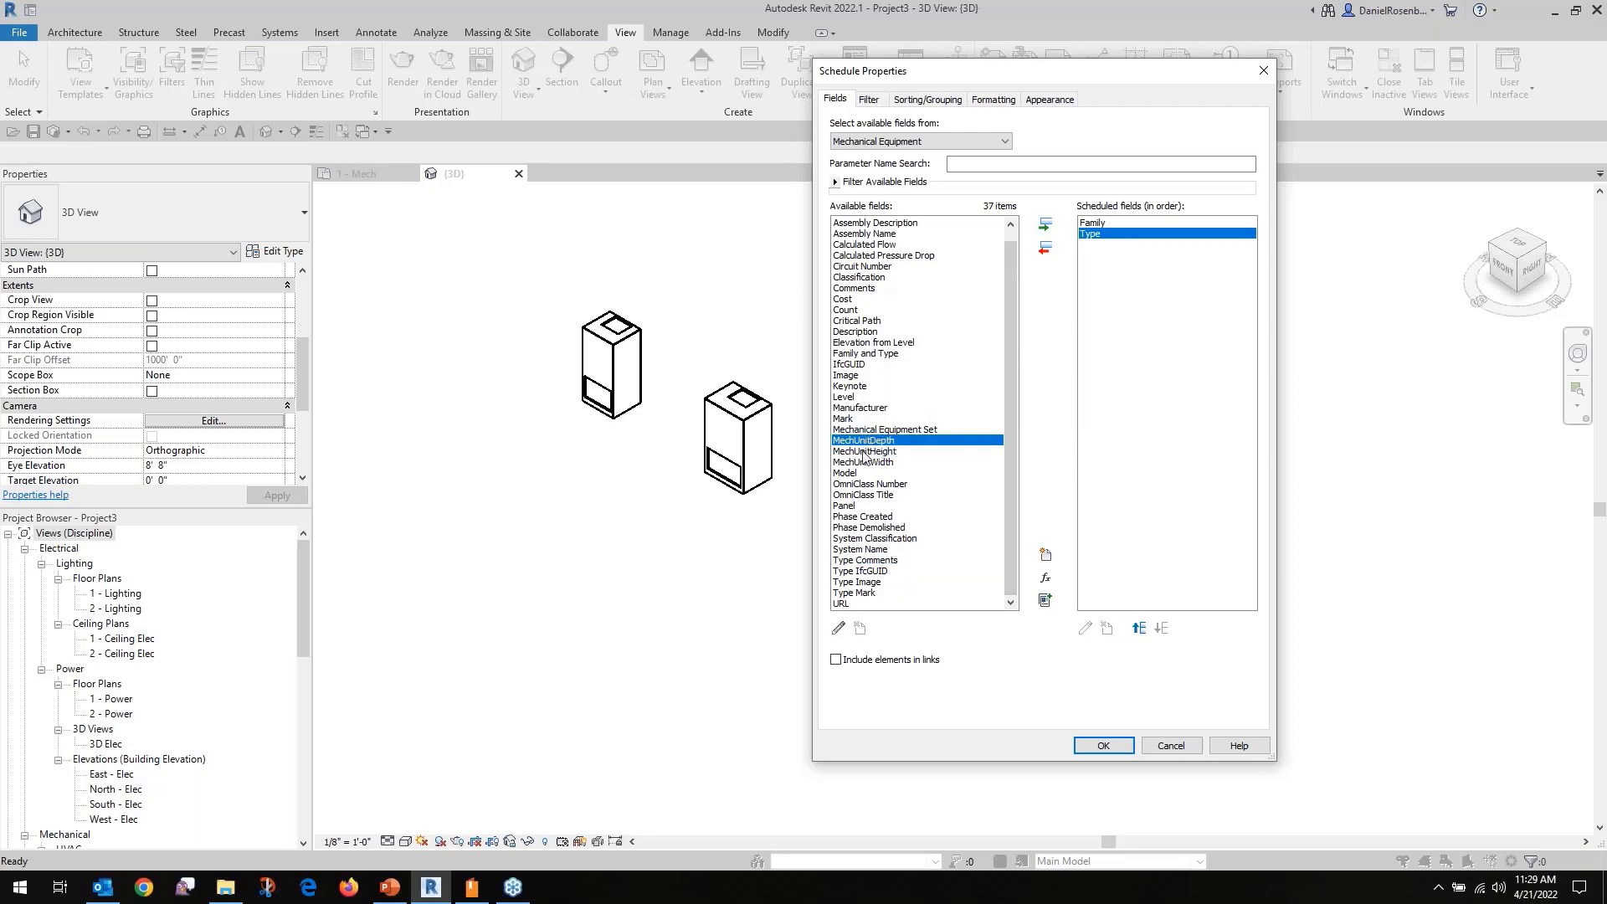
pyautogui.click(1046, 226)
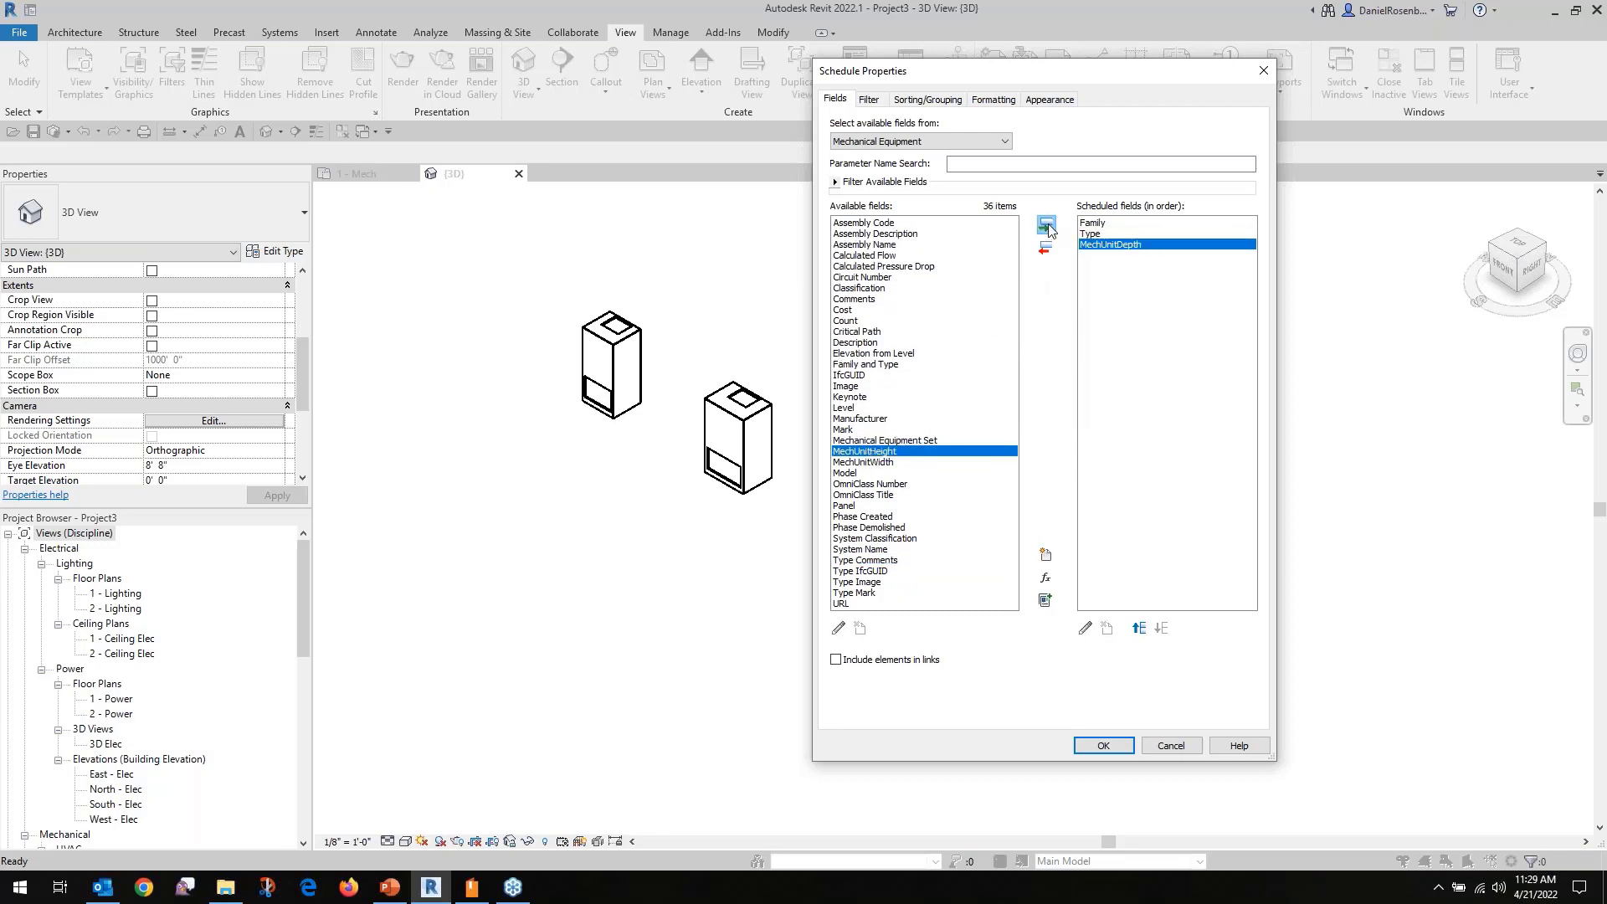
pyautogui.click(1047, 226)
pyautogui.click(1047, 227)
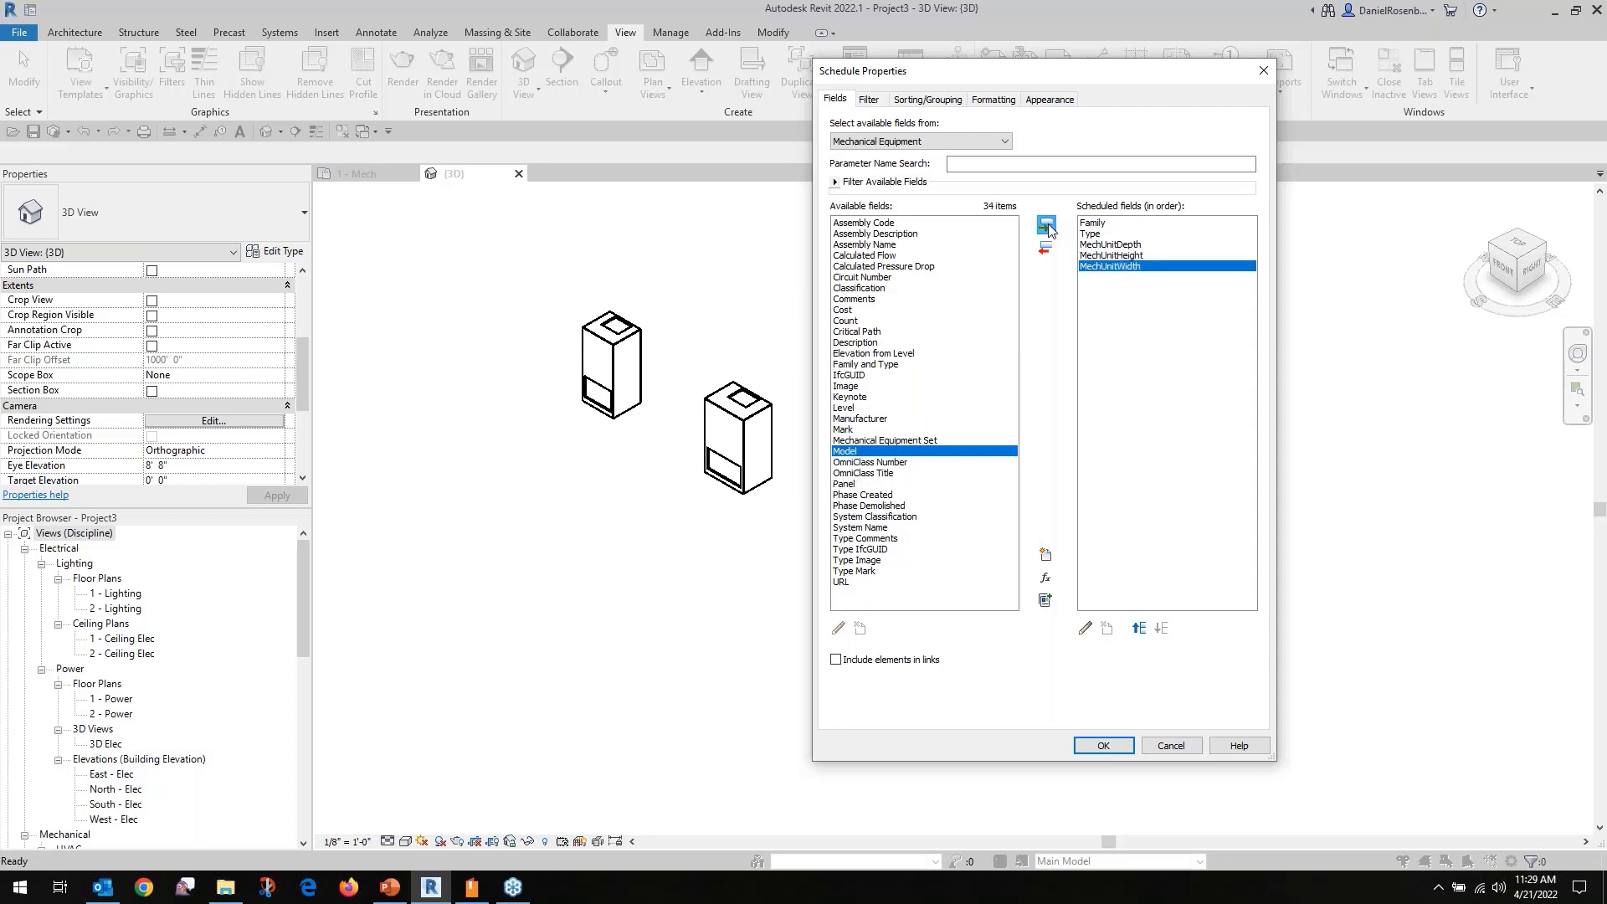
pyautogui.click(1105, 746)
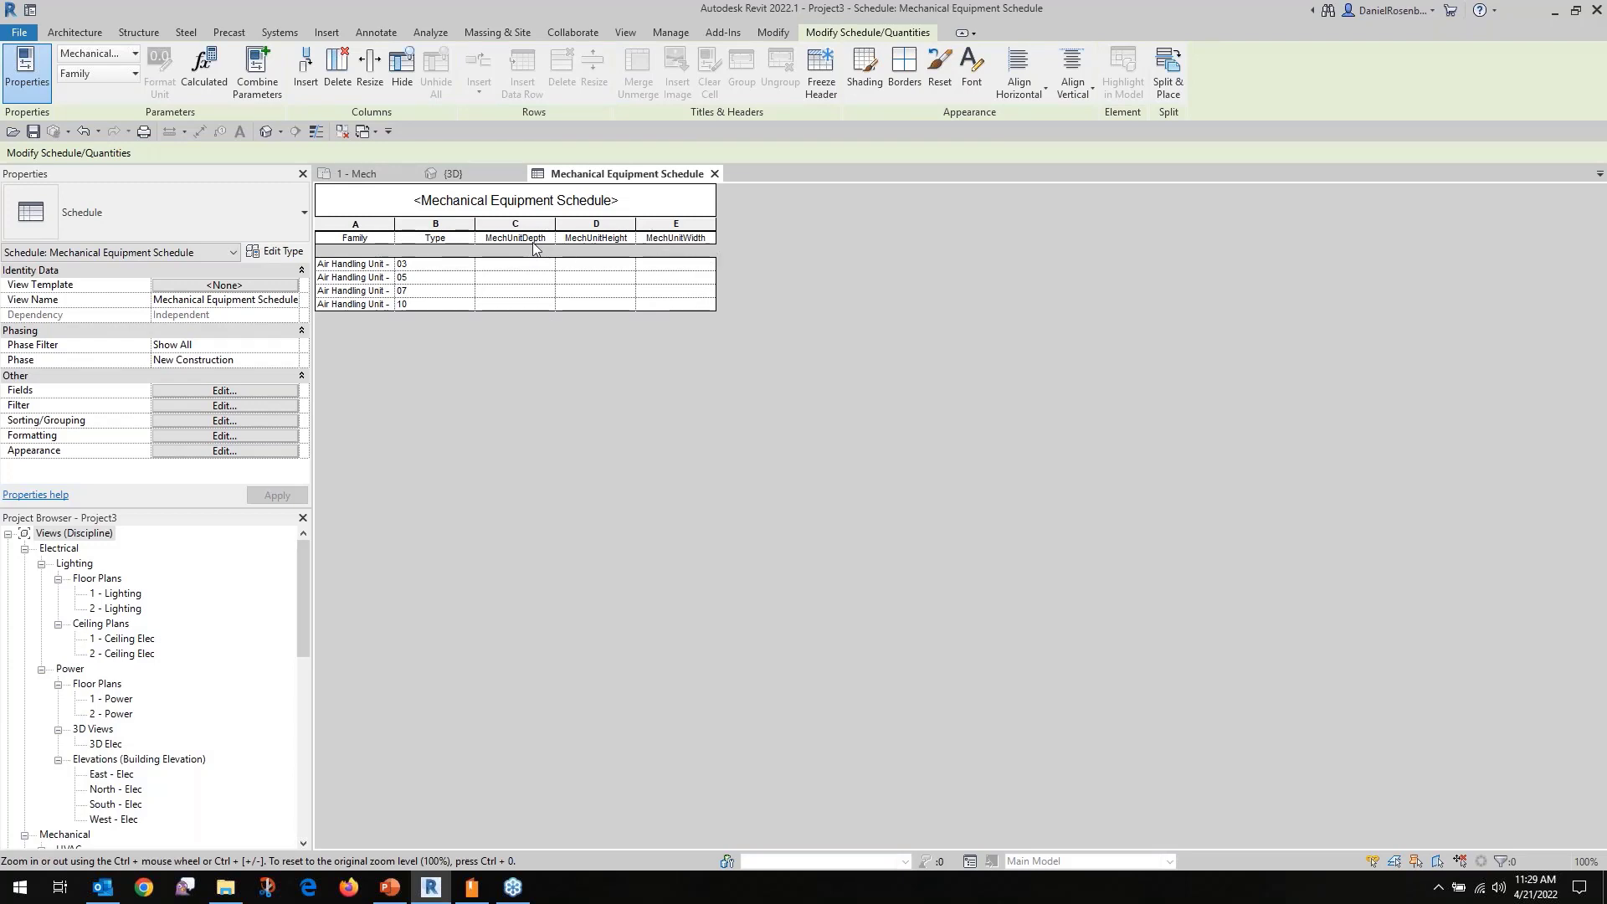
# Return to the 3D view, open the second air handling unit's family for editing and bring up its family types.
pyautogui.click(453, 173)
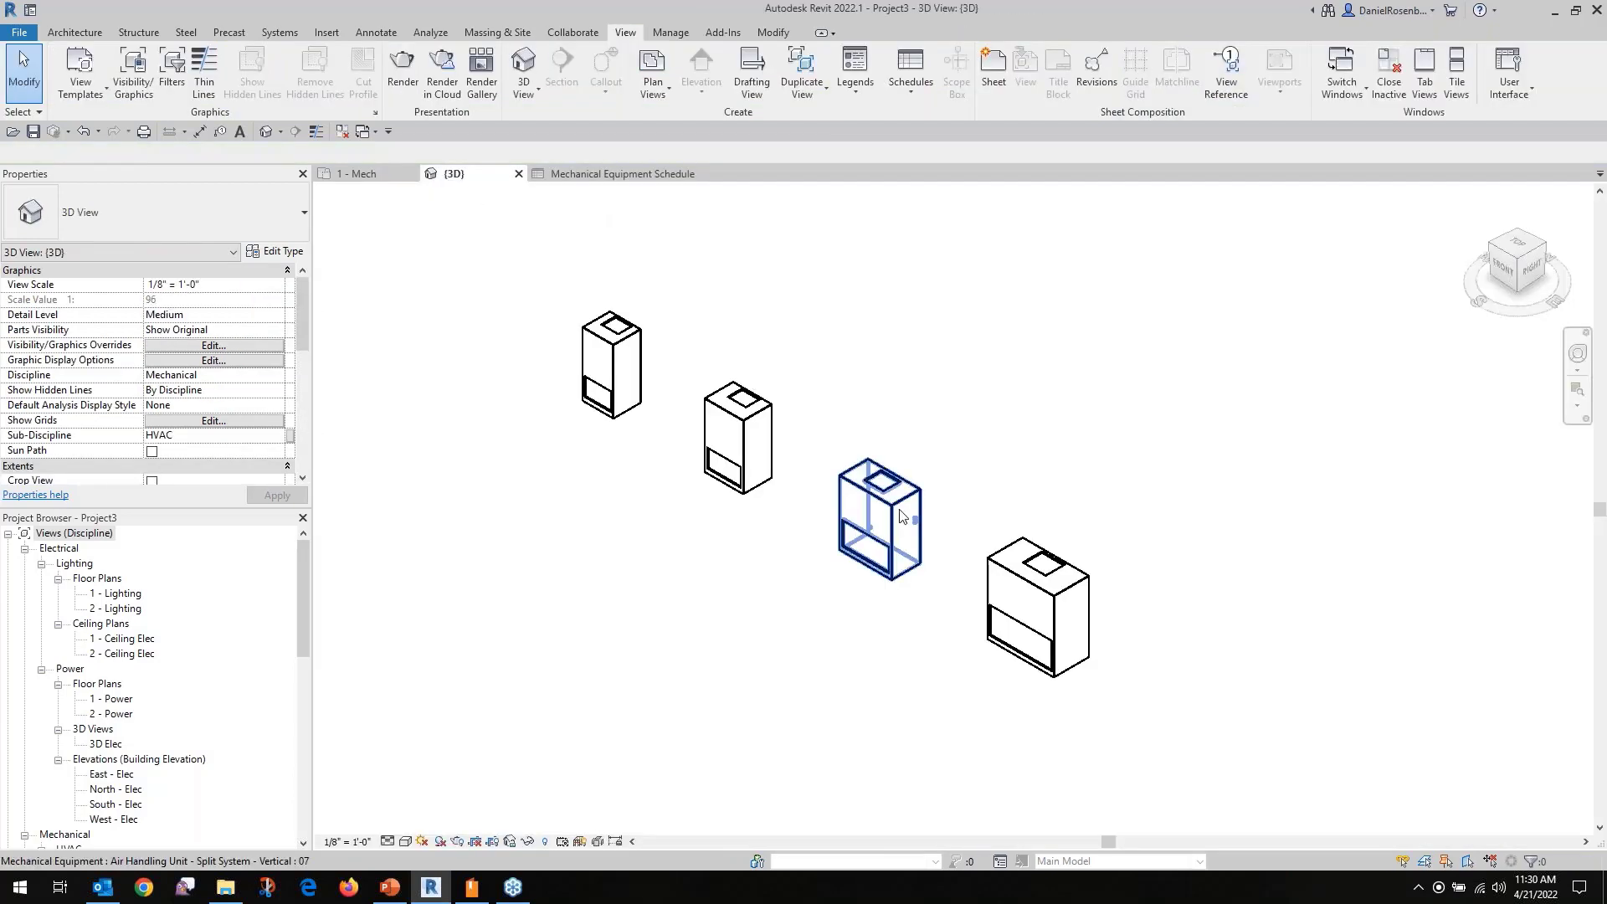
pyautogui.click(728, 436)
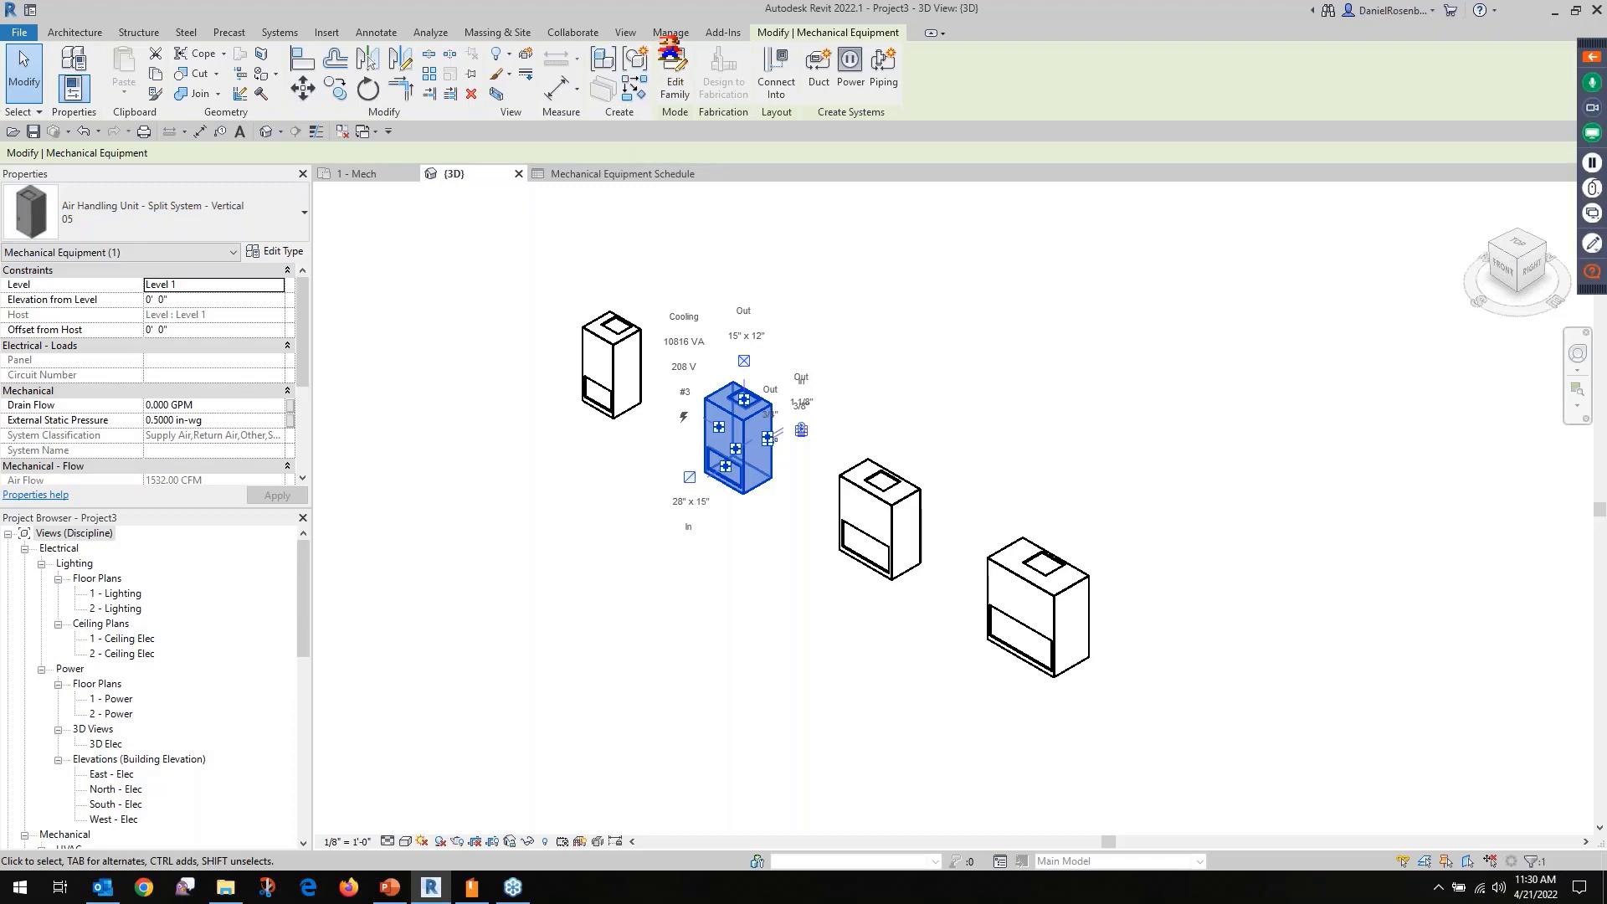
pyautogui.click(677, 89)
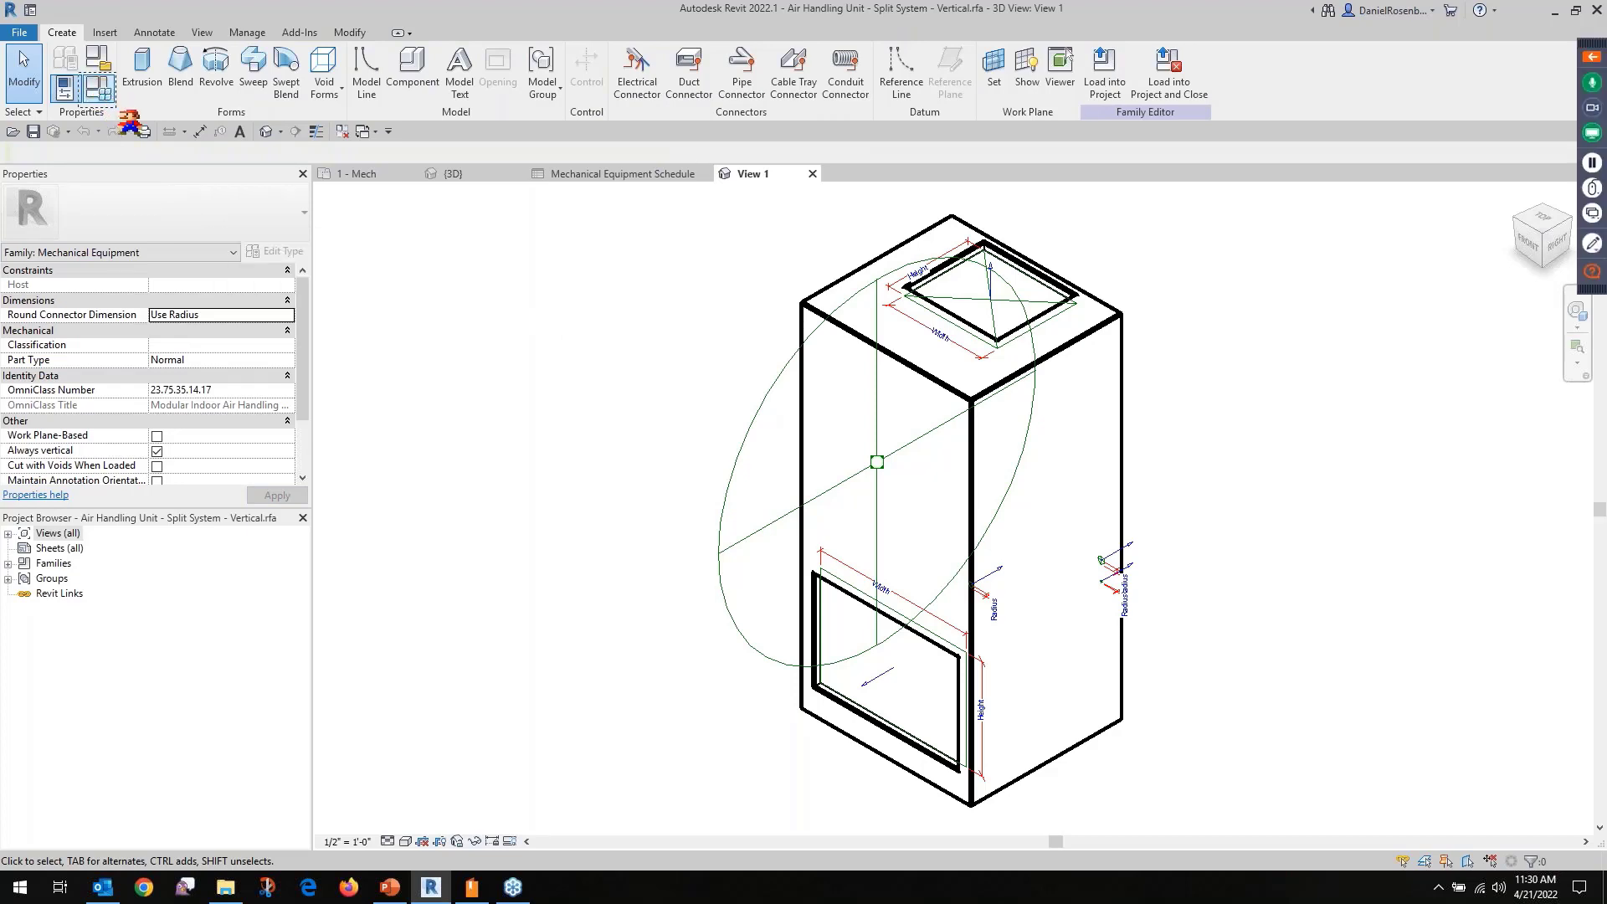
pyautogui.click(101, 92)
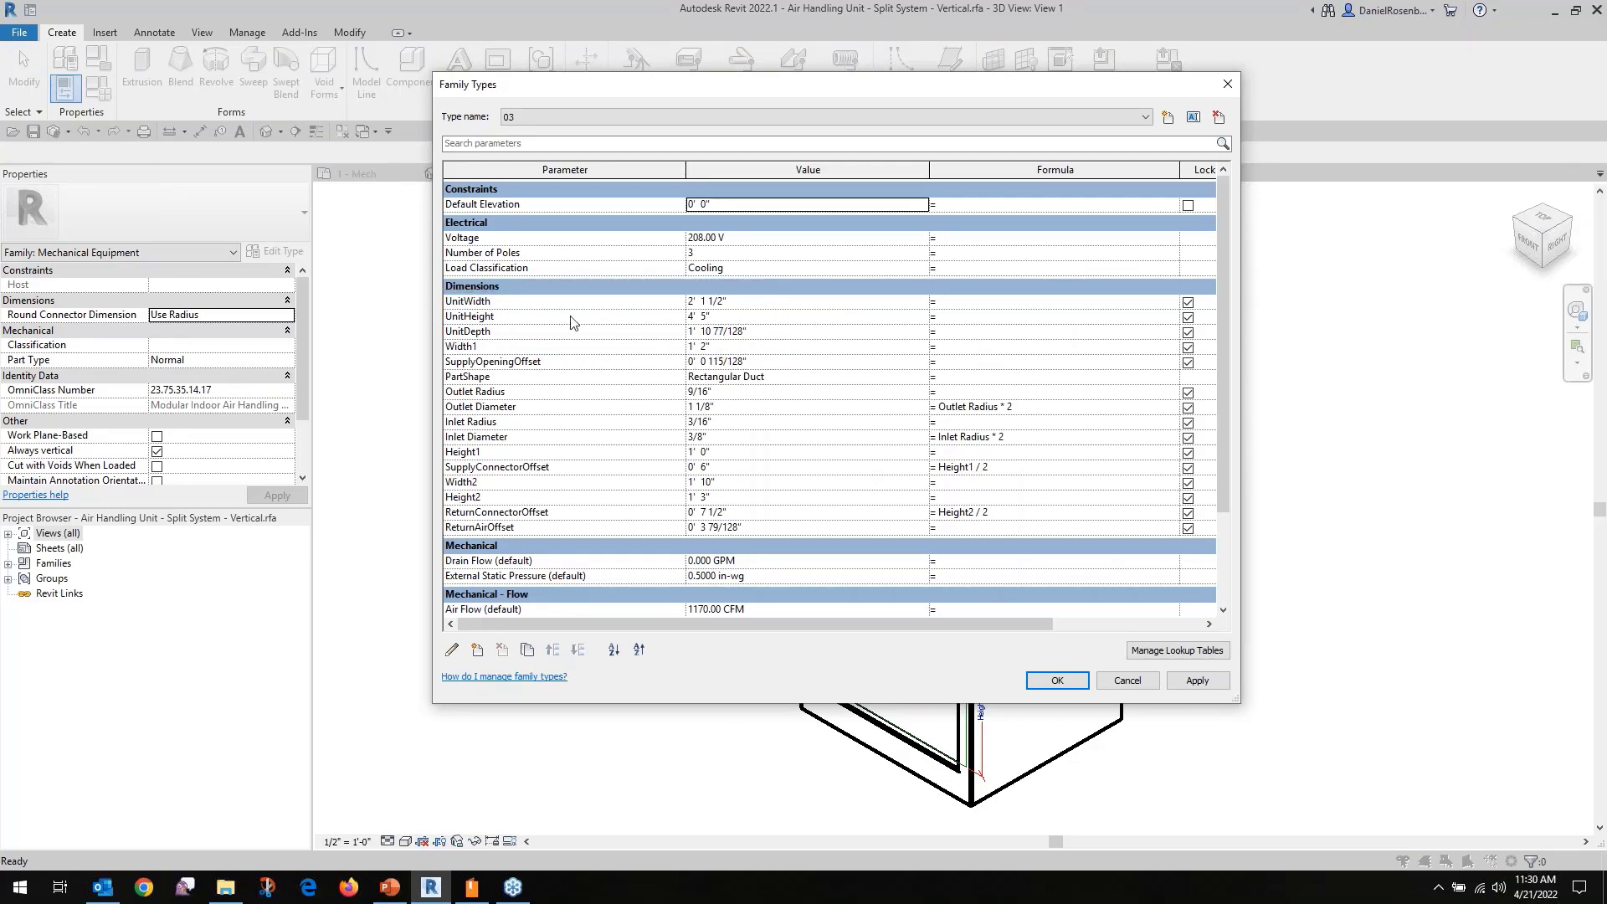
# Replace the UnitWidth family parameter with the shared parameter MechUnitWidth from the Mechanical Equipment group, kept as a type parameter.
pyautogui.click(532, 304)
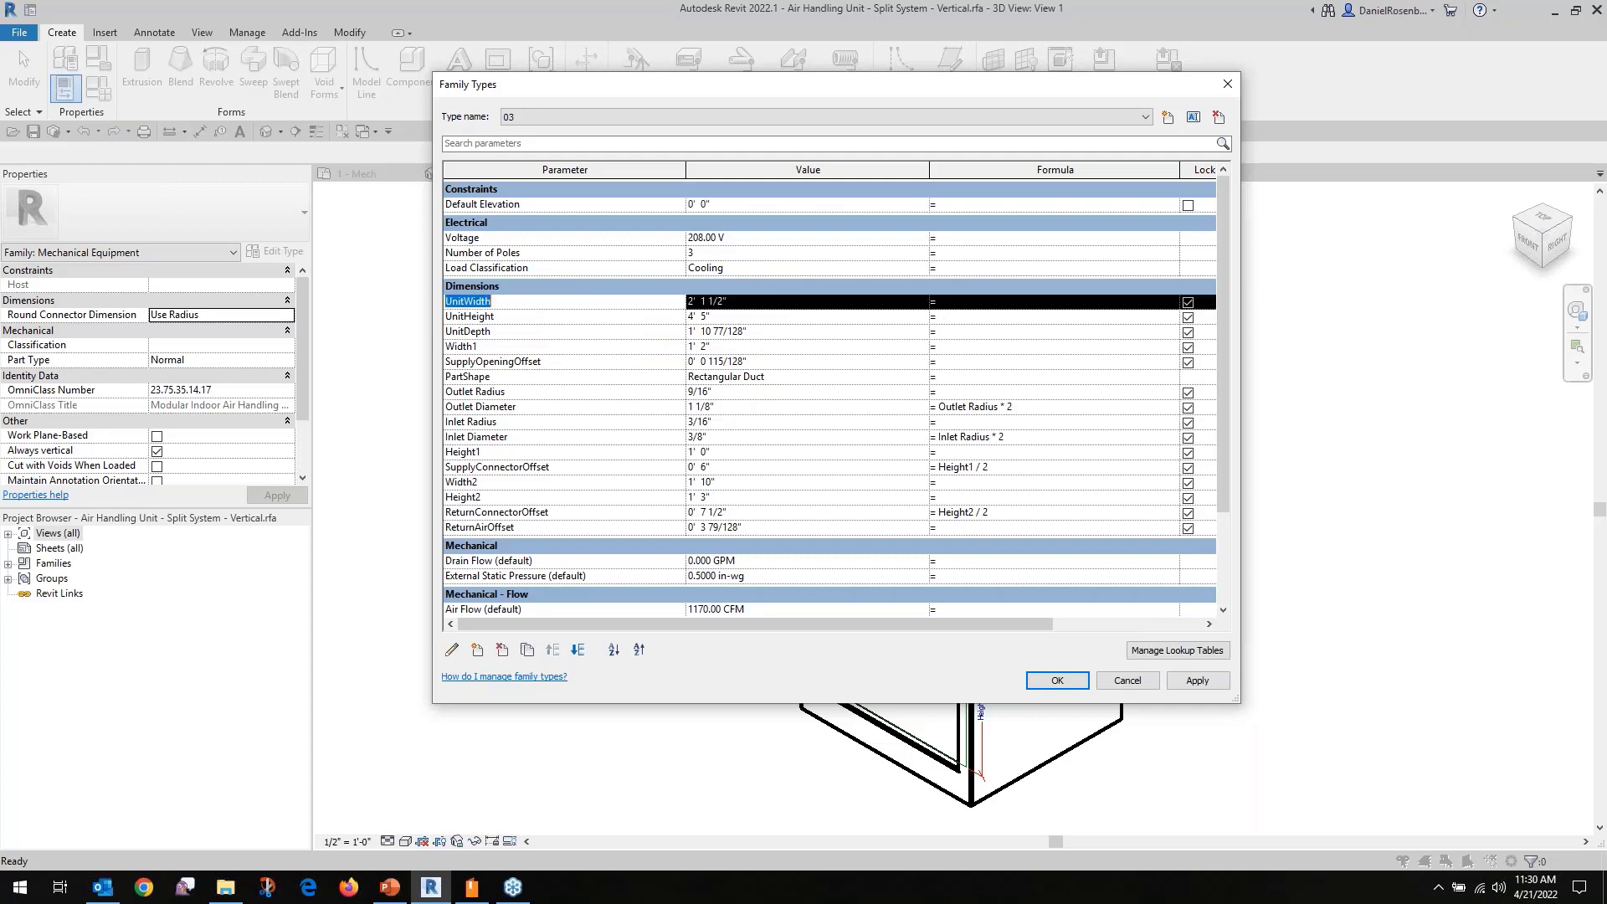
pyautogui.click(452, 651)
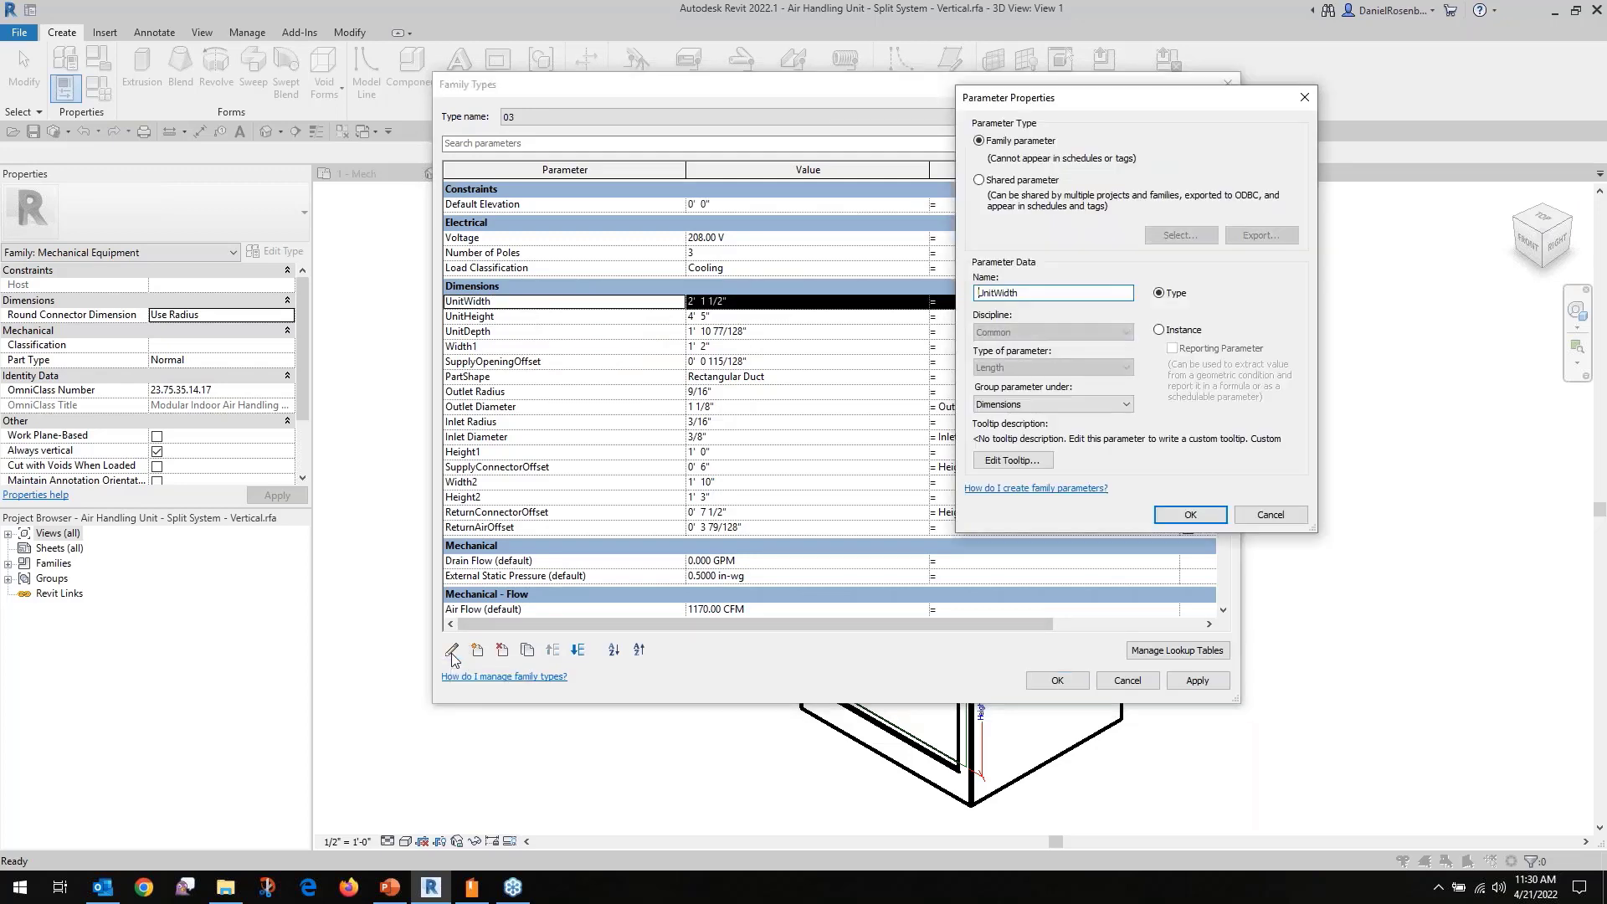
pyautogui.click(979, 181)
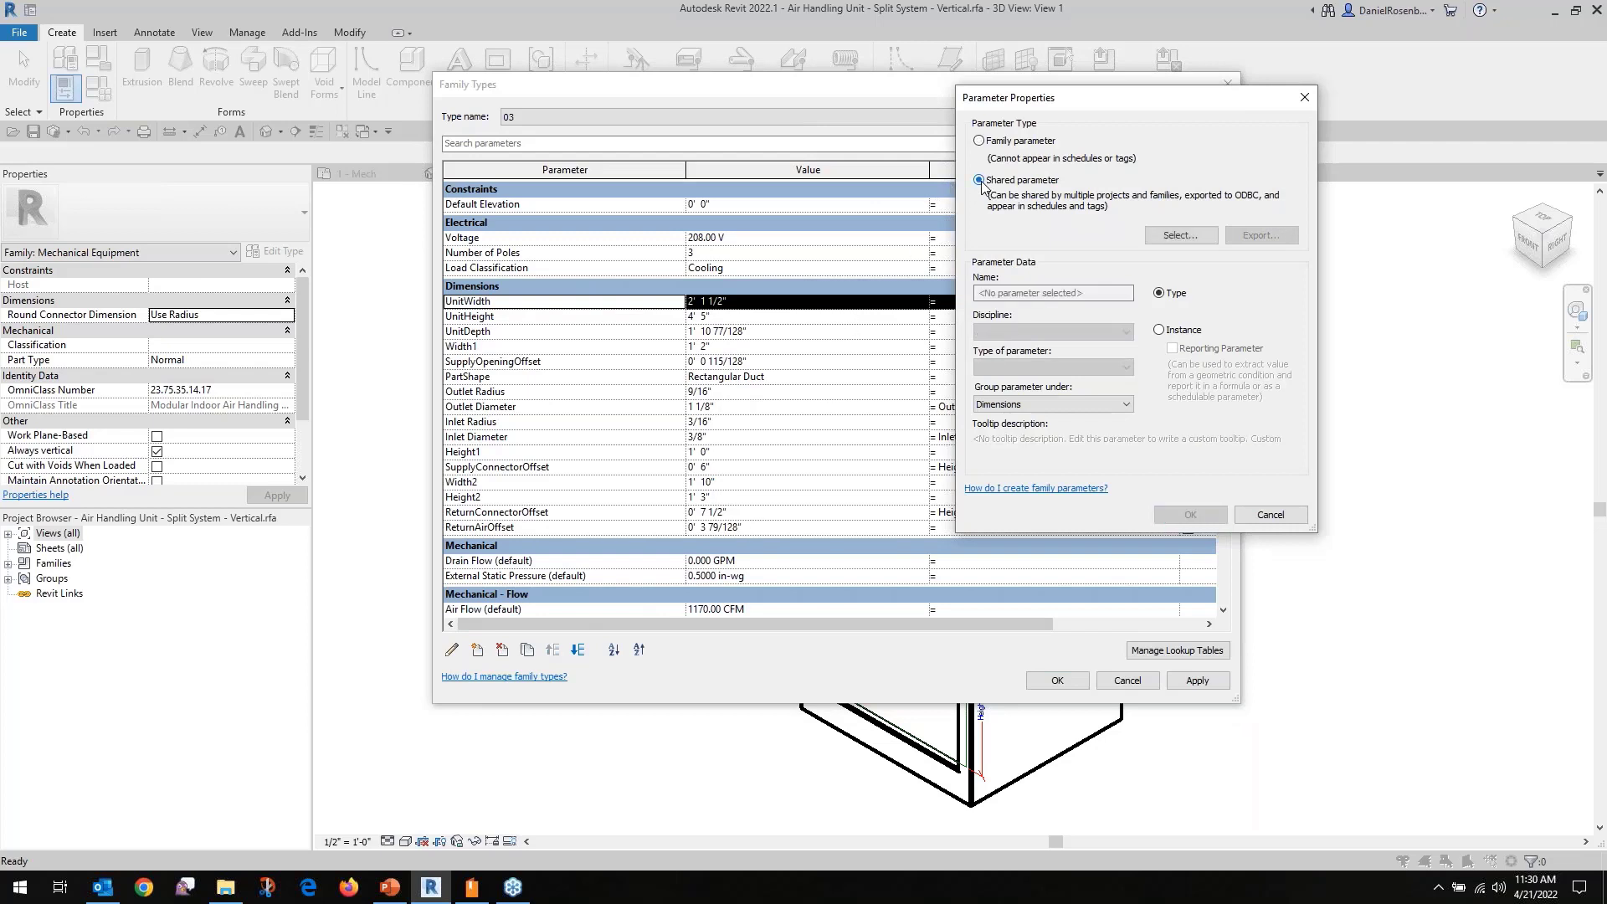
pyautogui.click(1165, 236)
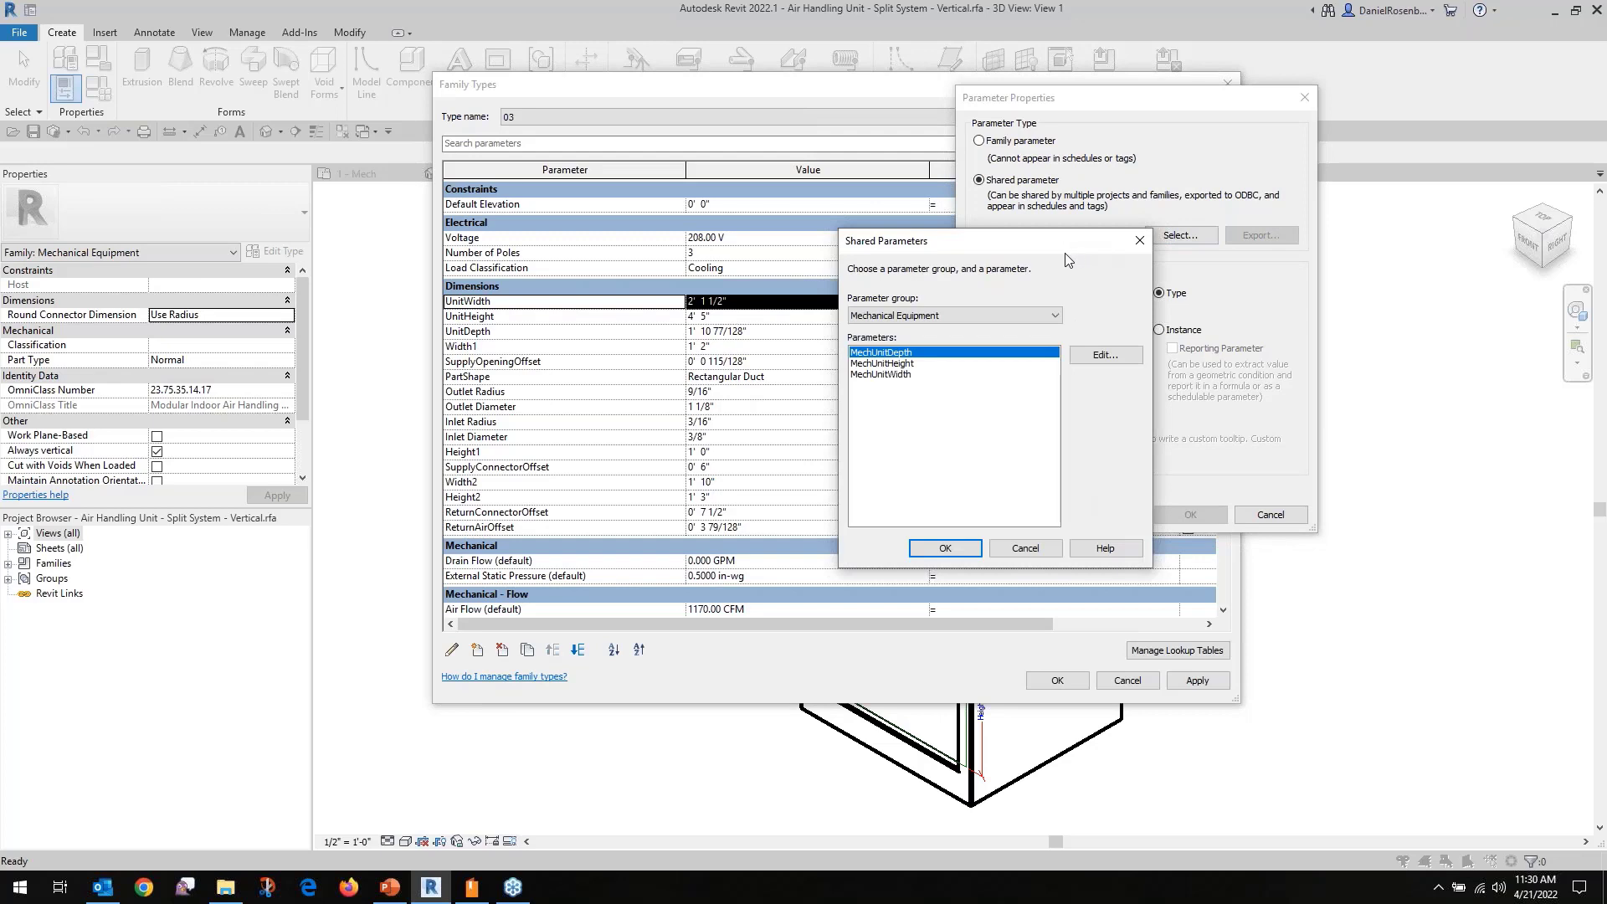
pyautogui.click(889, 374)
pyautogui.click(935, 548)
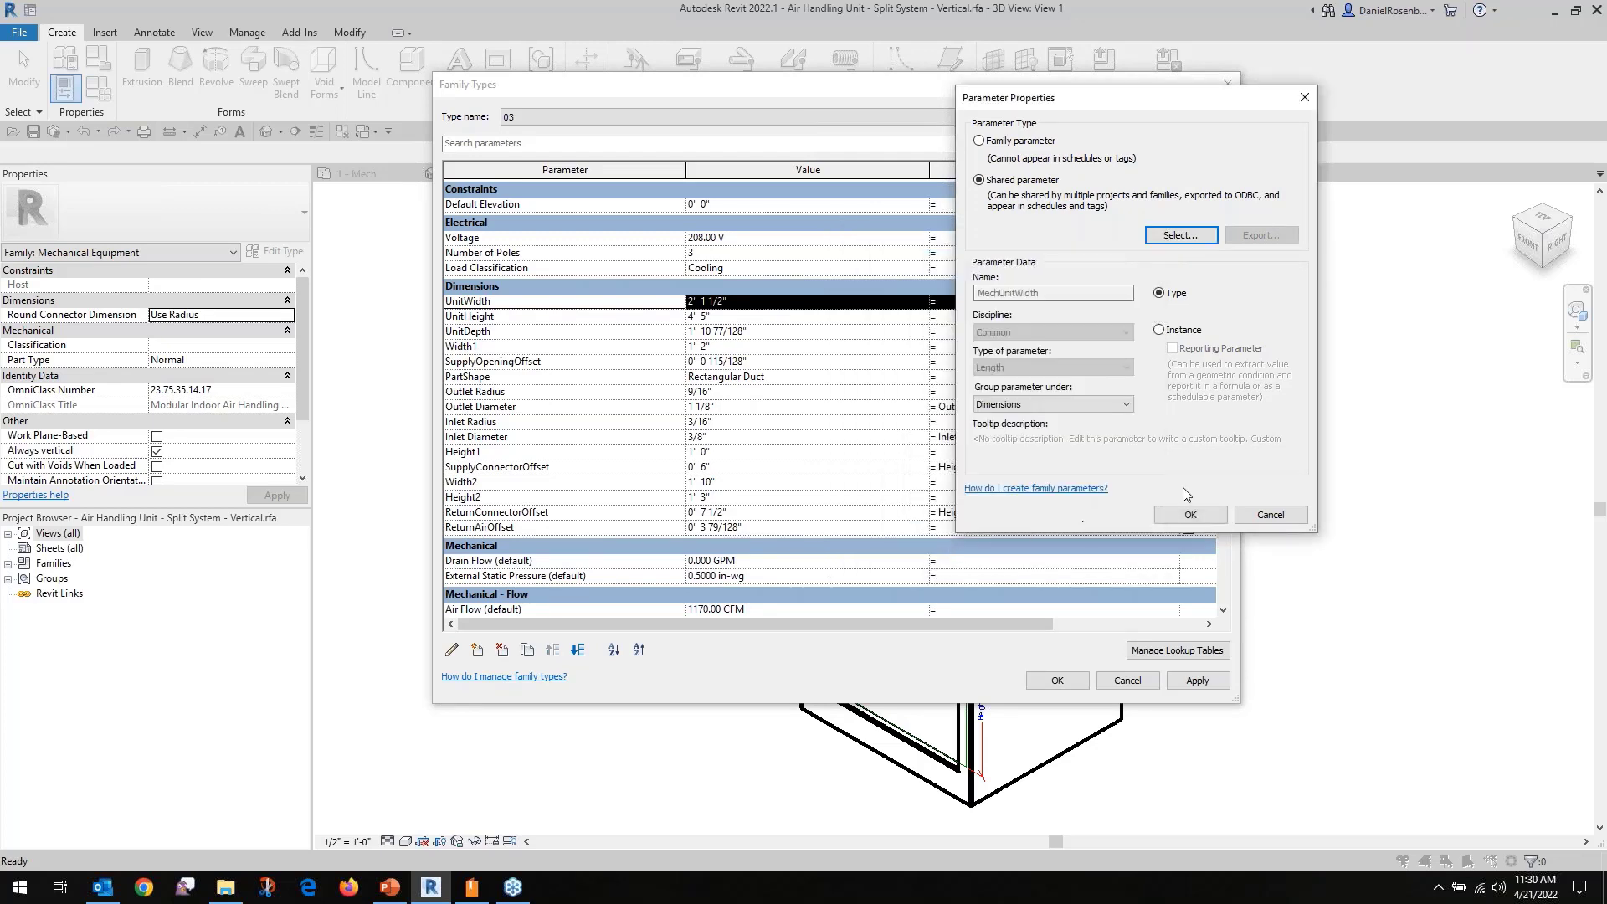
pyautogui.click(1187, 515)
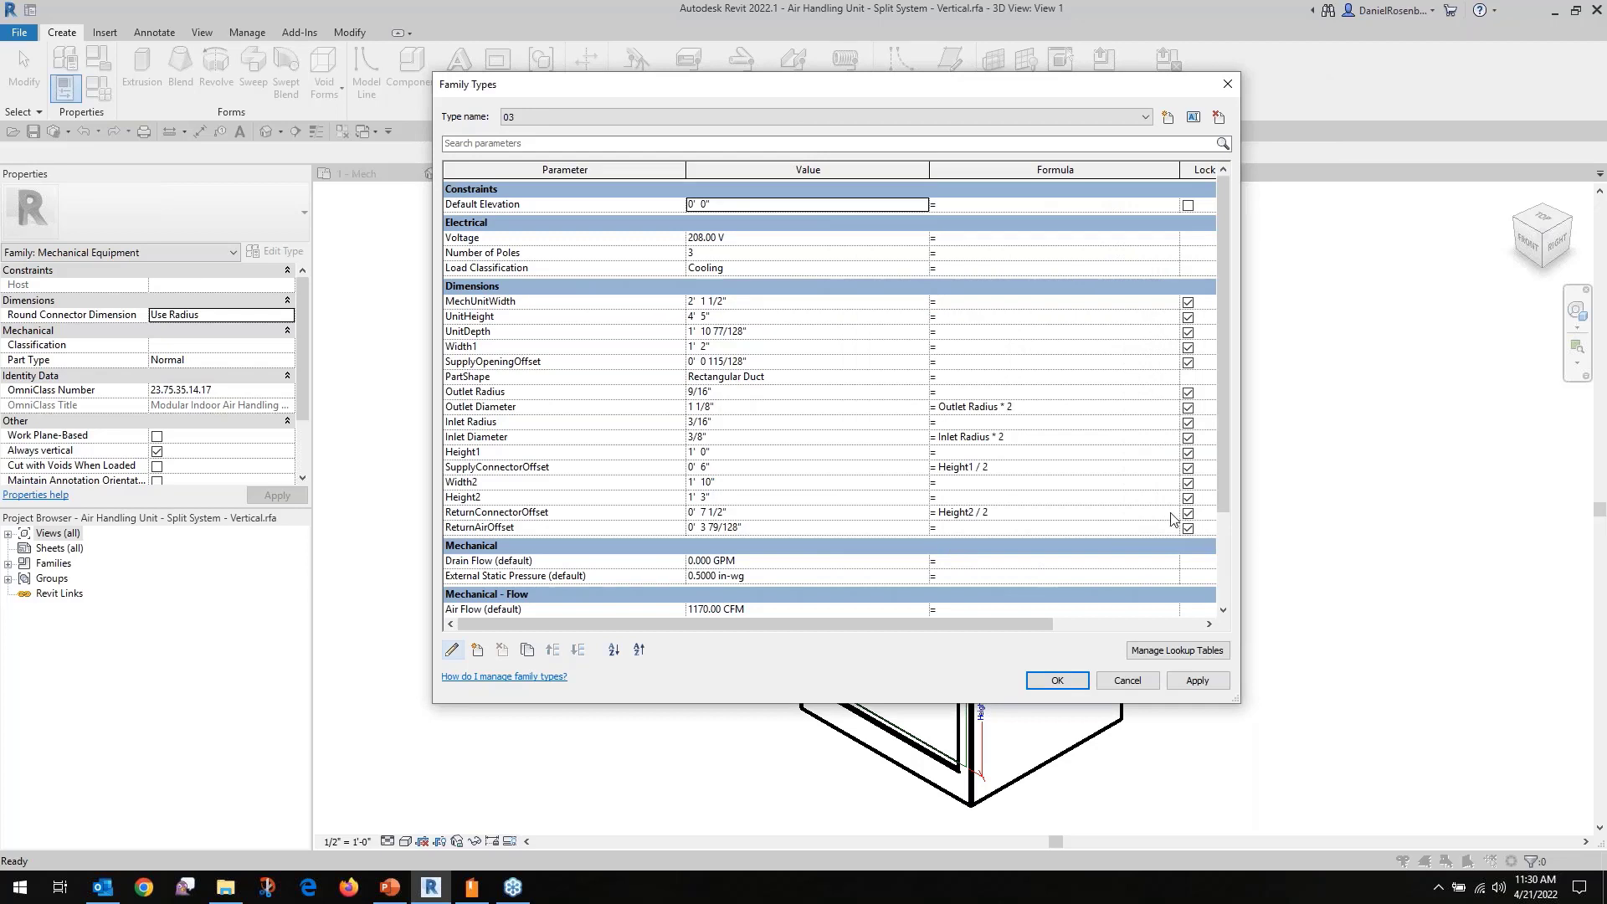
# Replace the UnitHeight family parameter with the shared type parameter MechUnitHeight from the Mechanical Equipment group.
pyautogui.click(515, 318)
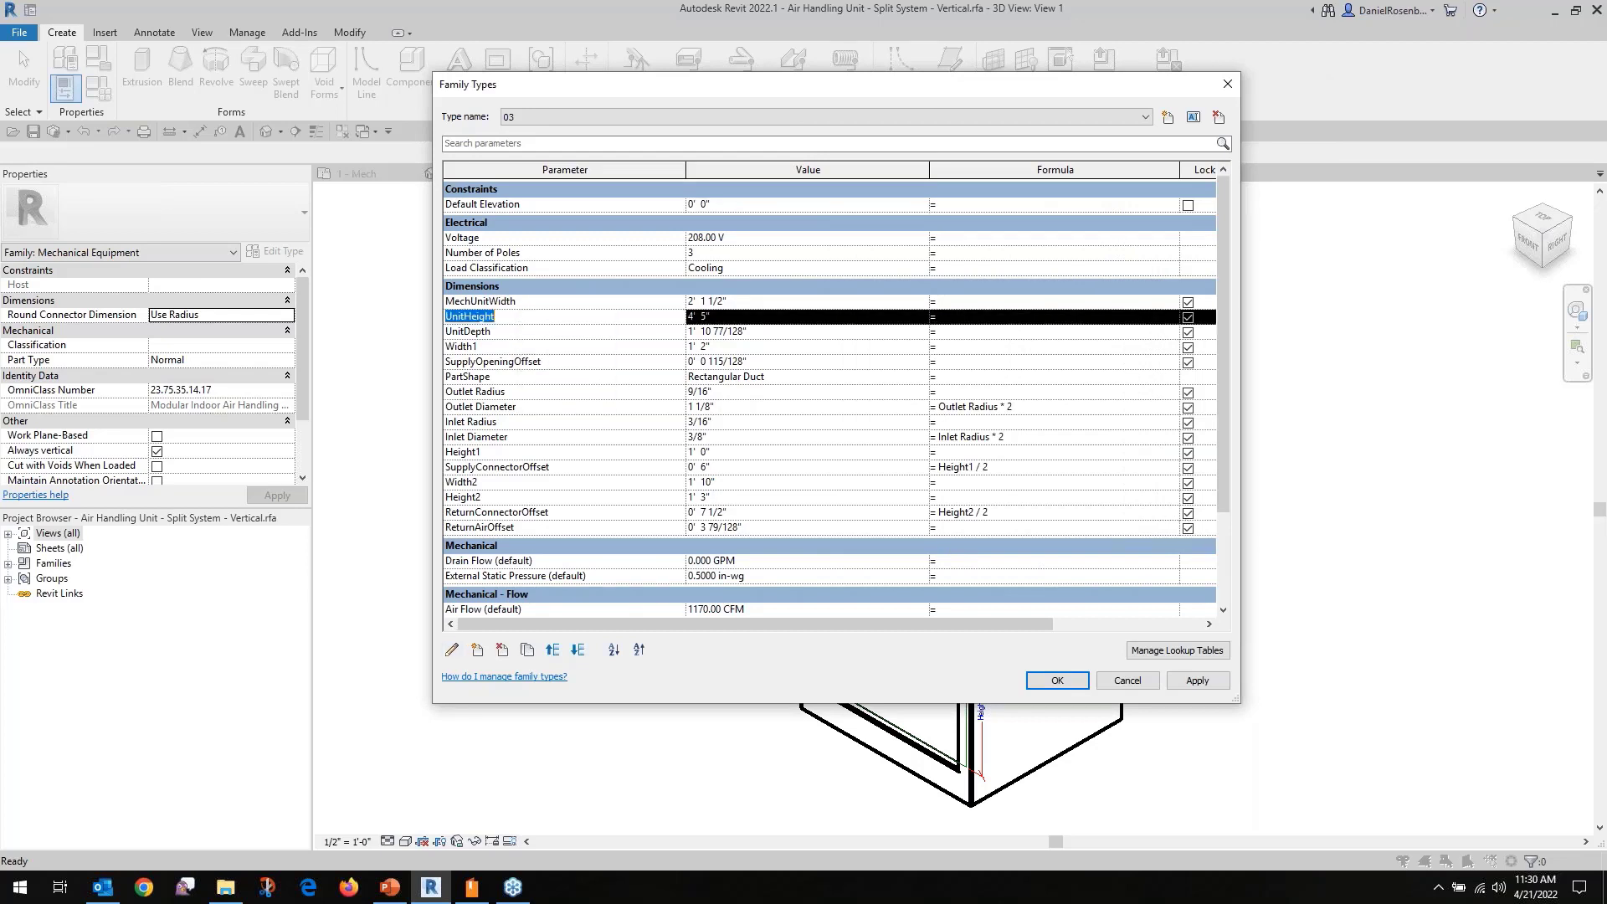
pyautogui.click(452, 651)
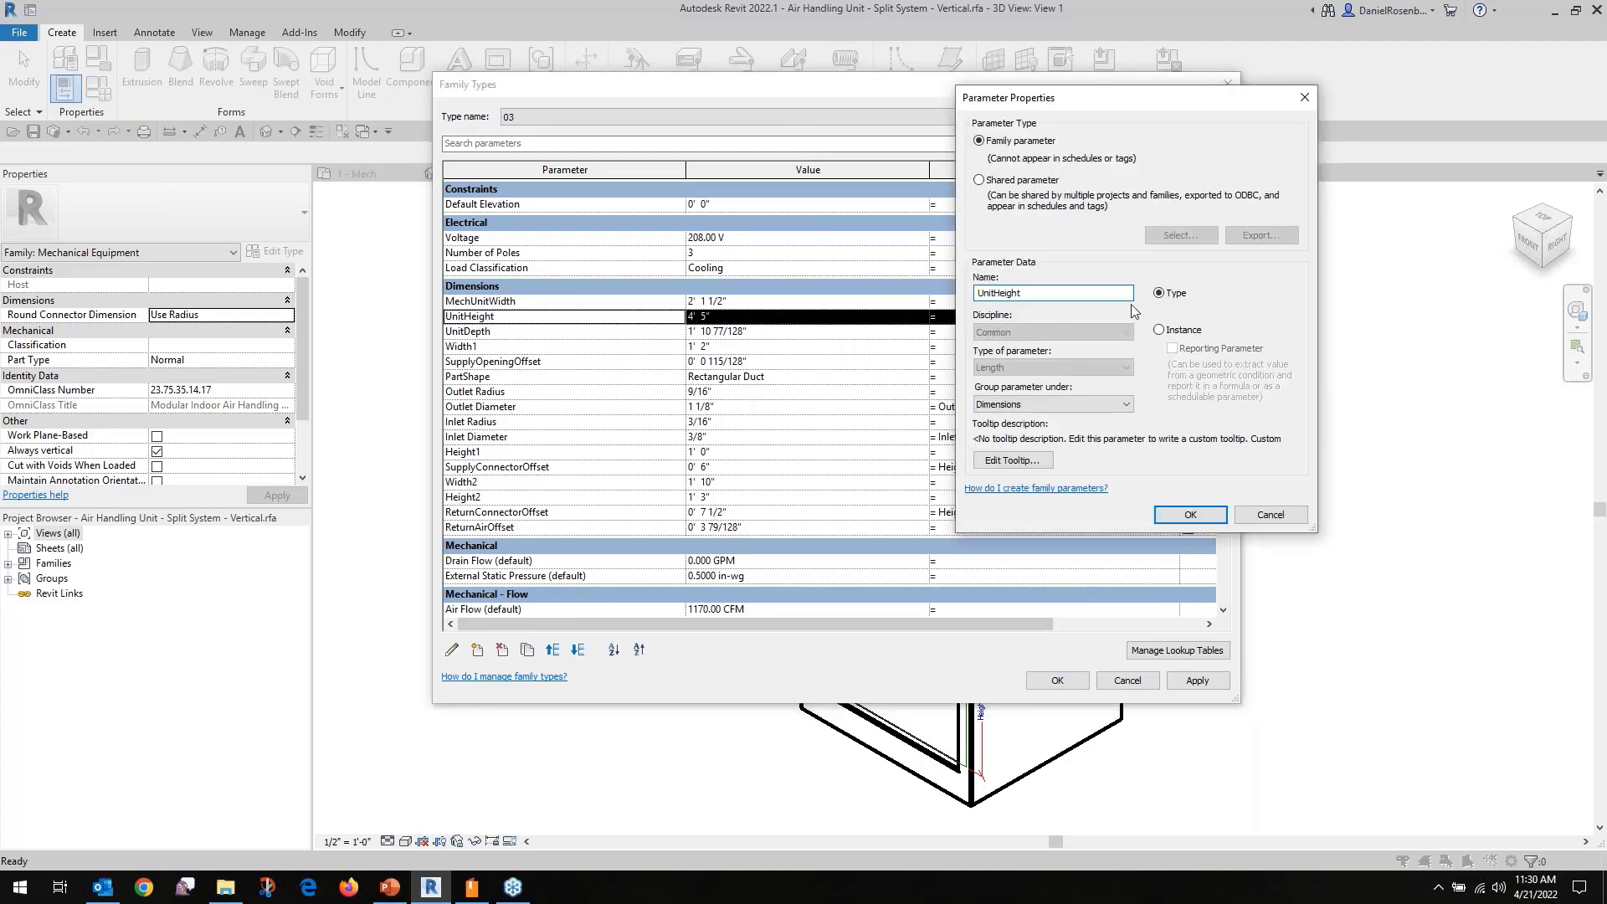
pyautogui.click(979, 180)
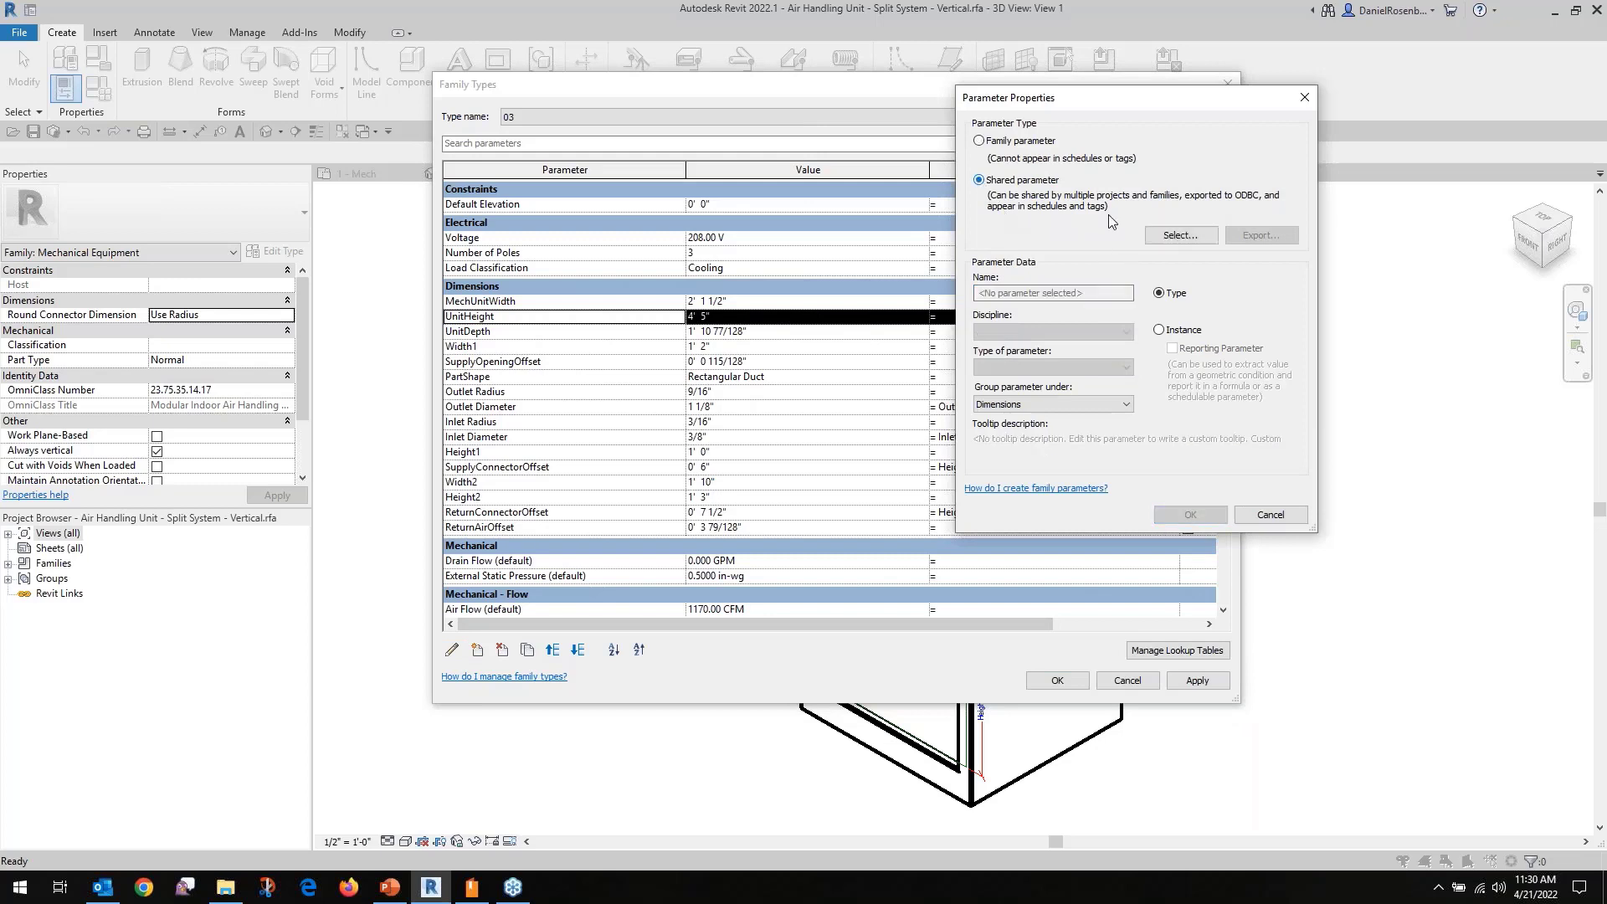
pyautogui.click(1180, 236)
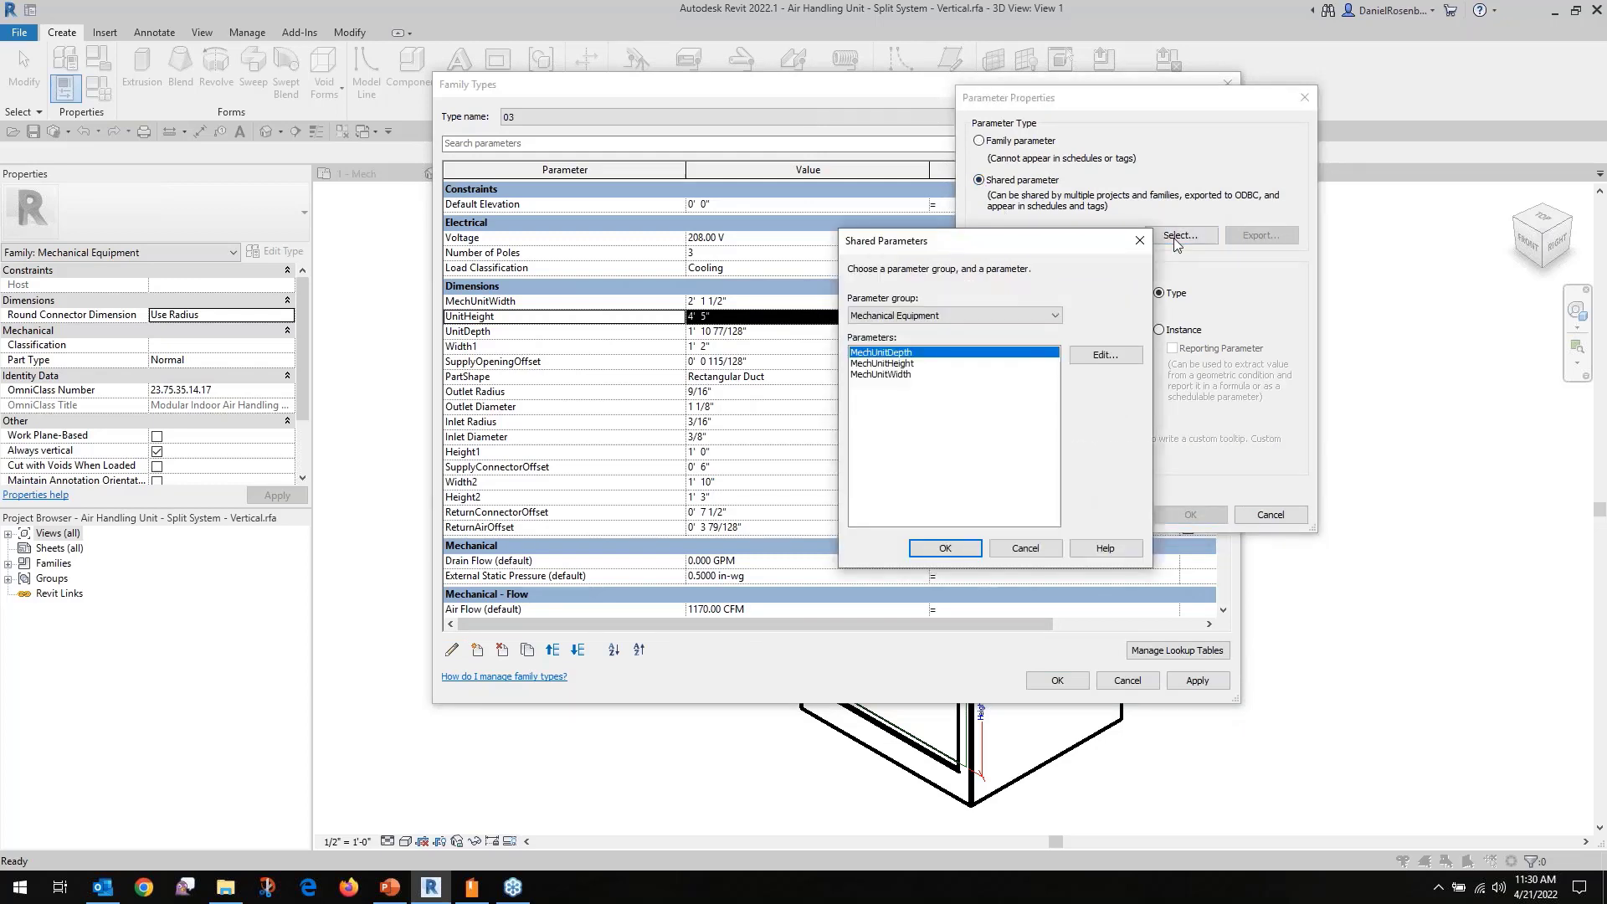
pyautogui.click(894, 364)
pyautogui.click(946, 548)
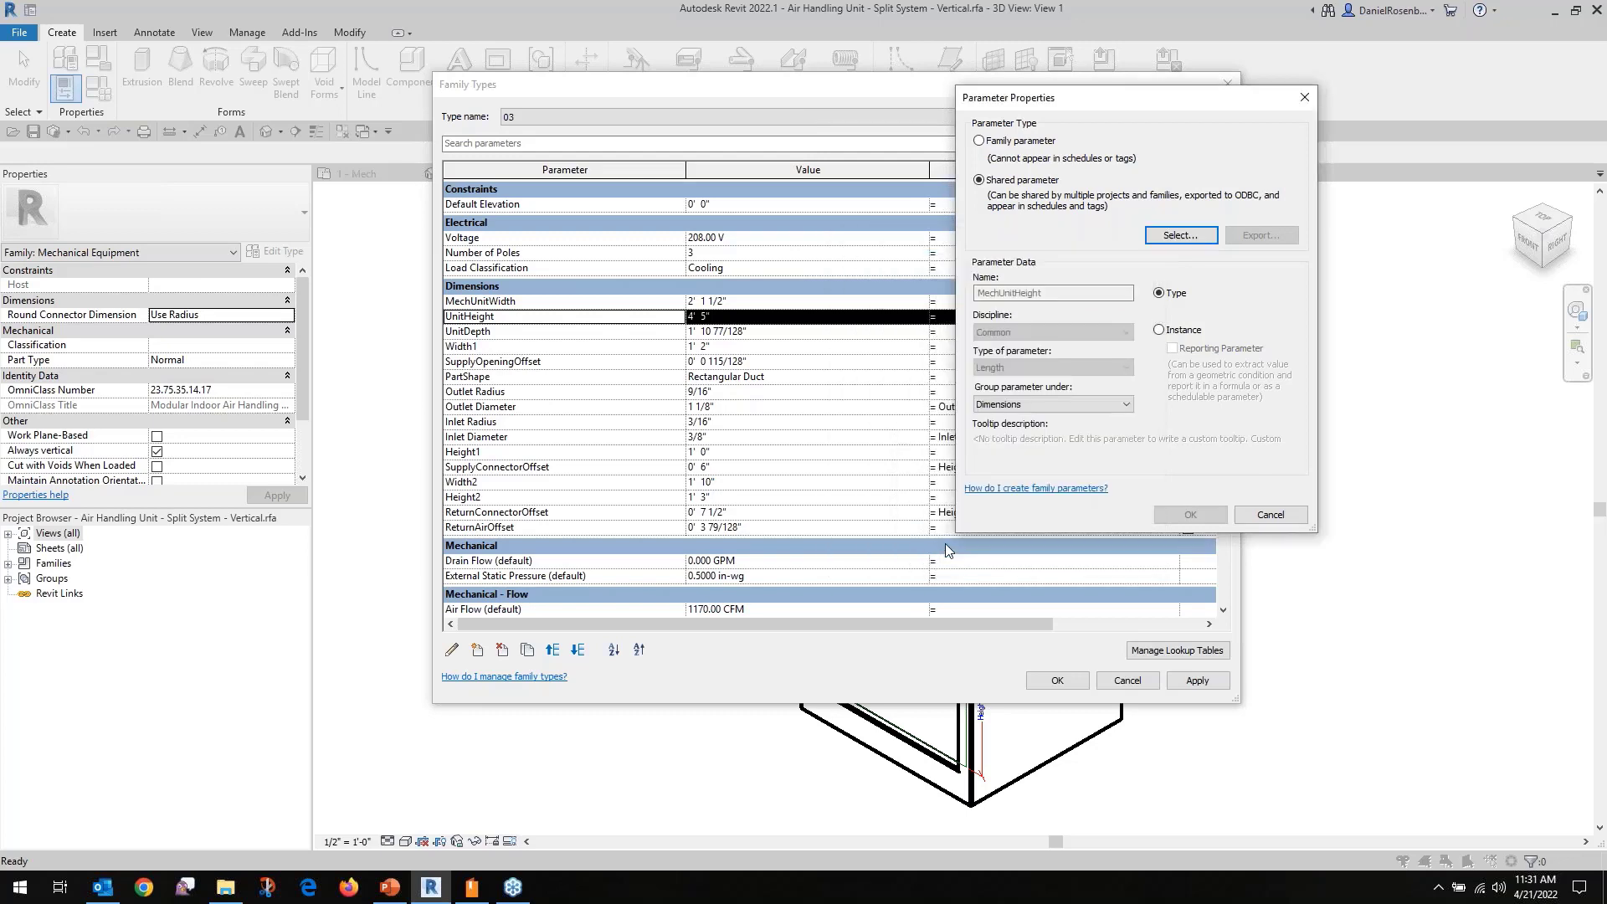
pyautogui.click(1189, 515)
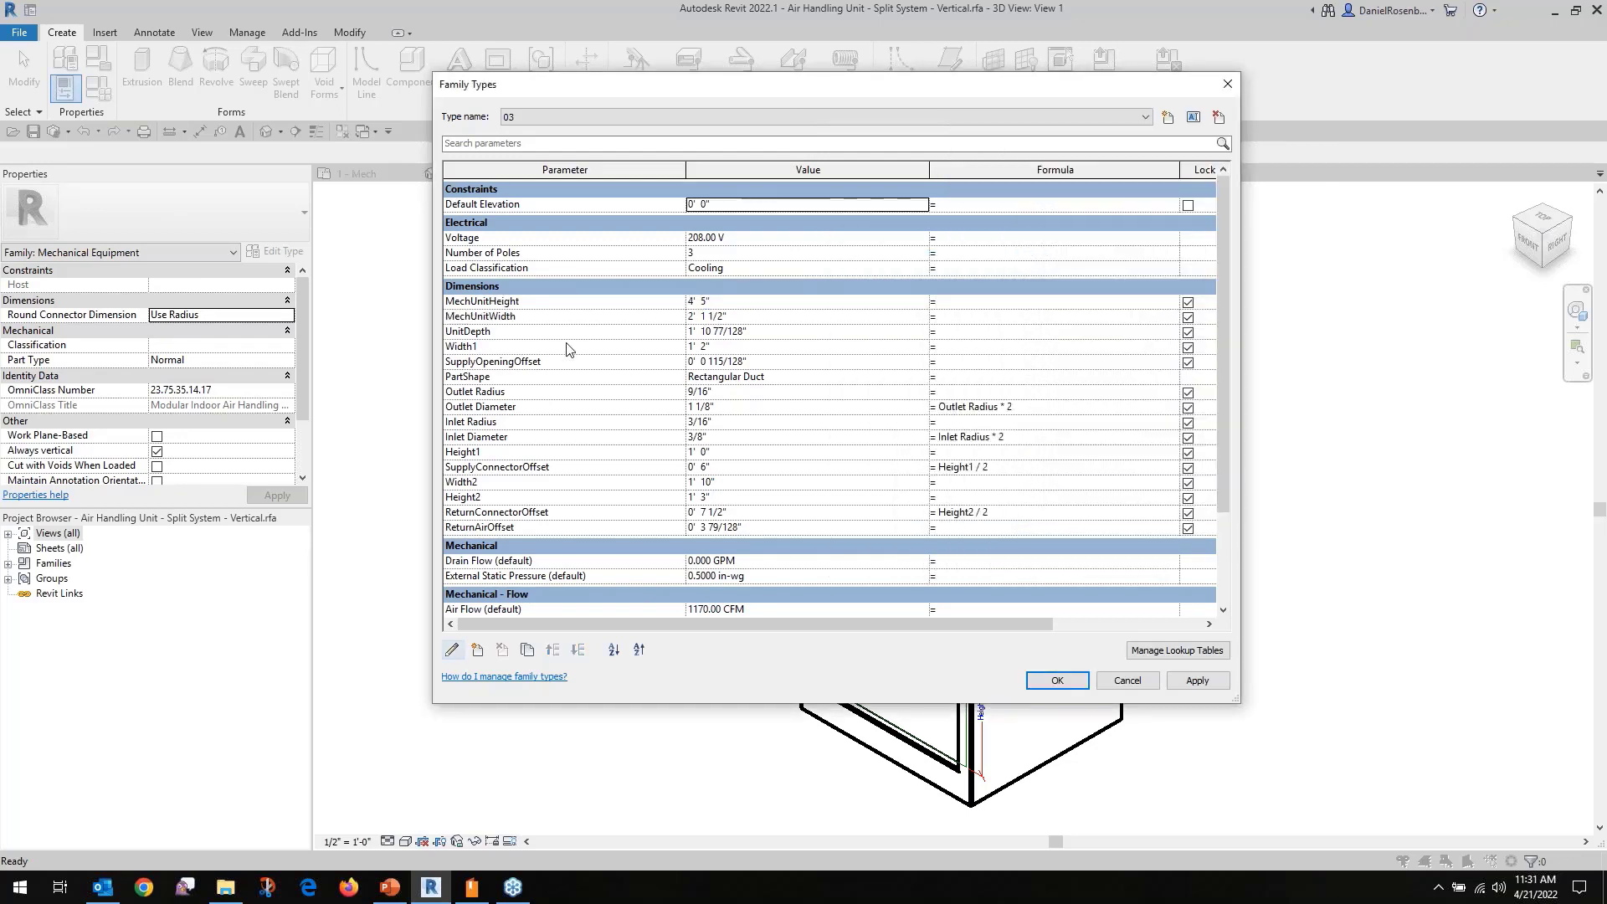
# Replace the UnitDepth family parameter with the shared type parameter MechUnitDepth from the Mechanical Equipment group and accept the family types.
pyautogui.click(540, 332)
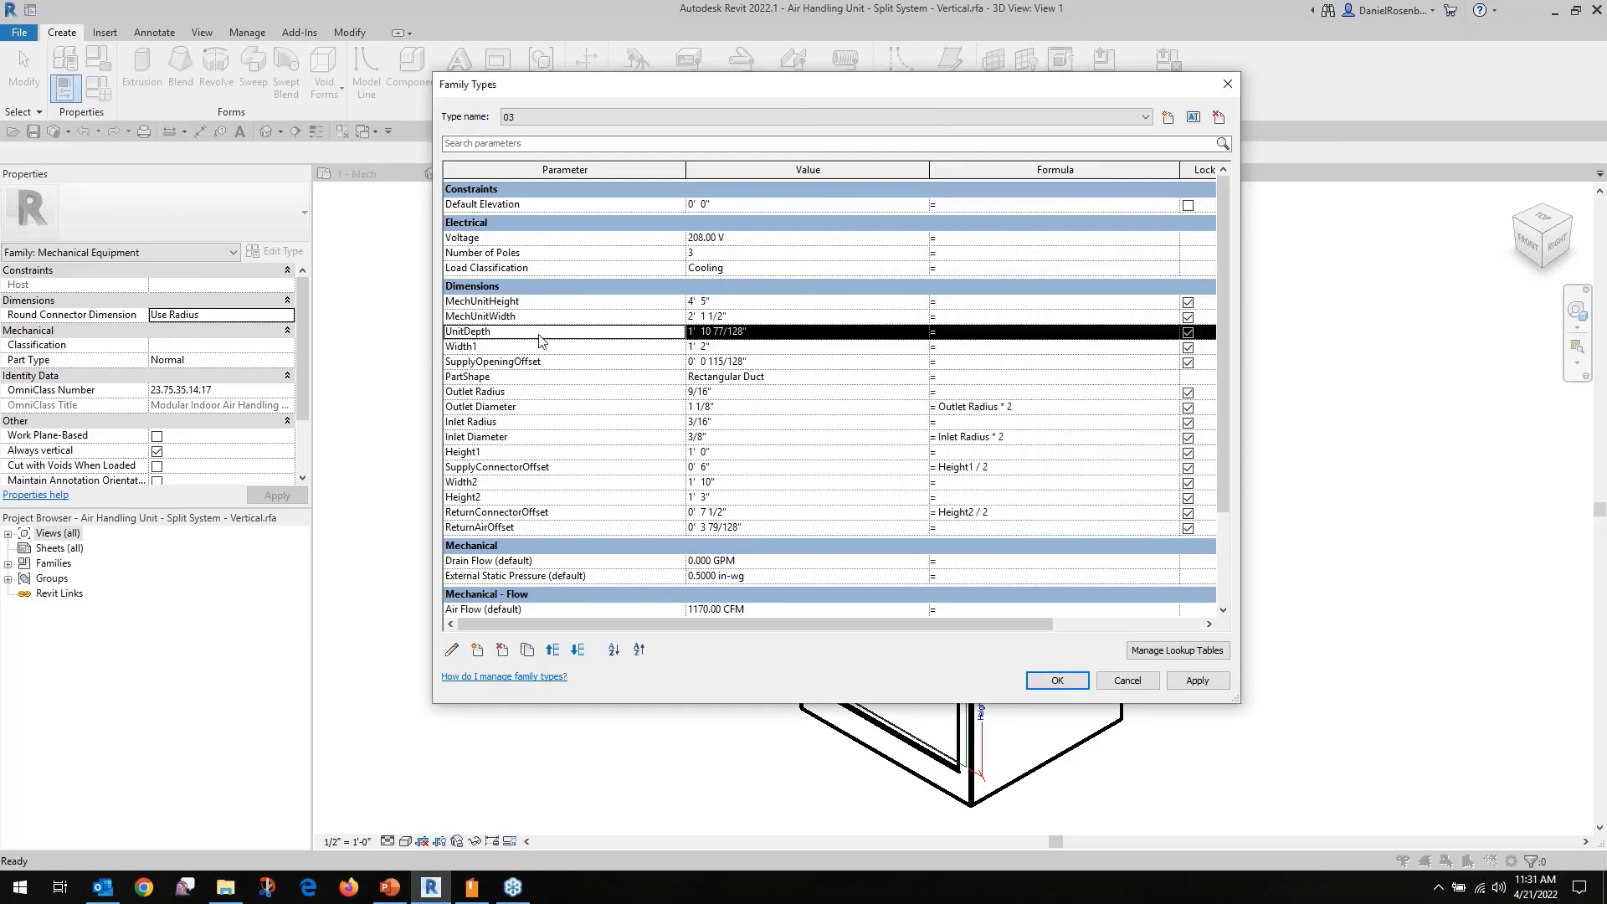
pyautogui.click(453, 651)
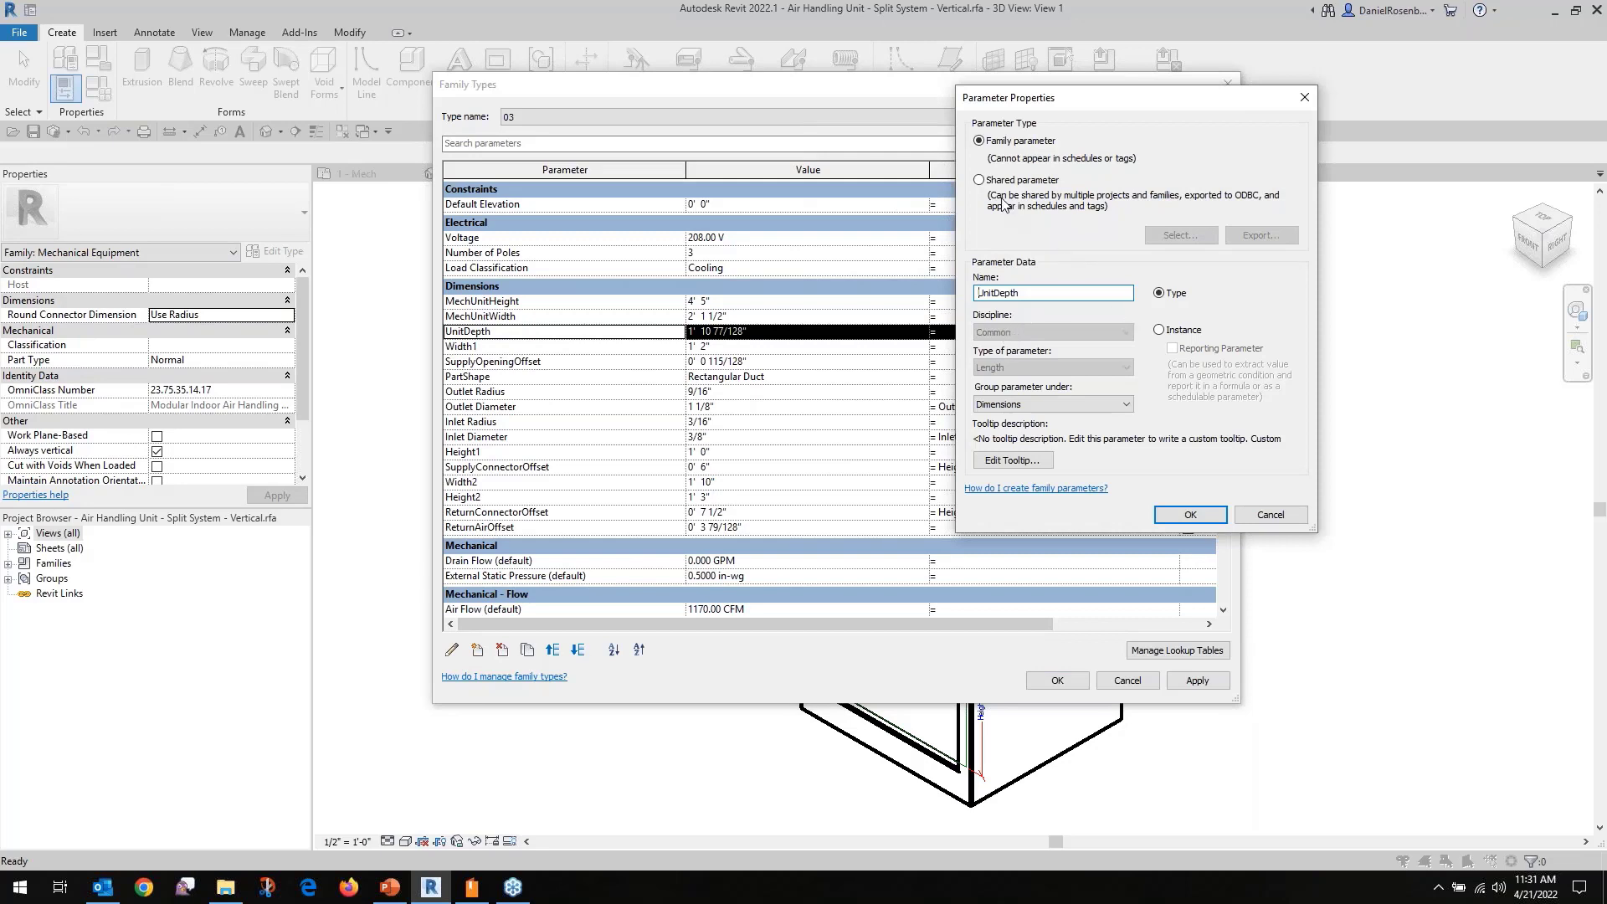
pyautogui.click(980, 180)
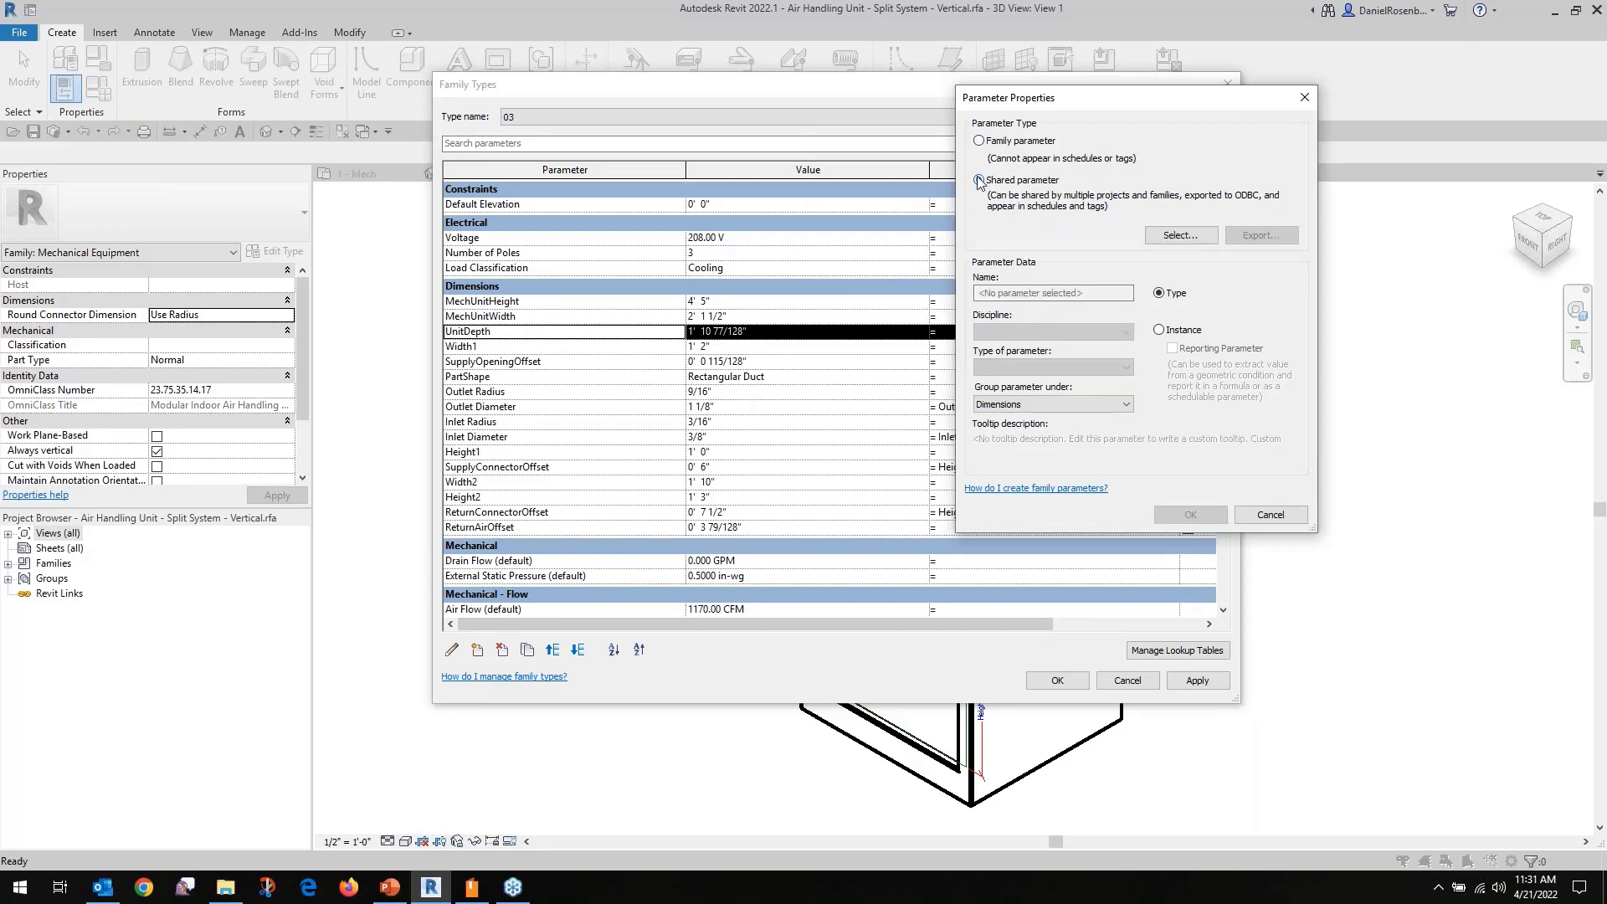
pyautogui.click(1179, 235)
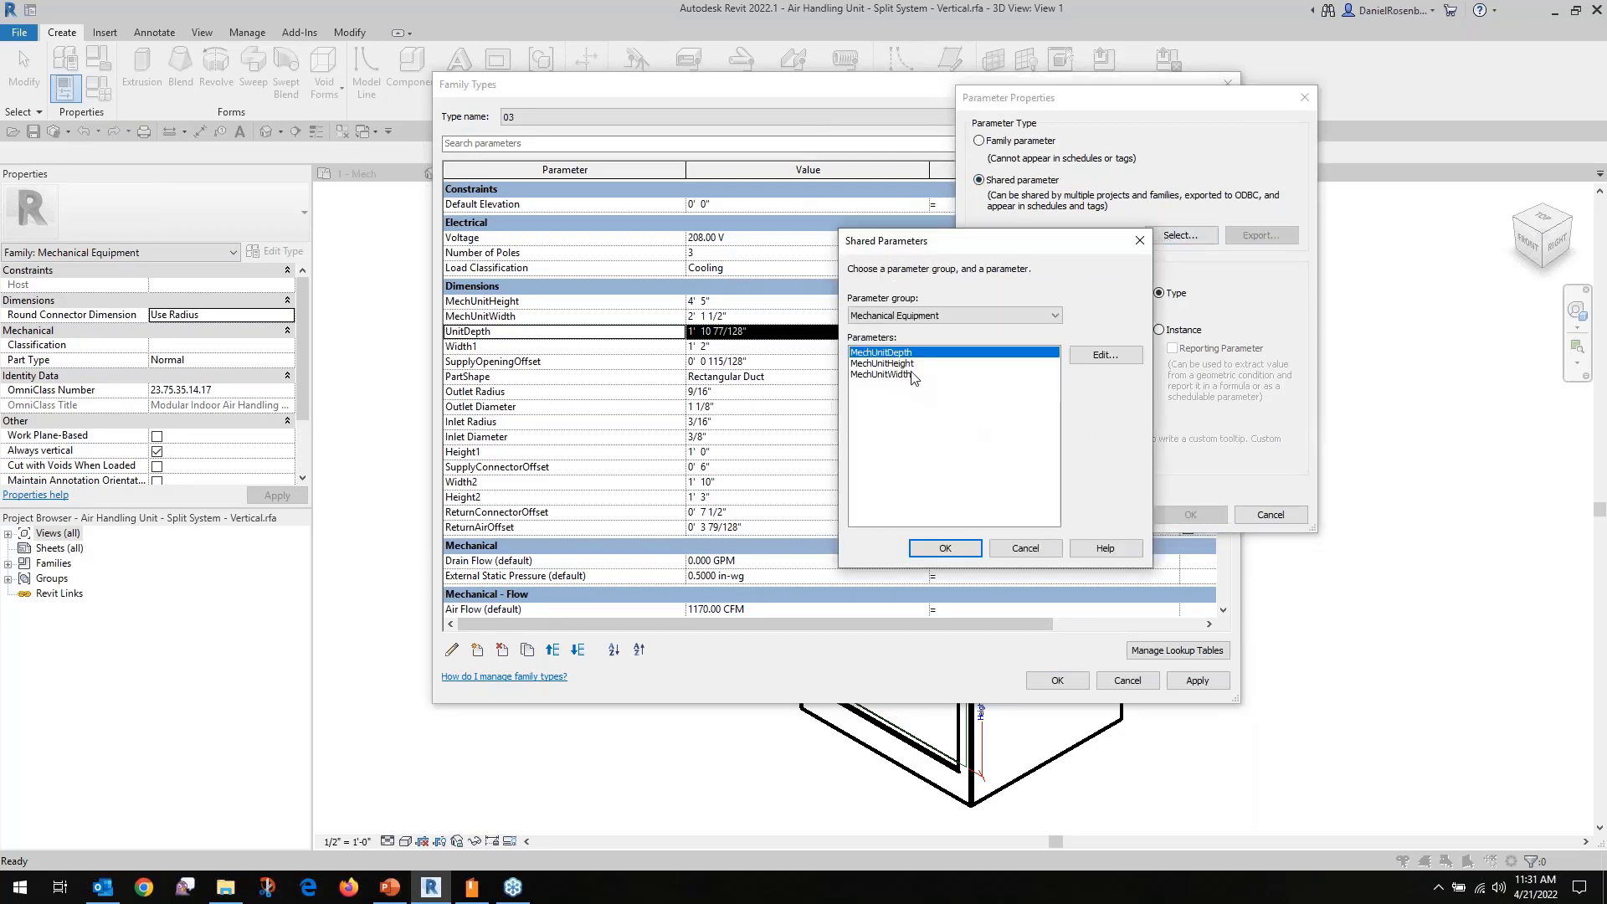
pyautogui.click(943, 549)
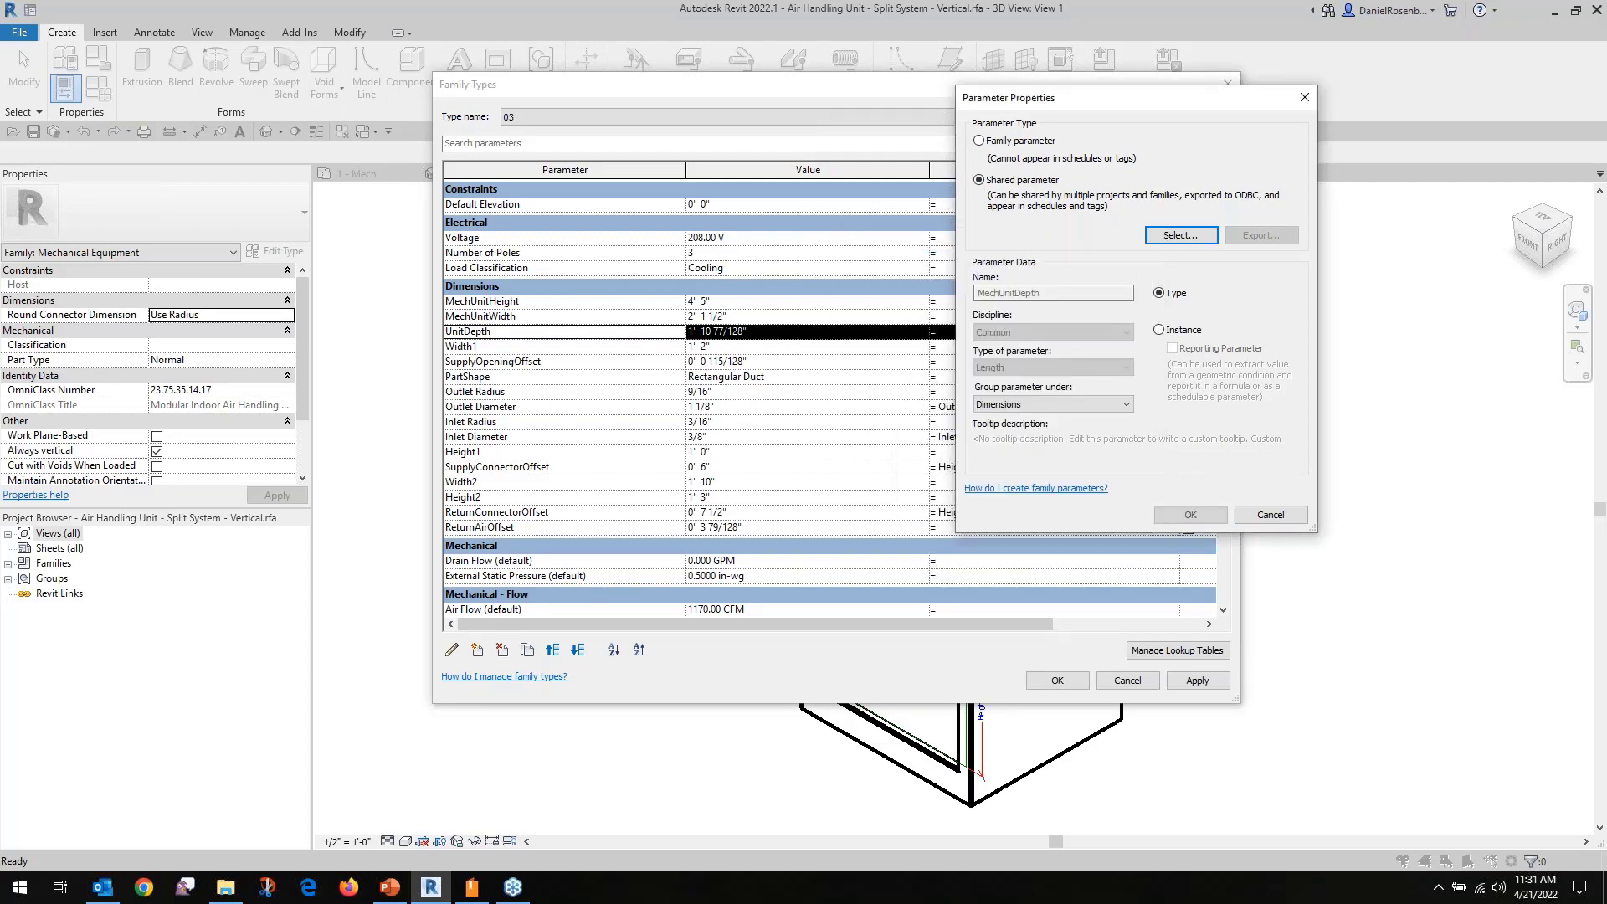
pyautogui.click(1189, 514)
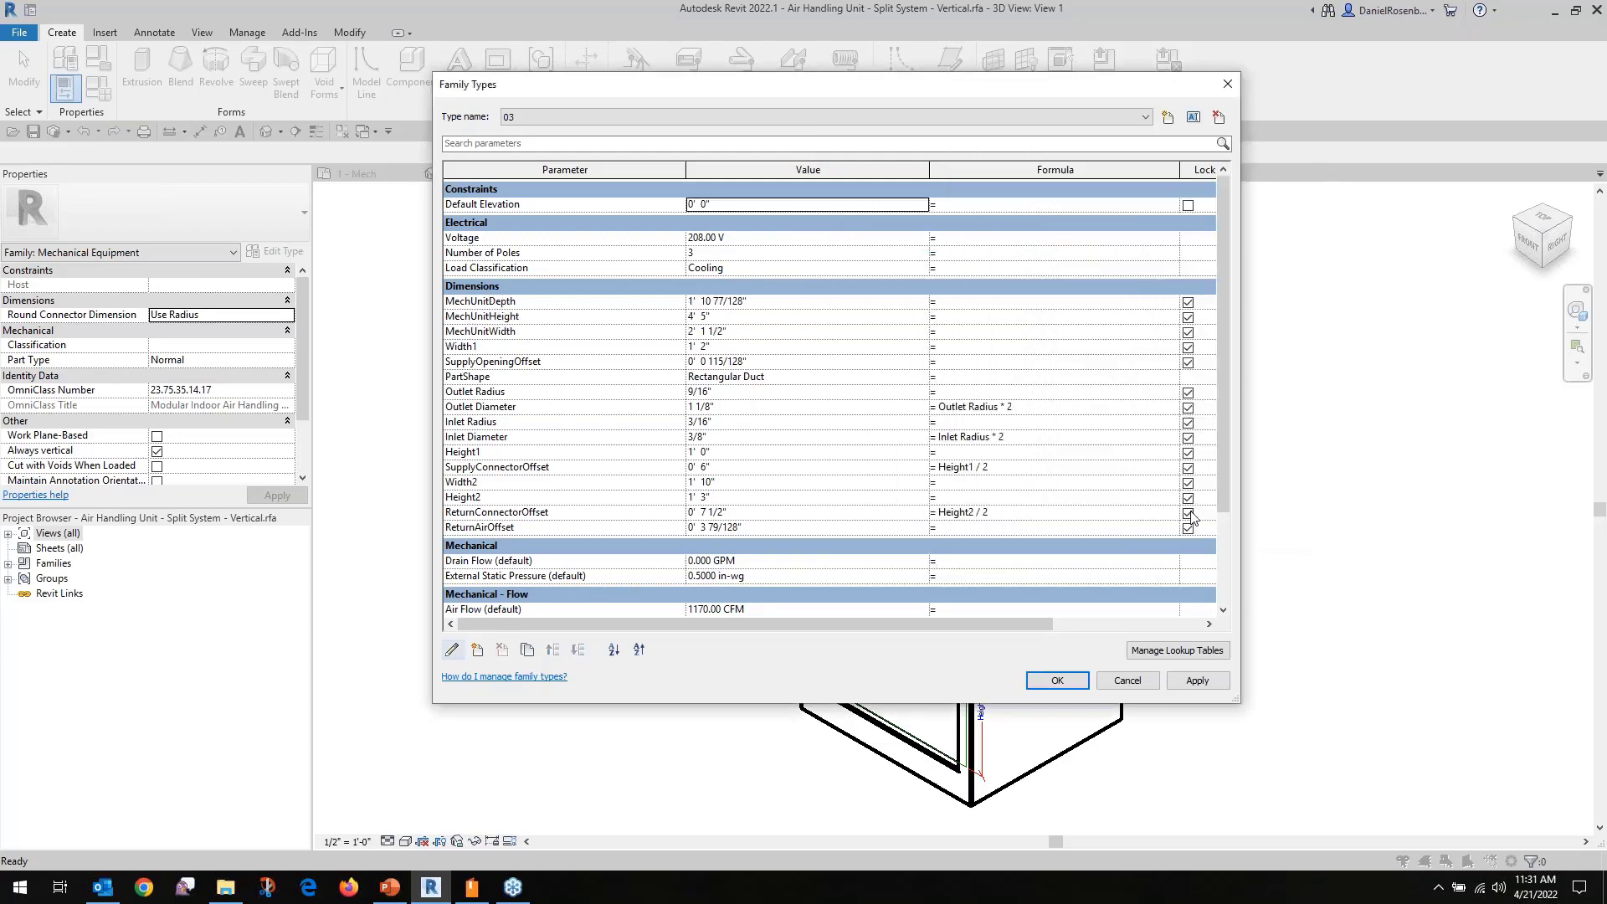
pyautogui.click(1057, 681)
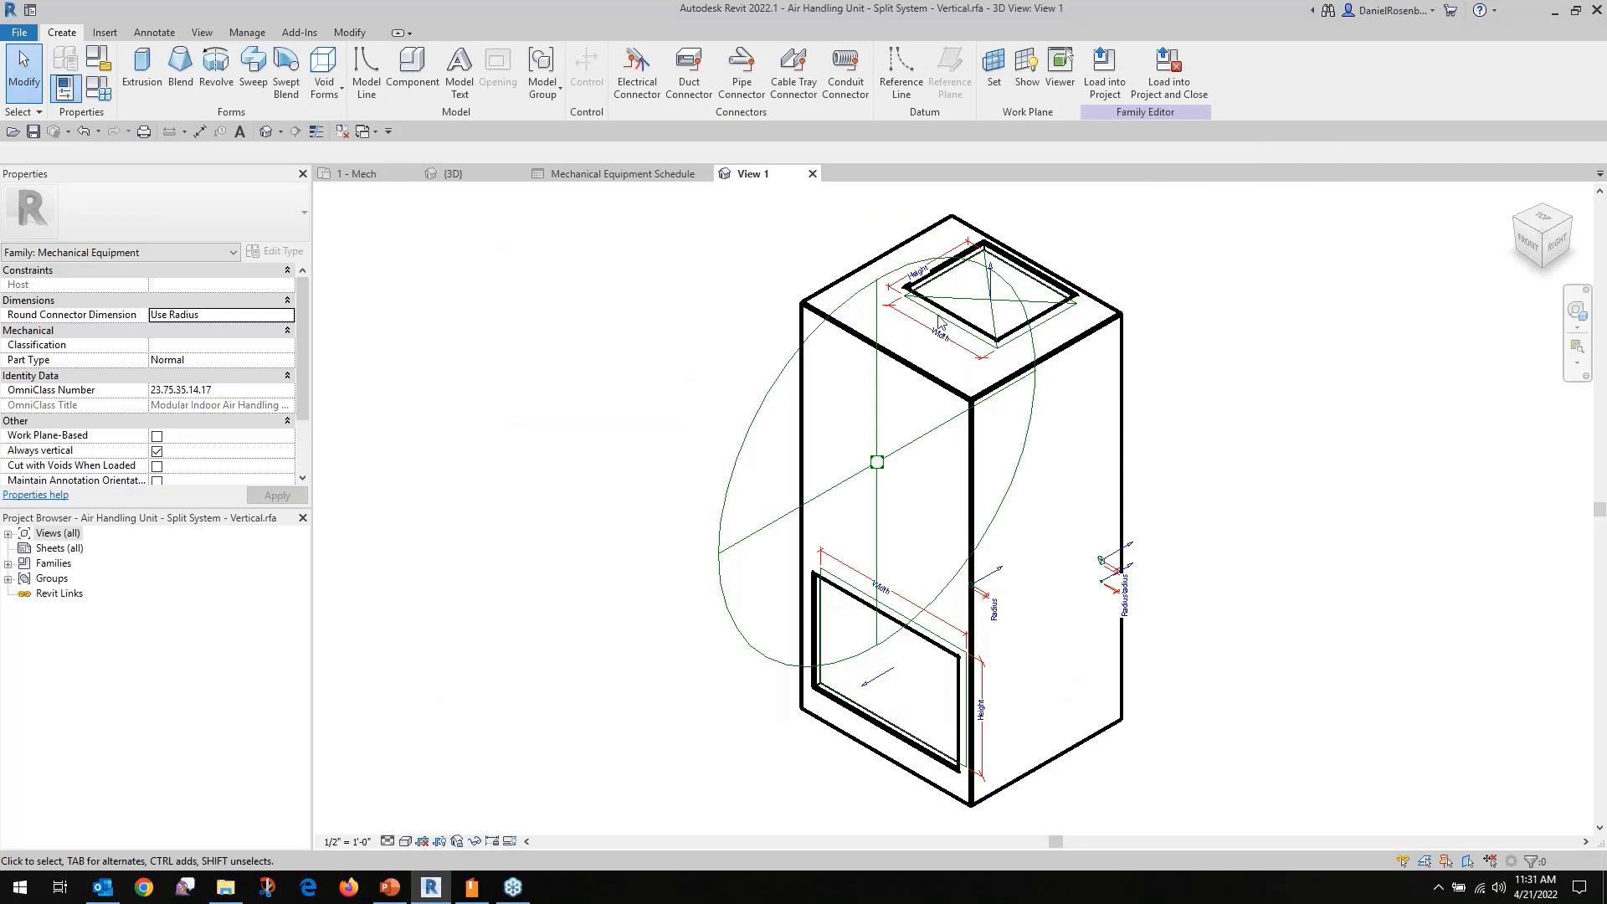
# Load the edited air handling unit family into the project, overwriting the existing version and its parameter values.
pyautogui.click(1111, 89)
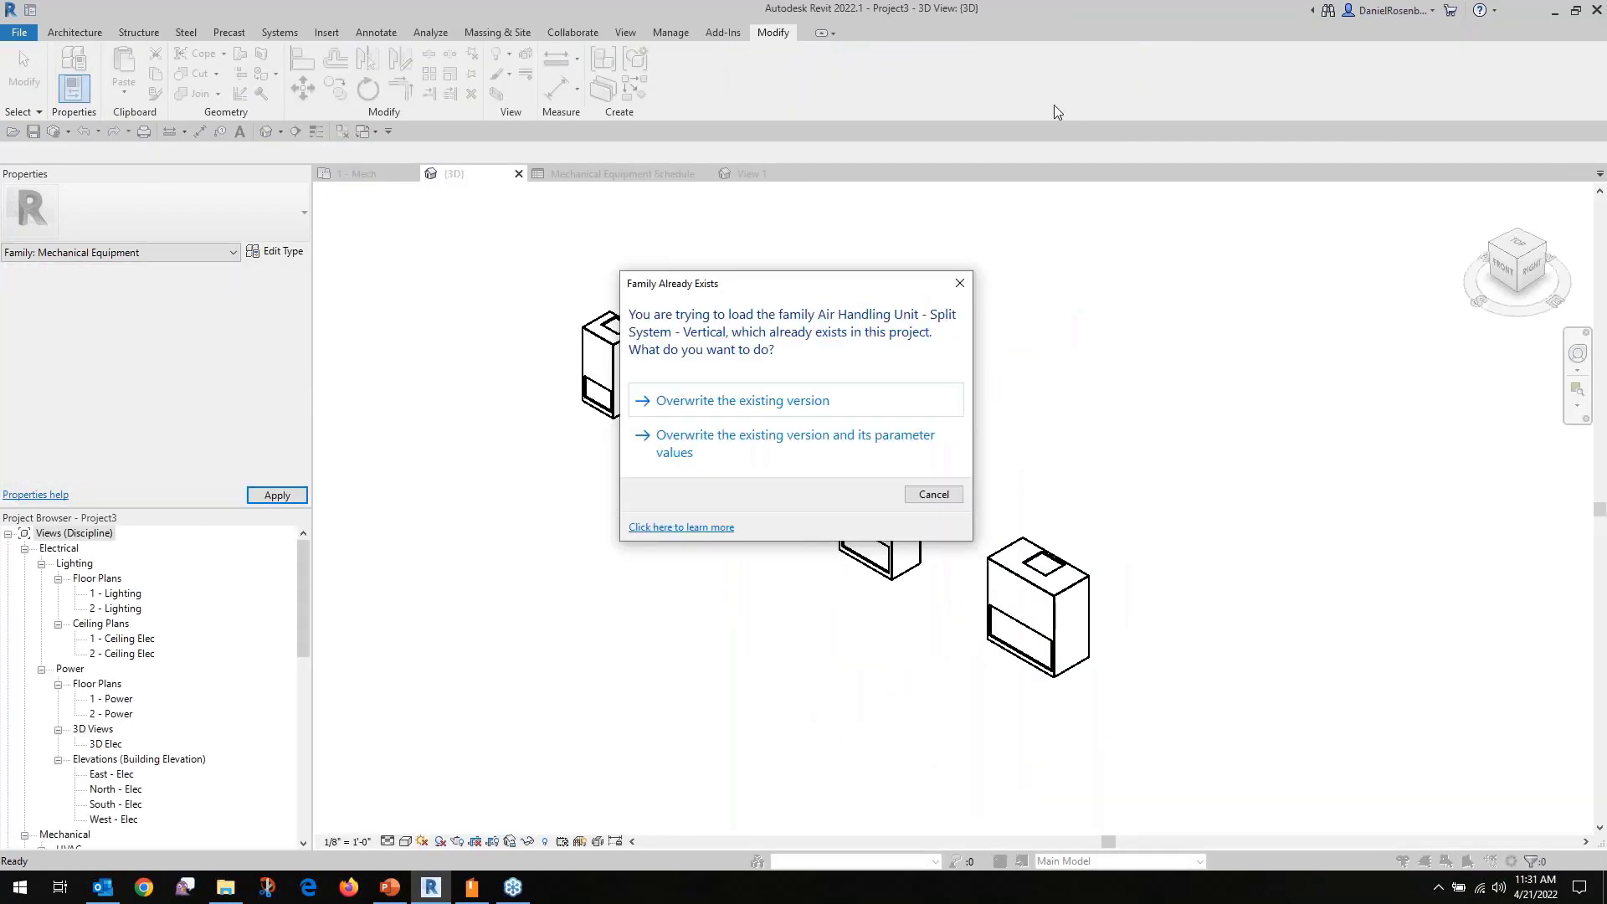
pyautogui.moveTo(786, 295); pyautogui.dragTo(856, 265)
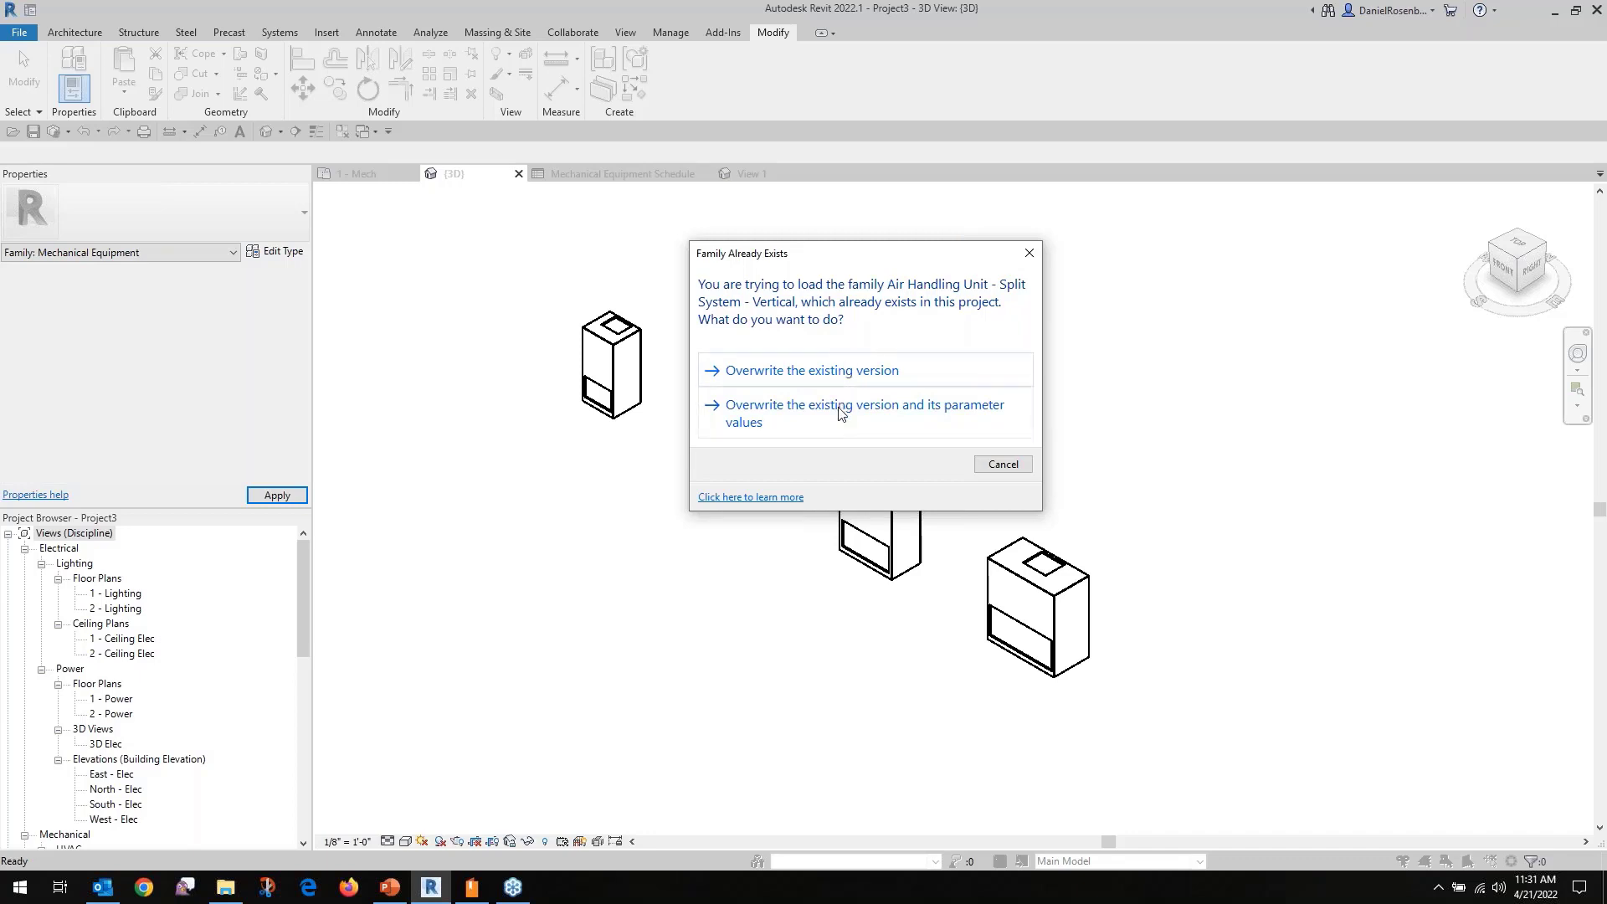
pyautogui.click(776, 416)
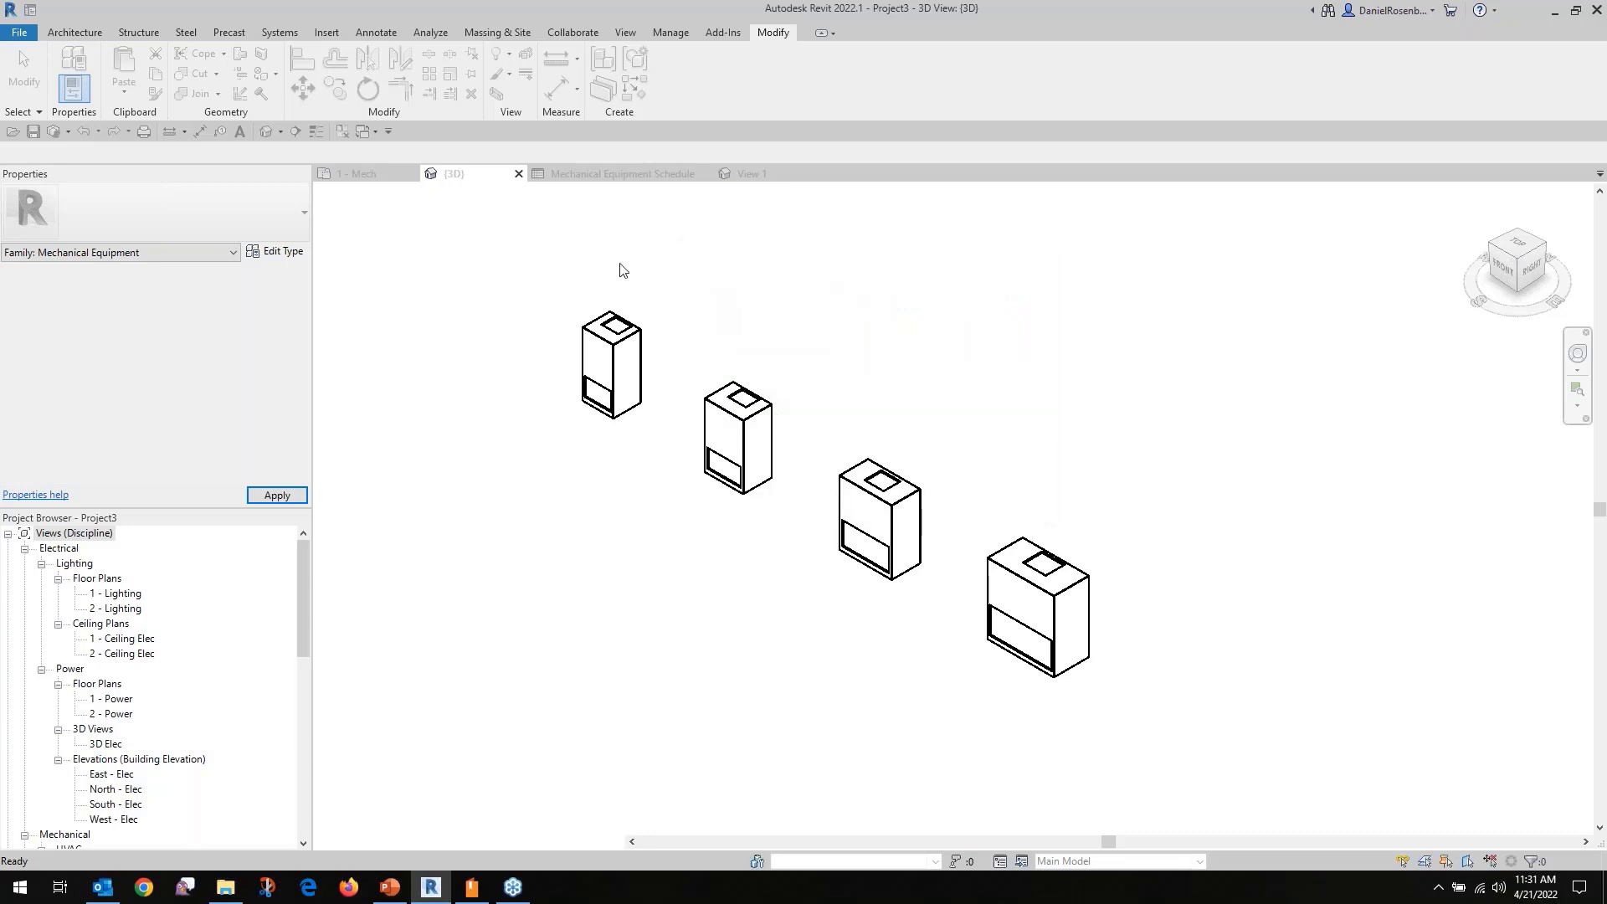
# Return to the Mechanical Equipment Schedule and group the MechUnitDepth, MechUnitHeight and MechUnitWidth headers under the heading DIMENSIONS.
pyautogui.click(590, 175)
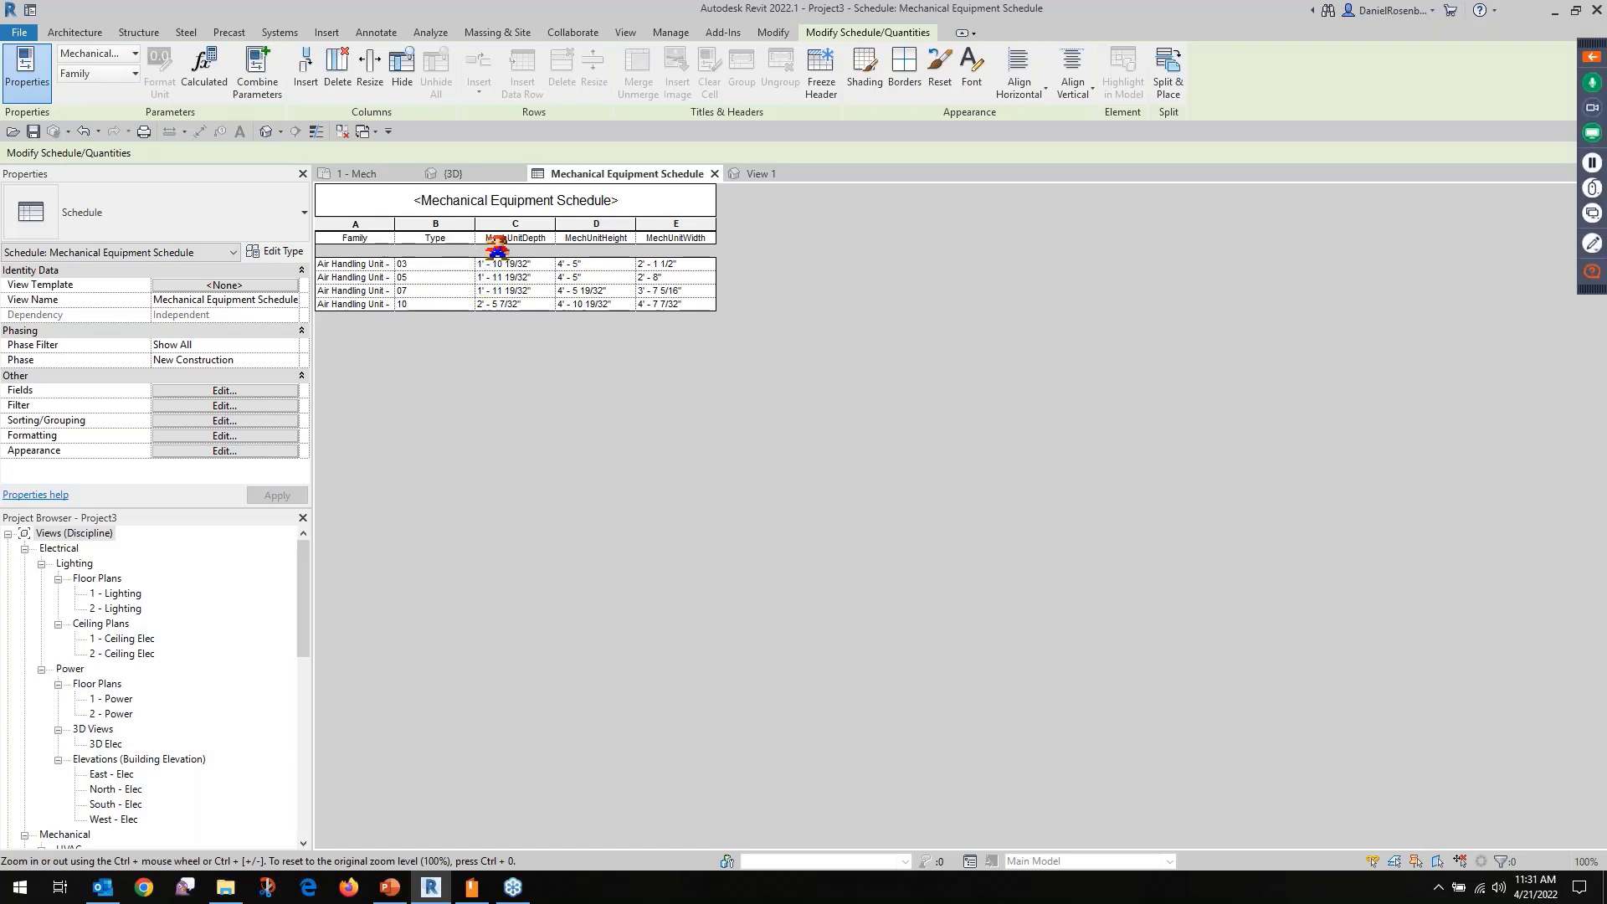
pyautogui.moveTo(473, 223); pyautogui.dragTo(727, 246)
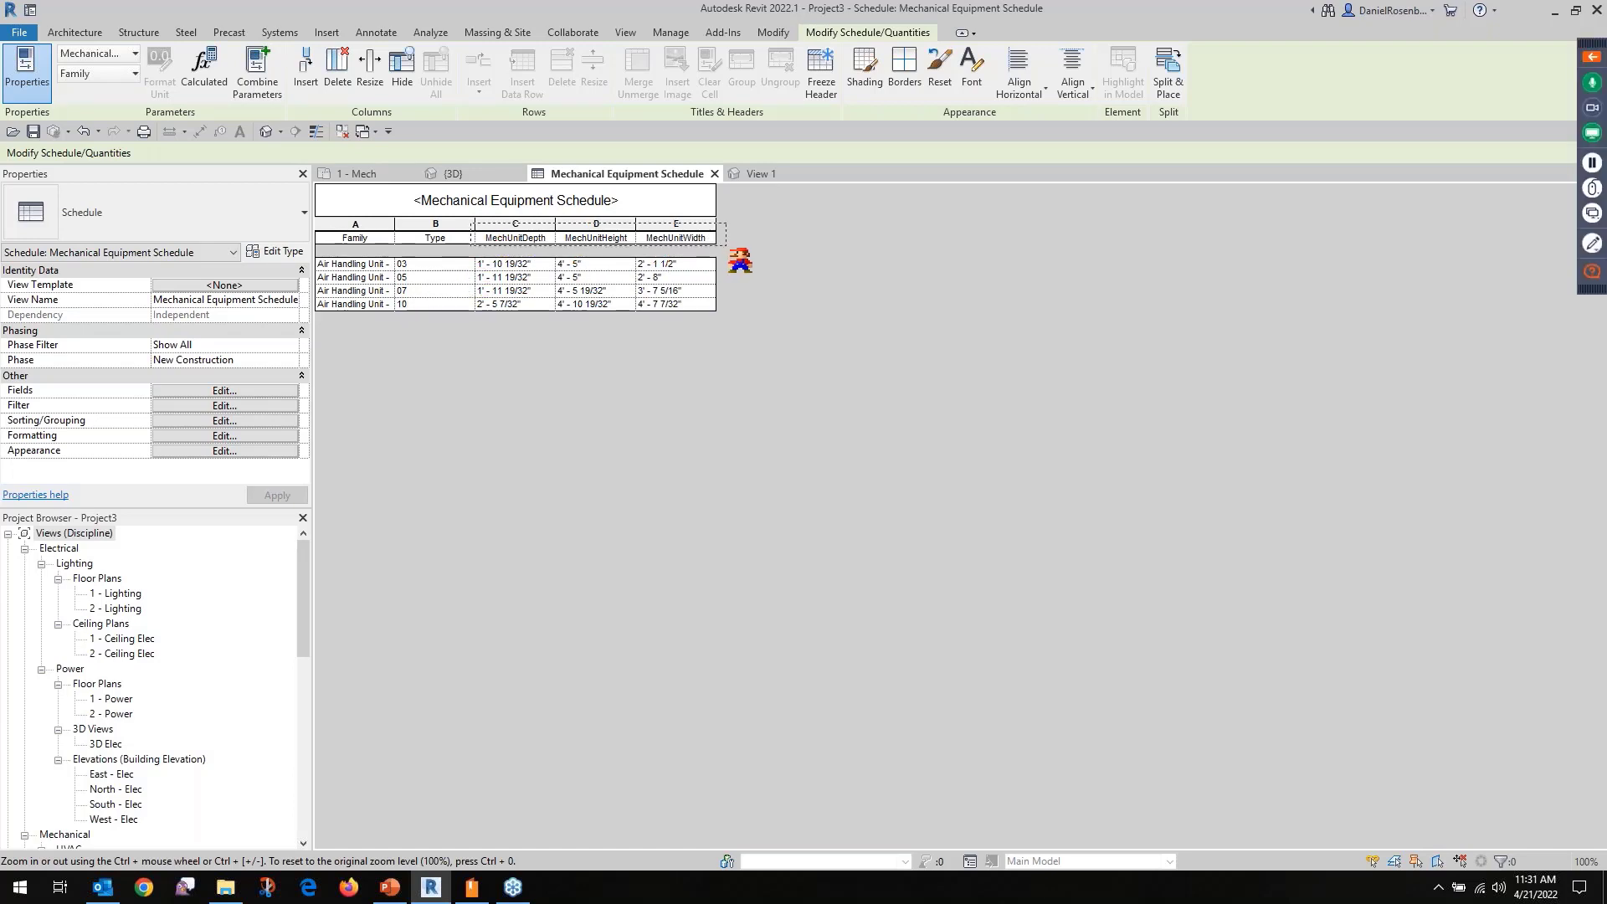
pyautogui.click(535, 238)
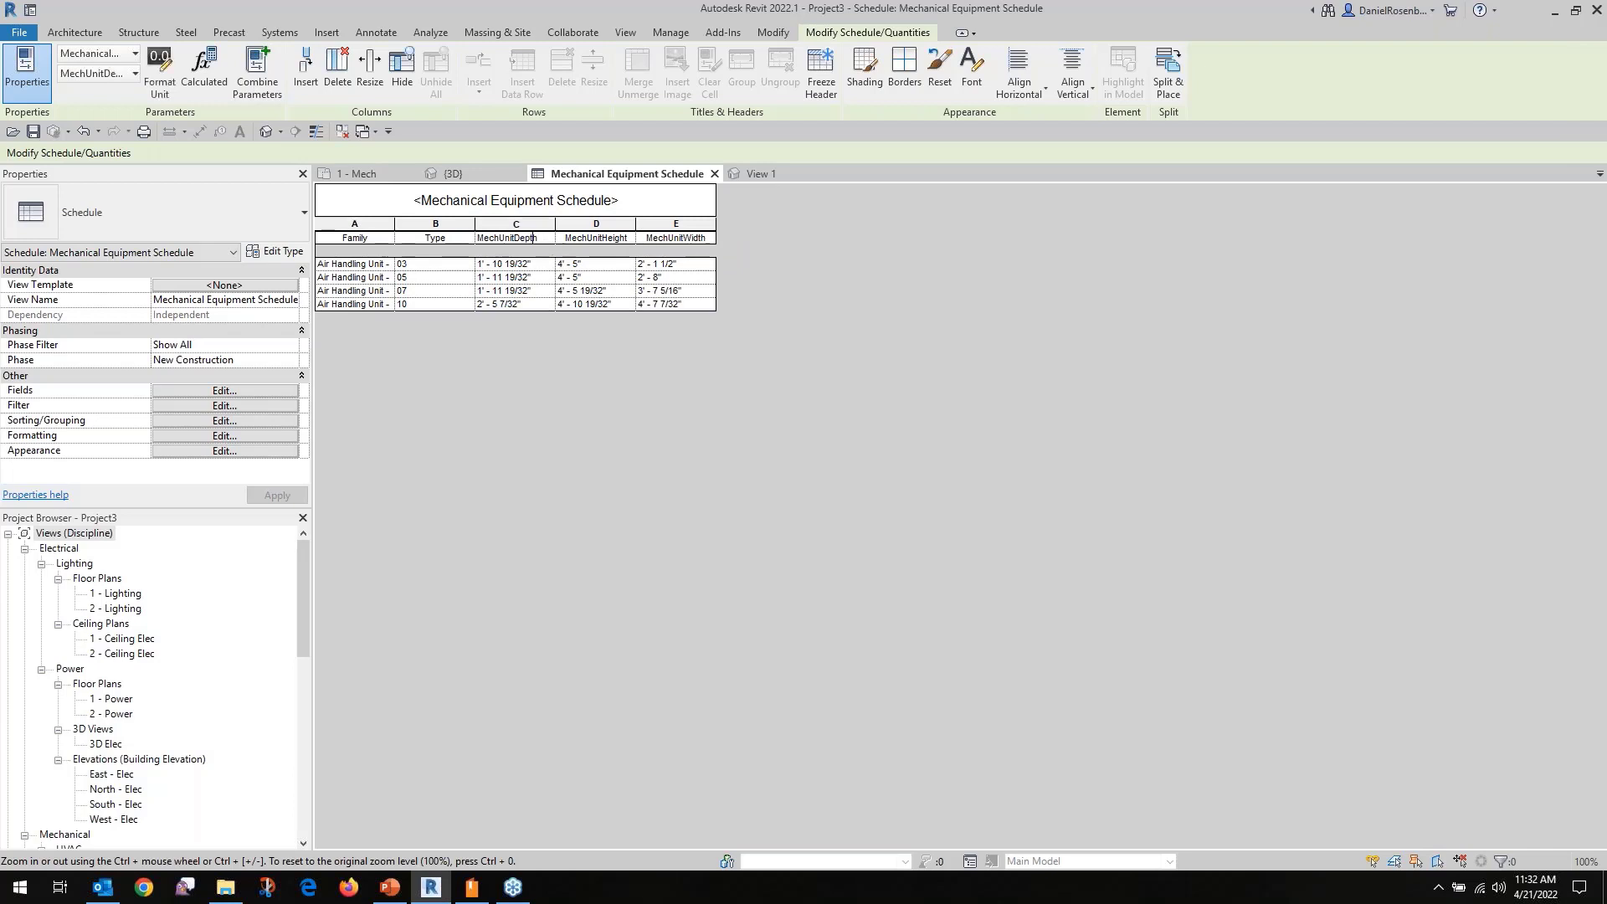
pyautogui.moveTo(536, 240); pyautogui.dragTo(670, 244)
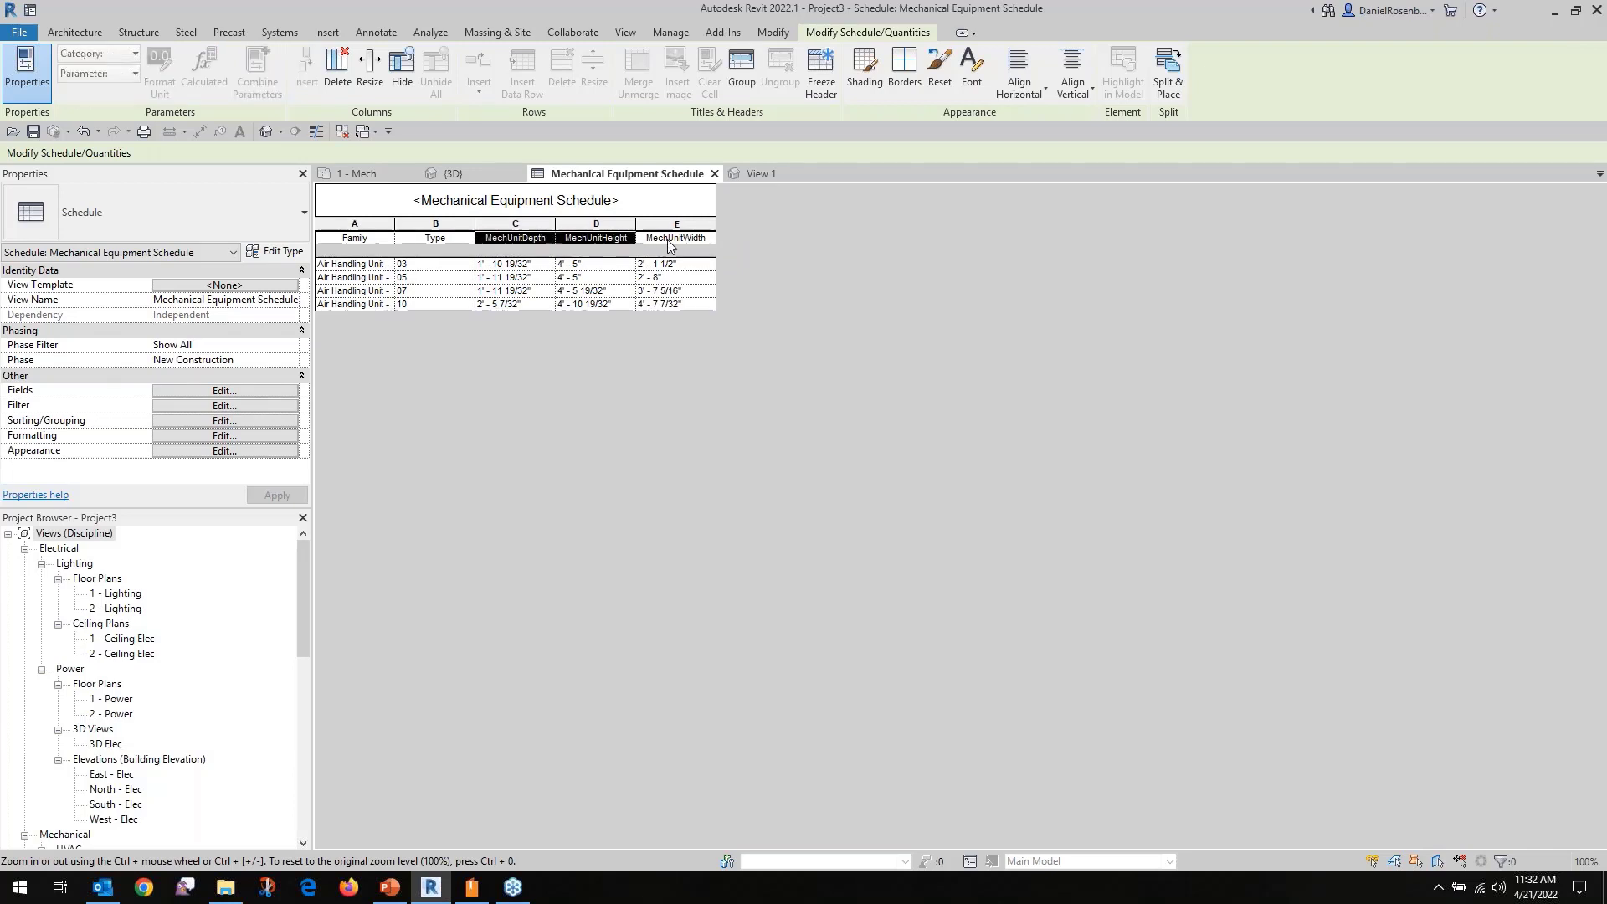
pyautogui.click(741, 71)
pyautogui.click(591, 239)
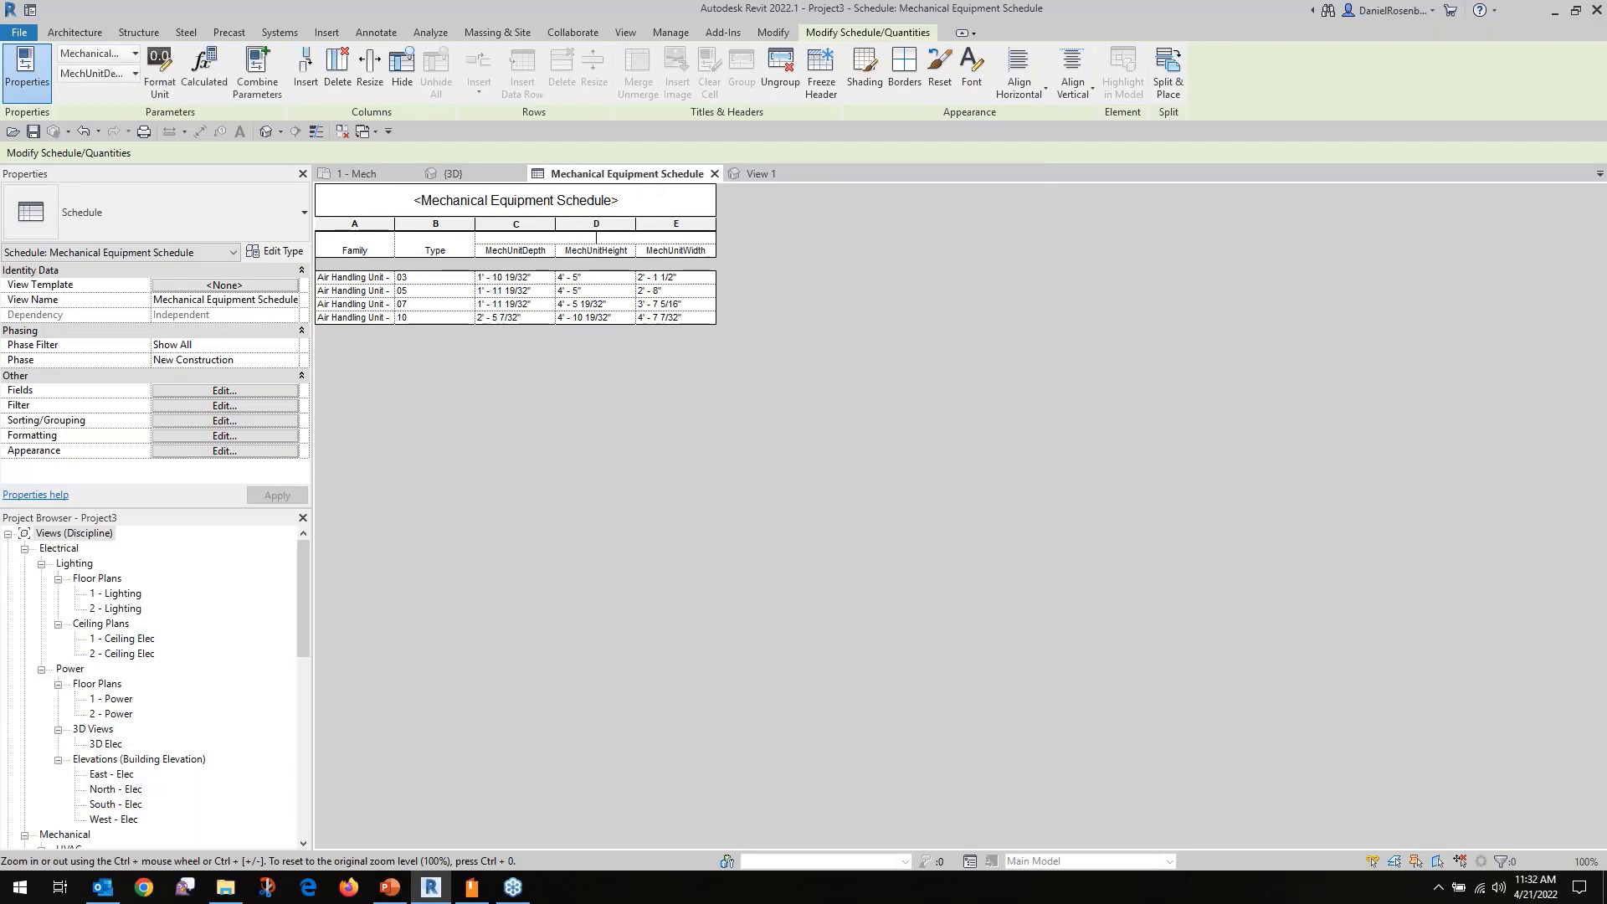
pyautogui.write('DIMENSIONS')
pyautogui.click(713, 317)
# Rename the MechUnitDepth, MechUnitHeight and MechUnitWidth column headings to DEPTH, HEIGHT and WIDTH.
pyautogui.click(539, 242)
pyautogui.click(549, 252)
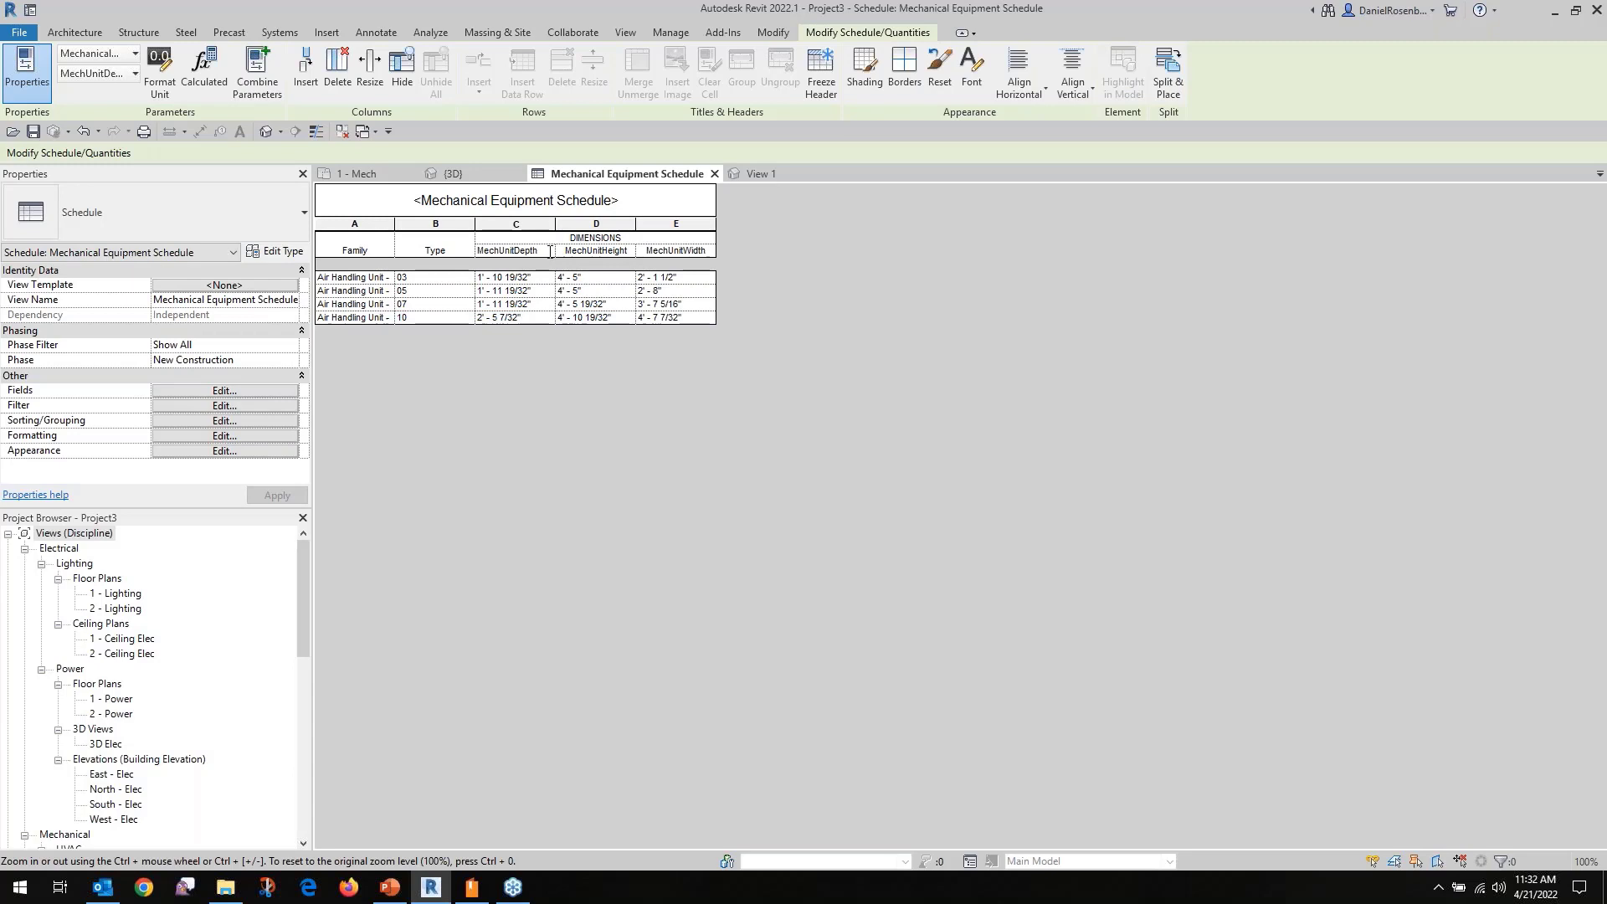
pyautogui.moveTo(549, 252); pyautogui.dragTo(477, 248)
pyautogui.write('DEPTH')
pyautogui.click(608, 251)
pyautogui.moveTo(631, 251); pyautogui.dragTo(560, 249)
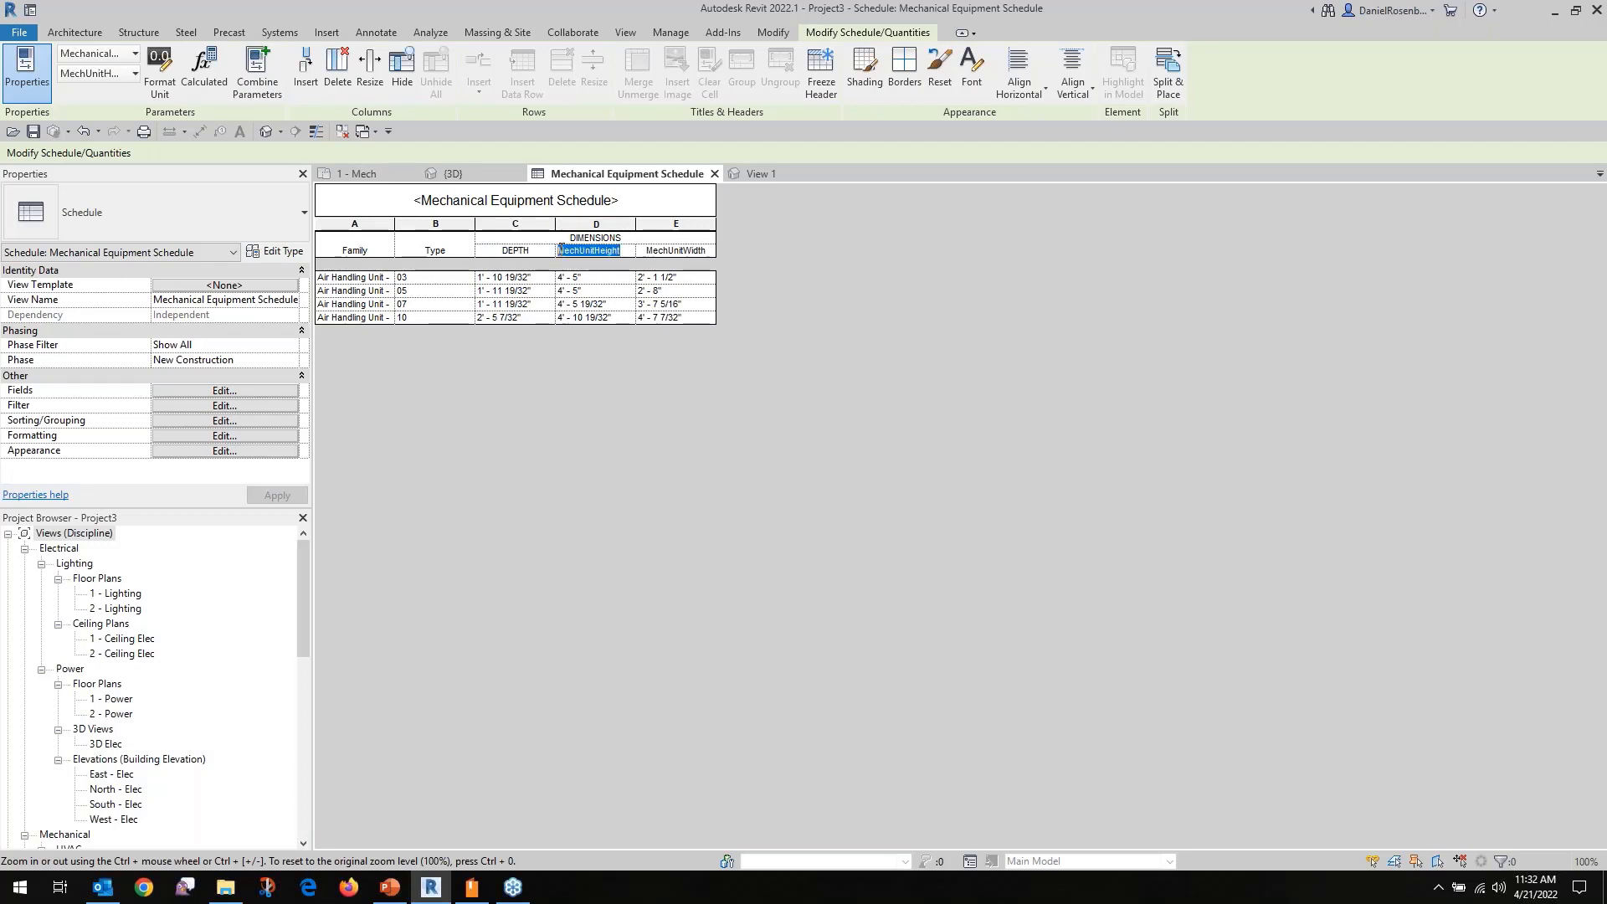
pyautogui.write('HEIGHT')
pyautogui.click(649, 250)
pyautogui.moveTo(696, 253); pyautogui.dragTo(640, 251)
pyautogui.write('WIDTH')
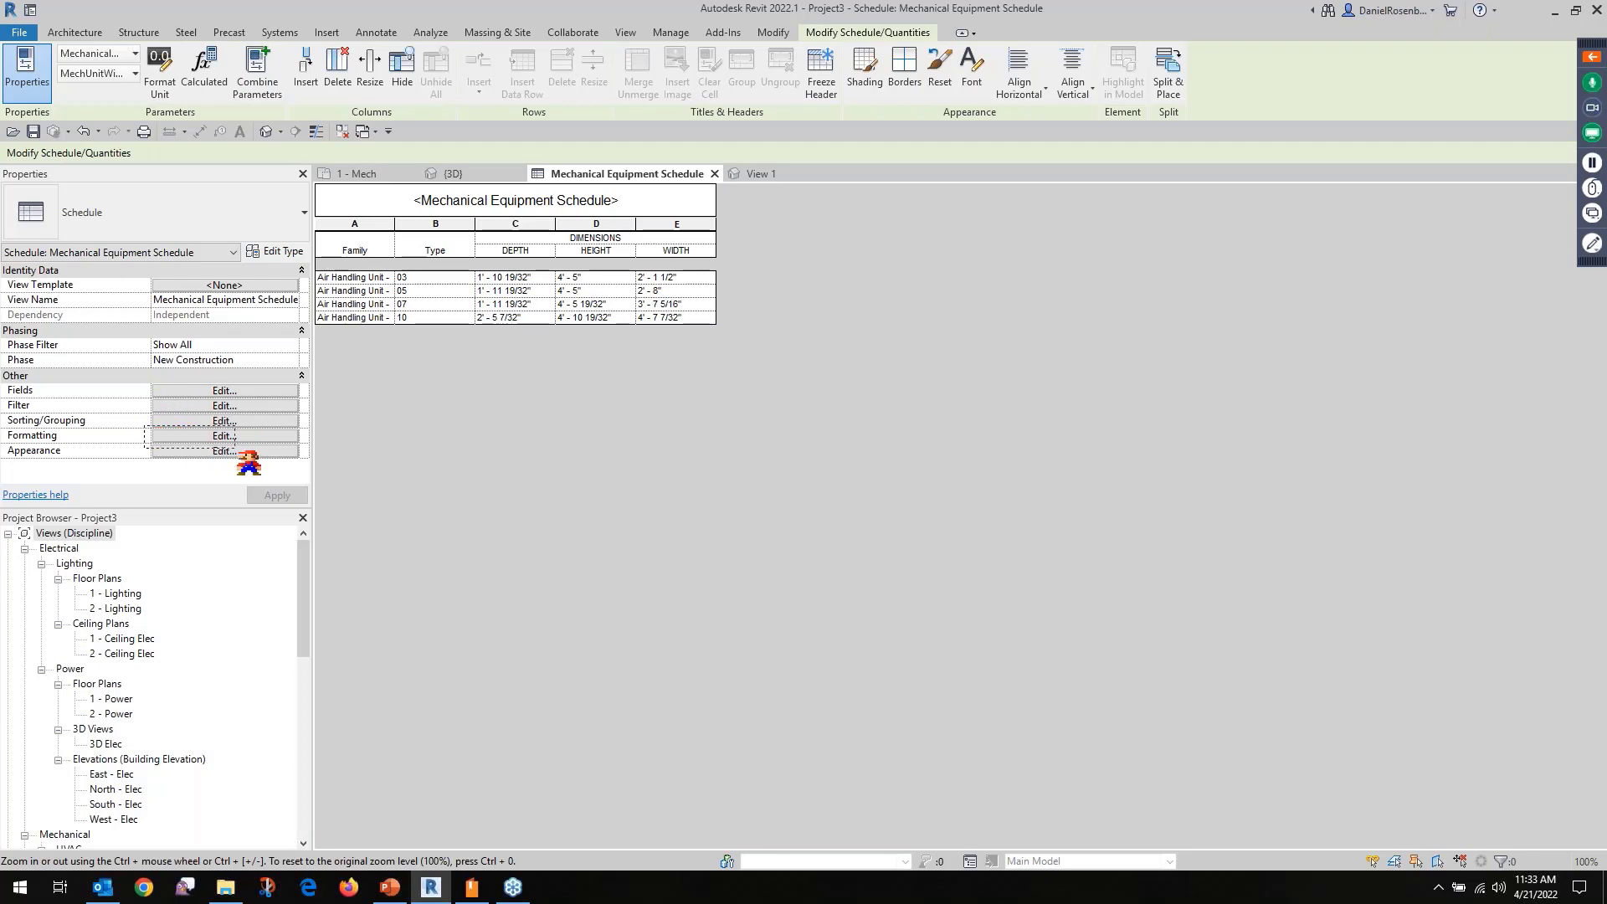
# Open the schedule's formatting settings, go through the three dimension fields and select MechUnitDepth.
pyautogui.click(264, 436)
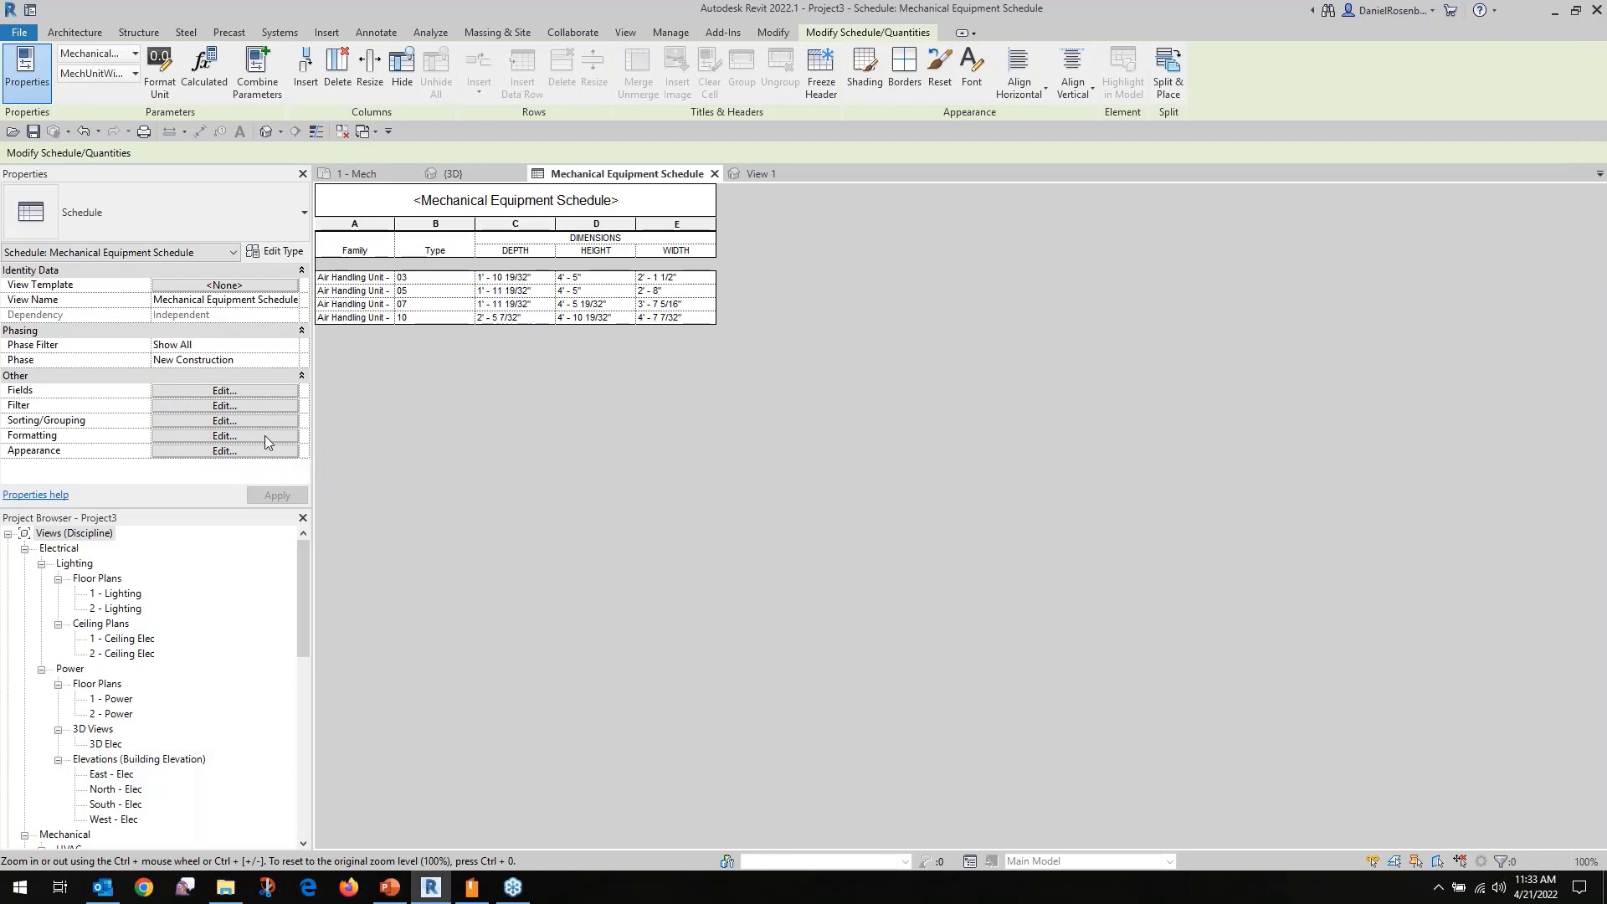
pyautogui.moveTo(1029, 74); pyautogui.dragTo(1034, 87)
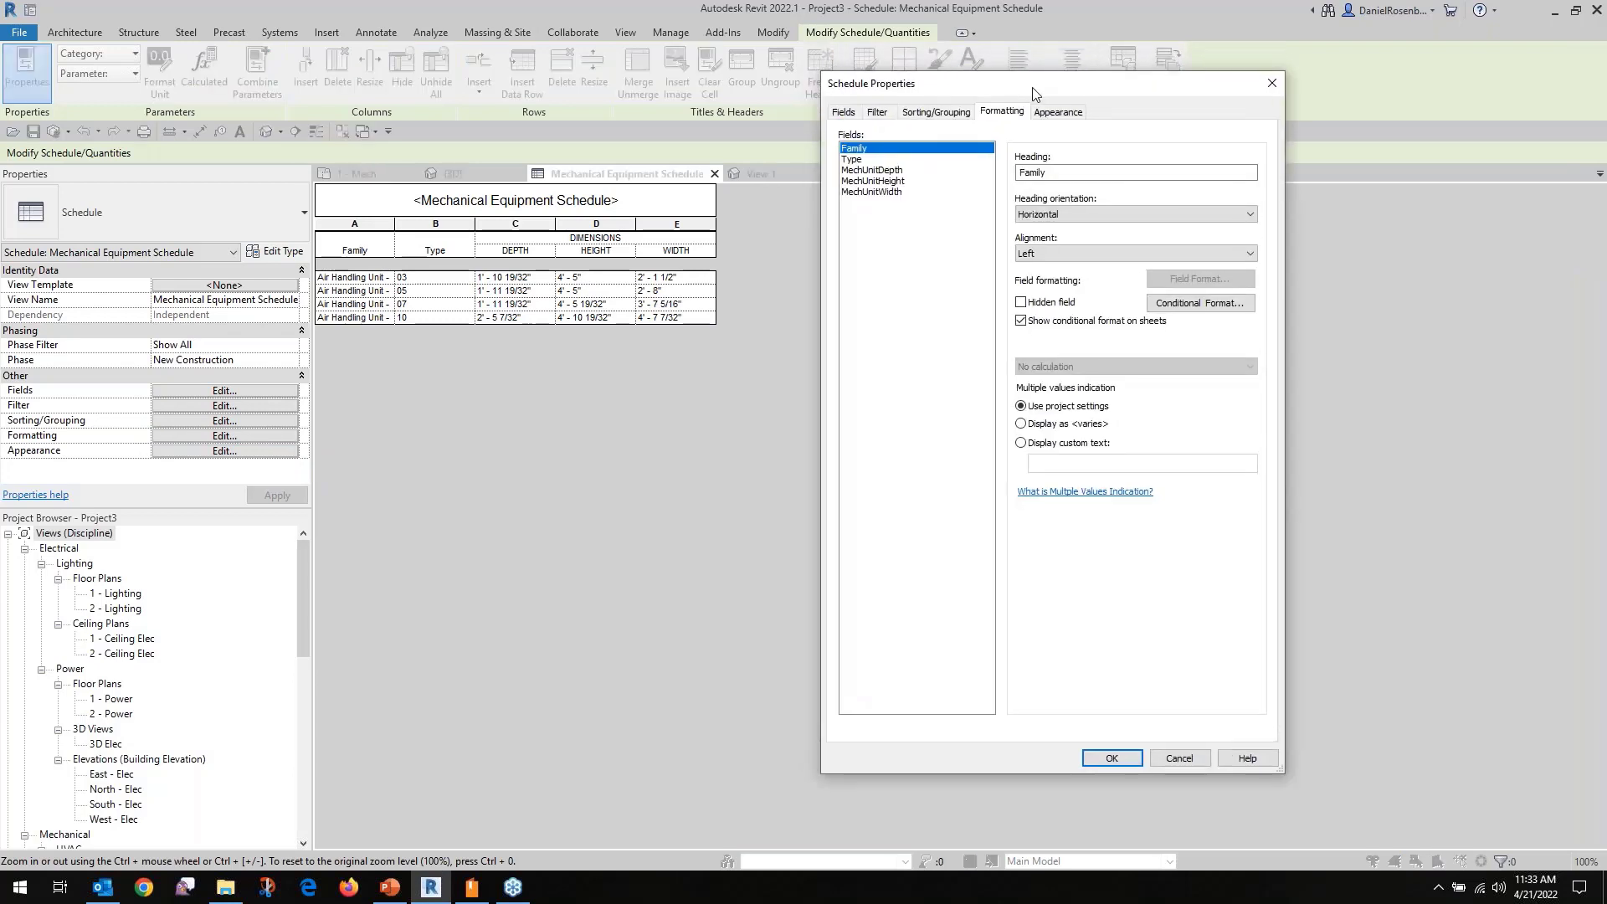
pyautogui.click(883, 171)
pyautogui.click(875, 180)
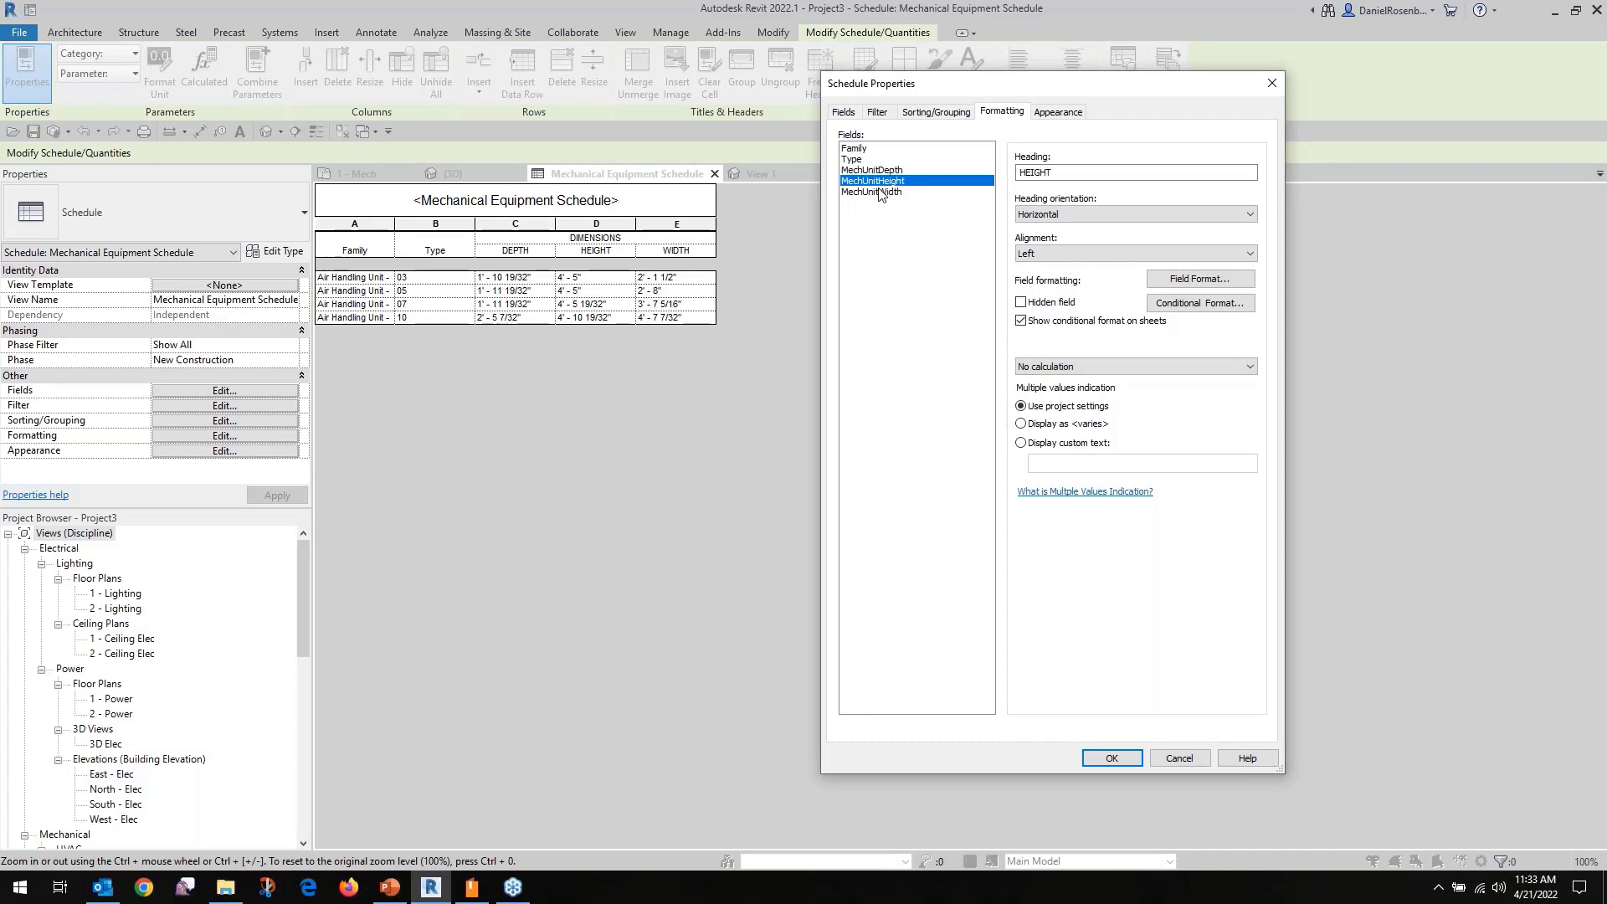
pyautogui.click(879, 192)
pyautogui.click(881, 181)
pyautogui.click(881, 170)
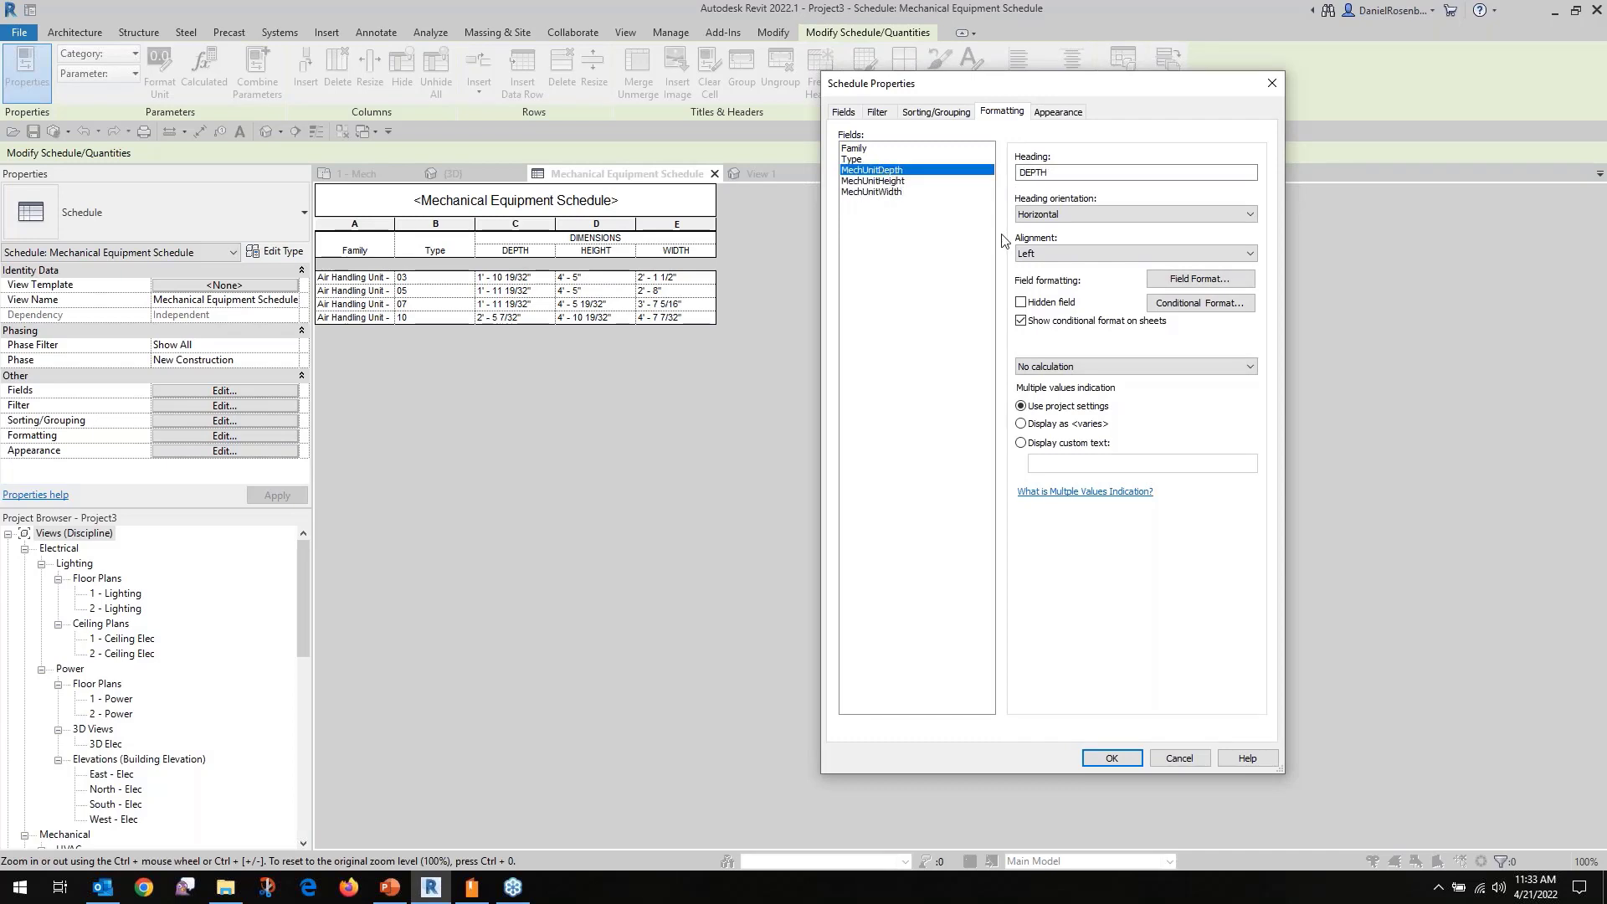
pyautogui.hotkey('ctrl', '2')
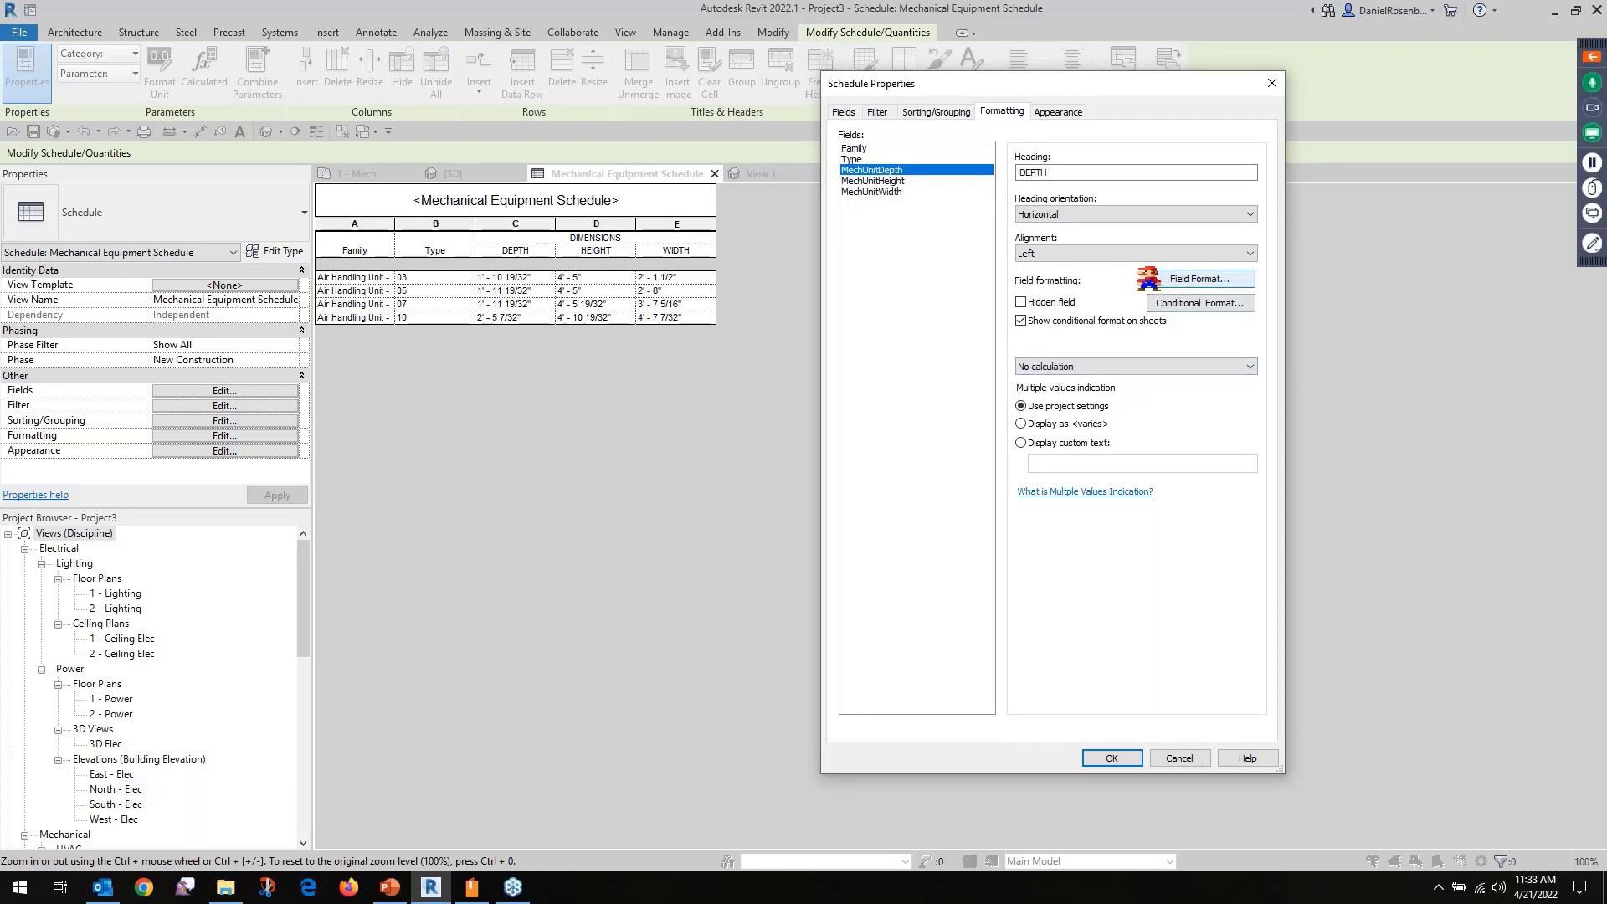
pyautogui.keyDown('ctrl'); pyautogui.moveTo(1135, 266); pyautogui.dragTo(1262, 294); pyautogui.keyUp('ctrl')
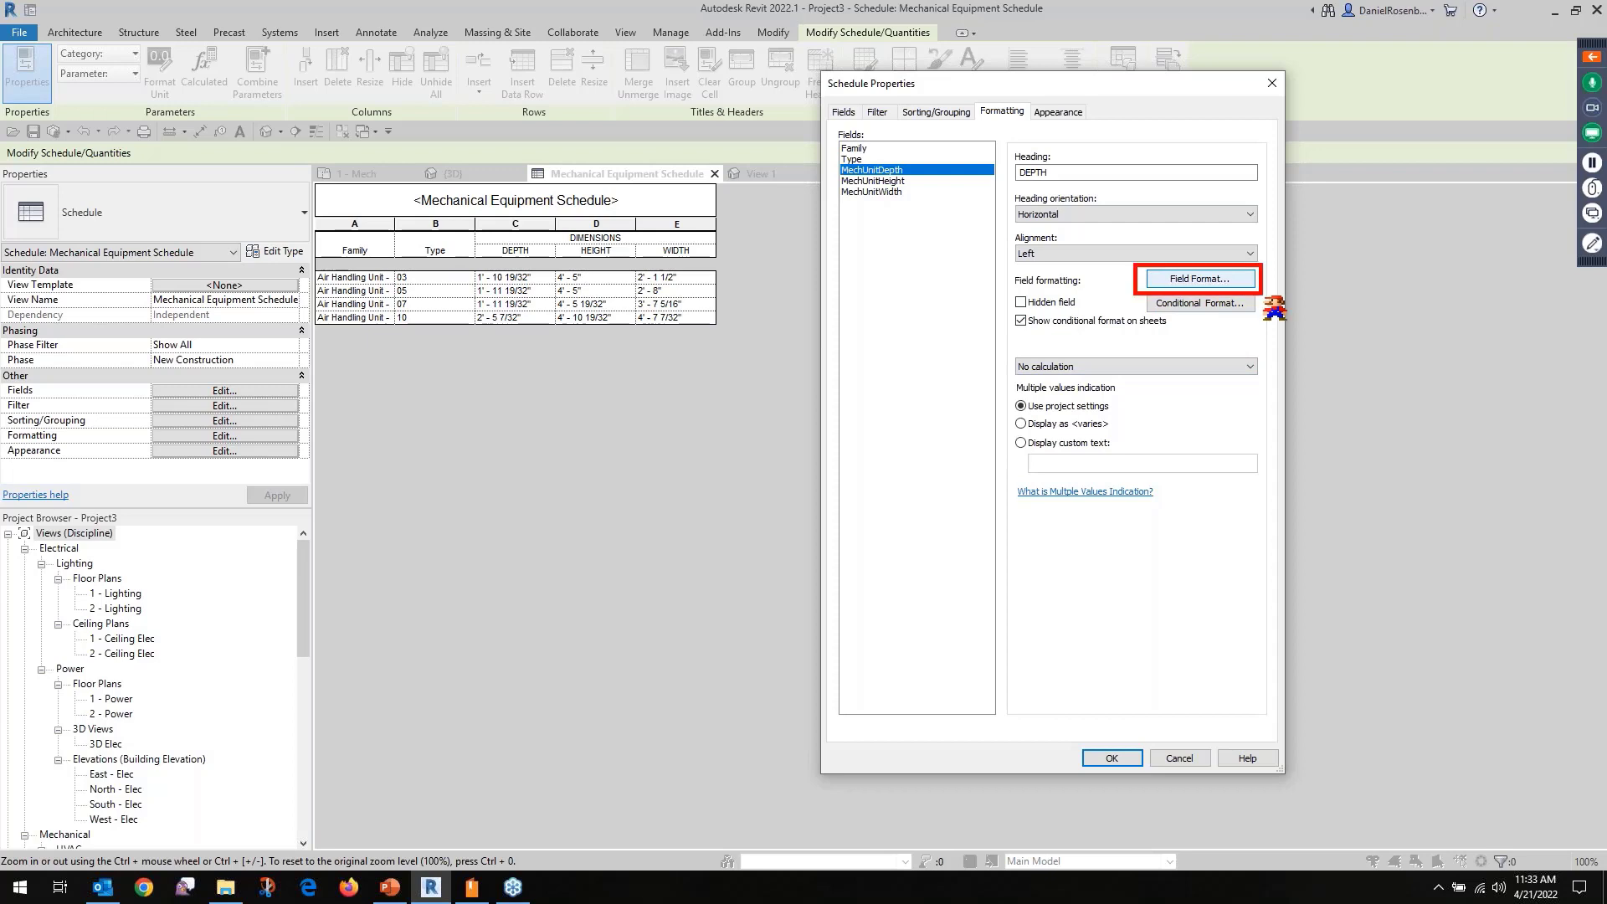
pyautogui.press('Escape')
# Override the project settings for the MechUnitDepth field format with fractional inches rounded to the nearest 1/4".
pyautogui.click(1200, 279)
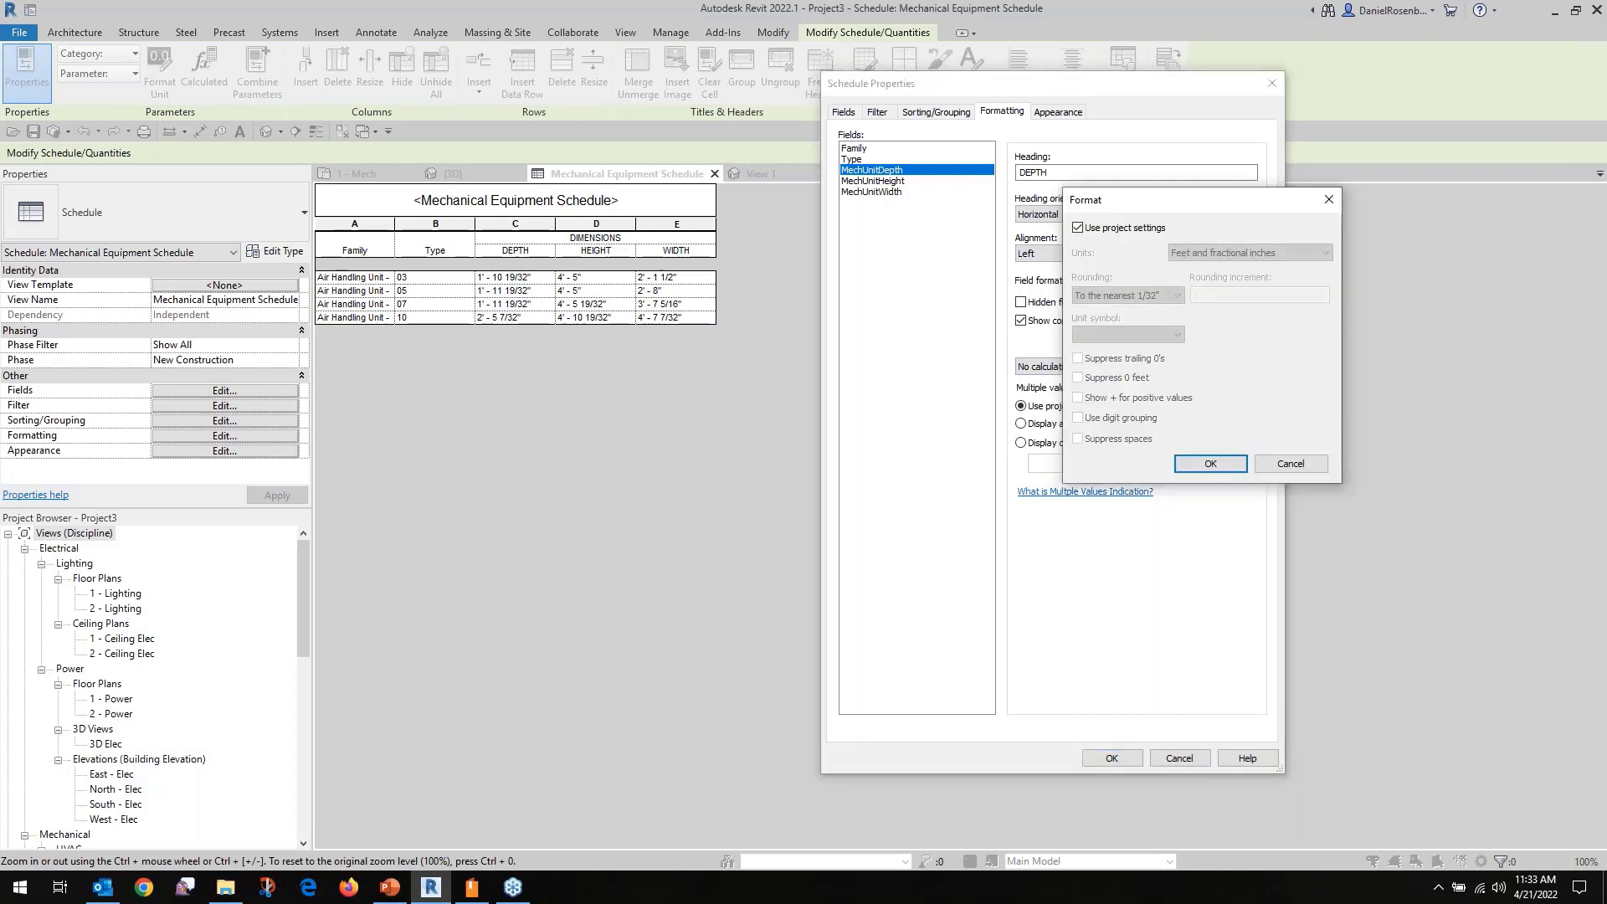
pyautogui.click(1079, 228)
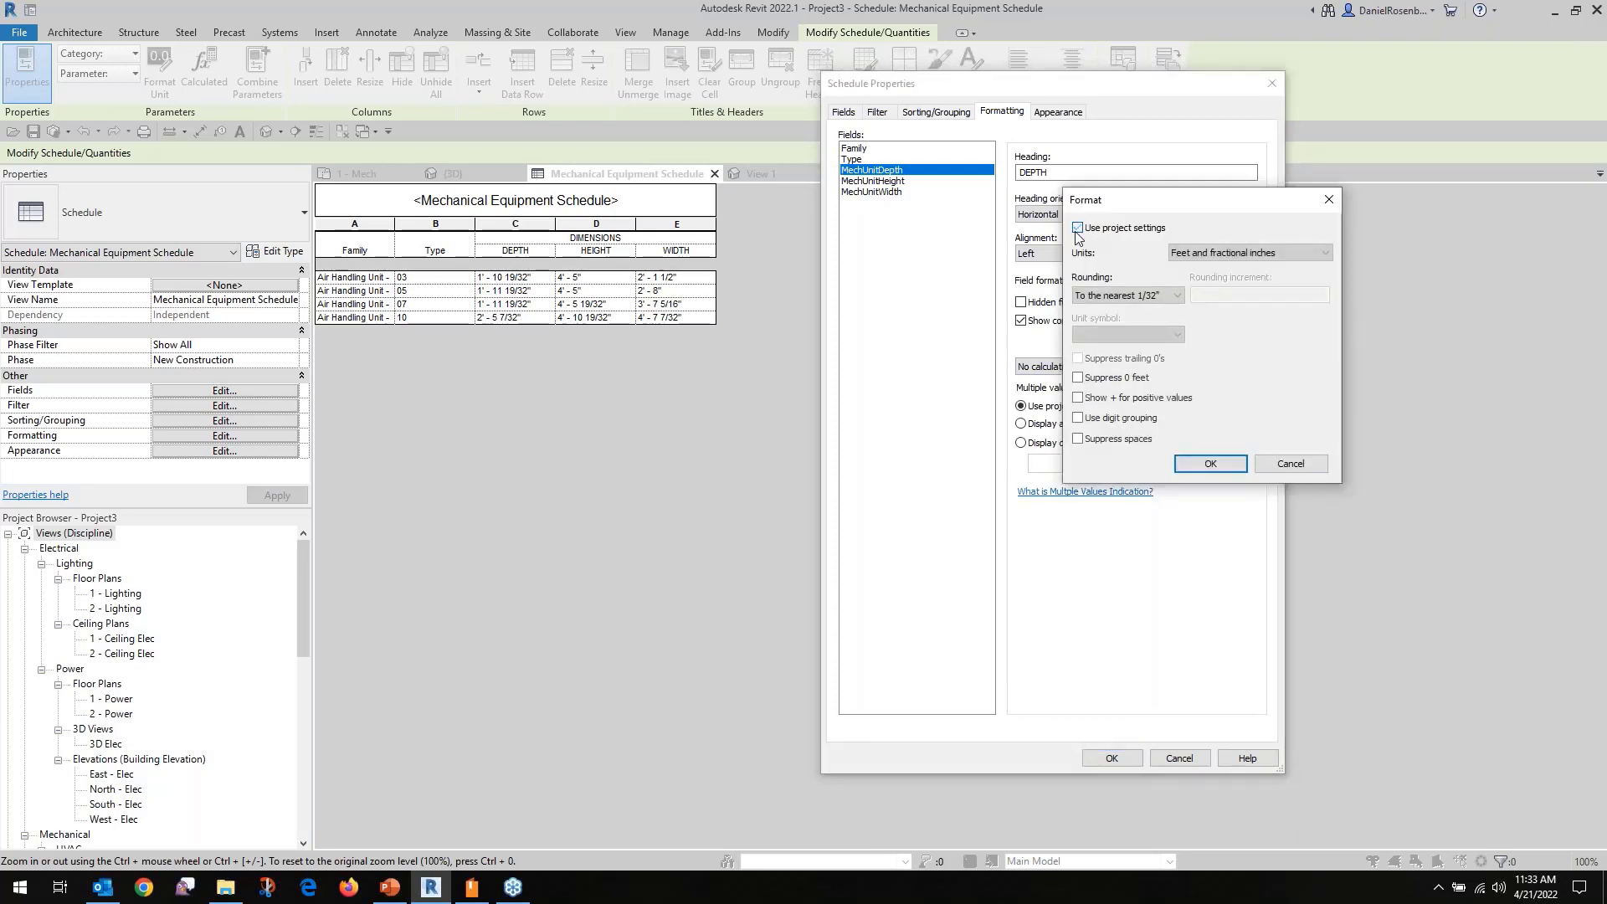
pyautogui.click(1205, 252)
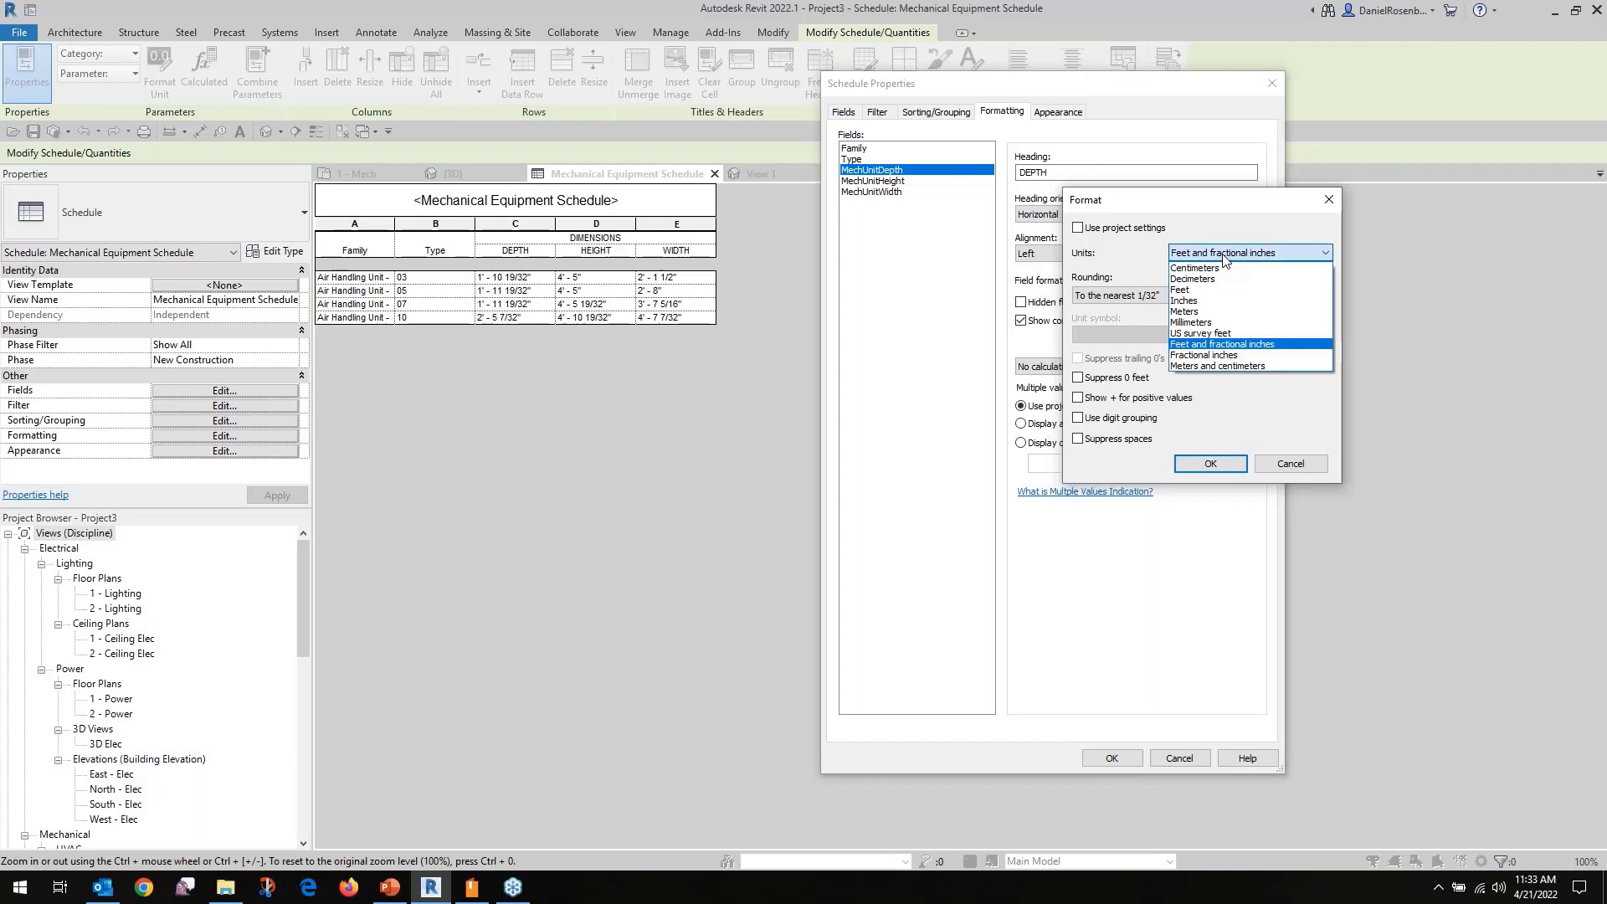
pyautogui.click(1221, 355)
pyautogui.click(1176, 297)
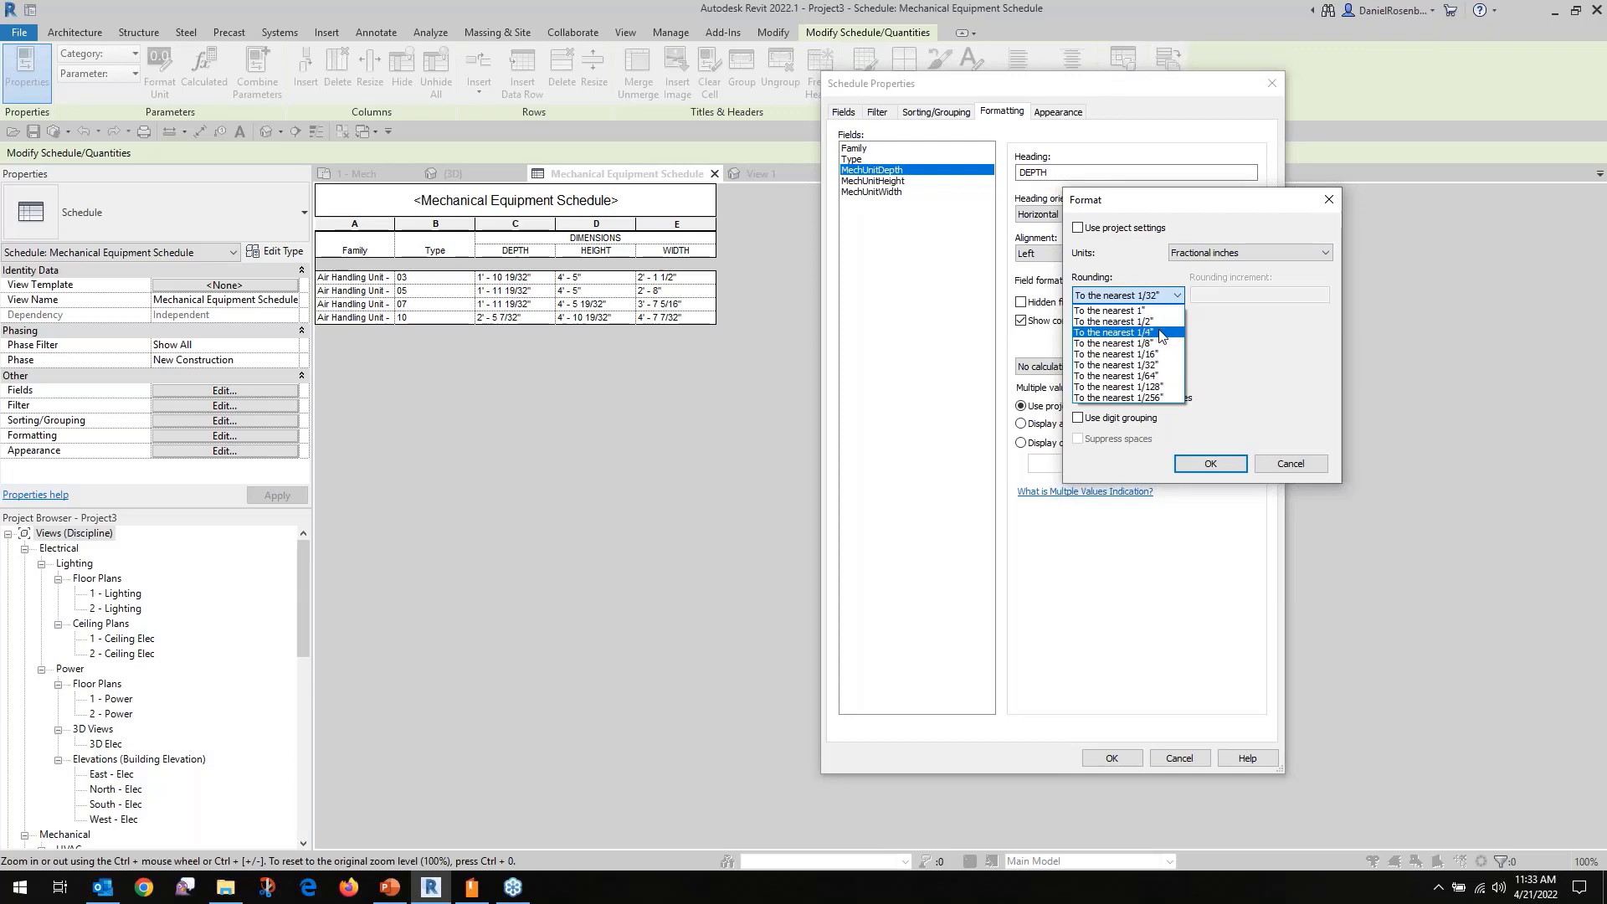
pyautogui.click(1162, 333)
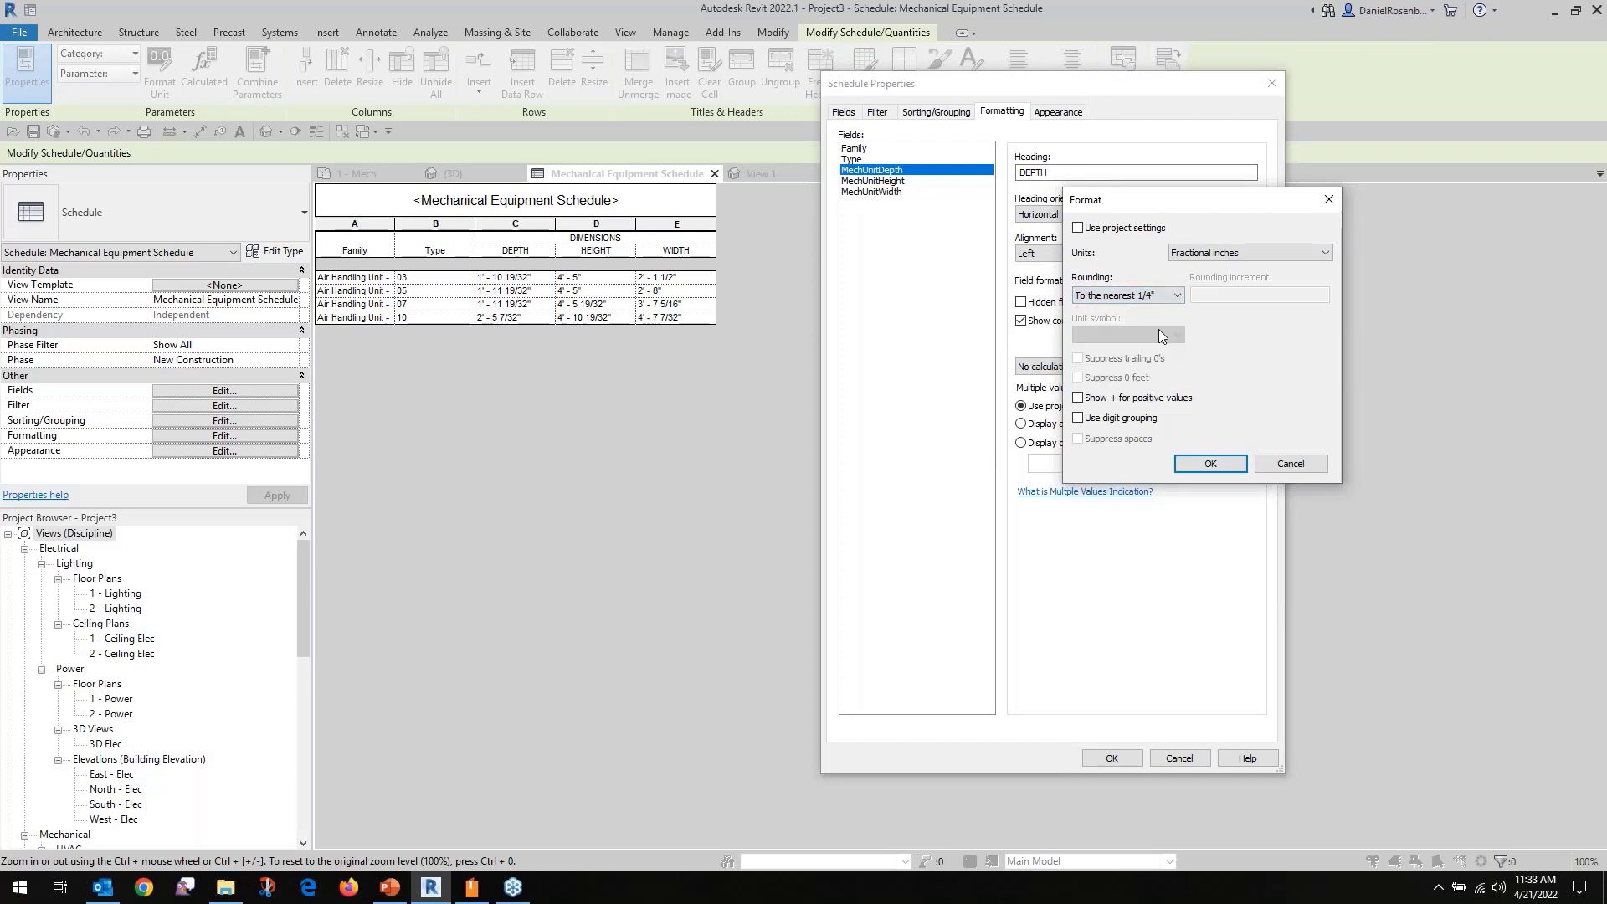
pyautogui.click(1221, 461)
# Override the project settings for the MechUnitHeight field format with fractional inches rounded to the nearest 1/4".
pyautogui.click(893, 182)
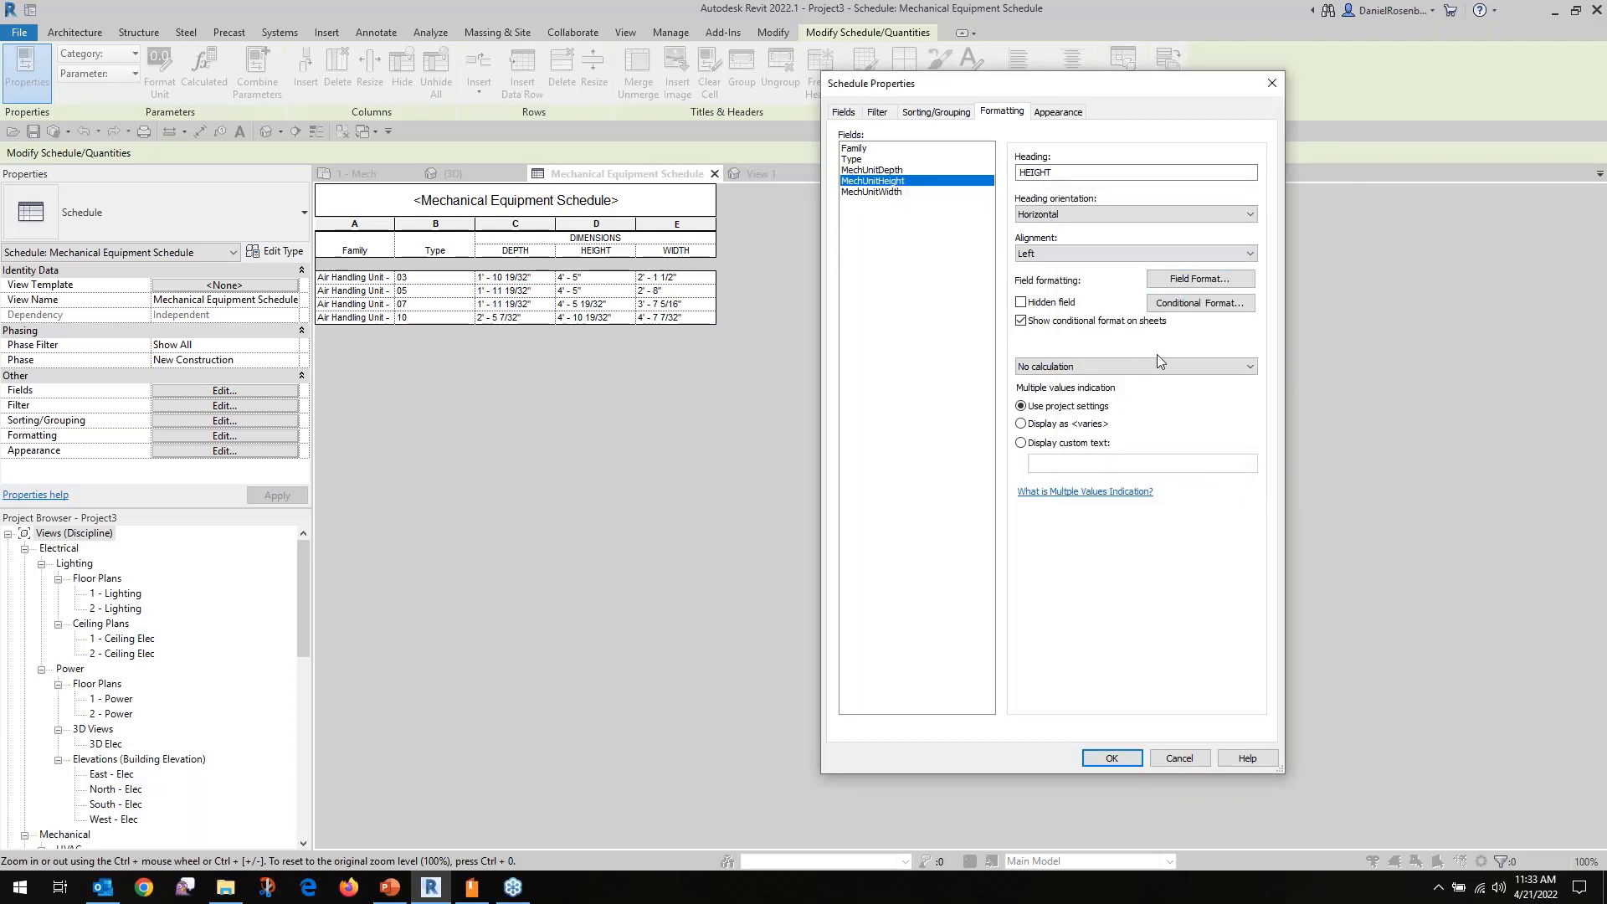
pyautogui.click(1170, 282)
pyautogui.click(1097, 228)
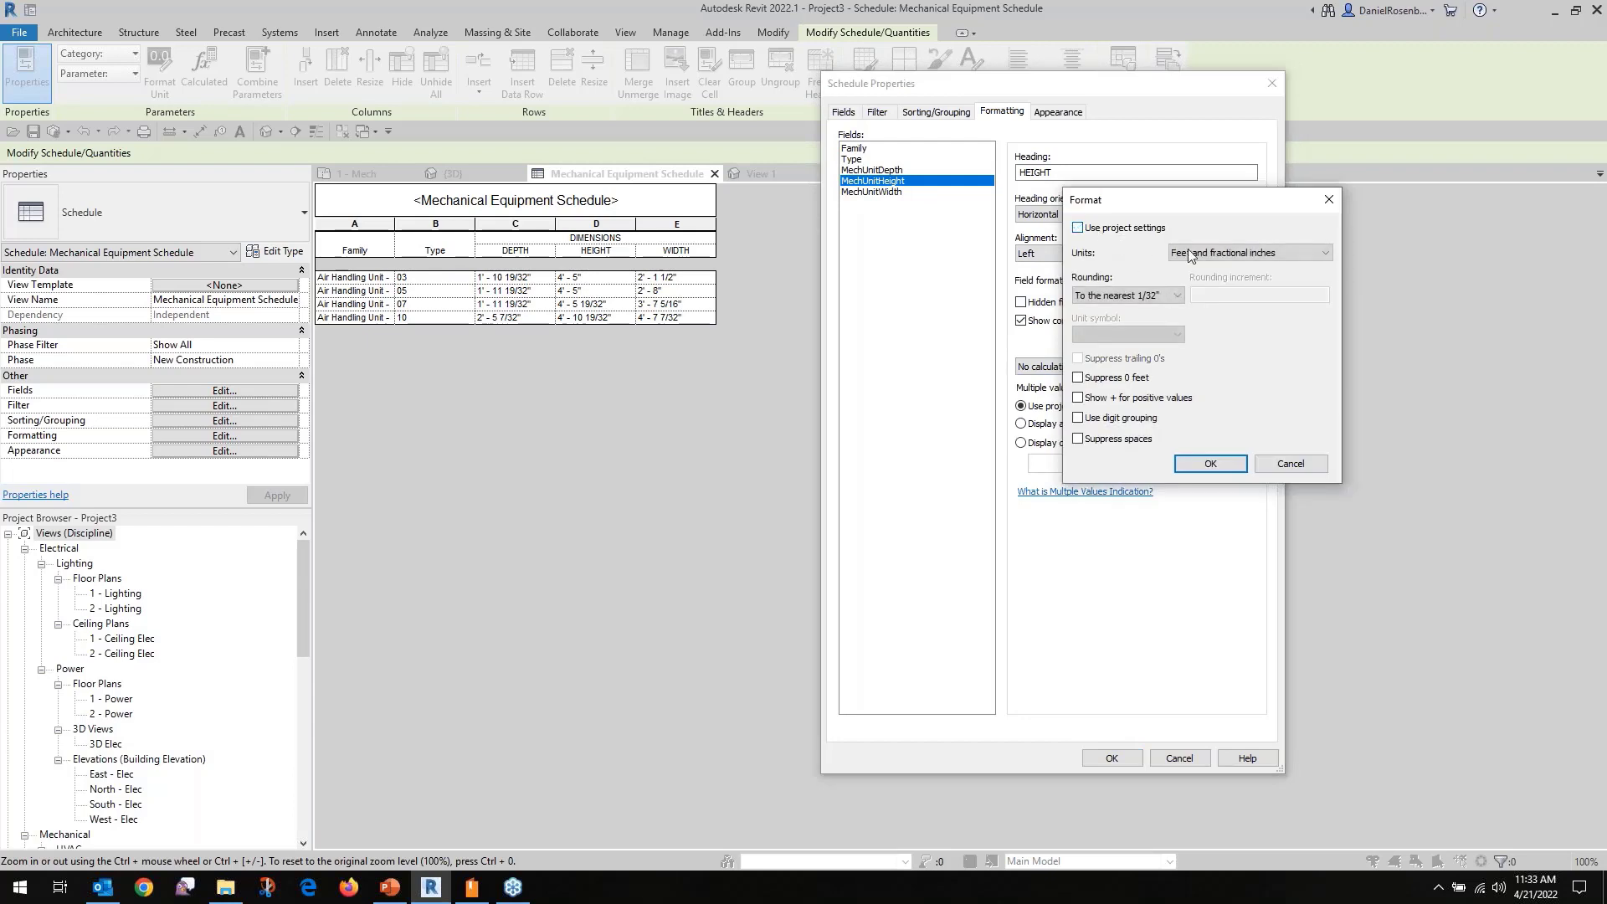
pyautogui.click(1289, 253)
pyautogui.click(1232, 358)
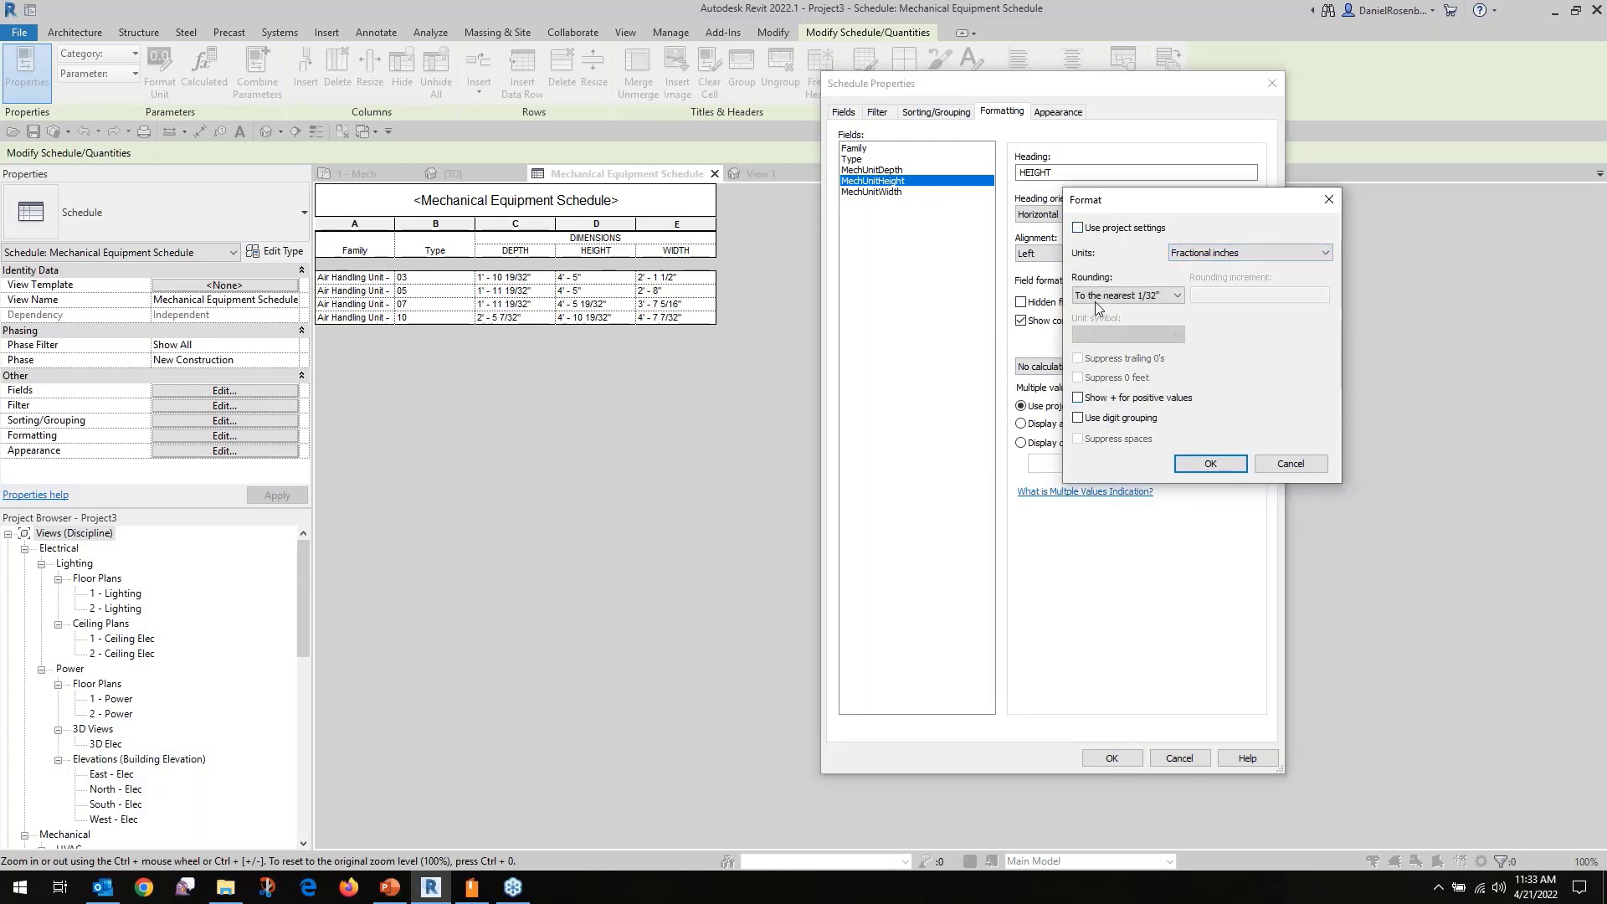
pyautogui.click(1122, 295)
pyautogui.click(1124, 333)
pyautogui.click(1210, 464)
# Override the project settings for the MechUnitWidth field format with rounding to the nearest 1/4" and apply the schedule properties.
pyautogui.click(894, 194)
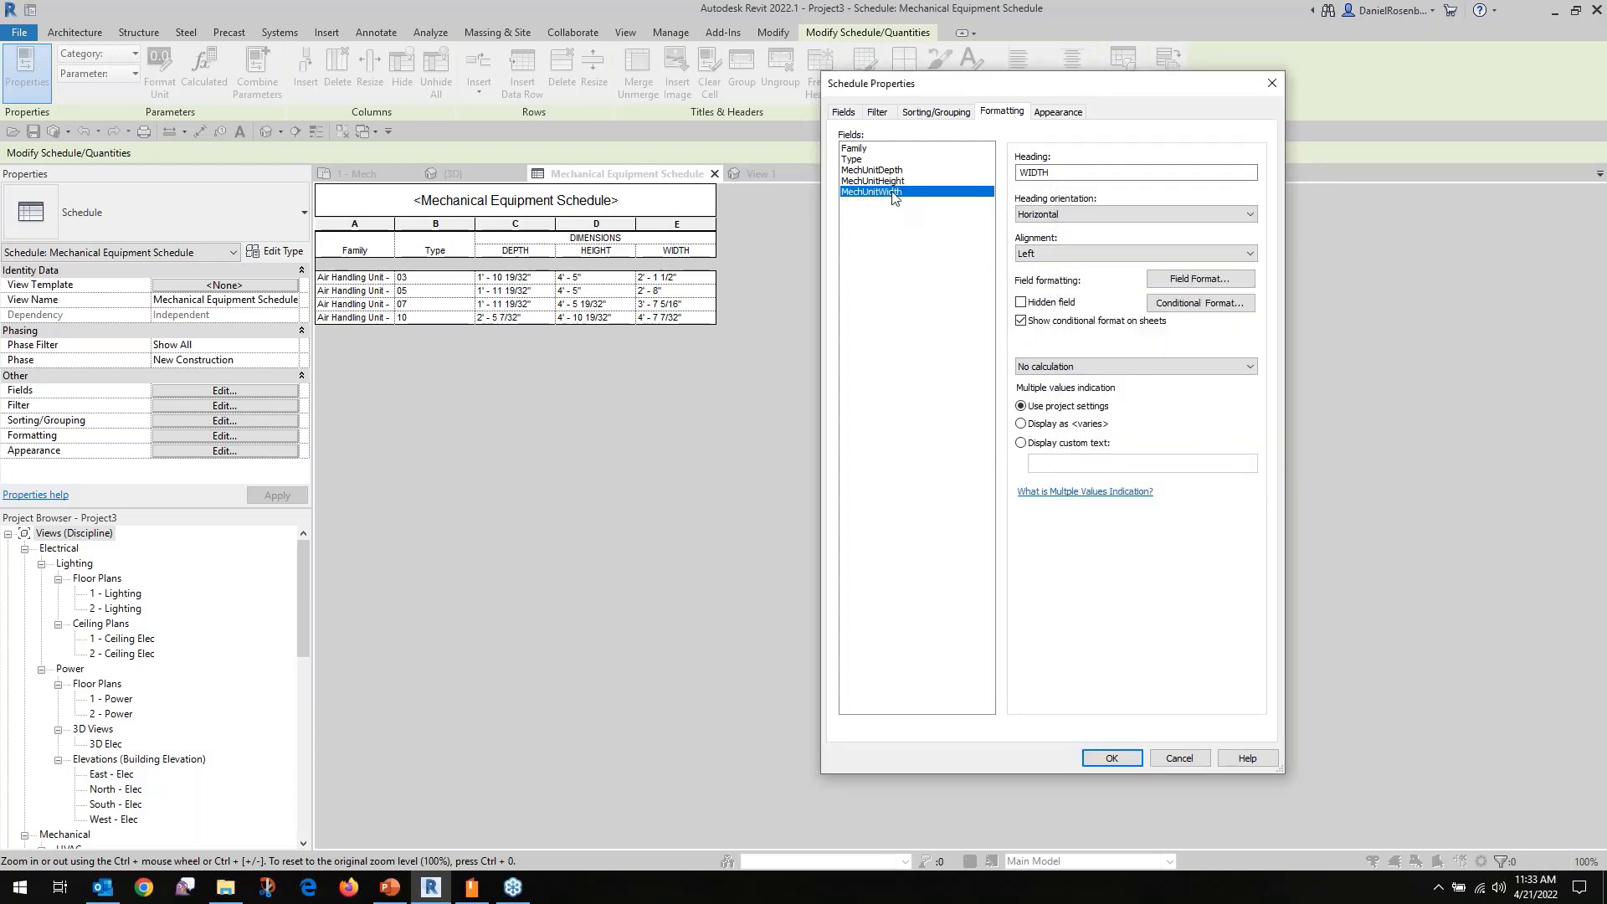
pyautogui.click(1199, 279)
pyautogui.click(1078, 228)
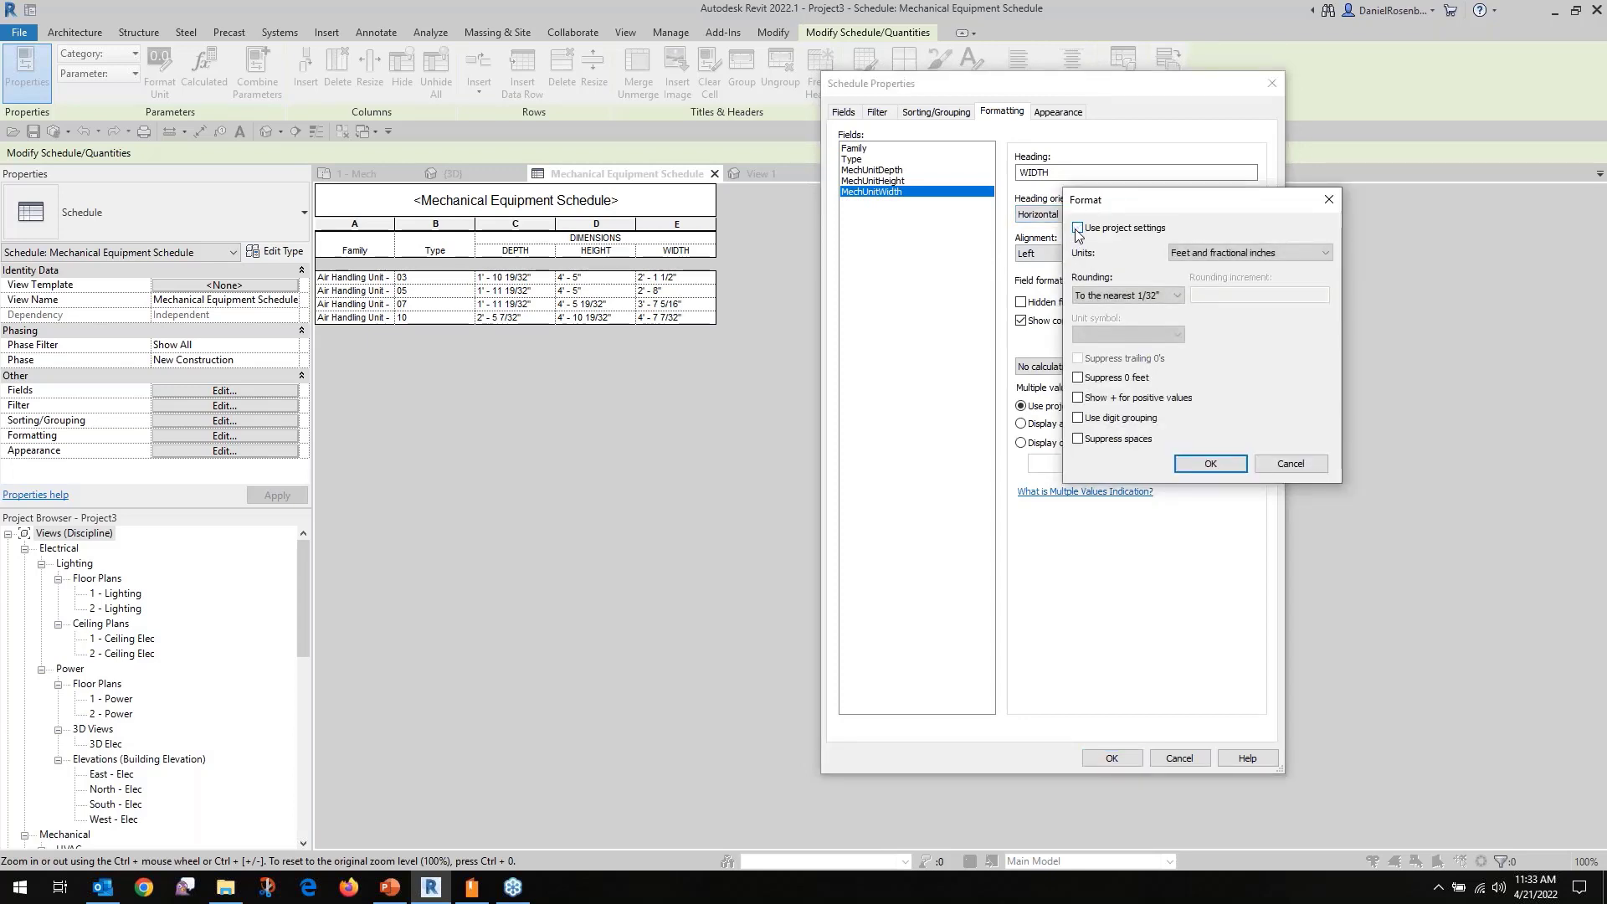
pyautogui.click(1165, 295)
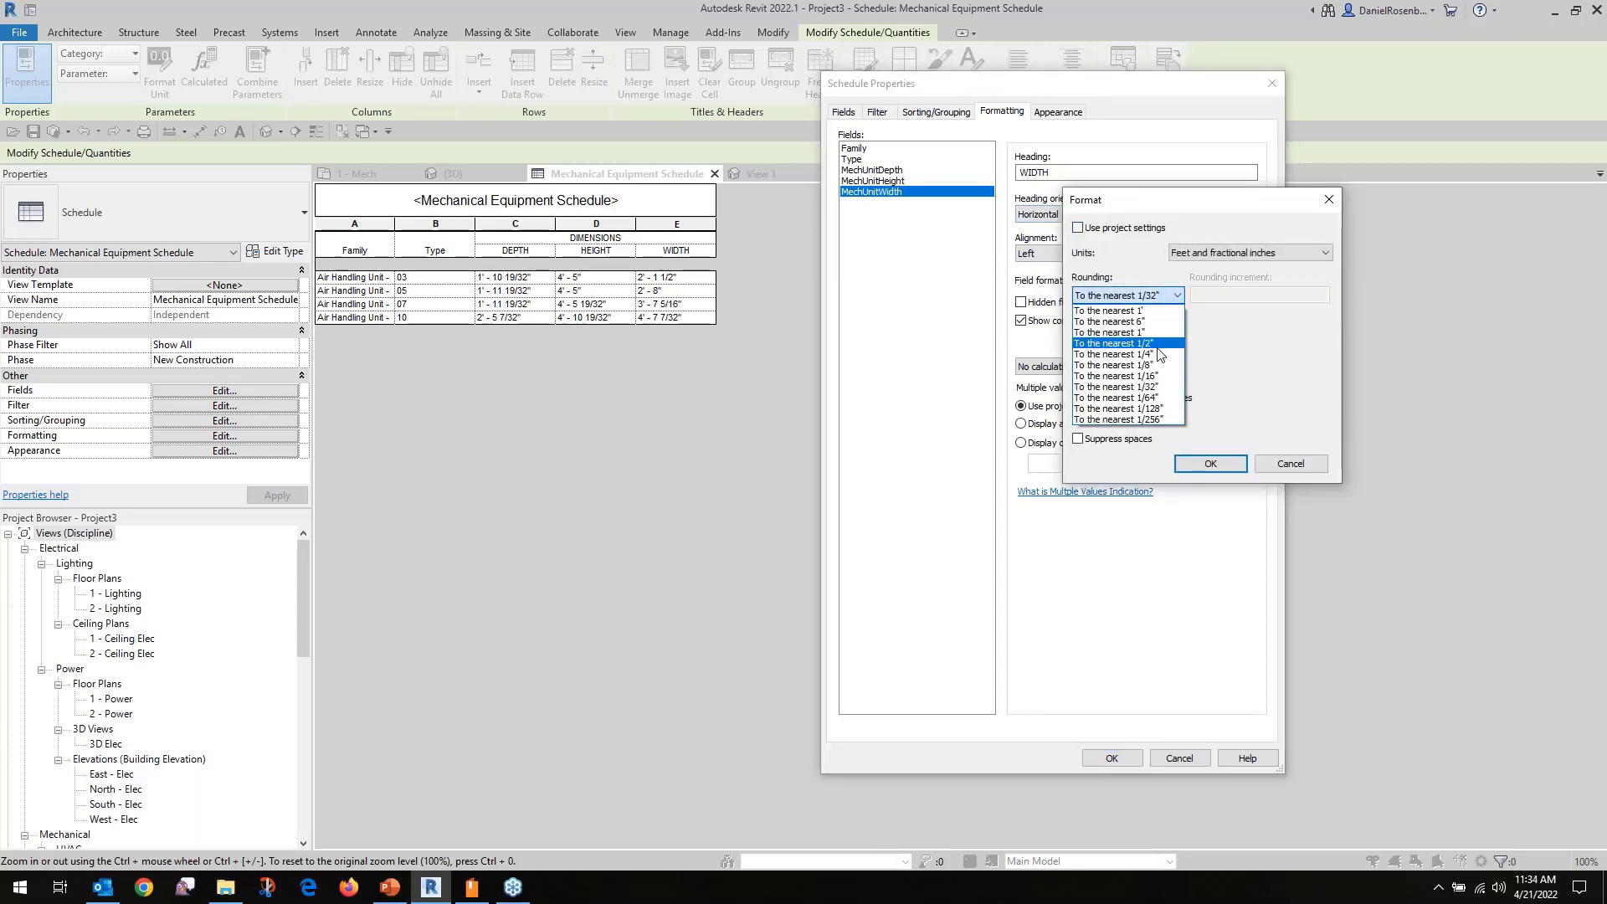
pyautogui.click(1160, 355)
pyautogui.click(1232, 470)
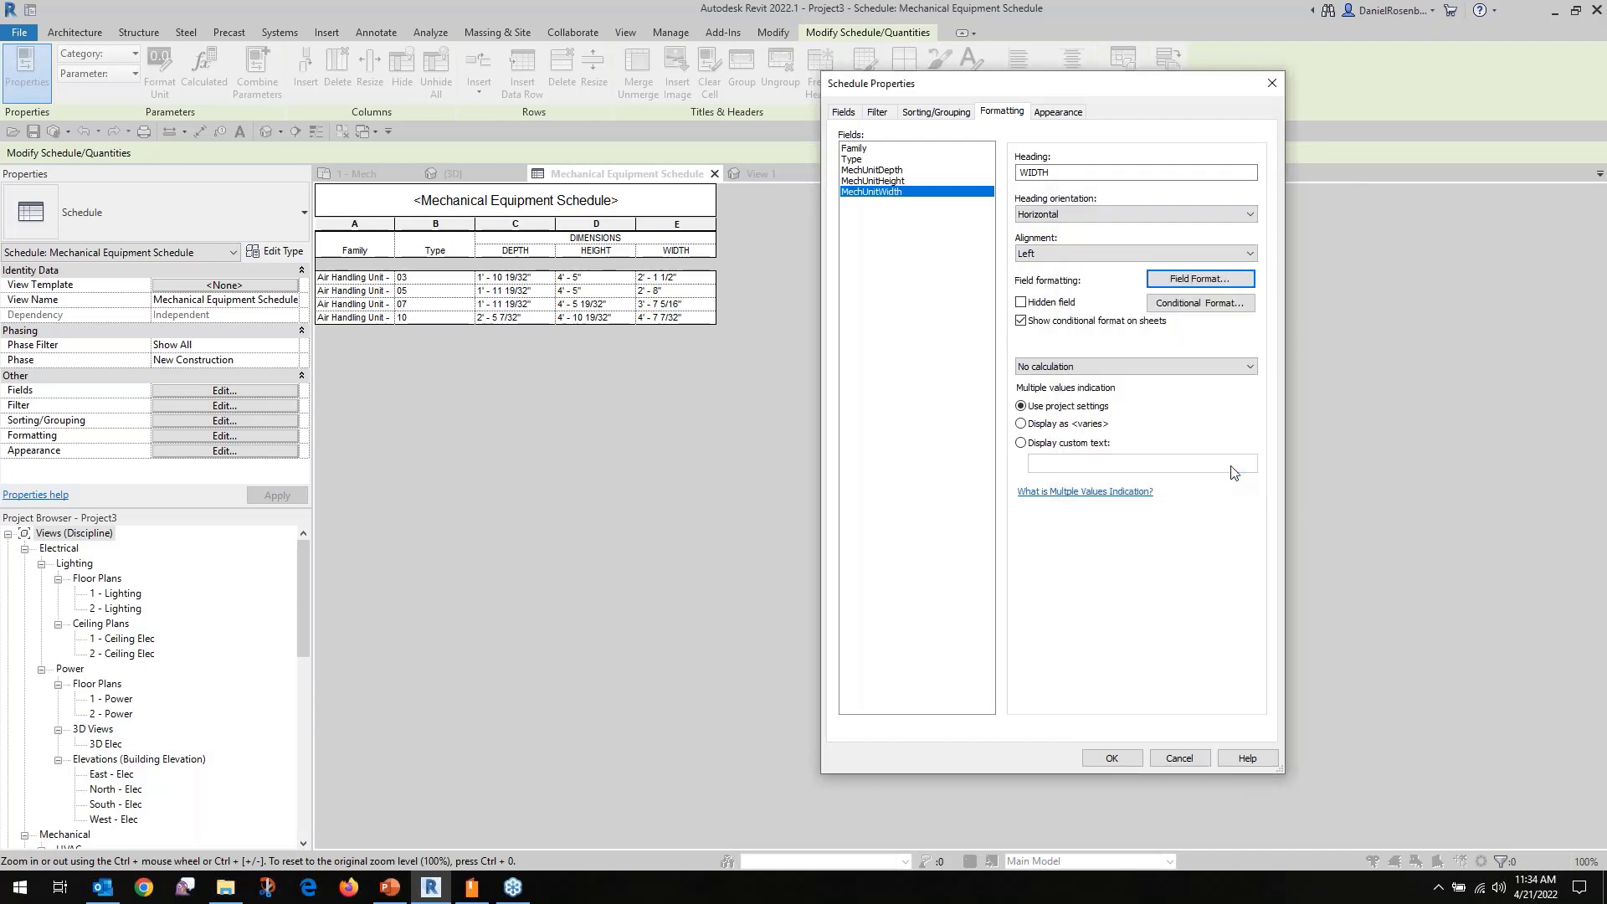
pyautogui.click(1111, 758)
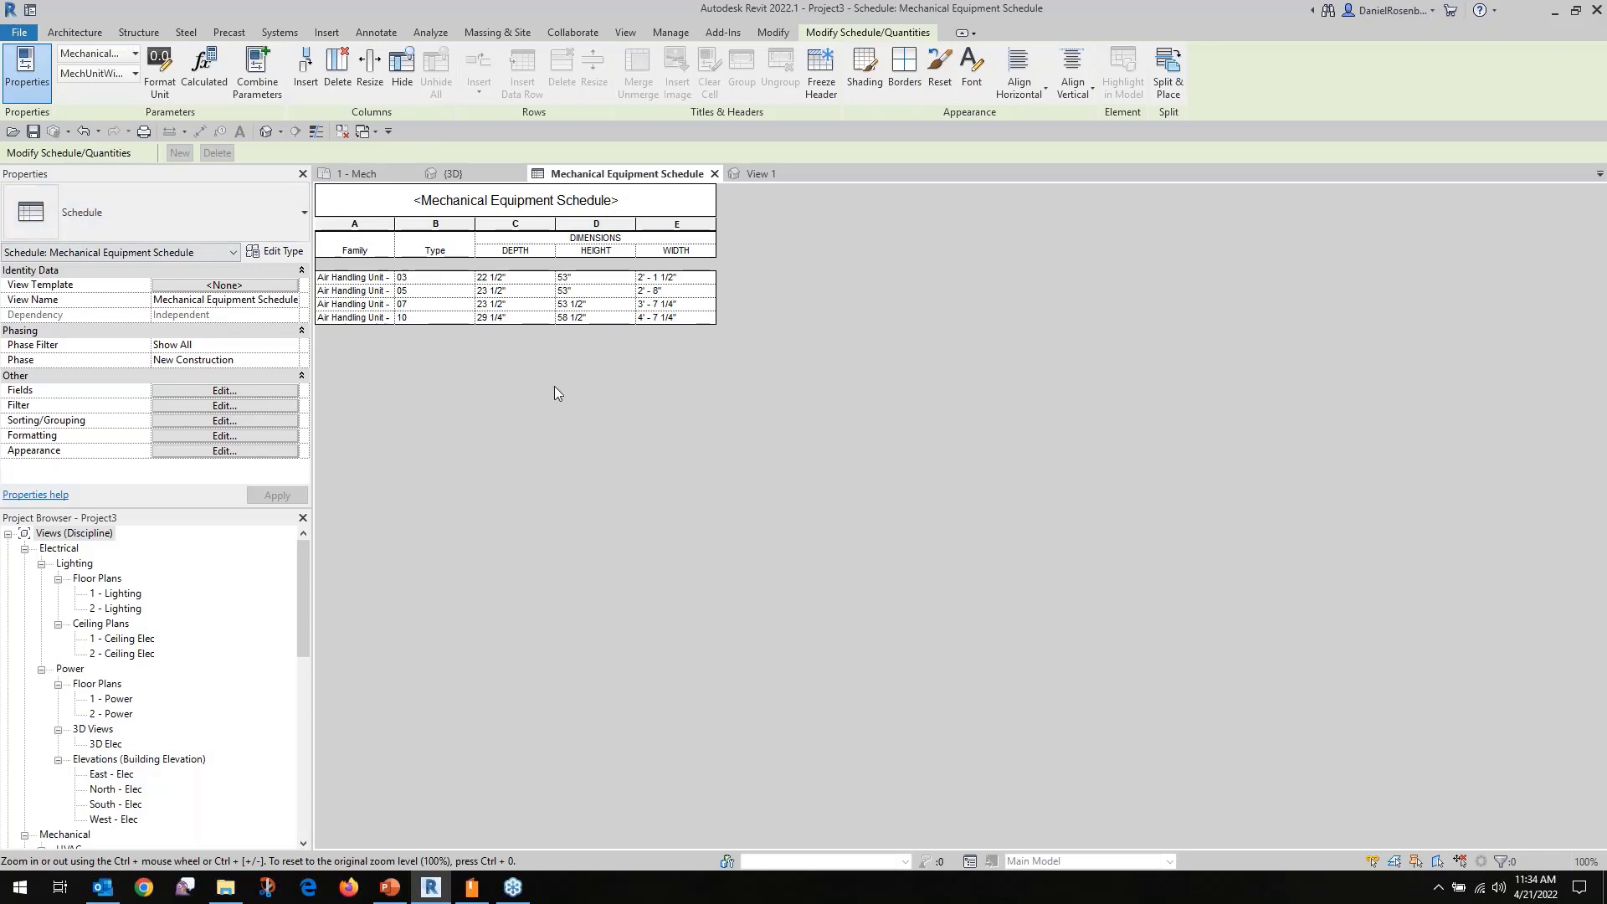
# Save the project as 2022-AHU3.rvt in the DataSets folder of 04 SHARED PARAMETERS, accepting the current file save options.
pyautogui.click(34, 131)
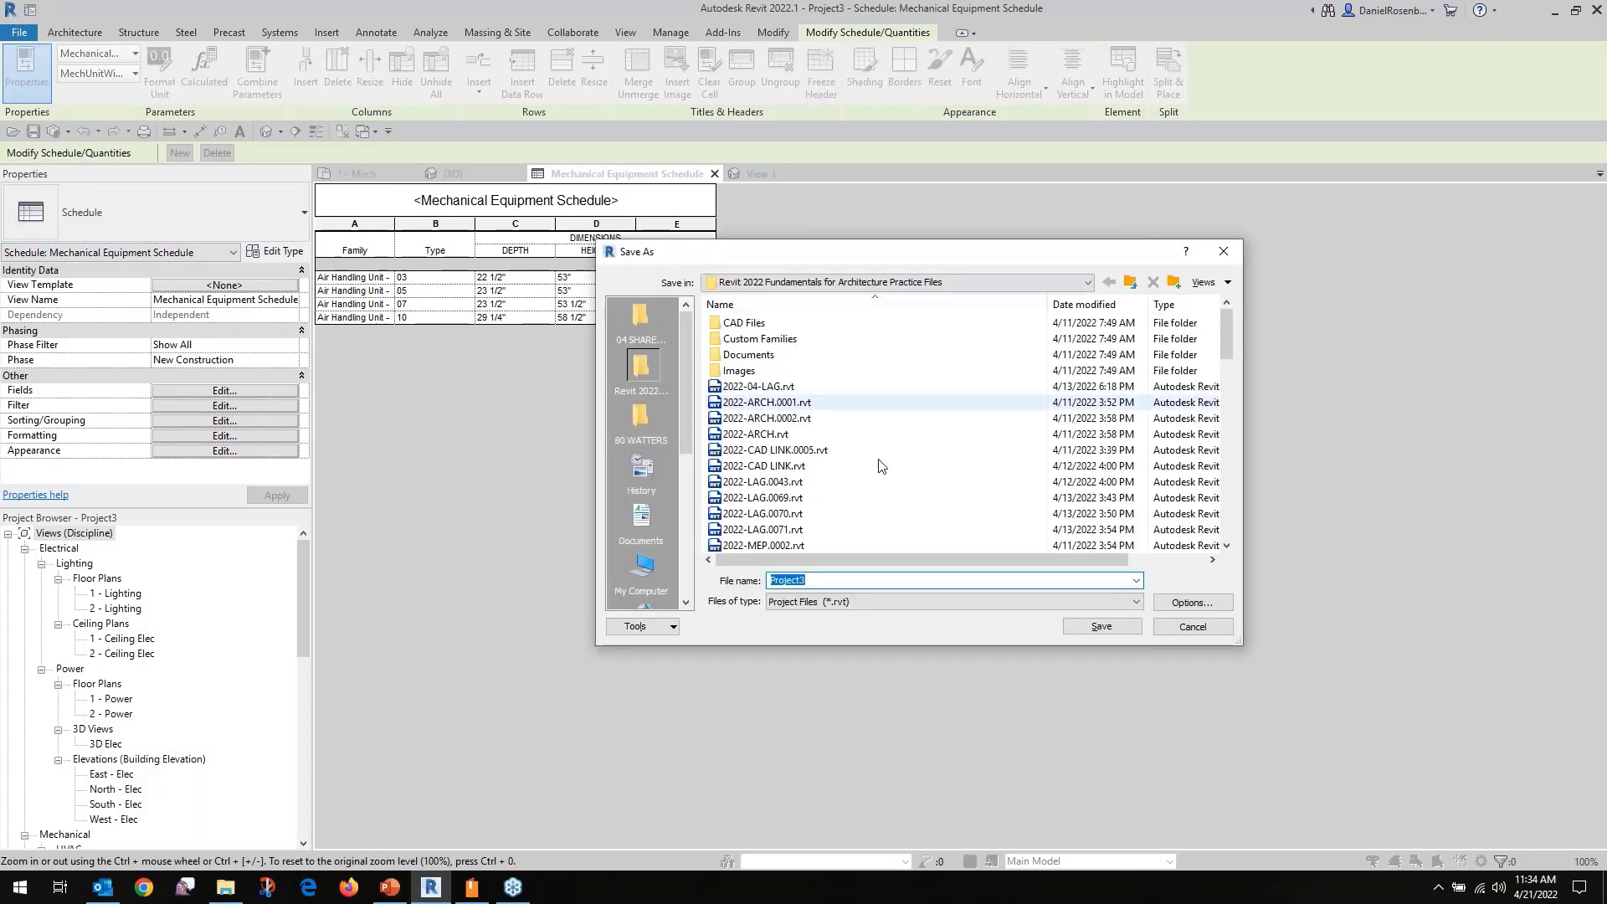
pyautogui.click(641, 322)
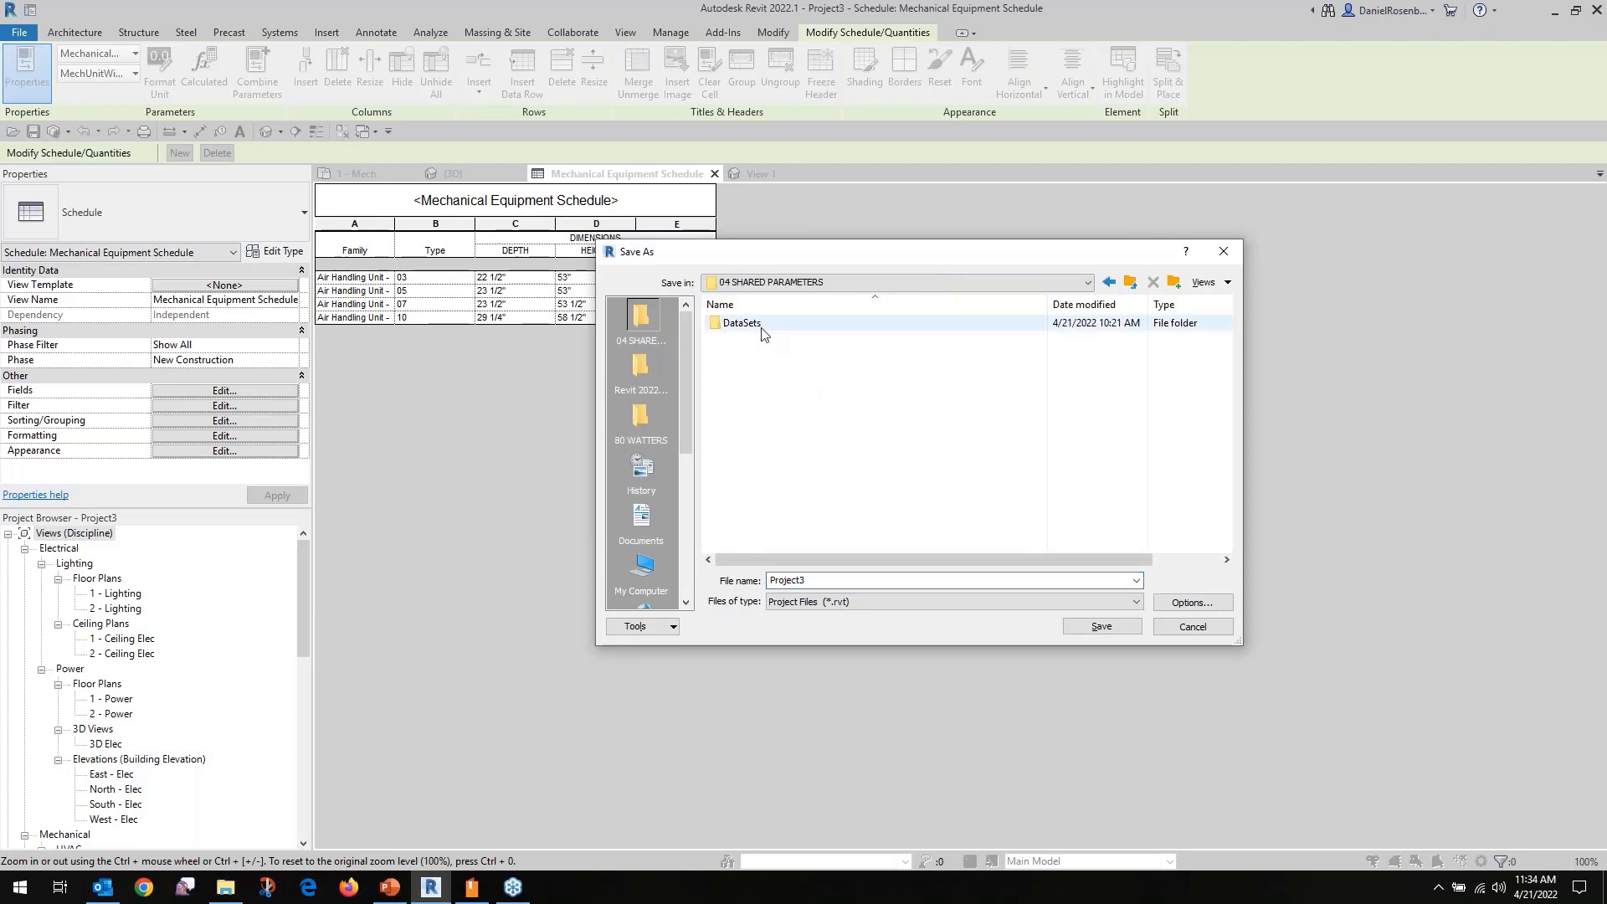
pyautogui.doubleClick(762, 331)
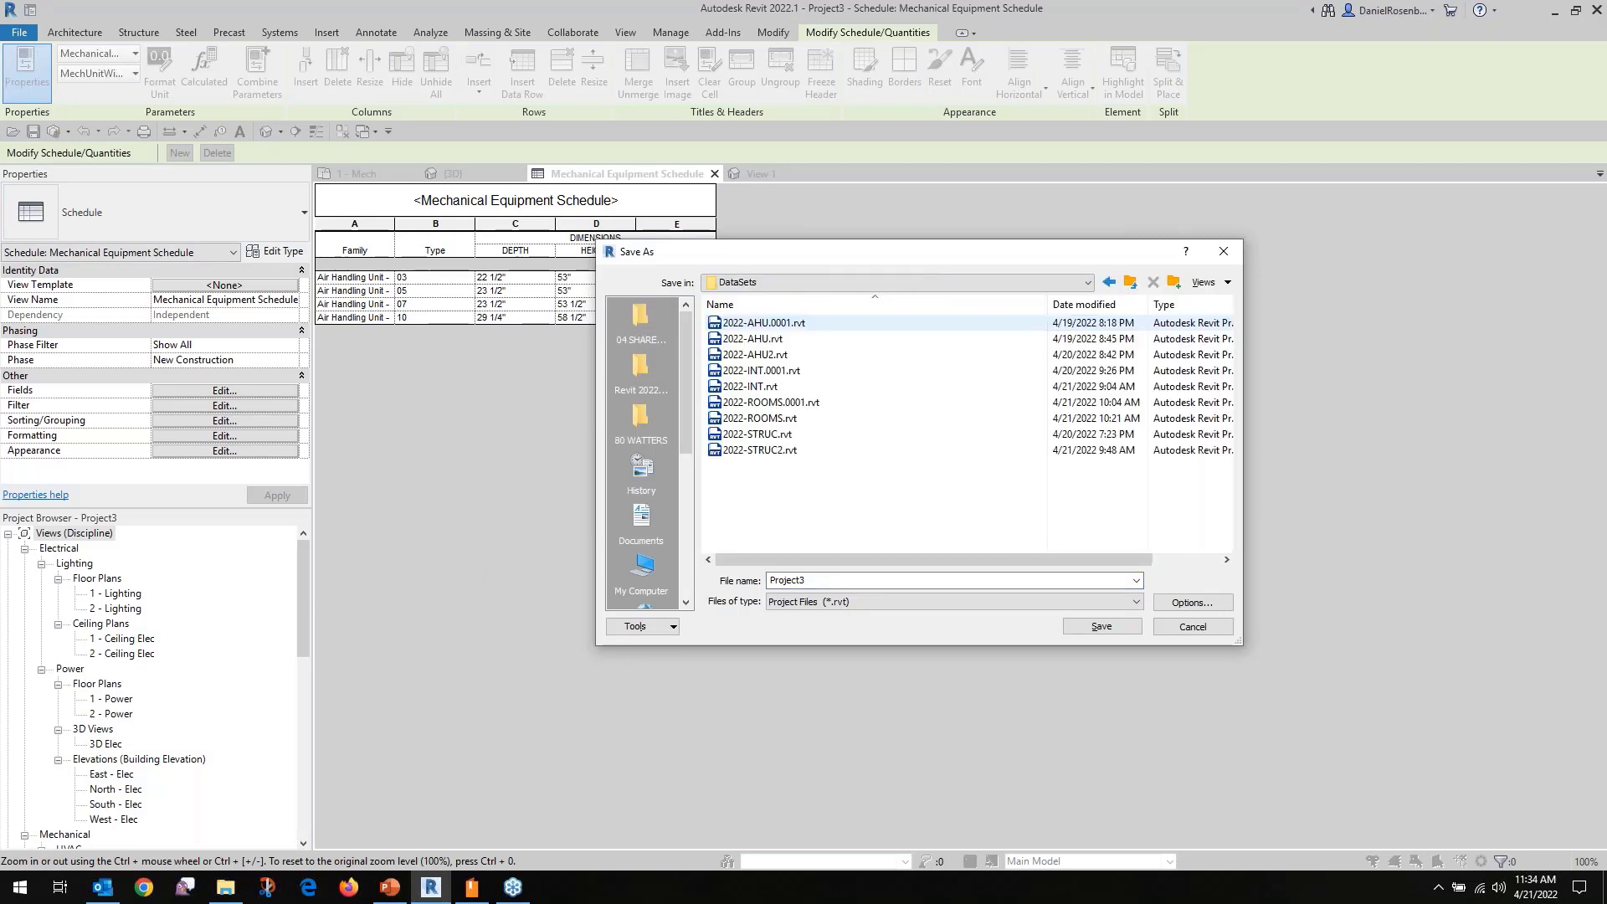
pyautogui.click(764, 342)
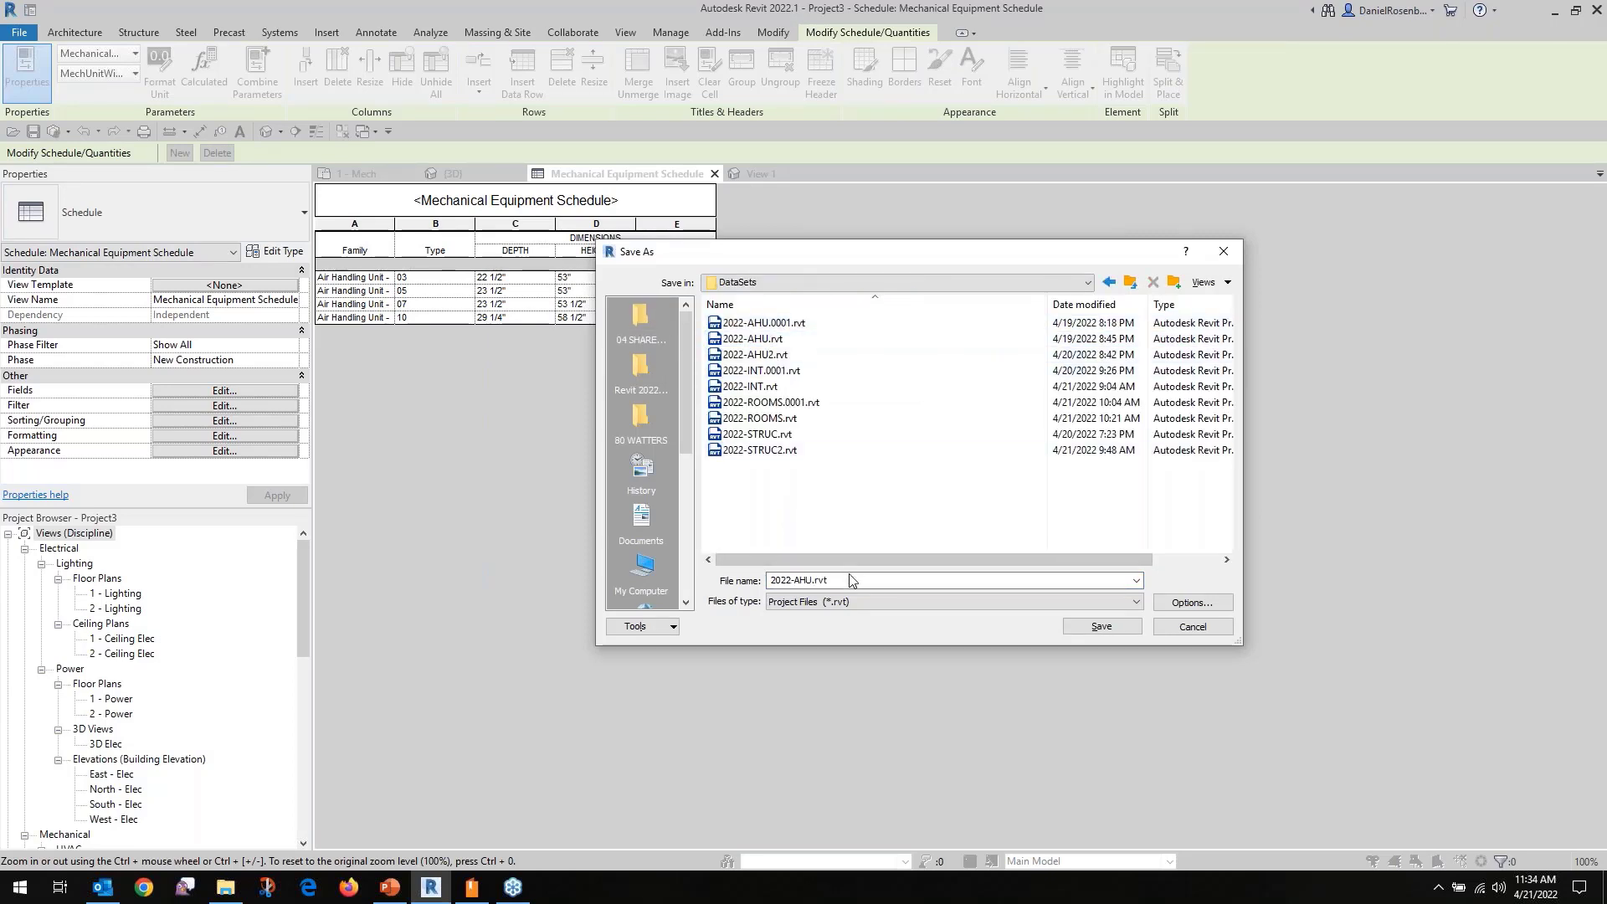
pyautogui.click(818, 579)
pyautogui.click(813, 579)
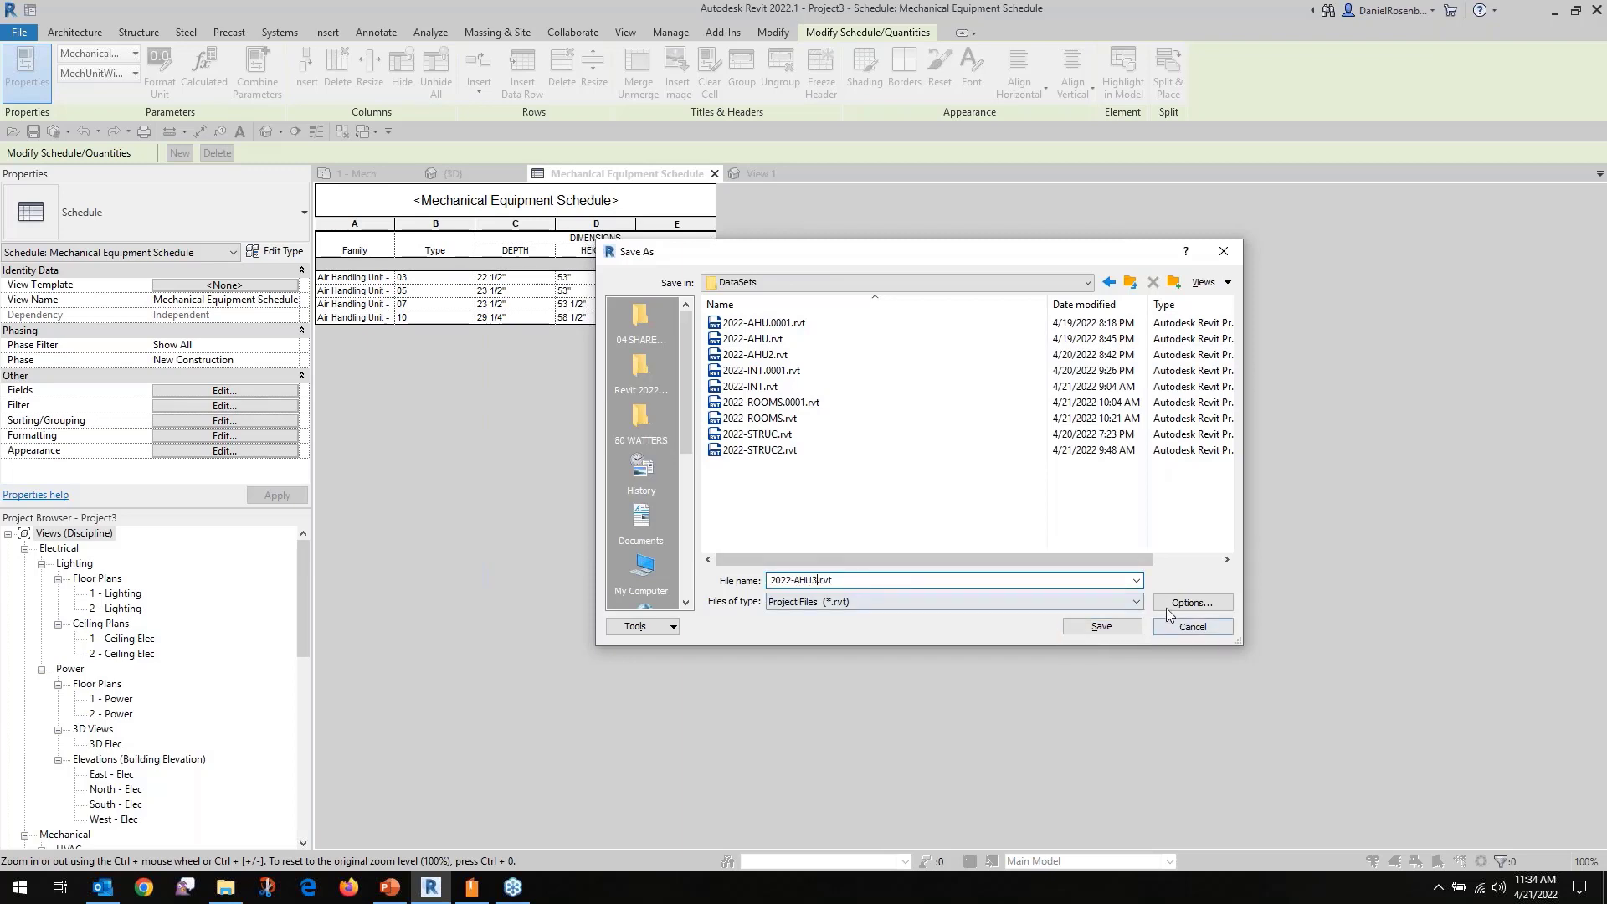
pyautogui.click(1192, 603)
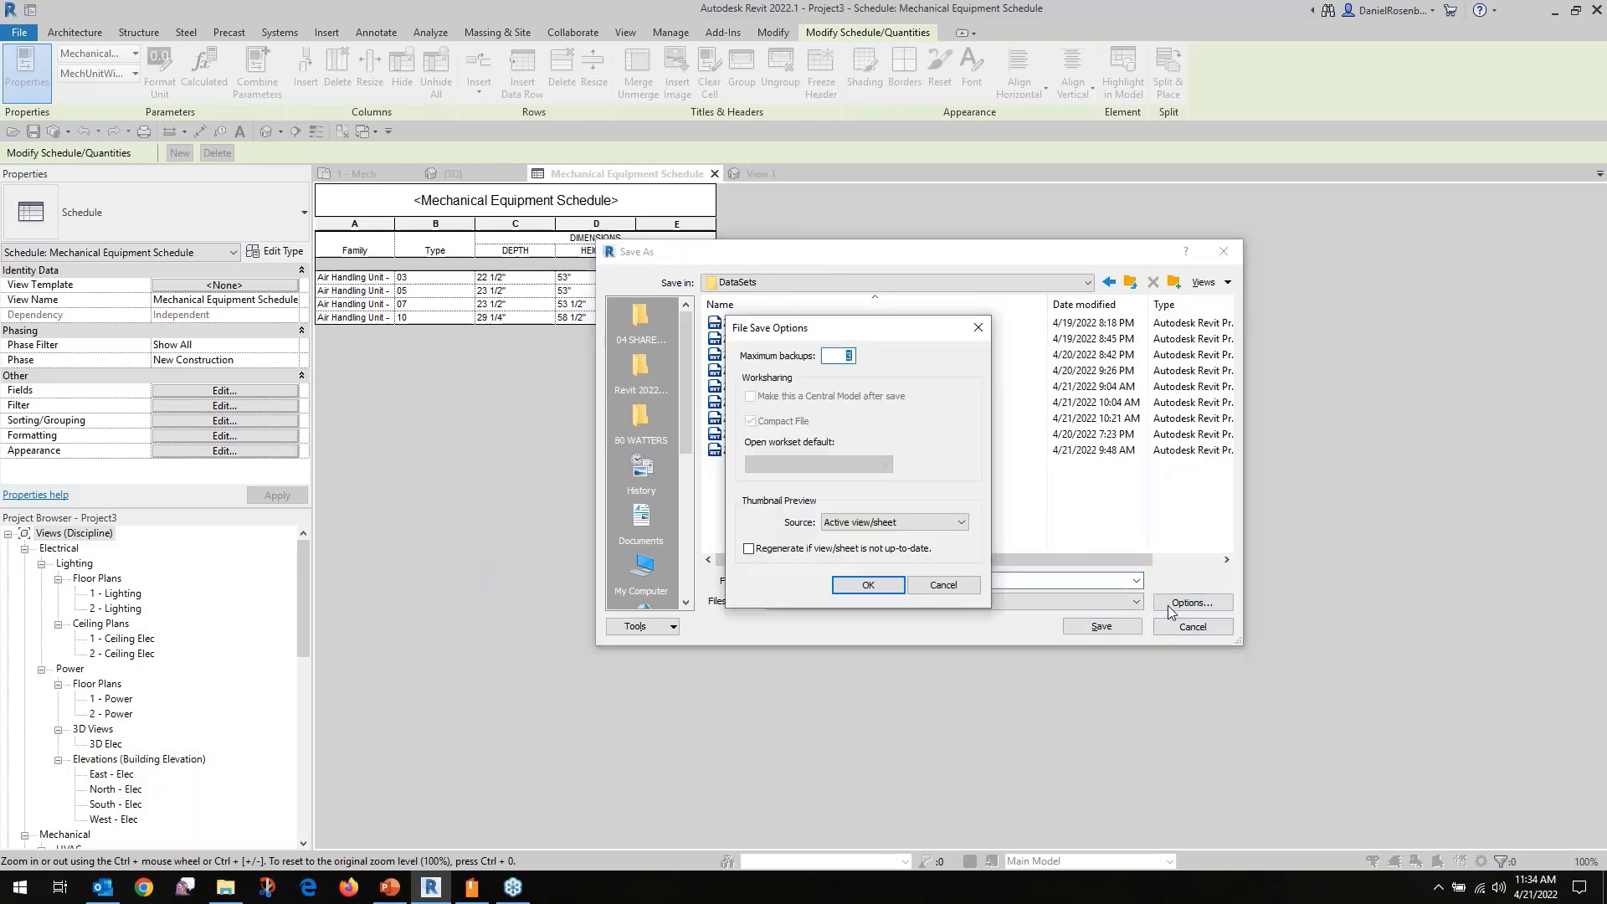
pyautogui.click(868, 584)
pyautogui.click(1100, 626)
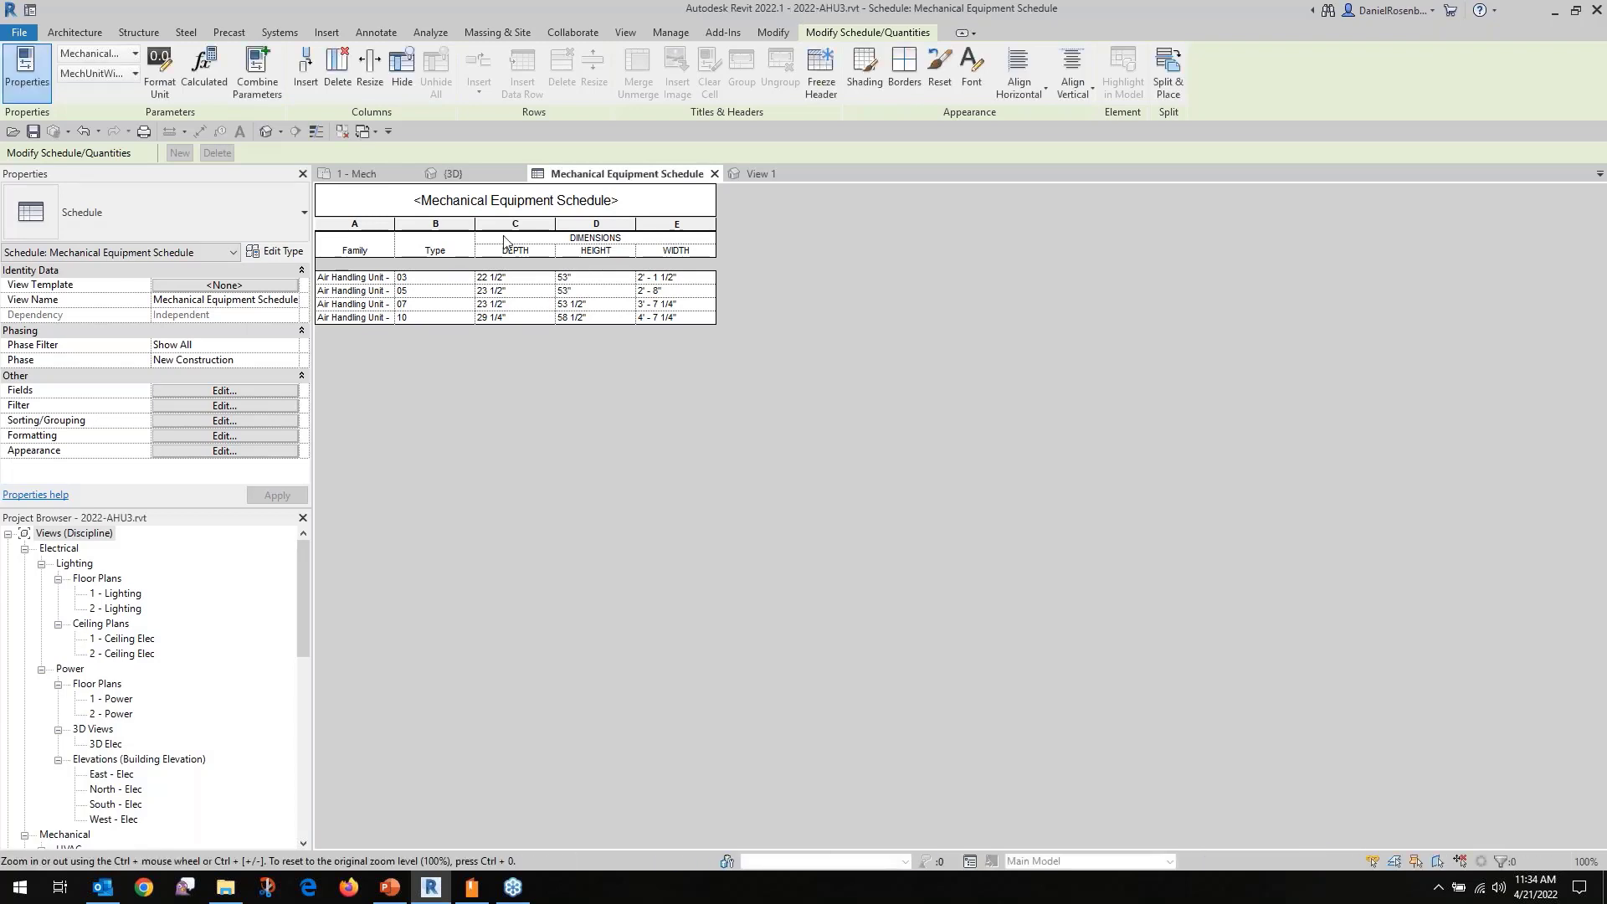
# Close the inactive views, the air handling unit family without saving its changes, and the project's remaining schedule view.
pyautogui.click(344, 131)
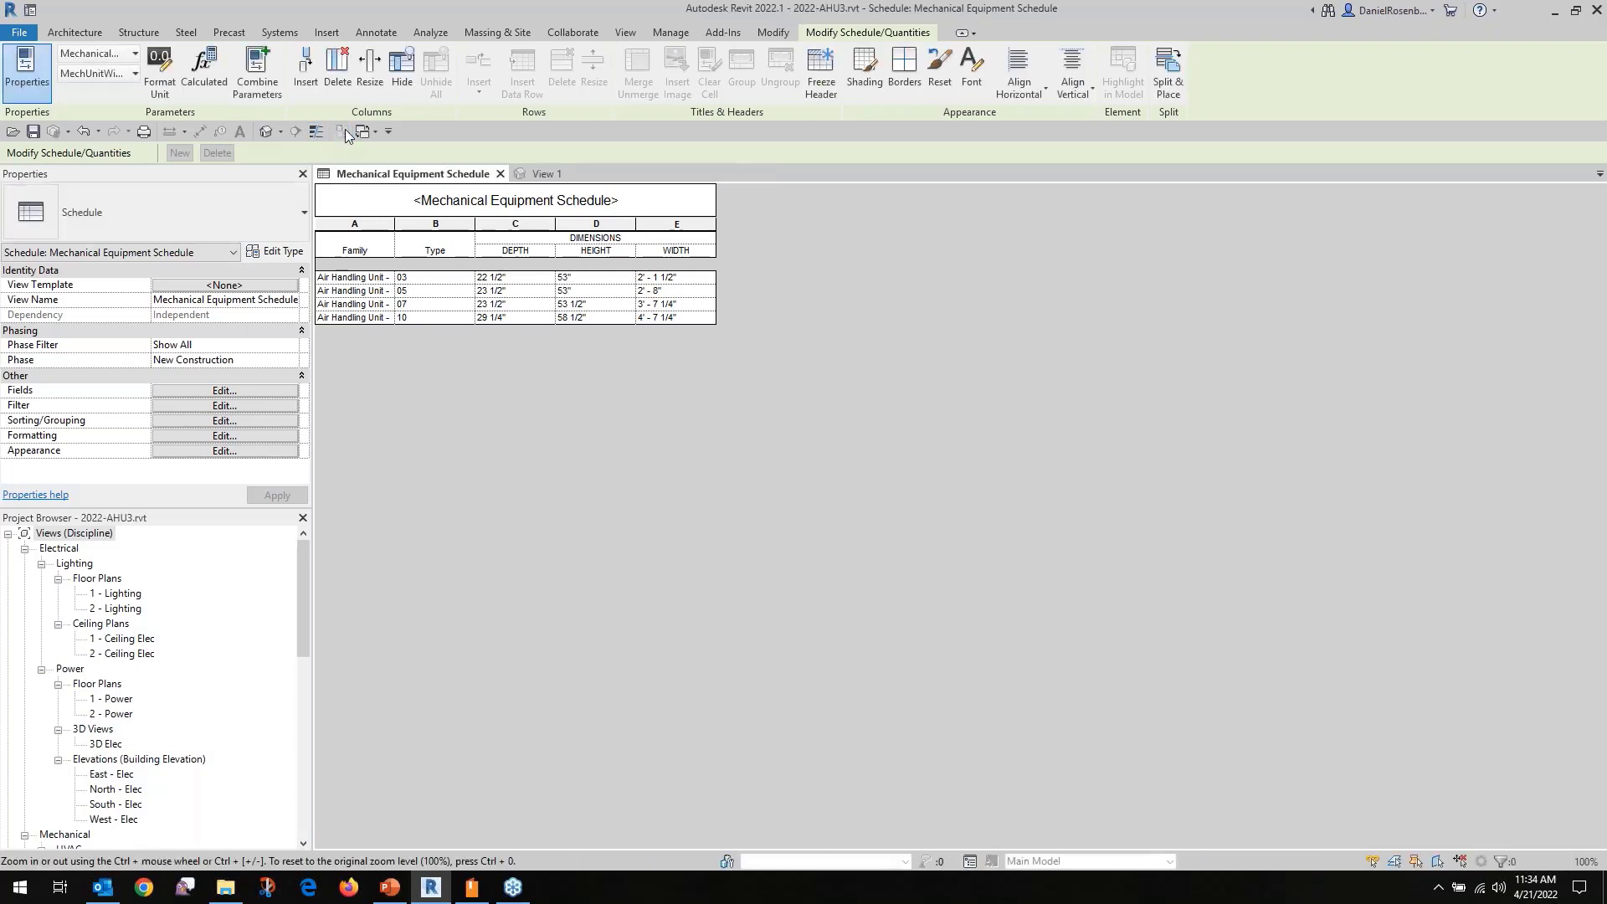
pyautogui.click(542, 174)
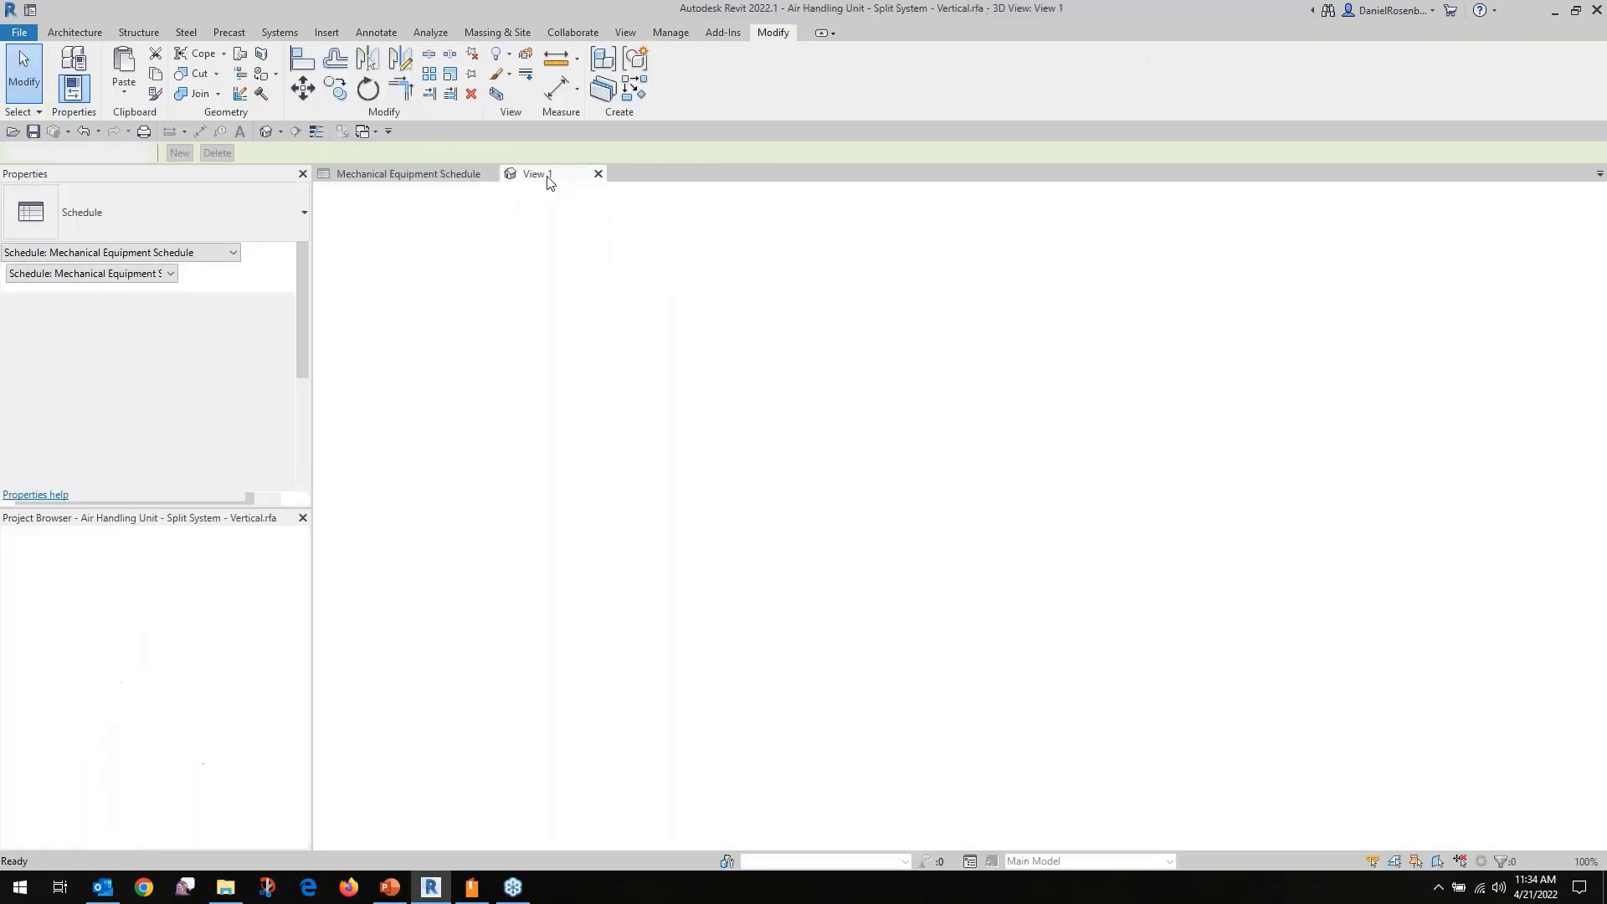
pyautogui.click(597, 174)
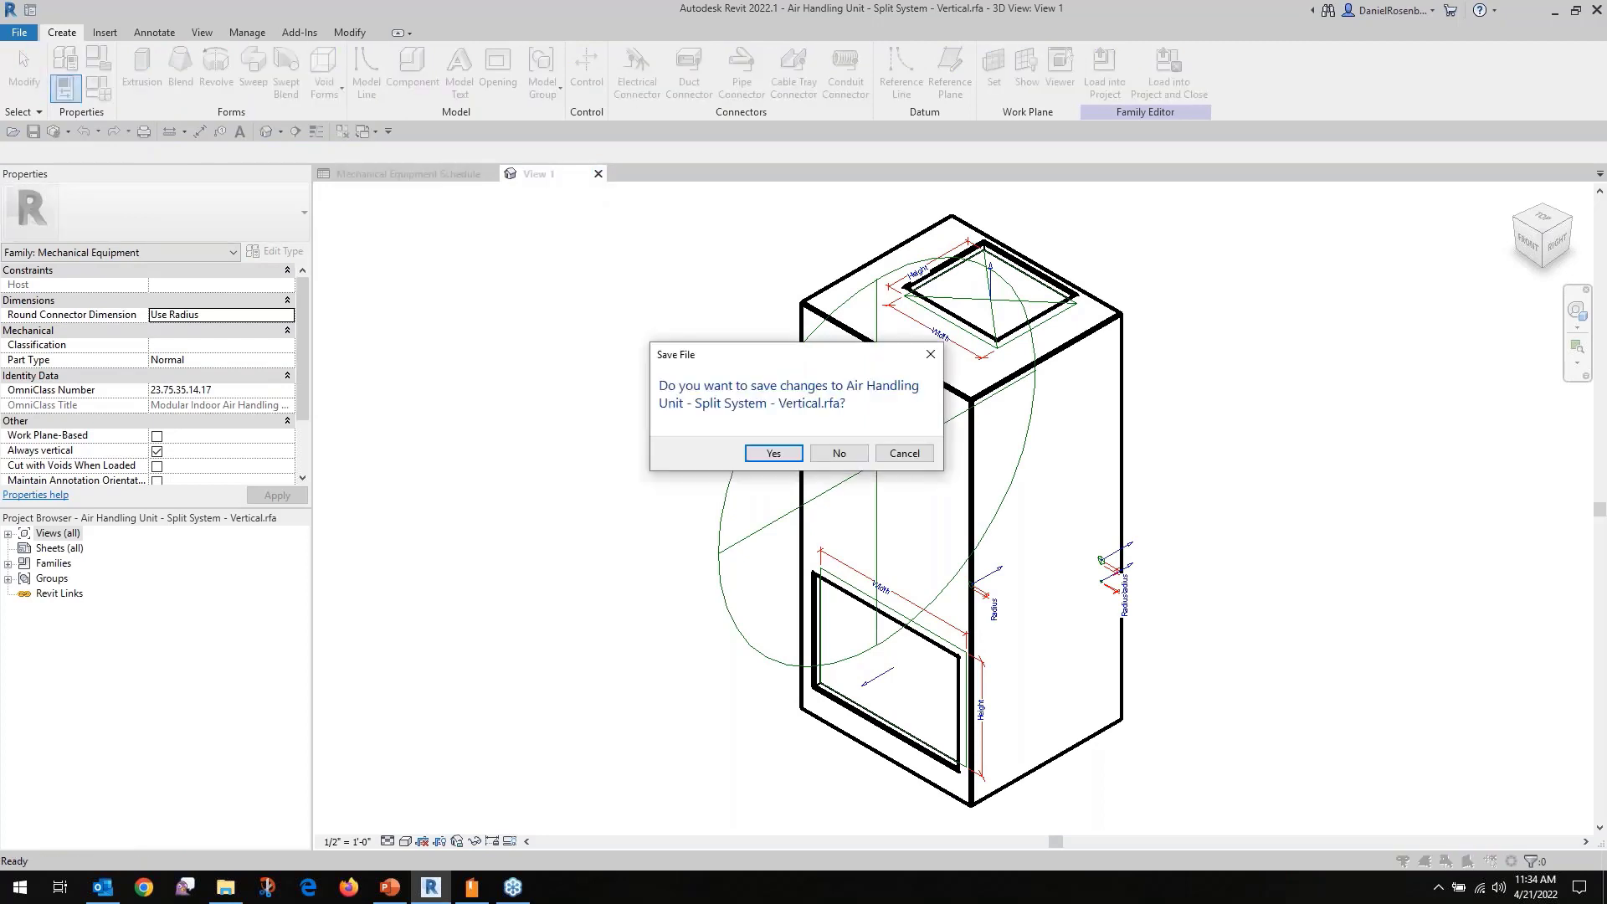
pyautogui.click(858, 452)
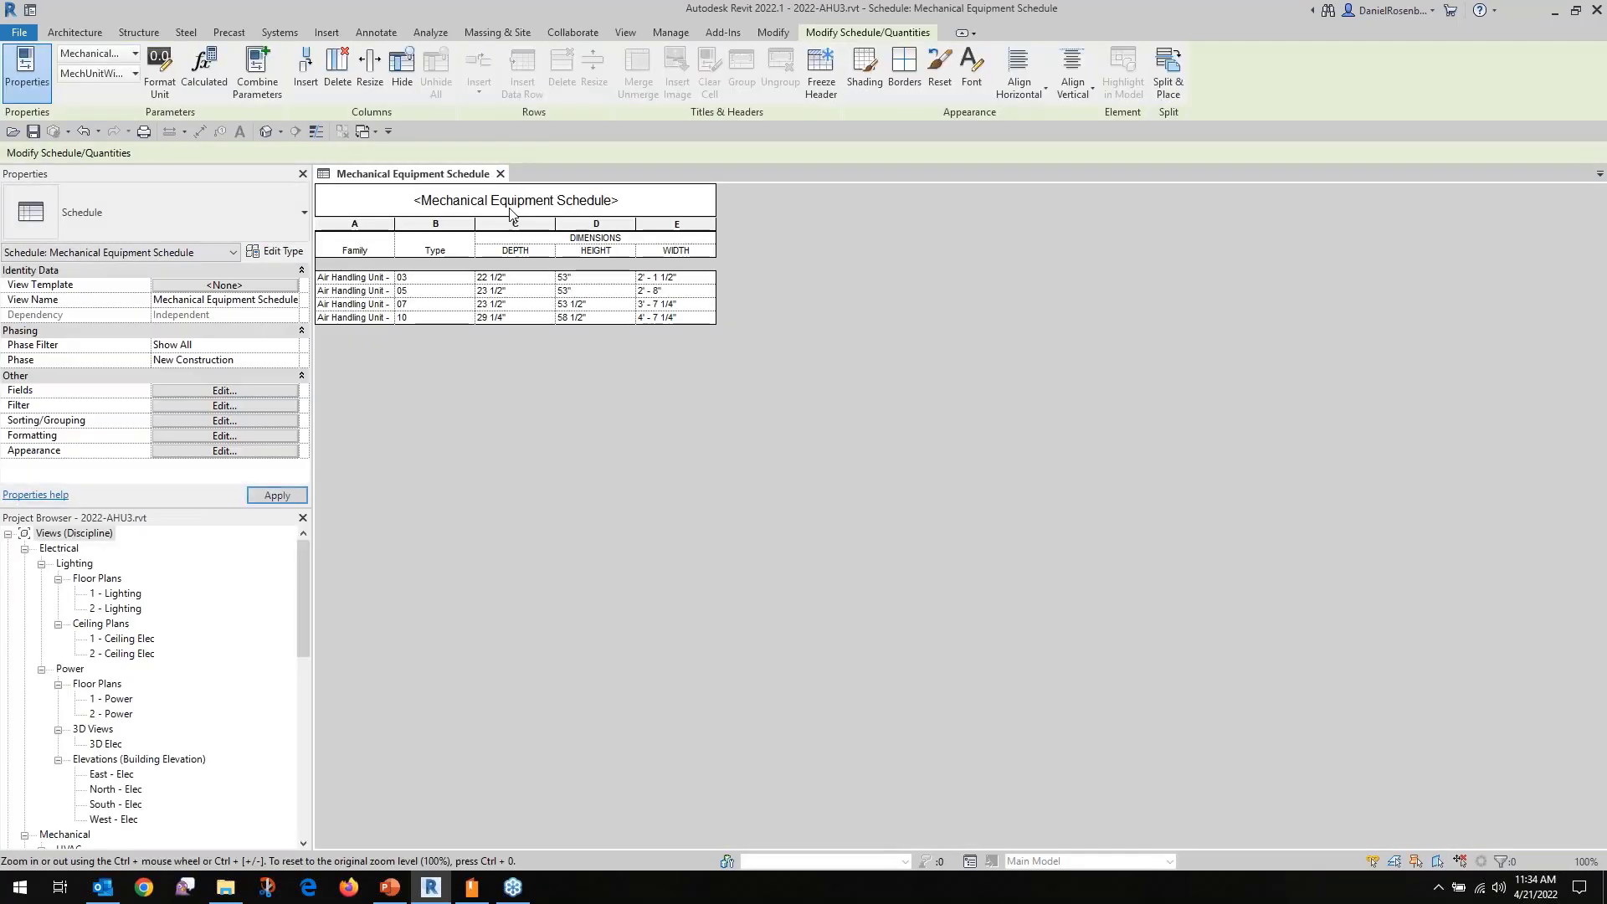
pyautogui.click(501, 174)
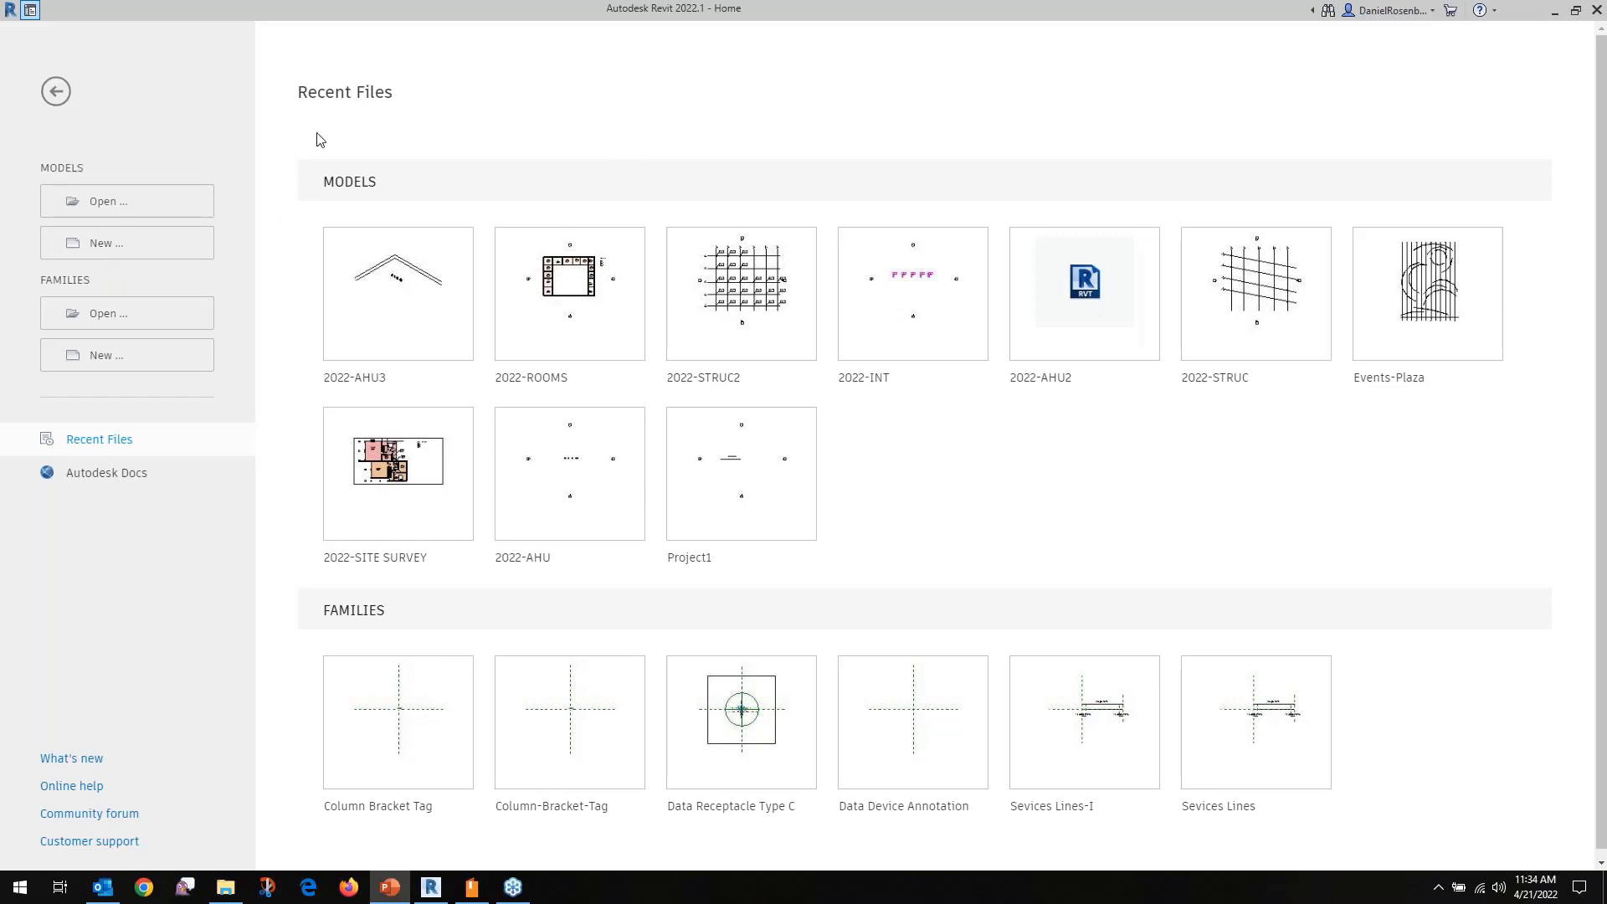
# Create a project from the Imperial-Architectural Template and load Furniture_System-Work_Station- Cubicle.rfa from the Furniture System library's Work Surfaces folder.
pyautogui.click(158, 242)
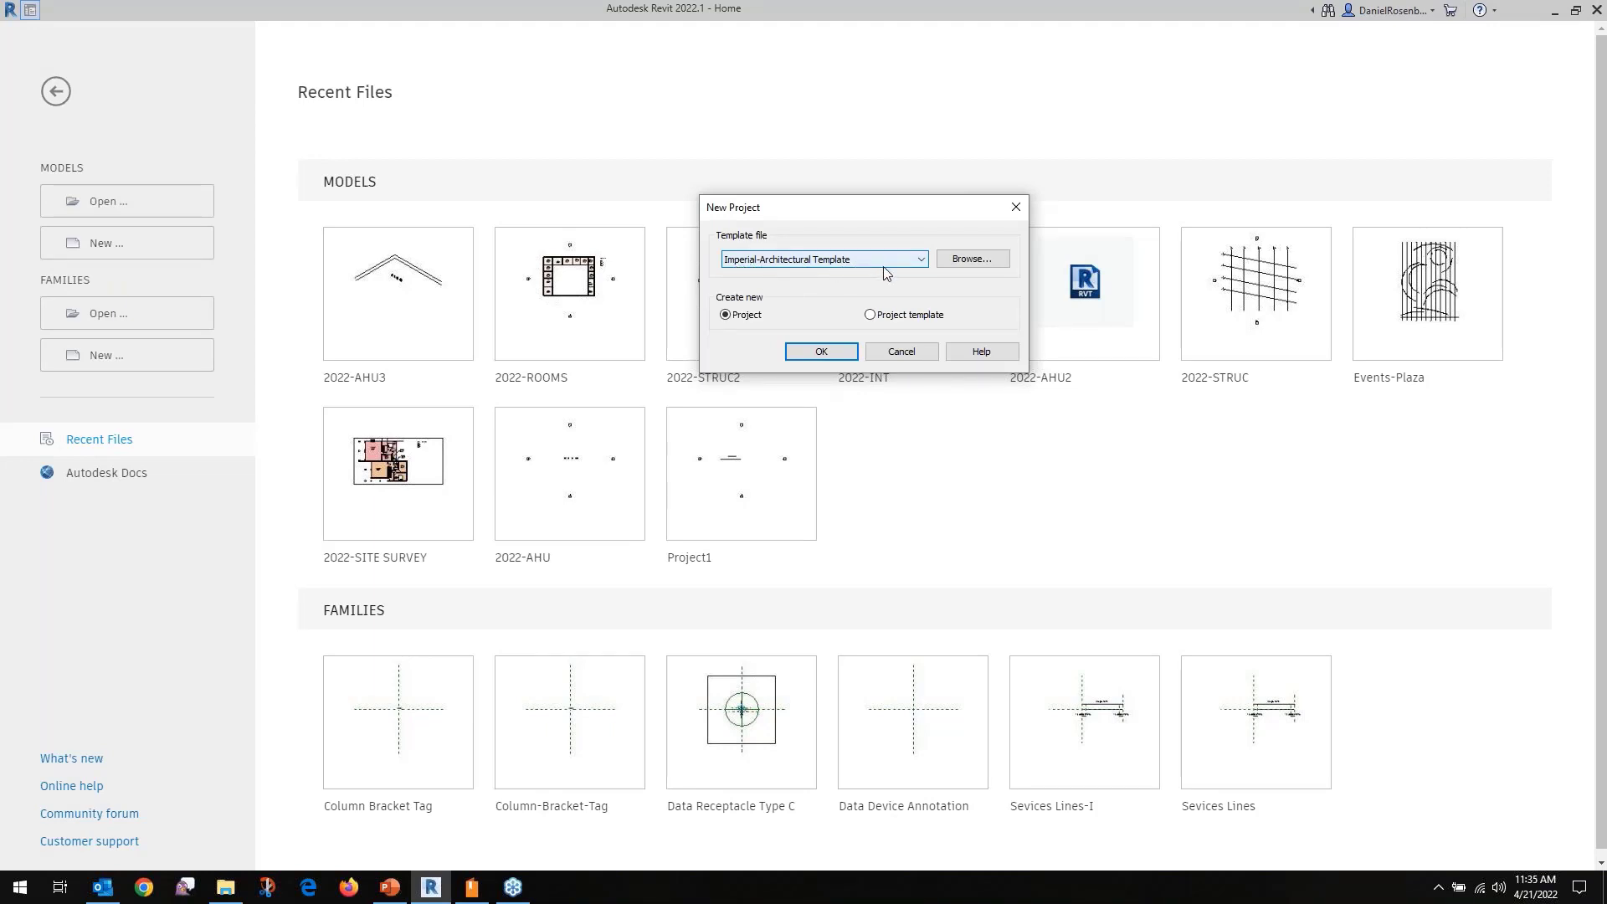
pyautogui.click(822, 351)
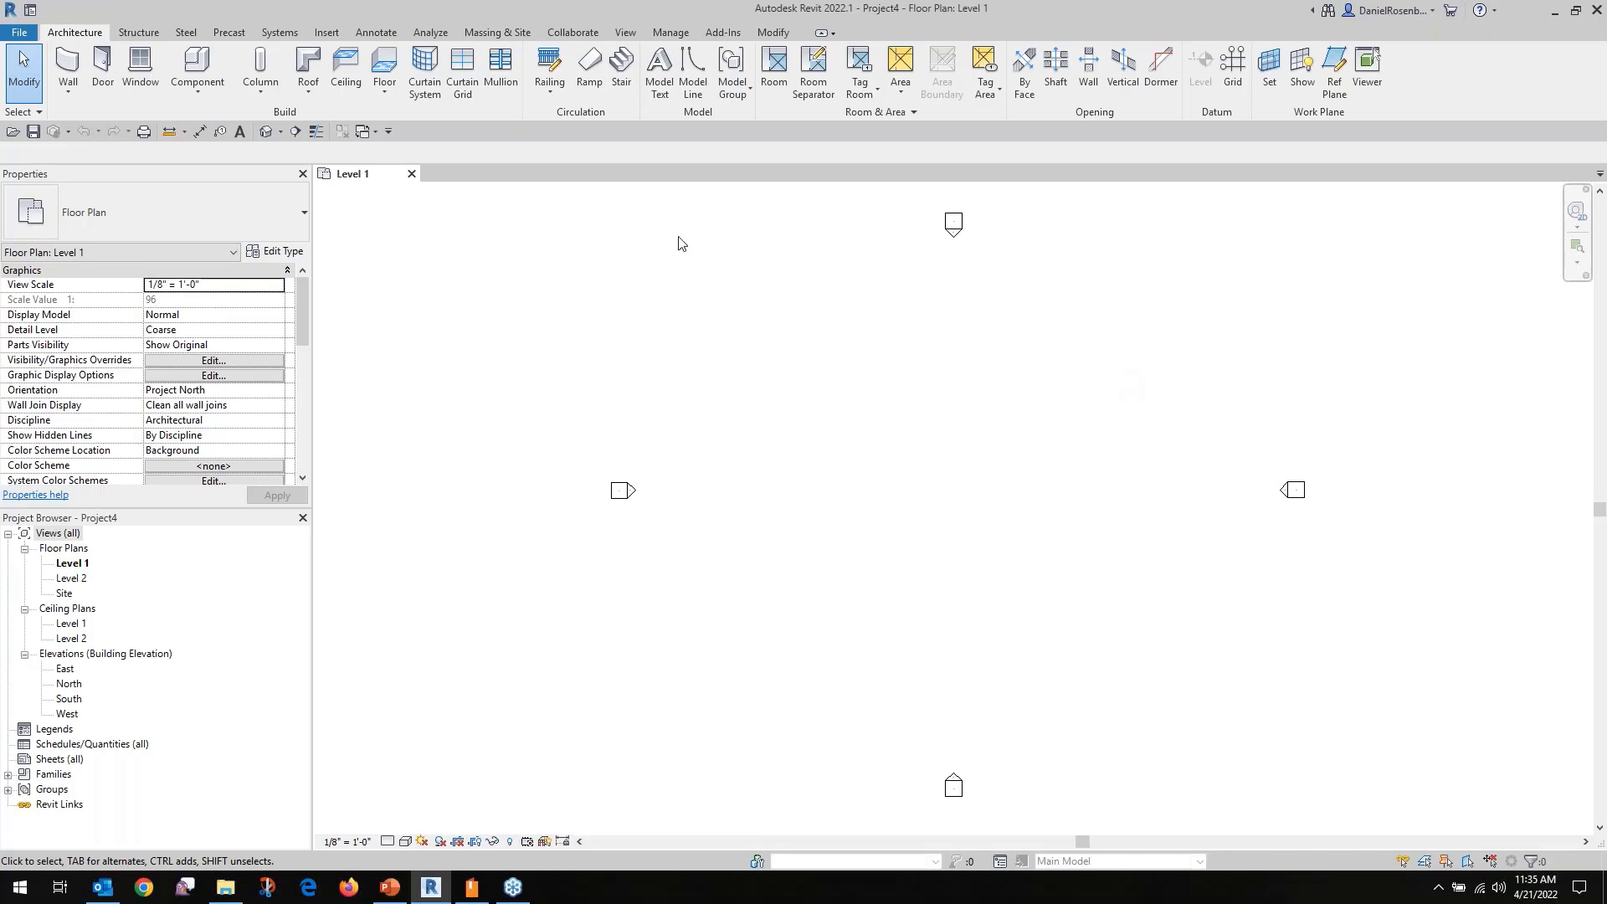
pyautogui.click(210, 69)
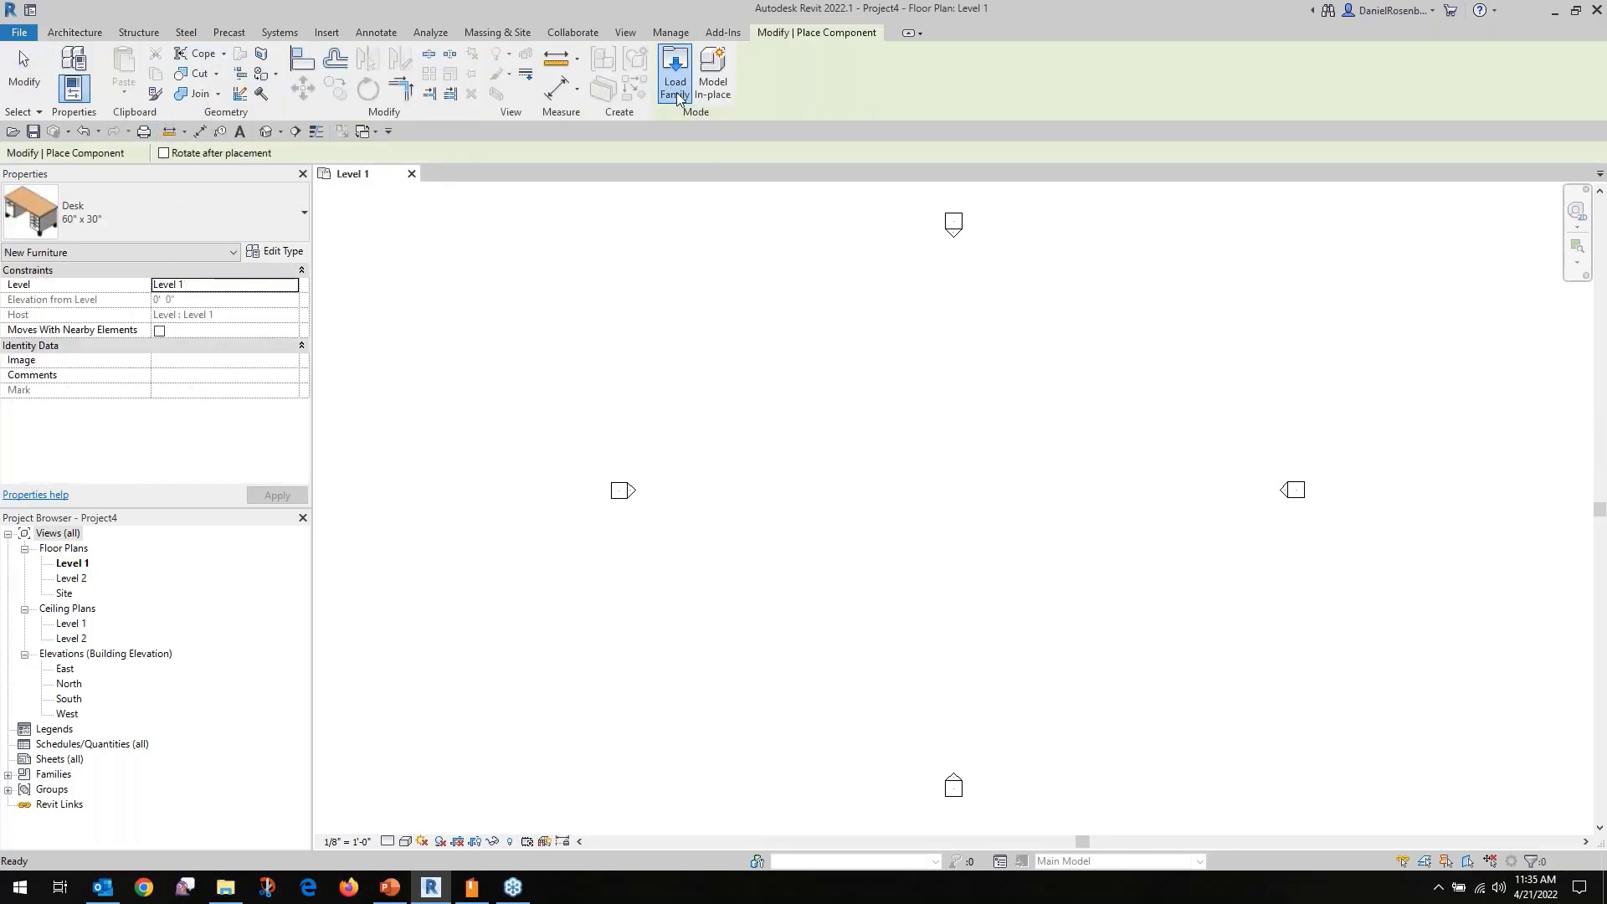
pyautogui.click(675, 75)
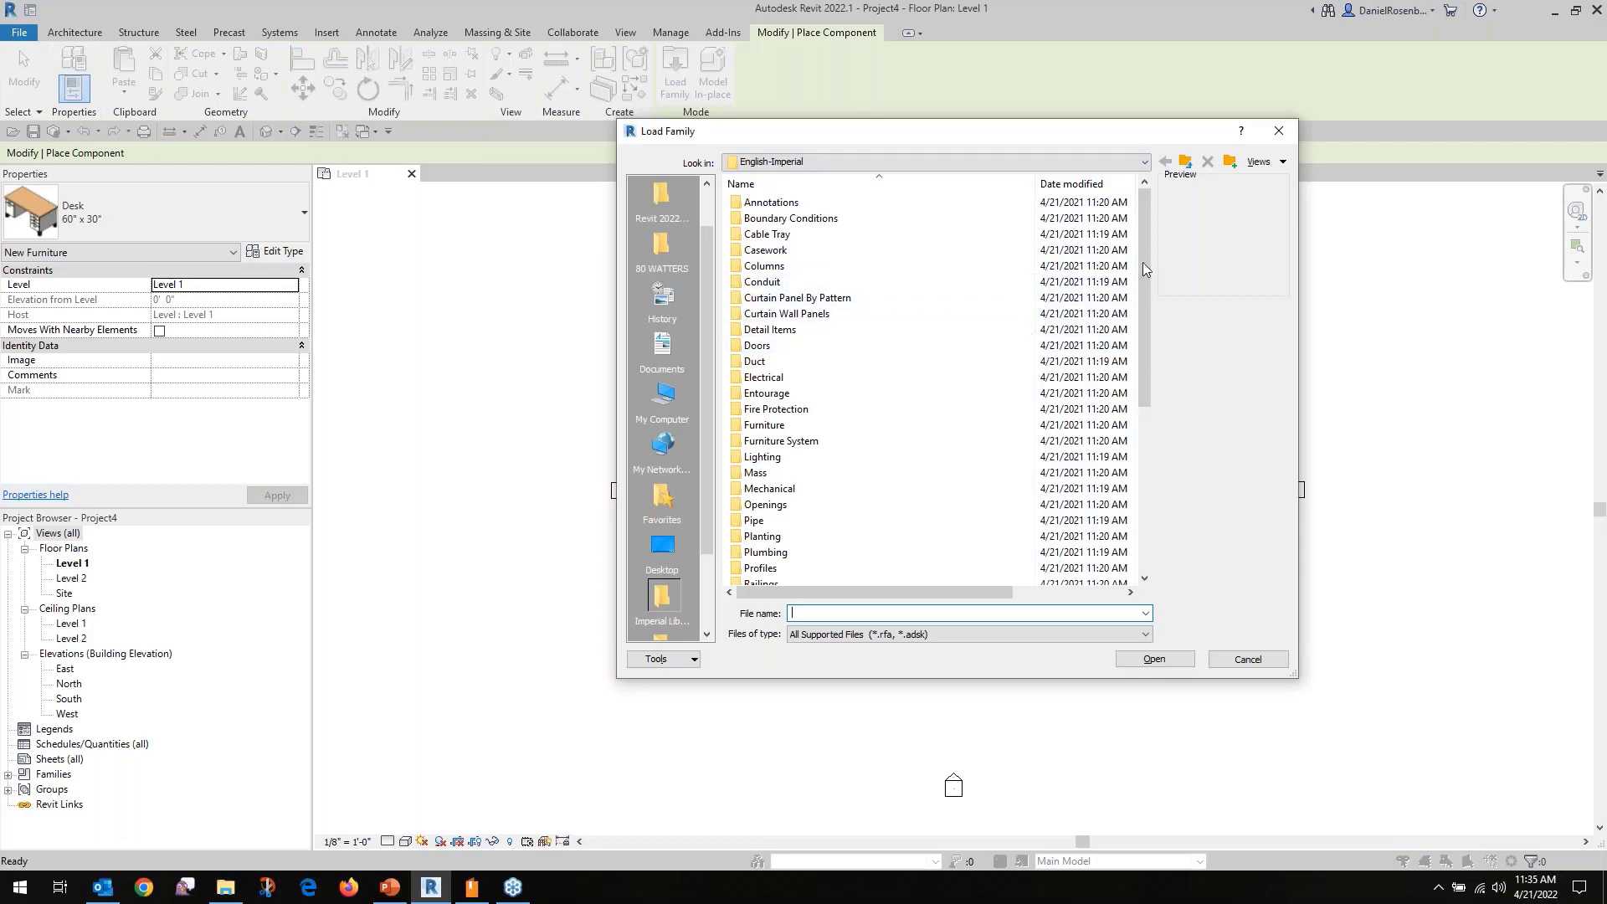
pyautogui.moveTo(1143, 263)
pyautogui.mouseDown()
pyautogui.moveTo(1152, 430)
pyautogui.moveTo(1154, 322)
pyautogui.mouseUp()
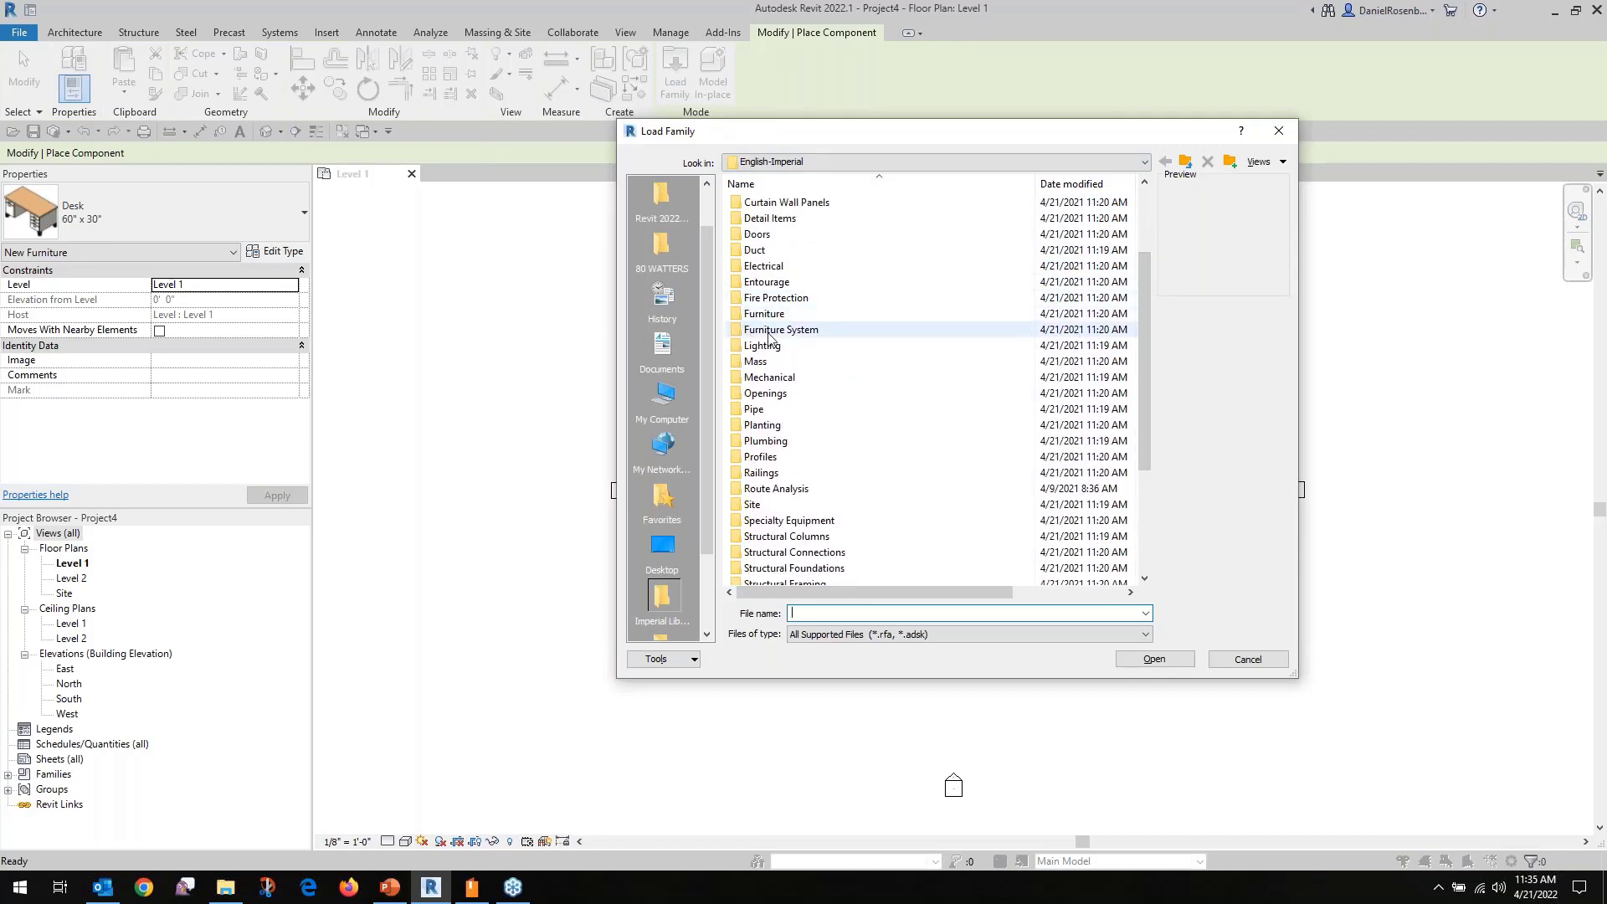
pyautogui.doubleClick(758, 330)
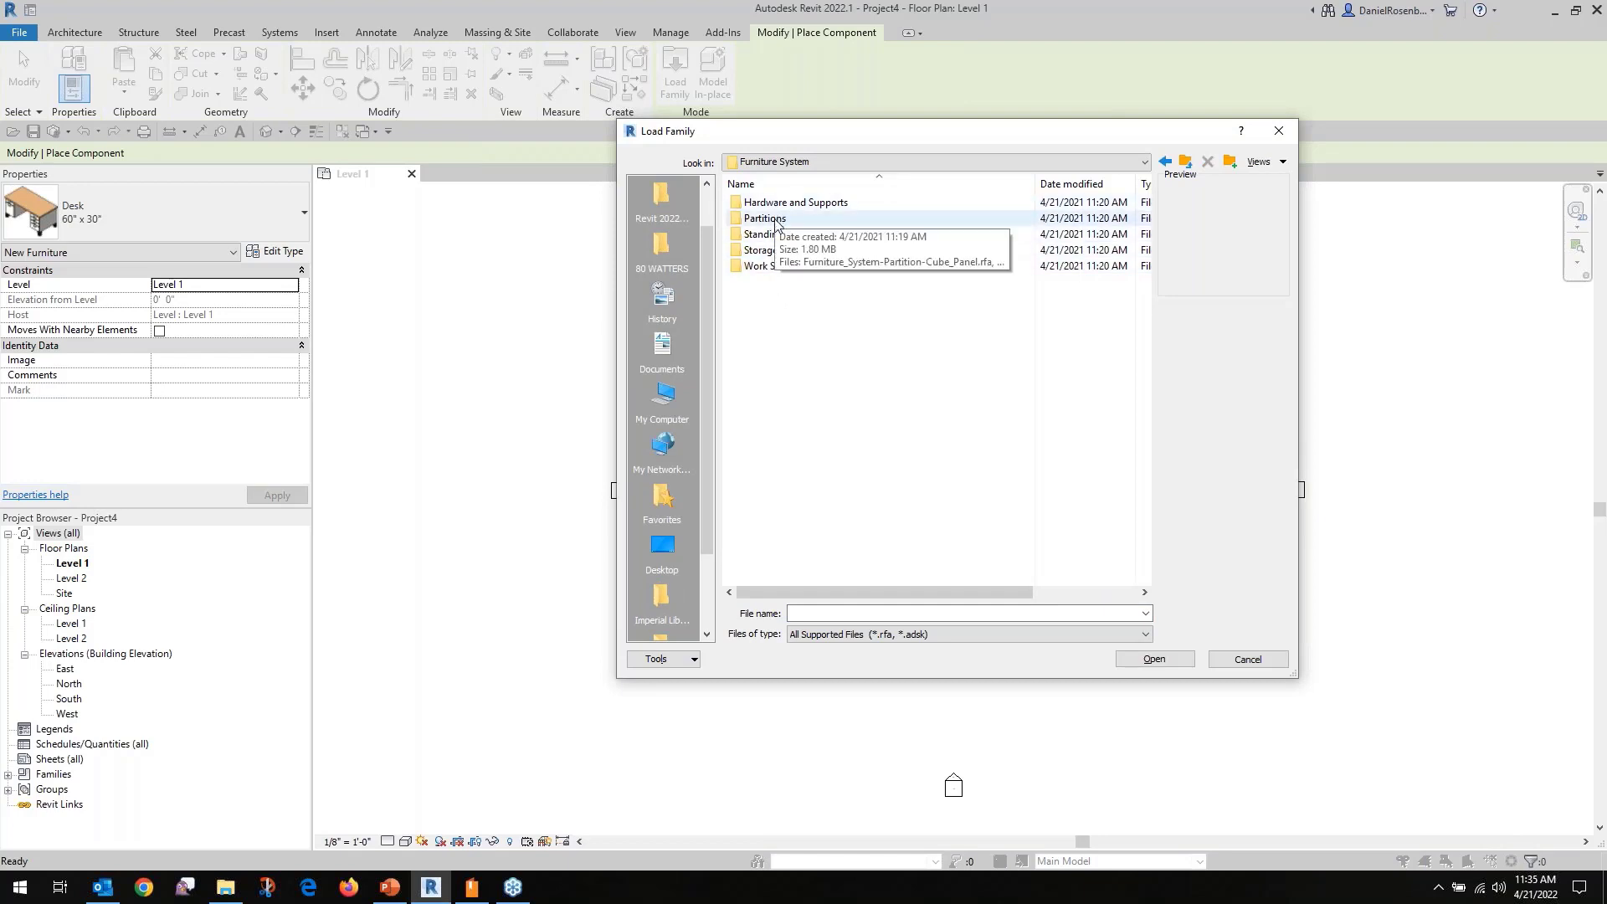
pyautogui.doubleClick(778, 266)
pyautogui.click(785, 204)
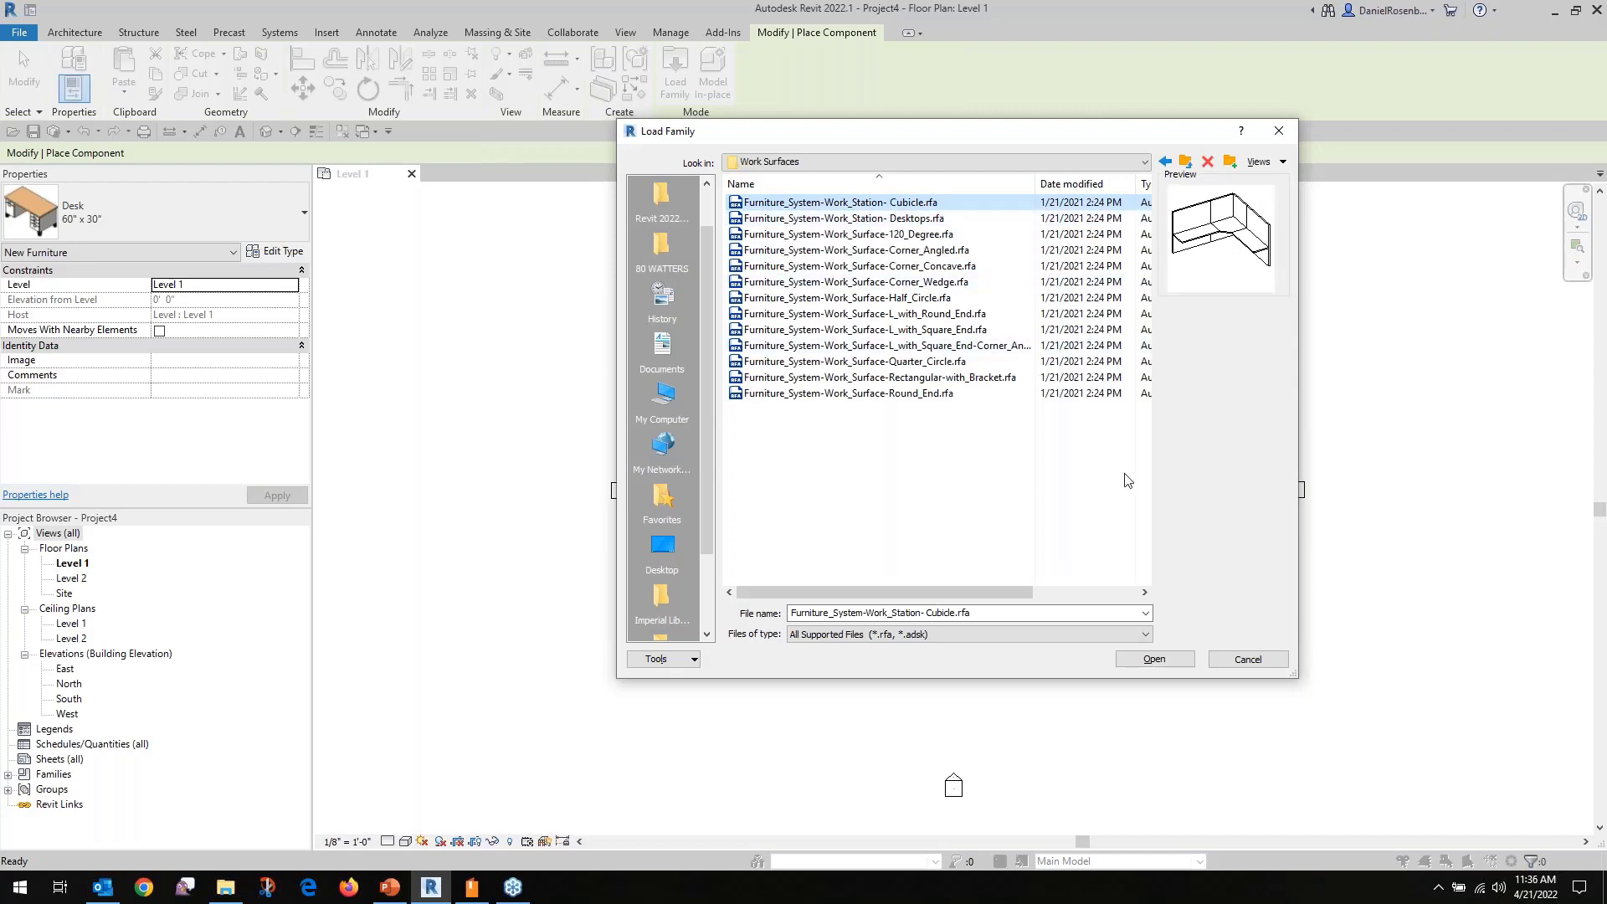
pyautogui.click(1171, 661)
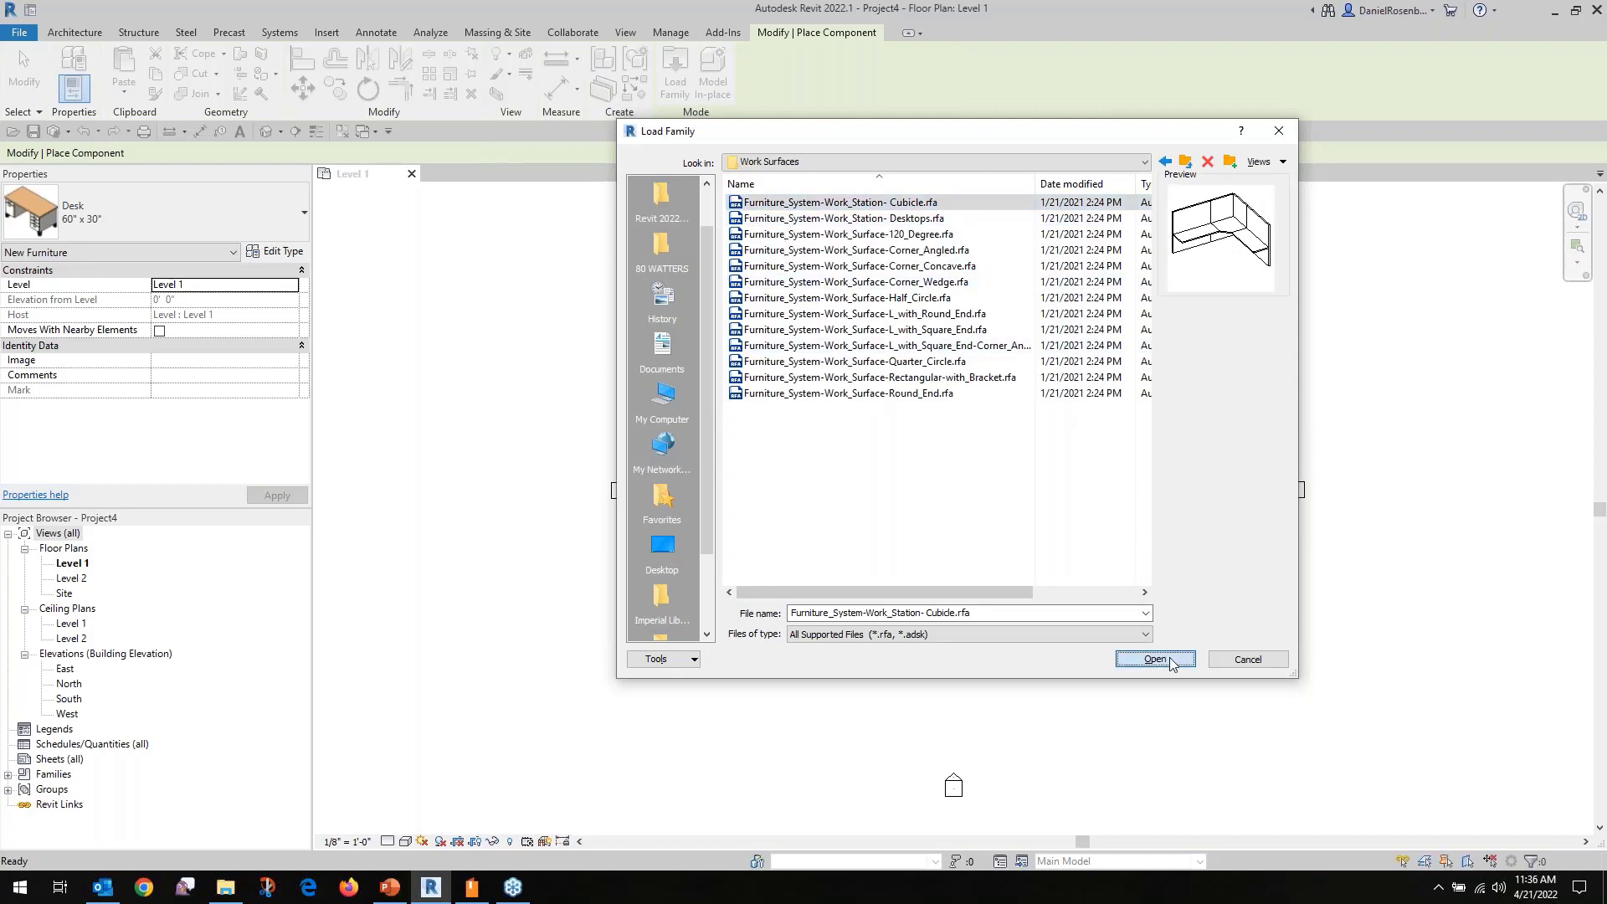
# Place five 96" x 96" work station cubicles in a horizontal row on the Level 1 floor plan.
pyautogui.scroll(2, 806, 343)
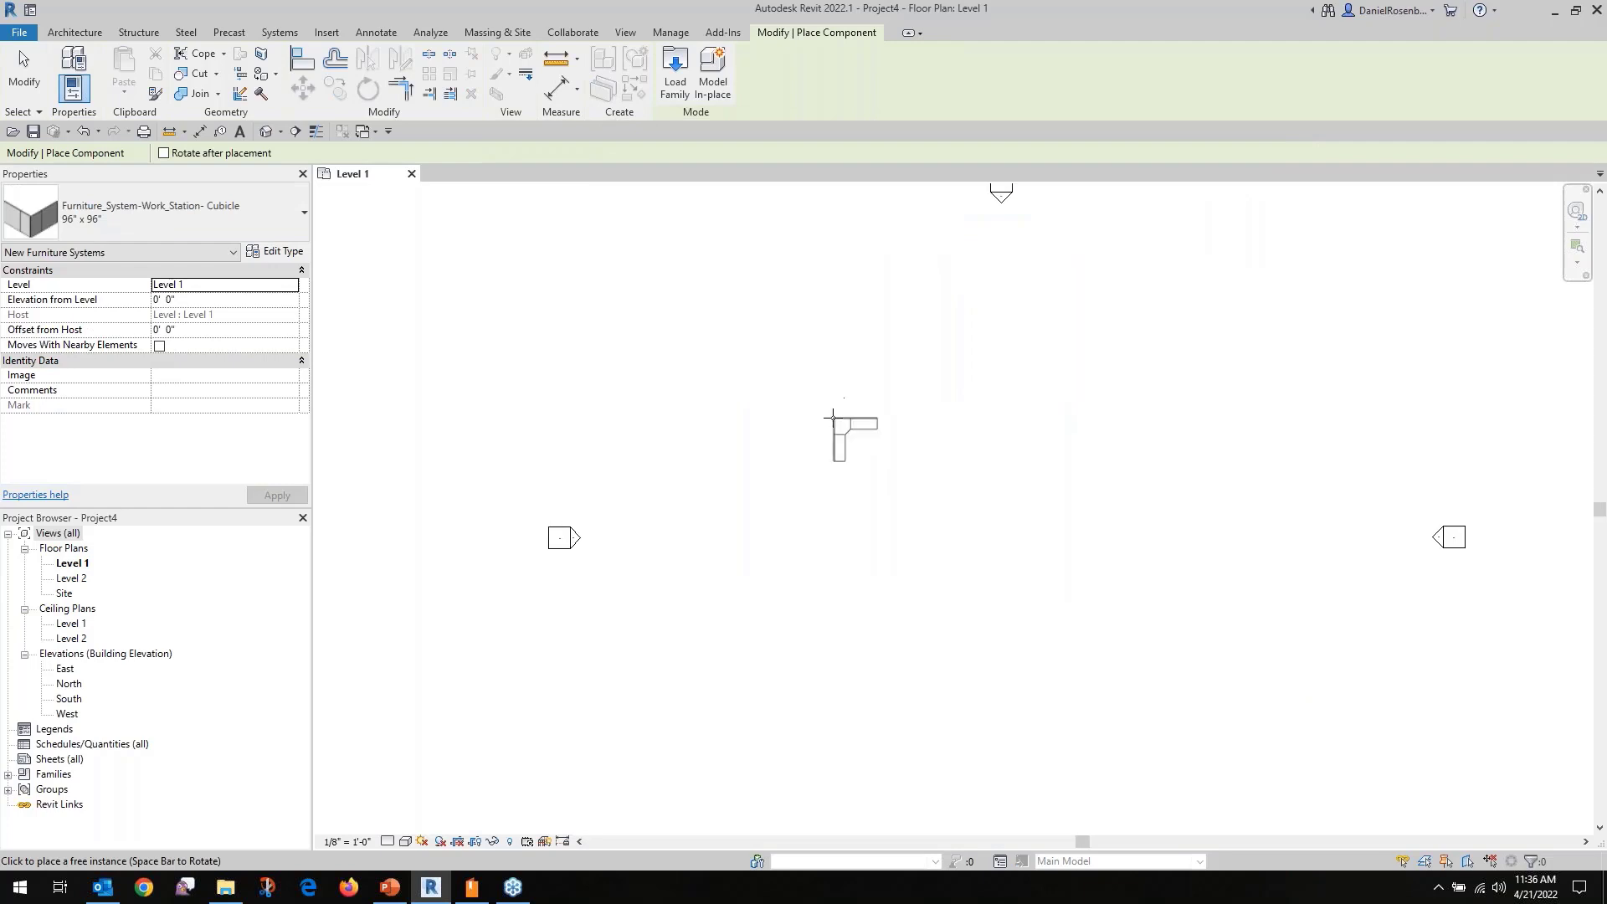
pyautogui.click(782, 411)
pyautogui.click(865, 412)
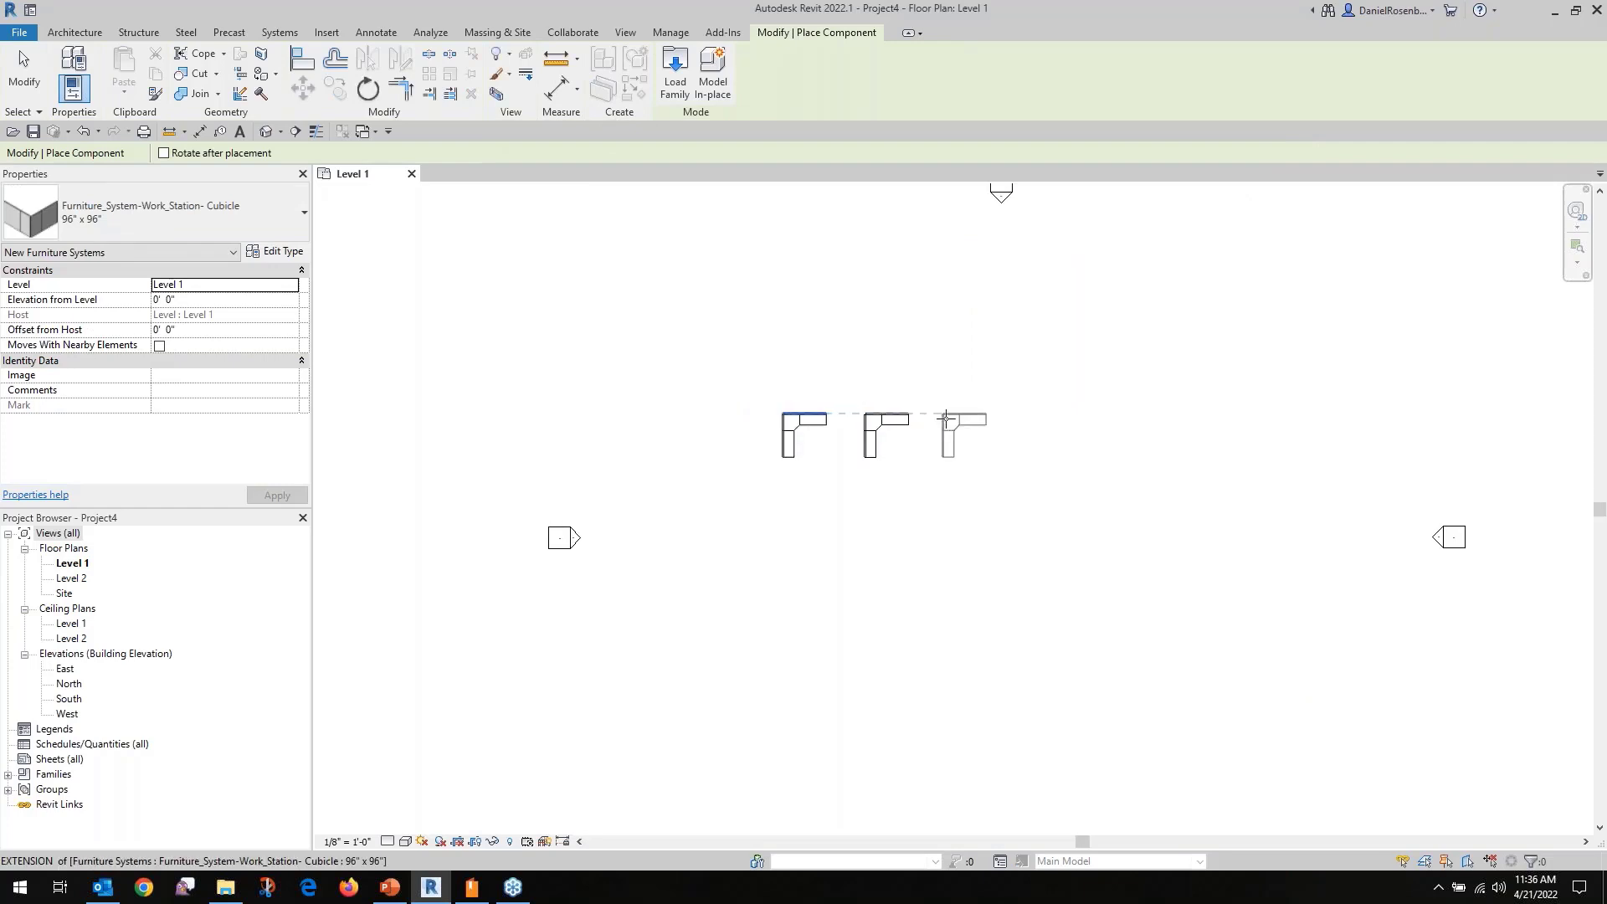
pyautogui.click(951, 413)
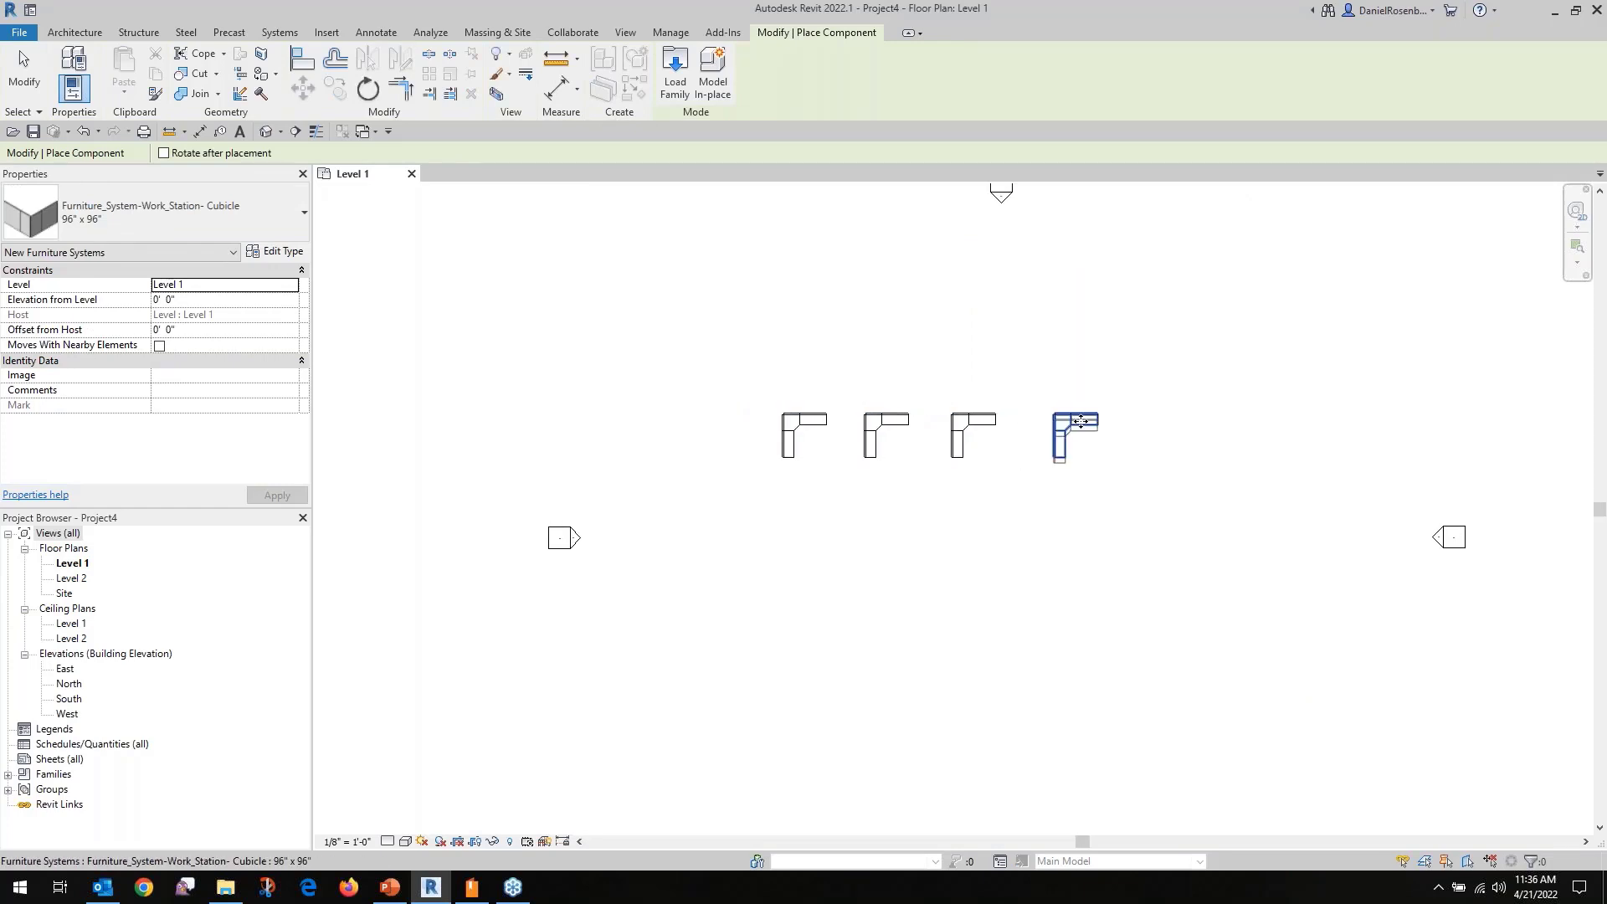
pyautogui.click(1054, 418)
pyautogui.click(1163, 413)
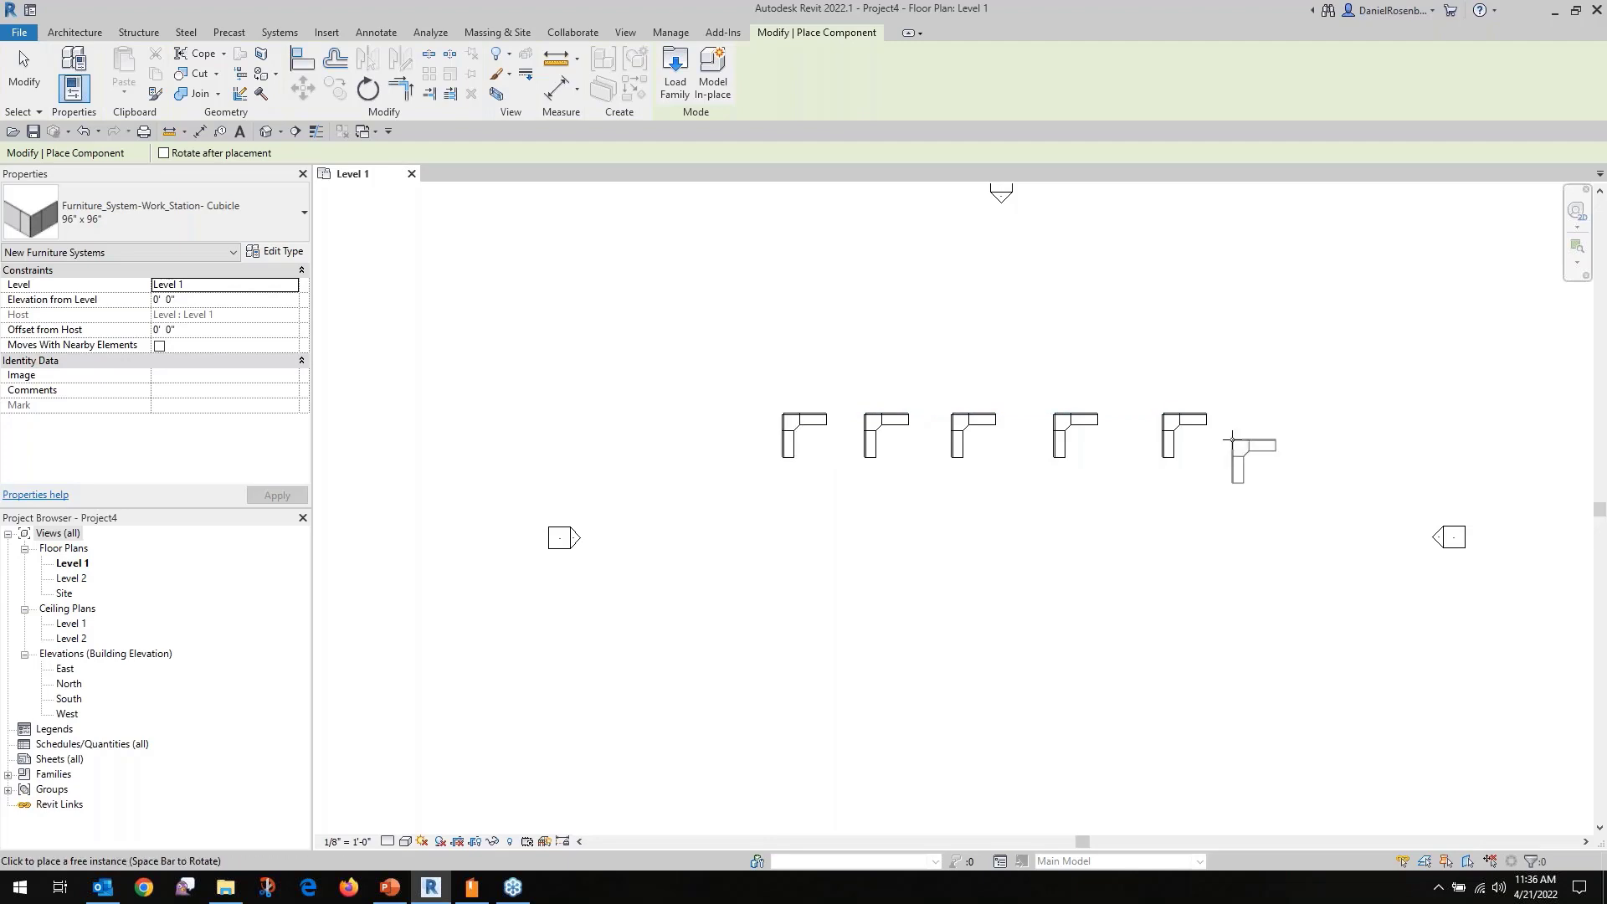
pyautogui.scroll(1, 1235, 440)
pyautogui.press('Escape')
pyautogui.press('Escape')
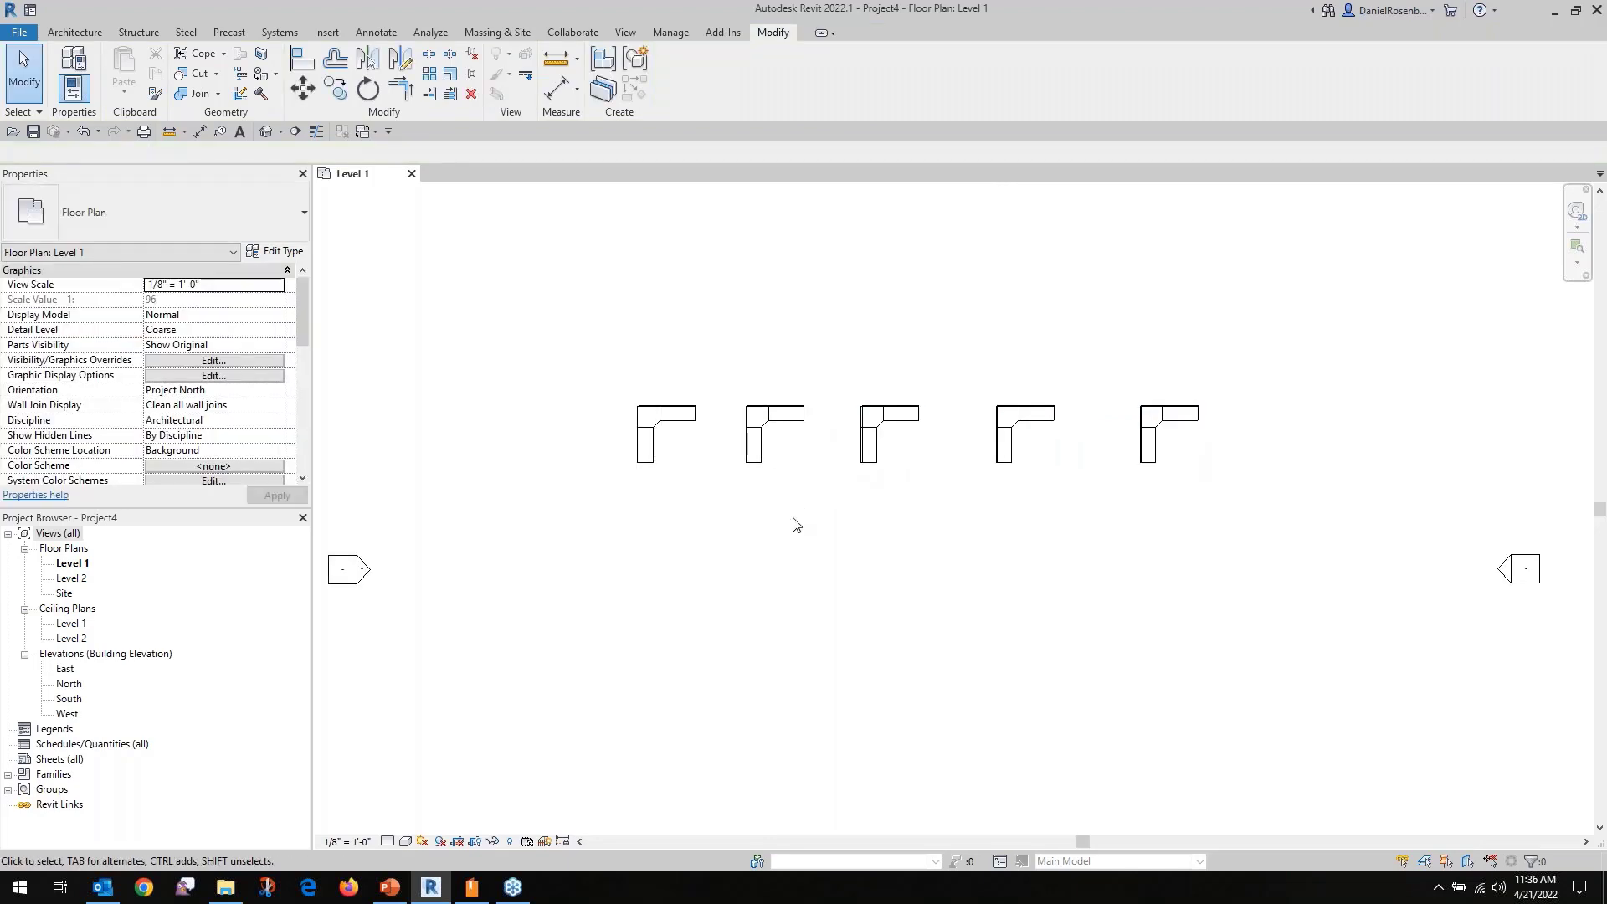
# Examine the instance and type properties of the leftmost work station cubicle without changing them.
pyautogui.moveTo(603, 507); pyautogui.dragTo(558, 493, button='middle')
pyautogui.scroll(1, 753, 488)
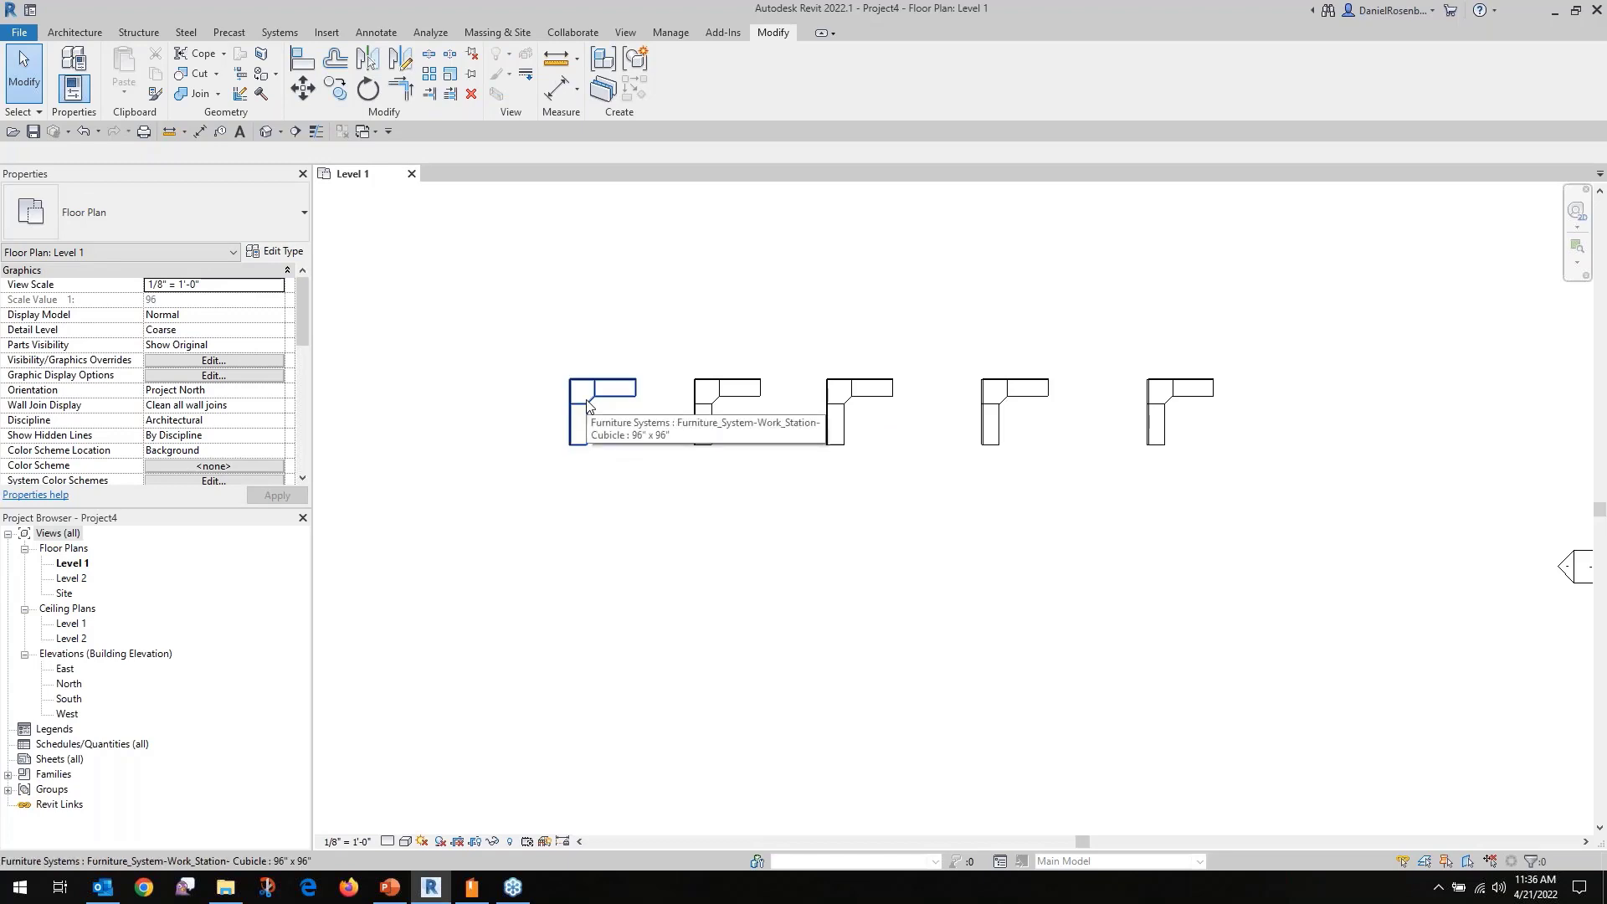
pyautogui.scroll(1, 721, 437)
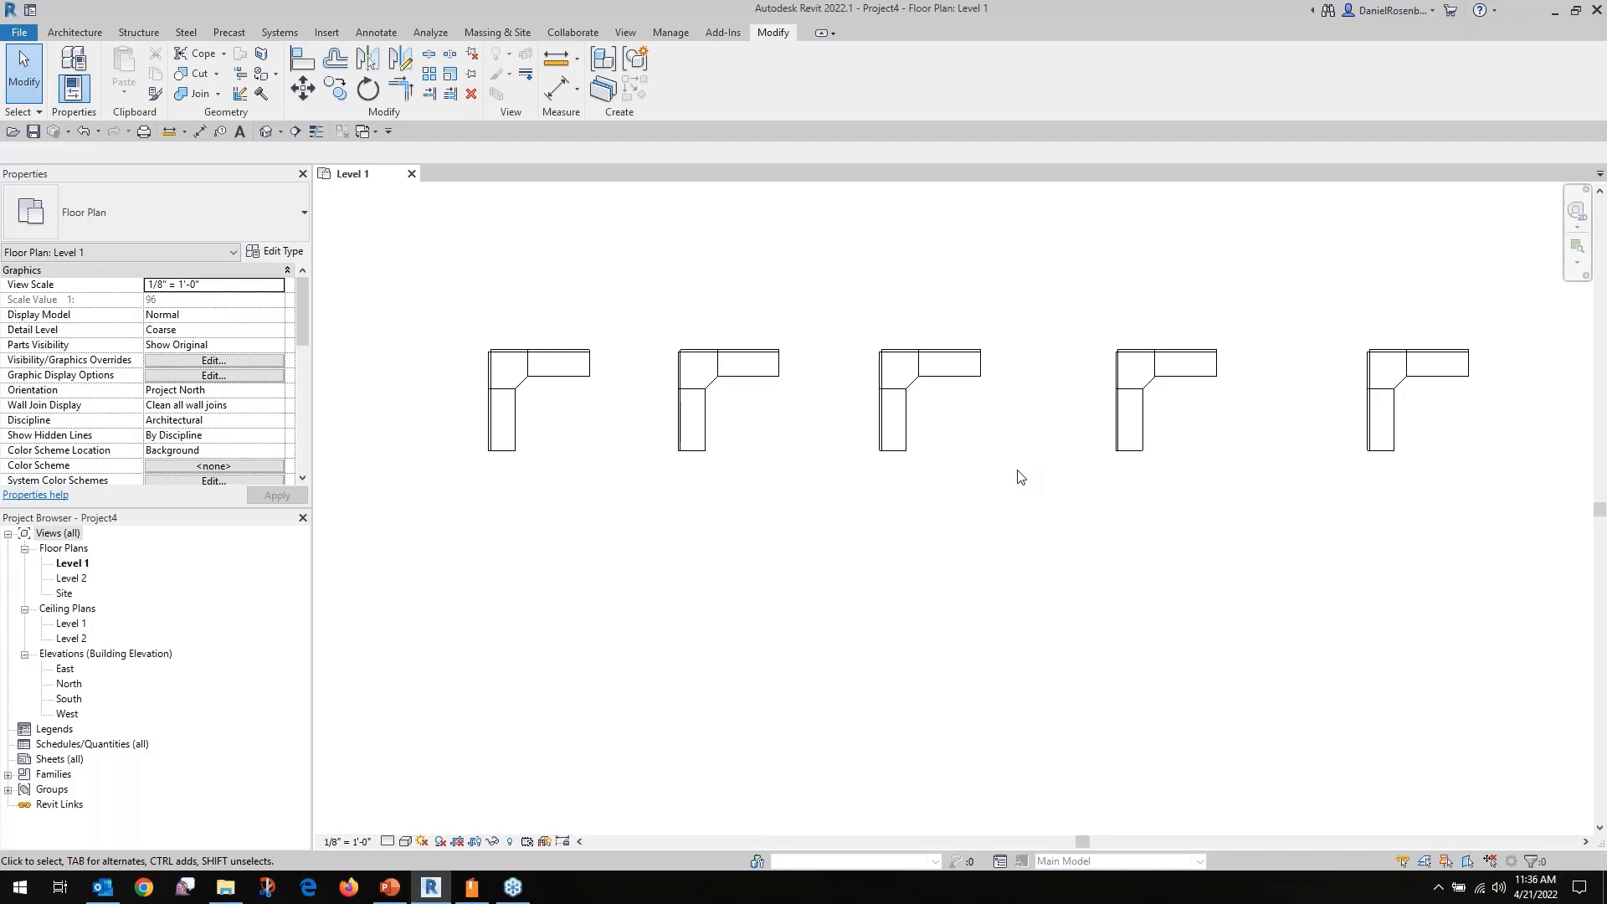
pyautogui.click(529, 381)
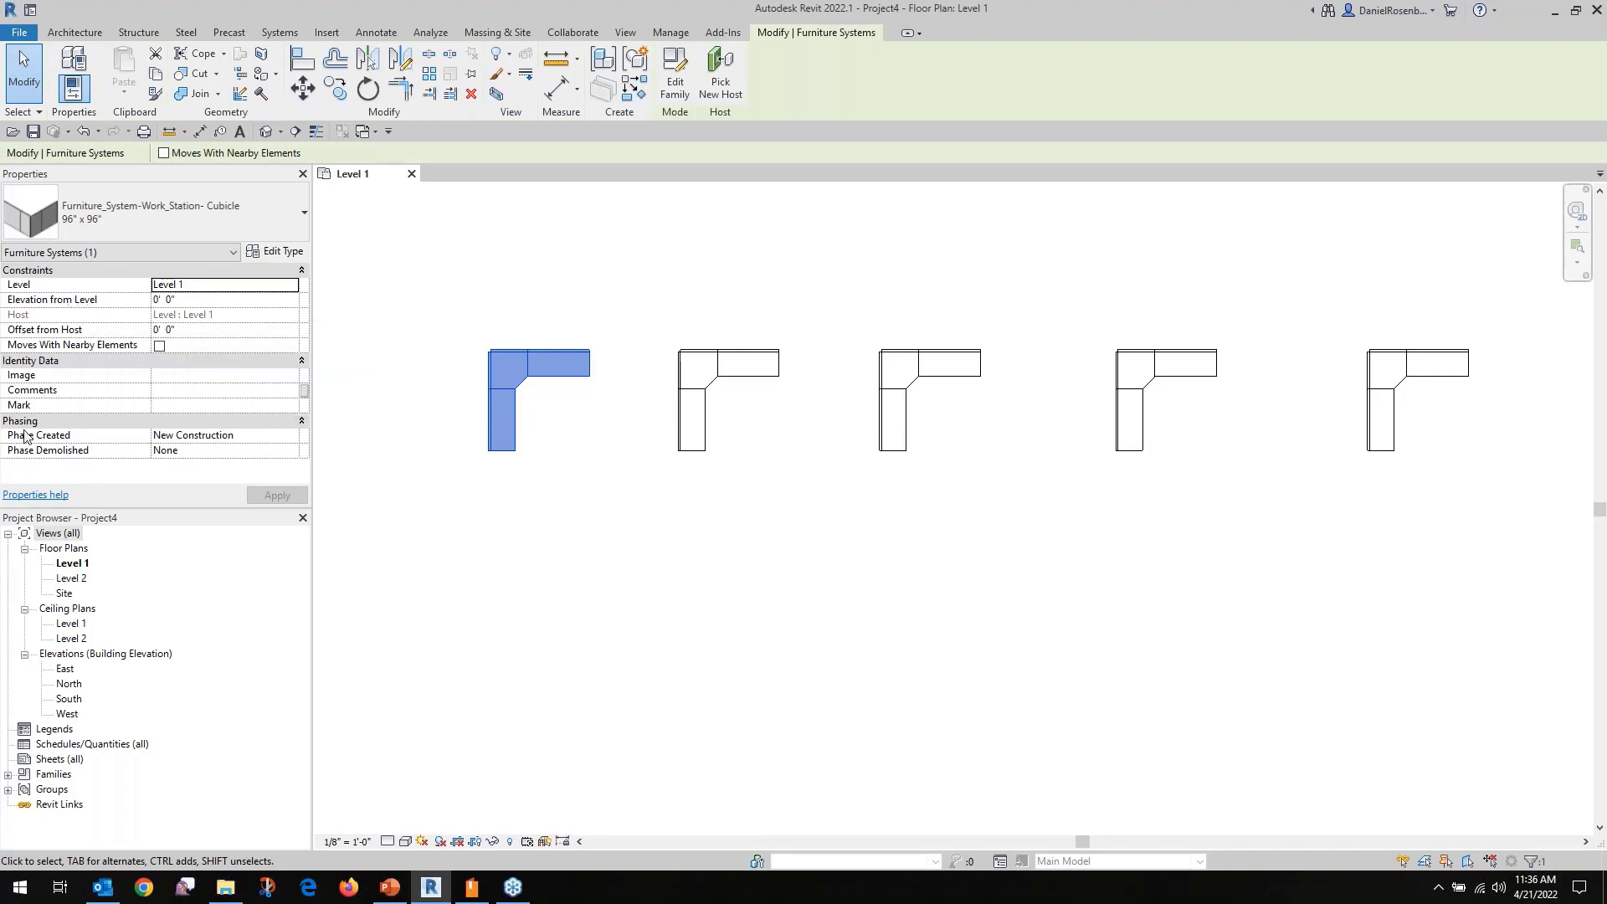
pyautogui.click(270, 252)
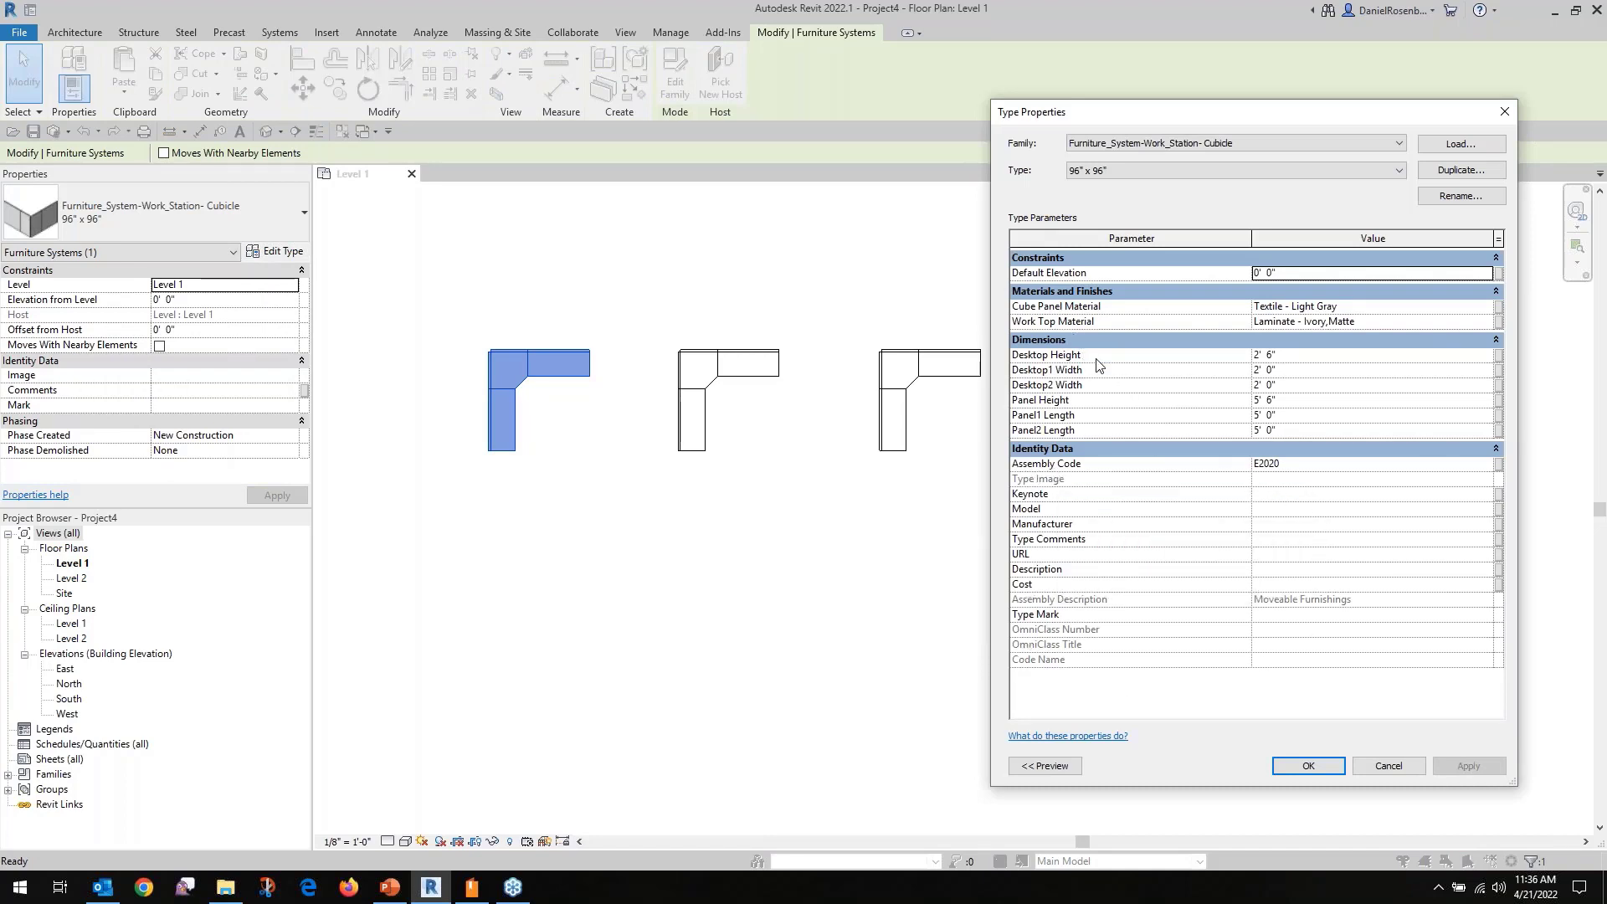
pyautogui.click(1389, 766)
pyautogui.click(759, 314)
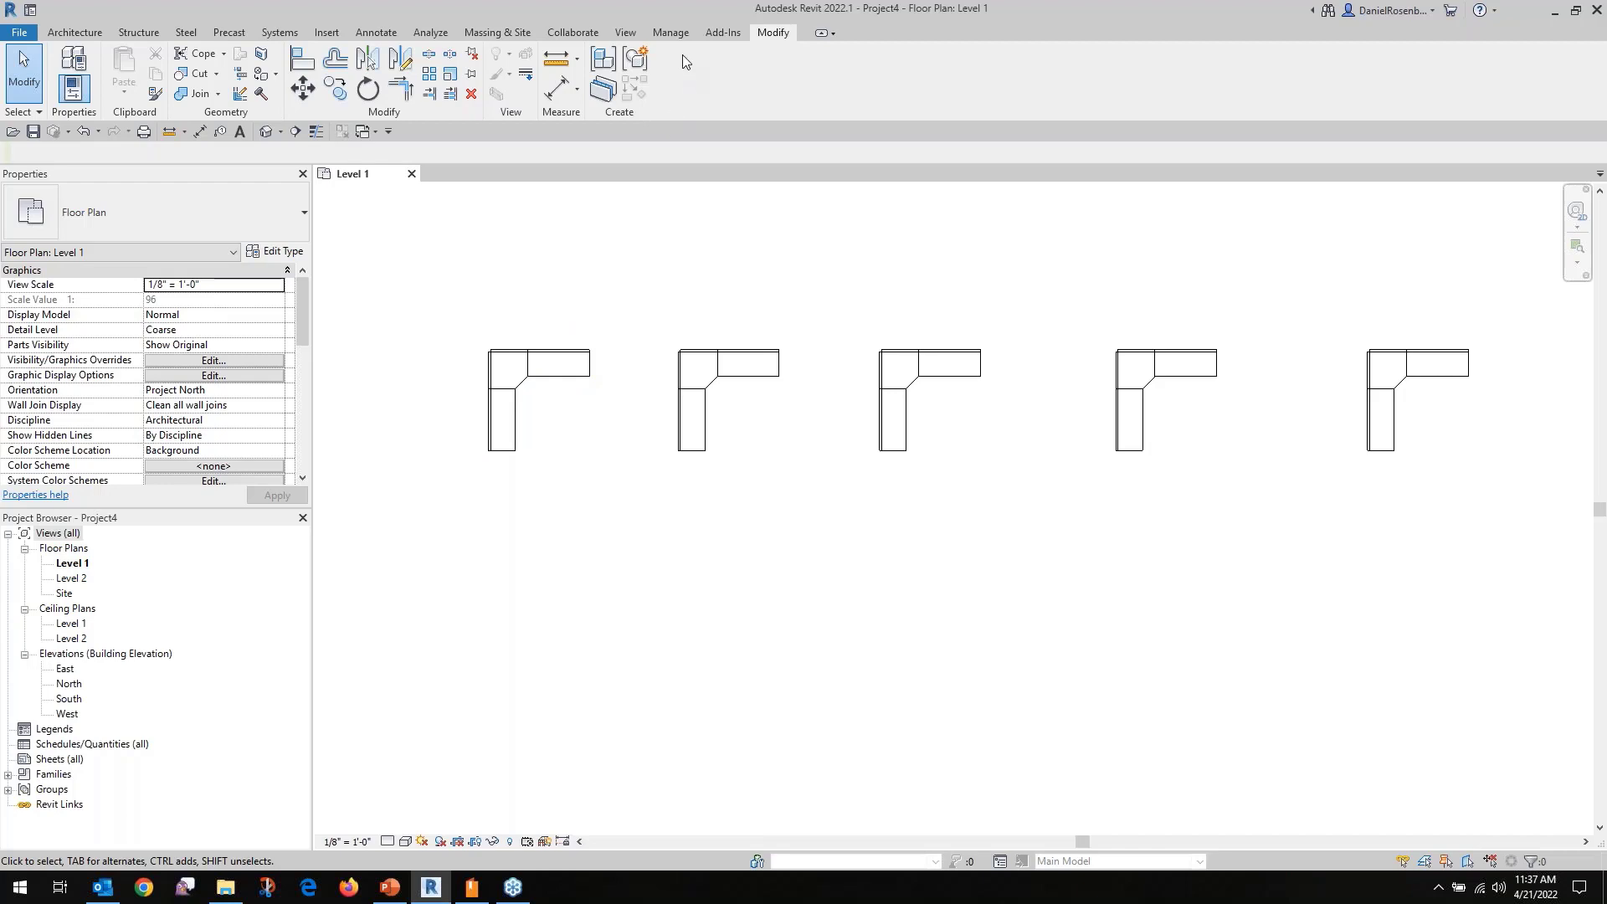
# Start adding a shared parameter to the project parameters and open the shared parameter definitions for editing.
pyautogui.click(671, 33)
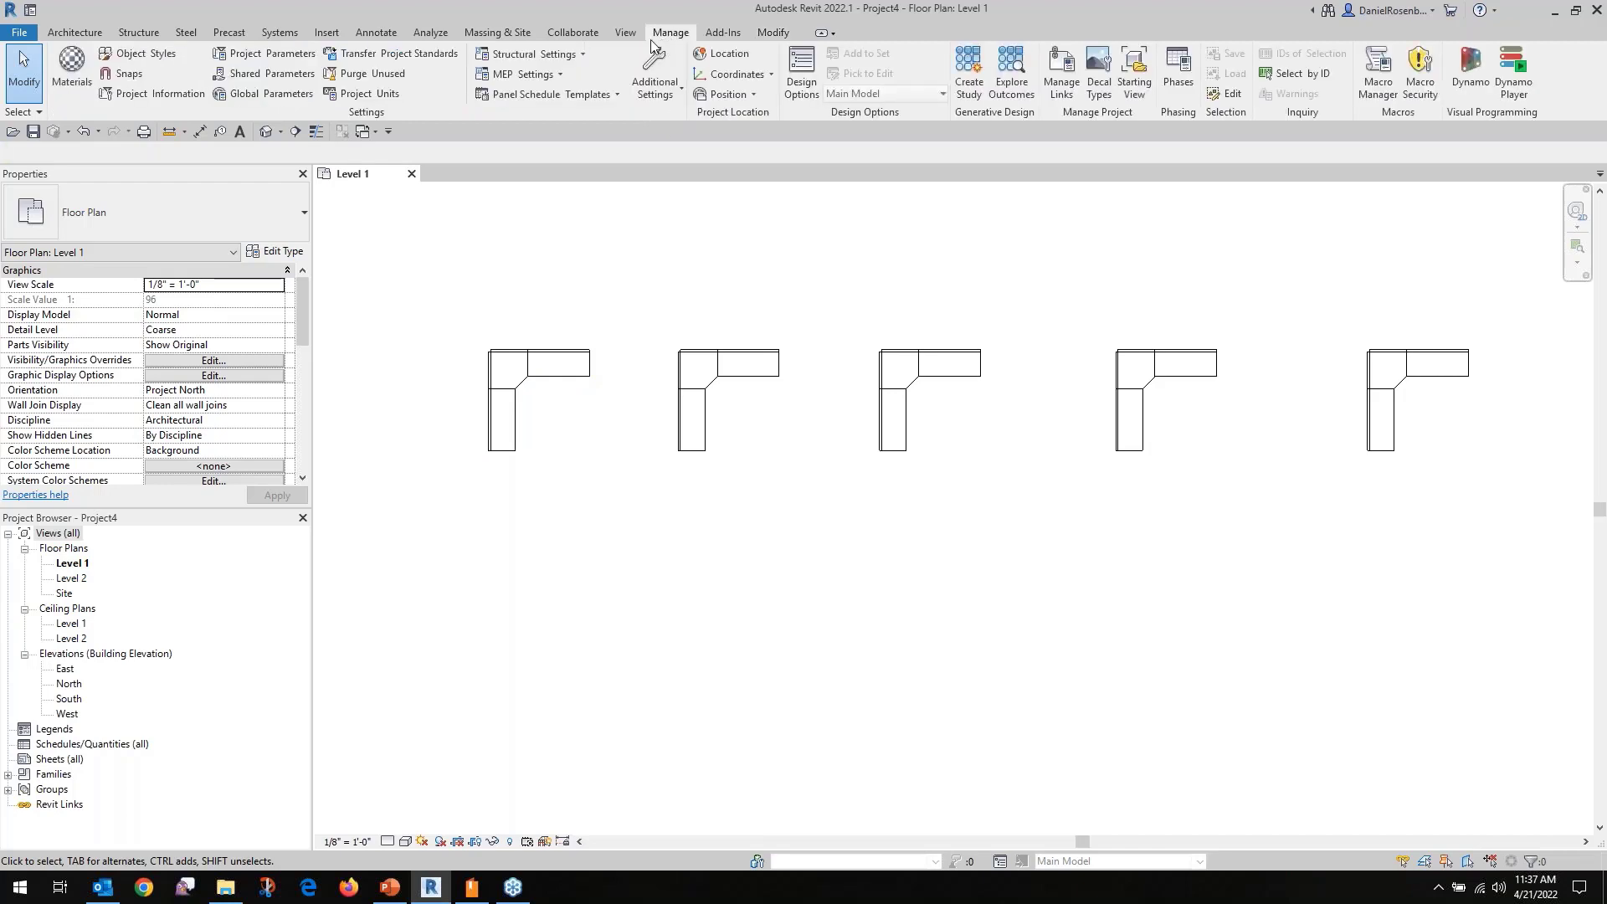
pyautogui.click(295, 53)
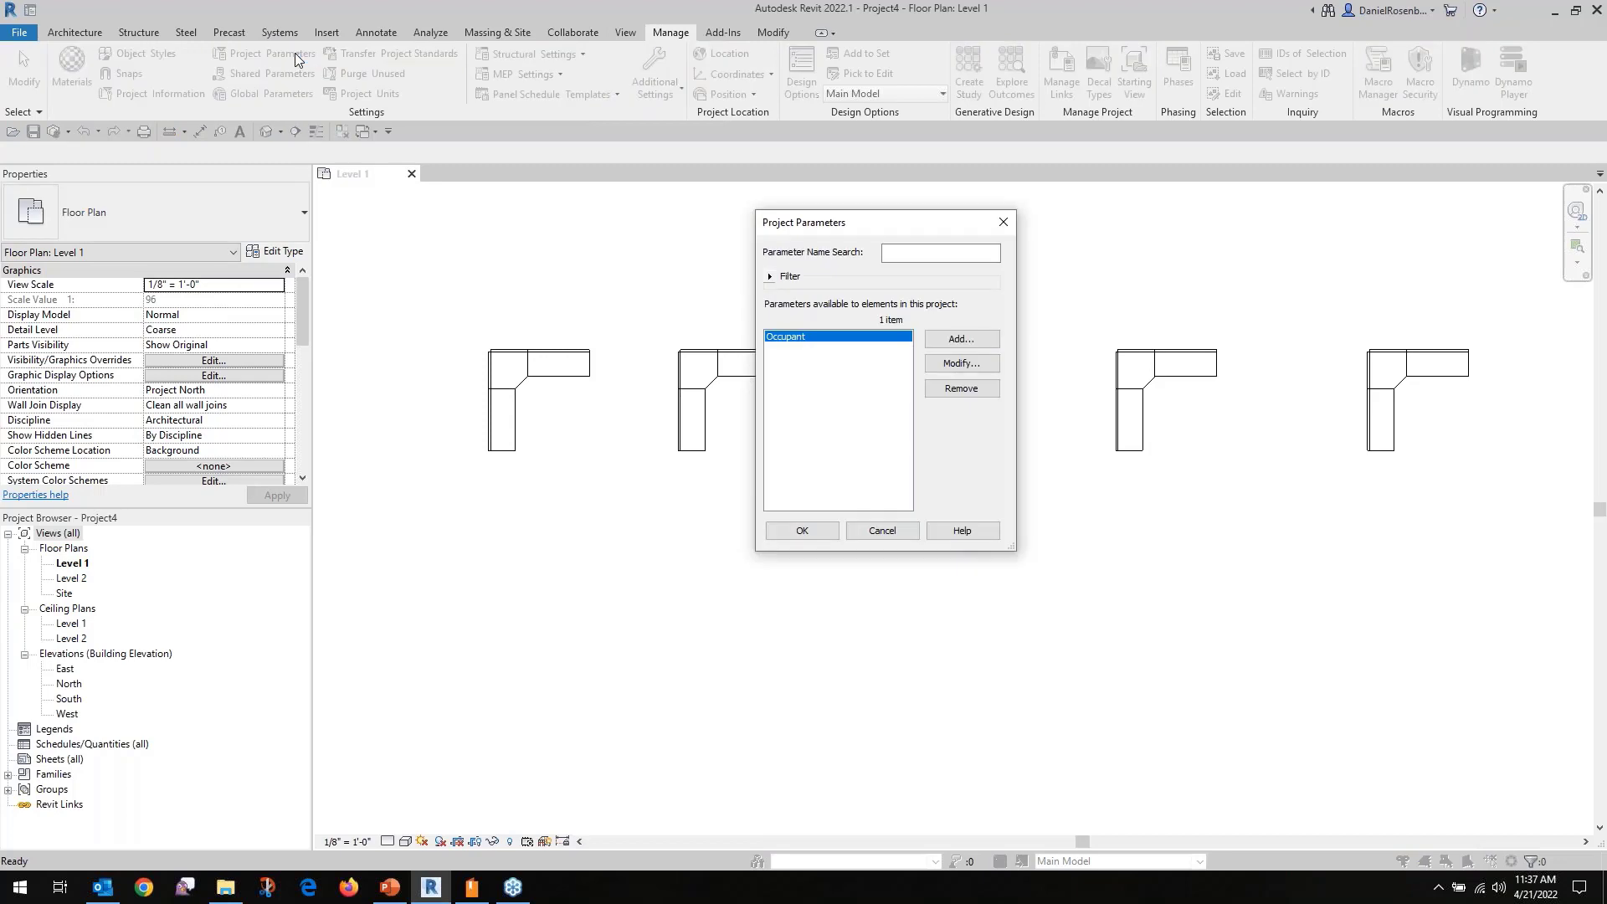
pyautogui.click(963, 342)
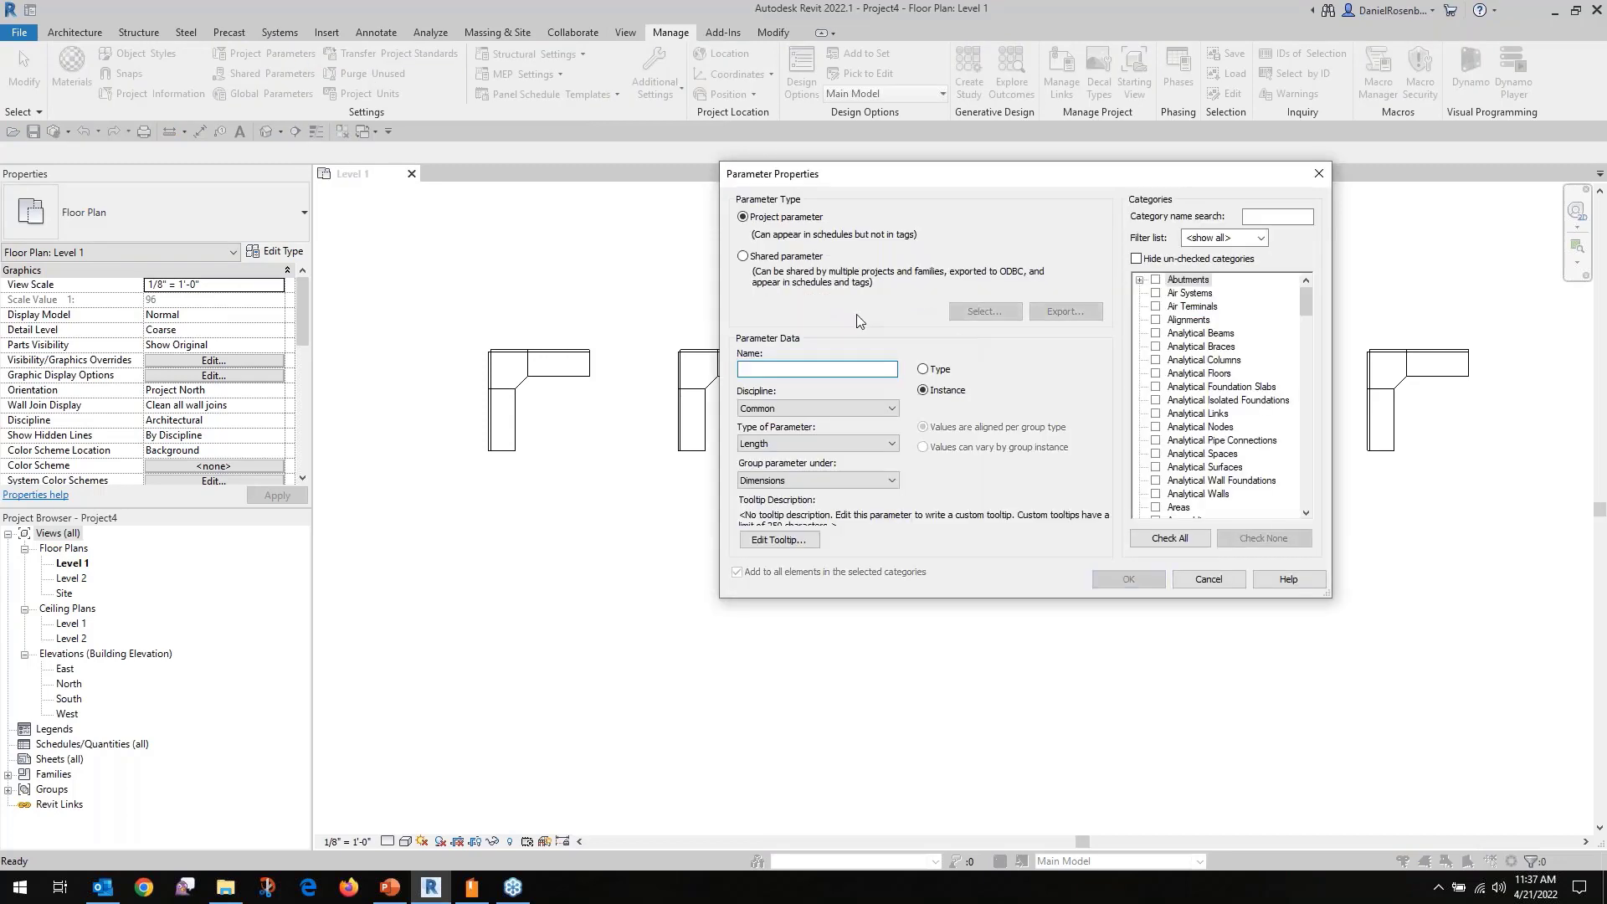
pyautogui.click(744, 257)
pyautogui.click(977, 313)
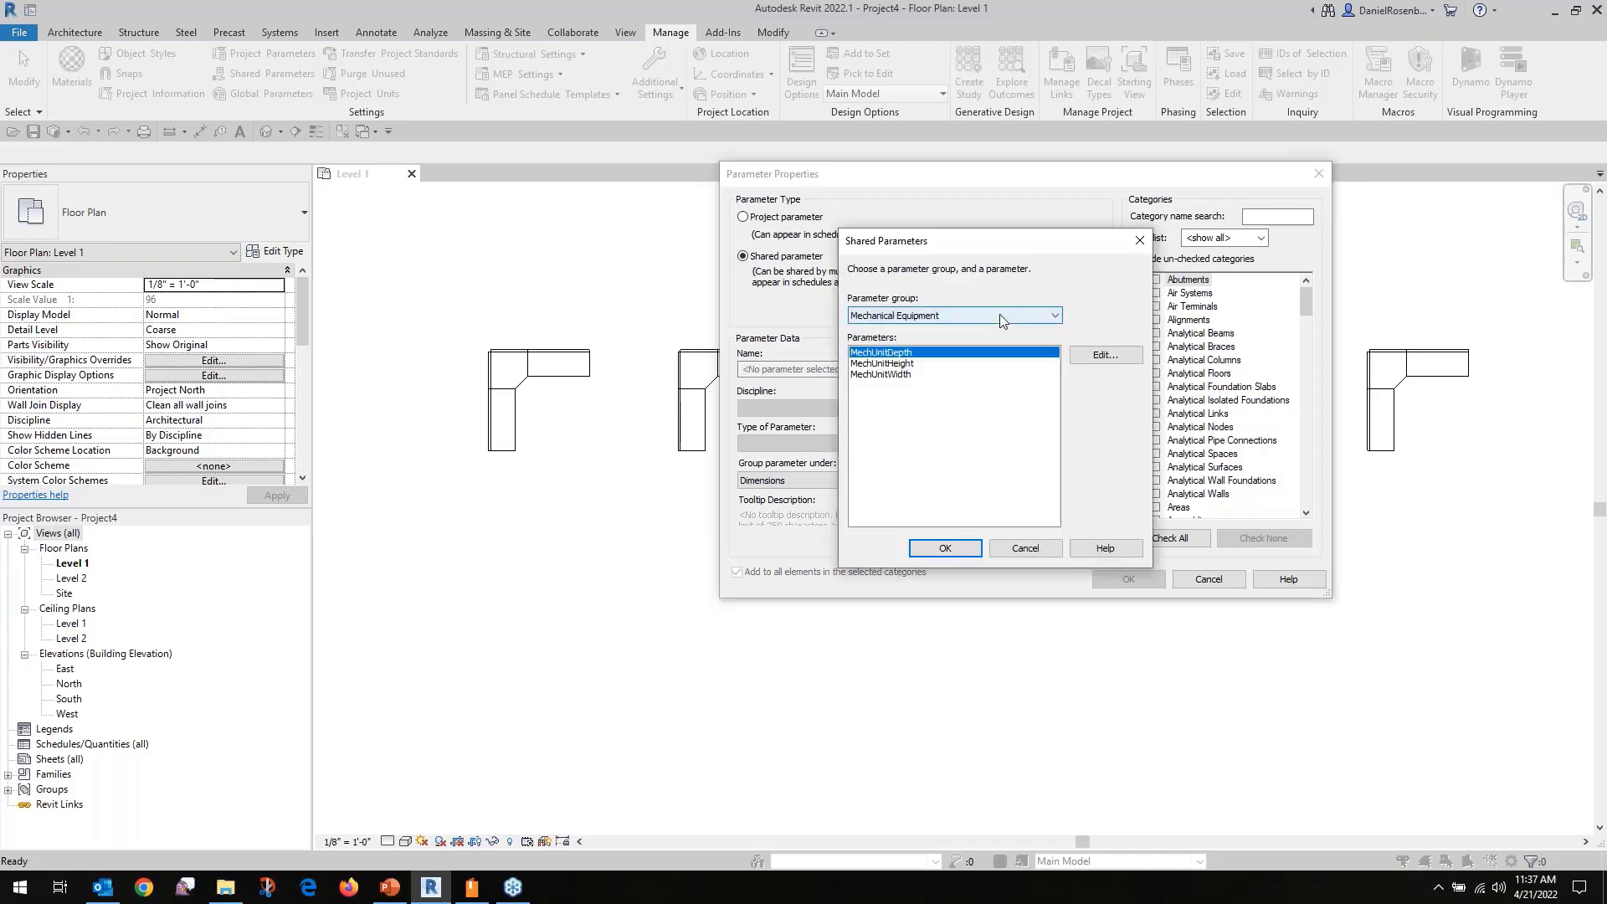
pyautogui.click(1048, 315)
pyautogui.click(1048, 316)
pyautogui.click(1087, 355)
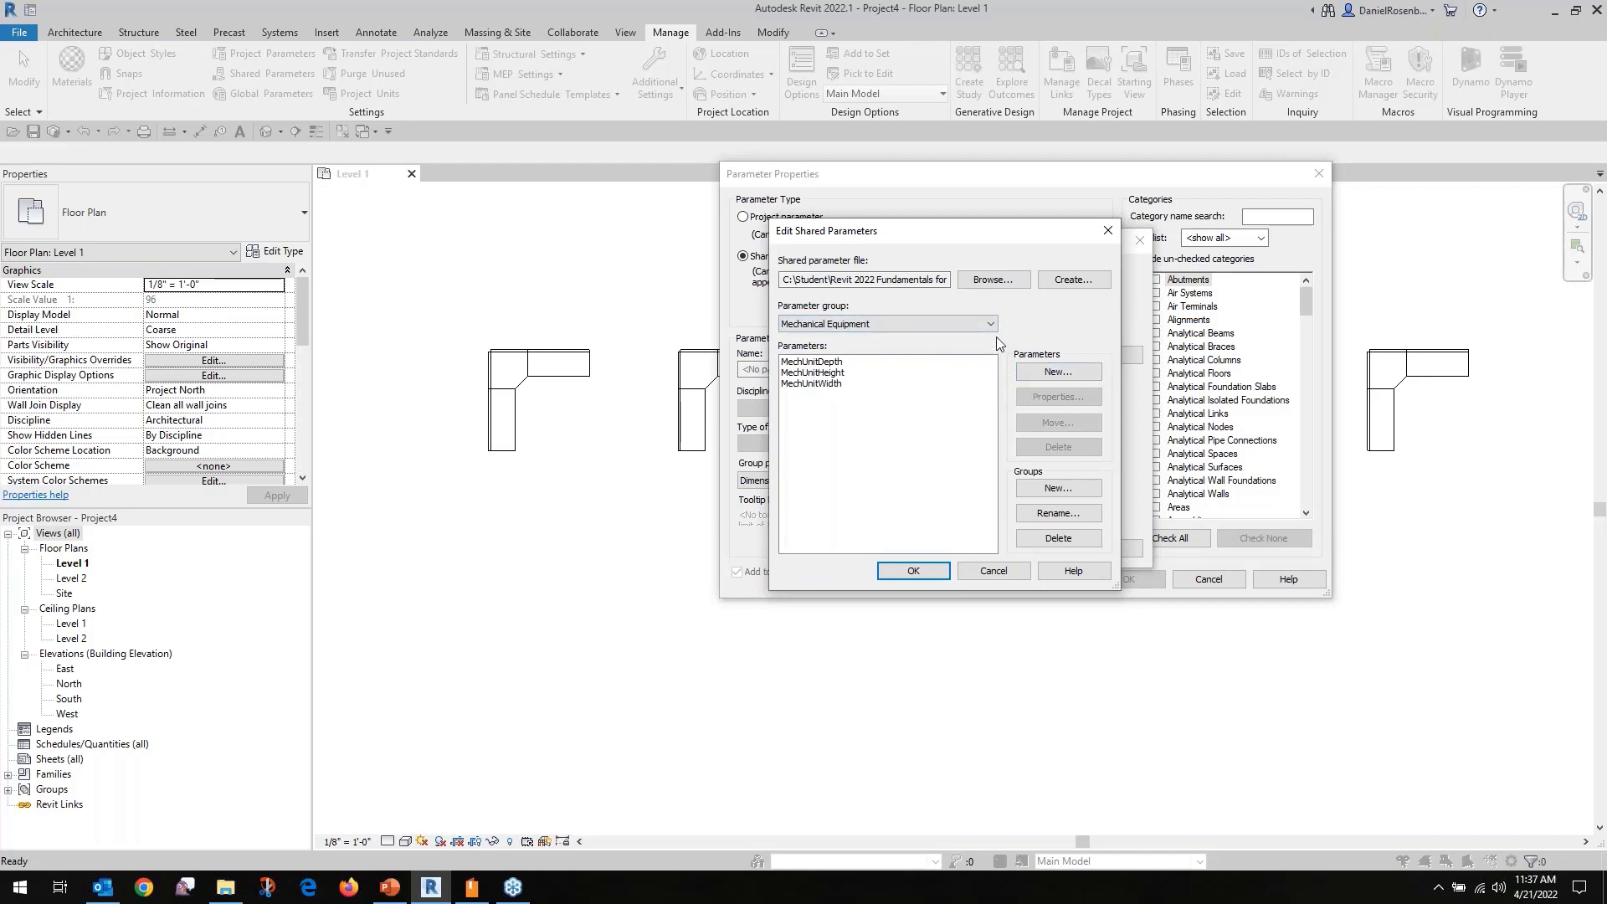
# Create a shared parameter file in the Revit 2022 Fundamentals for Architecture Practice Files folder, replacing HVAC with SYSfurn in the suggested file name.
pyautogui.click(1069, 284)
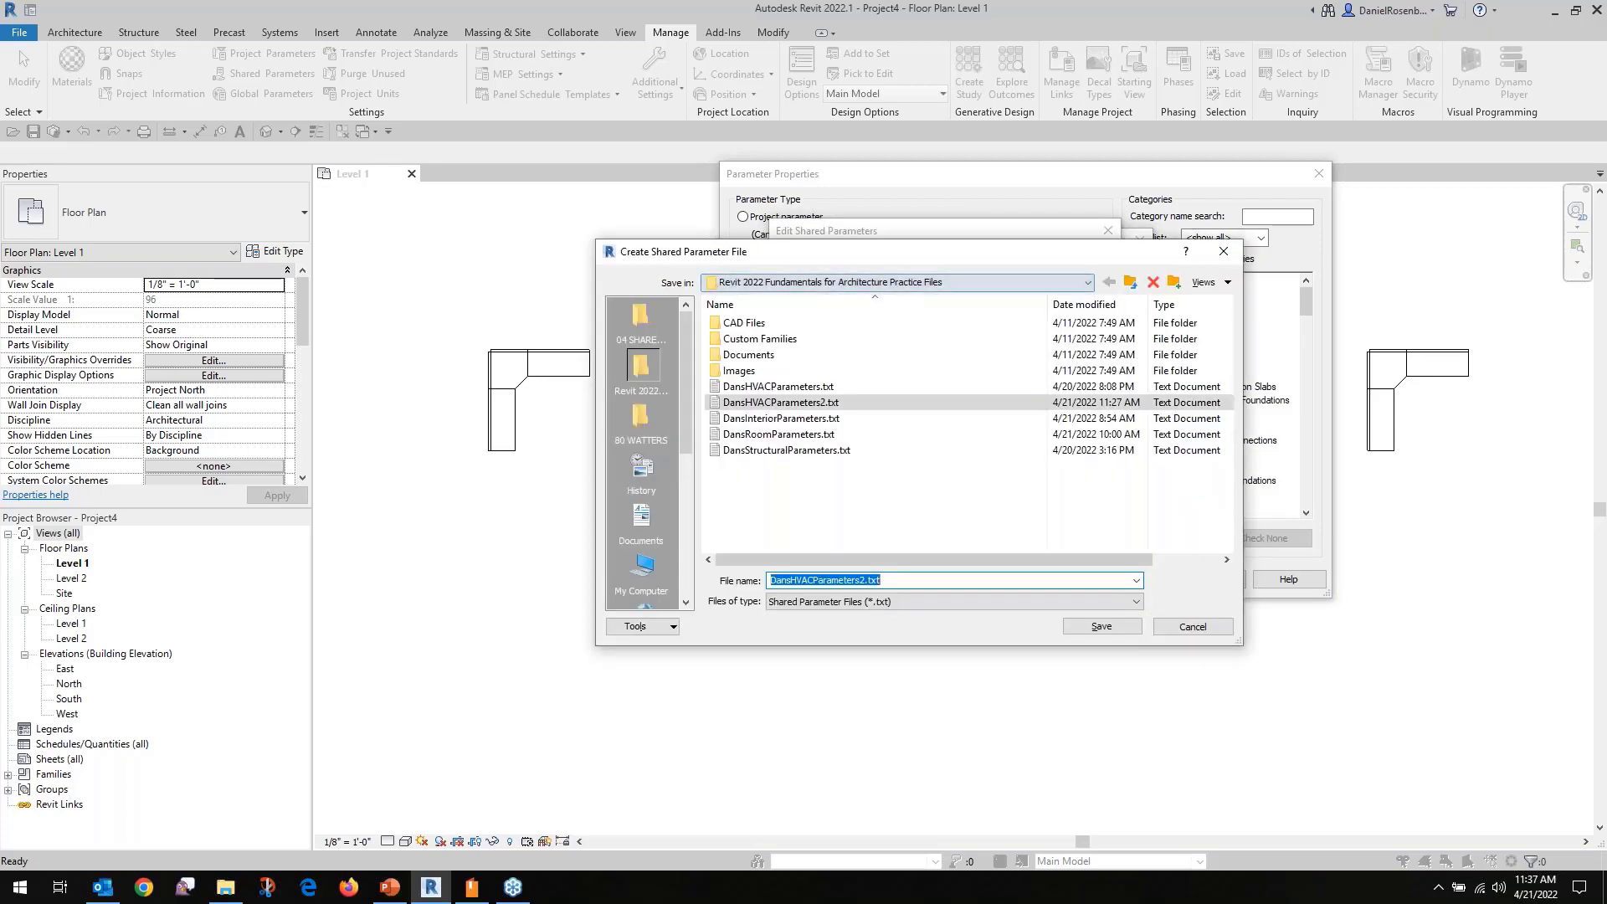
pyautogui.click(827, 505)
pyautogui.doubleClick(826, 580)
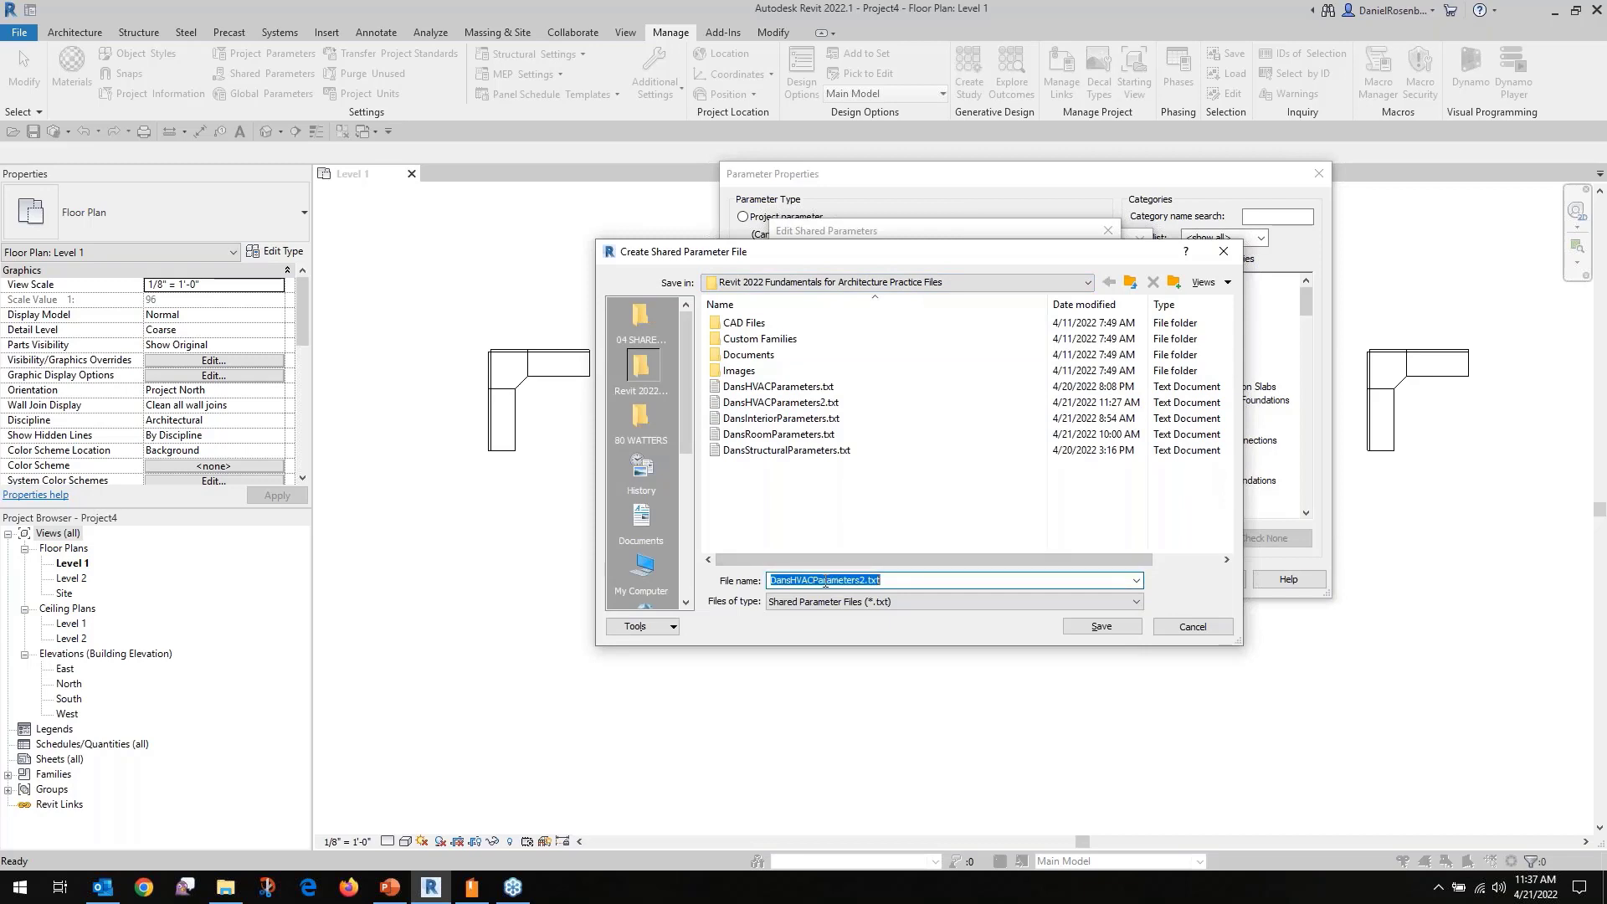
pyautogui.click(814, 579)
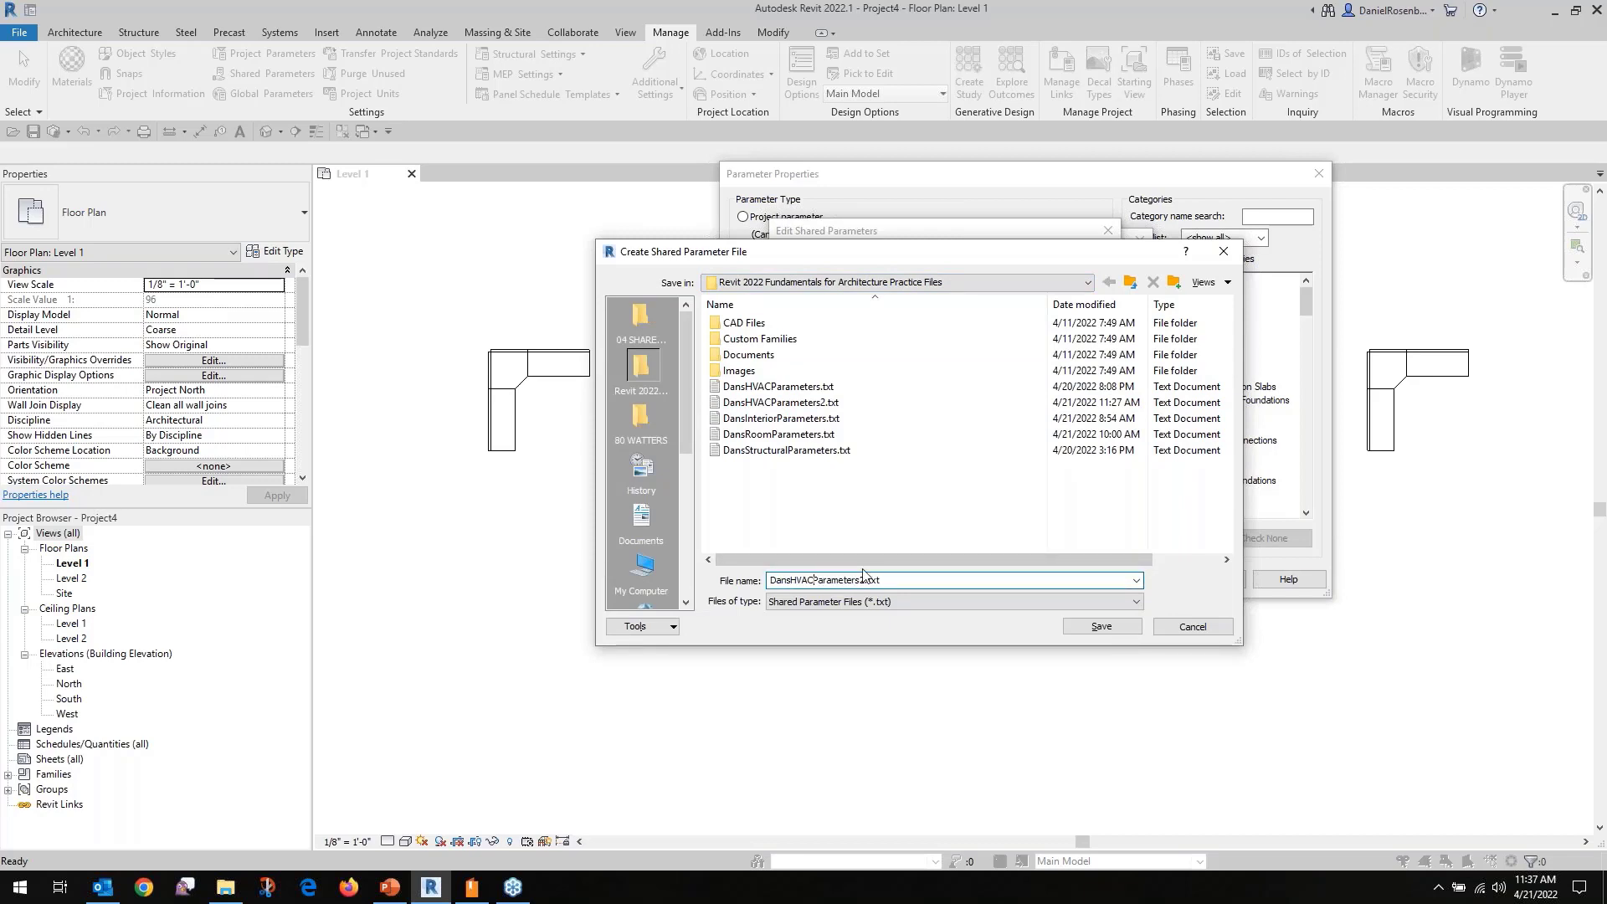
pyautogui.press('BackSpace')
pyautogui.press('BackSpace')
pyautogui.press('BackSpace')
pyautogui.press('BackSpace')
pyautogui.write('f')
pyautogui.press('BackSpace')
pyautogui.write('s')
pyautogui.press('BackSpace')
pyautogui.write('SYSfurn')
pyautogui.click(1102, 627)
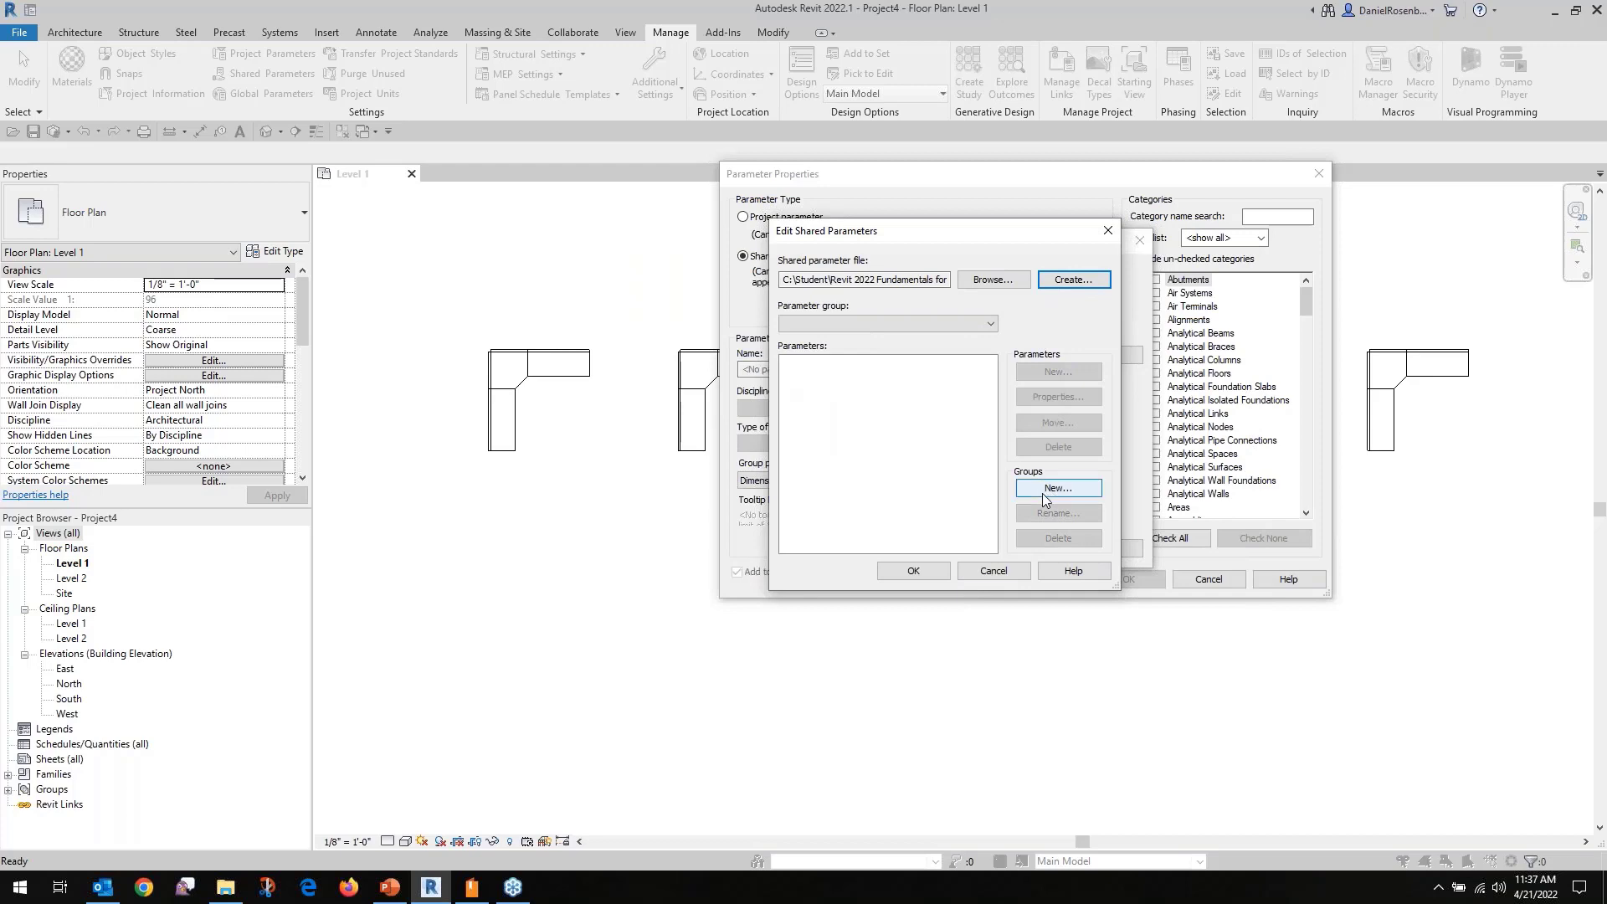
# Create a parameter group named Furniture System in the new shared parameter file.
pyautogui.hotkey('ctrl', '2')
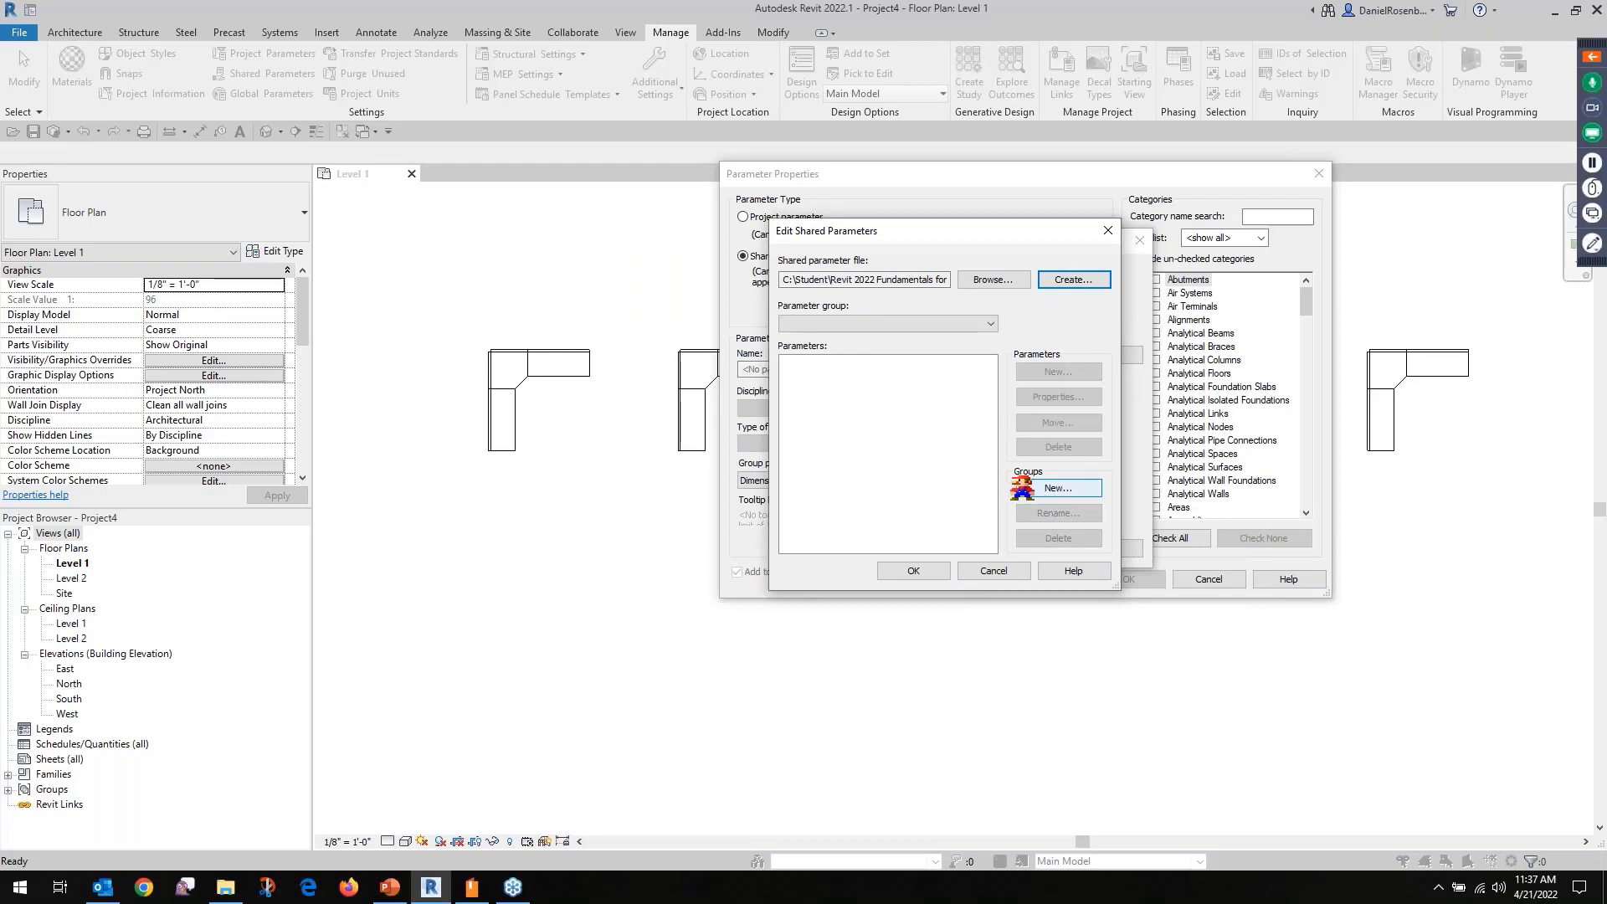
pyautogui.moveTo(1009, 474); pyautogui.dragTo(1109, 505)
pyautogui.hotkey('ctrl', '2')
pyautogui.click(1079, 490)
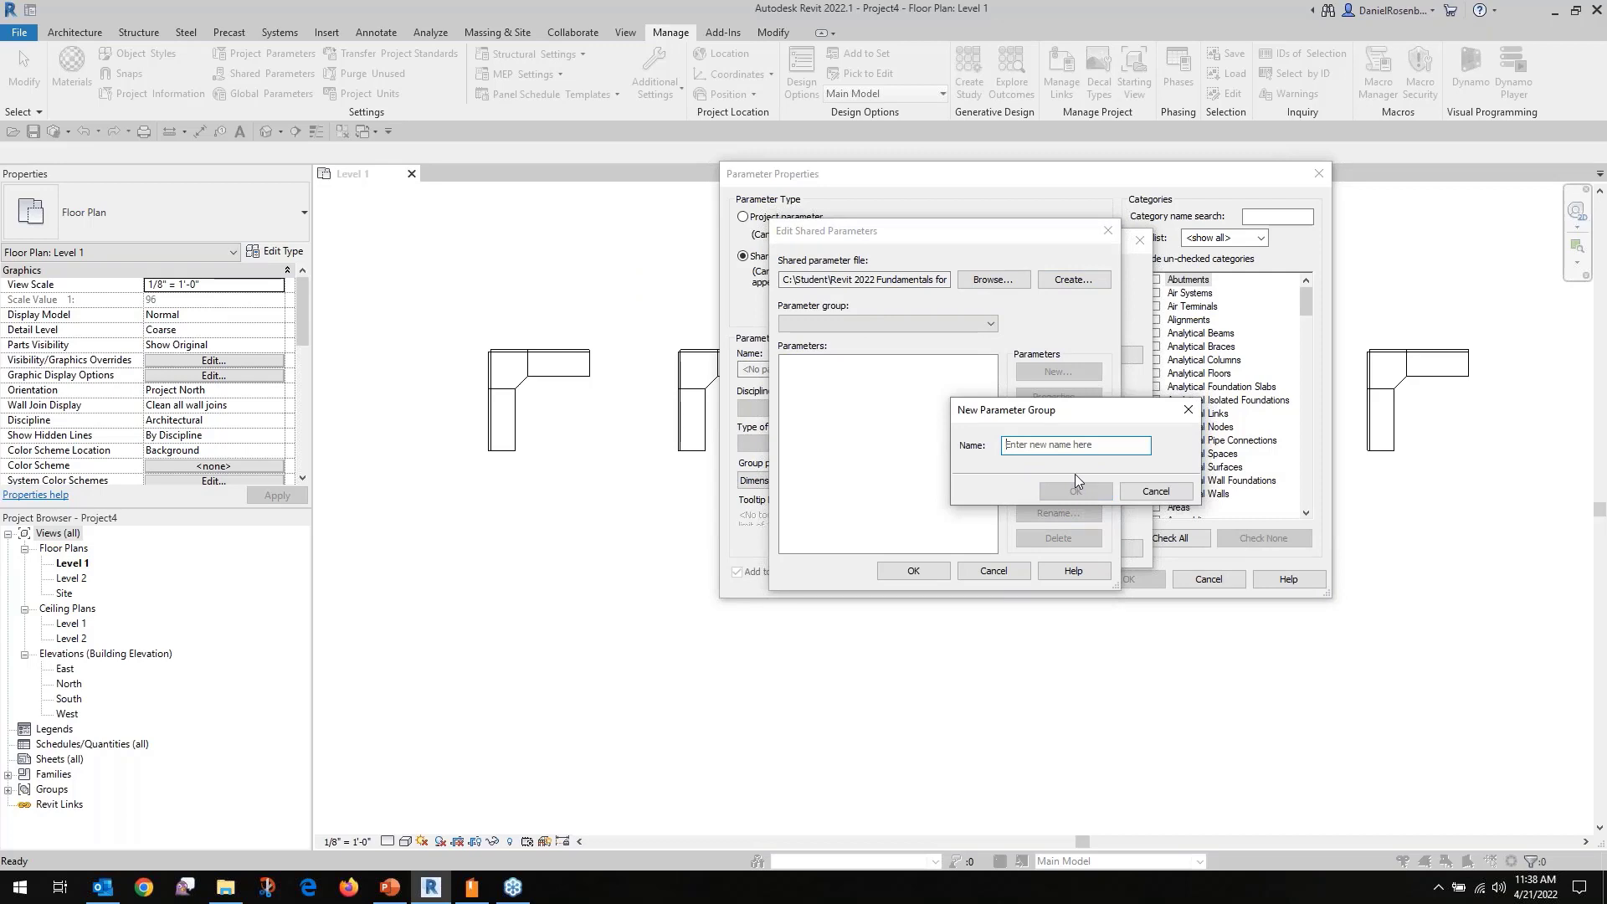
pyautogui.write('s')
pyautogui.press('BackSpace')
pyautogui.write('Furnitr')
pyautogui.press('BackSpace')
pyautogui.write('ure System')
pyautogui.click(1100, 492)
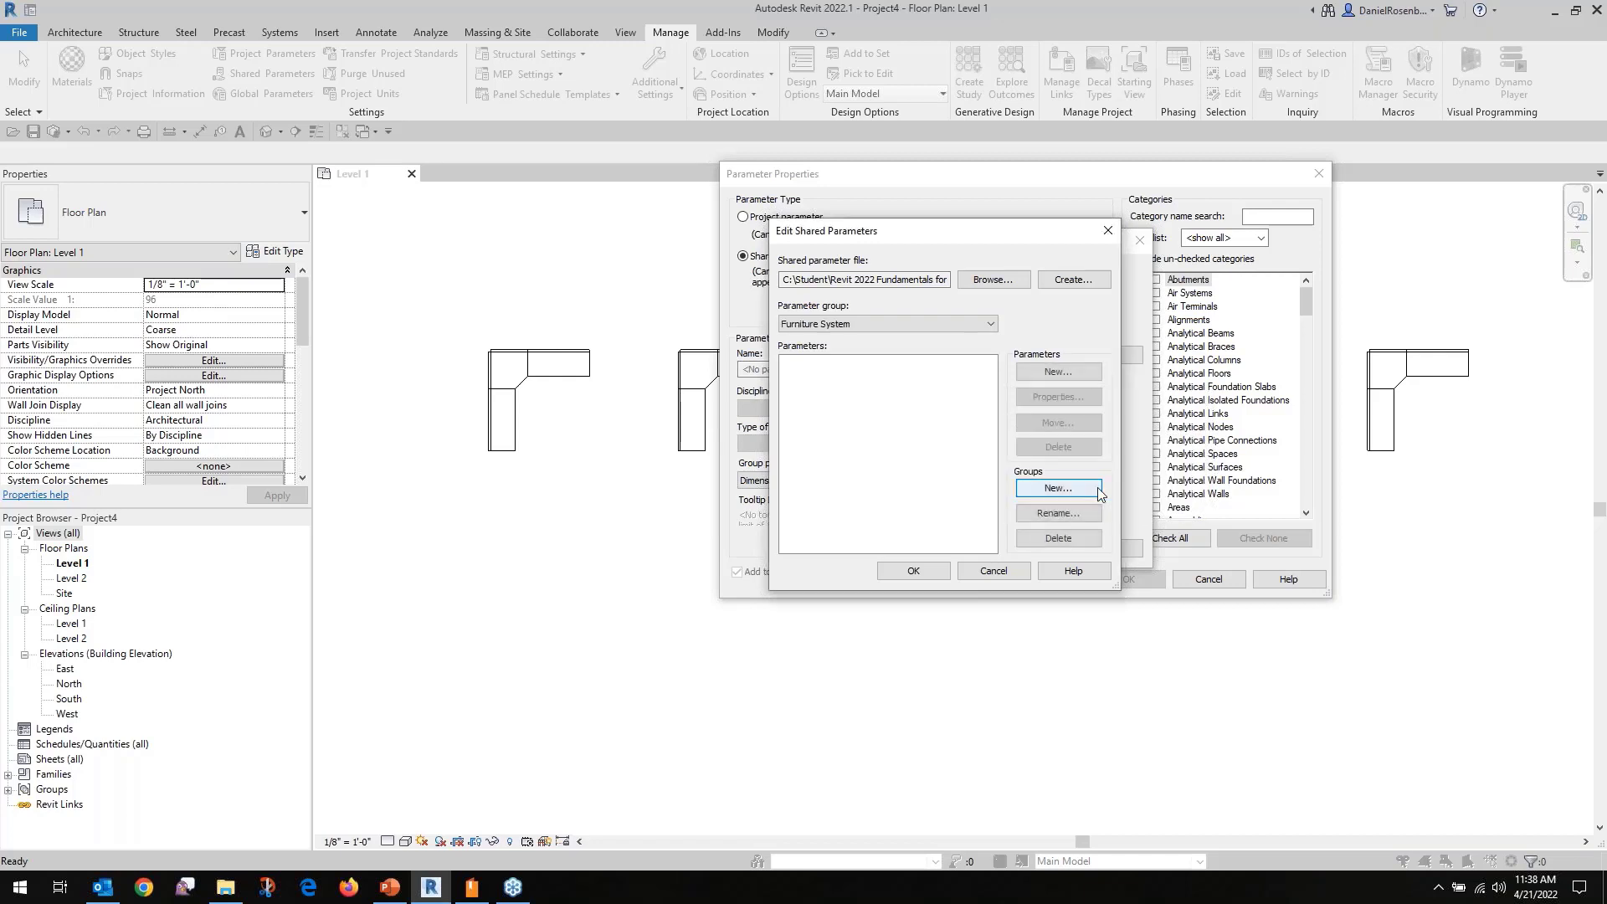
# Create a shared parameter named FS Employee with parameter type Text in the Furniture System group.
pyautogui.click(1037, 381)
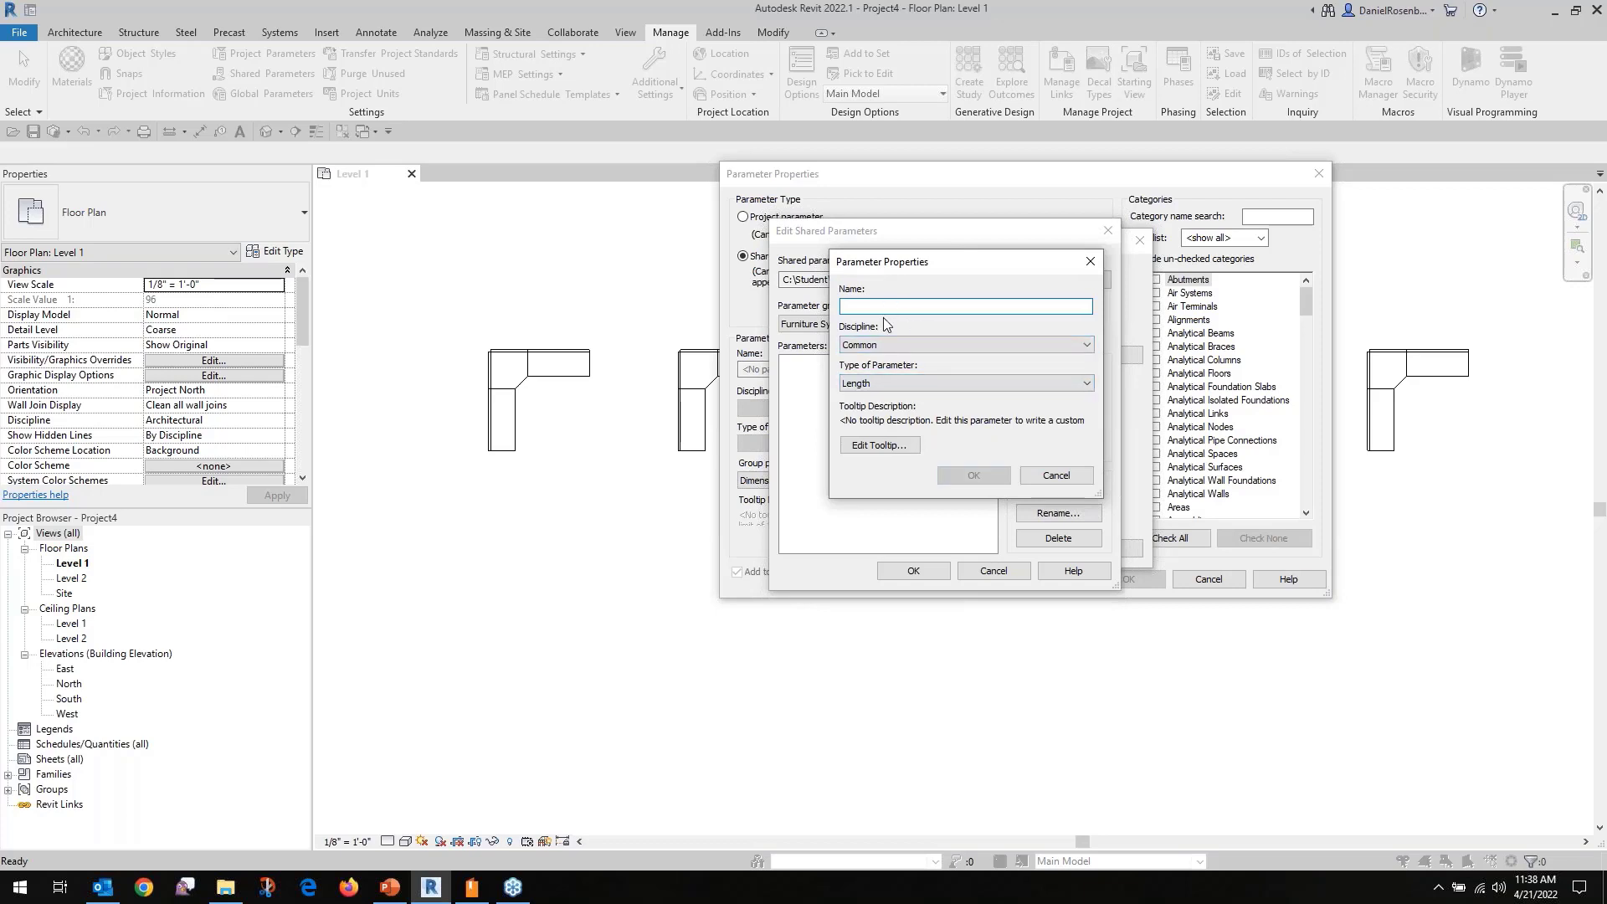
pyautogui.write('FS')
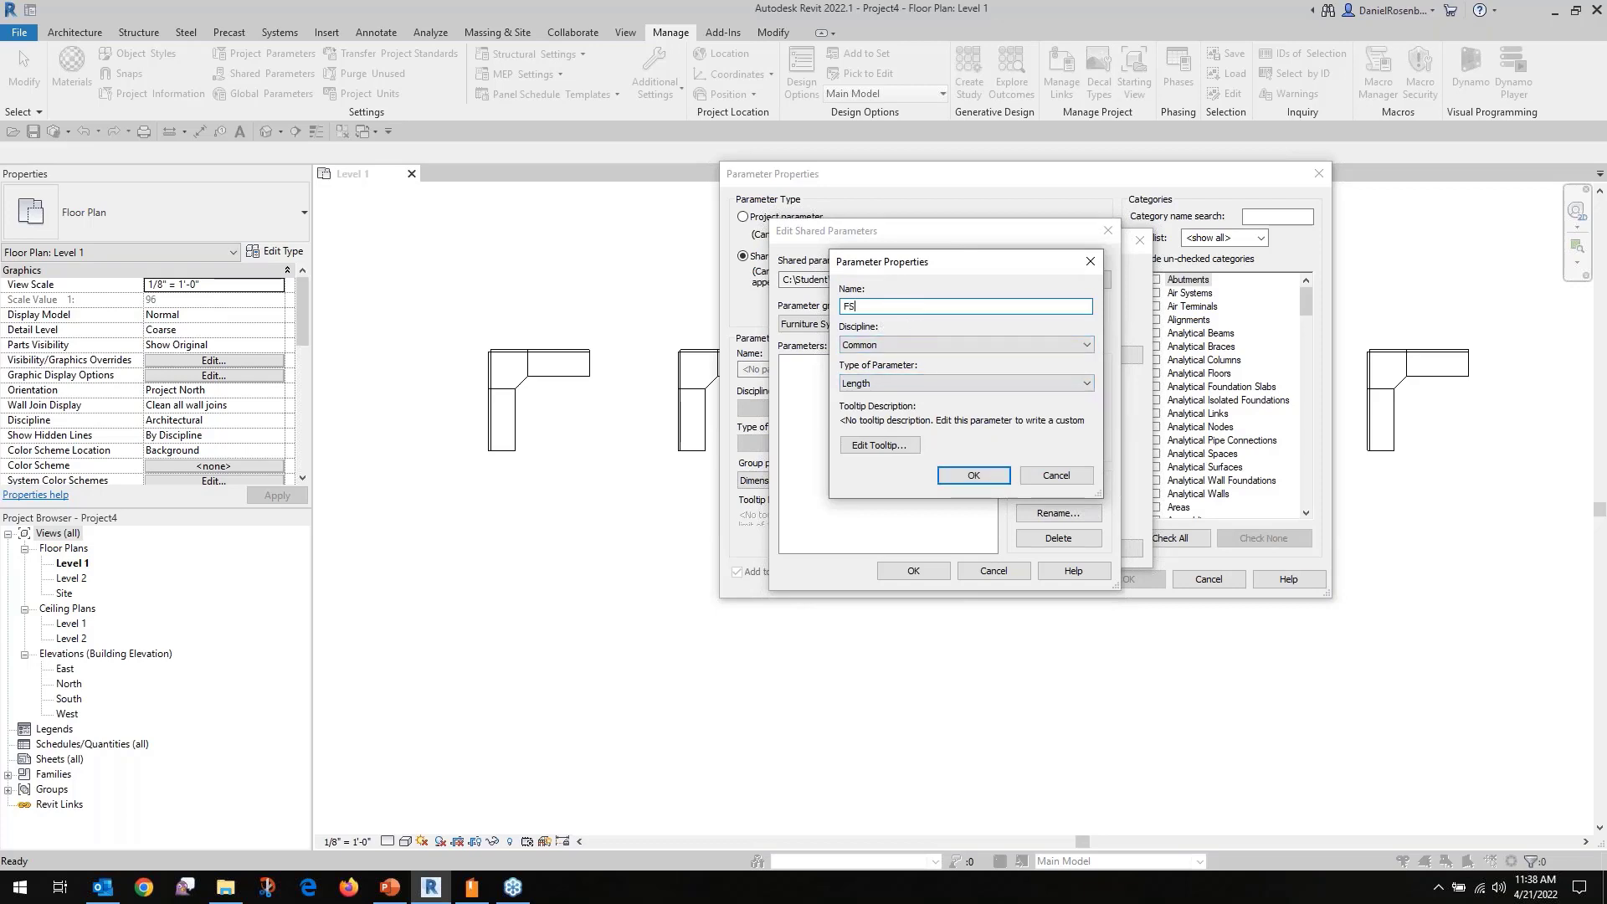
pyautogui.write(' Employee')
pyautogui.moveTo(833, 373); pyautogui.dragTo(1093, 405)
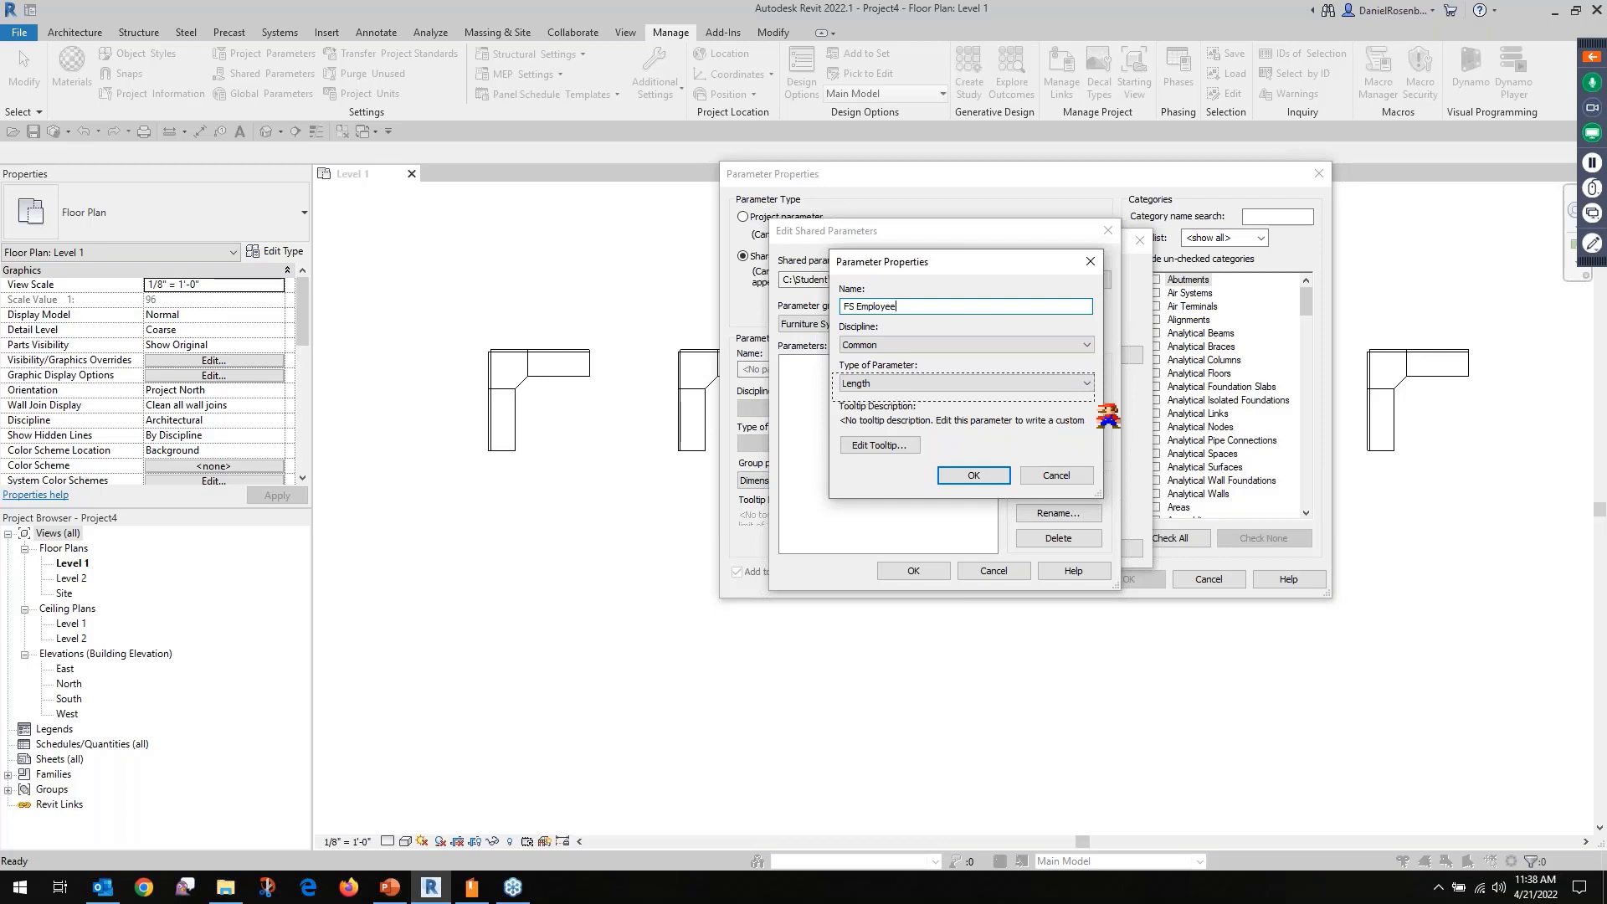
pyautogui.click(1087, 383)
pyautogui.click(918, 400)
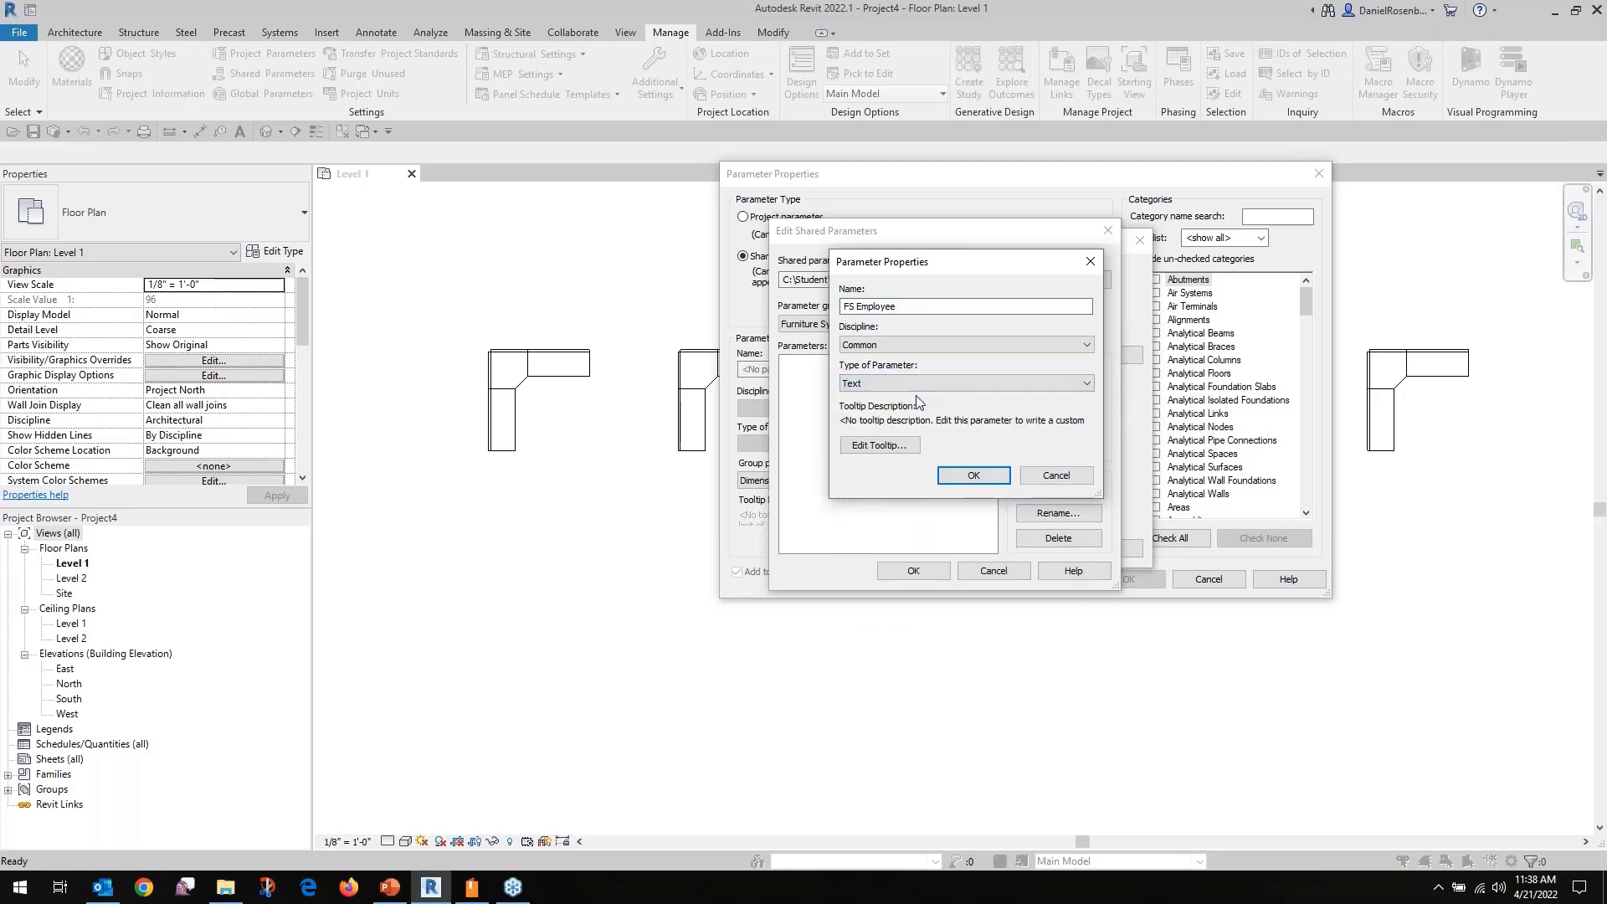
pyautogui.click(974, 476)
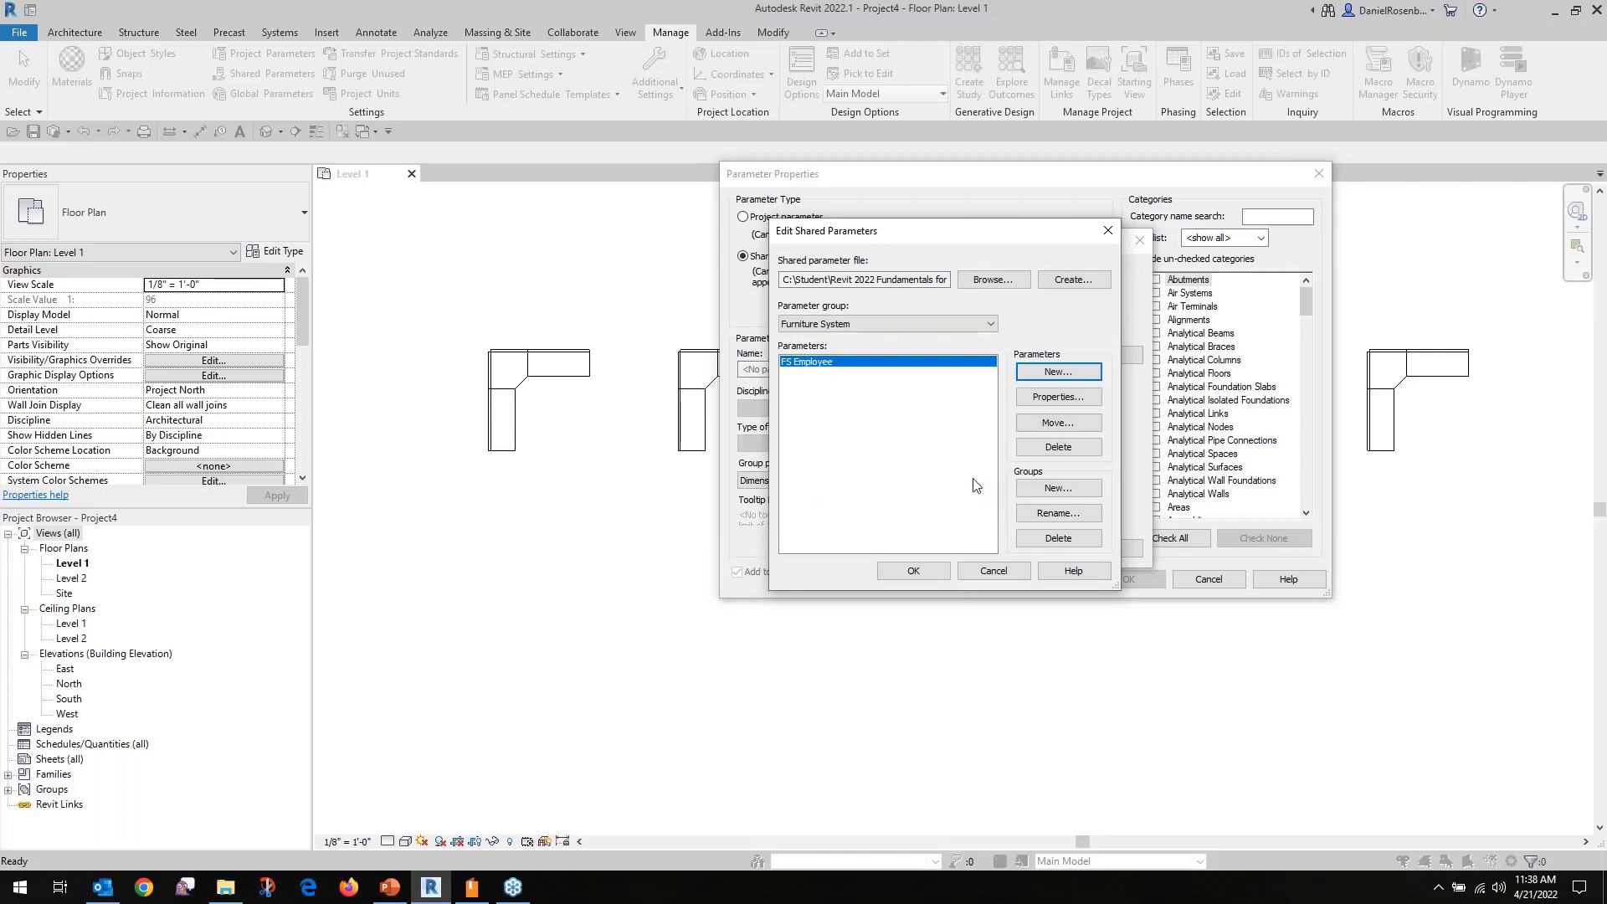
# Create a shared parameter named FS Extension with parameter type Text in the Furniture System group.
pyautogui.click(1043, 374)
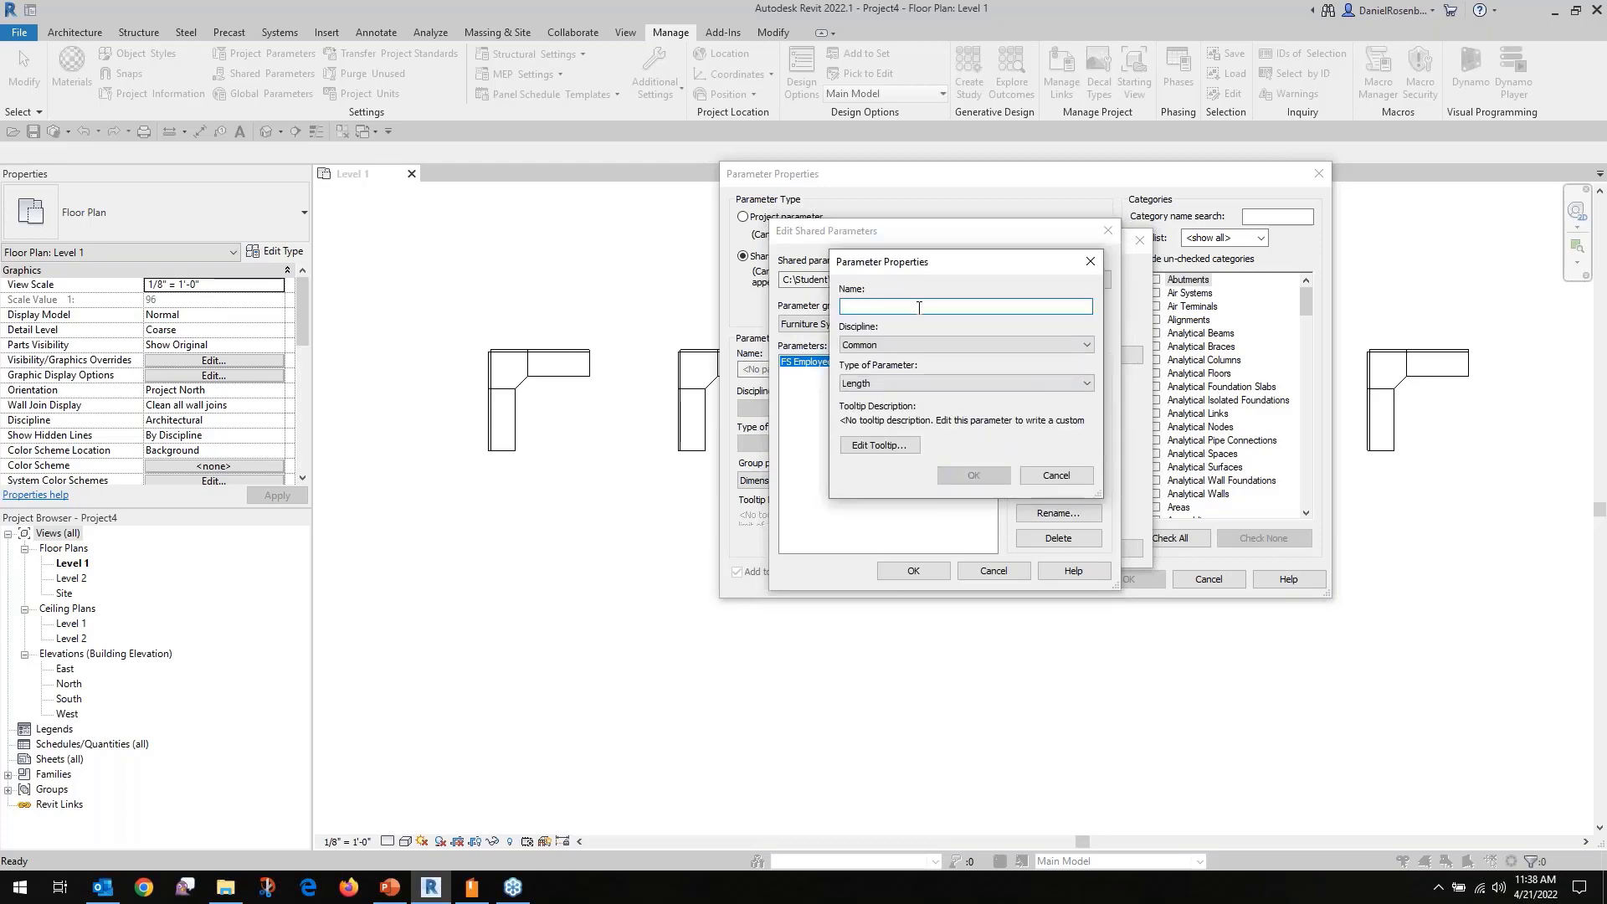
pyautogui.write('FS')
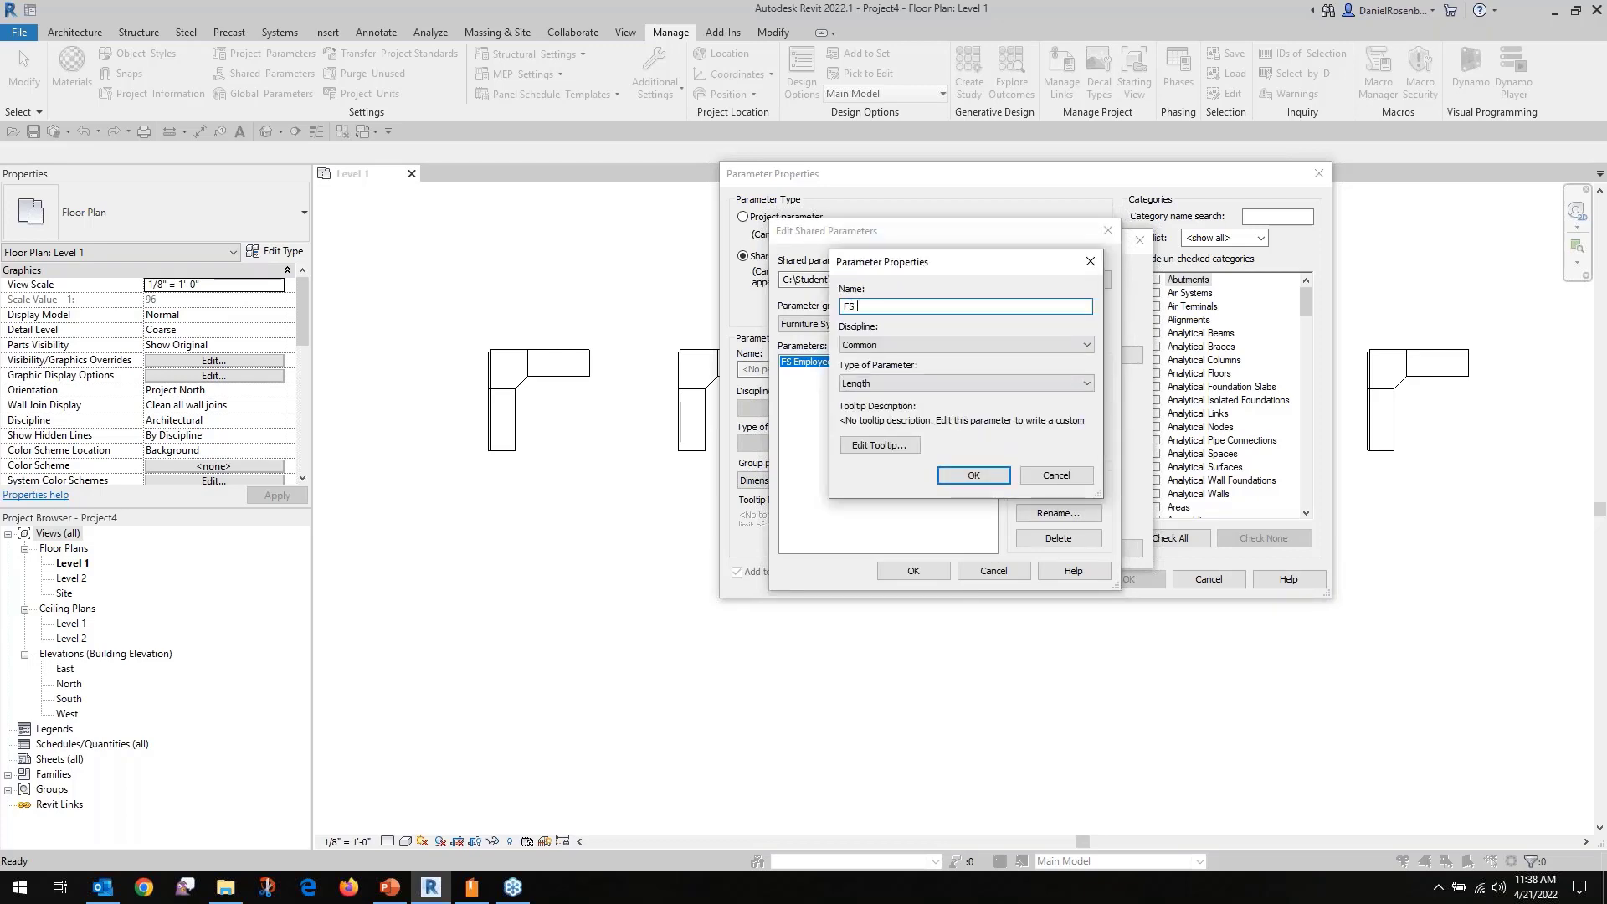
pyautogui.write(' Extension')
pyautogui.click(978, 384)
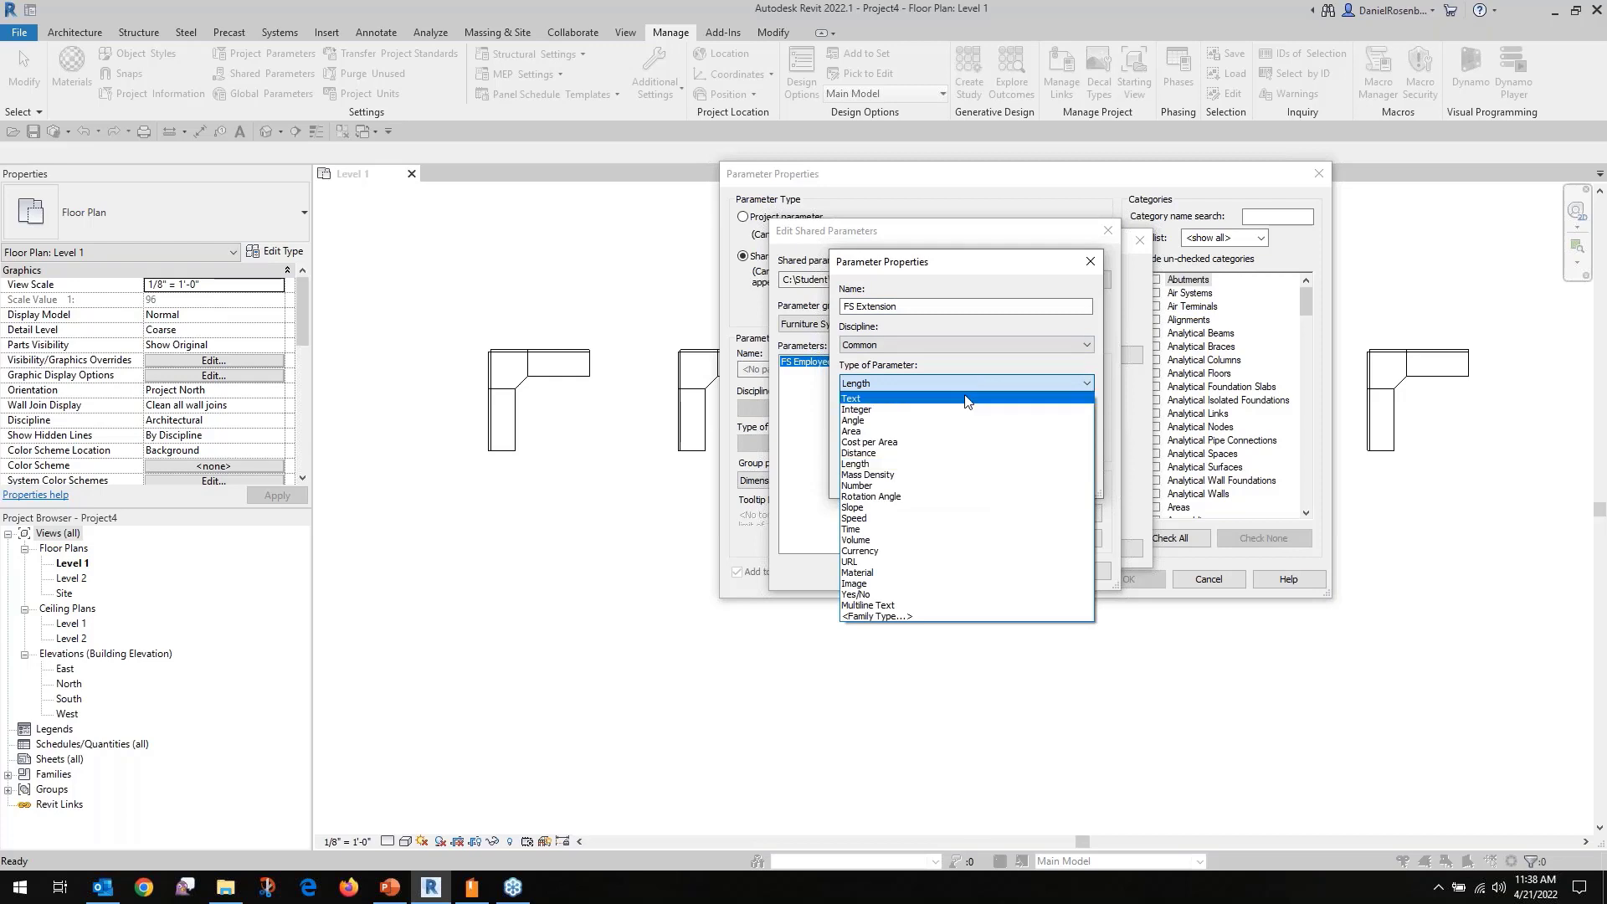
pyautogui.click(962, 400)
pyautogui.click(974, 476)
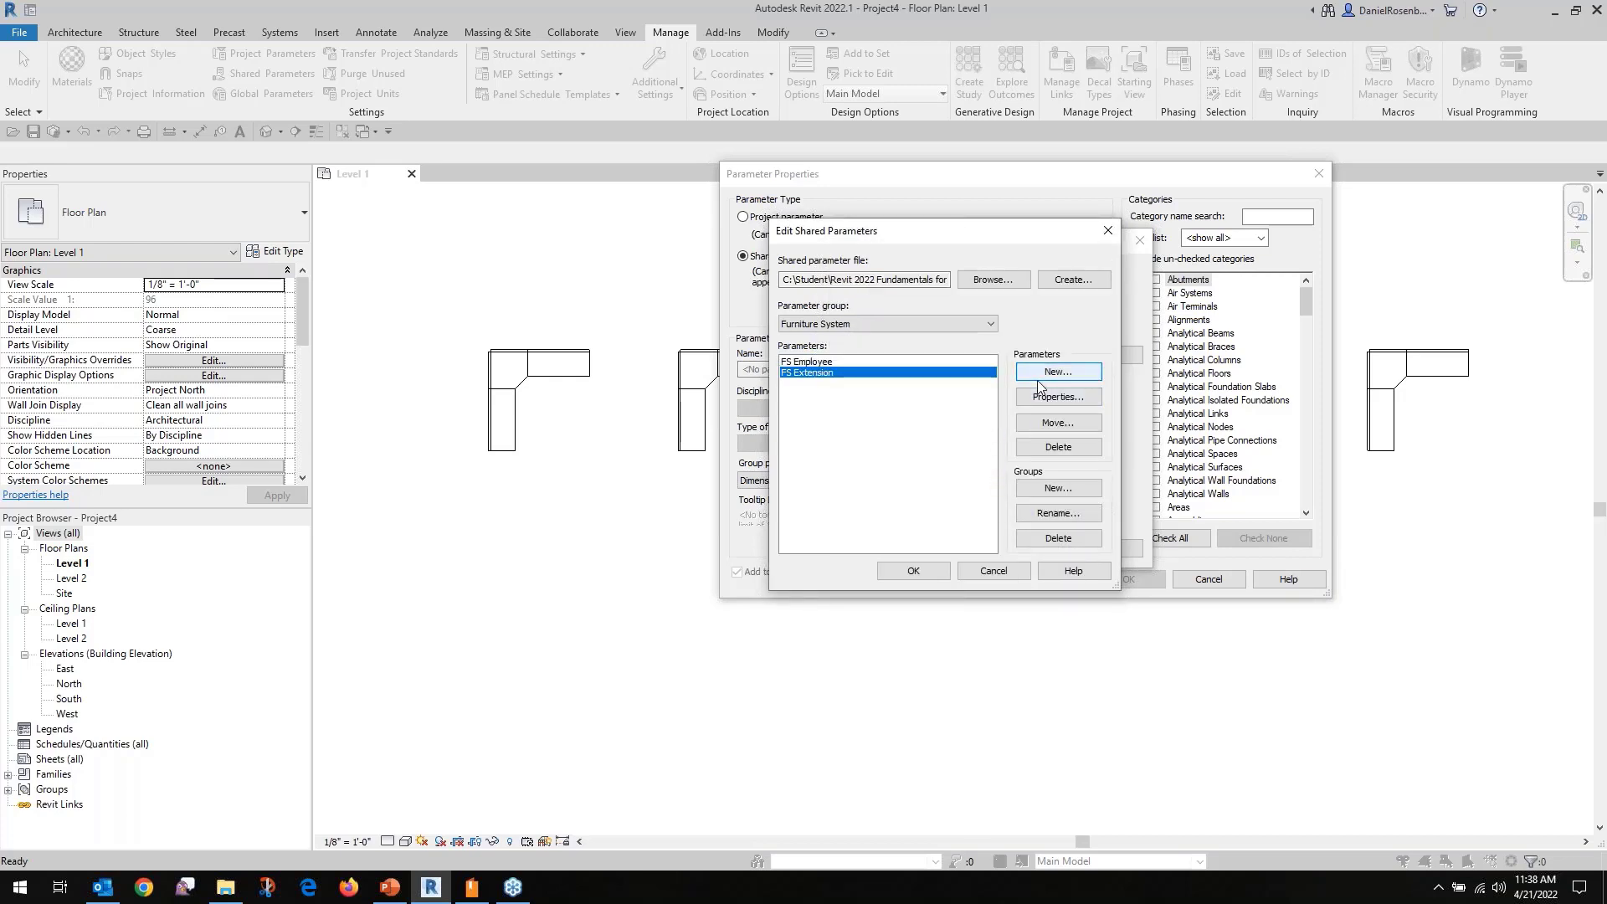
# Create a shared parameter named FS Supervisor with parameter type Text and accept the shared parameter edits.
pyautogui.click(1058, 372)
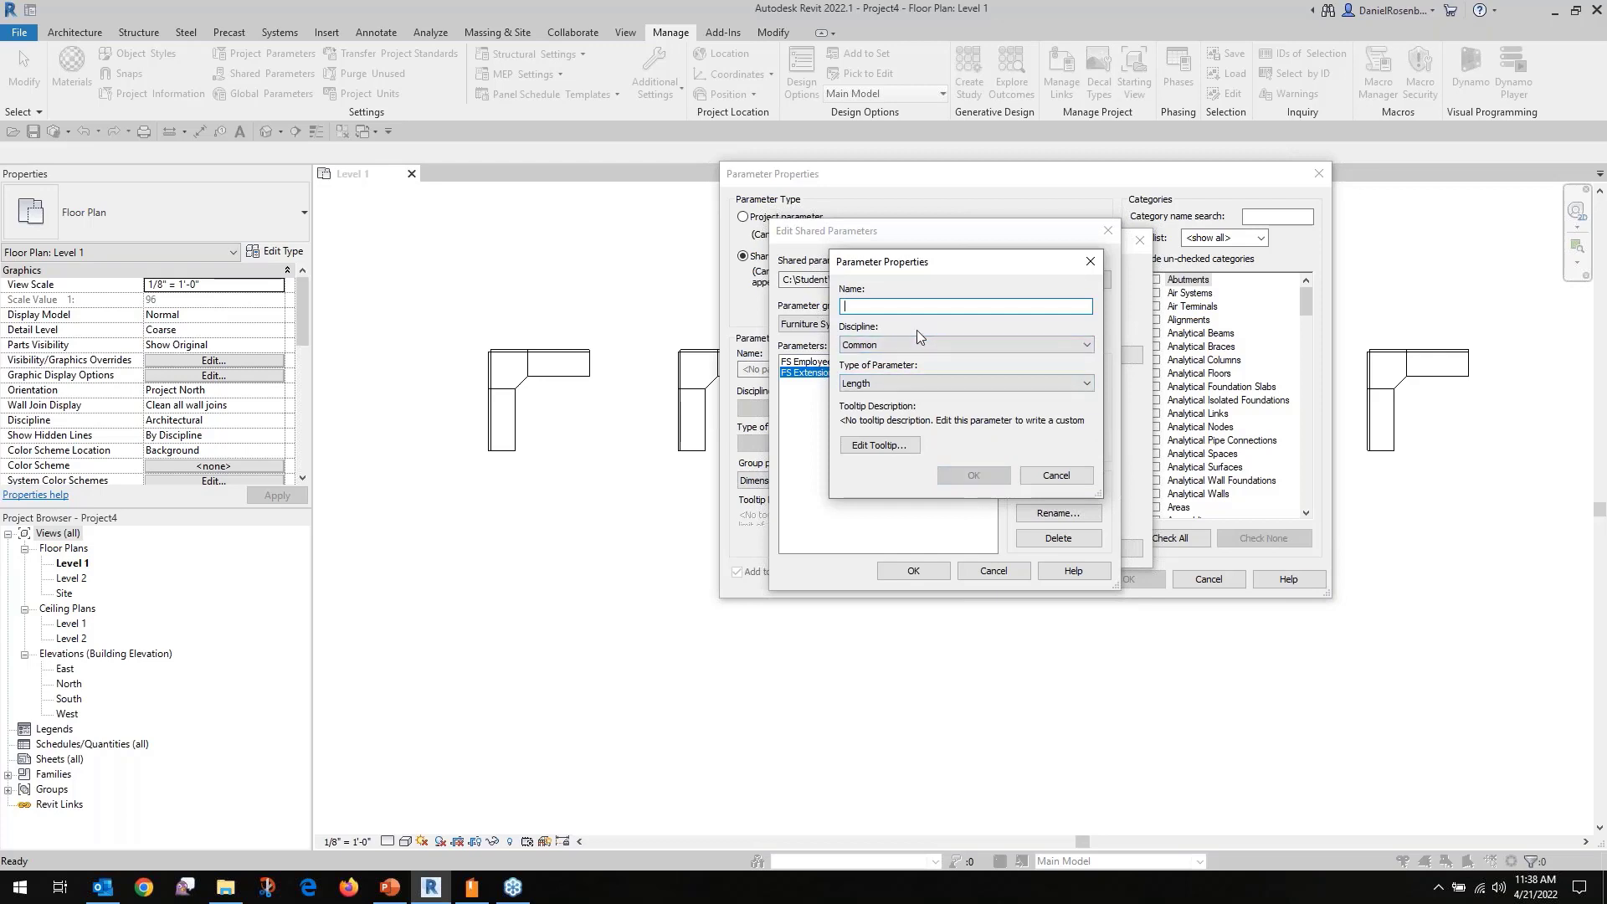
pyautogui.write('FS Su')
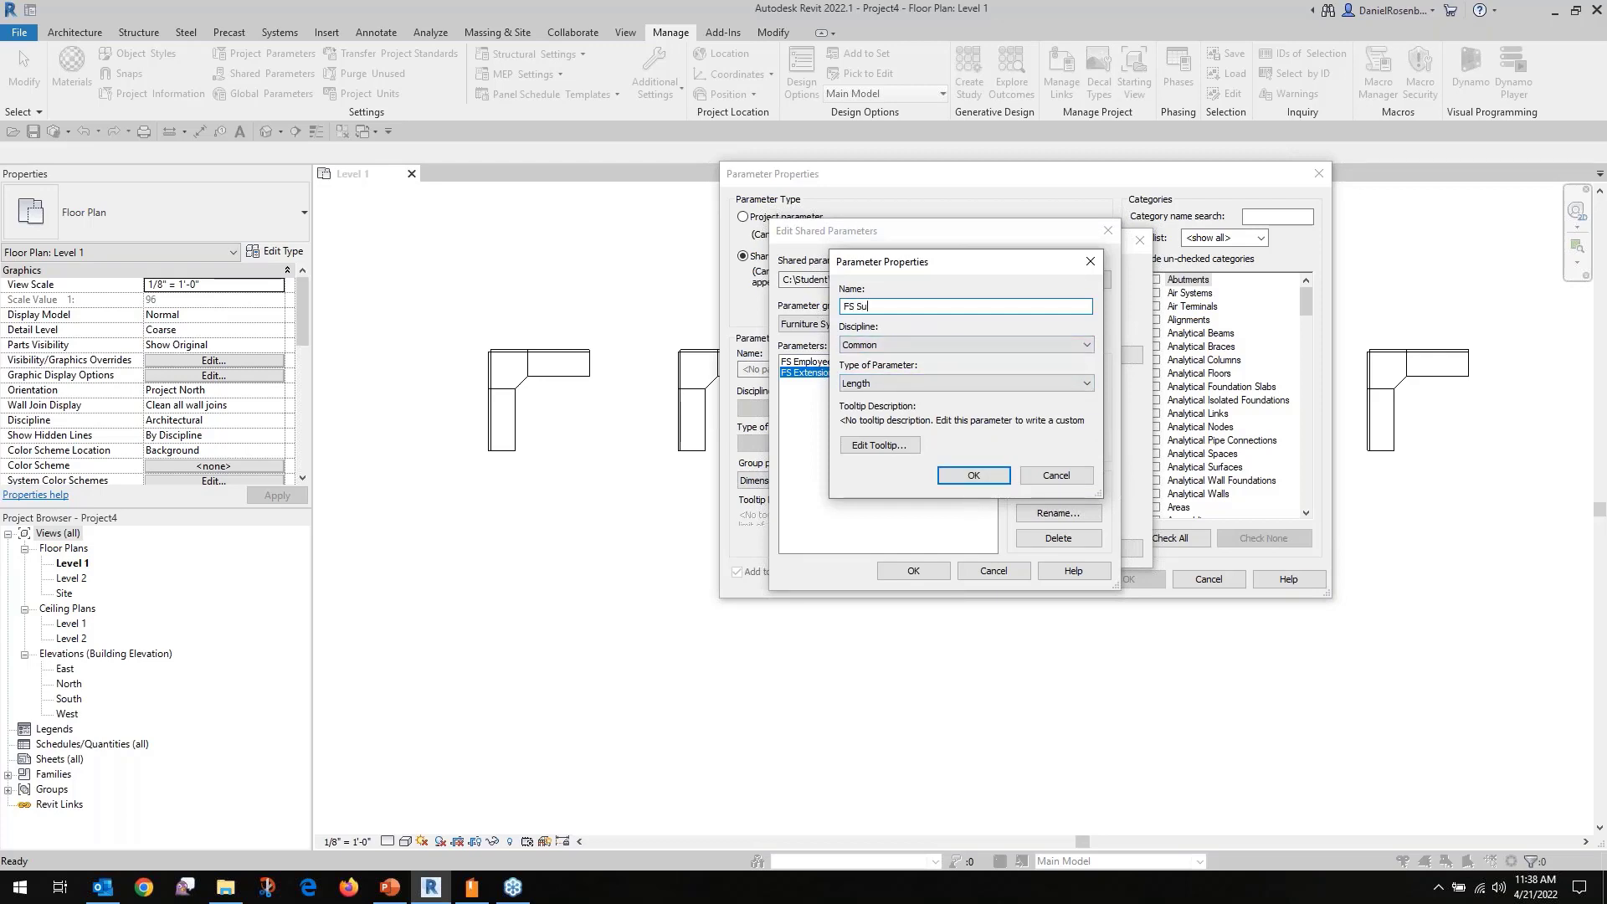
pyautogui.write('pervisor')
pyautogui.click(971, 383)
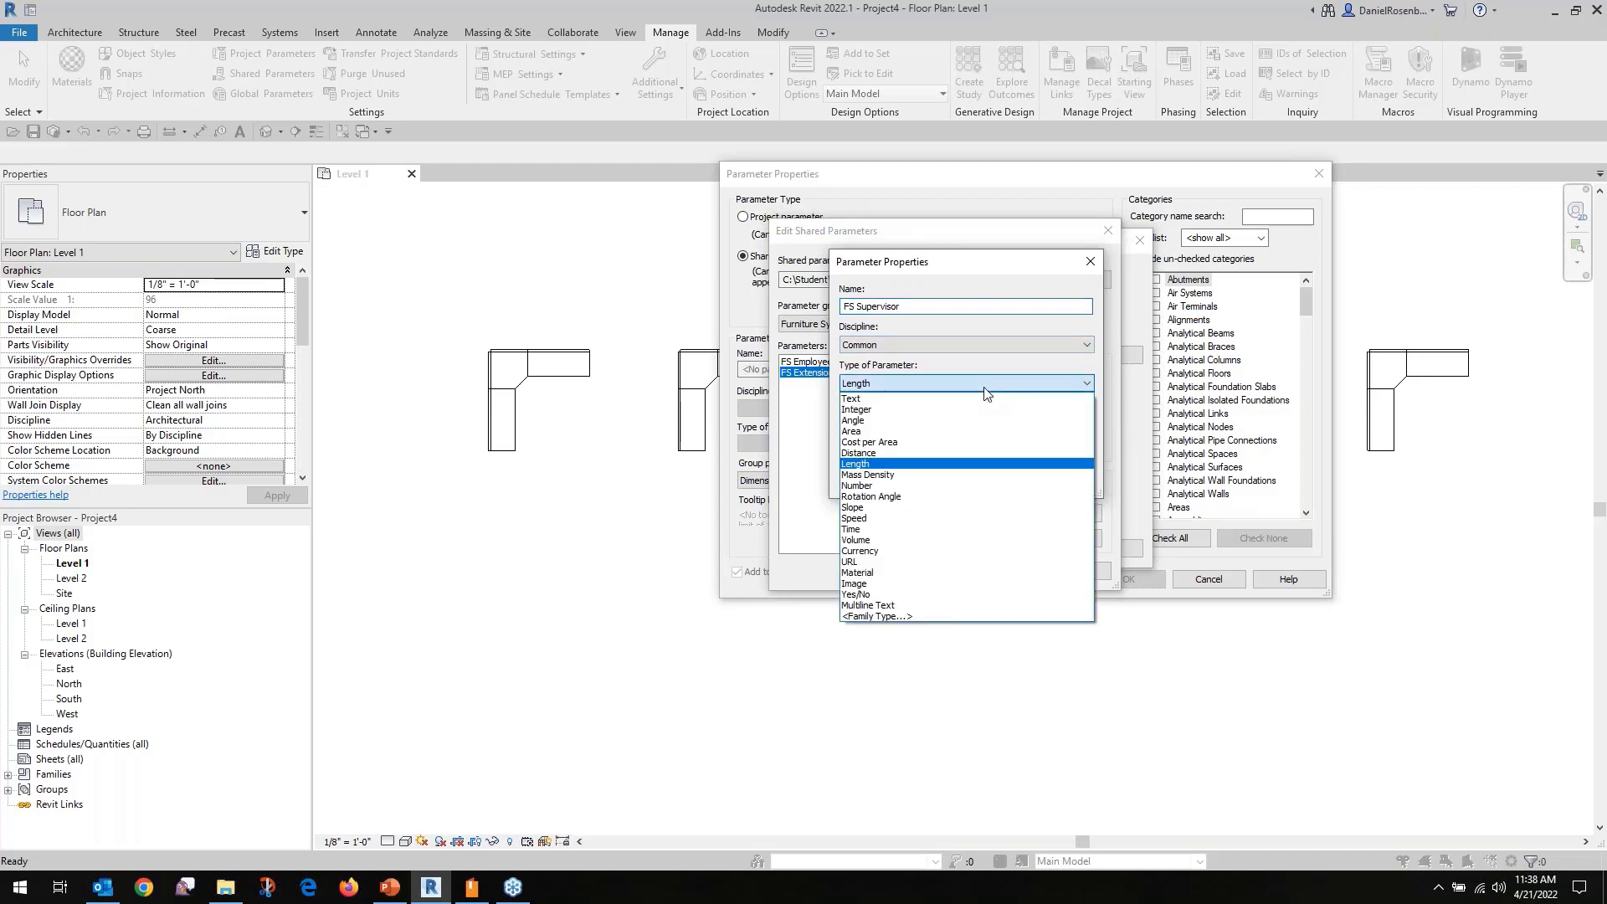
pyautogui.click(914, 402)
pyautogui.click(971, 475)
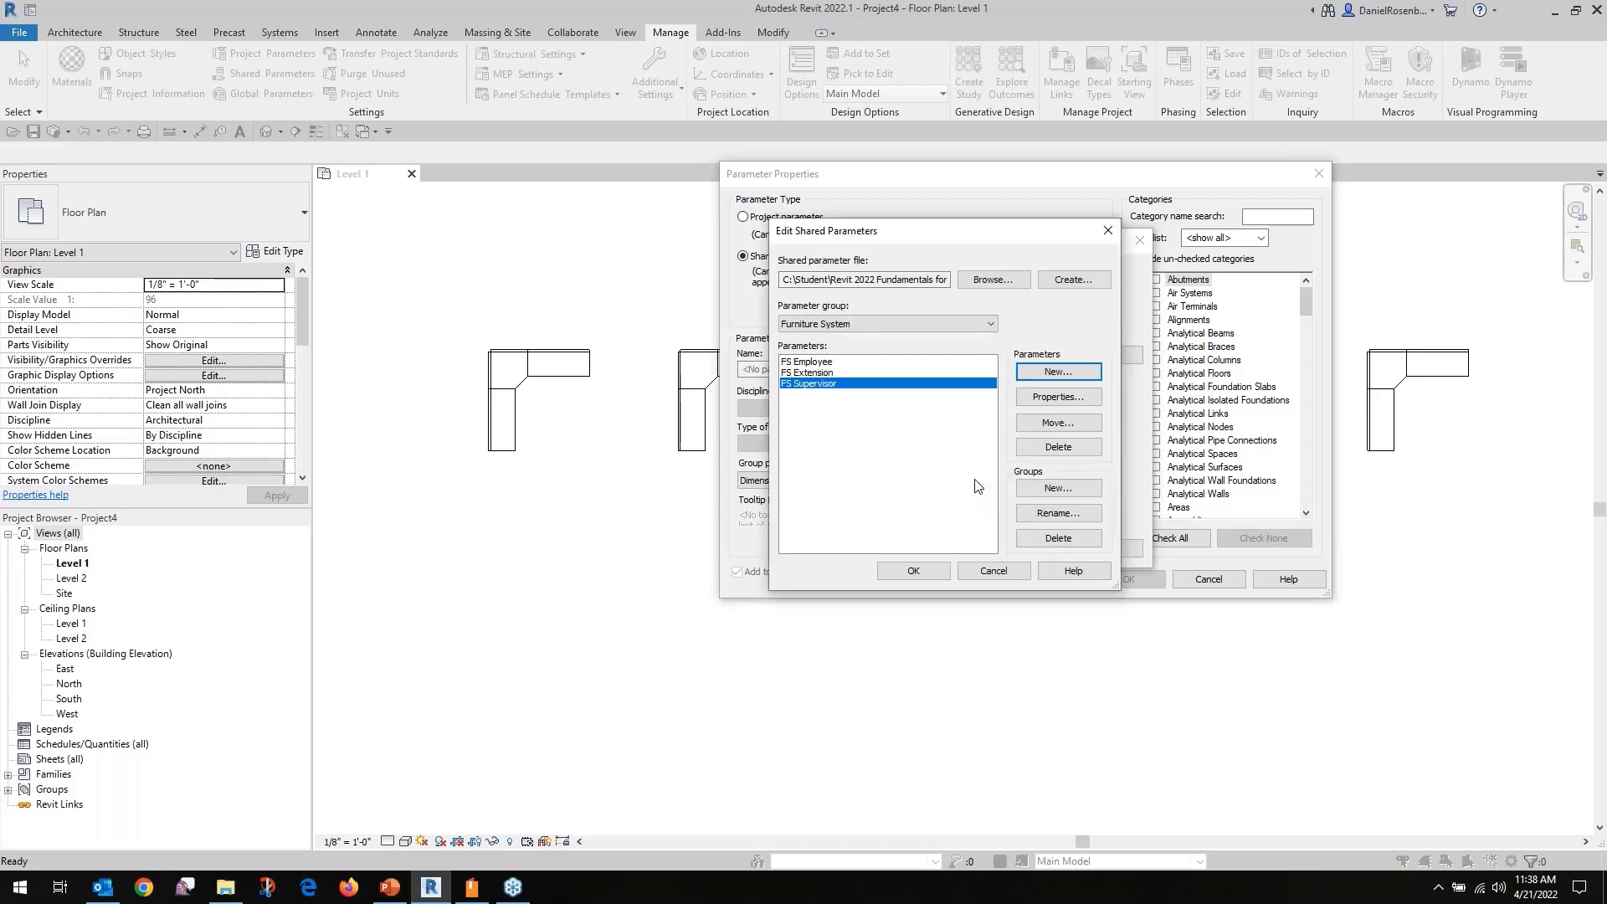
pyautogui.click(938, 569)
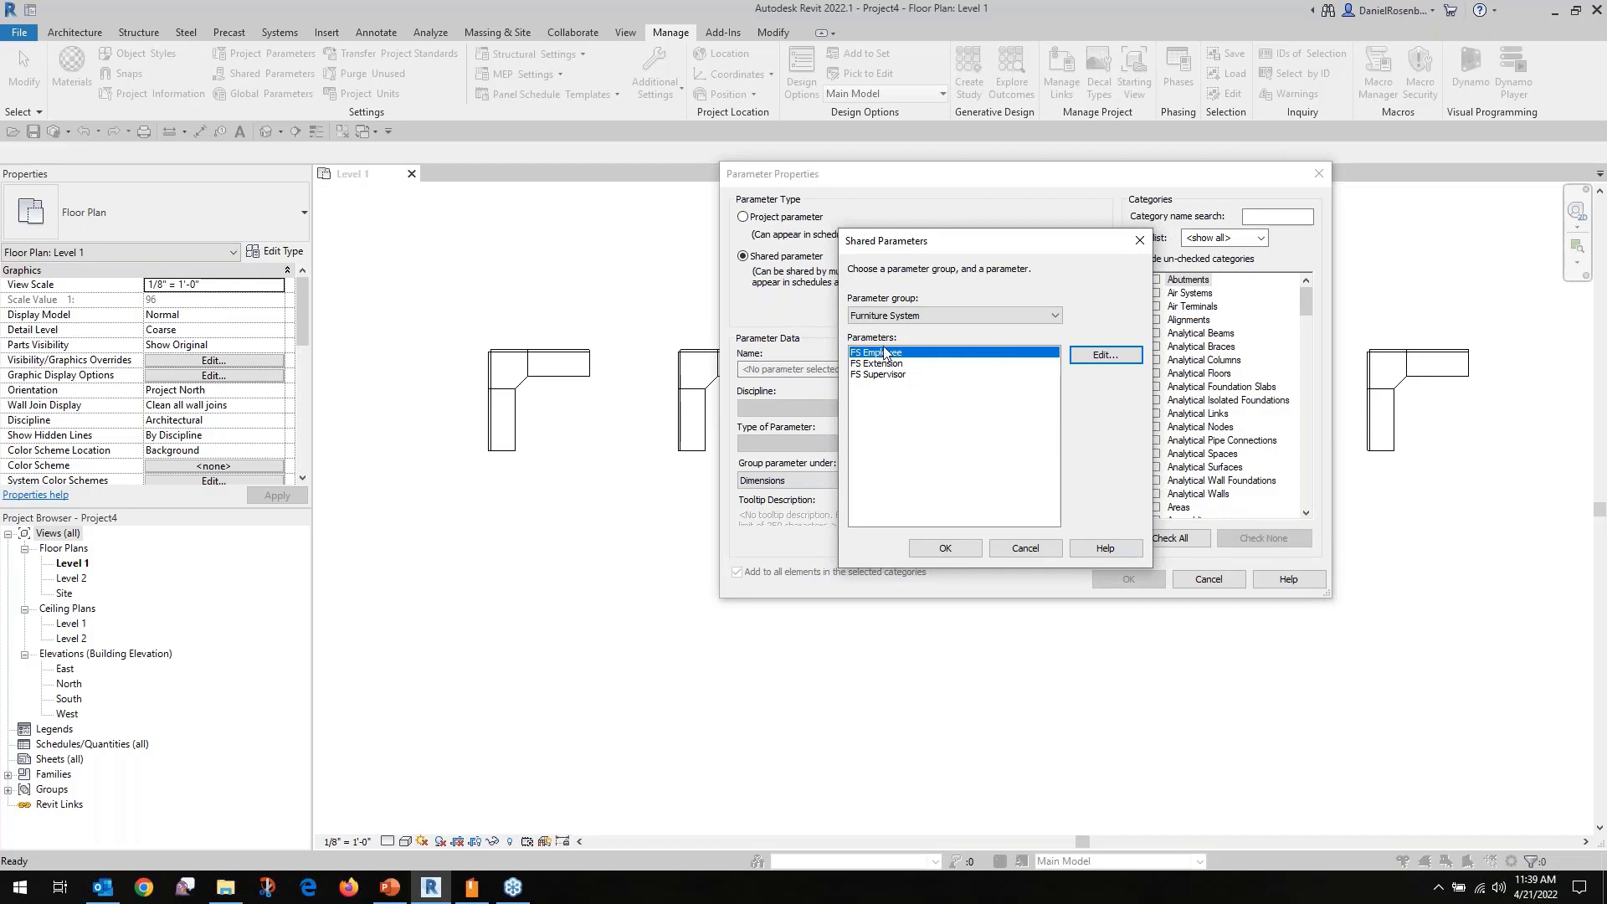
# Add FS Employee to the project as a shared instance parameter for the Furniture Systems category.
pyautogui.click(946, 549)
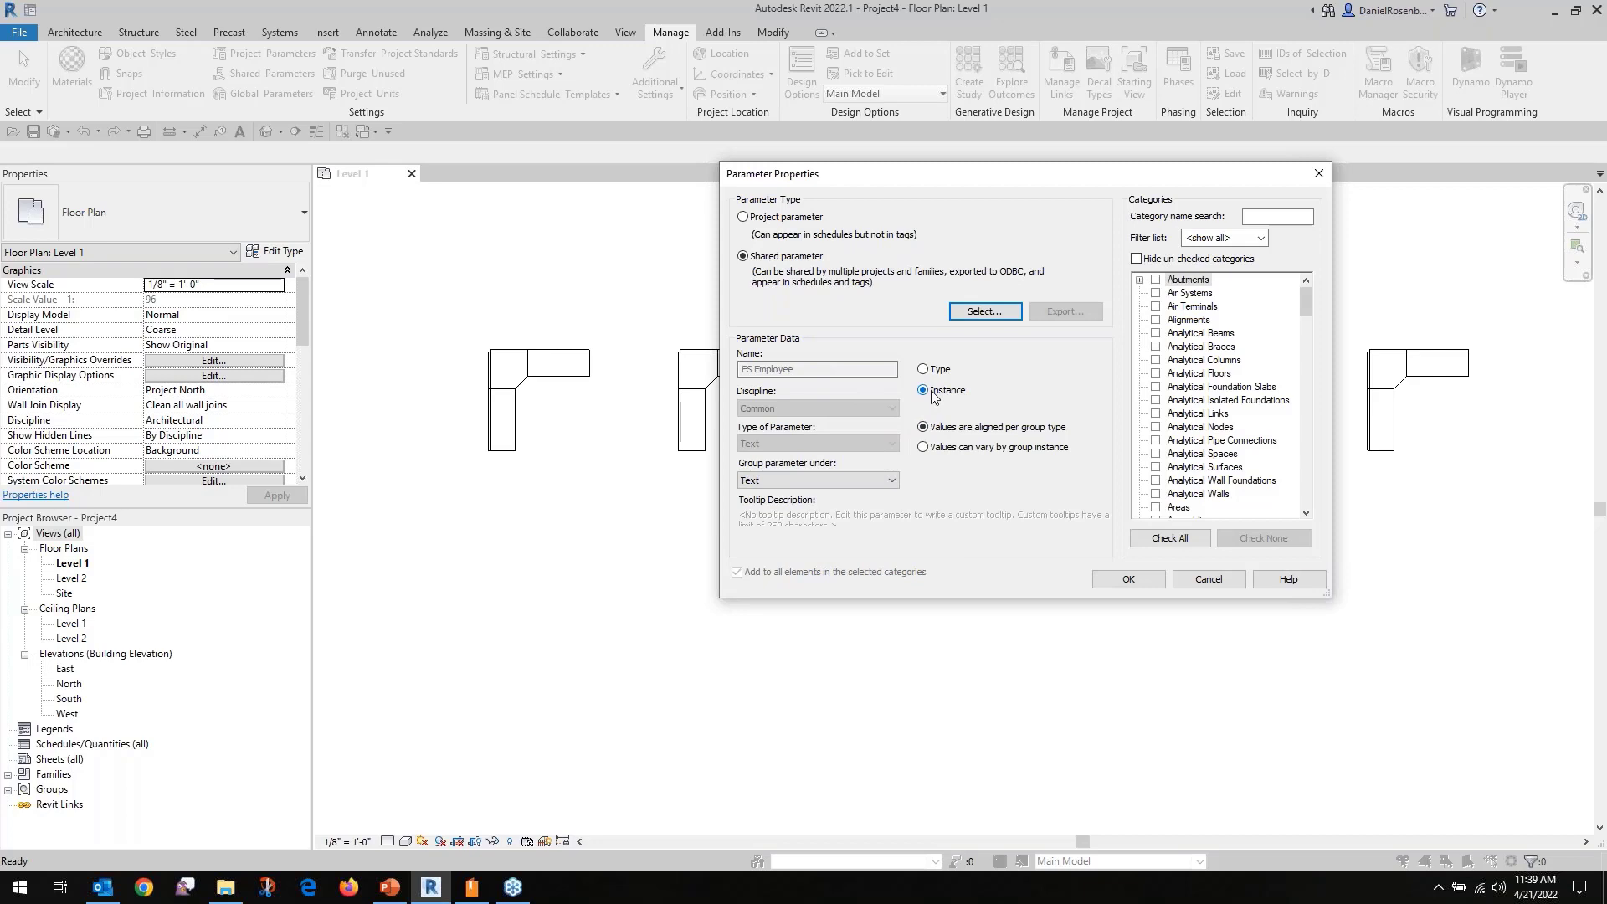
pyautogui.moveTo(1307, 303); pyautogui.dragTo(1321, 373)
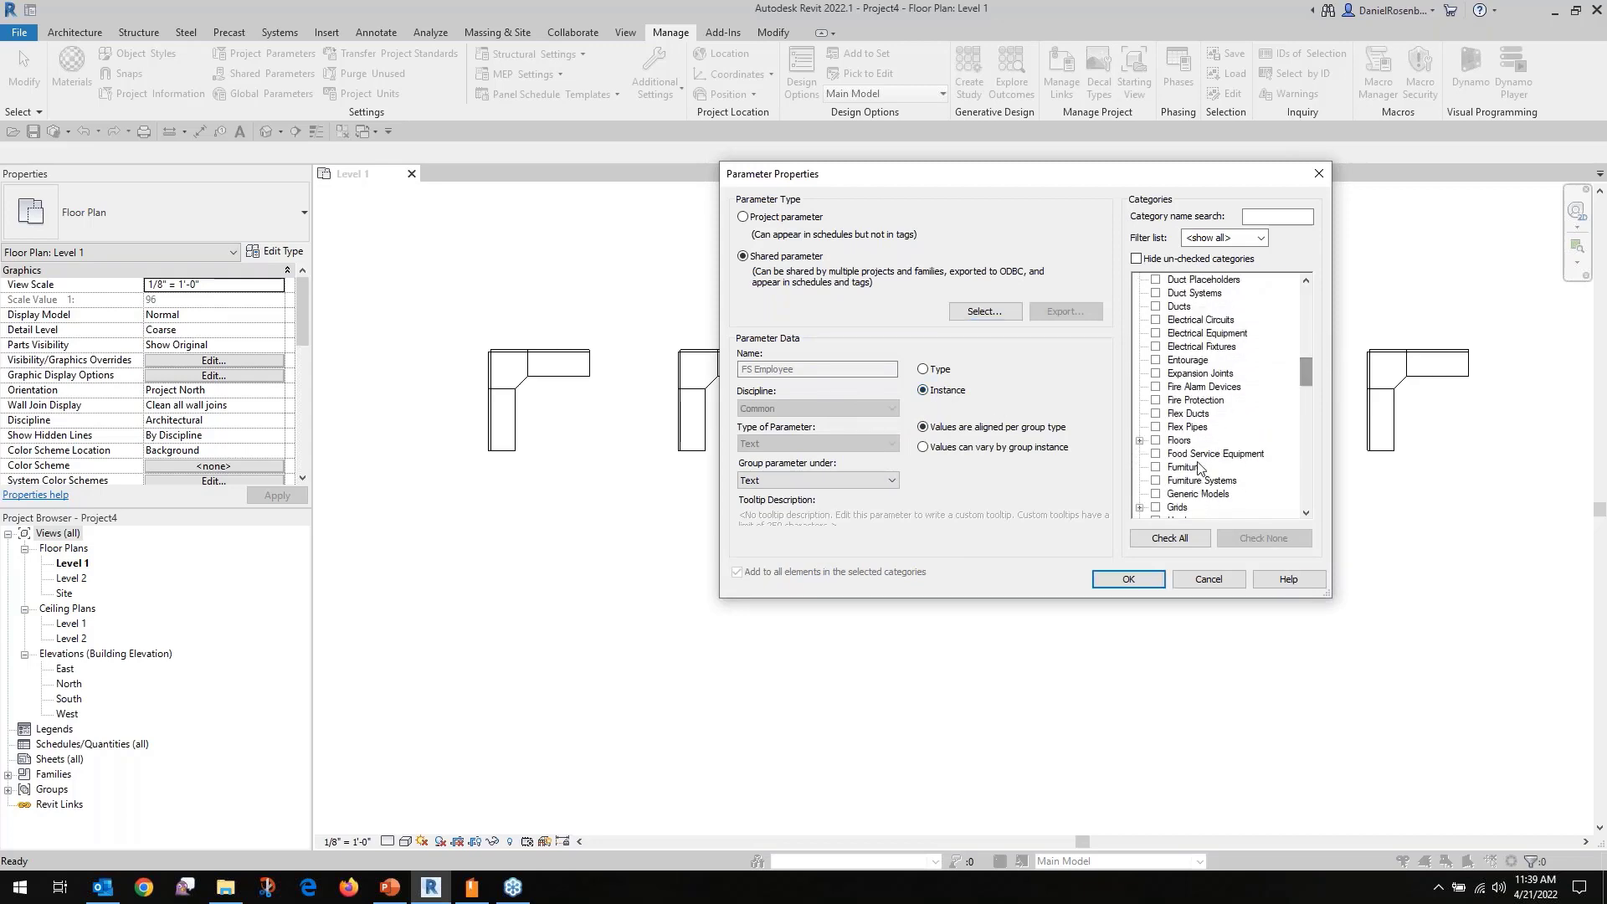
pyautogui.click(1156, 480)
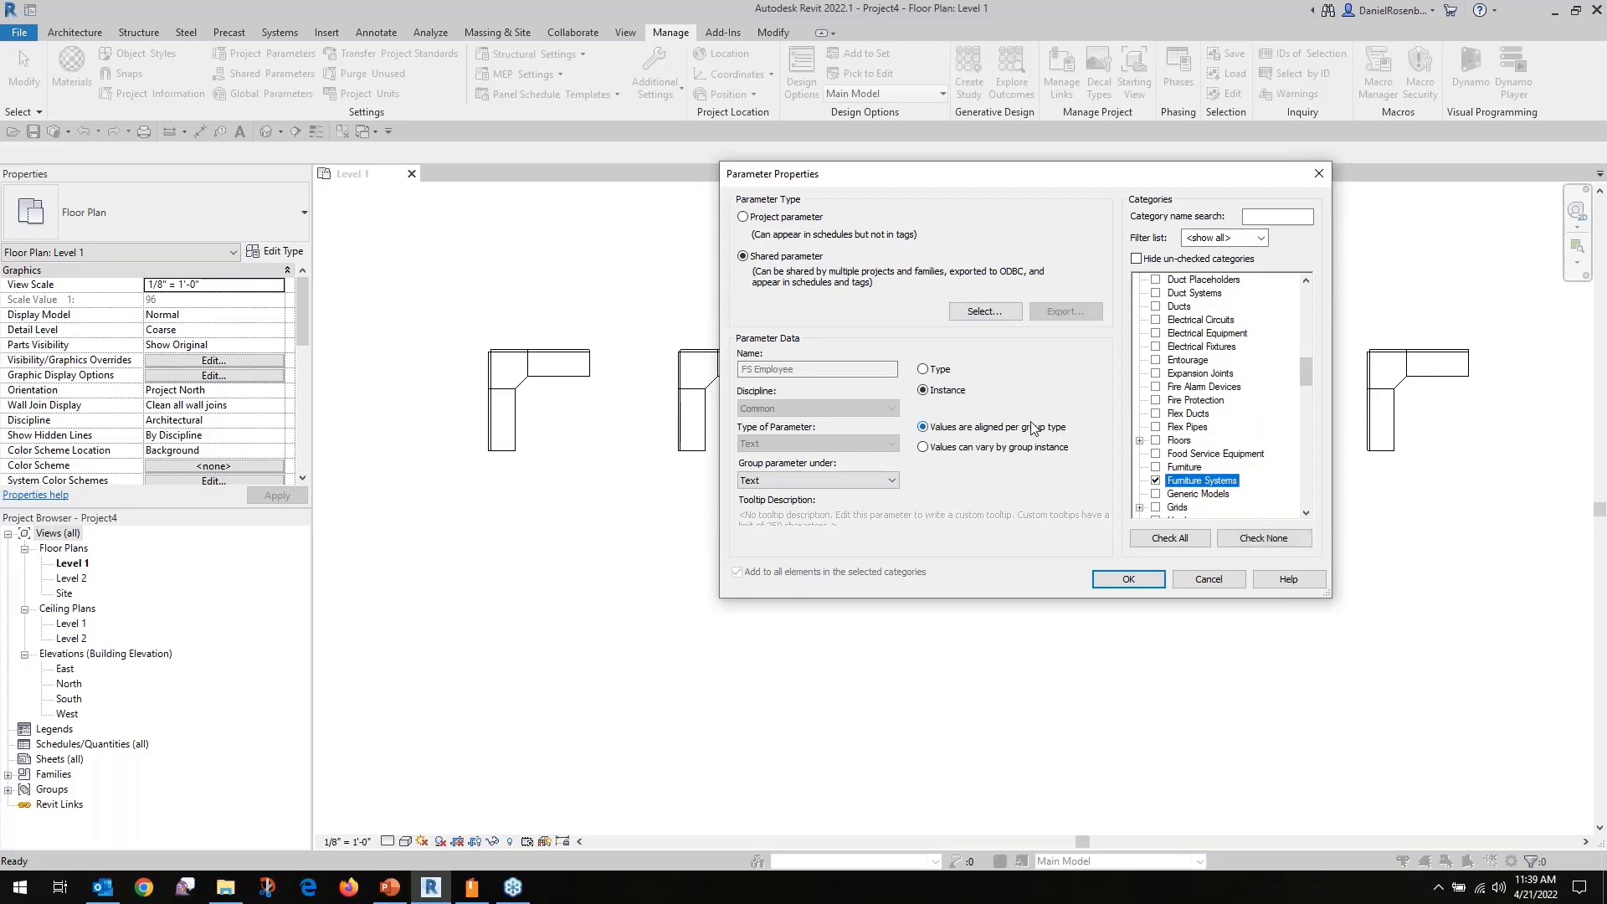
pyautogui.click(1125, 580)
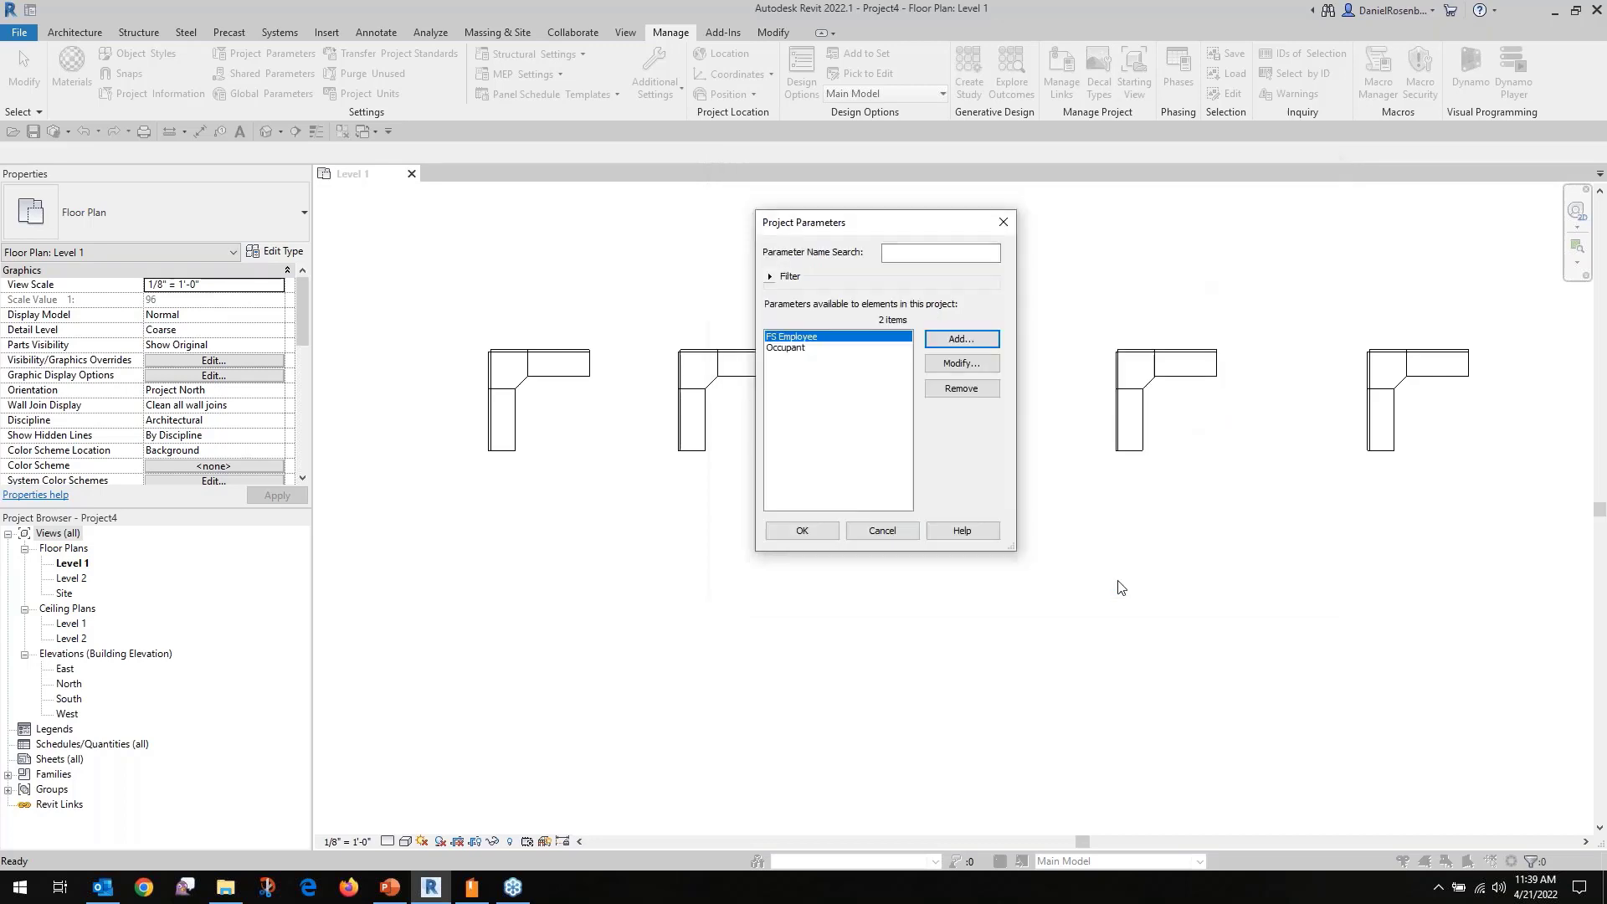
# Add FS Extension to the project as a shared instance parameter for the Furniture Systems category.
pyautogui.click(964, 342)
pyautogui.click(744, 256)
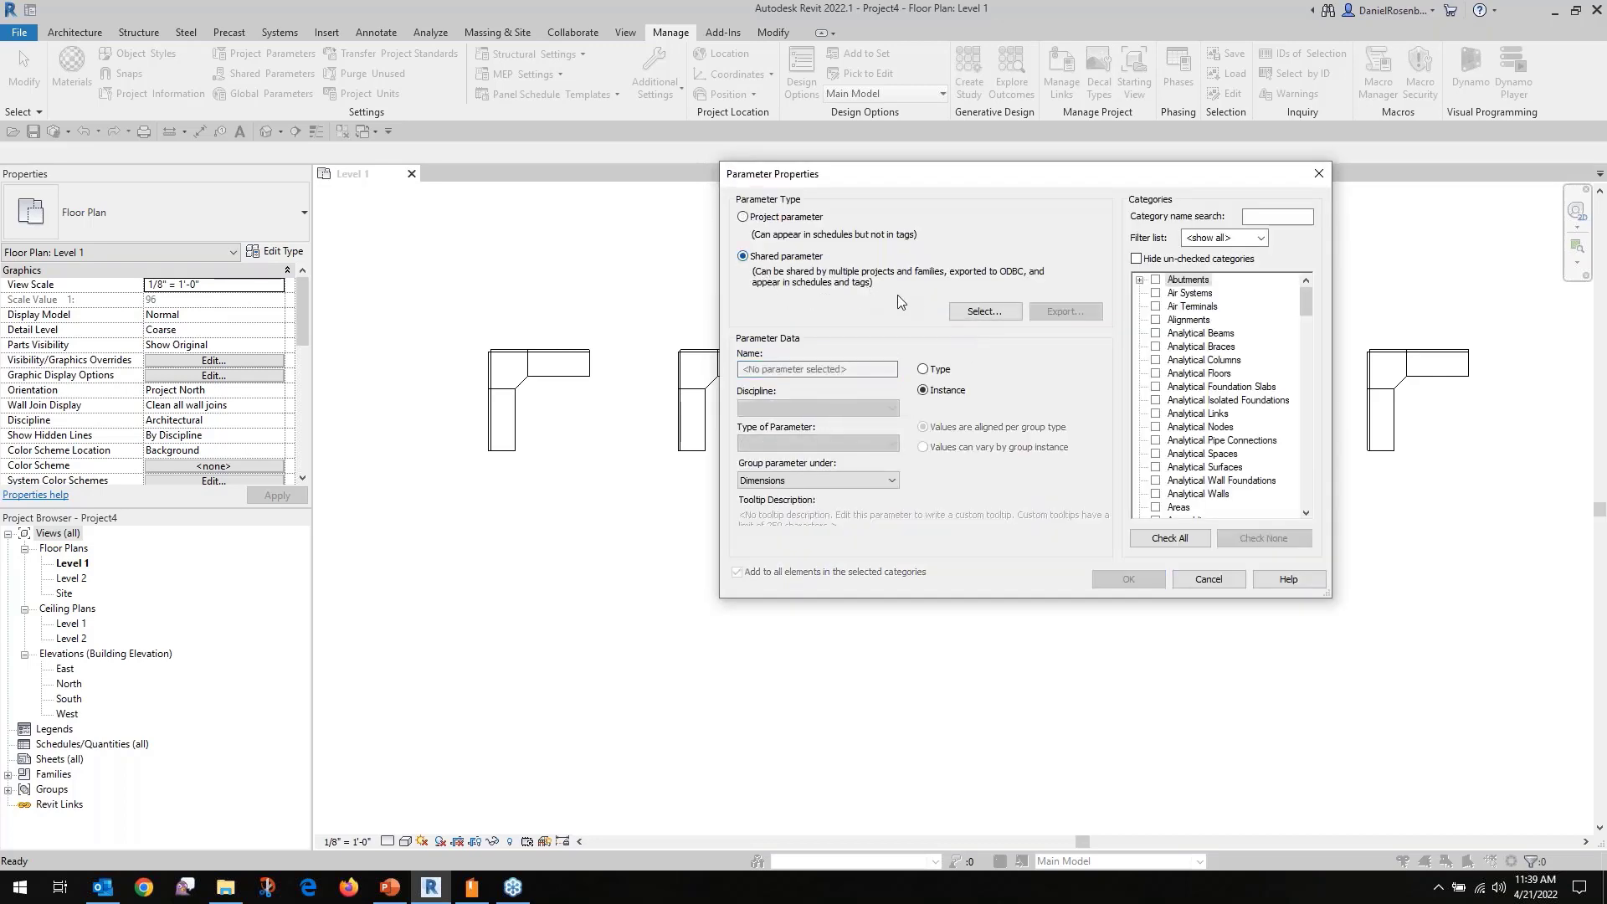
pyautogui.click(972, 311)
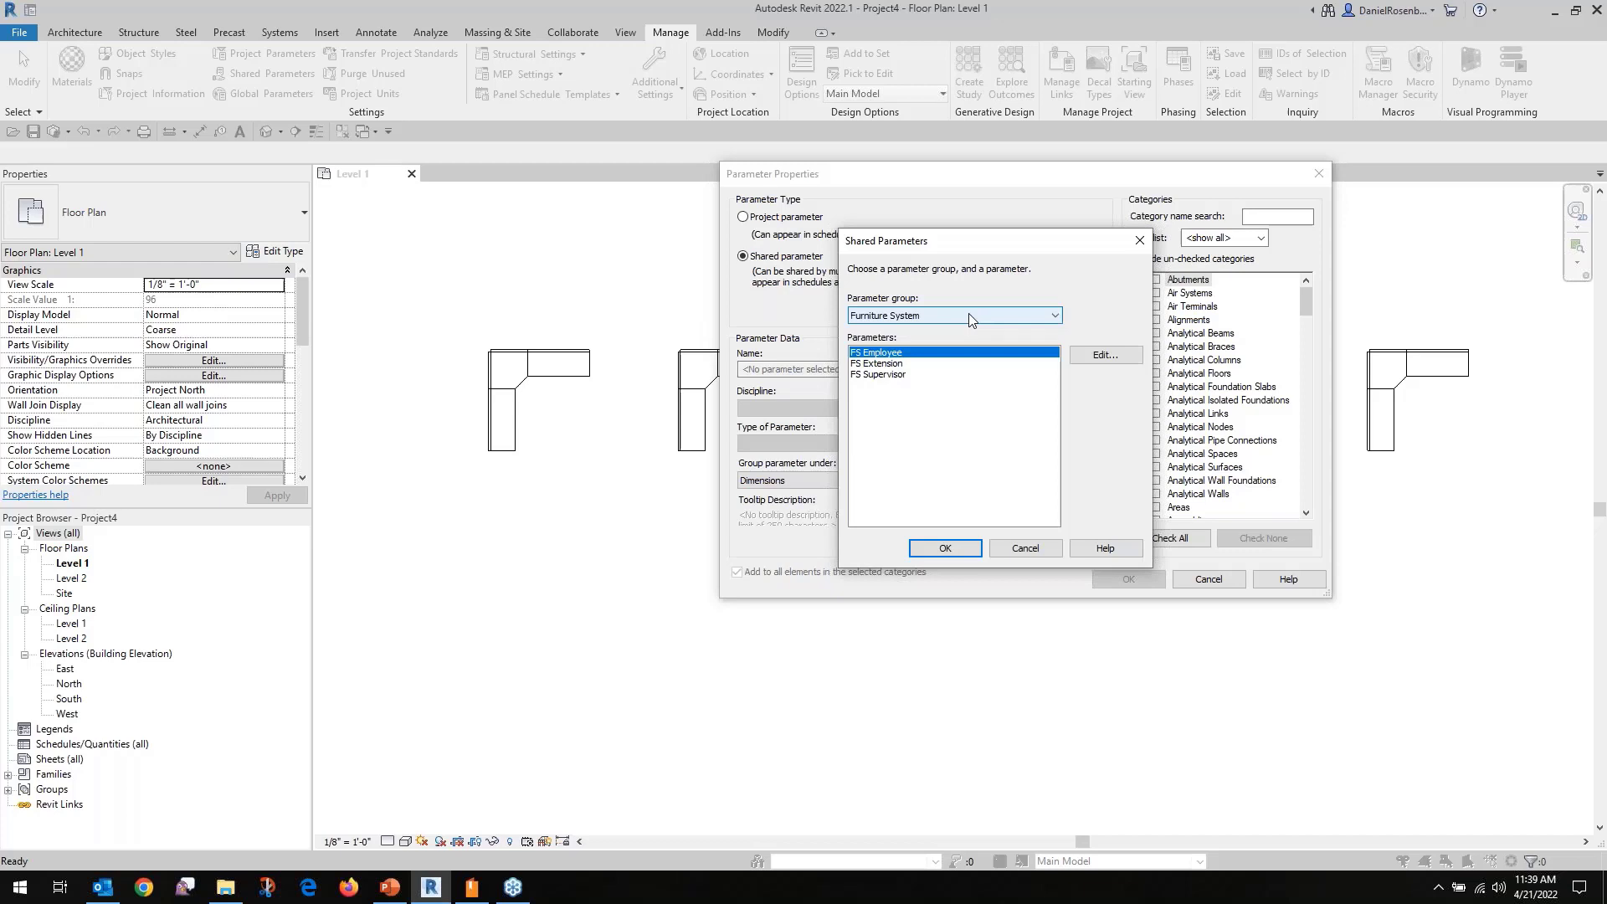
pyautogui.click(885, 363)
pyautogui.click(935, 544)
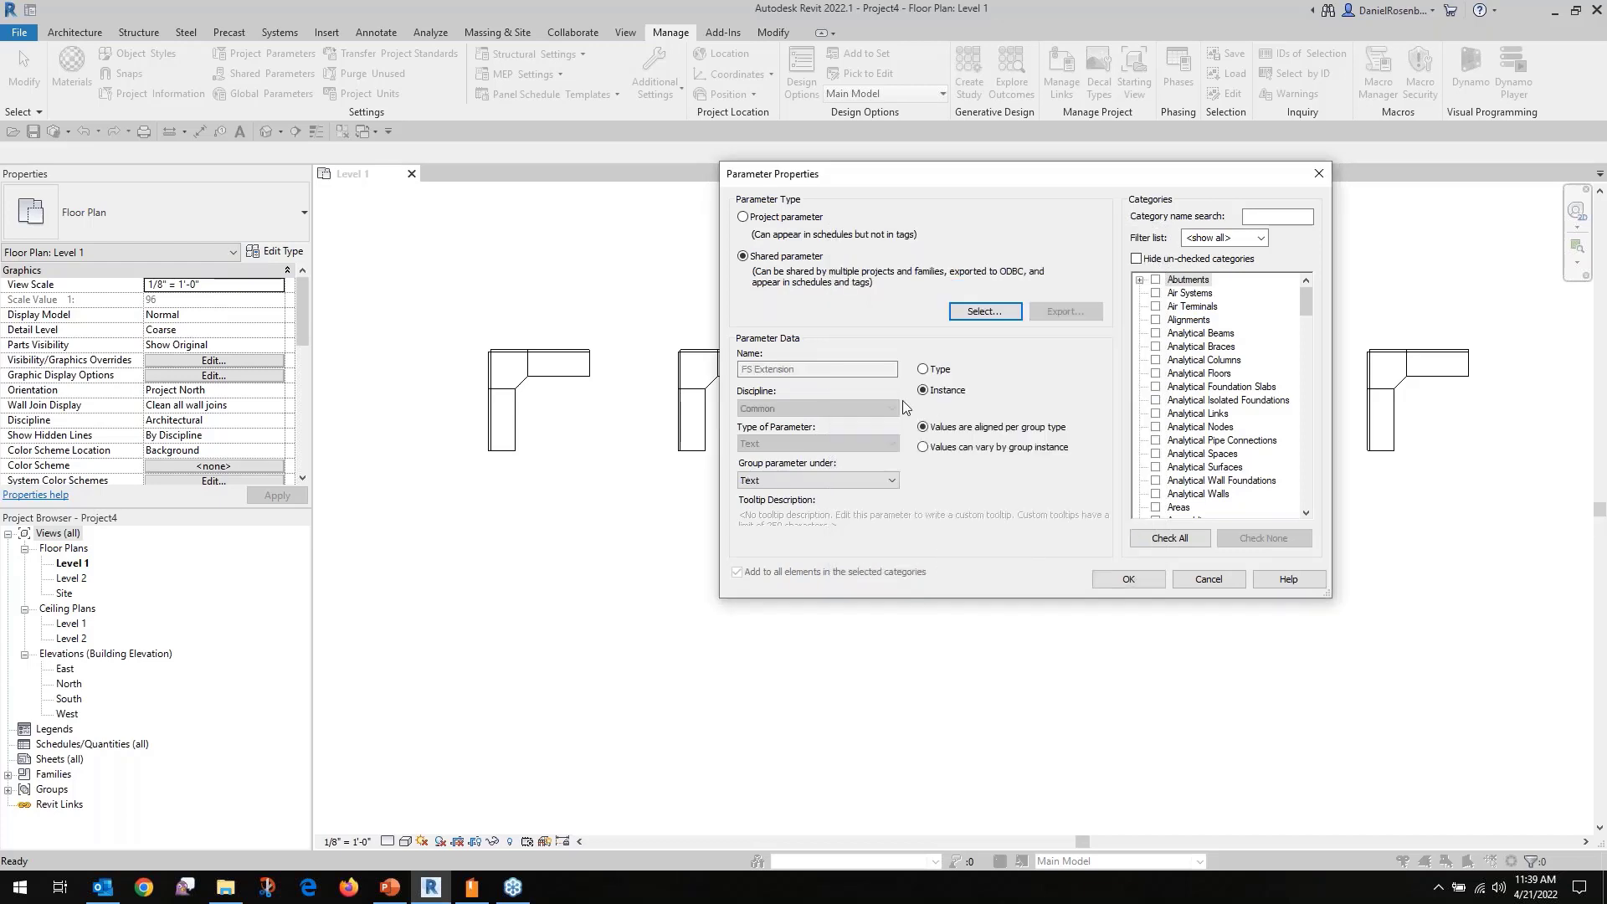
pyautogui.moveTo(1304, 299); pyautogui.dragTo(1316, 379)
pyautogui.click(1156, 413)
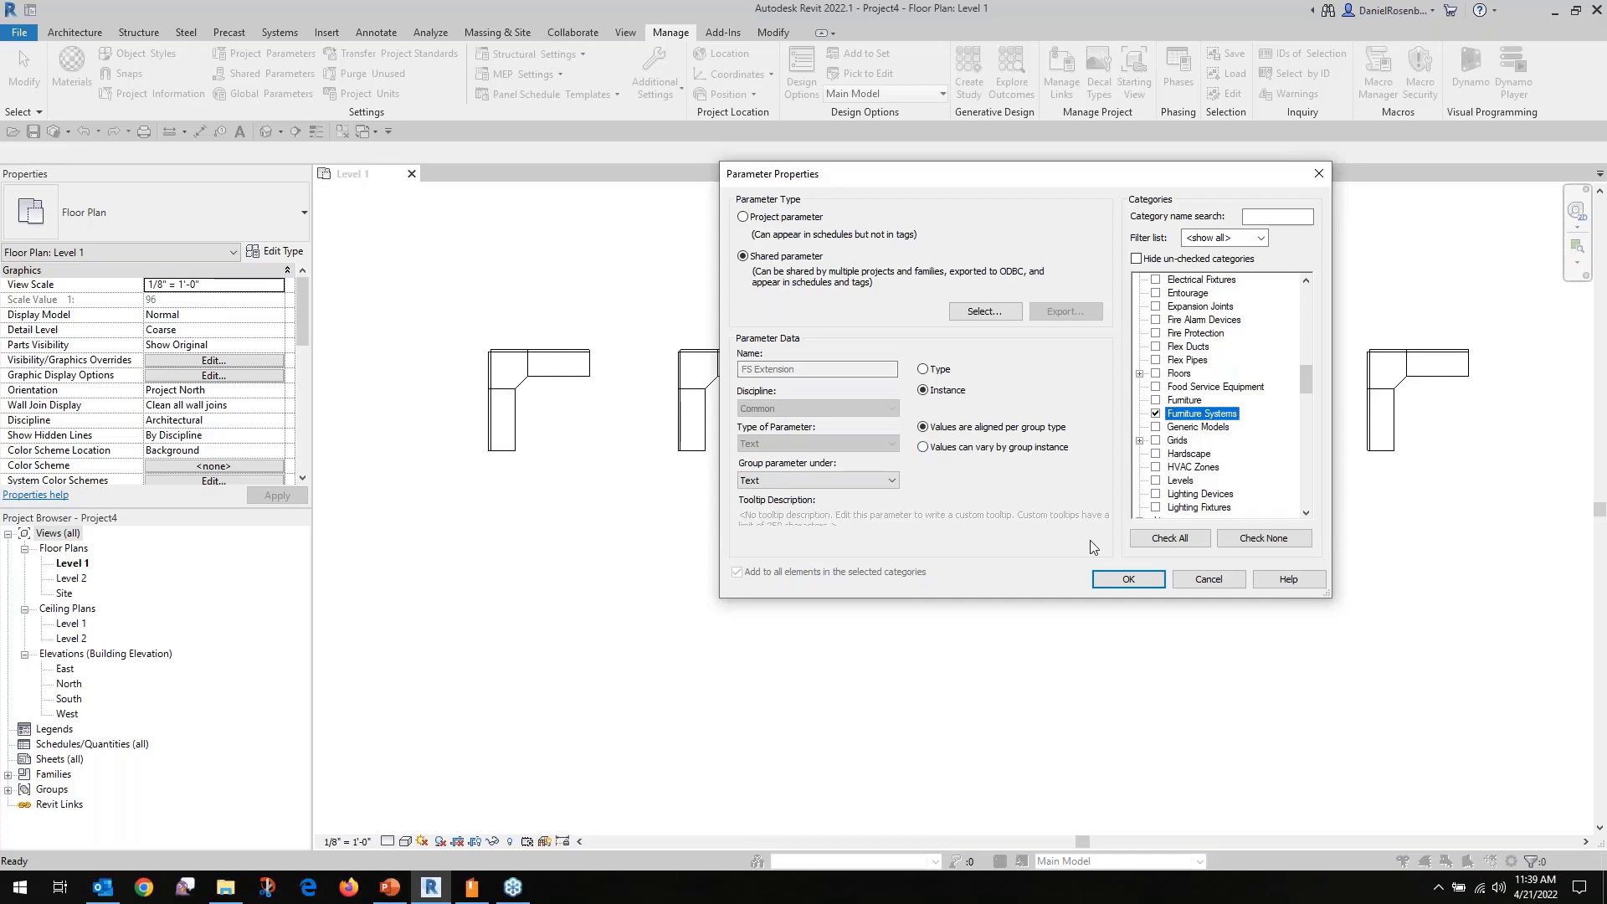
pyautogui.click(1126, 580)
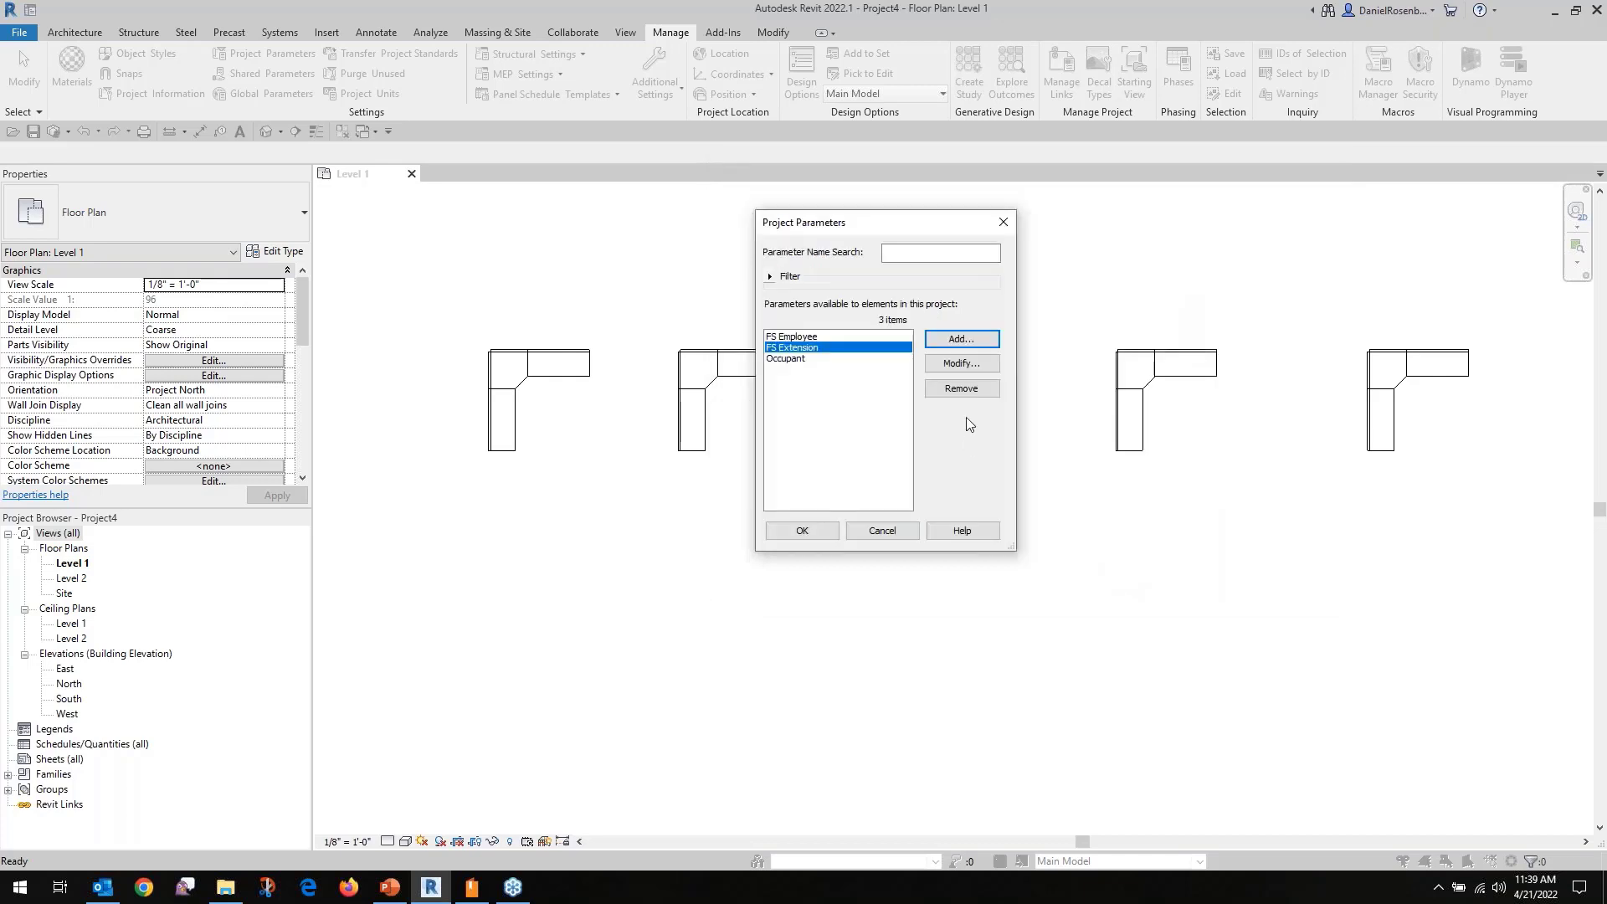
# Add a project parameter named FS Supervisor as a Length instance parameter under Dimensions for the Furniture Systems category and accept the project parameters.
pyautogui.click(962, 337)
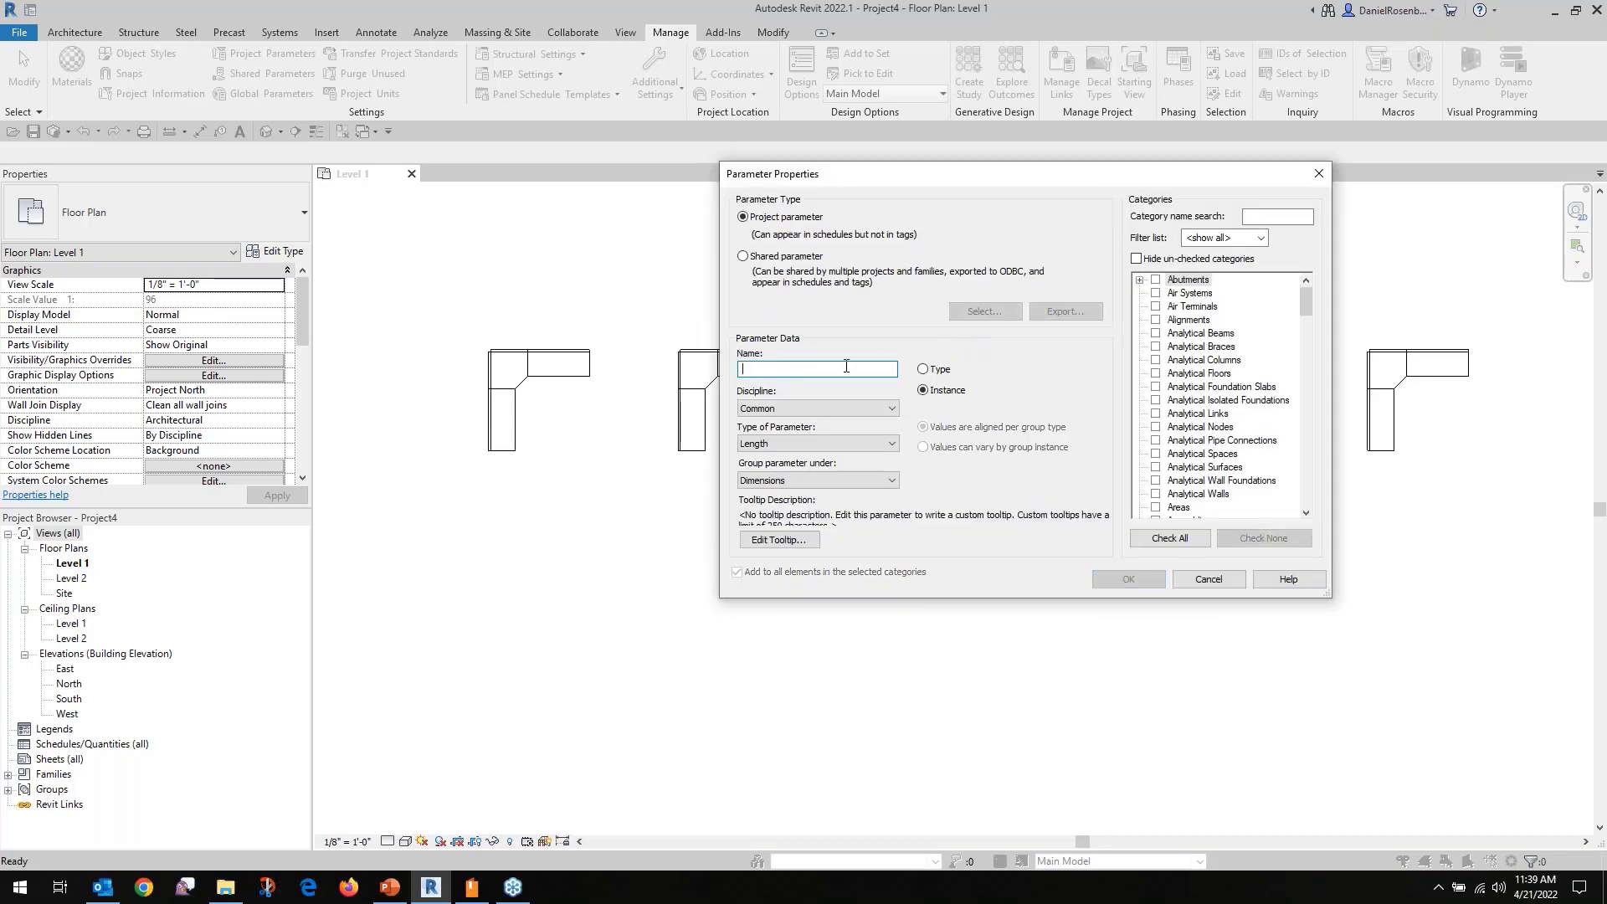
pyautogui.write('FS Supervisor')
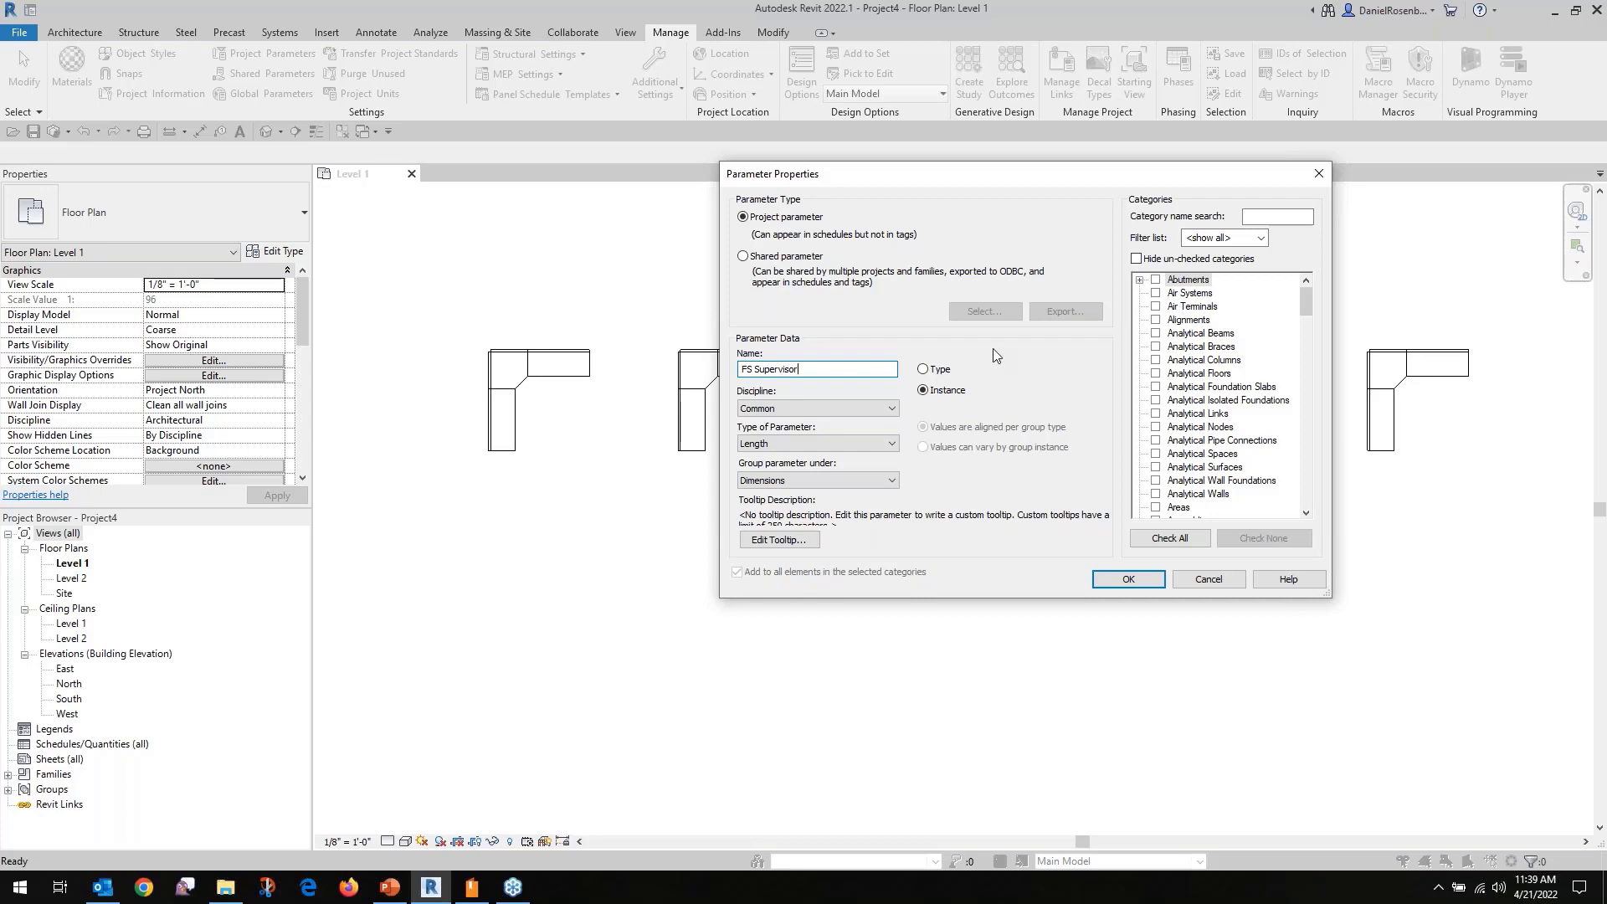
pyautogui.moveTo(1305, 307); pyautogui.dragTo(1309, 390)
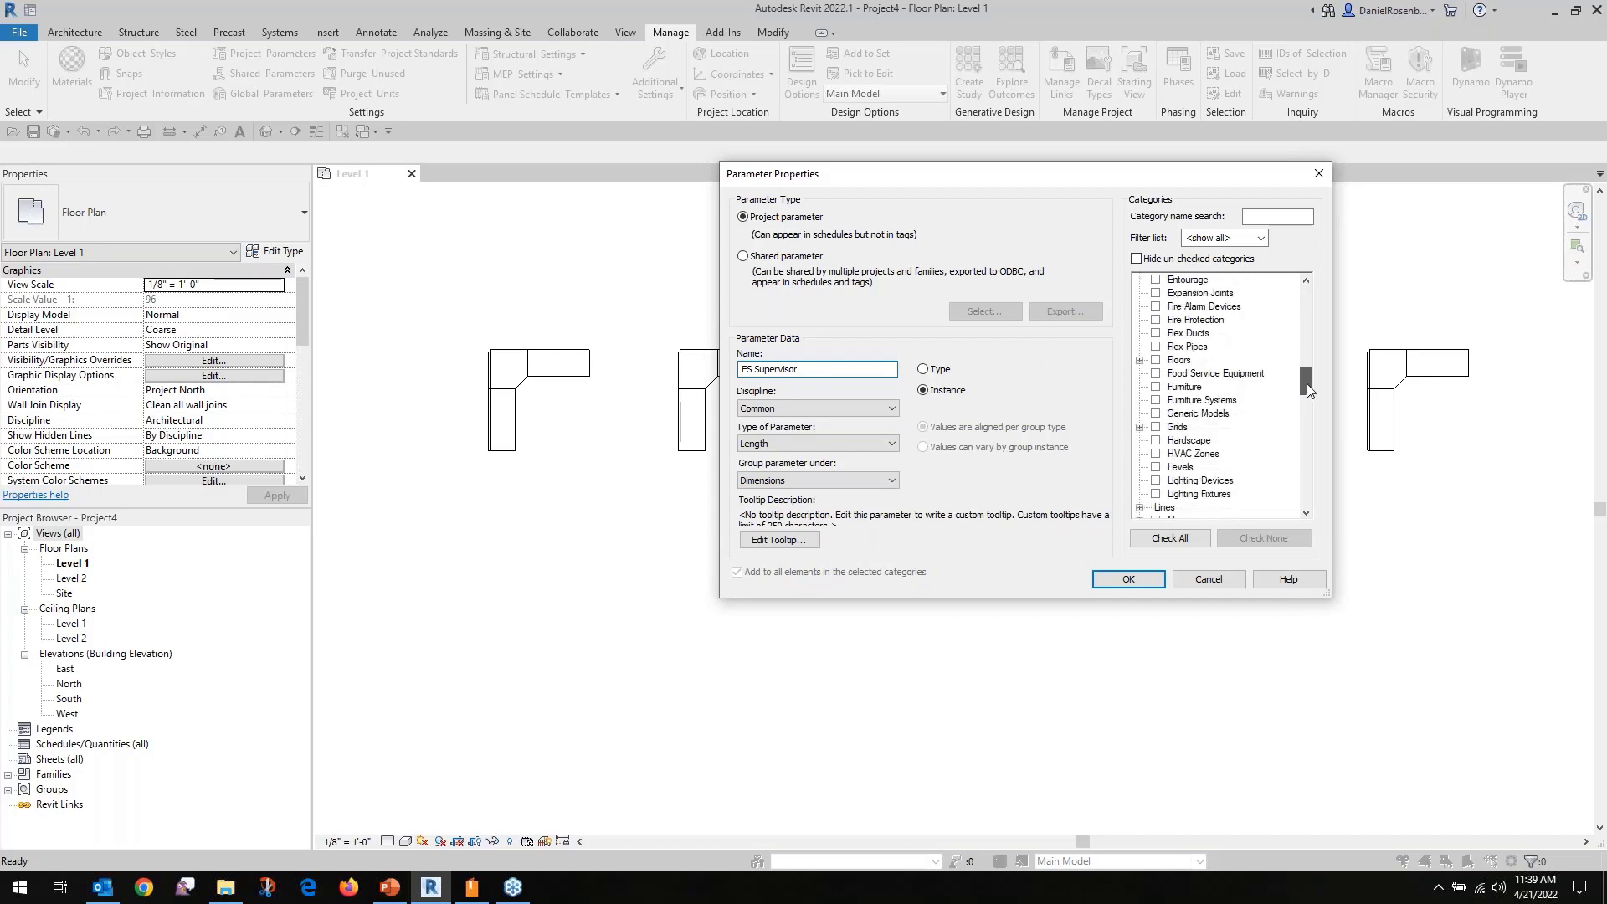
pyautogui.click(1156, 400)
pyautogui.click(1126, 579)
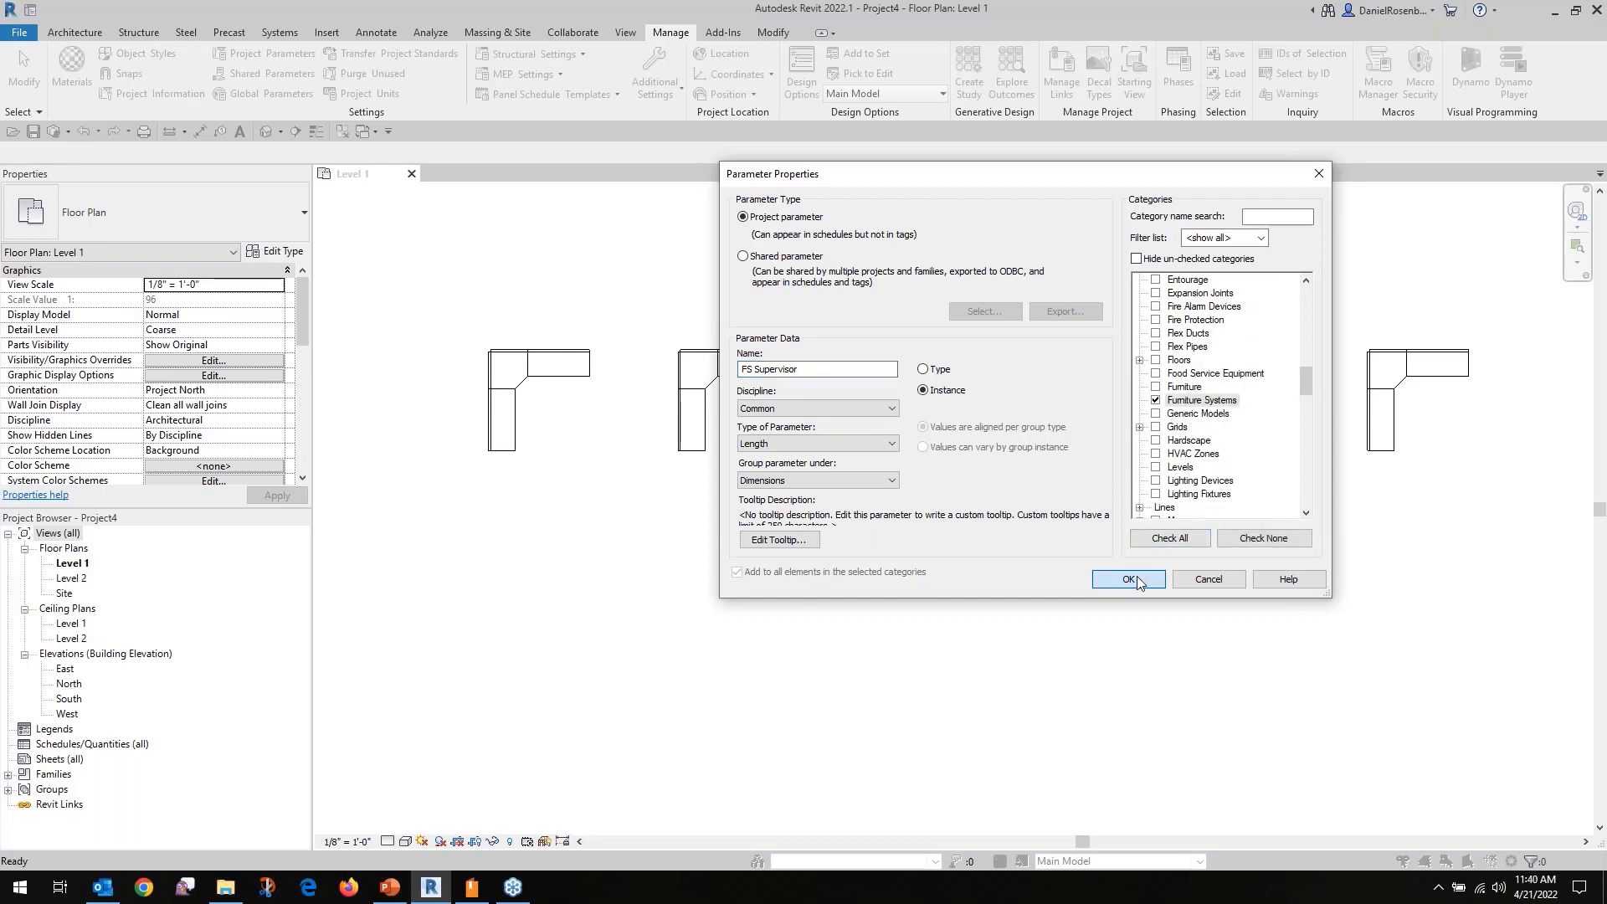
pyautogui.click(833, 534)
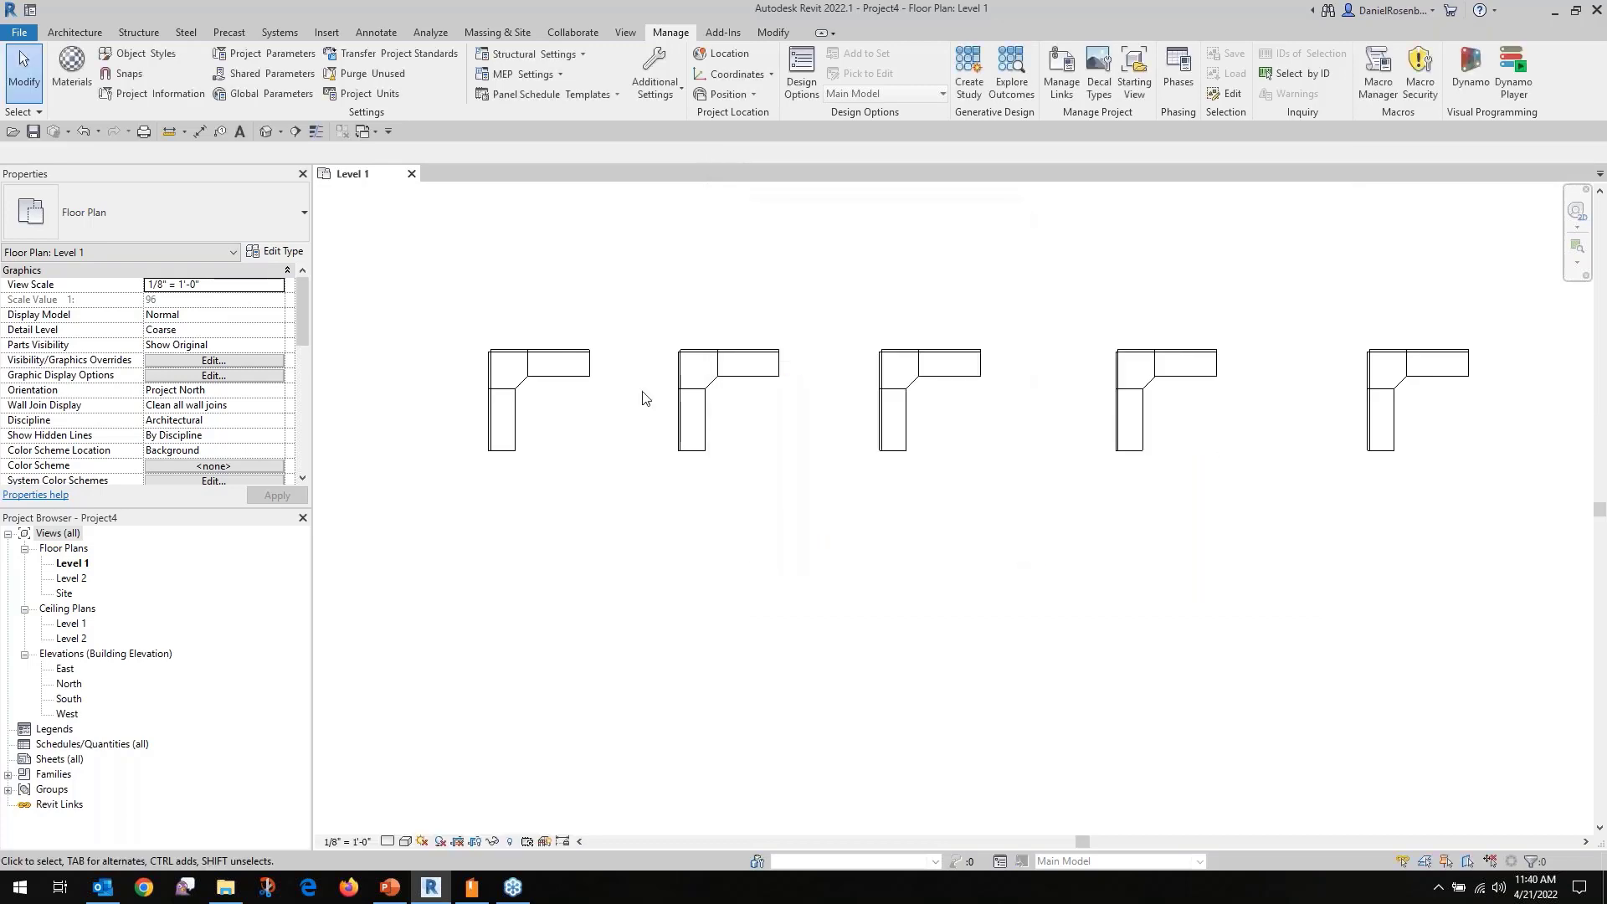
# Check the first cubicle's properties, and regroup the FS Employee project parameter under Identity Data.
pyautogui.click(542, 360)
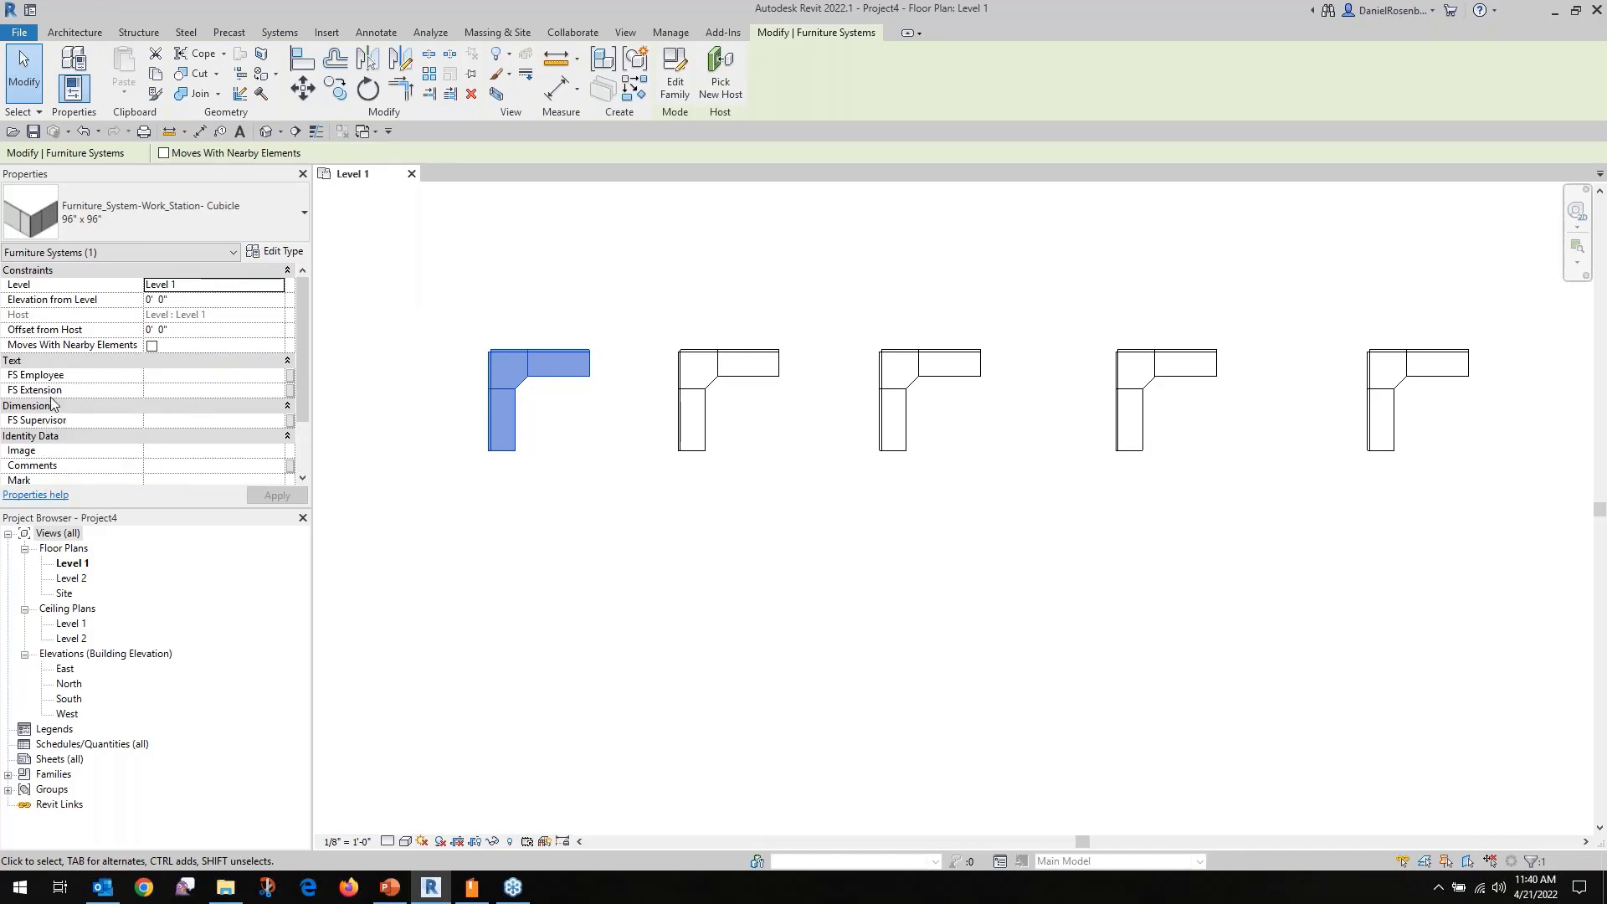
pyautogui.click(452, 336)
pyautogui.click(528, 360)
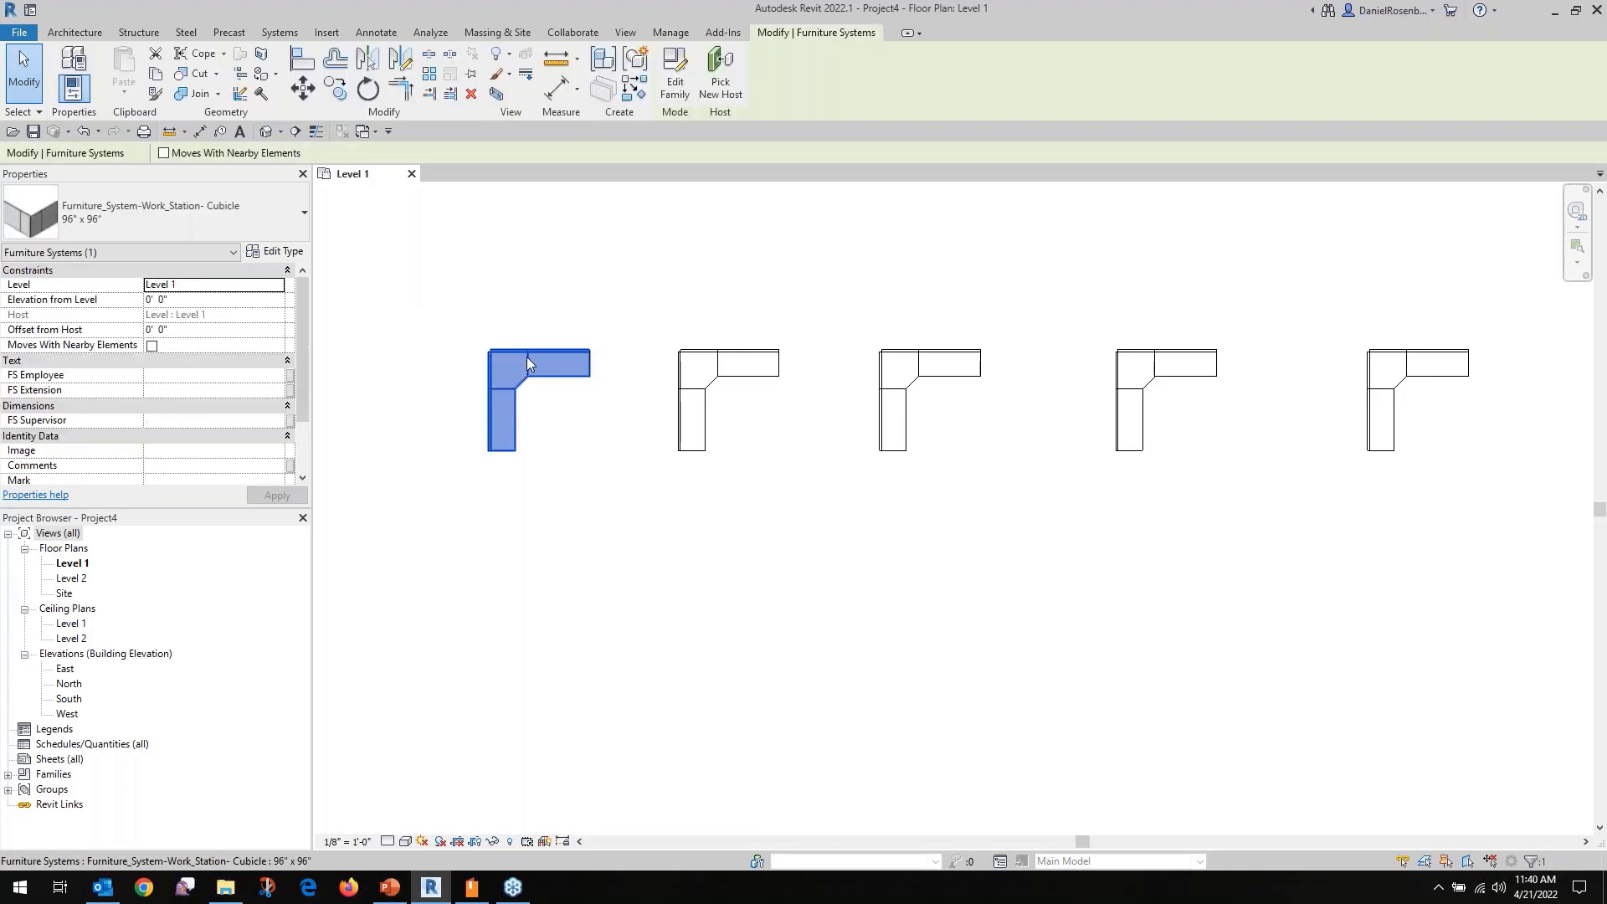
pyautogui.click(485, 280)
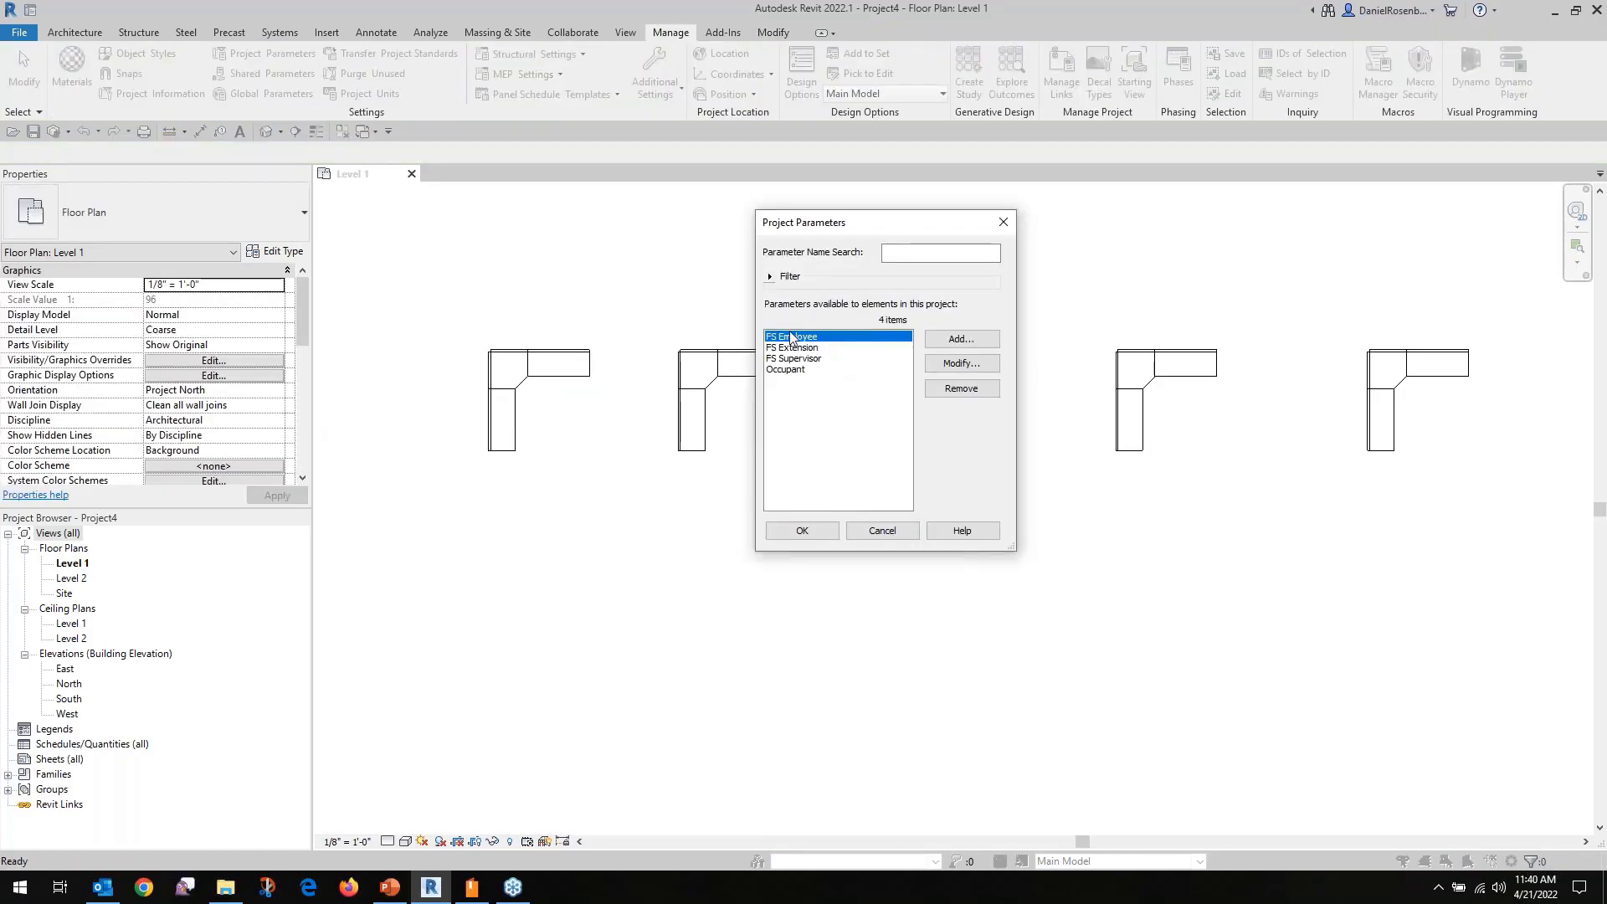
pyautogui.click(931, 364)
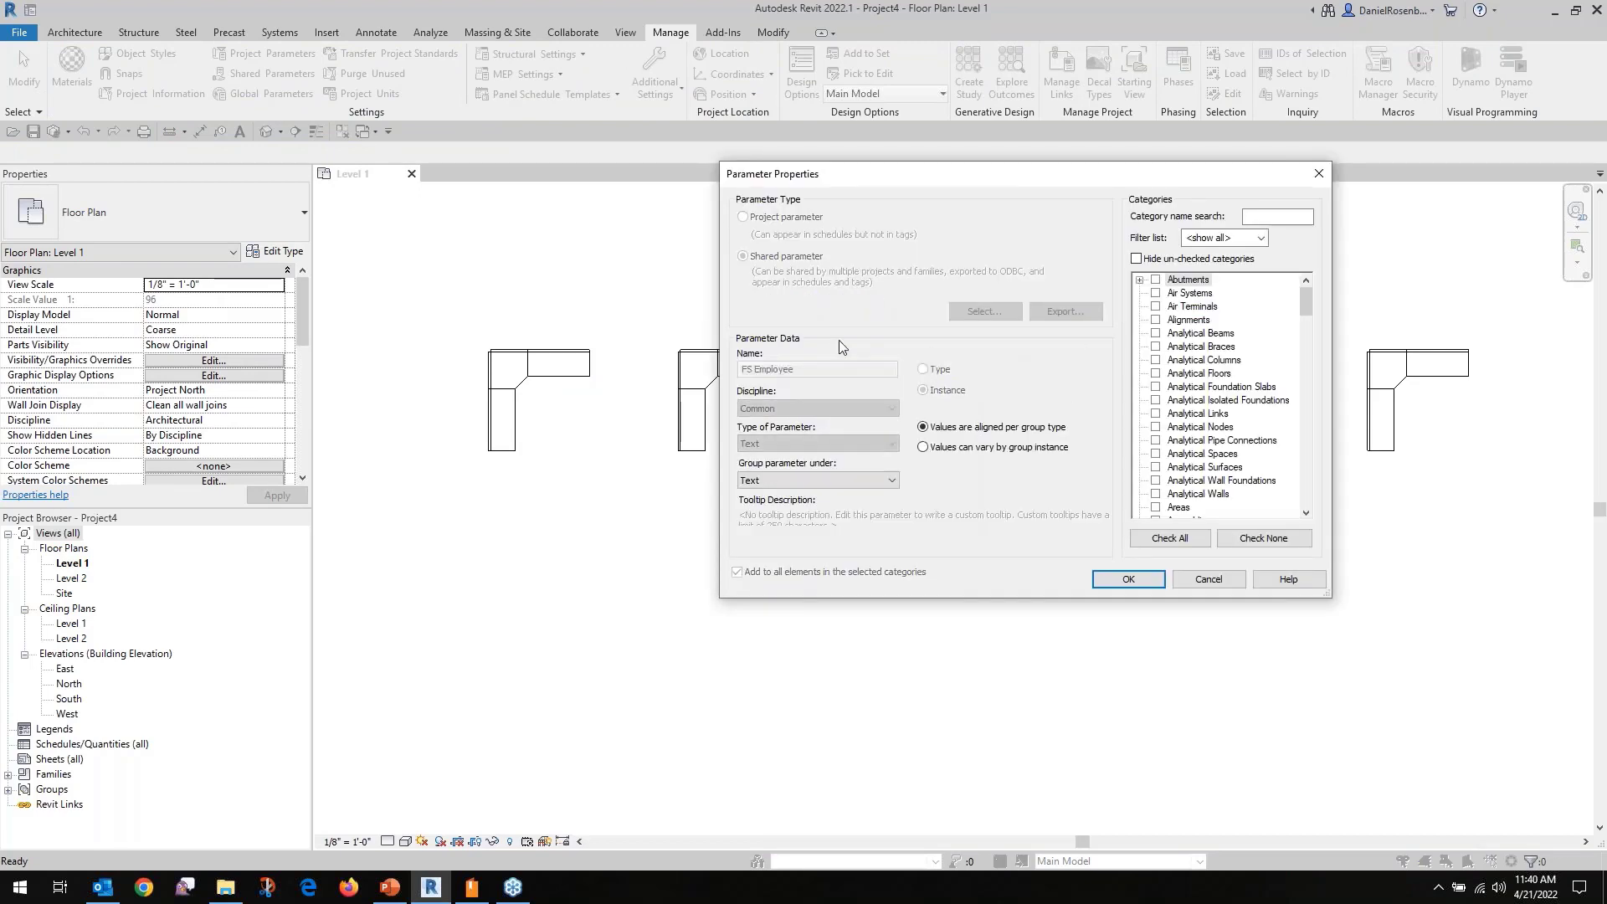
pyautogui.click(832, 480)
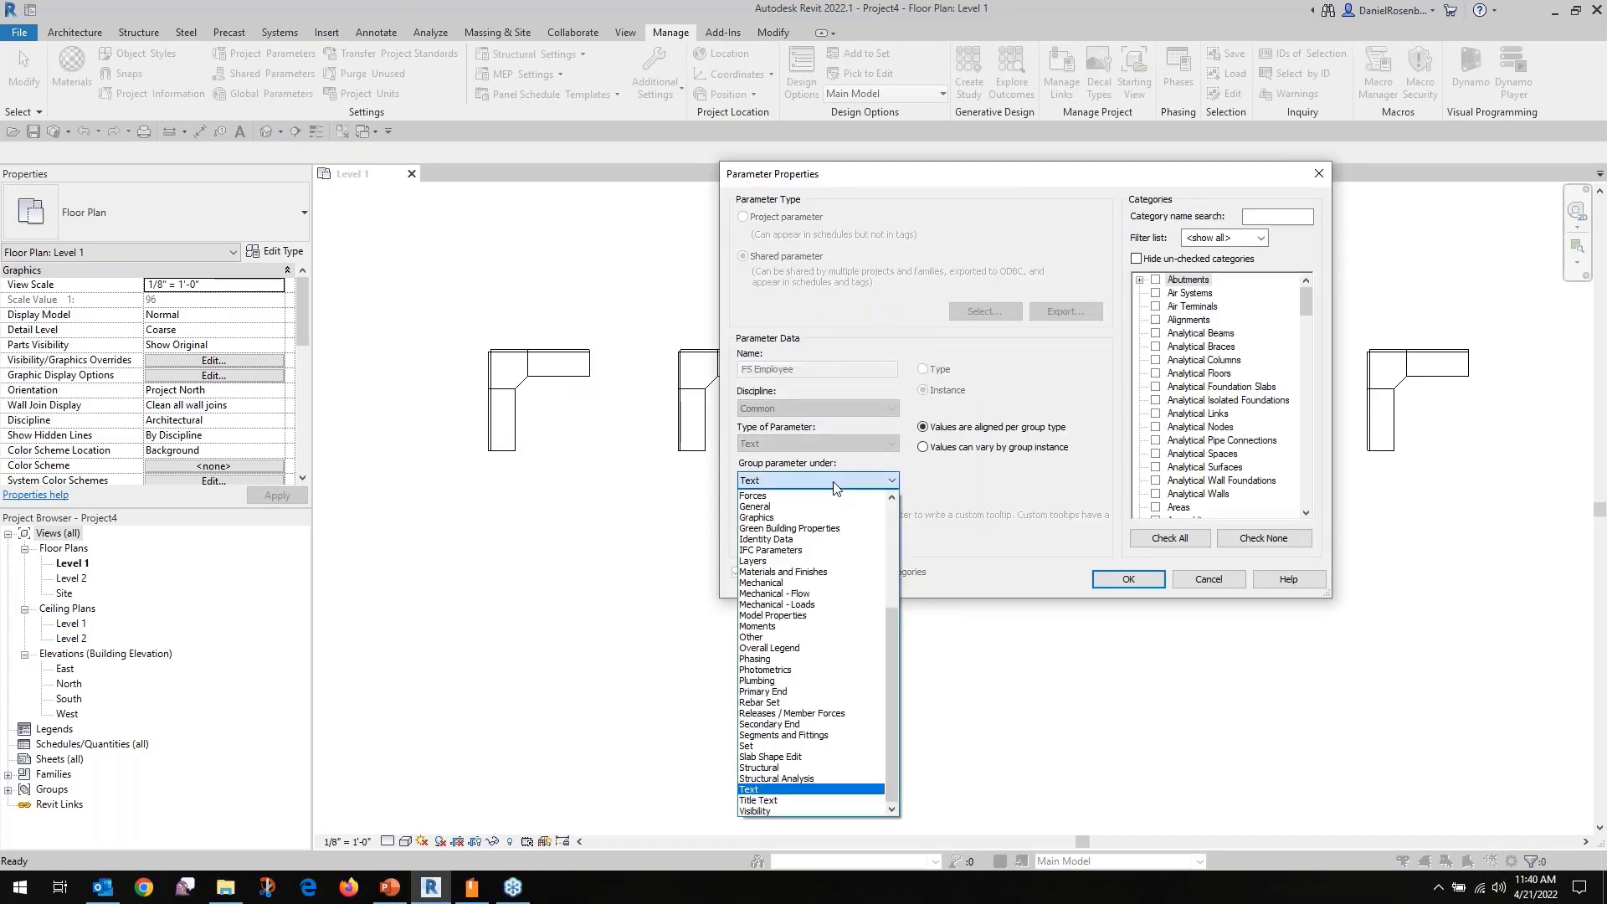
pyautogui.click(840, 540)
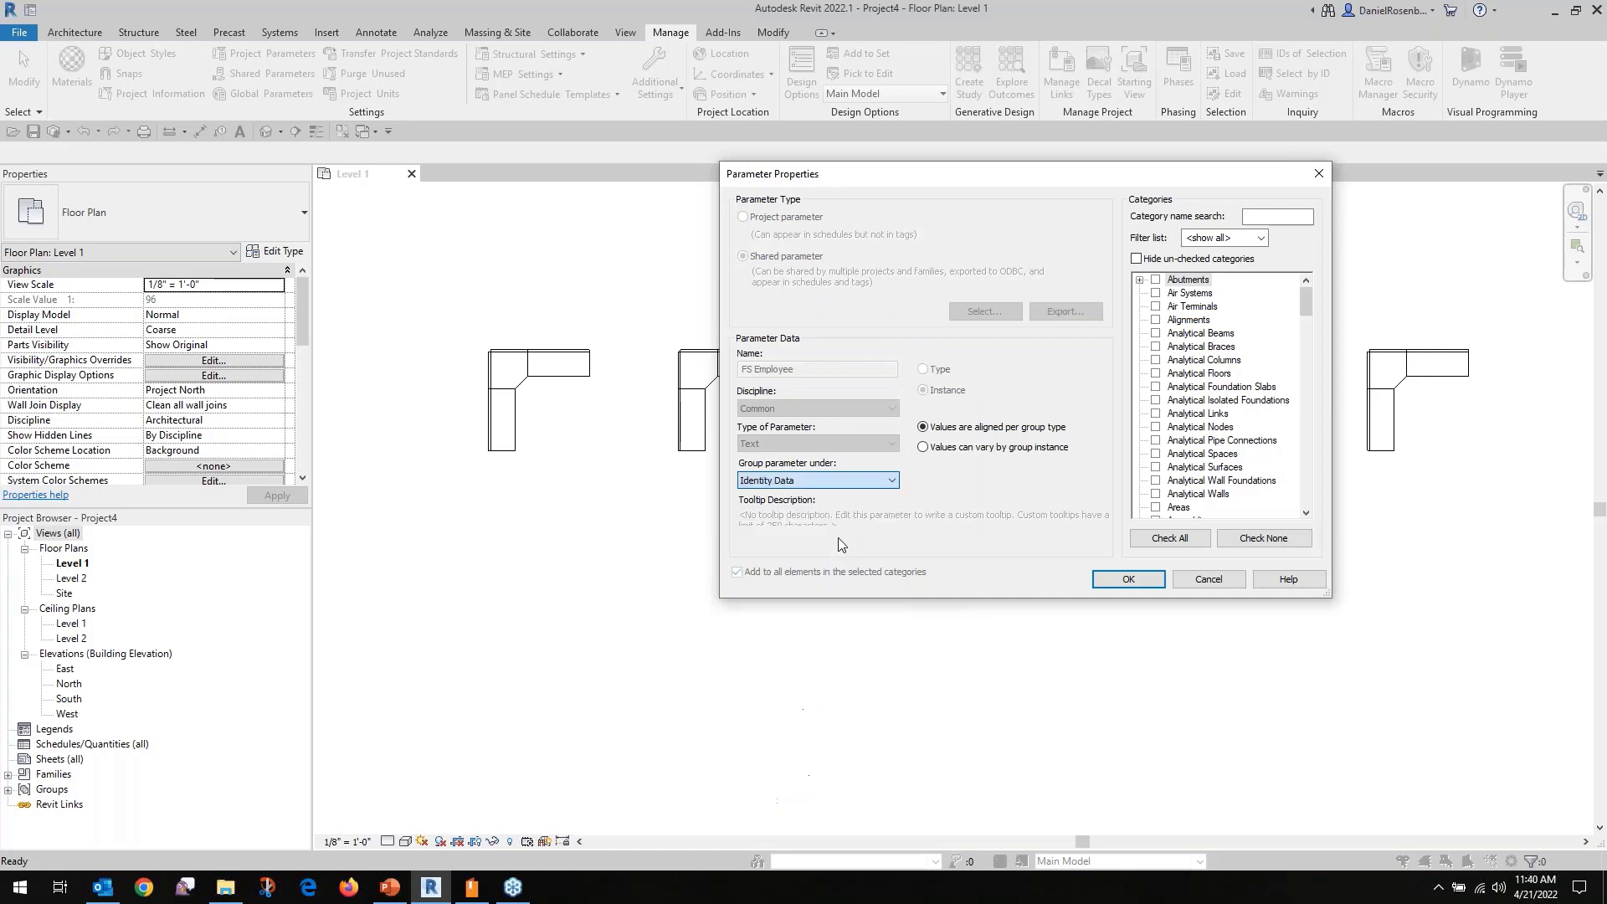
pyautogui.click(1107, 580)
# Regroup the FS Extension project parameter under Identity Data.
pyautogui.click(801, 348)
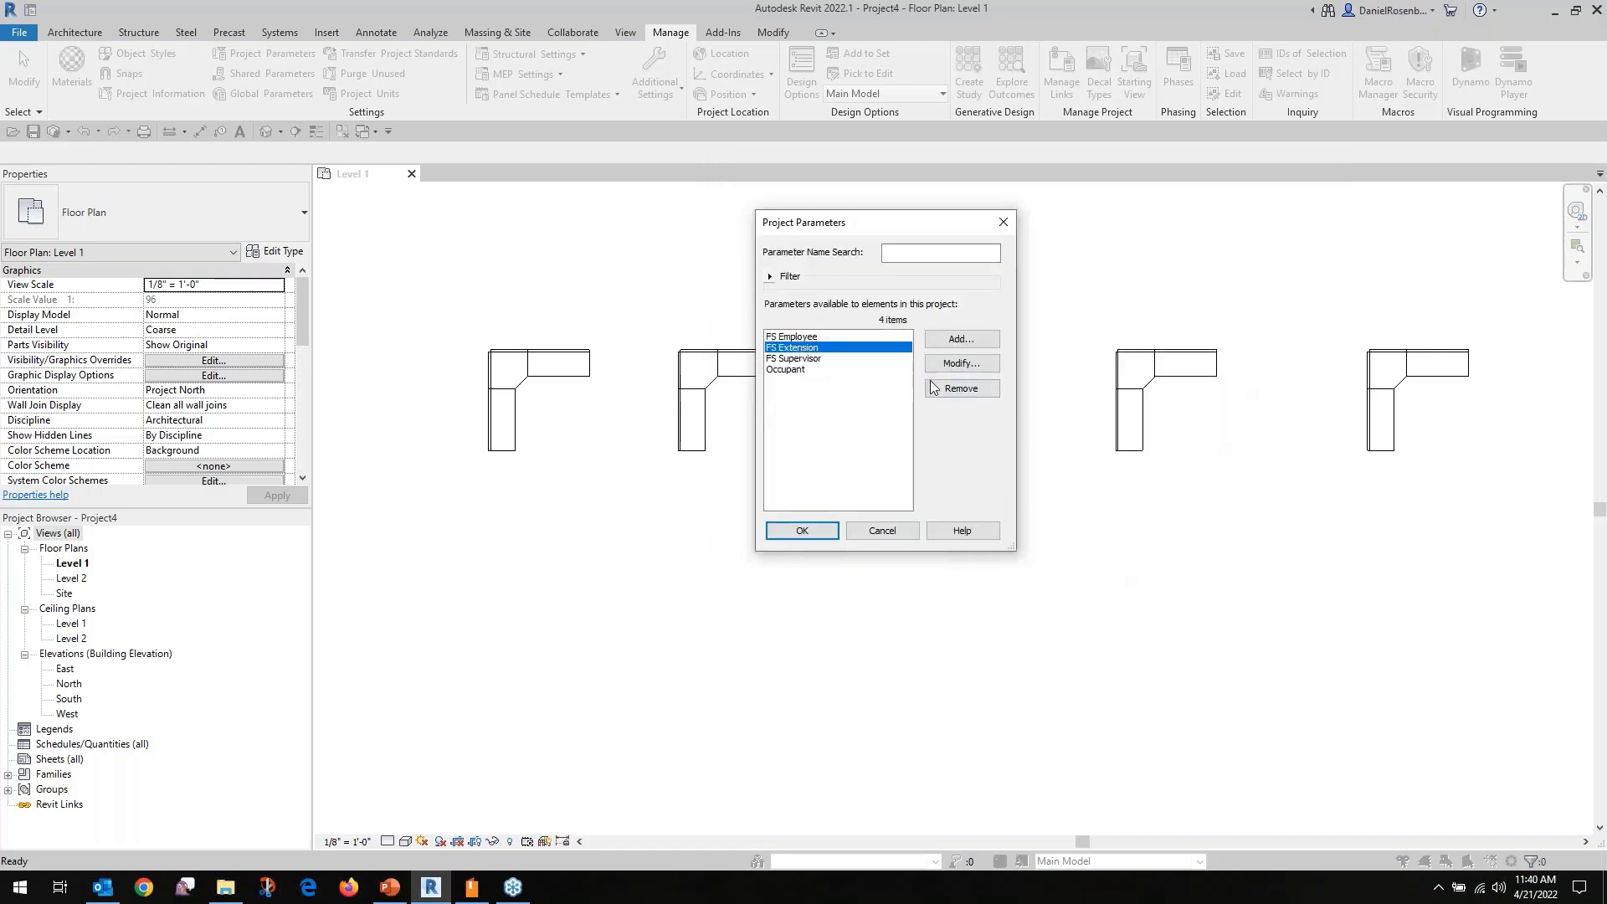
pyautogui.click(950, 364)
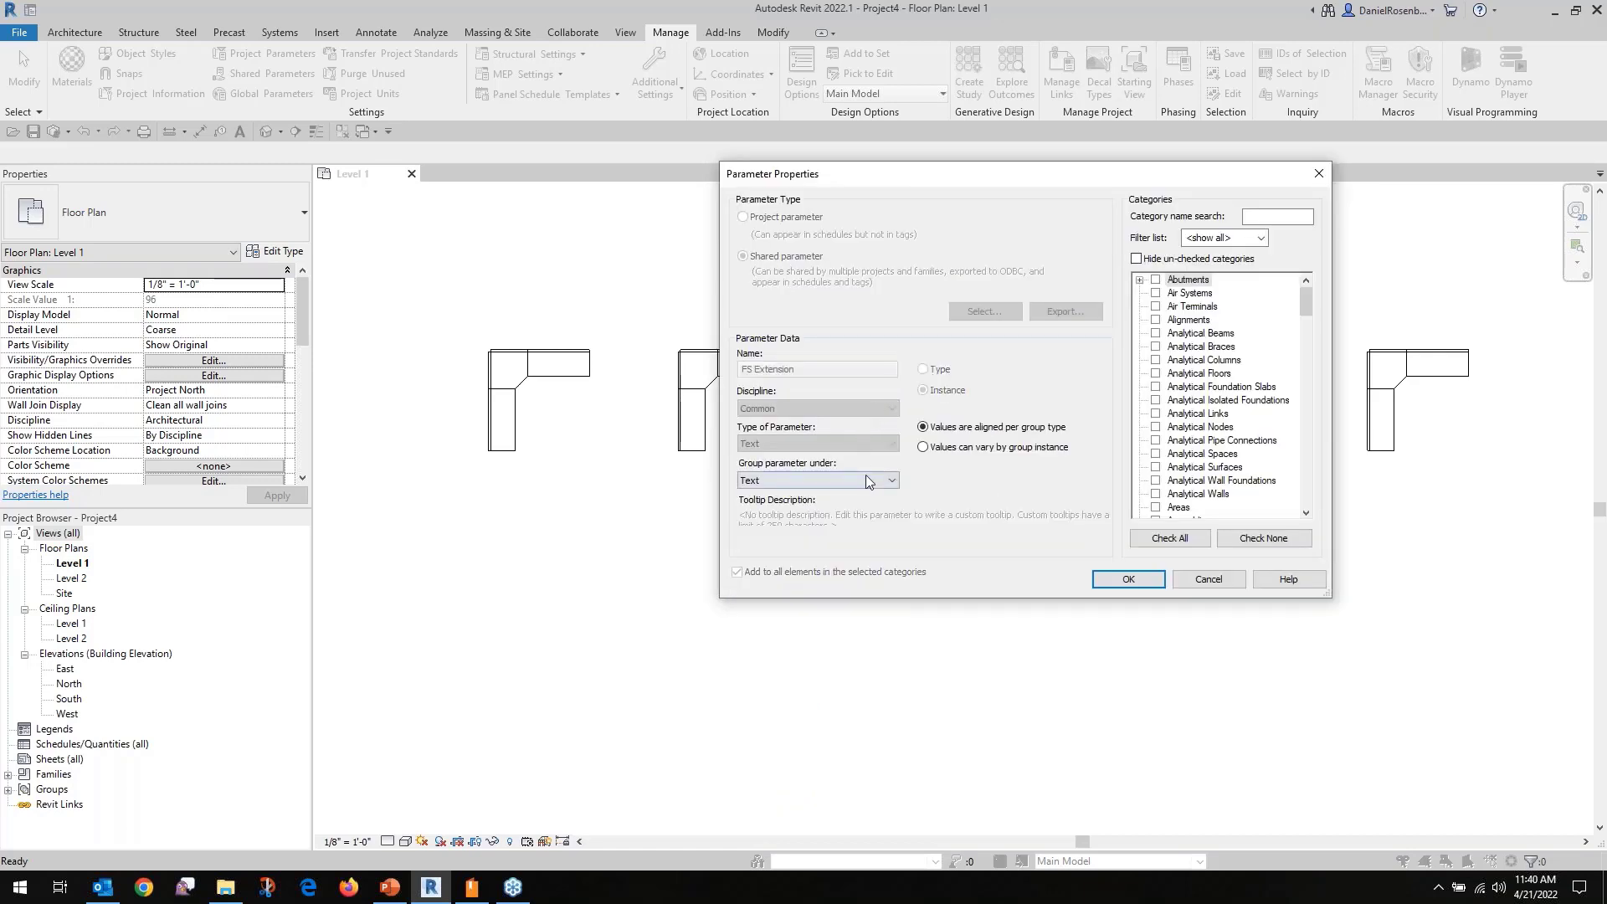
pyautogui.click(867, 481)
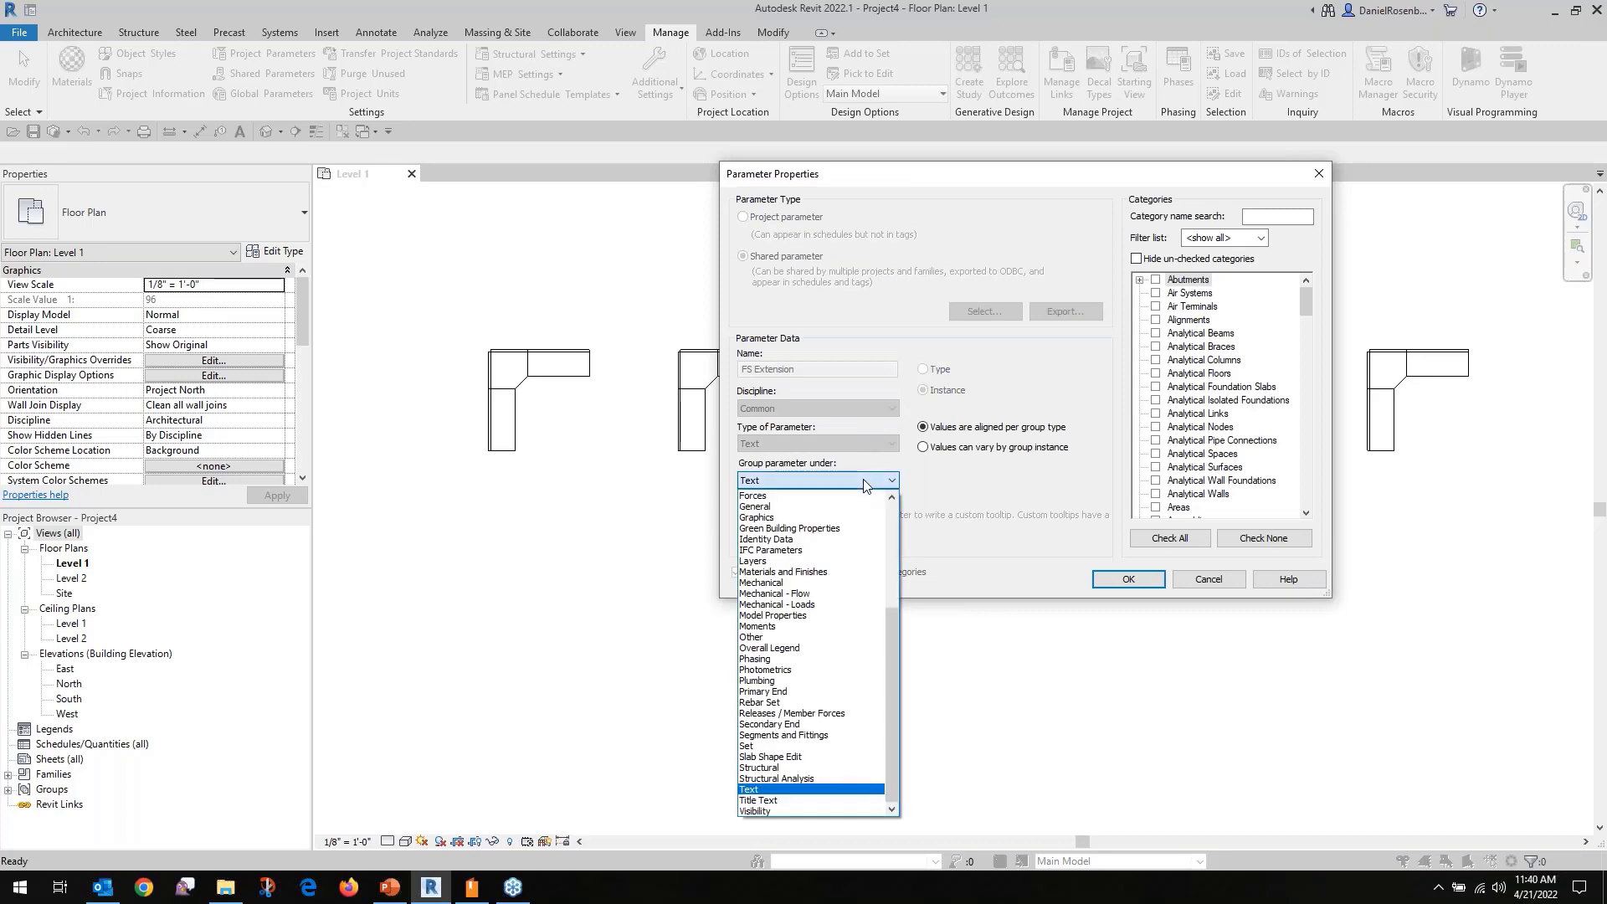
pyautogui.click(842, 540)
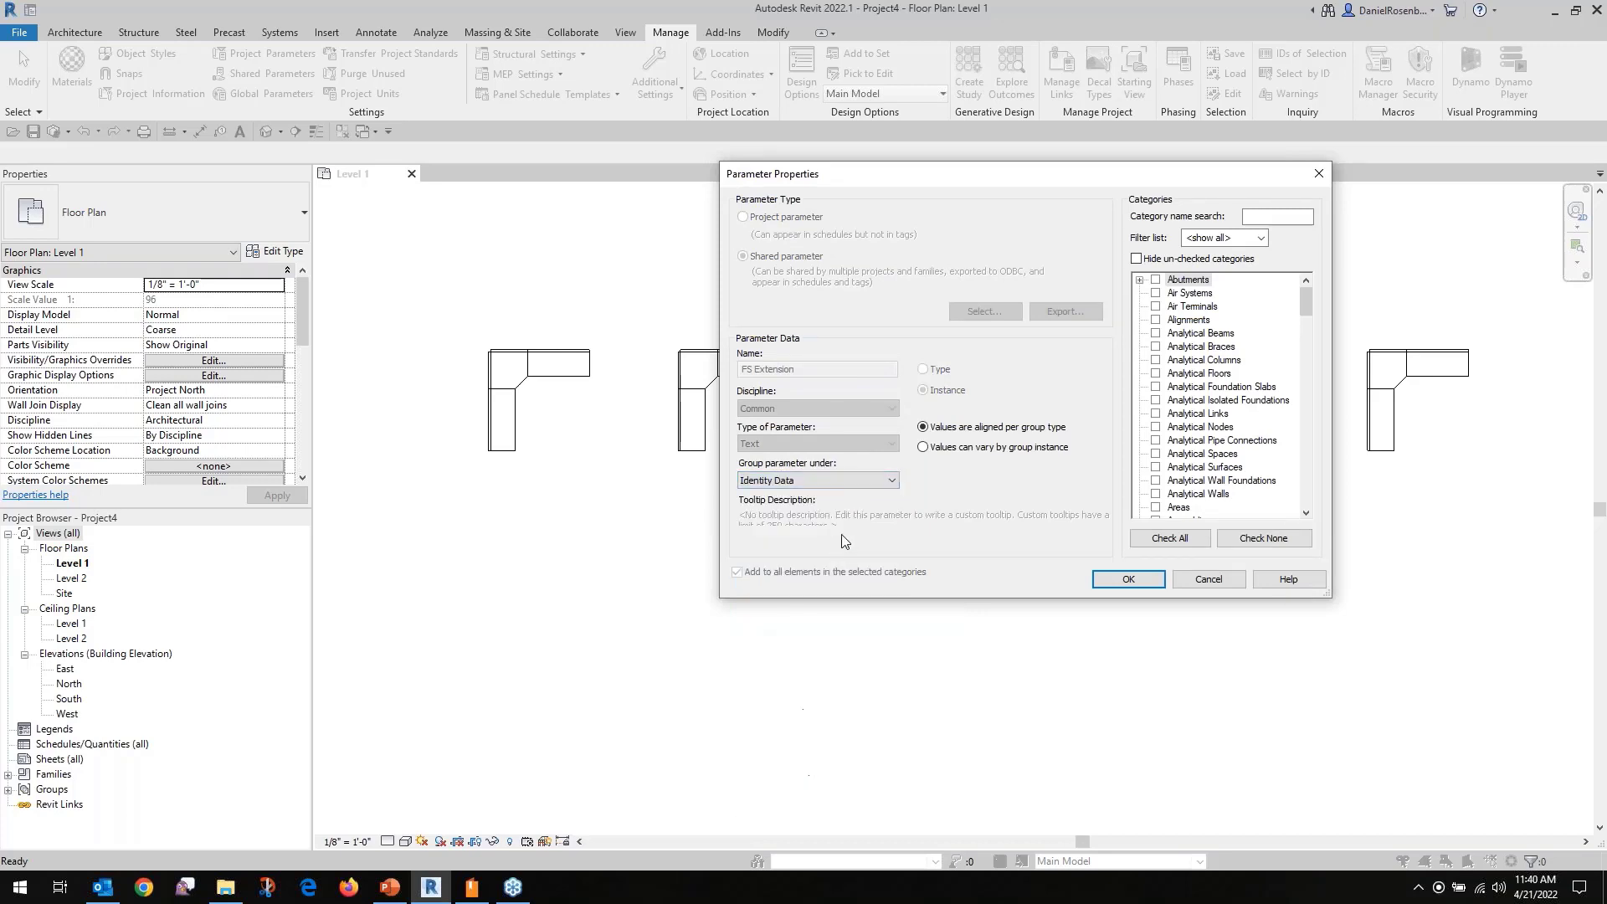
pyautogui.click(1093, 579)
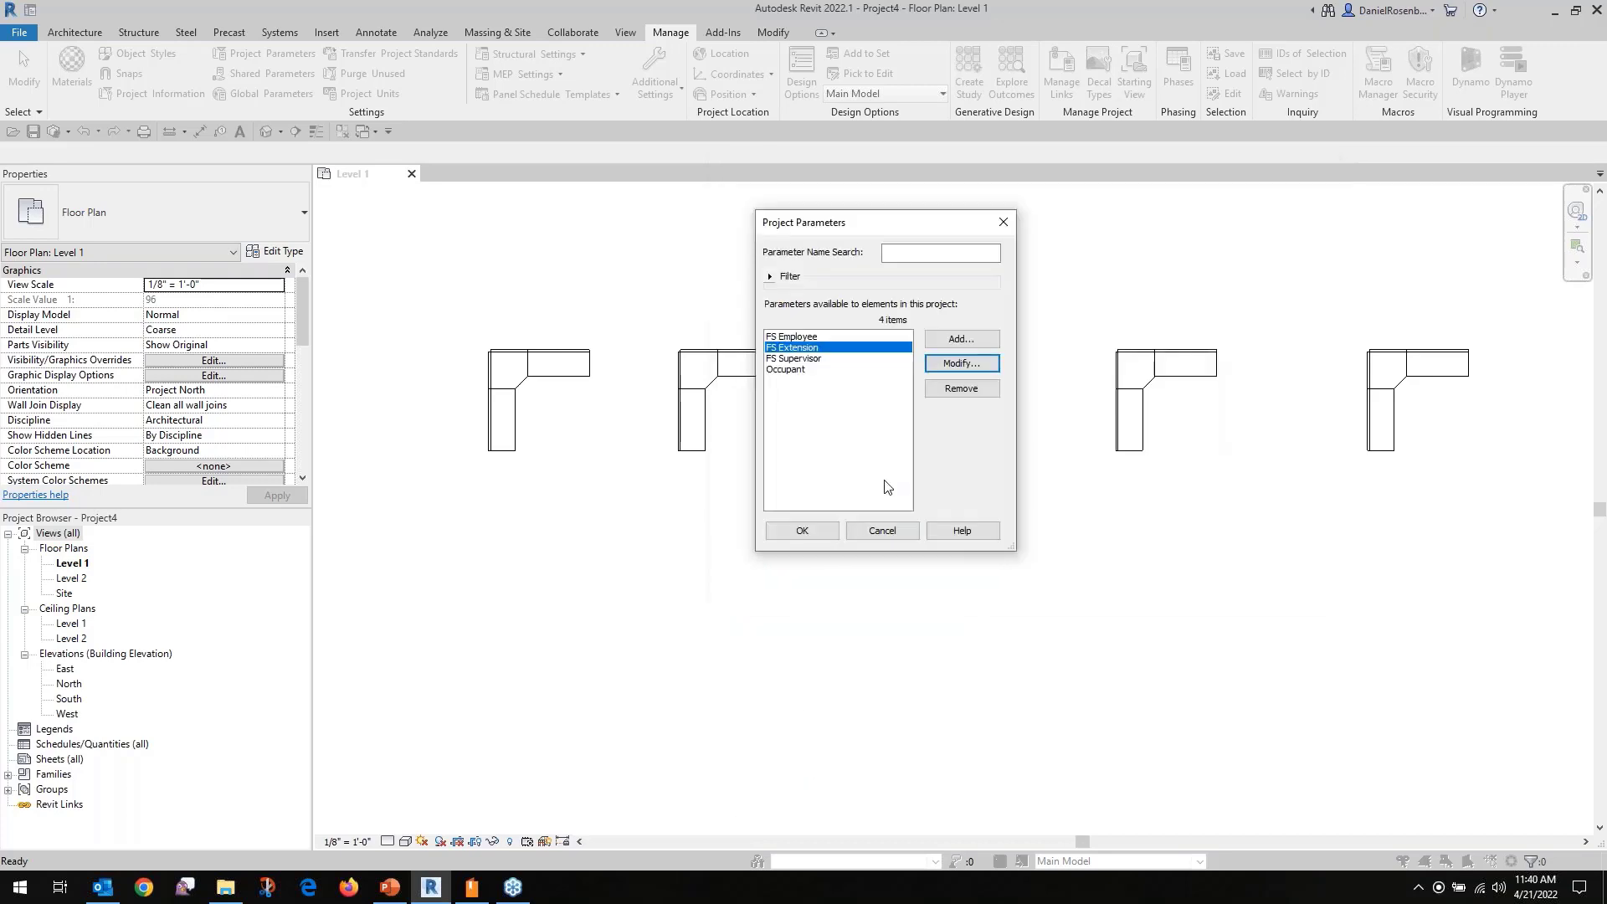
# Regroup the FS Supervisor project parameter under Identity Data, accept the project parameters, and check the first cubicle's properties.
pyautogui.click(793, 359)
pyautogui.click(957, 373)
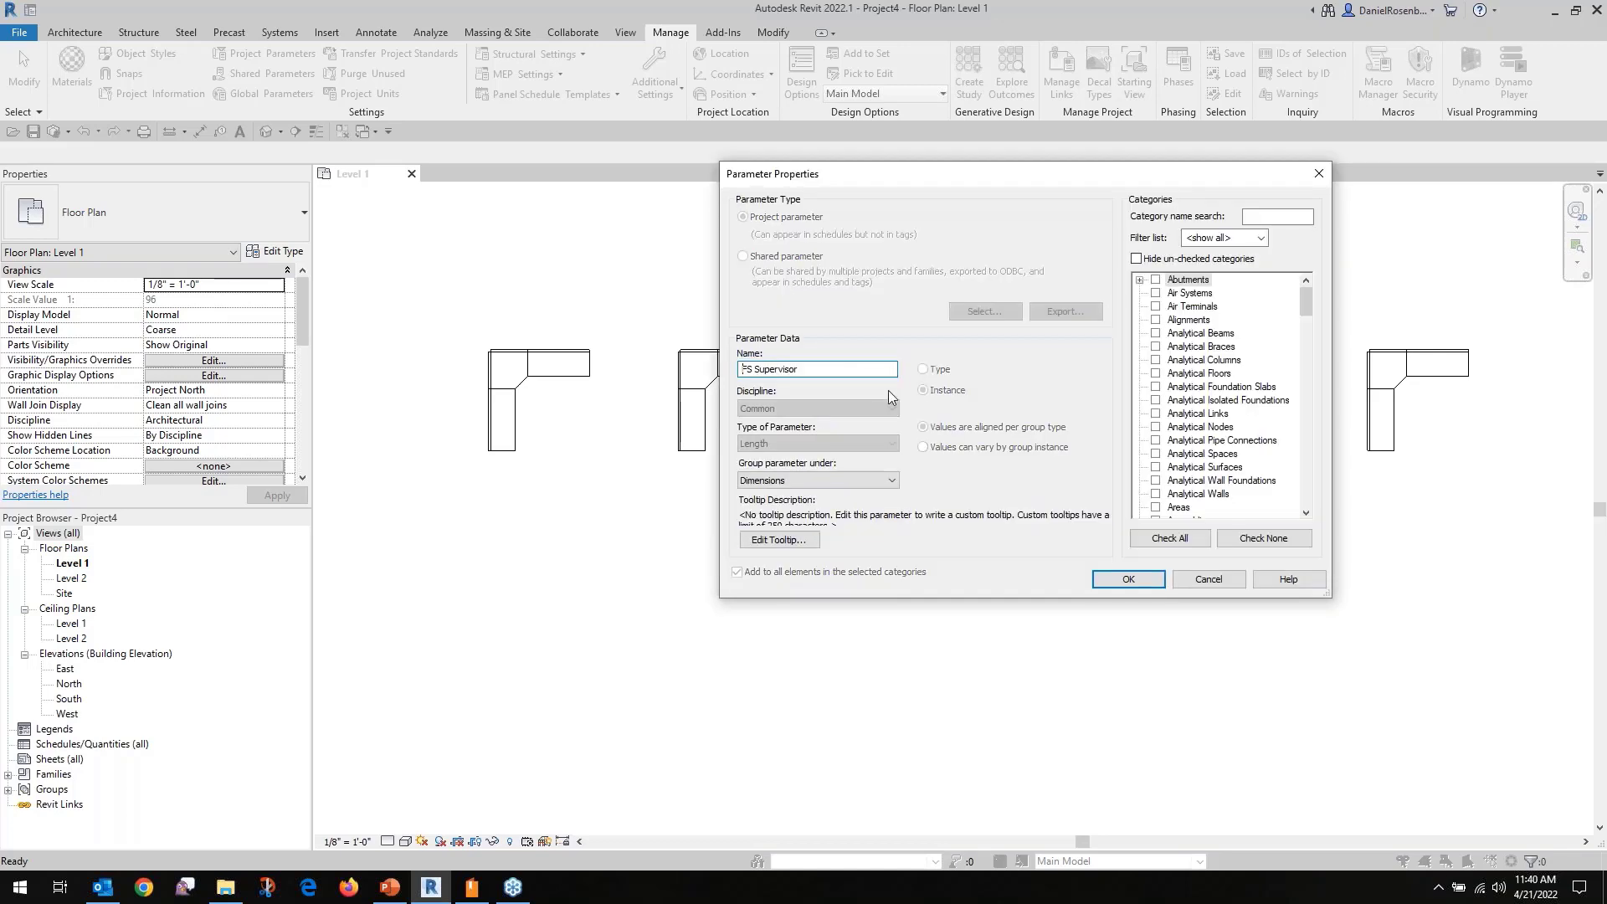
pyautogui.click(890, 482)
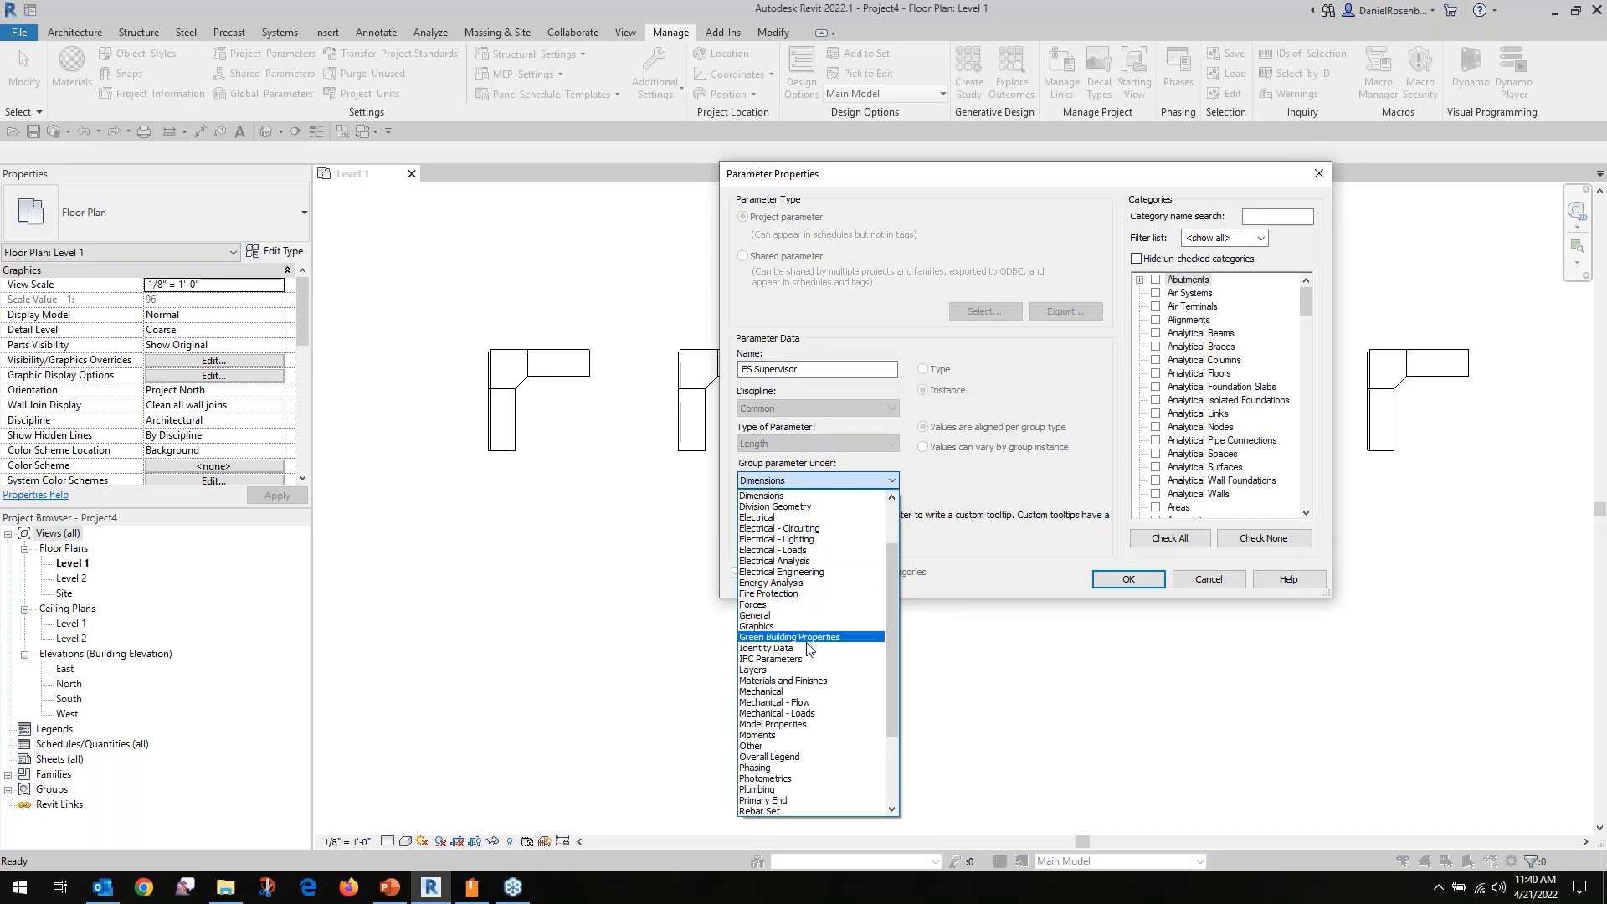
pyautogui.moveTo(891, 575)
pyautogui.mouseDown()
pyautogui.moveTo(886, 552)
pyautogui.moveTo(892, 618)
pyautogui.moveTo(893, 544)
pyautogui.mouseUp()
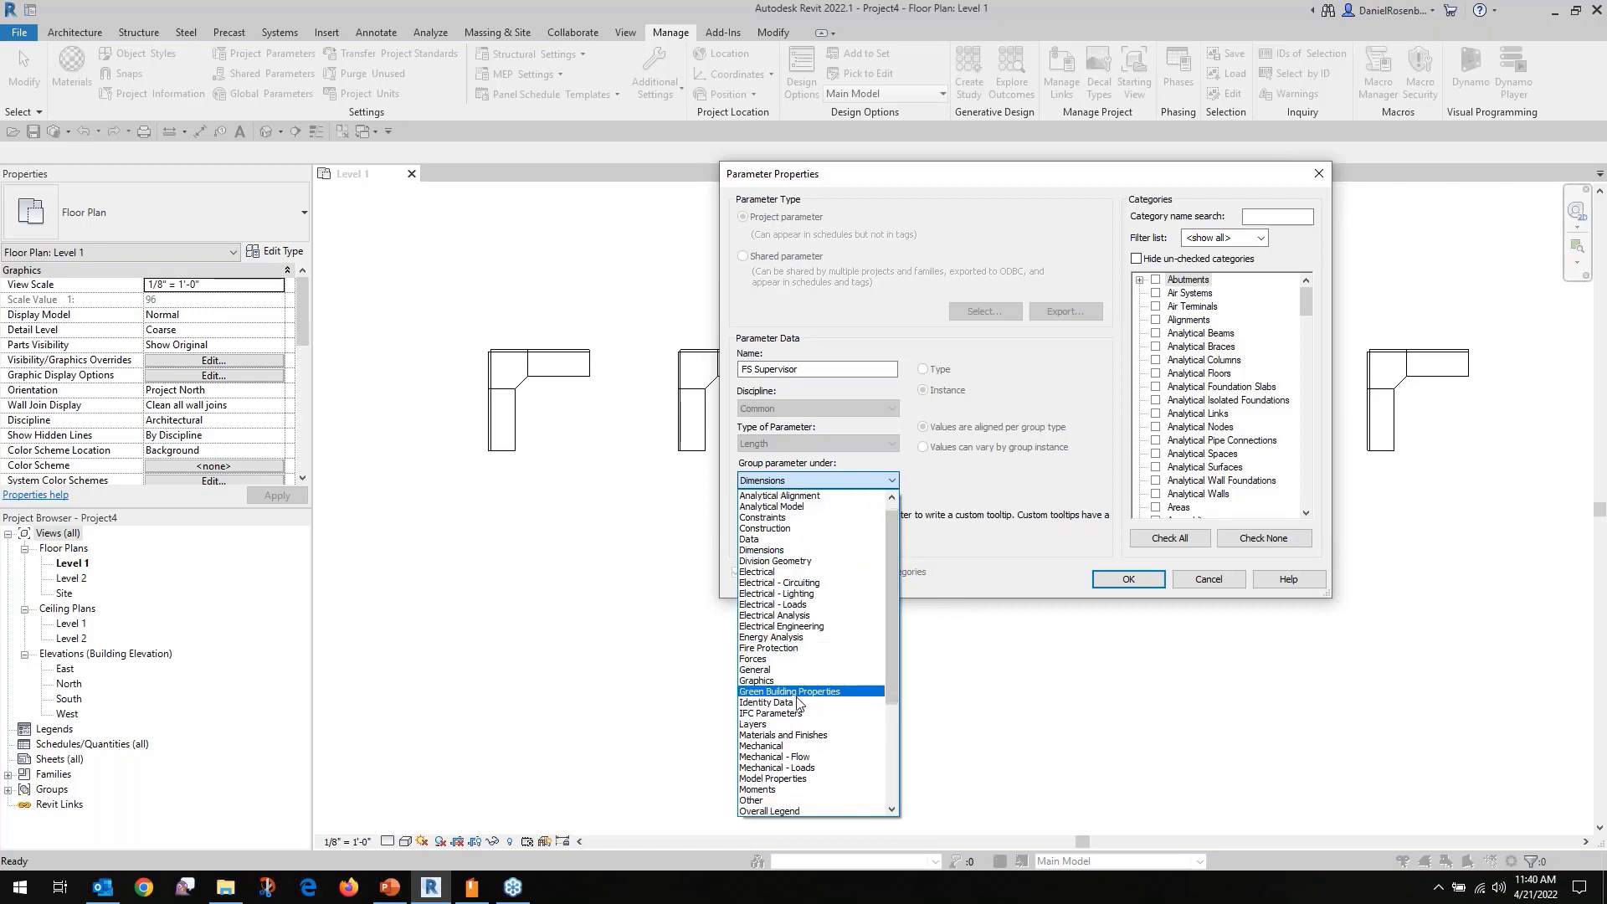
pyautogui.click(766, 713)
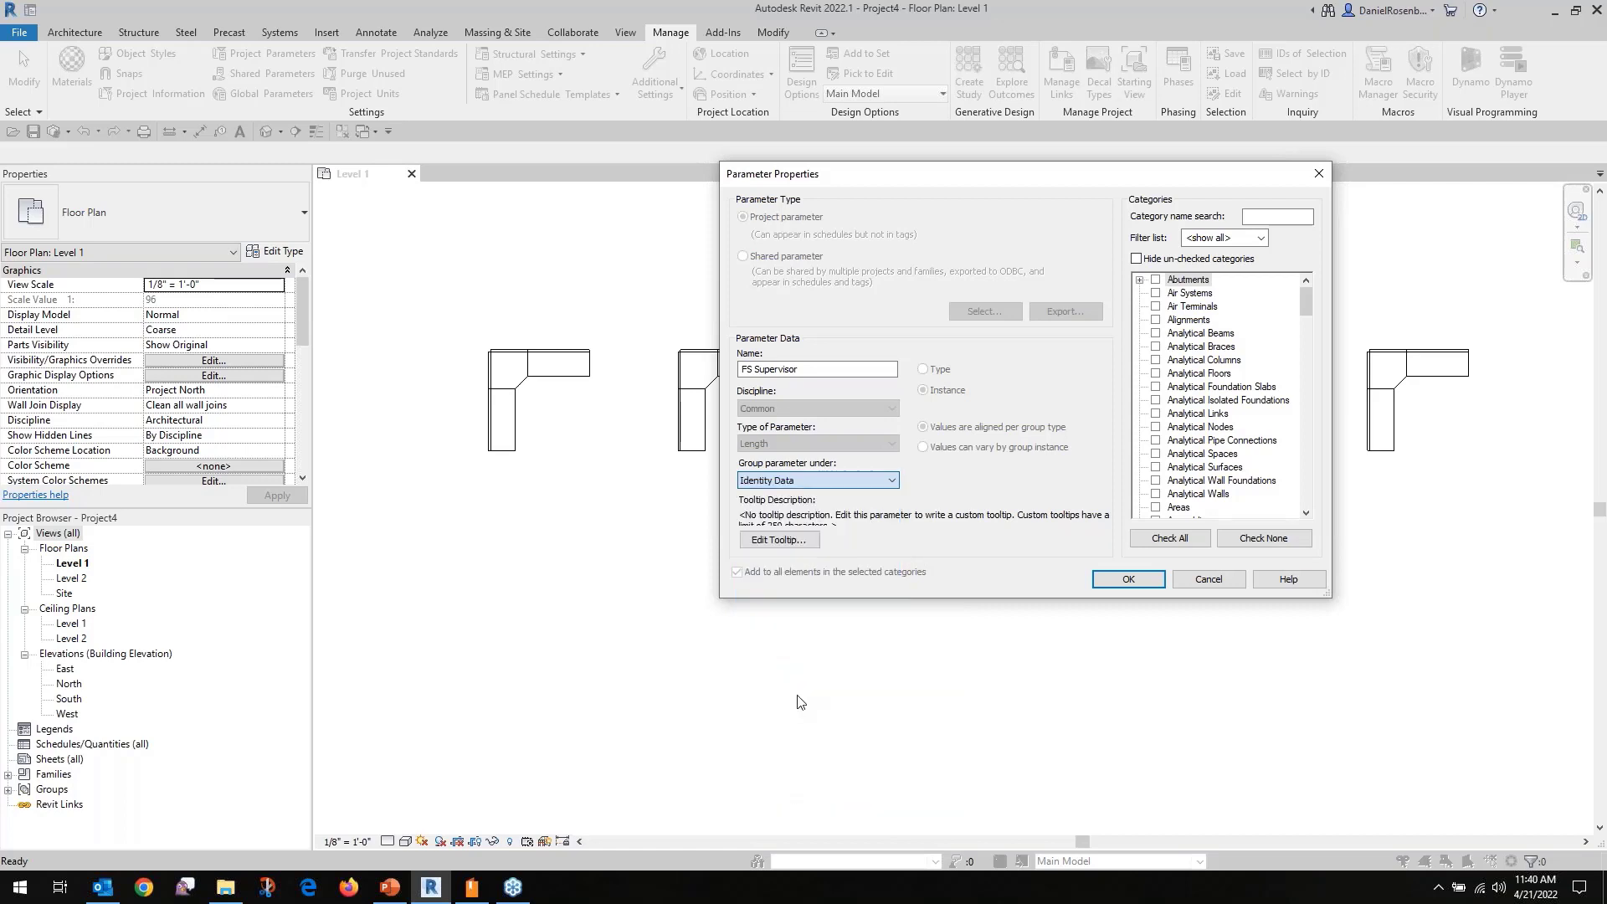
pyautogui.click(1130, 577)
pyautogui.click(802, 530)
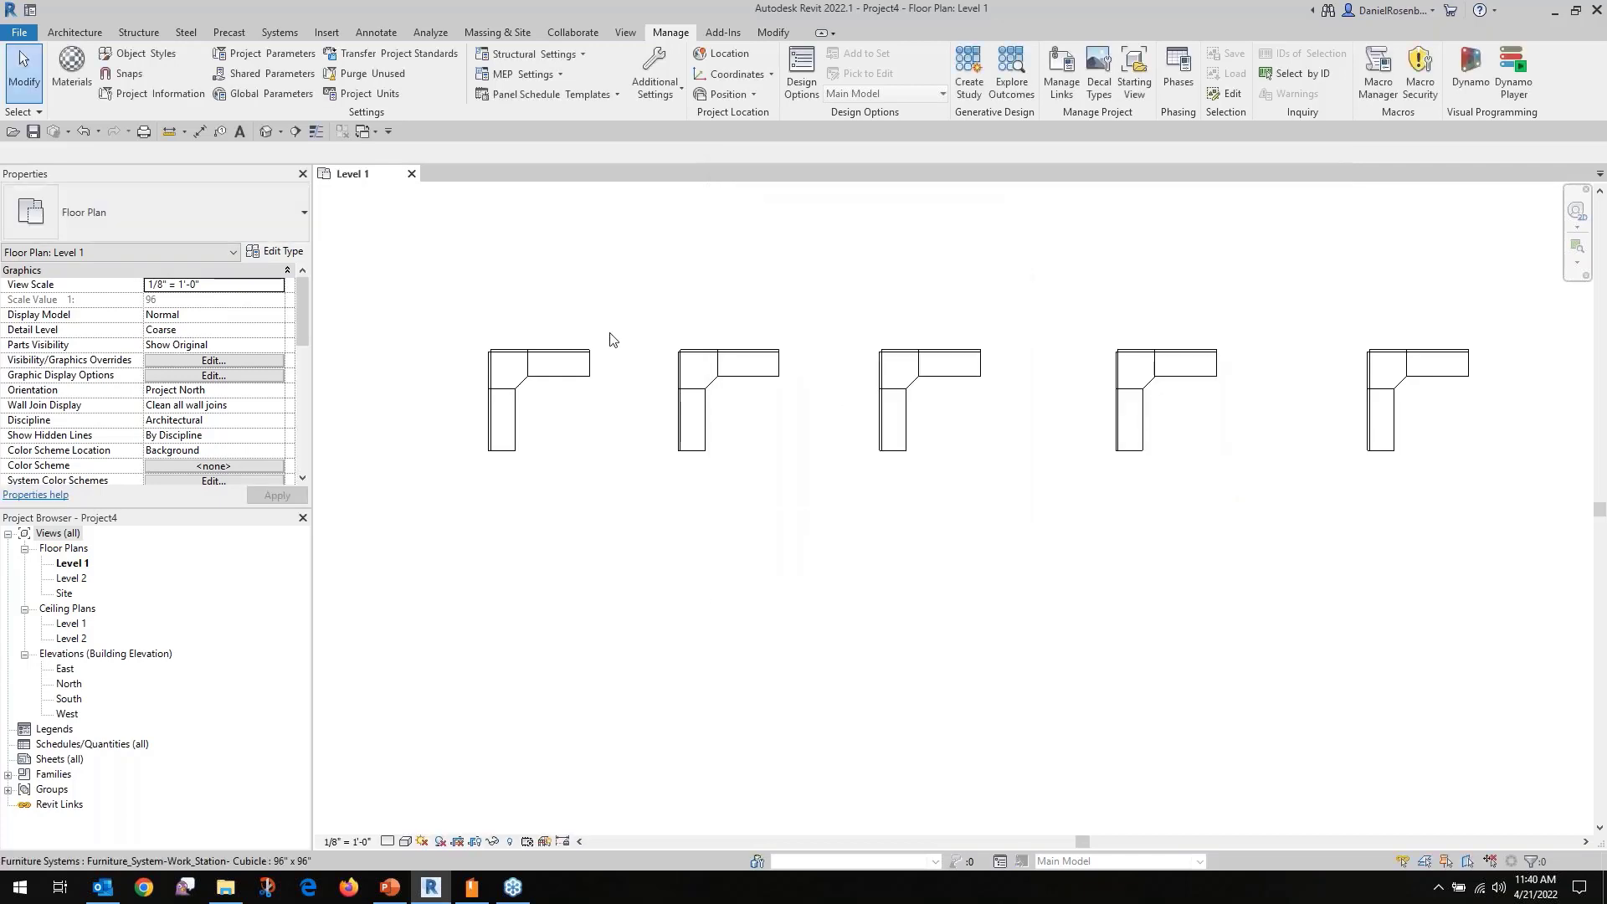
pyautogui.click(537, 369)
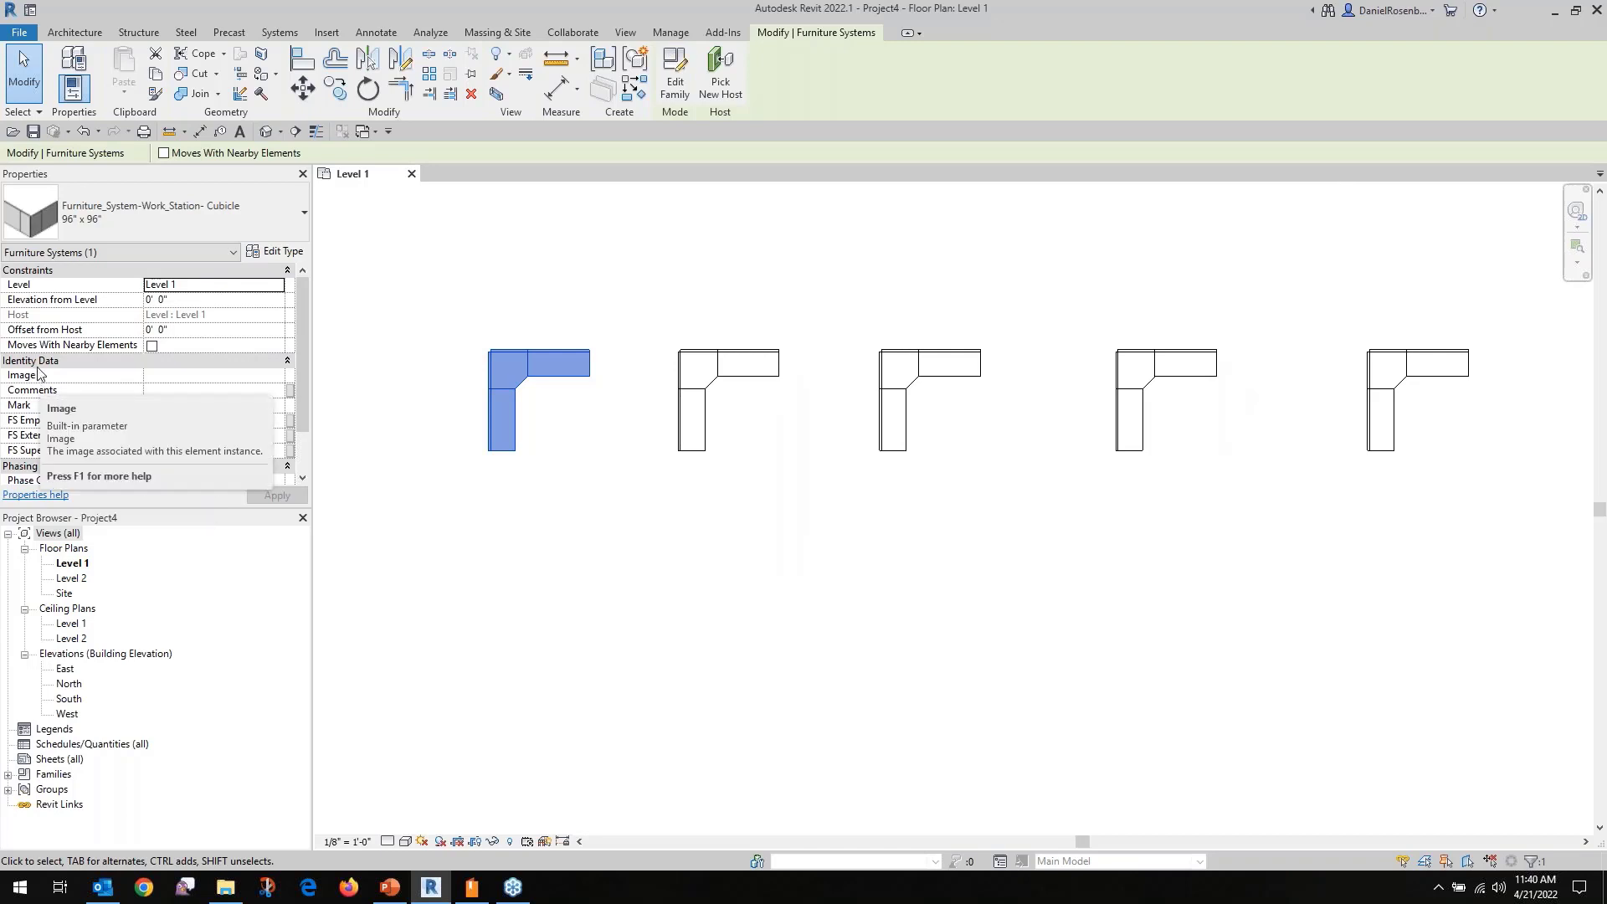
pyautogui.click(369, 282)
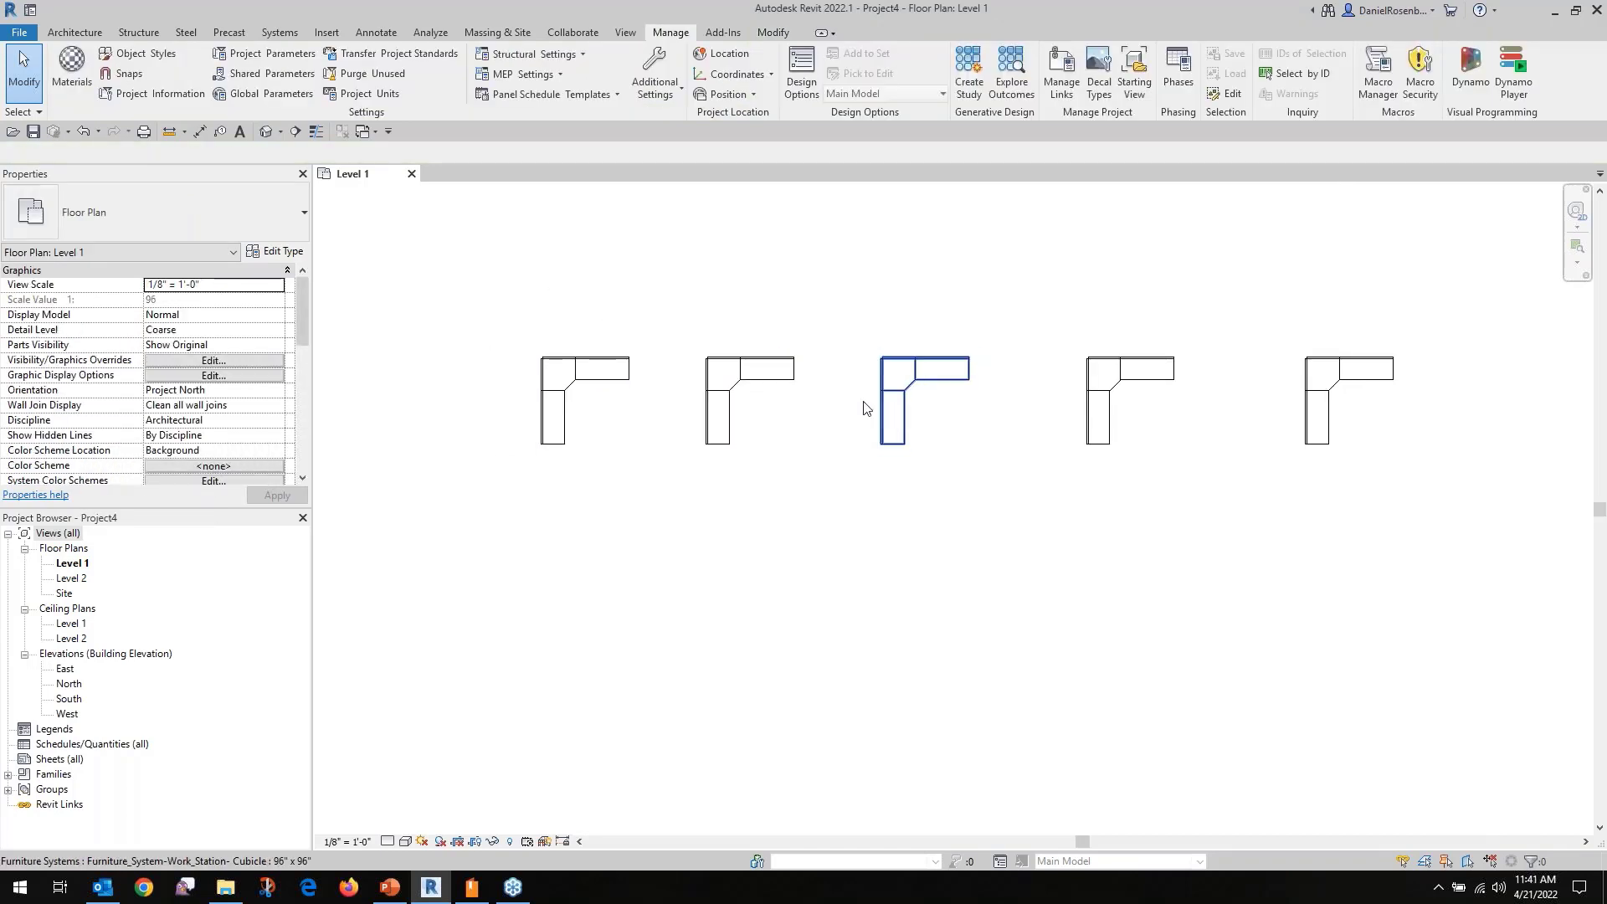
# Create a new building component schedule for the Furniture Systems category, named Furniture System Schedule, in the New Construction phase.
pyautogui.scroll(2, 557, 376)
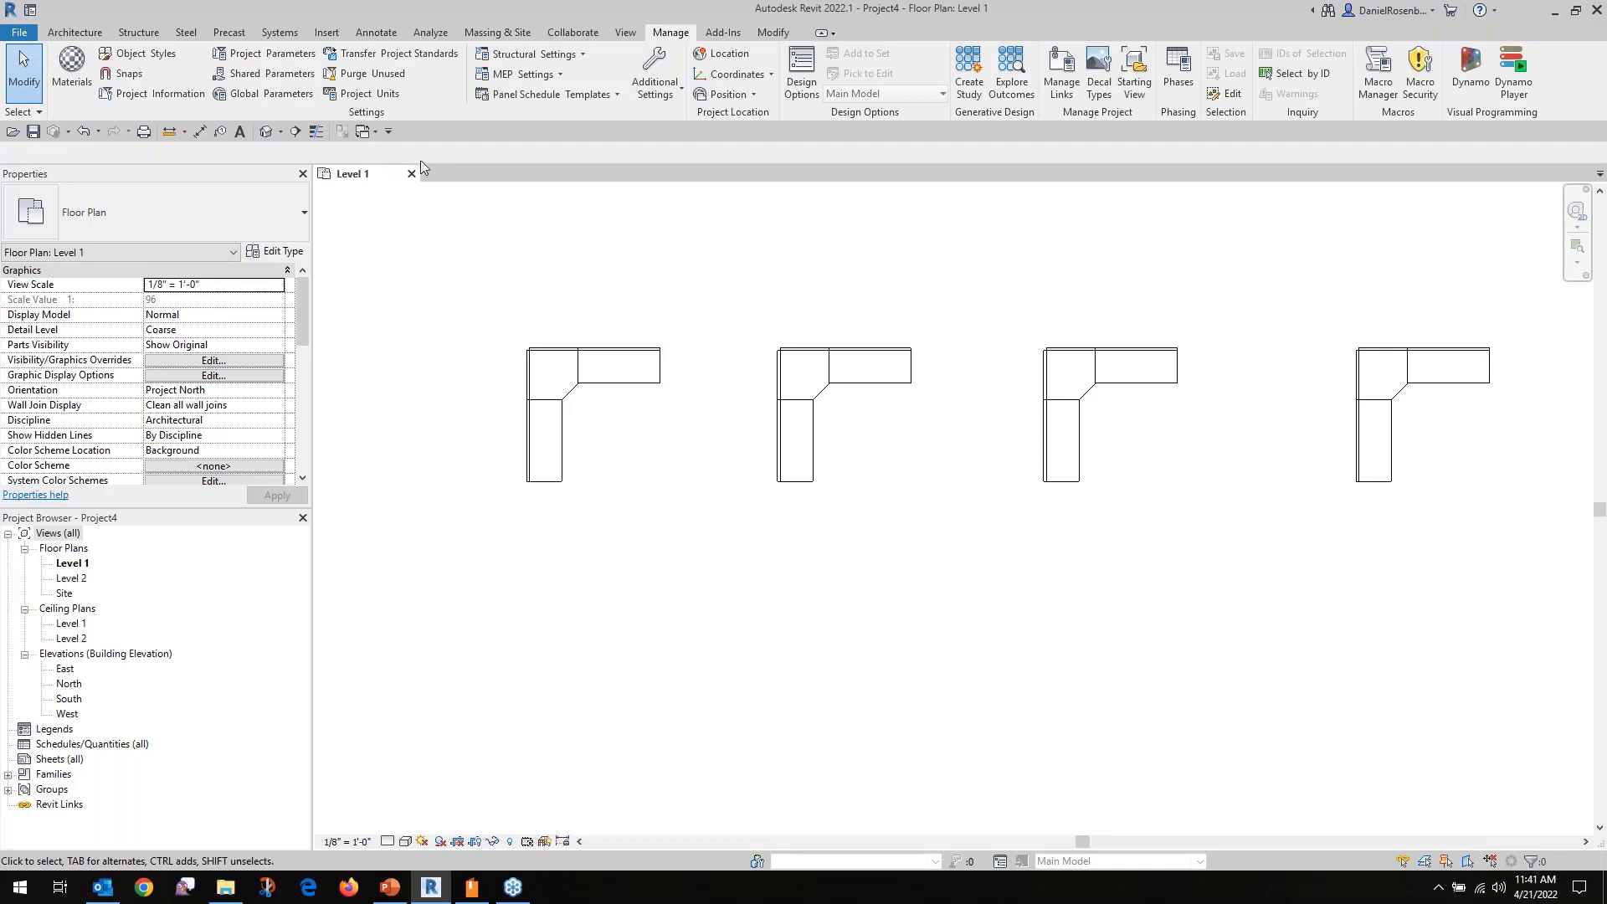
pyautogui.scroll(-1, 730, 384)
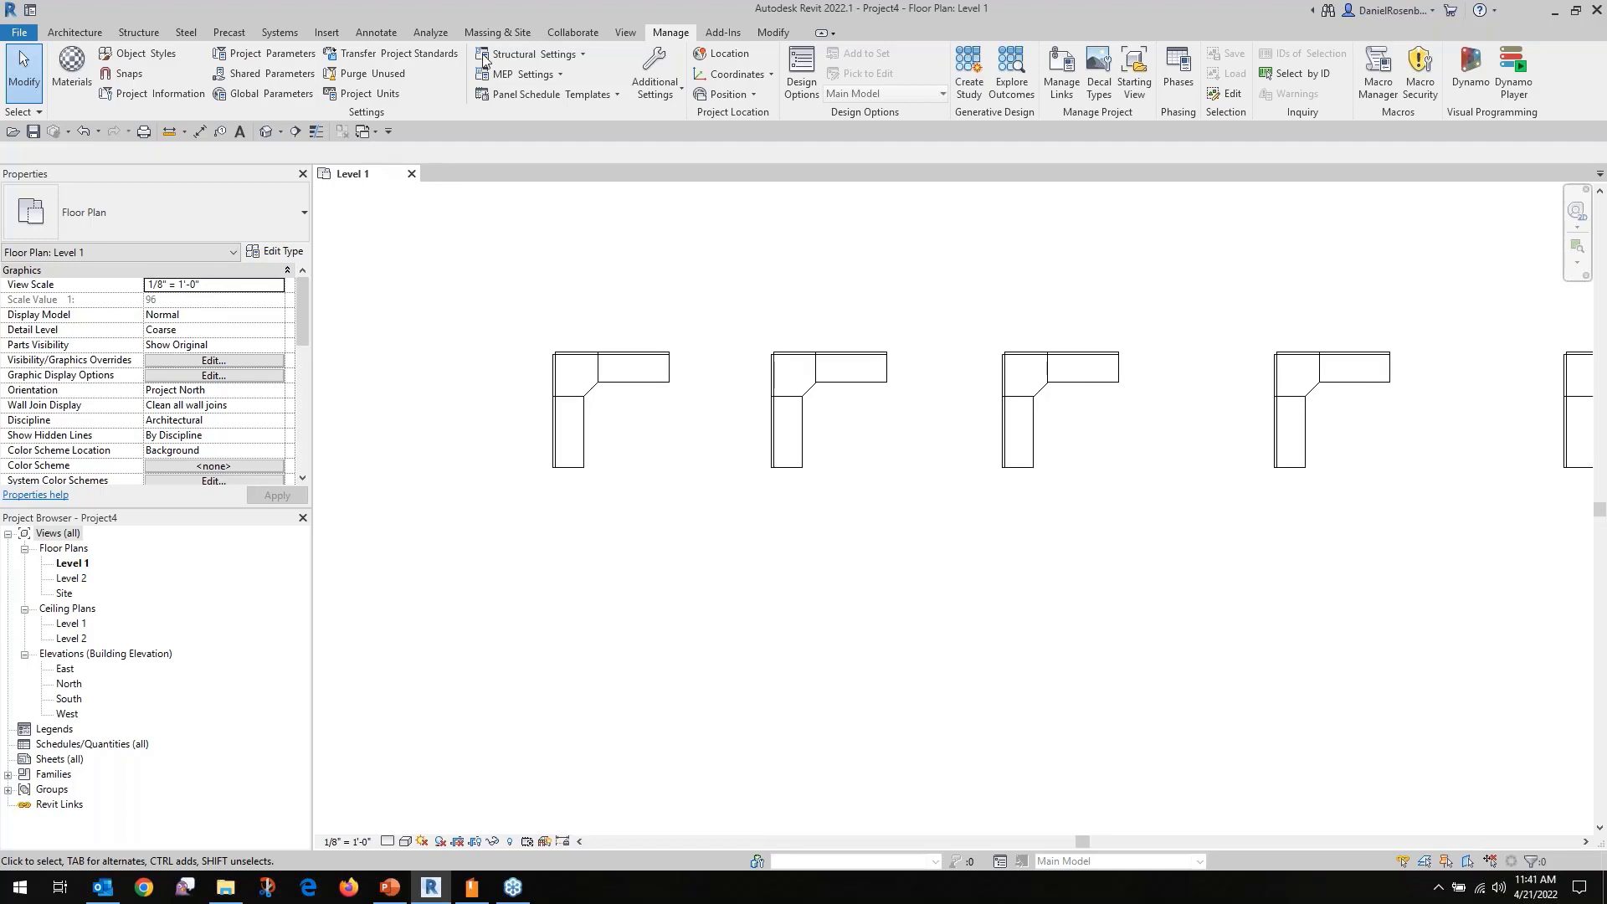
pyautogui.click(619, 33)
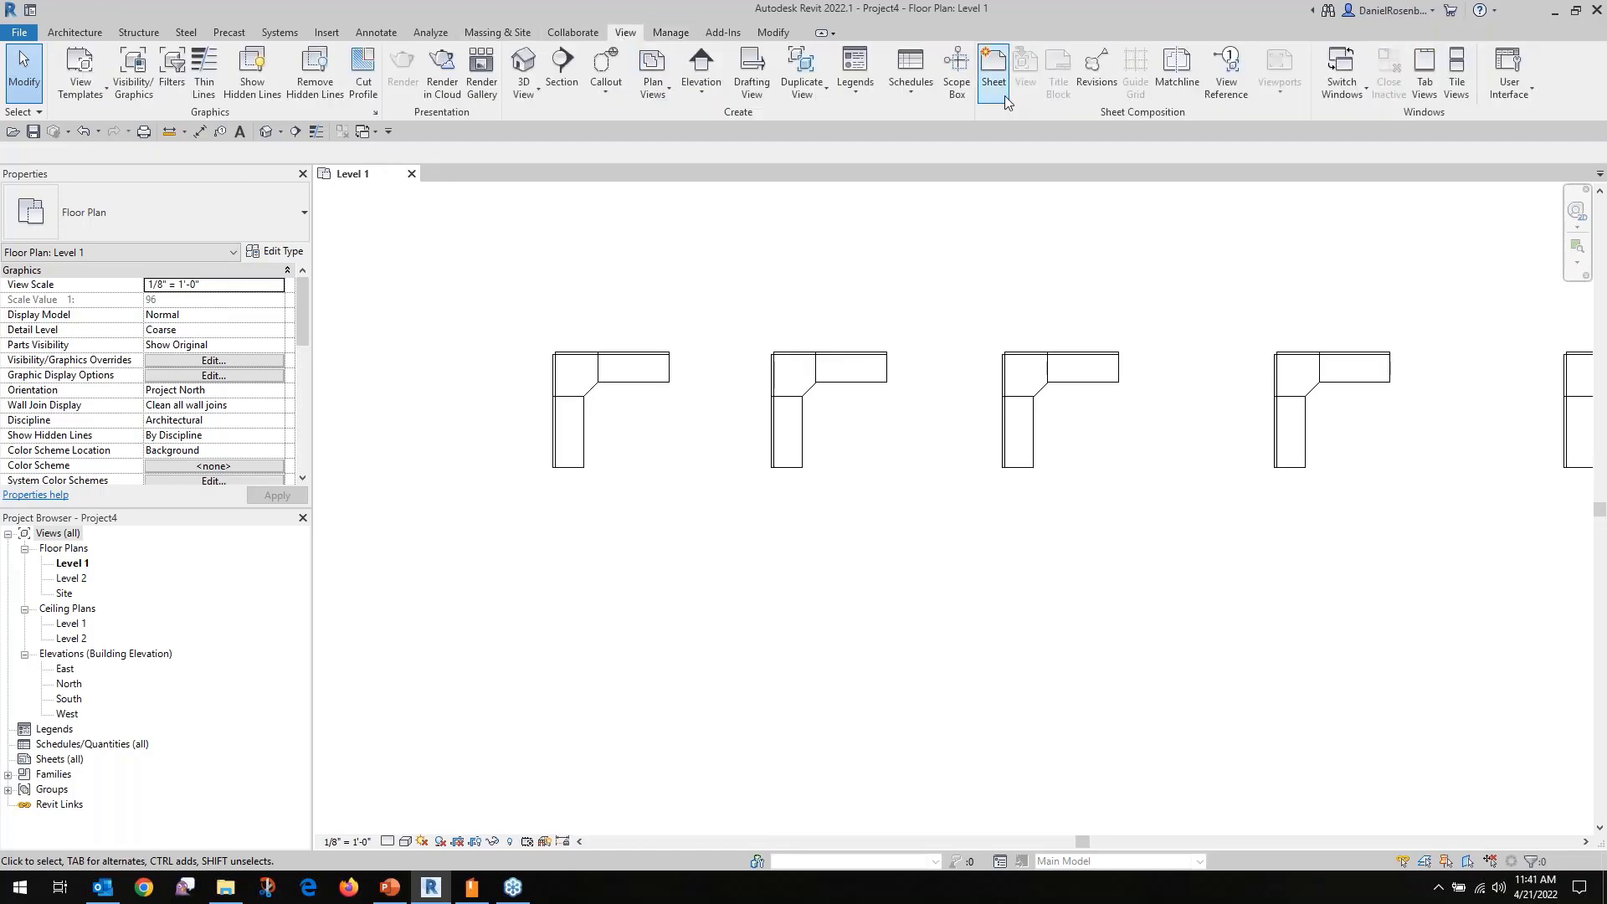
pyautogui.click(911, 80)
pyautogui.click(954, 125)
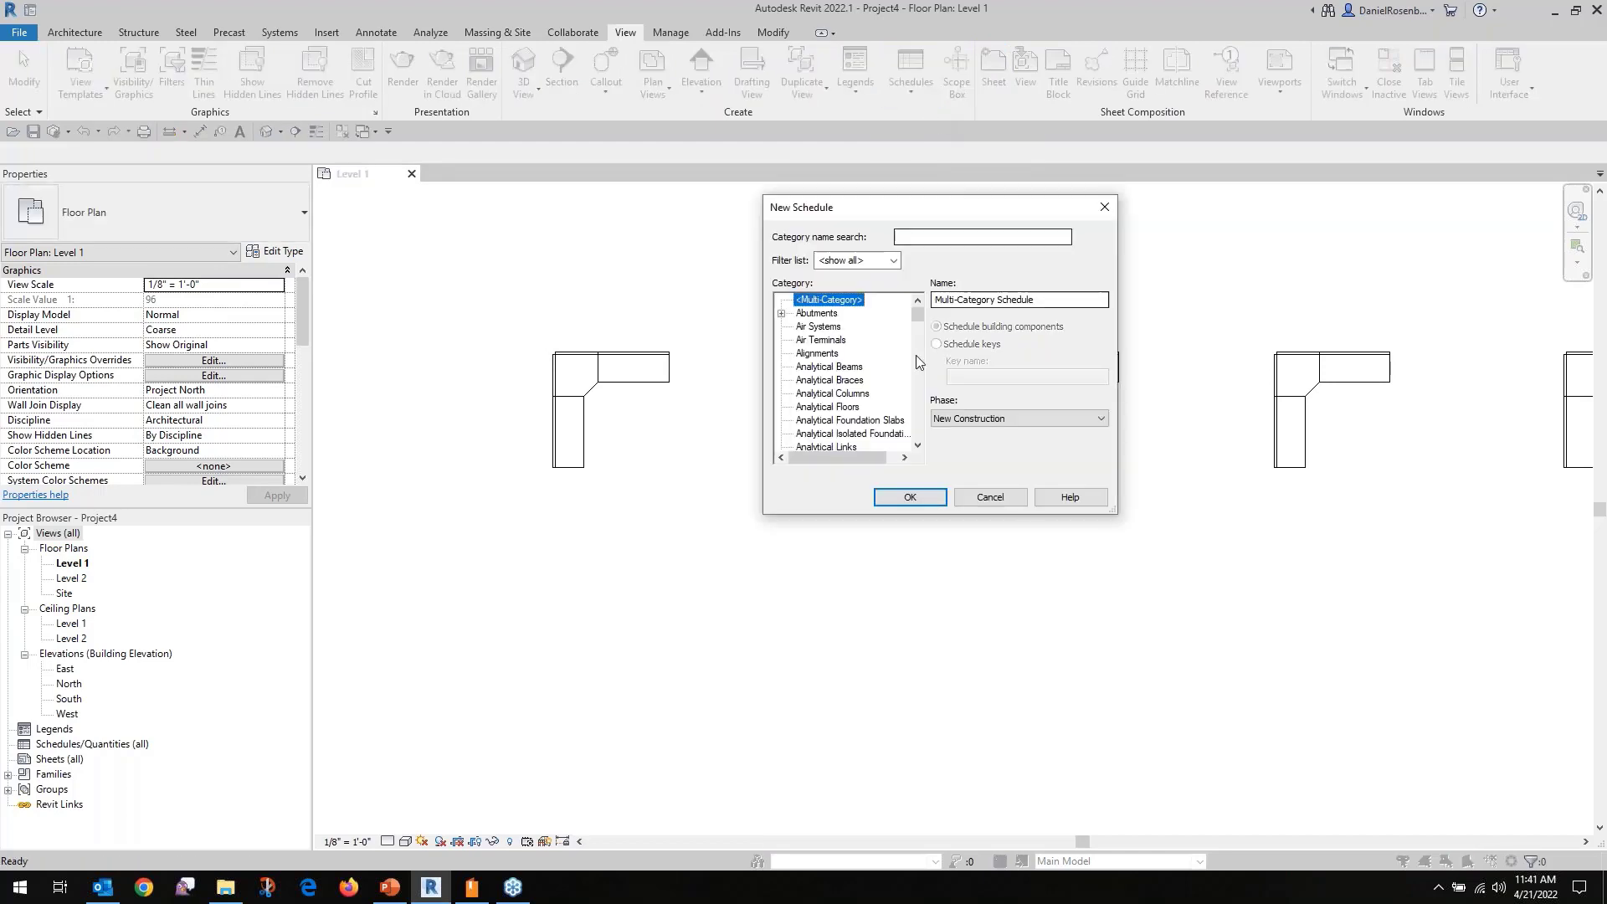
pyautogui.click(916, 358)
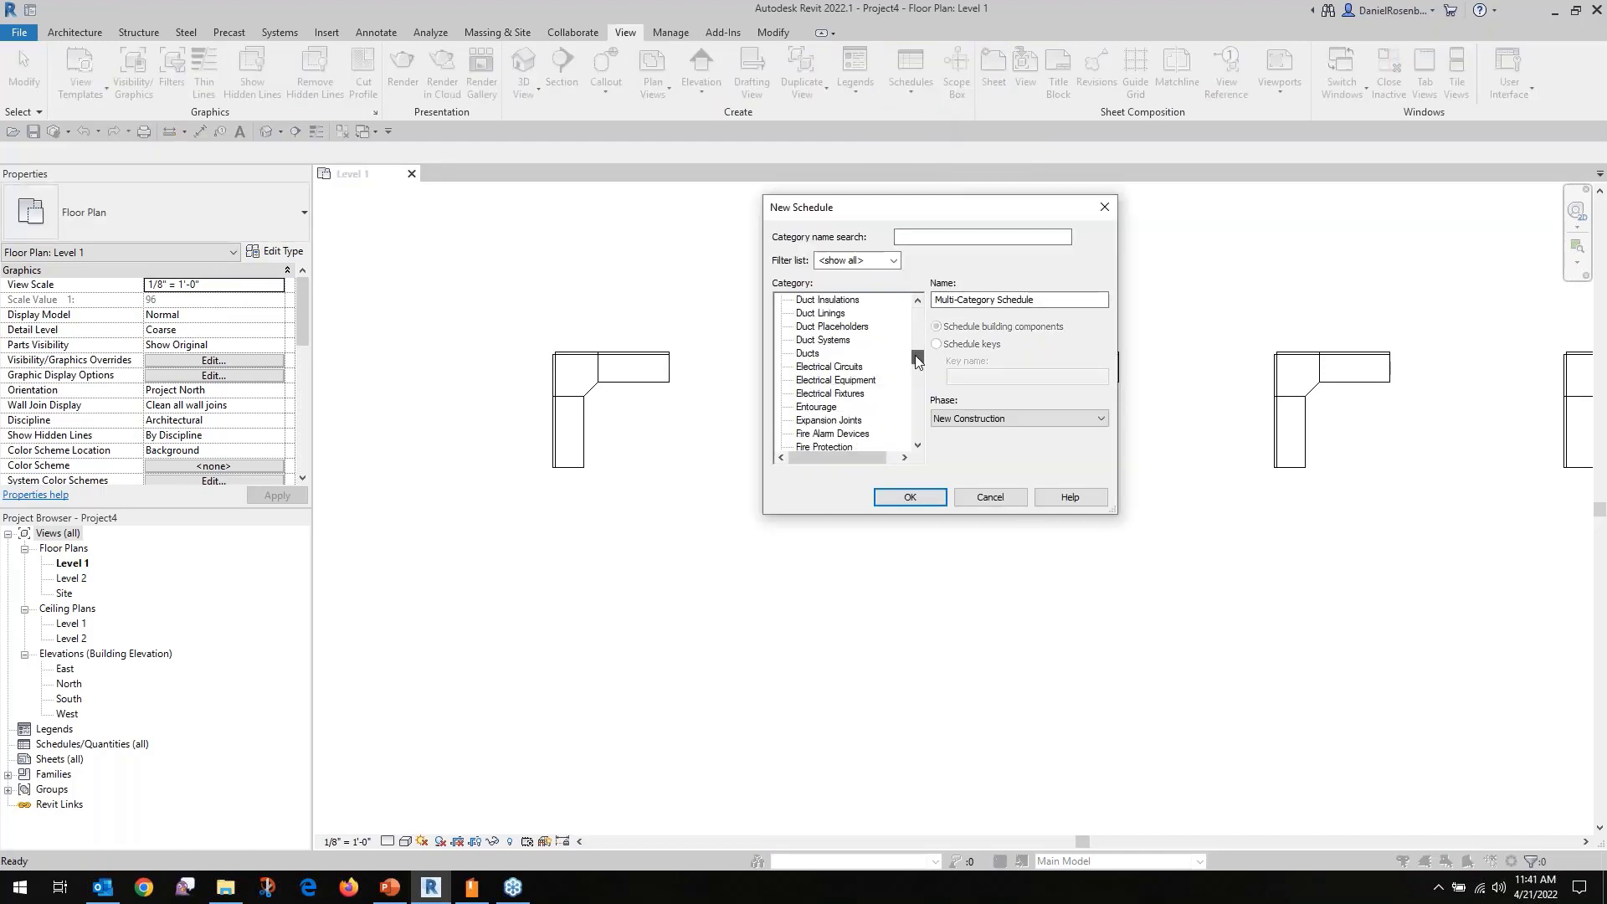
pyautogui.moveTo(917, 360); pyautogui.dragTo(918, 369)
pyautogui.click(830, 407)
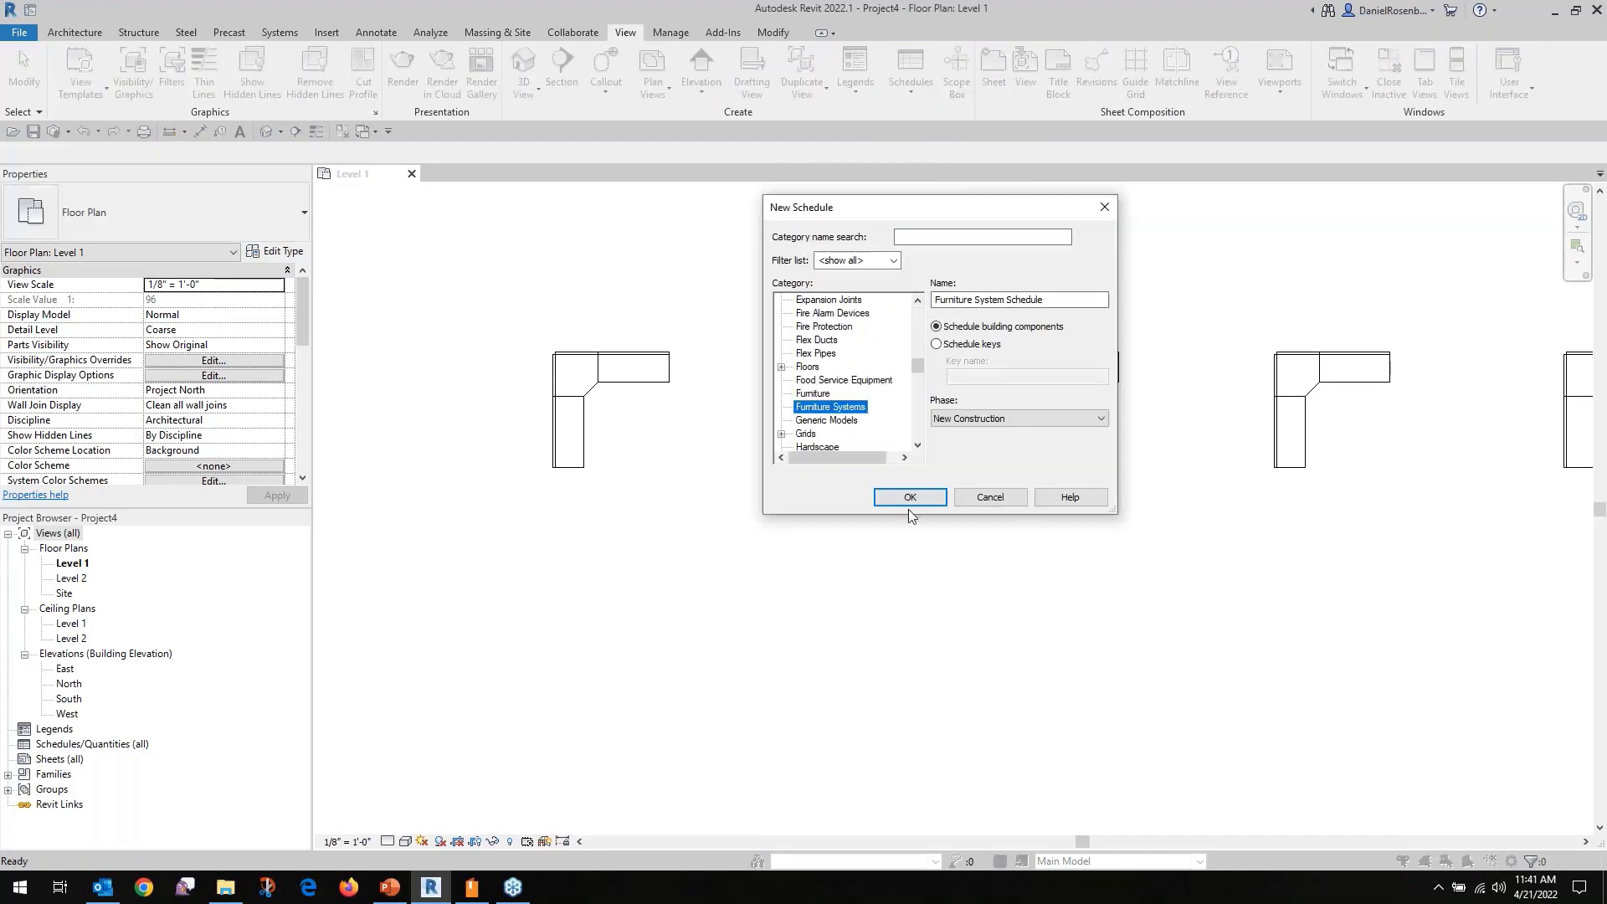
pyautogui.click(907, 501)
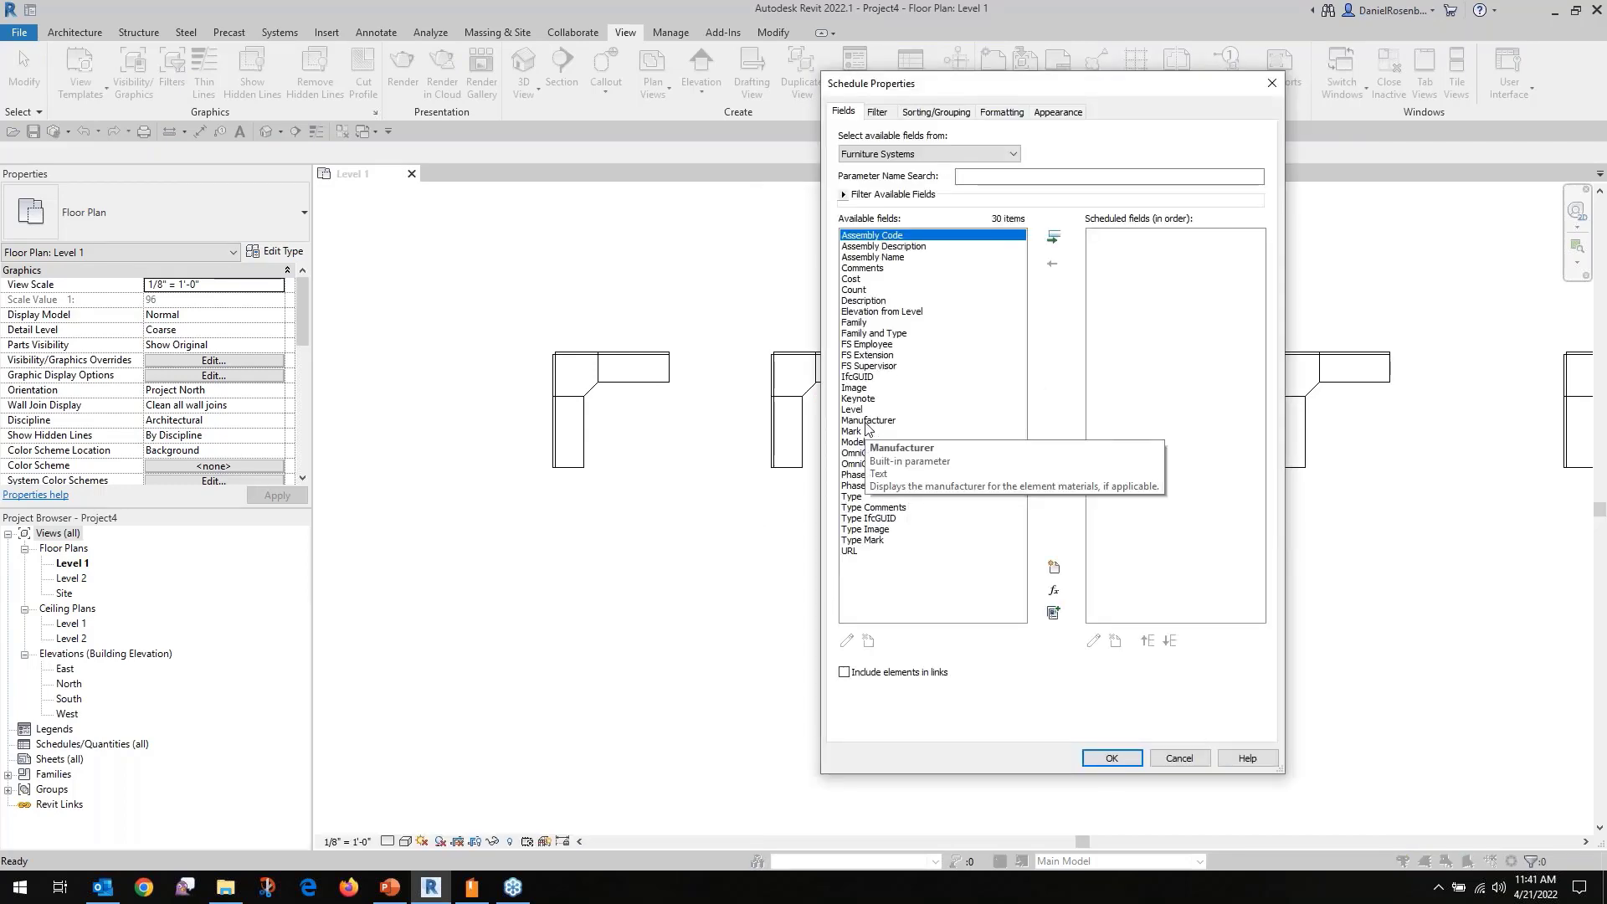
# Schedule the fields Family, Type, FS Employee, FS Extension and FS Supervisor in that order, and create the furniture system schedule.
pyautogui.click(855, 323)
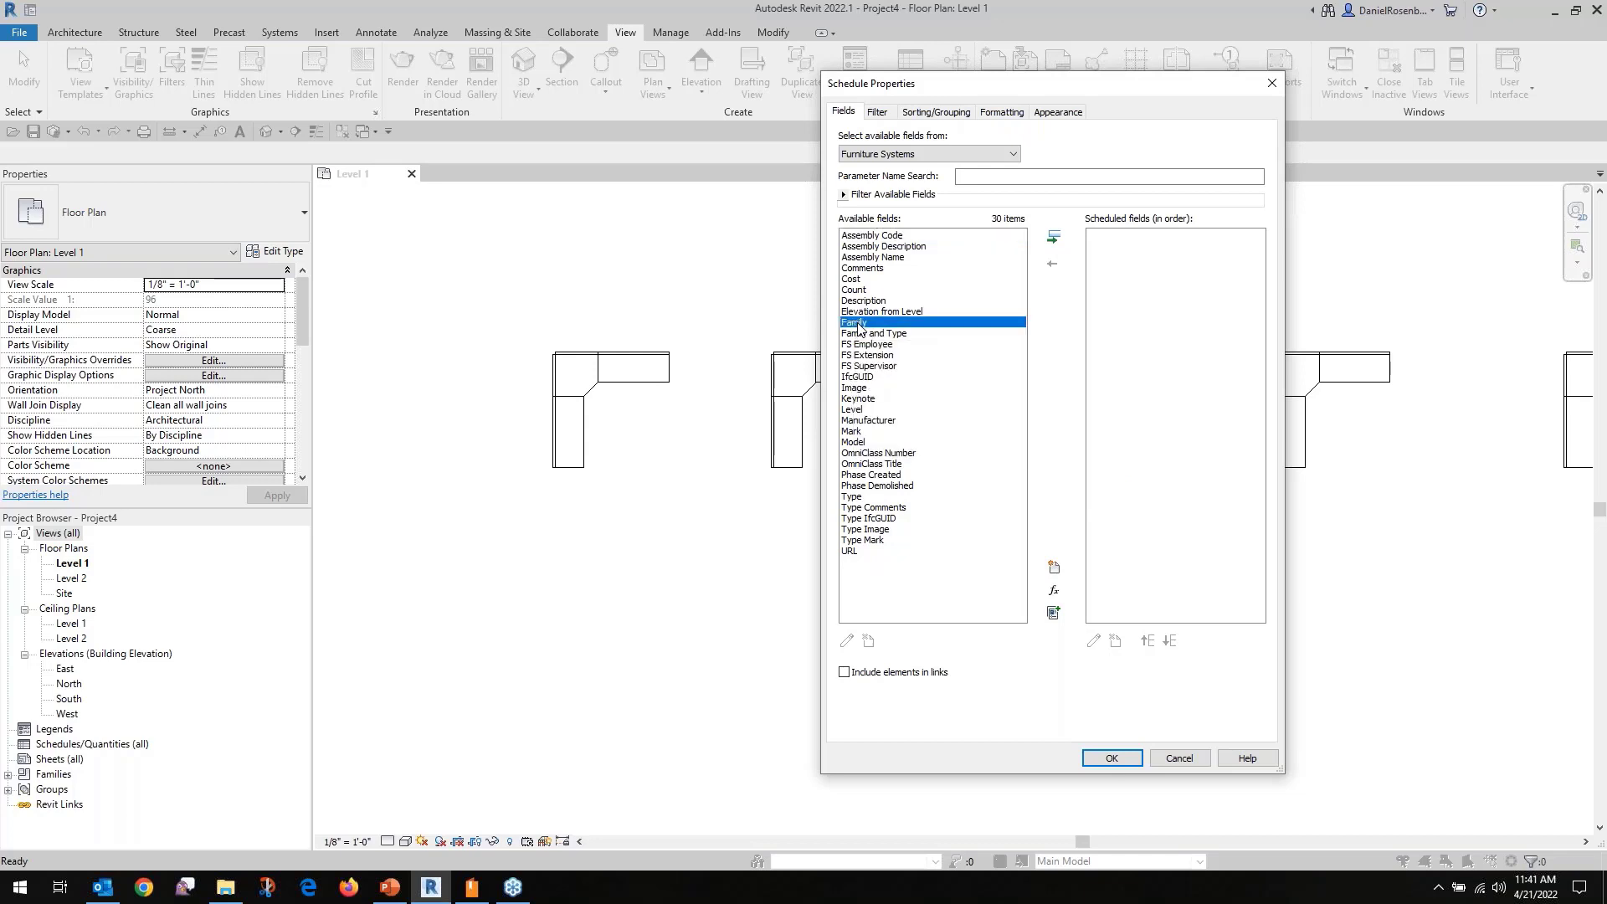
pyautogui.click(1053, 238)
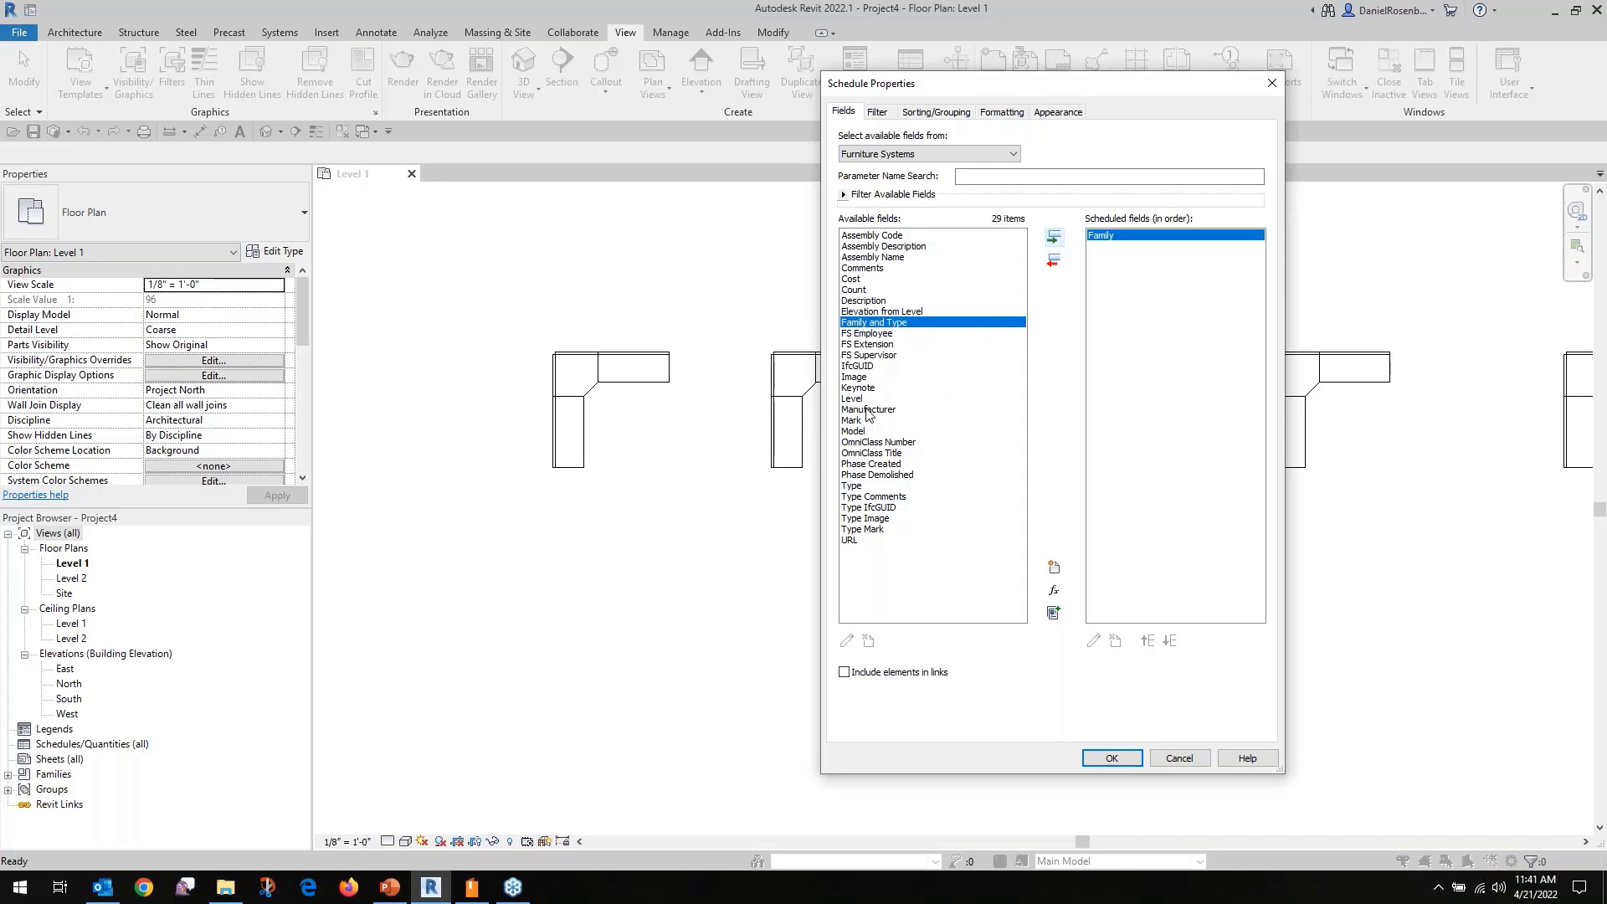
pyautogui.click(854, 487)
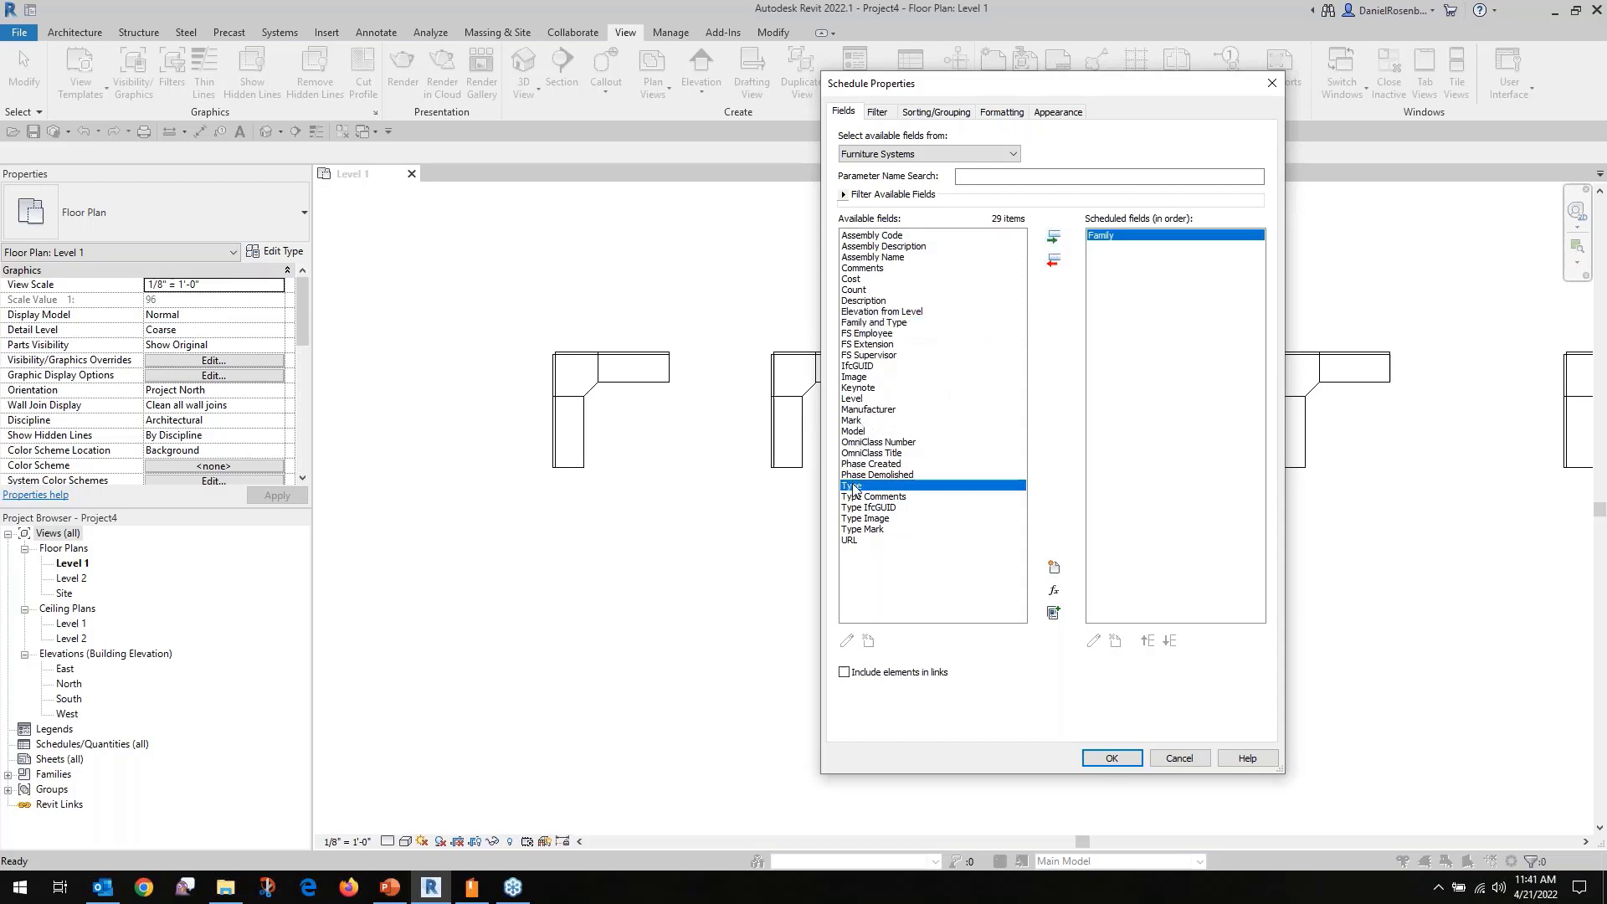
pyautogui.click(1053, 239)
pyautogui.click(872, 334)
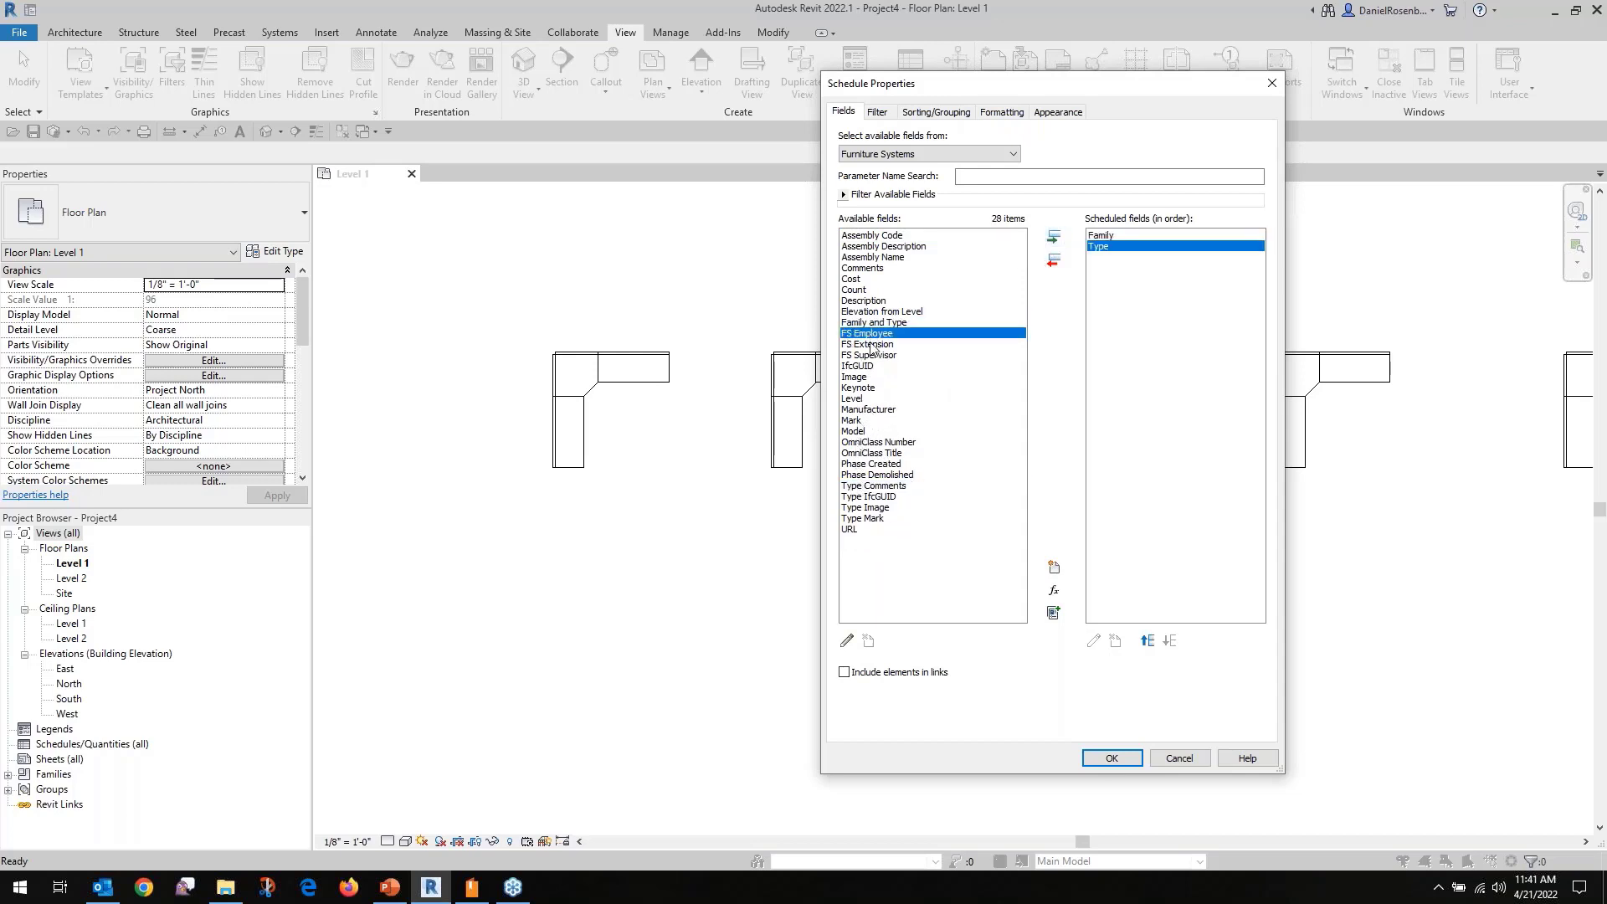
pyautogui.click(1053, 239)
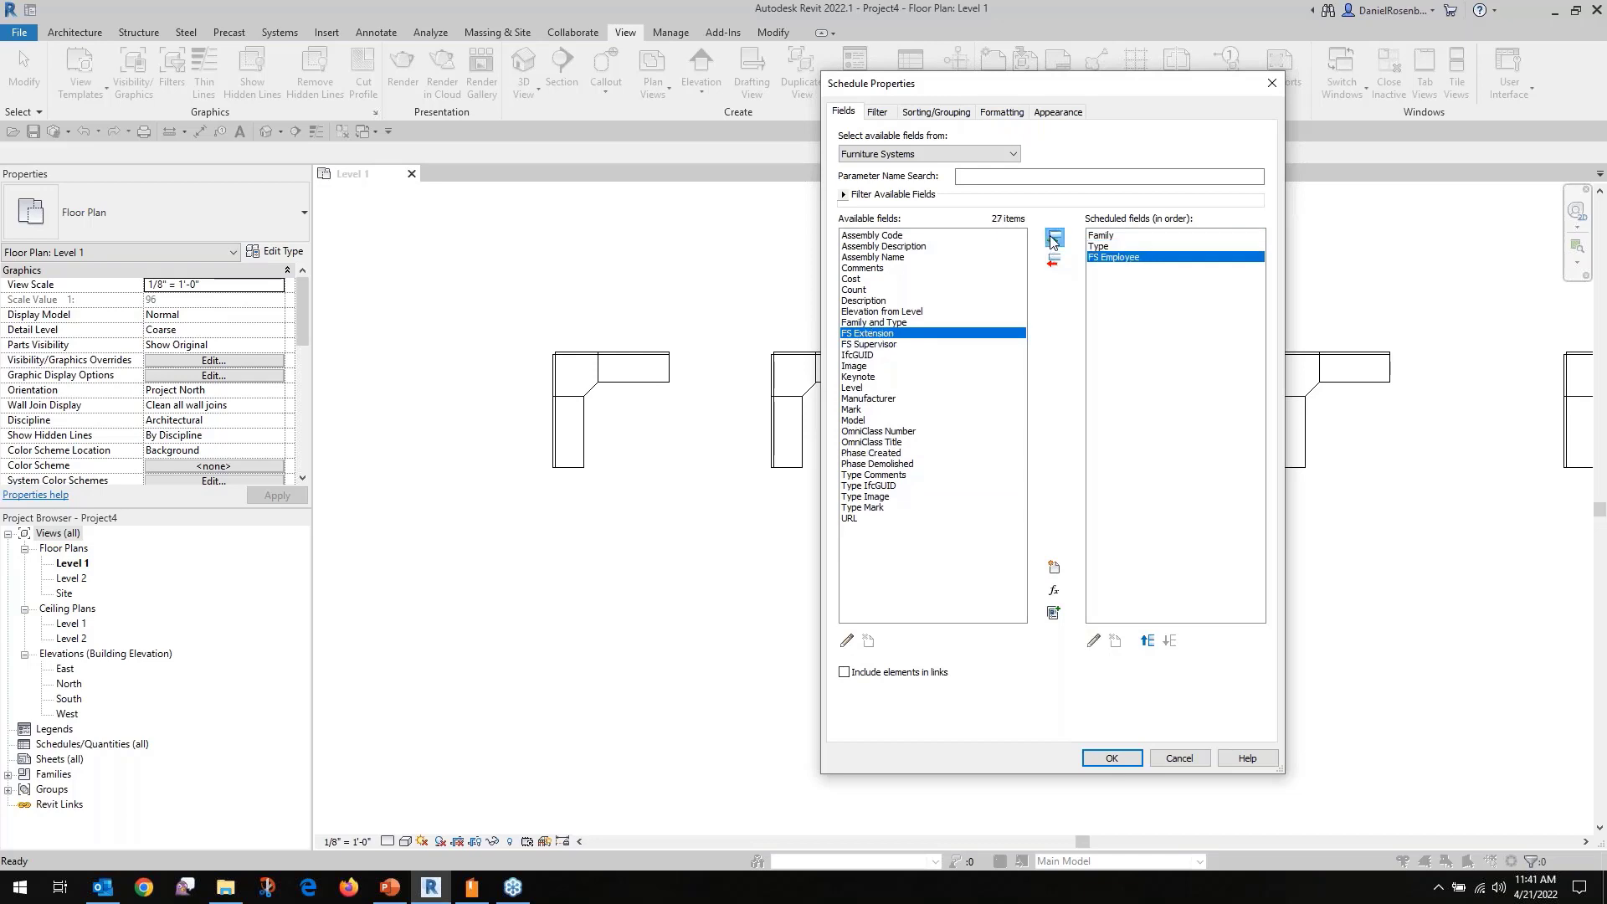
pyautogui.click(1054, 240)
pyautogui.click(1053, 239)
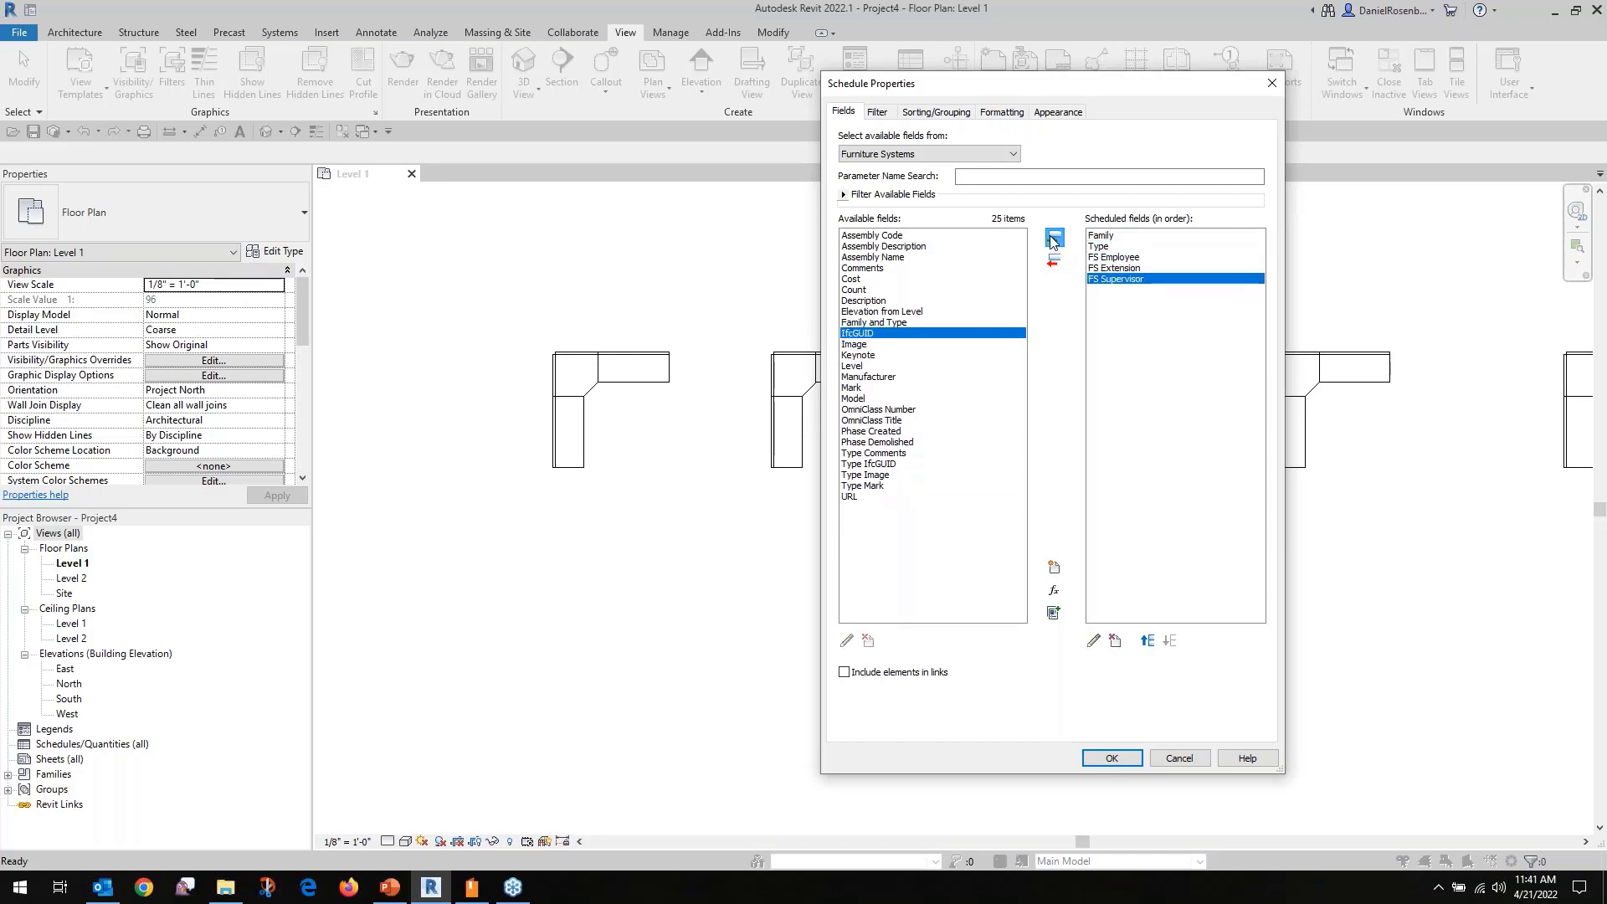
pyautogui.click(1103, 756)
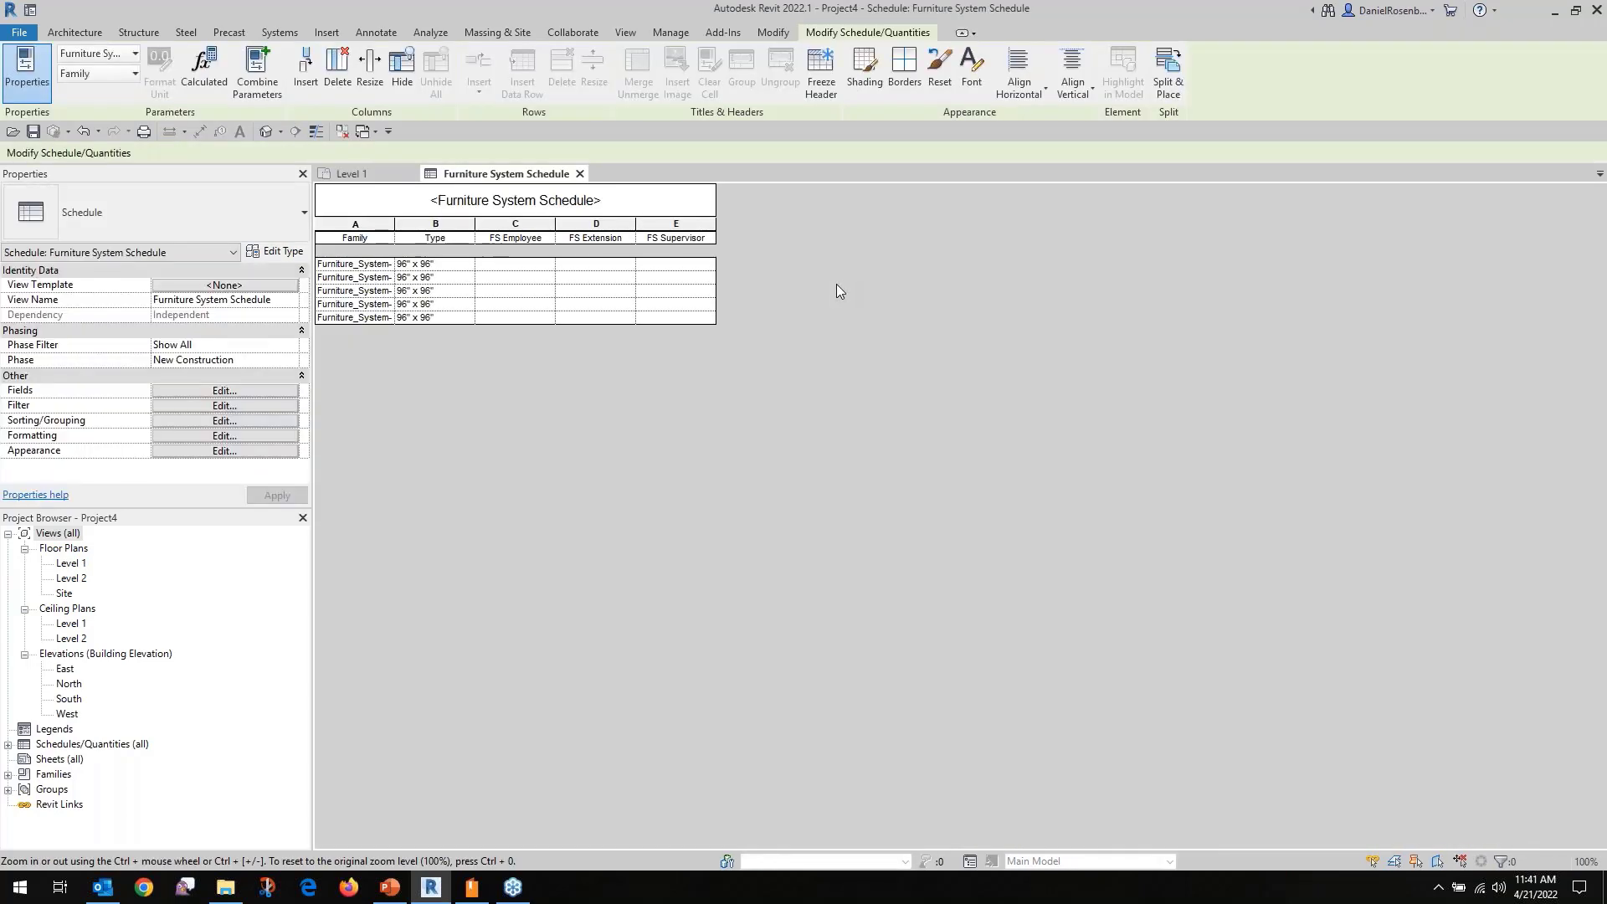
# Fill the FS Employee column of the schedule with a different employee first name in each of the five rows.
pyautogui.click(516, 266)
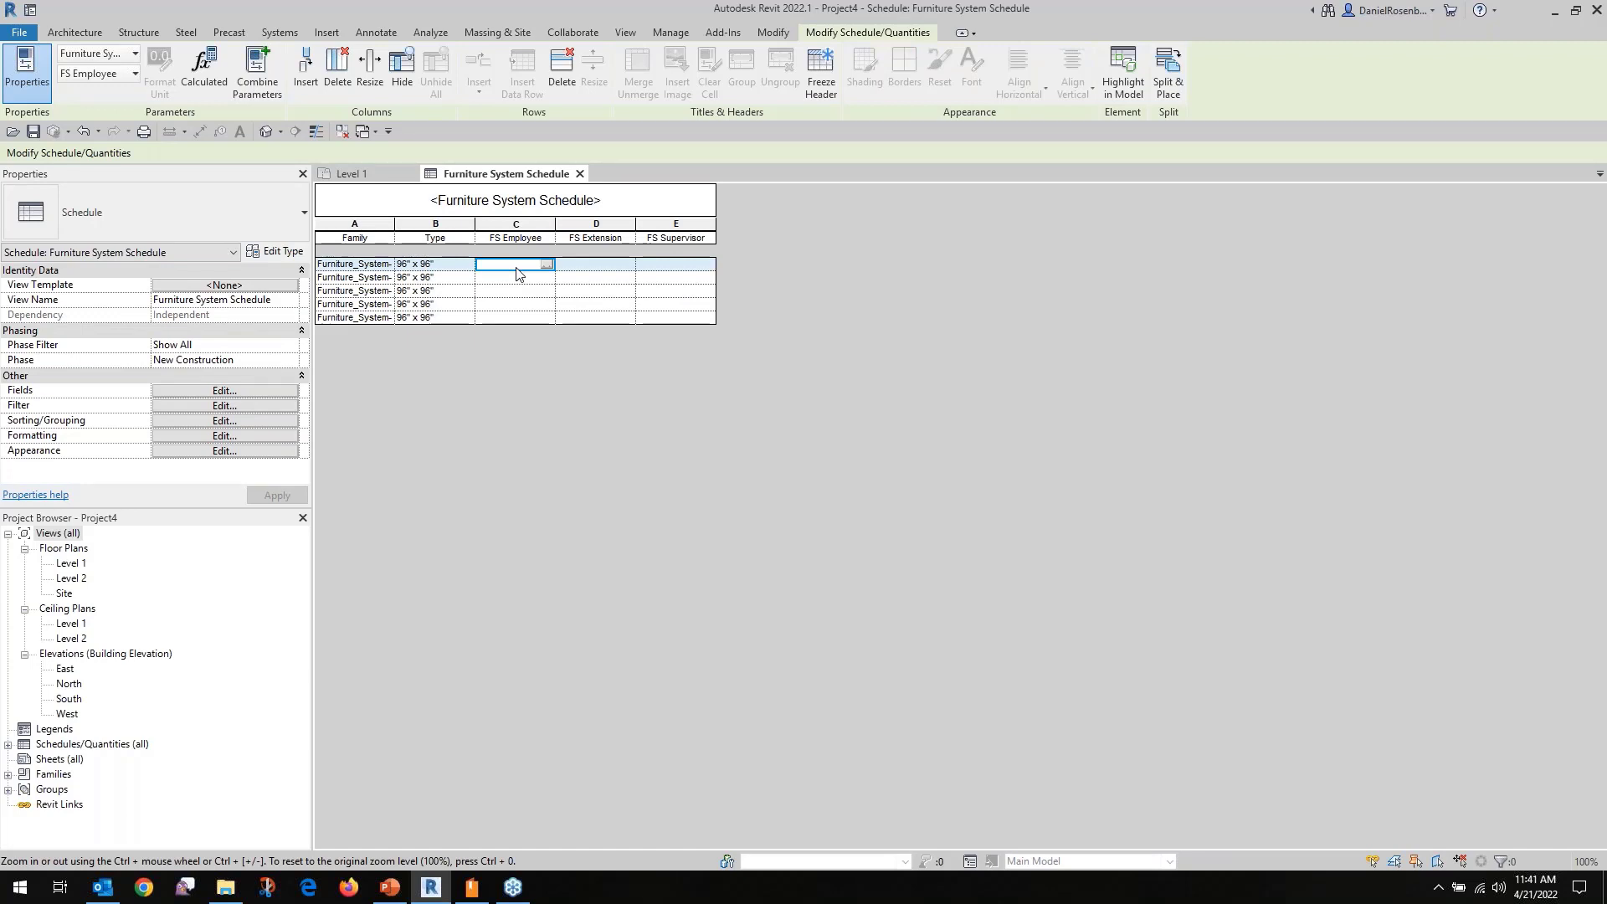
pyautogui.write('Jerry')
pyautogui.press('Return')
pyautogui.write('Donna')
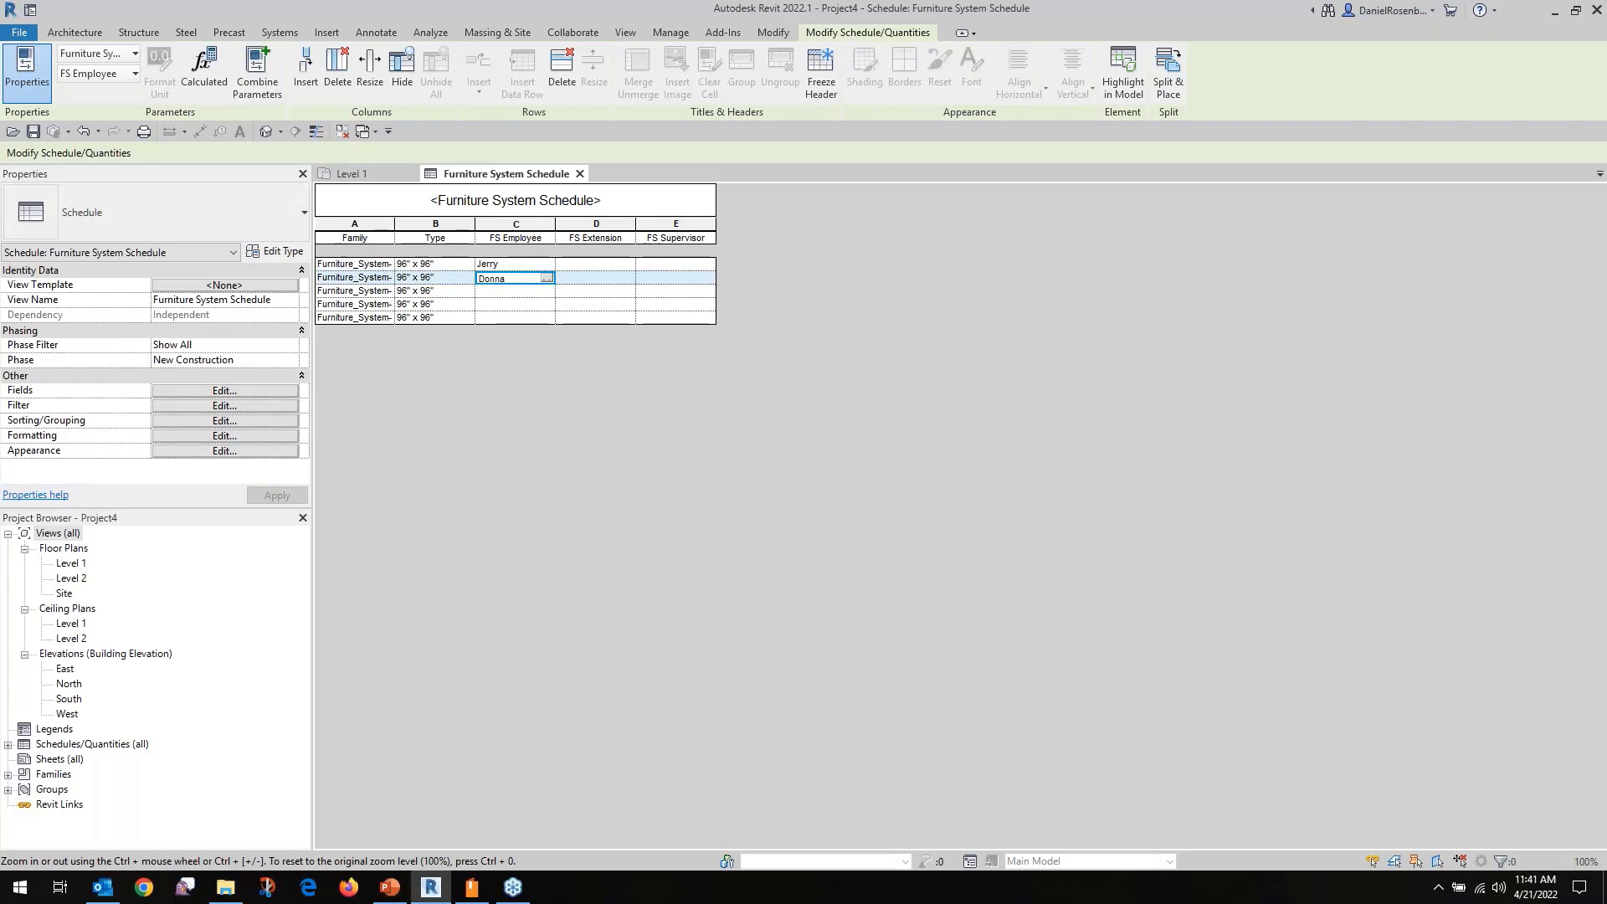
pyautogui.press('Return')
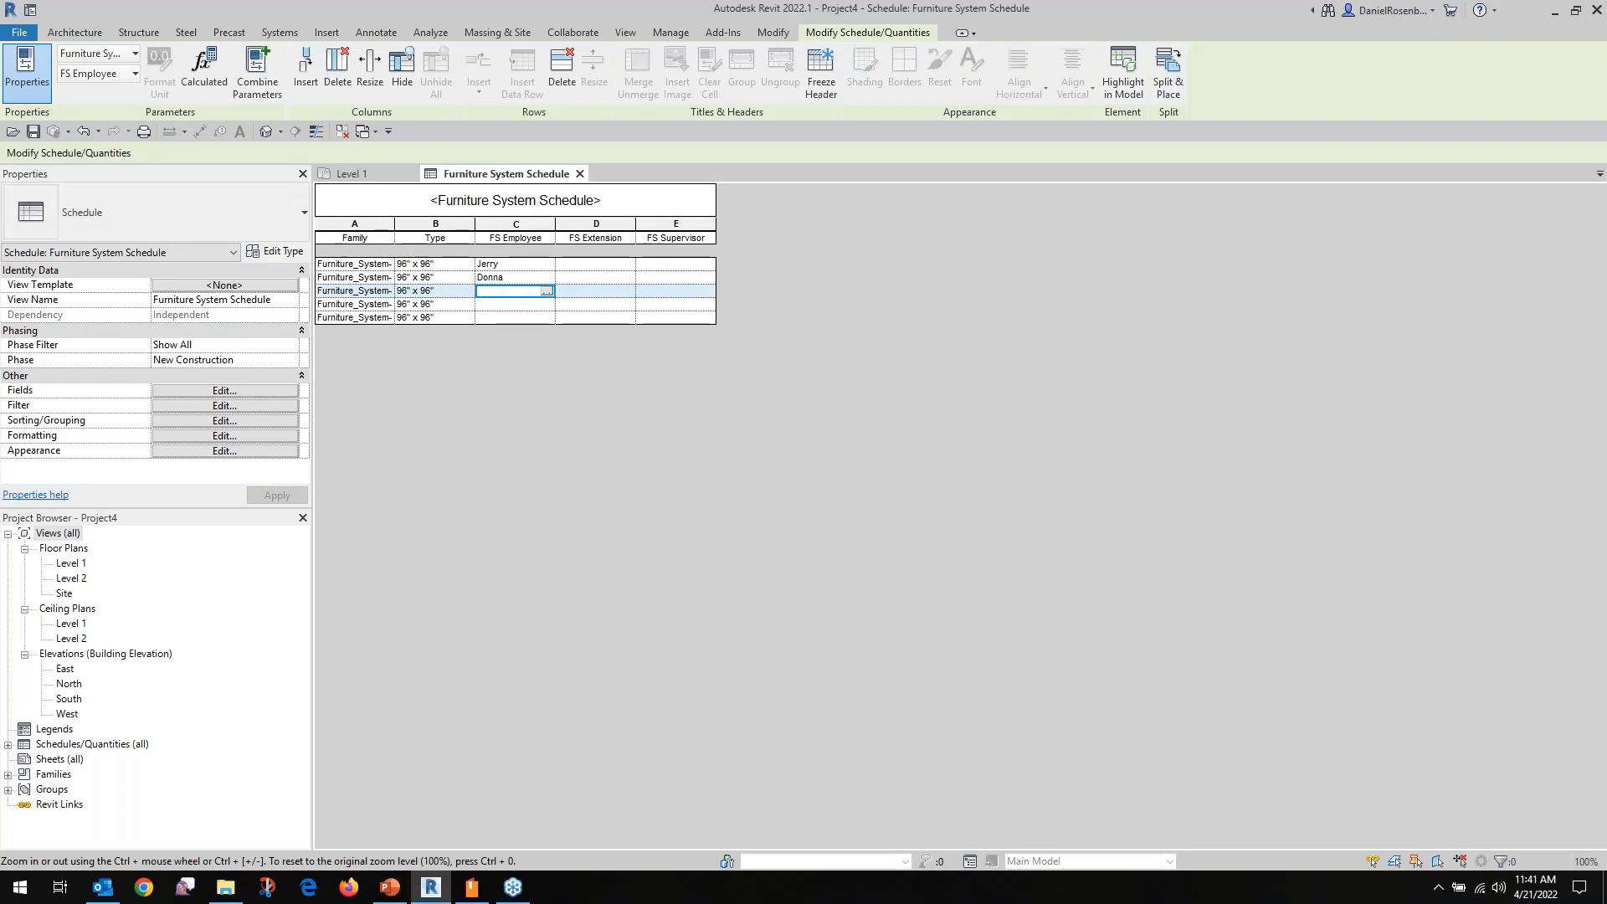
pyautogui.write('Brent')
pyautogui.press('Return')
pyautogui.write('Bo')
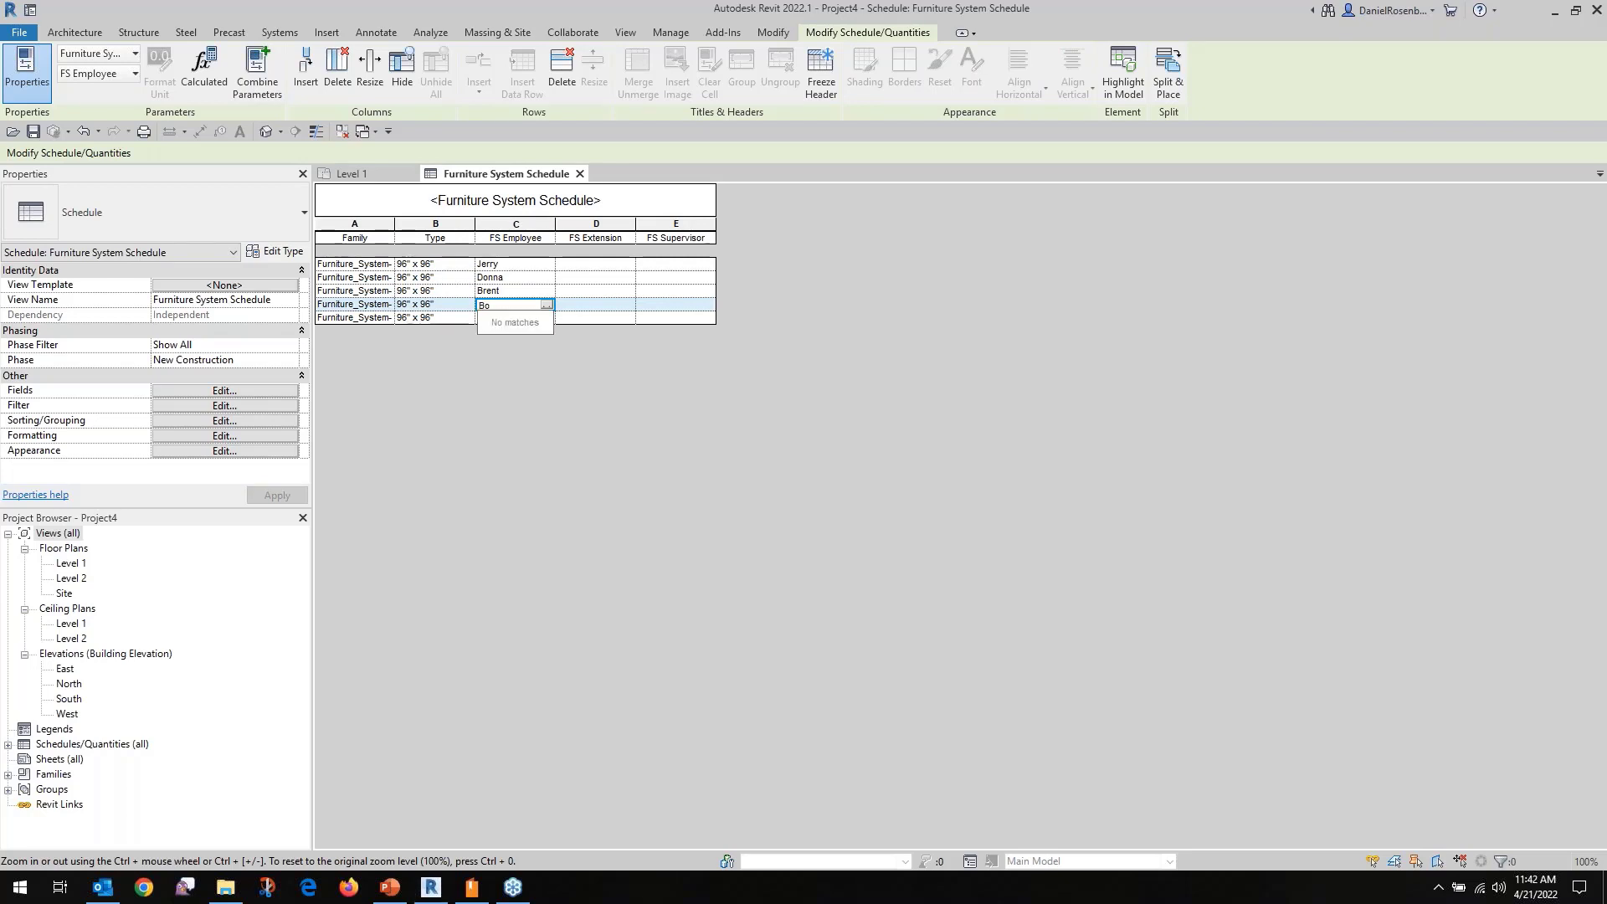
pyautogui.write('bby')
pyautogui.press('Return')
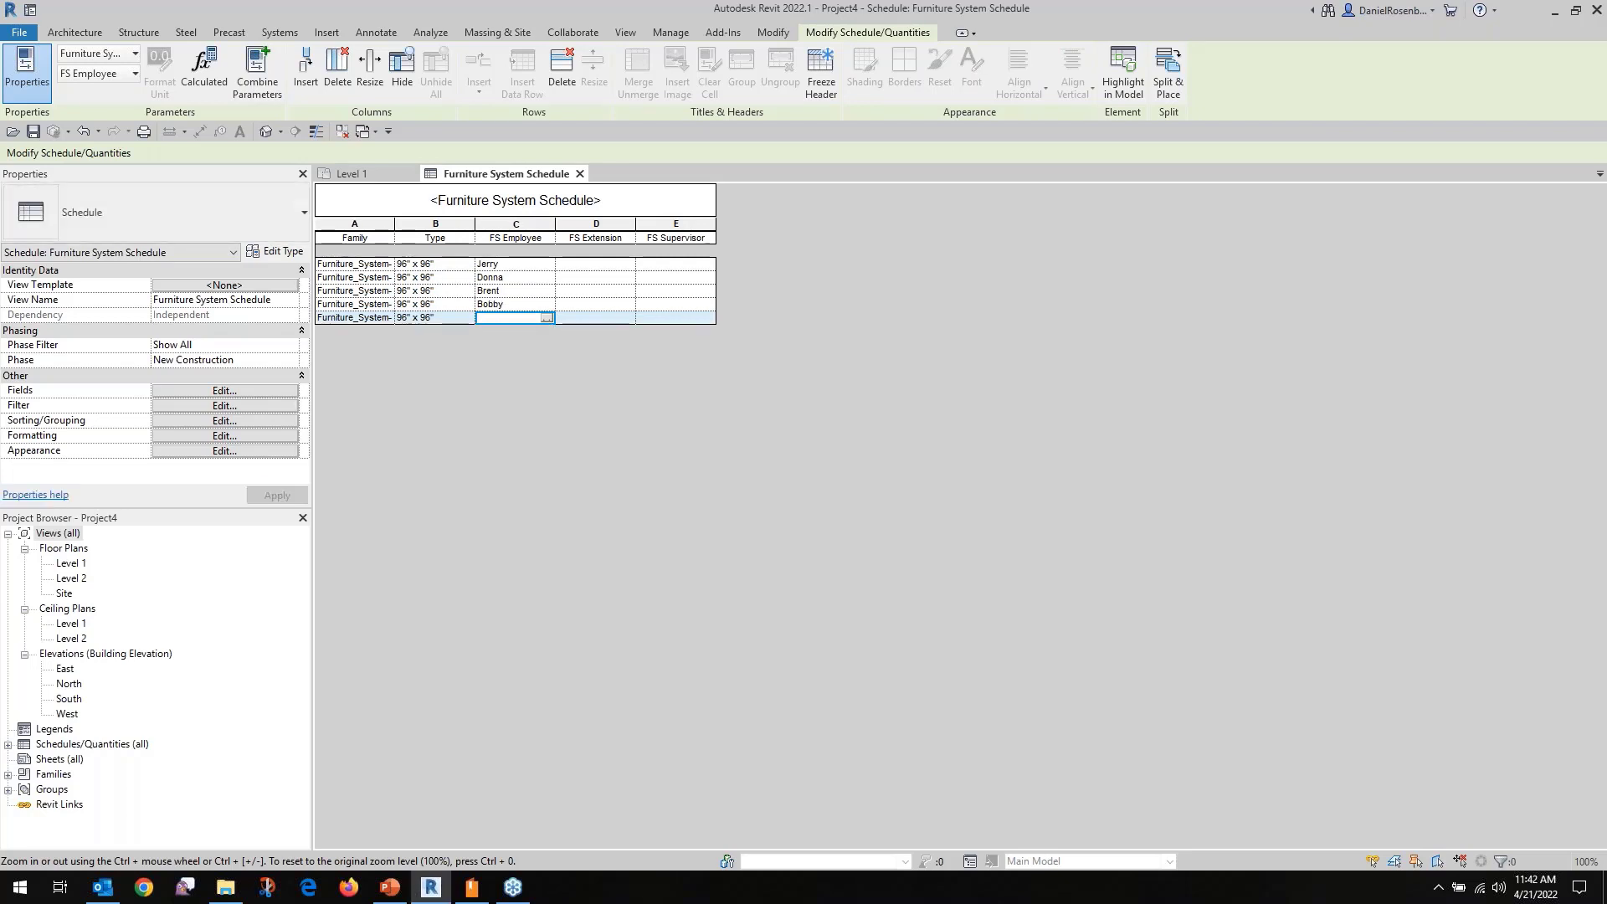
pyautogui.write('Phil')
# Set FS Extension to 111, 222 and 333 in the first three rows of the schedule.
pyautogui.click(600, 266)
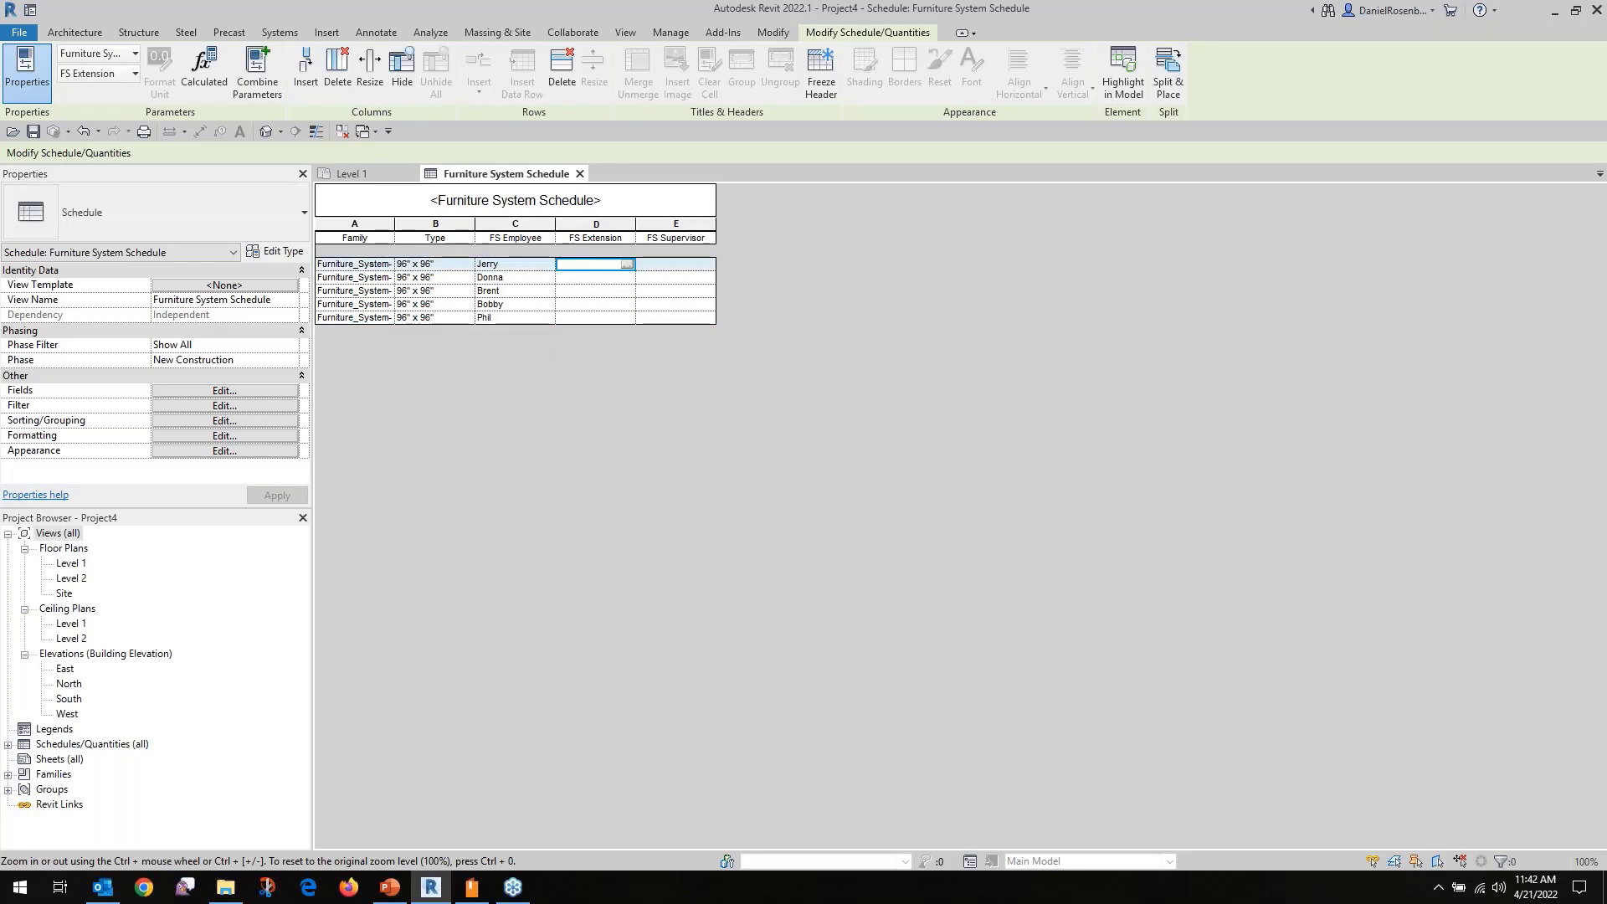
pyautogui.write('111')
pyautogui.press('Return')
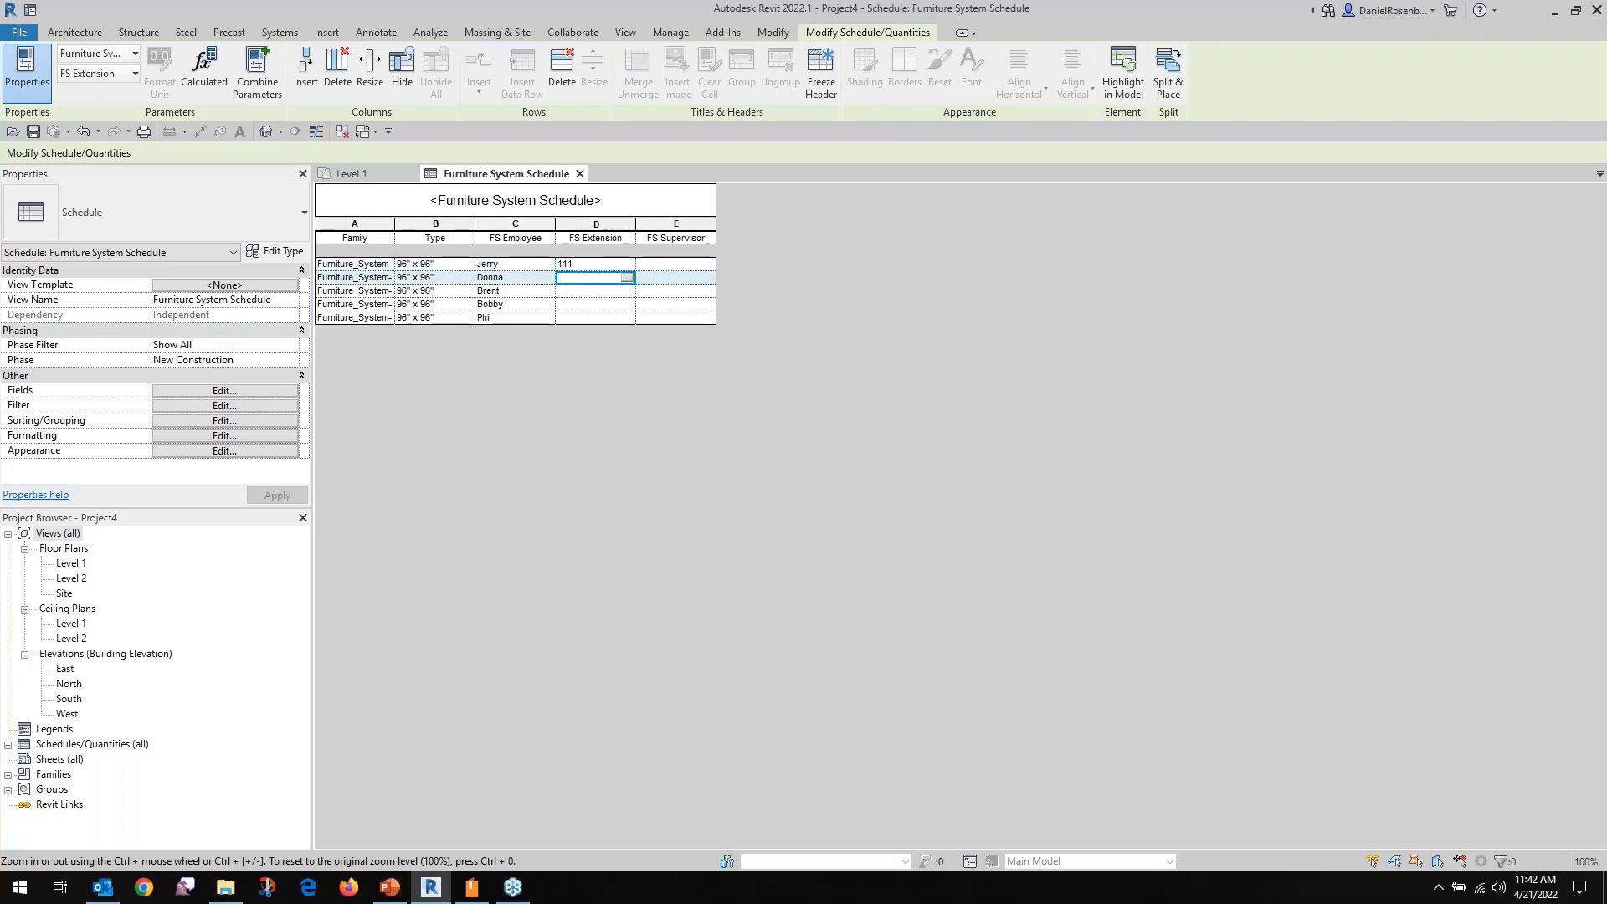
pyautogui.write('222')
pyautogui.press('Return')
pyautogui.write('333')
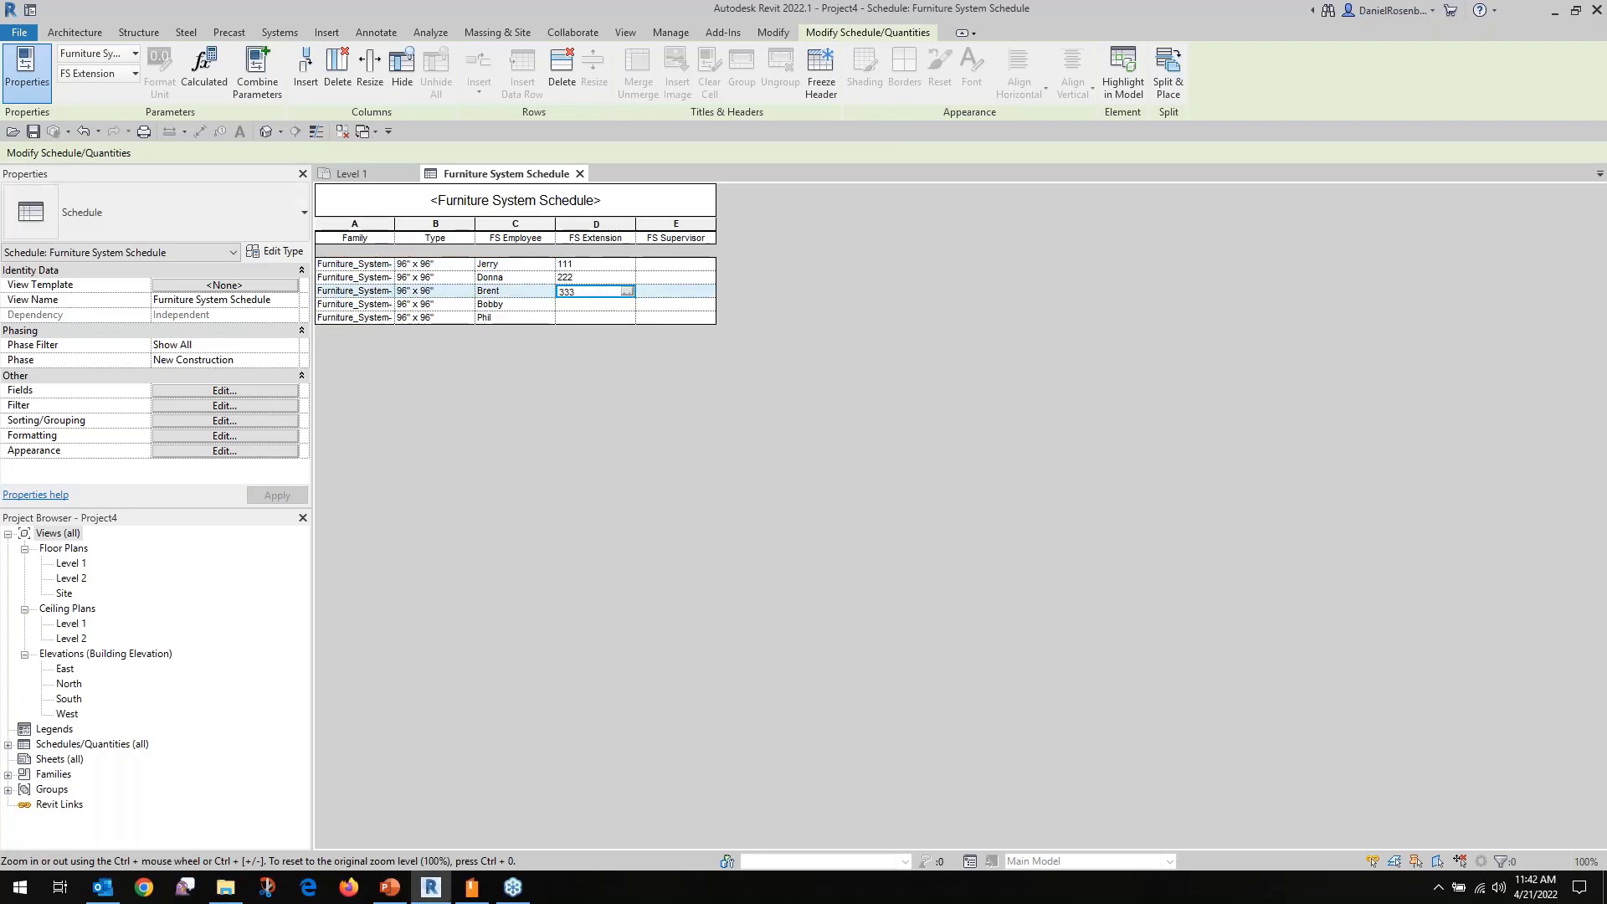
pyautogui.press('Return')
# Set FS Extension to 444 in the fourth row and 555 in the fifth row of the schedule.
pyautogui.write('444')
pyautogui.press('BackSpace')
pyautogui.press('BackSpace')
pyautogui.press('BackSpace')
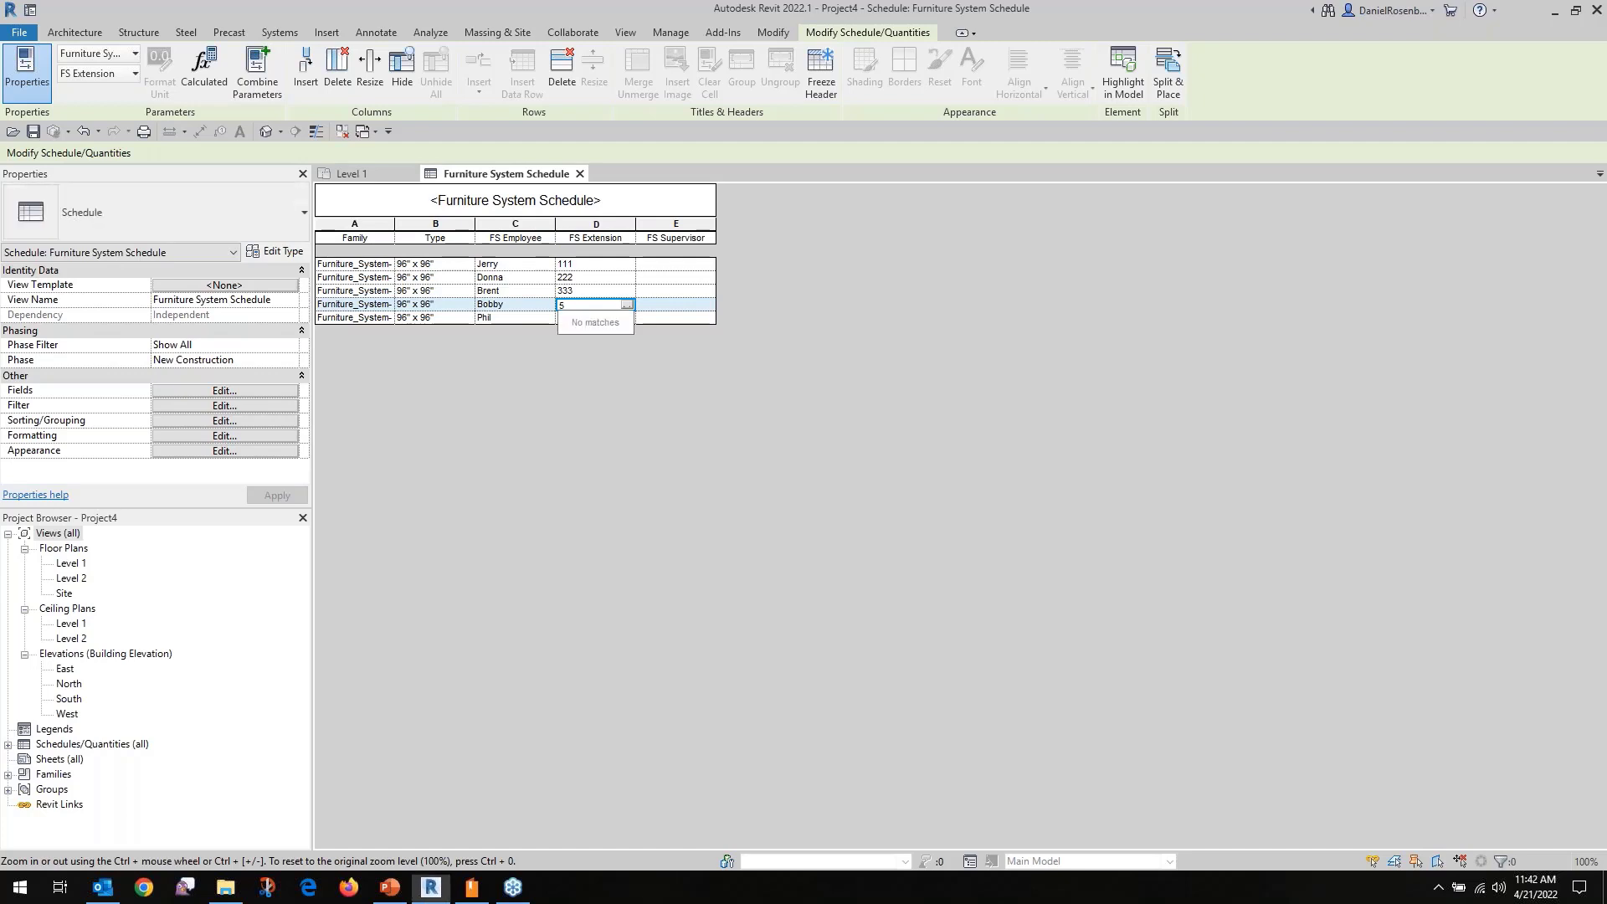
pyautogui.write('55')
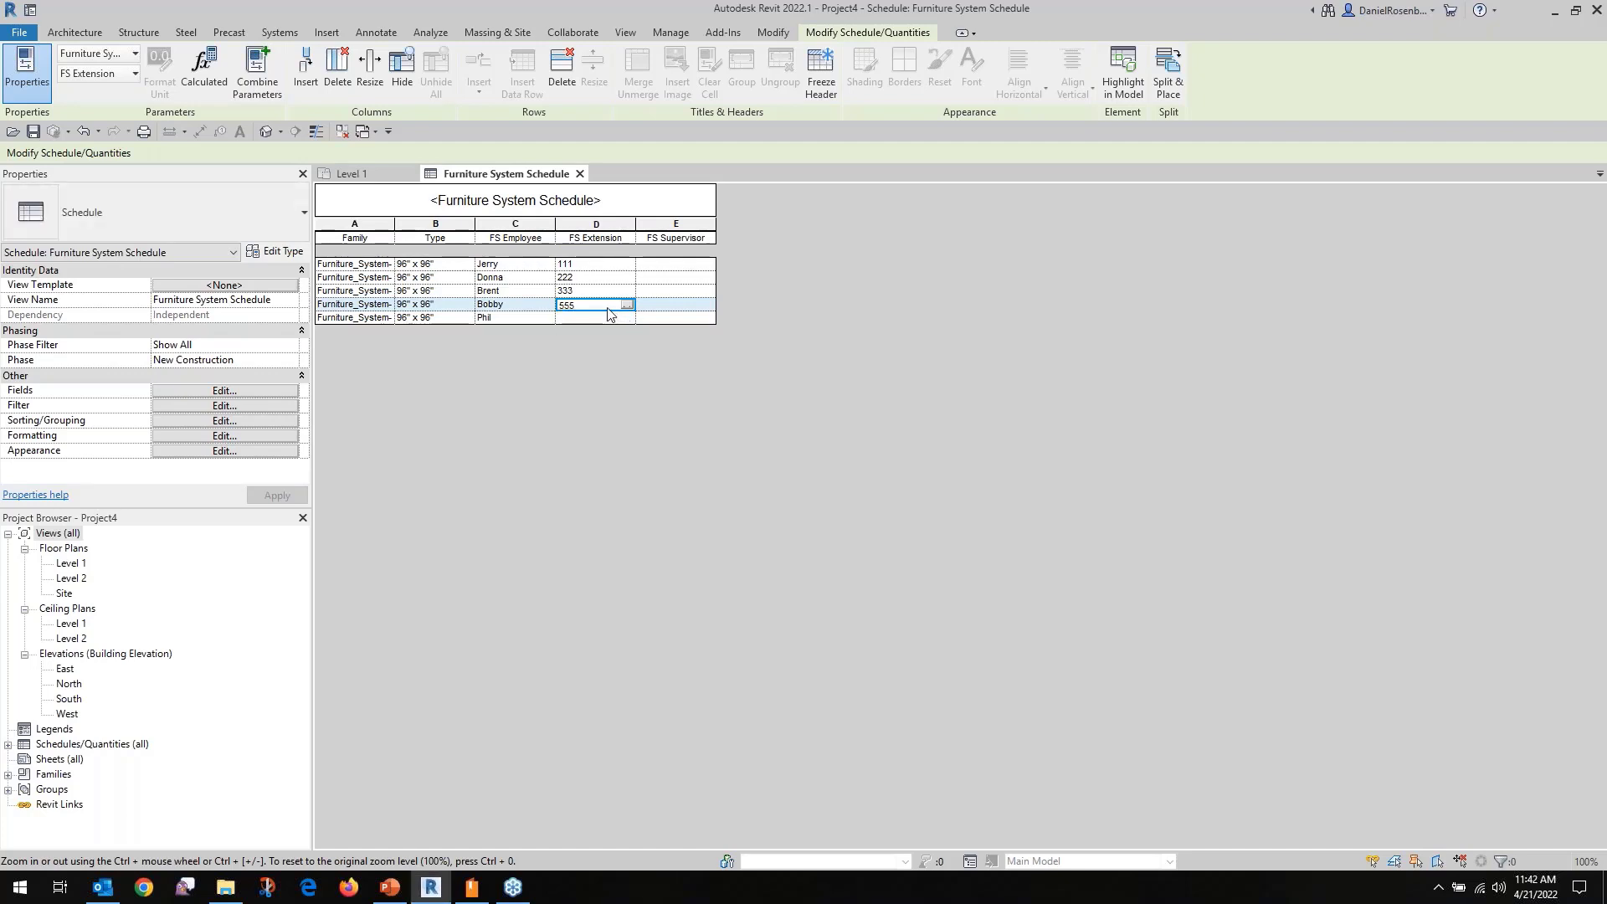
pyautogui.moveTo(611, 315); pyautogui.dragTo(559, 306)
pyautogui.write('444')
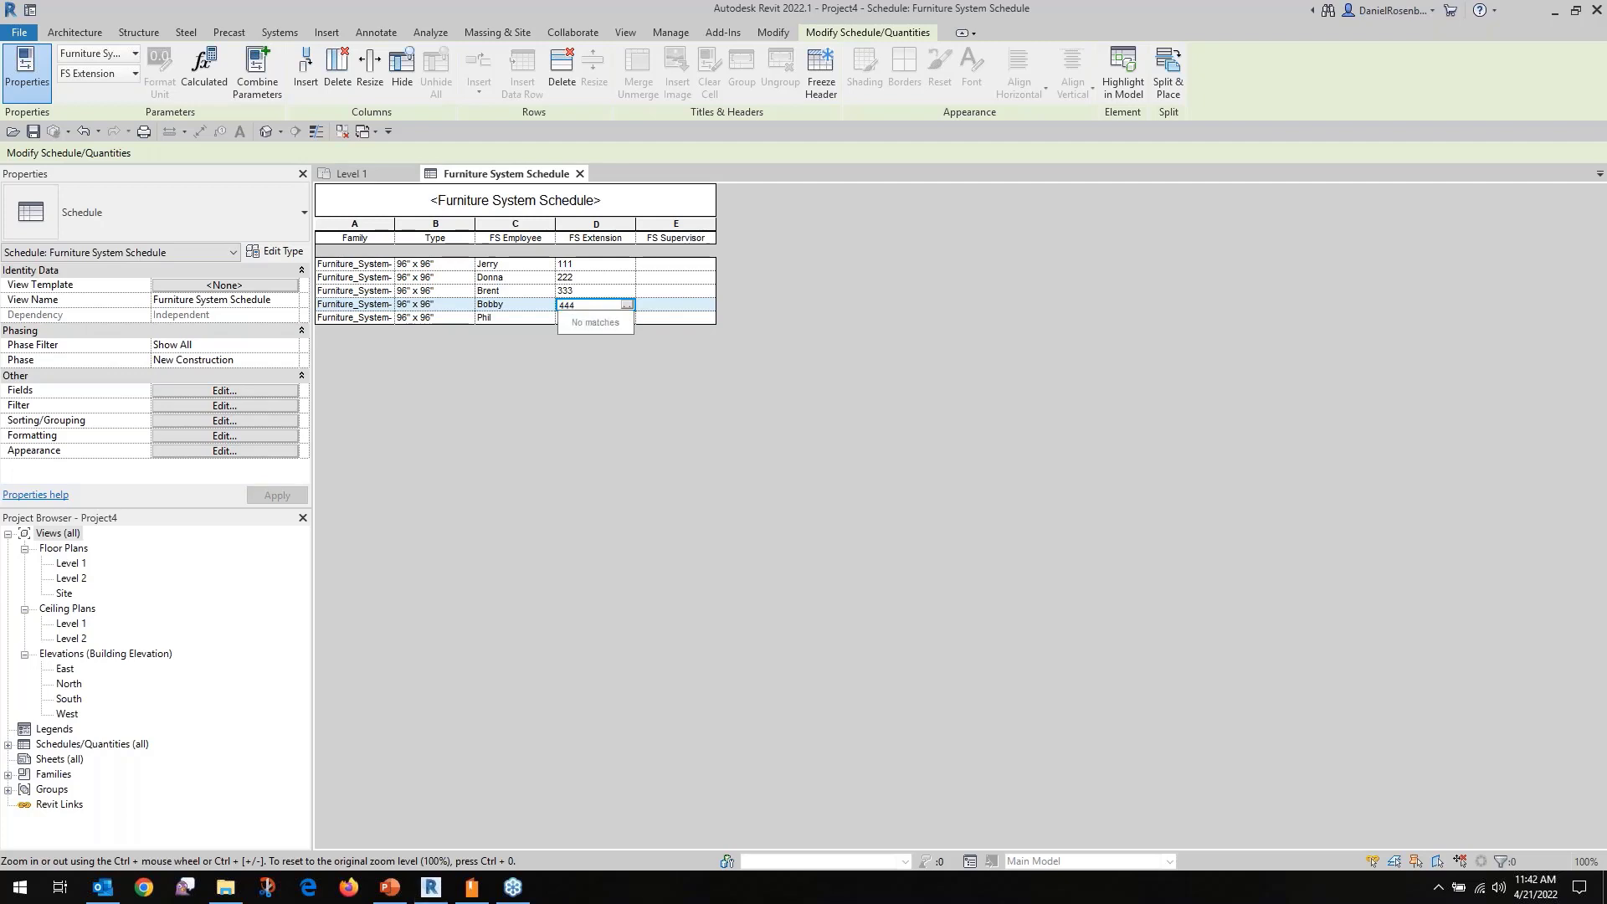
pyautogui.click(595, 317)
pyautogui.write('555')
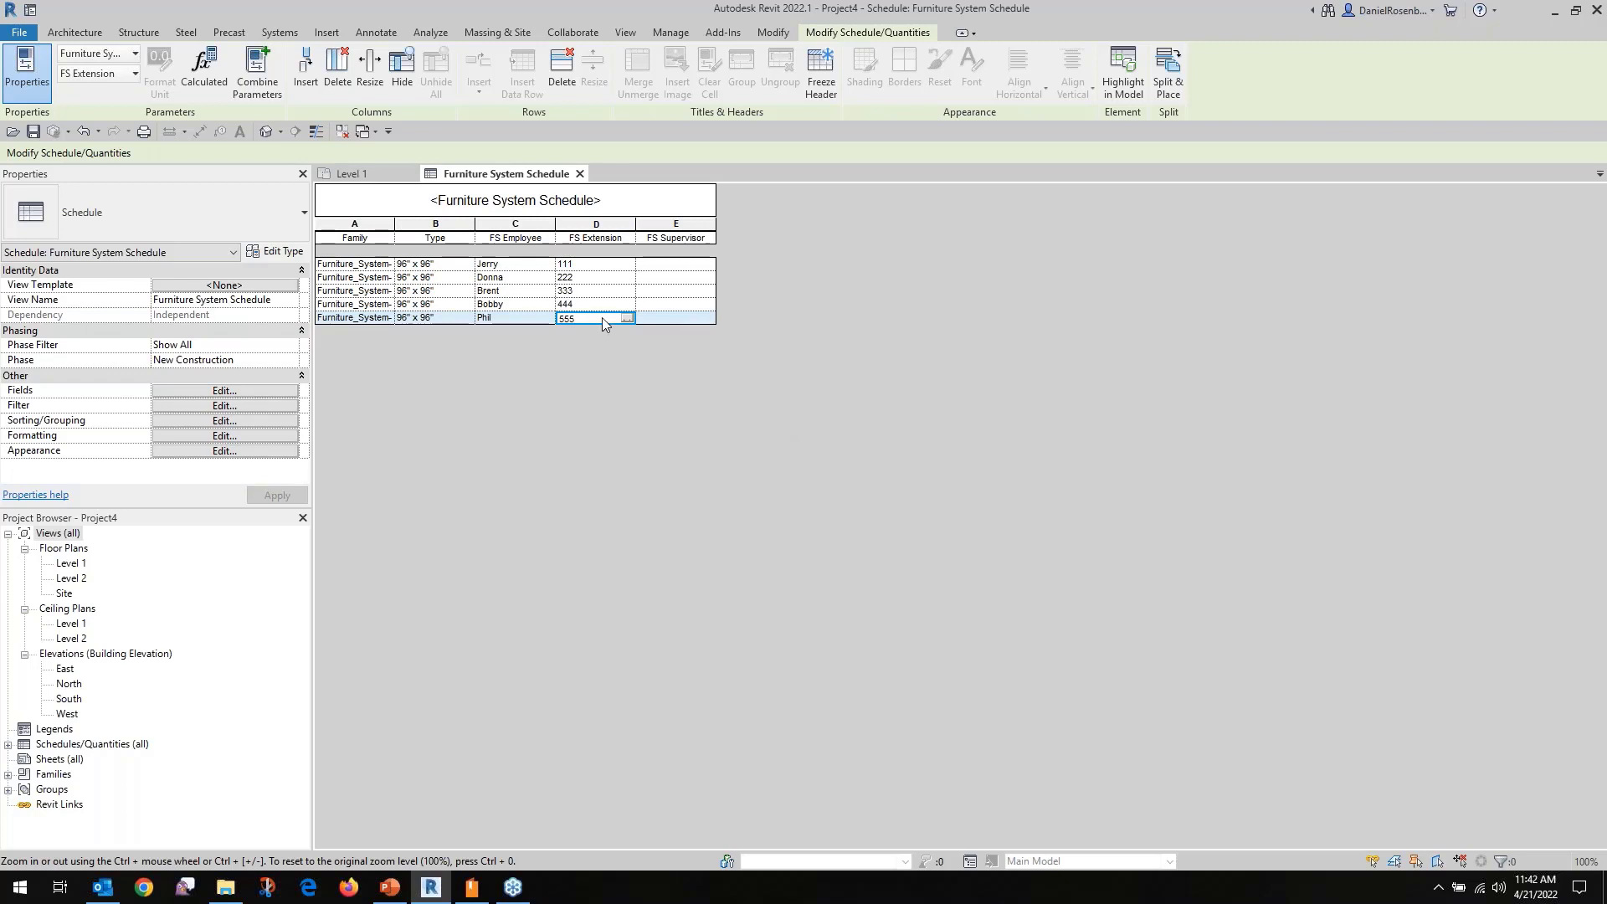
# Return to the Level 1 floor plan, clear the cubicle selection, and bring all five cubicles into view.
pyautogui.click(379, 176)
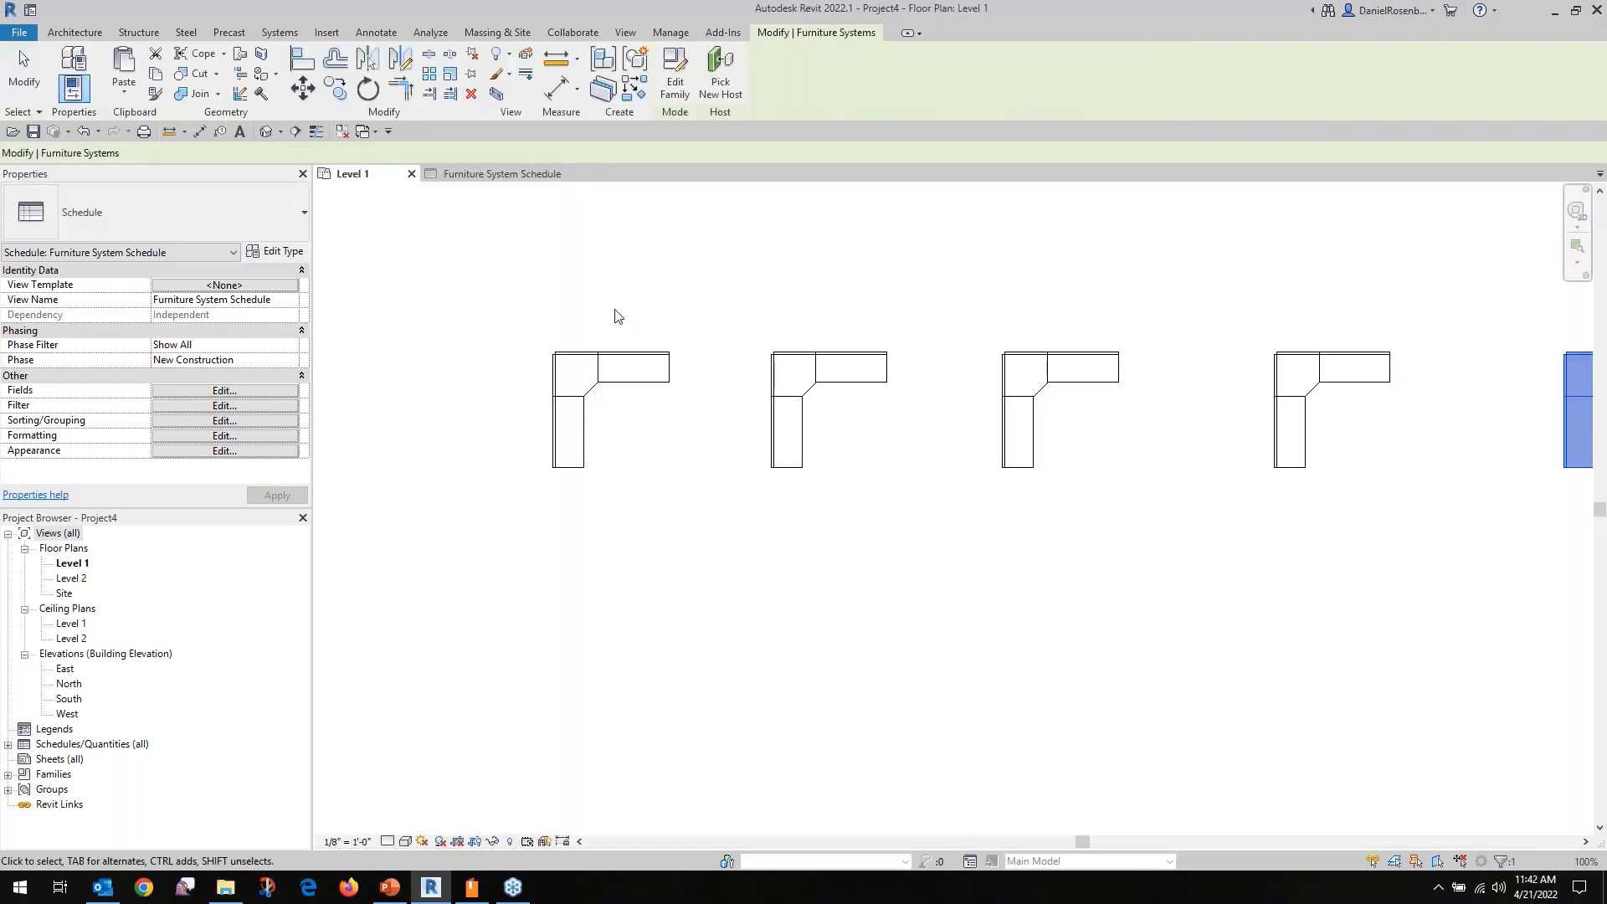
pyautogui.click(634, 394)
pyautogui.scroll(-2, 737, 544)
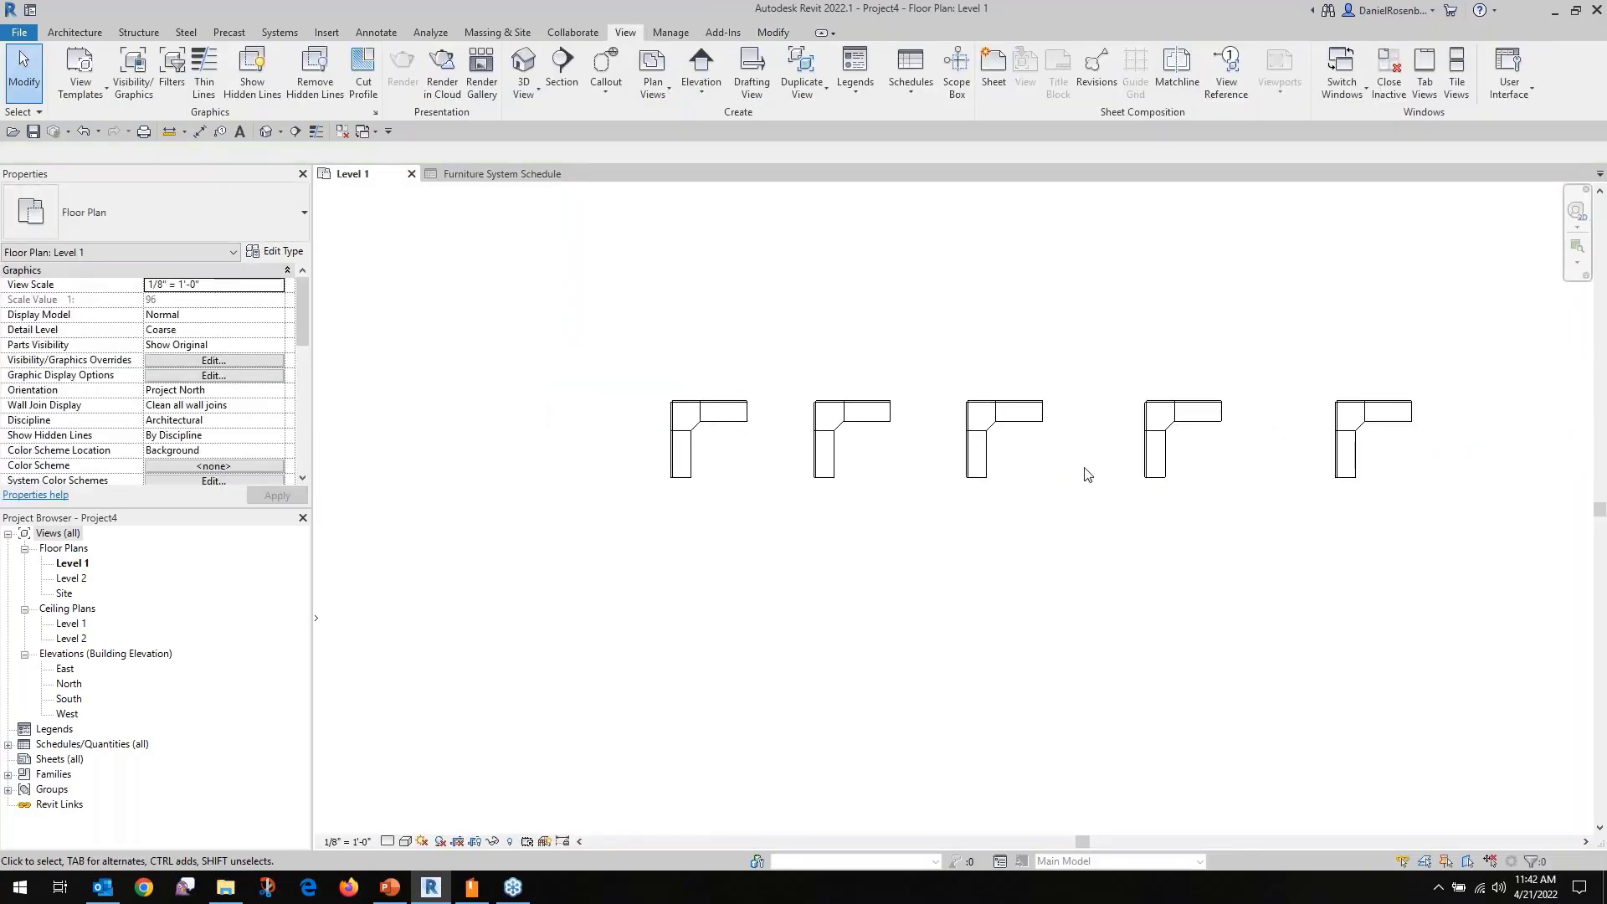
pyautogui.scroll(2, 1565, 473)
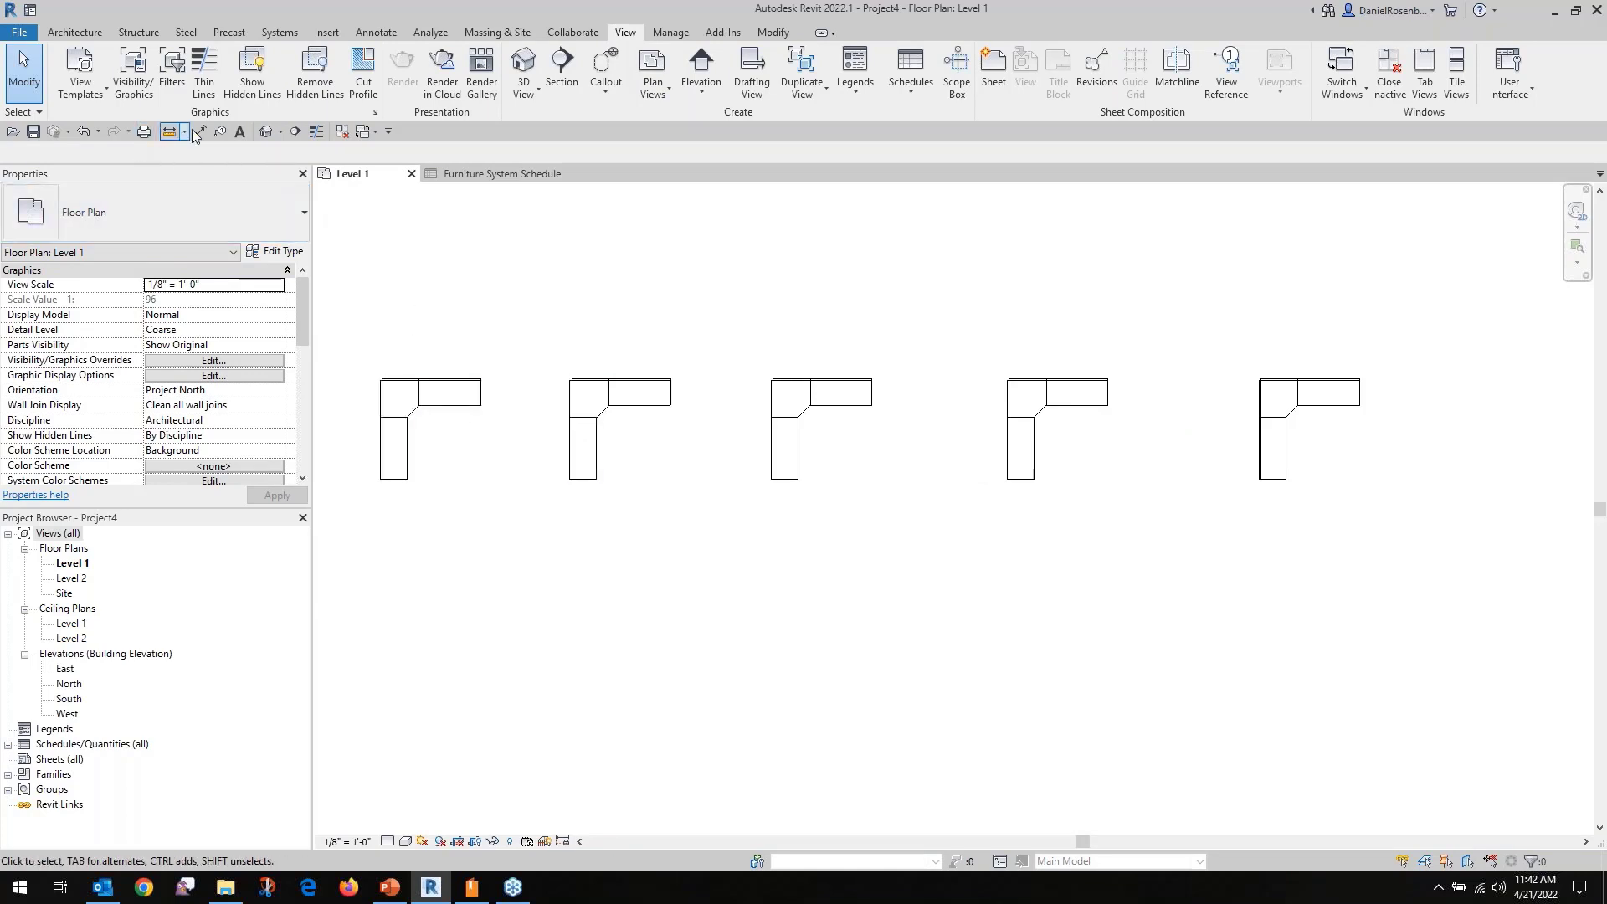
# Start tagging the leftmost workstation by category and load Furniture System Tag.rfa from the Annotations library's Architectural folder.
pyautogui.click(219, 132)
pyautogui.click(442, 416)
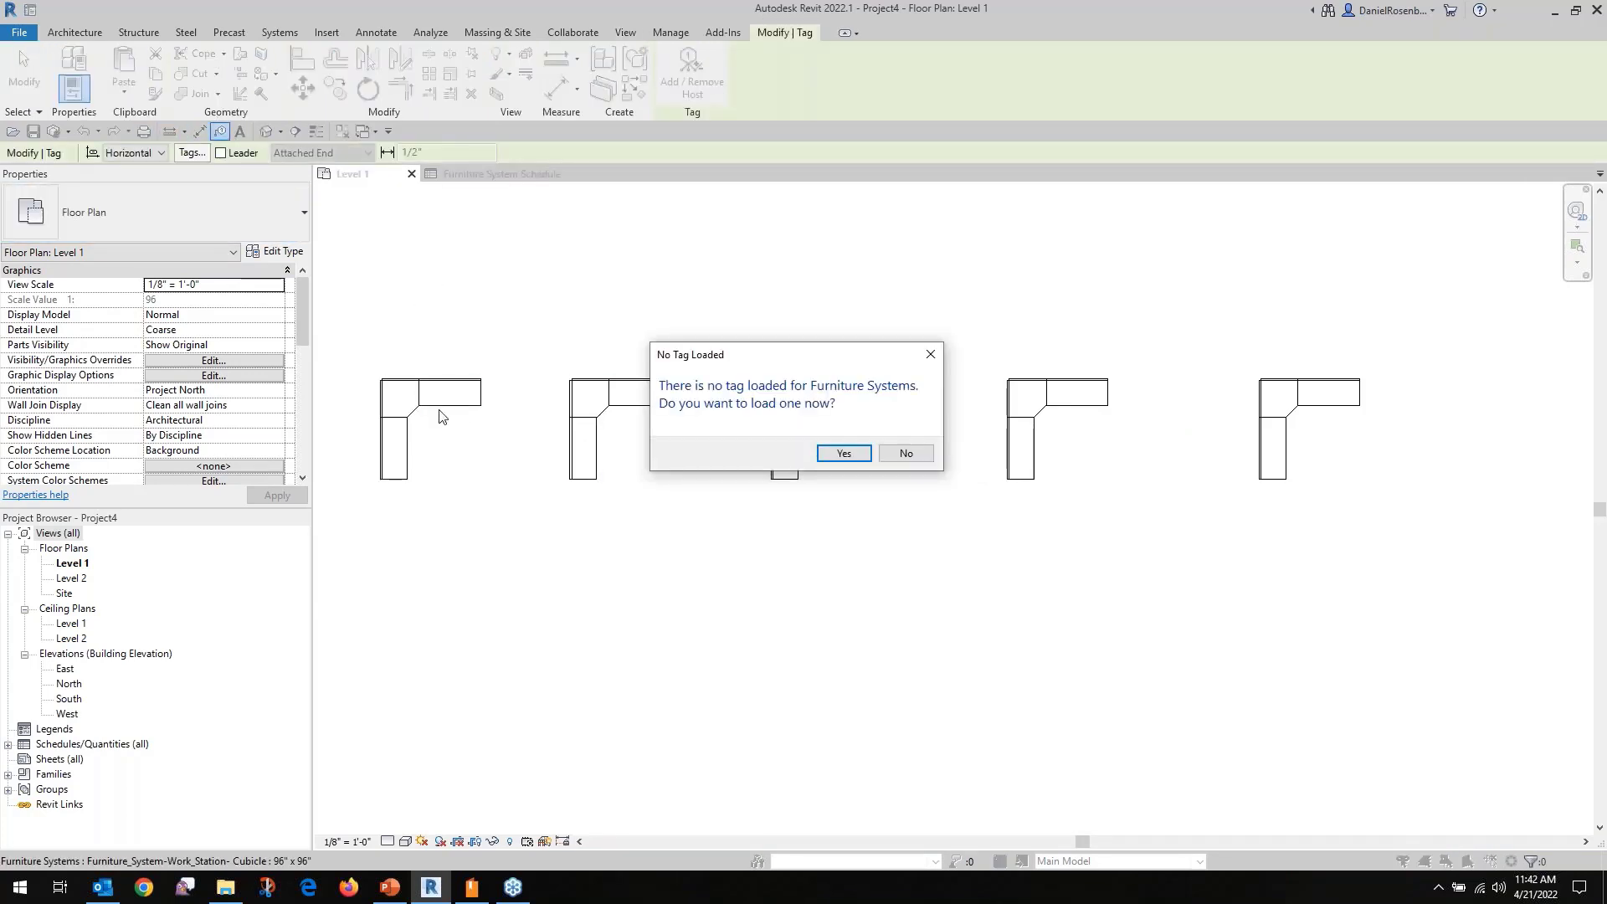
pyautogui.click(842, 454)
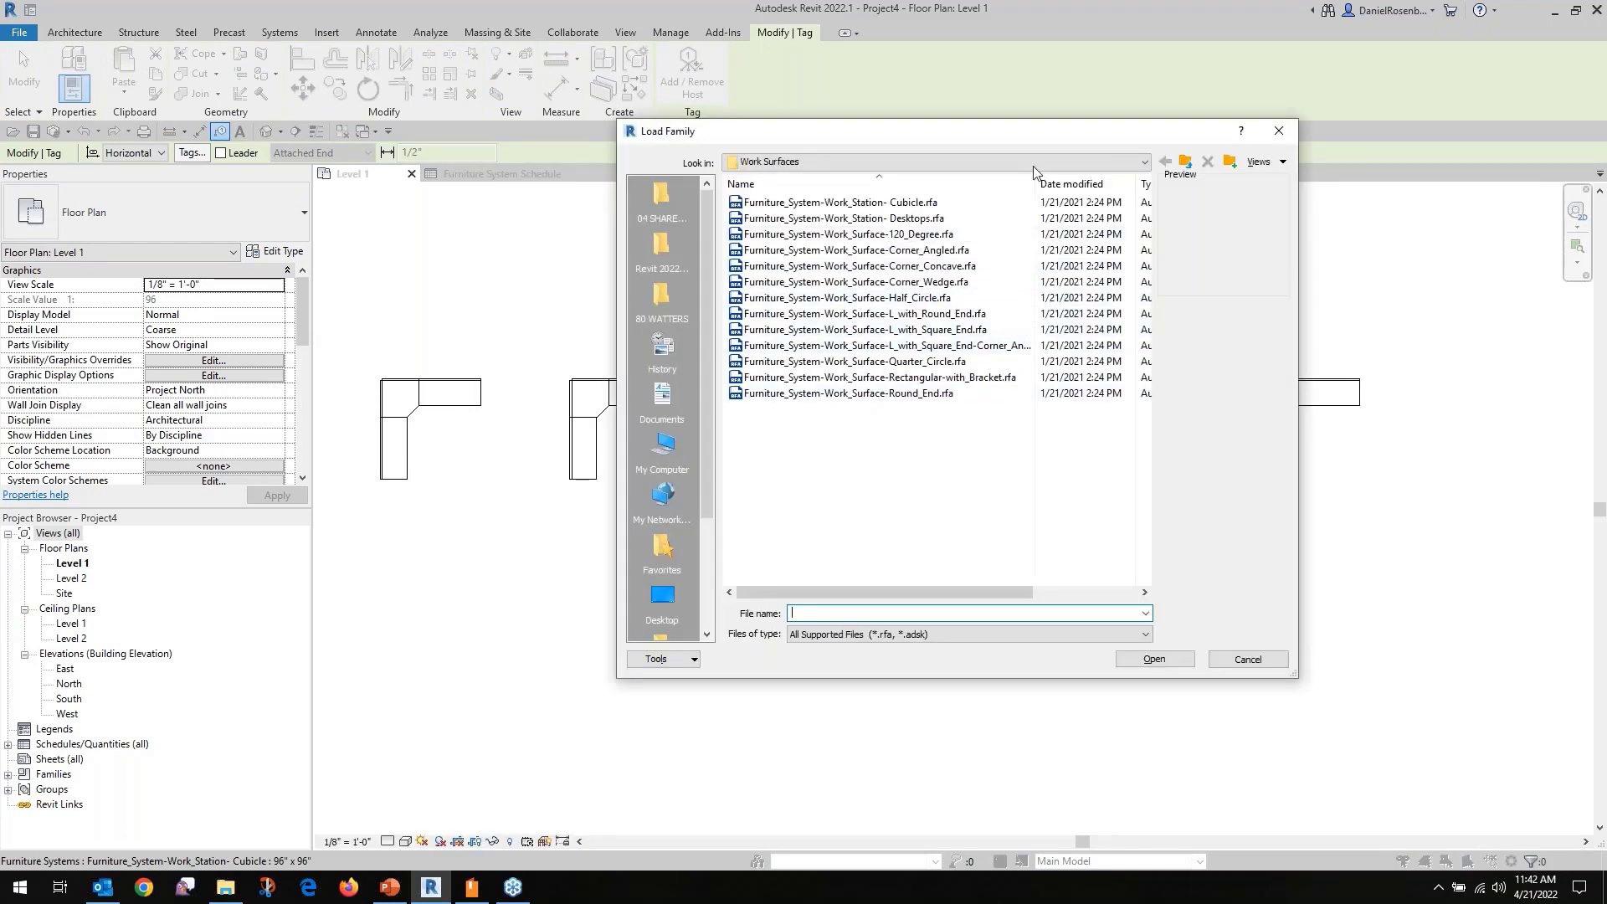
pyautogui.click(1187, 163)
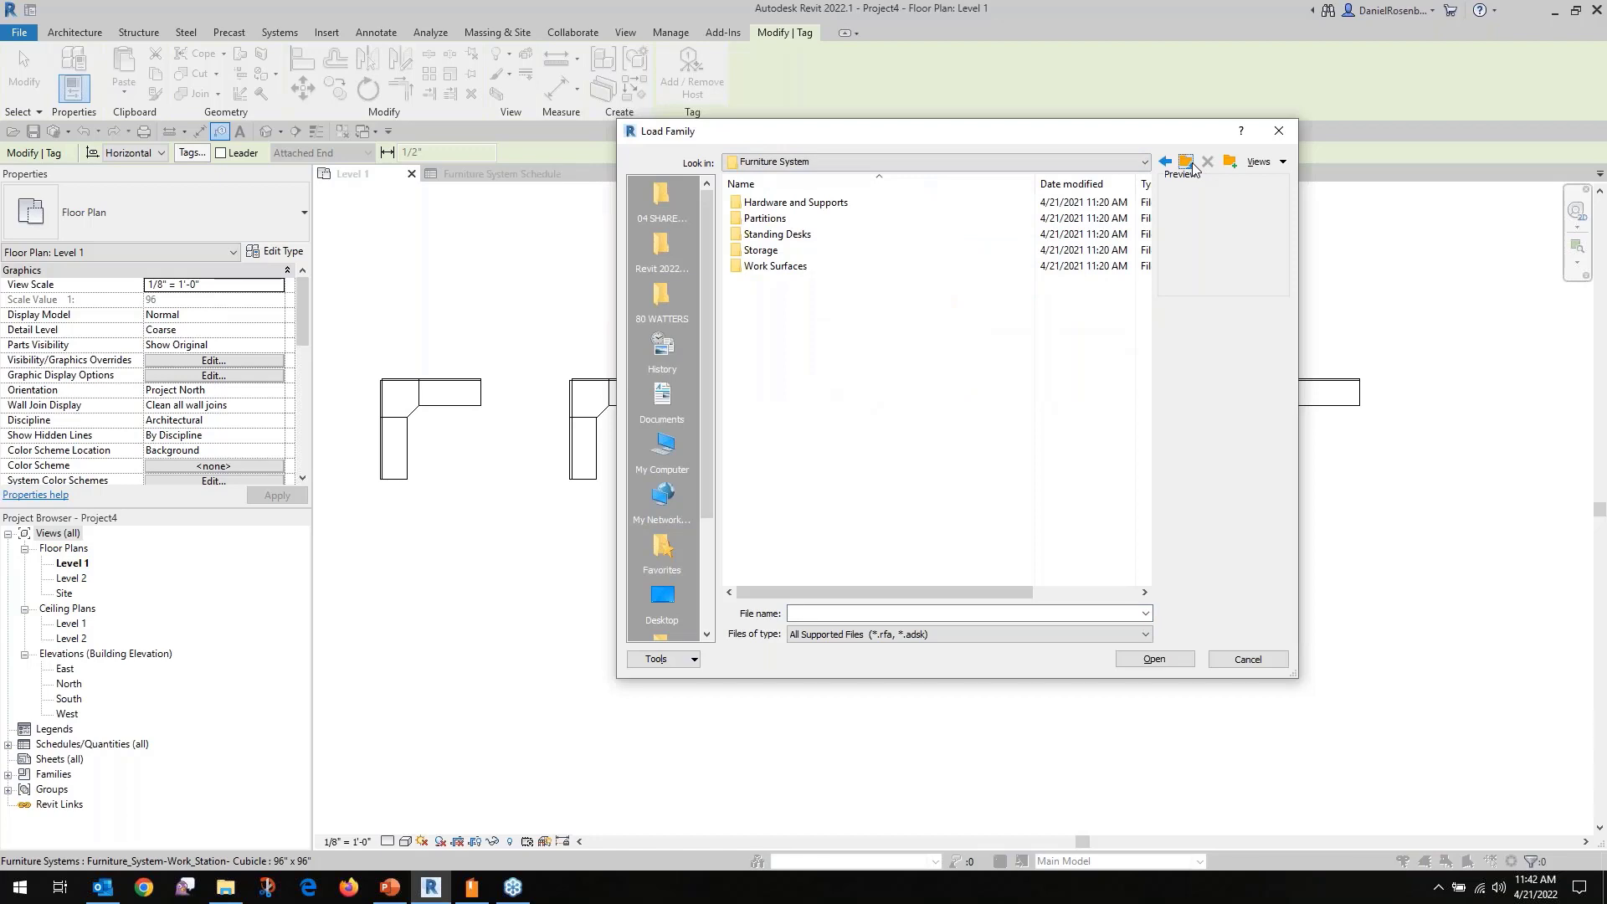
pyautogui.click(1187, 163)
pyautogui.doubleClick(770, 202)
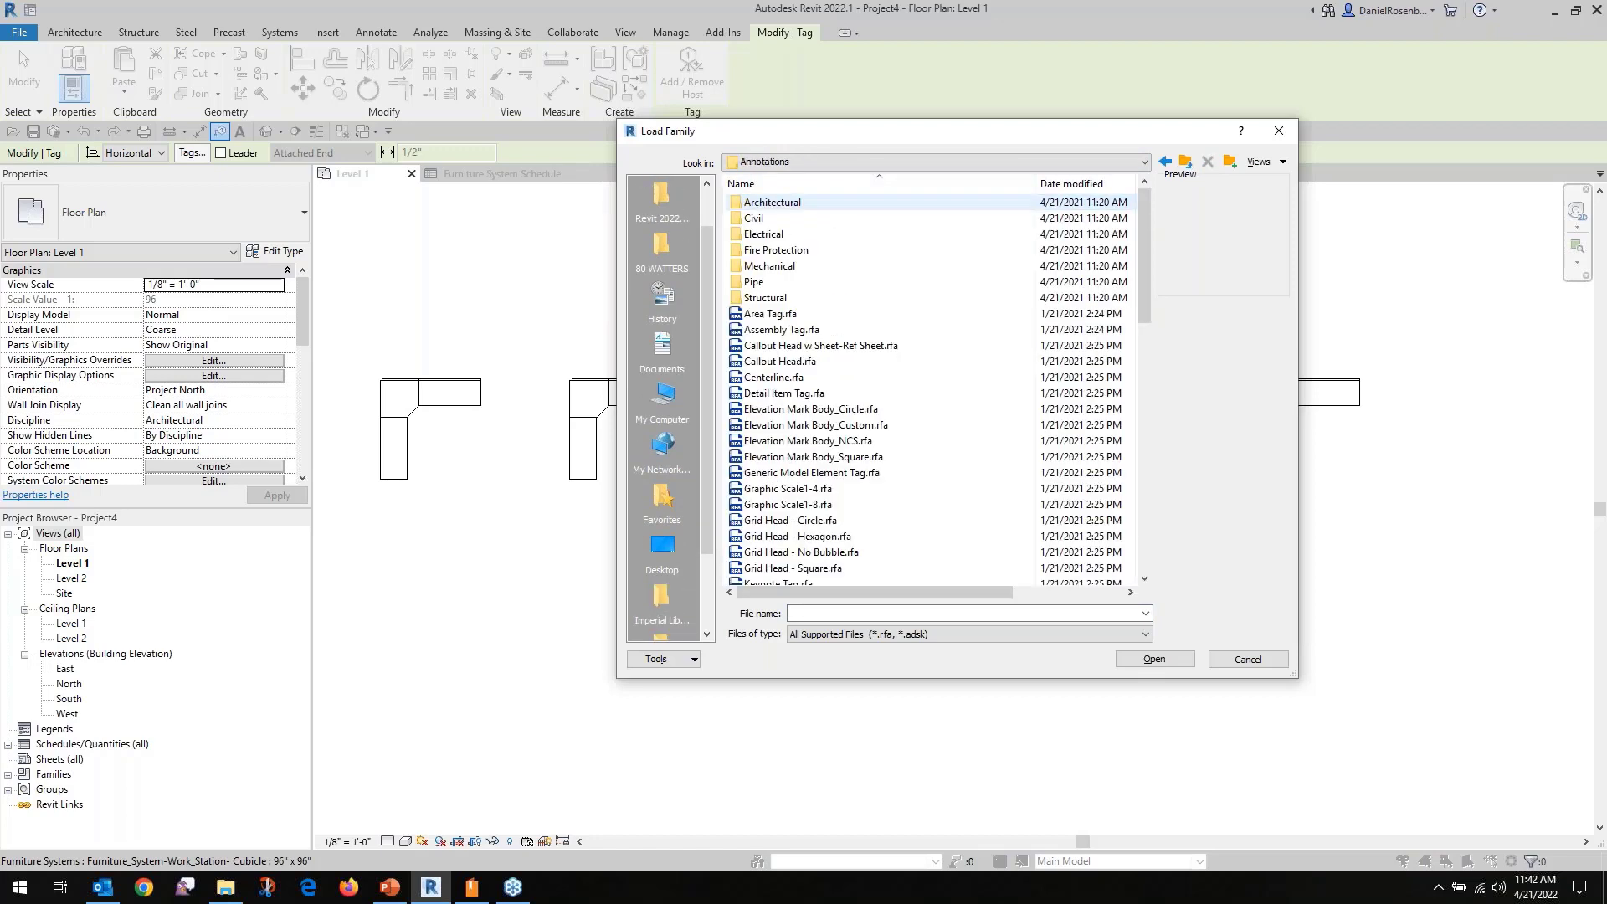
pyautogui.doubleClick(770, 201)
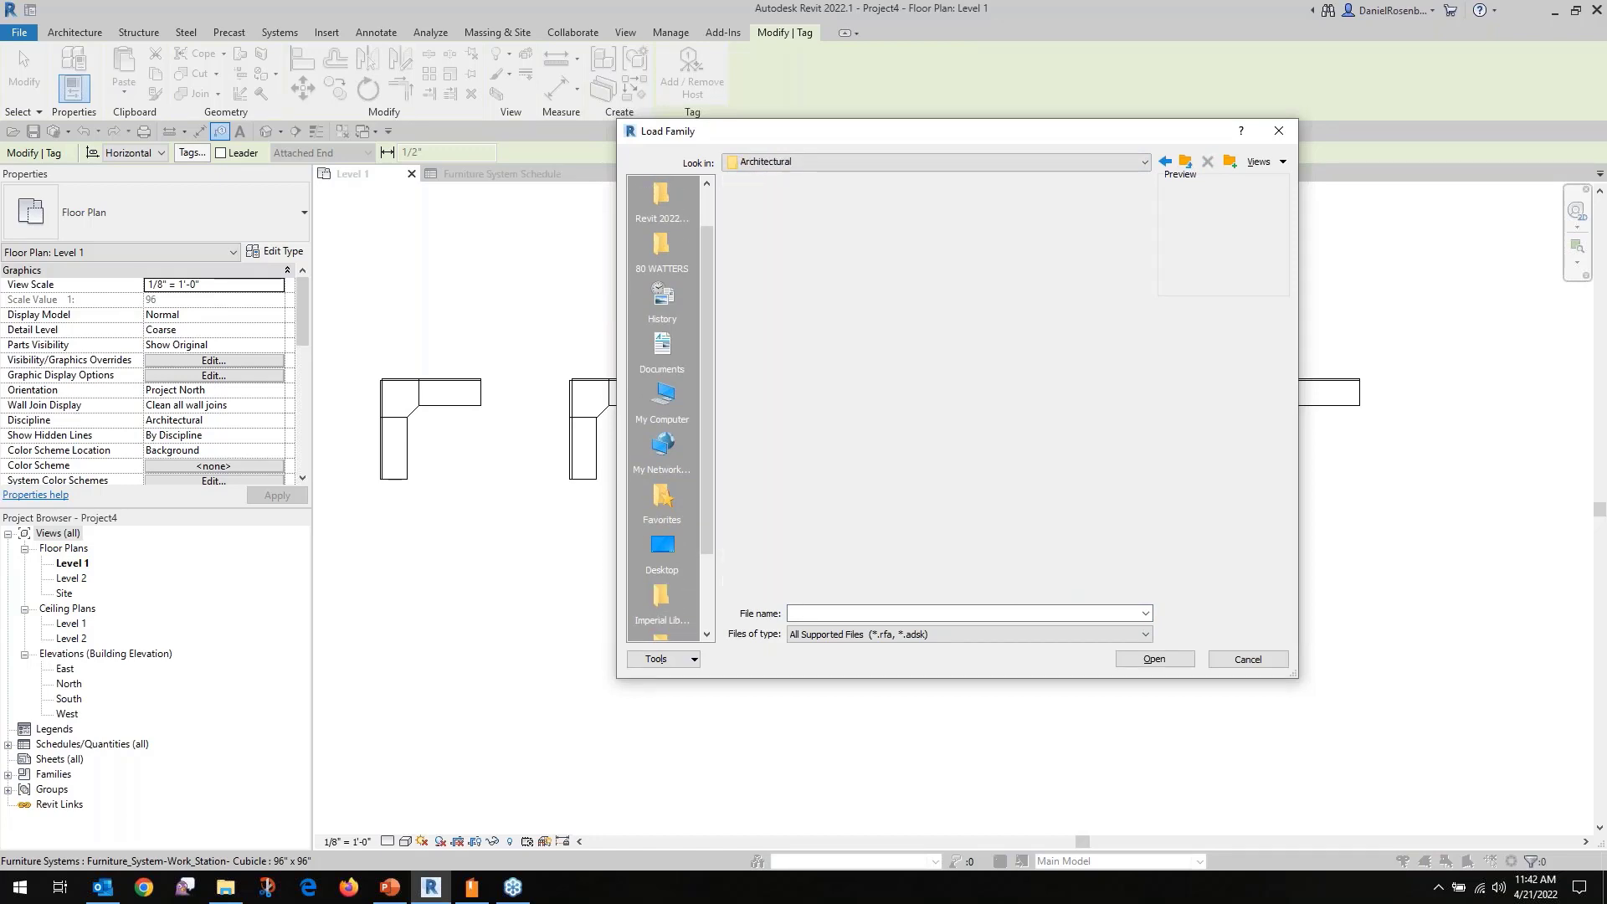
pyautogui.click(797, 314)
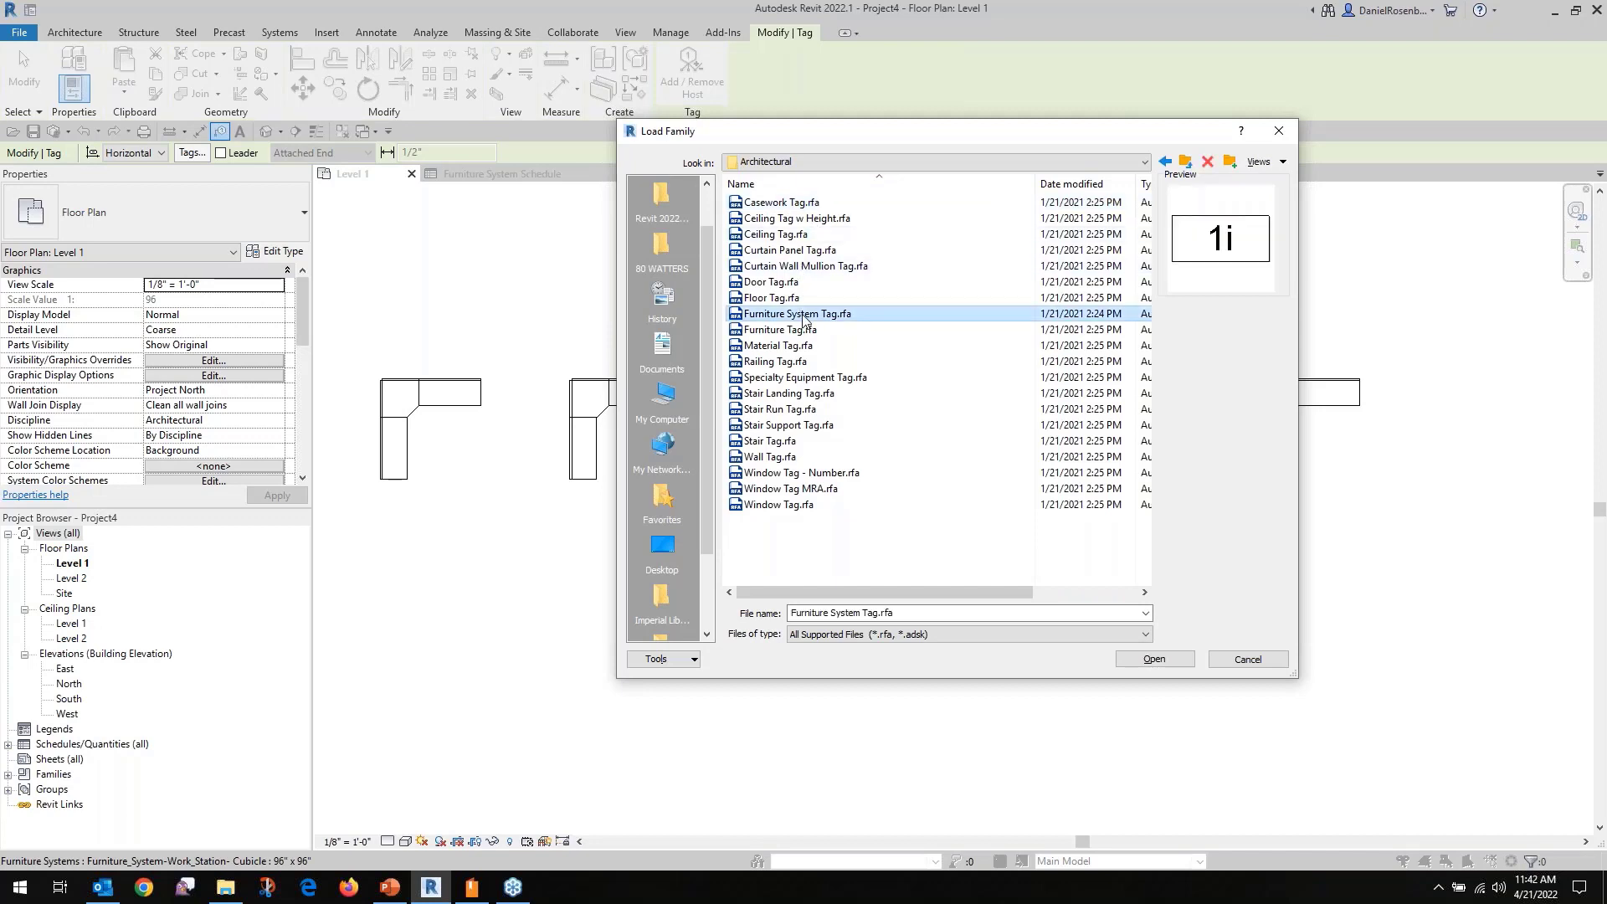
pyautogui.click(1155, 659)
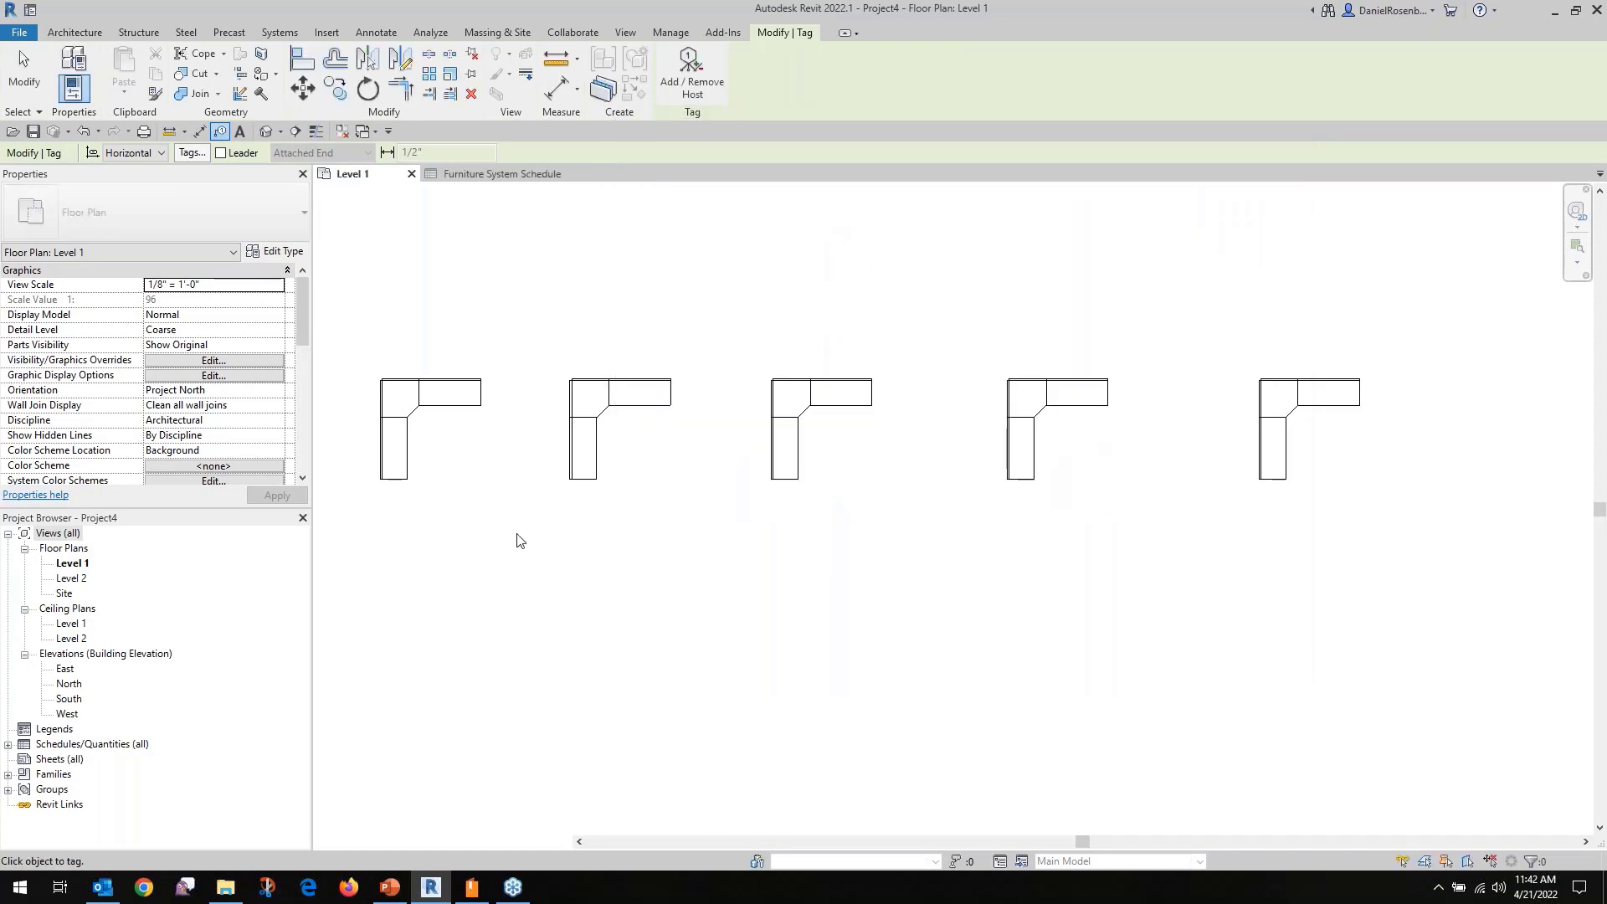
# Place a horizontal furniture system tag without a leader in the inner corner of the leftmost workstation.
pyautogui.click(443, 424)
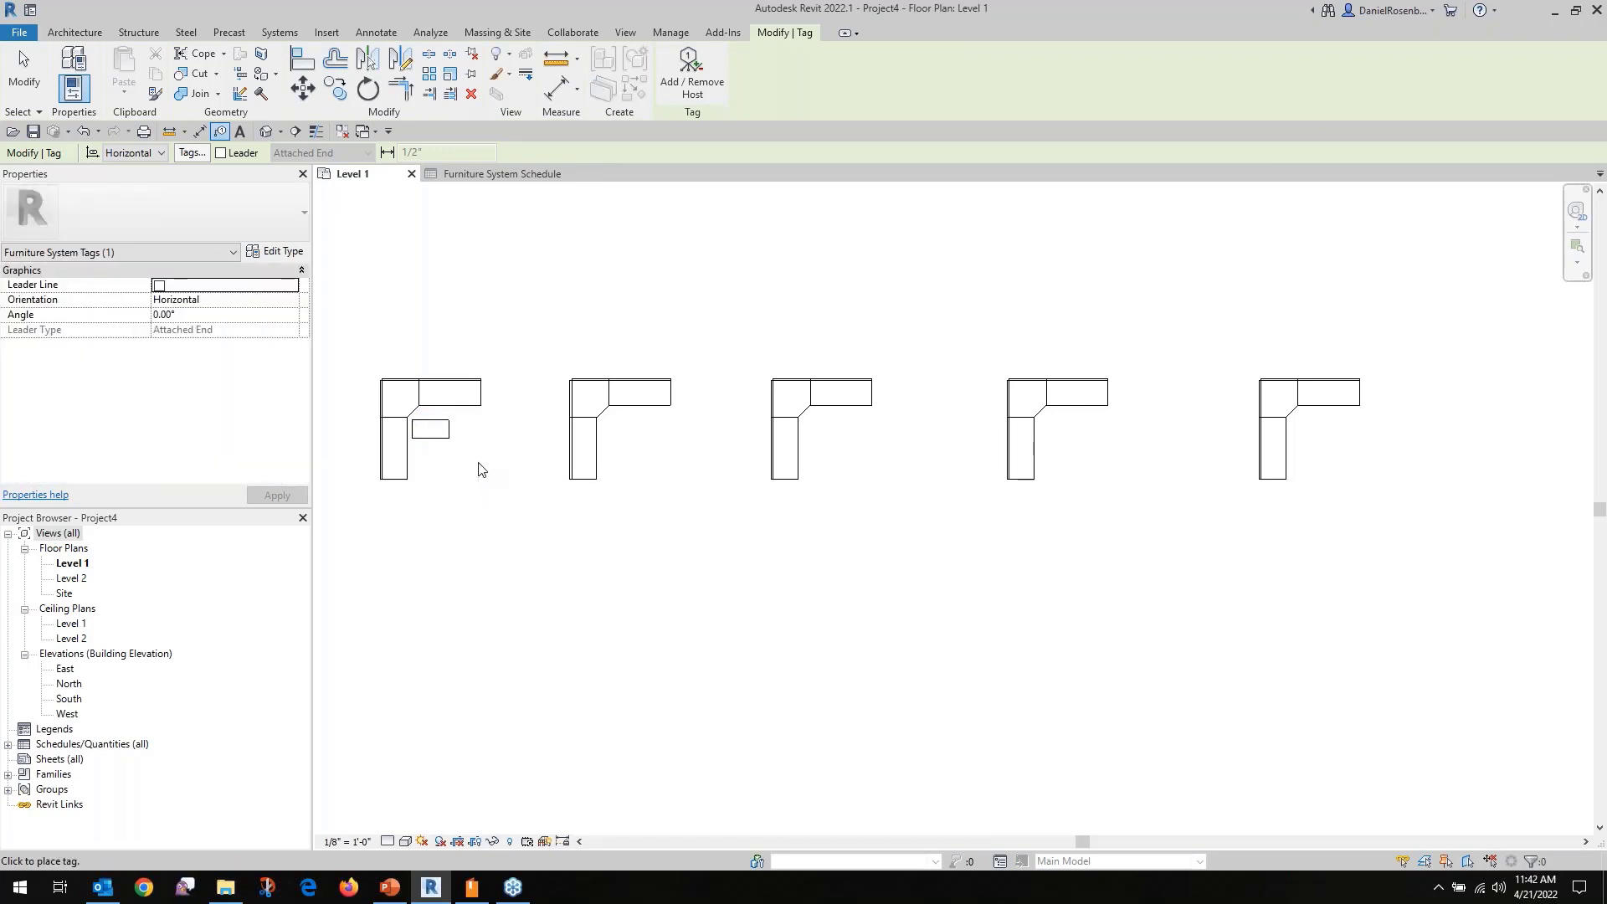
pyautogui.press('Escape')
pyautogui.click(444, 440)
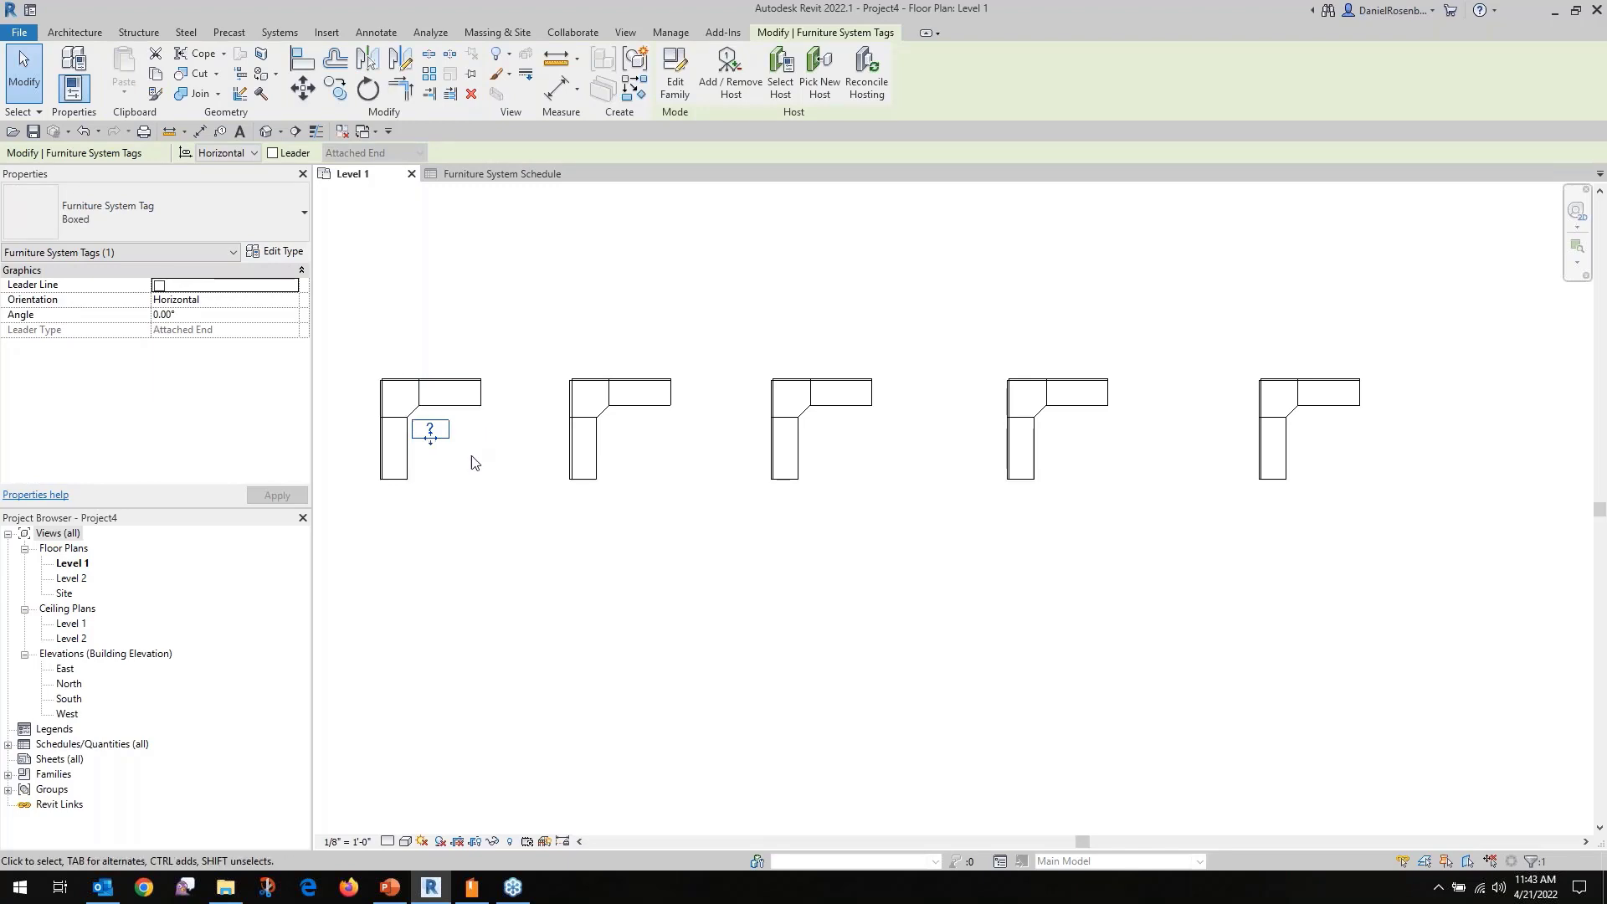
pyautogui.click(498, 406)
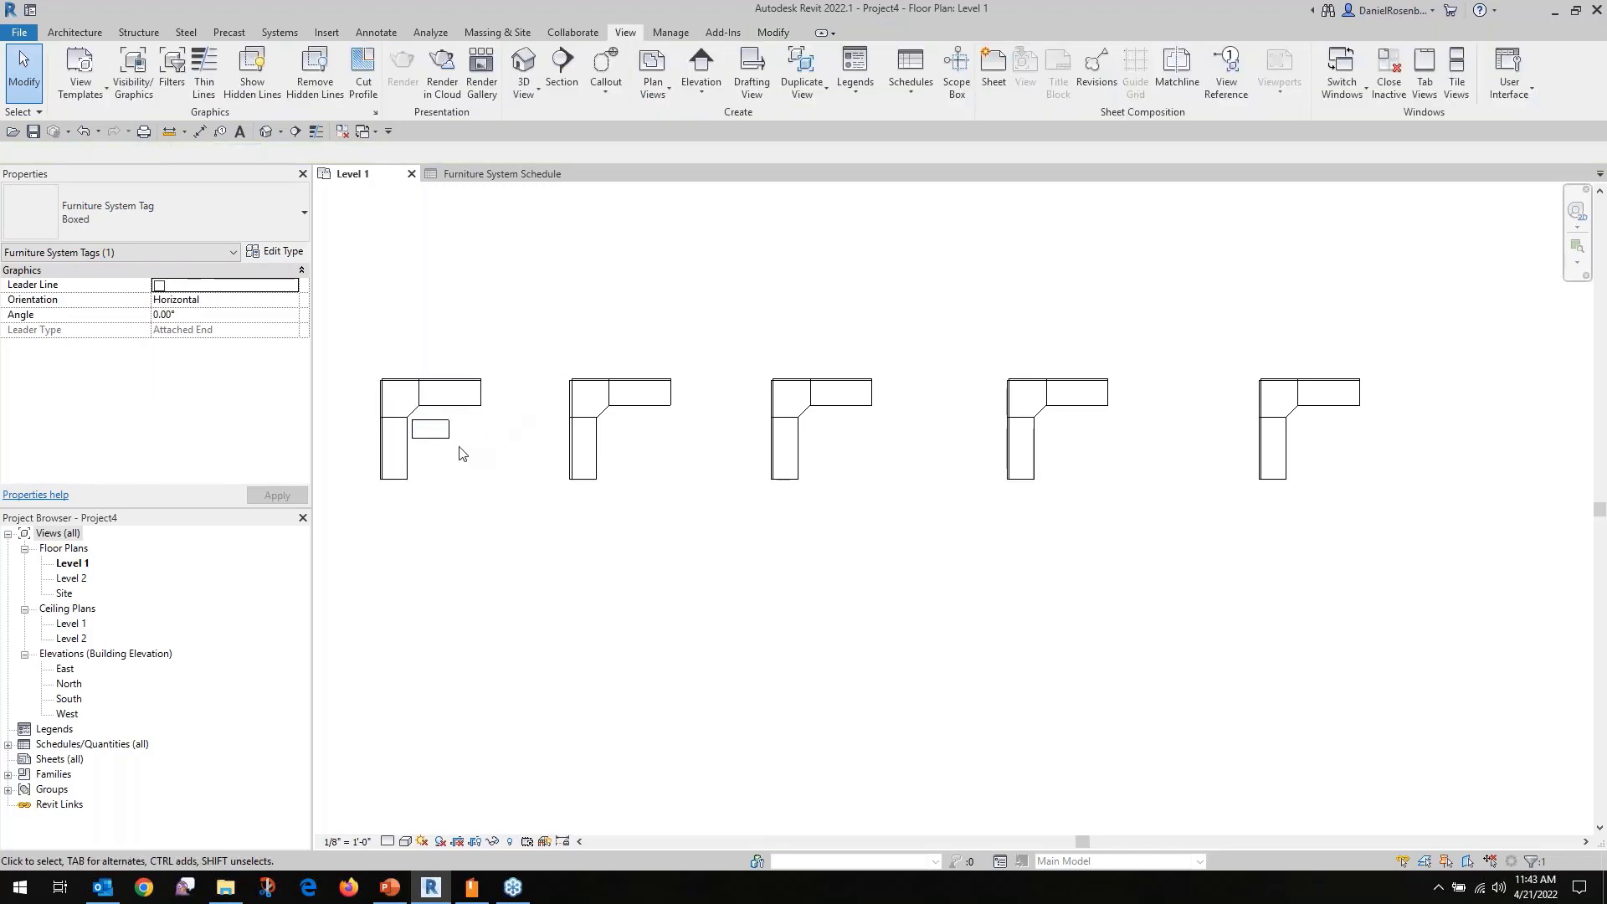
# Open the placed tag's family for editing and delete the chain of rectangular border lines around its label.
pyautogui.click(444, 437)
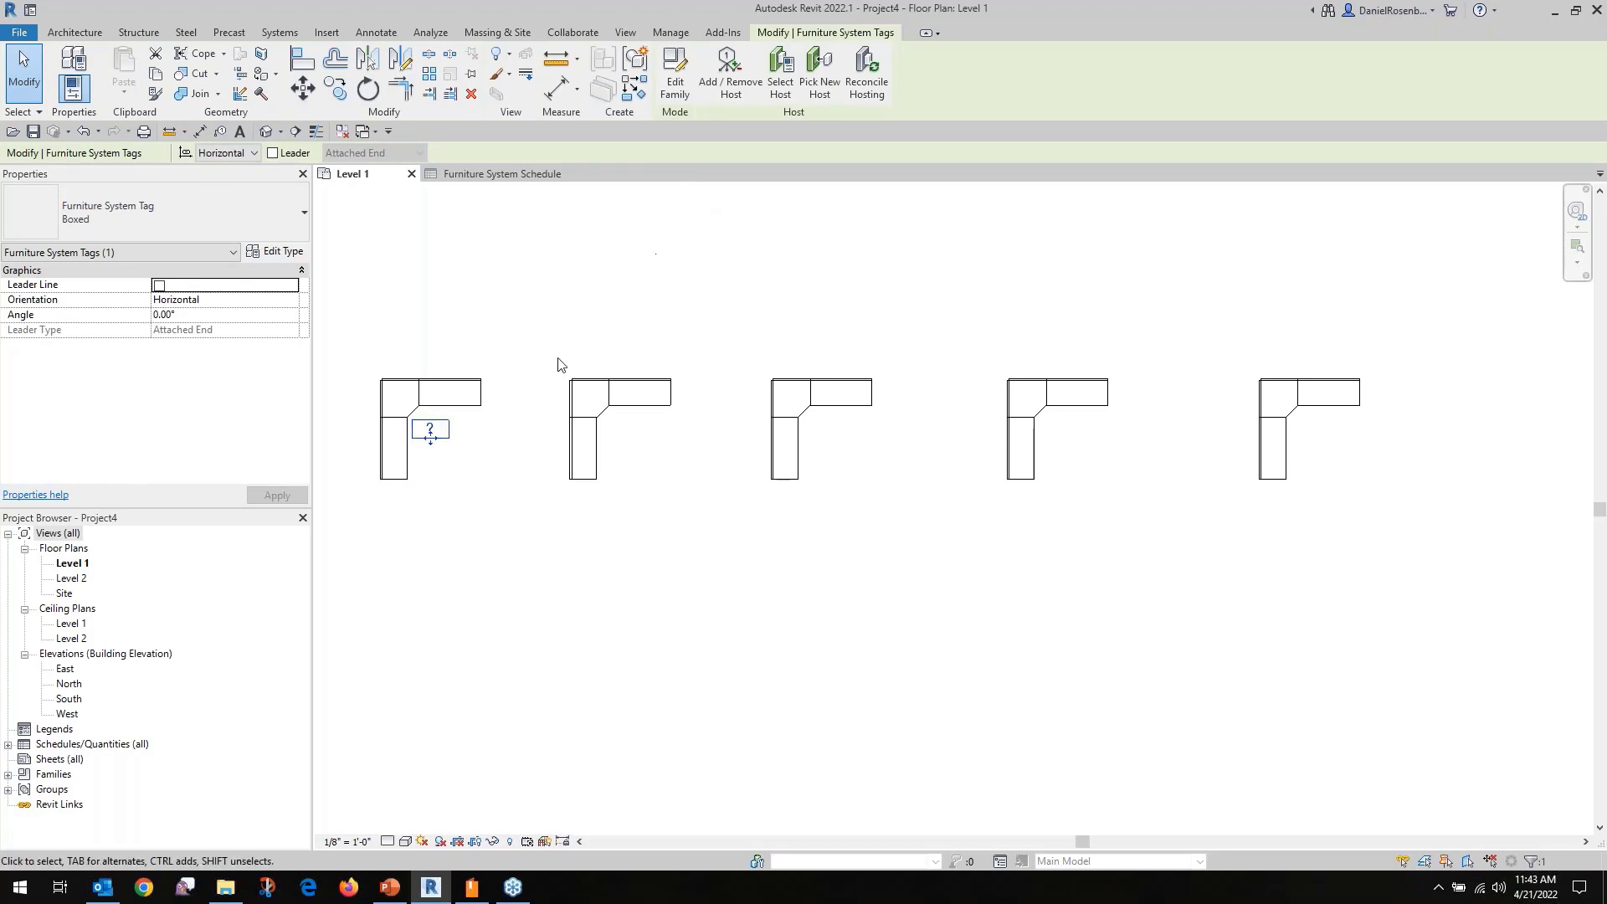
pyautogui.click(515, 463)
pyautogui.click(430, 435)
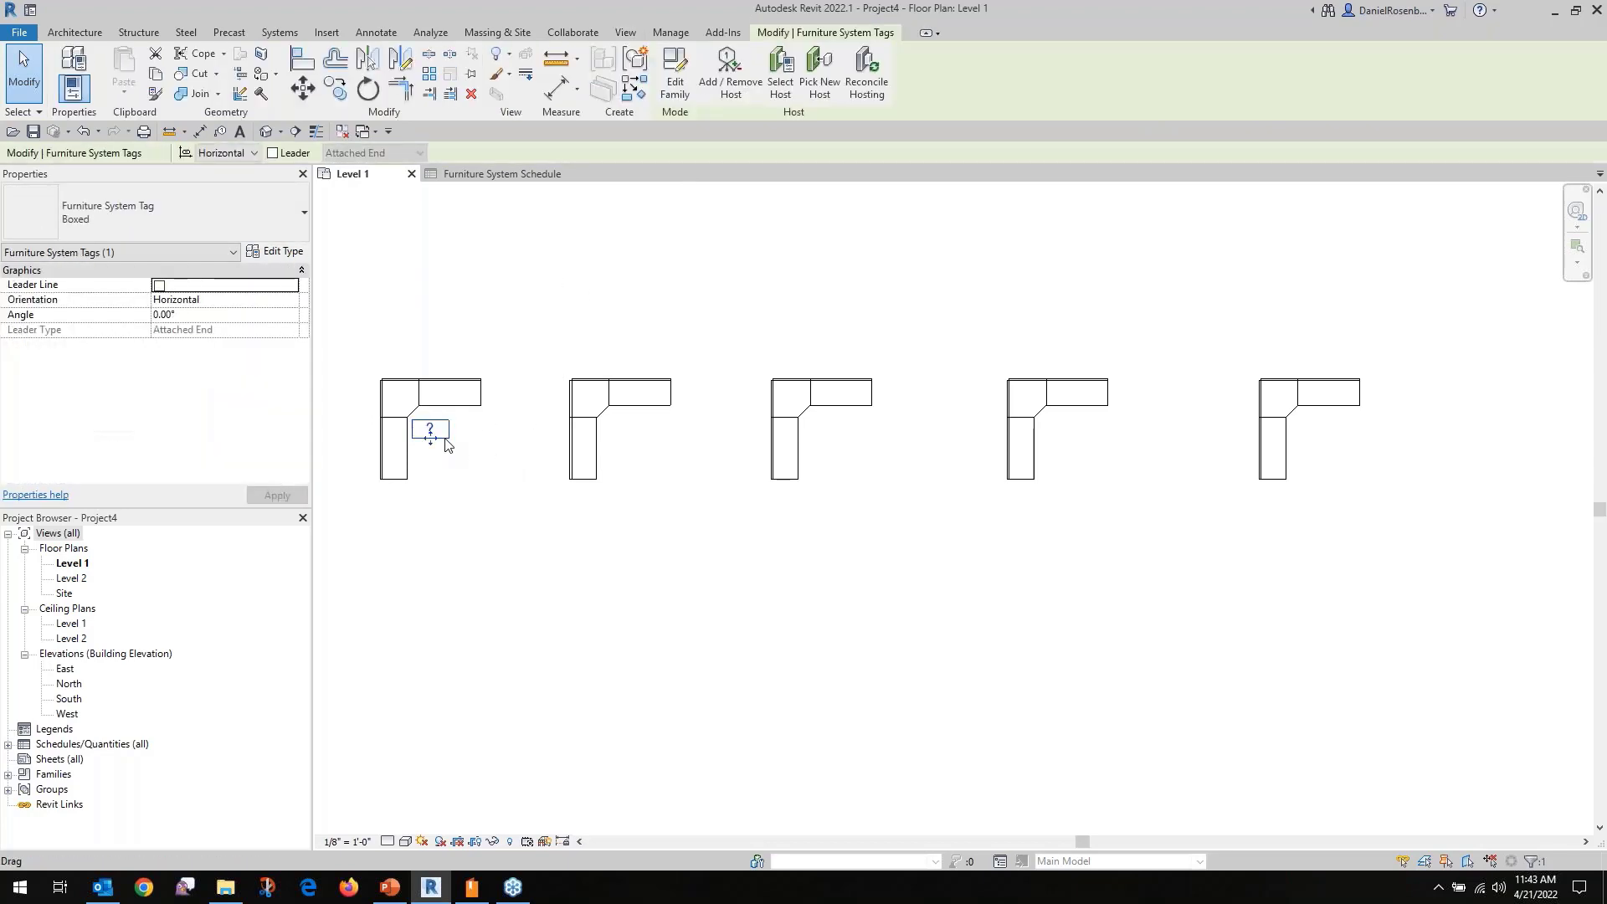
pyautogui.click(682, 94)
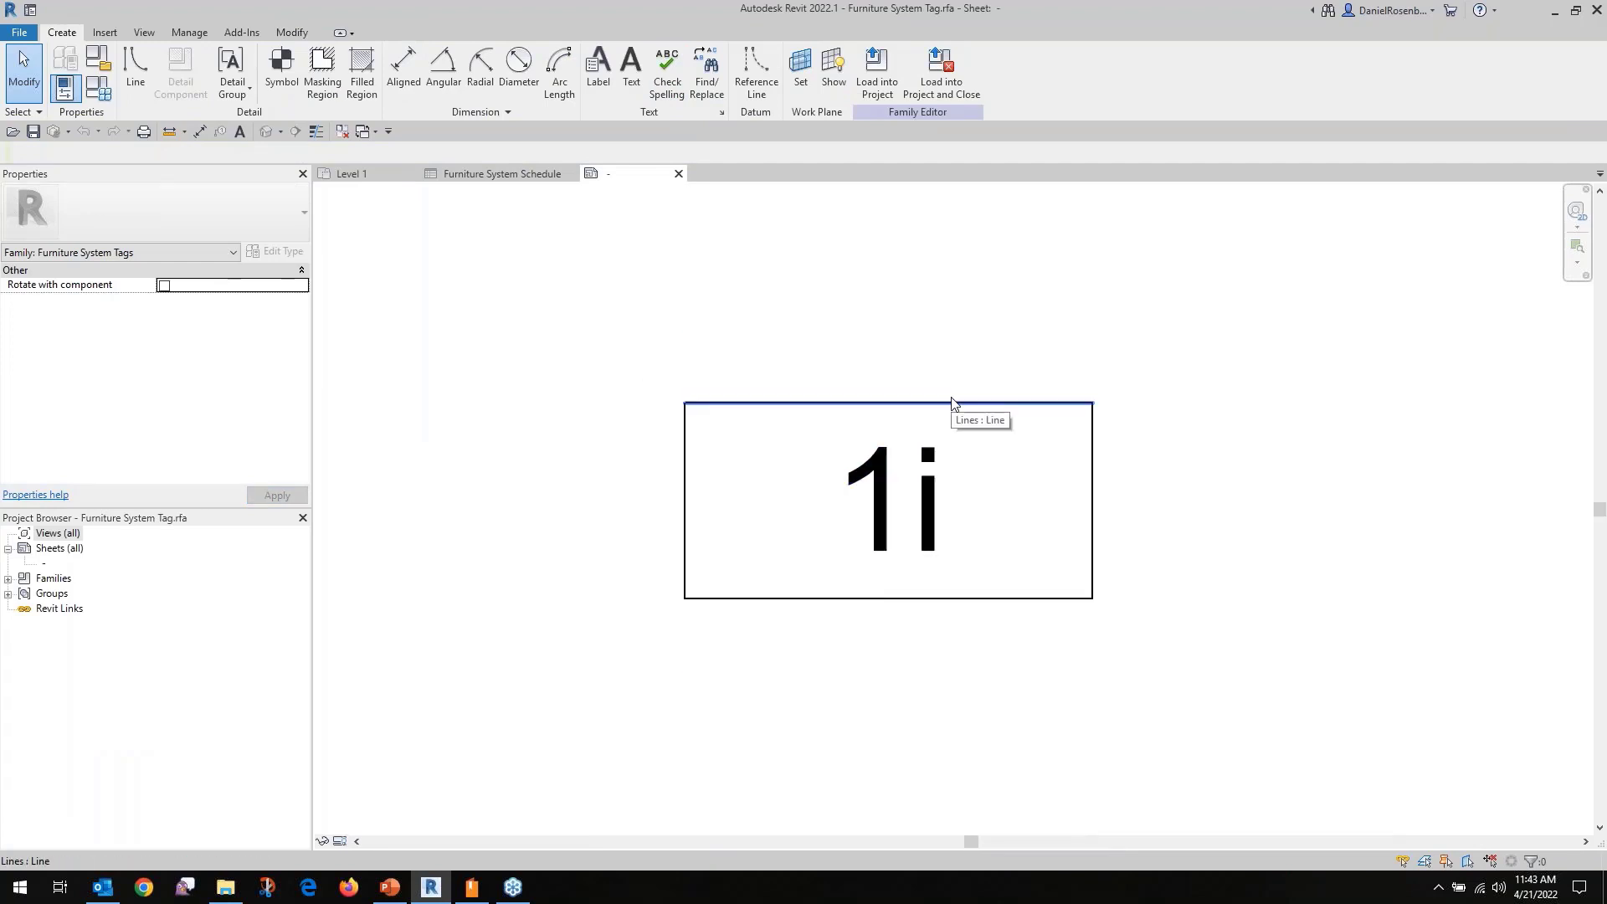
pyautogui.press('Tab')
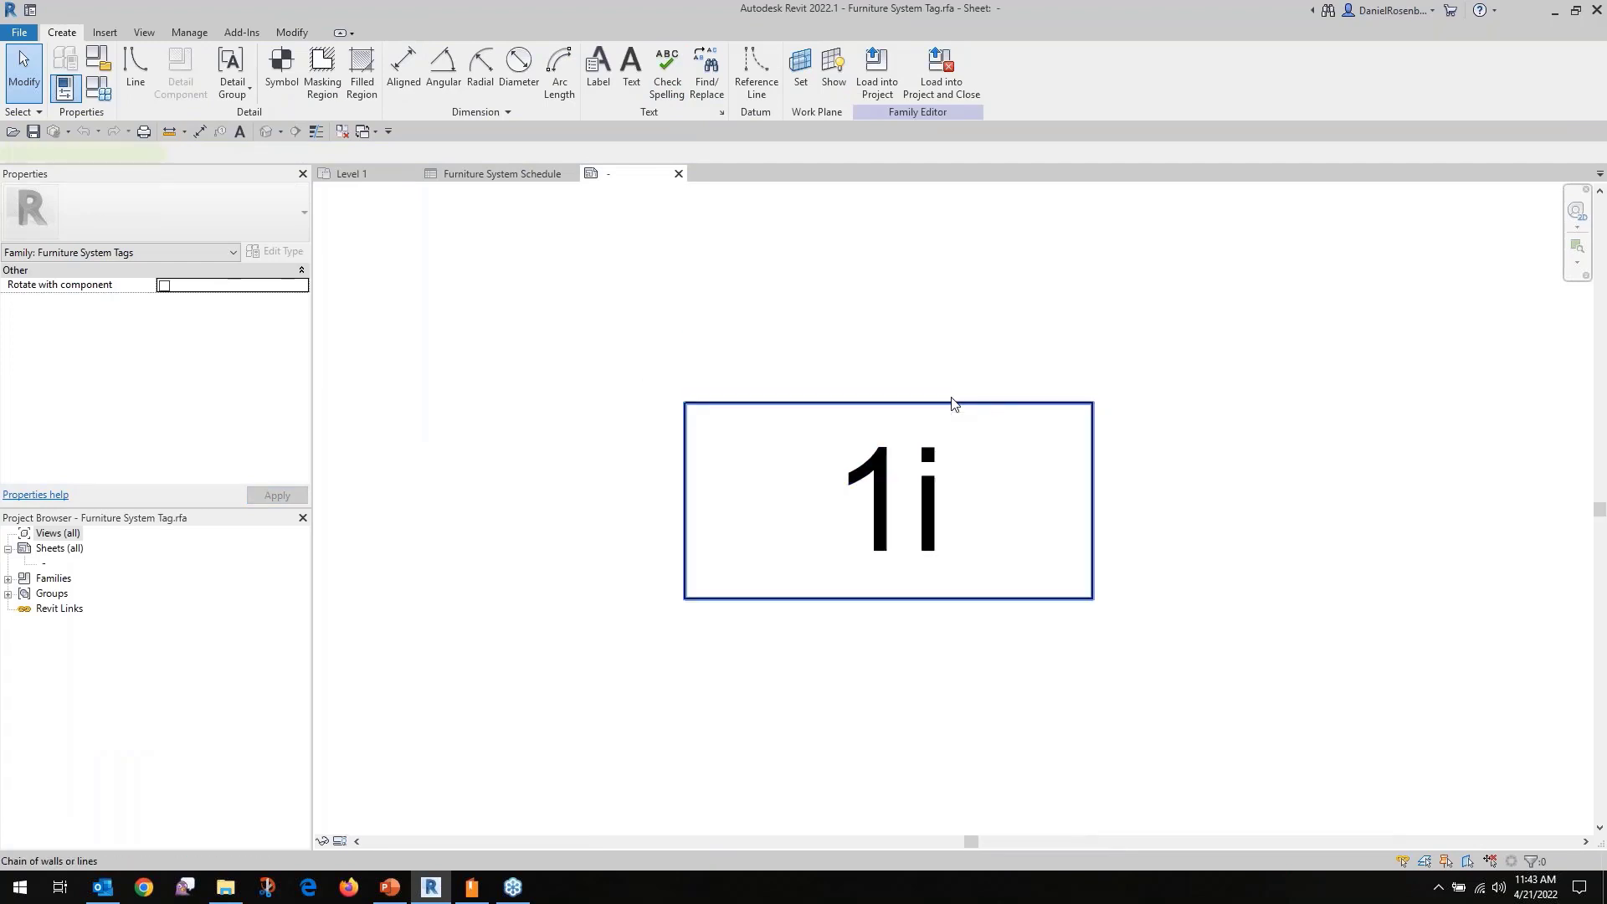
pyautogui.click(951, 404)
pyautogui.press('Delete')
# Edit the tag label's parameters and remove Type Mark from the label.
pyautogui.click(924, 480)
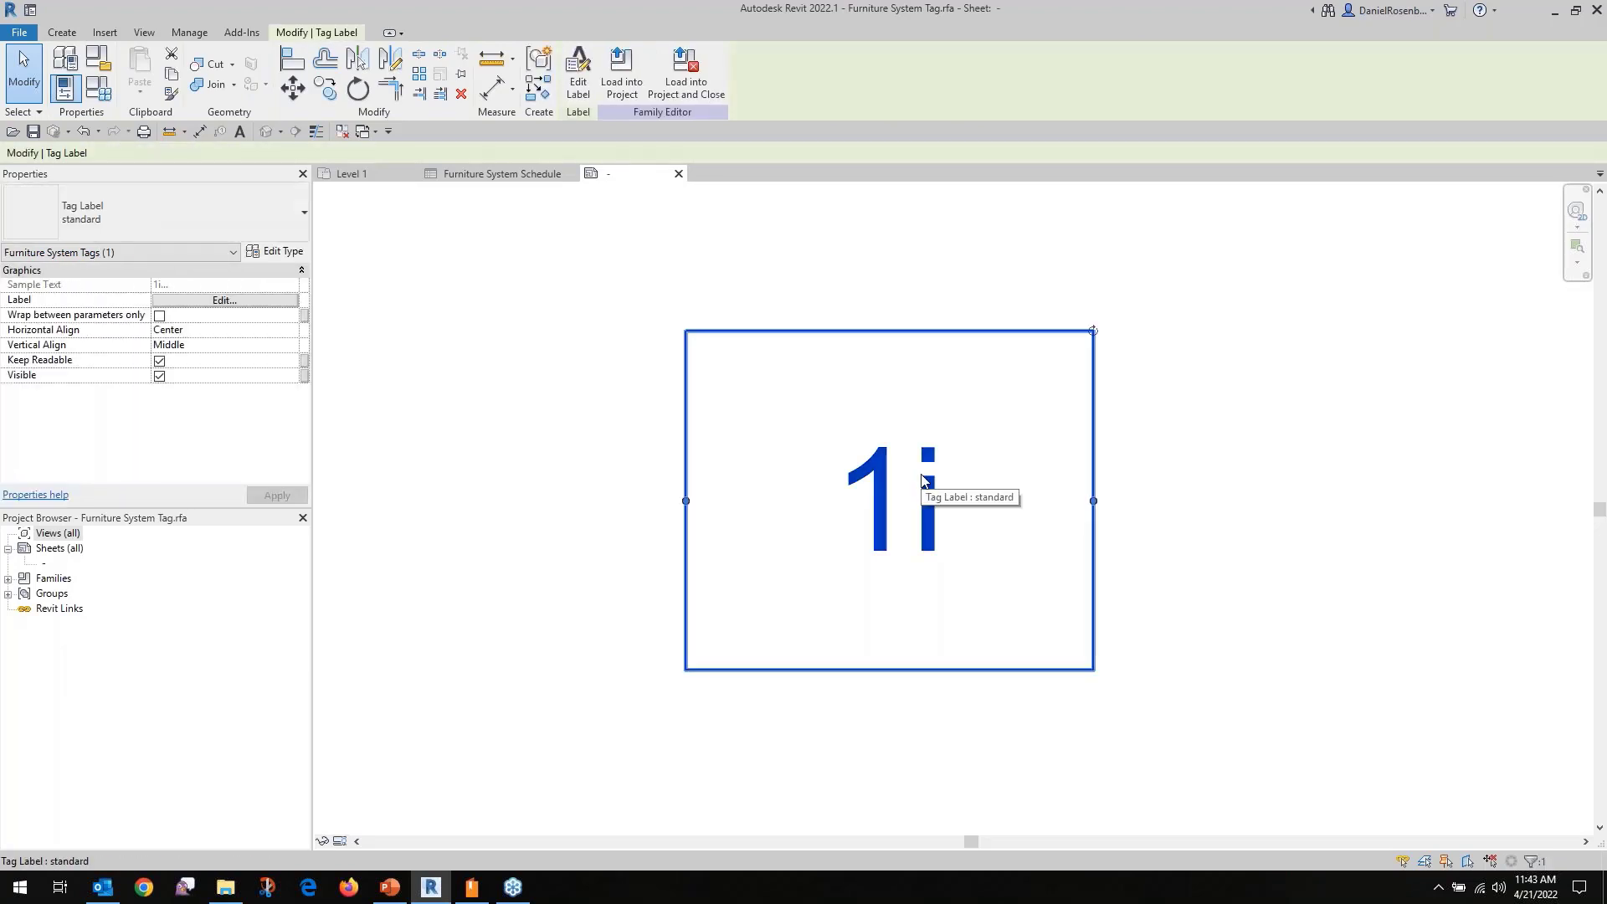
pyautogui.click(224, 300)
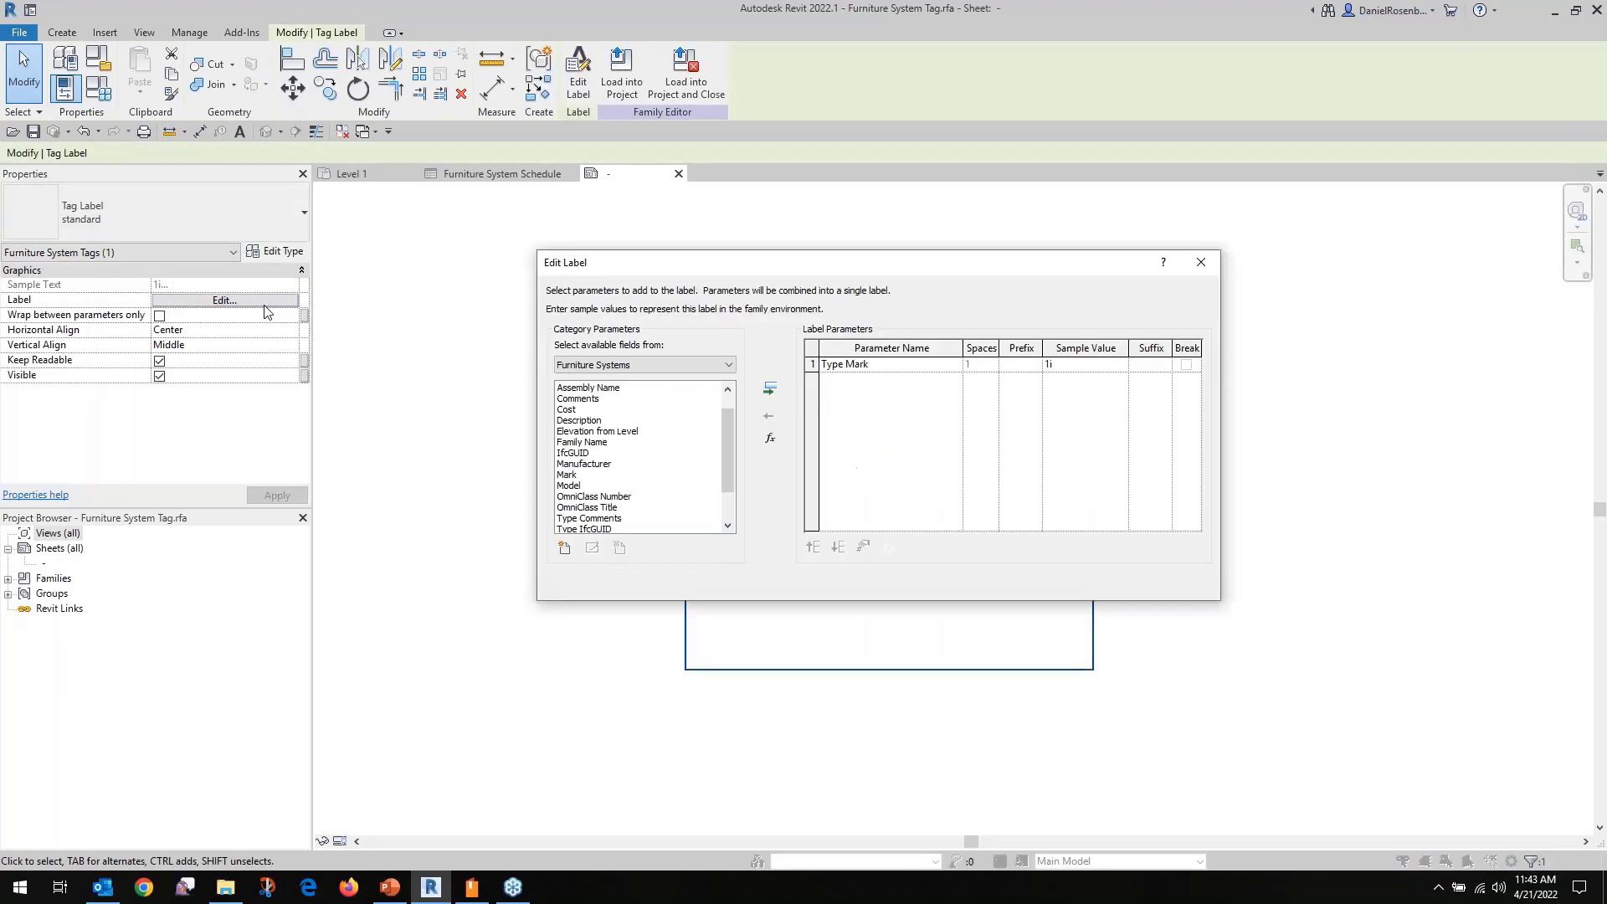
pyautogui.moveTo(722, 442); pyautogui.dragTo(718, 461)
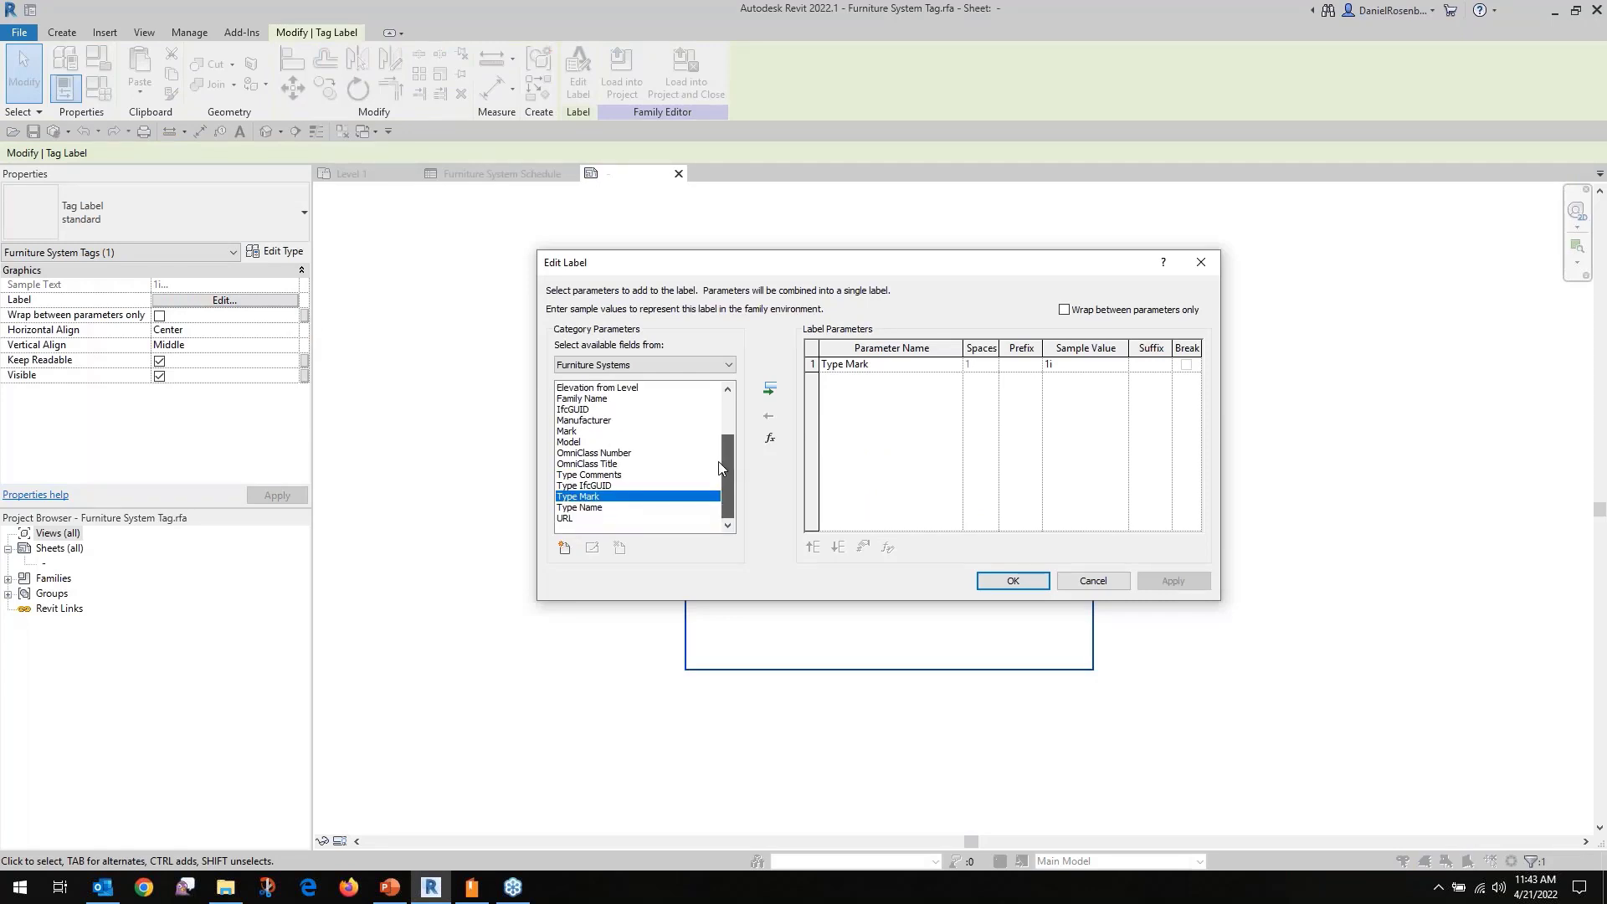
pyautogui.click(854, 365)
pyautogui.click(769, 416)
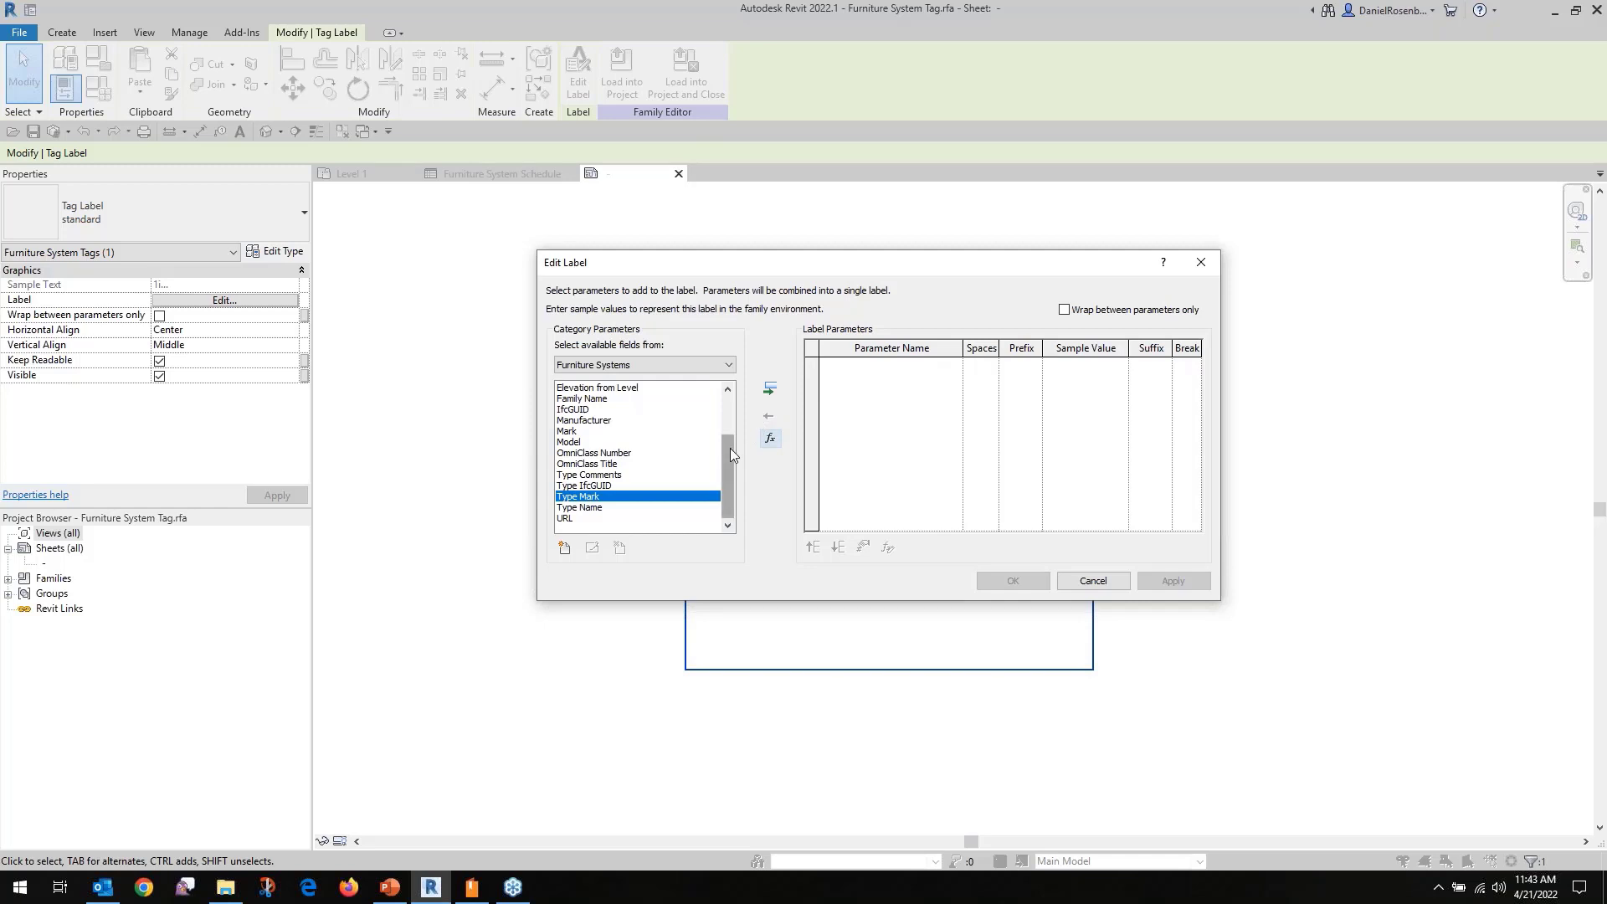
pyautogui.moveTo(730, 448); pyautogui.dragTo(734, 401)
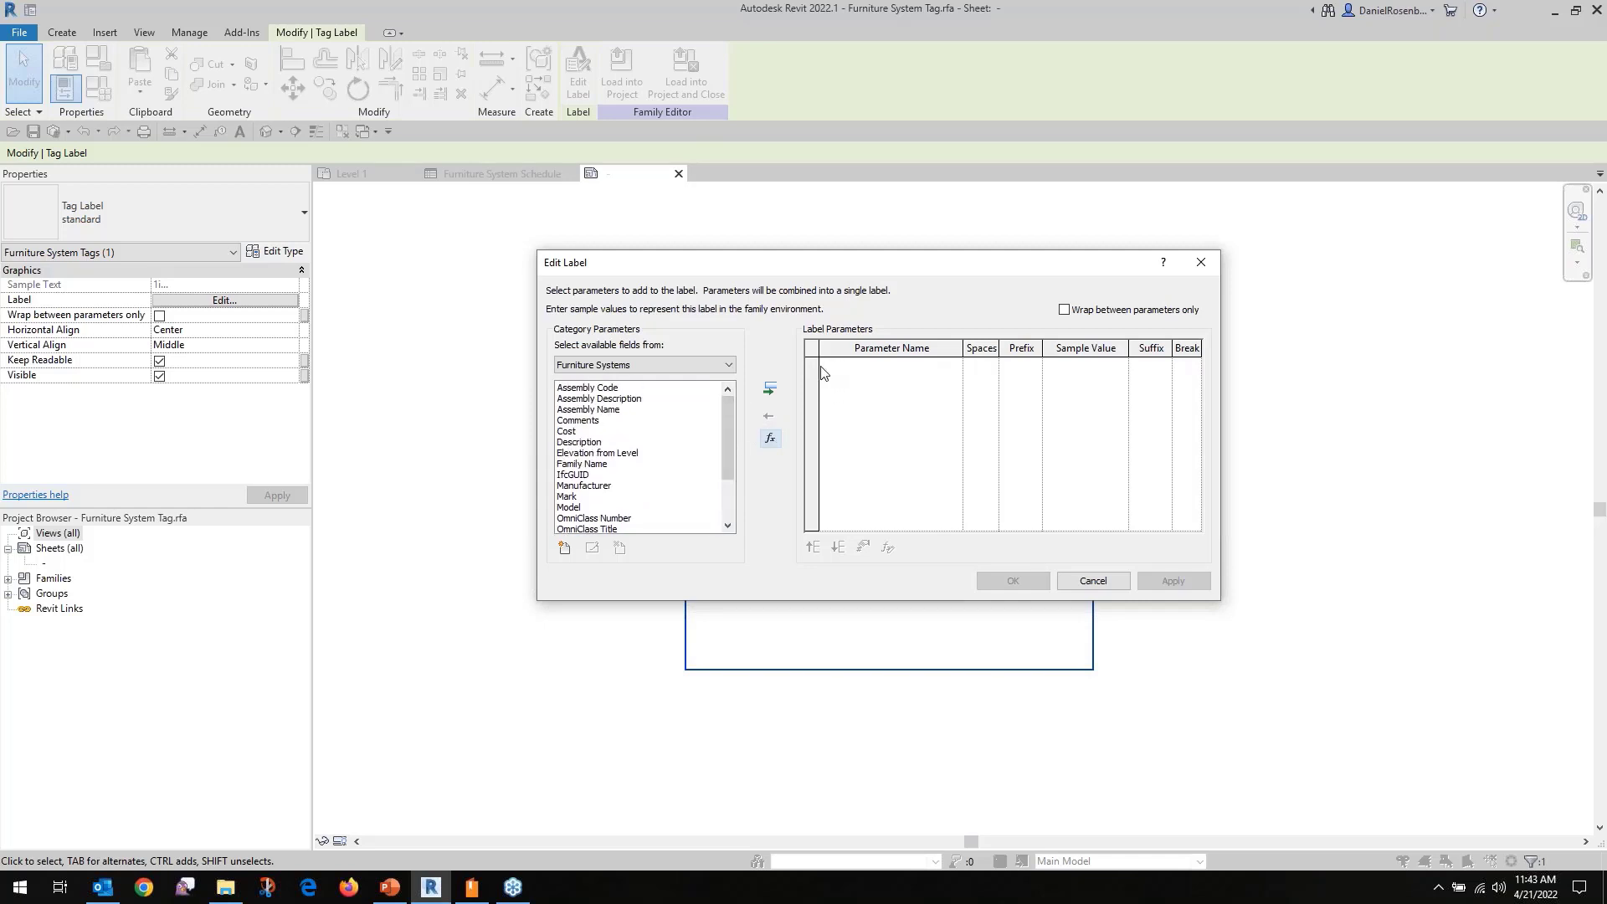
# Add the shared parameter FS Employee from the Furniture System group to the label's available fields.
pyautogui.moveTo(545, 536); pyautogui.dragTo(579, 567)
pyautogui.click(565, 549)
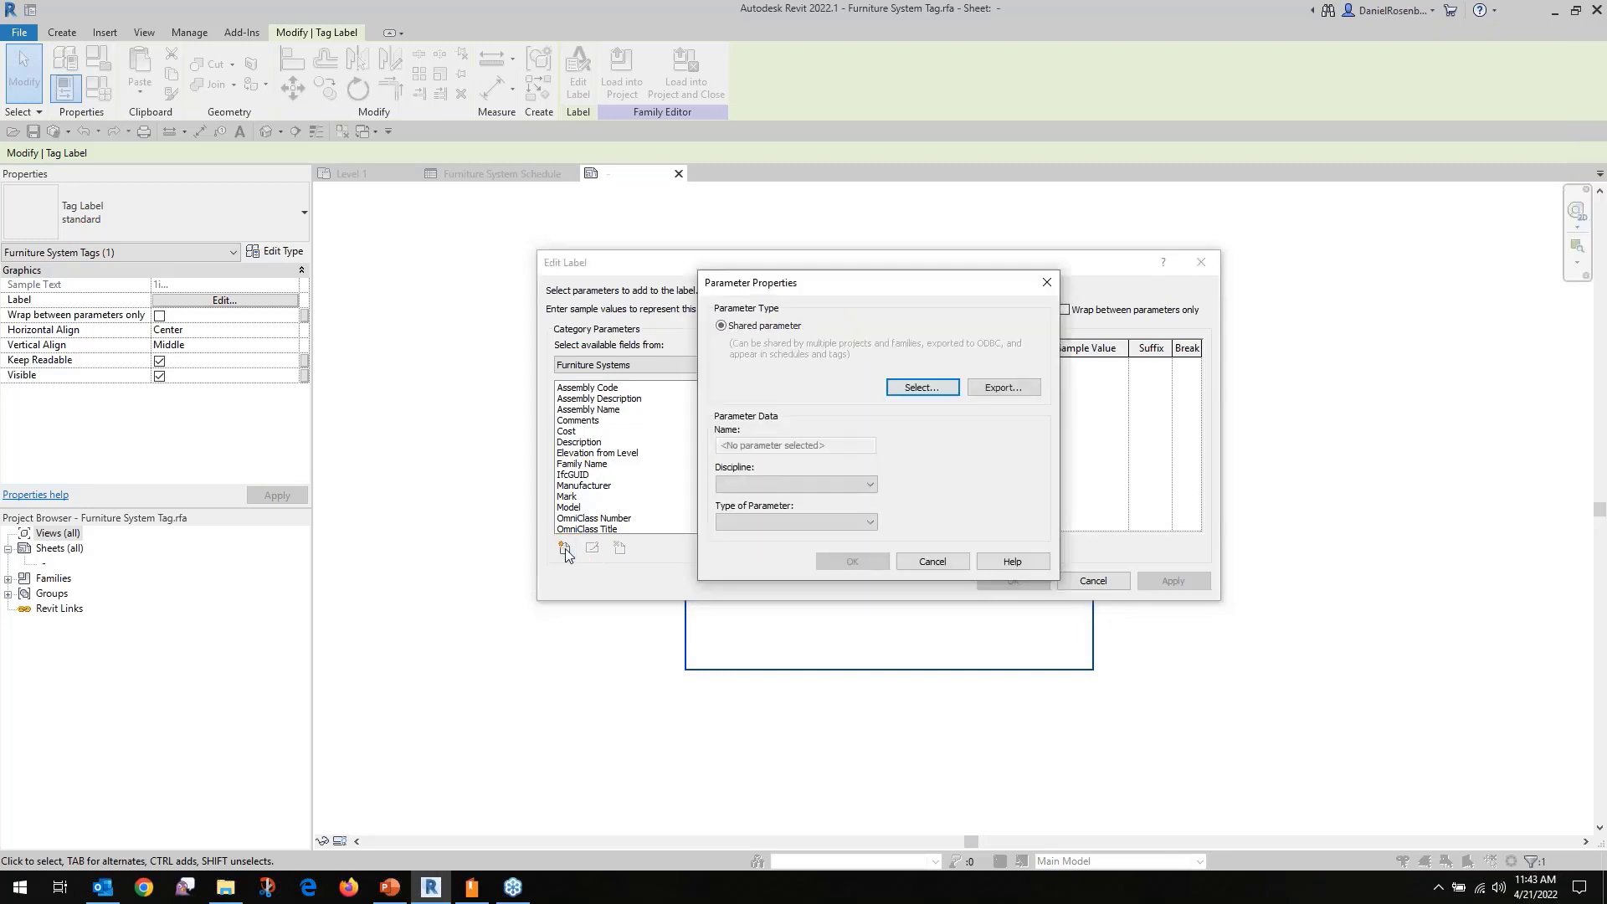
pyautogui.click(900, 390)
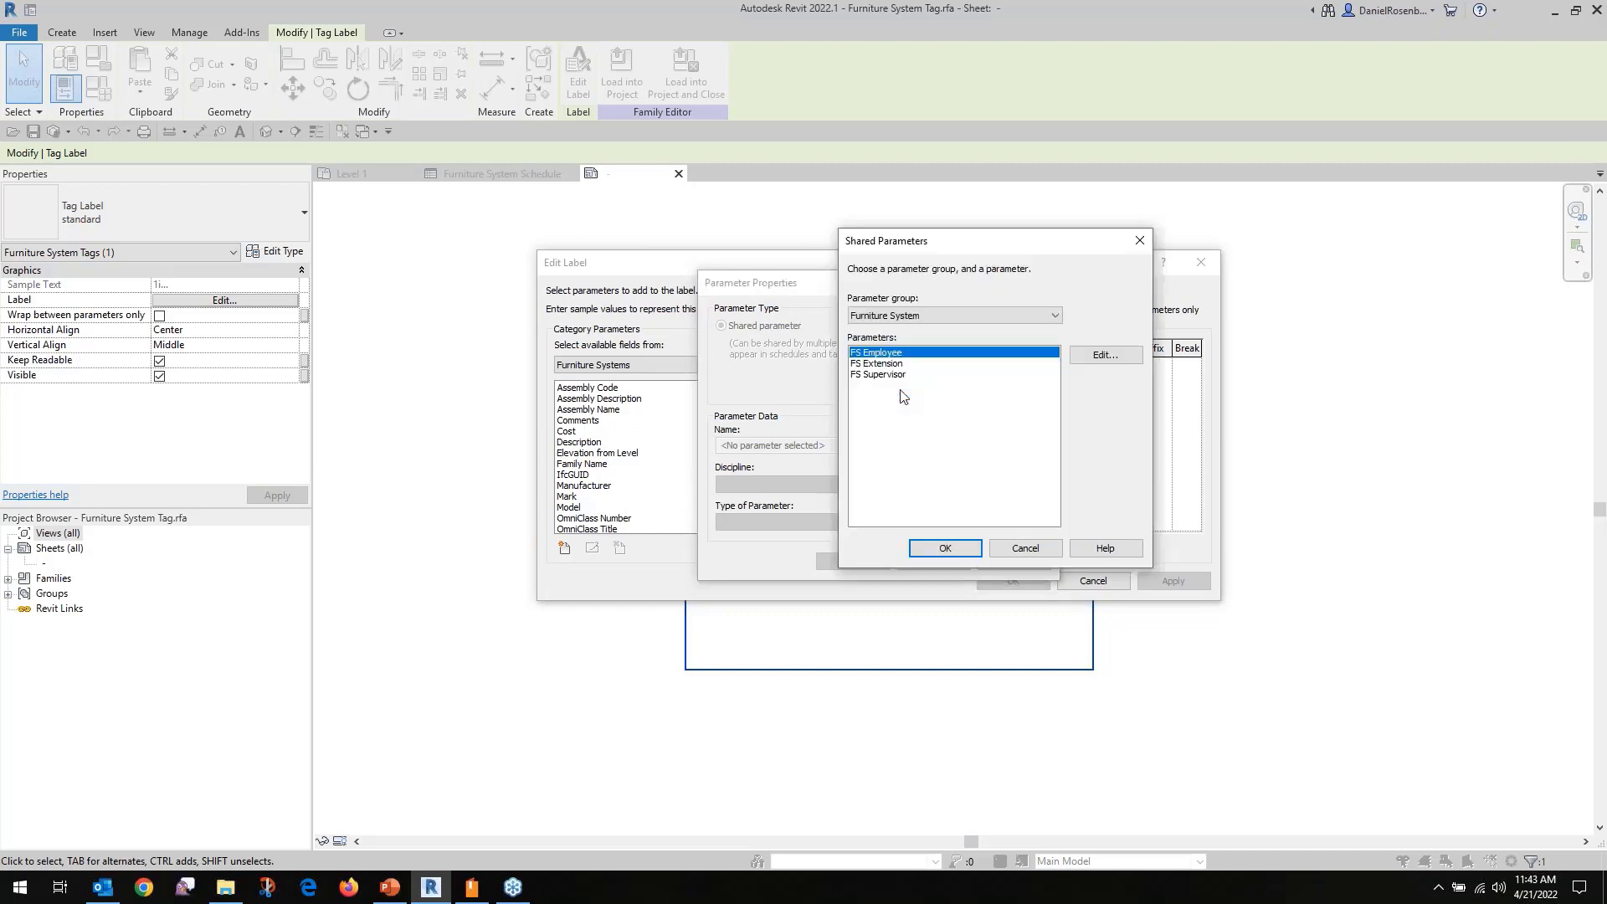
pyautogui.click(962, 547)
pyautogui.click(861, 557)
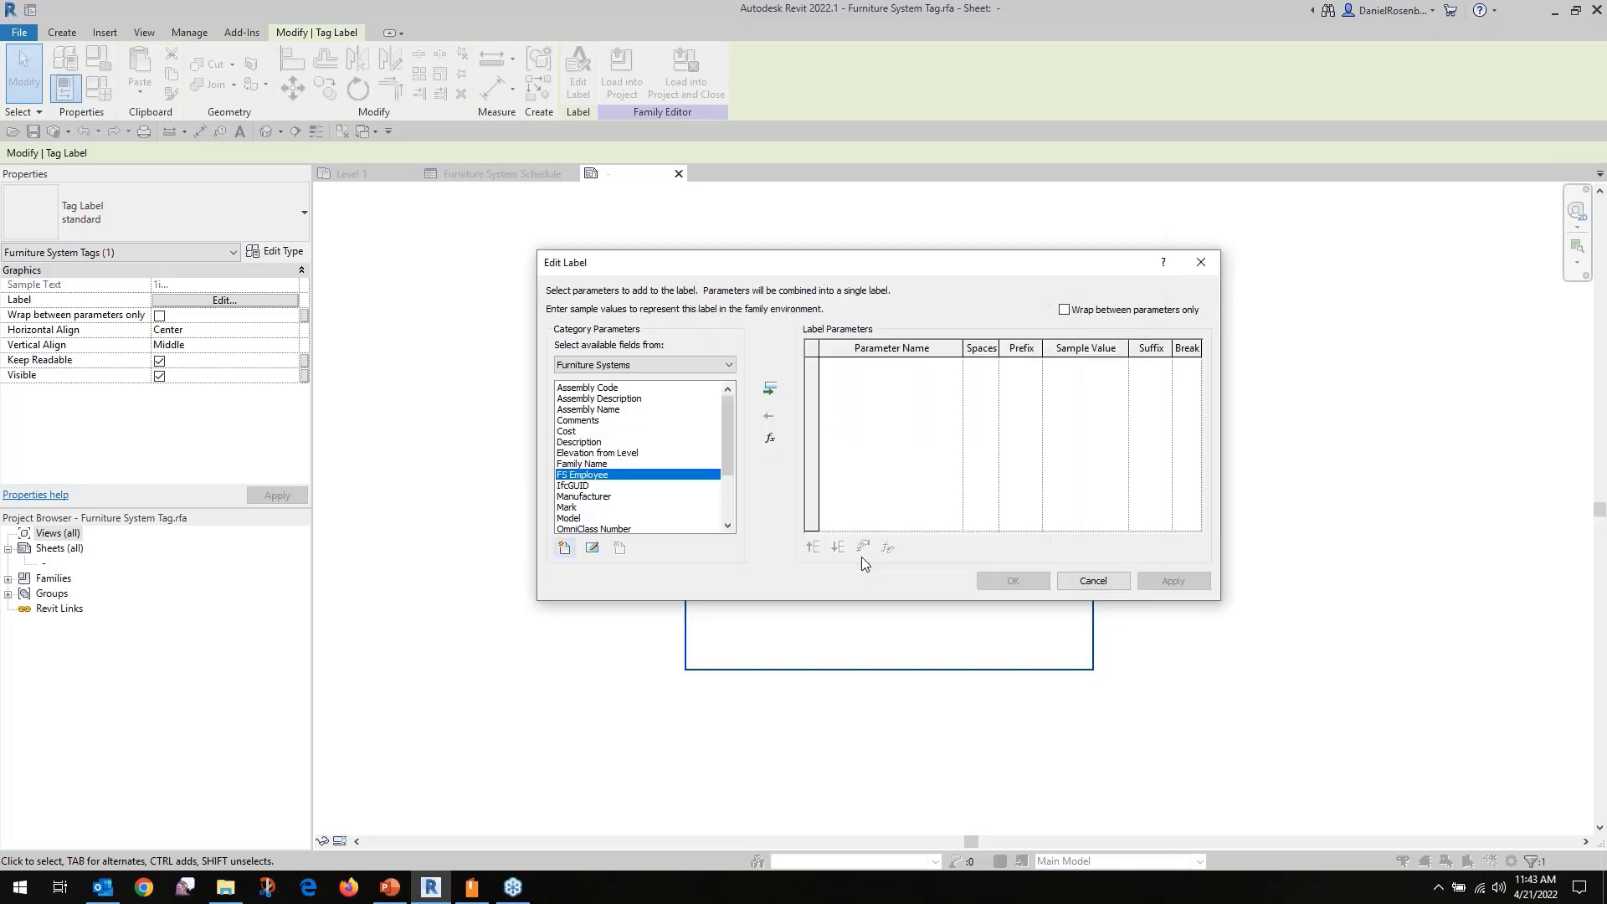
# Add the shared parameter FS Extension to the label's available fields.
pyautogui.click(564, 549)
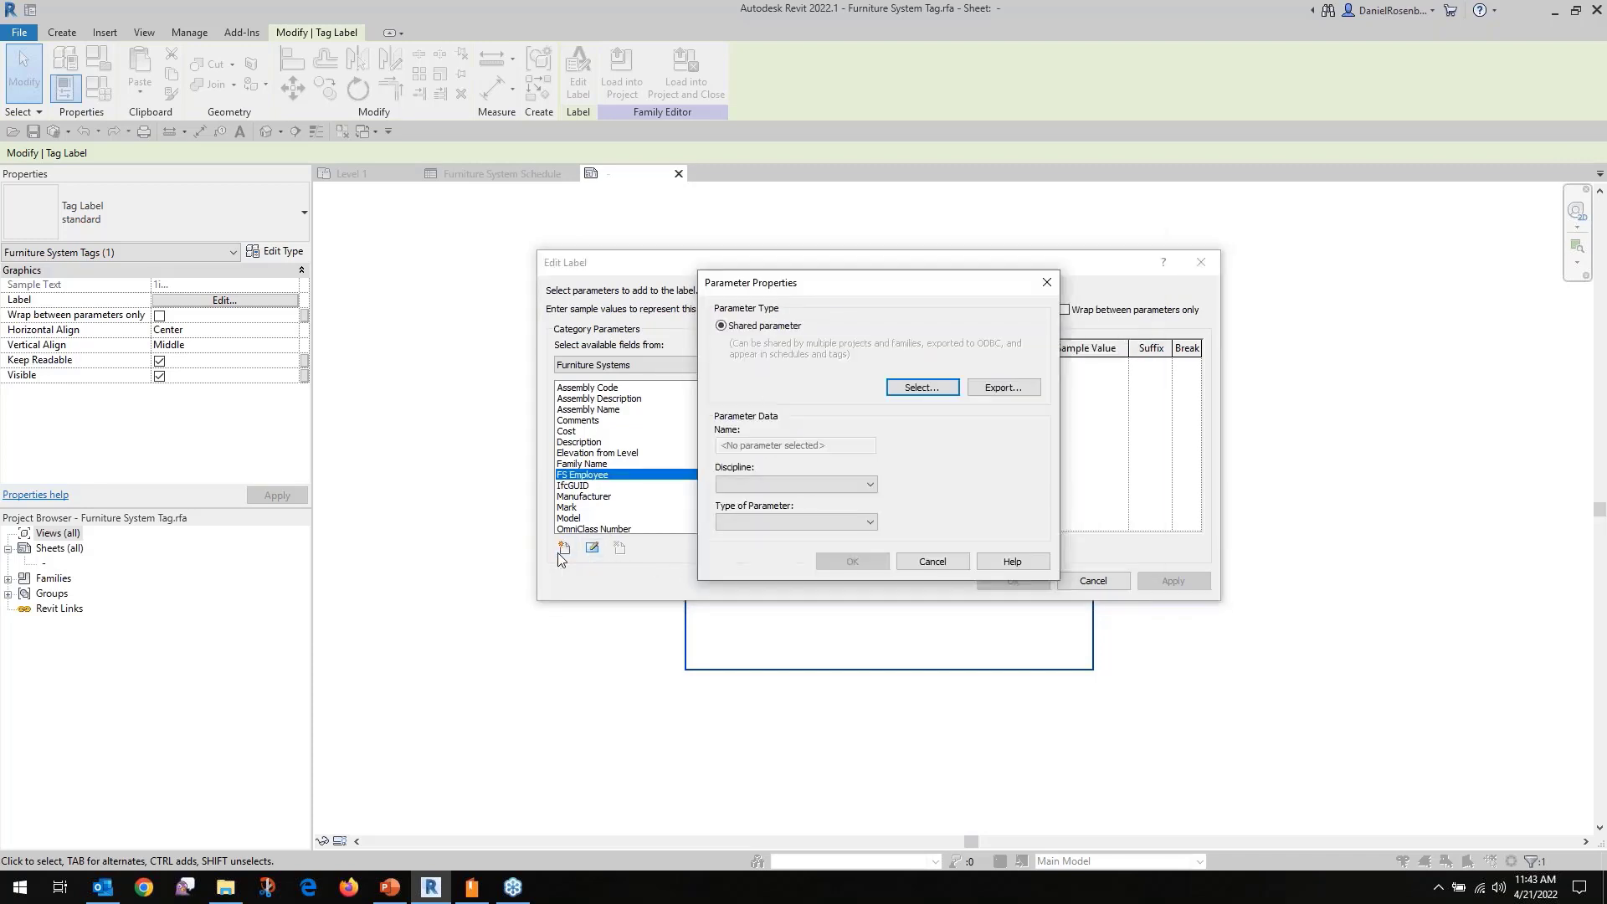
pyautogui.click(898, 388)
pyautogui.click(903, 365)
pyautogui.click(943, 550)
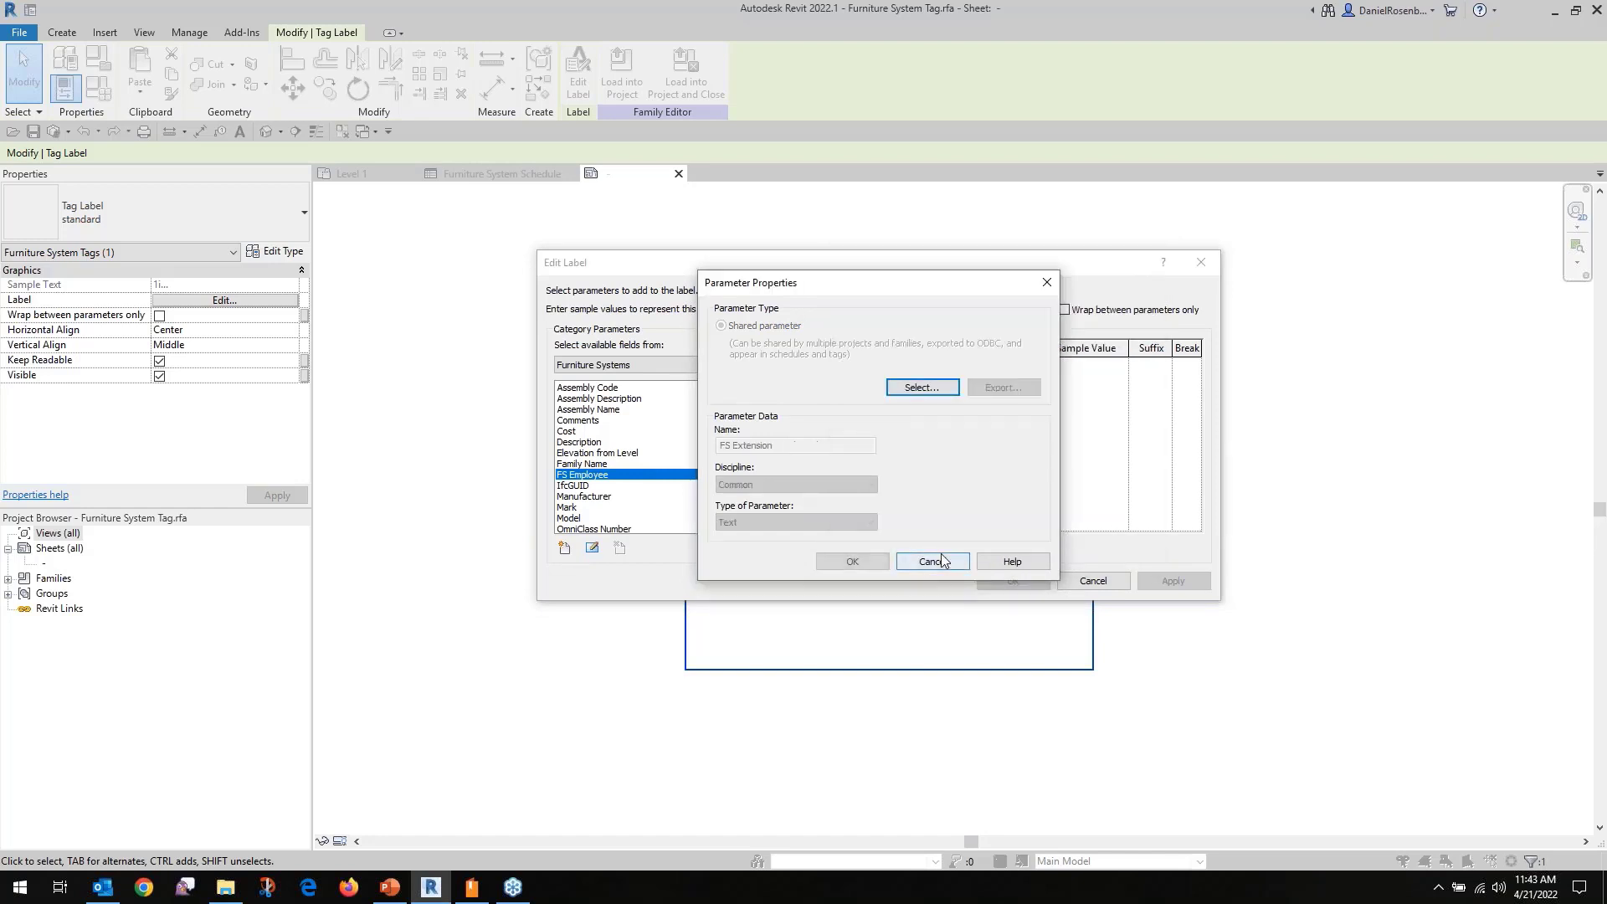
pyautogui.click(873, 557)
# Add the shared parameter FS Supervisor to the label's available fields.
pyautogui.click(564, 549)
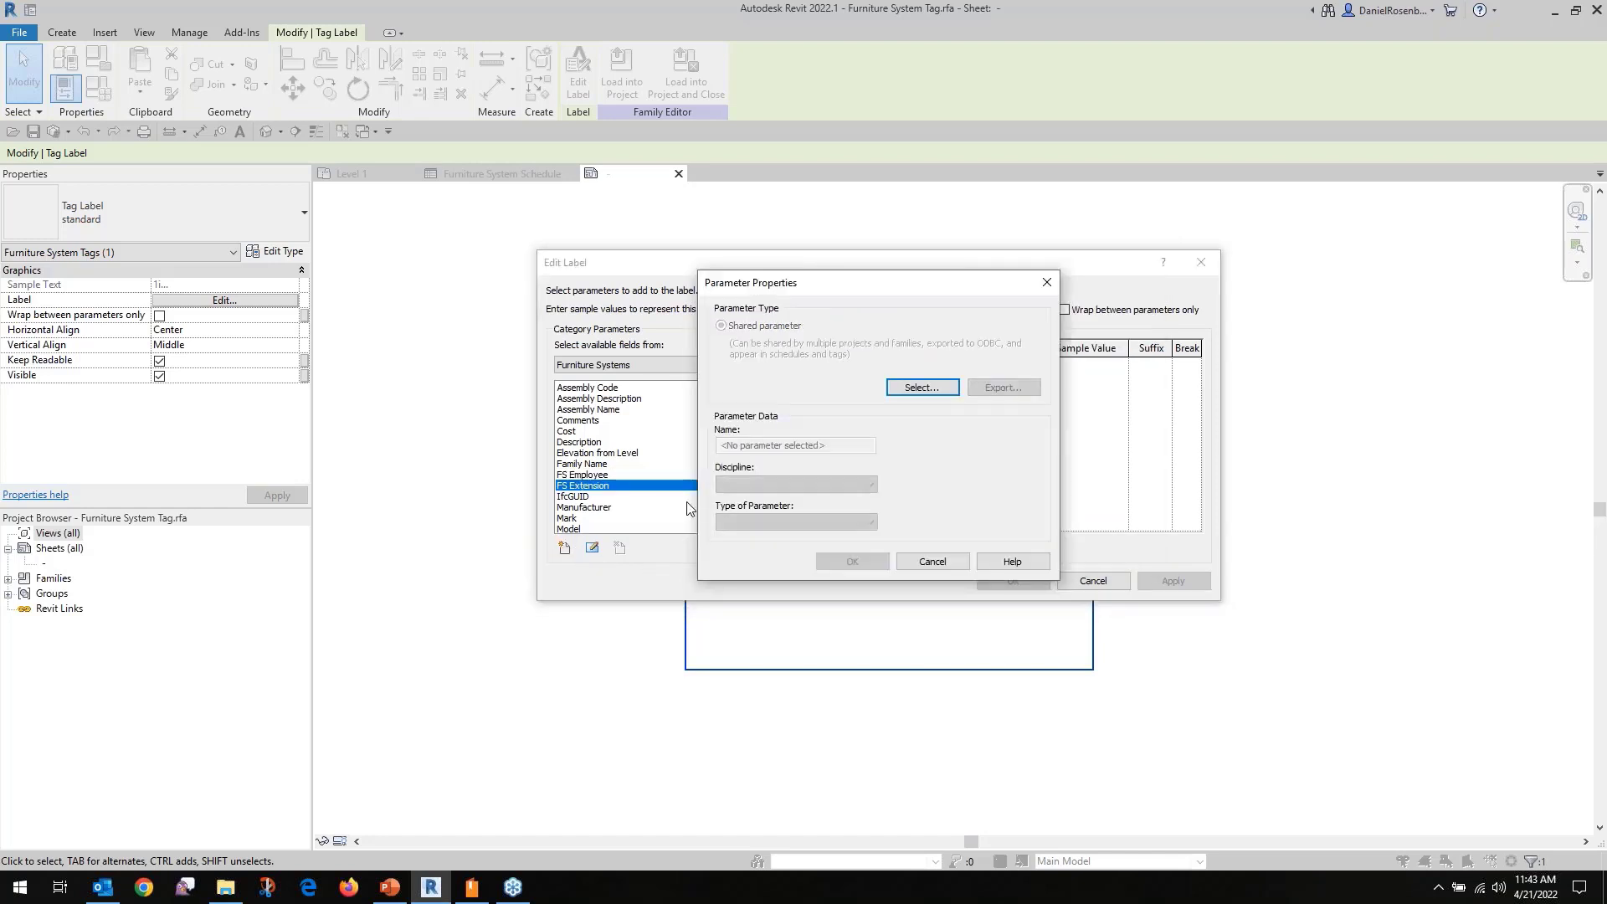
pyautogui.click(918, 389)
pyautogui.click(889, 375)
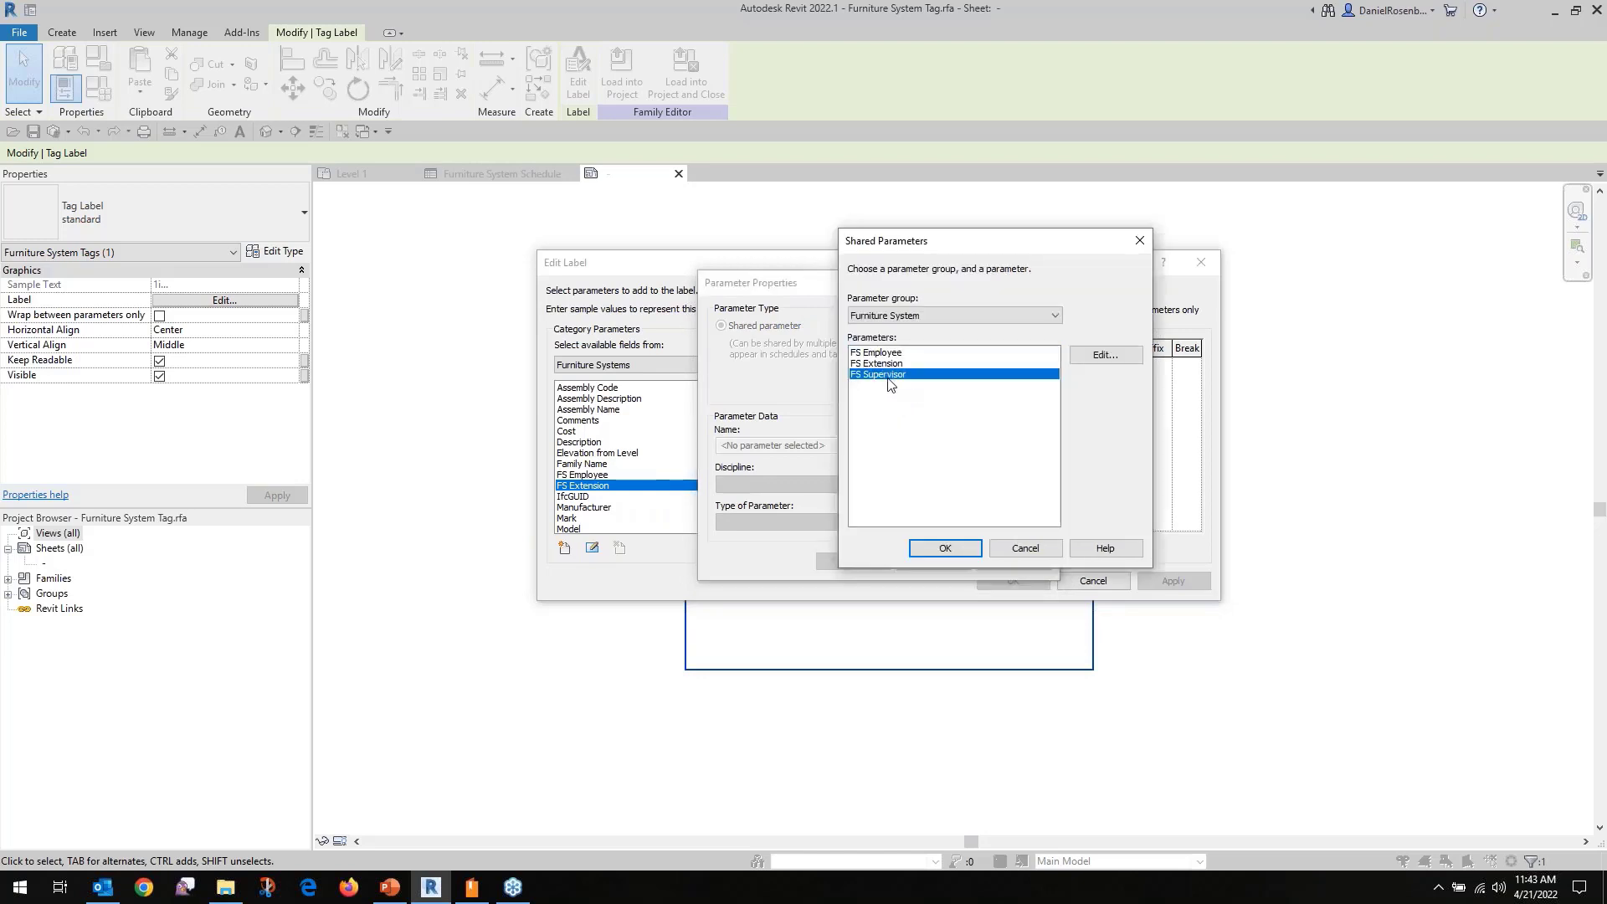
pyautogui.click(946, 548)
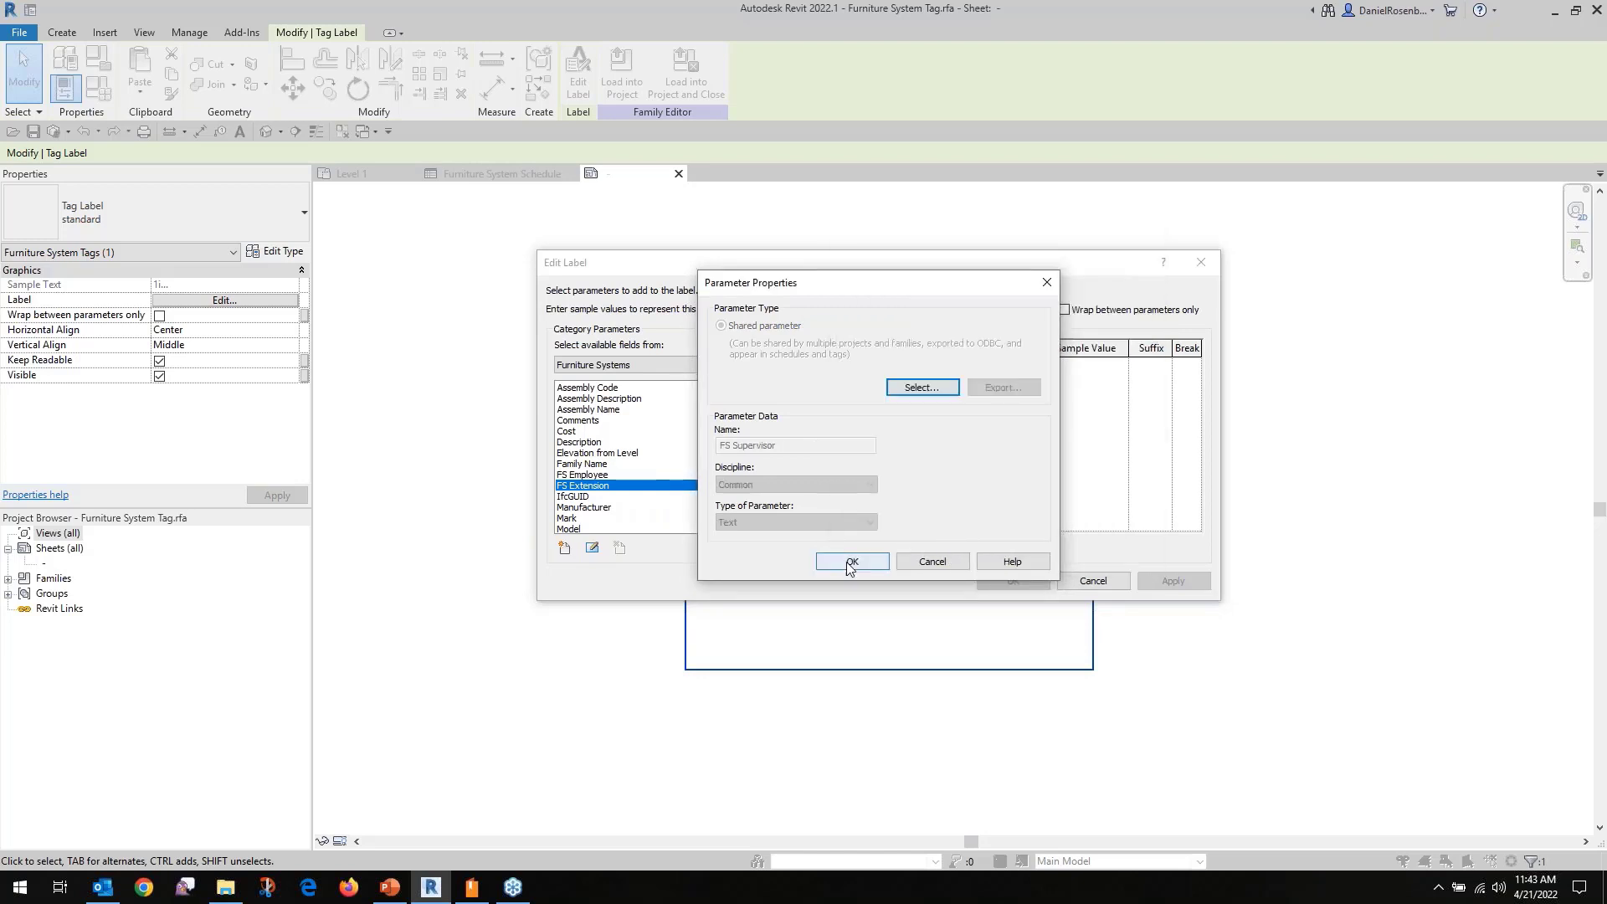
pyautogui.click(849, 562)
# Insert FS Employee, FS Extension and FS Supervisor, in that order, as the tag's label parameters.
pyautogui.click(583, 478)
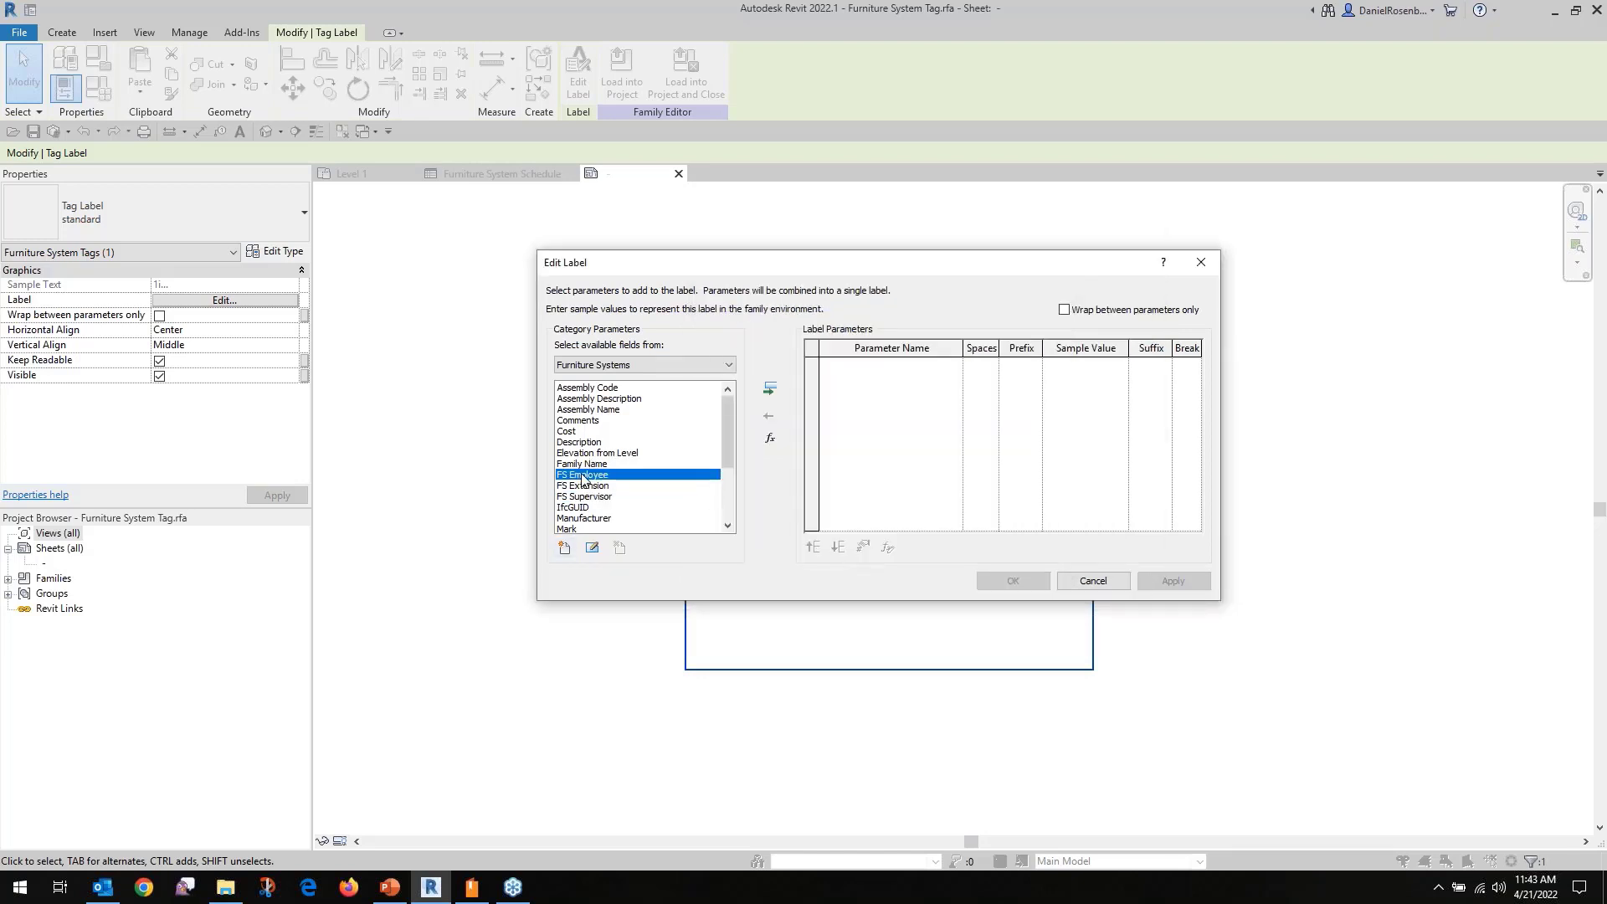
pyautogui.click(770, 388)
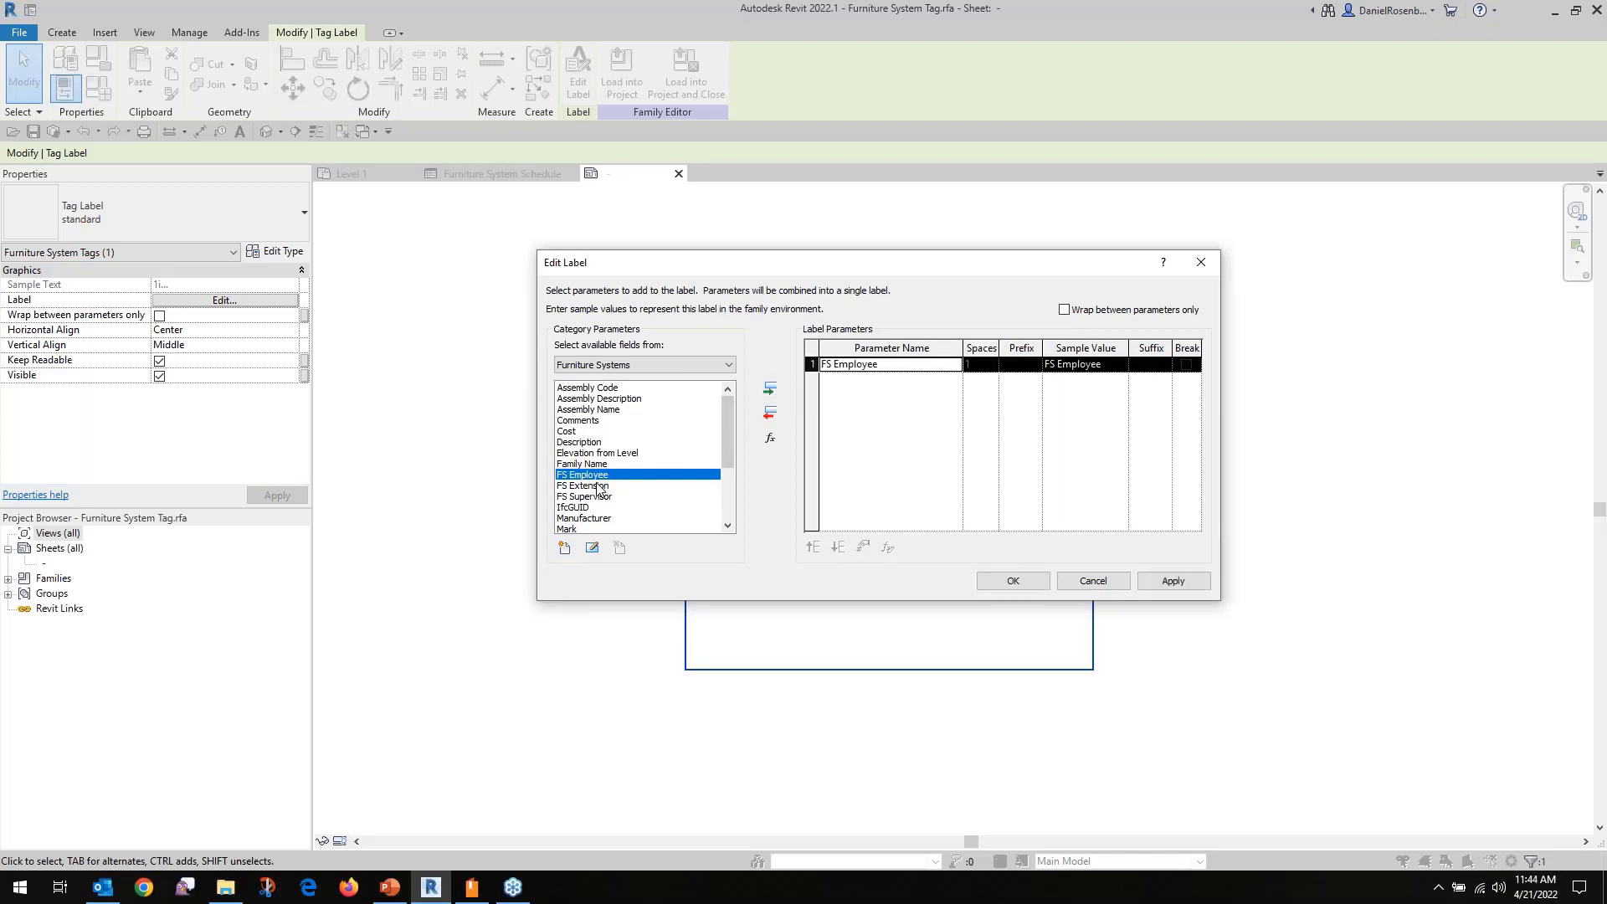
pyautogui.click(596, 486)
pyautogui.click(771, 390)
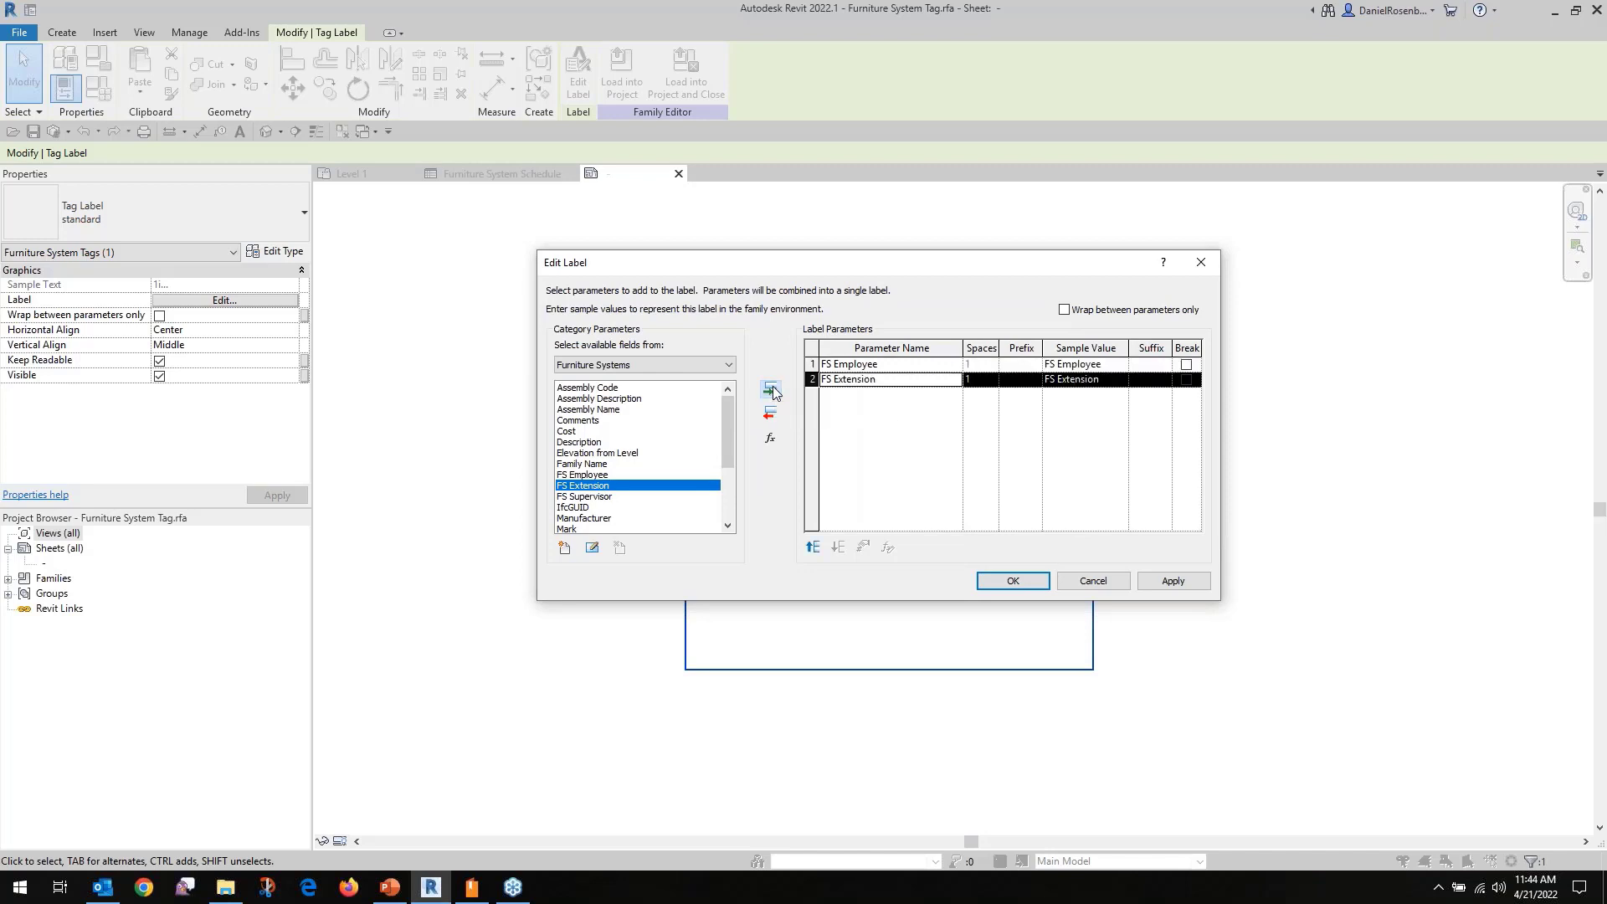
pyautogui.click(597, 496)
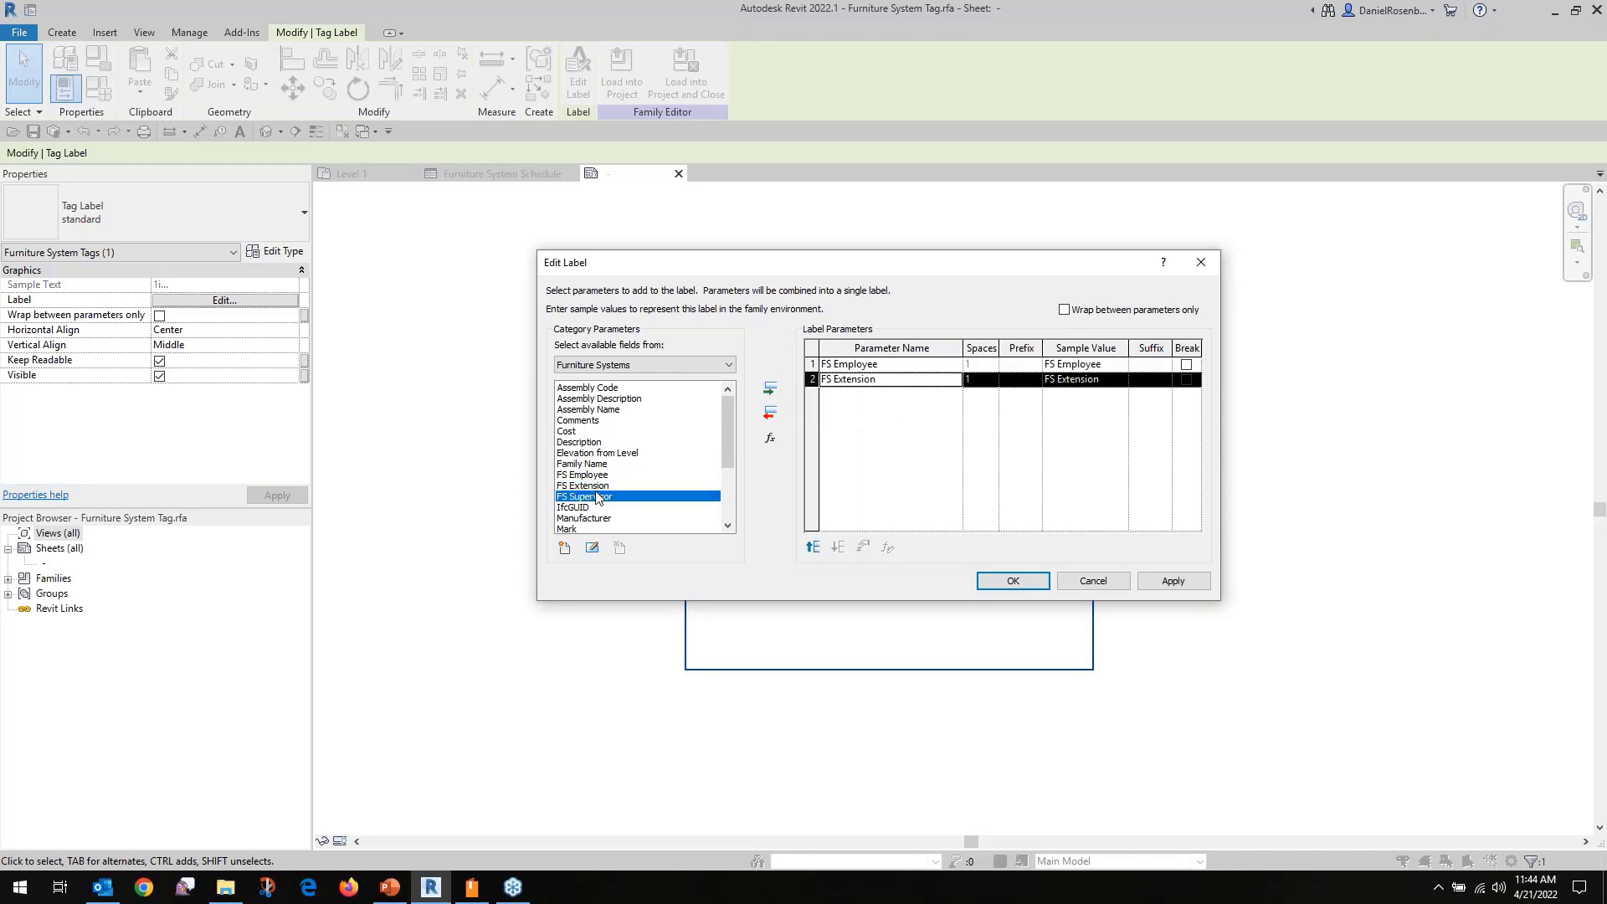
pyautogui.click(769, 392)
# Set line breaks after FS Employee and FS Extension, and widen the label box so each parameter fits on one line.
pyautogui.click(1186, 365)
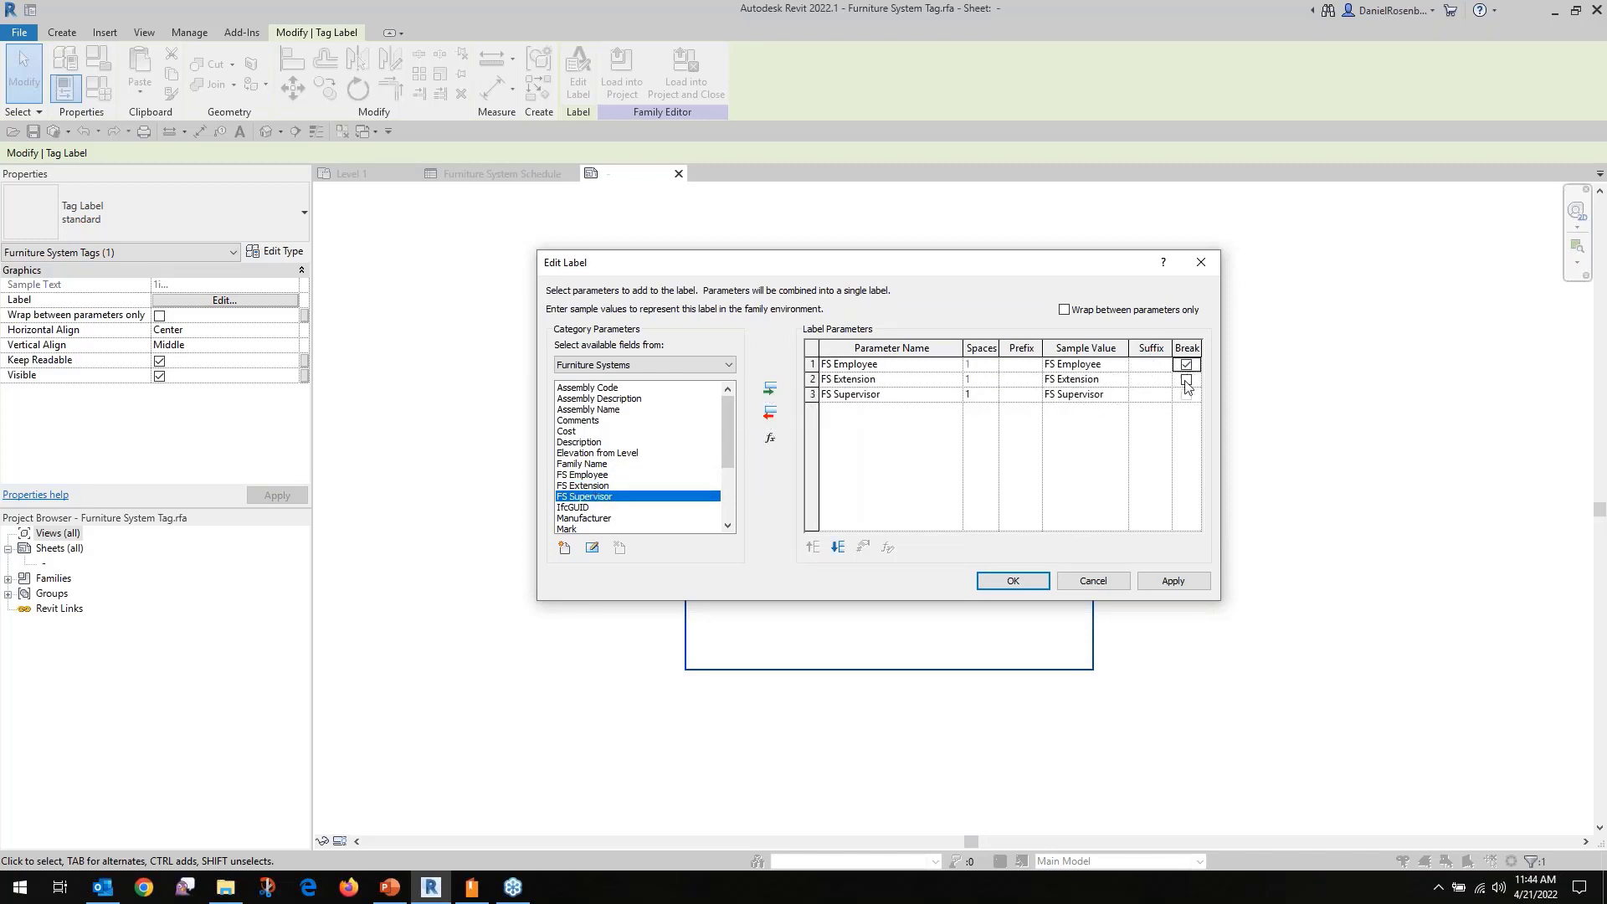
pyautogui.click(1186, 379)
pyautogui.click(1012, 580)
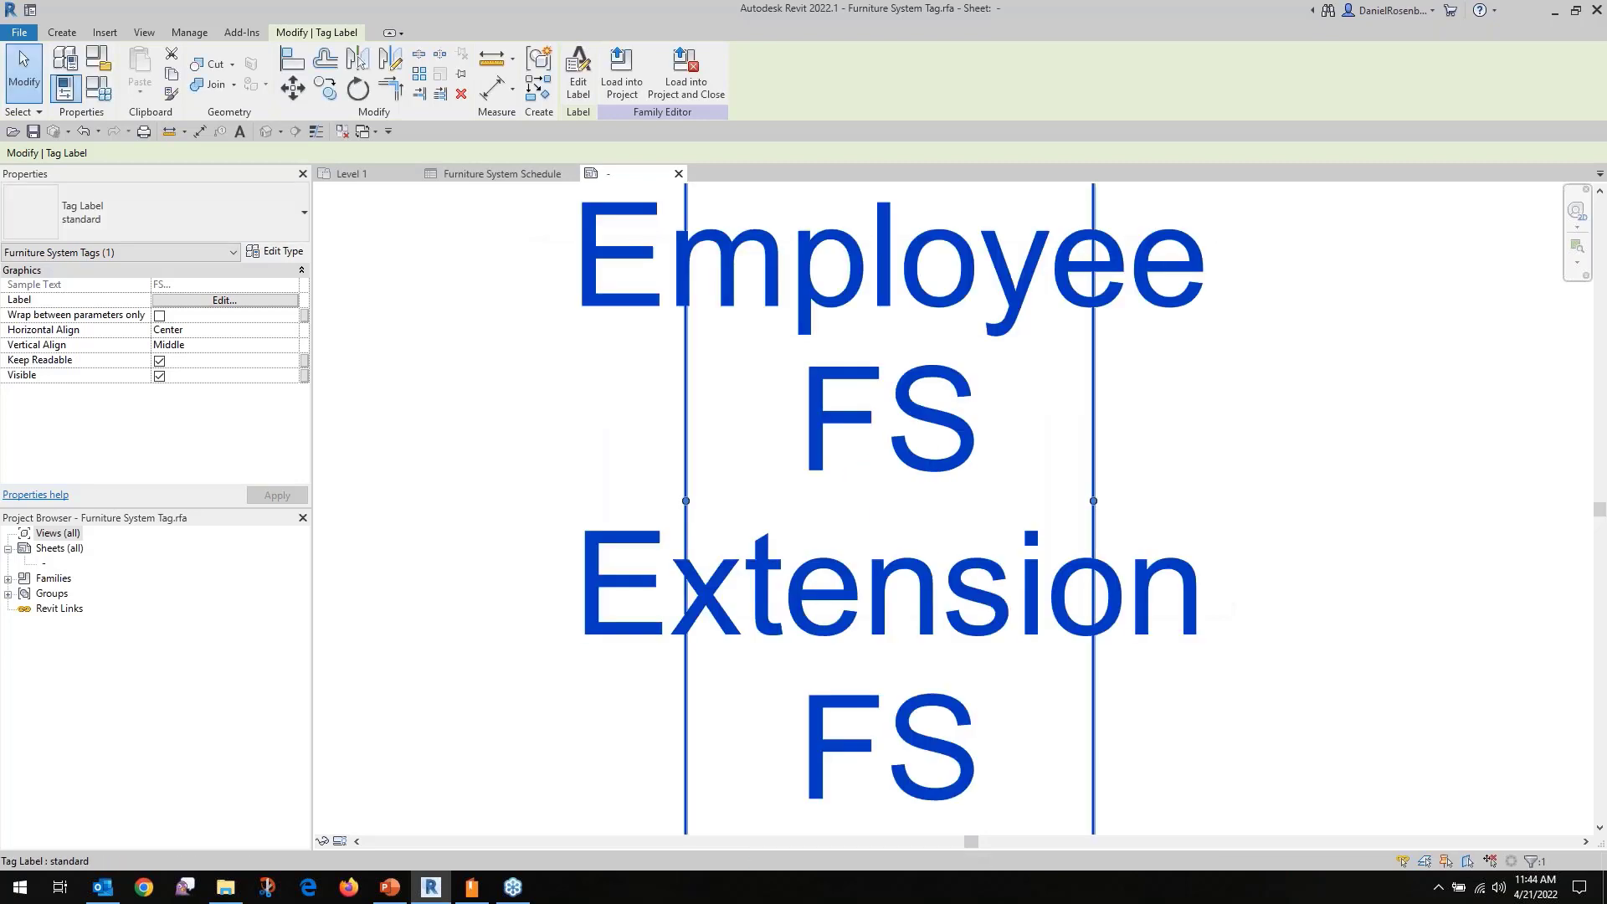
pyautogui.scroll(-3, 804, 498)
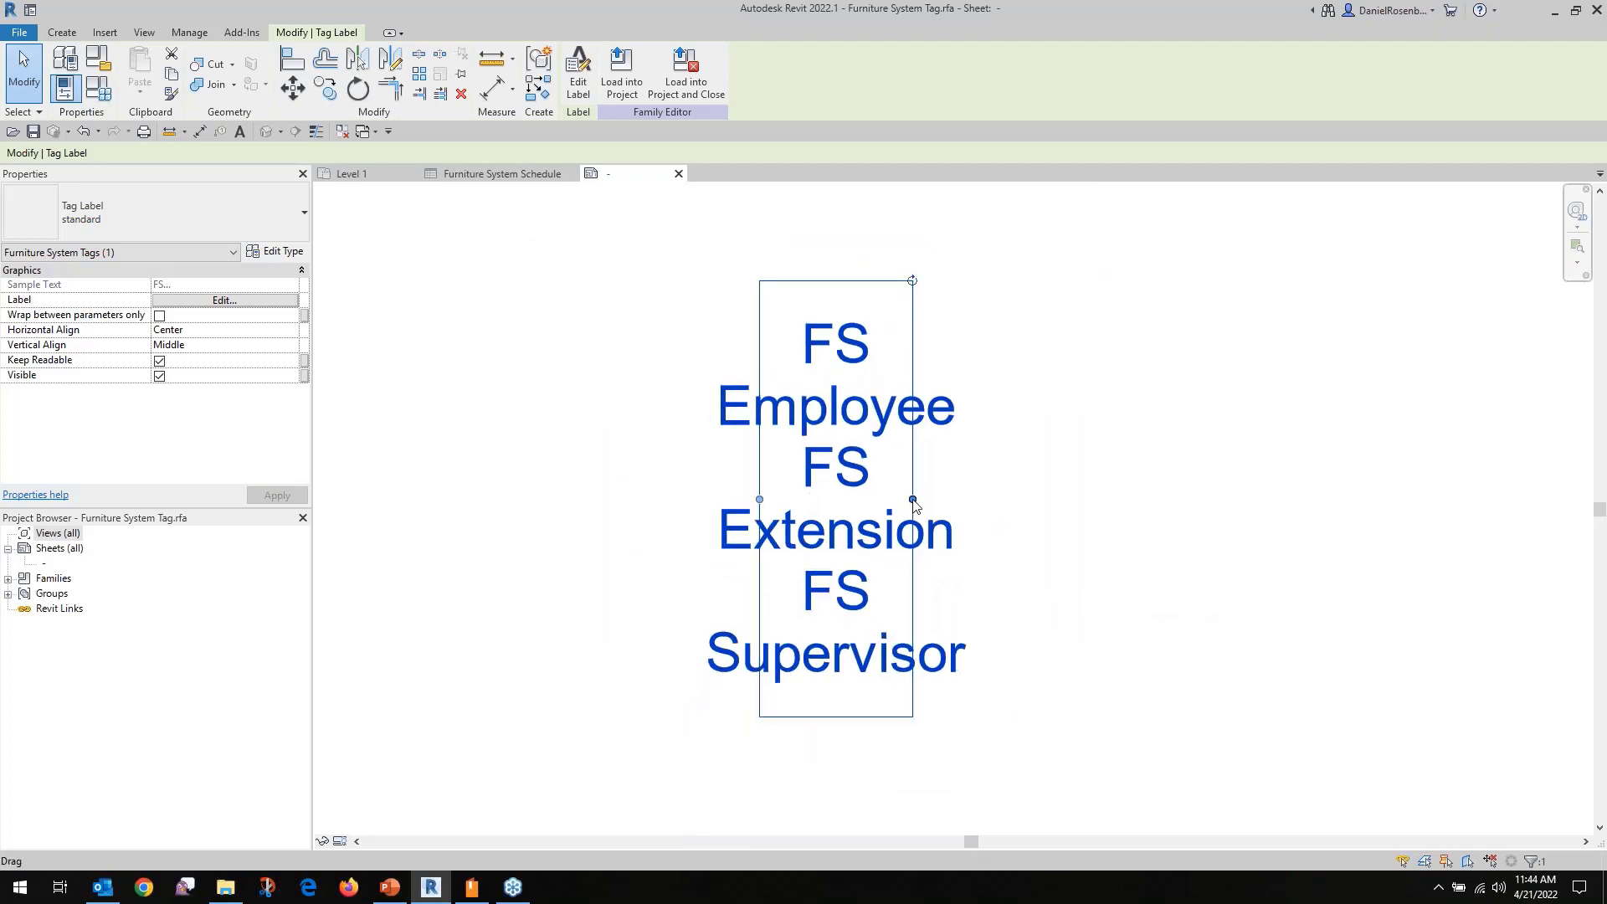
pyautogui.moveTo(930, 499); pyautogui.dragTo(1161, 487)
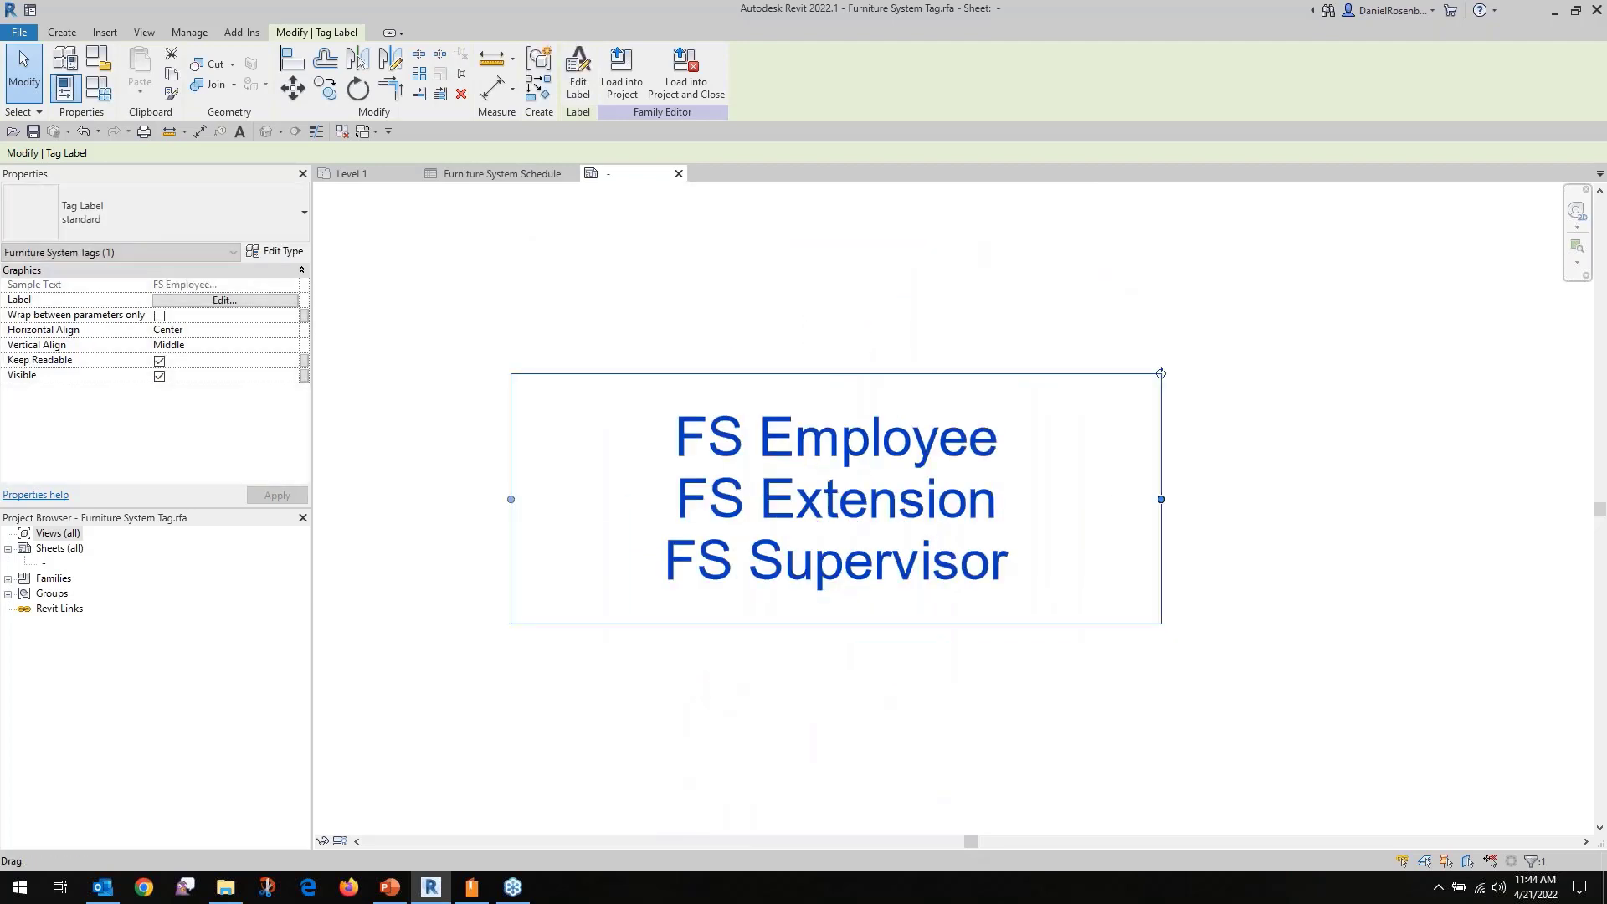
# Load the edited Furniture System Tag family into the project, overwriting the existing version and its parameter values.
pyautogui.click(621, 67)
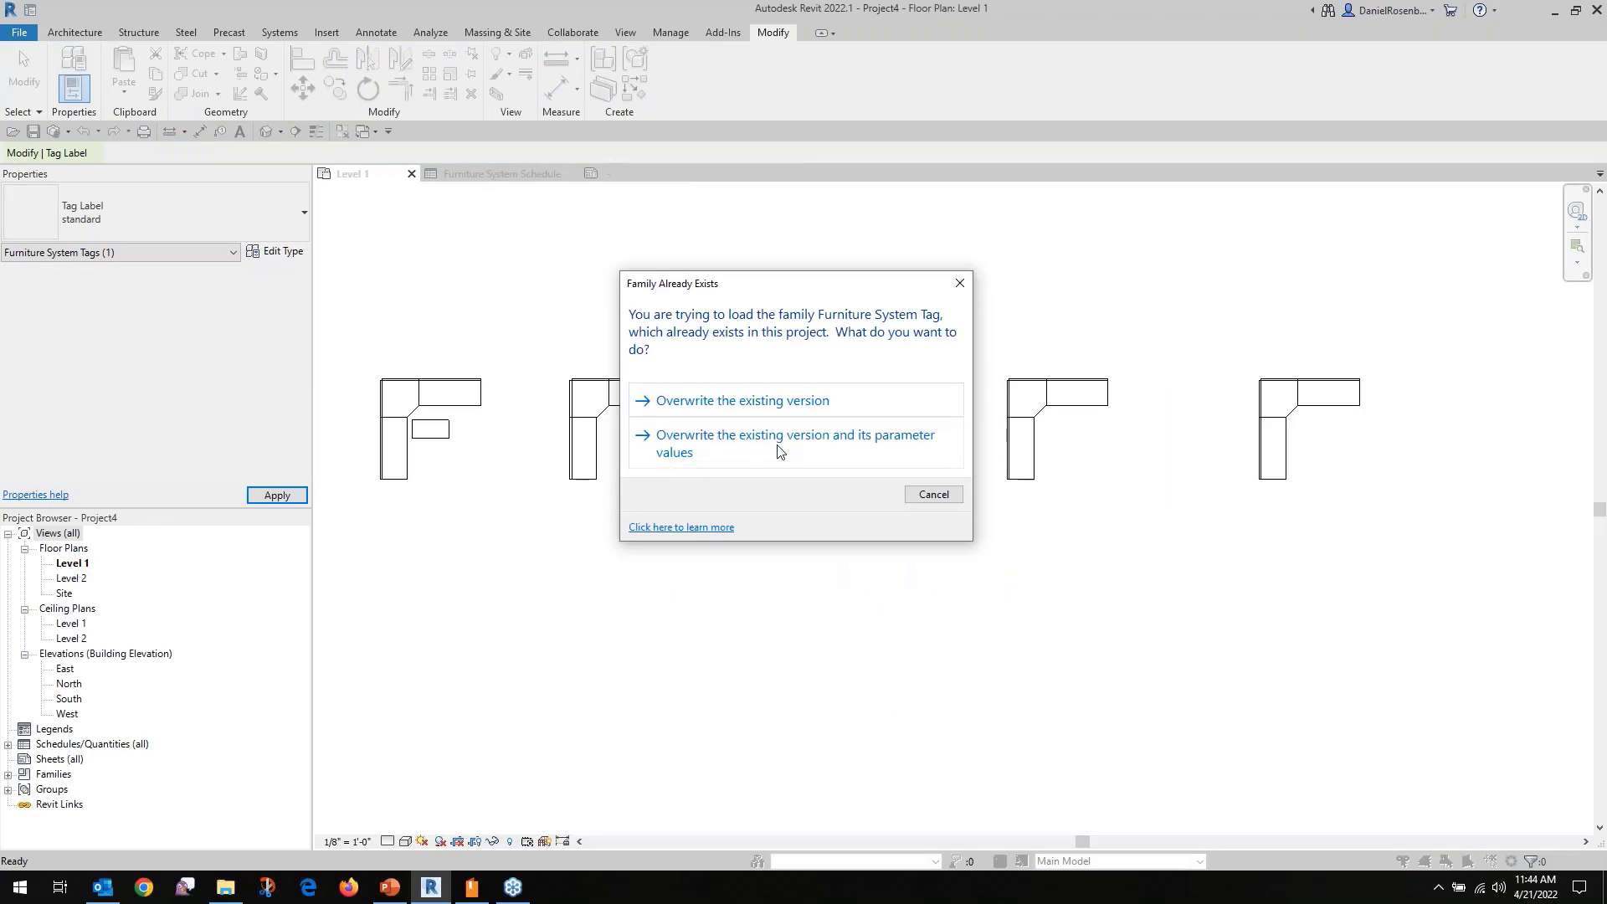
pyautogui.click(703, 434)
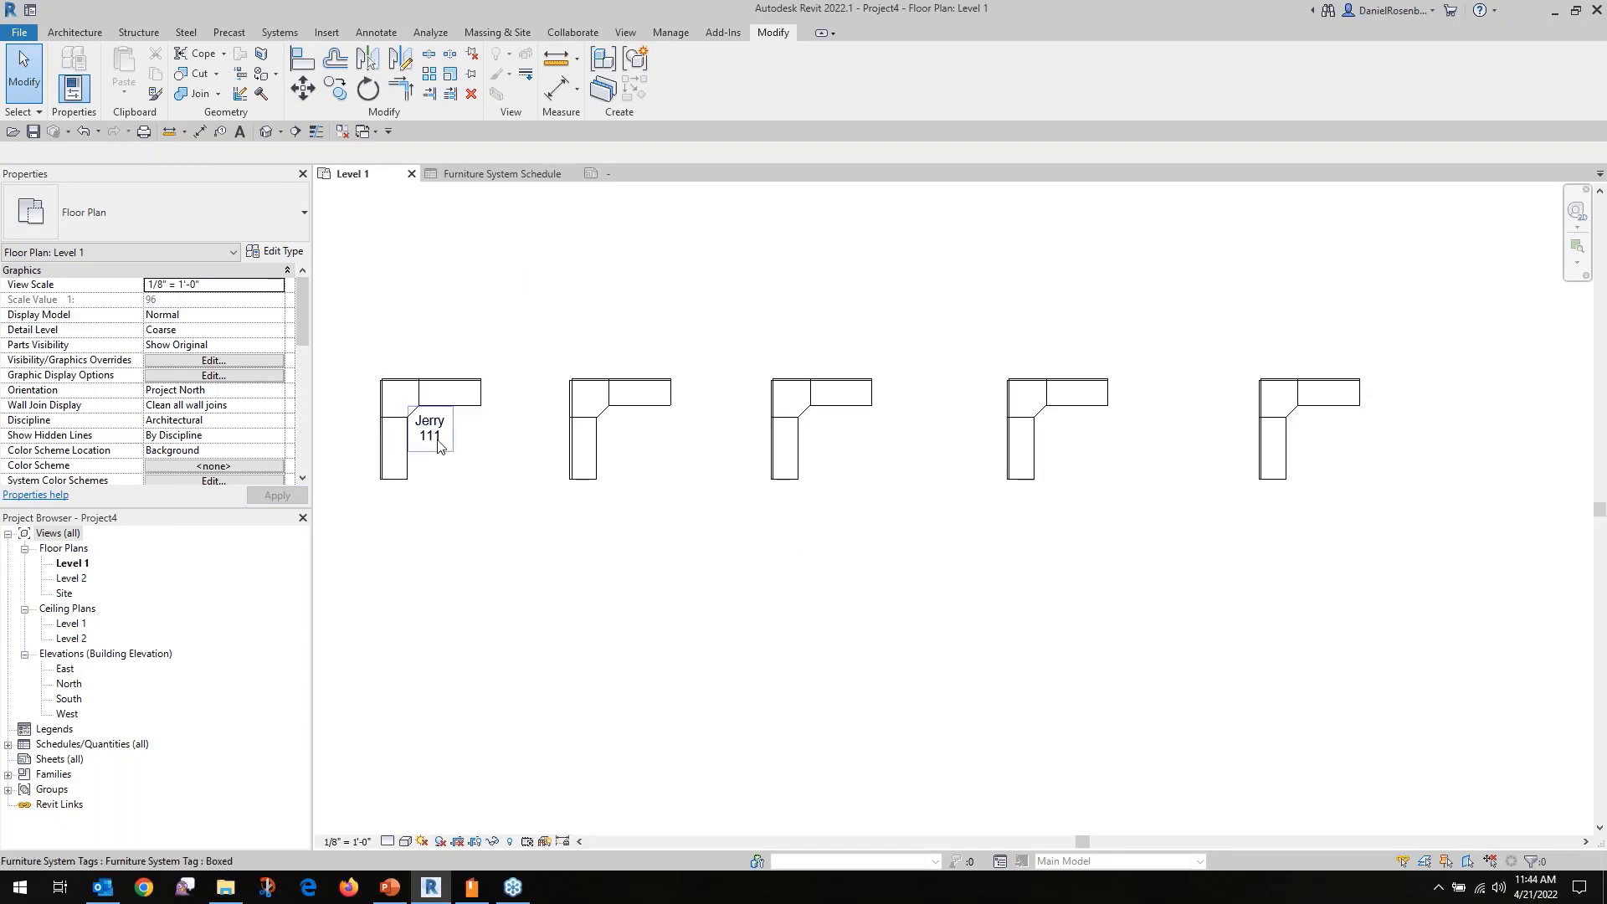
# Tag the four untagged workstations in the Level 1 floor plan by category, with horizontal tags and no leader.
pyautogui.moveTo(455, 433); pyautogui.dragTo(554, 445, button='middle')
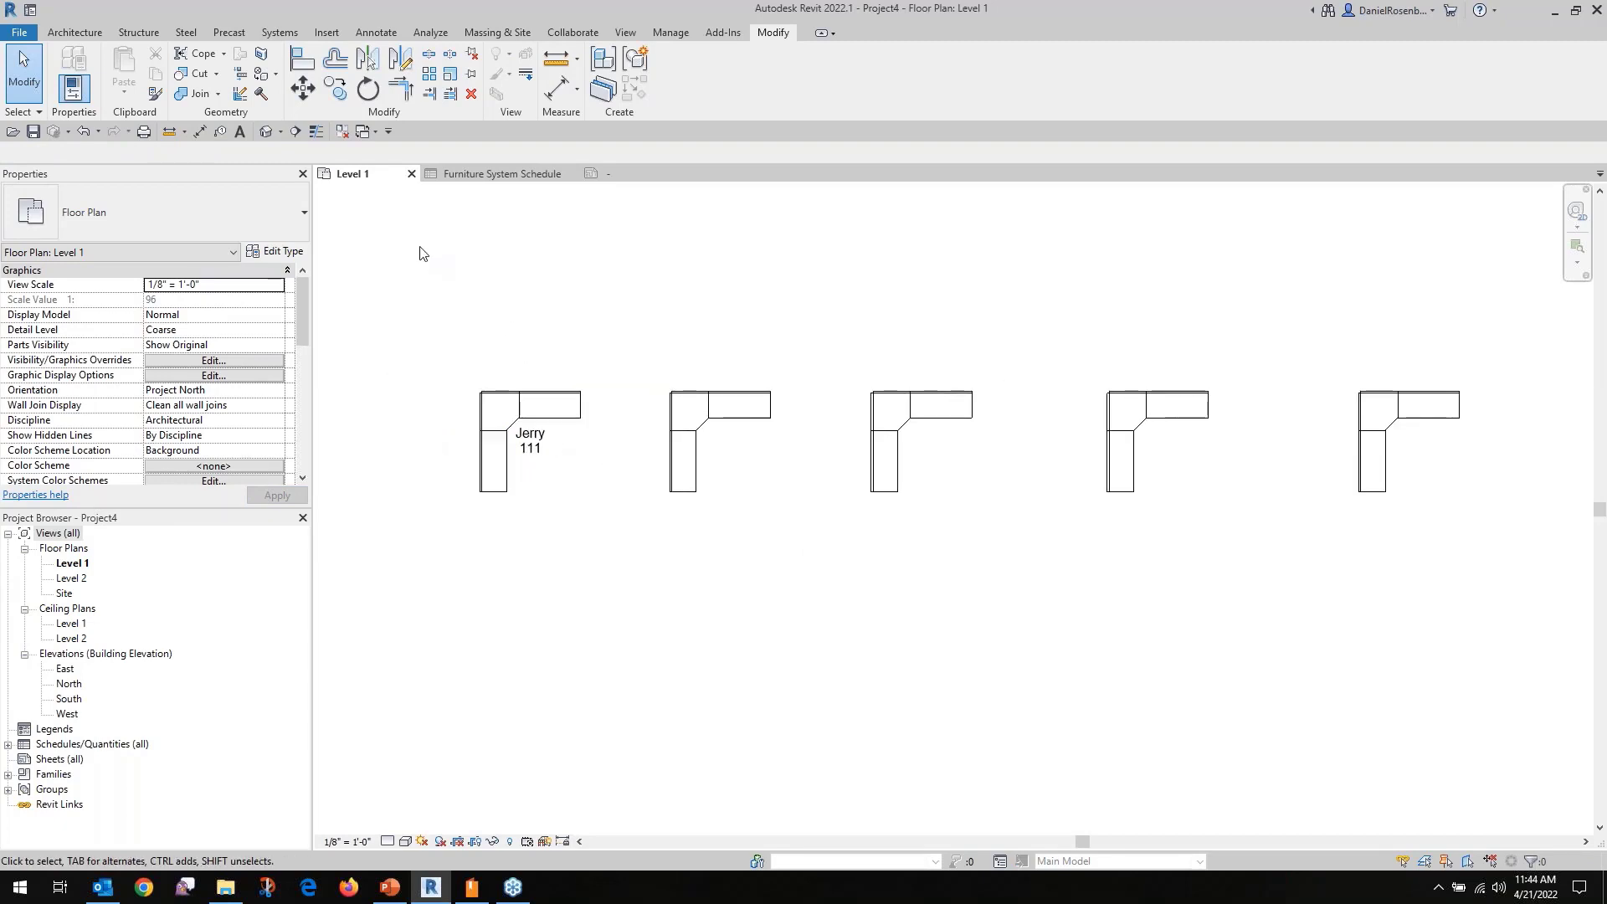
pyautogui.scroll(-1, 518, 399)
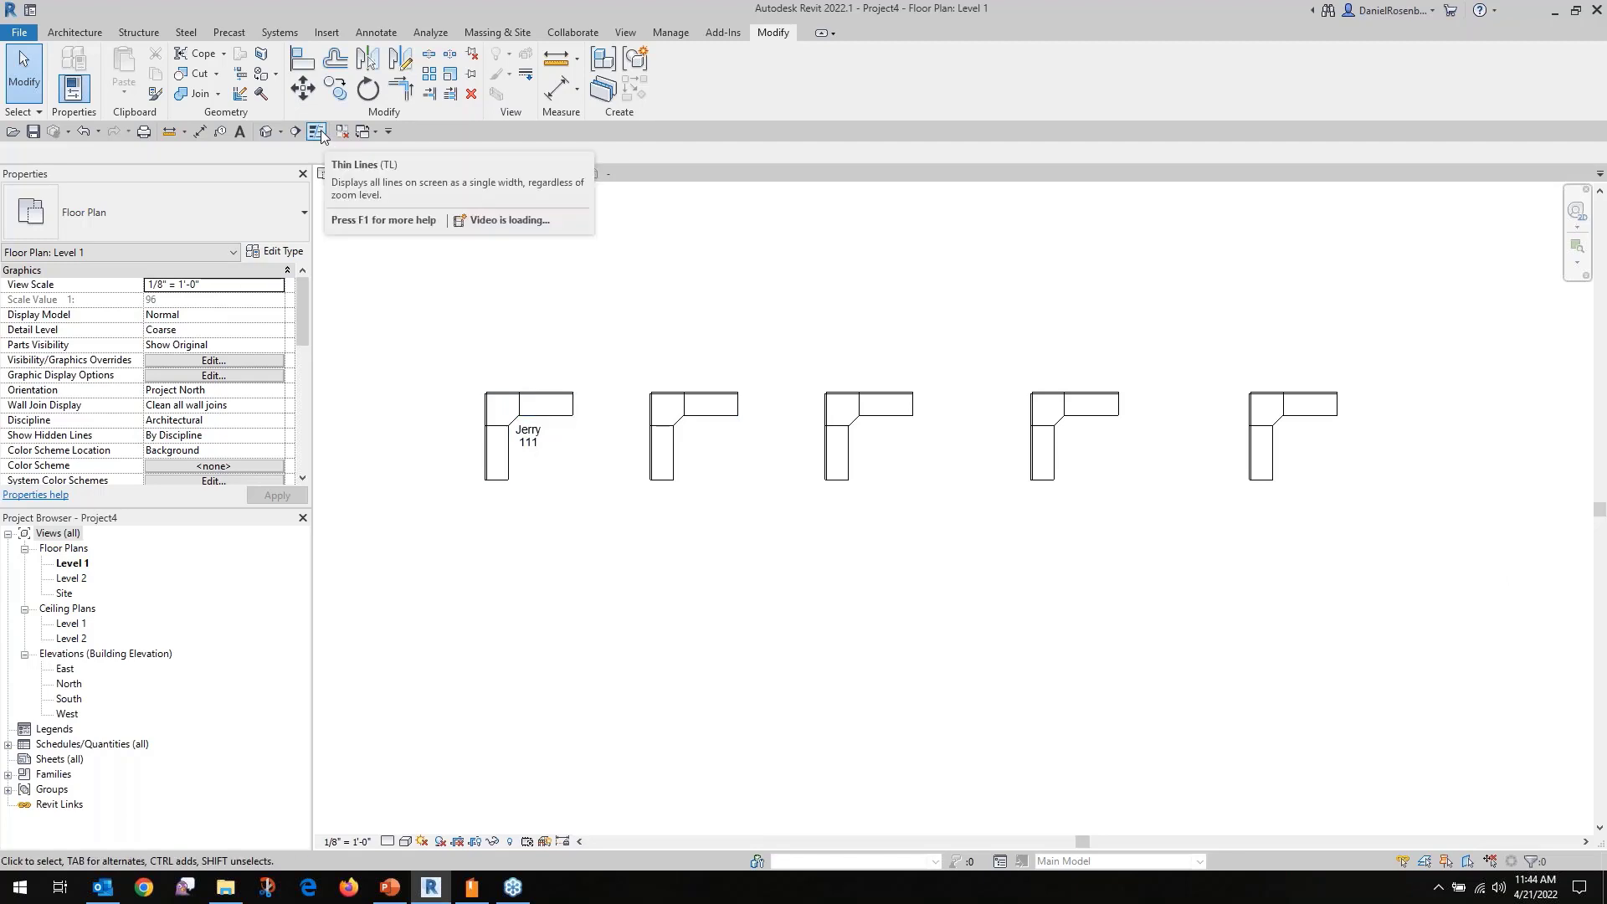
pyautogui.click(221, 131)
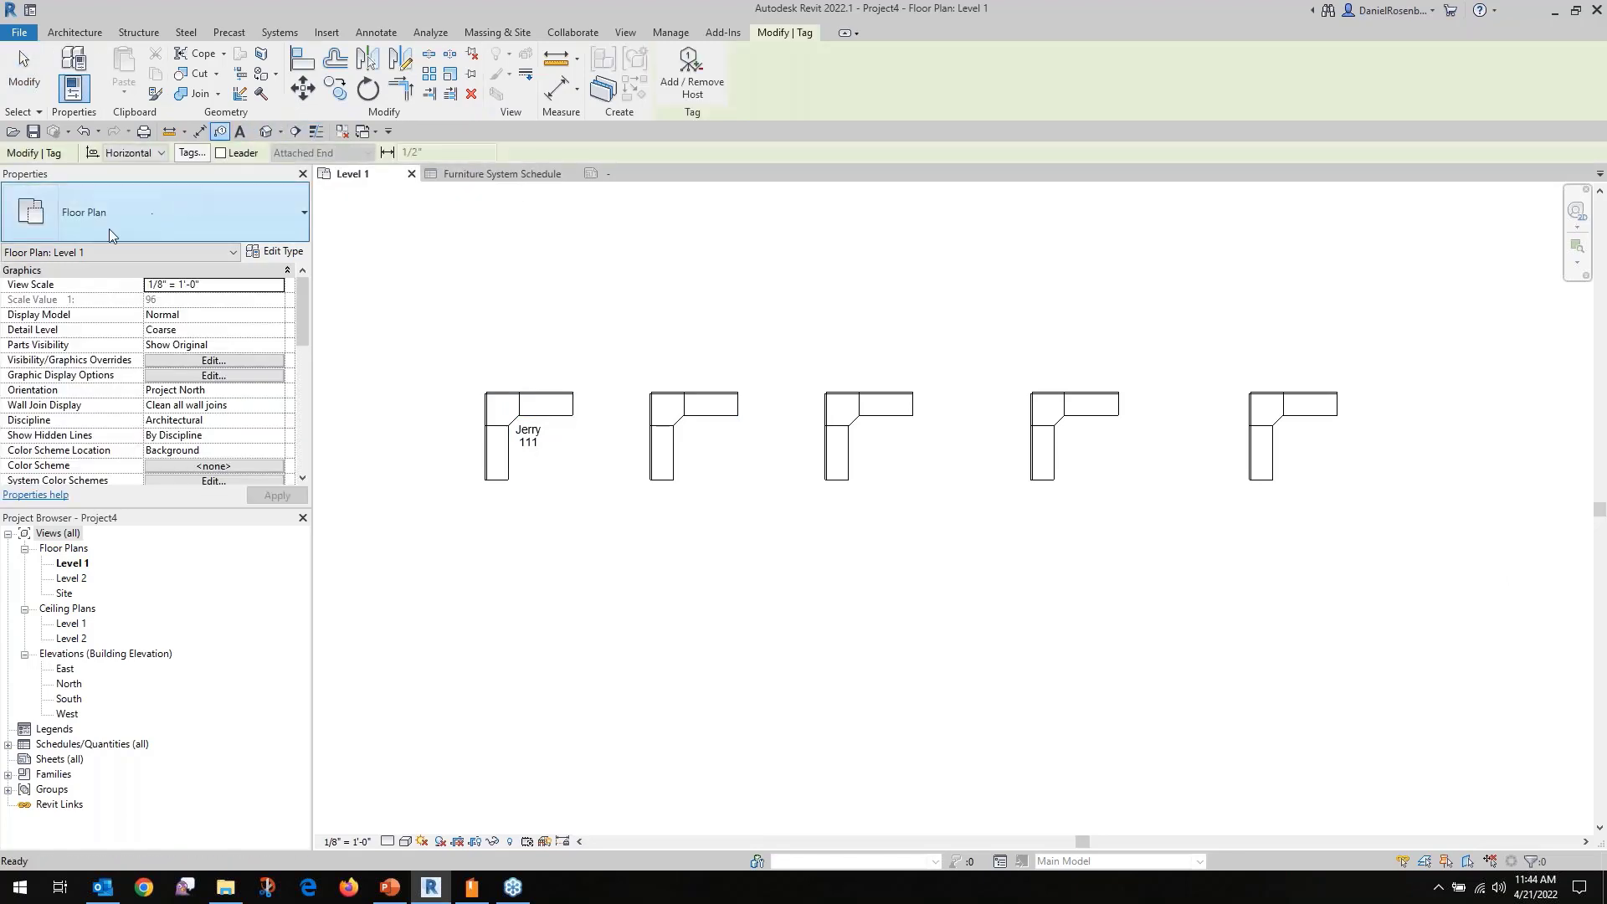
pyautogui.click(676, 442)
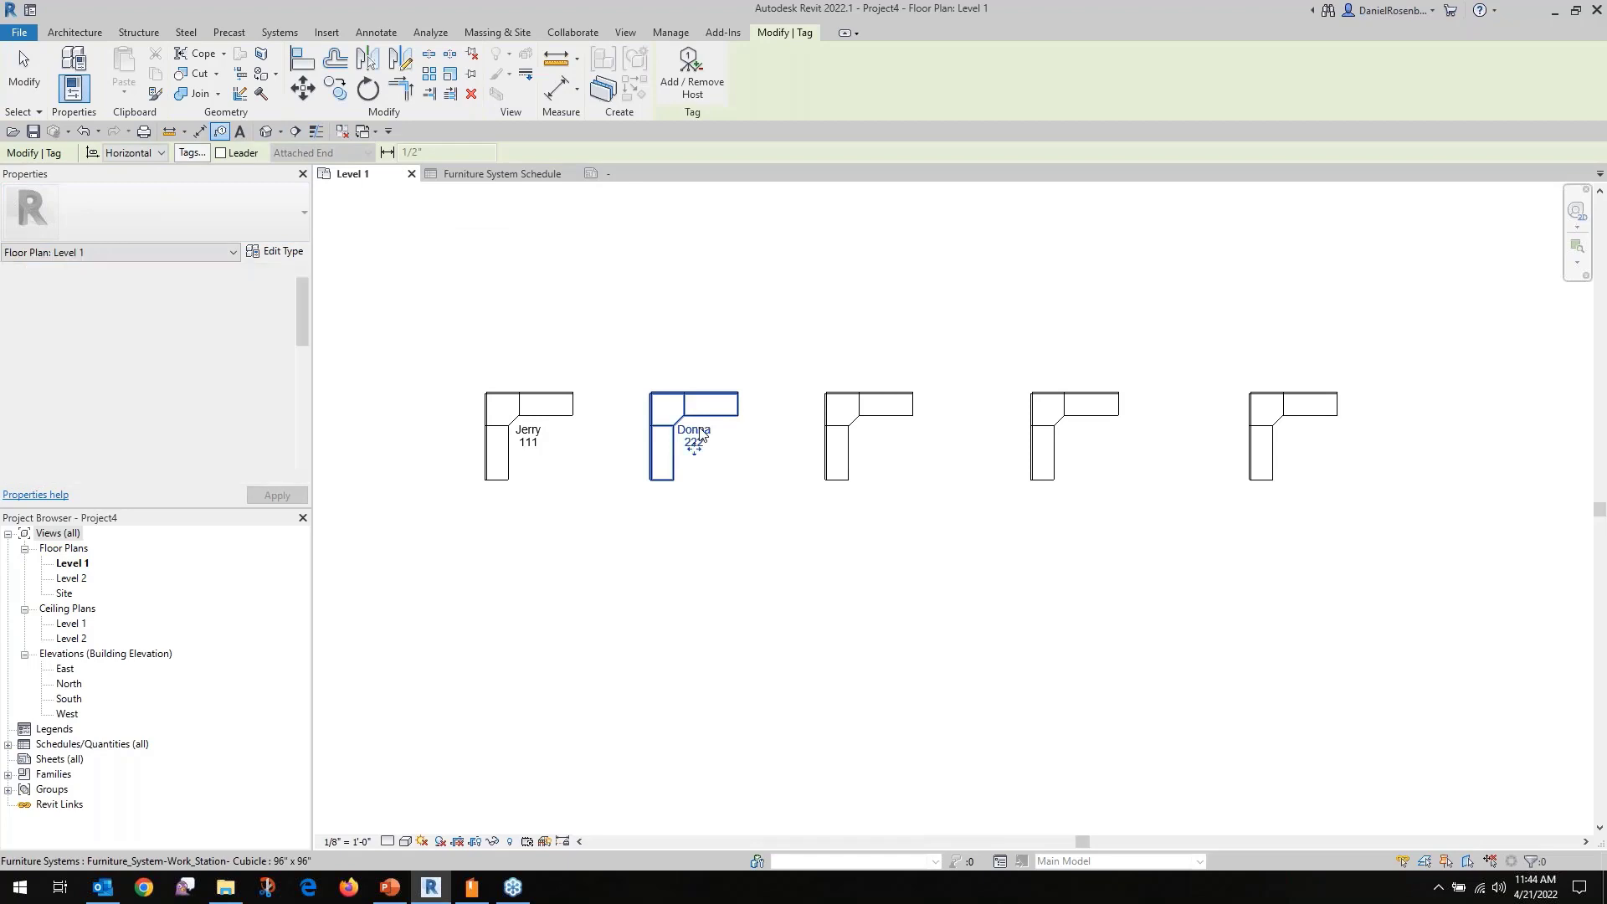
pyautogui.click(848, 441)
pyautogui.click(1057, 439)
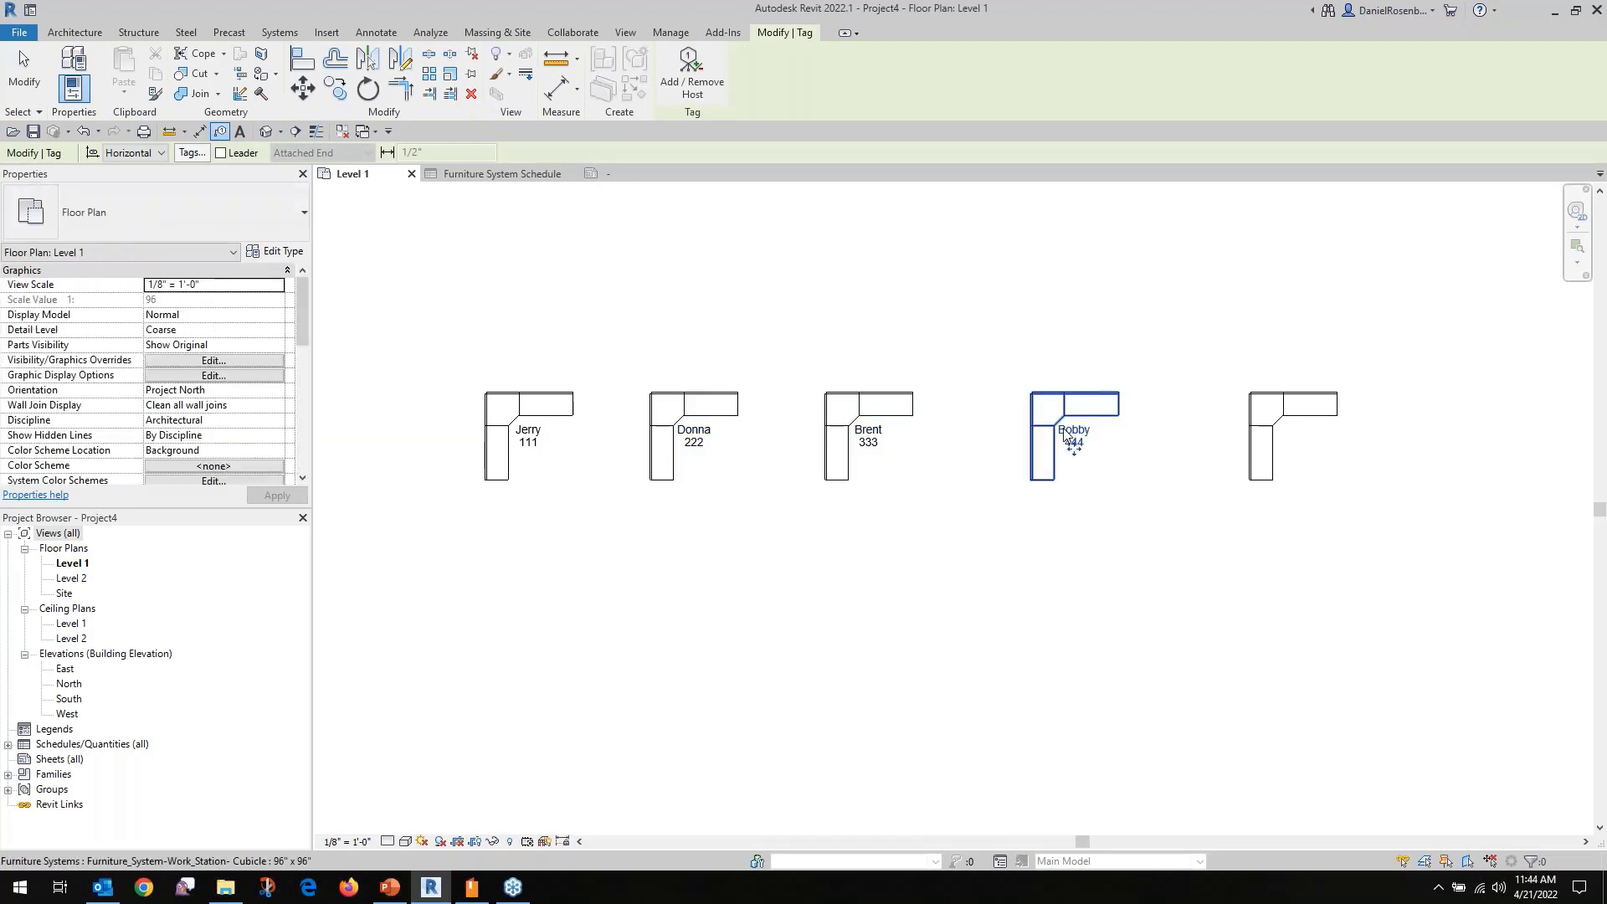
pyautogui.click(1276, 439)
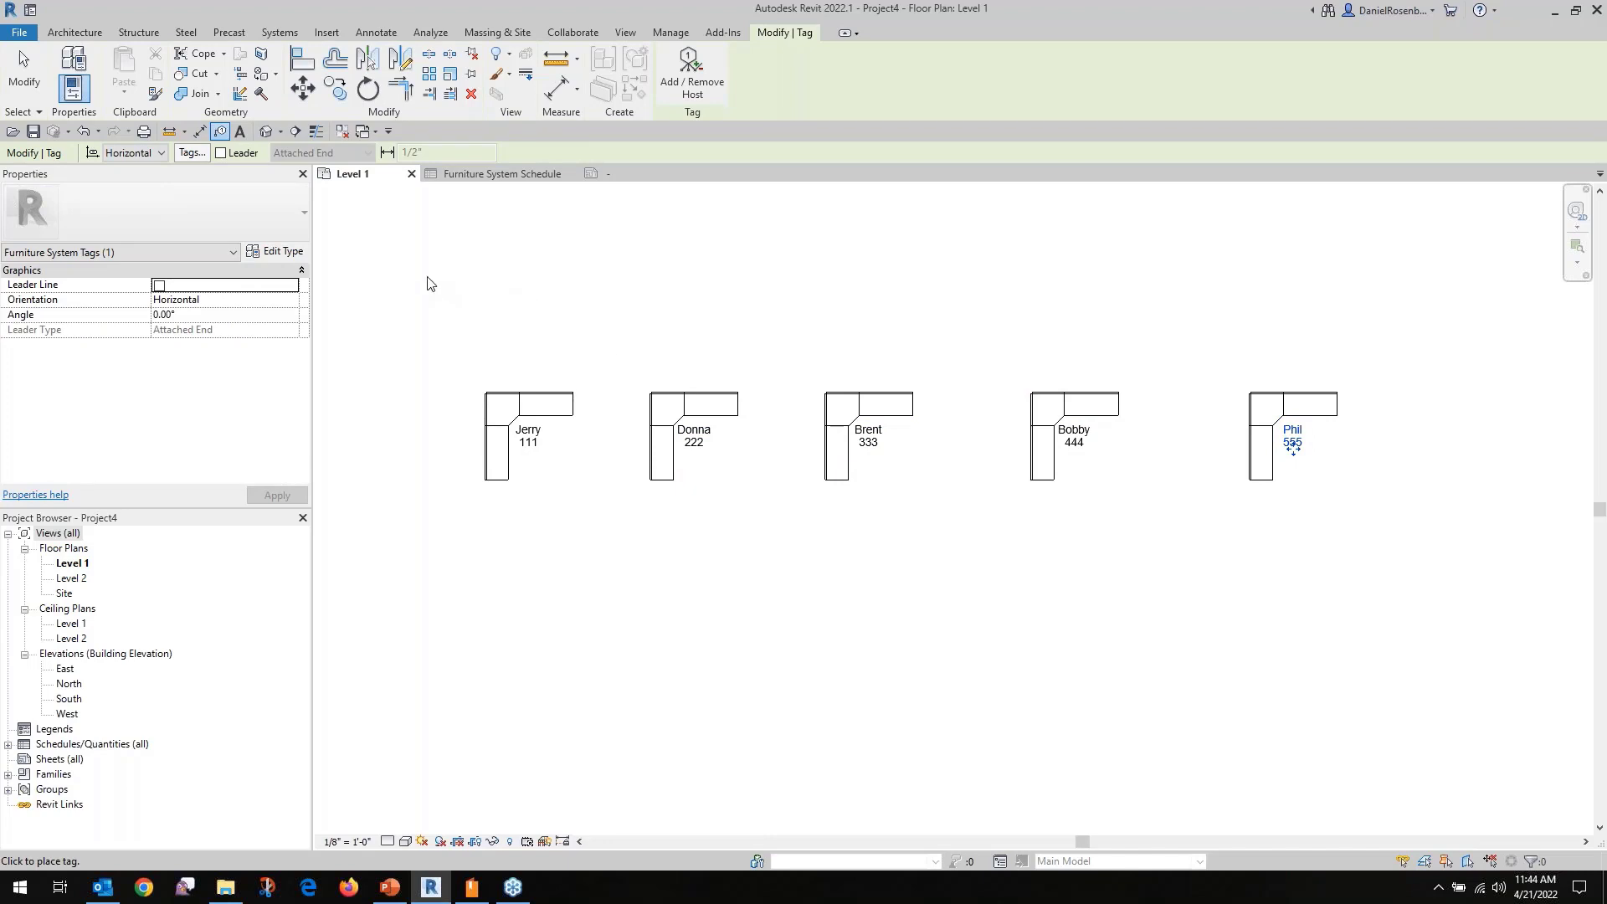
pyautogui.press('Escape')
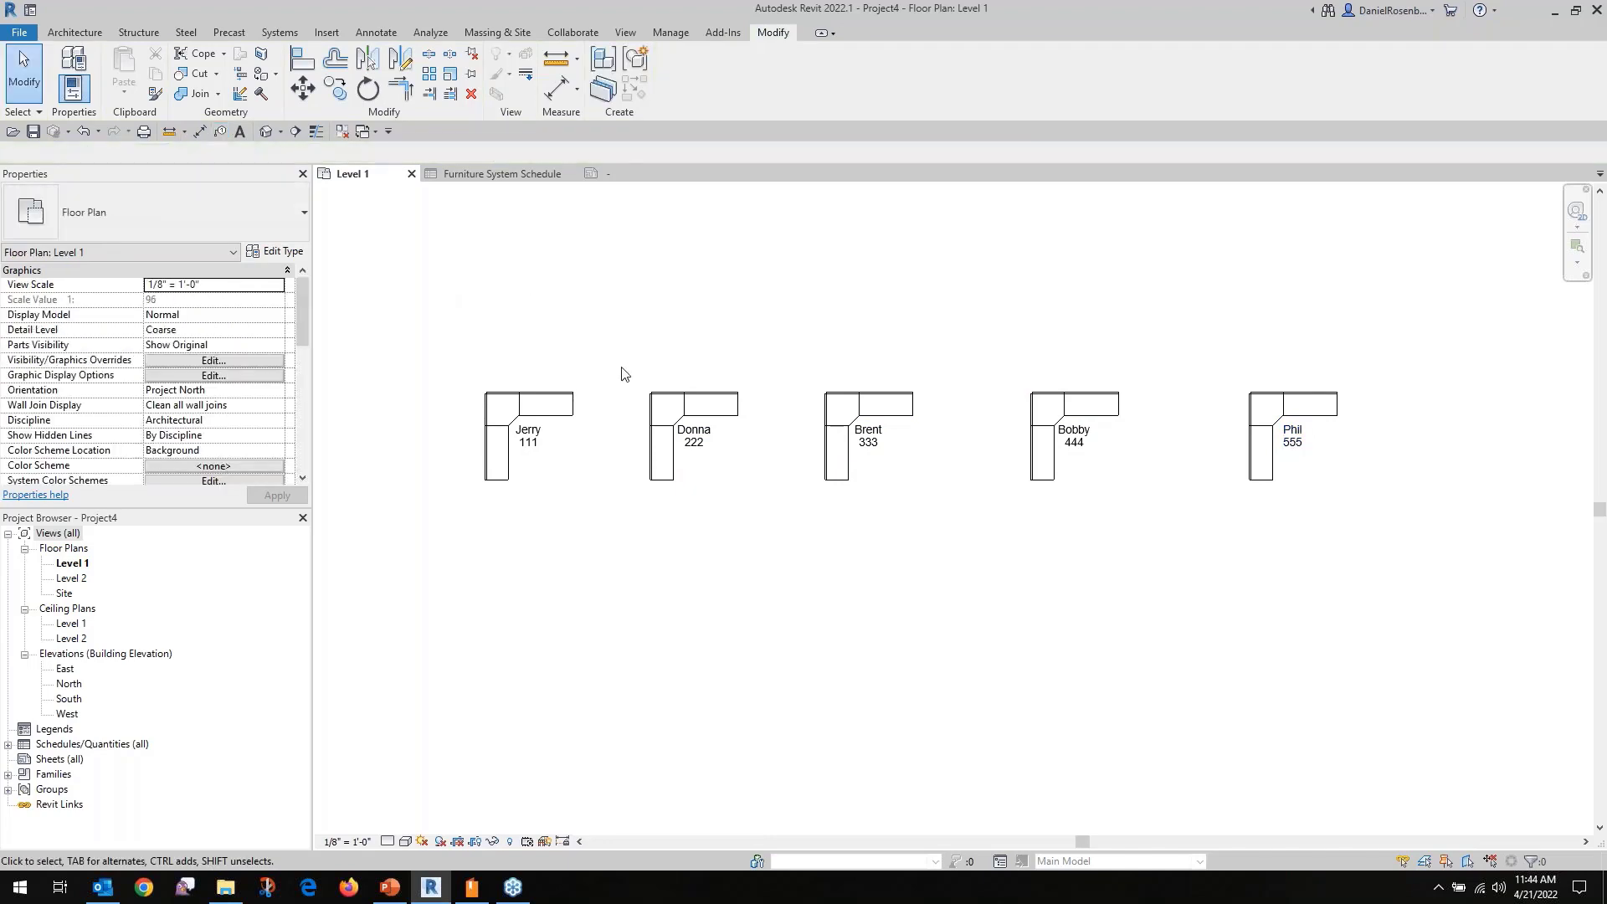
# Select all five workstations in the floor plan, filtering the Furniture System Tags out of the selection.
pyautogui.moveTo(456, 318); pyautogui.dragTo(1412, 594)
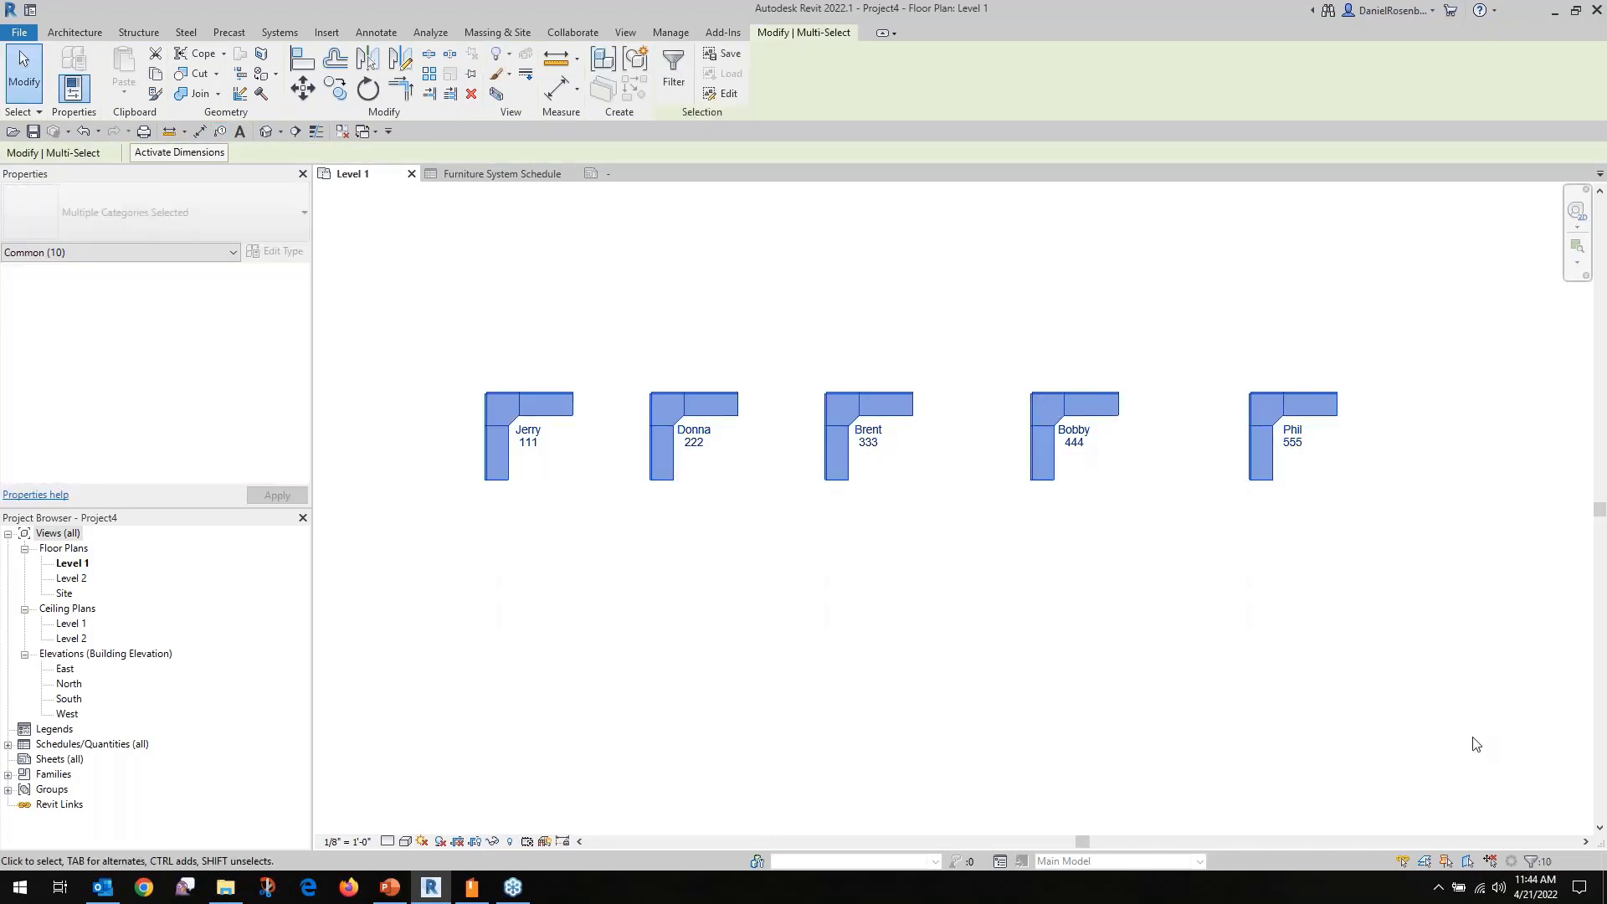
pyautogui.click(1539, 863)
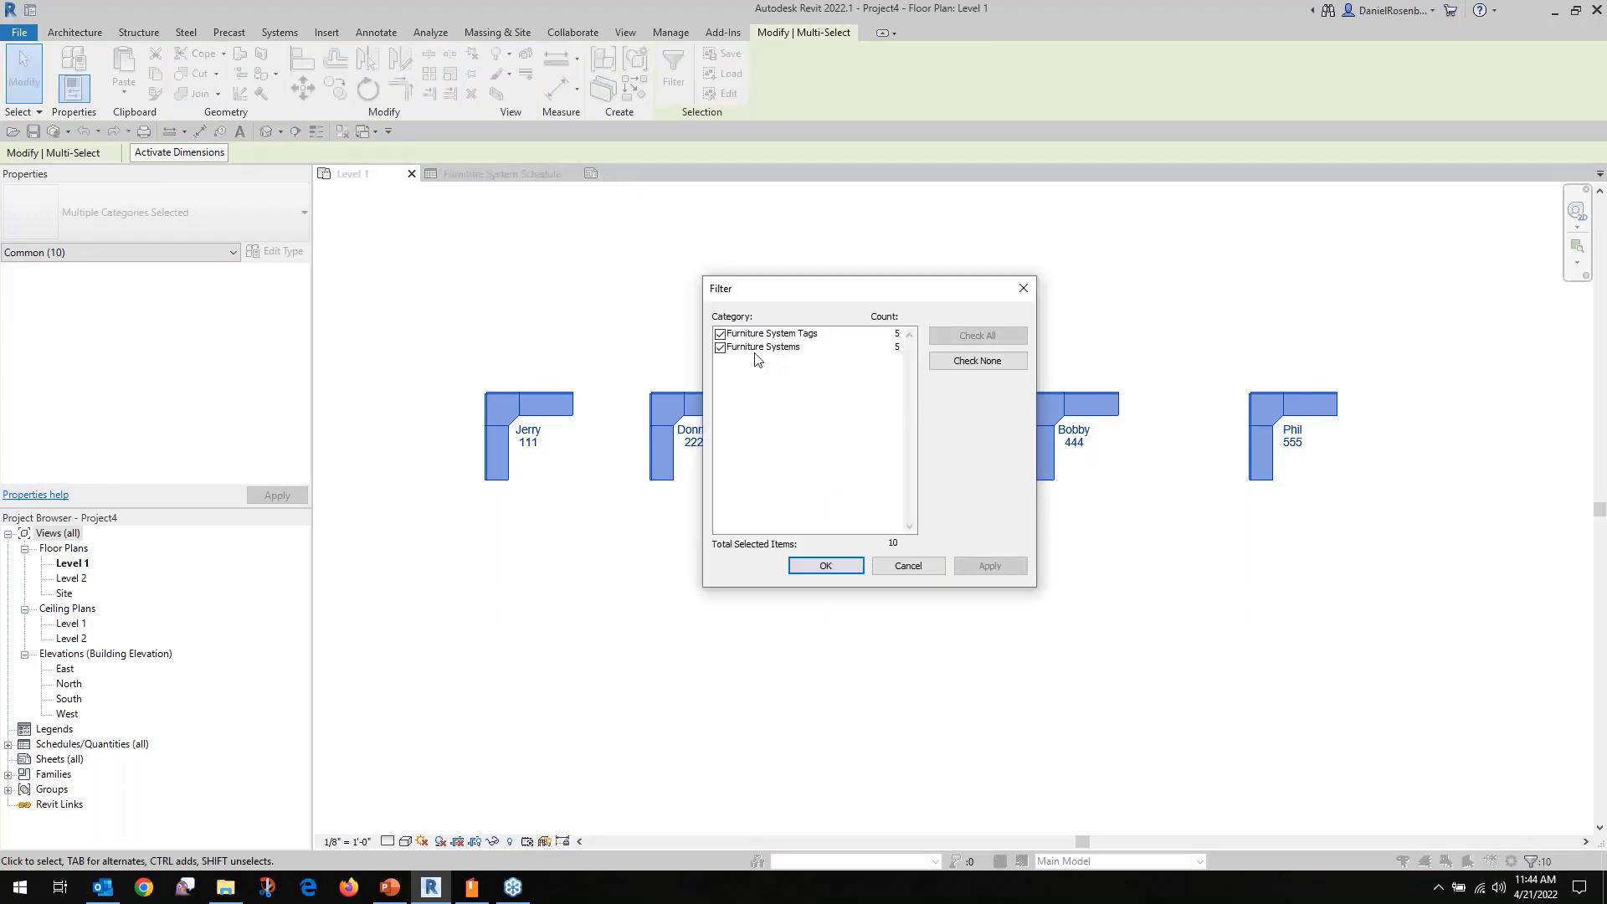
pyautogui.click(719, 333)
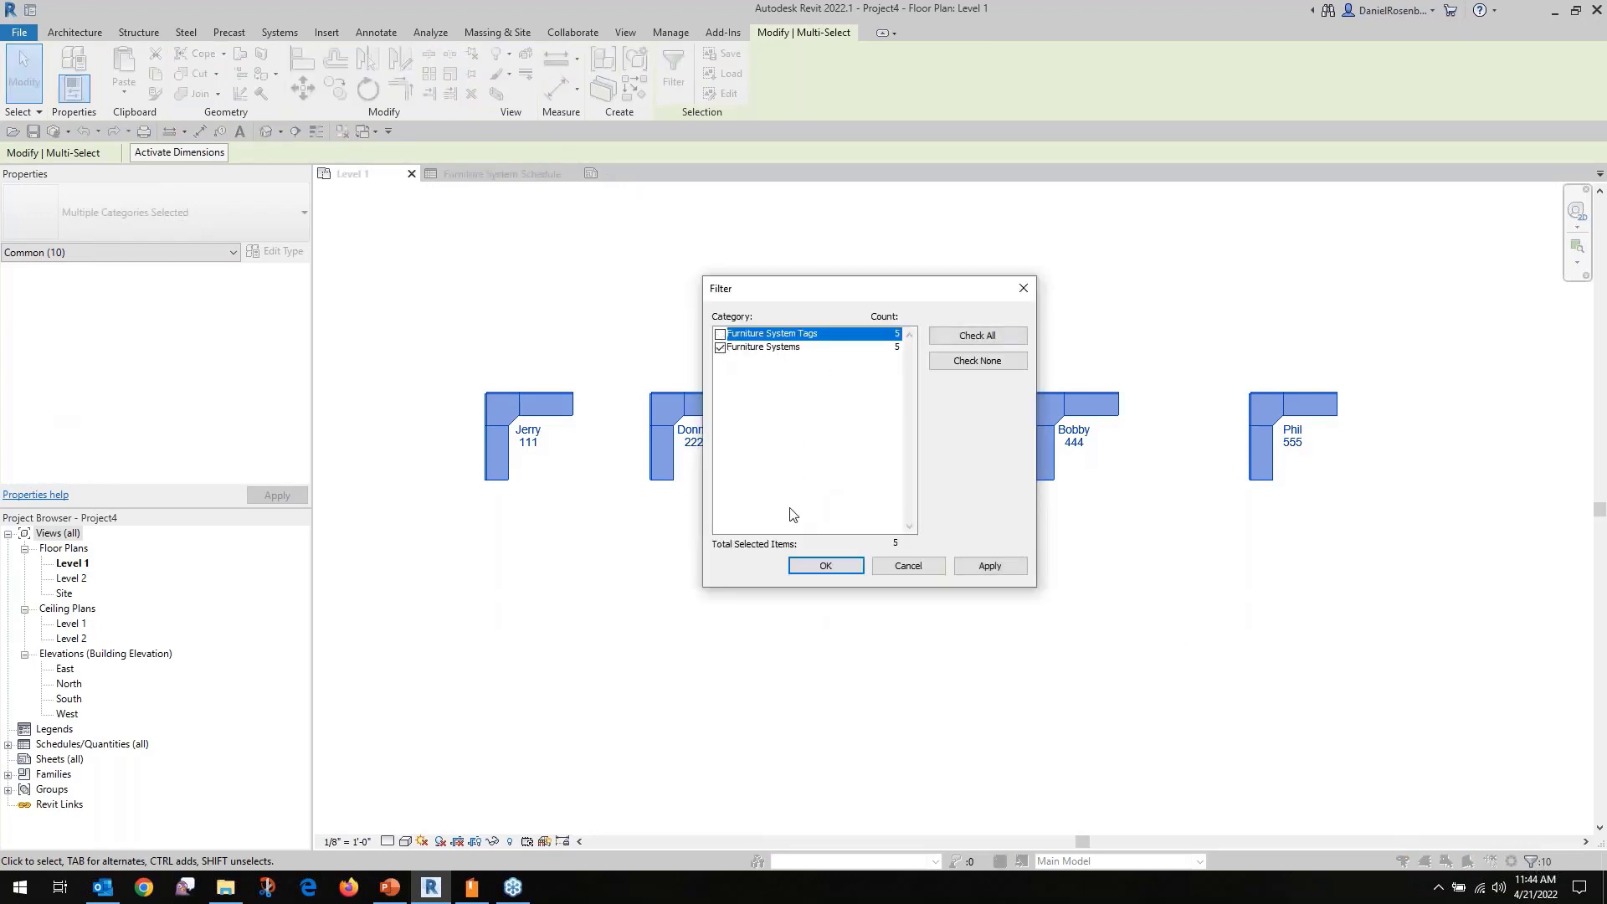
pyautogui.click(825, 565)
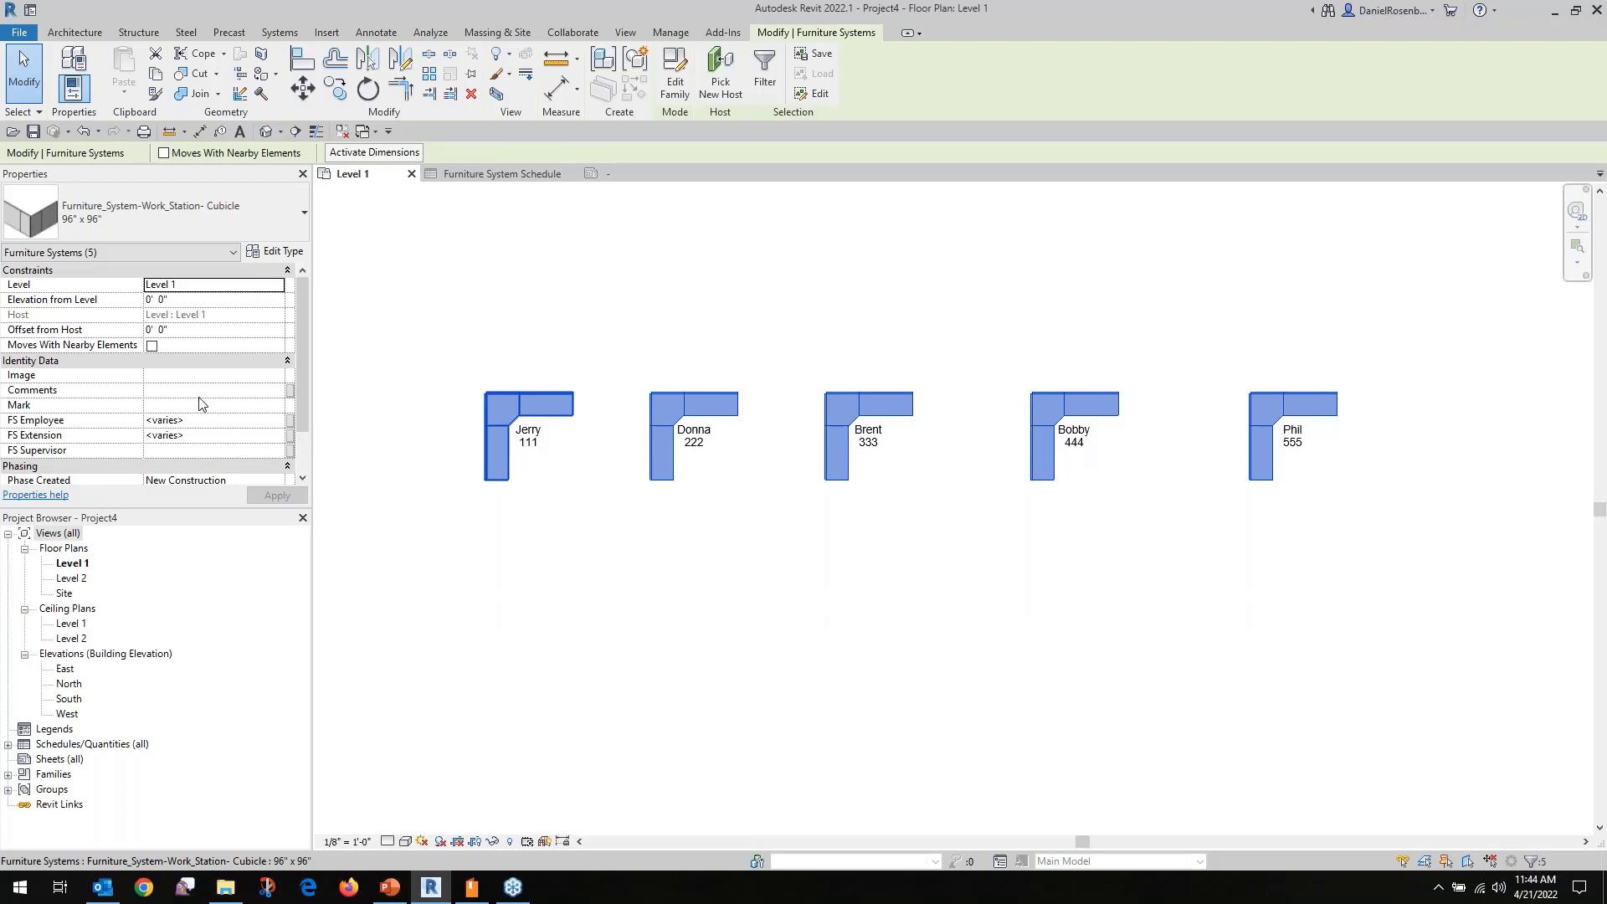
pyautogui.moveTo(300, 303); pyautogui.dragTo(308, 393)
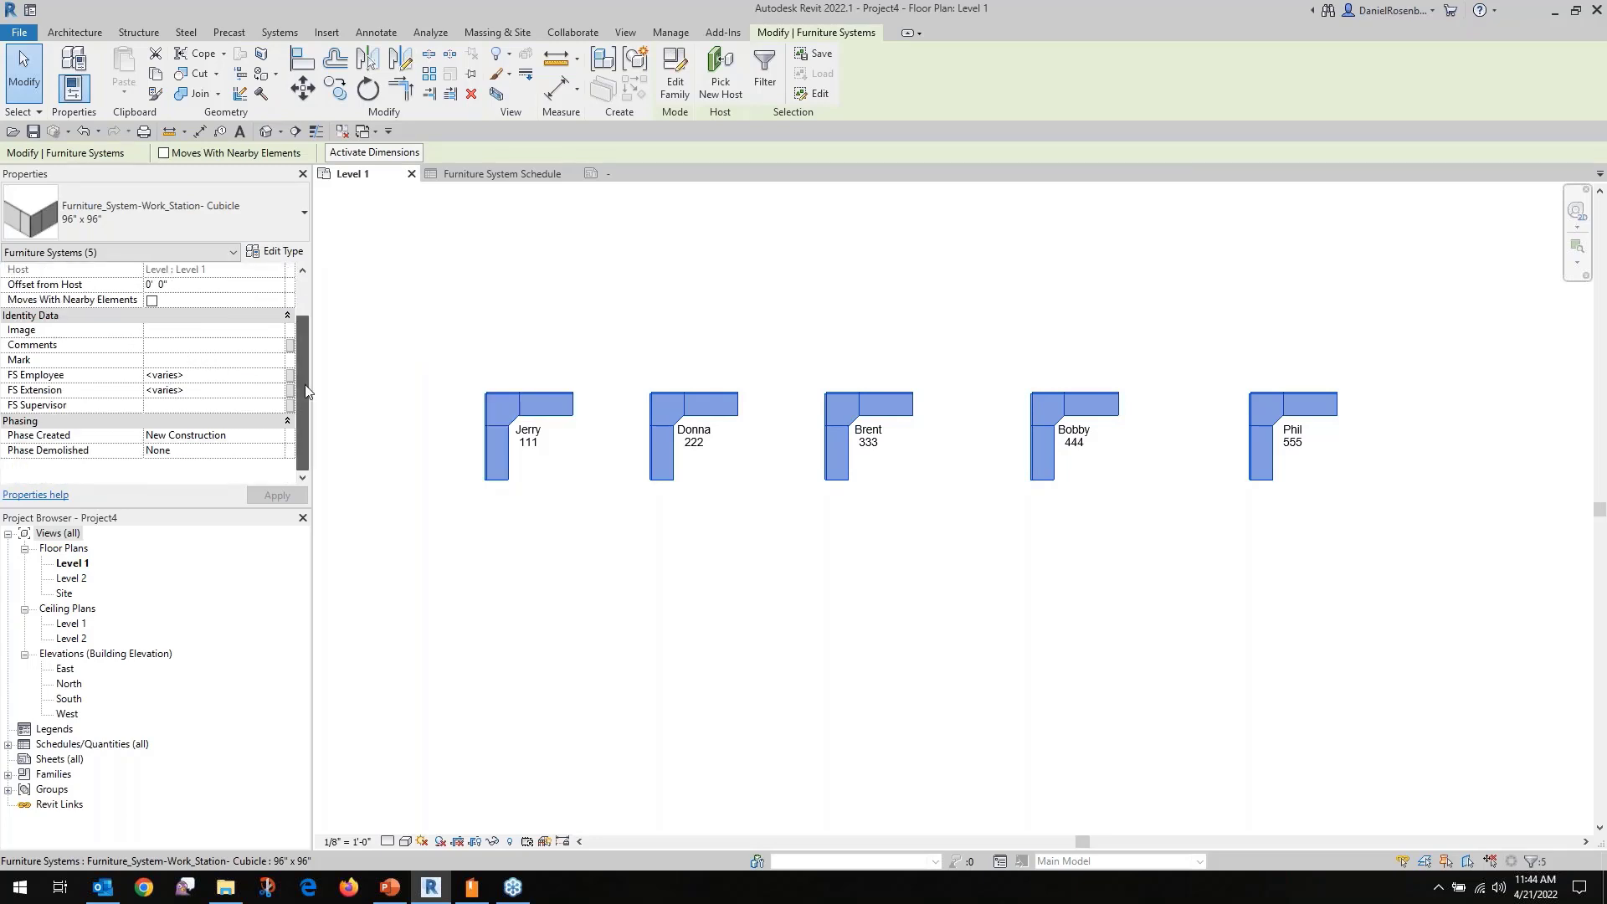
# Try to enter the supervisor's name as the FS Supervisor value of the selected workstations.
pyautogui.click(209, 405)
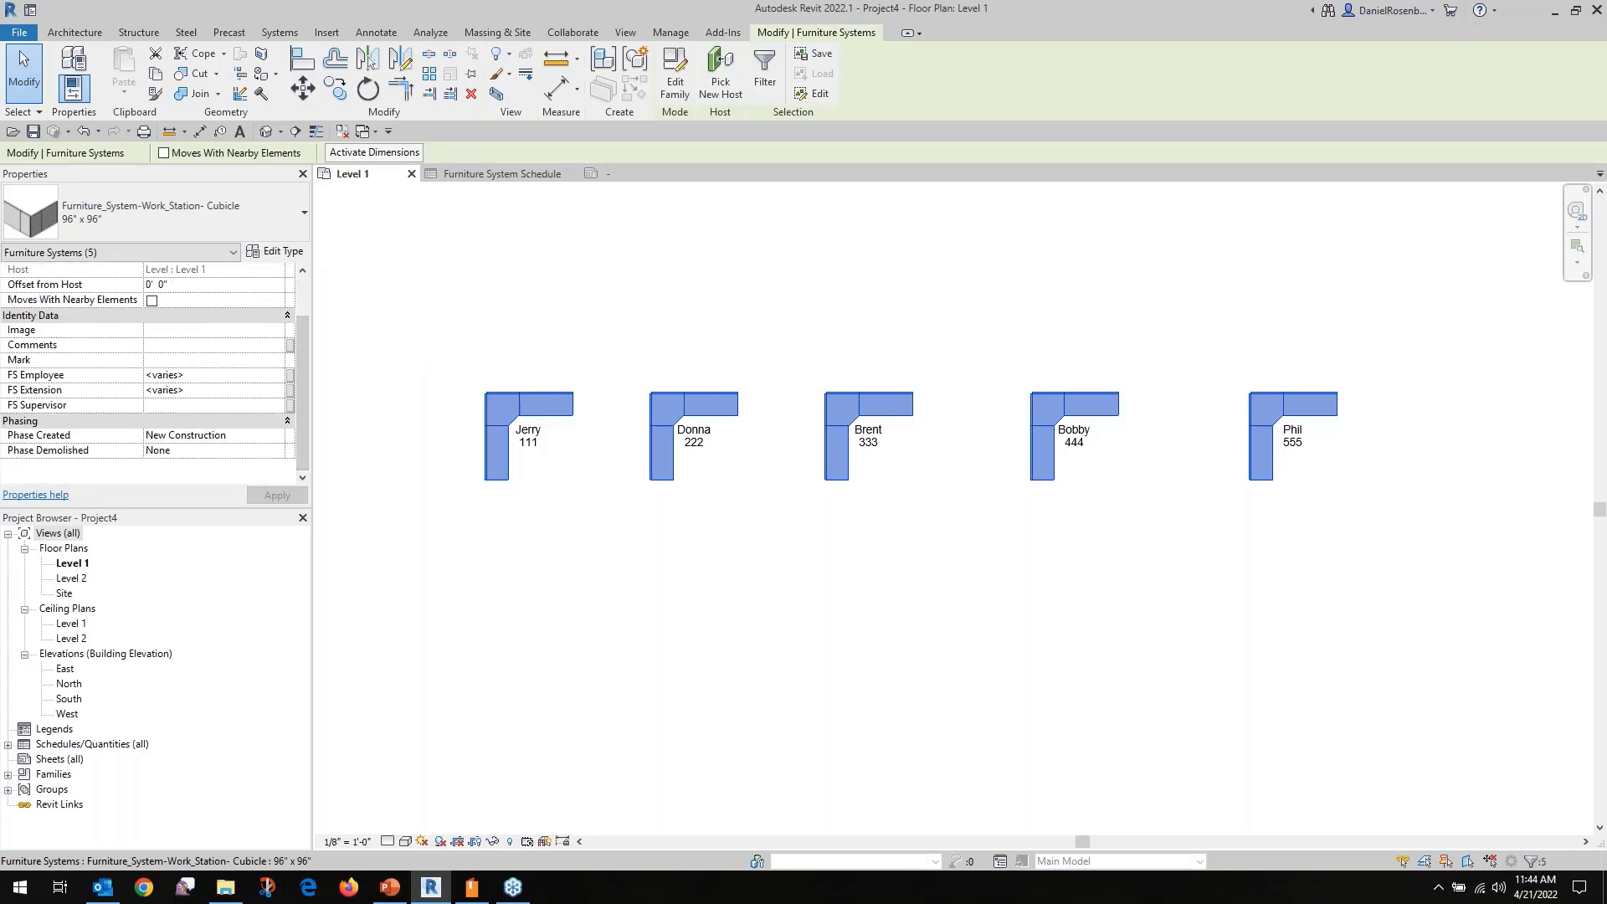
pyautogui.write('Dan')
pyautogui.click(907, 444)
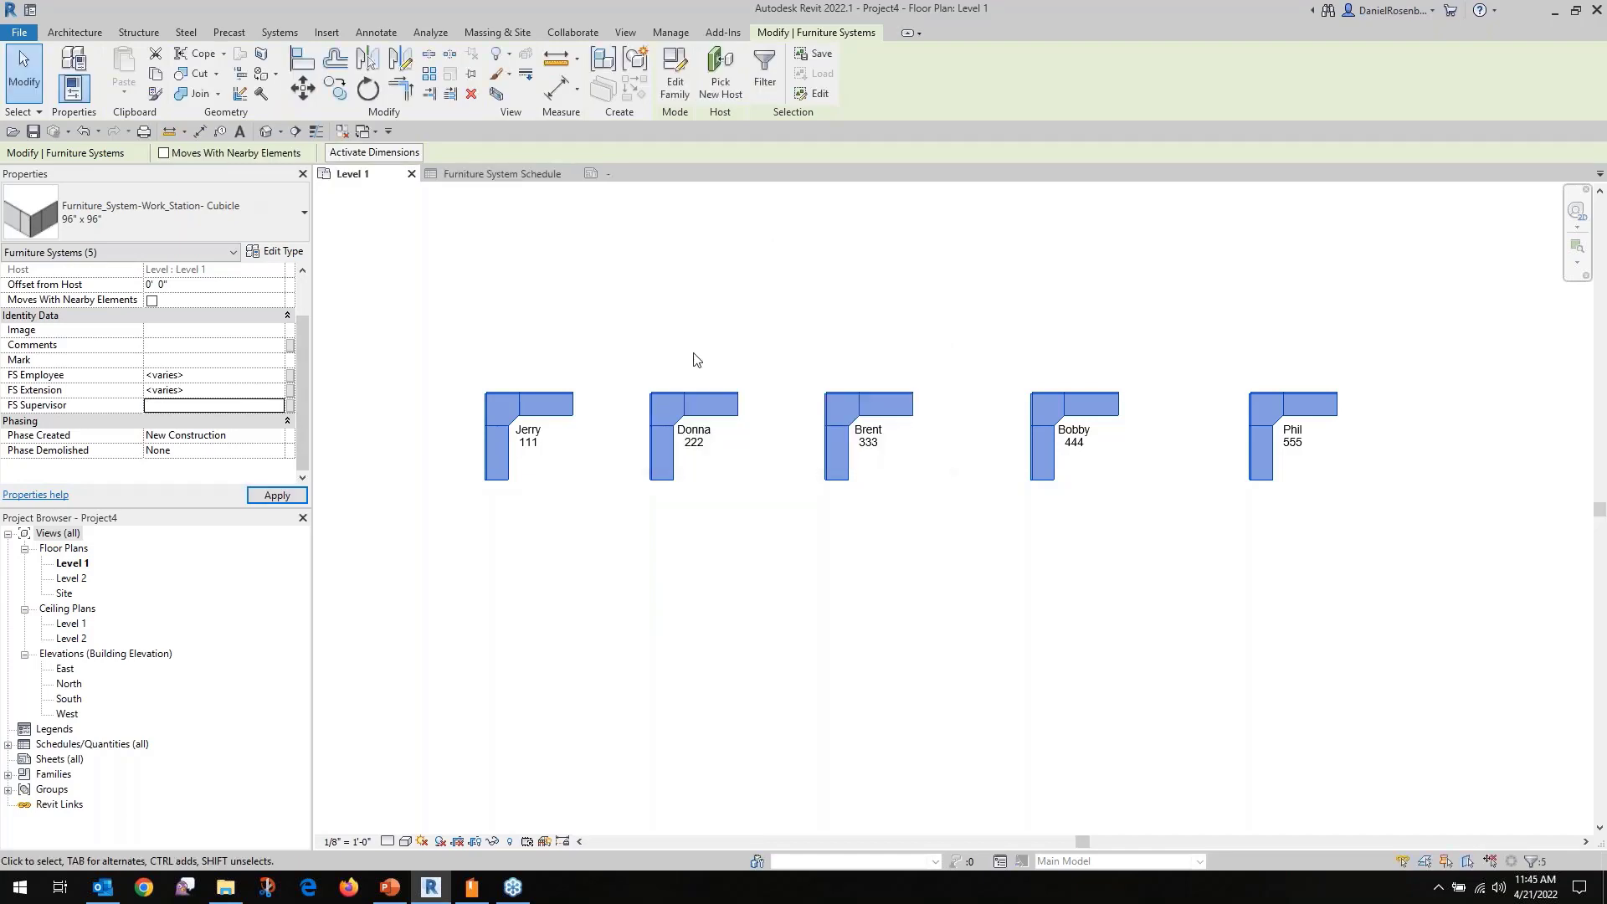
pyautogui.click(184, 407)
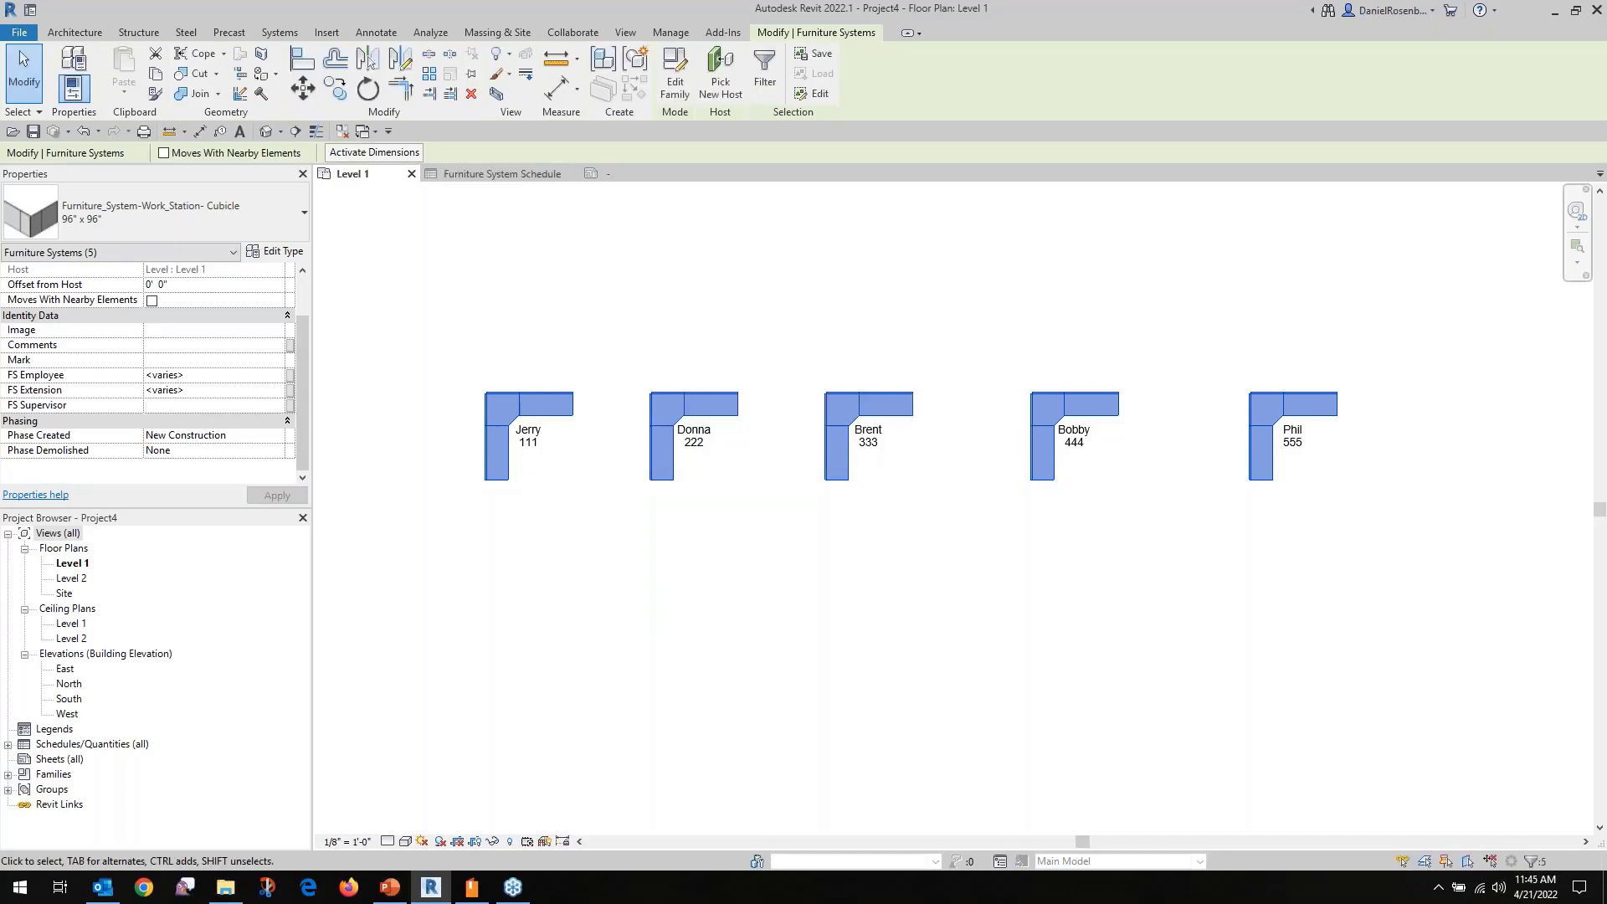
pyautogui.write('Dan')
pyautogui.press('Return')
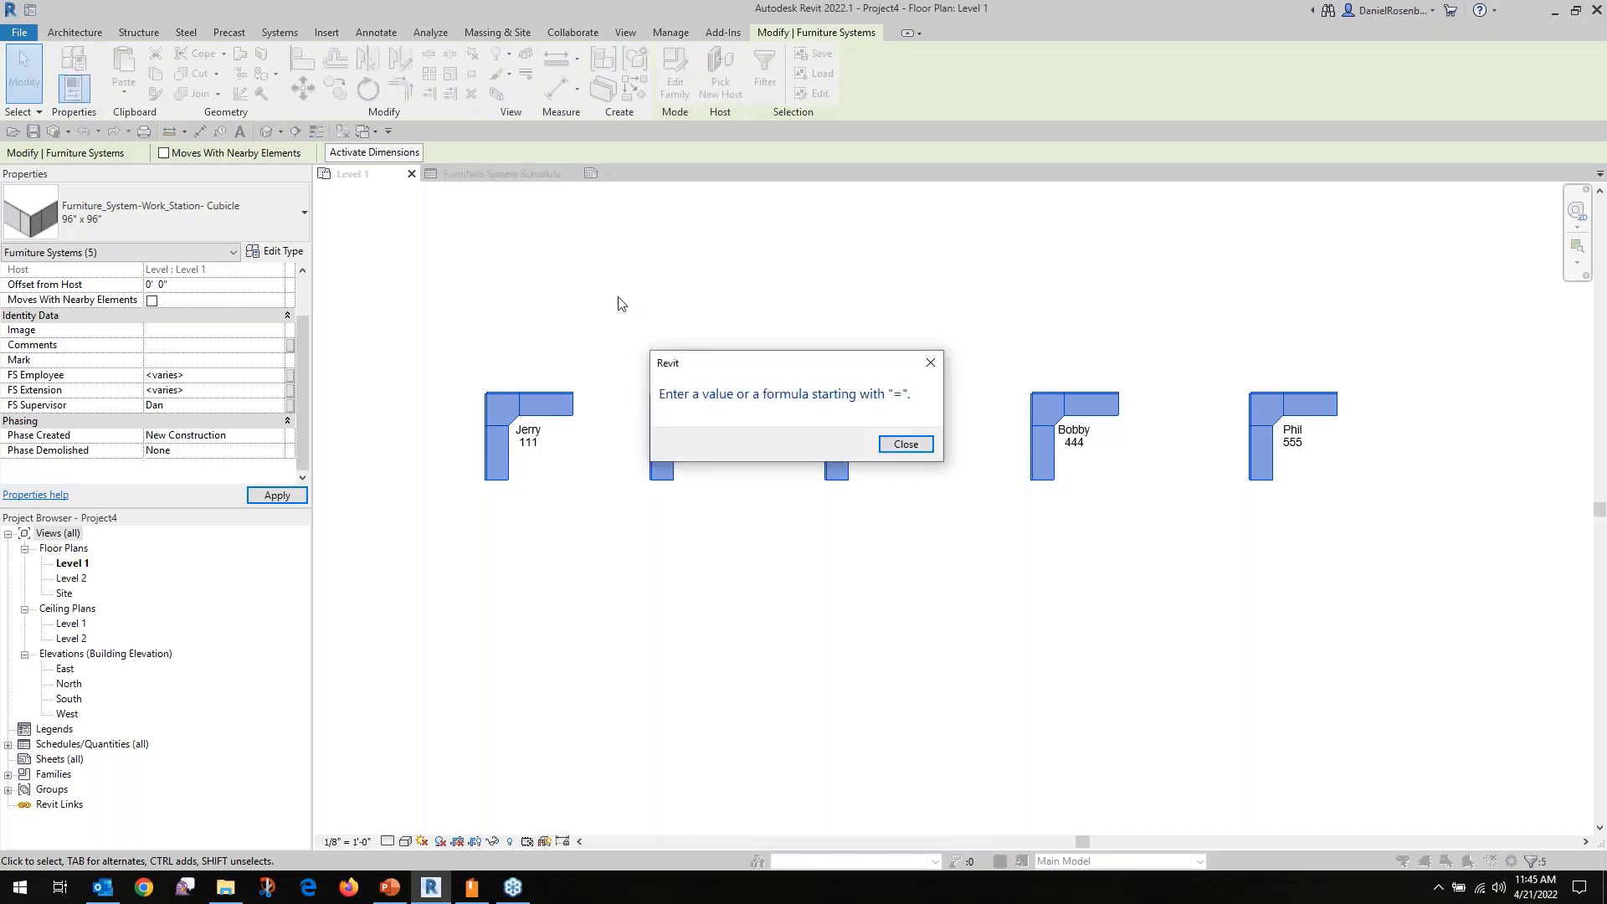
pyautogui.click(905, 444)
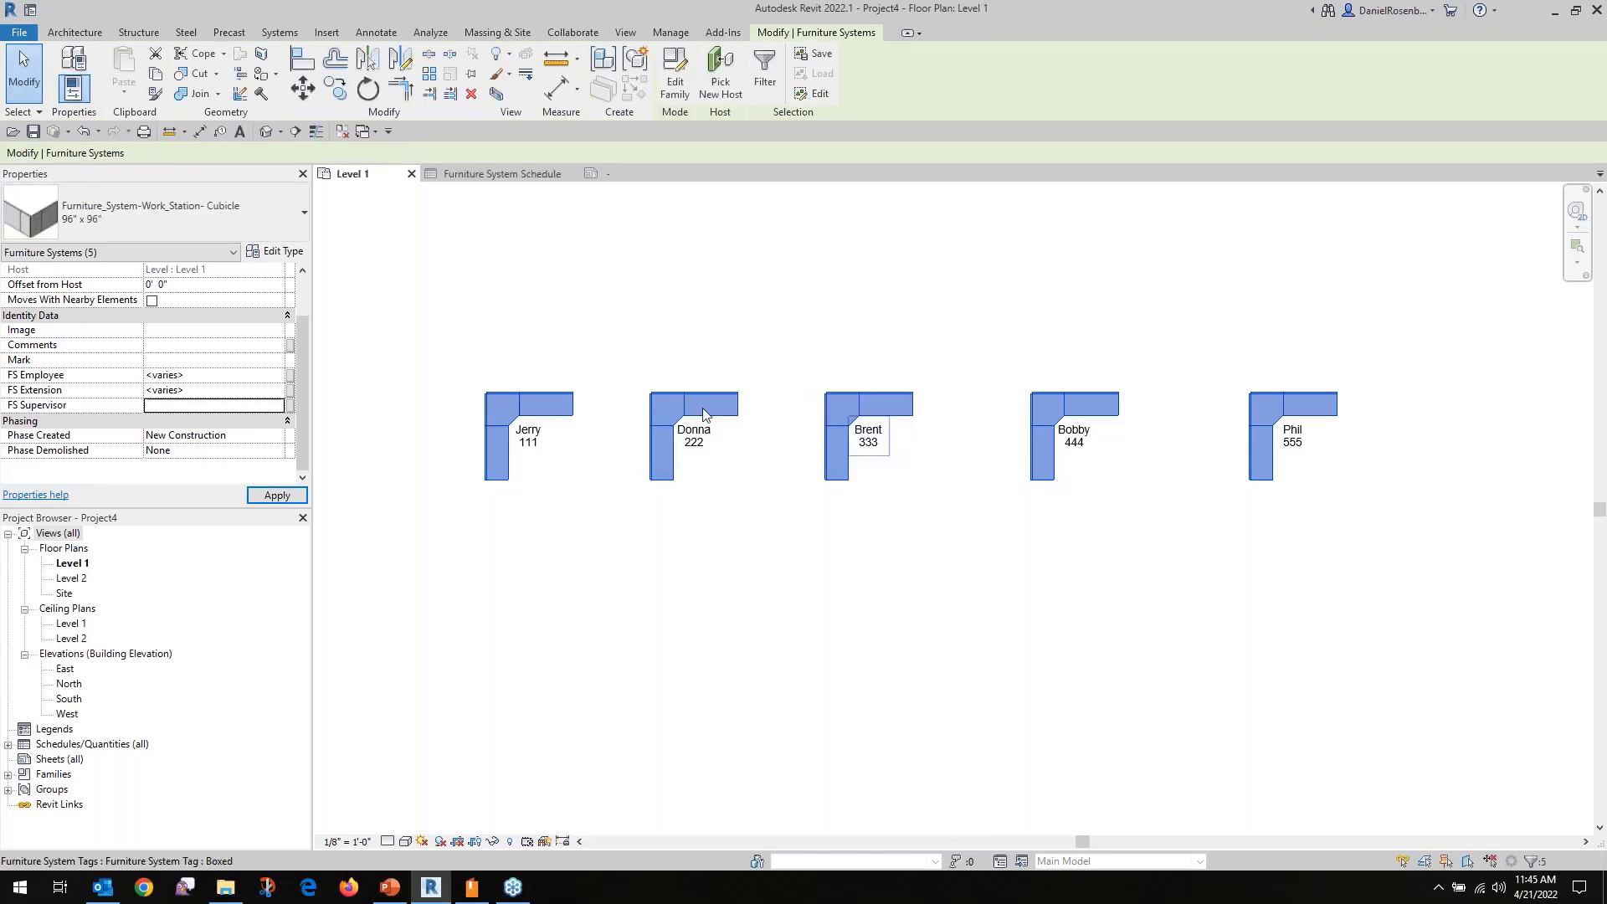
# Set FS Supervisor to 4' 0" for all selected workstations and clear the selection.
pyautogui.click(190, 407)
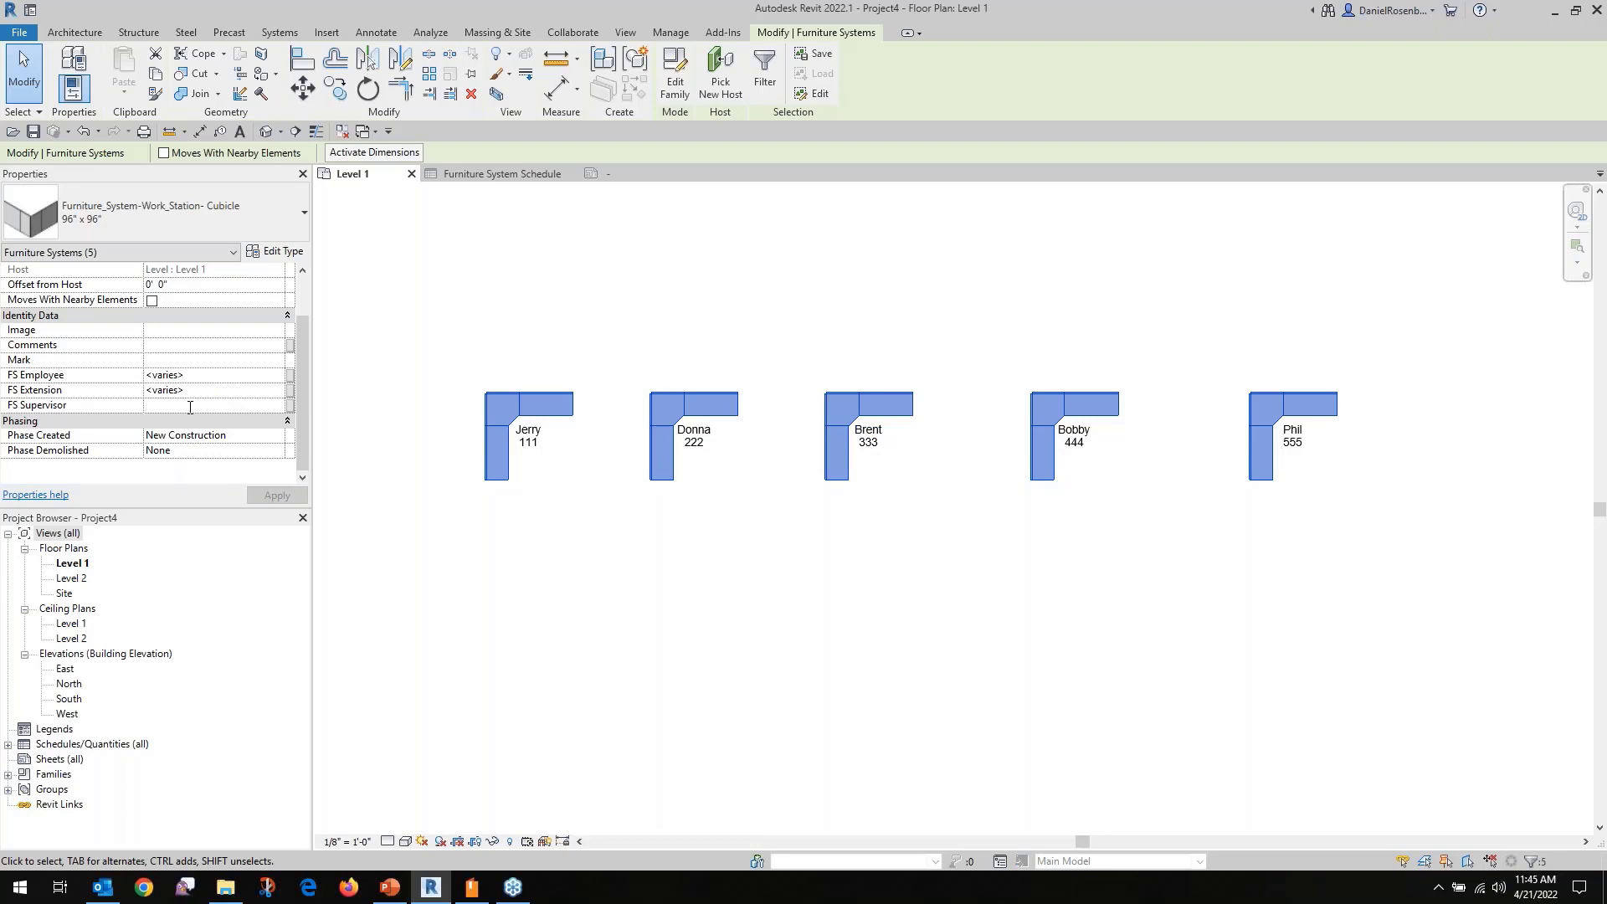
pyautogui.write('4\' 0"')
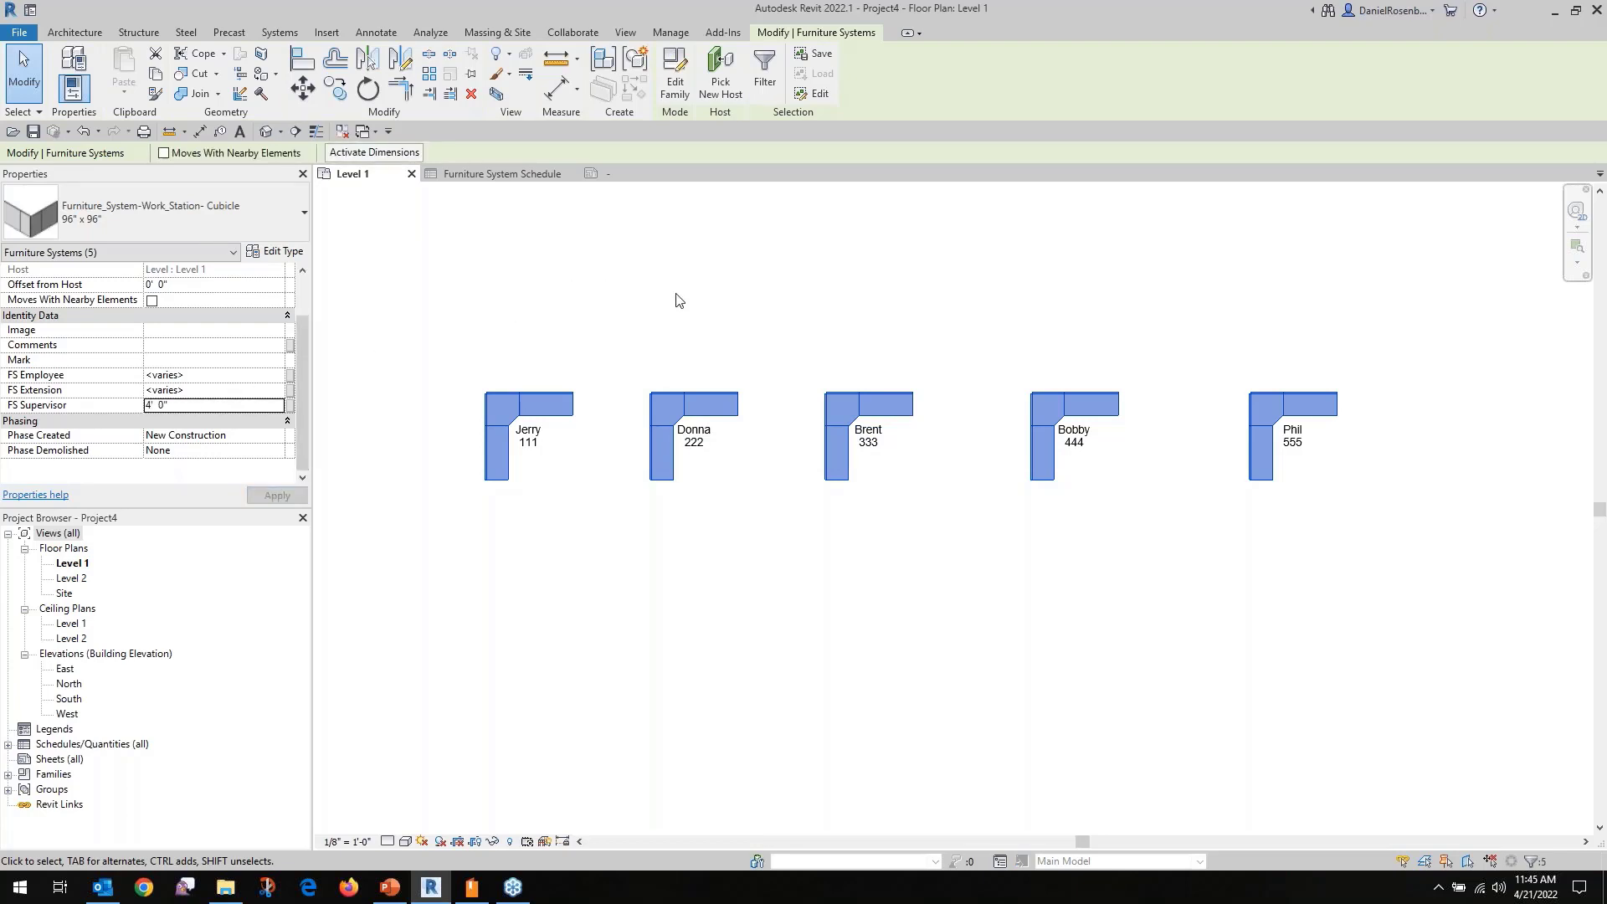
pyautogui.click(646, 379)
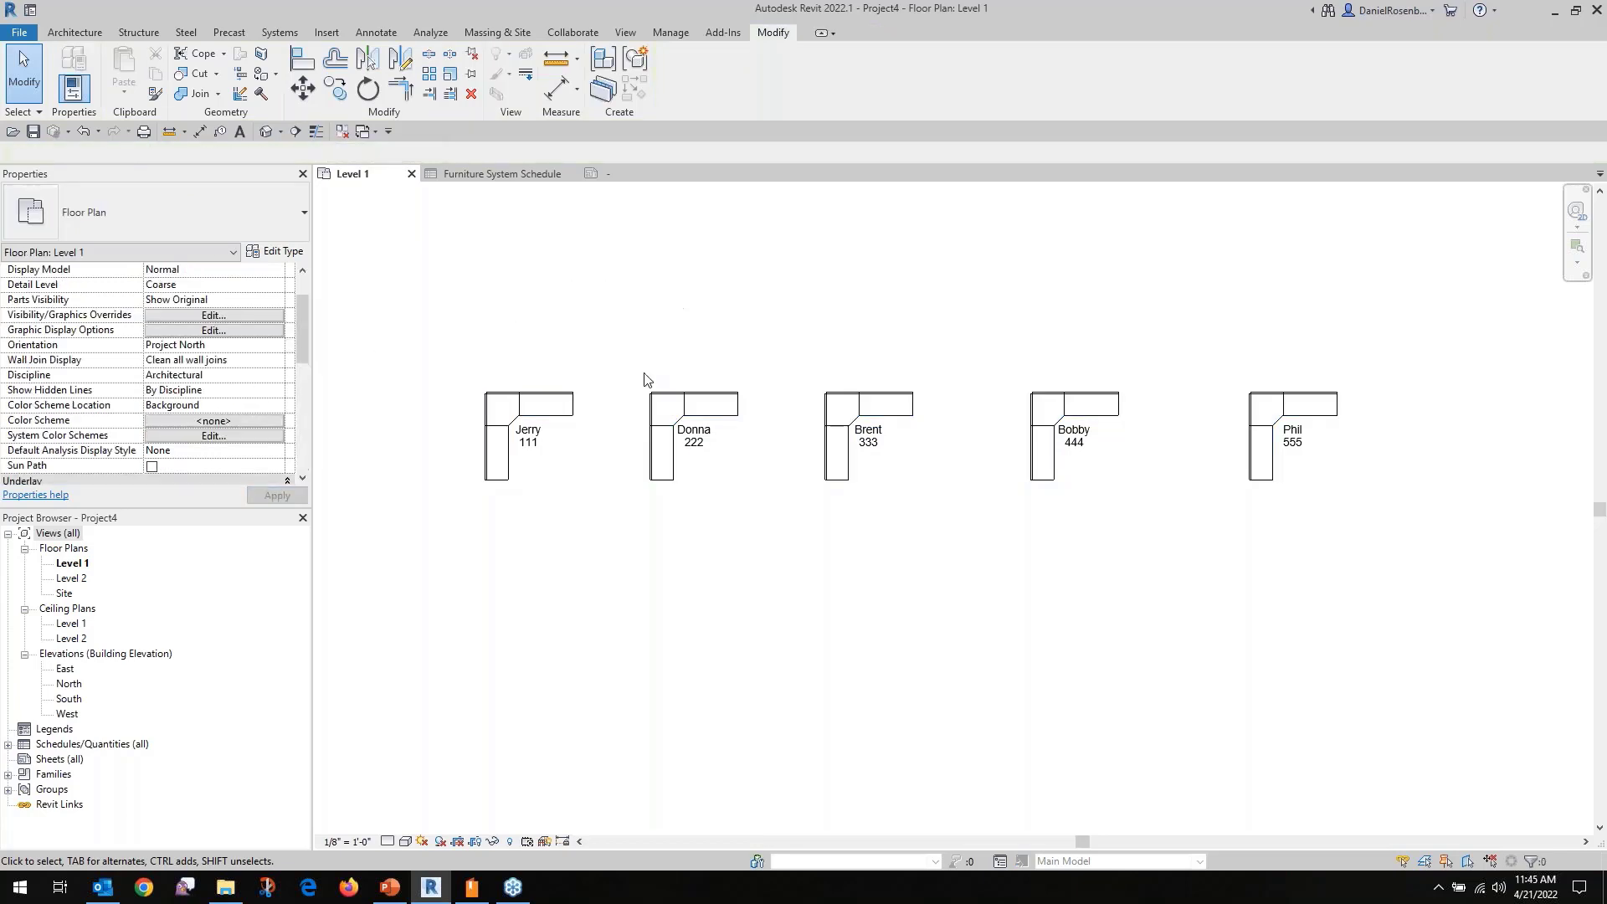
# Check the first workstation's FS parameters and the parameter values its tag reads, leaving them unedited.
pyautogui.click(546, 431)
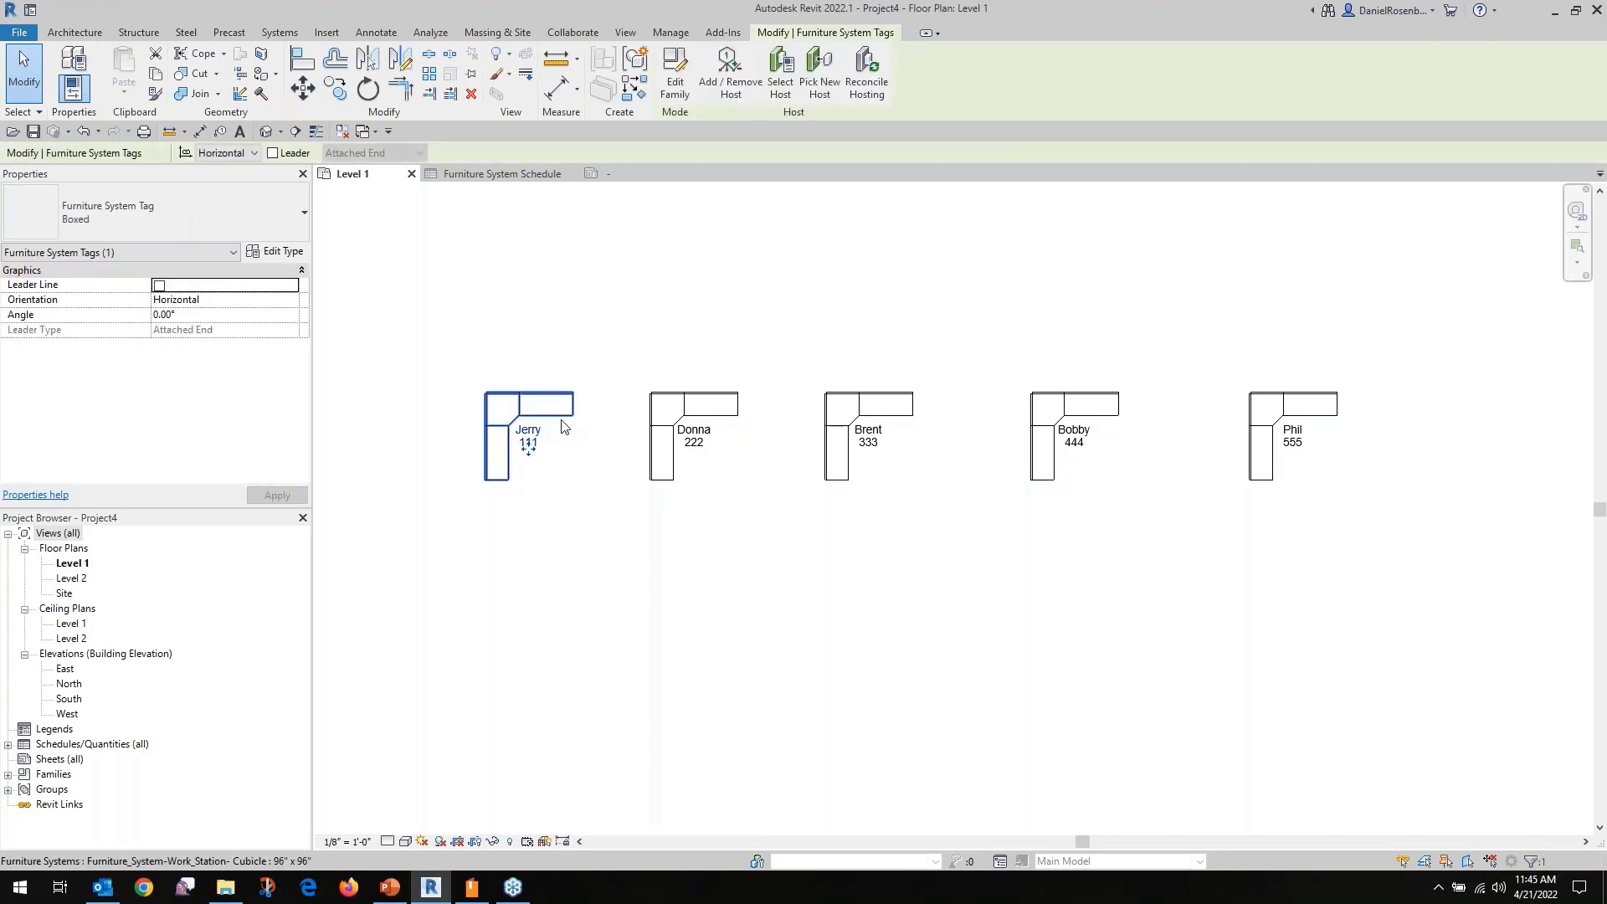
pyautogui.click(499, 319)
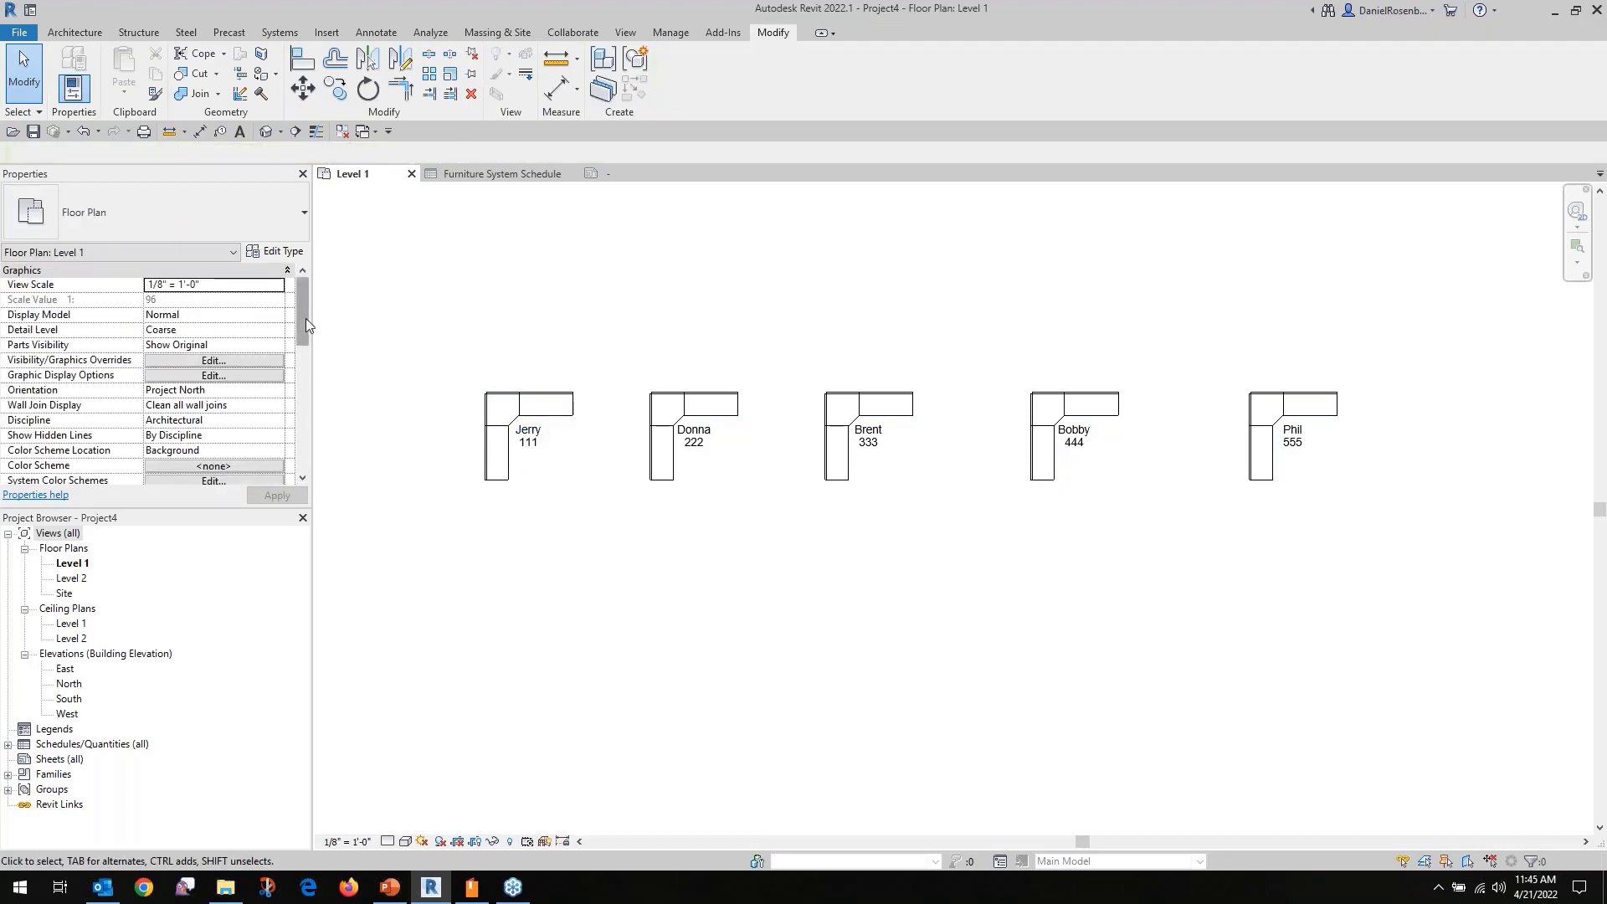
pyautogui.scroll(-2, 305, 318)
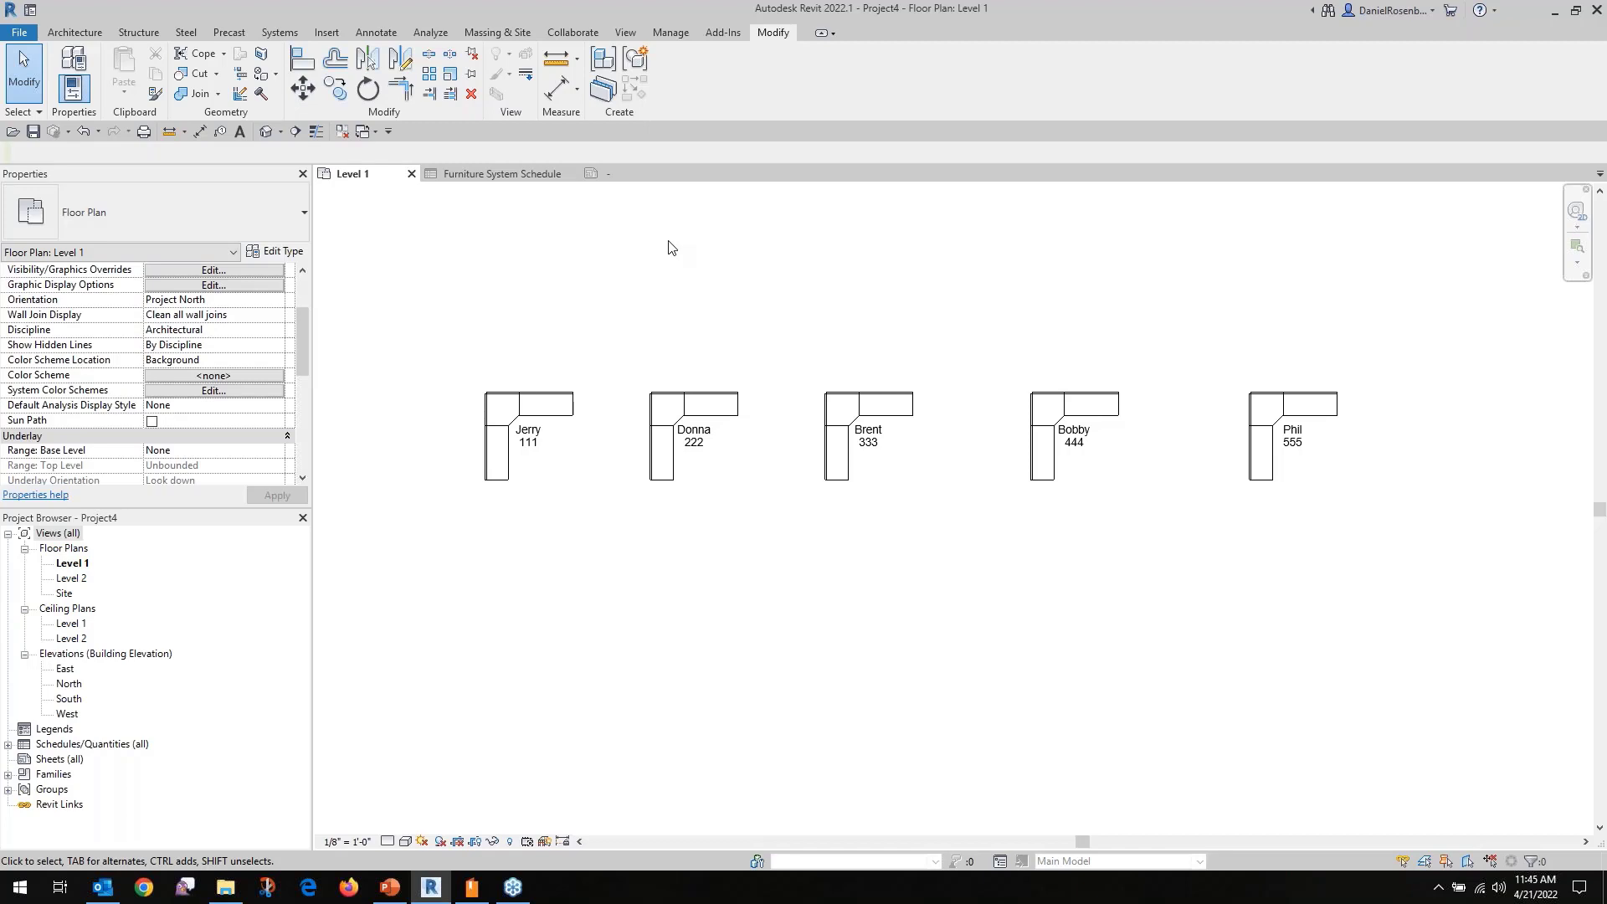
pyautogui.click(546, 452)
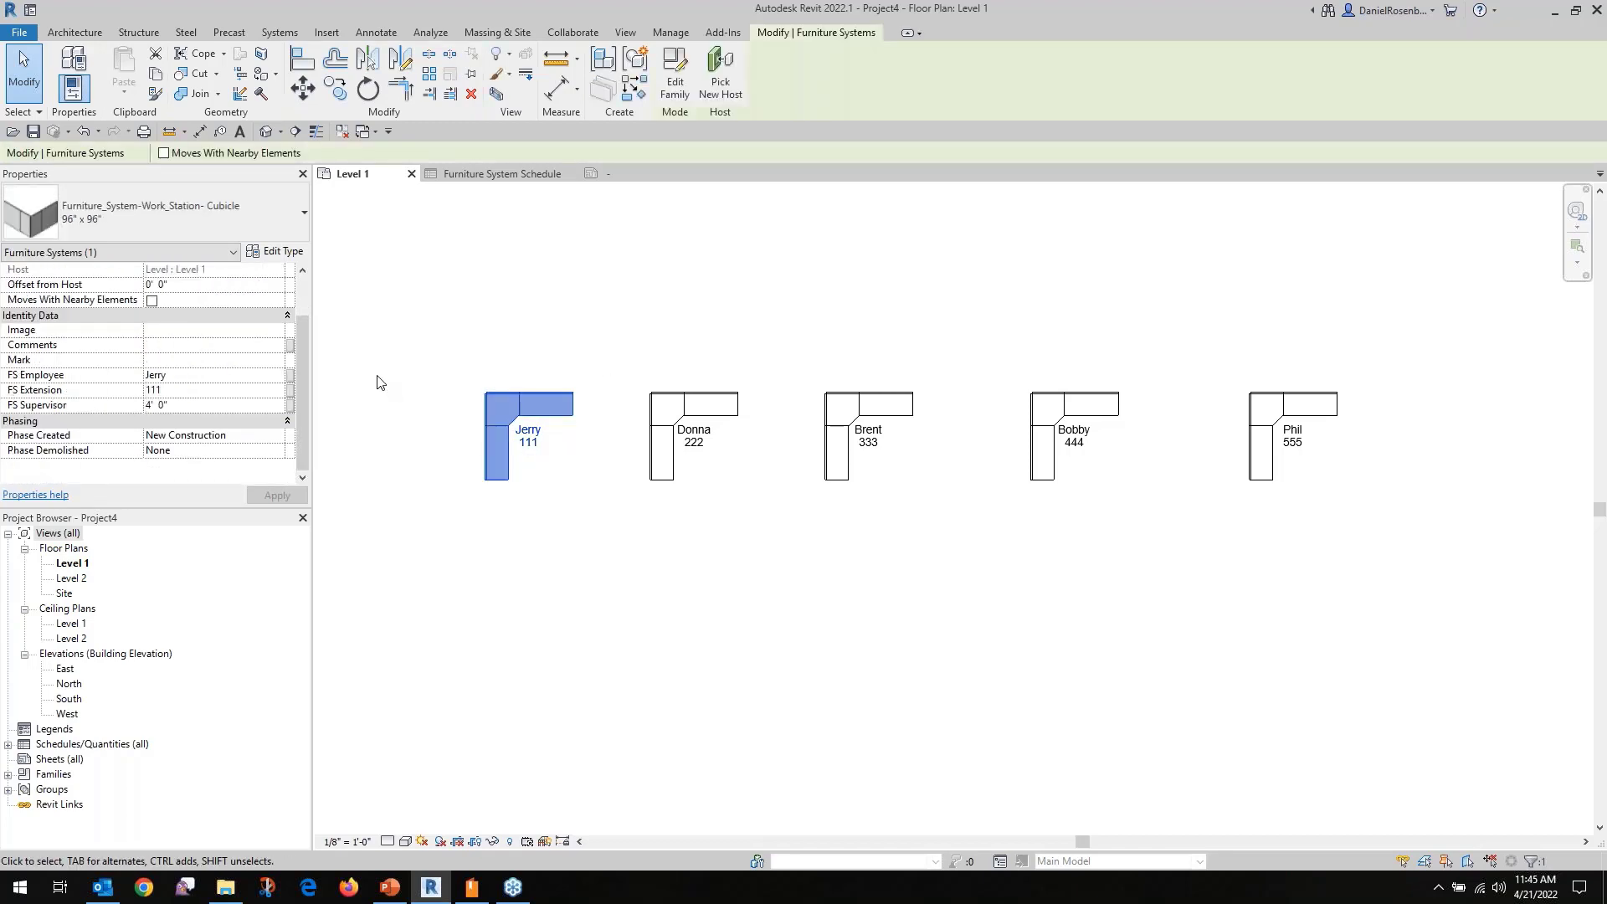
pyautogui.doubleClick(530, 434)
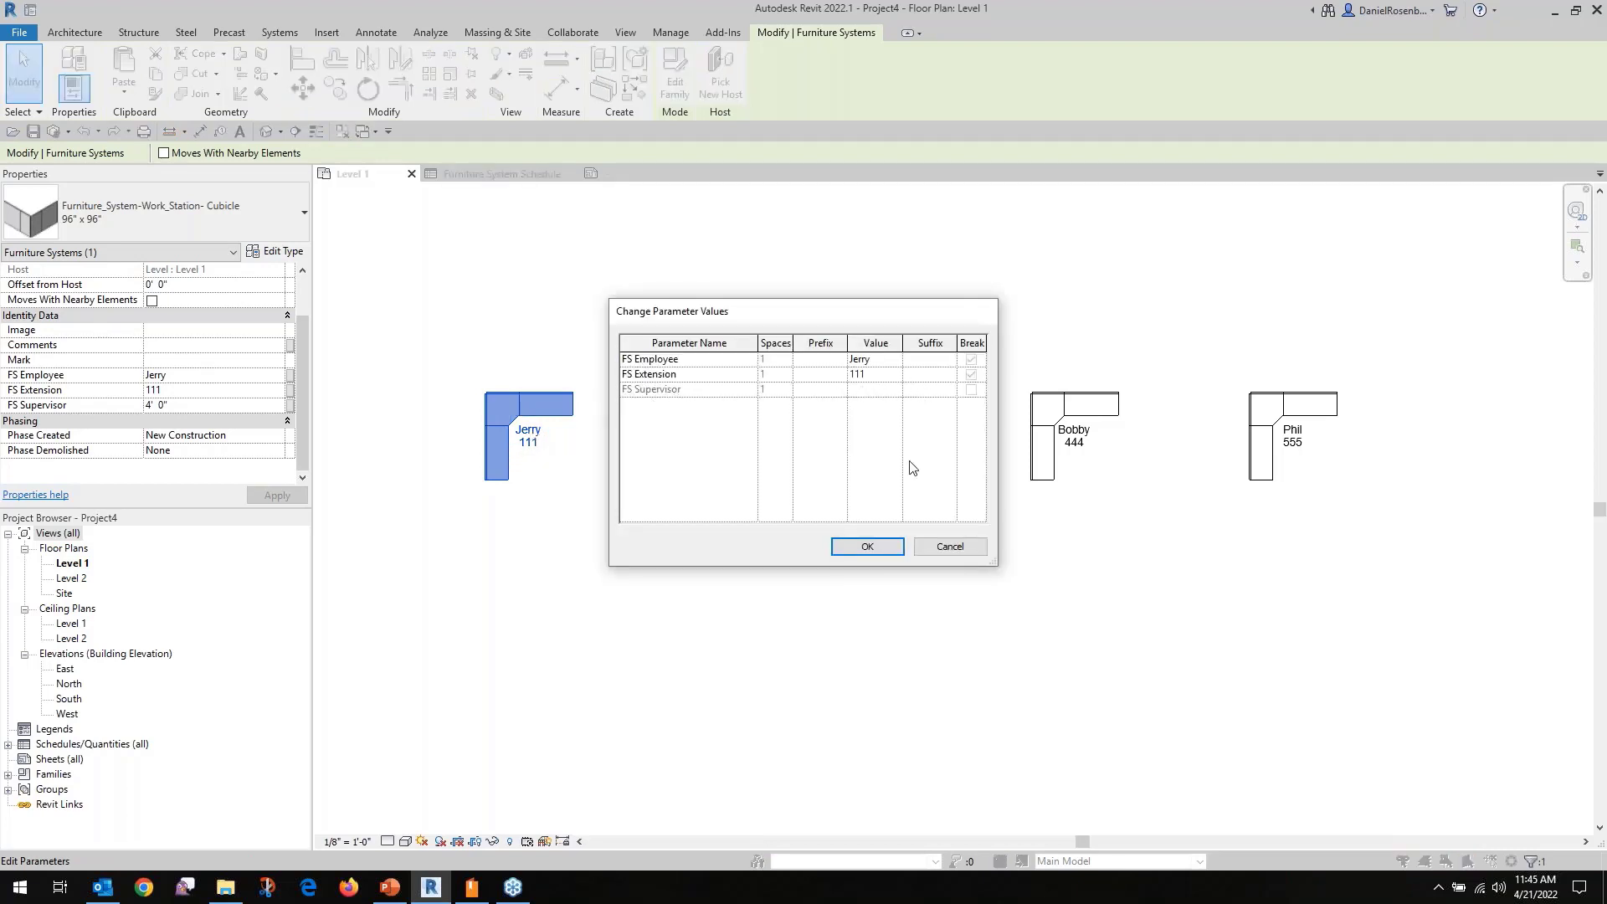
pyautogui.click(941, 546)
pyautogui.click(787, 293)
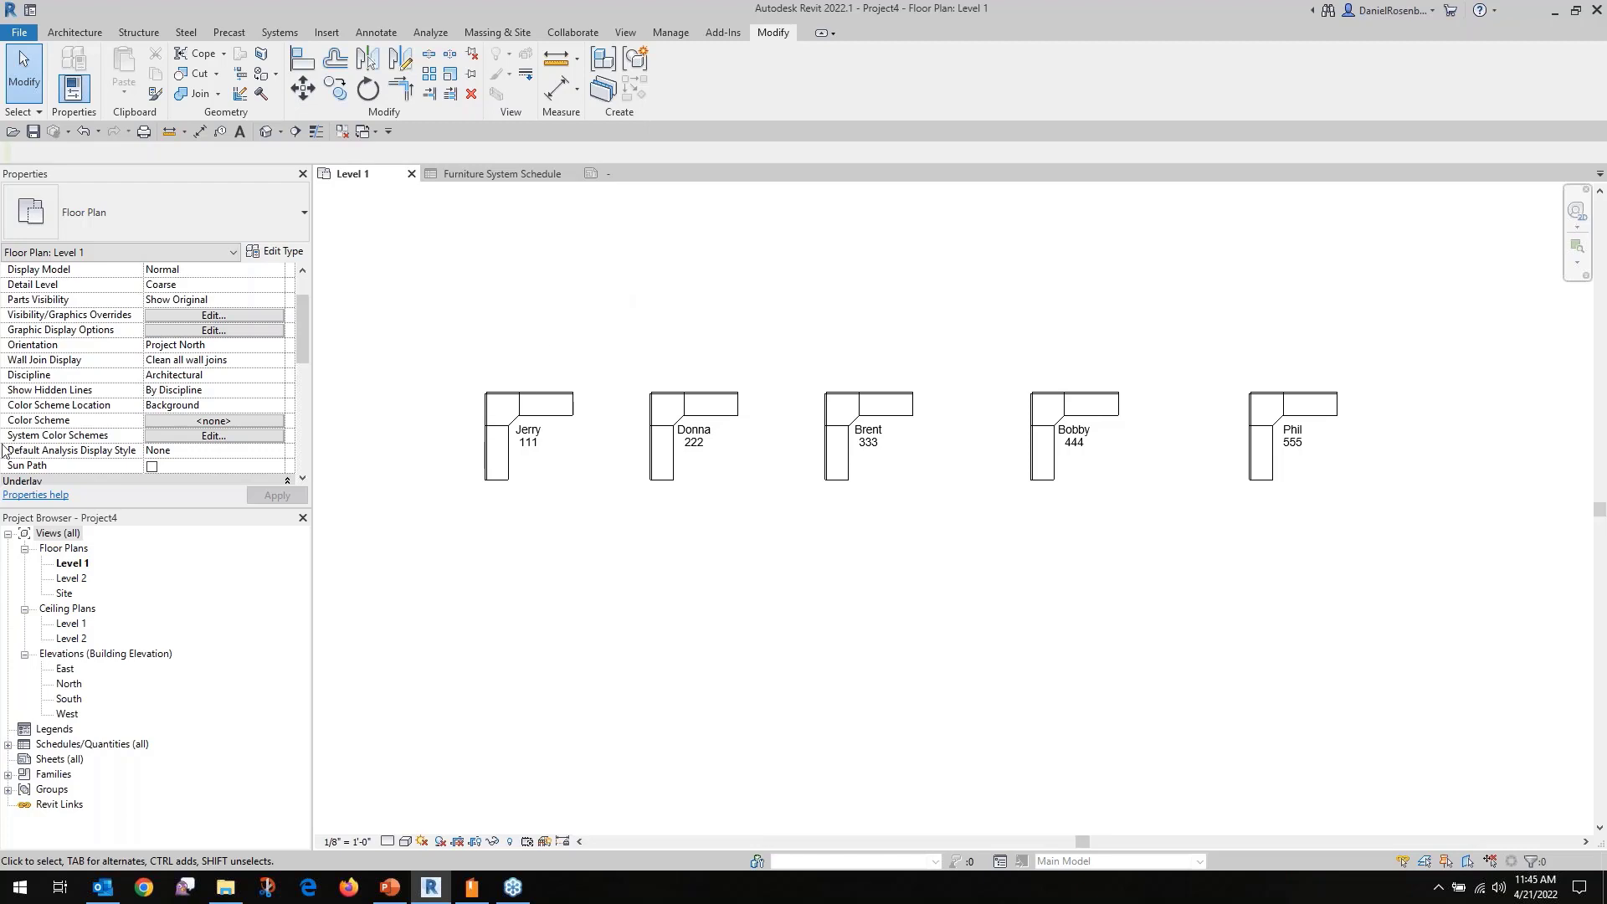
# Review the employee, extension and supervisor columns in the Furniture System Schedule, and return to the Level 1 floor plan.
pyautogui.click(496, 173)
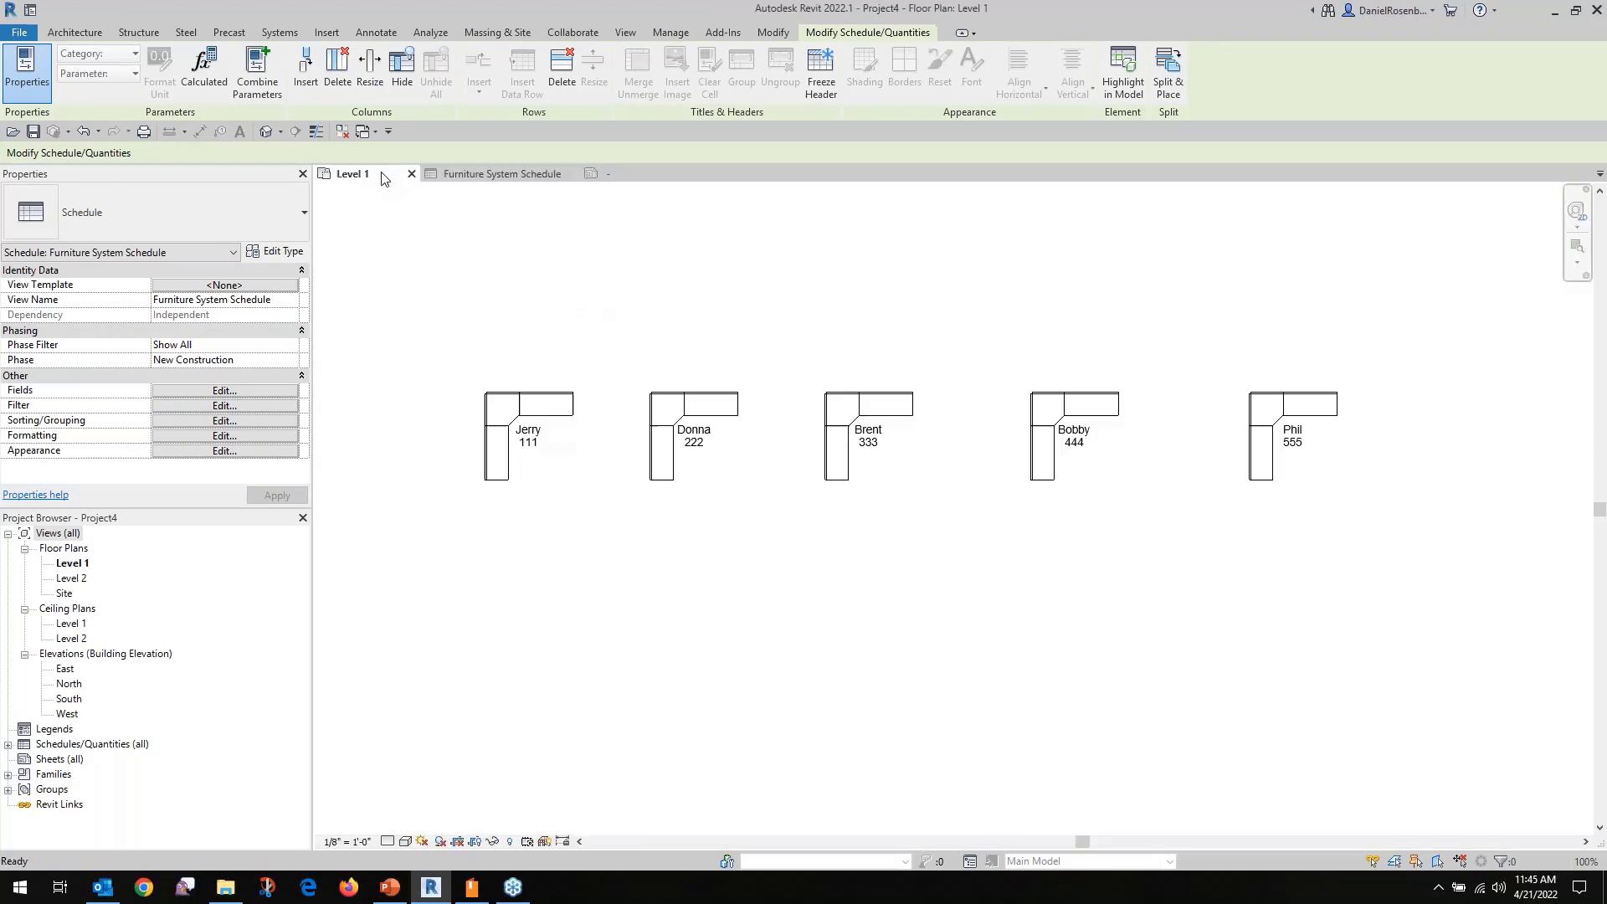
pyautogui.click(352, 174)
pyautogui.click(483, 175)
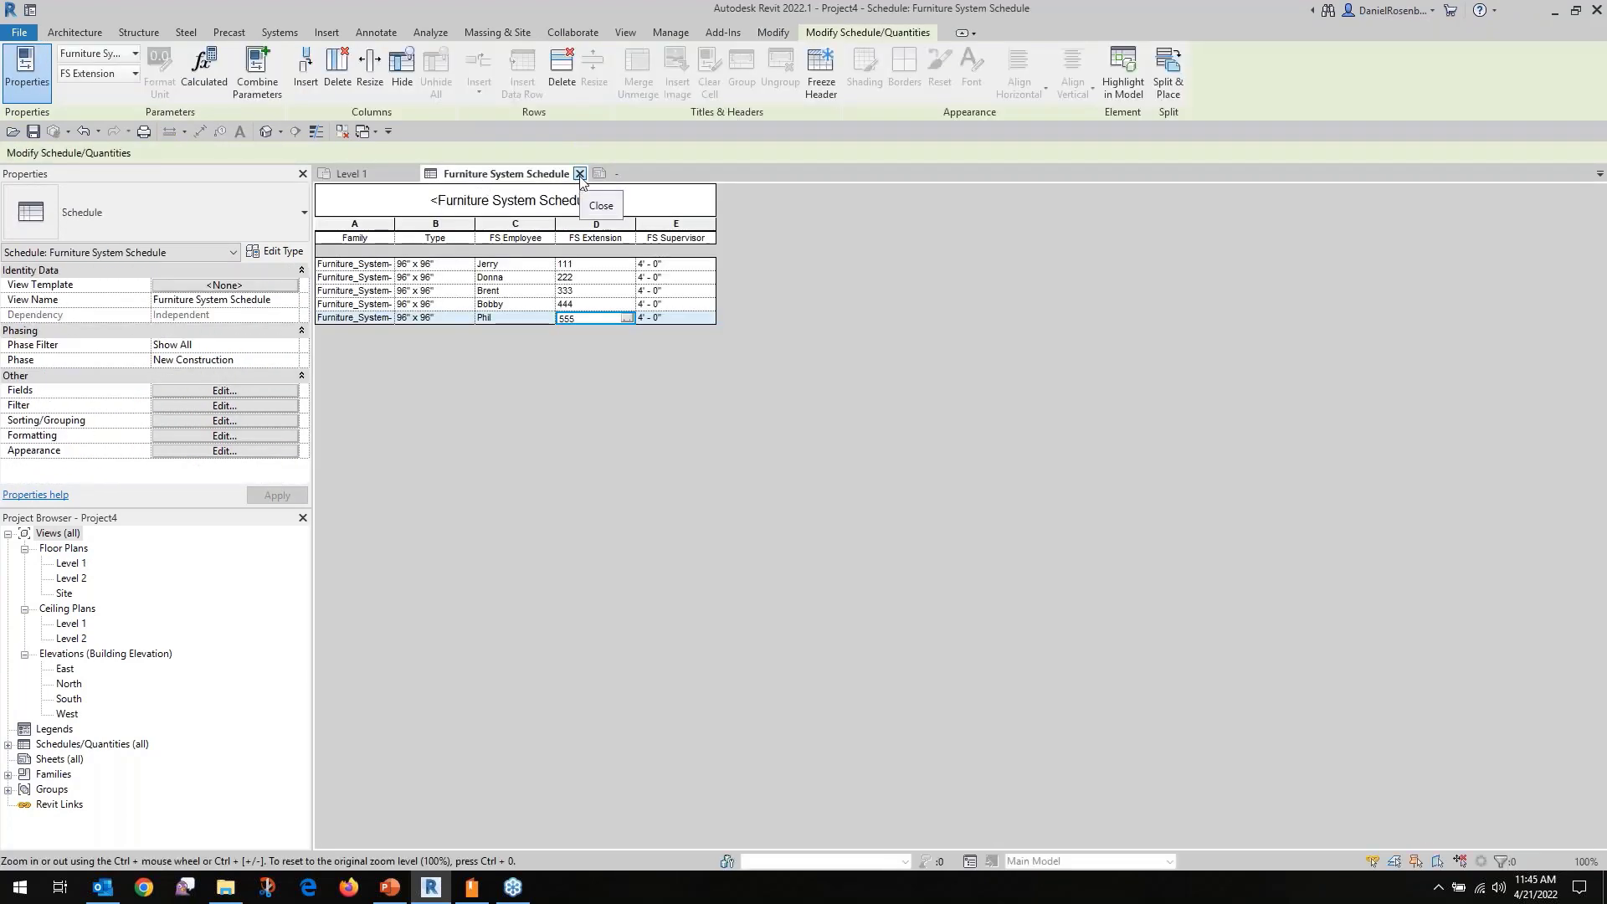
pyautogui.click(352, 174)
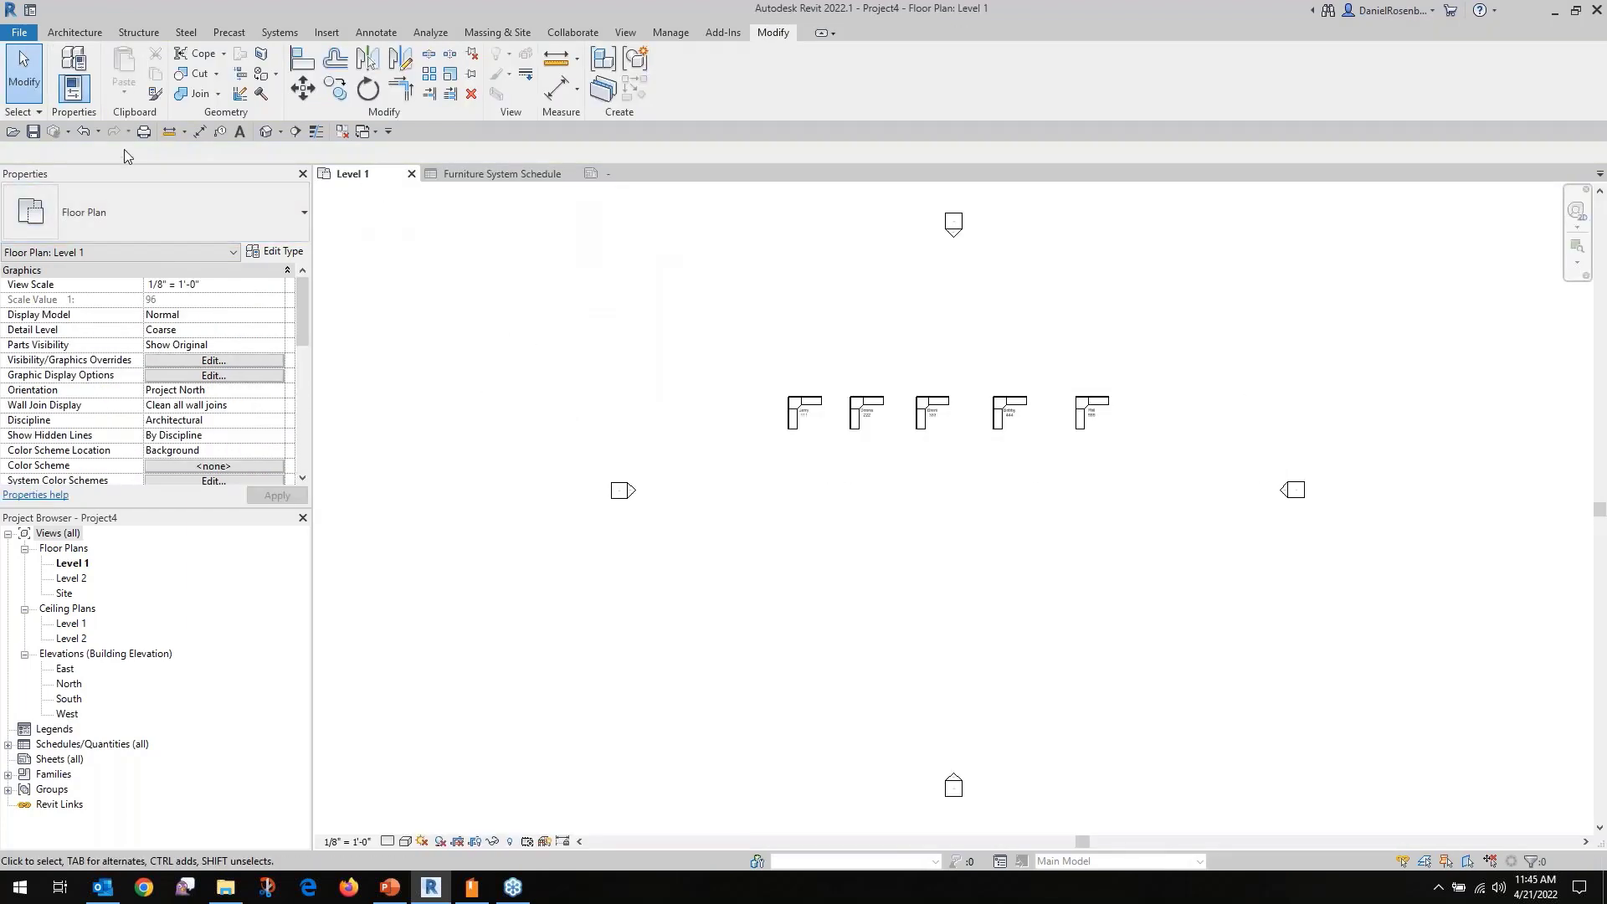
# Close the inactive views and save the project as 2022-INT2 in the 04 SHARED PARAMETERS DataSets folder, with maximum backups set to 1.
pyautogui.click(341, 132)
pyautogui.click(33, 132)
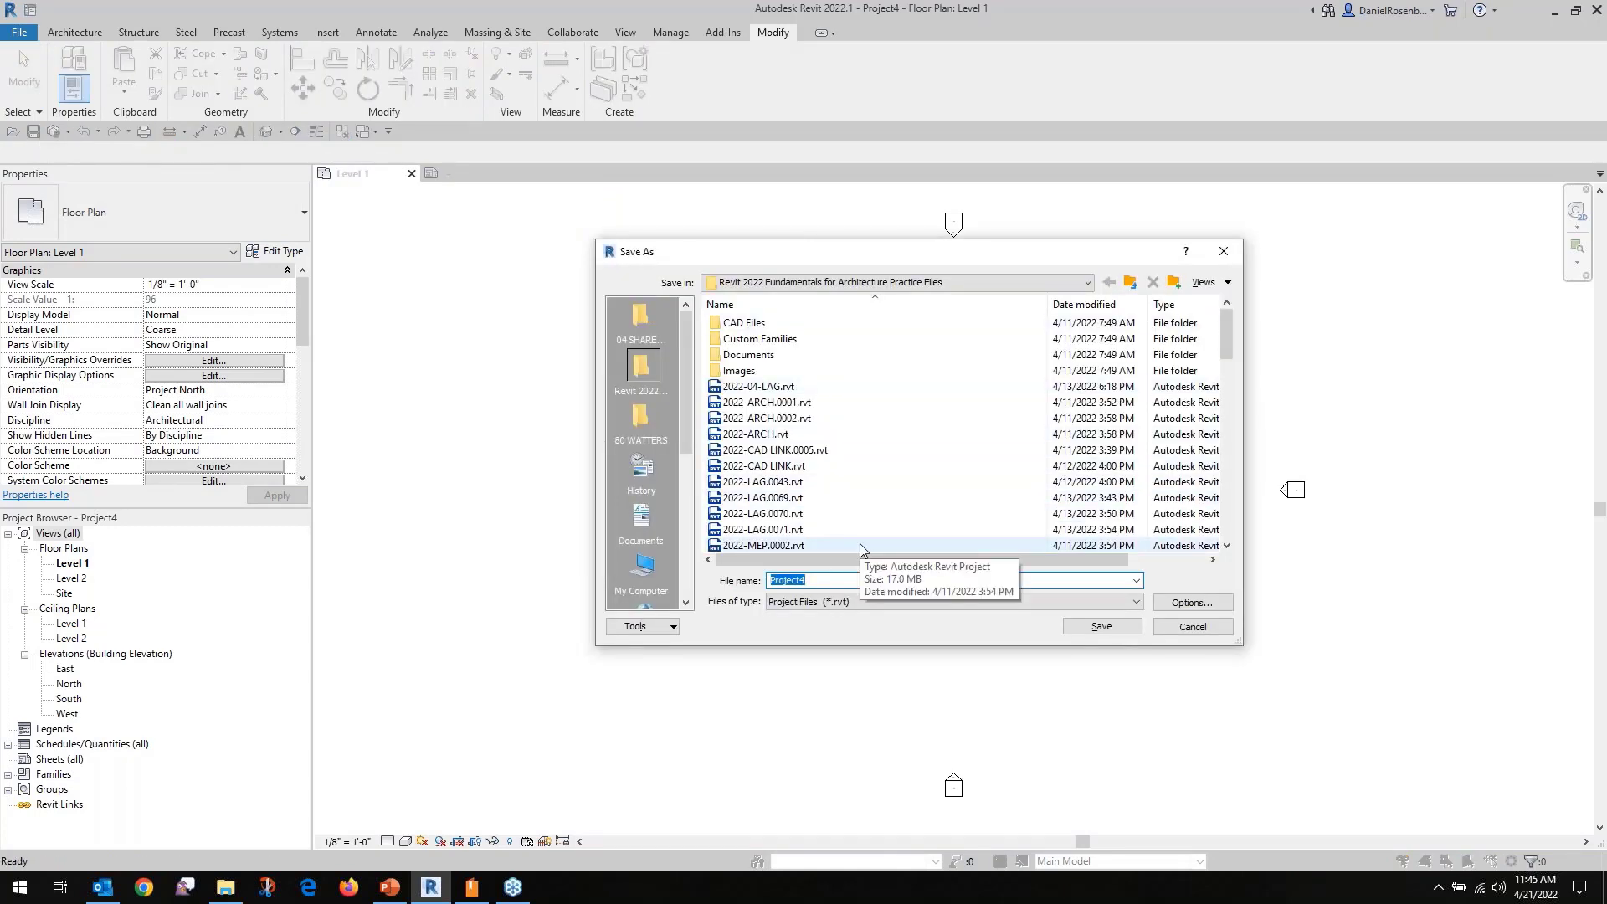
pyautogui.click(640, 322)
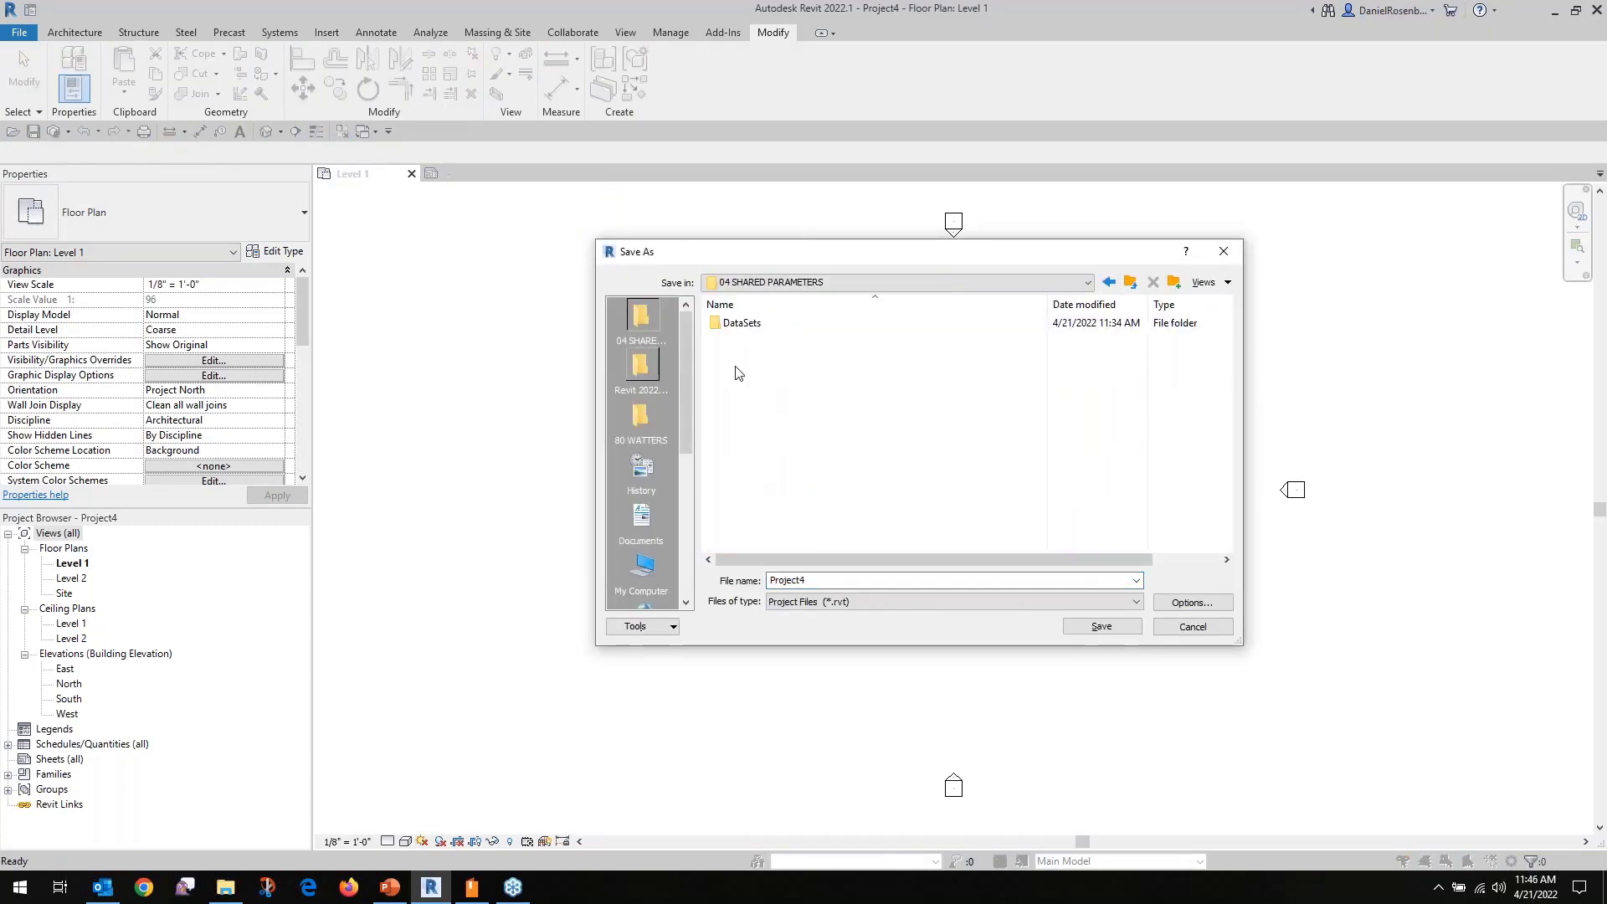
pyautogui.doubleClick(741, 323)
pyautogui.doubleClick(841, 581)
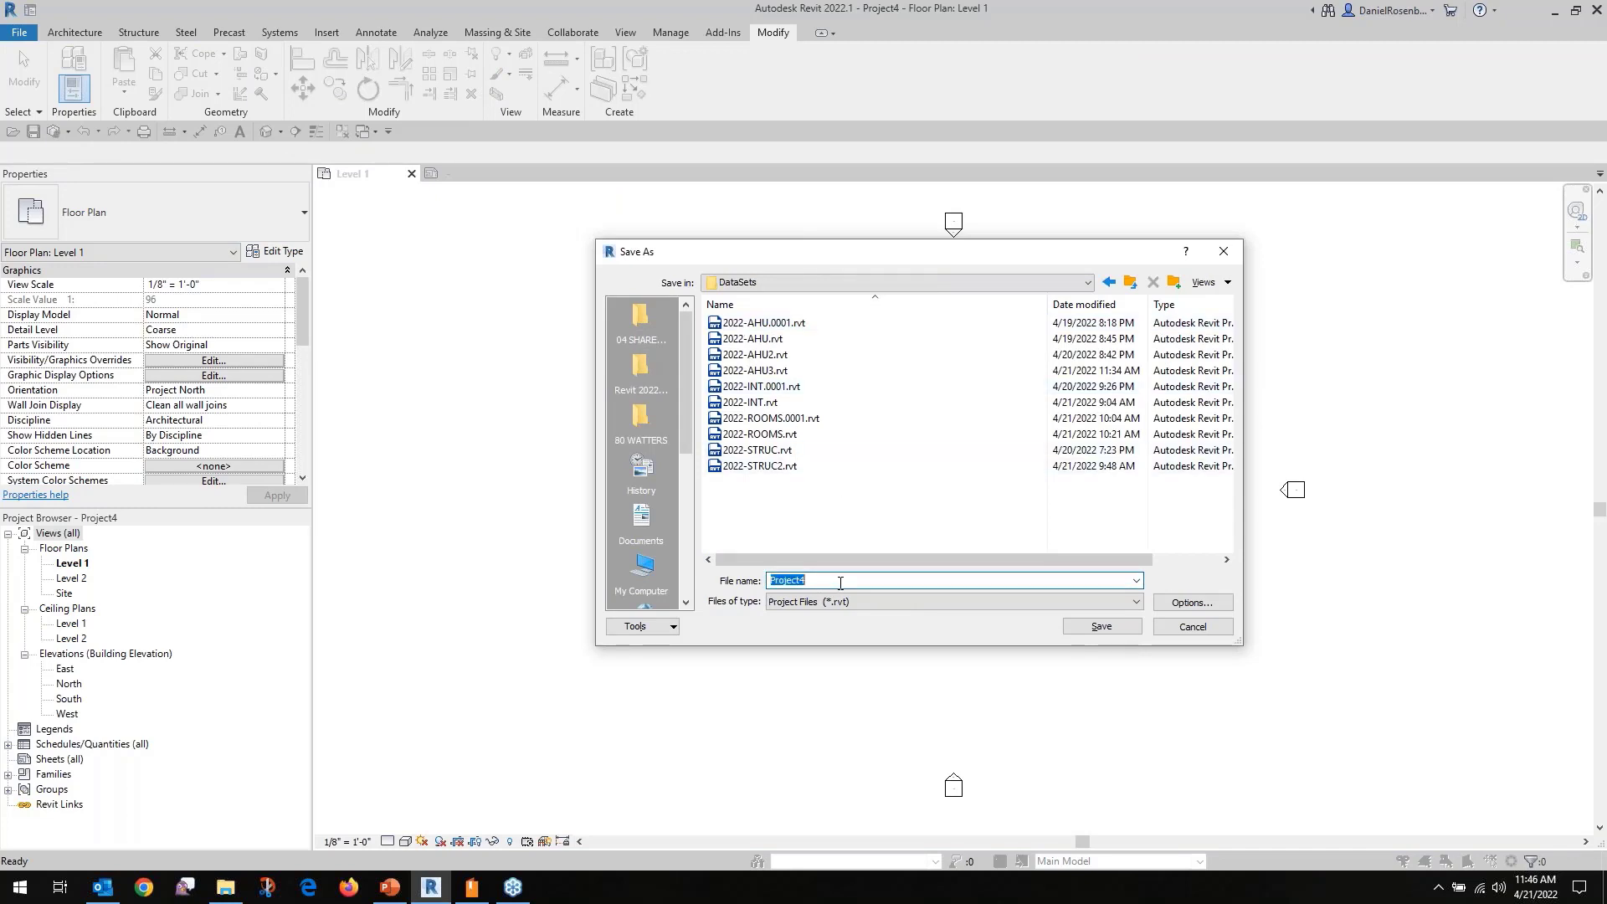
pyautogui.write('2022')
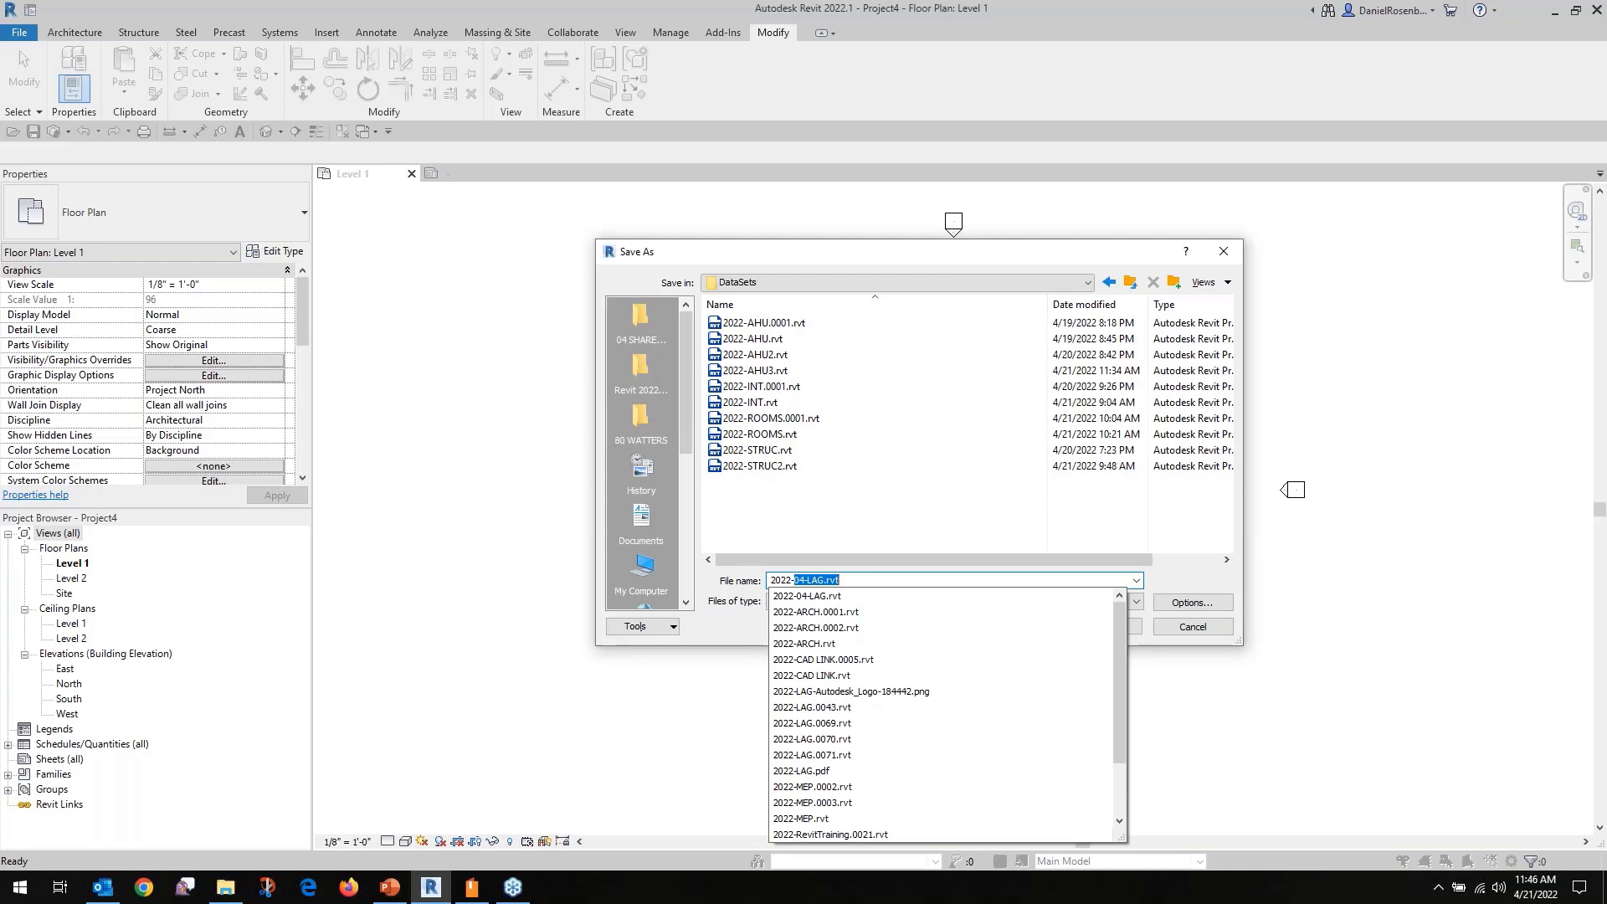
pyautogui.write('-INT2')
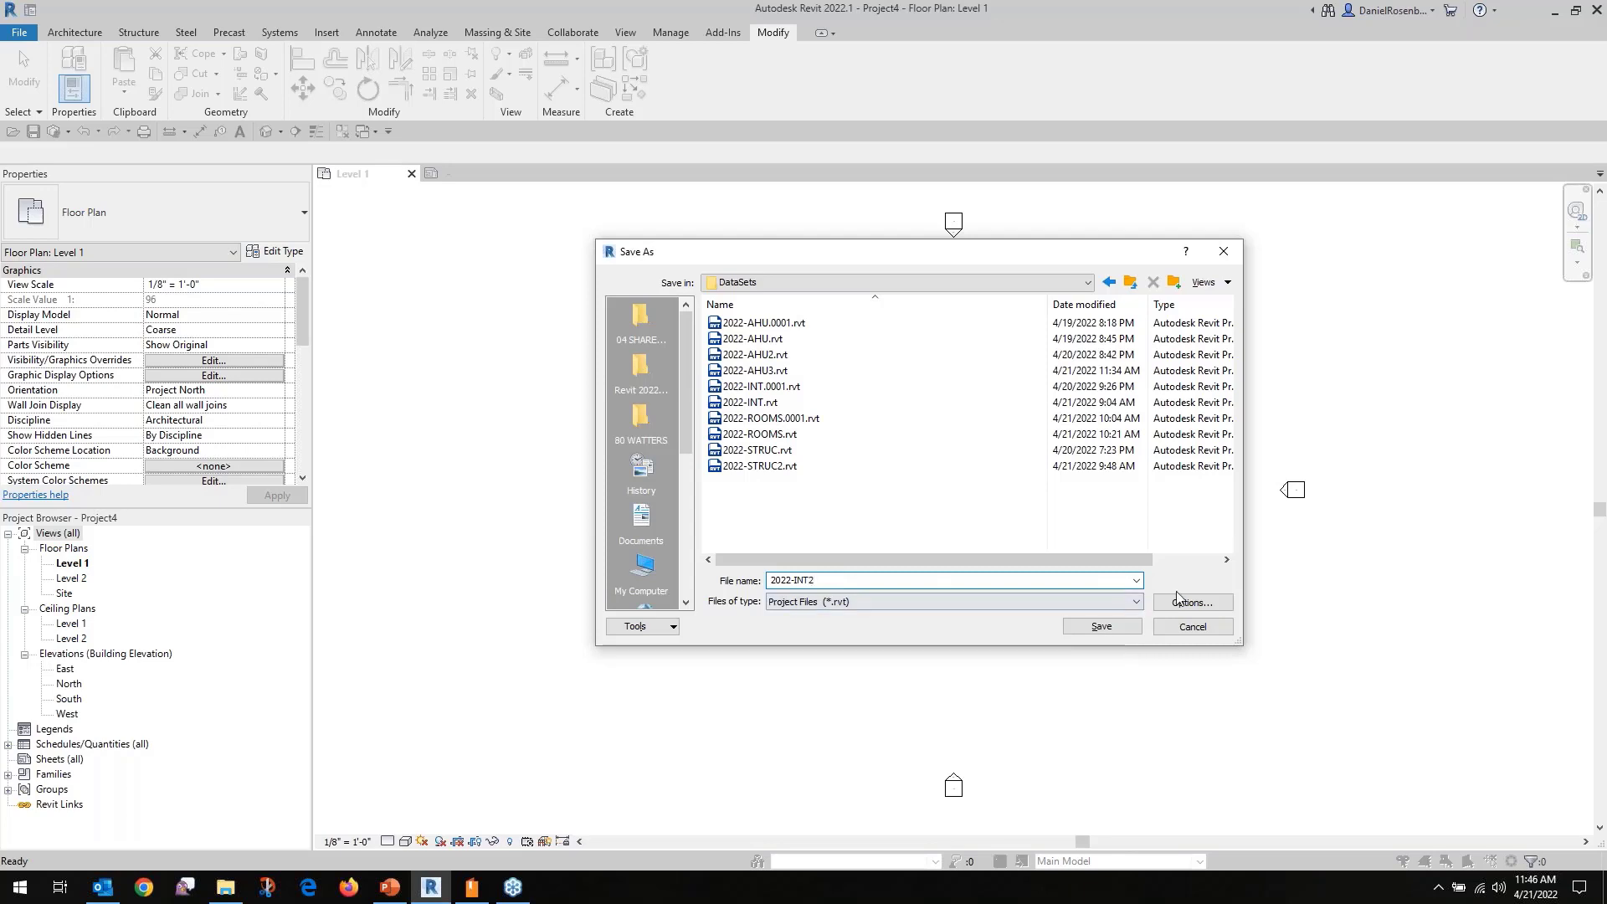
pyautogui.click(1189, 602)
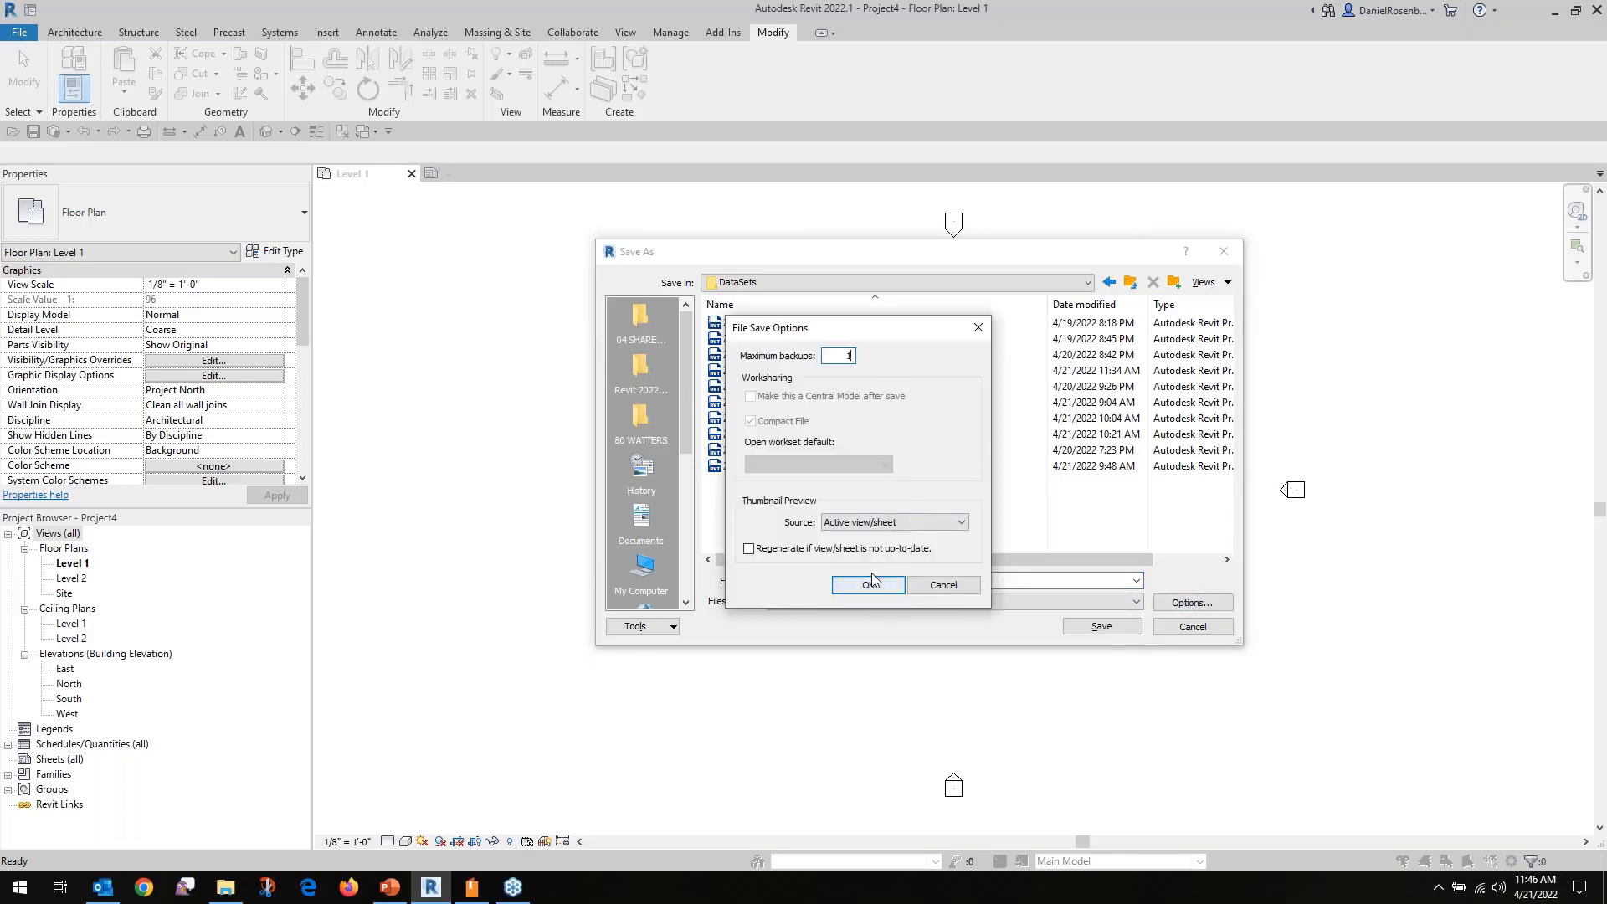
pyautogui.click(868, 585)
pyautogui.click(1076, 628)
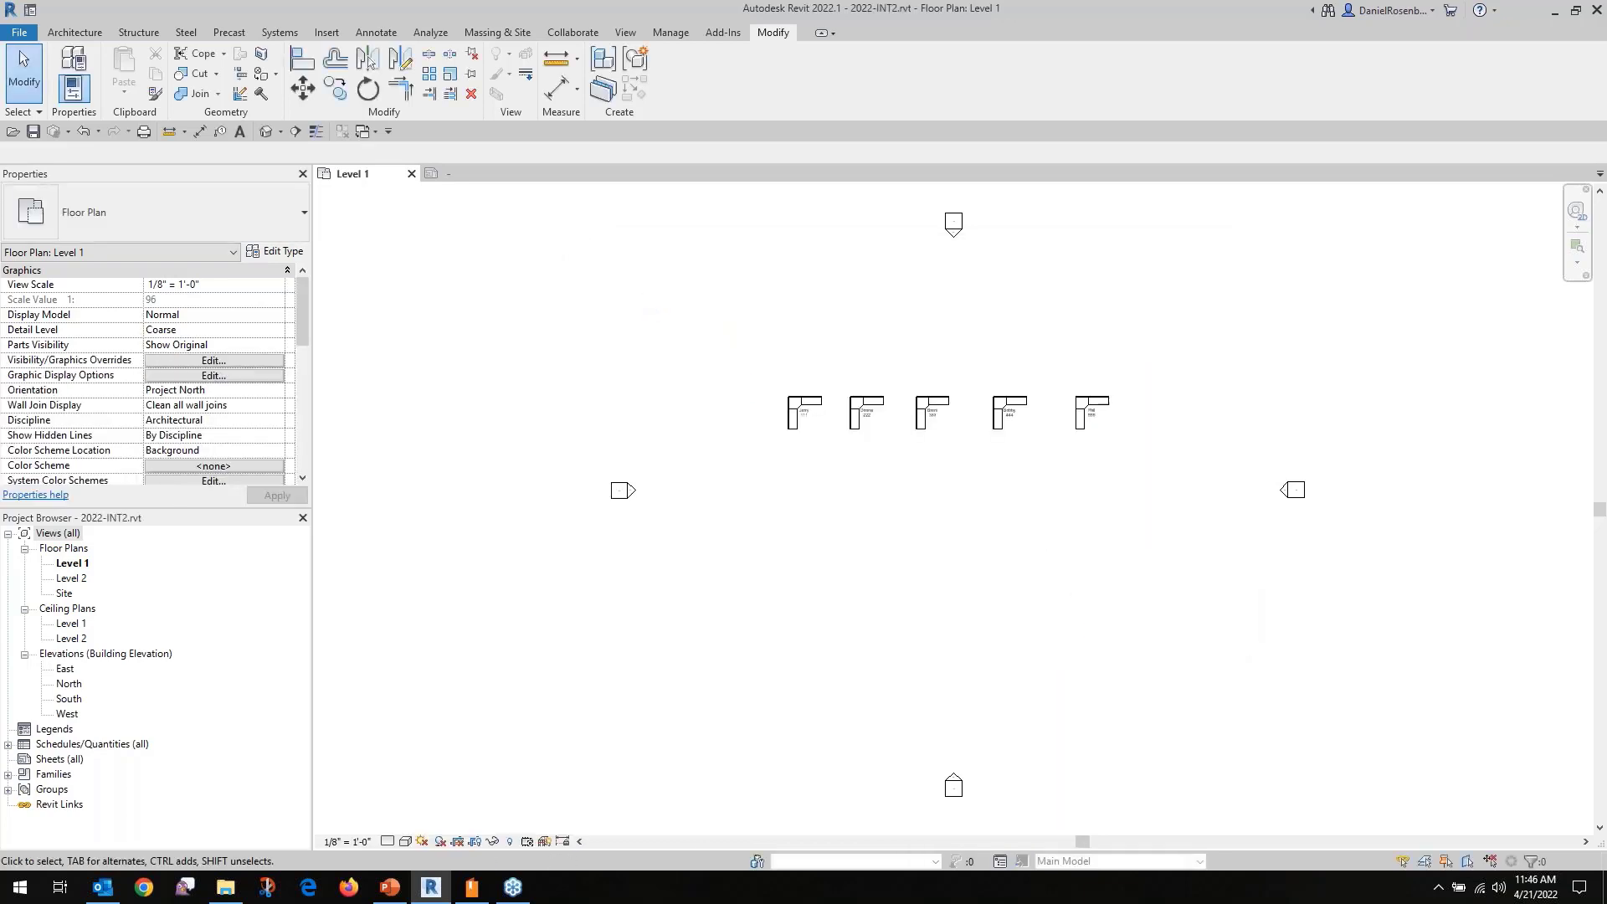
# Close the saved project and the Furniture System Tag family, discarding the family's unsaved changes.
pyautogui.click(411, 174)
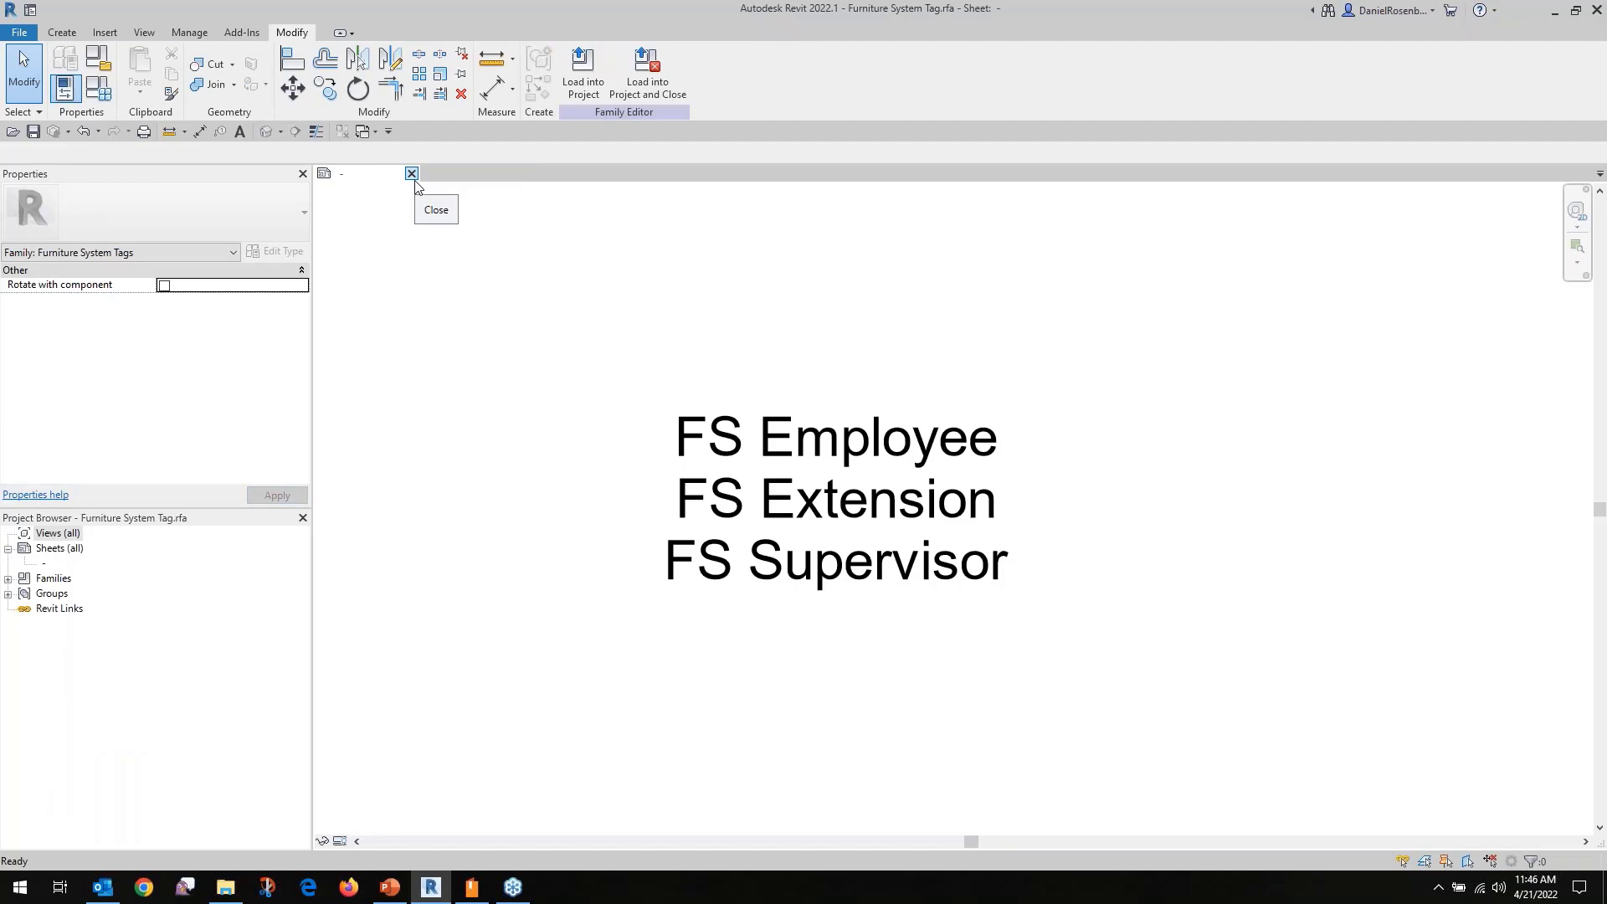
pyautogui.click(412, 173)
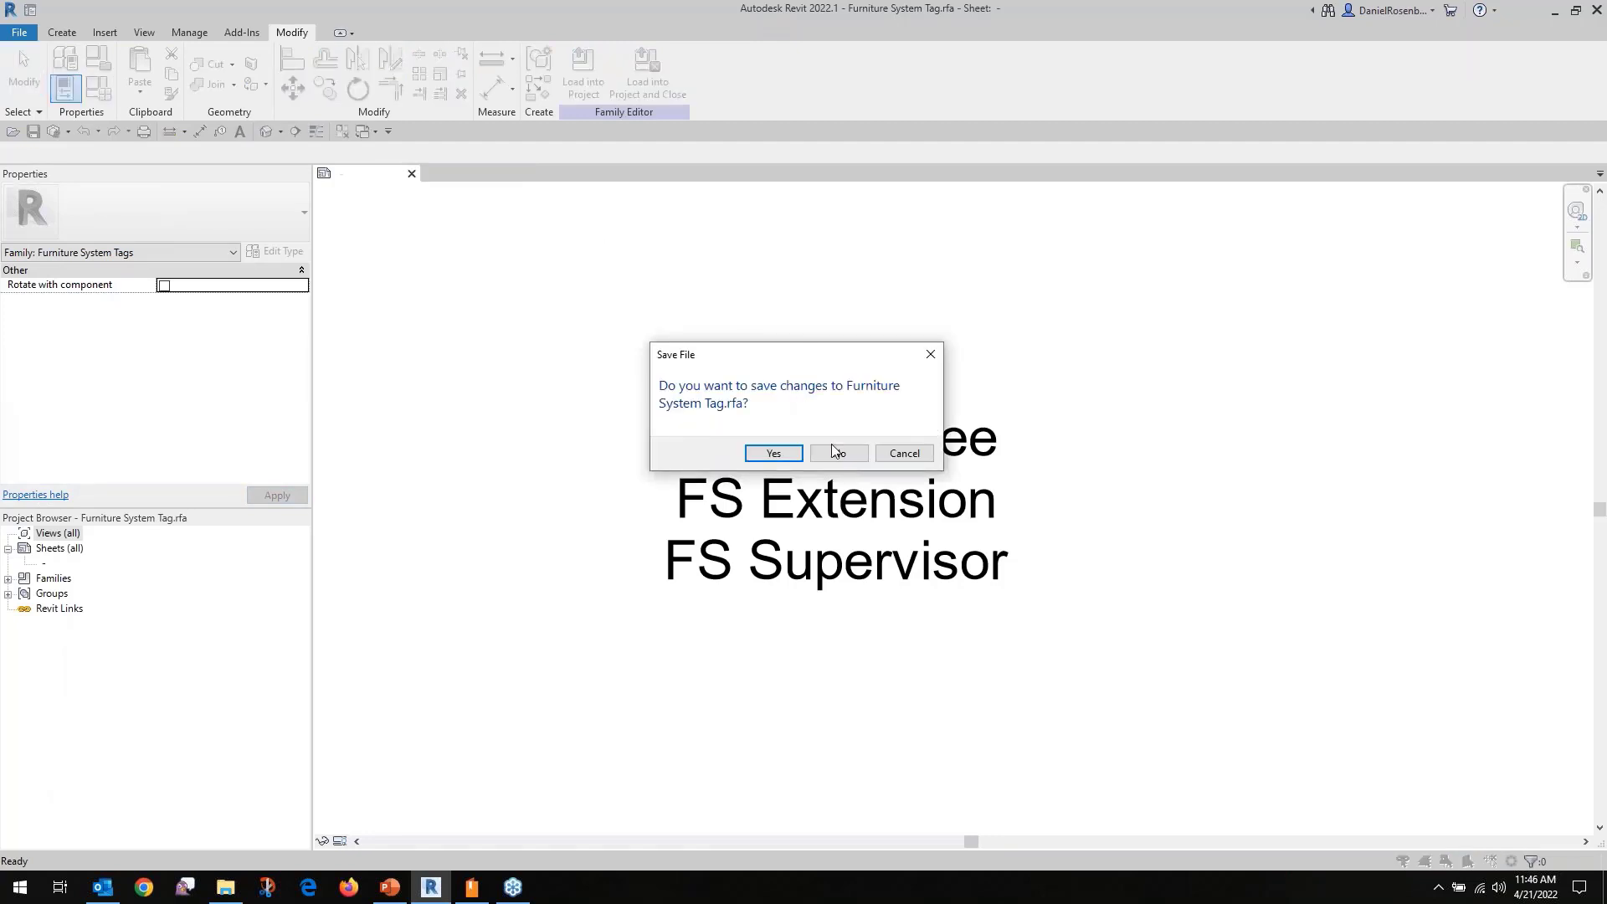
pyautogui.click(837, 452)
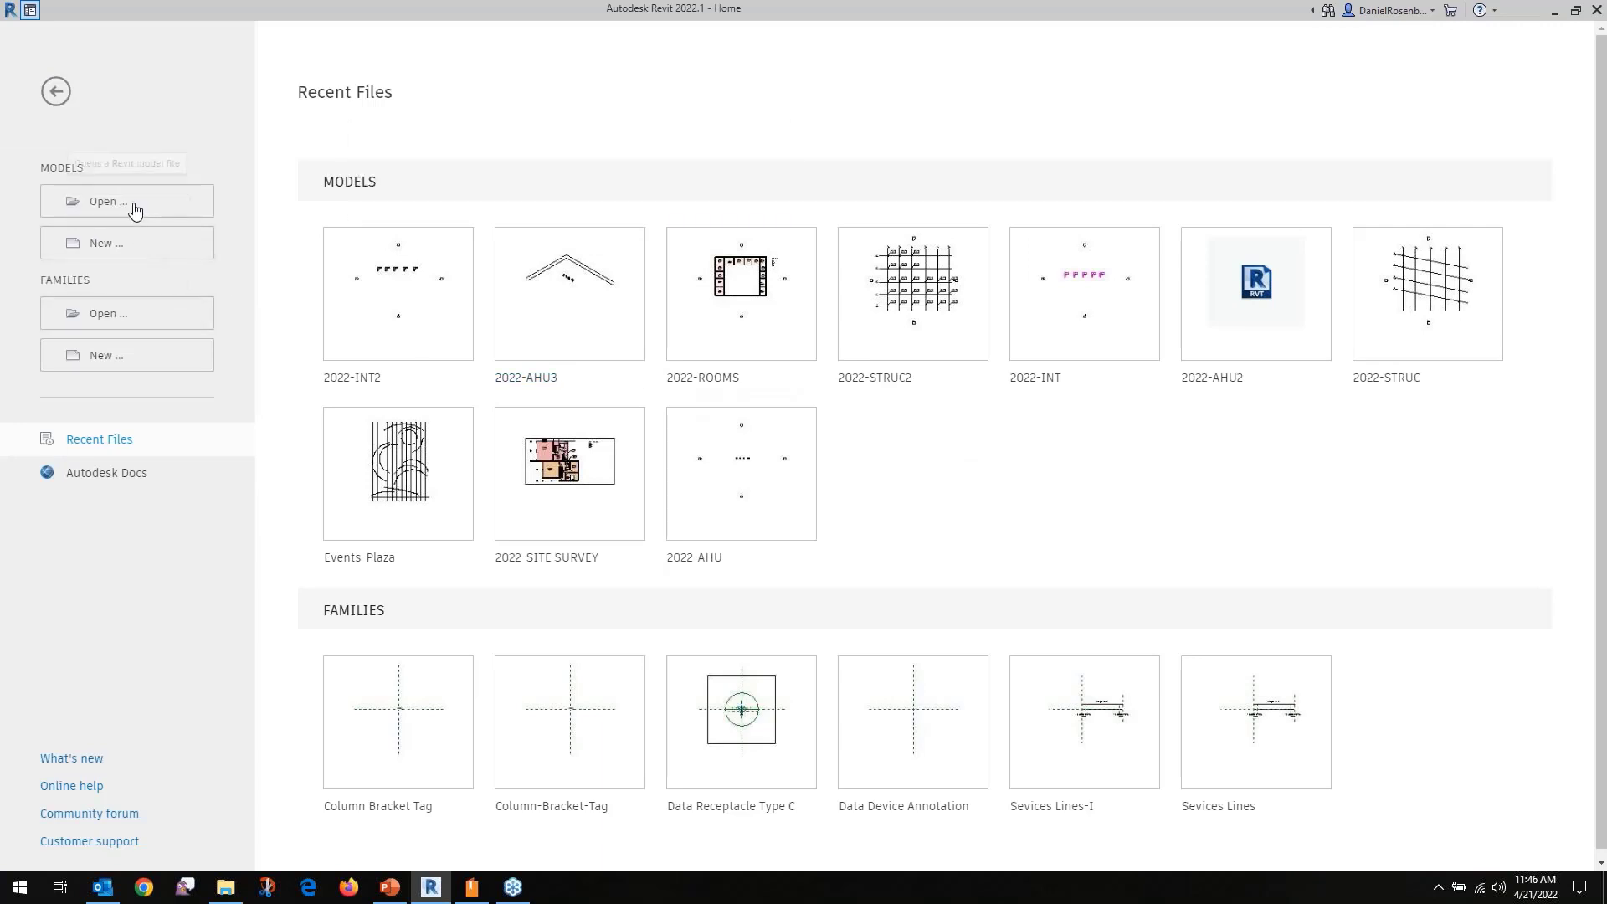
# Create a new project from the Imperial-Structural Template.
pyautogui.click(128, 243)
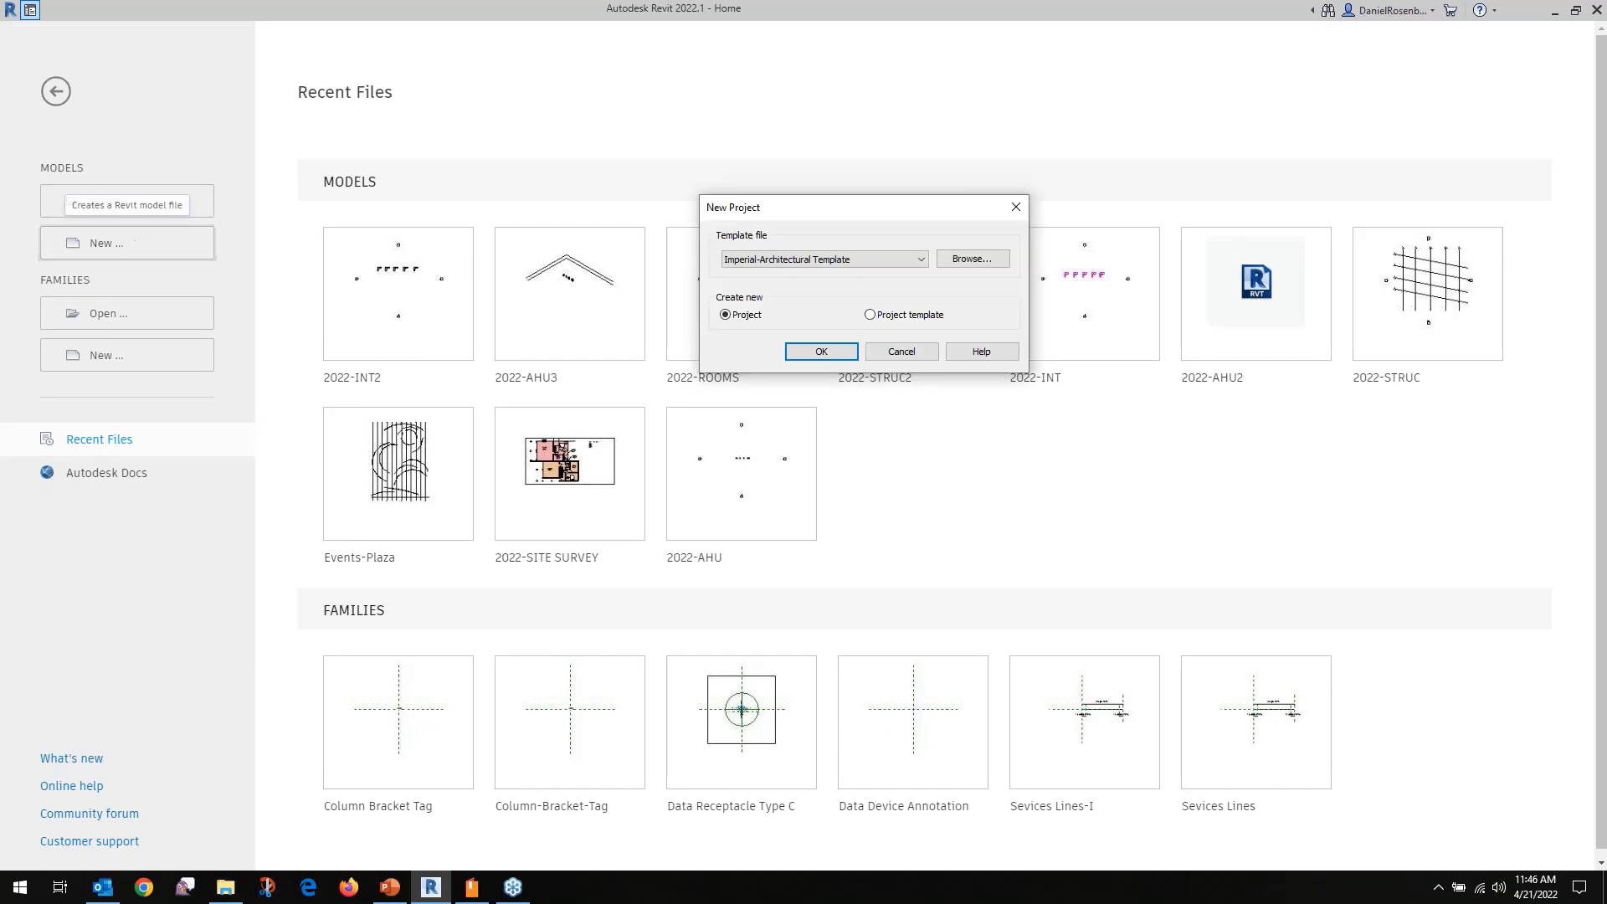
pyautogui.click(839, 261)
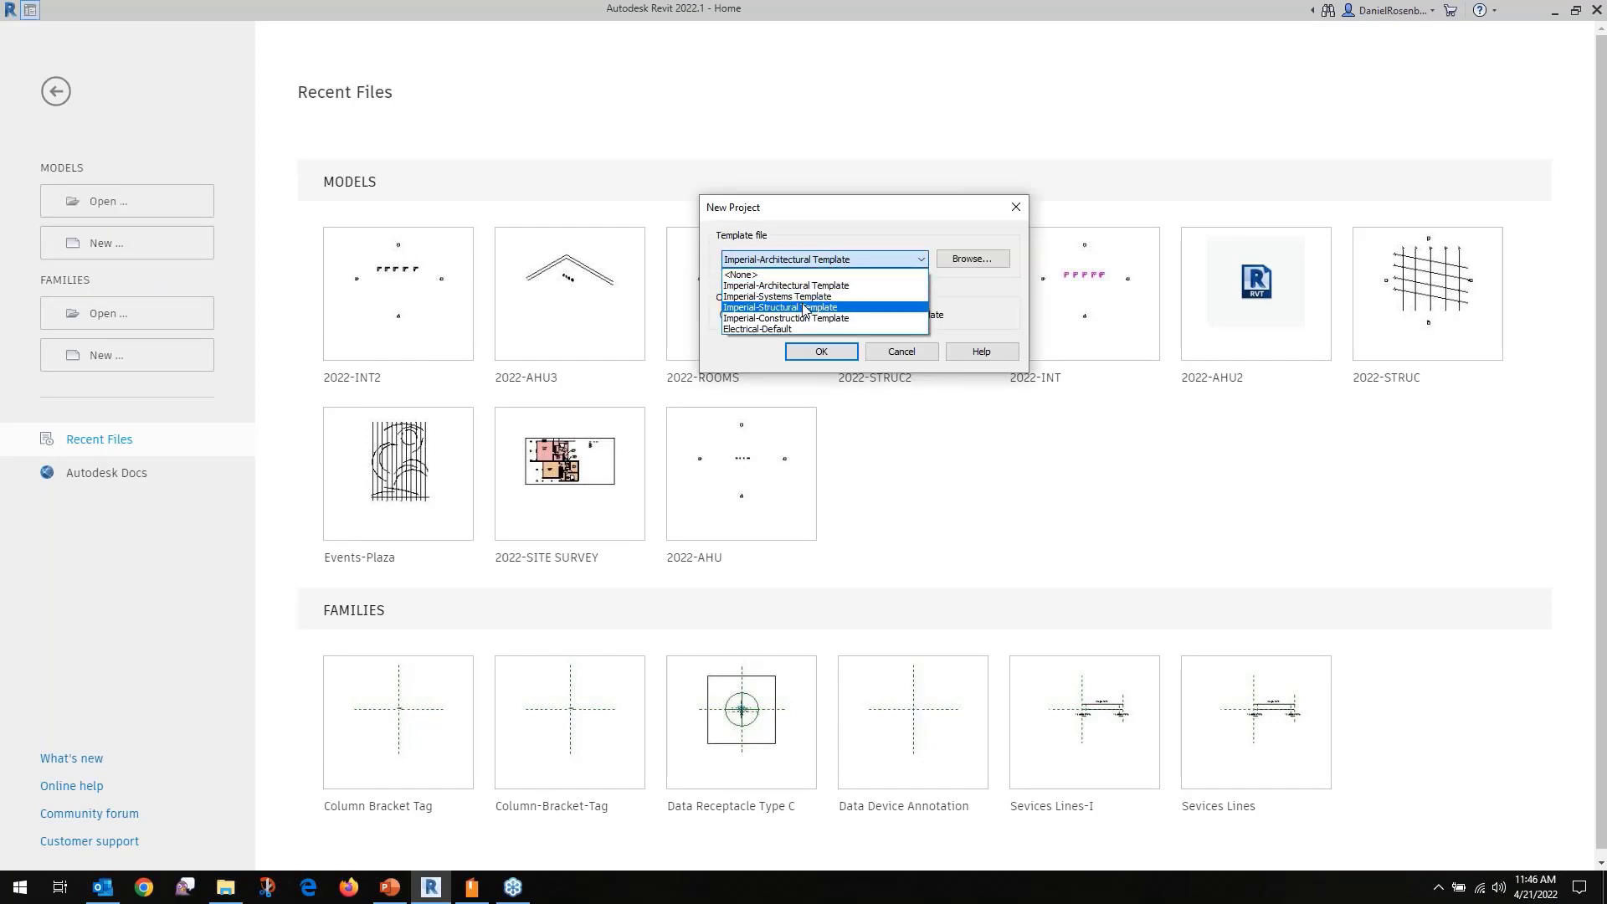
pyautogui.click(805, 308)
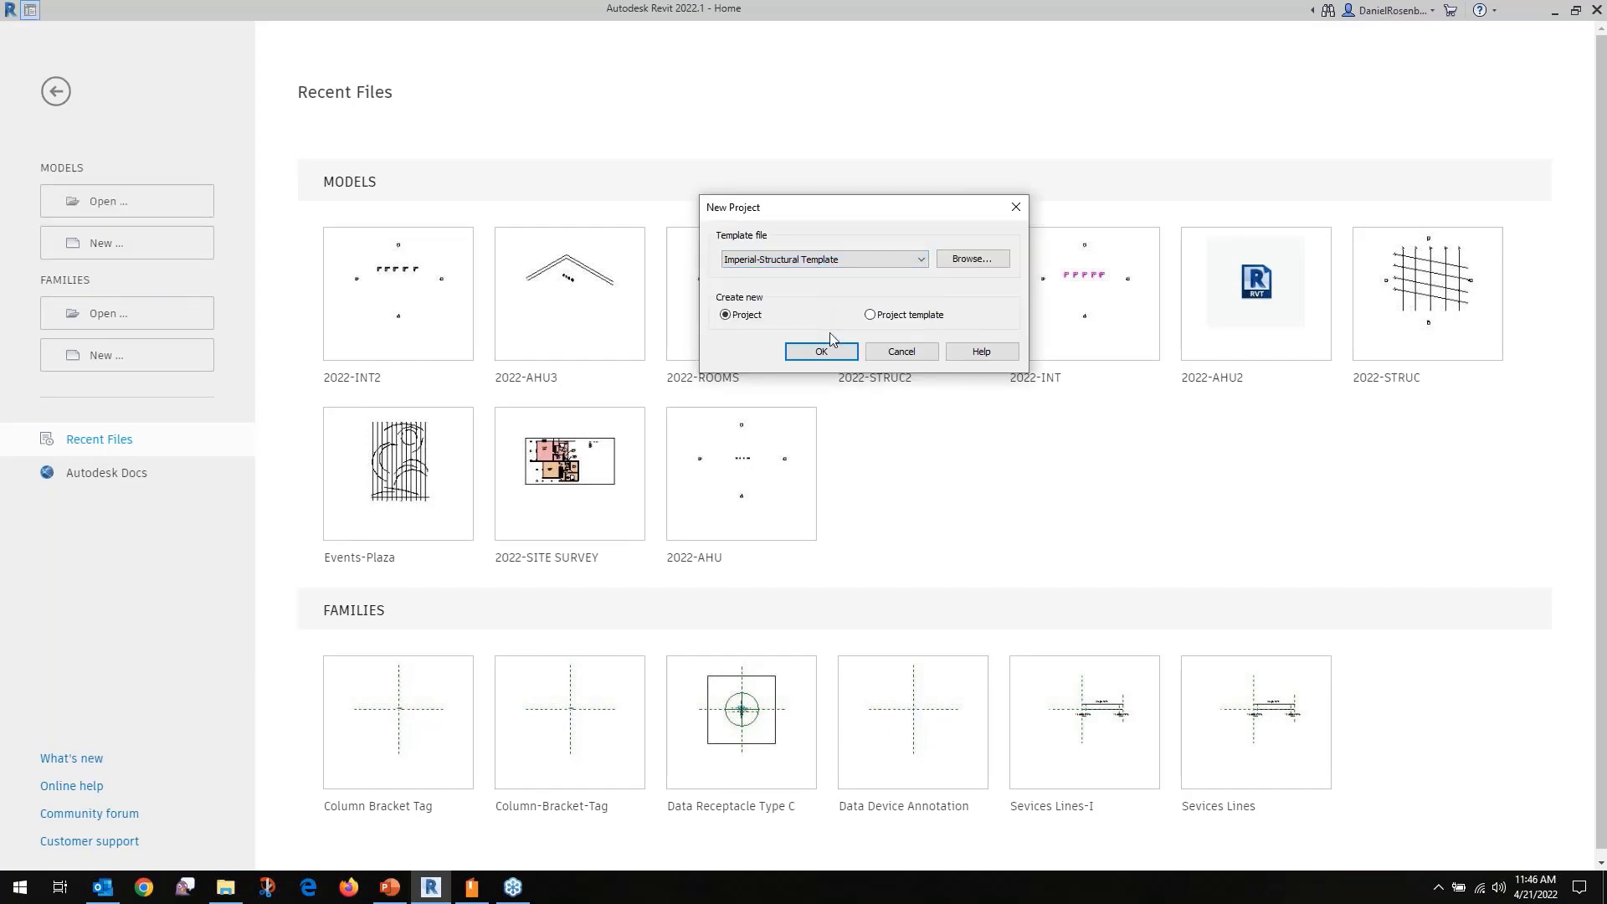
pyautogui.click(822, 352)
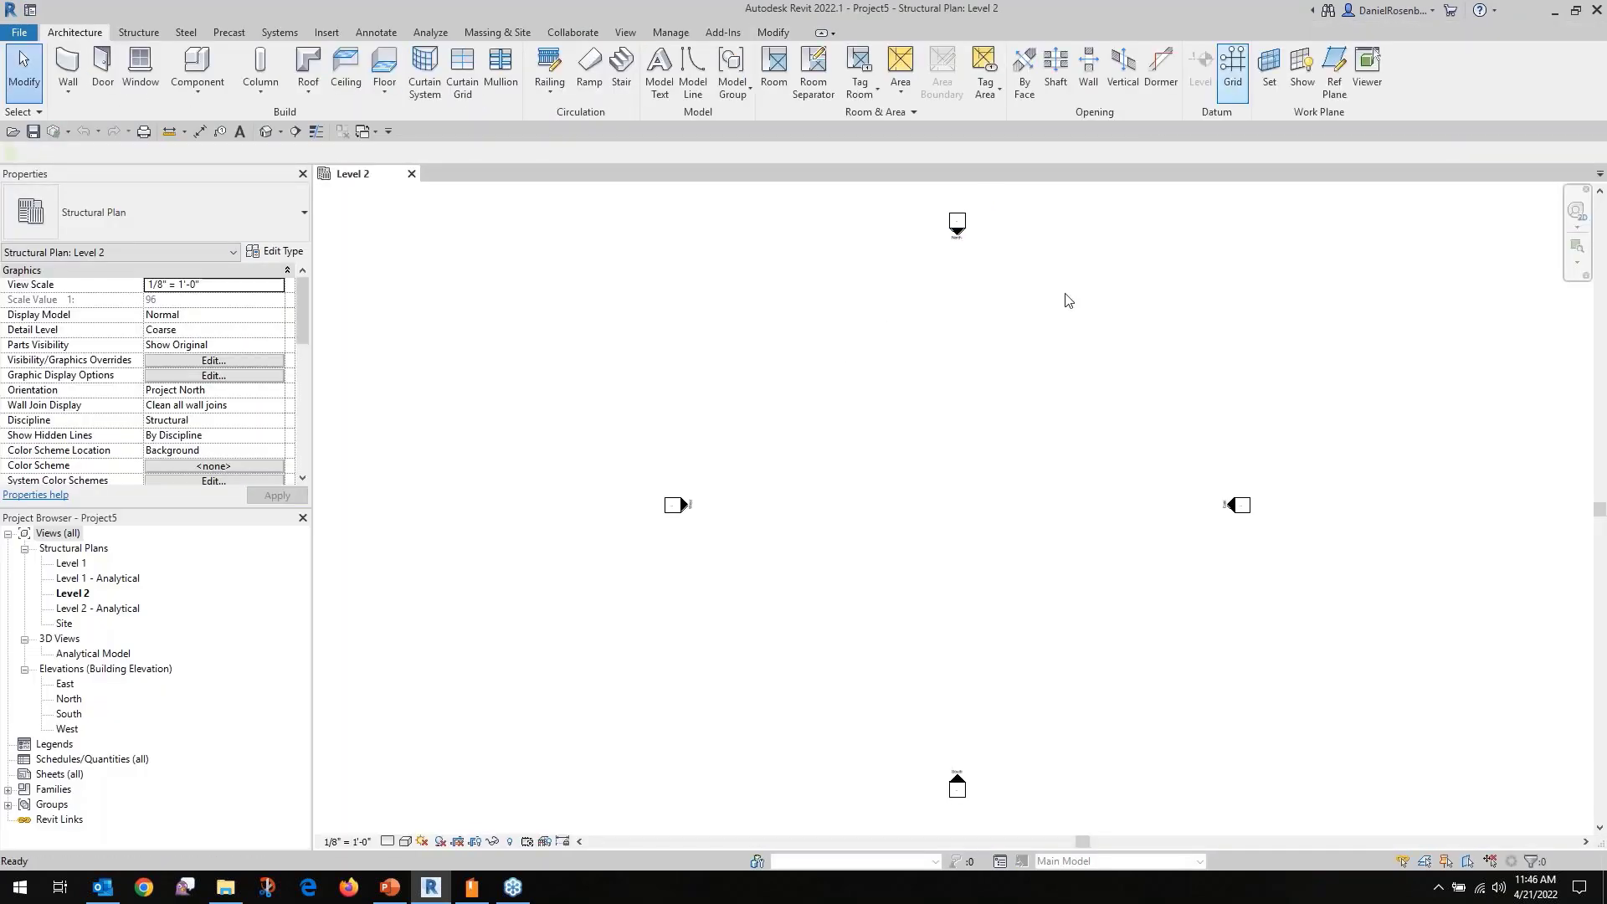
# Draw a vertical grid line near the west side of the Level 2 structural plan and extend its lower end farther south.
pyautogui.click(1233, 67)
pyautogui.click(780, 655)
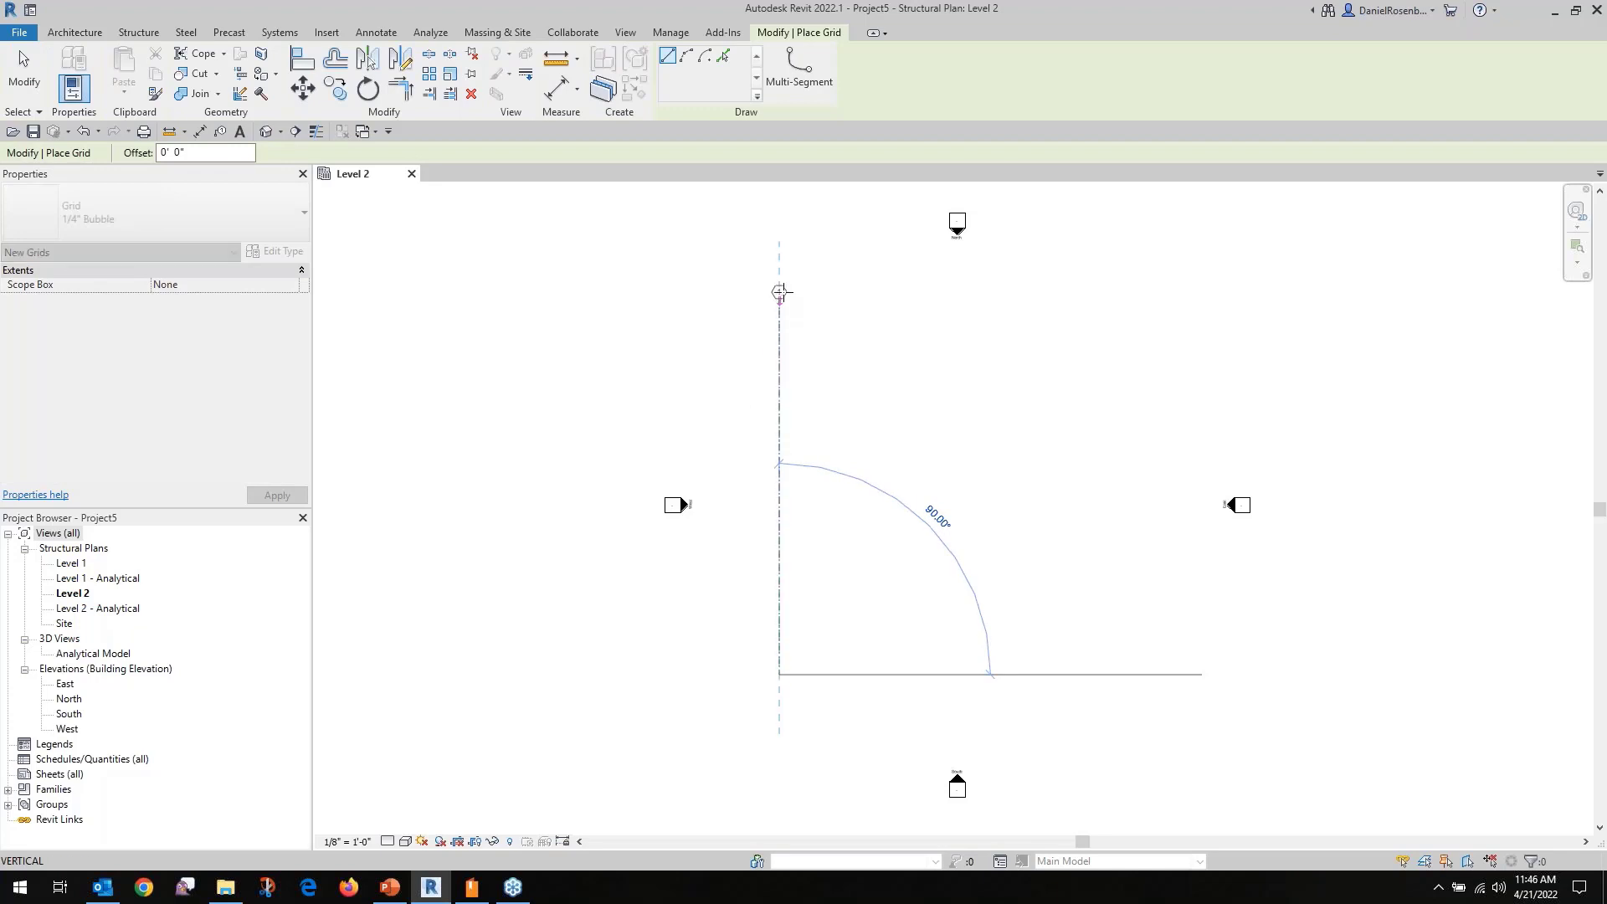
pyautogui.click(780, 273)
pyautogui.press('Escape')
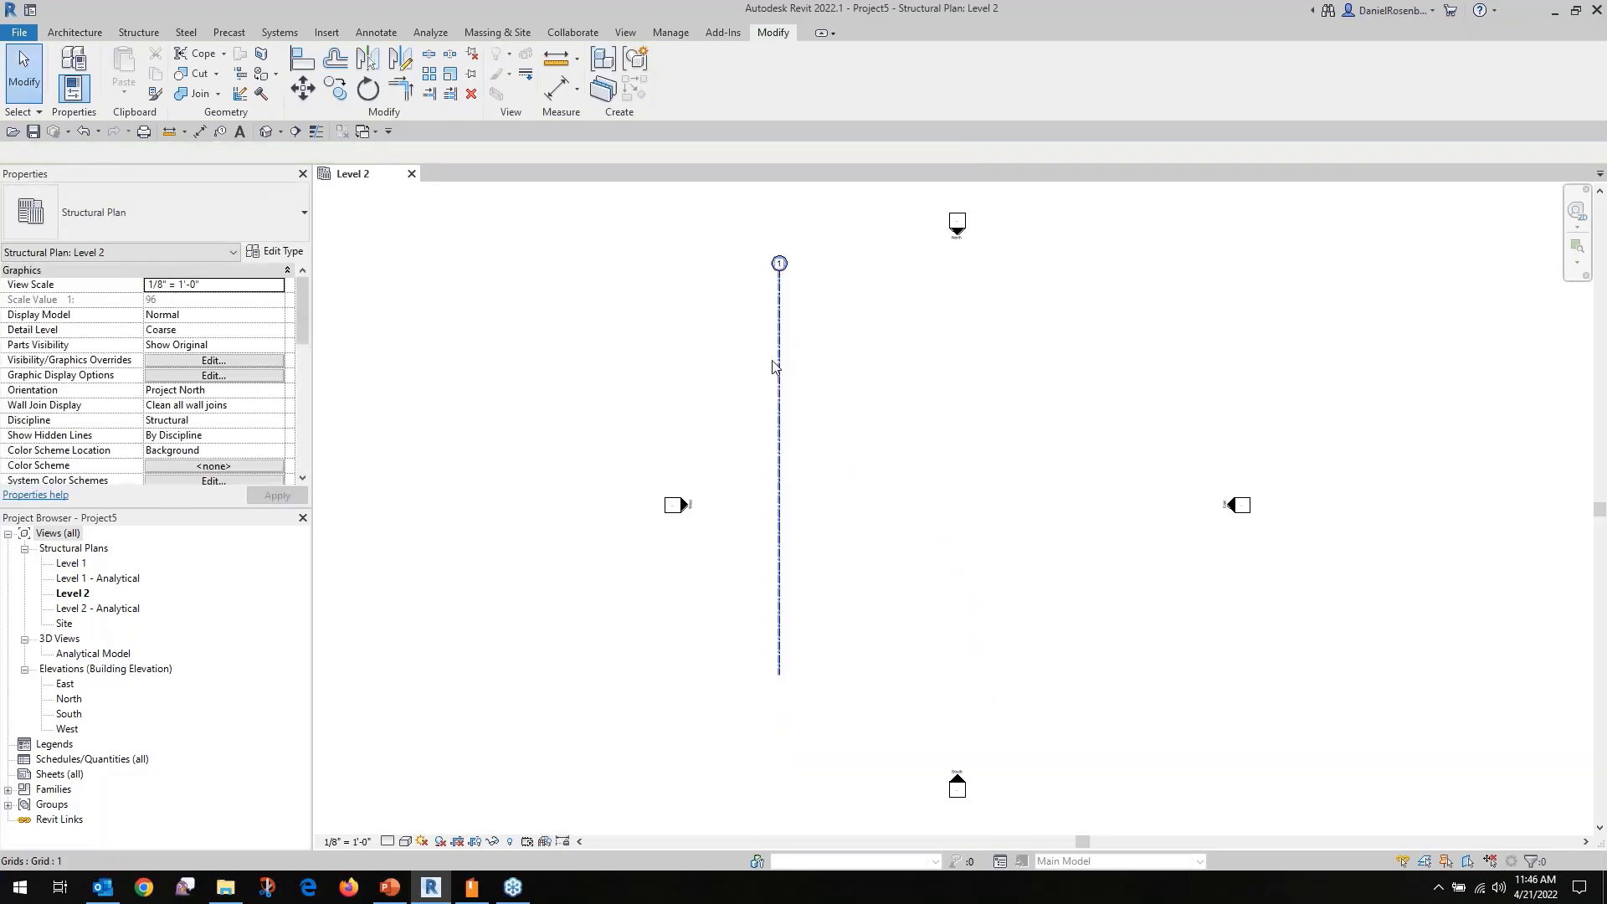
pyautogui.click(779, 355)
pyautogui.moveTo(780, 677); pyautogui.dragTo(780, 720)
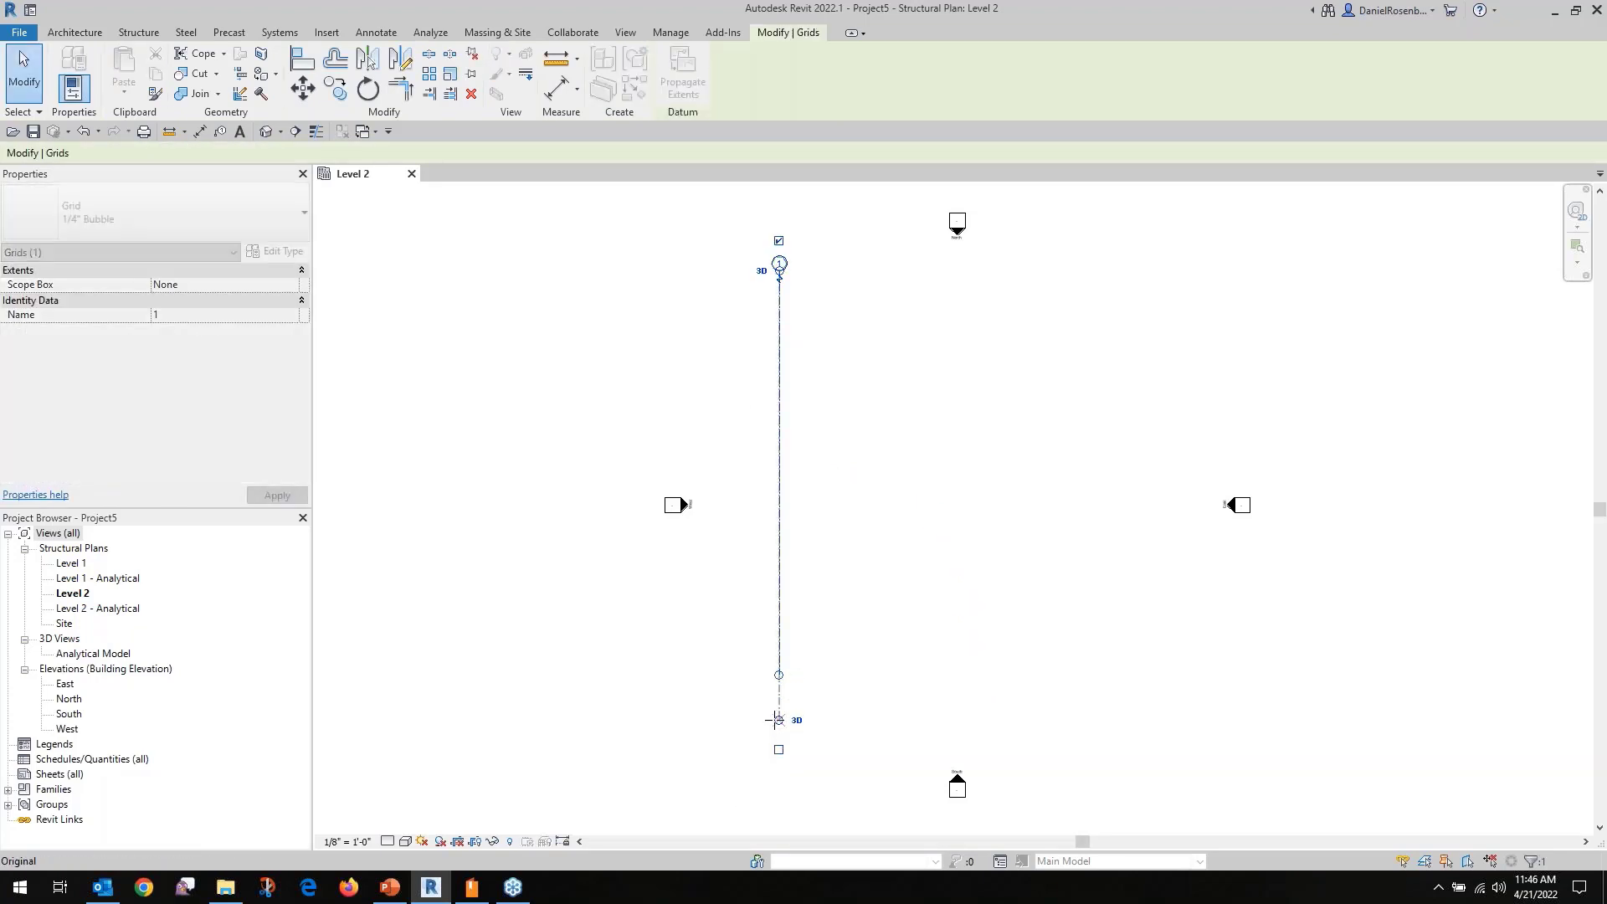
# Copy the vertical grid line eastward twice with successive spacings of 20 and 22 feet.
pyautogui.click(336, 89)
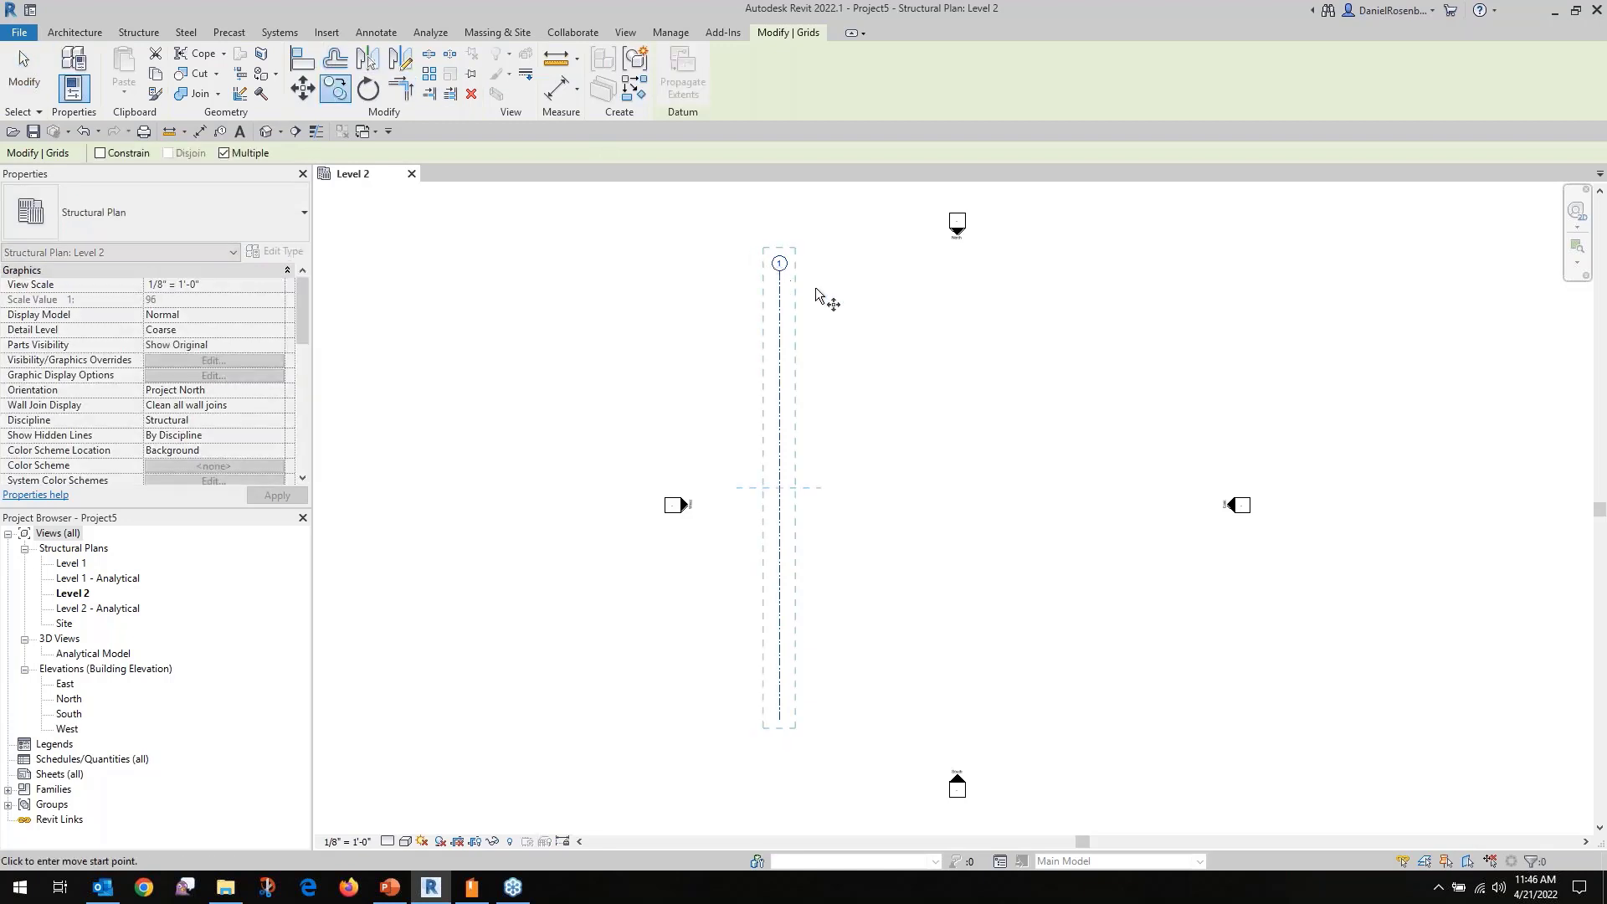
pyautogui.click(779, 281)
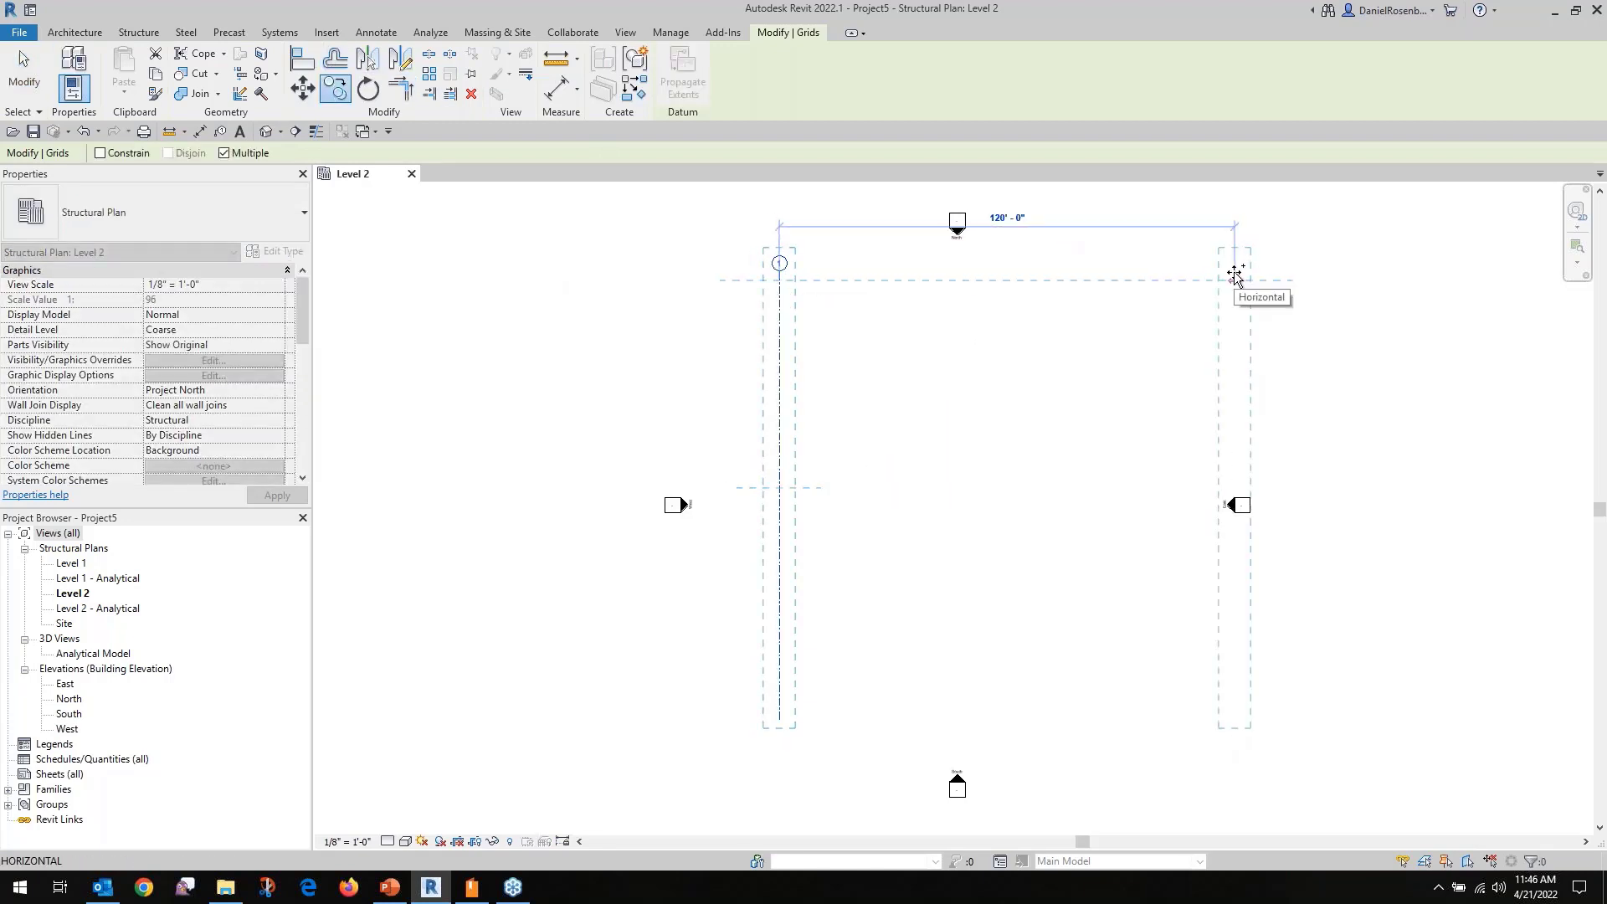
pyautogui.write('20')
pyautogui.press('BackSpace')
pyautogui.write('2')
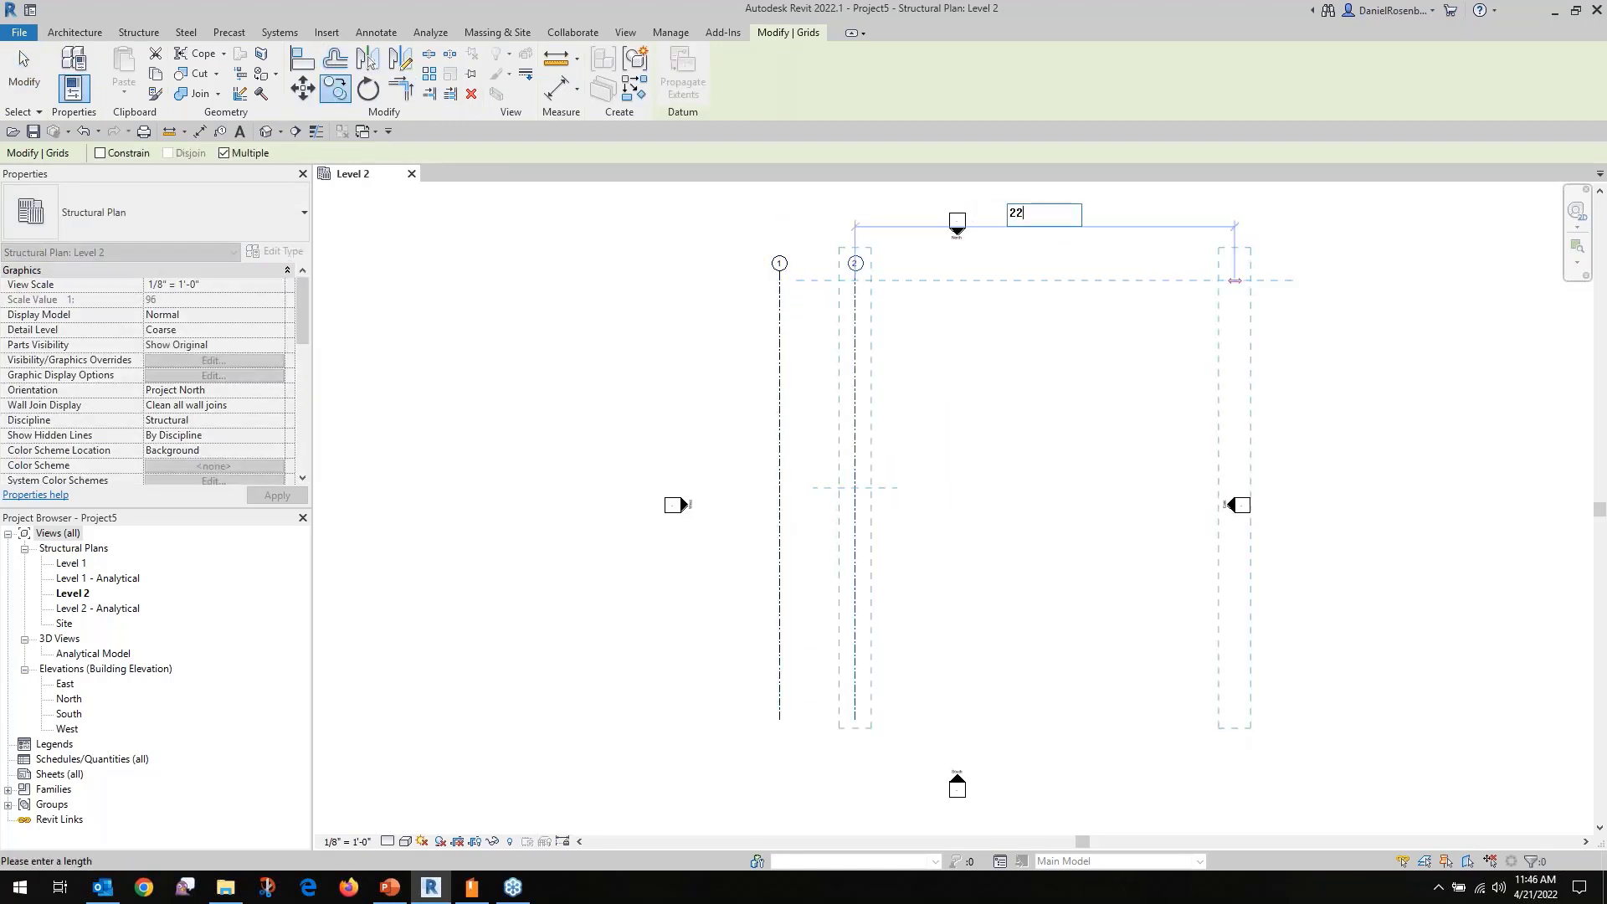
pyautogui.press('Return')
pyautogui.press('g')
pyautogui.press('r')
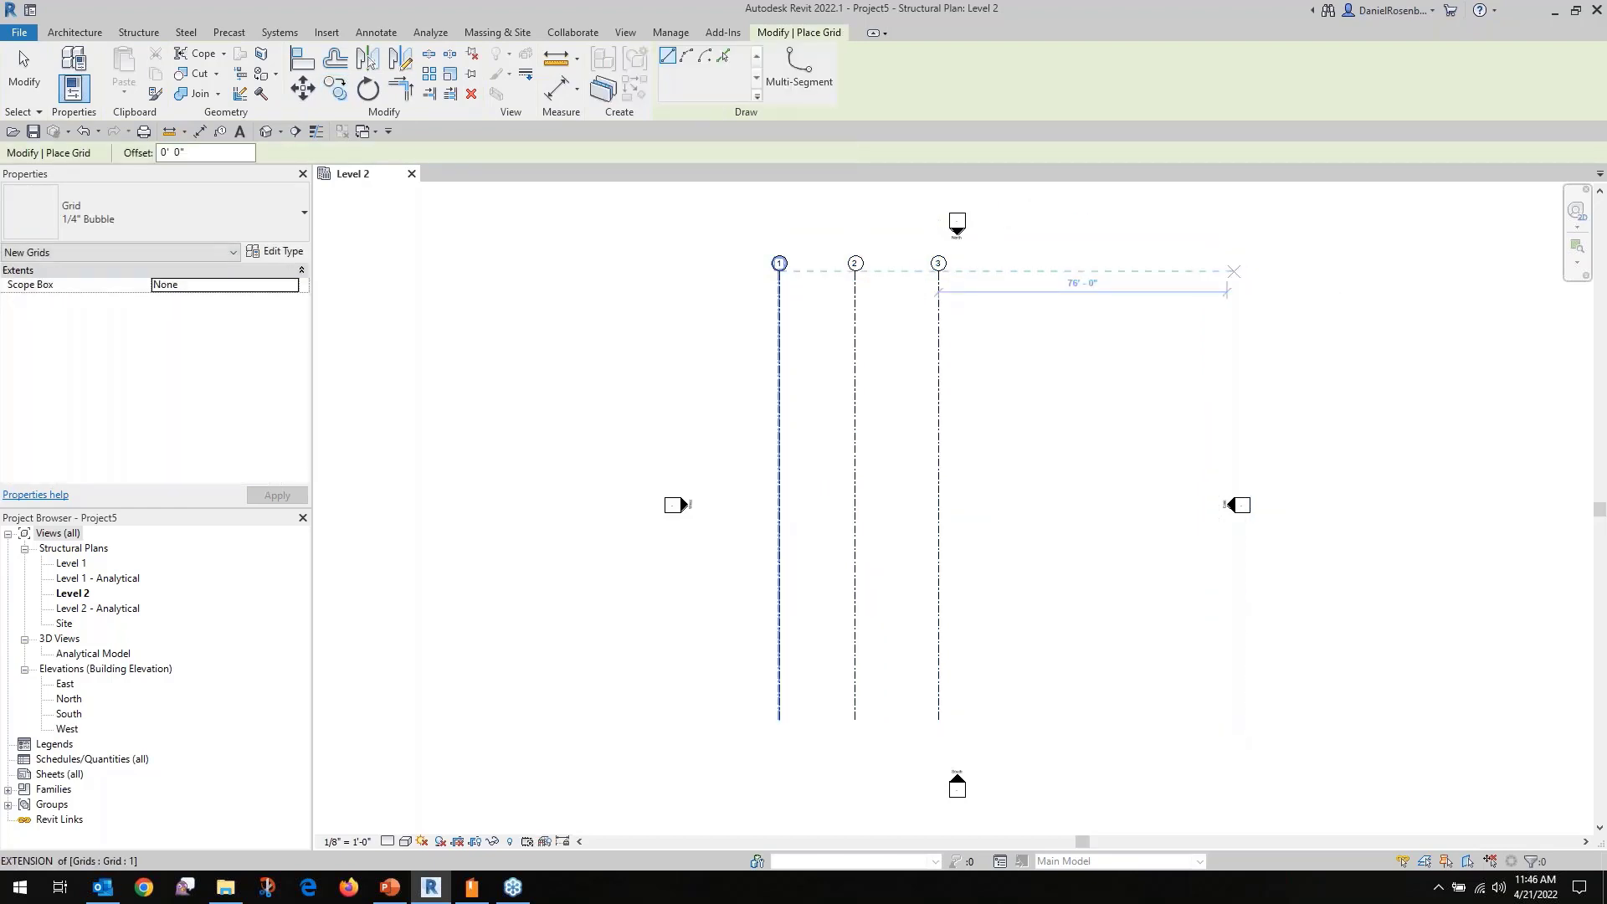
pyautogui.press('Escape')
pyautogui.press('Escape')
# Copy grid 3 eastward three times with successive spacings of 24, 22 and 20 feet.
pyautogui.click(938, 318)
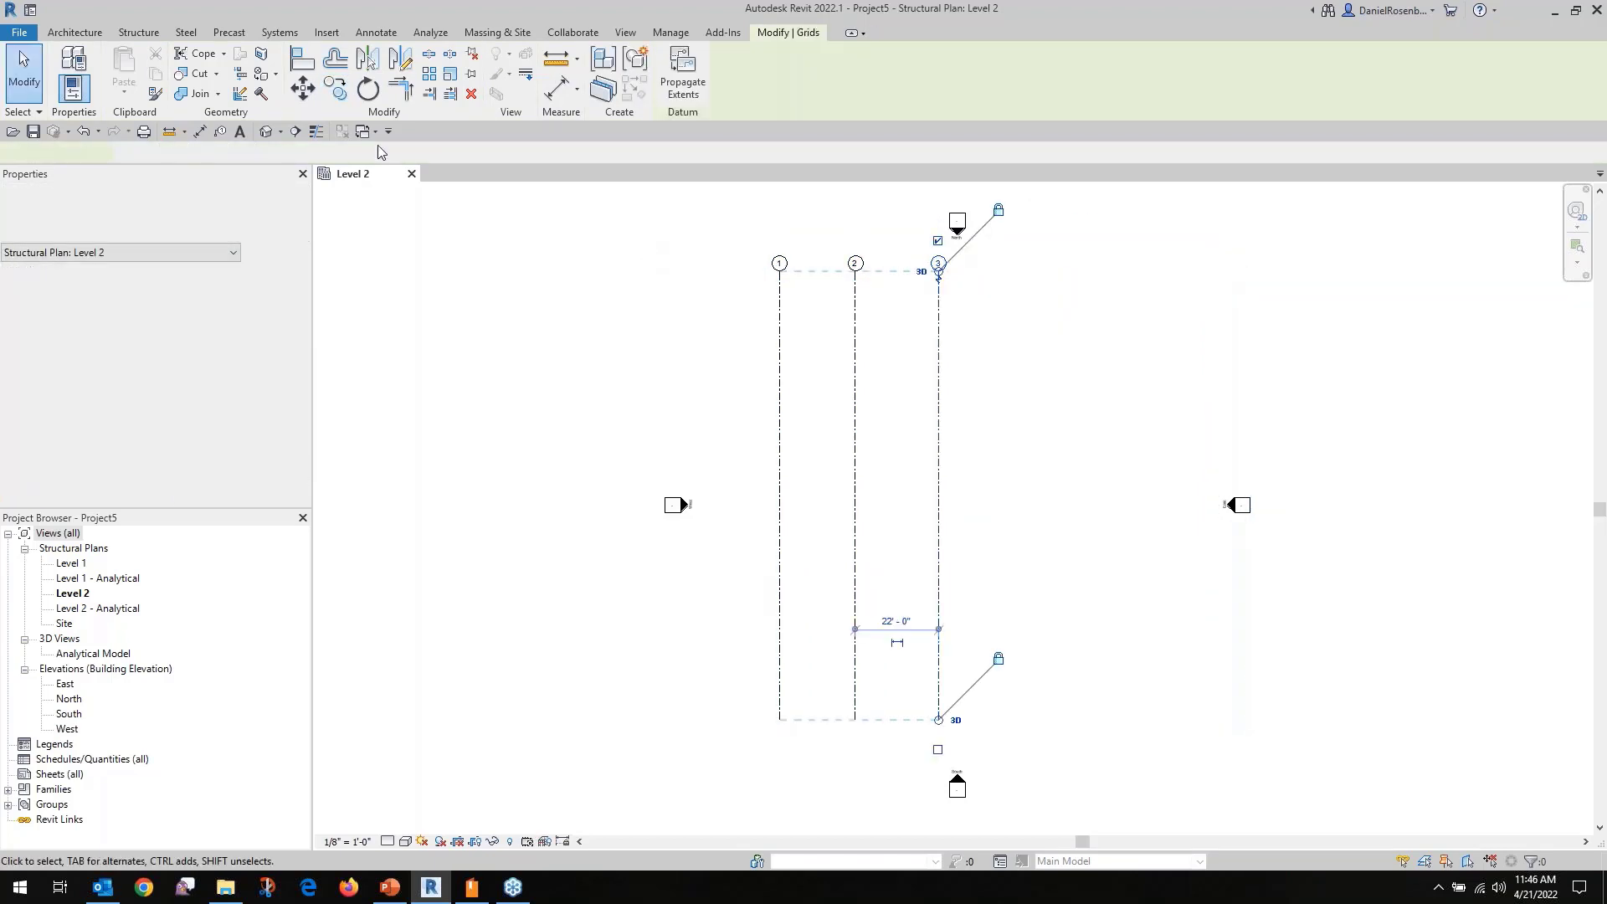
pyautogui.press('c')
pyautogui.press('o')
pyautogui.click(974, 259)
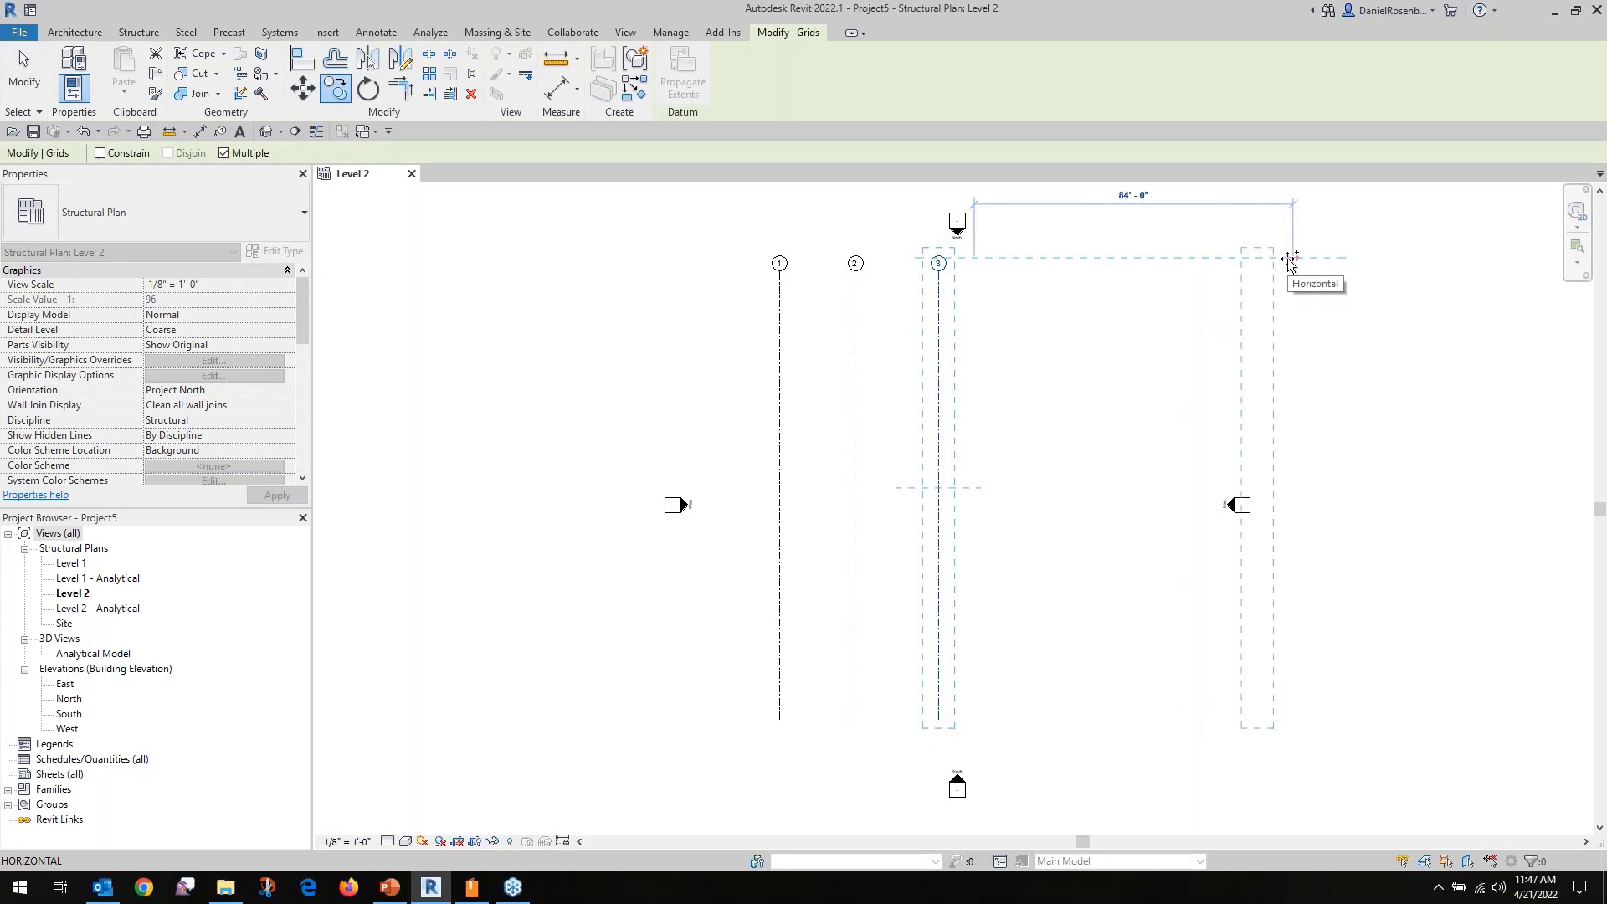
pyautogui.write('24')
pyautogui.press('Return')
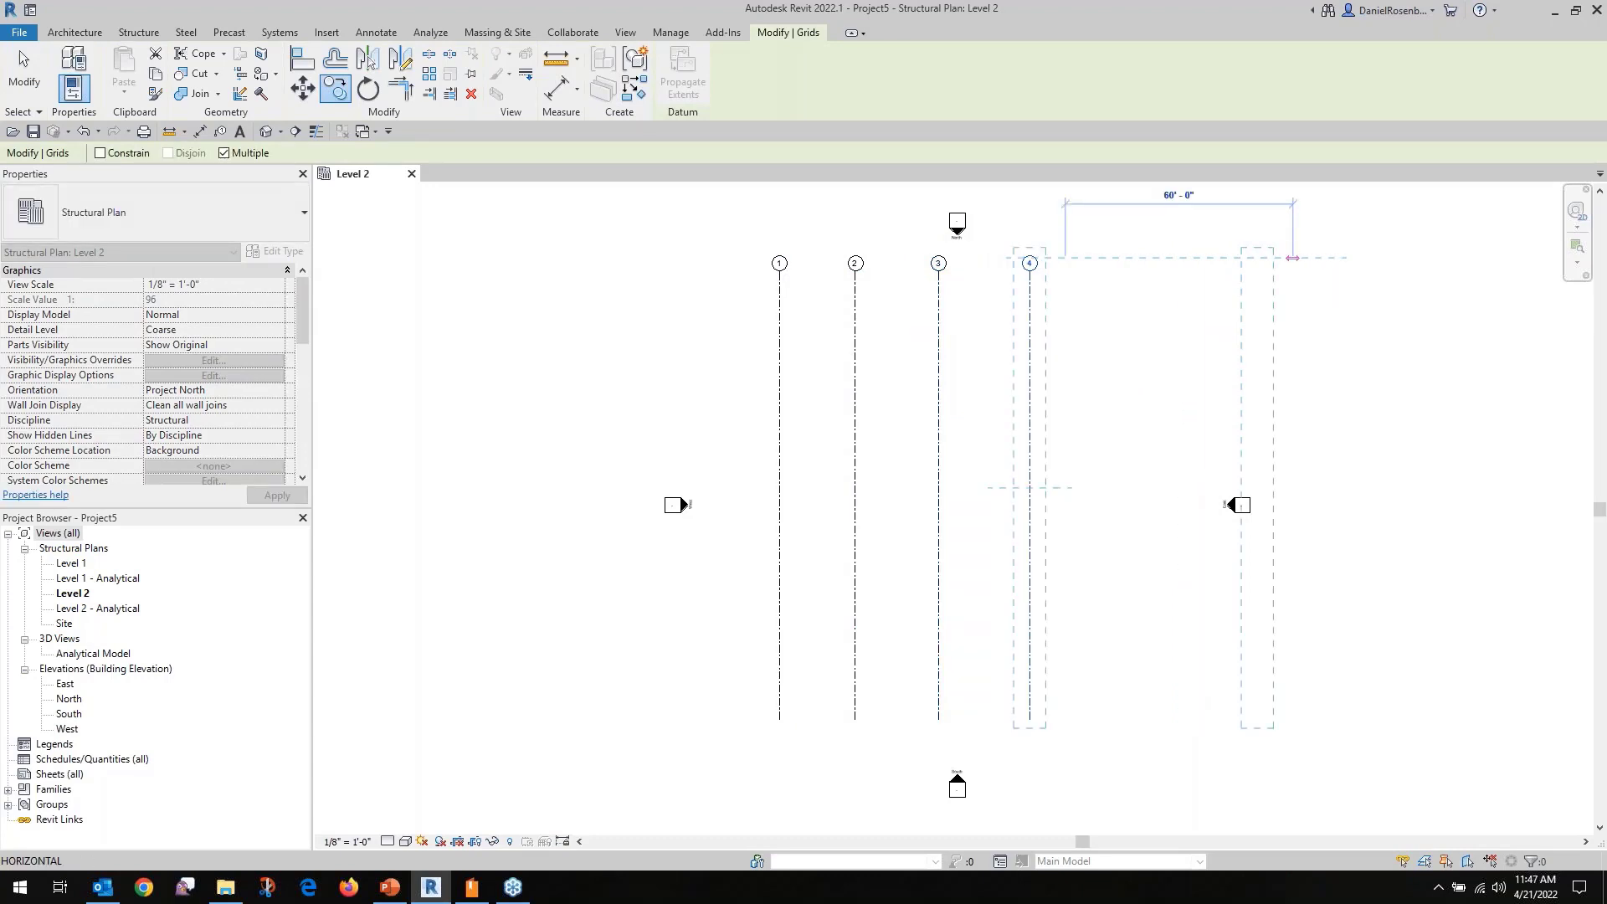
pyautogui.write('22')
pyautogui.press('Return')
pyautogui.write('20')
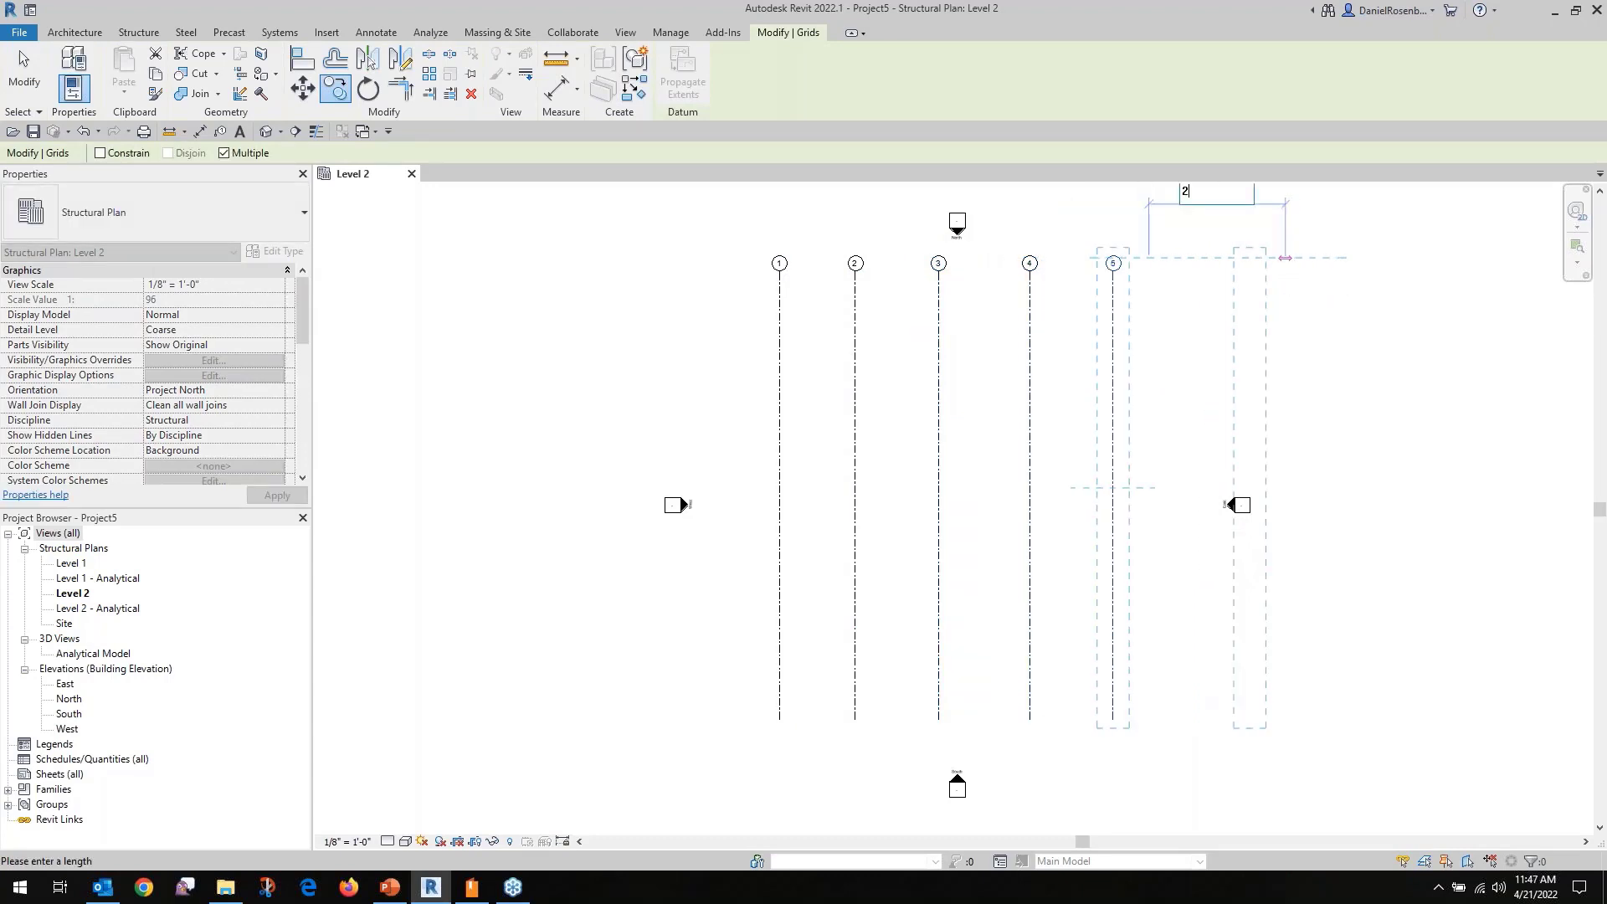
pyautogui.press('Return')
pyautogui.press('Escape')
pyautogui.press('Escape')
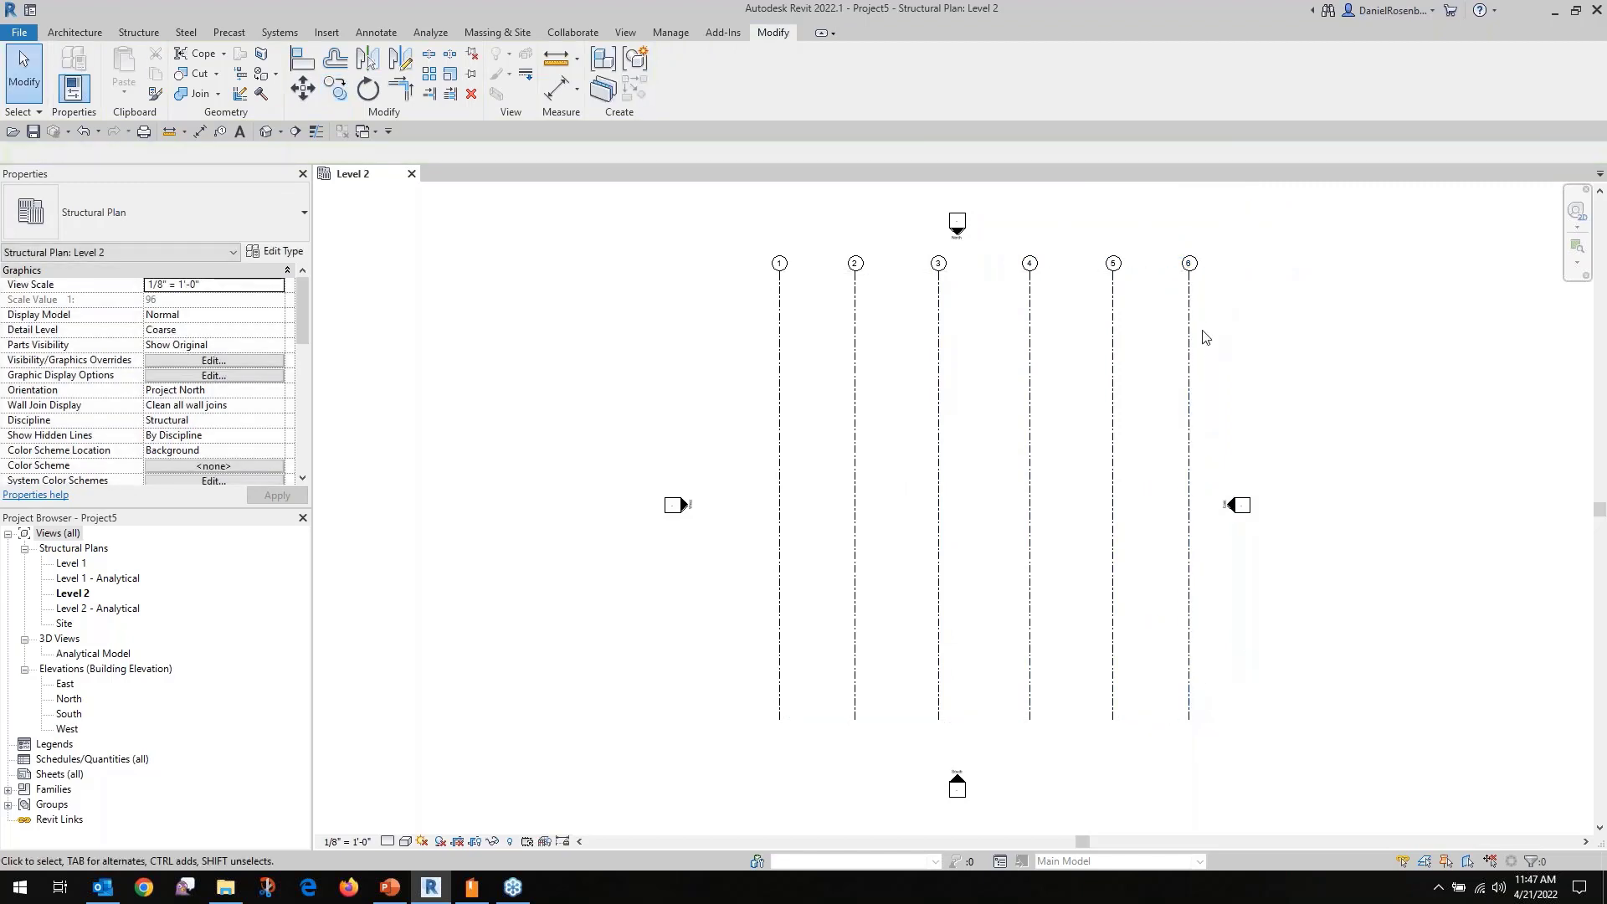
# Nudge all six vertical grid lines slightly west to centre them between the elevation markers, and clear the selection.
pyautogui.moveTo(1205, 333); pyautogui.dragTo(676, 350)
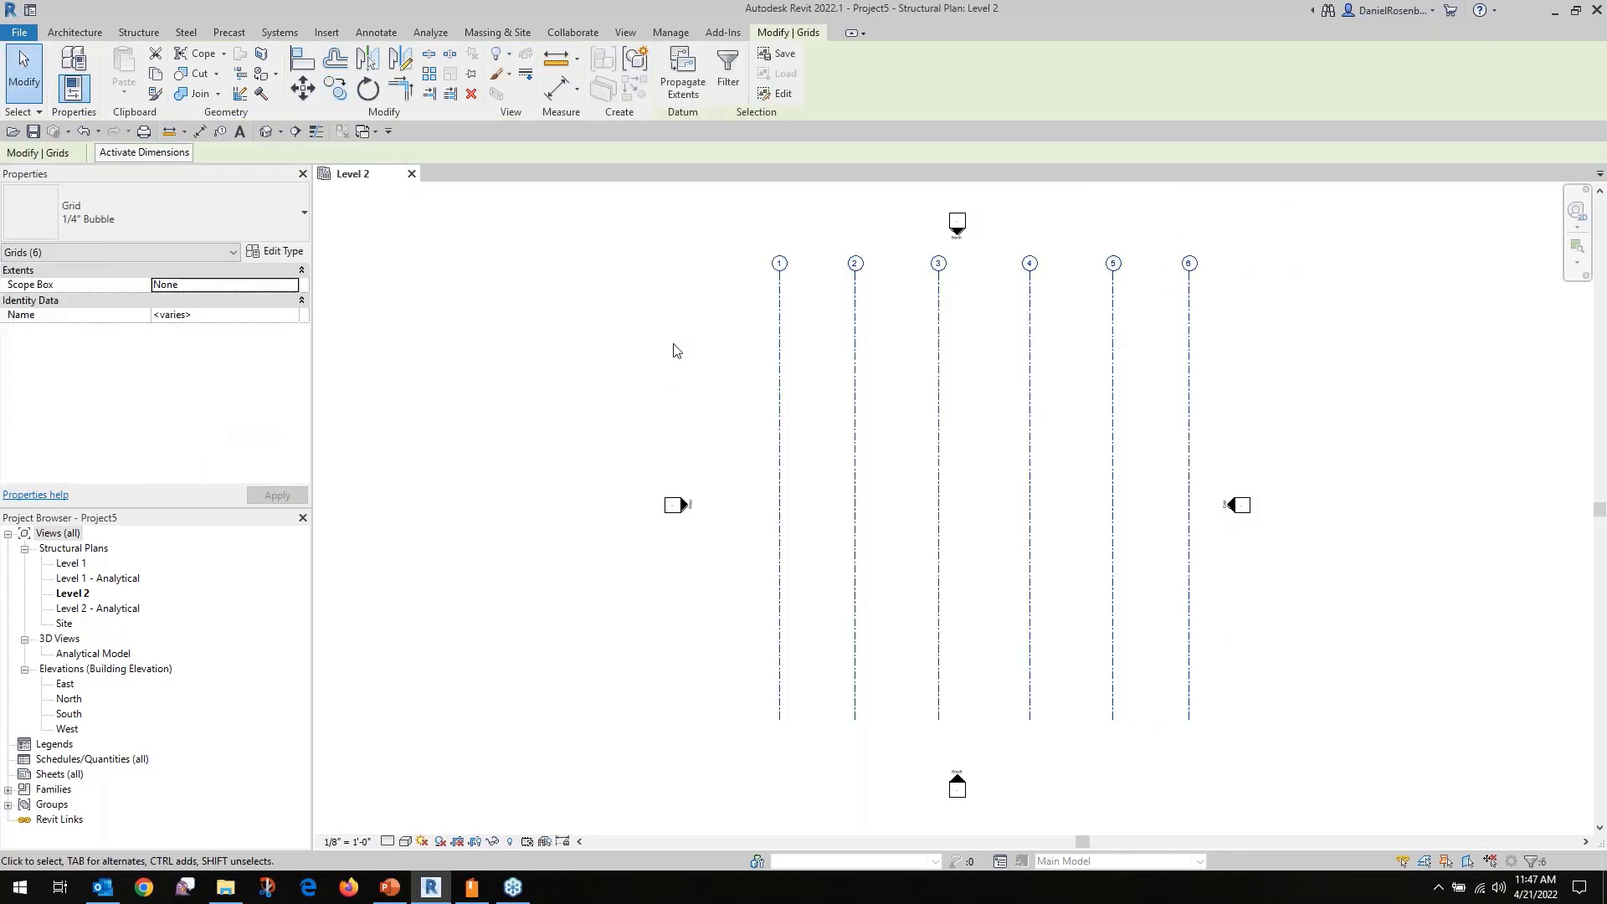
pyautogui.press('Left')
pyautogui.press('Left')
pyautogui.press('Left')
pyautogui.press('Left')
pyautogui.press('Left')
pyautogui.press('Left')
pyautogui.press('Left')
pyautogui.press('Left')
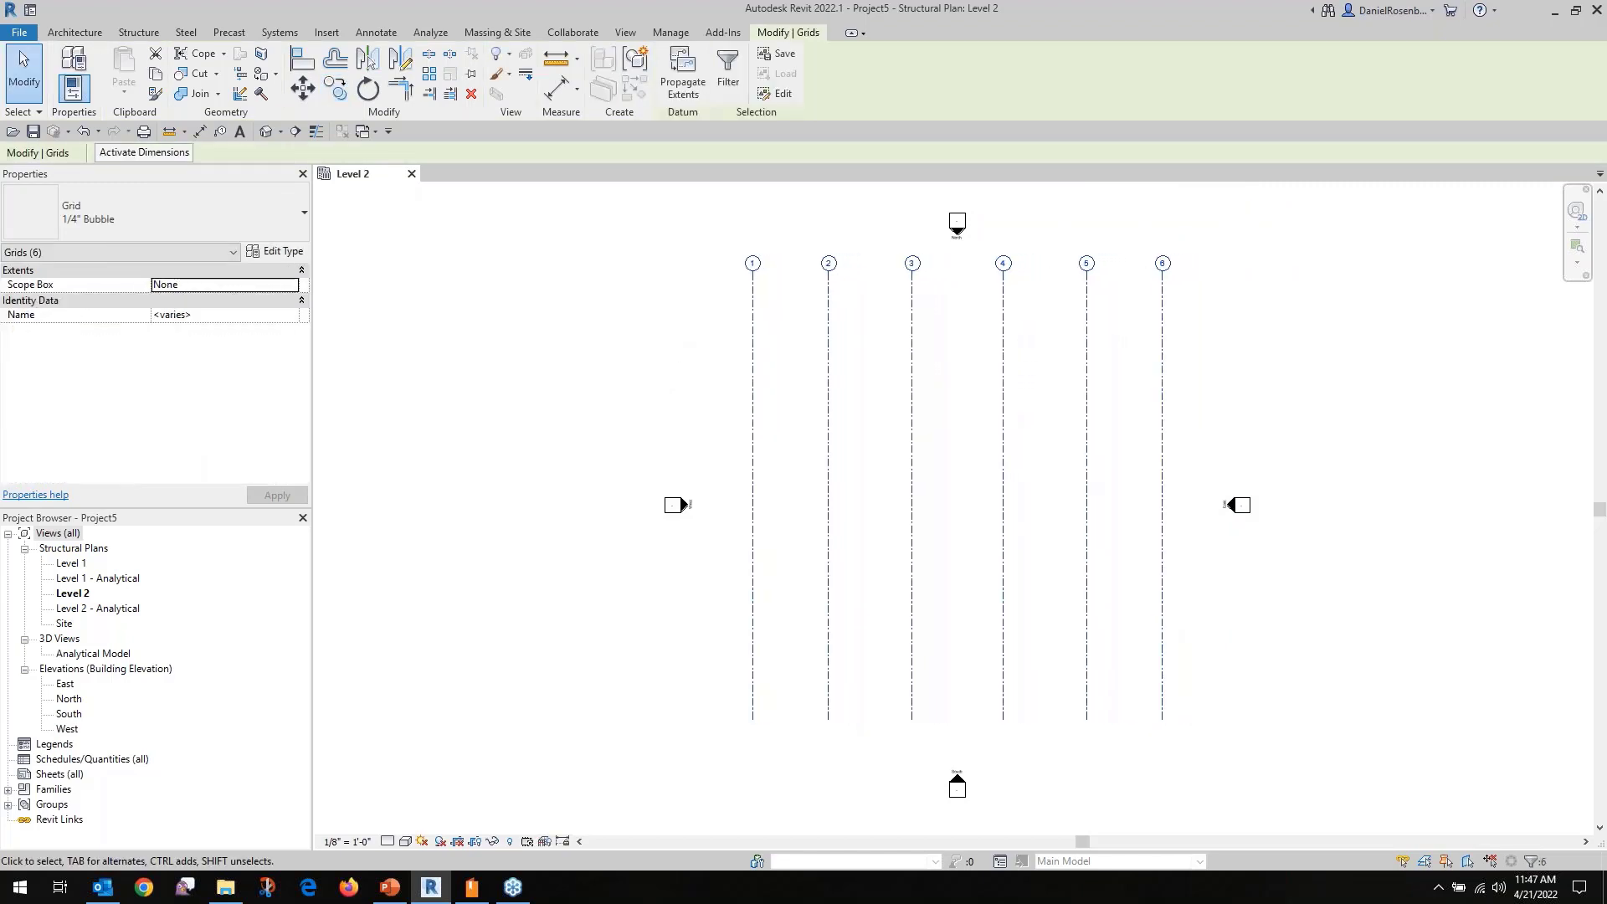
pyautogui.click(1197, 399)
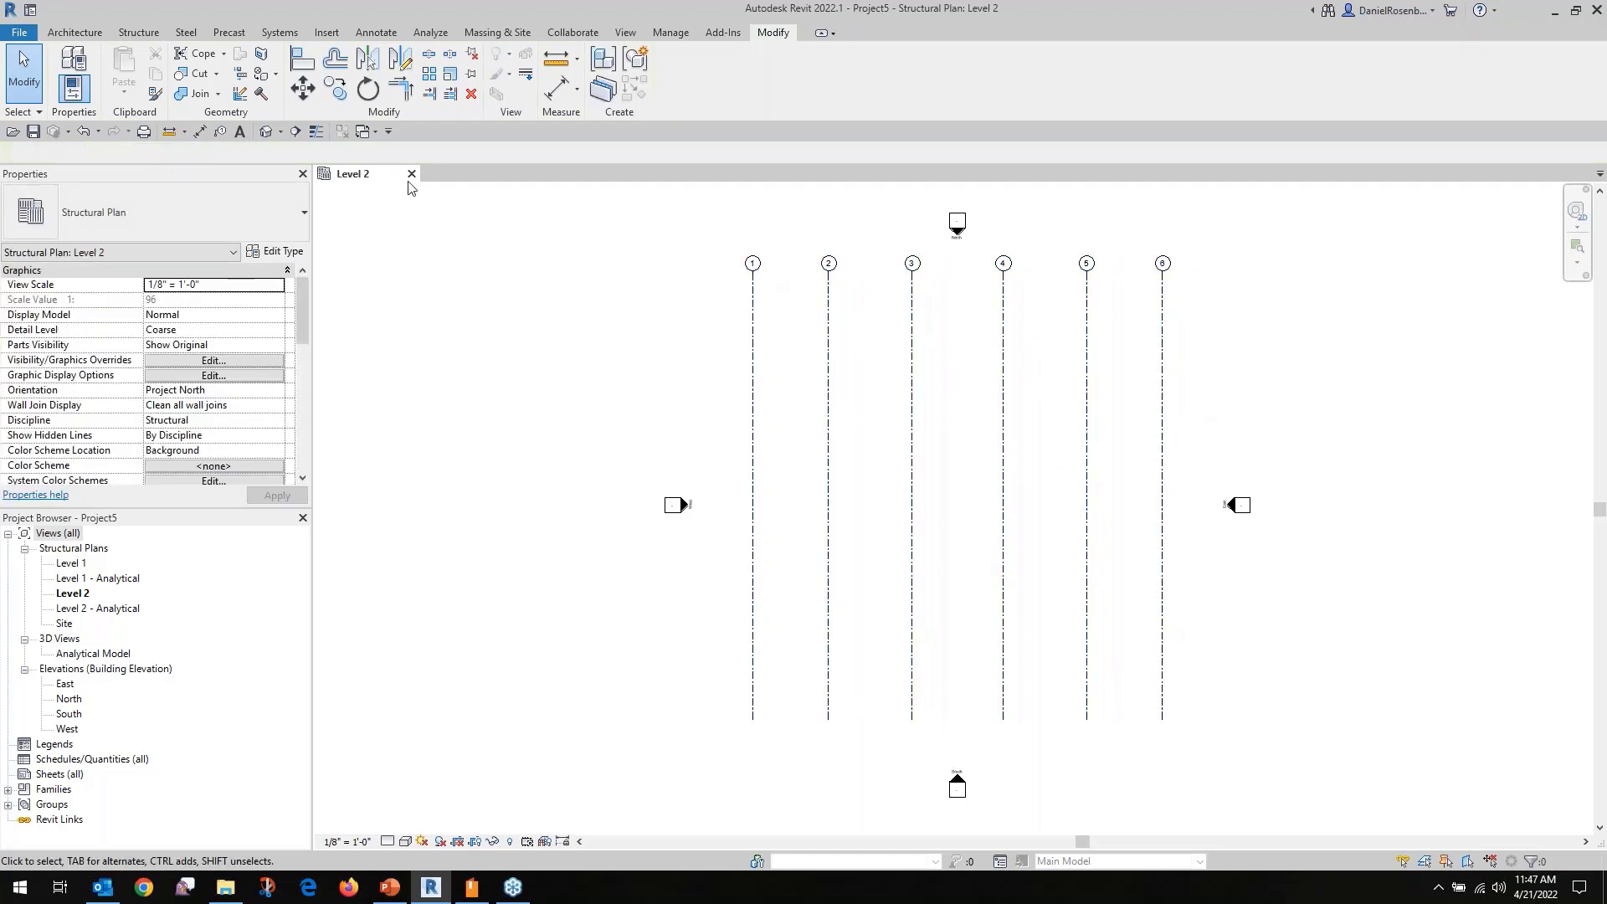
# Draw a horizontal grid line from east to west across the lower ends of the six vertical grids.
pyautogui.click(82, 34)
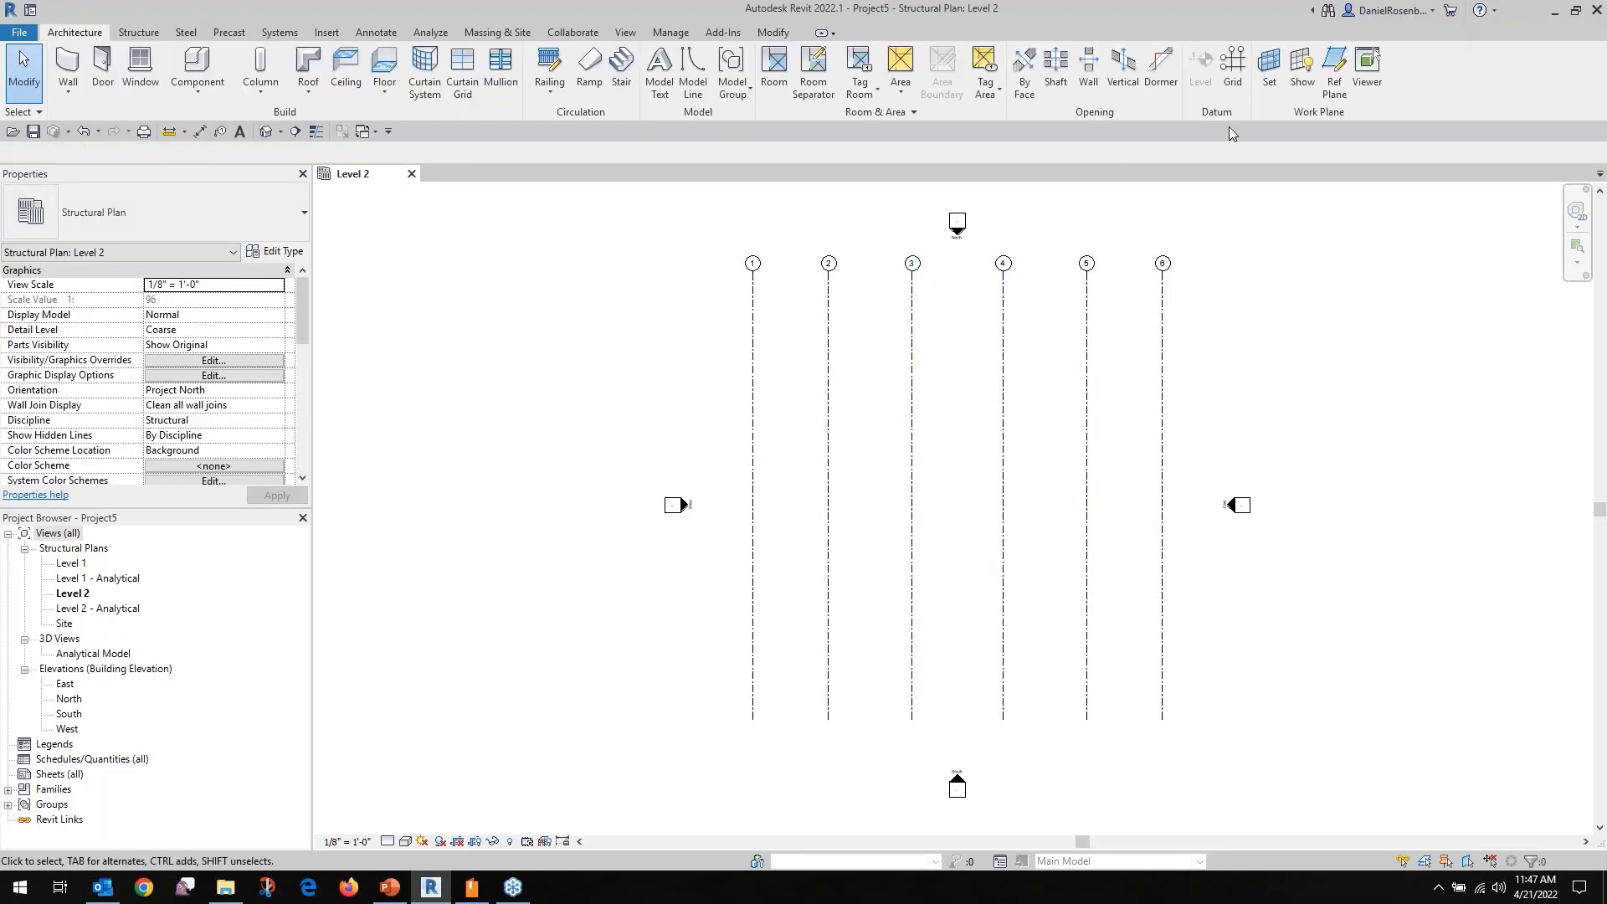
pyautogui.click(1233, 73)
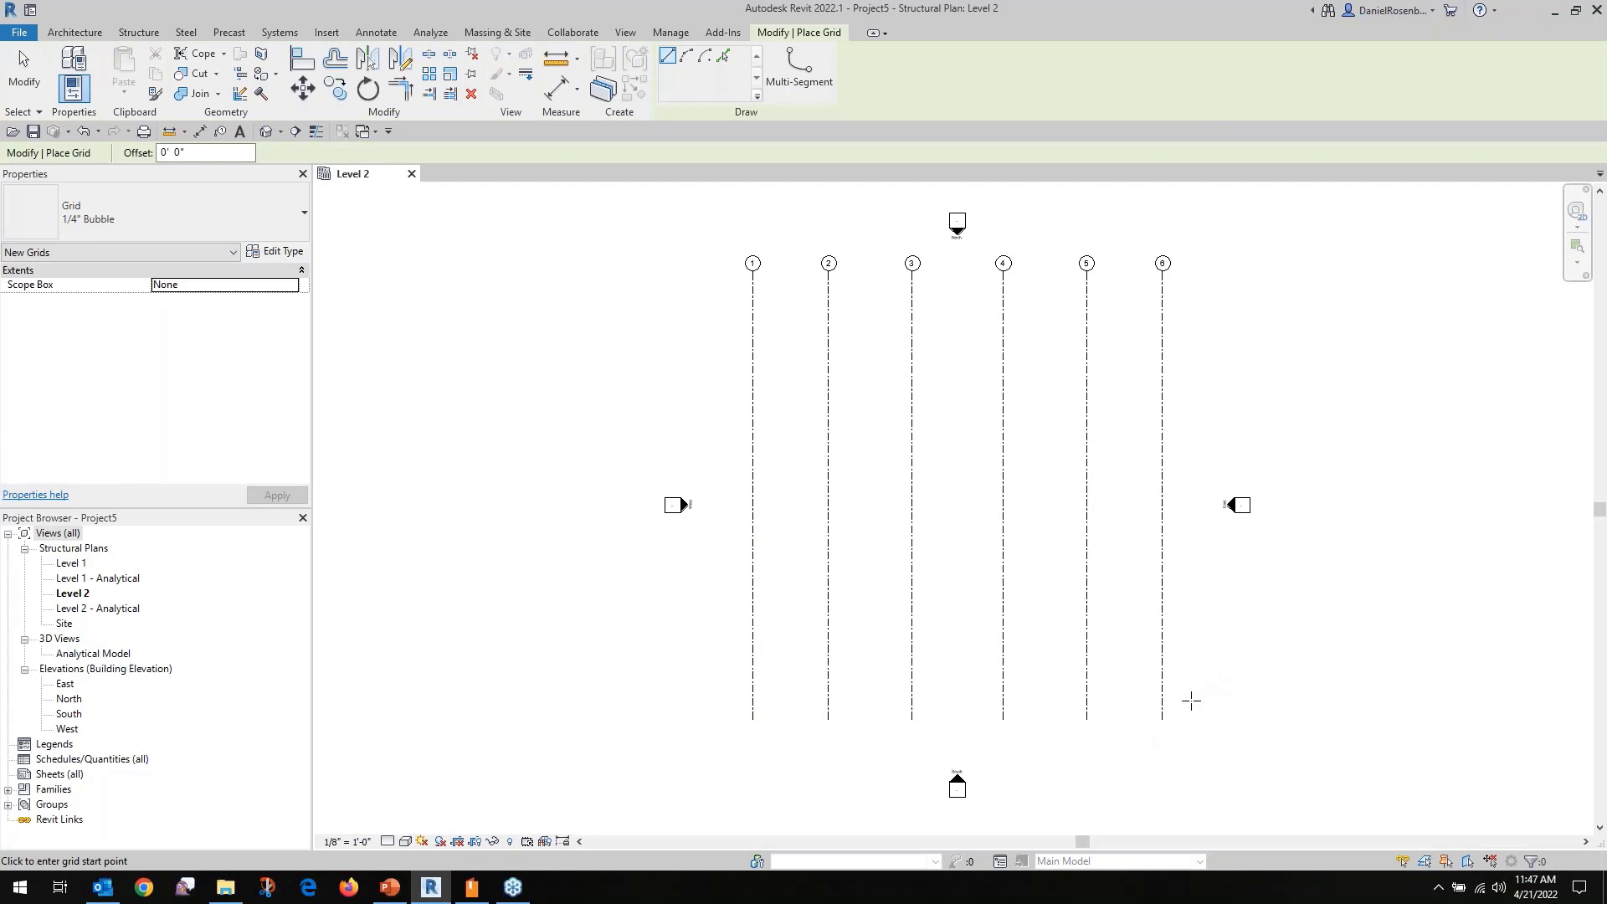
pyautogui.click(1182, 687)
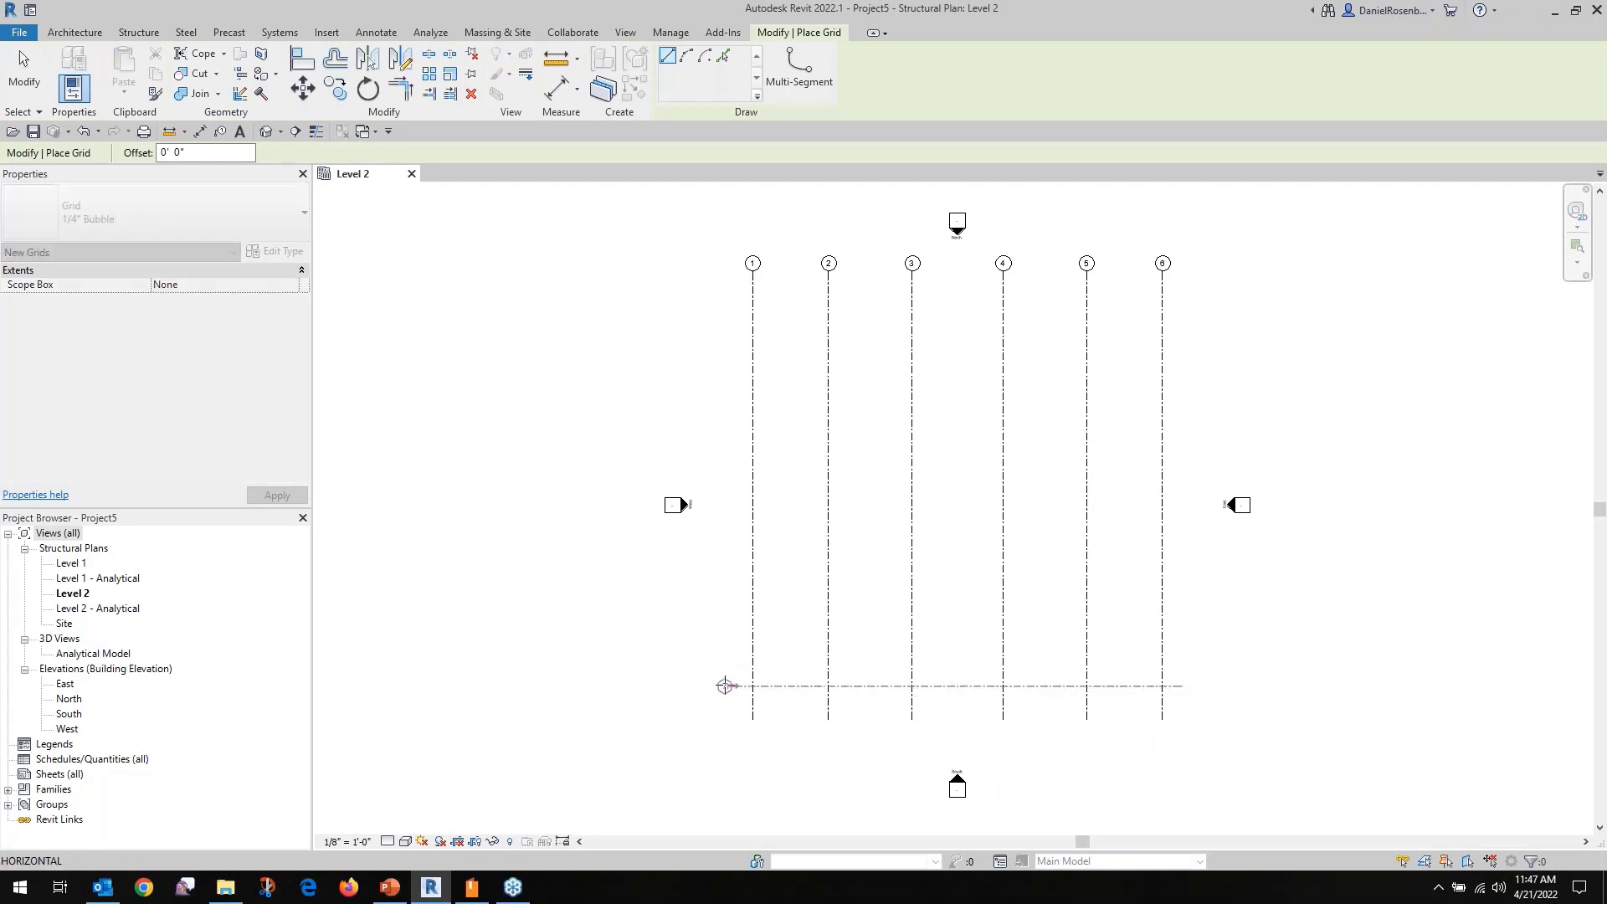
pyautogui.click(720, 686)
pyautogui.press('Escape')
pyautogui.press('Escape')
# Rename the horizontal grid line as A.
pyautogui.scroll(2, 795, 720)
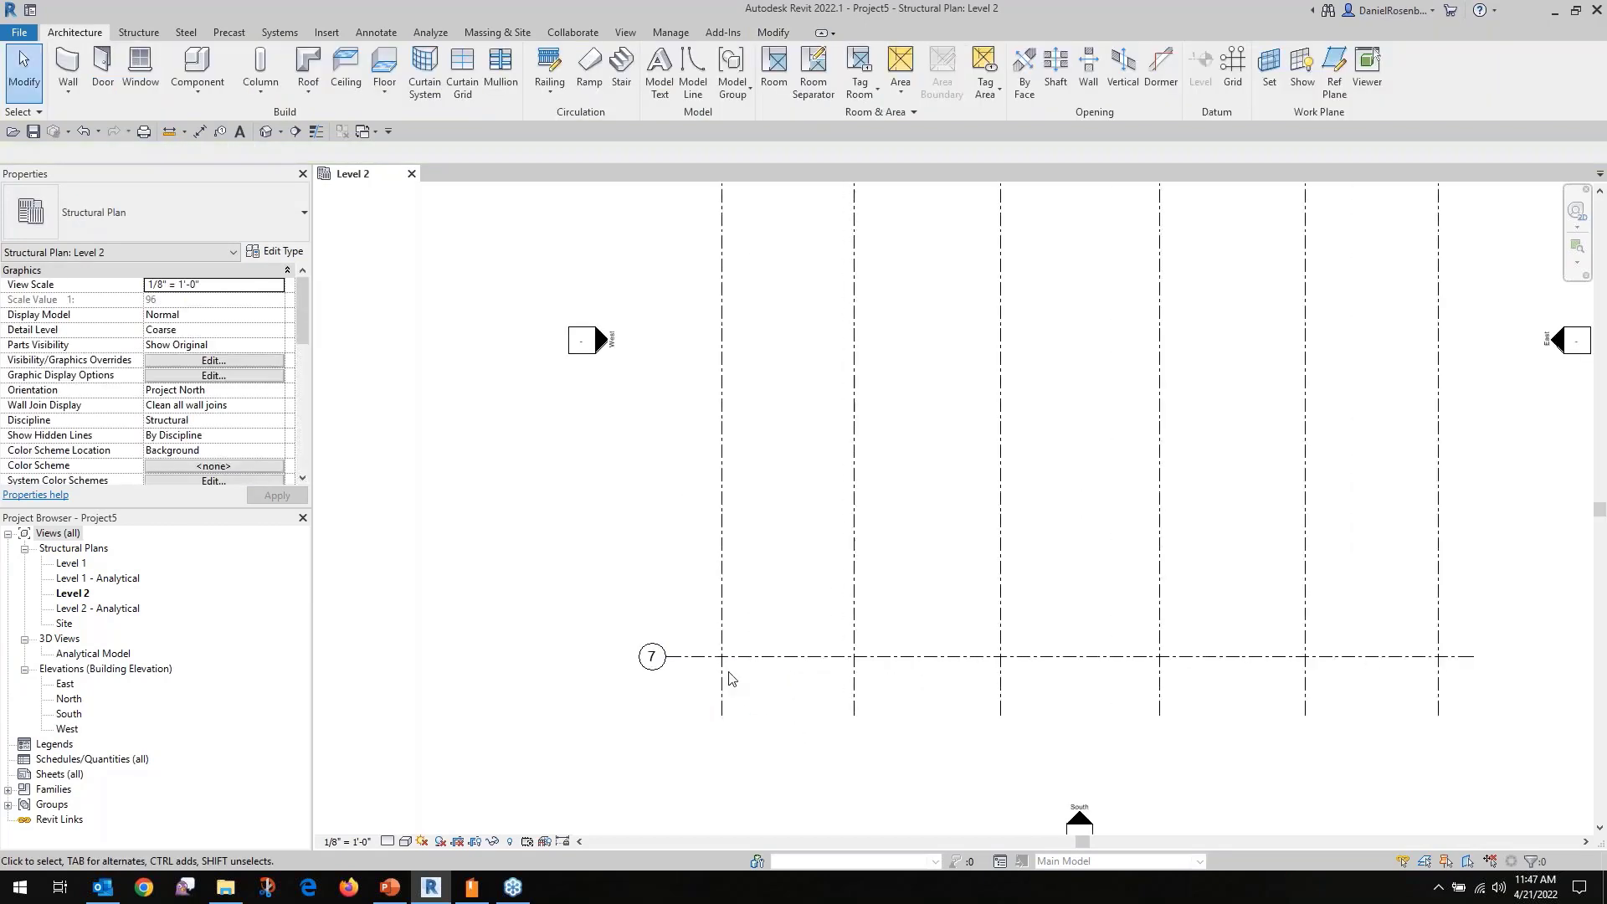
pyautogui.click(661, 660)
pyautogui.click(655, 653)
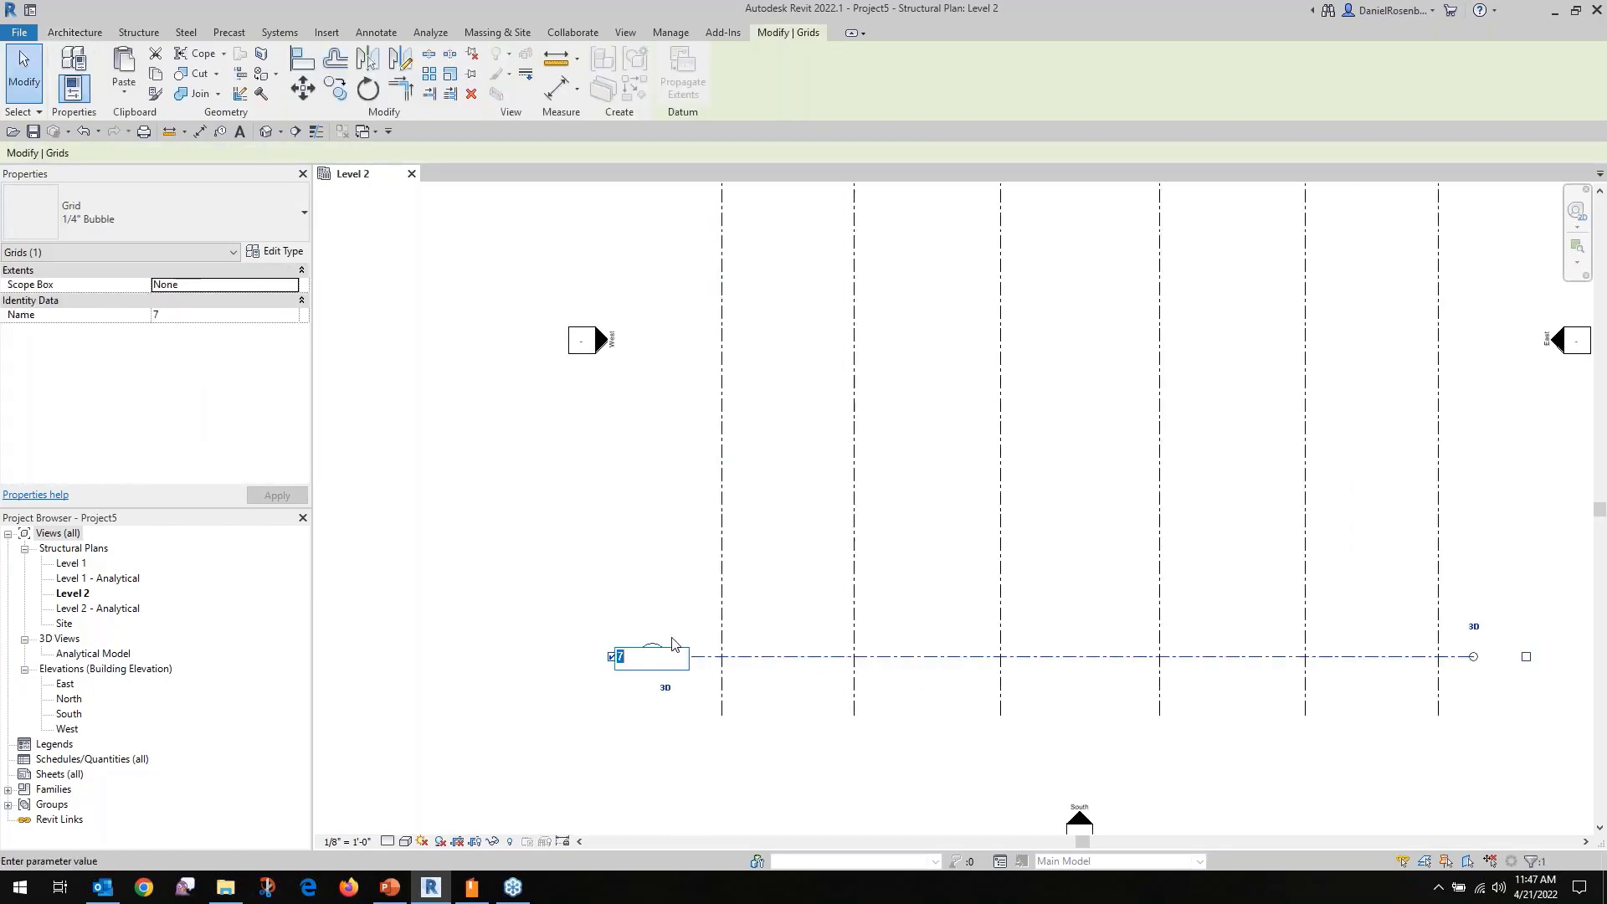
pyautogui.press('Return')
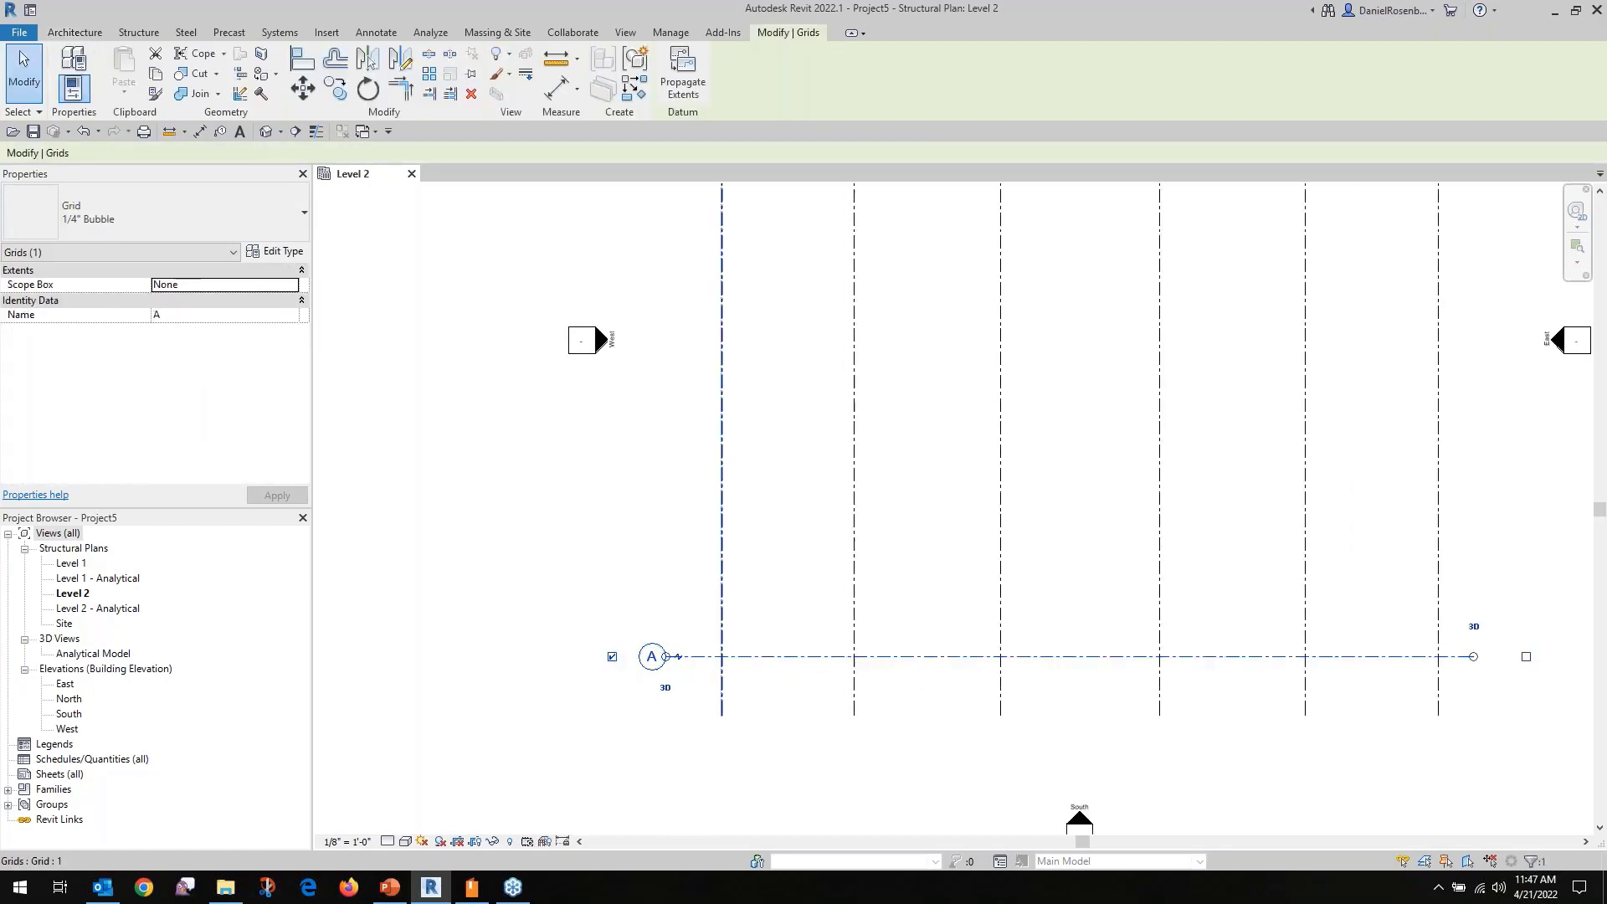
# Copy horizontal grid A northward four times with successive spacings of 20, 22, 24 and 22 feet.
pyautogui.scroll(-2, 719, 670)
pyautogui.click(903, 610)
pyautogui.click(843, 625)
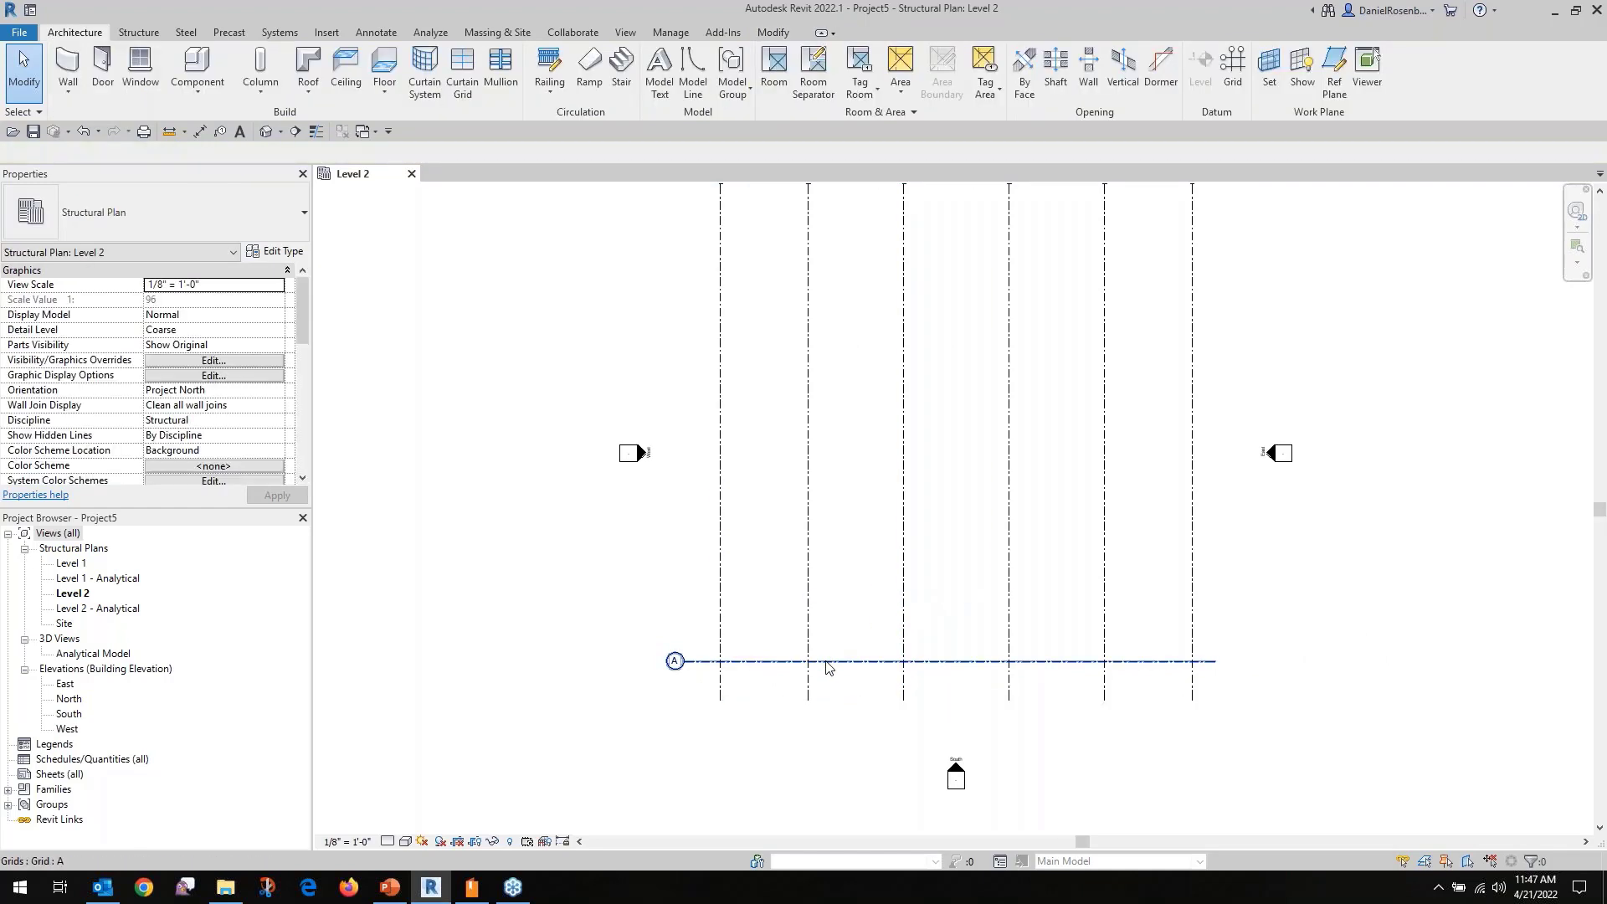
pyautogui.click(829, 661)
pyautogui.click(335, 88)
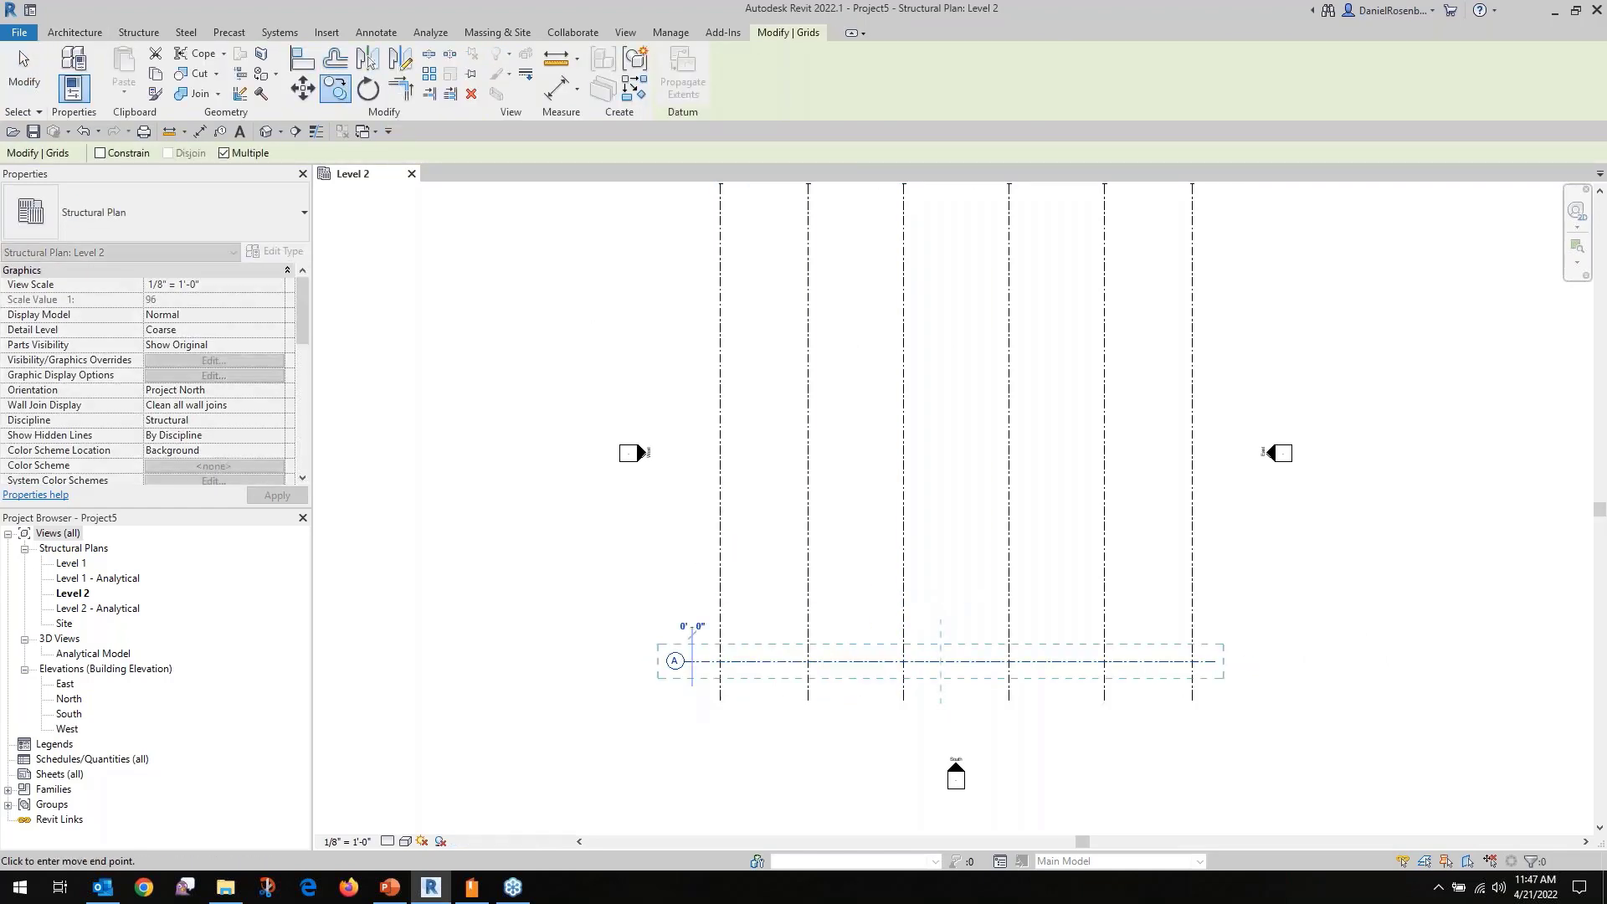
pyautogui.click(692, 688)
pyautogui.scroll(-2, 702, 517)
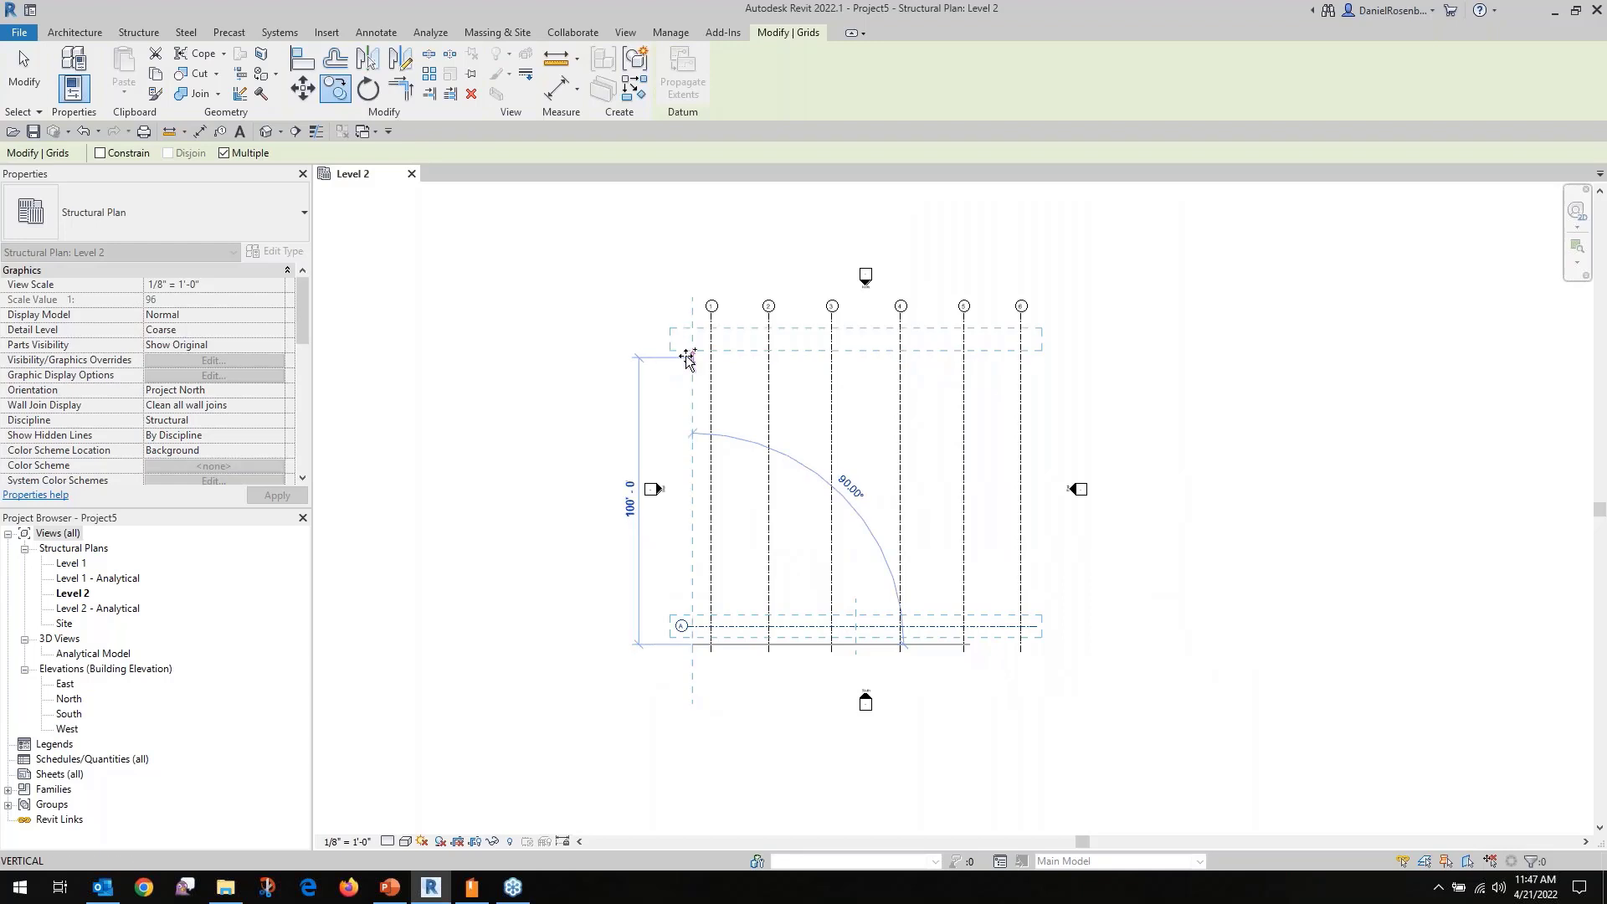
pyautogui.write('20')
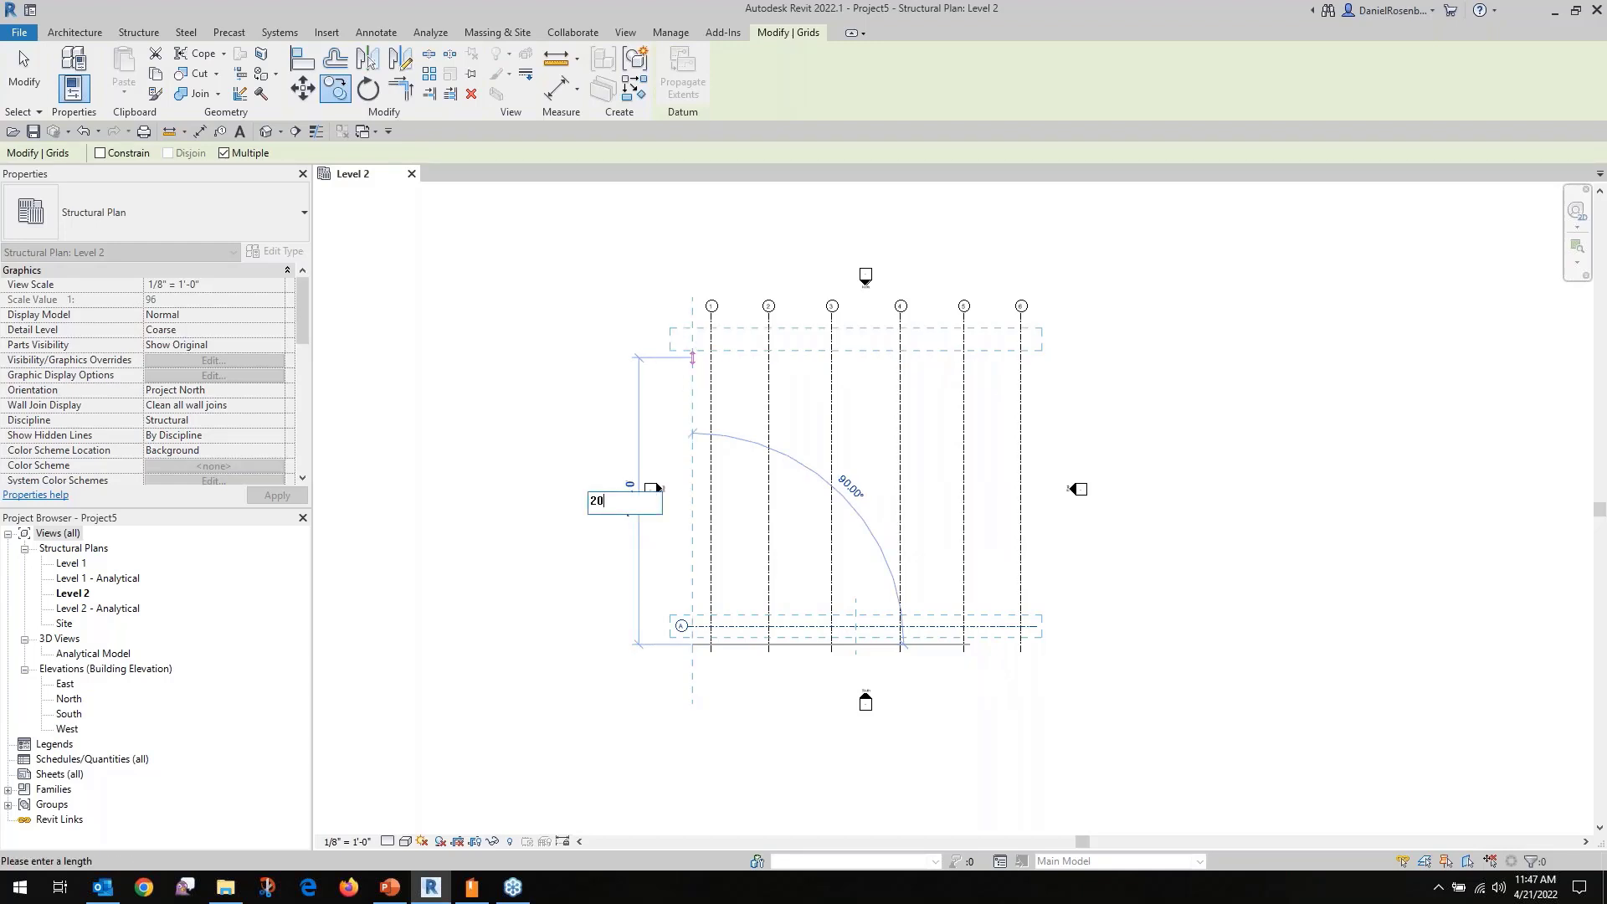
pyautogui.press('Return')
pyautogui.write('20')
pyautogui.press('Return')
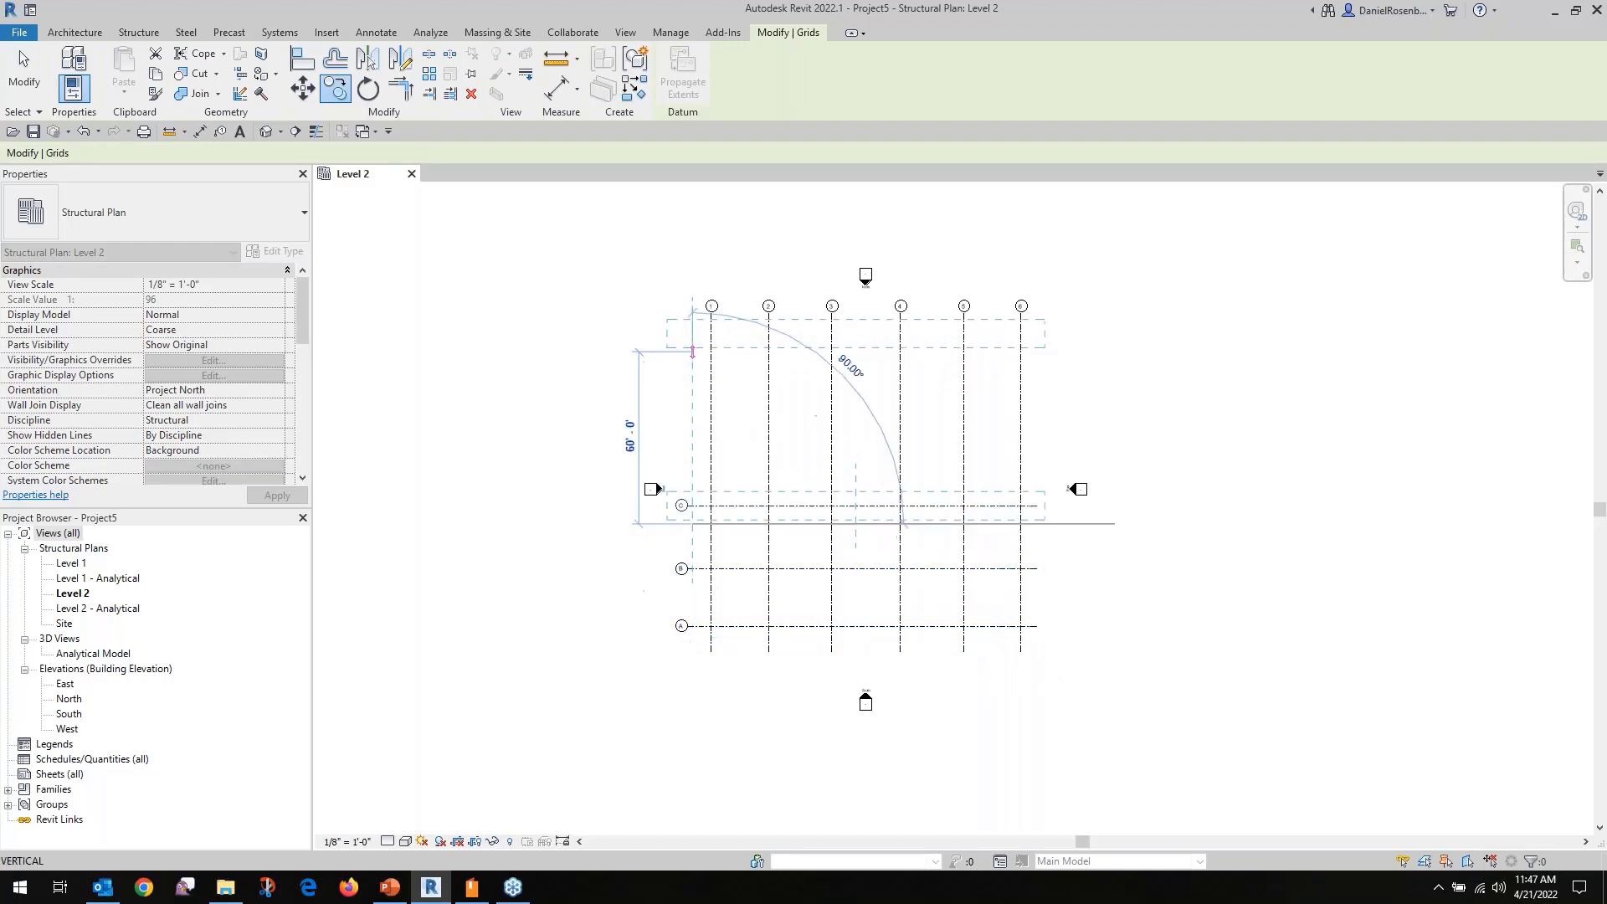
pyautogui.write('20')
pyautogui.press('Return')
pyautogui.write('20')
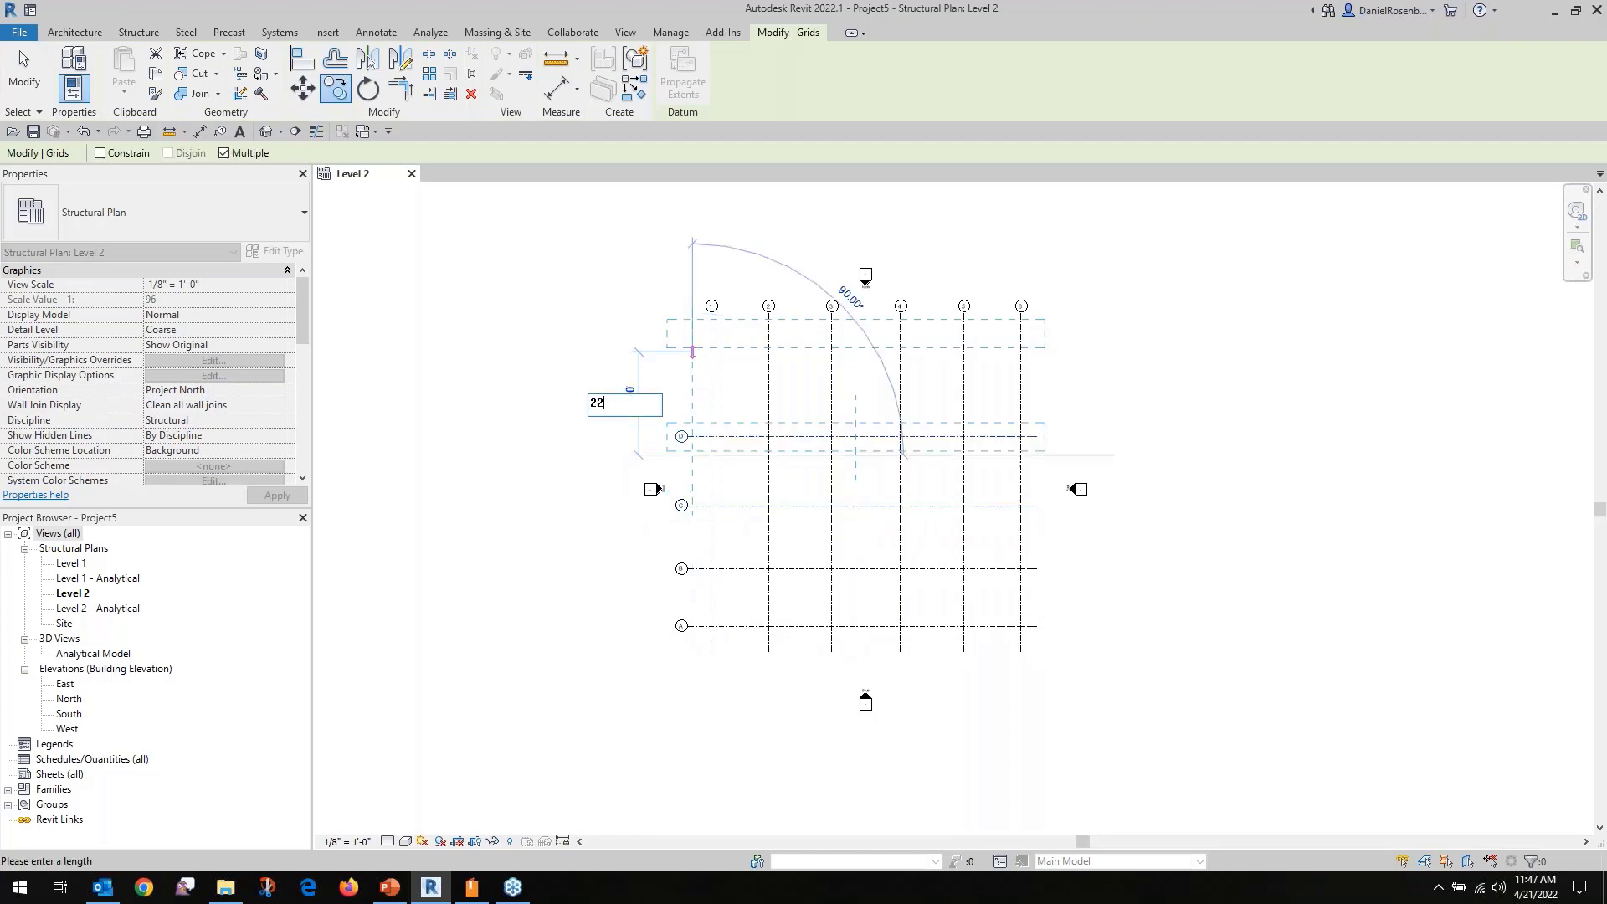
pyautogui.press('Return')
pyautogui.press('Escape')
pyautogui.press('Escape')
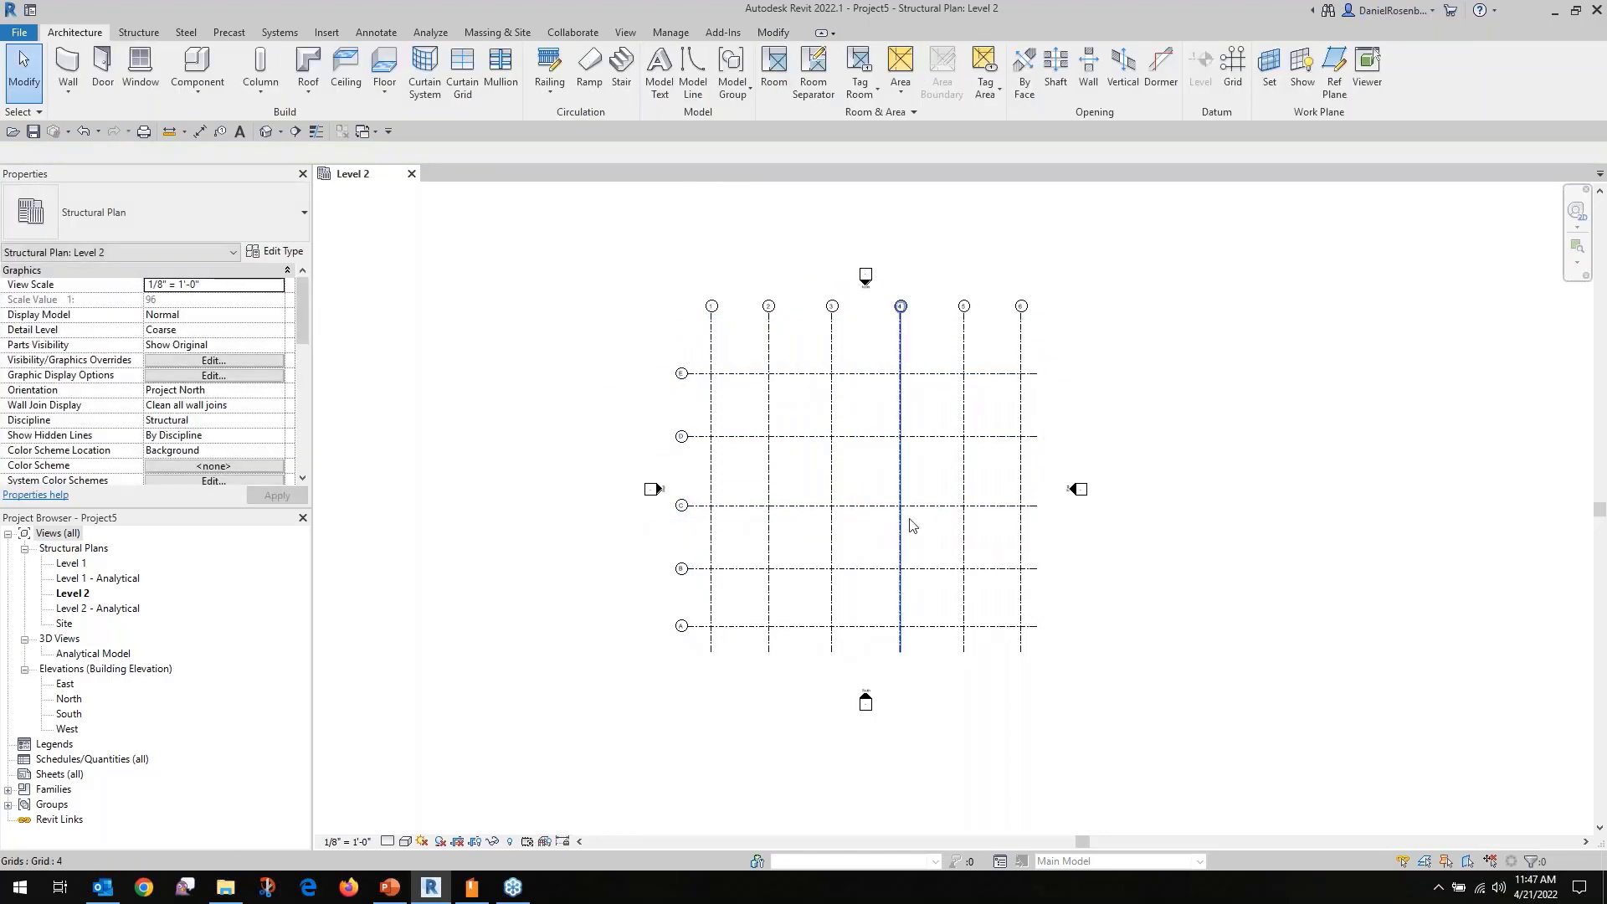
# Place a 12 x 18 Concrete-Rectangular-Column structural column at the intersection of grids E and 1.
pyautogui.scroll(2, 993, 563)
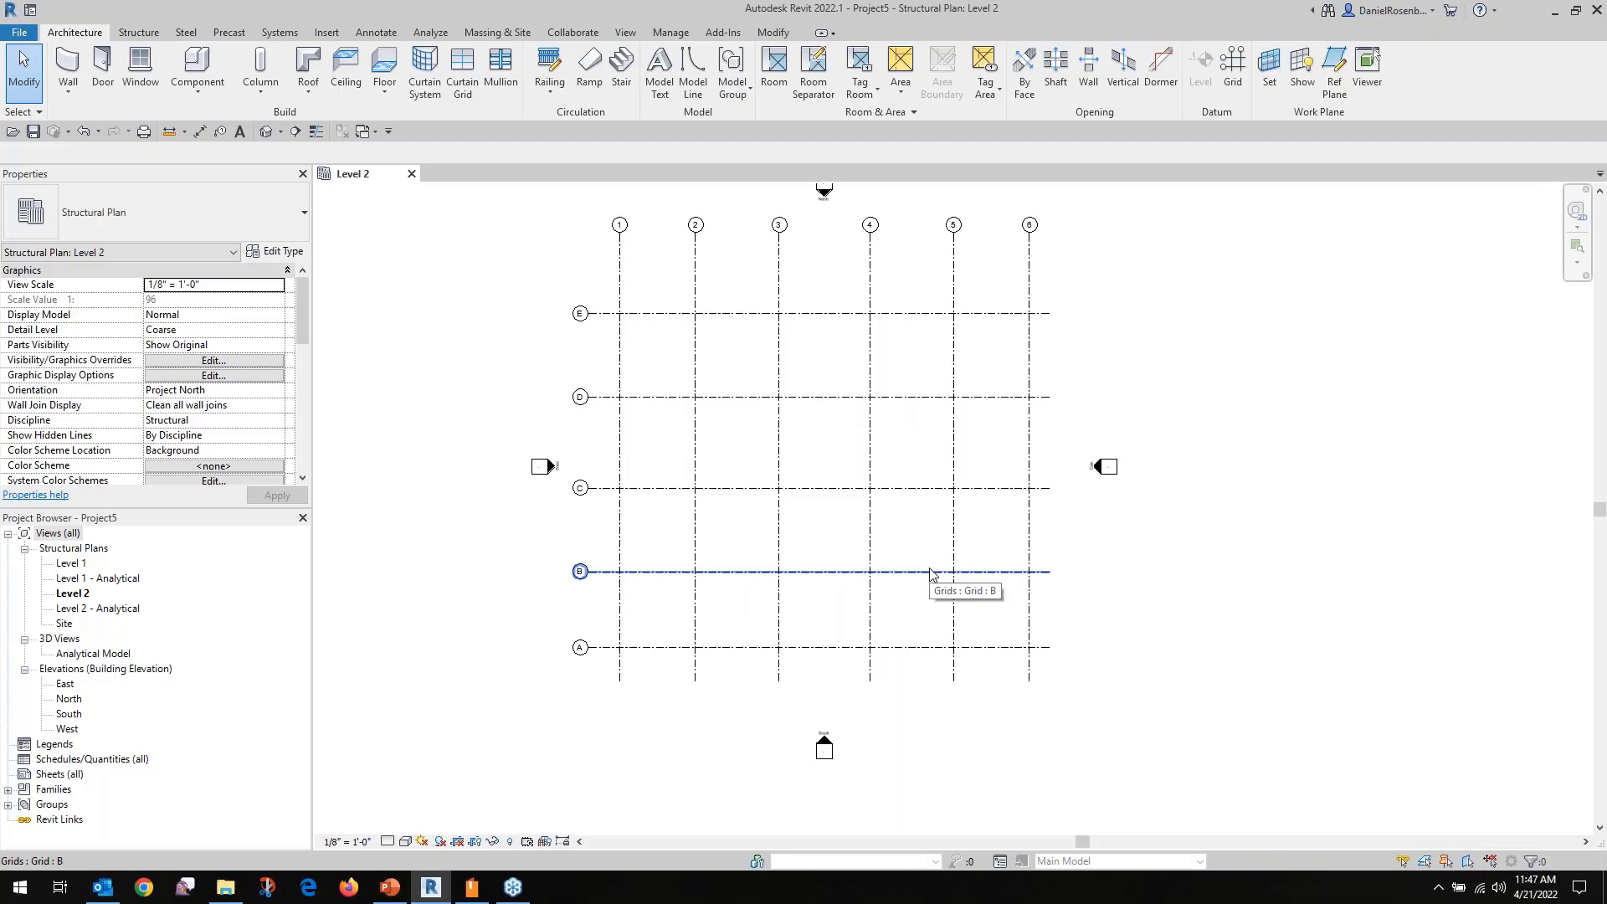
pyautogui.click(267, 98)
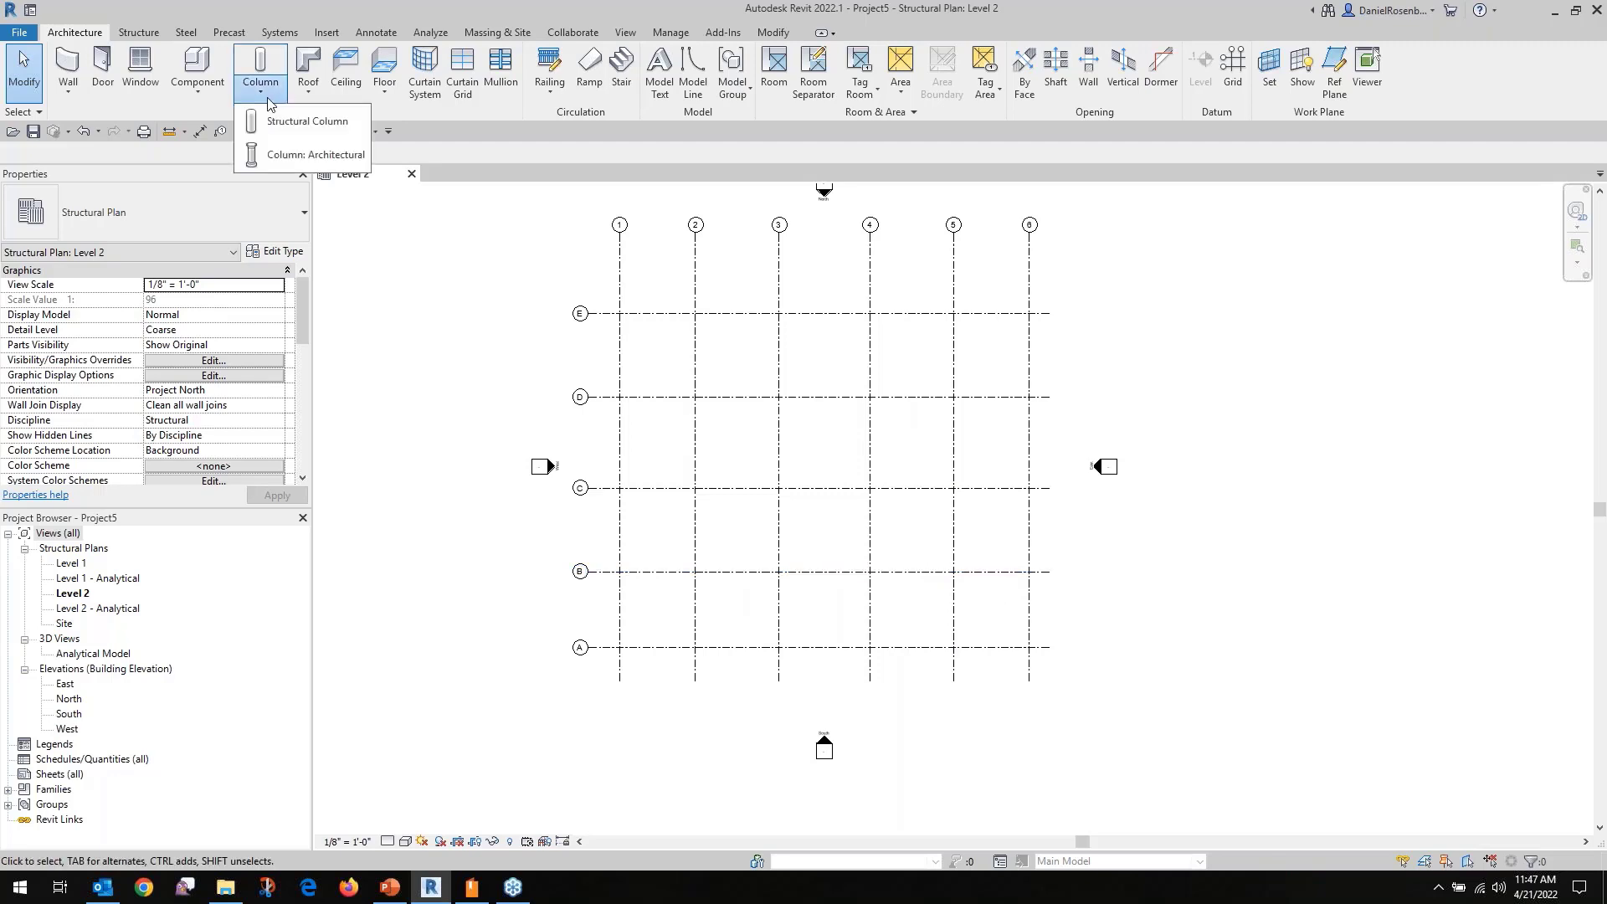
pyautogui.click(276, 122)
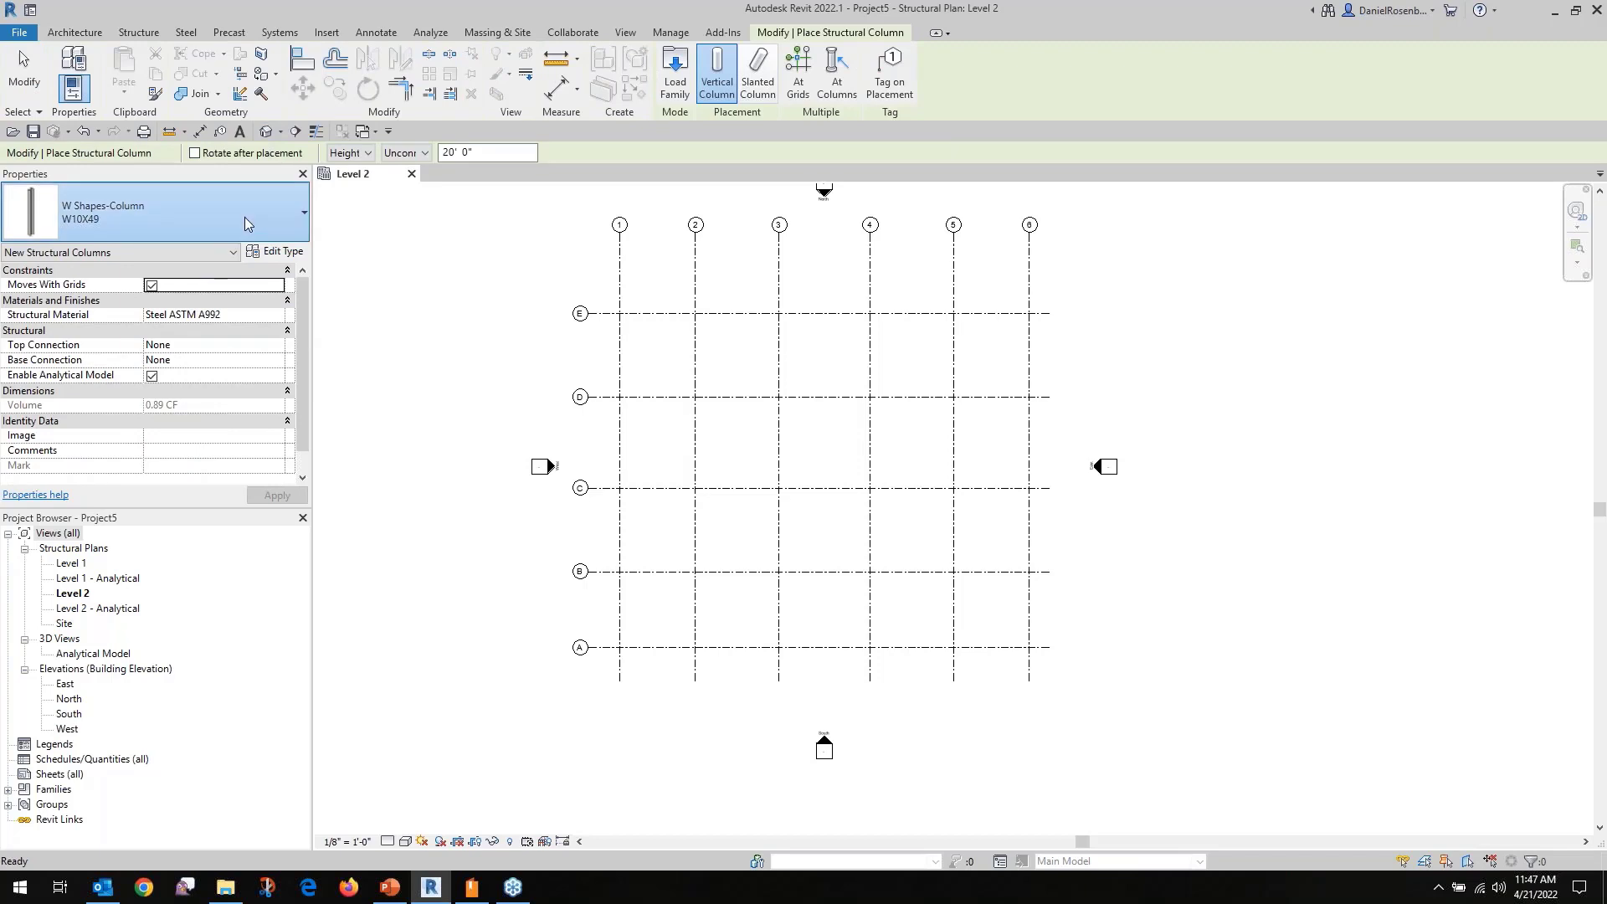
pyautogui.click(244, 218)
pyautogui.click(168, 305)
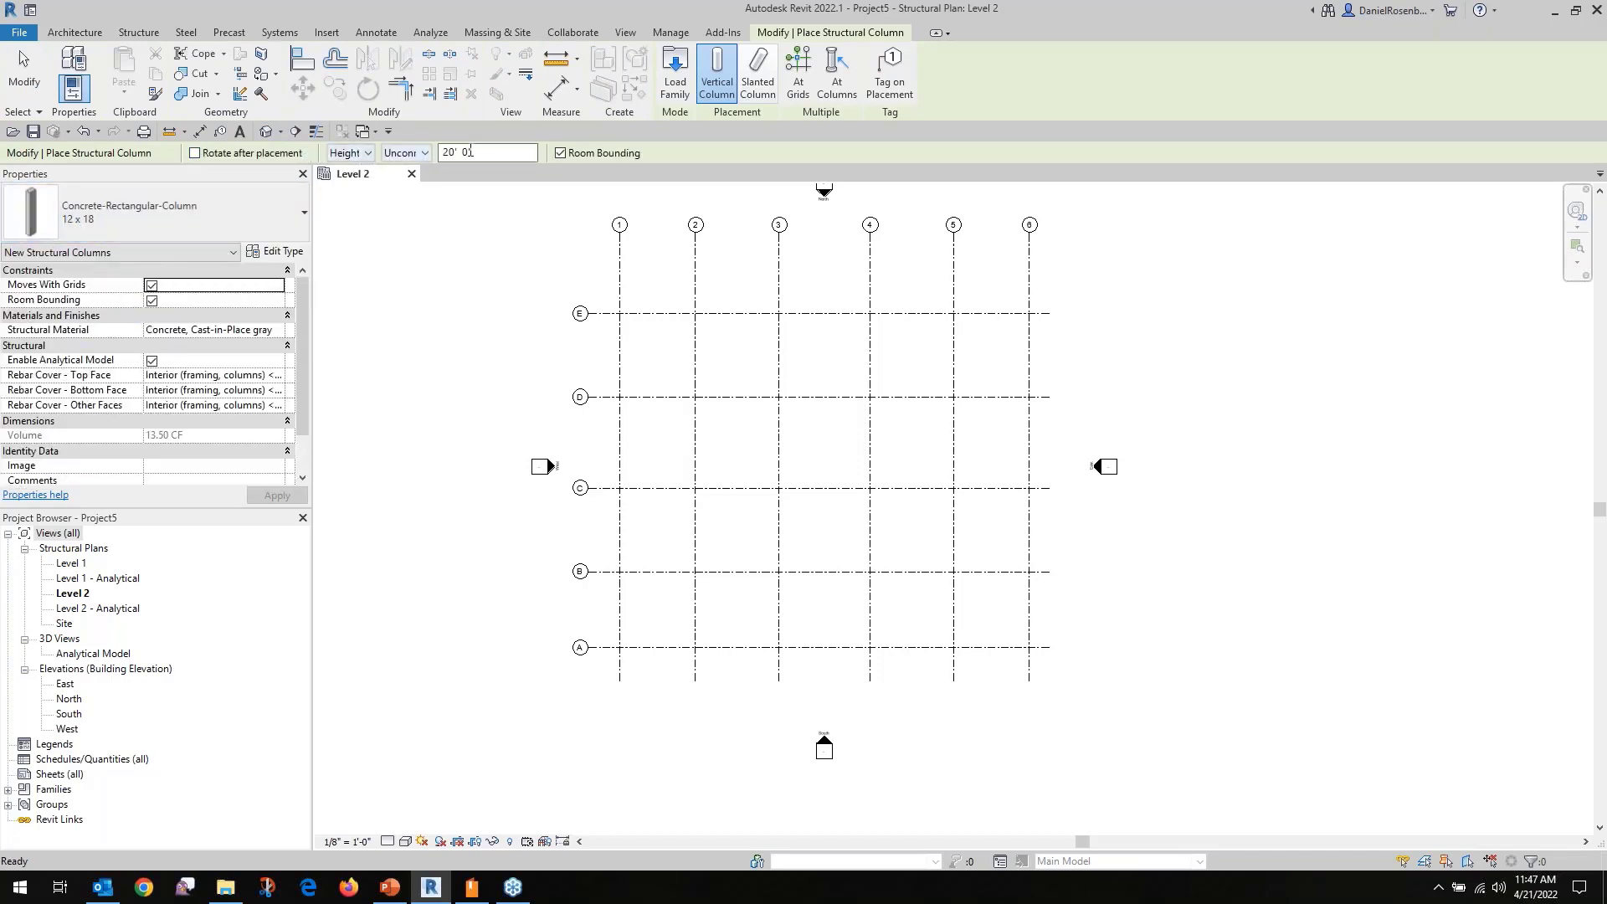
pyautogui.scroll(5, 633, 294)
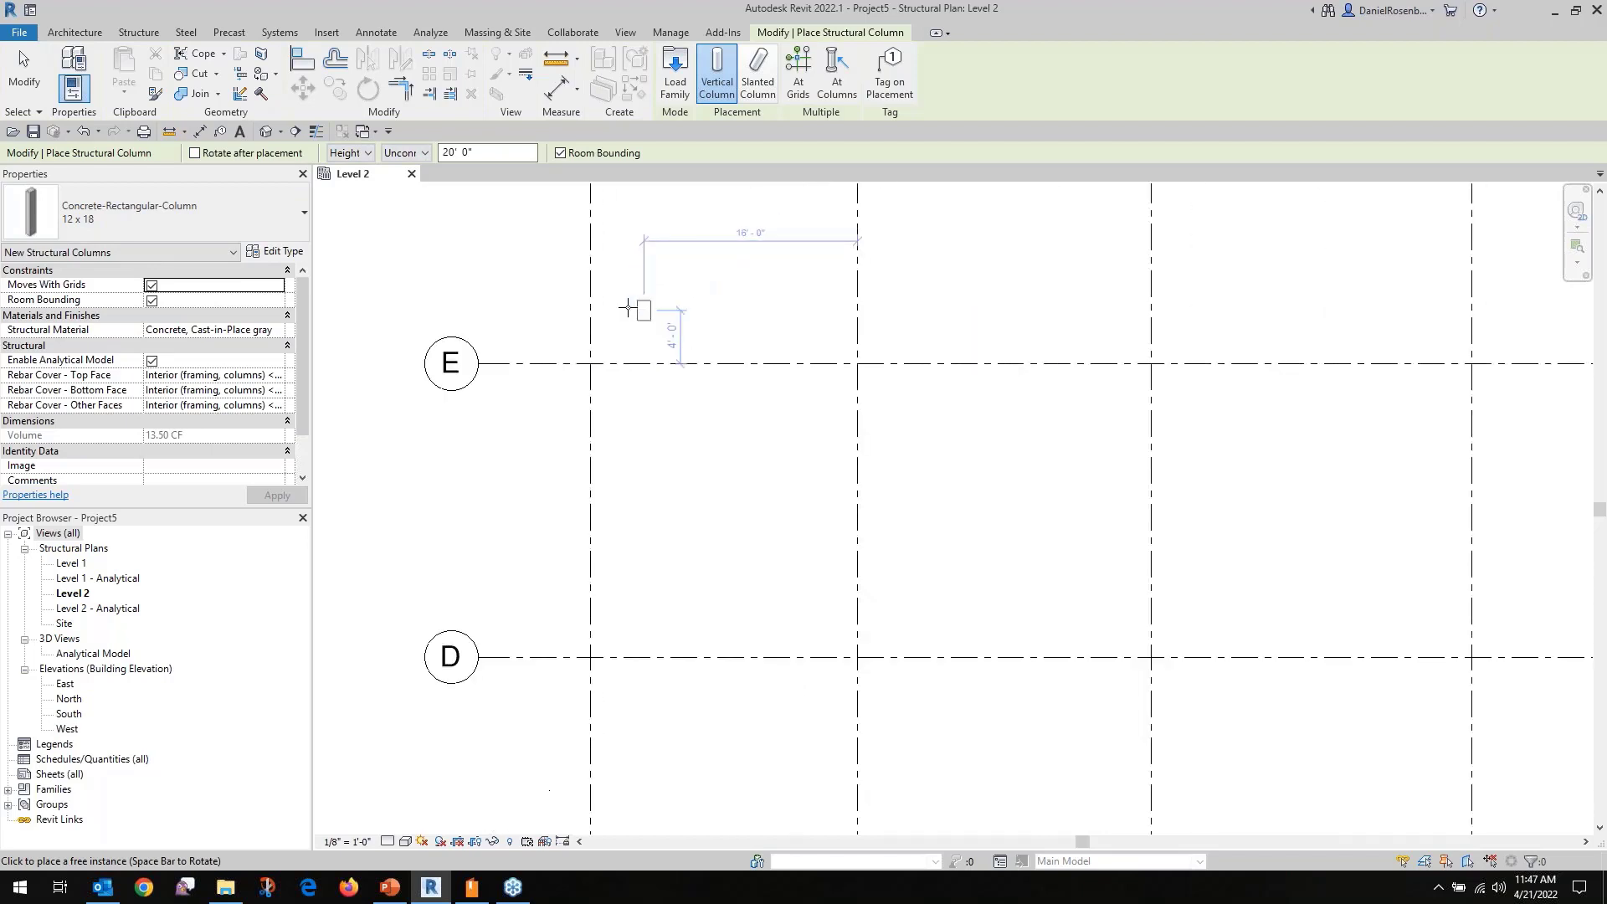
pyautogui.click(620, 313)
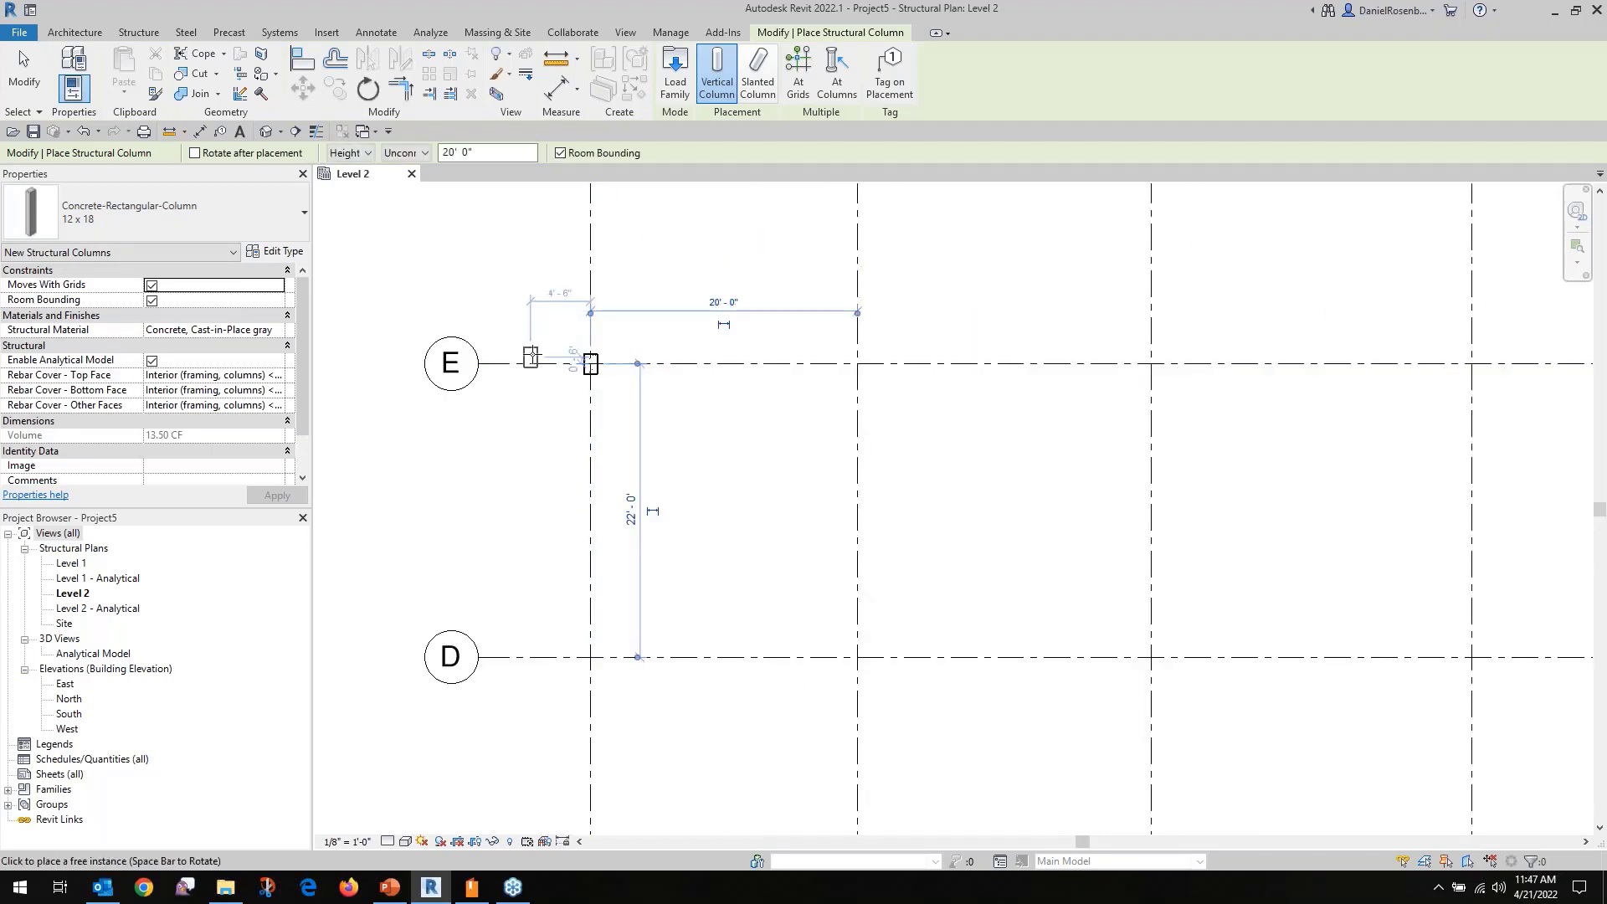
# Place 12 x 18 concrete structural columns at all intersections of grids 1 to 6 and A to E using At Grids.
pyautogui.scroll(-4, 535, 360)
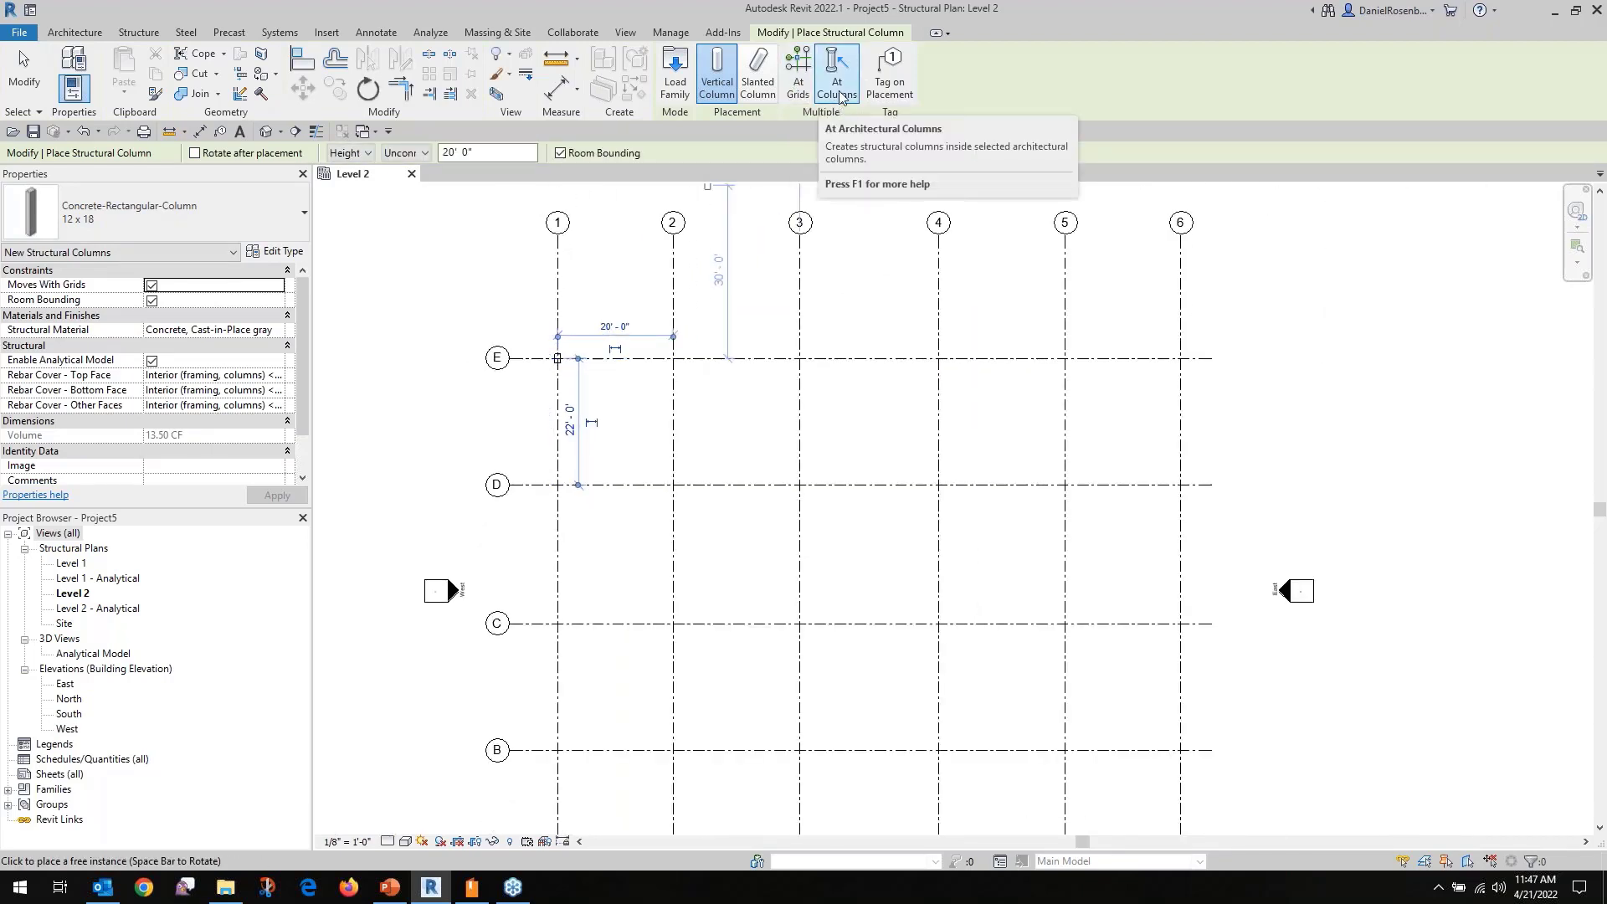
pyautogui.hotkey('ctrl', '2')
pyautogui.moveTo(776, 35); pyautogui.dragTo(841, 130)
pyautogui.press('Escape')
pyautogui.click(797, 75)
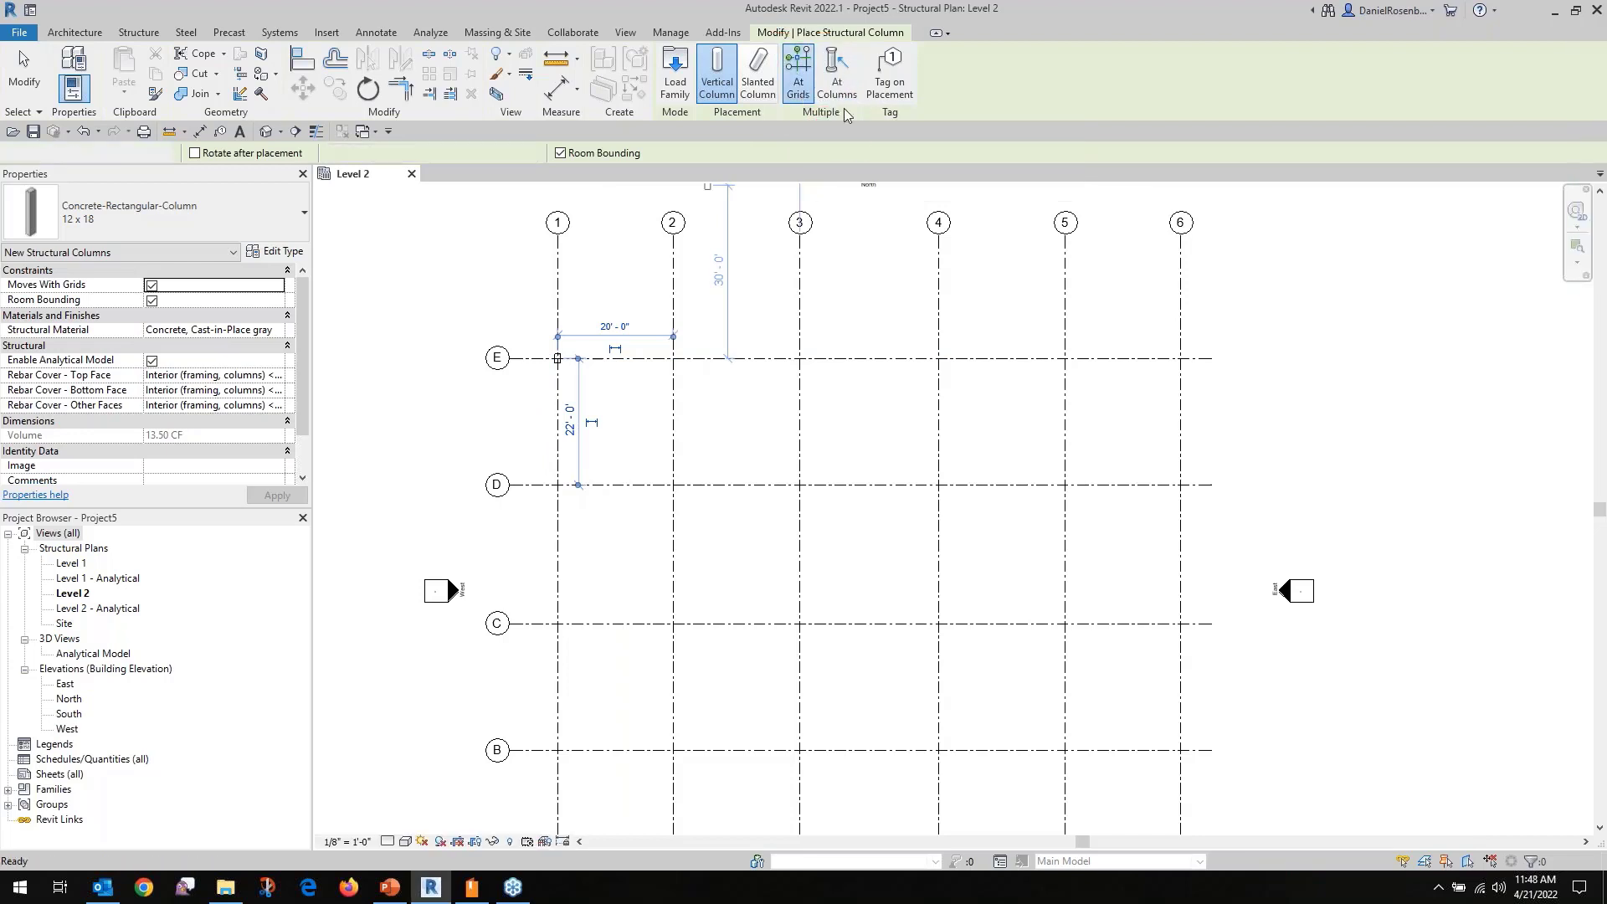
pyautogui.scroll(-2, 1130, 293)
pyautogui.moveTo(1174, 319)
pyautogui.mouseDown()
pyautogui.moveTo(993, 570)
pyautogui.moveTo(736, 692)
pyautogui.mouseUp()
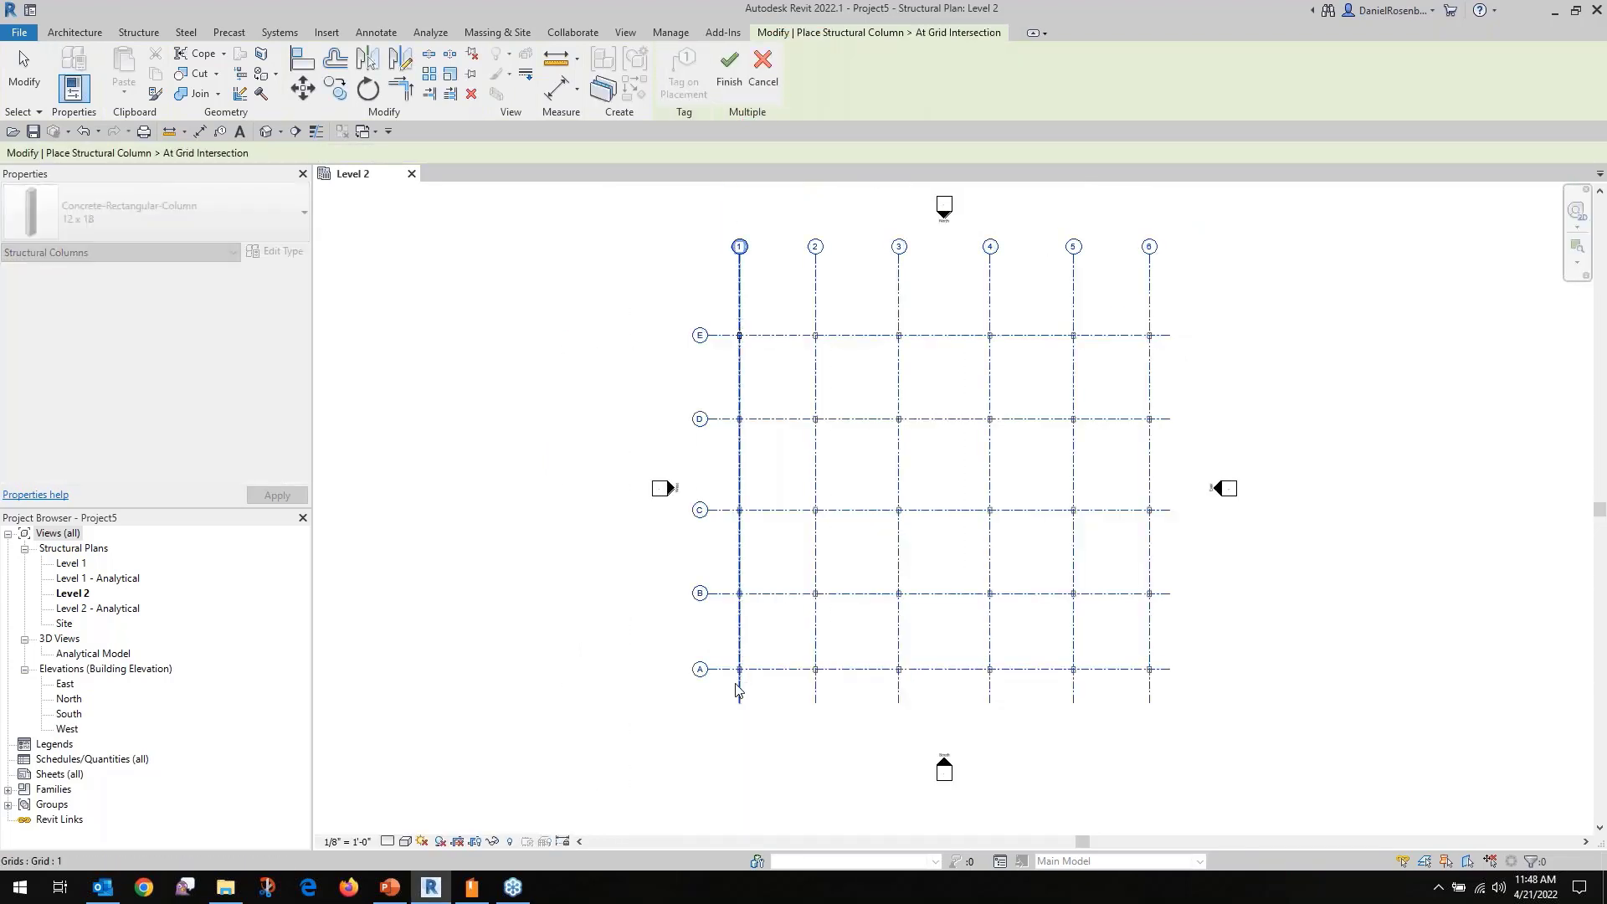
pyautogui.click(729, 73)
pyautogui.press('Escape')
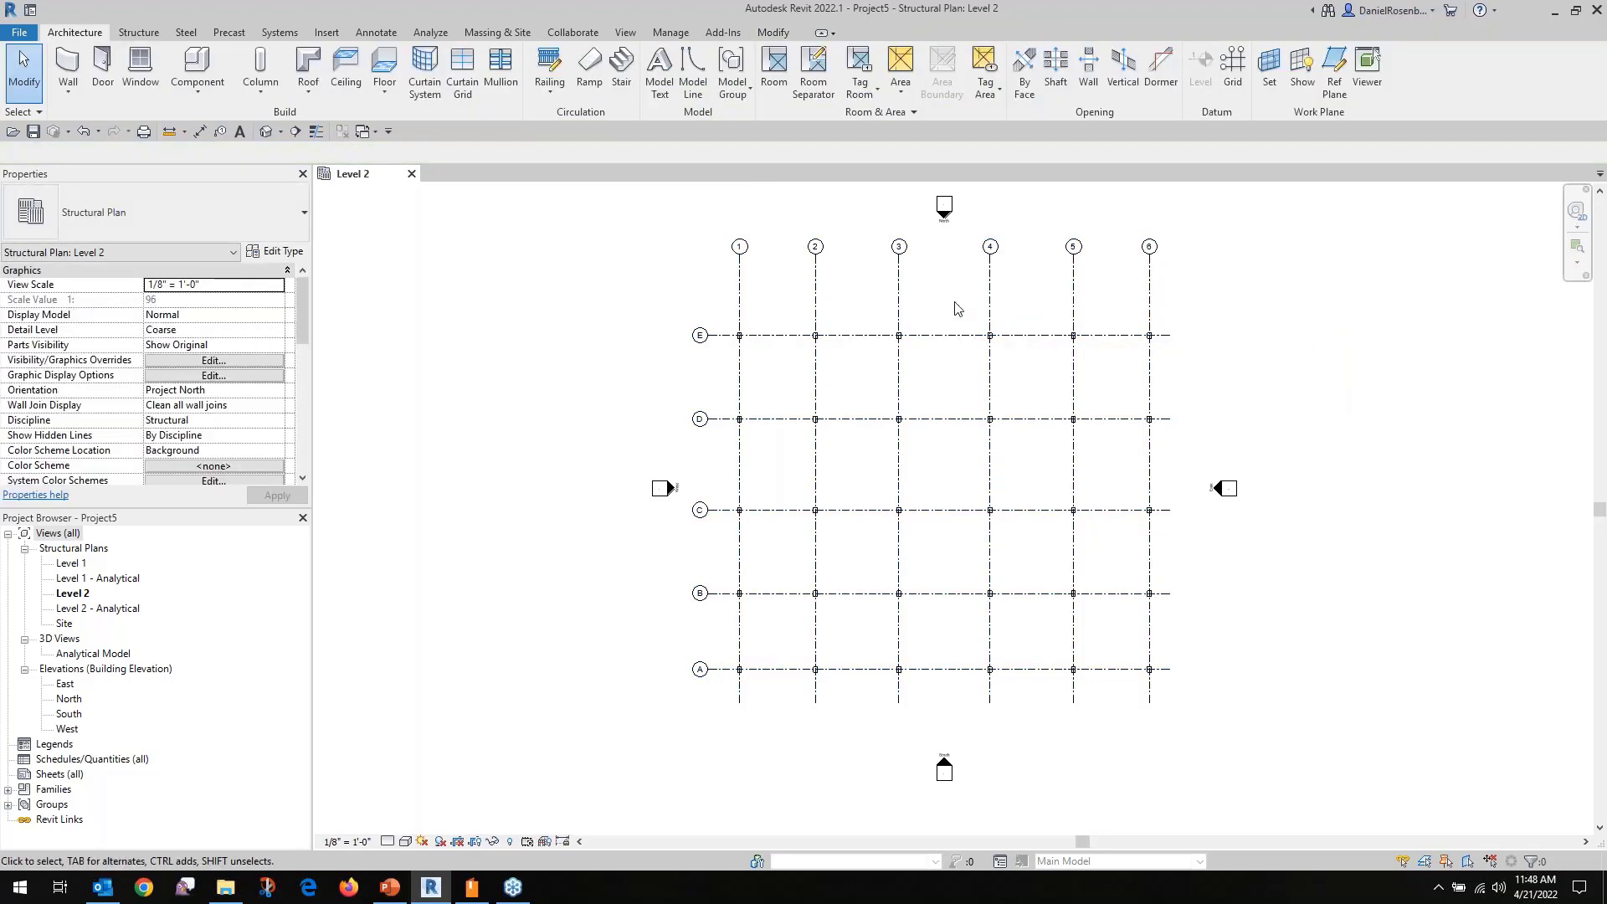
# Delete the six columns where grids D and E cross grids 4, 5 and 6.
pyautogui.moveTo(954, 302); pyautogui.dragTo(1180, 453)
pyautogui.press('Escape')
pyautogui.scroll(1, 1180, 453)
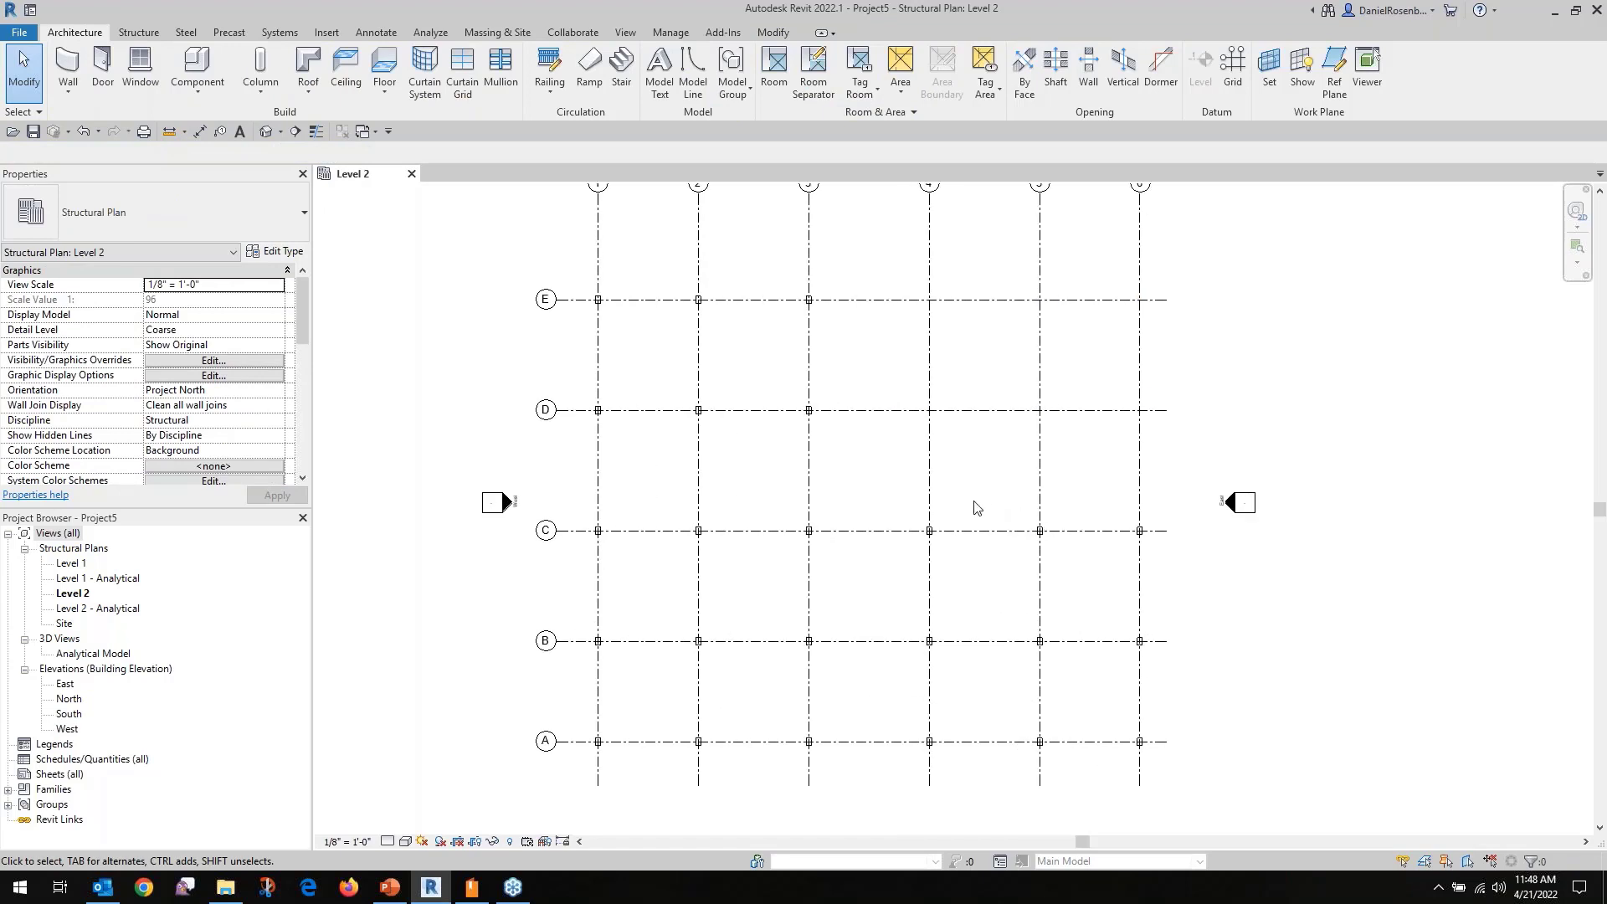
pyautogui.scroll(-2, 728, 415)
pyautogui.scroll(3, 681, 404)
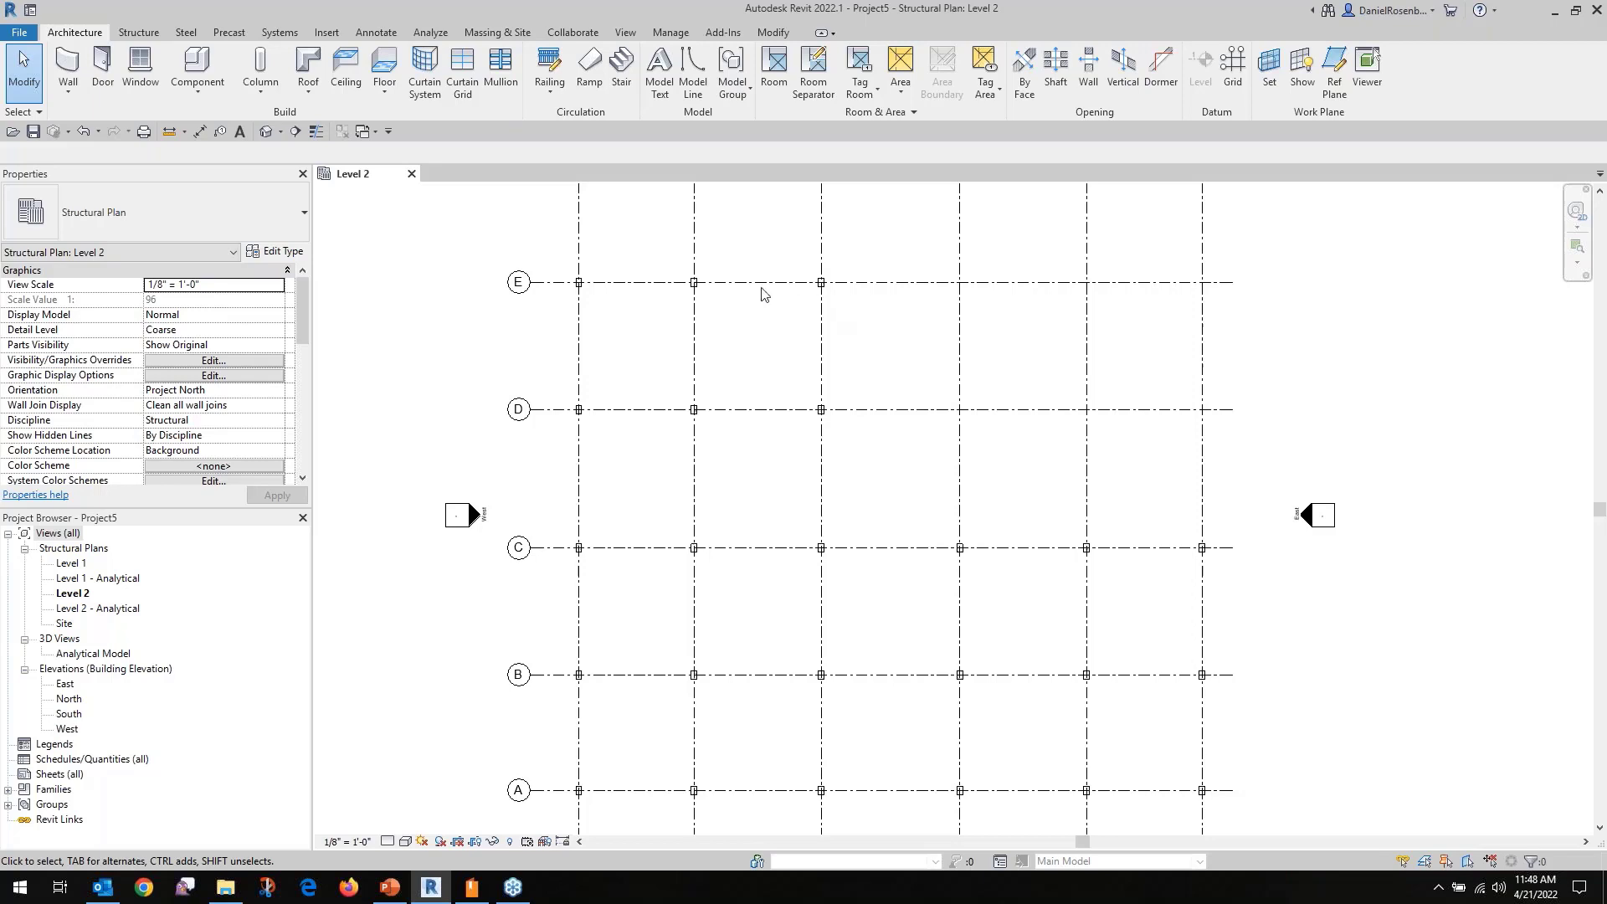
pyautogui.scroll(-1, 624, 276)
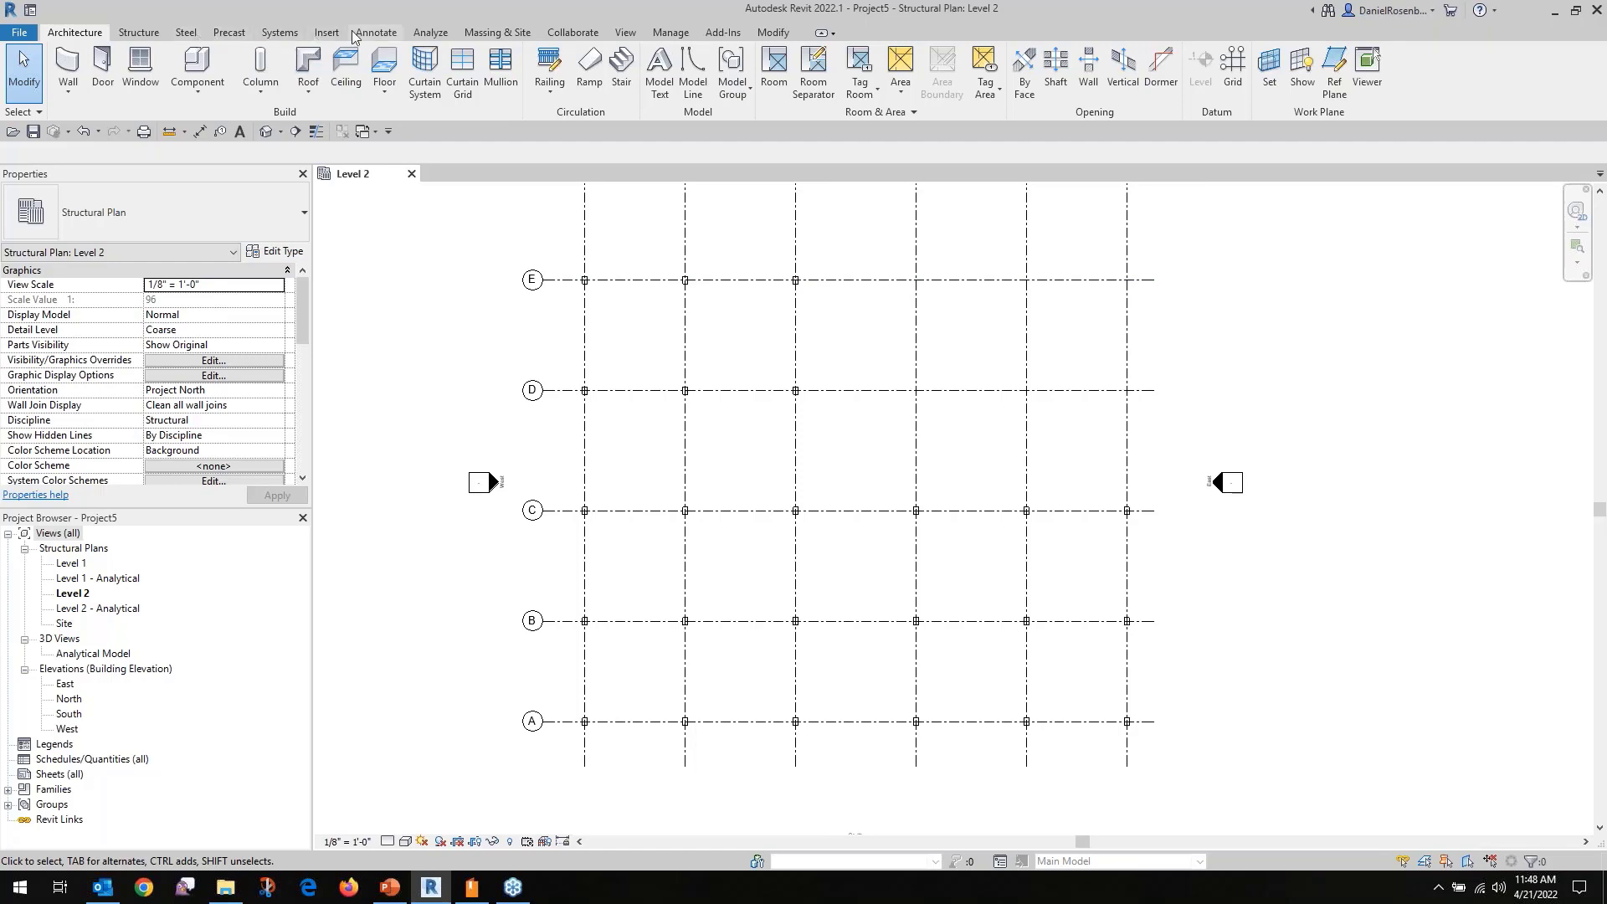
# Set DansStructuralParameters.txt as the project's shared parameter file.
pyautogui.click(674, 35)
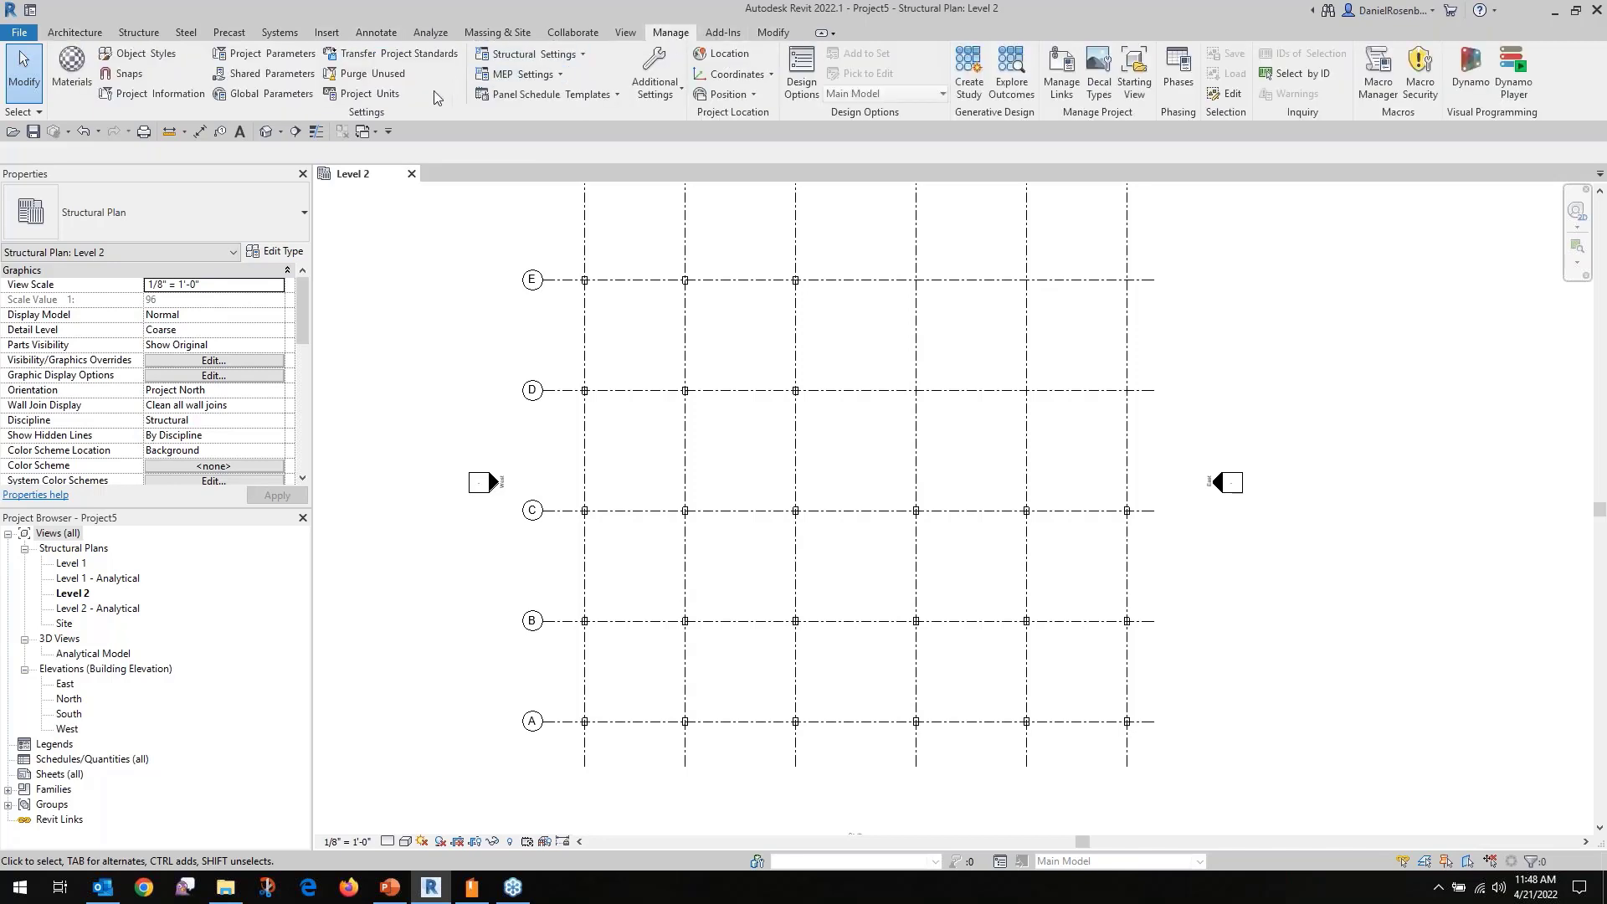
pyautogui.click(272, 73)
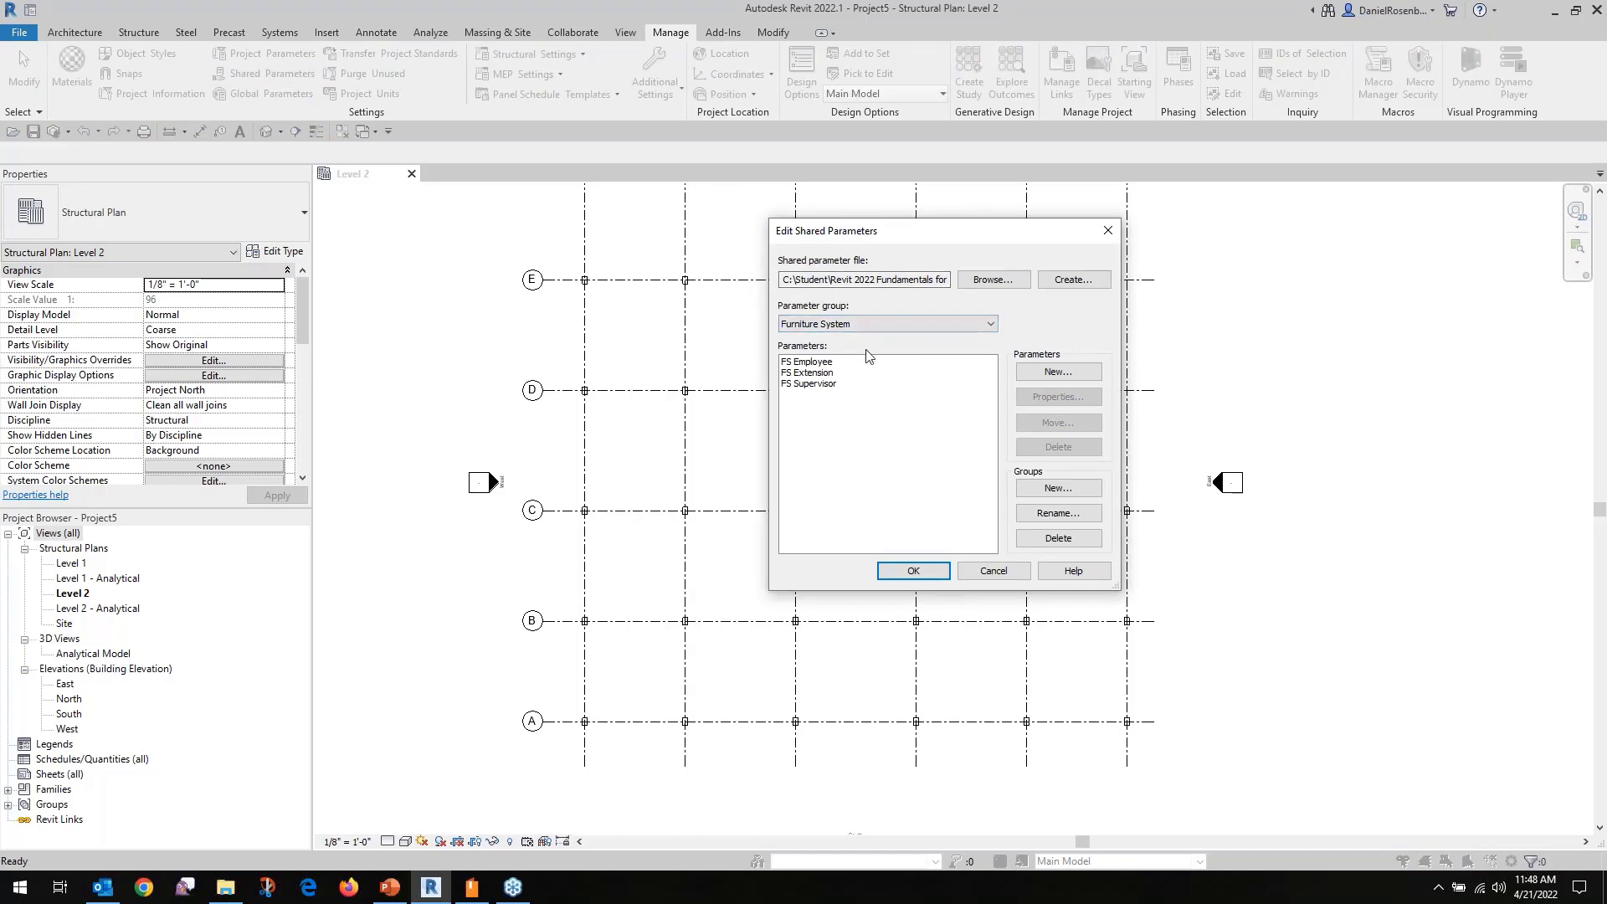
pyautogui.click(993, 279)
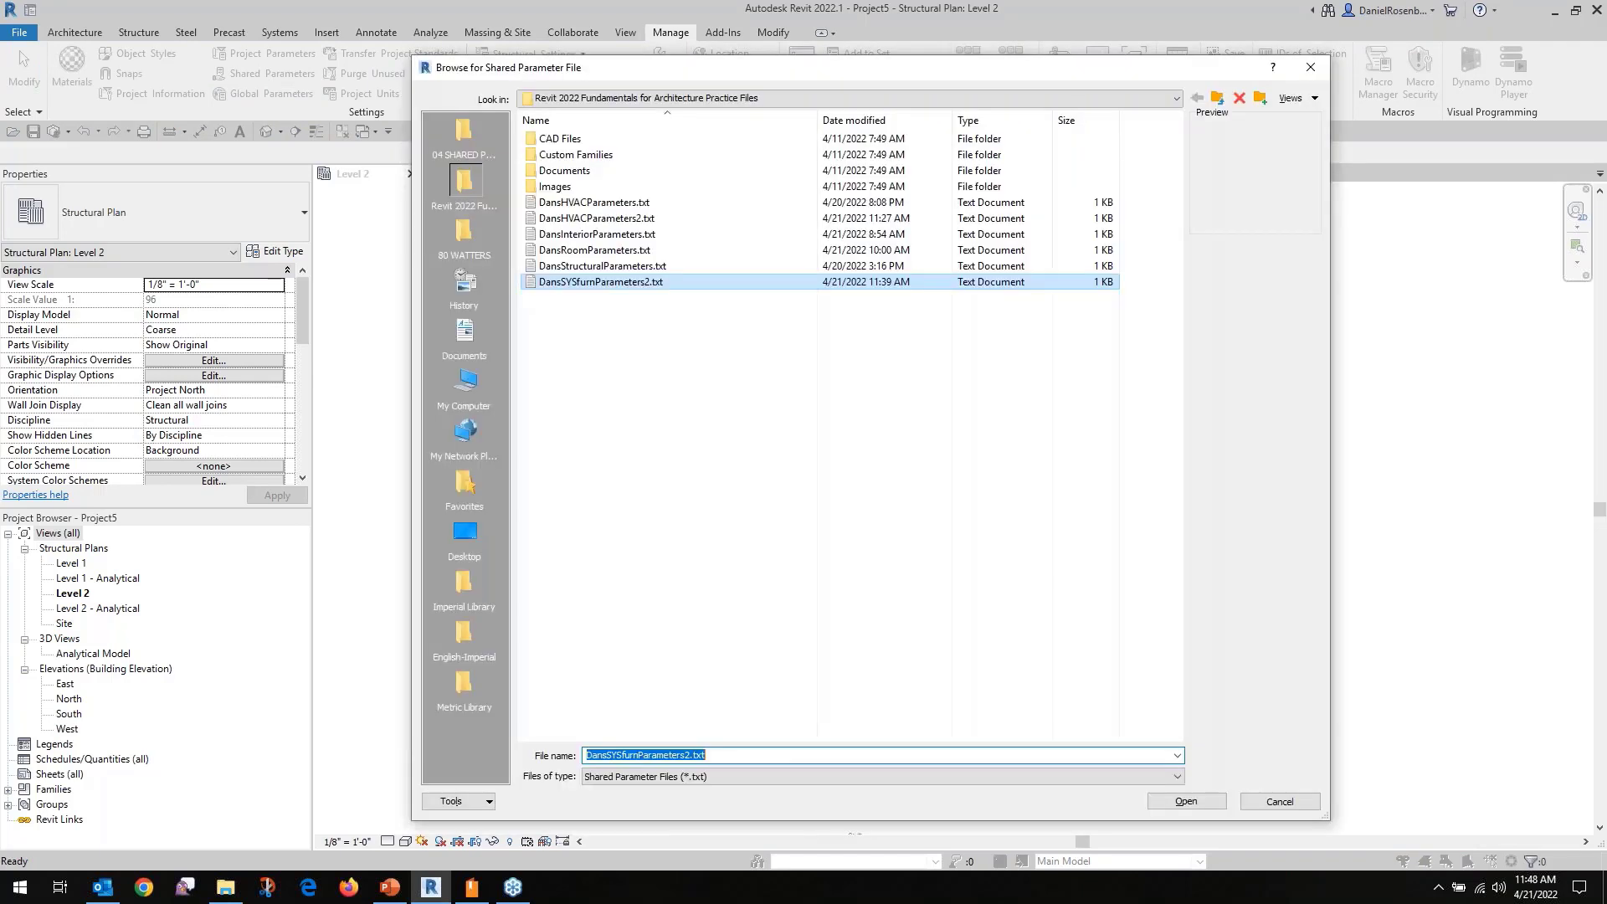
pyautogui.click(603, 265)
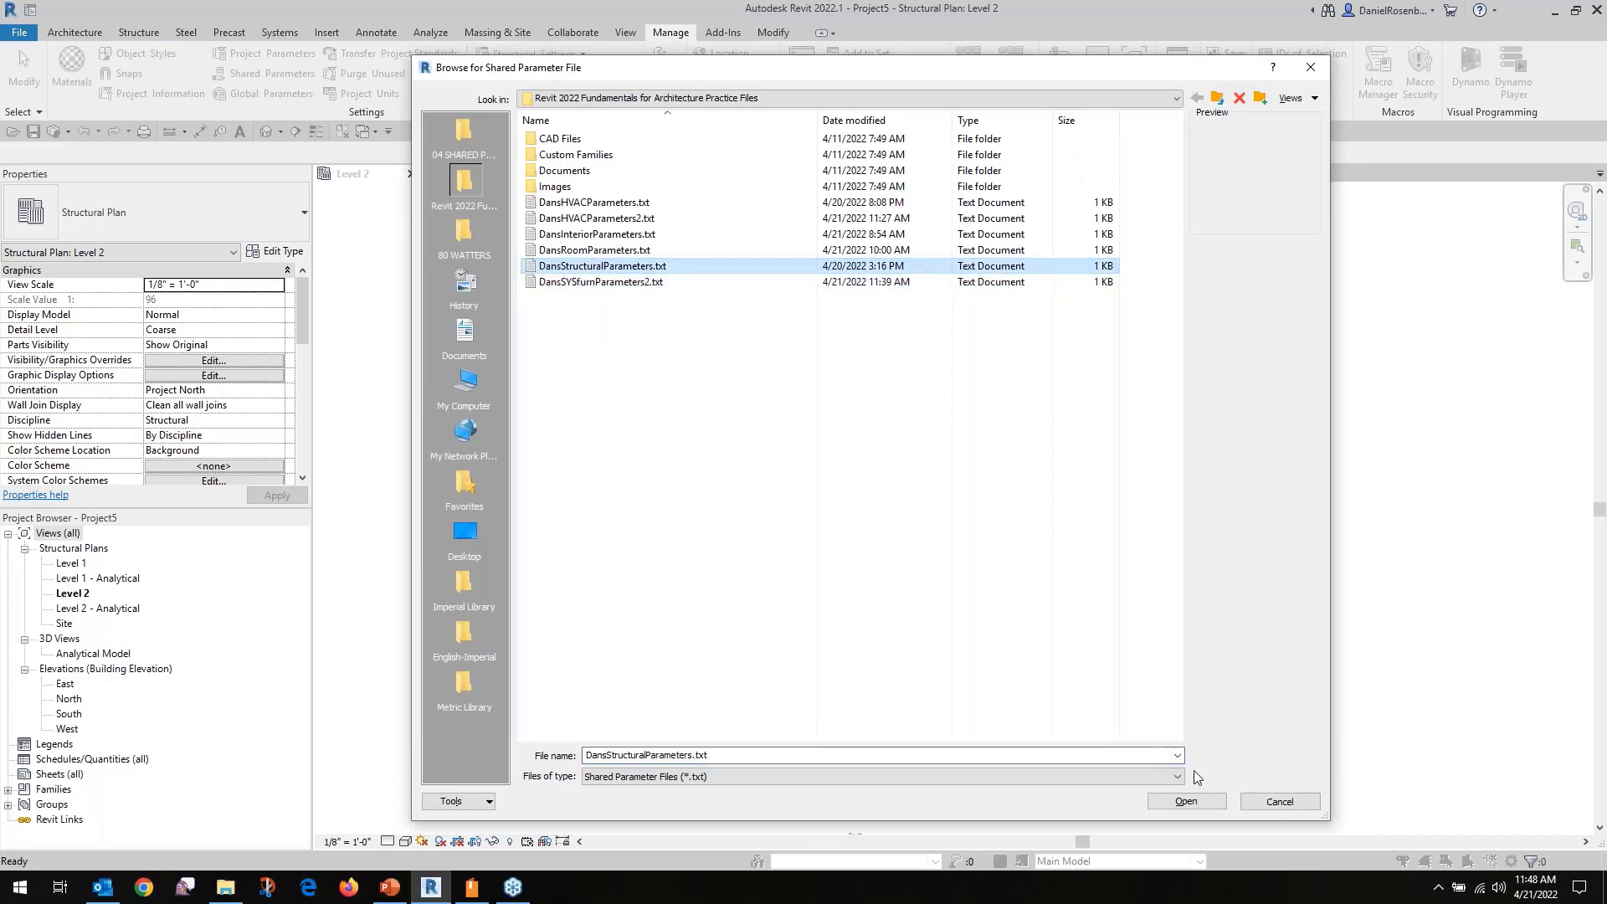
pyautogui.click(1198, 803)
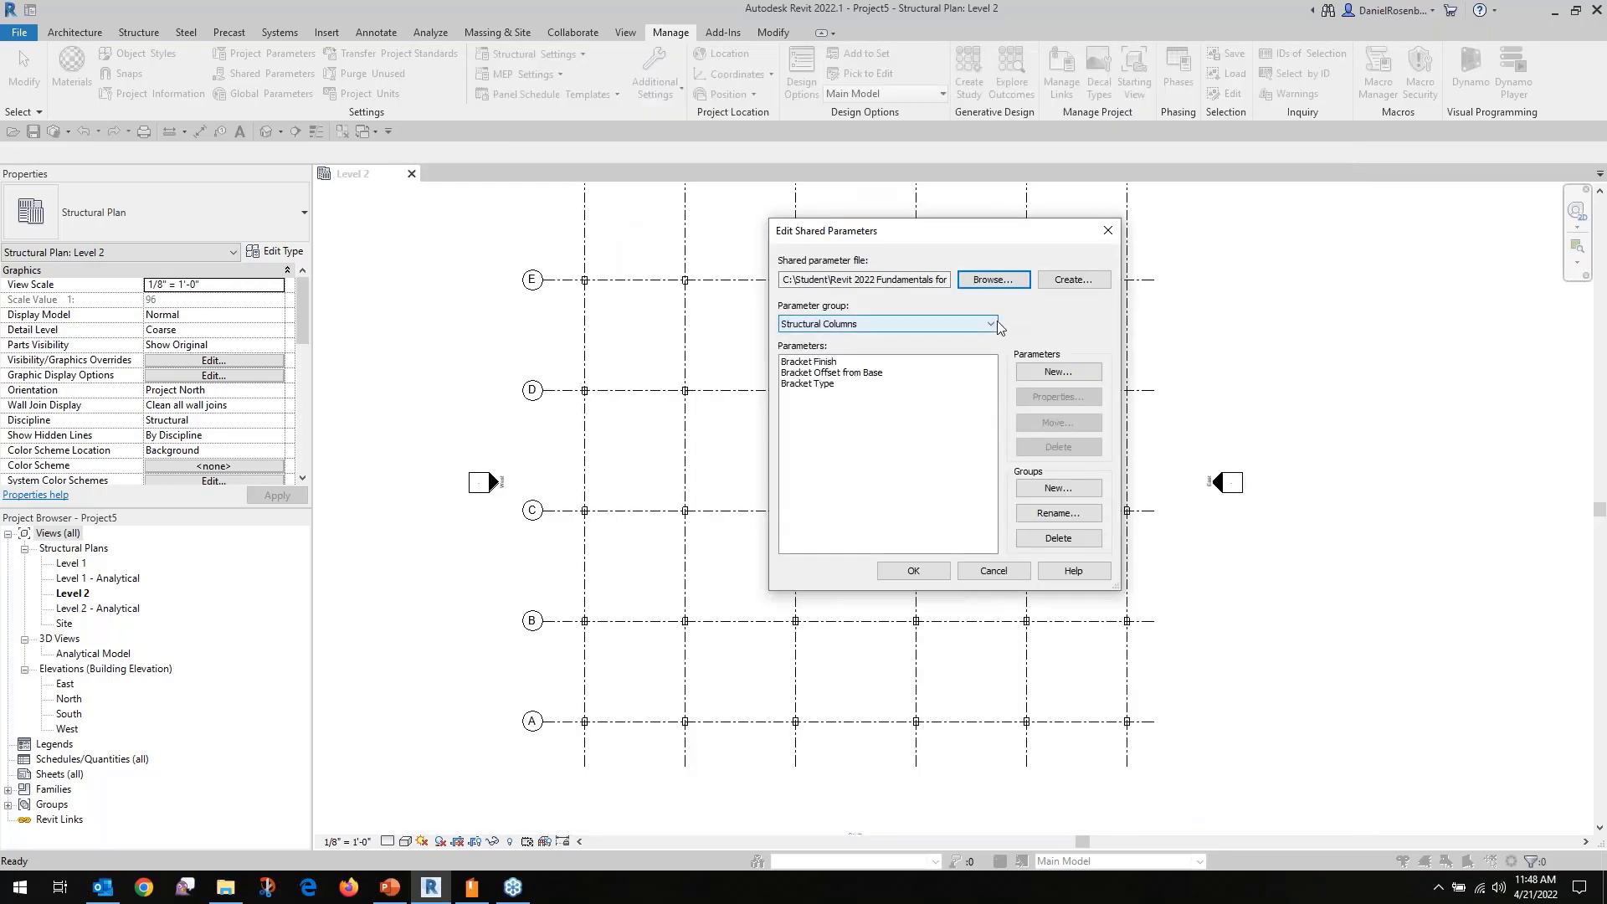
pyautogui.click(913, 571)
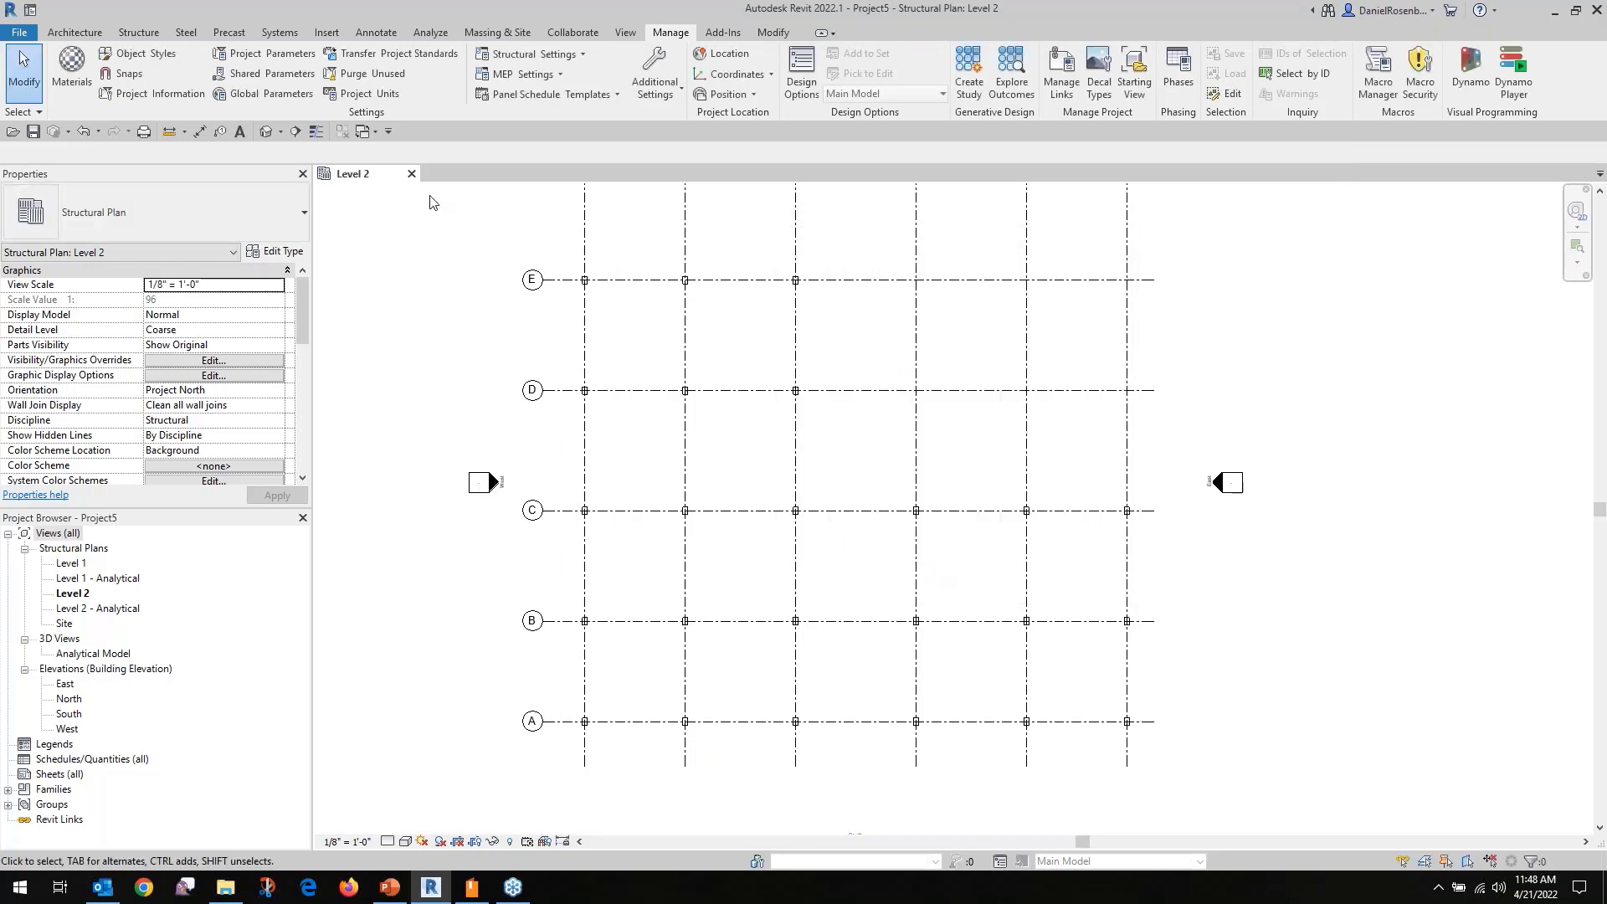
# Add the shared parameter Bracket Finish as an instance project parameter for the Structural Columns category.
pyautogui.click(272, 56)
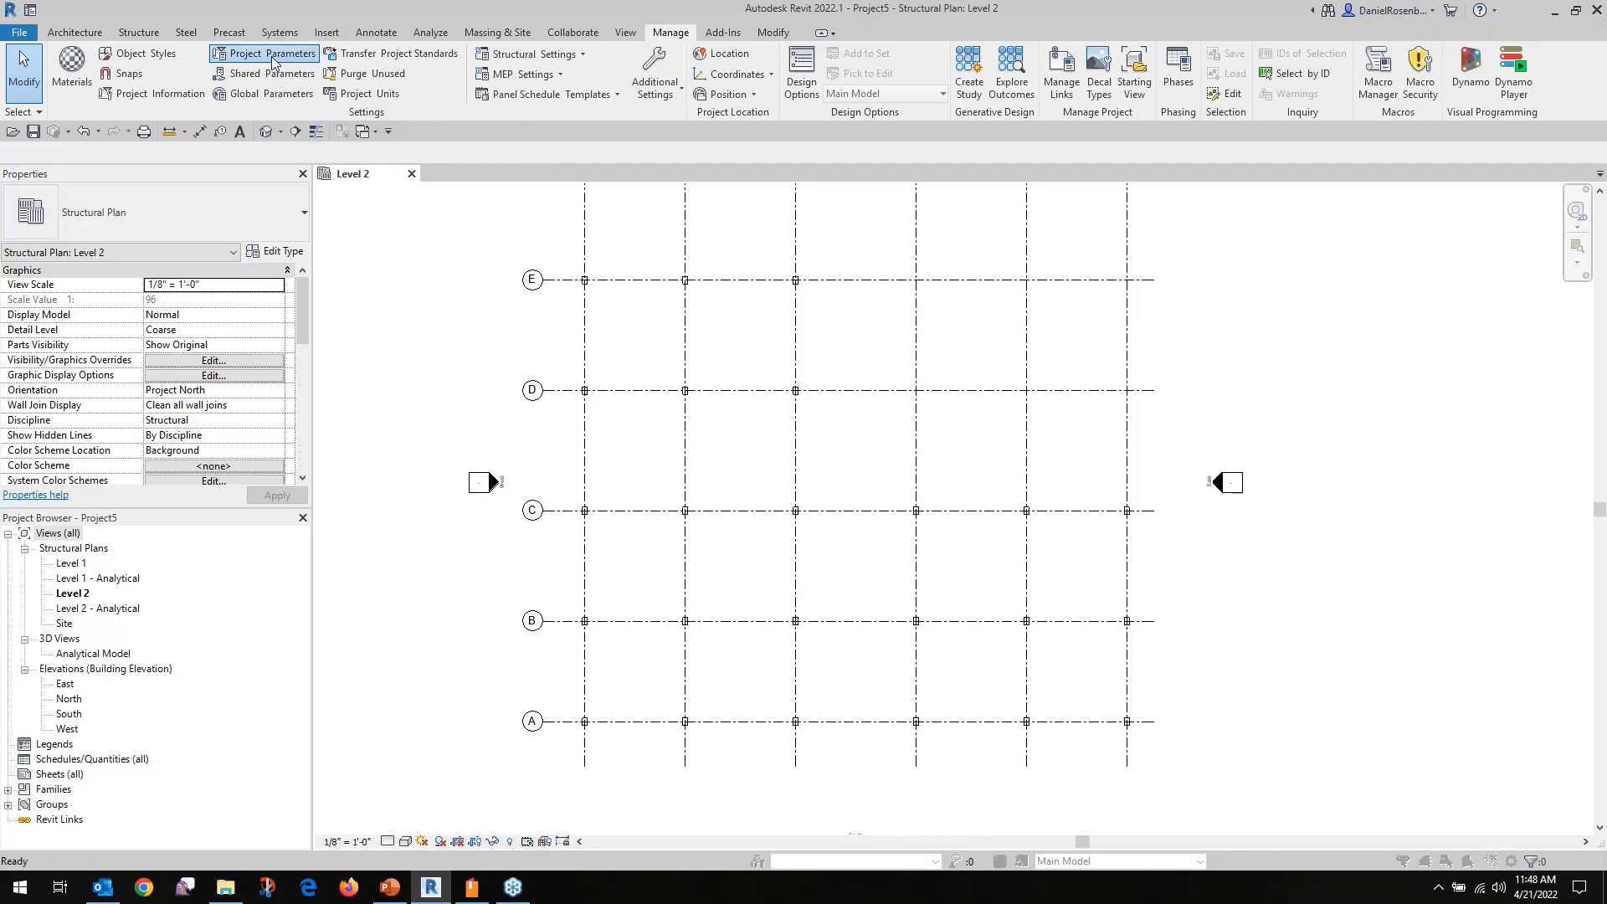
pyautogui.click(976, 338)
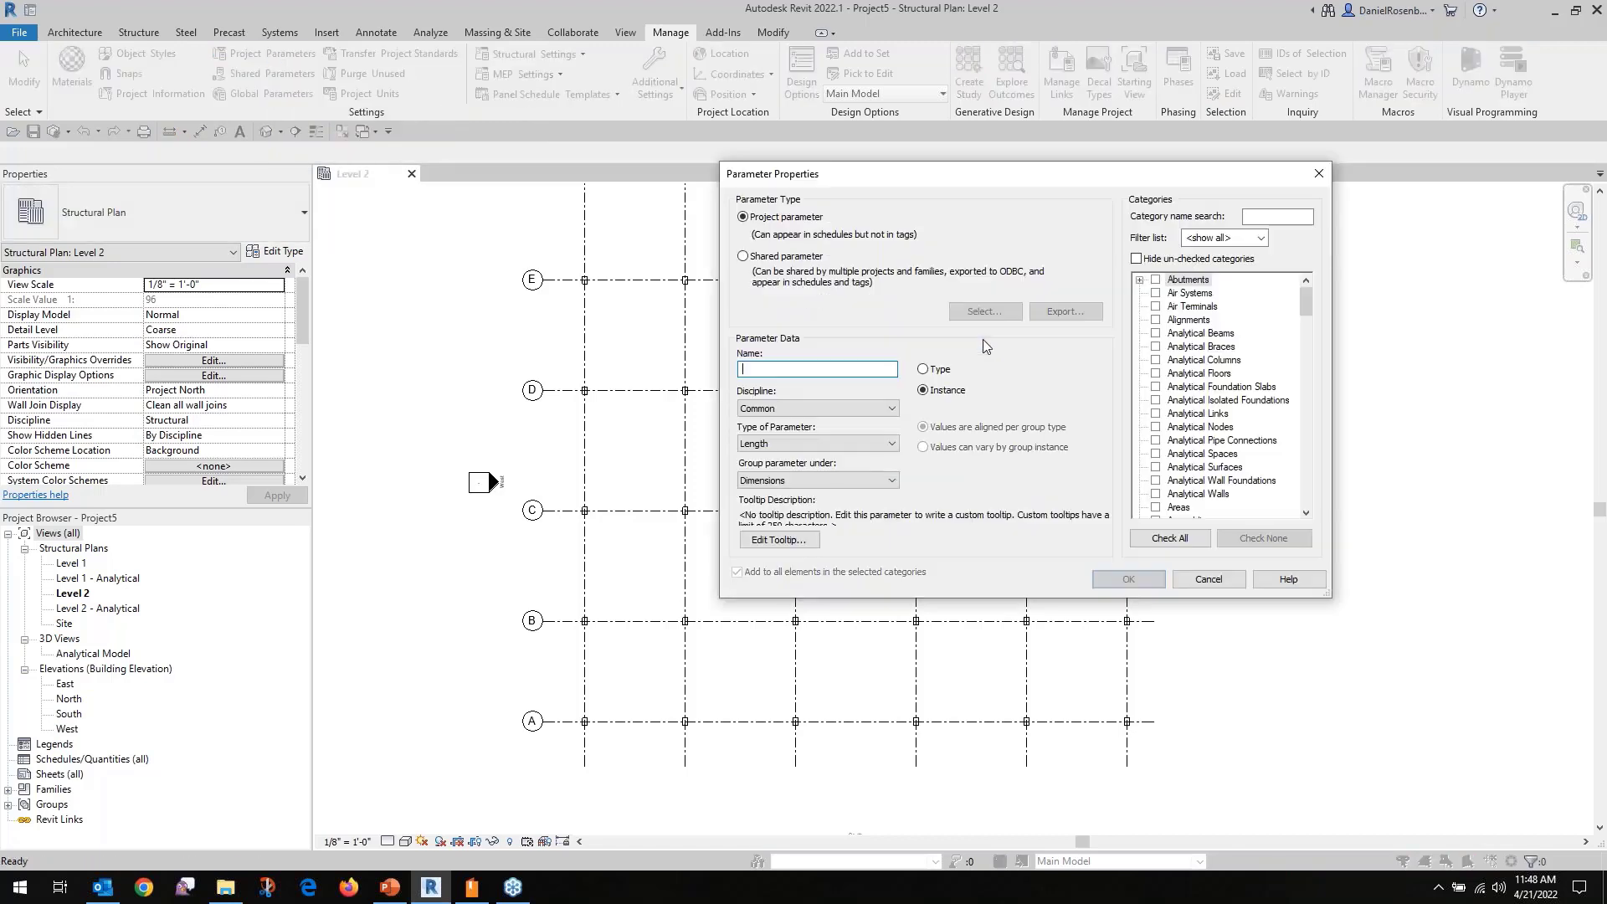
pyautogui.click(768, 255)
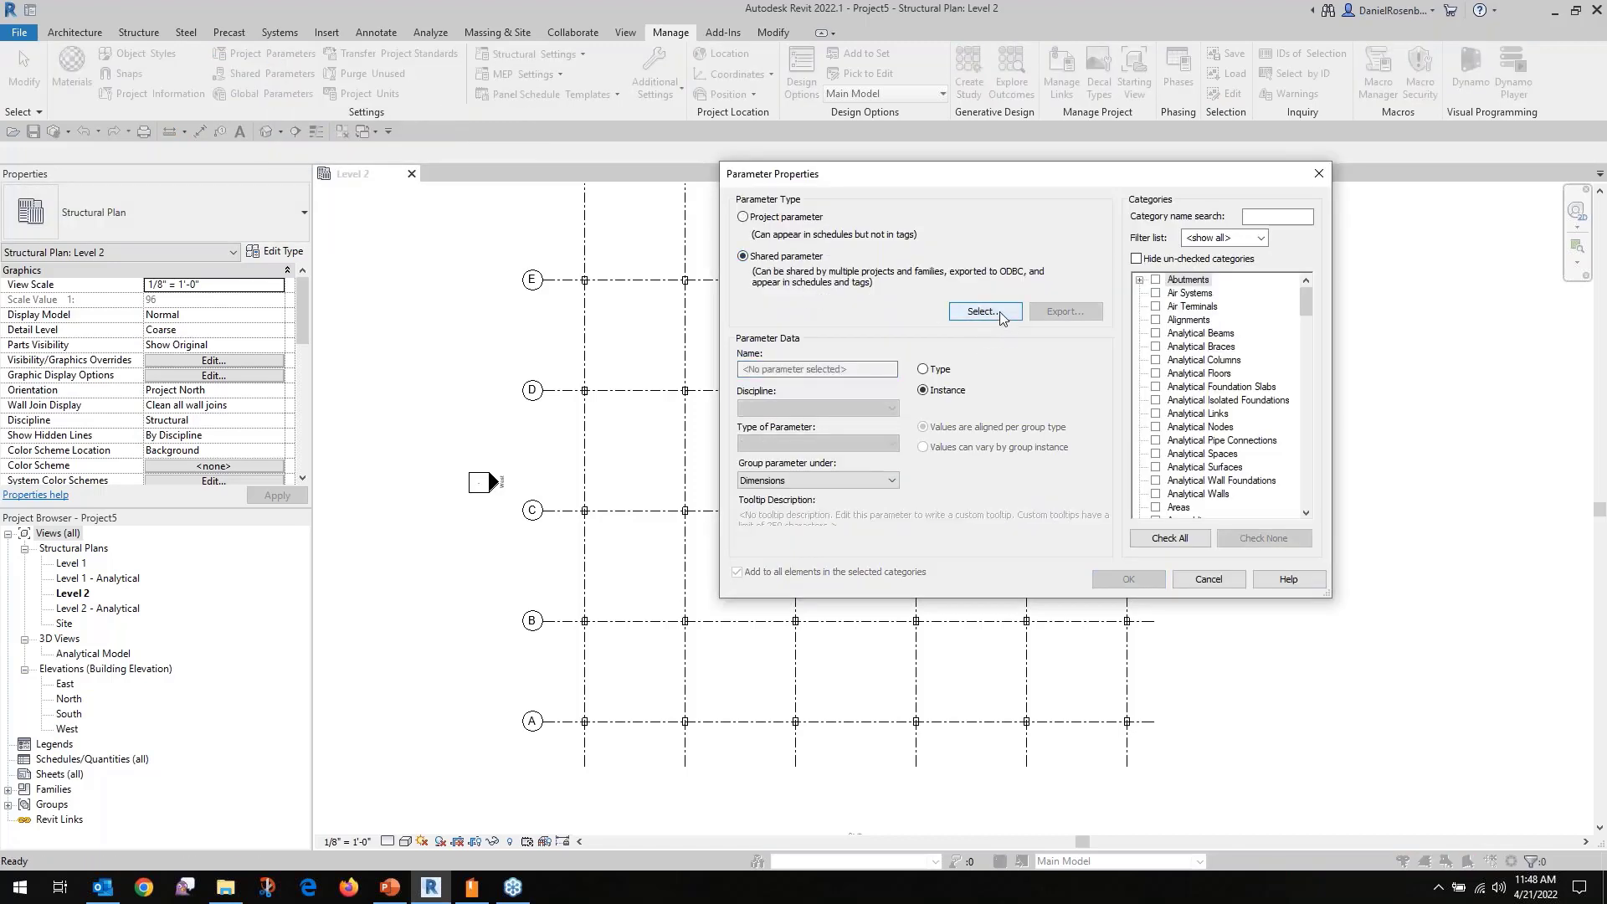
pyautogui.click(974, 321)
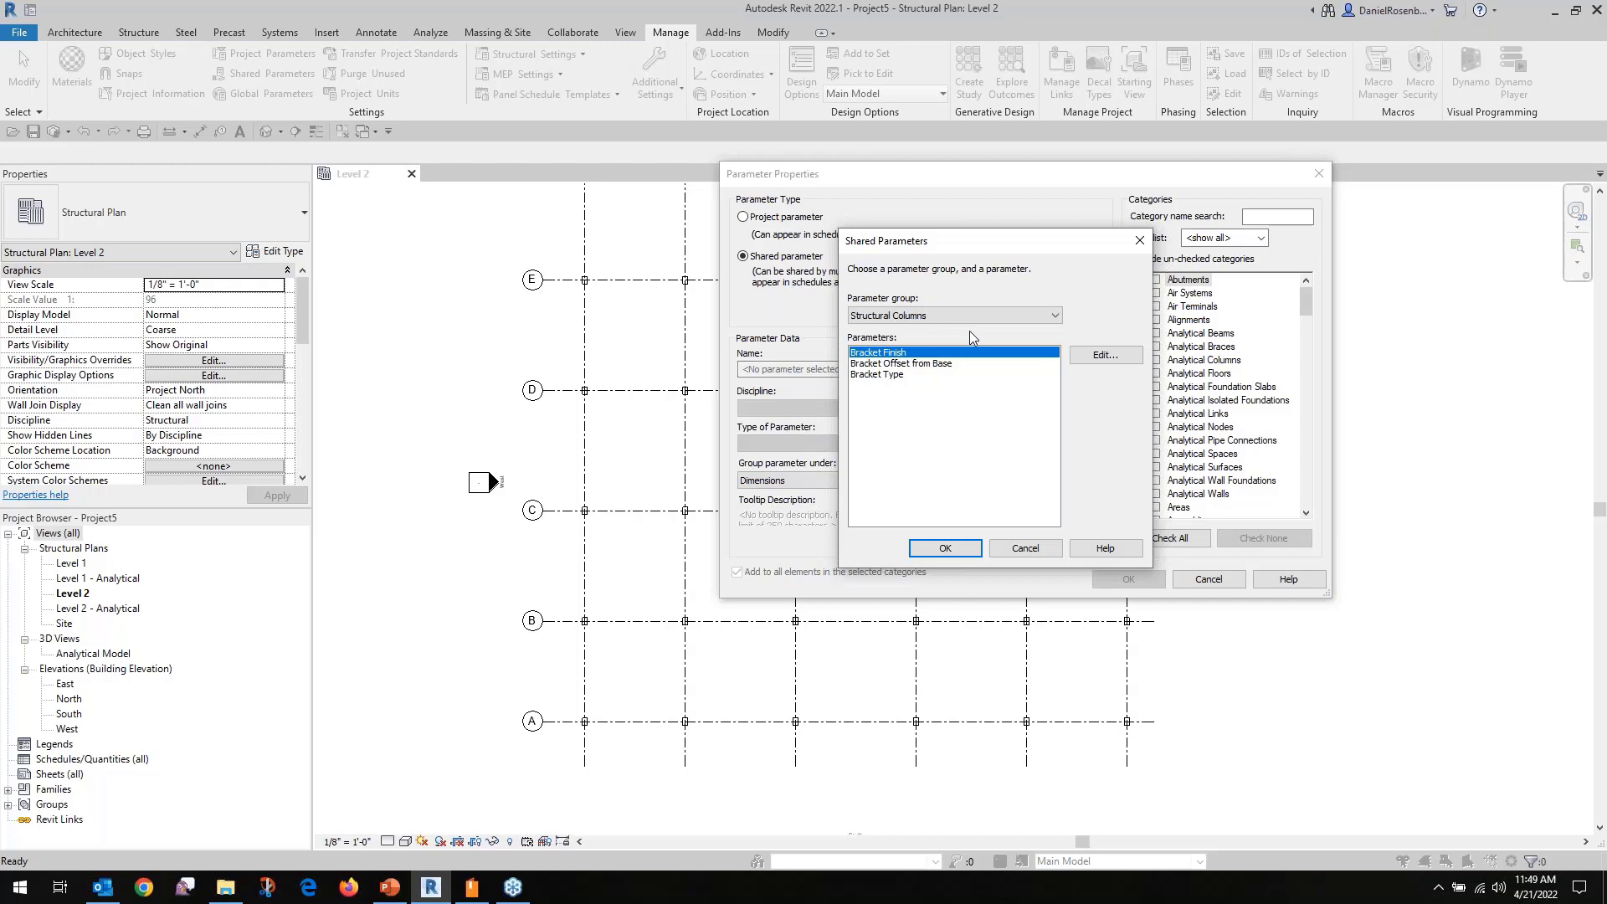
pyautogui.click(1103, 355)
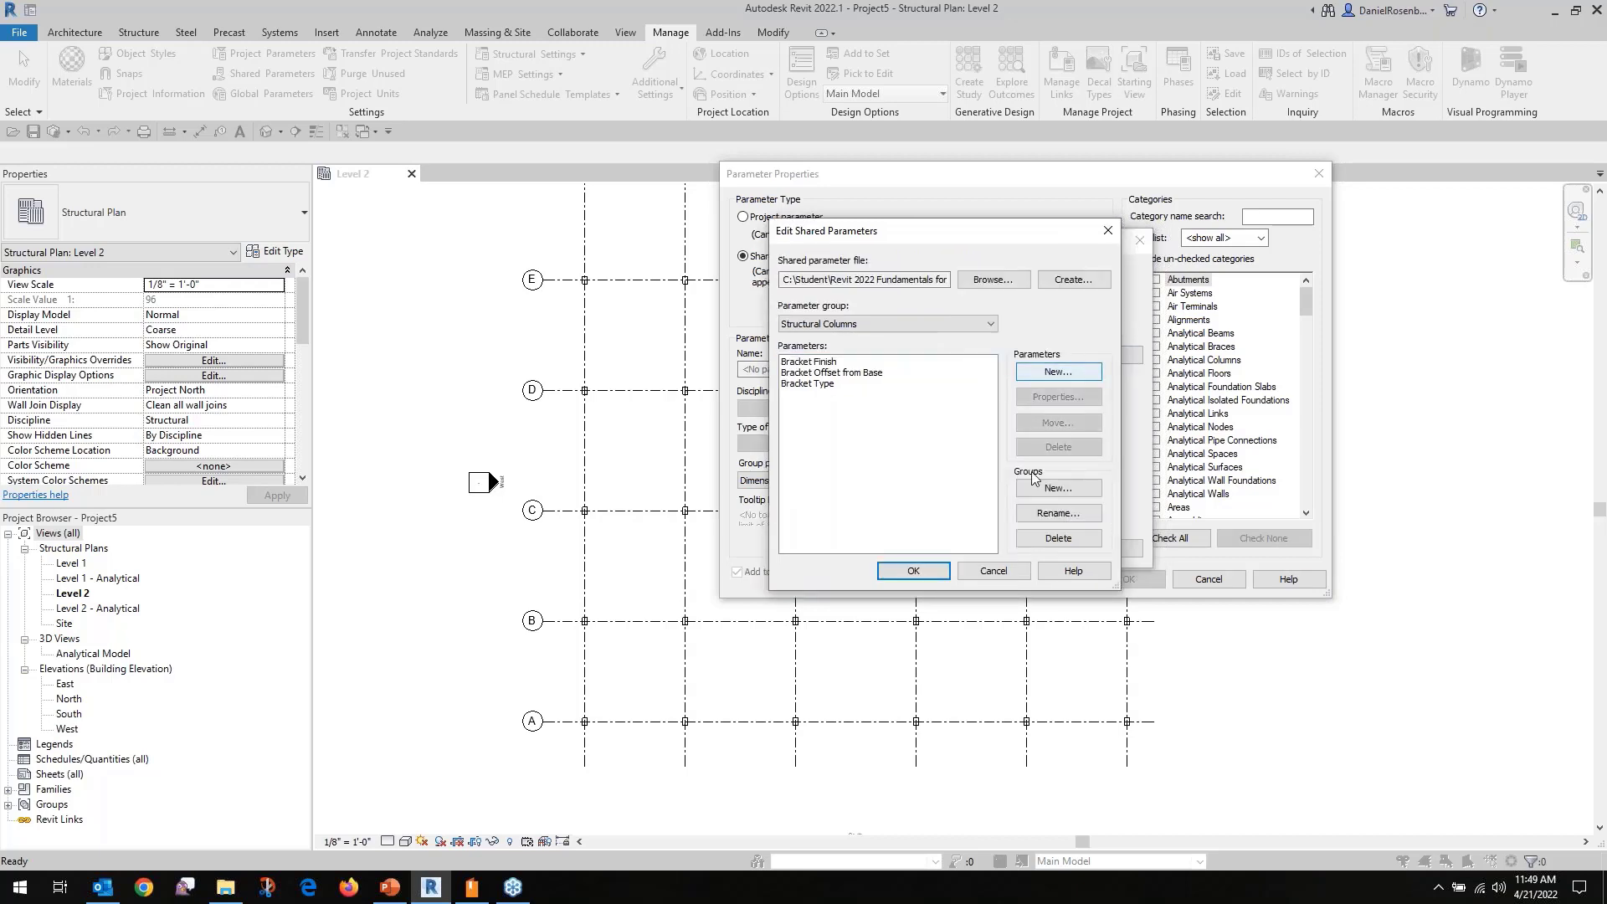
pyautogui.click(1007, 566)
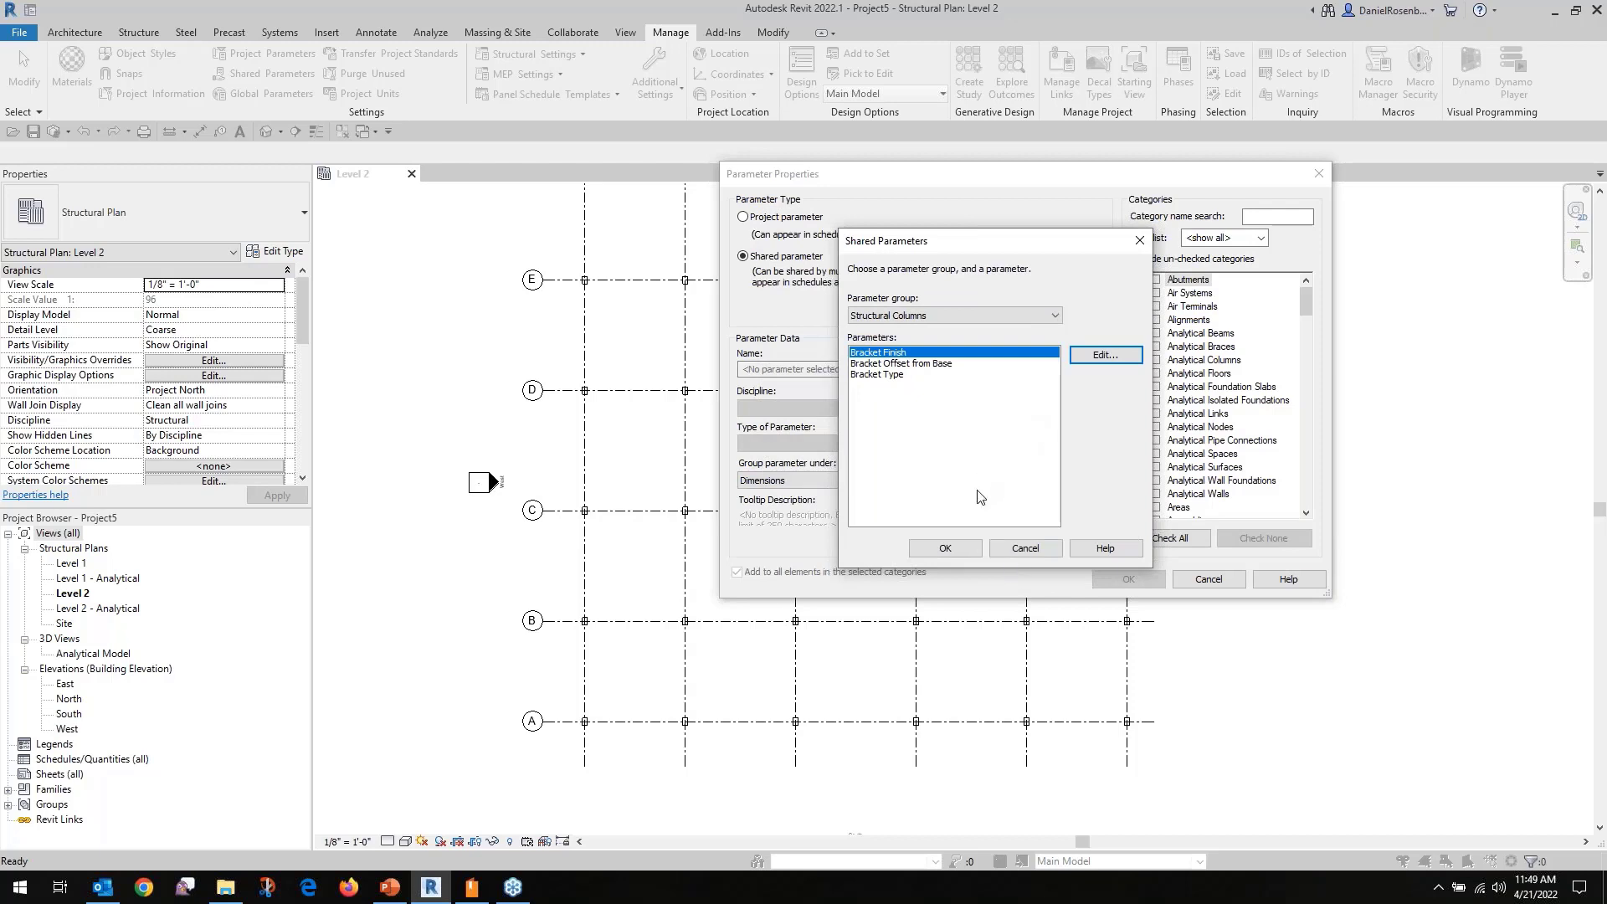
pyautogui.click(945, 548)
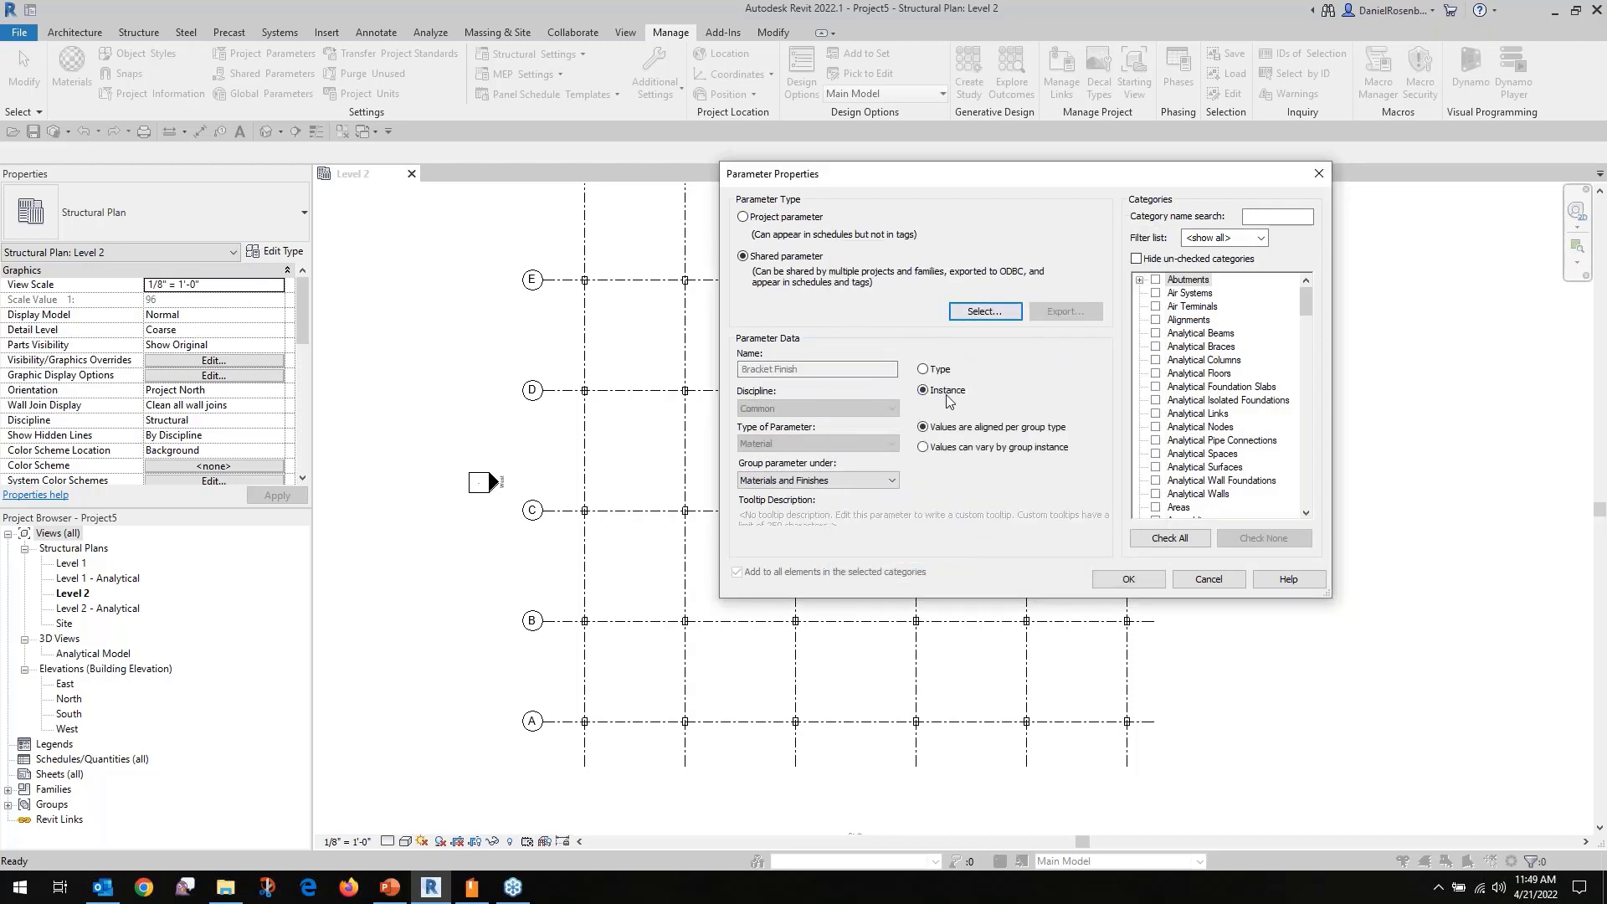
pyautogui.moveTo(1309, 298); pyautogui.dragTo(1302, 455)
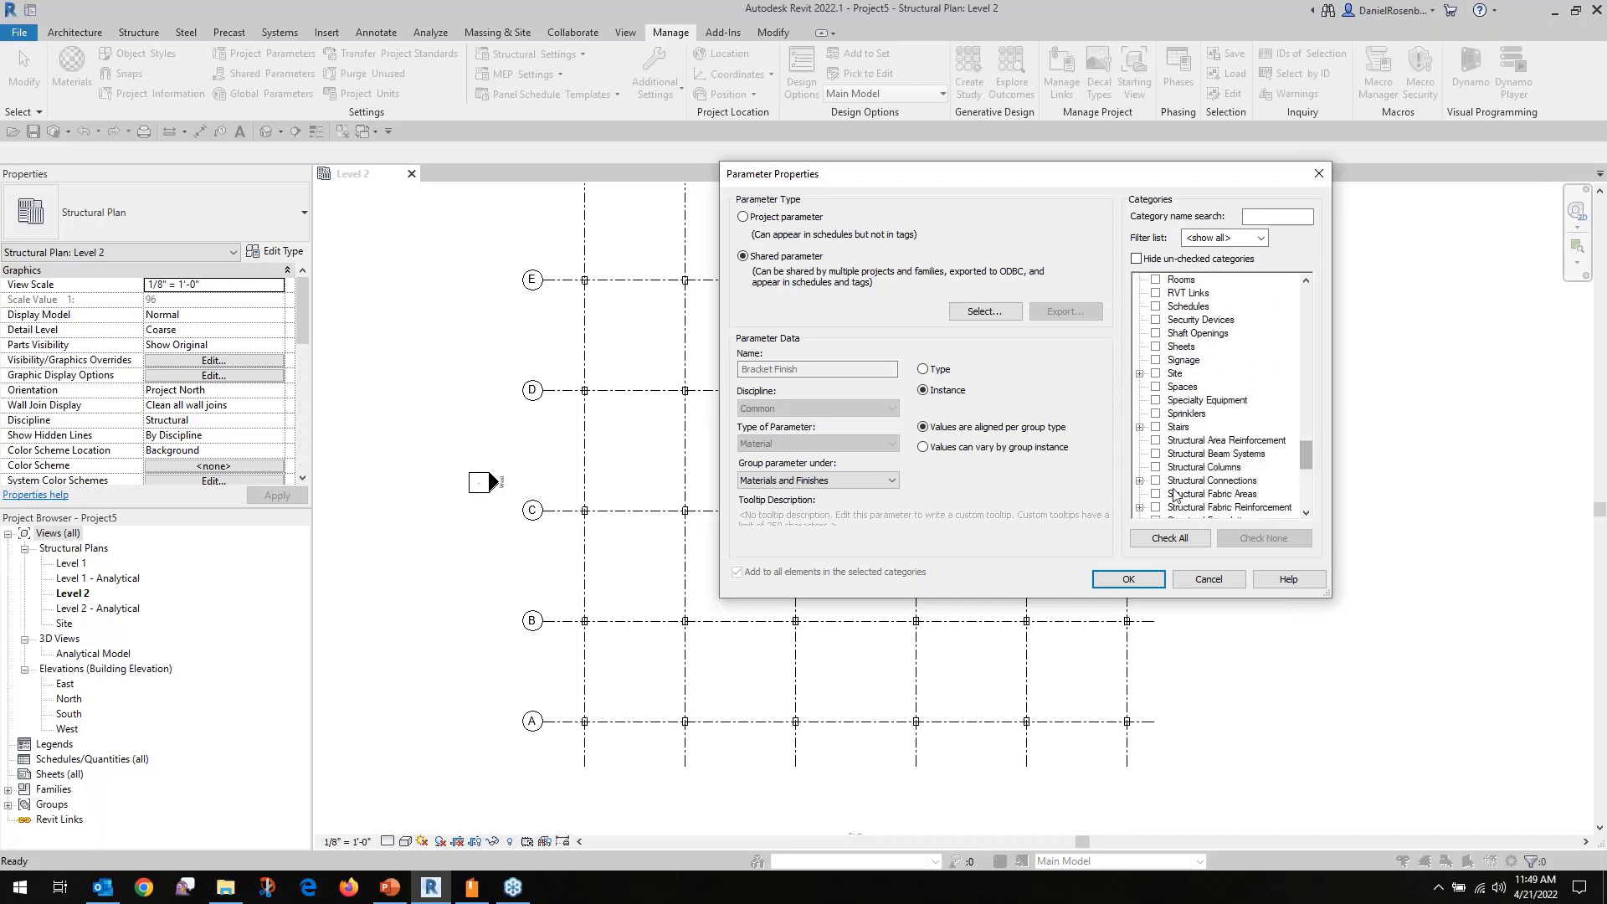
pyautogui.click(1156, 466)
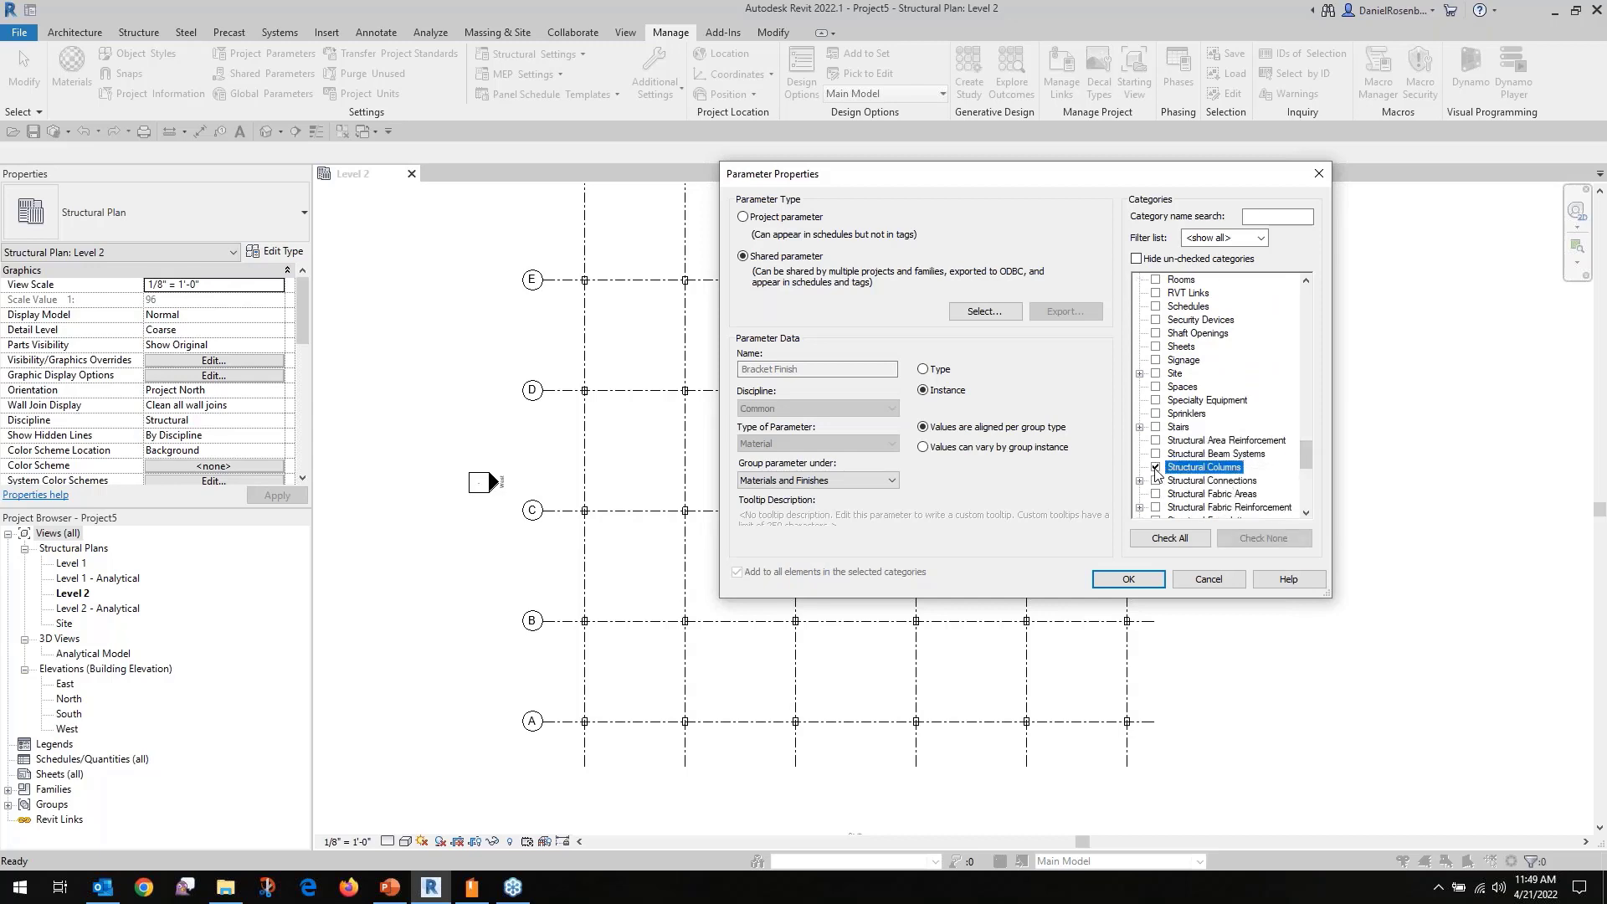
pyautogui.click(1128, 581)
# Add the shared parameter Bracket Offset from Base as an instance project parameter for the Structural Columns category.
pyautogui.click(946, 335)
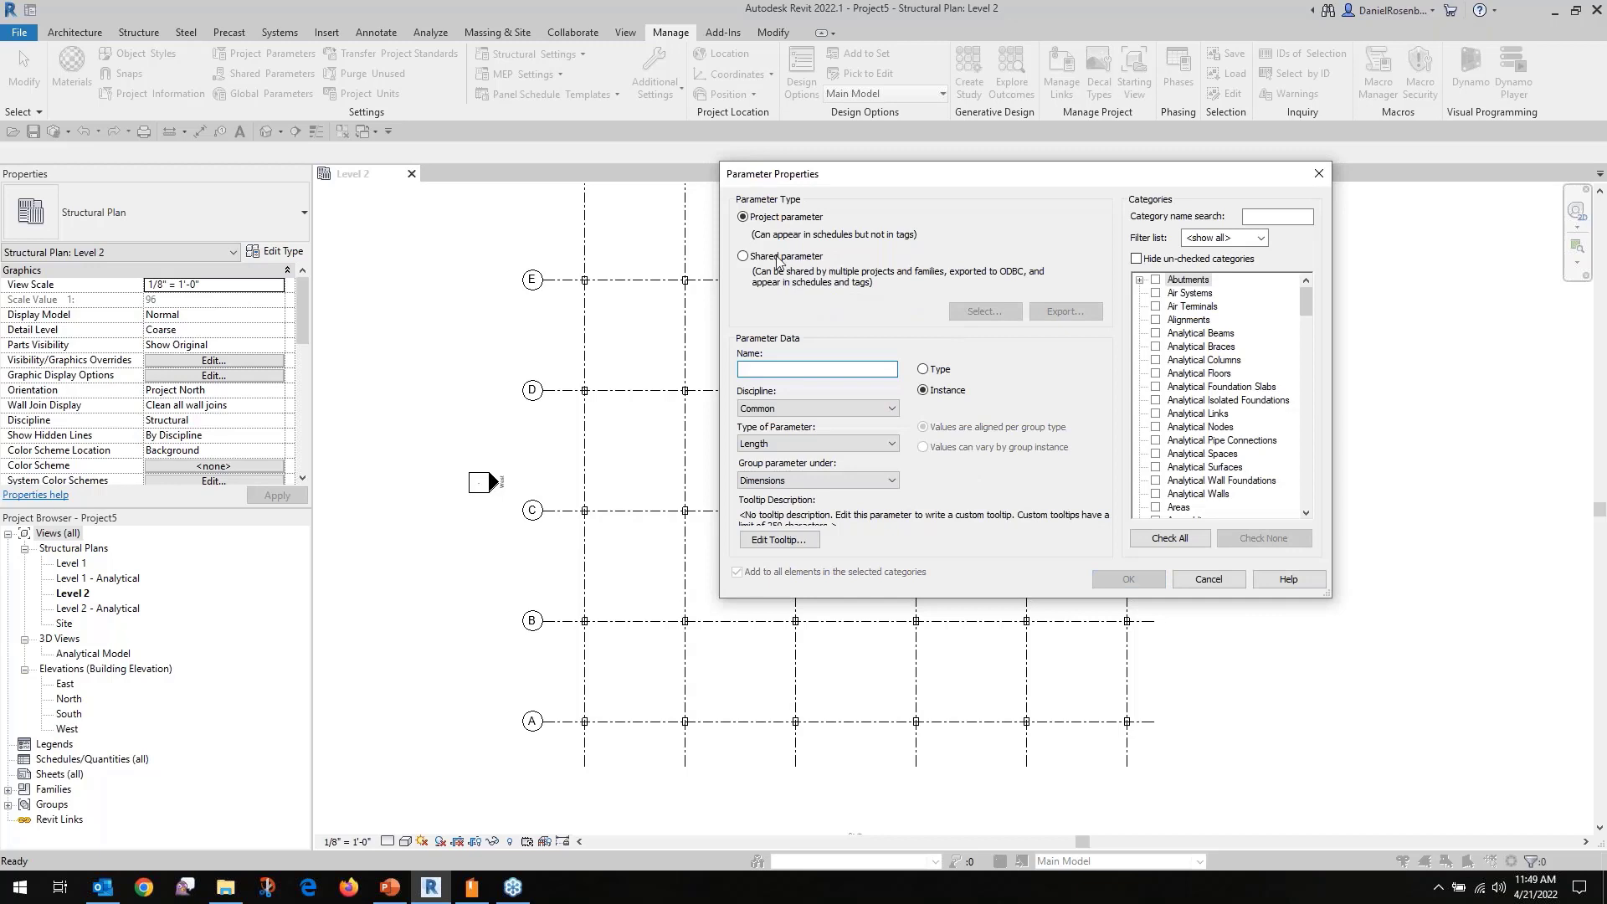
pyautogui.click(742, 257)
pyautogui.click(979, 311)
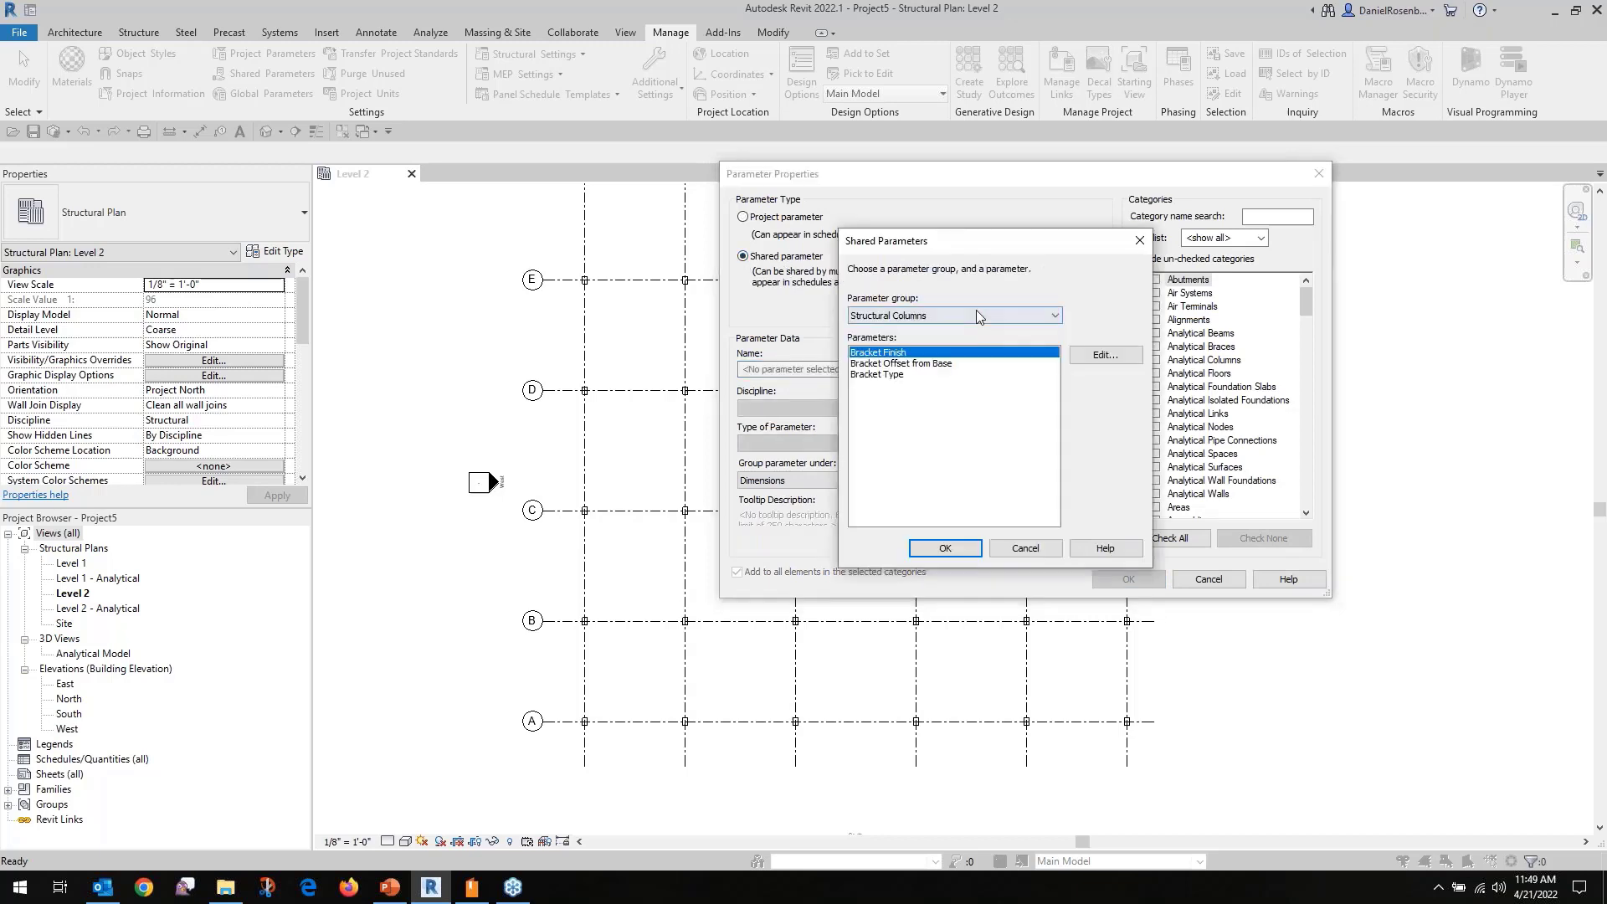
pyautogui.click(936, 366)
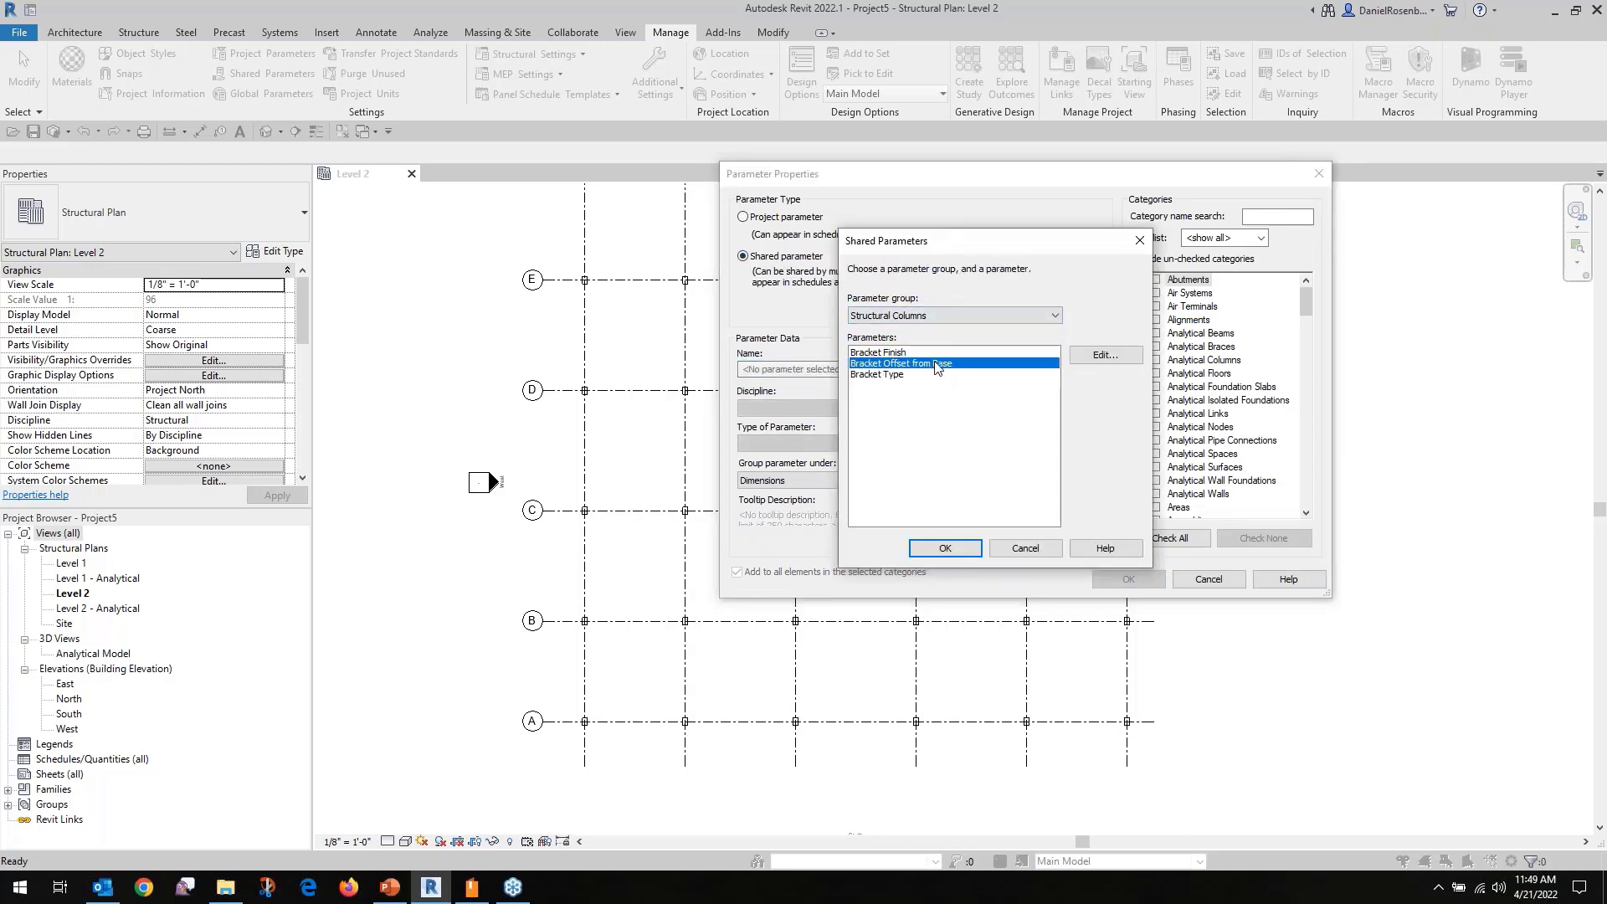
pyautogui.click(966, 546)
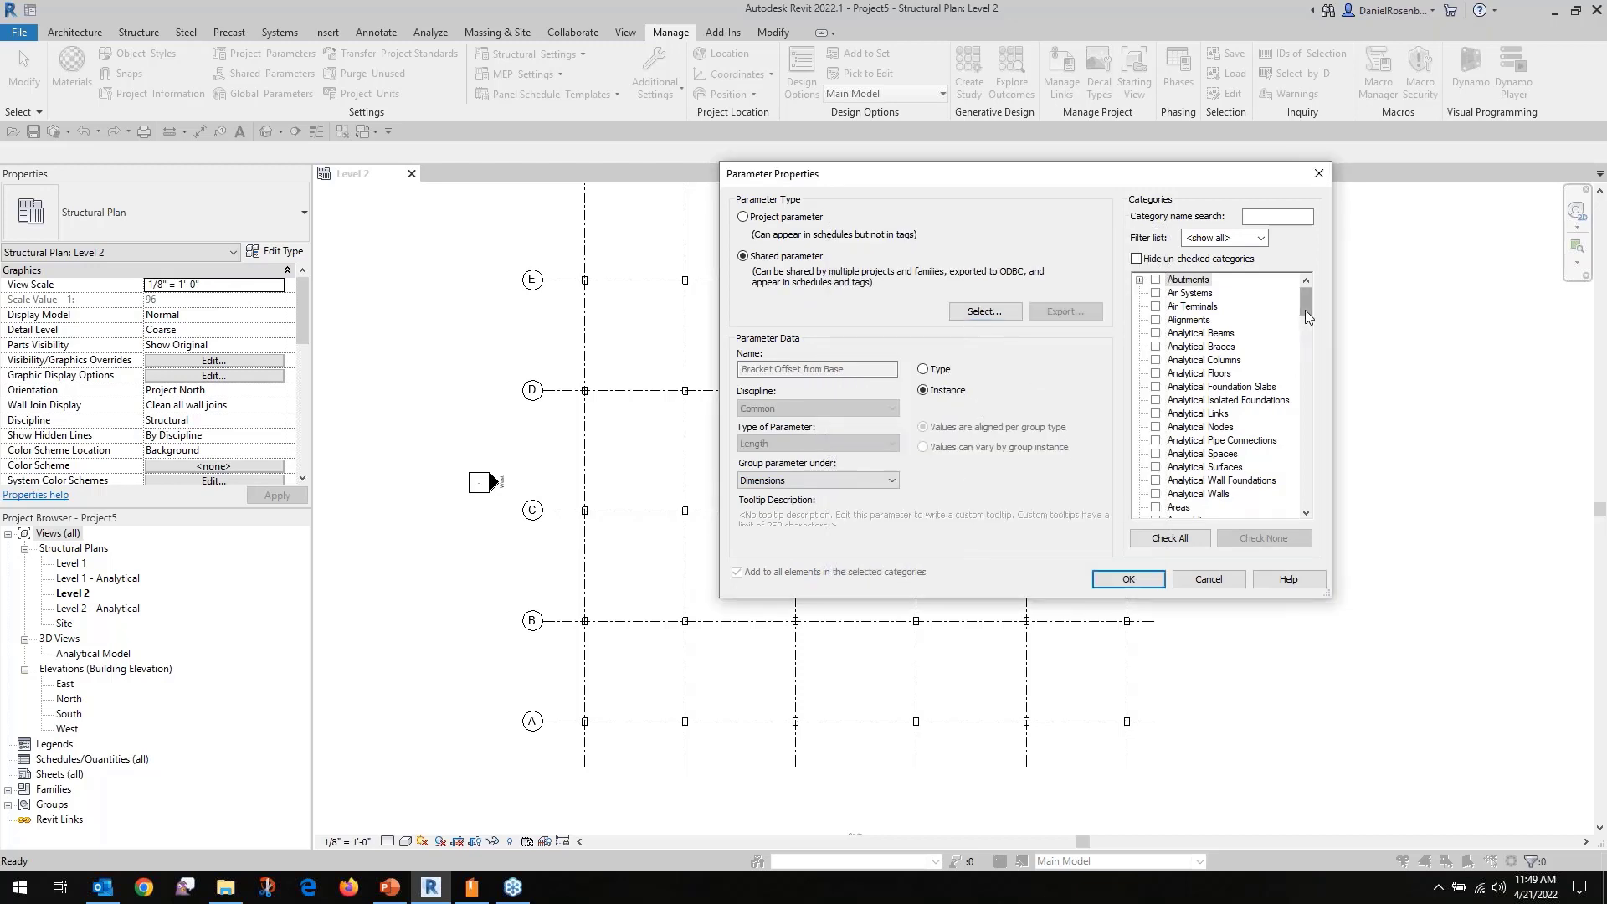
pyautogui.moveTo(1304, 310); pyautogui.dragTo(1309, 470)
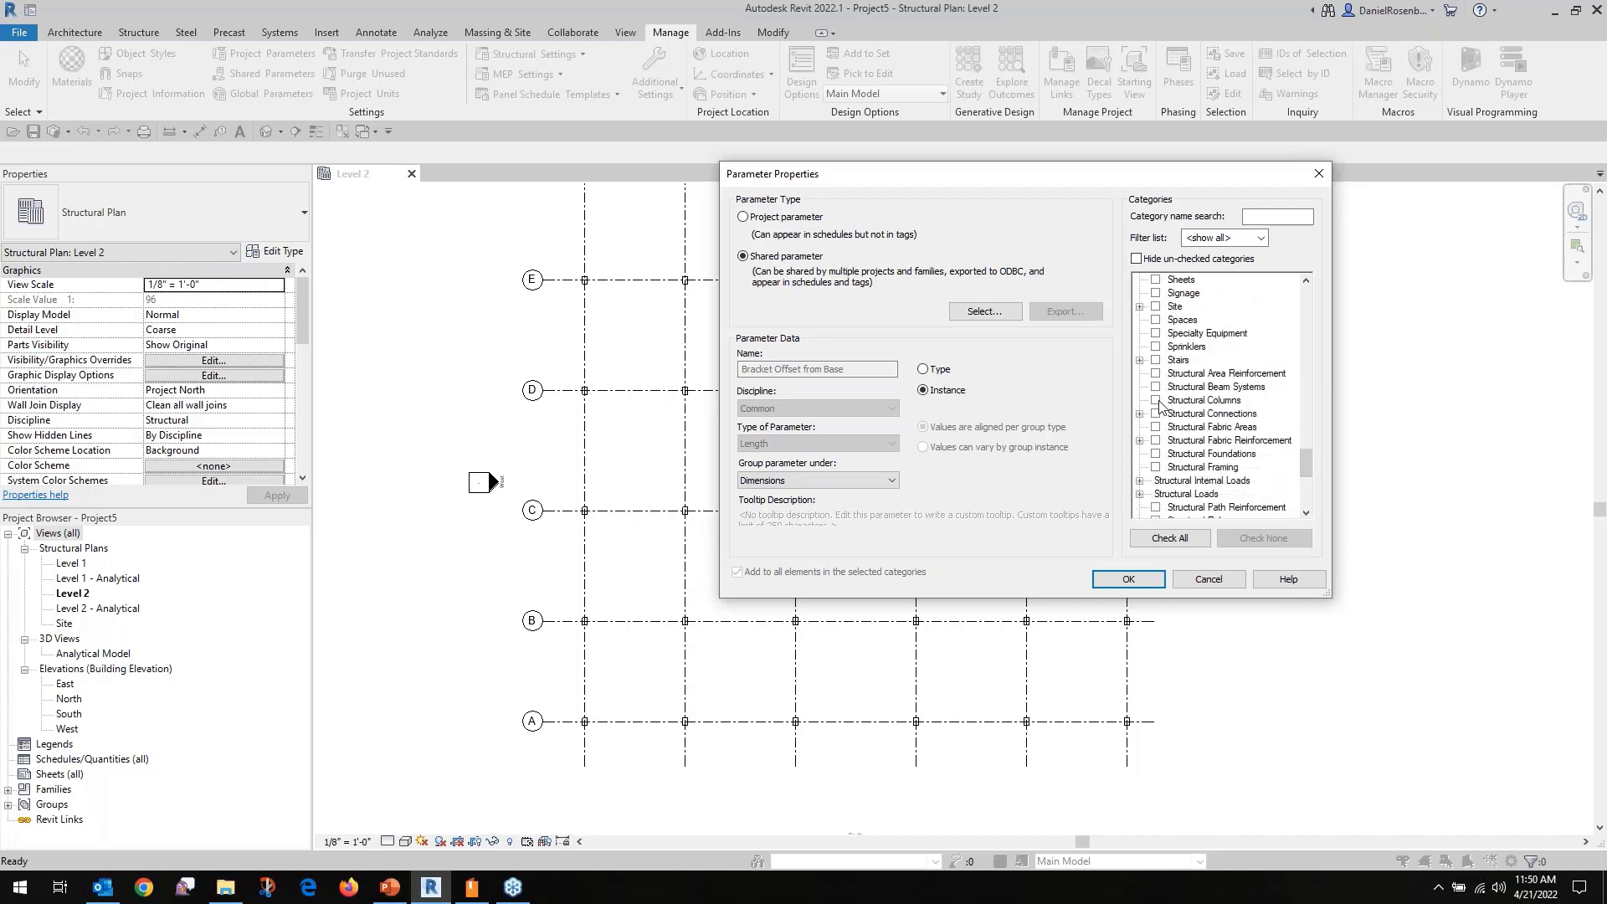
pyautogui.click(1156, 401)
pyautogui.click(1129, 579)
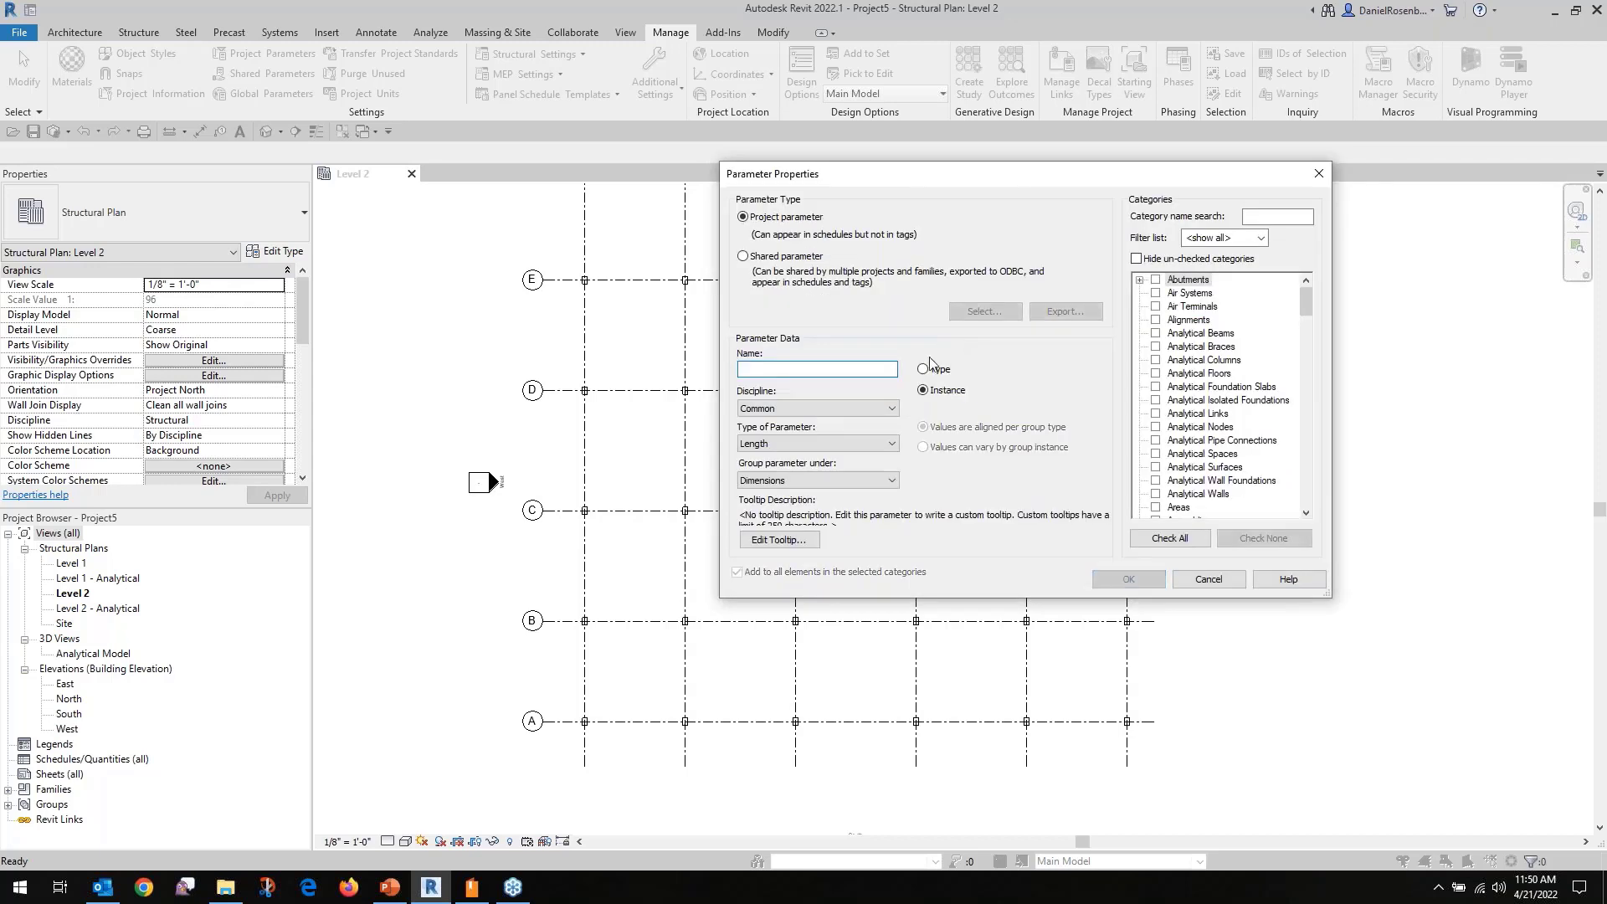
# Add the shared parameter Bracket Type as an instance parameter for Structural Columns and accept the project parameters.
pyautogui.click(743, 257)
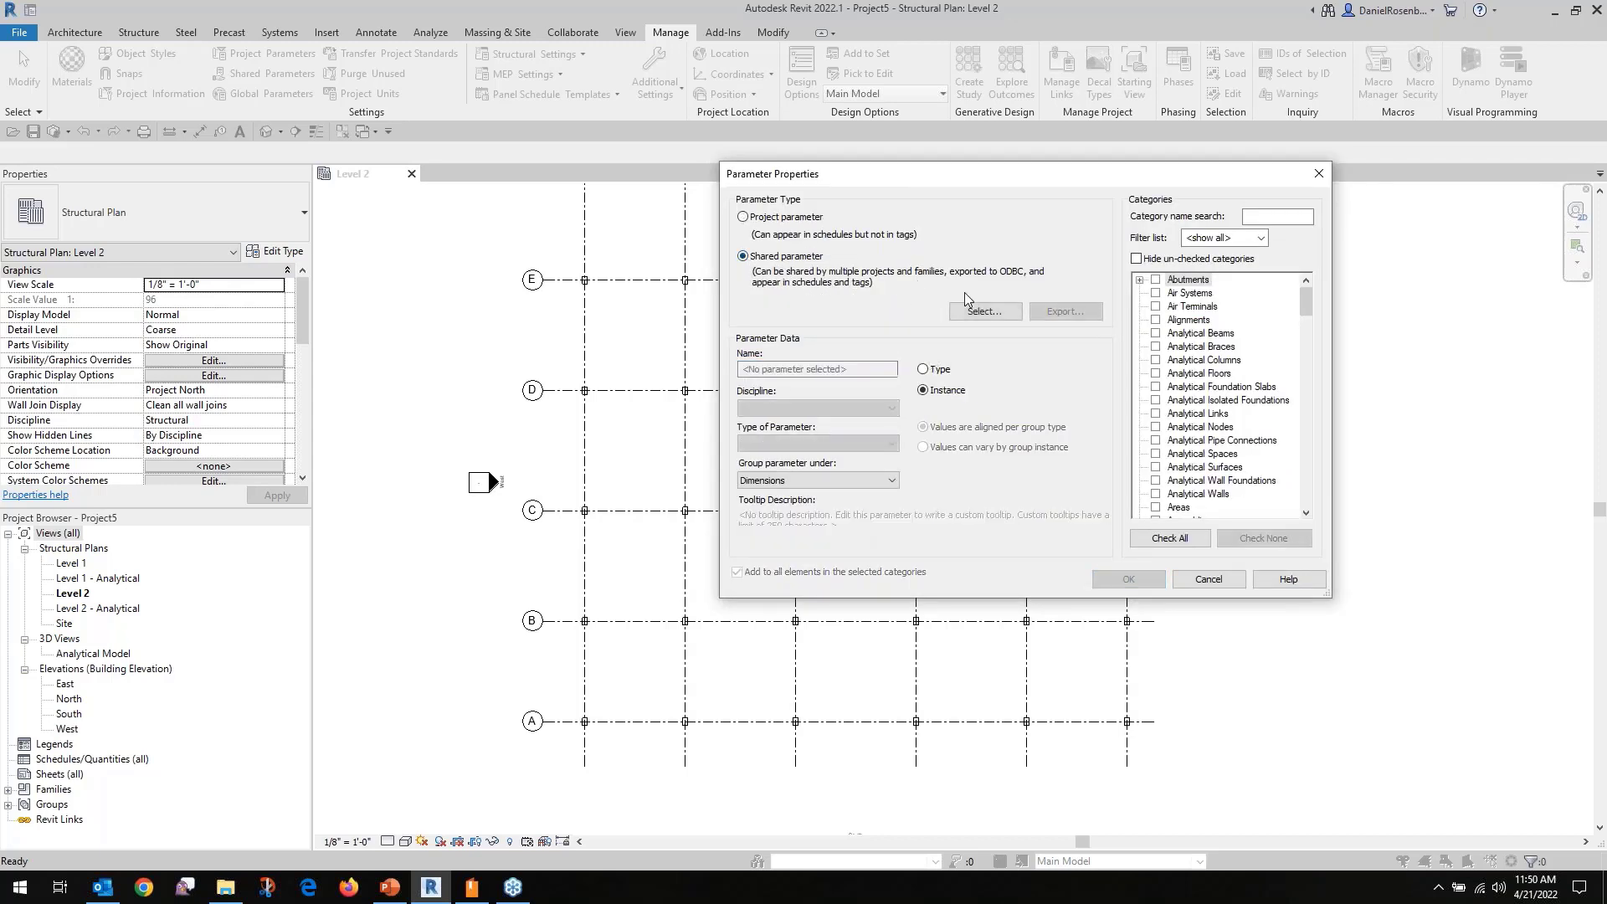
pyautogui.click(984, 311)
pyautogui.click(896, 376)
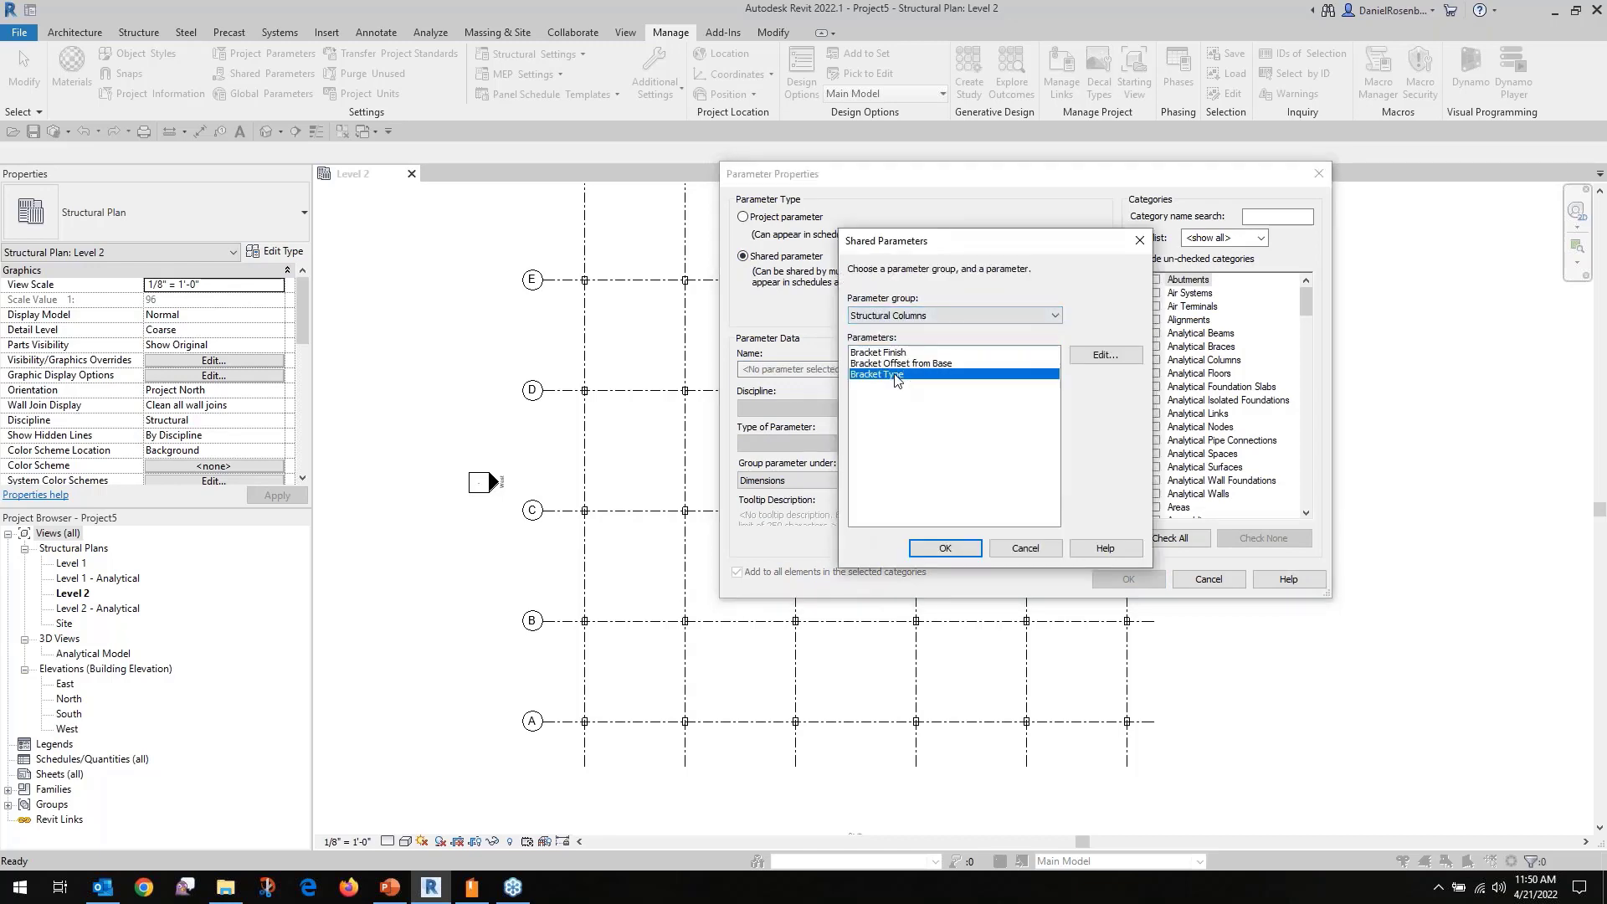
pyautogui.click(961, 546)
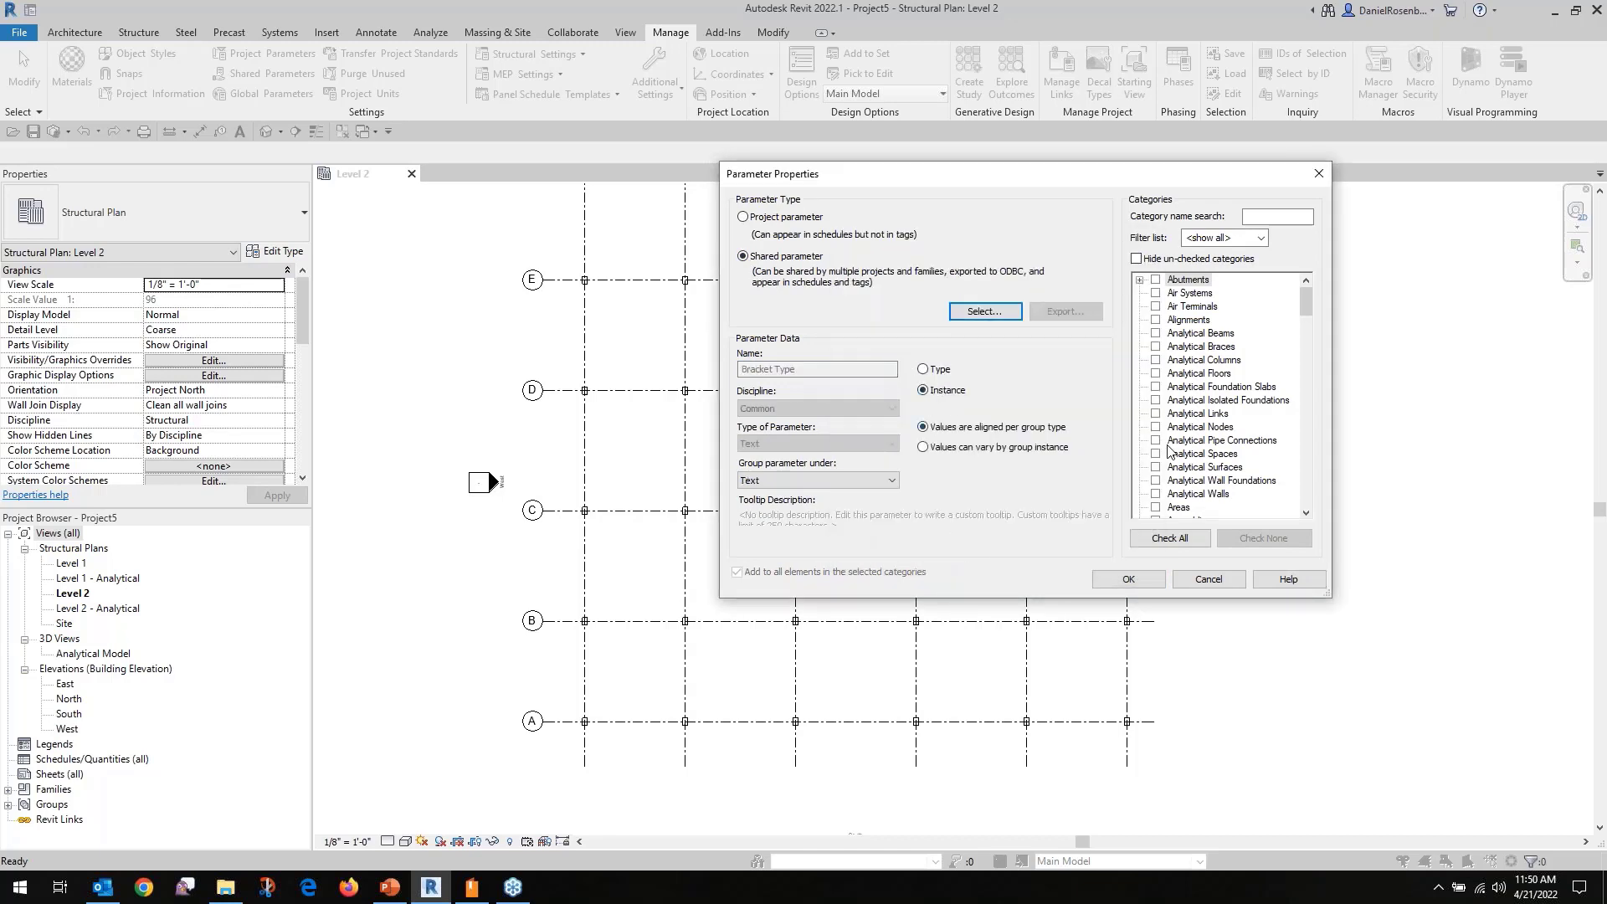
pyautogui.moveTo(1313, 302); pyautogui.dragTo(1238, 449)
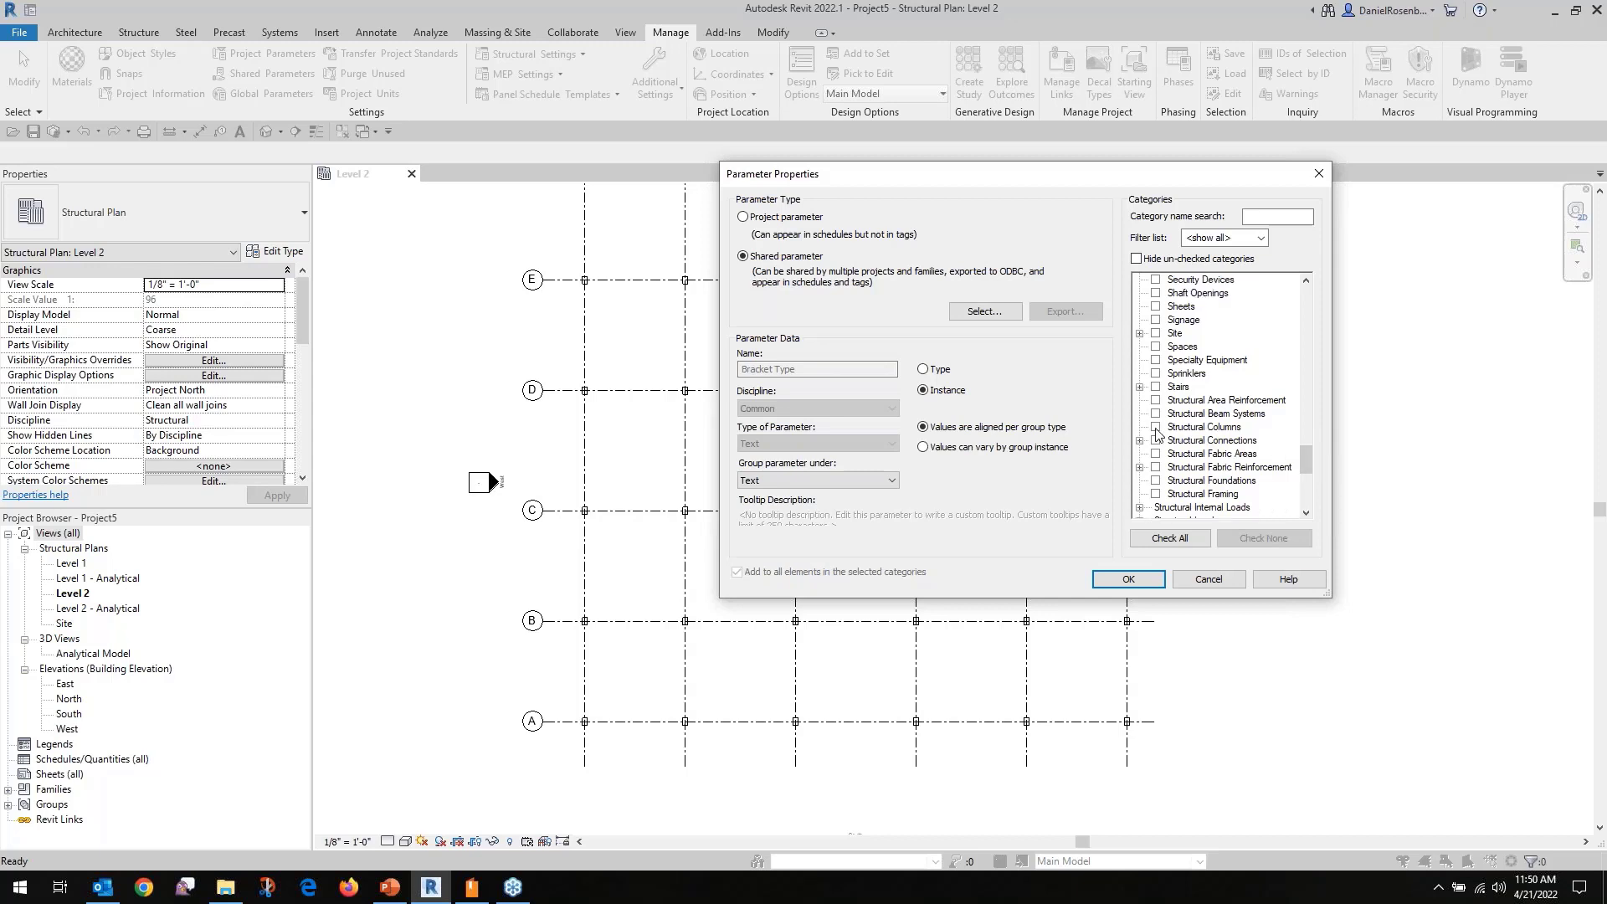
pyautogui.click(1156, 428)
pyautogui.click(1130, 582)
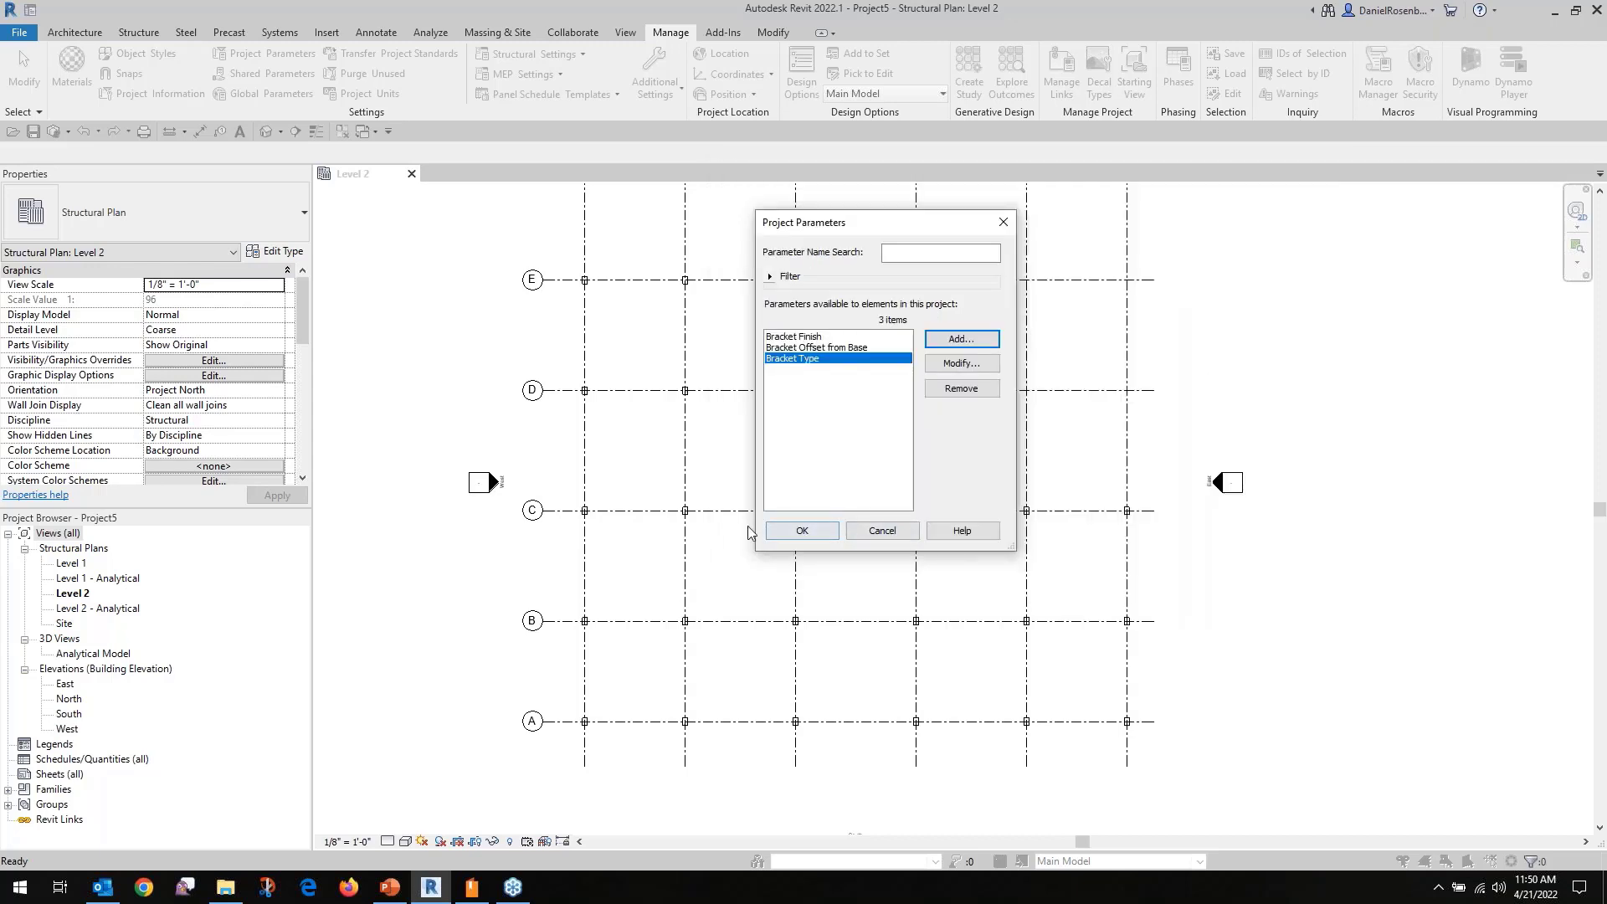
pyautogui.click(783, 531)
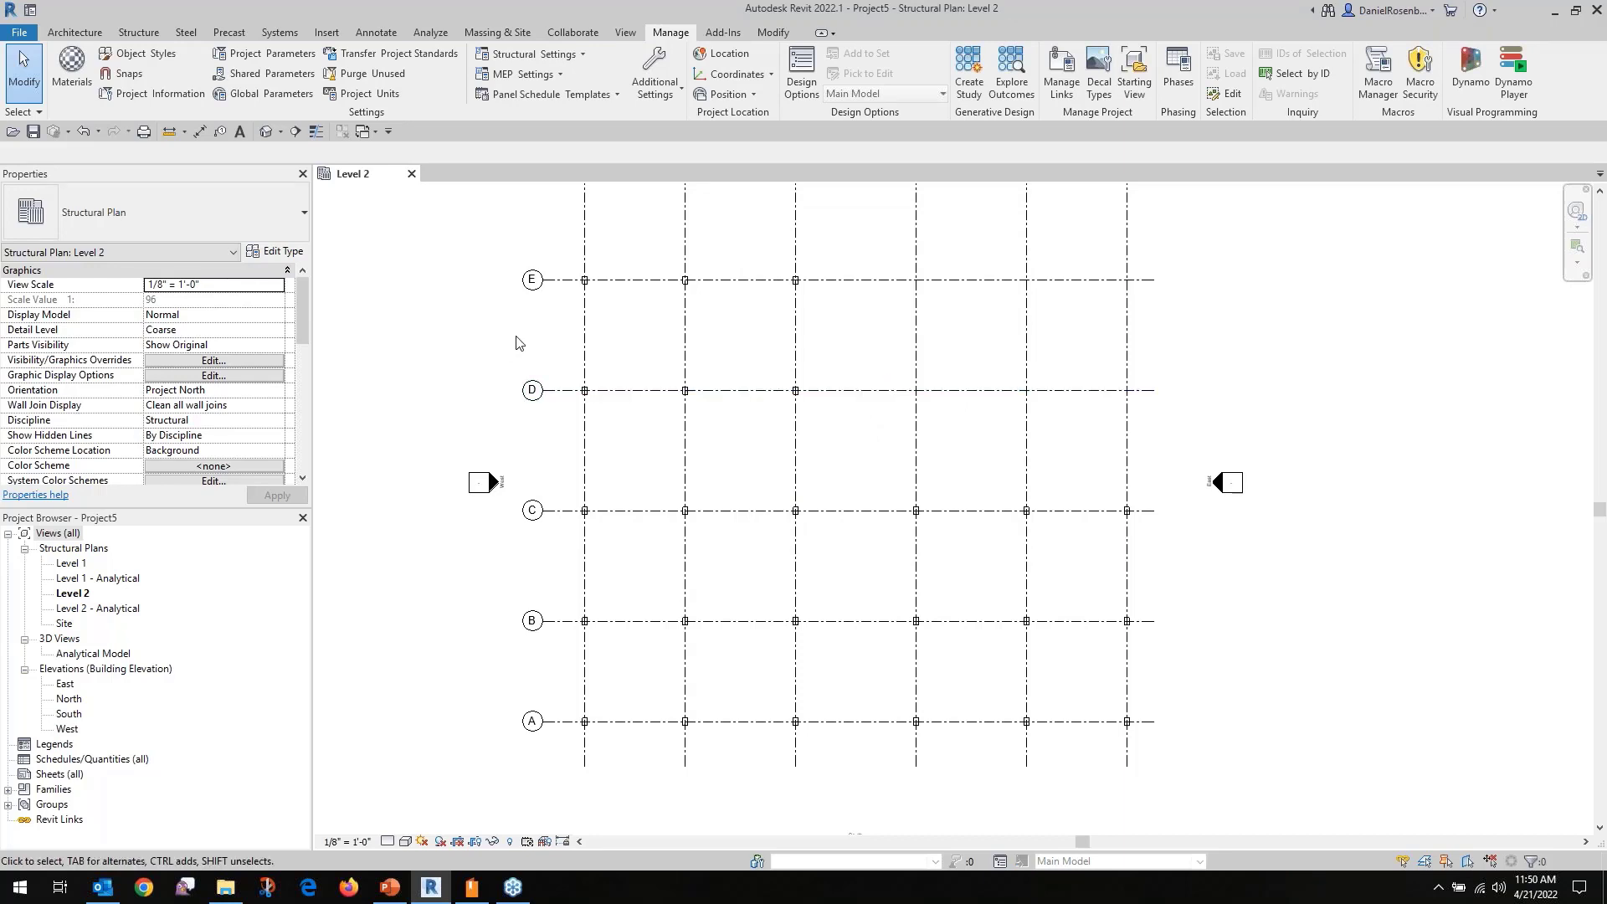
# Select the columns along grids 1 to 3 and examine the bracket parameters among their instance properties.
pyautogui.click(585, 283)
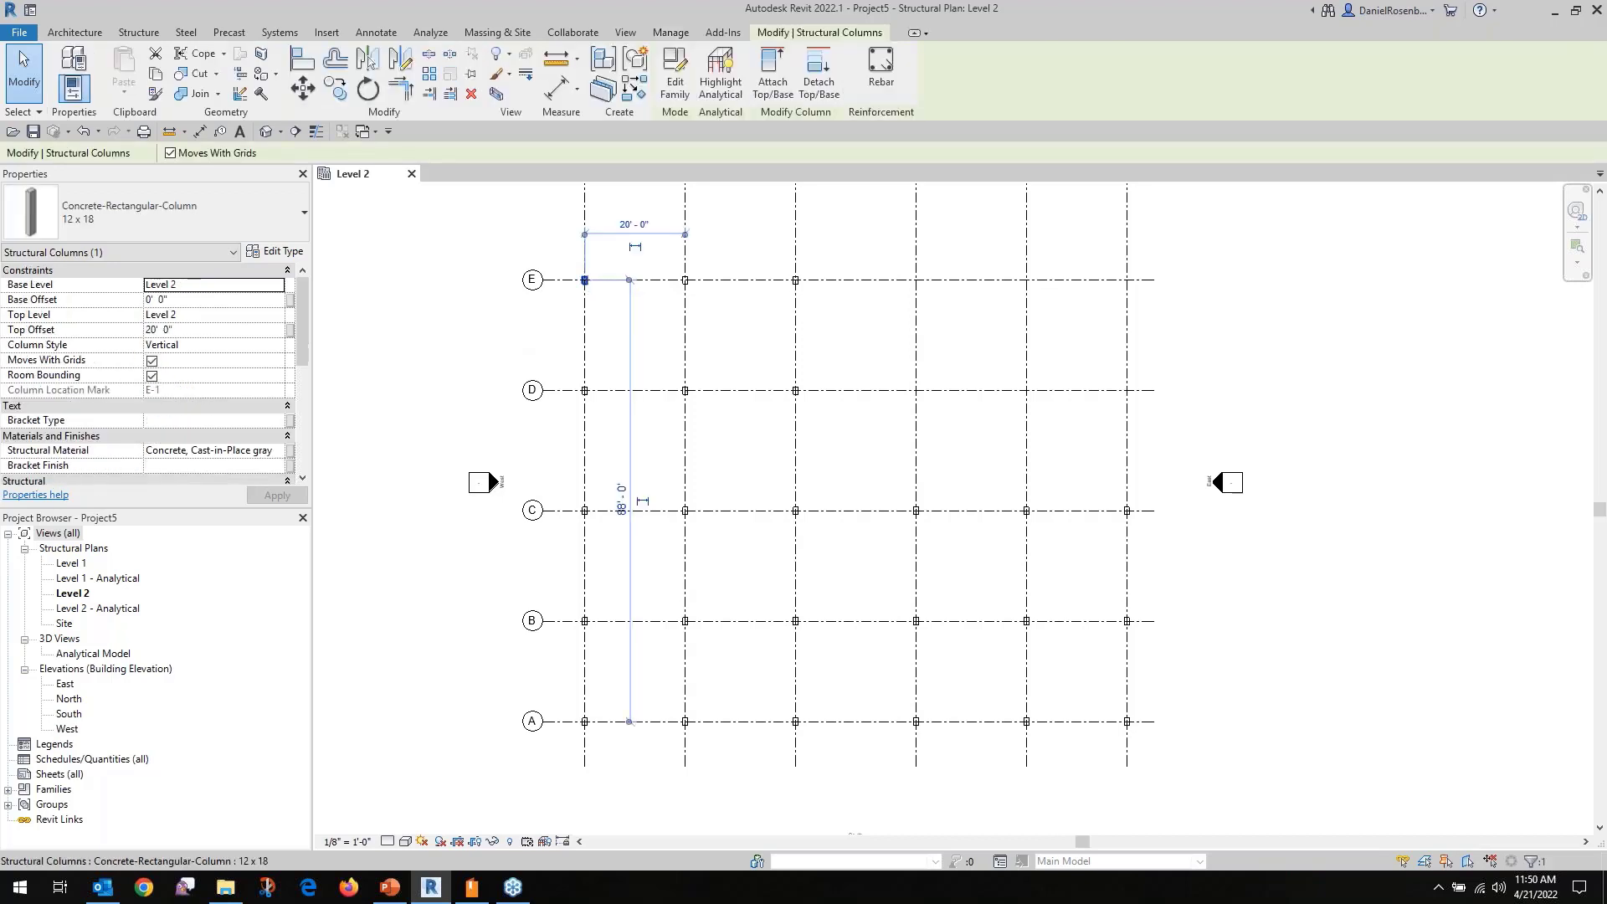
pyautogui.click(426, 350)
pyautogui.scroll(4, 578, 290)
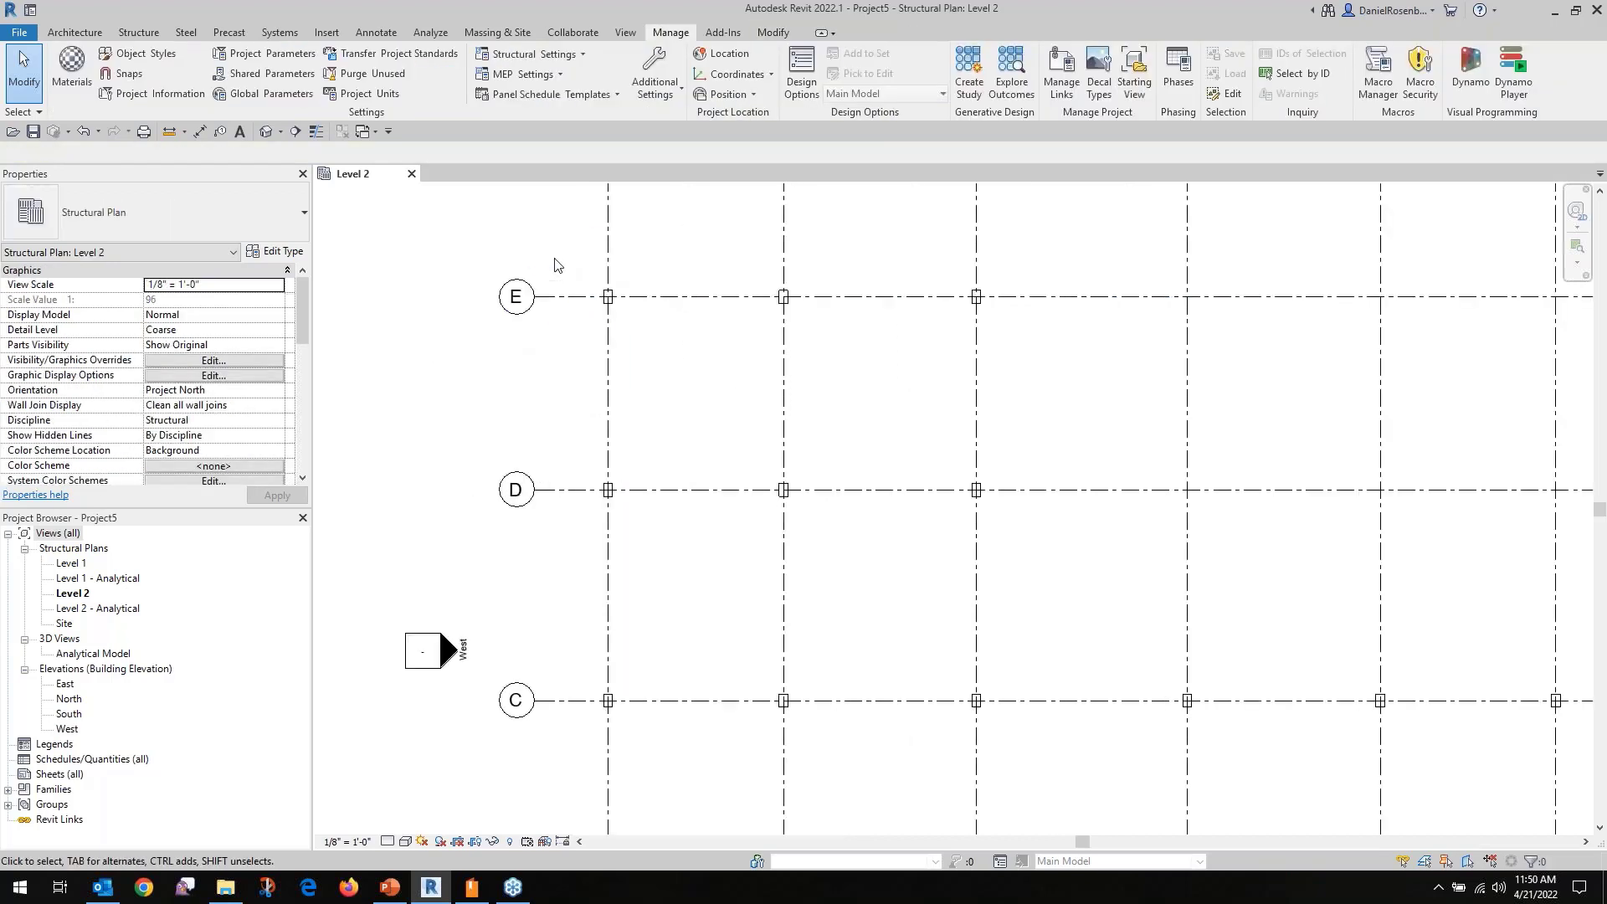
pyautogui.scroll(-2, 577, 290)
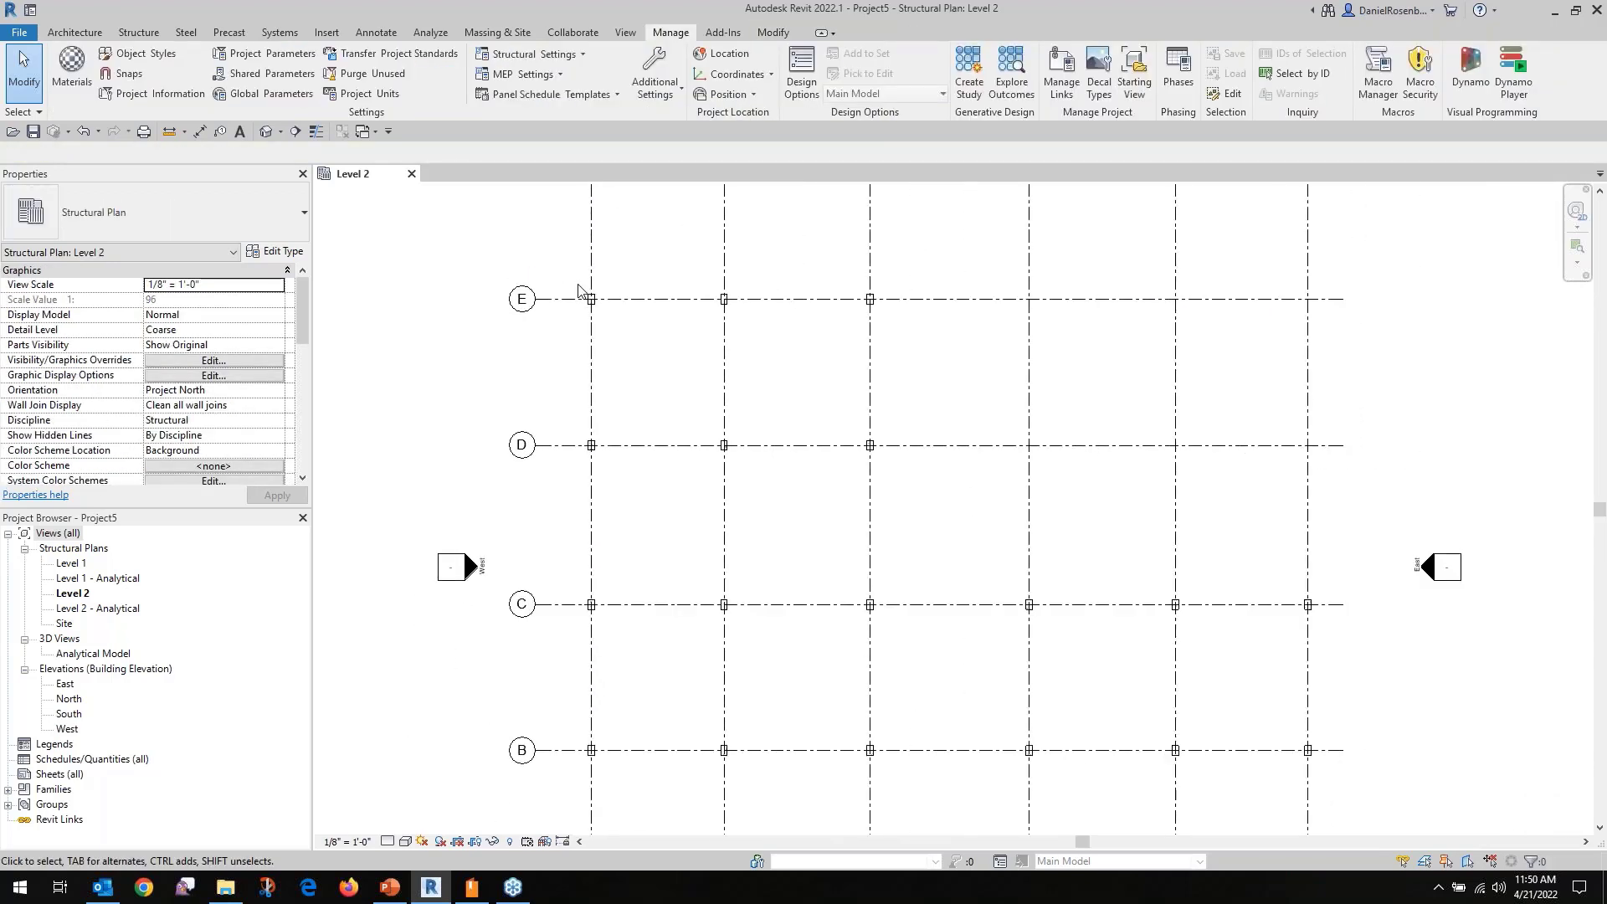
pyautogui.scroll(5, 650, 287)
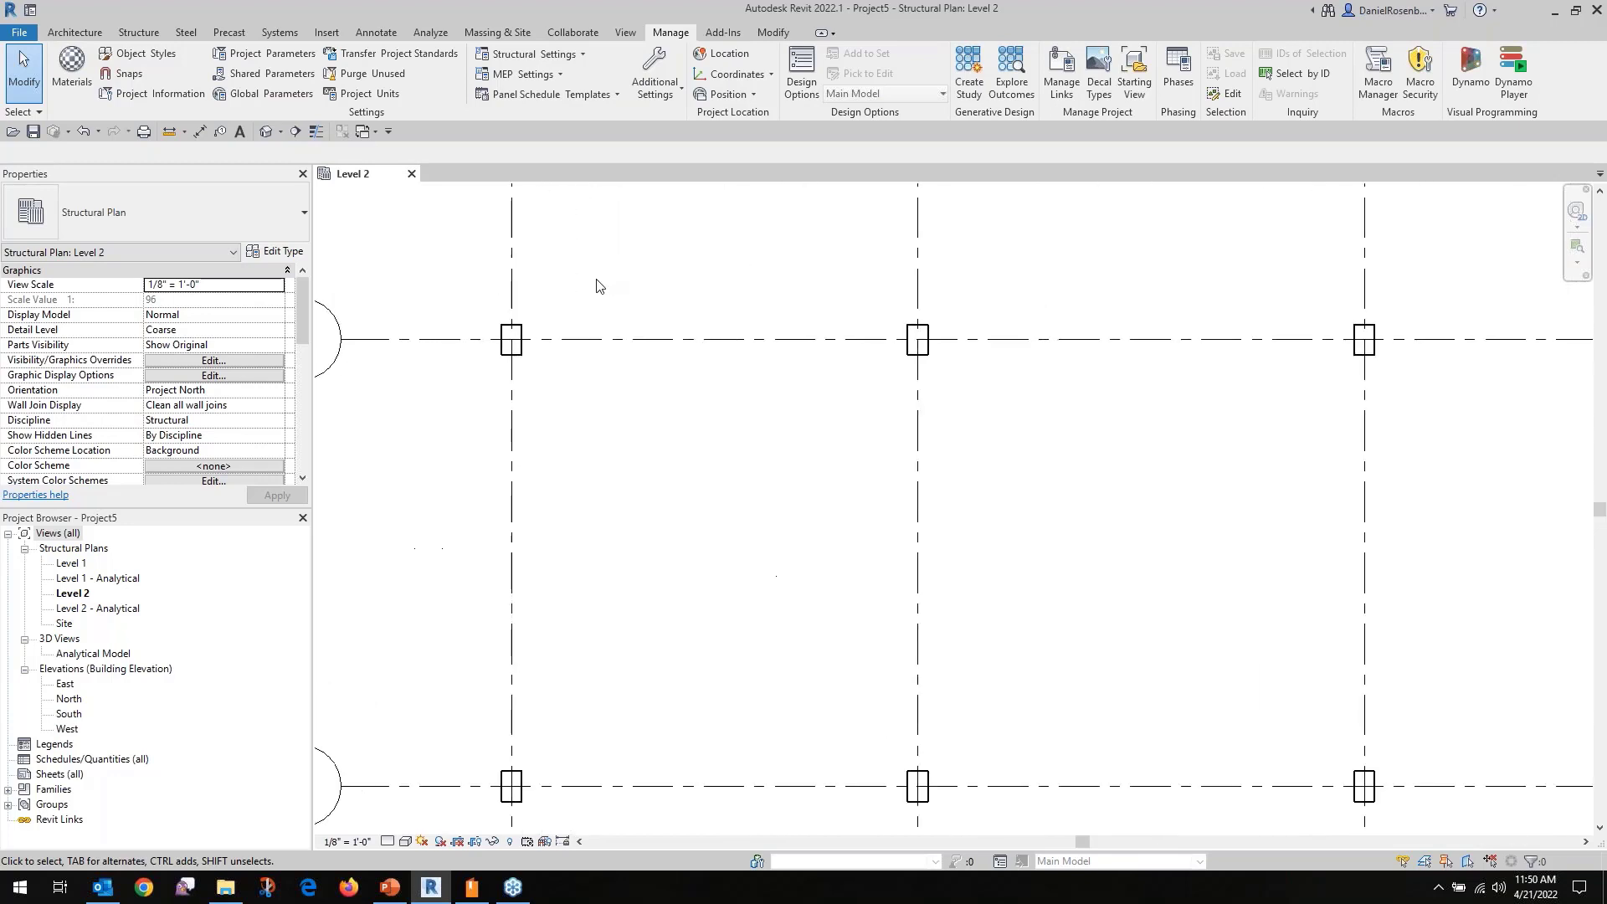
pyautogui.scroll(-6, 649, 297)
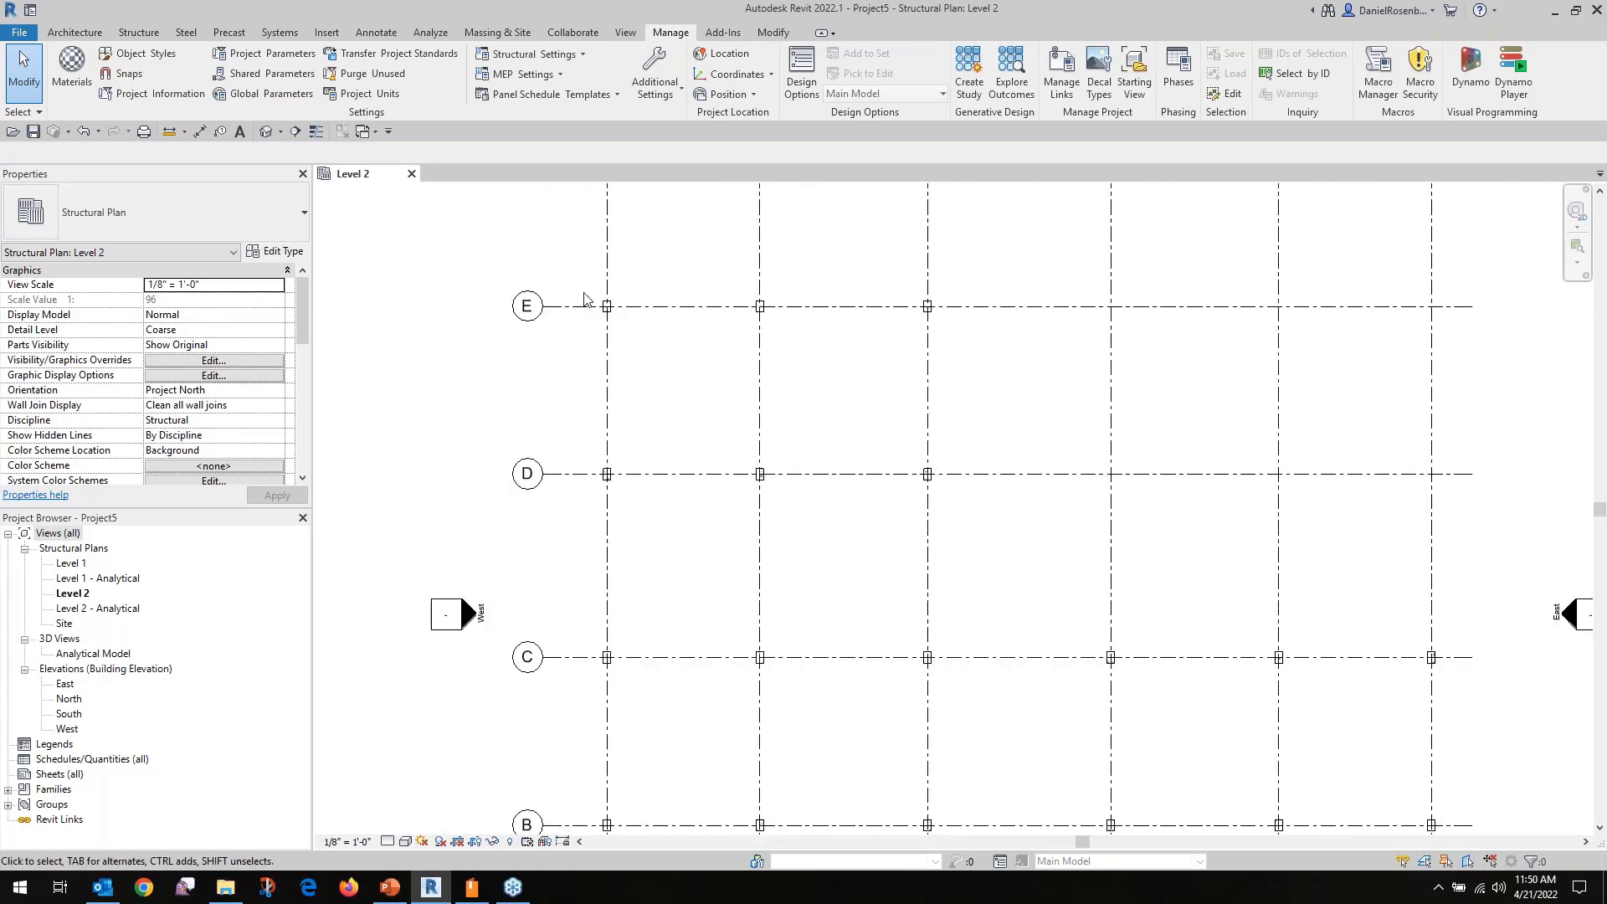
pyautogui.moveTo(577, 273); pyautogui.dragTo(831, 720)
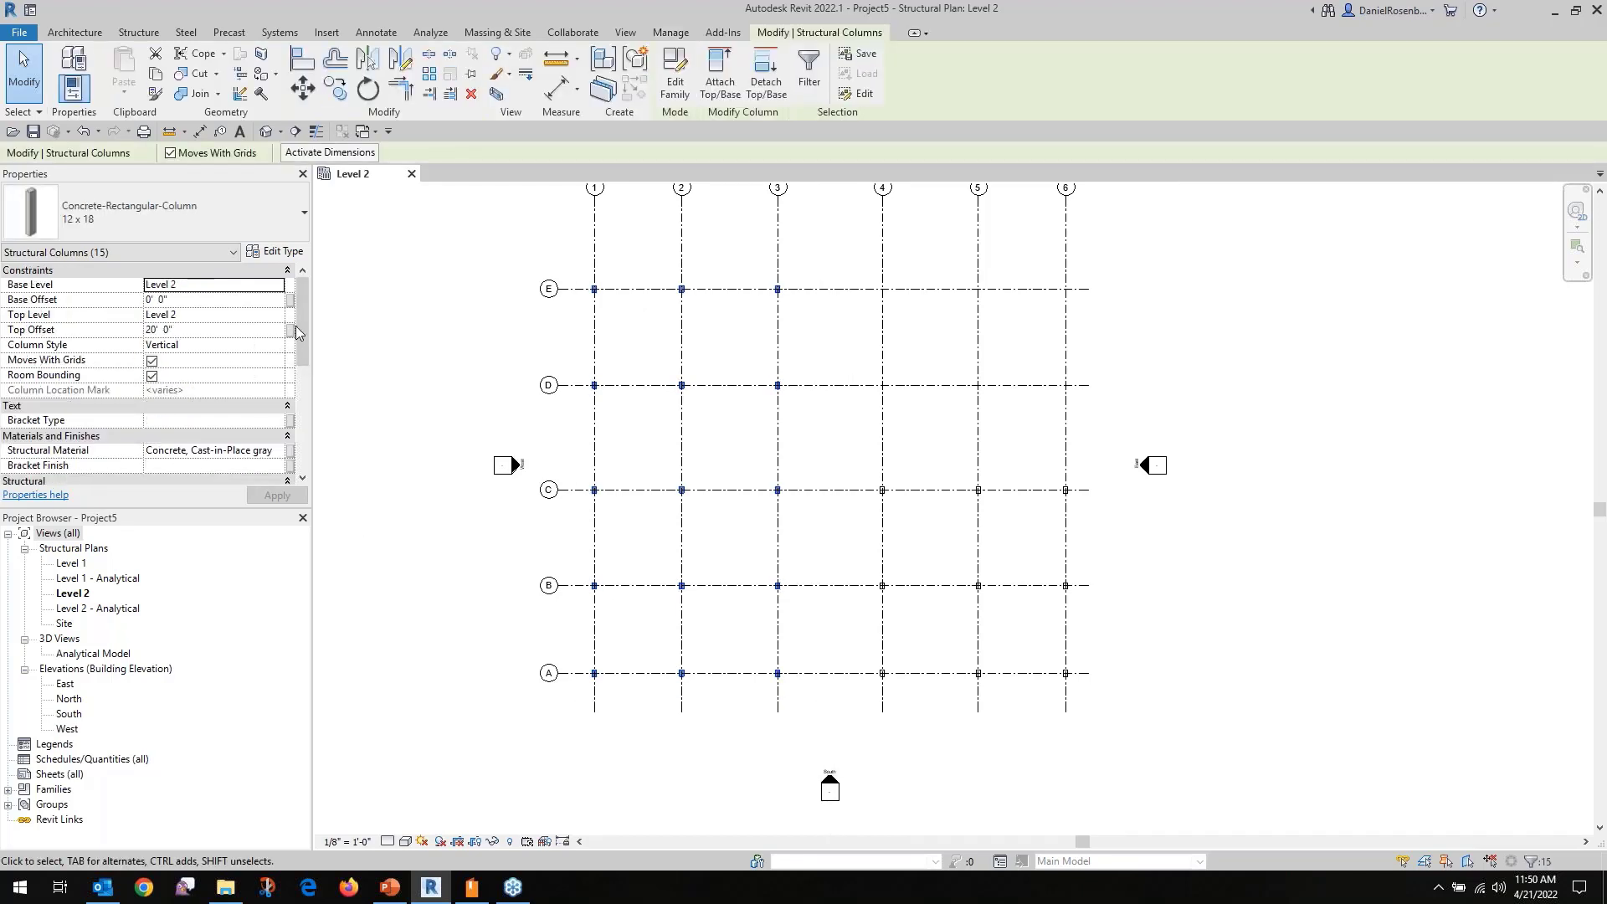
pyautogui.scroll(-3, 297, 356)
pyautogui.scroll(-3, 297, 367)
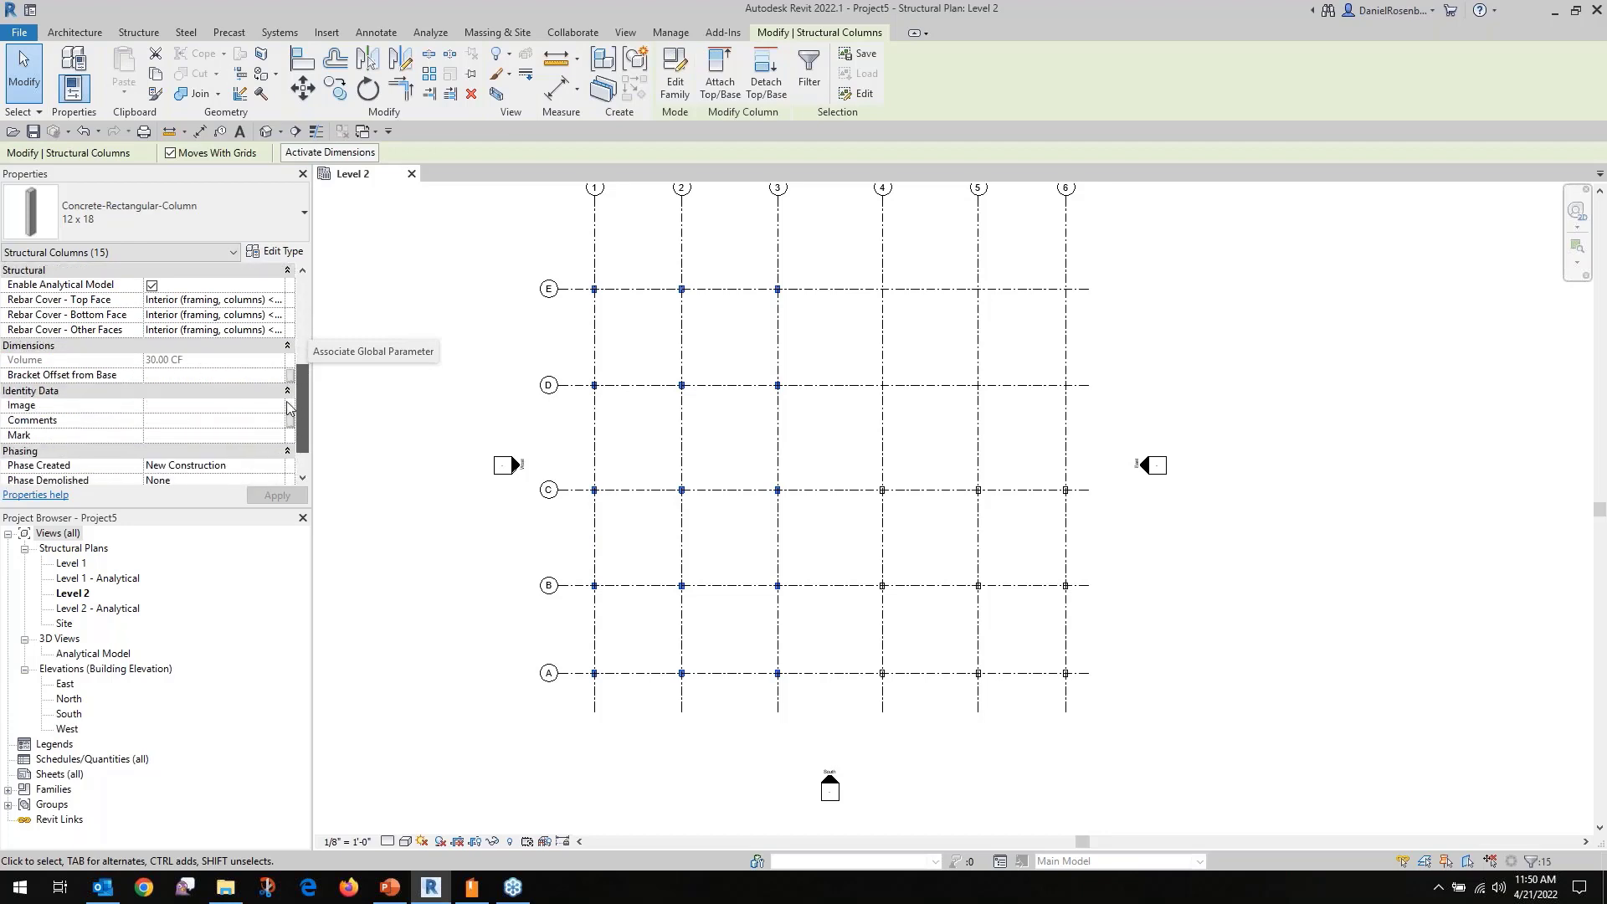
pyautogui.scroll(6, 281, 435)
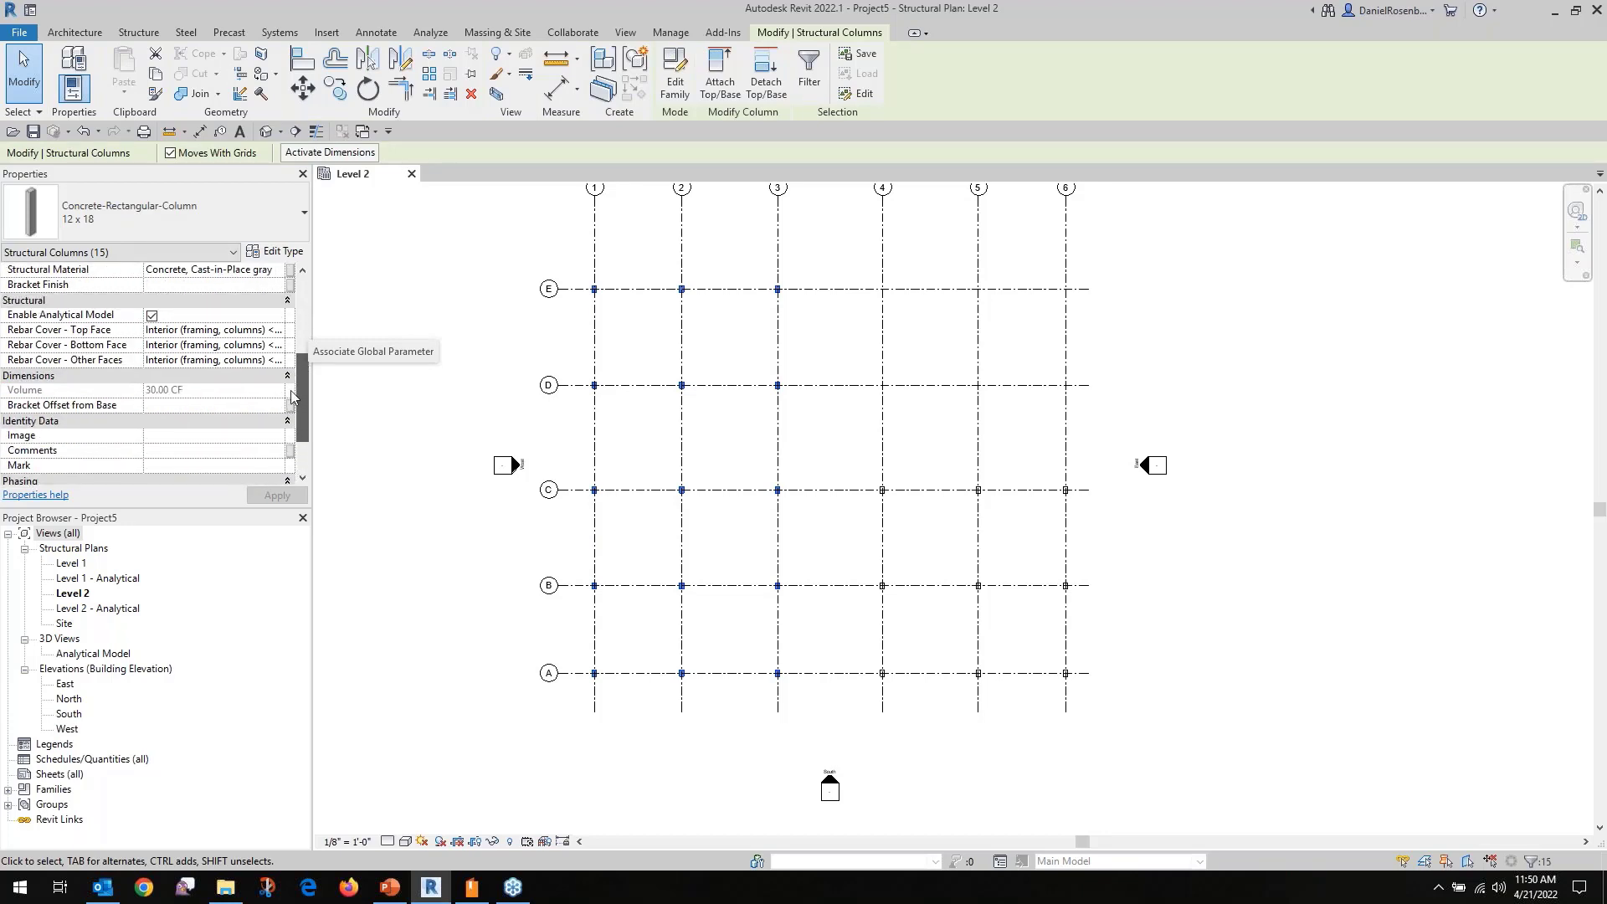
pyautogui.scroll(2, 291, 362)
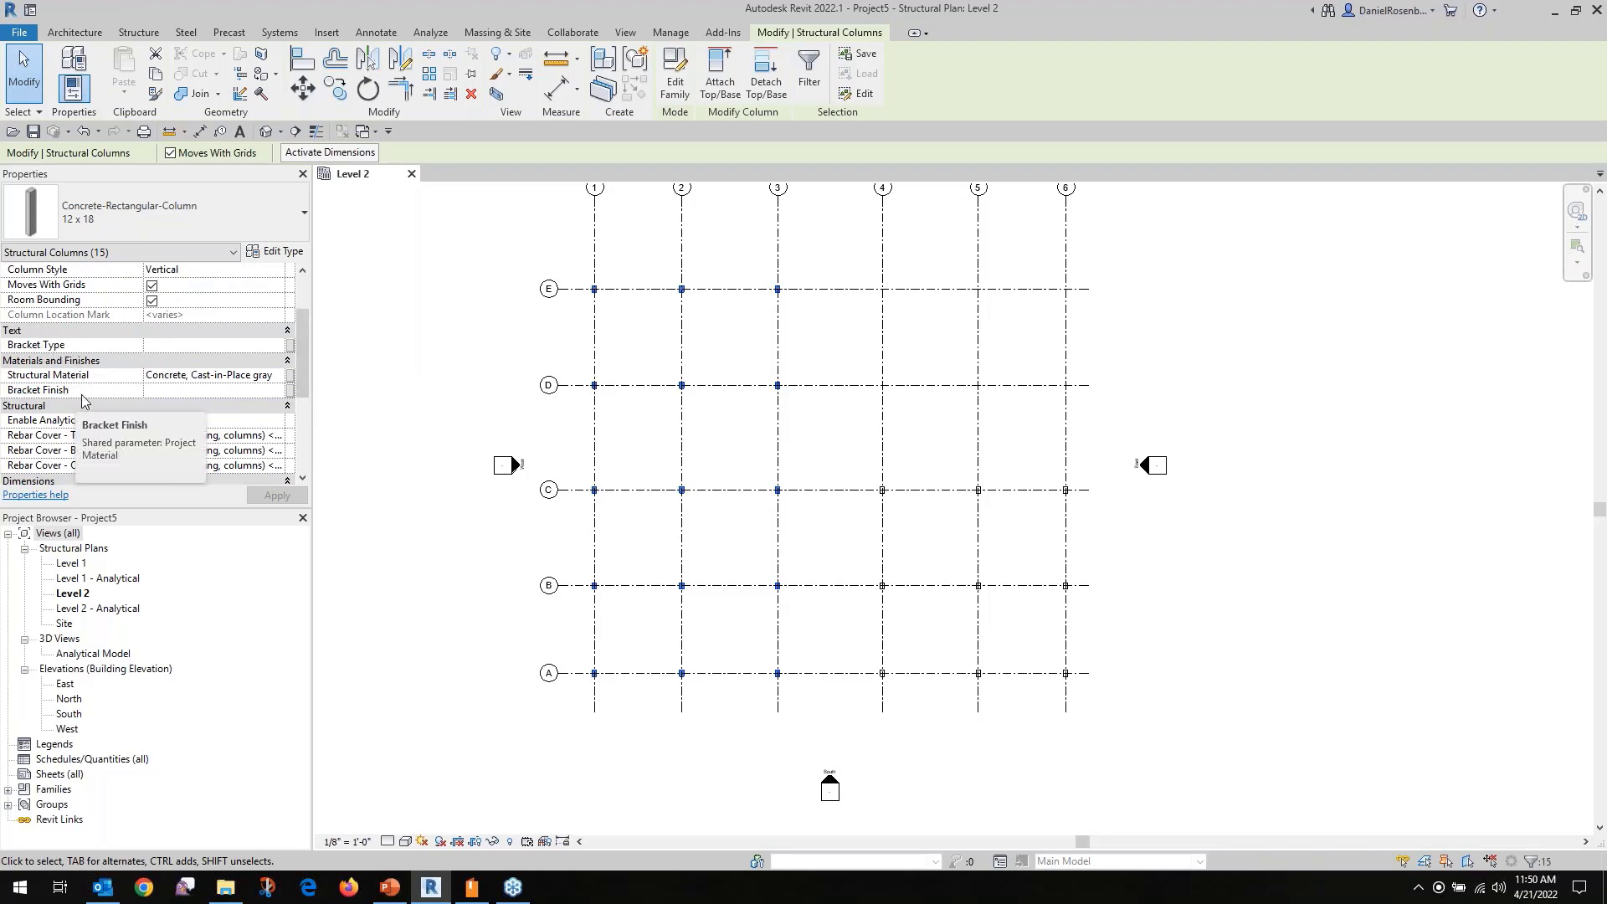
pyautogui.scroll(-3, 290, 410)
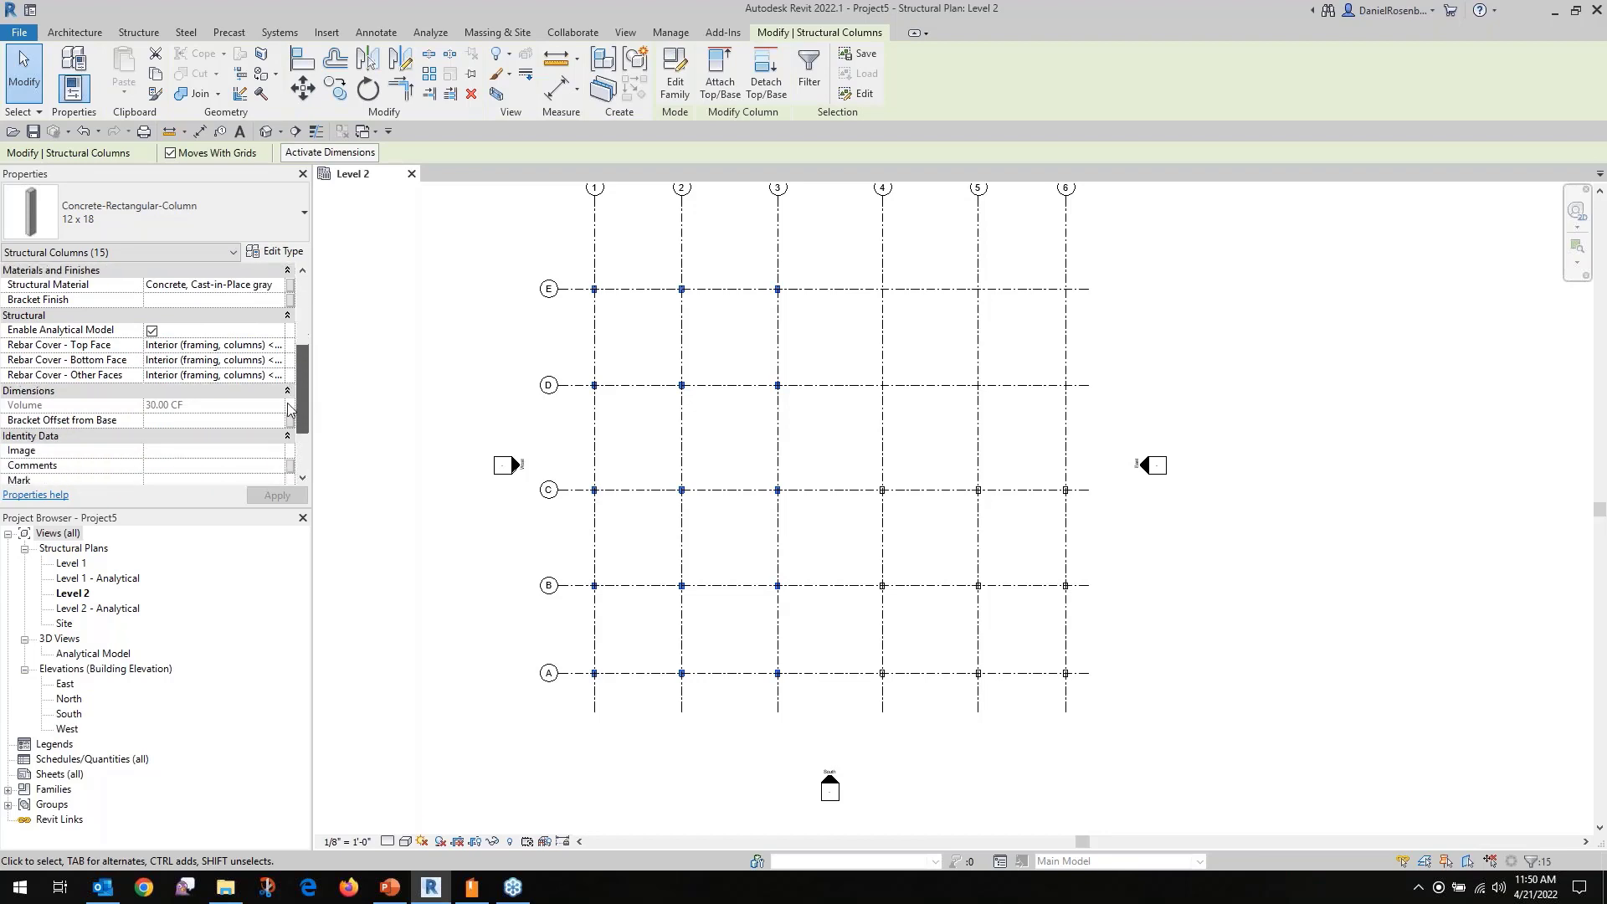
pyautogui.scroll(3, 291, 408)
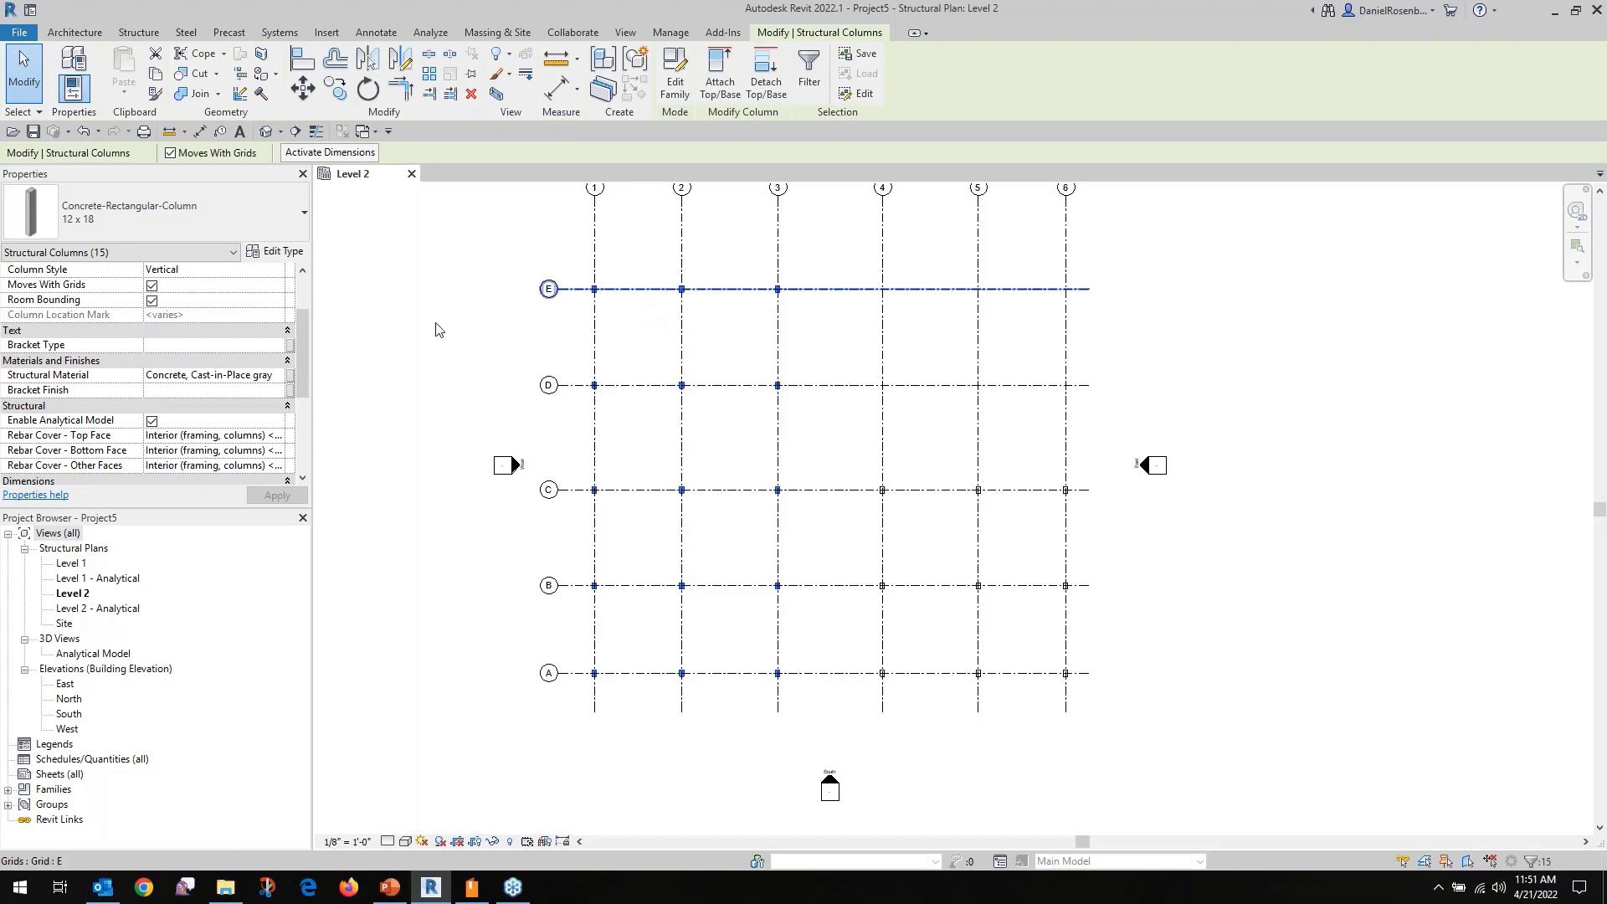
# Select all the structural columns in the grid and search the materials for "metal" for their Bracket Finish.
pyautogui.click(224, 389)
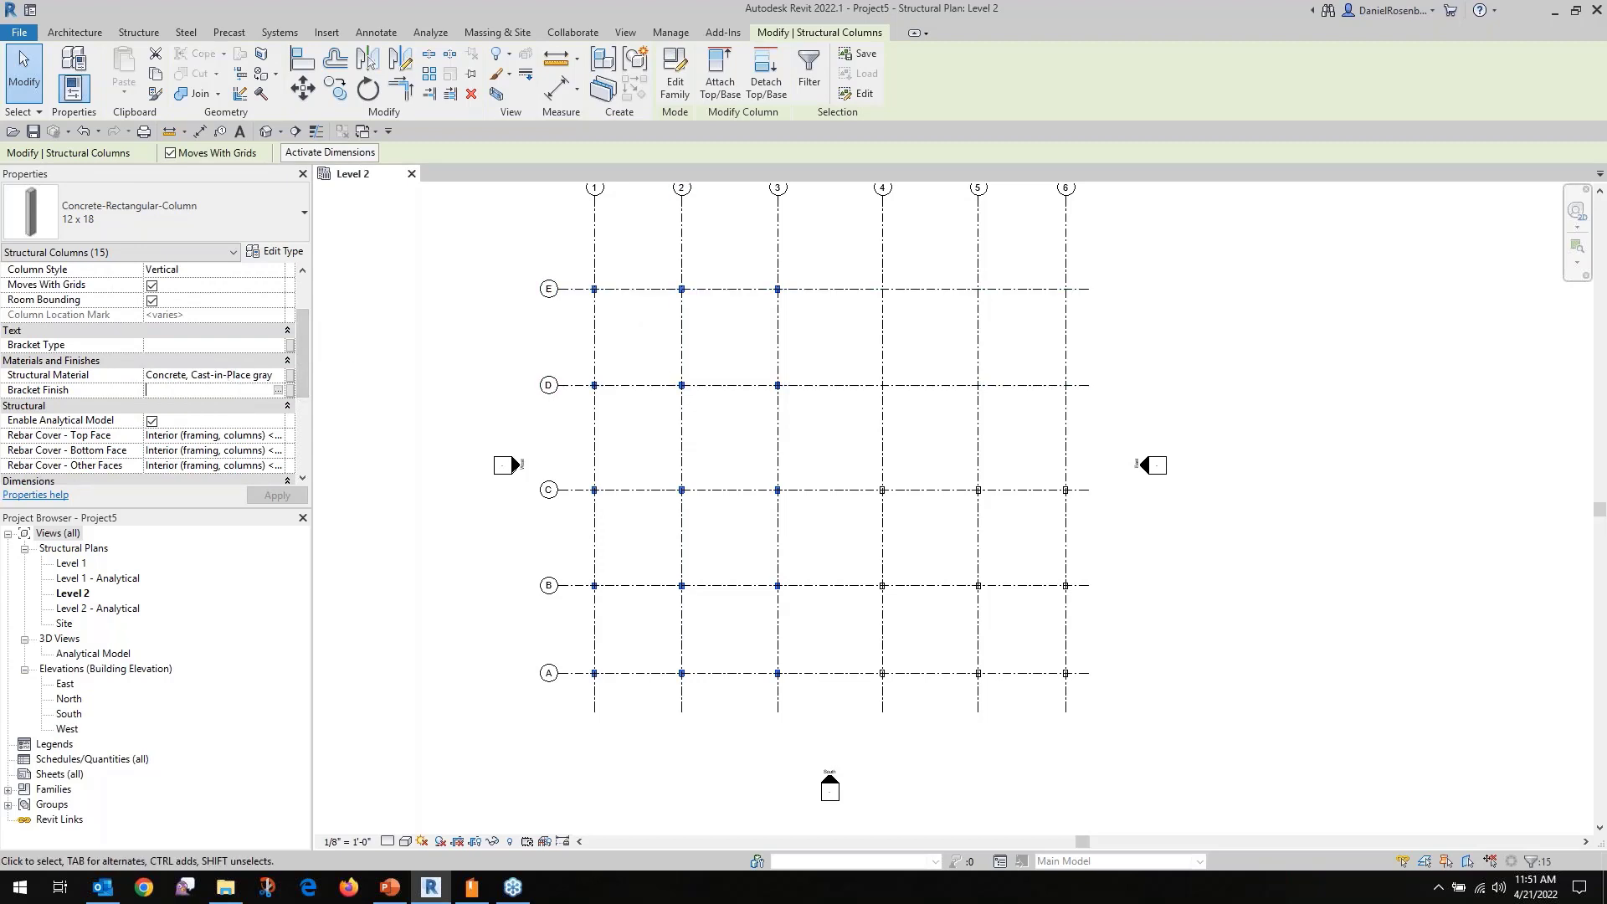
pyautogui.click(405, 370)
pyautogui.moveTo(571, 266); pyautogui.dragTo(1087, 708)
pyautogui.click(269, 390)
pyautogui.click(283, 390)
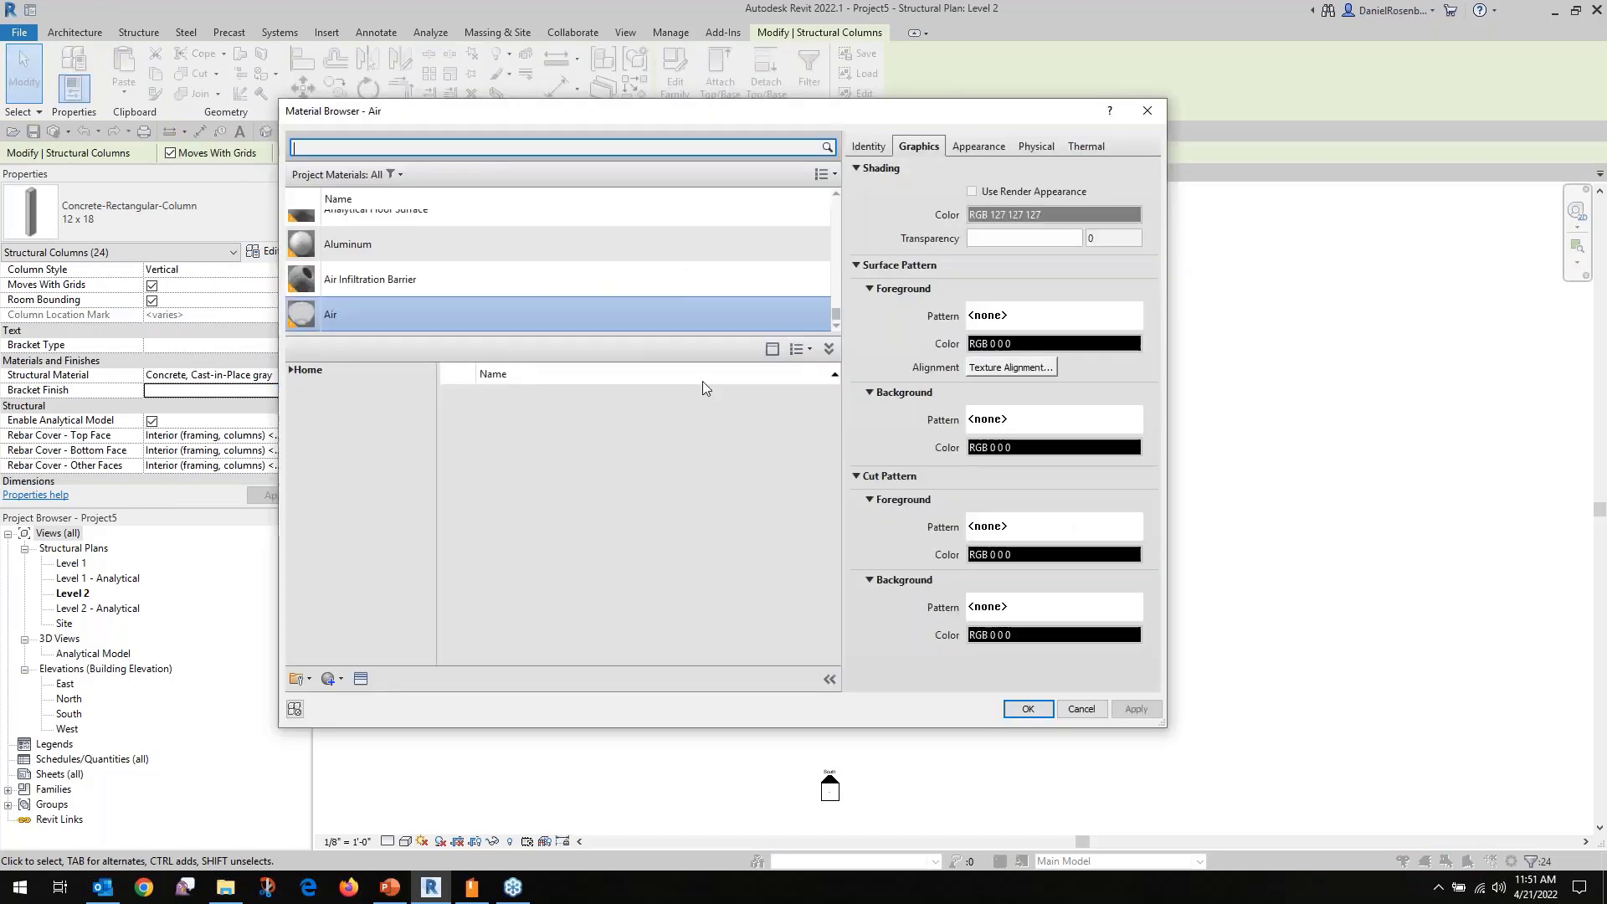
pyautogui.scroll(1, 446, 276)
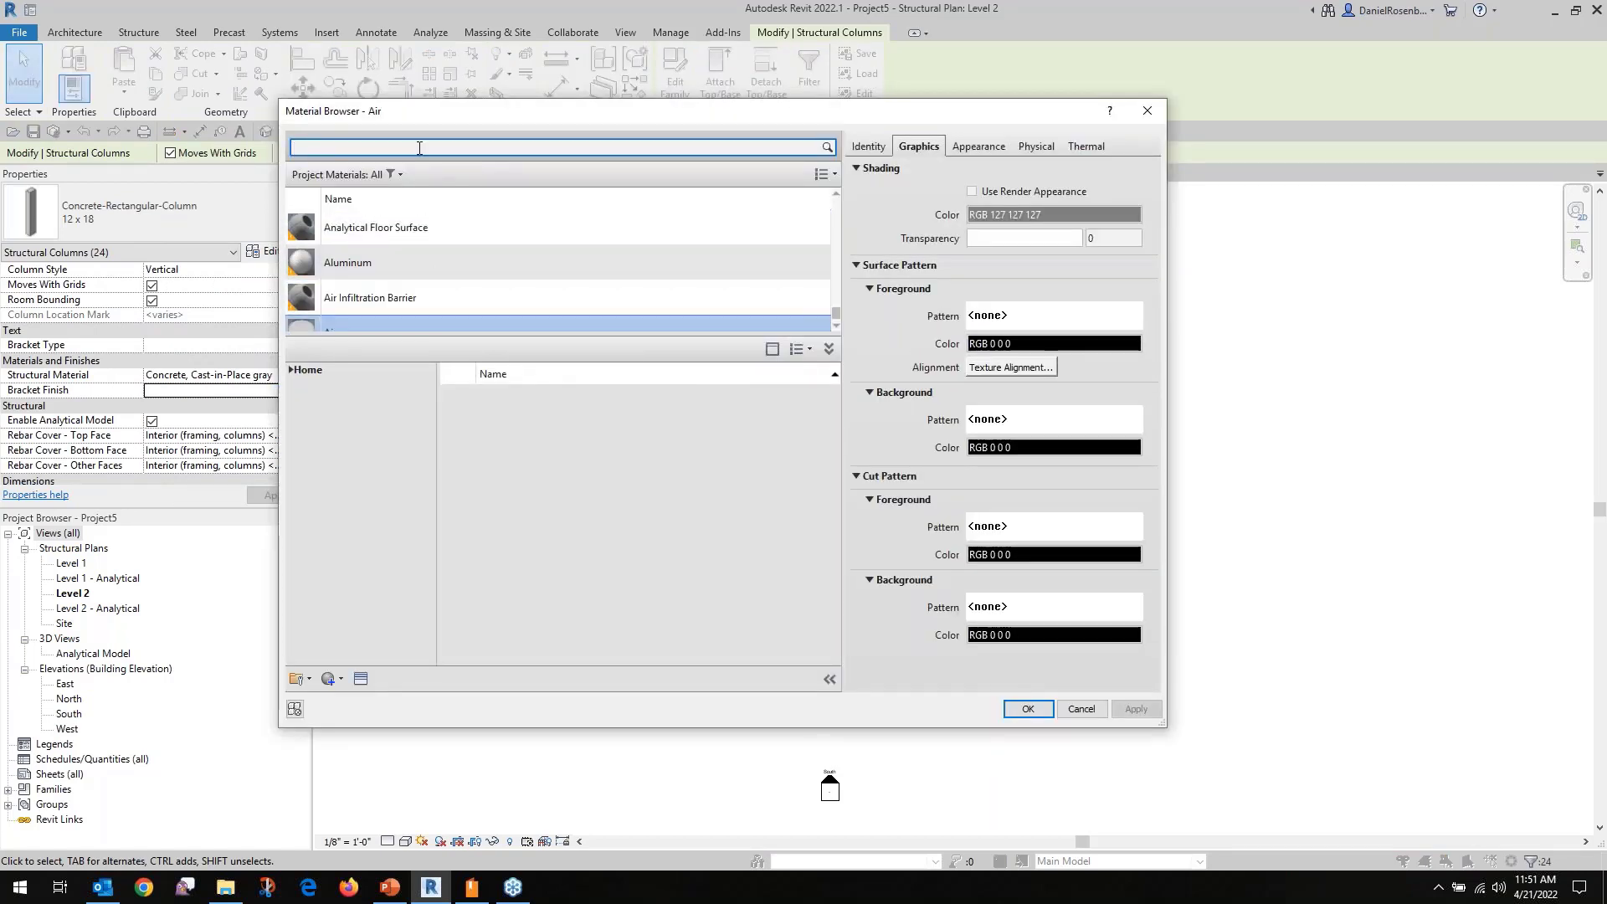
pyautogui.write('metal')
pyautogui.press('Return')
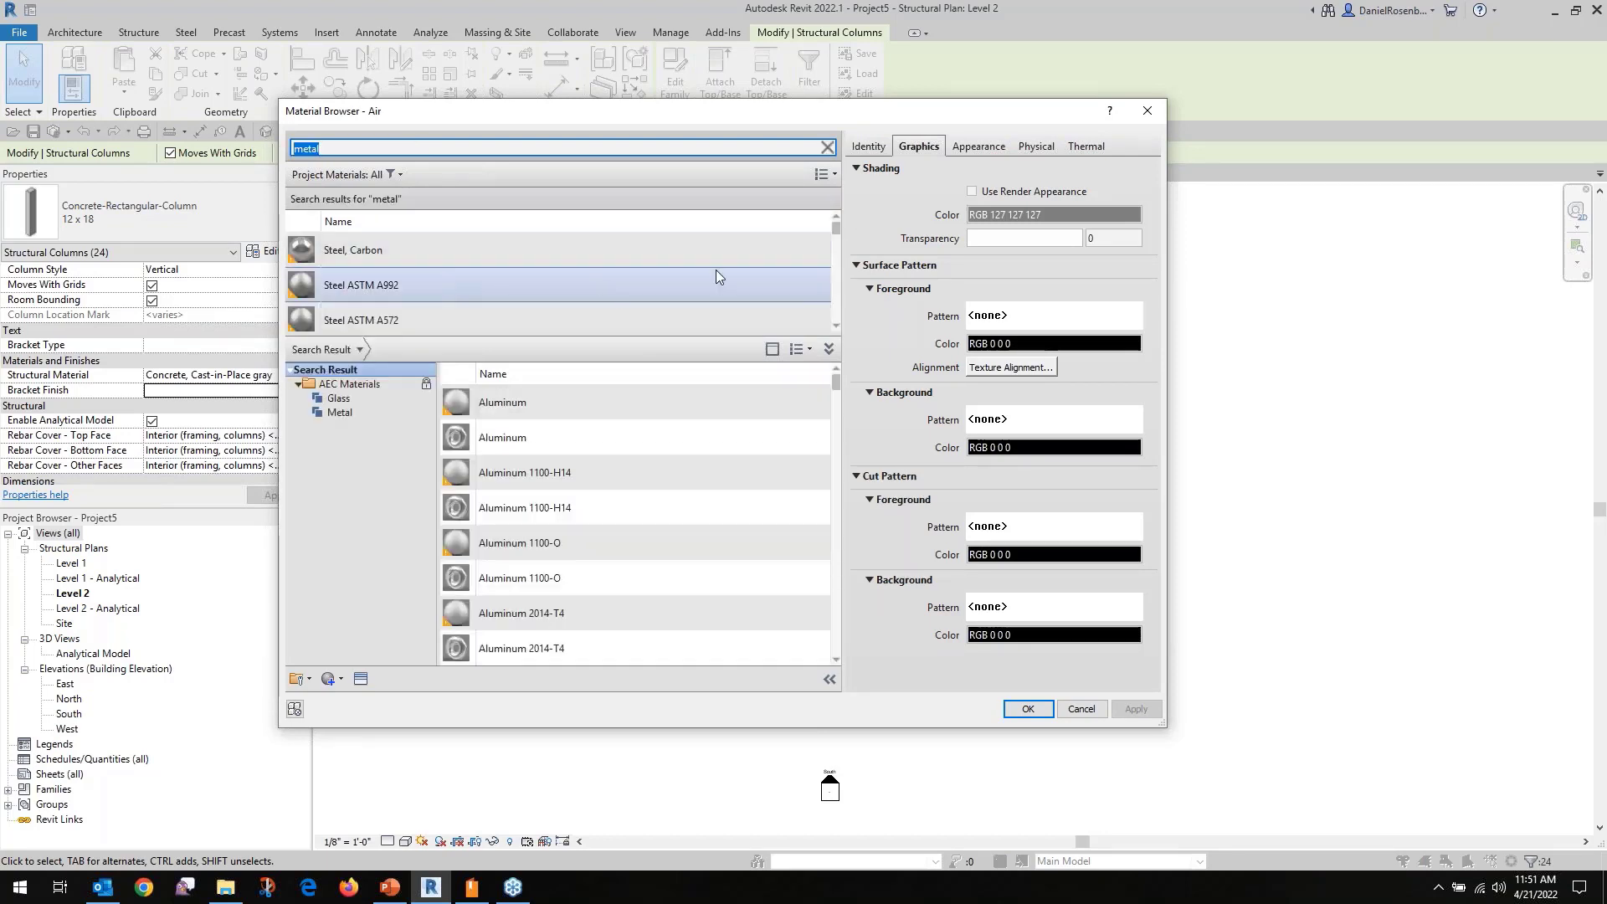
# Add the library material Metal to the project and assign it as the Bracket Finish of all the columns.
pyautogui.click(495, 308)
pyautogui.scroll(-5, 494, 303)
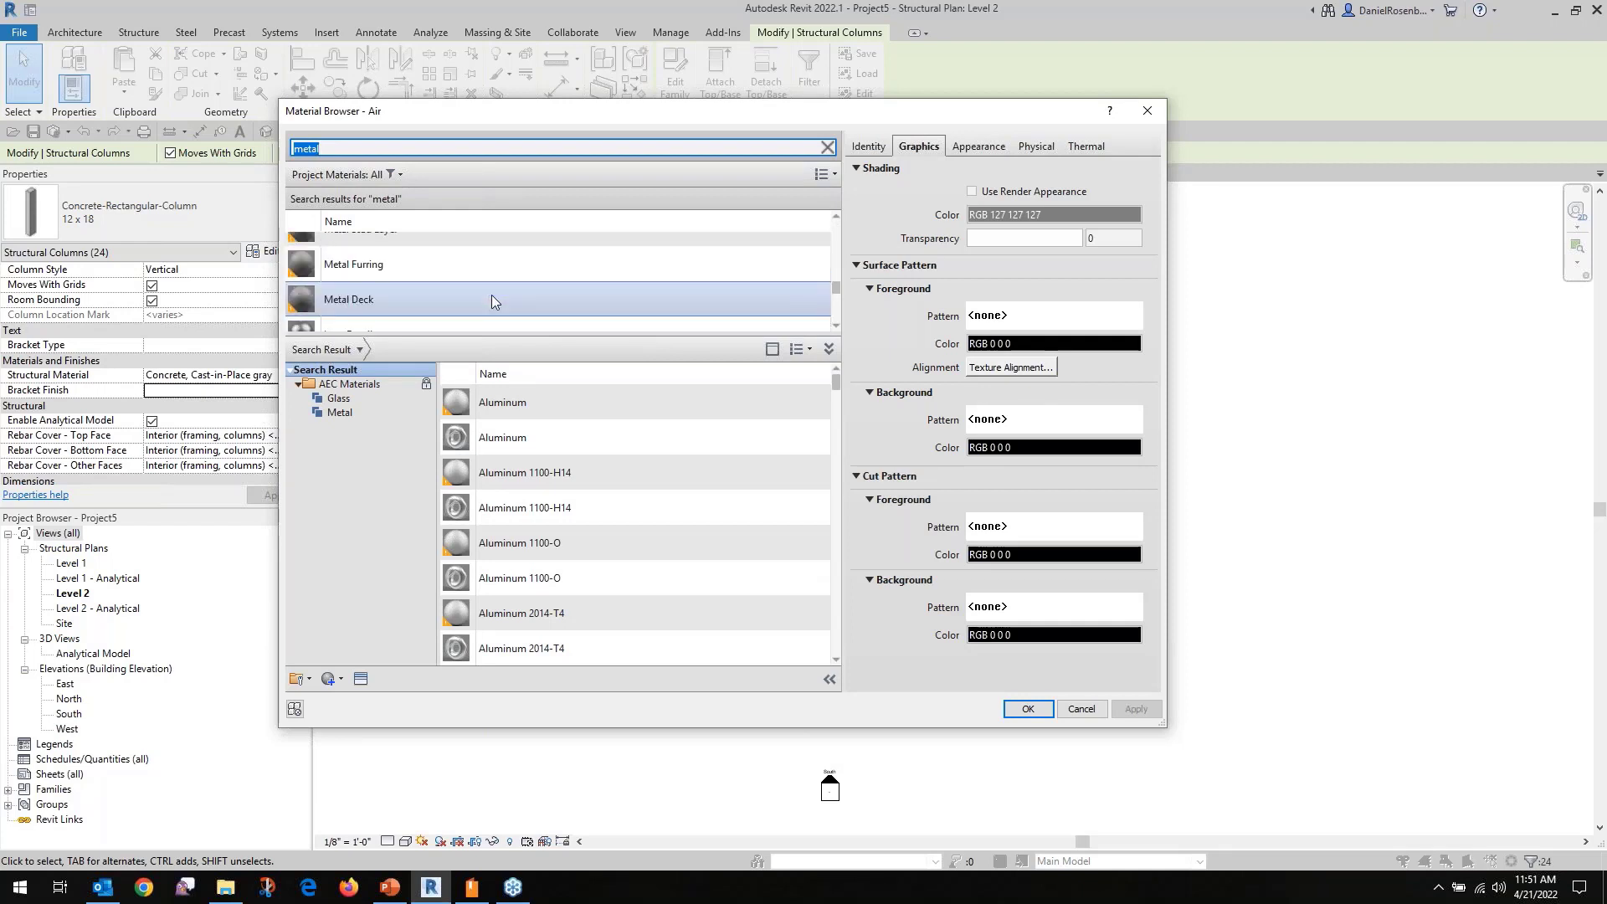
pyautogui.scroll(3, 493, 302)
pyautogui.scroll(-5, 493, 301)
pyautogui.scroll(-3, 492, 302)
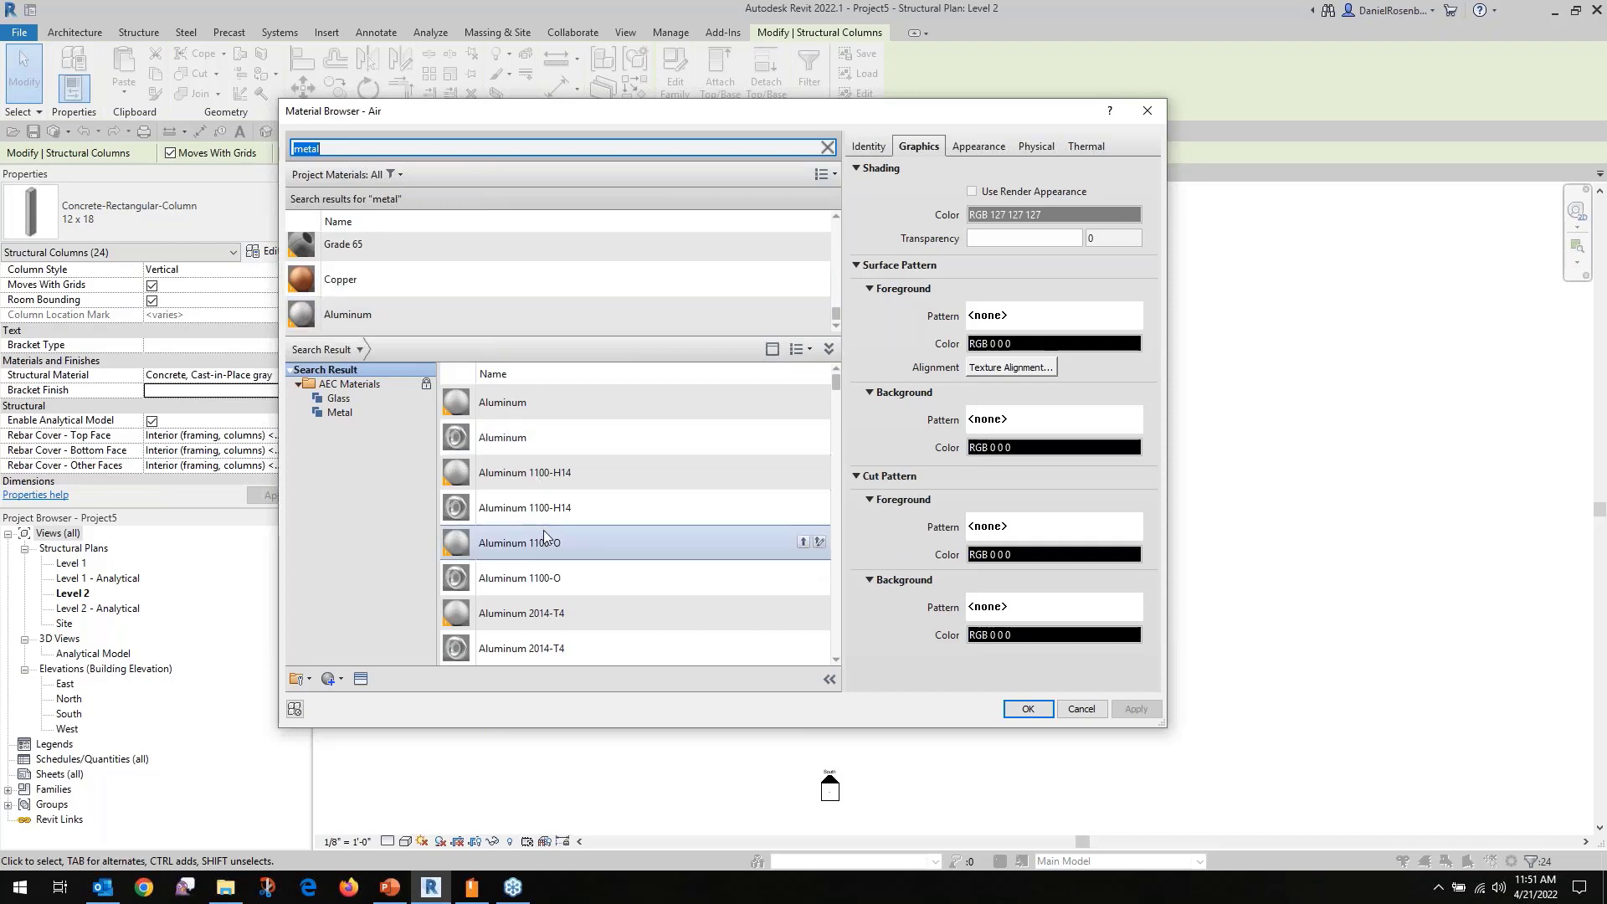
pyautogui.scroll(-5, 544, 530)
pyautogui.scroll(-5, 545, 529)
pyautogui.moveTo(836, 435); pyautogui.dragTo(836, 467)
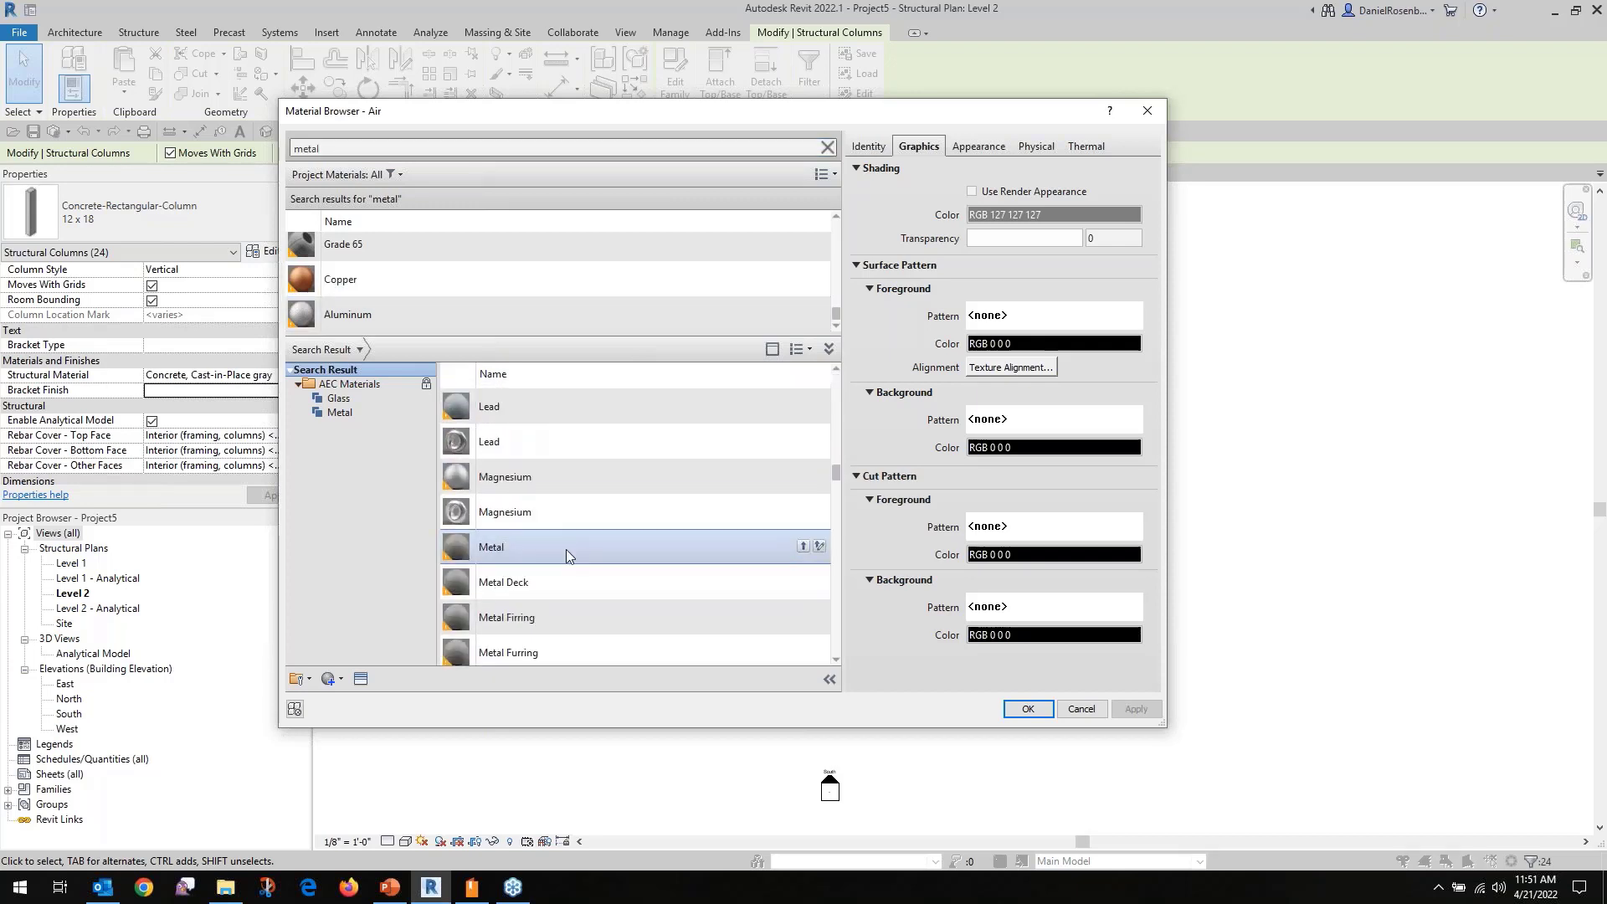
pyautogui.doubleClick(566, 549)
pyautogui.doubleClick(419, 283)
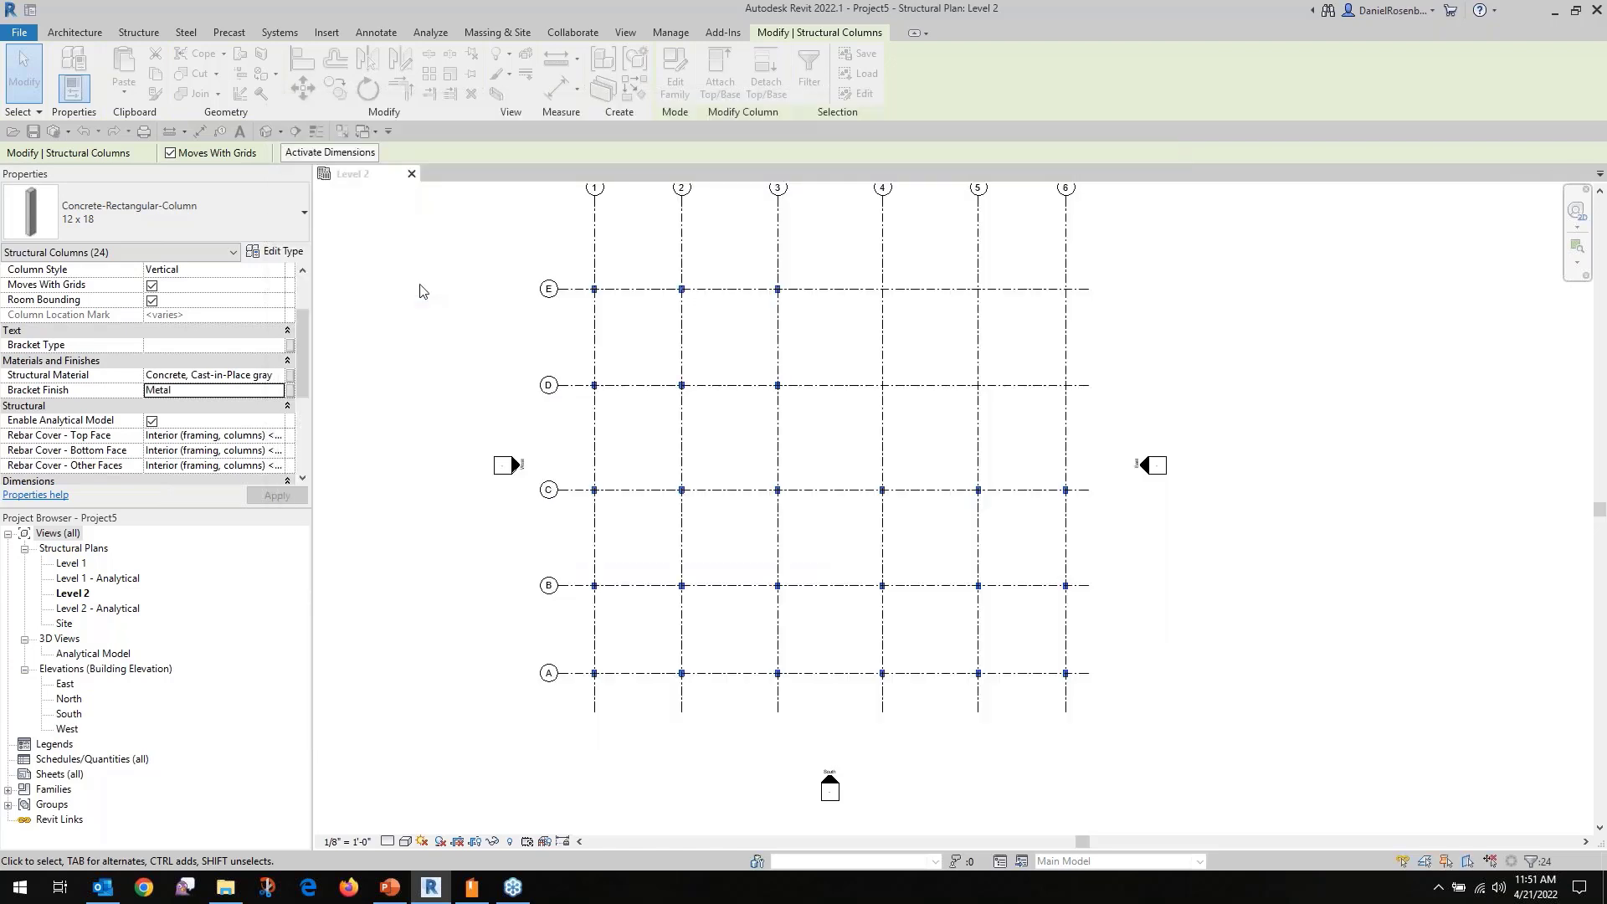
pyautogui.click(404, 393)
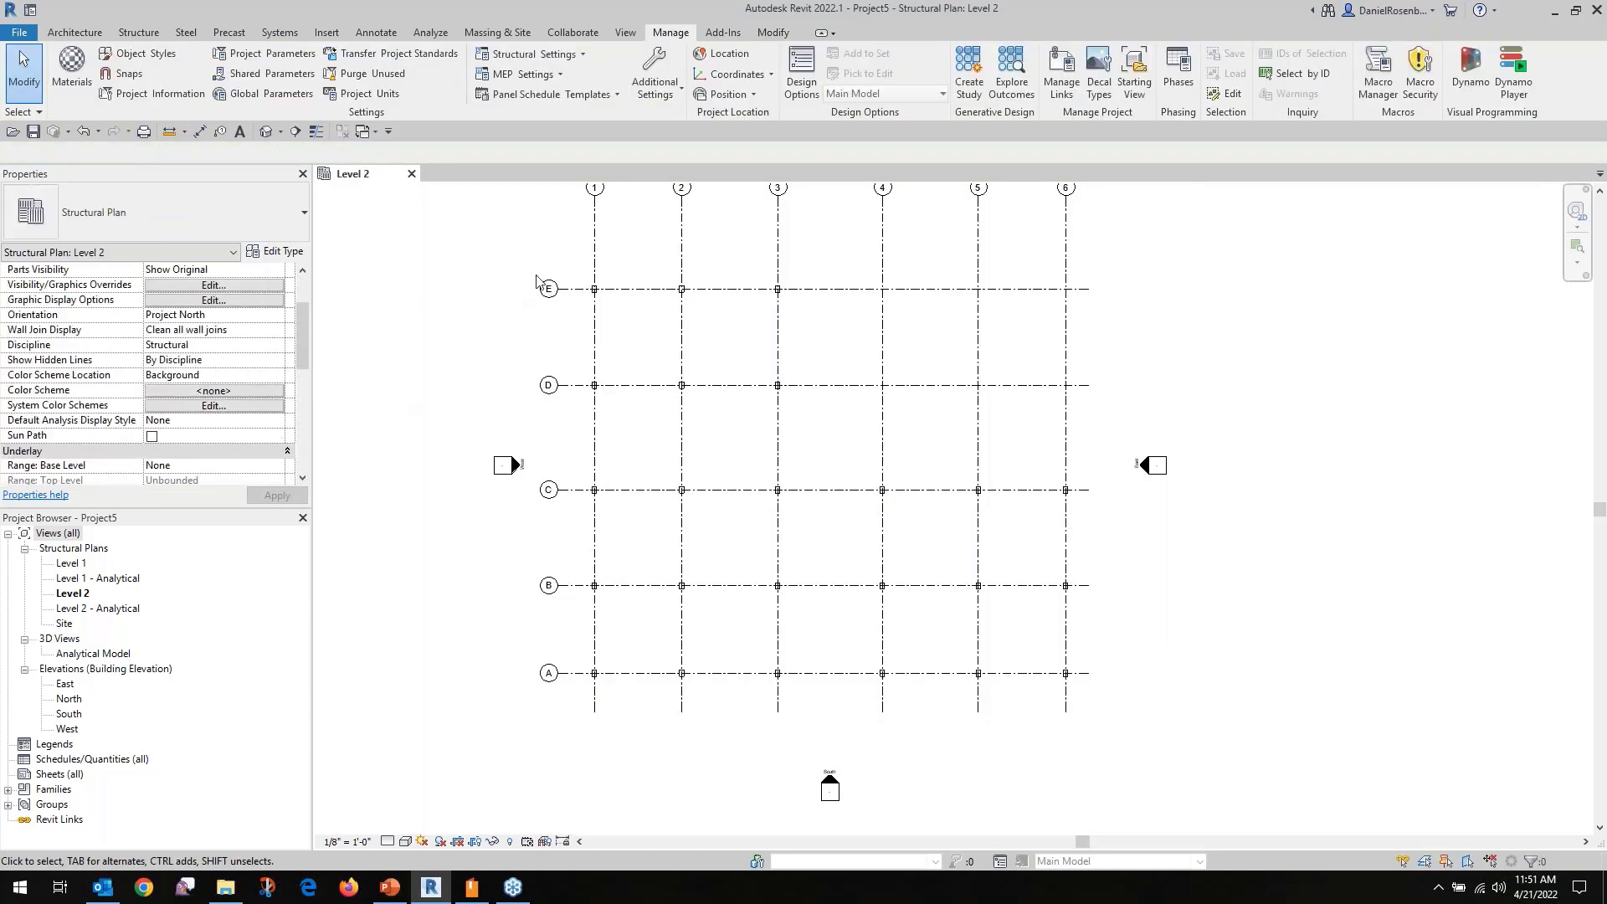
# Set Bracket Offset from Base to 12 feet for the columns along grids 1 to 3.
pyautogui.moveTo(584, 256); pyautogui.dragTo(855, 700)
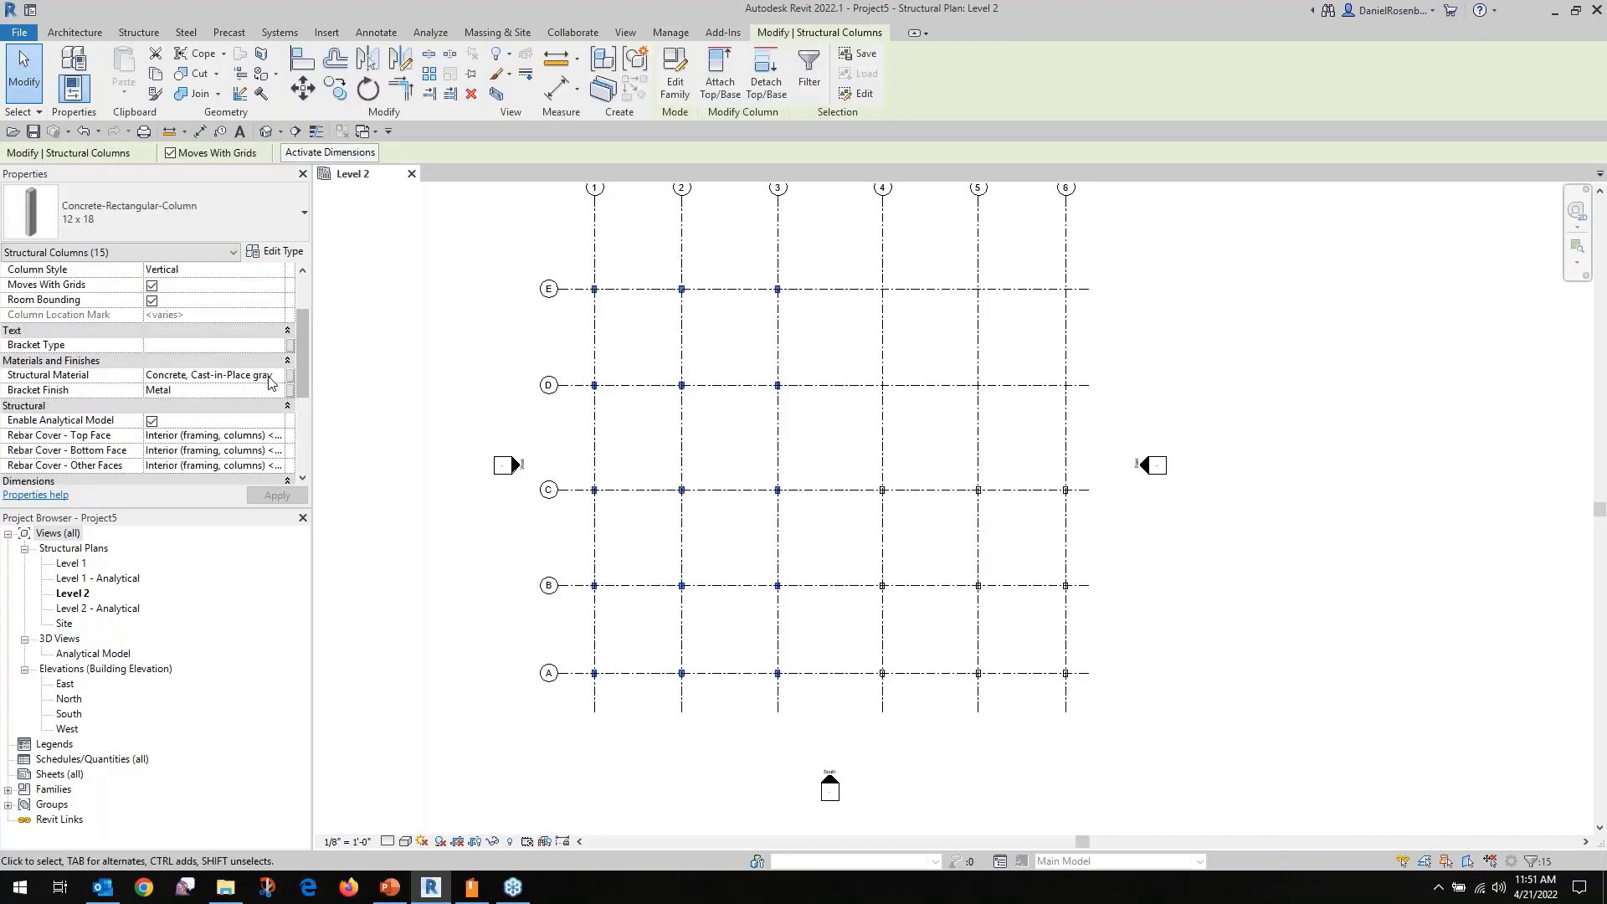
pyautogui.scroll(-2, 299, 378)
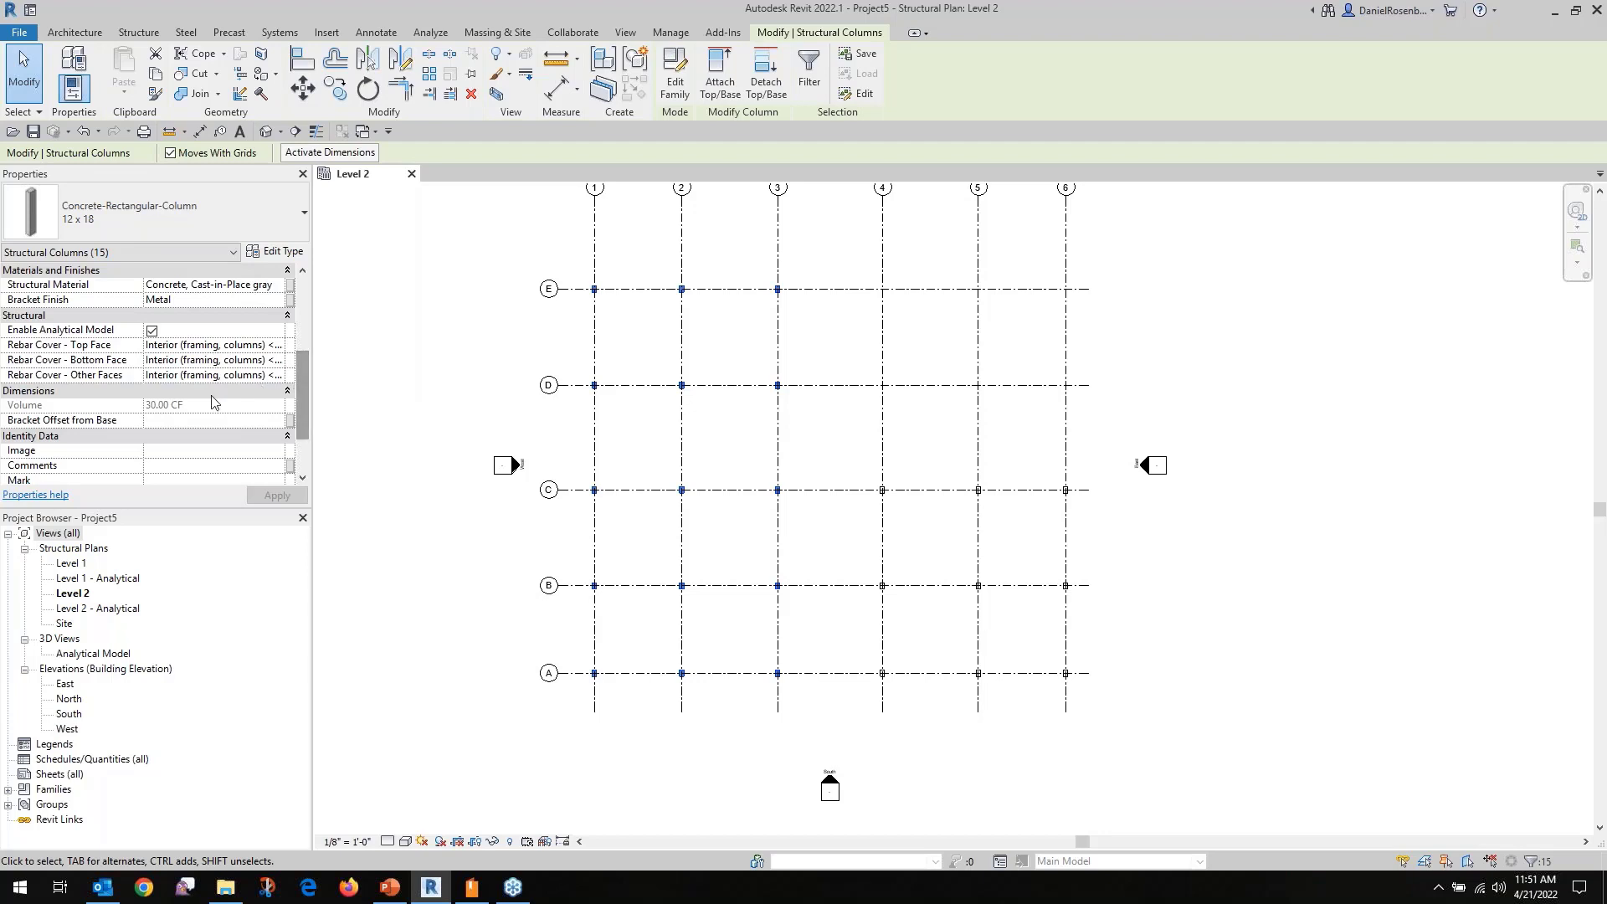
pyautogui.click(201, 420)
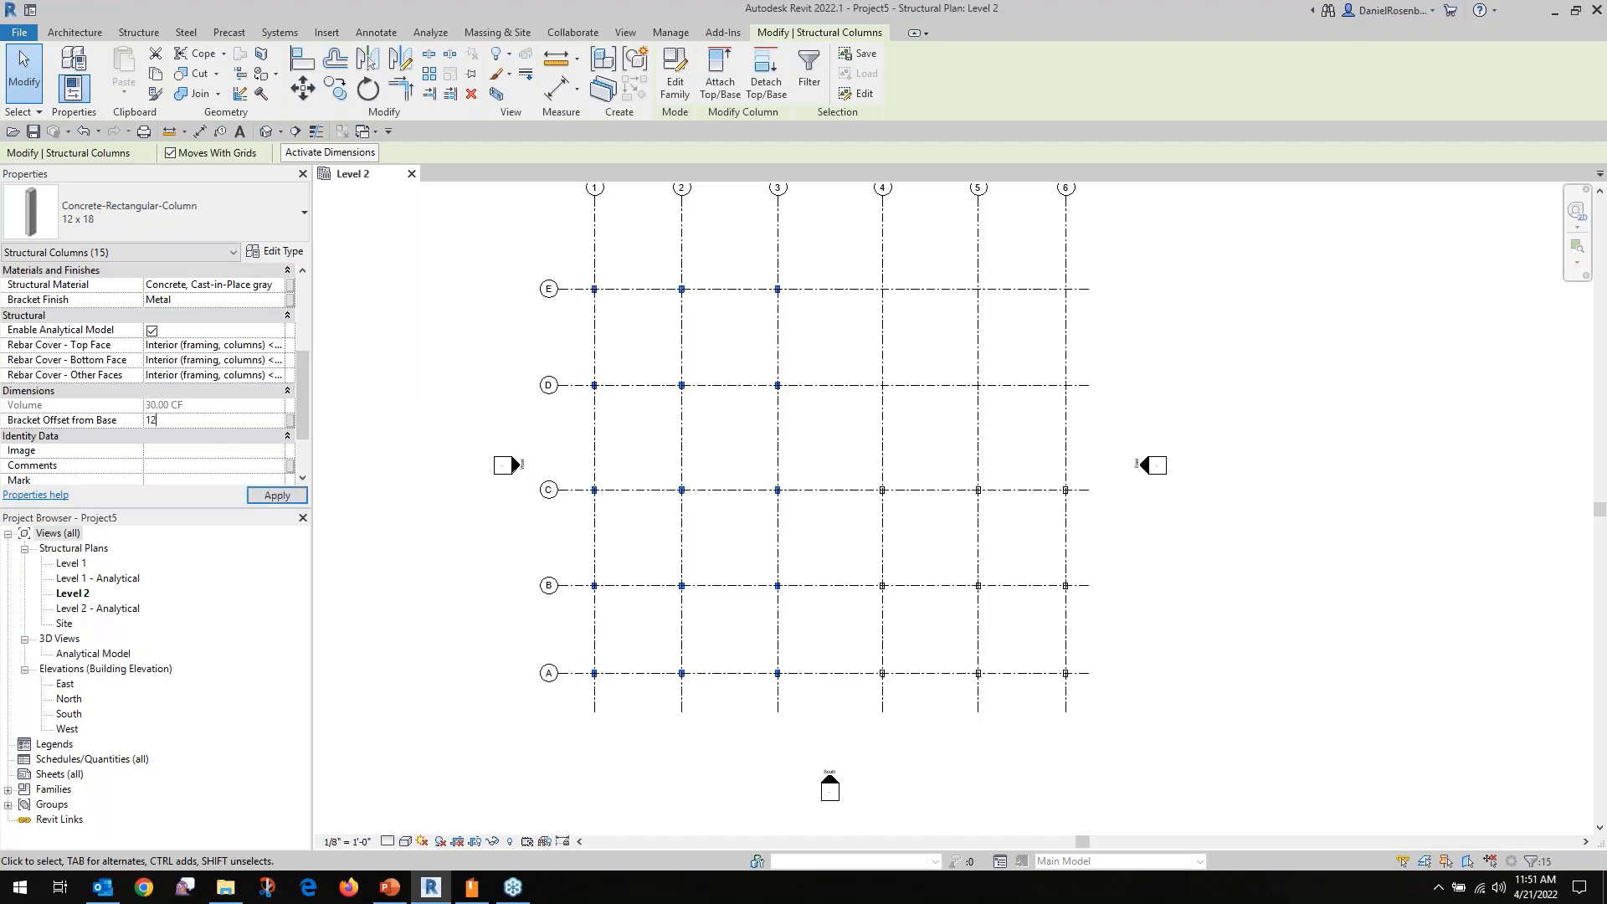
pyautogui.click(277, 496)
pyautogui.click(836, 481)
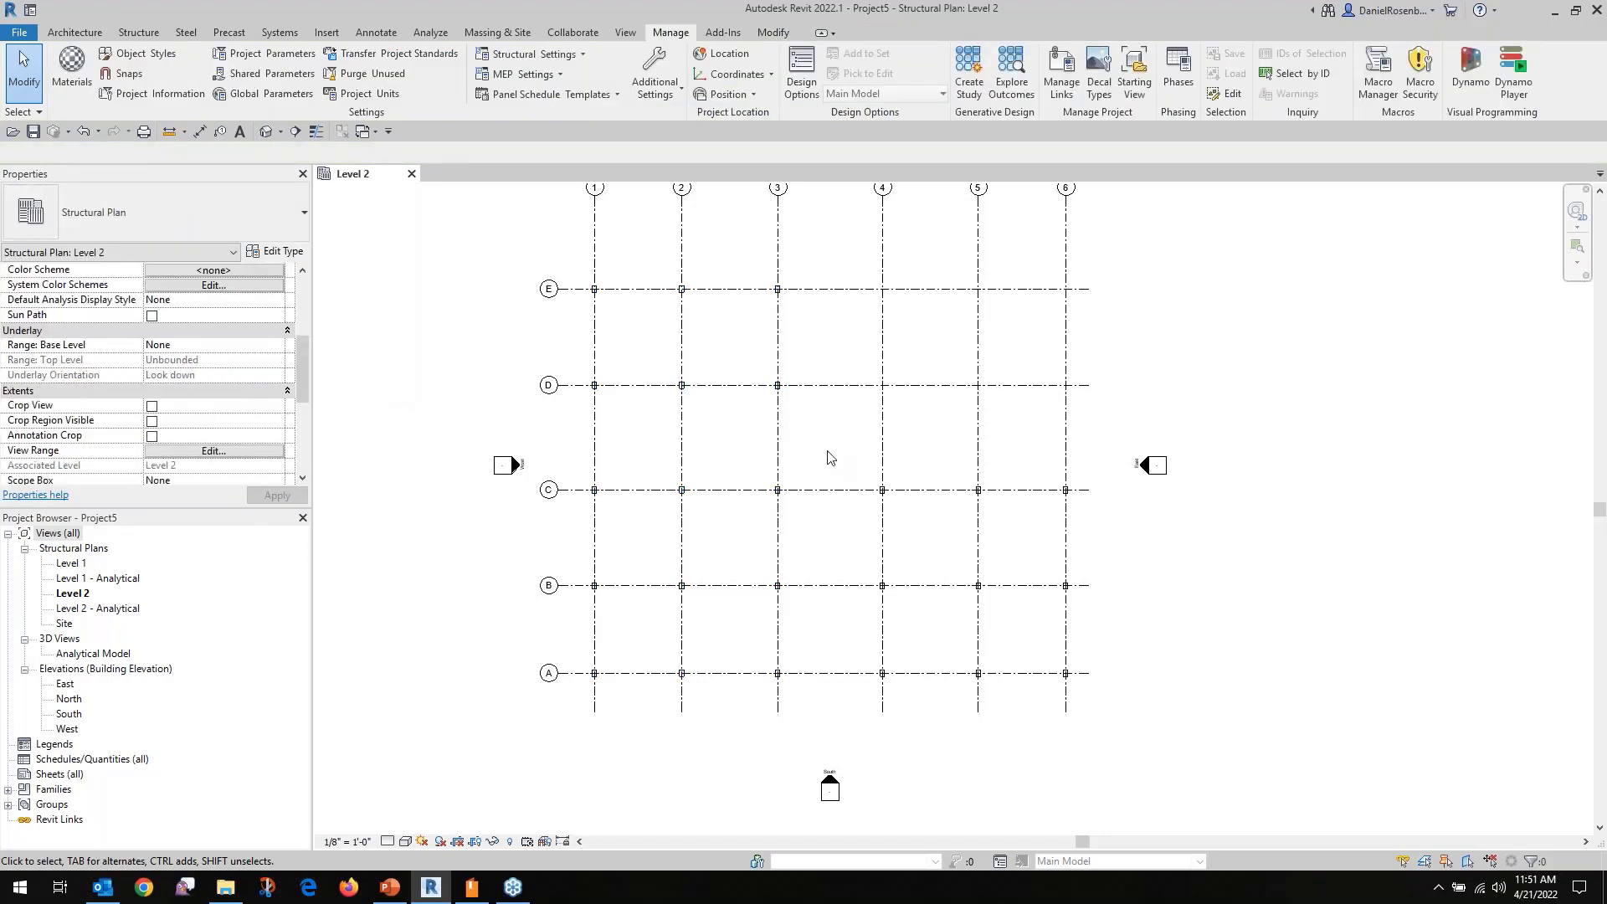
# Set Bracket Offset from Base to 15' 0" for the columns along grids 4 to 6.
pyautogui.moveTo(829, 456); pyautogui.dragTo(1103, 696)
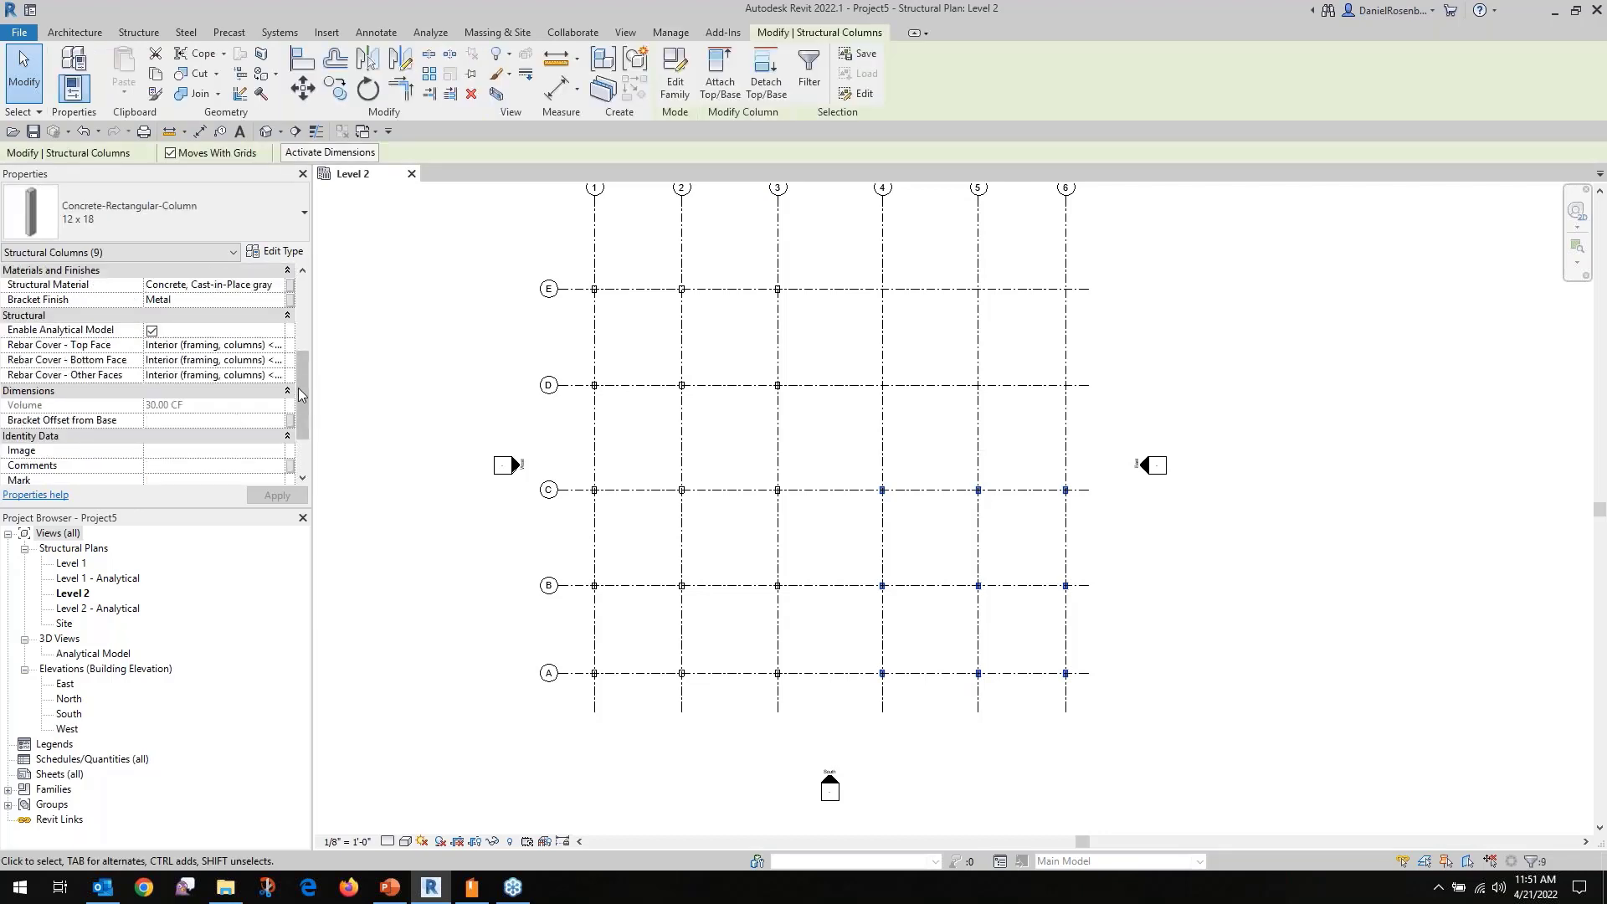
pyautogui.moveTo(305, 409); pyautogui.dragTo(308, 435)
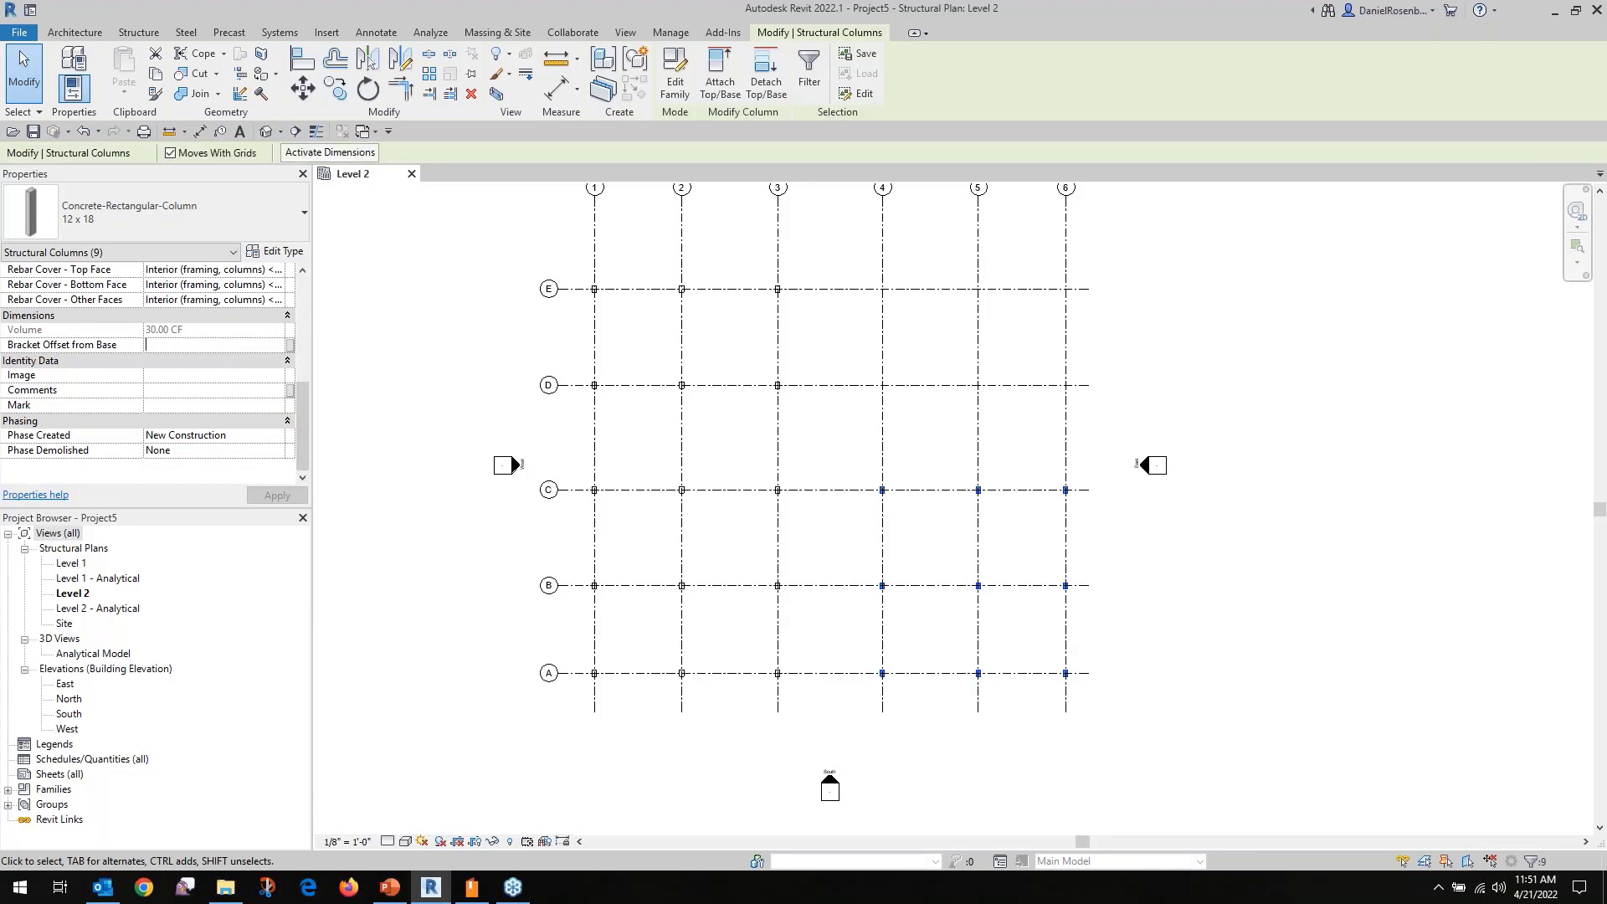
pyautogui.write('15\'  0"')
pyautogui.click(482, 368)
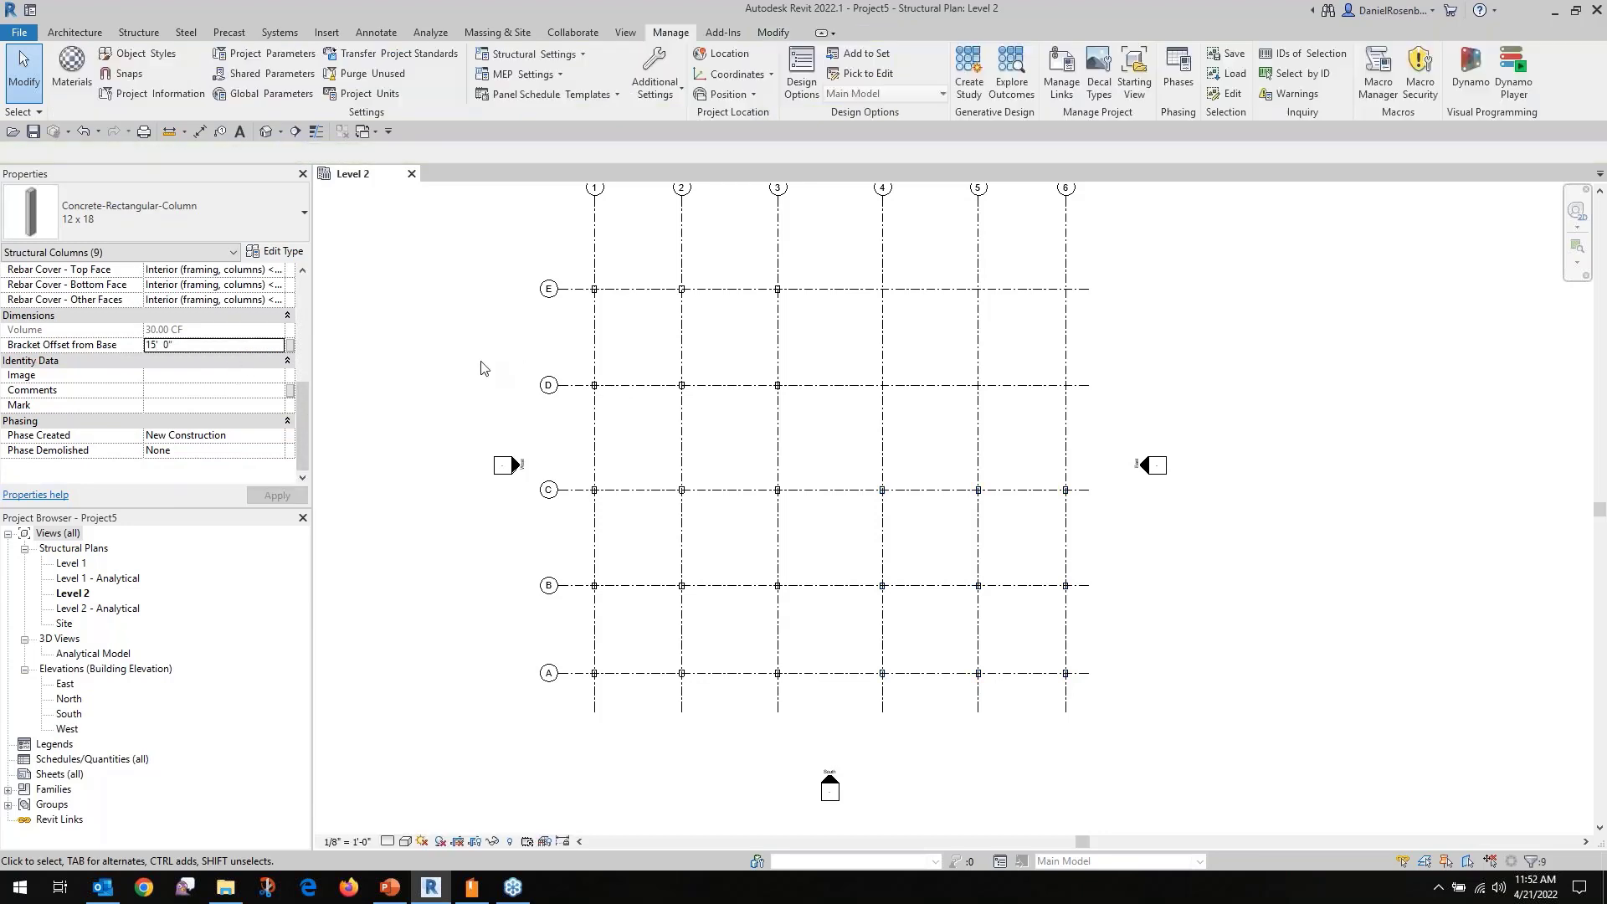
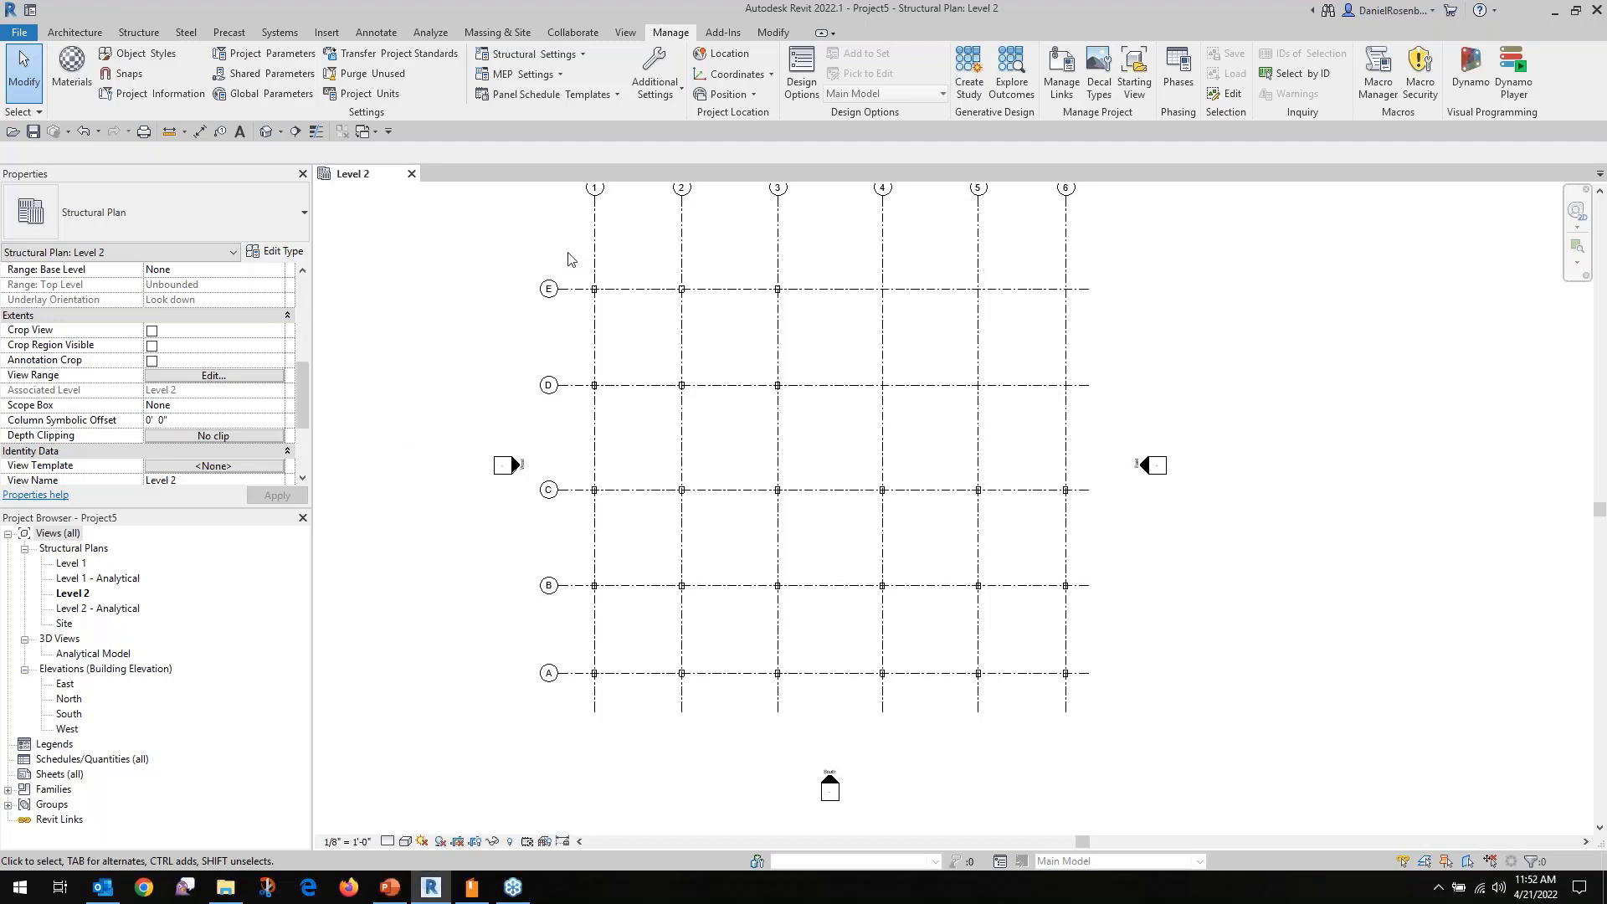
# Set the Bracket Type to Banner for the columns along grids 1 to 3.
pyautogui.moveTo(566, 248); pyautogui.dragTo(831, 695)
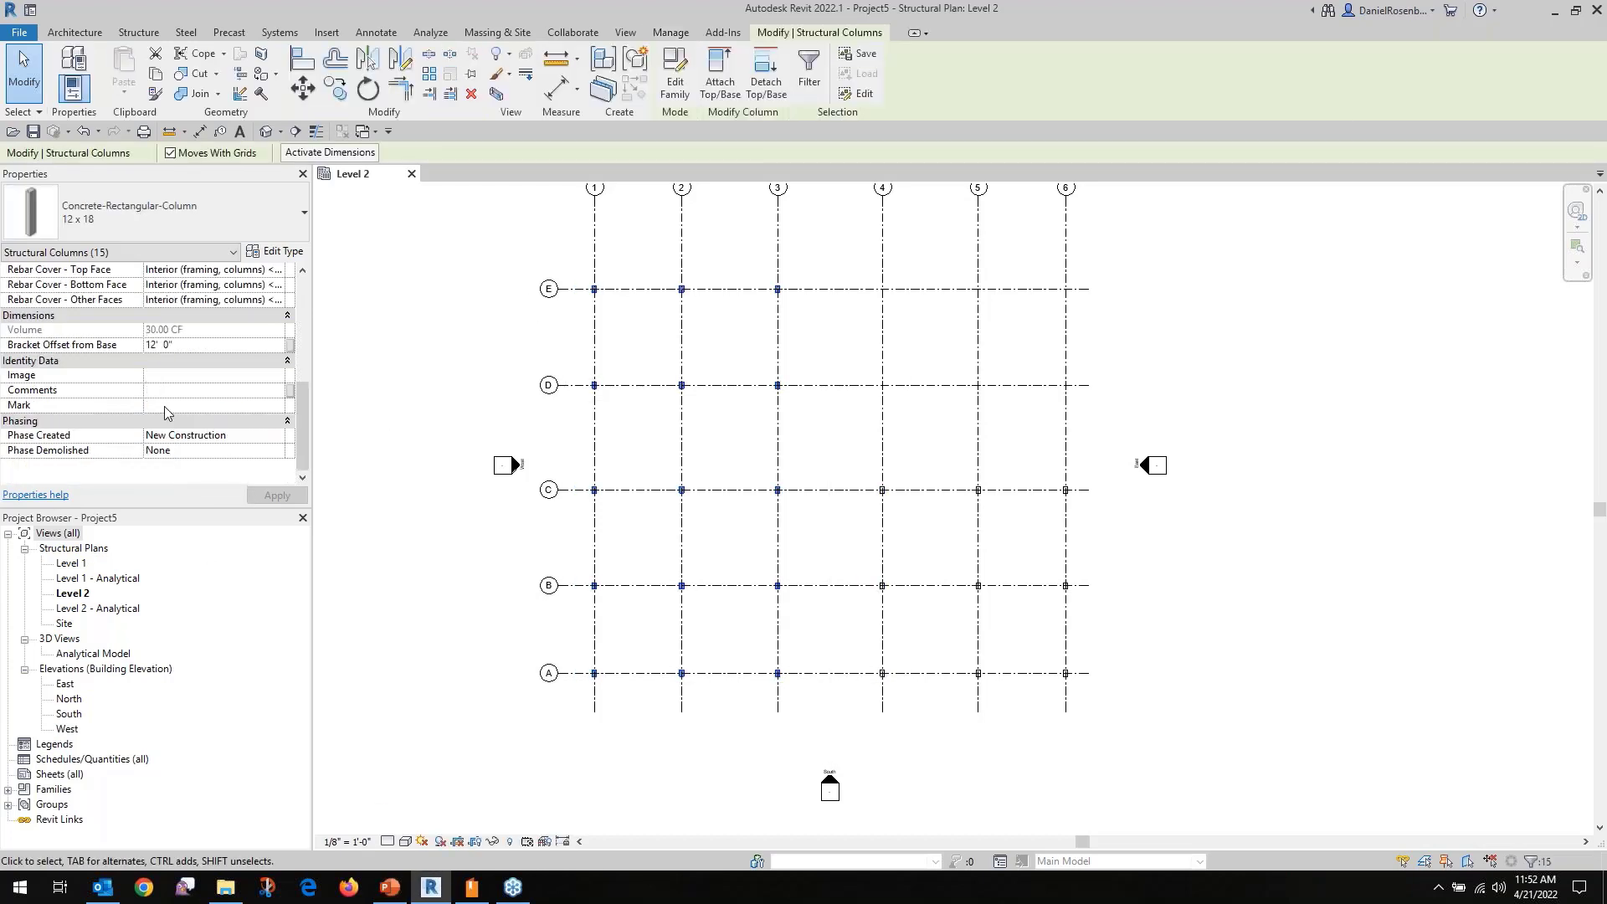
pyautogui.scroll(3, 166, 409)
pyautogui.click(185, 330)
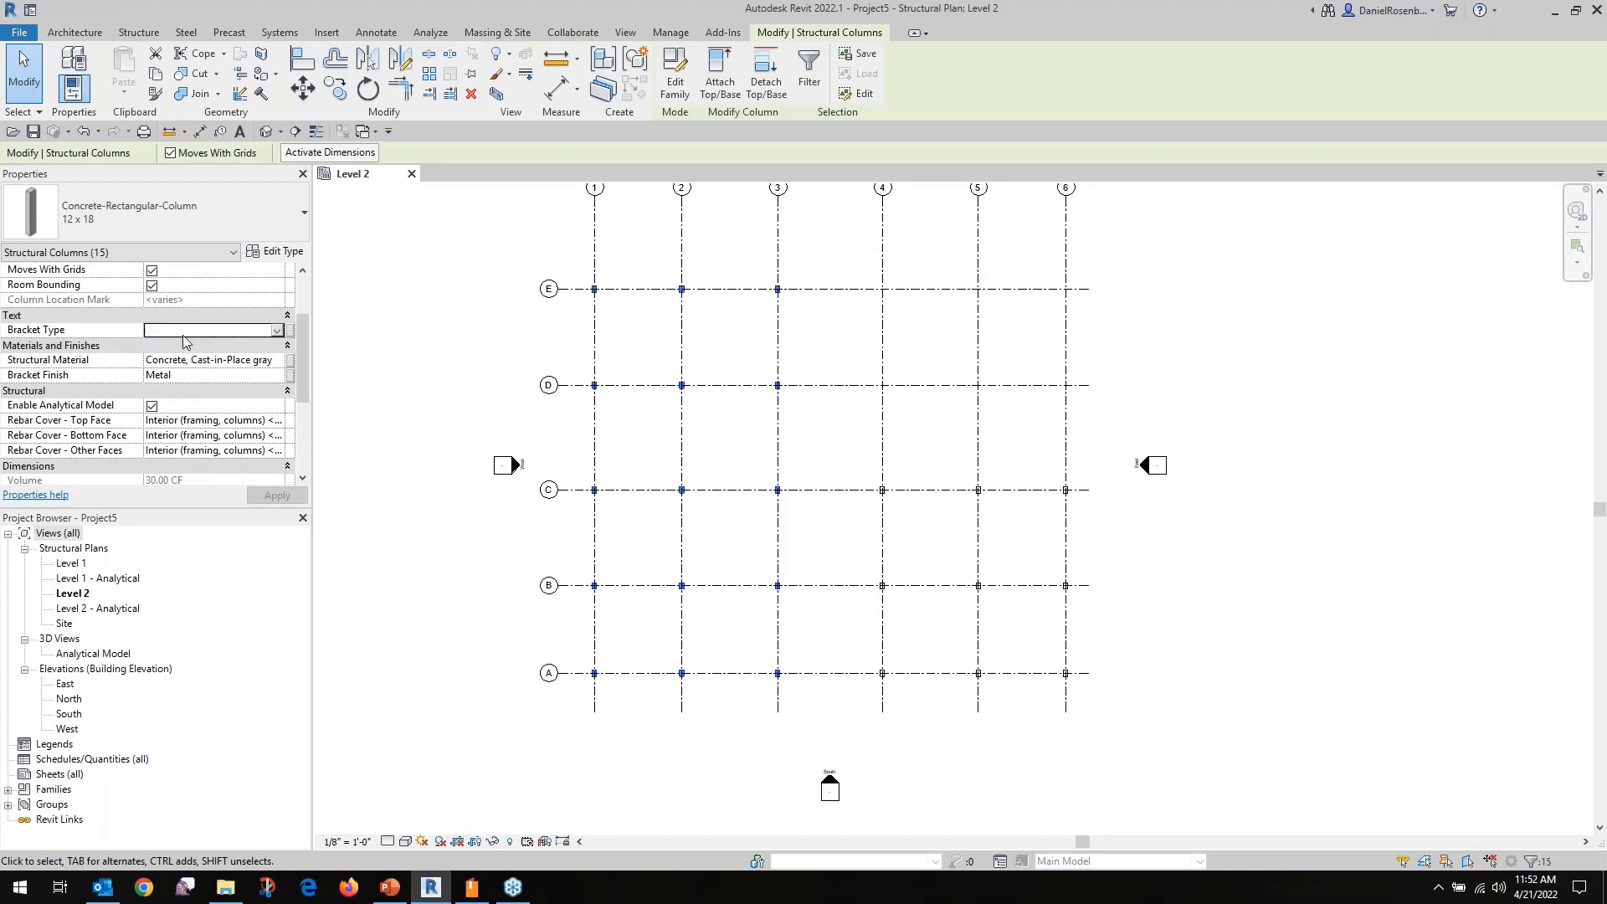
pyautogui.write('Banner')
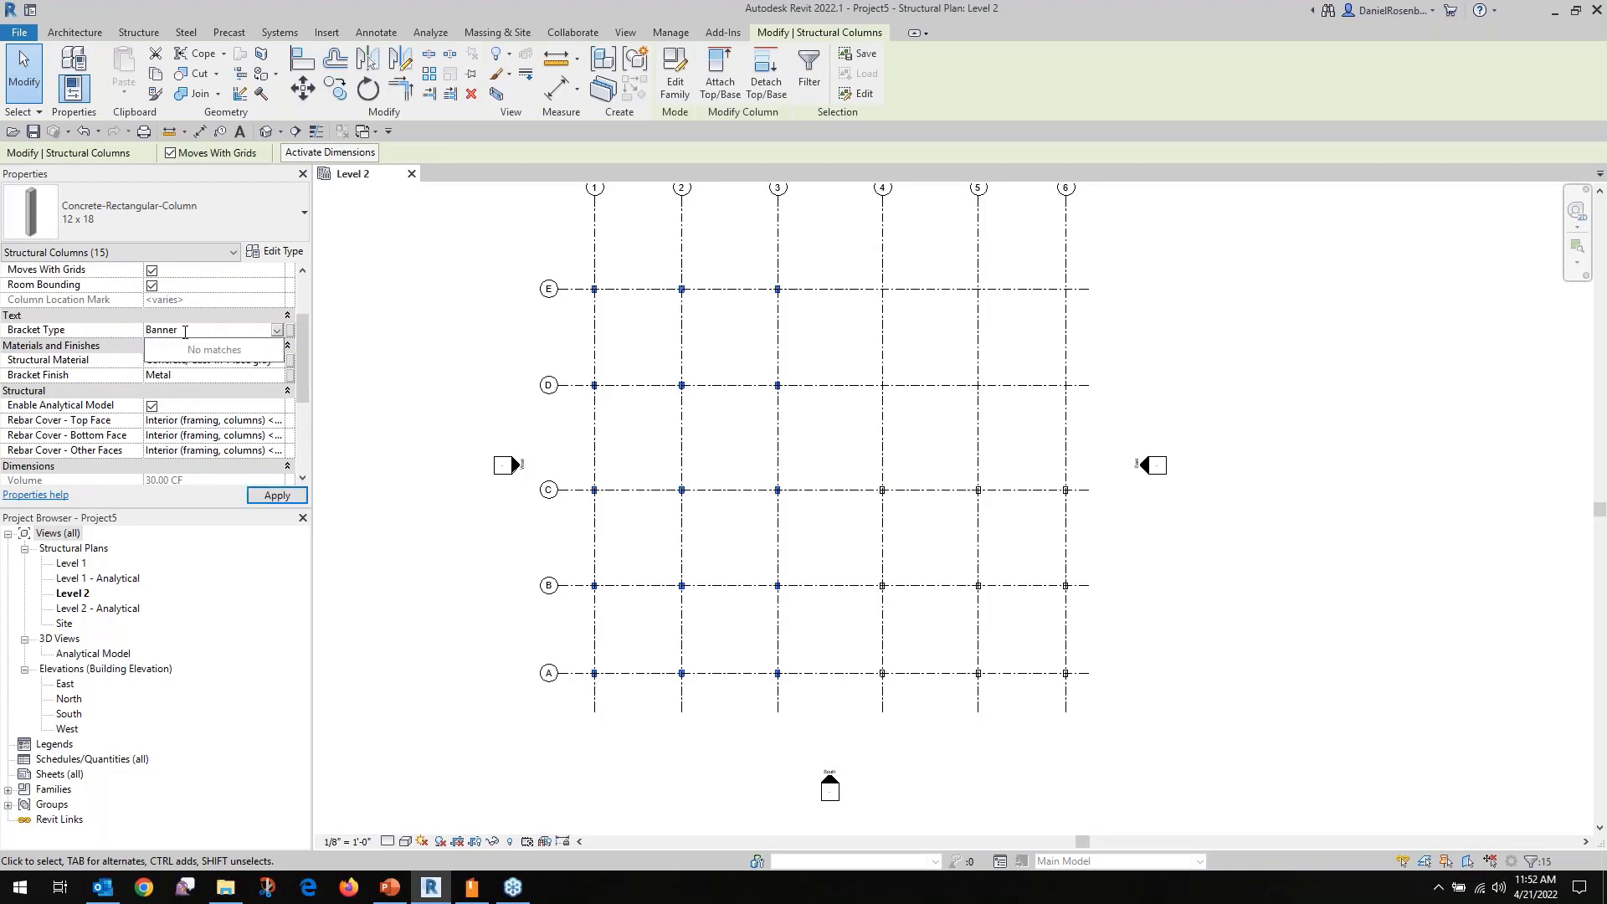
# Set the Bracket Type to Sculptural for the columns along grids 4 to 6.
pyautogui.moveTo(854, 448); pyautogui.dragTo(1107, 715)
pyautogui.click(186, 335)
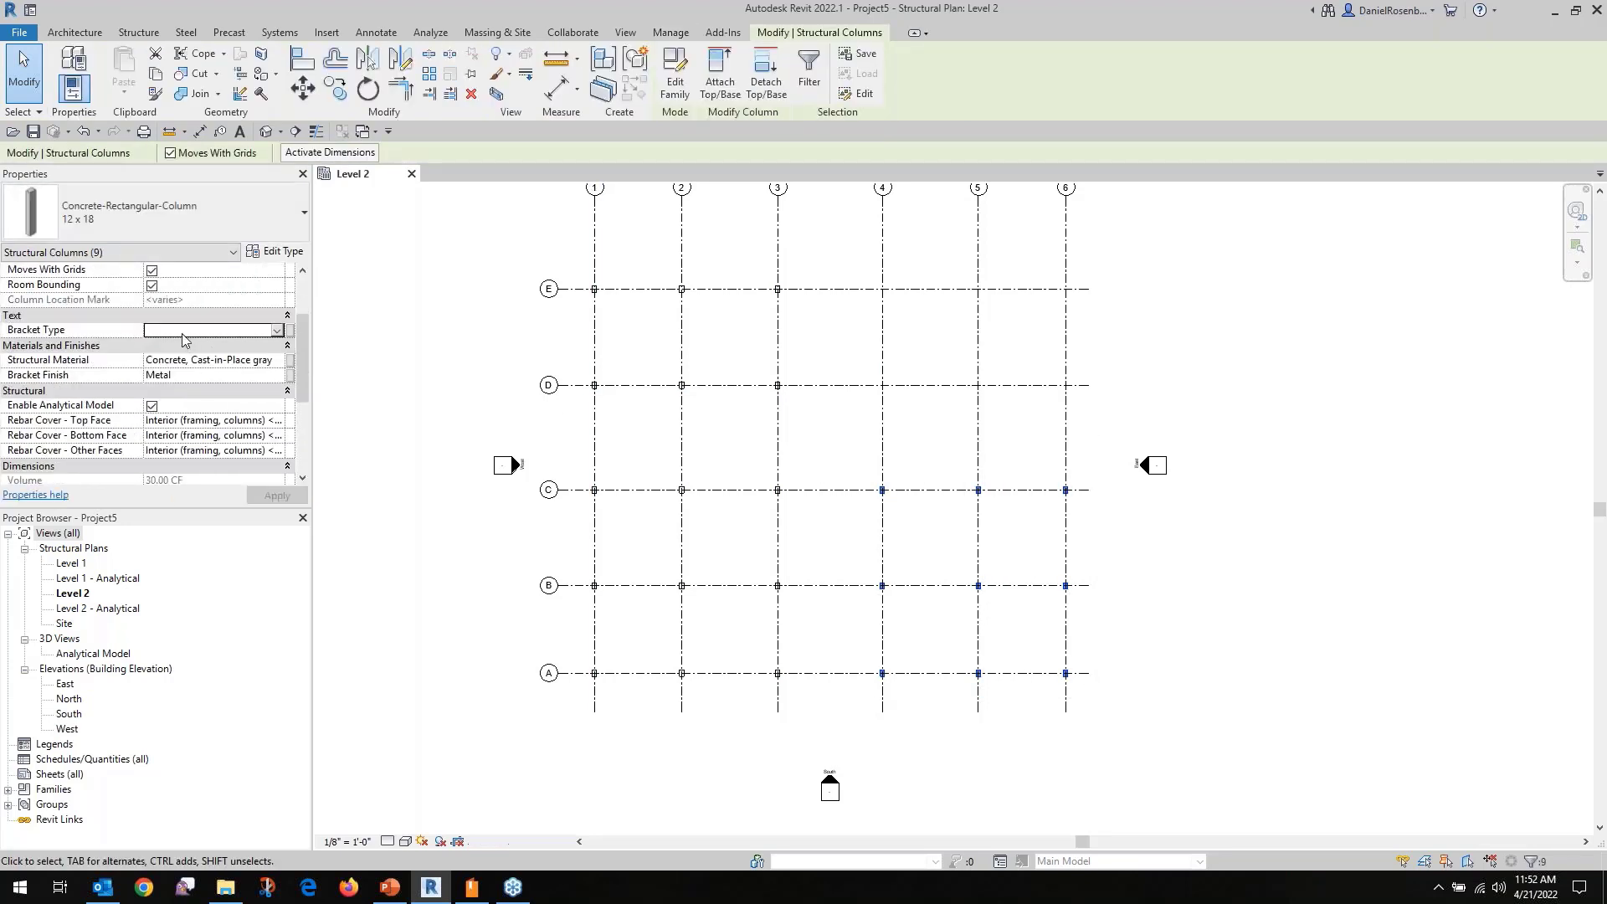
pyautogui.write('Sculptural')
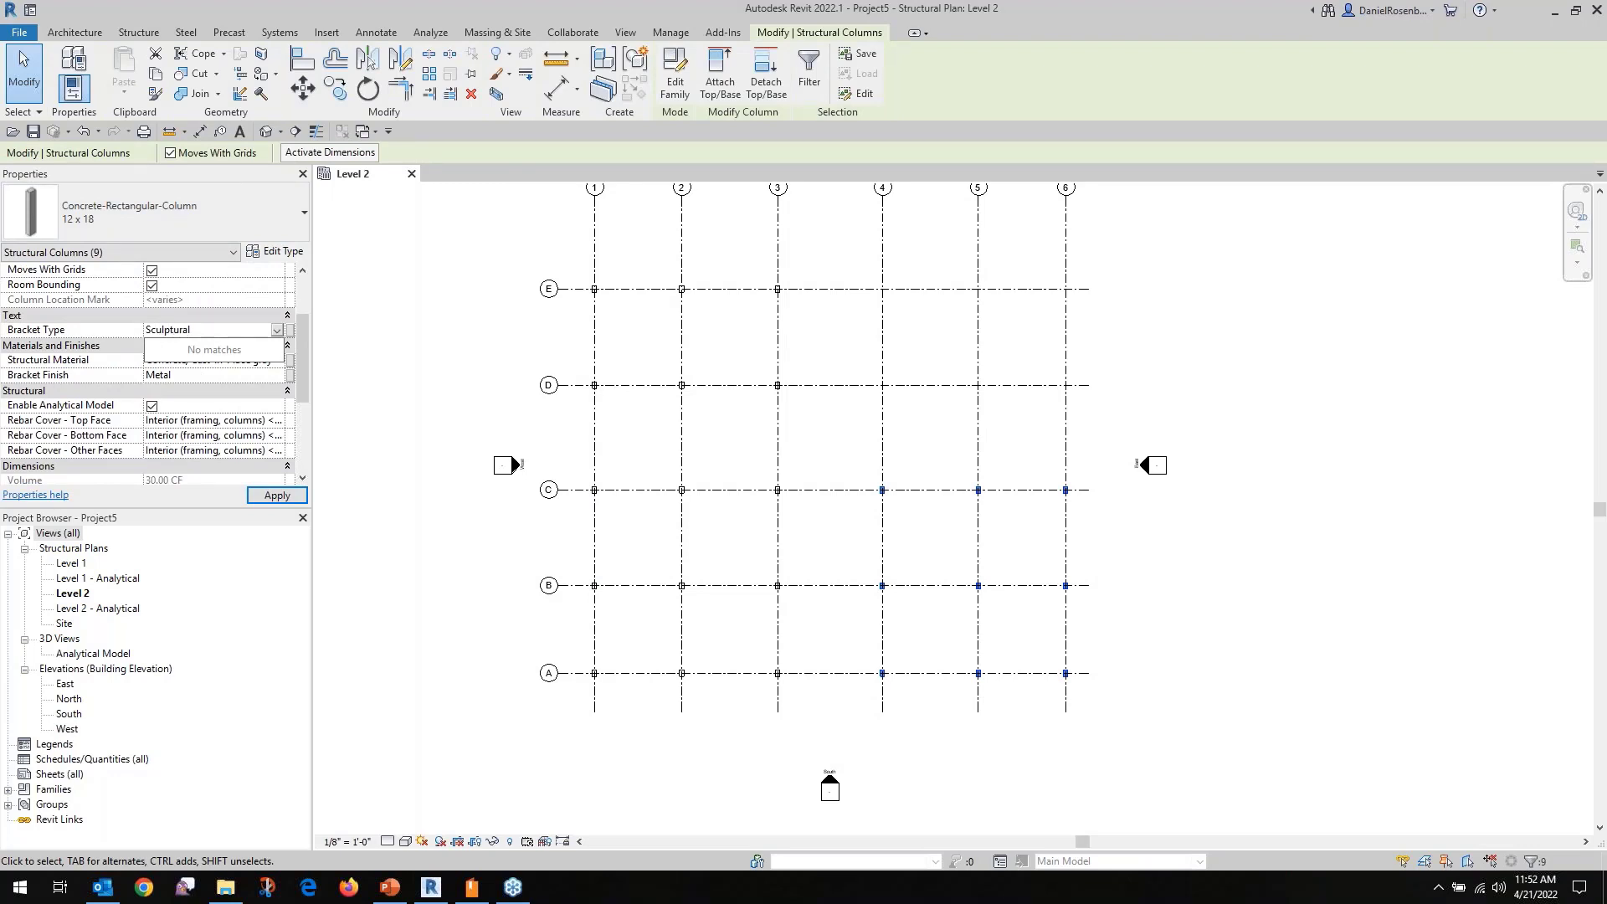
pyautogui.press('Return')
pyautogui.press('Escape')
pyautogui.scroll(3, 650, 263)
pyautogui.scroll(2, 630, 289)
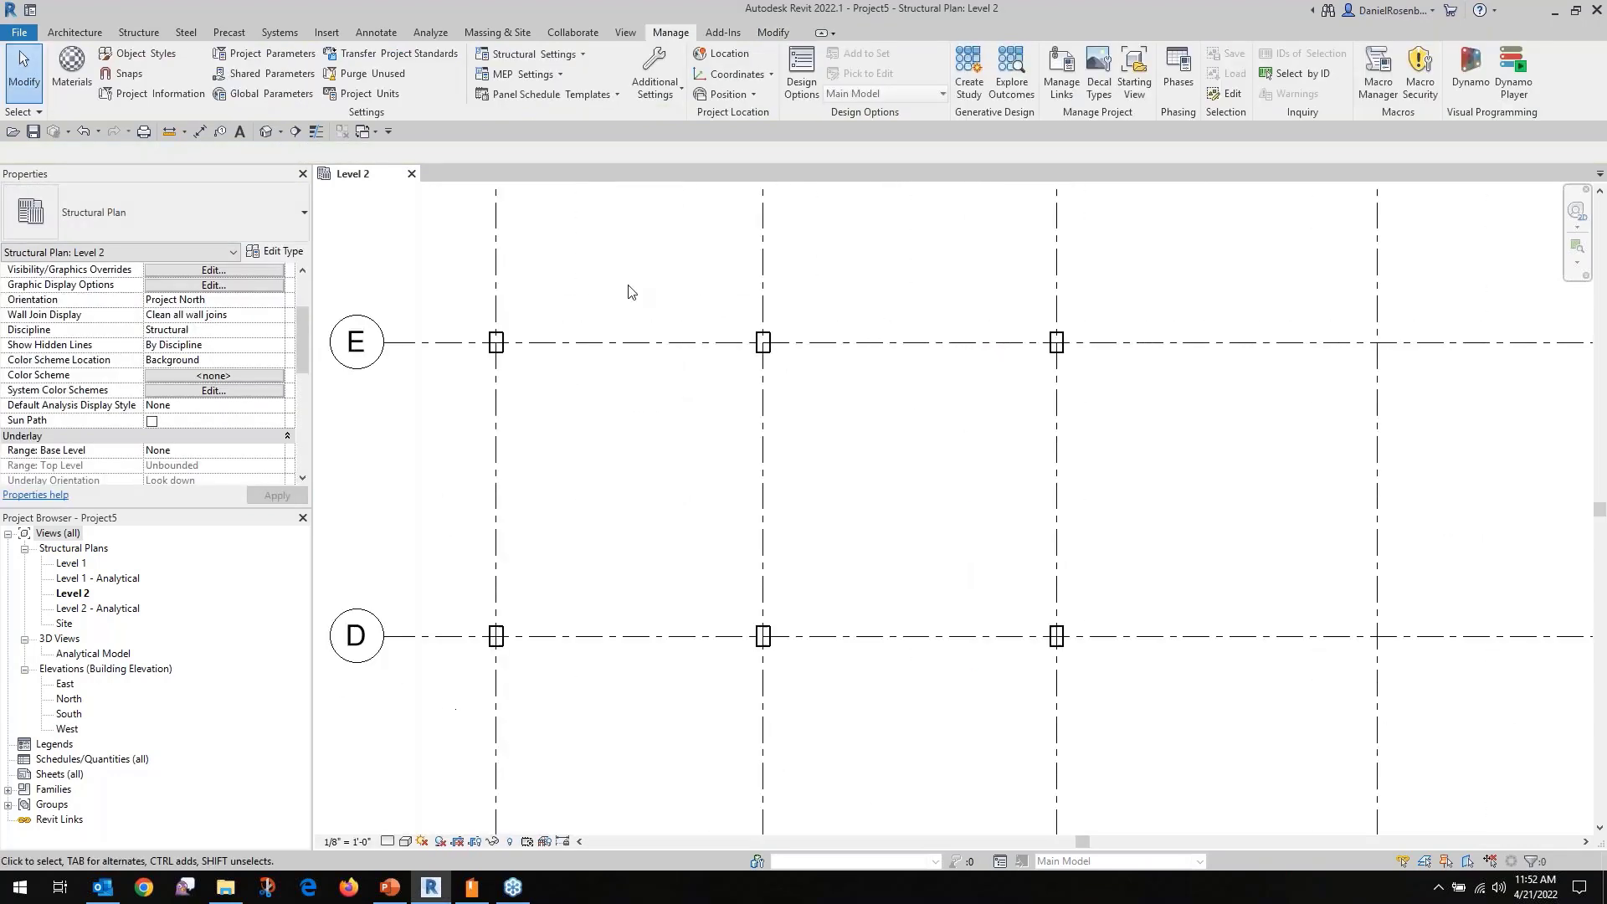
pyautogui.click(509, 358)
pyautogui.press('Escape')
pyautogui.scroll(-3, 502, 401)
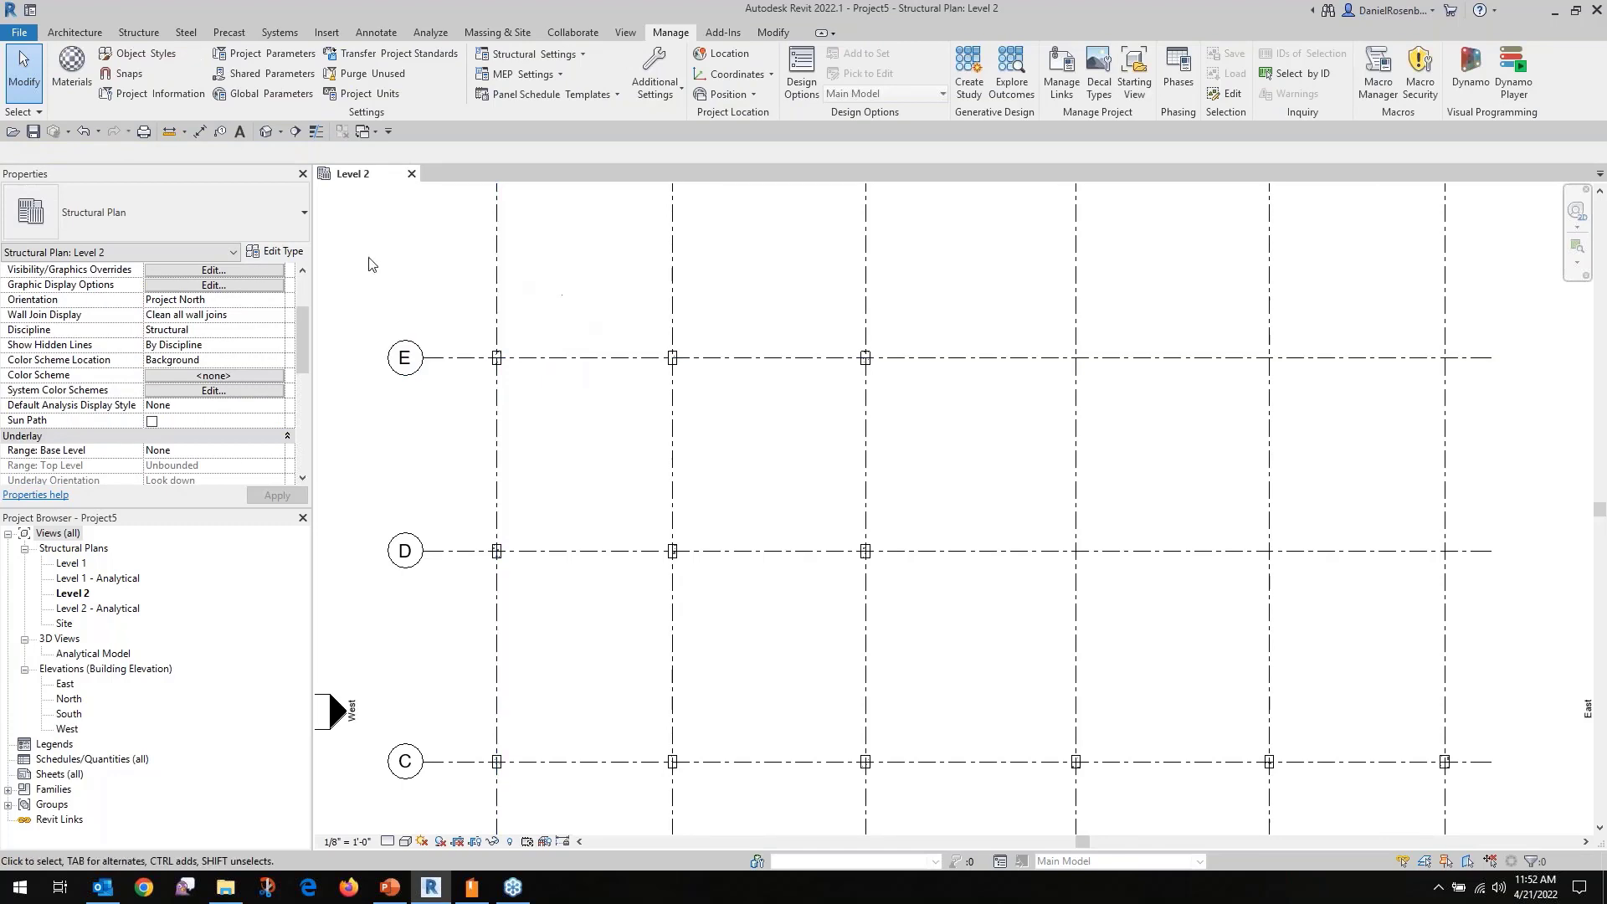
# Create a new annotation family from the Generic Tag.rft template in the Annotations folder.
pyautogui.click(29, 33)
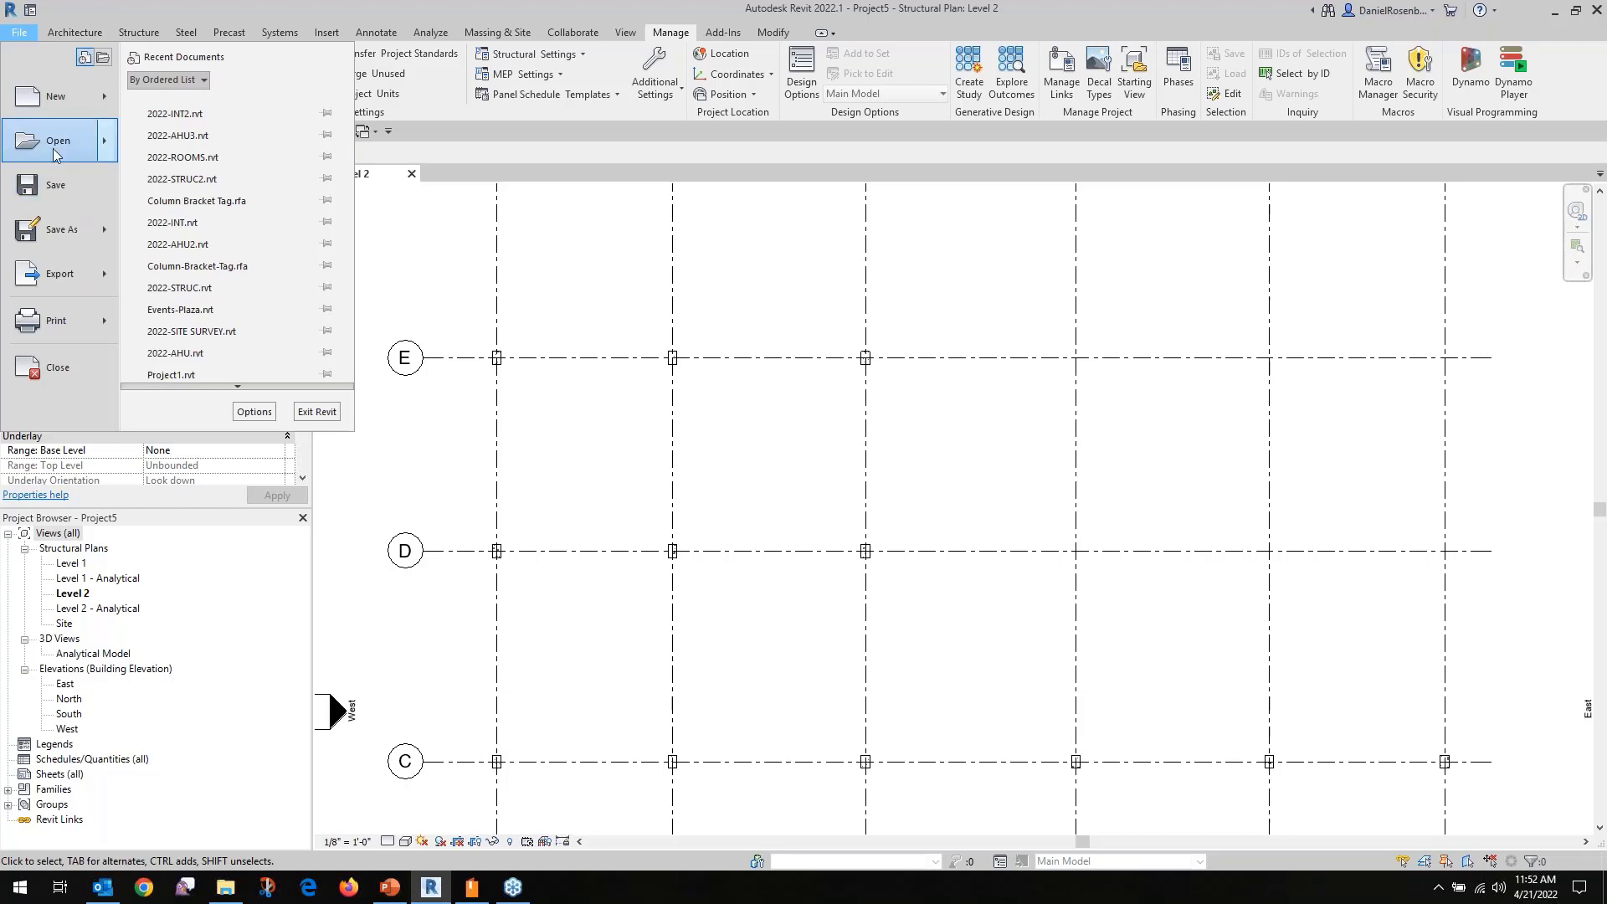
pyautogui.moveTo(58, 101)
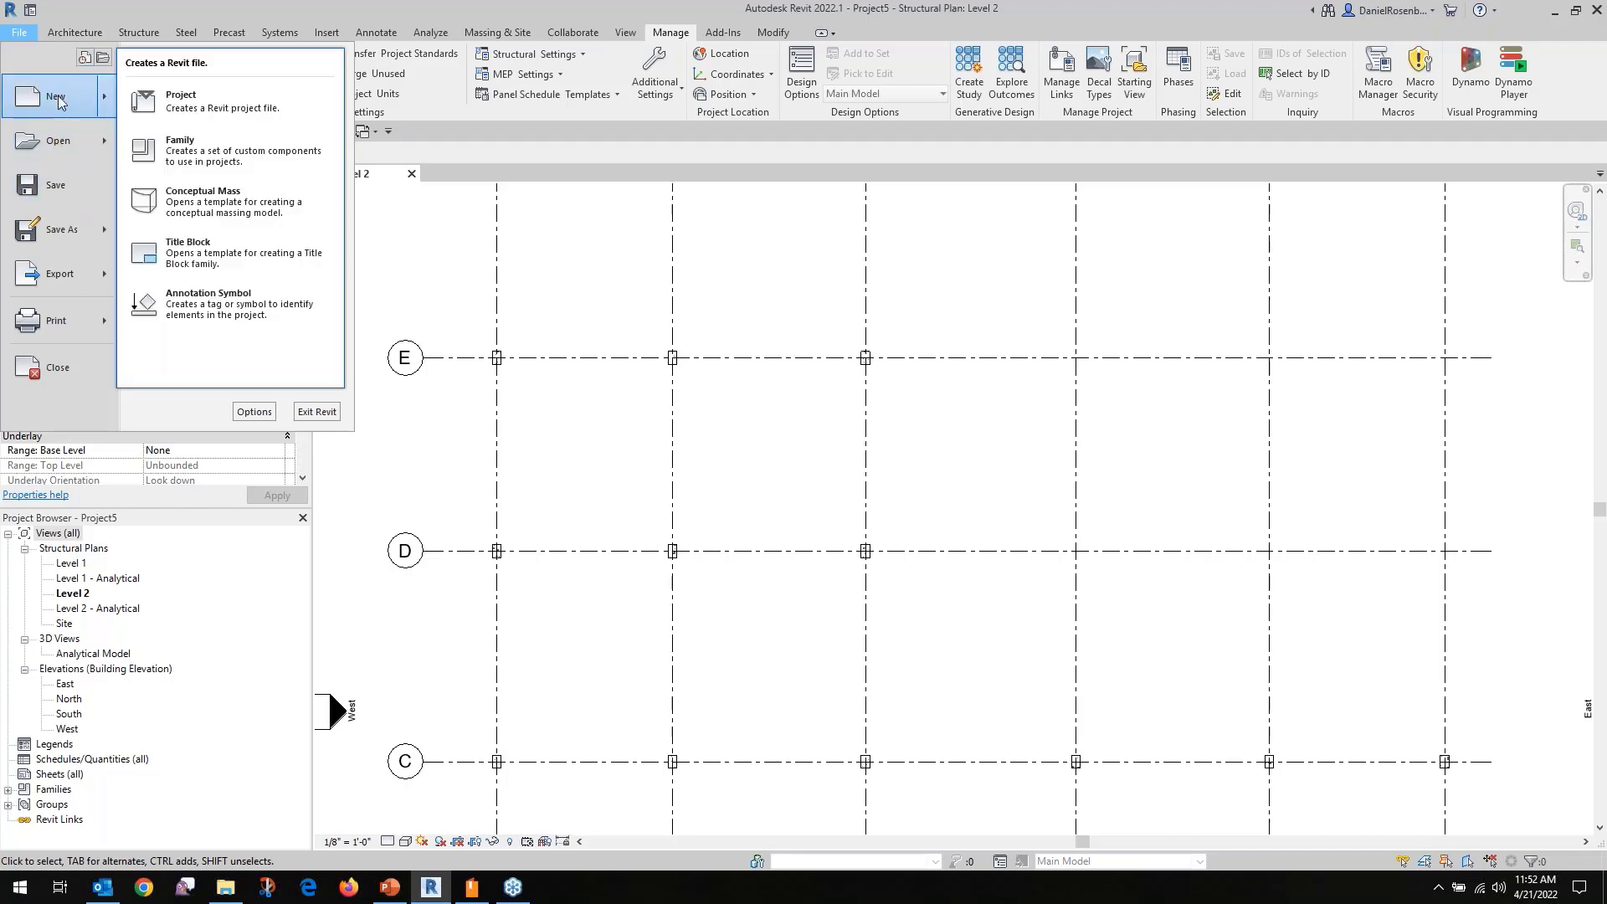
pyautogui.click(173, 155)
pyautogui.doubleClick(561, 139)
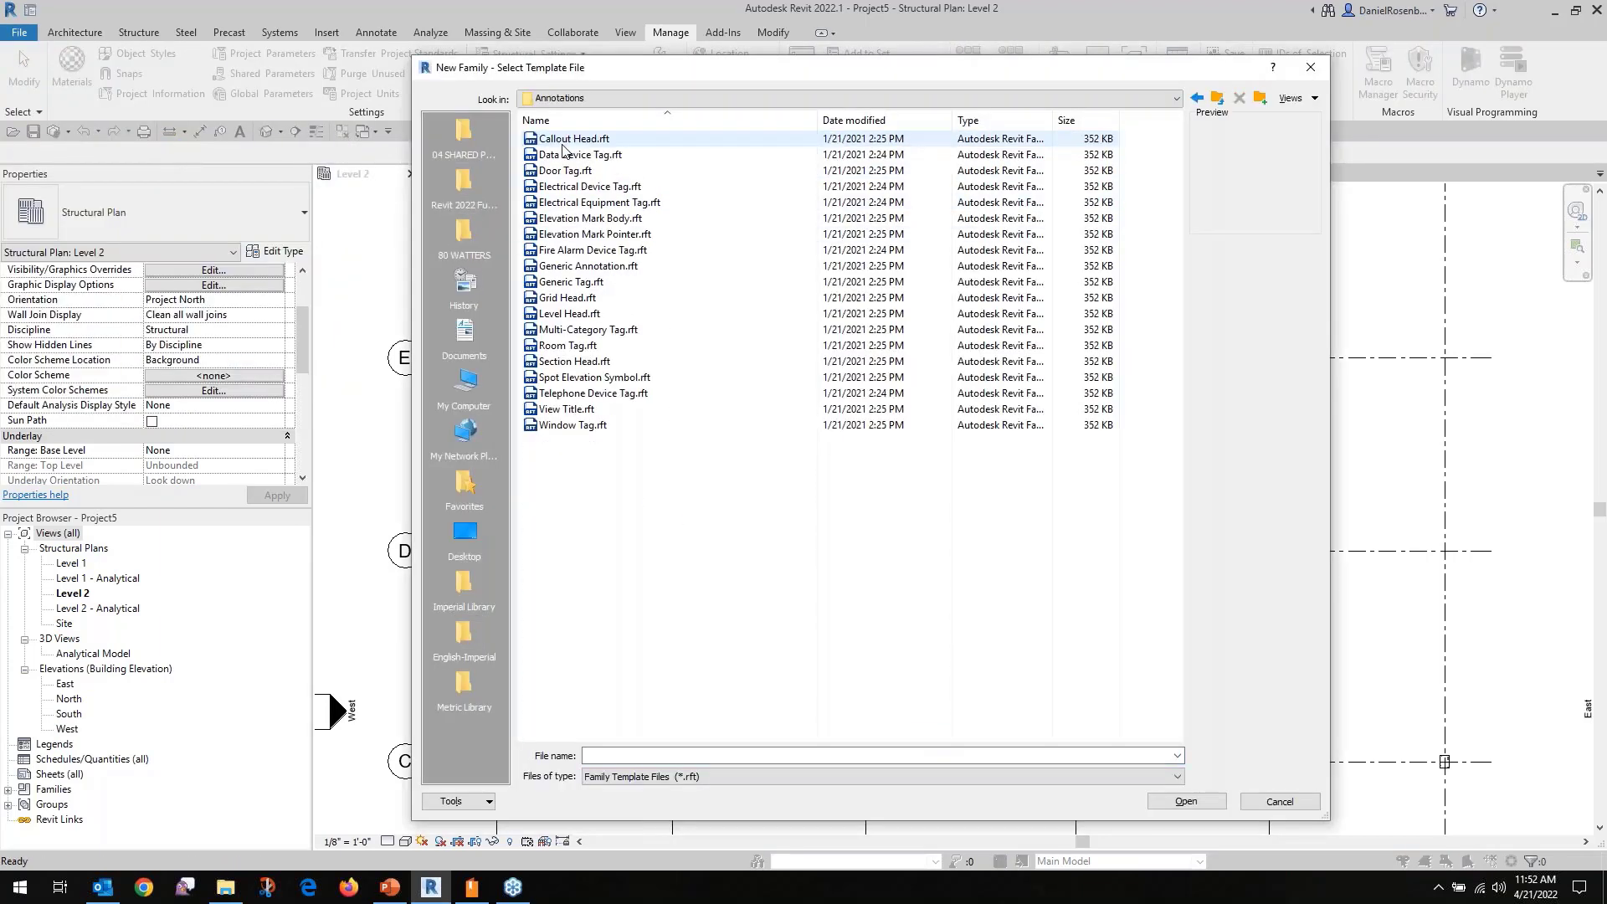
pyautogui.click(571, 282)
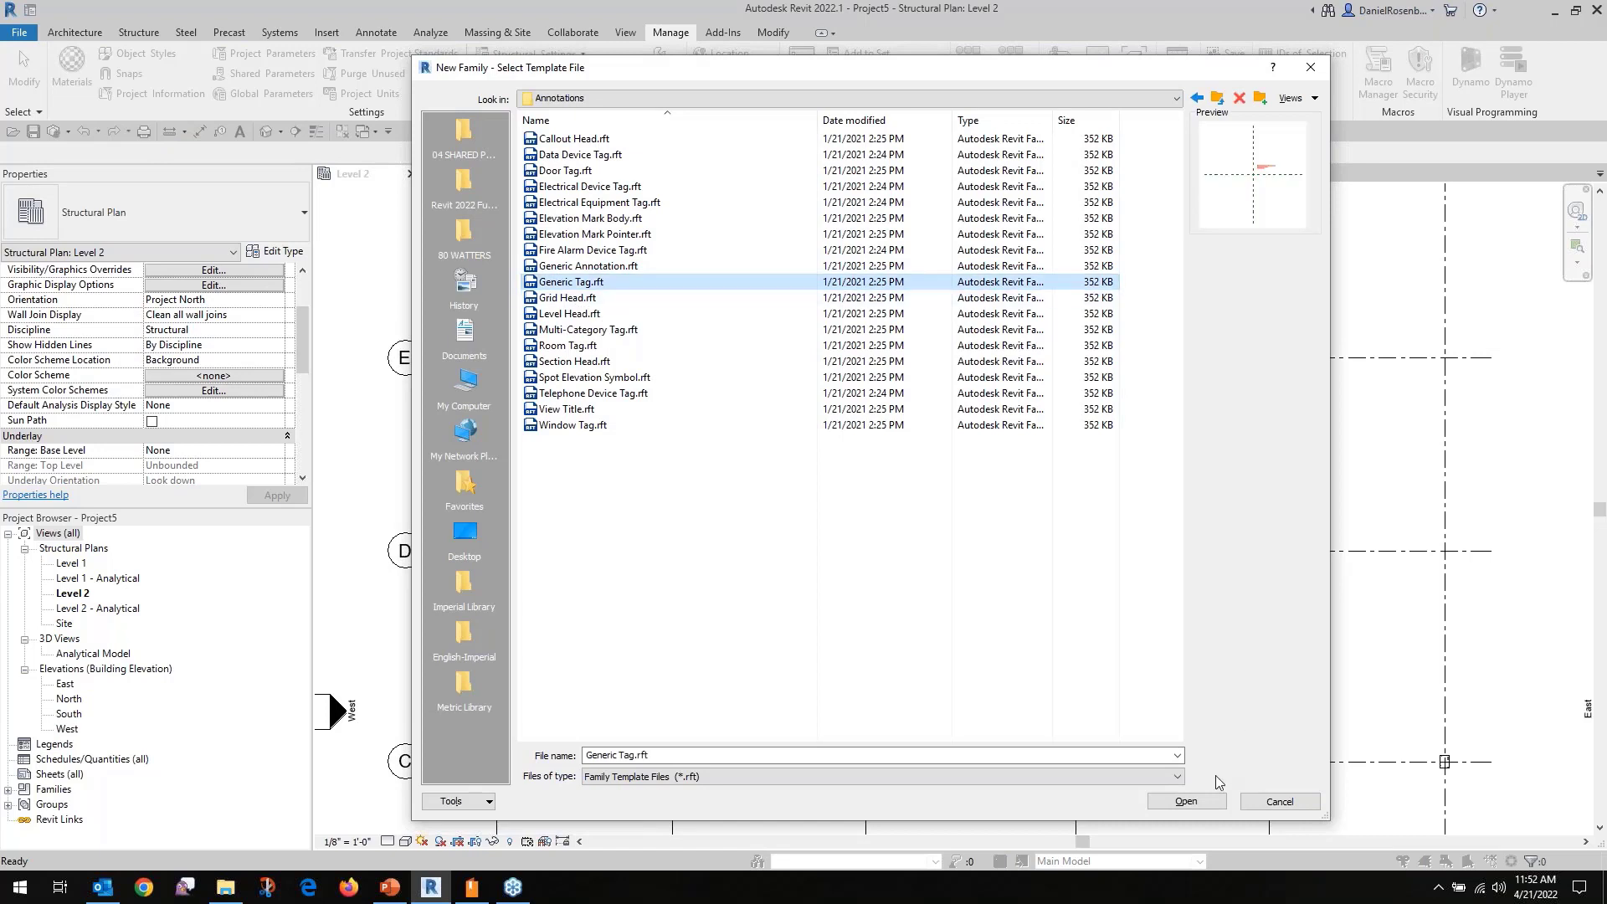
pyautogui.click(1155, 800)
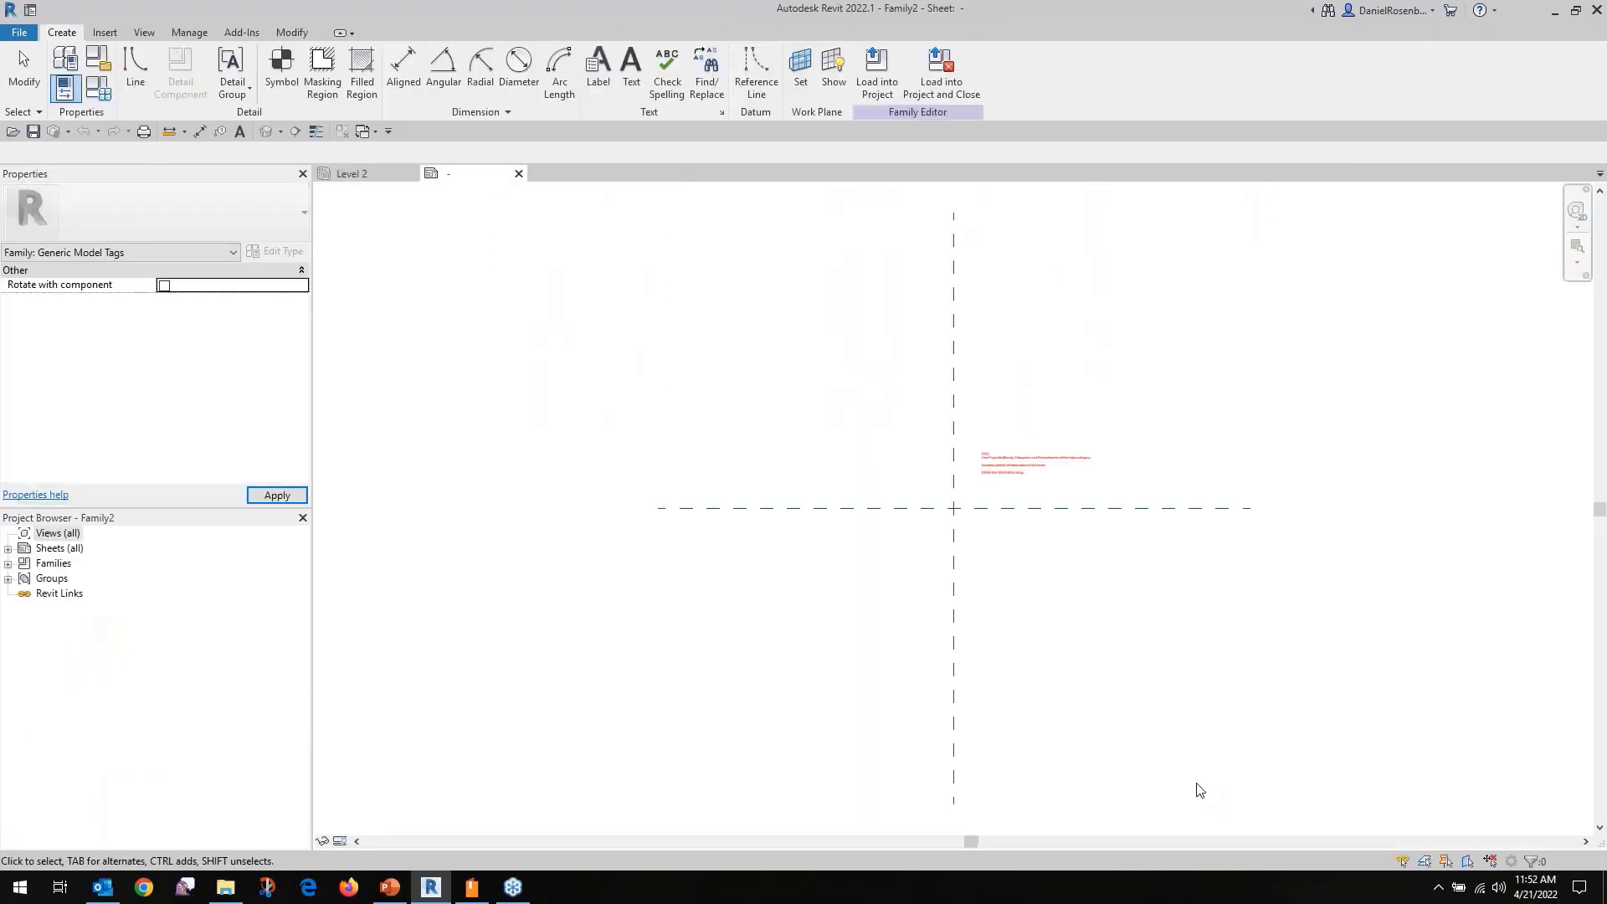
# Delete the red instruction note from the new tag family.
pyautogui.click(1026, 460)
pyautogui.press('Delete')
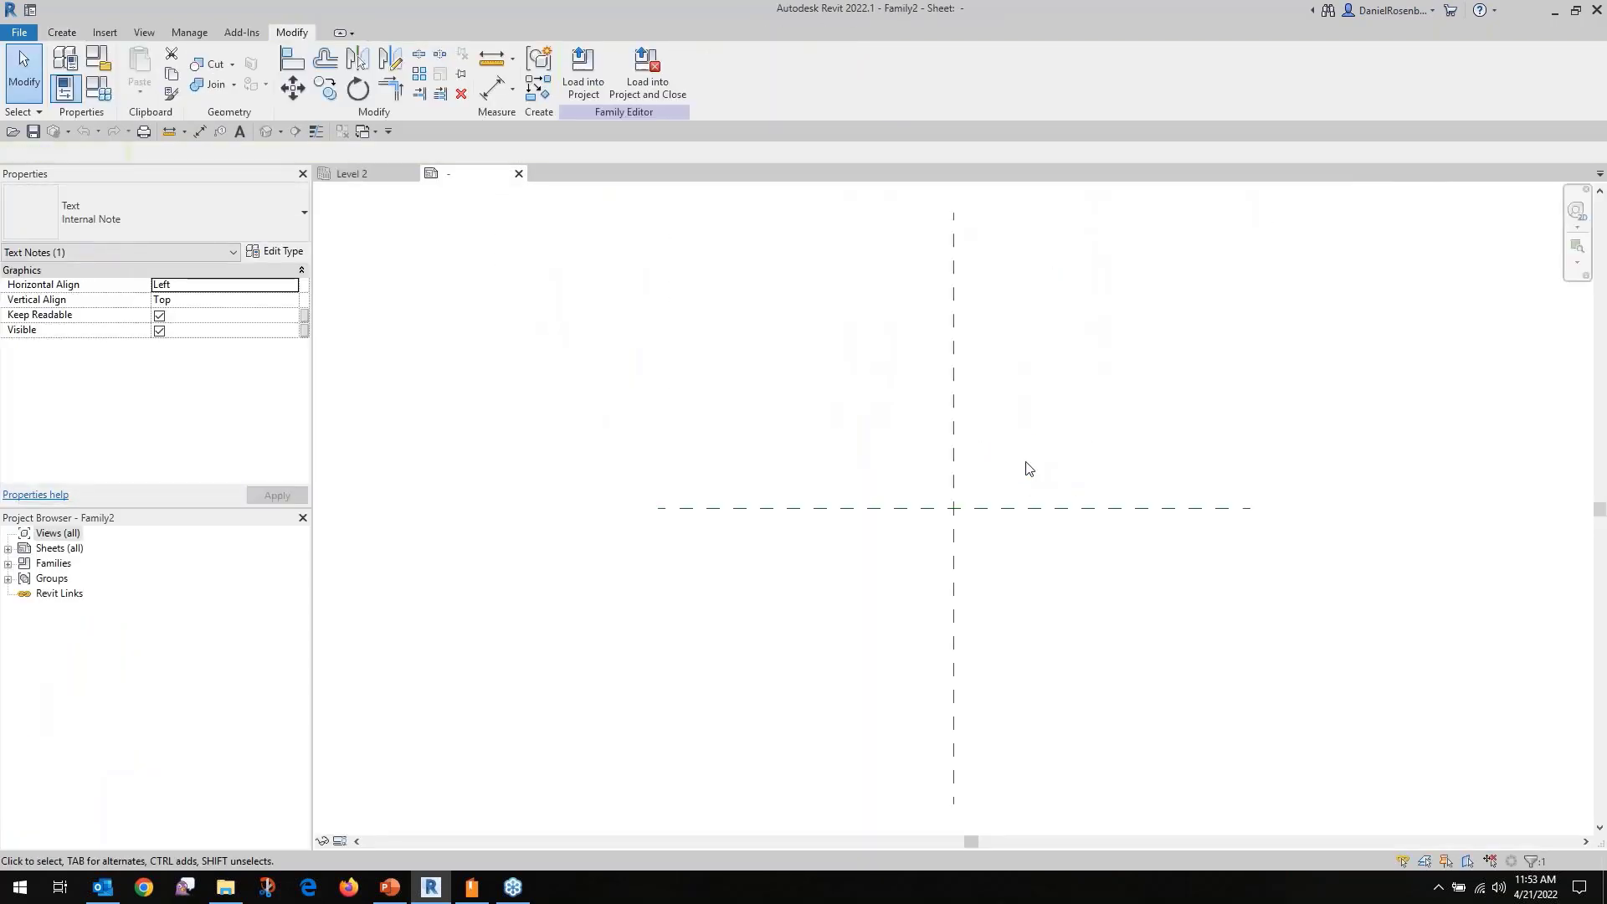
pyautogui.scroll(3, 1039, 508)
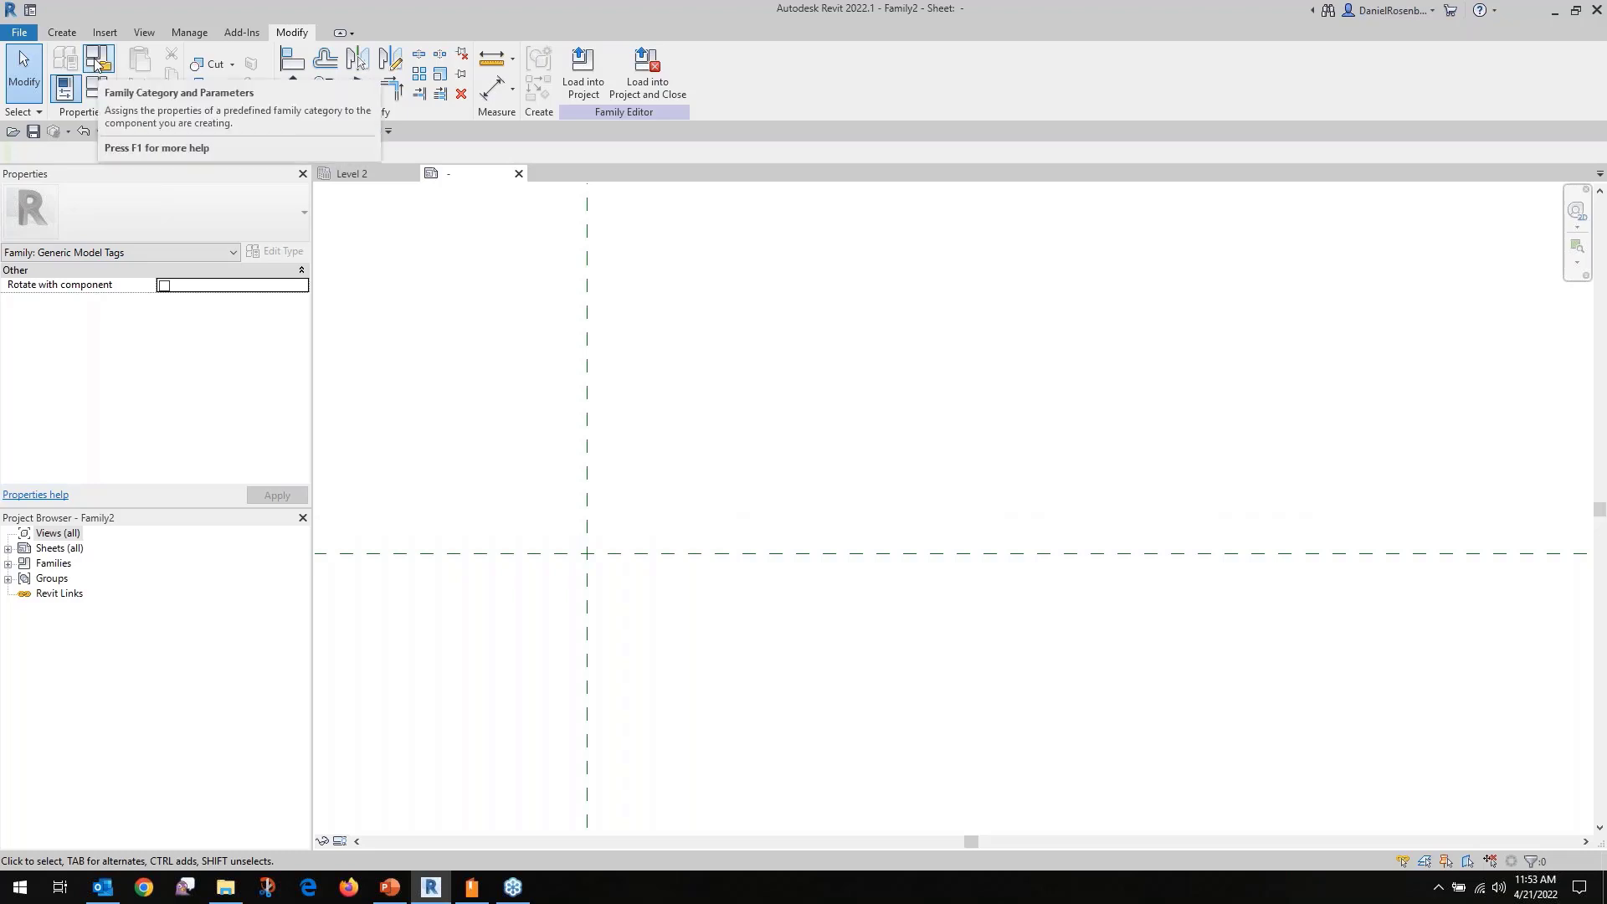
# Change the tag family's category to Structural Column Tags.
pyautogui.click(65, 57)
pyautogui.moveTo(1370, 310); pyautogui.dragTo(1375, 376)
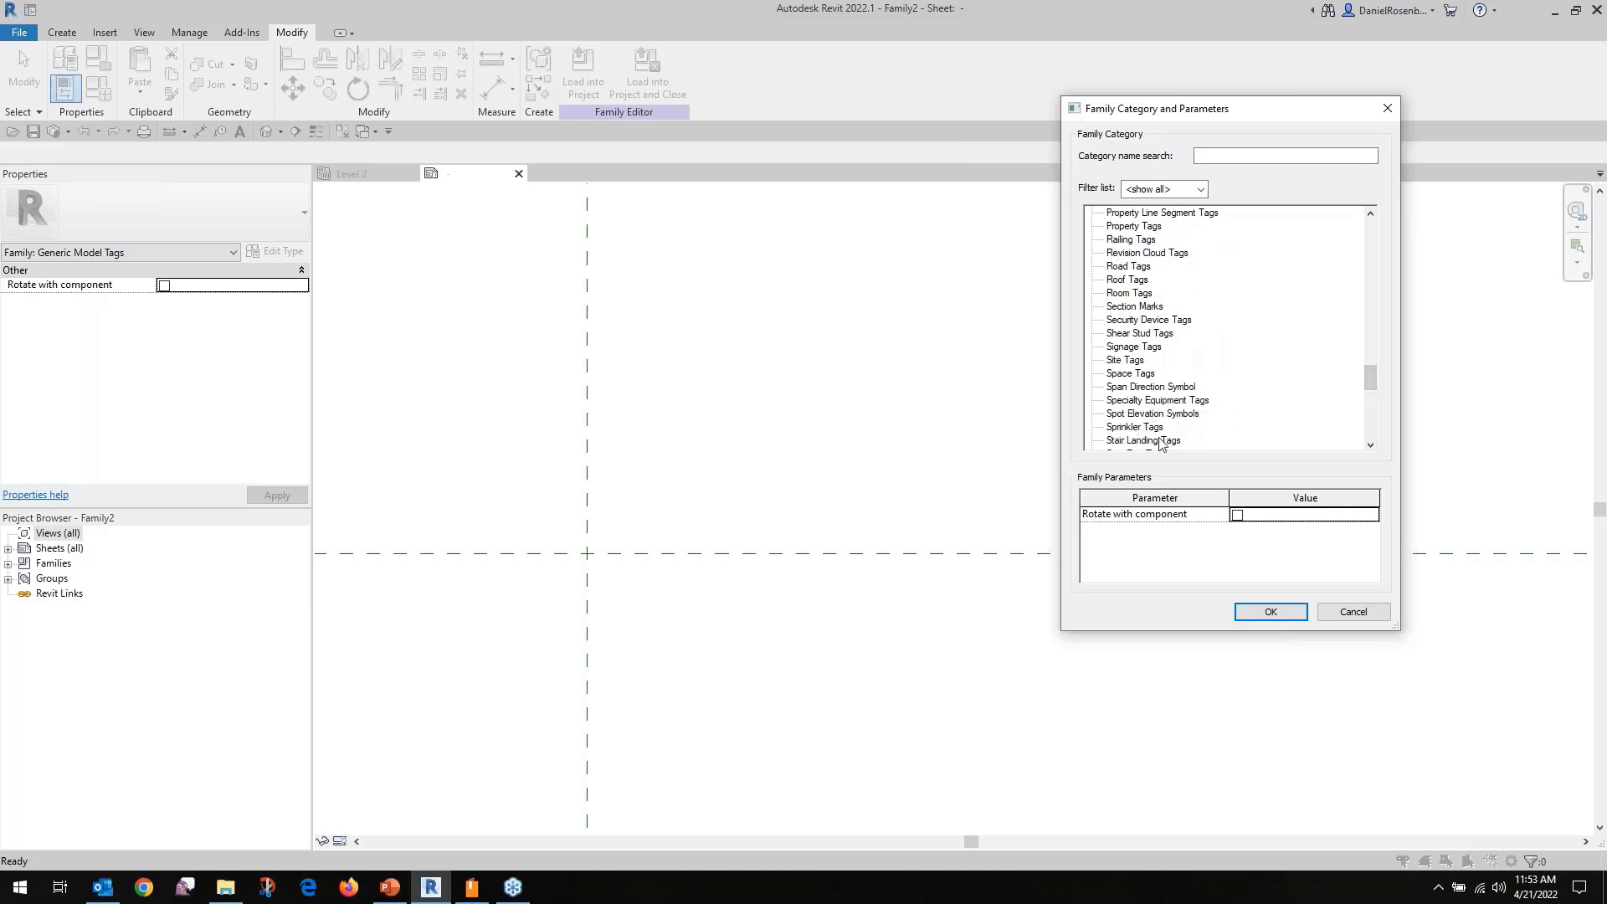
pyautogui.scroll(-3, 1147, 427)
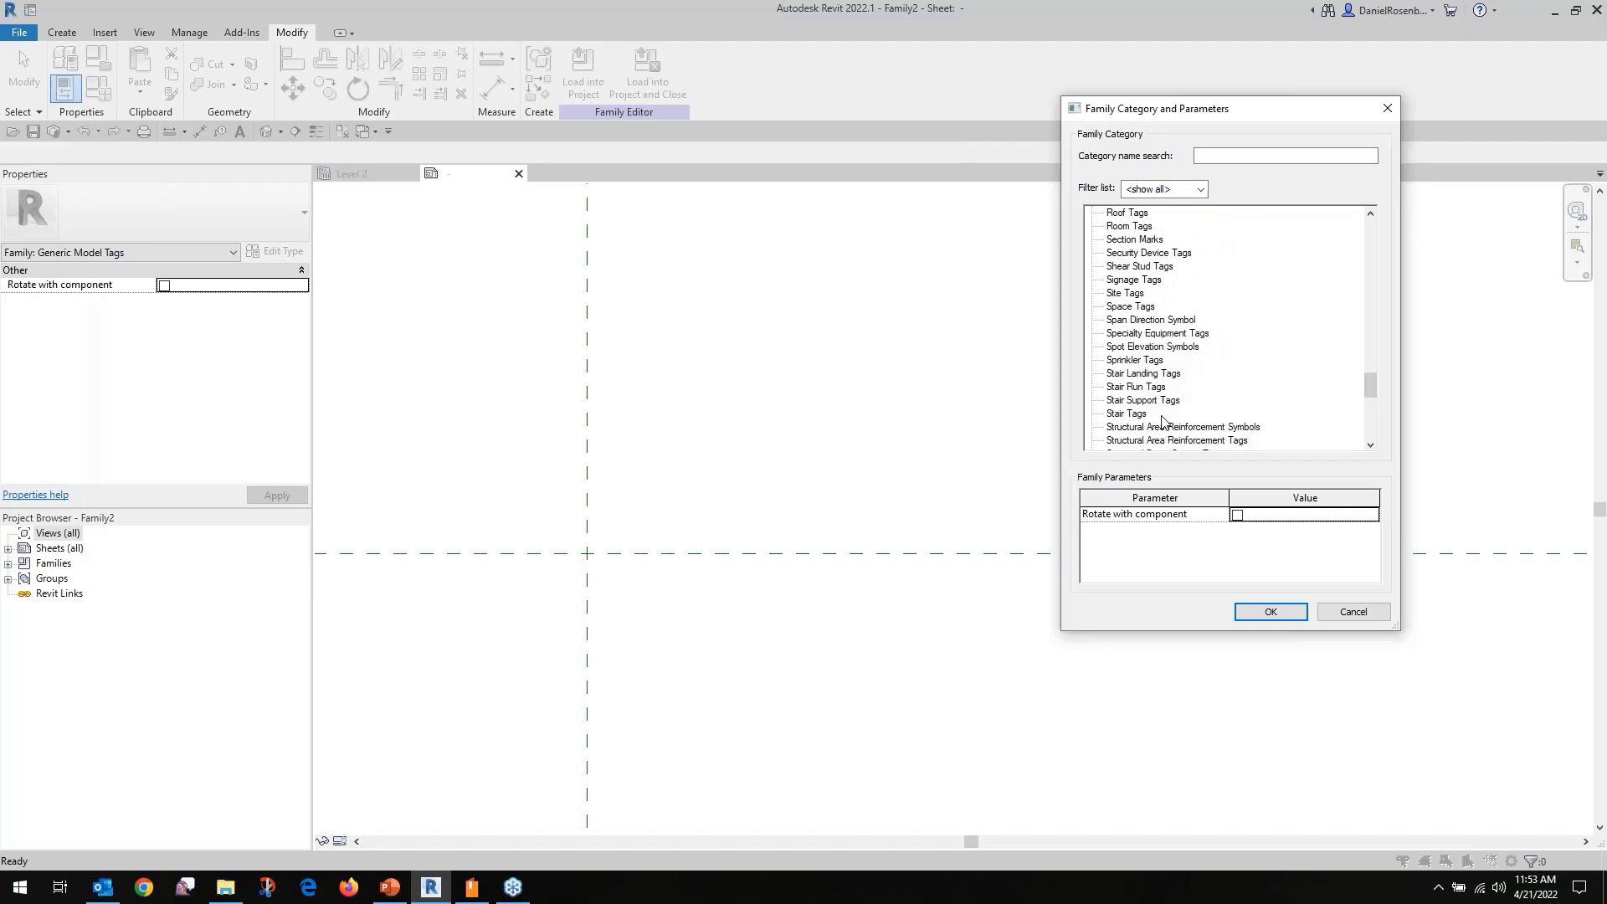
pyautogui.scroll(-2, 1164, 423)
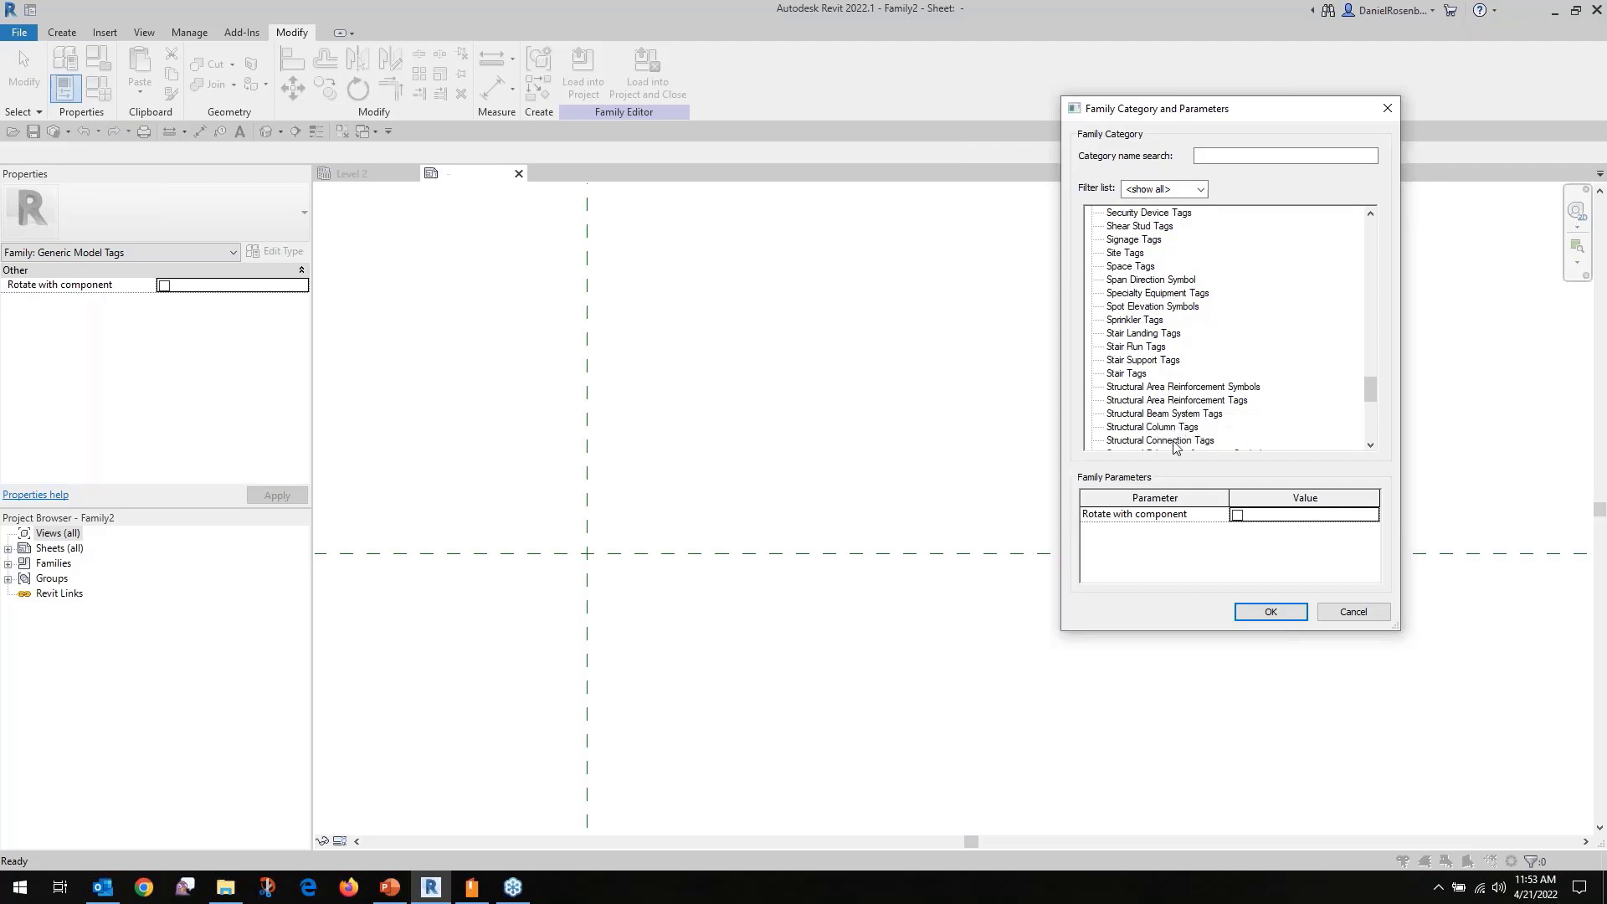
pyautogui.click(1174, 442)
pyautogui.click(1170, 414)
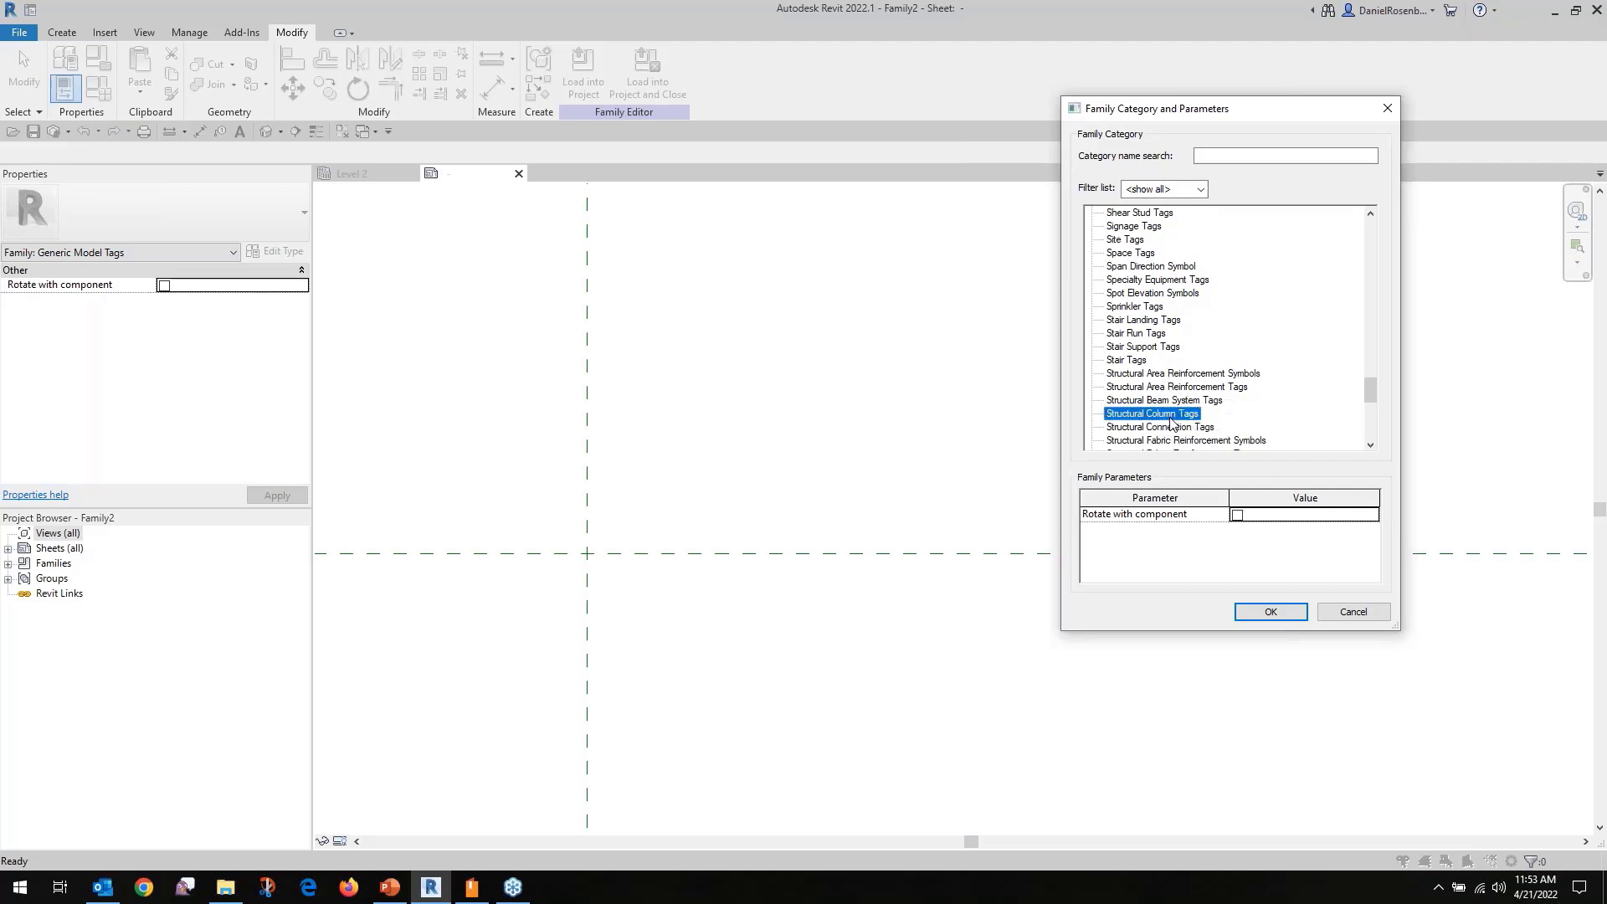
pyautogui.click(1271, 612)
# Draw a rectangle about 1" wide and 1/2" high, starting from the intersection of the reference planes.
pyautogui.click(68, 38)
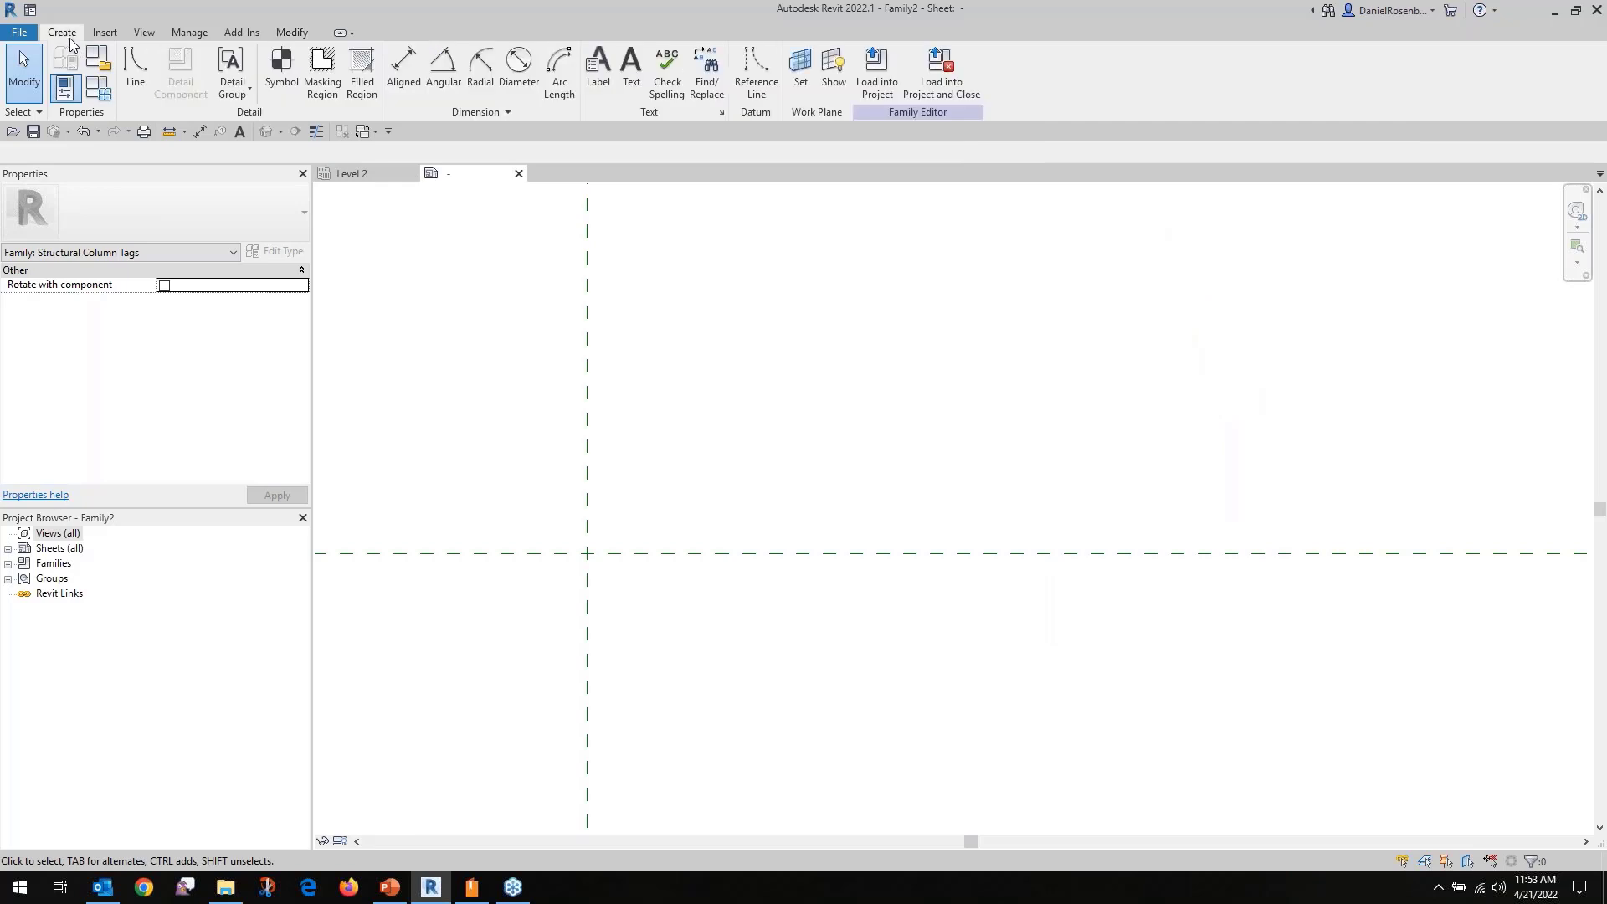
pyautogui.click(143, 64)
pyautogui.click(591, 55)
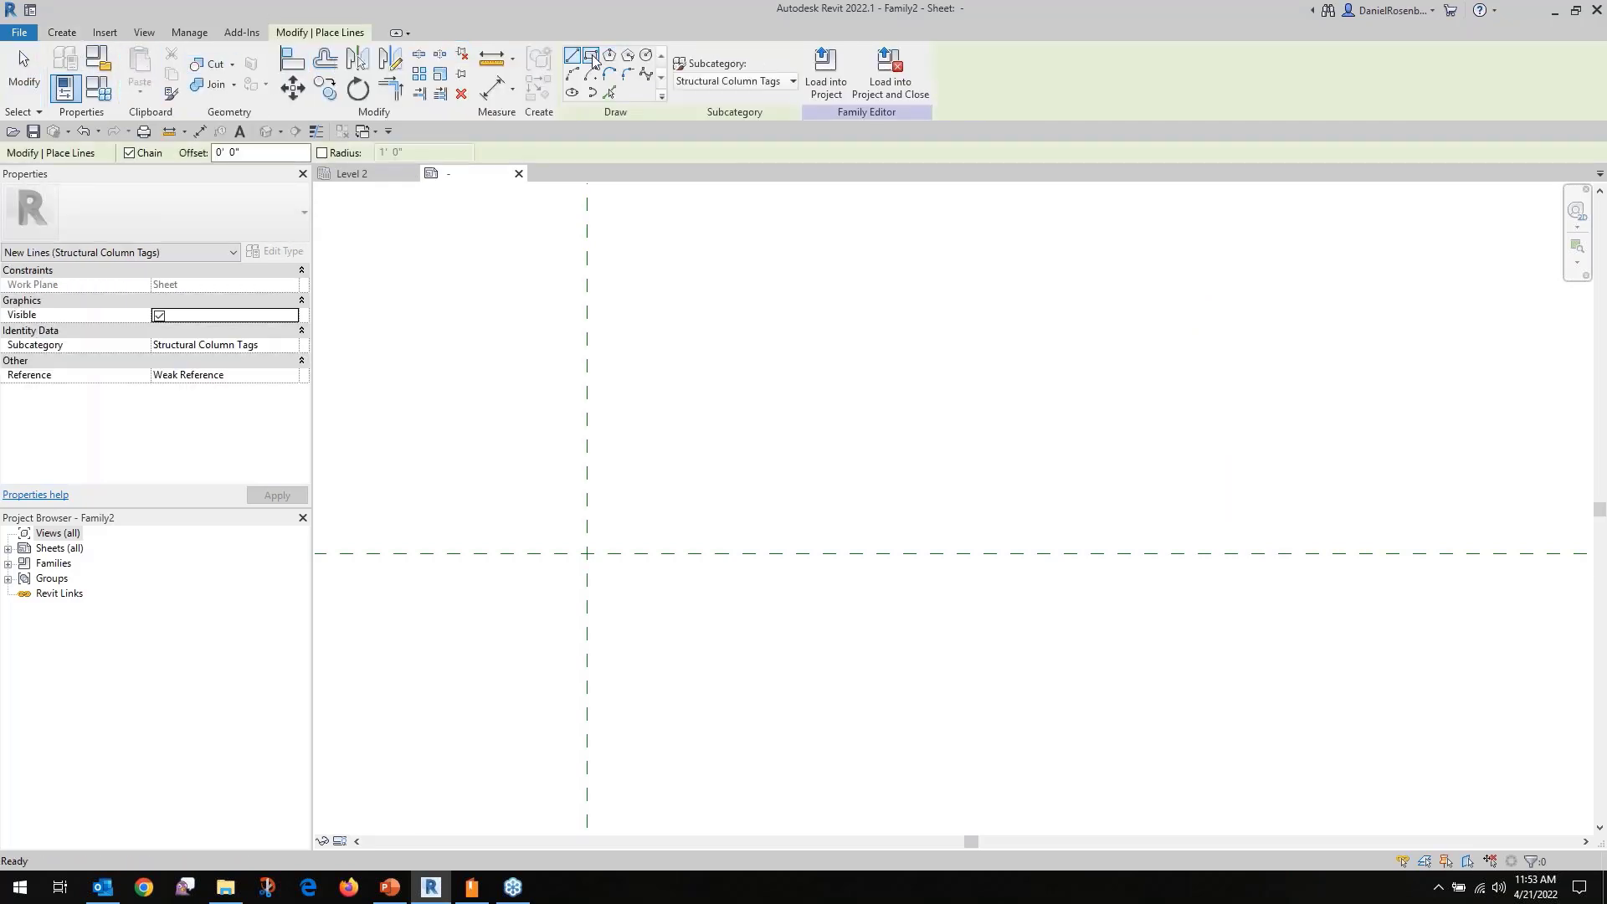
pyautogui.click(587, 553)
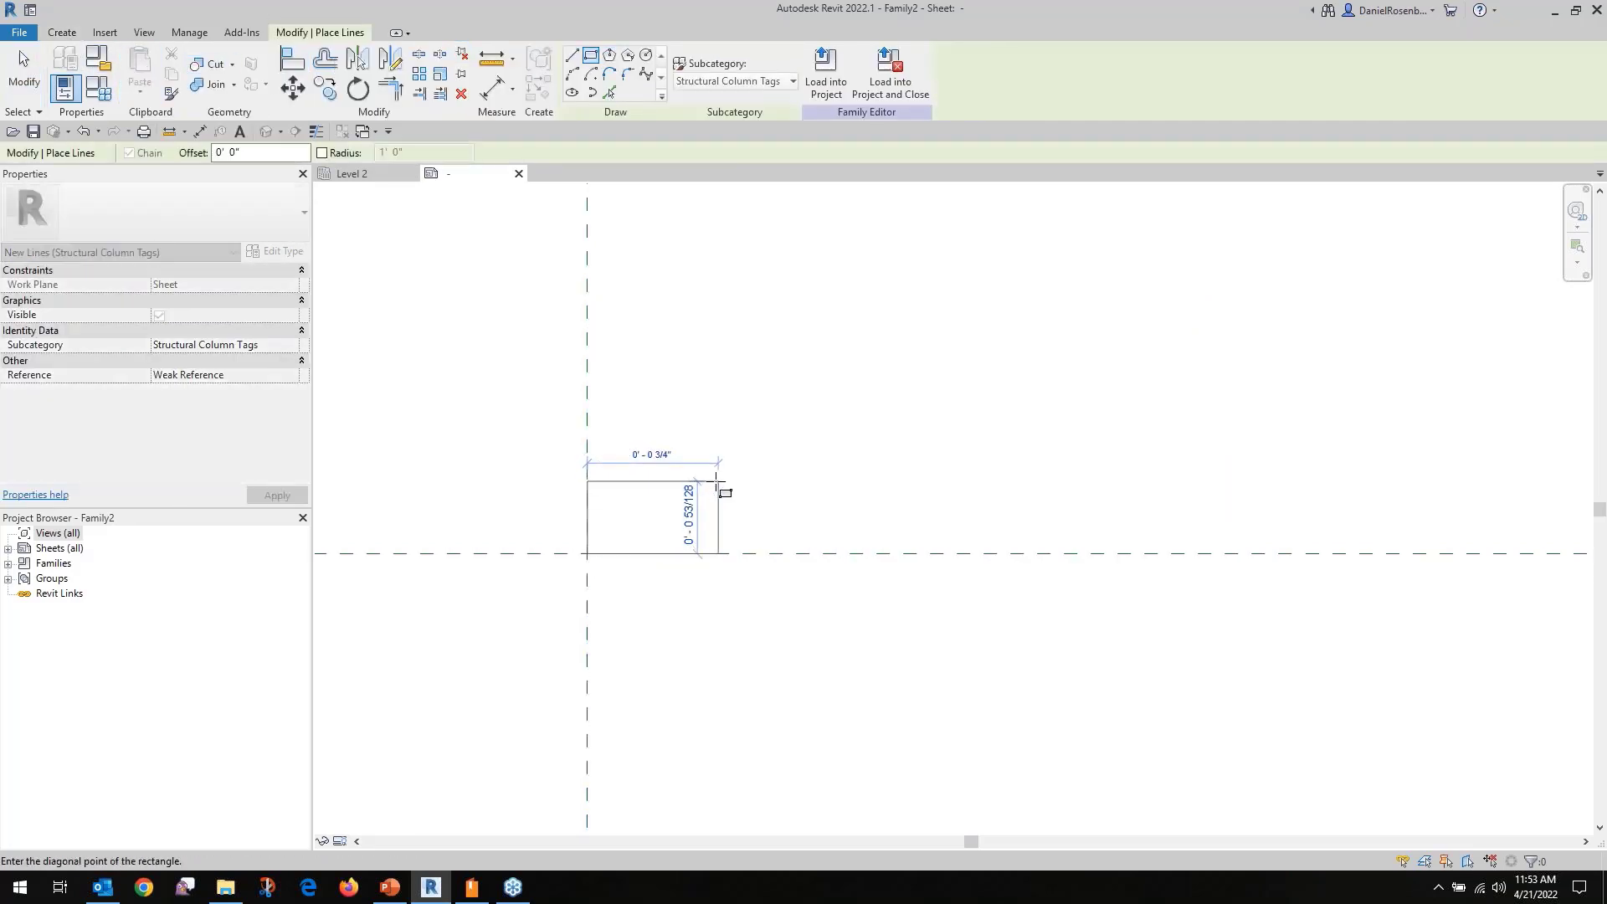
pyautogui.scroll(2, 646, 511)
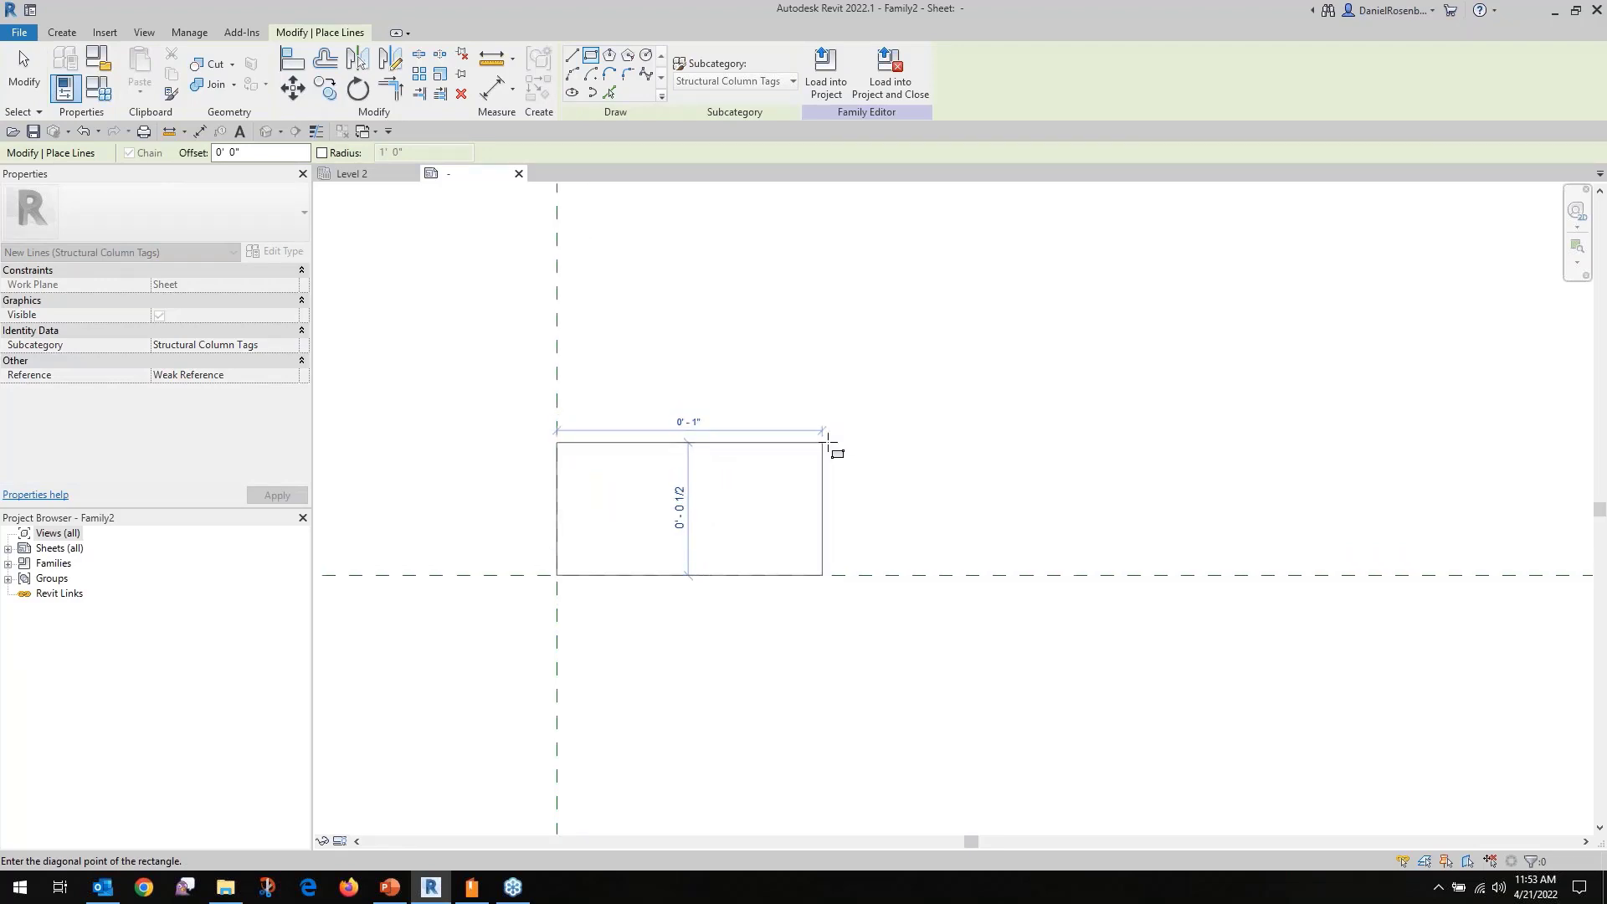
pyautogui.click(827, 437)
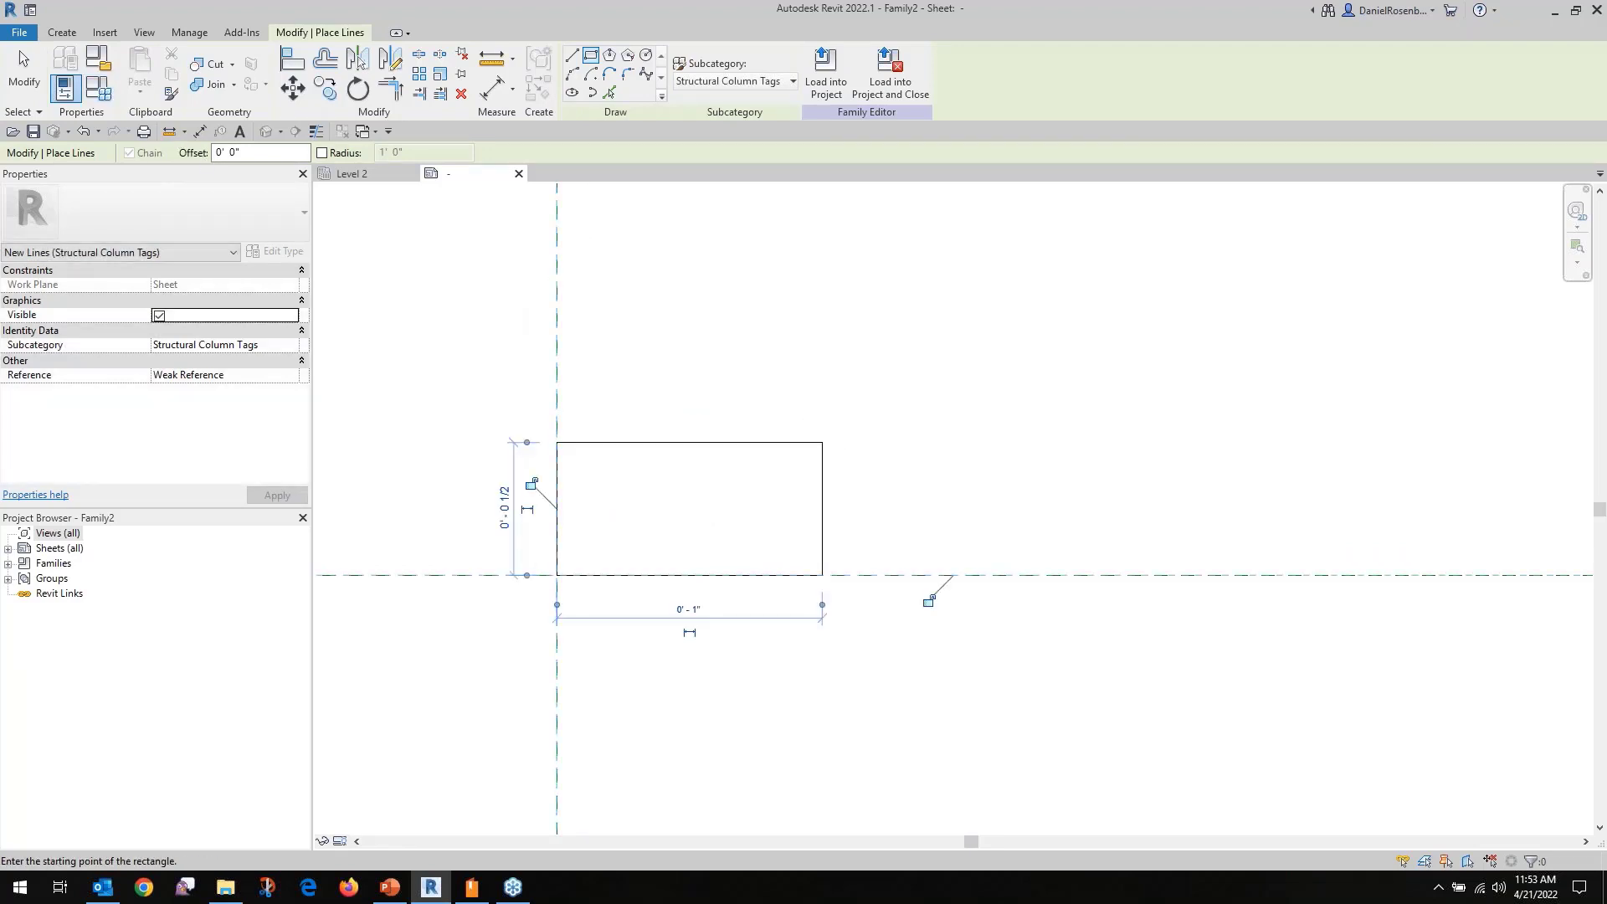
pyautogui.press('Escape')
pyautogui.press('Escape')
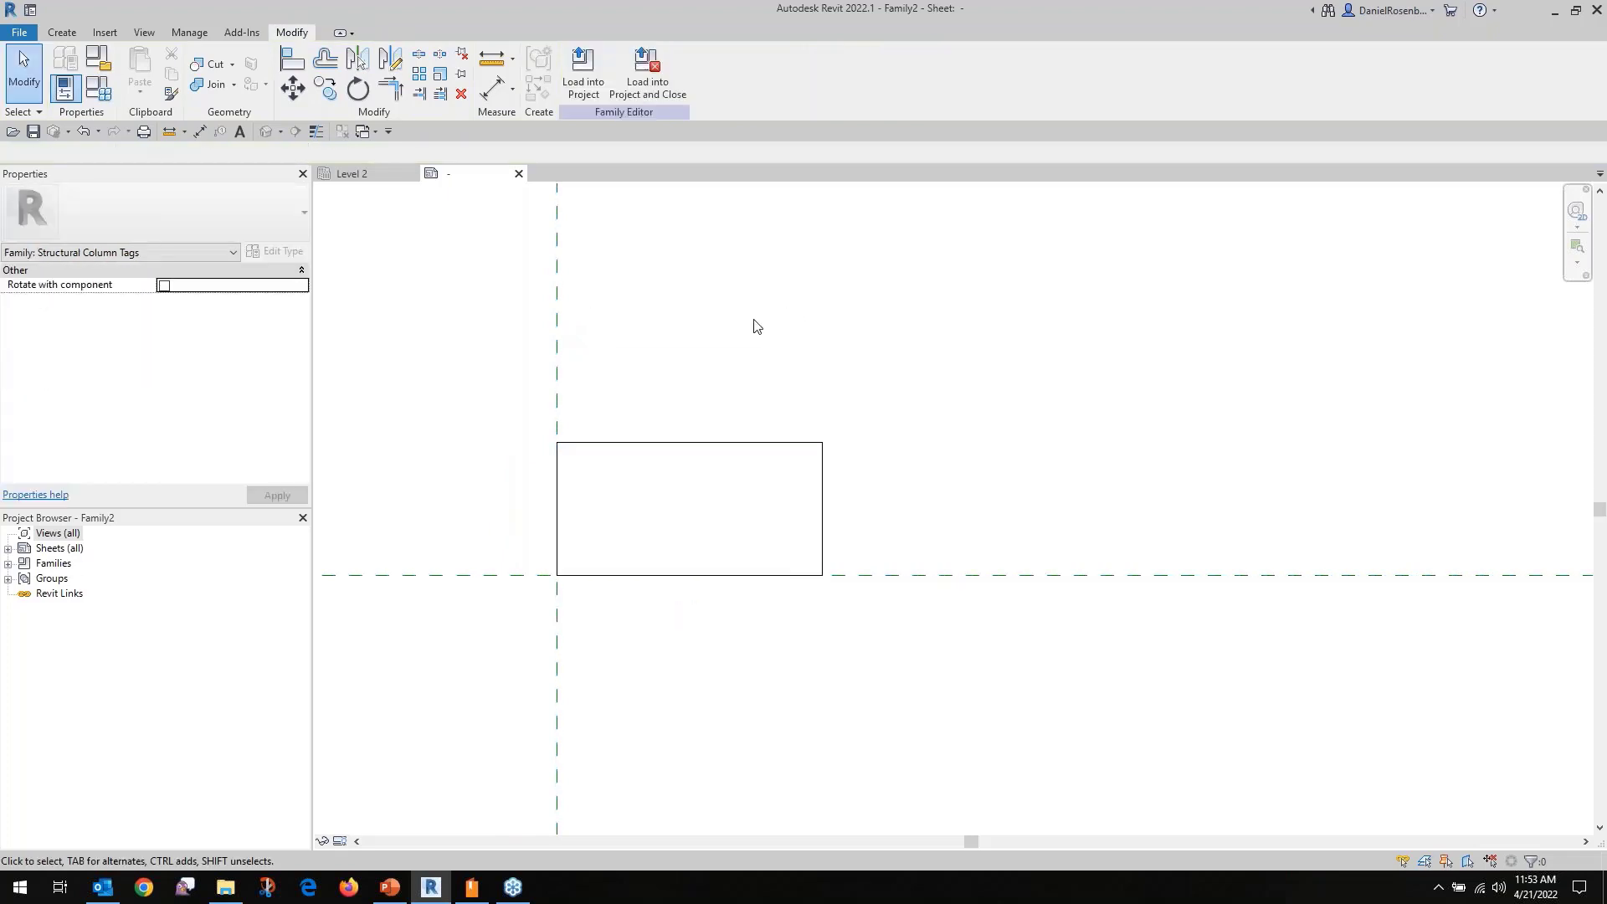
pyautogui.click(604, 442)
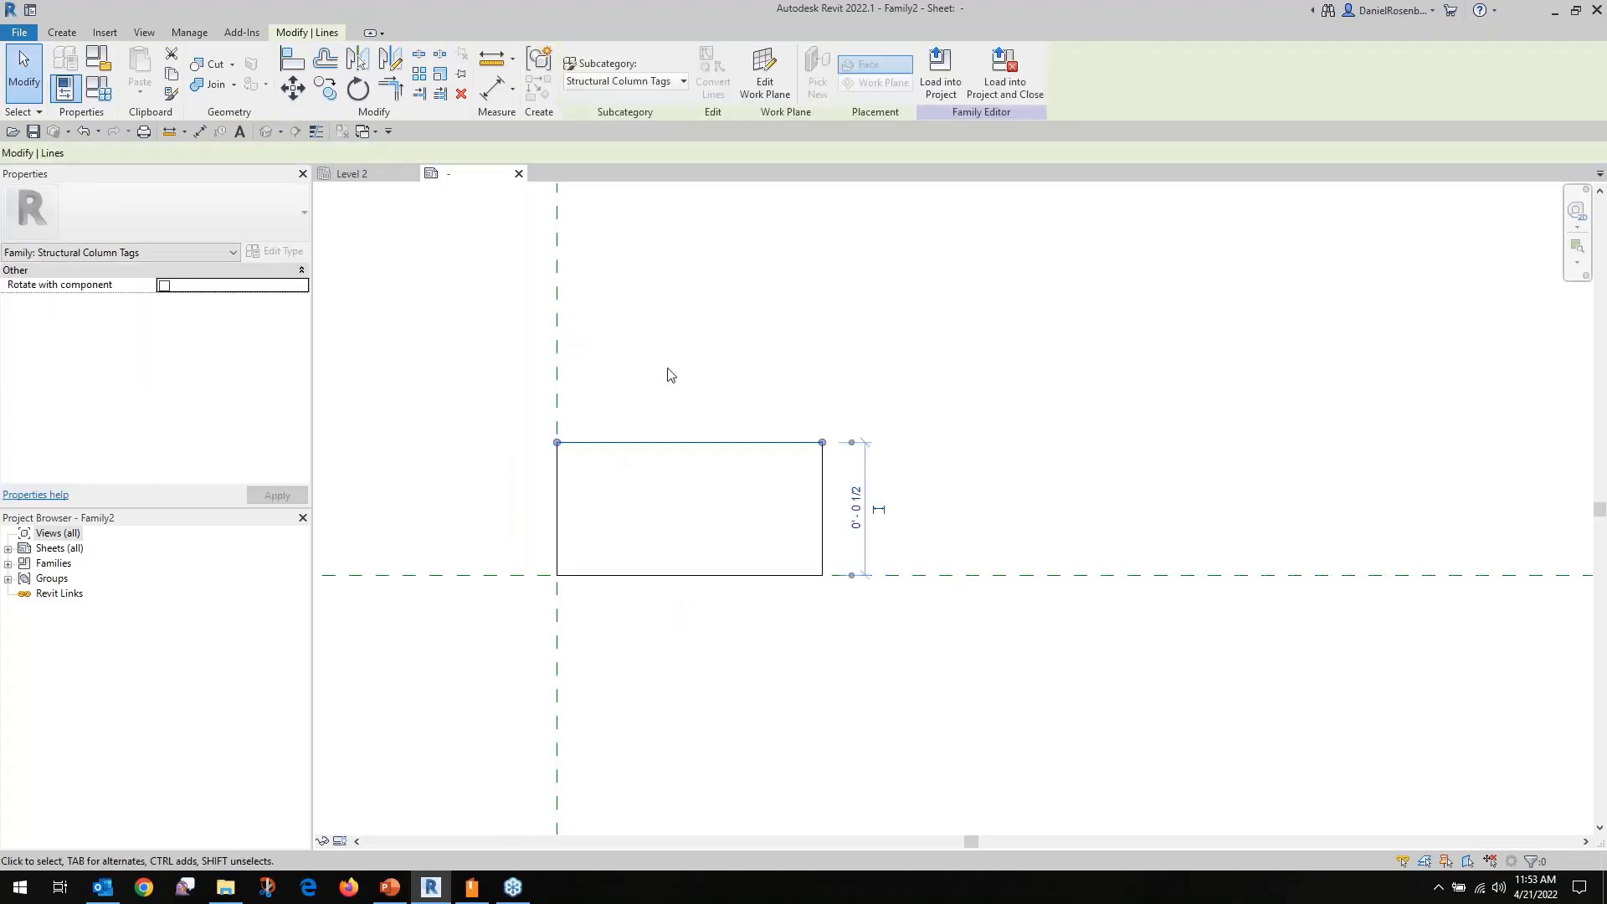
pyautogui.click(668, 369)
pyautogui.click(827, 492)
pyautogui.click(896, 391)
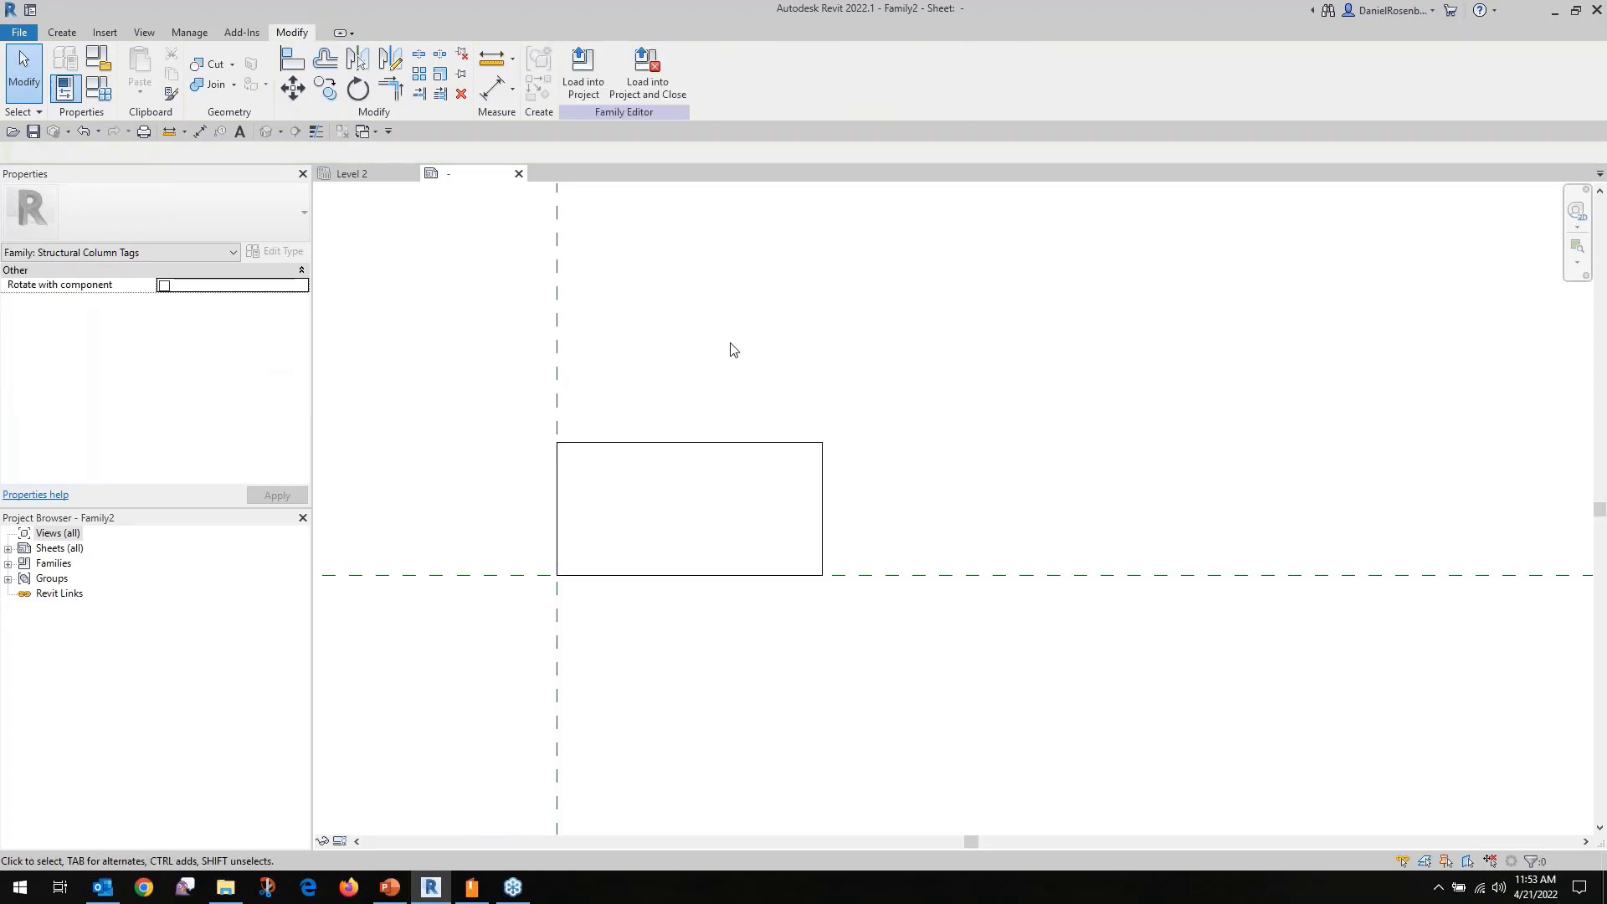
# Place a label in the middle of the rectangle and import the shared parameter Bracket Finish into its available fields.
pyautogui.click(62, 31)
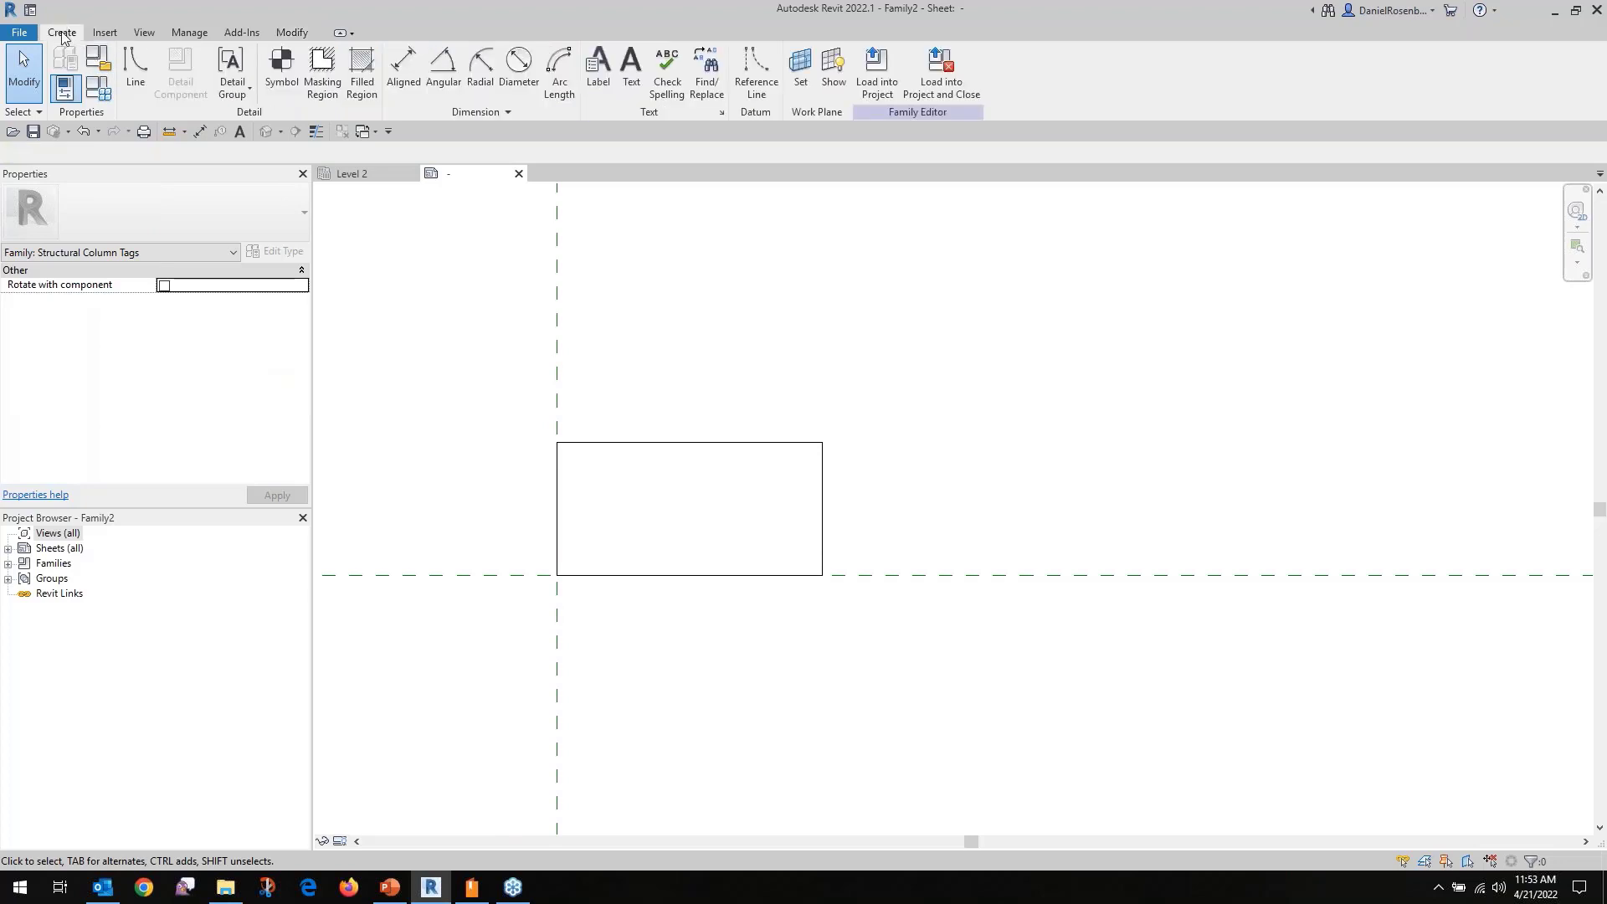
pyautogui.click(601, 72)
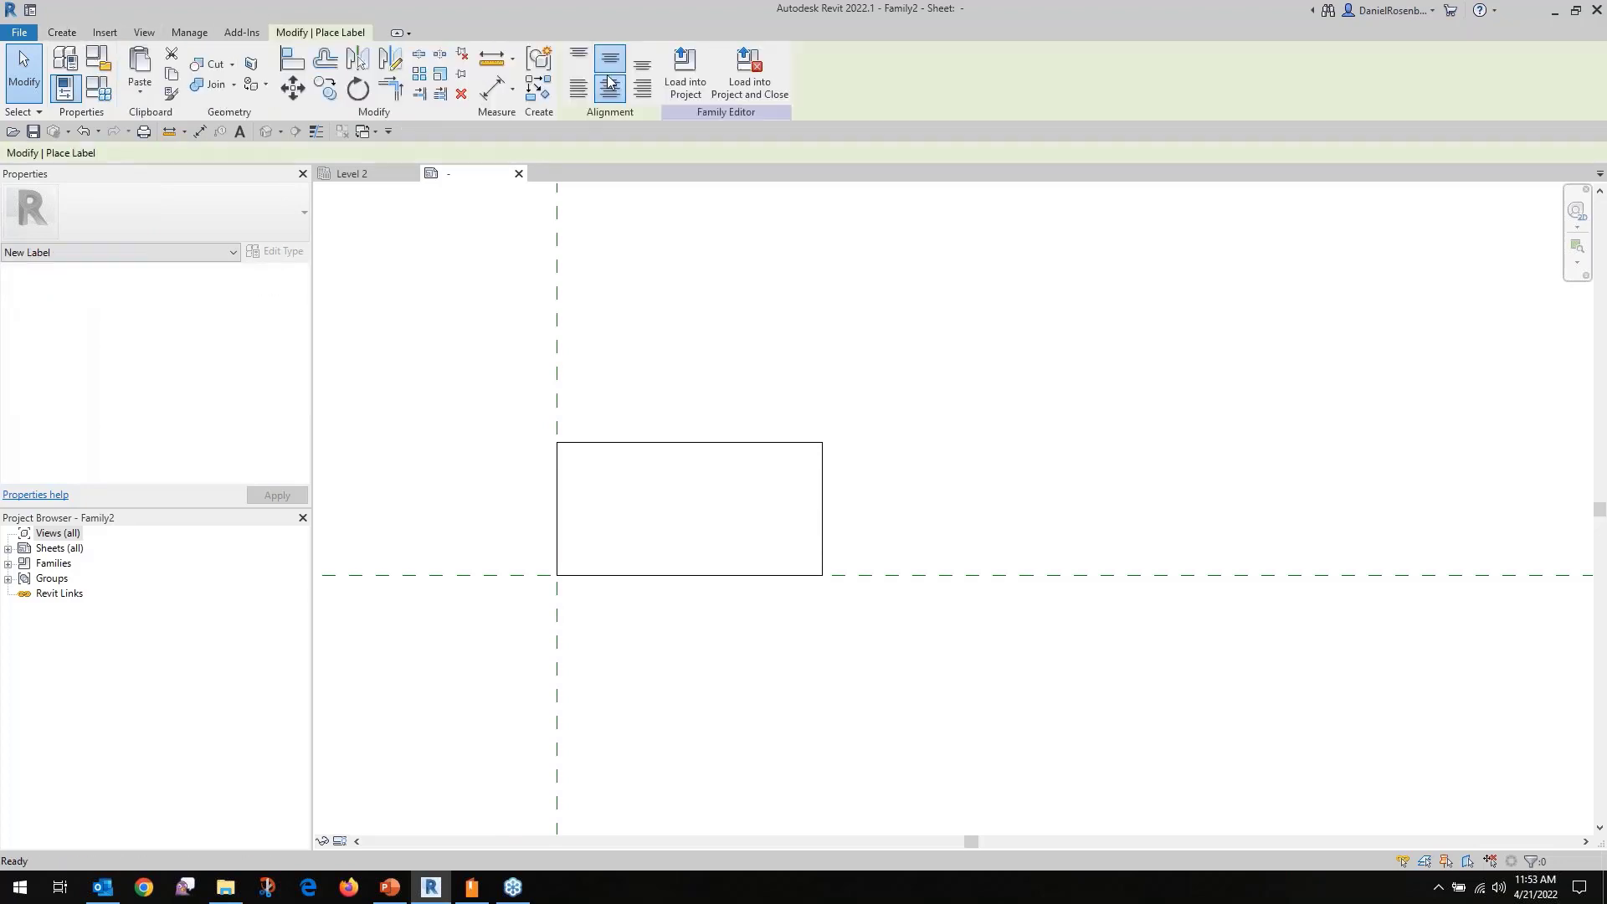
pyautogui.click(688, 489)
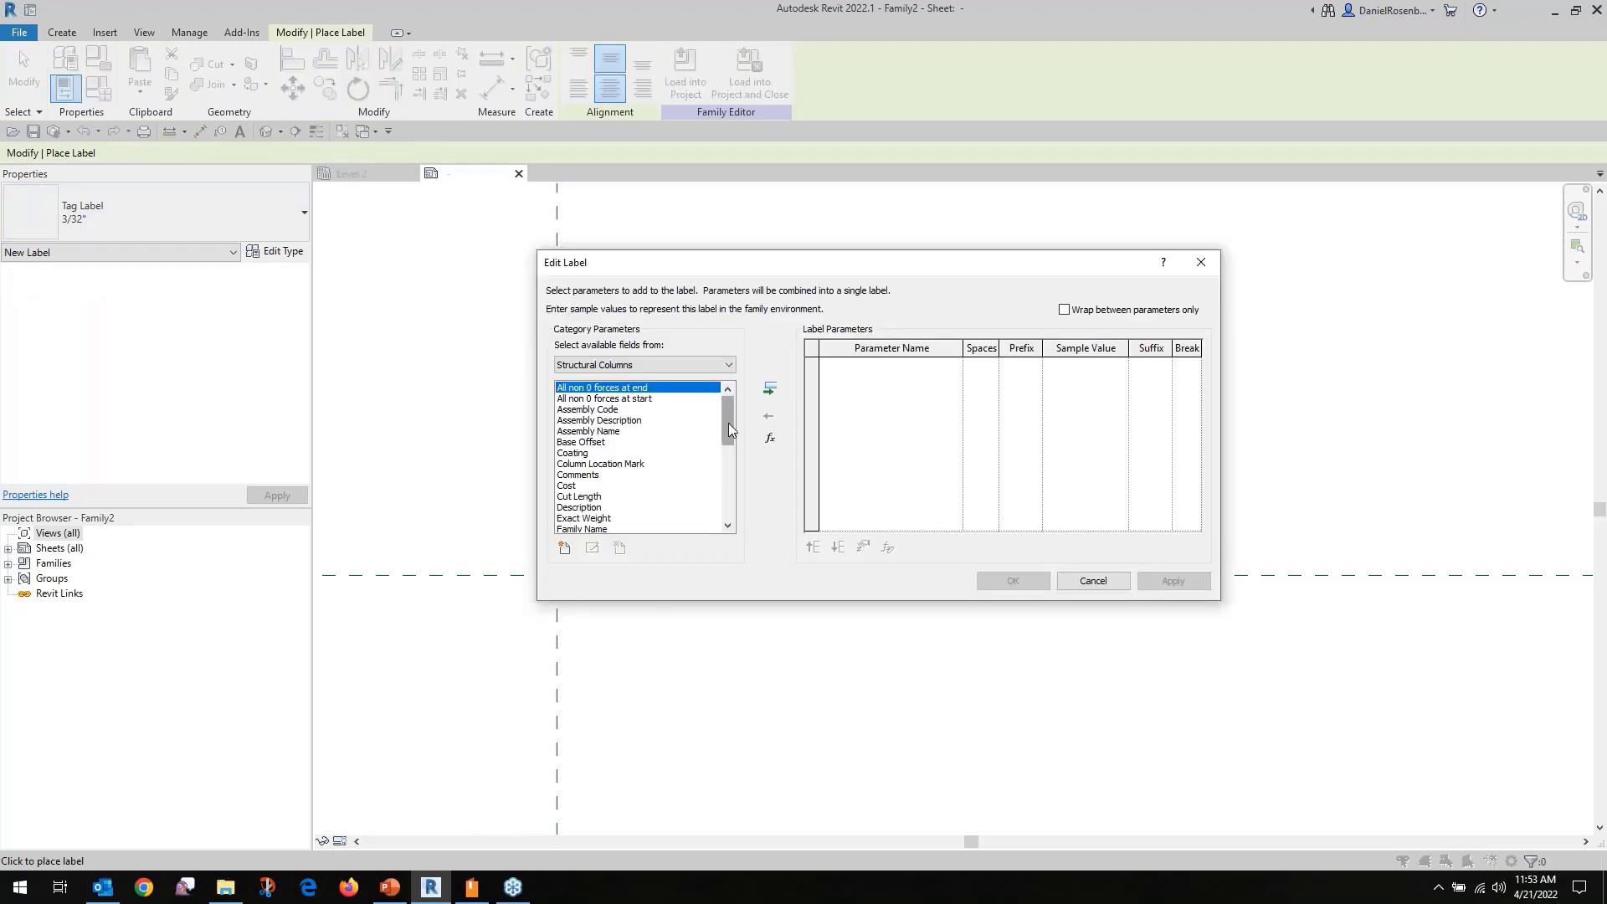
pyautogui.click(564, 547)
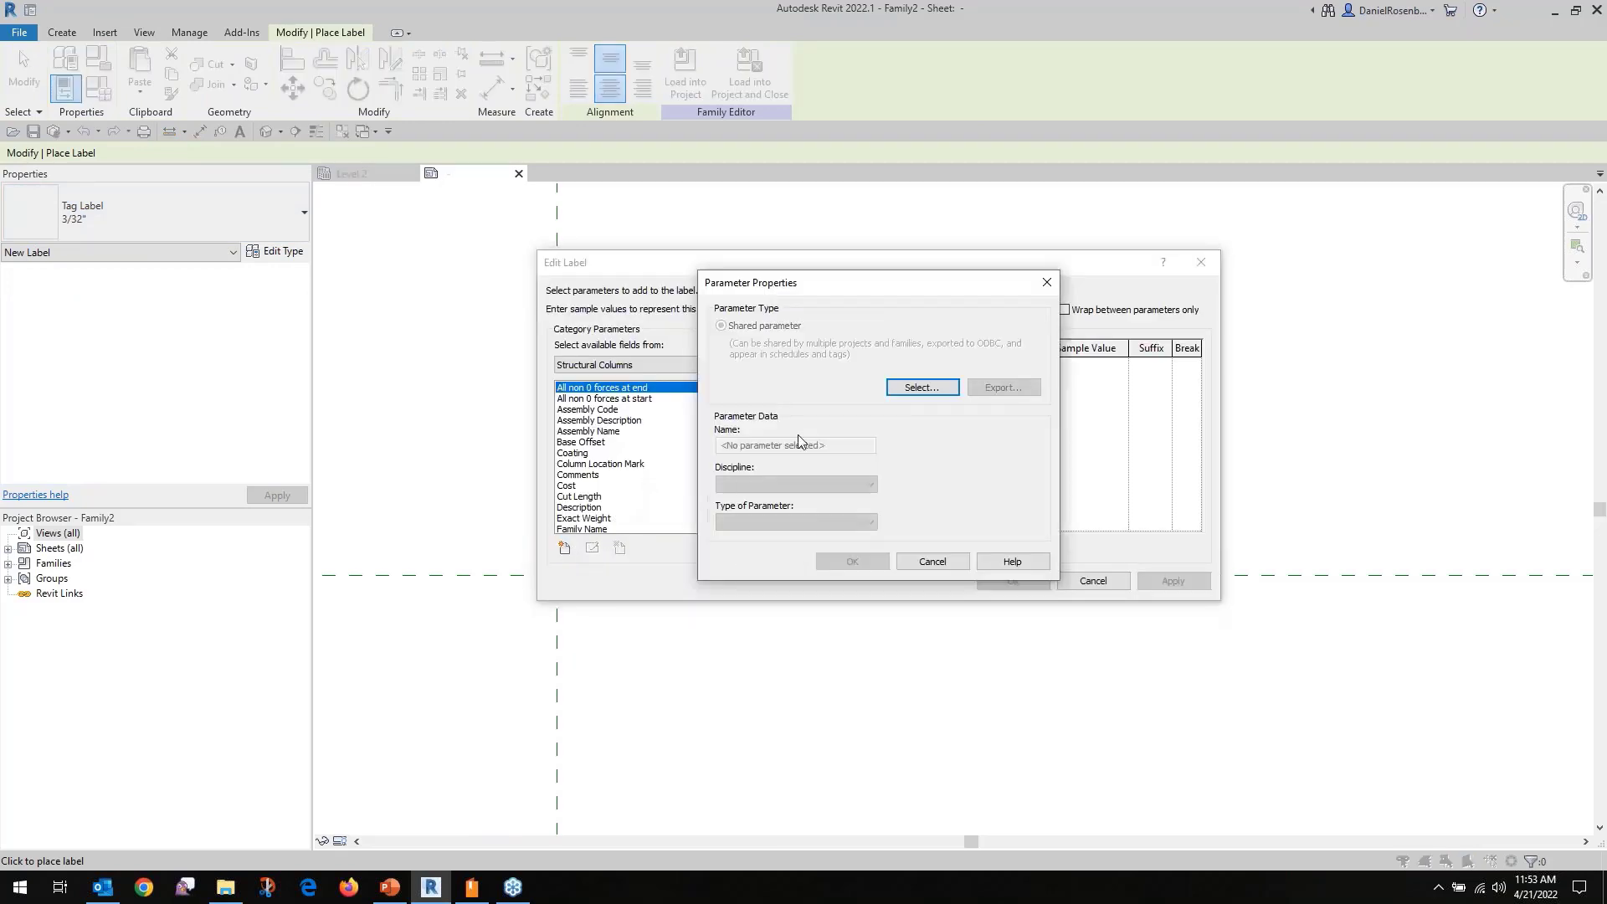
pyautogui.click(919, 389)
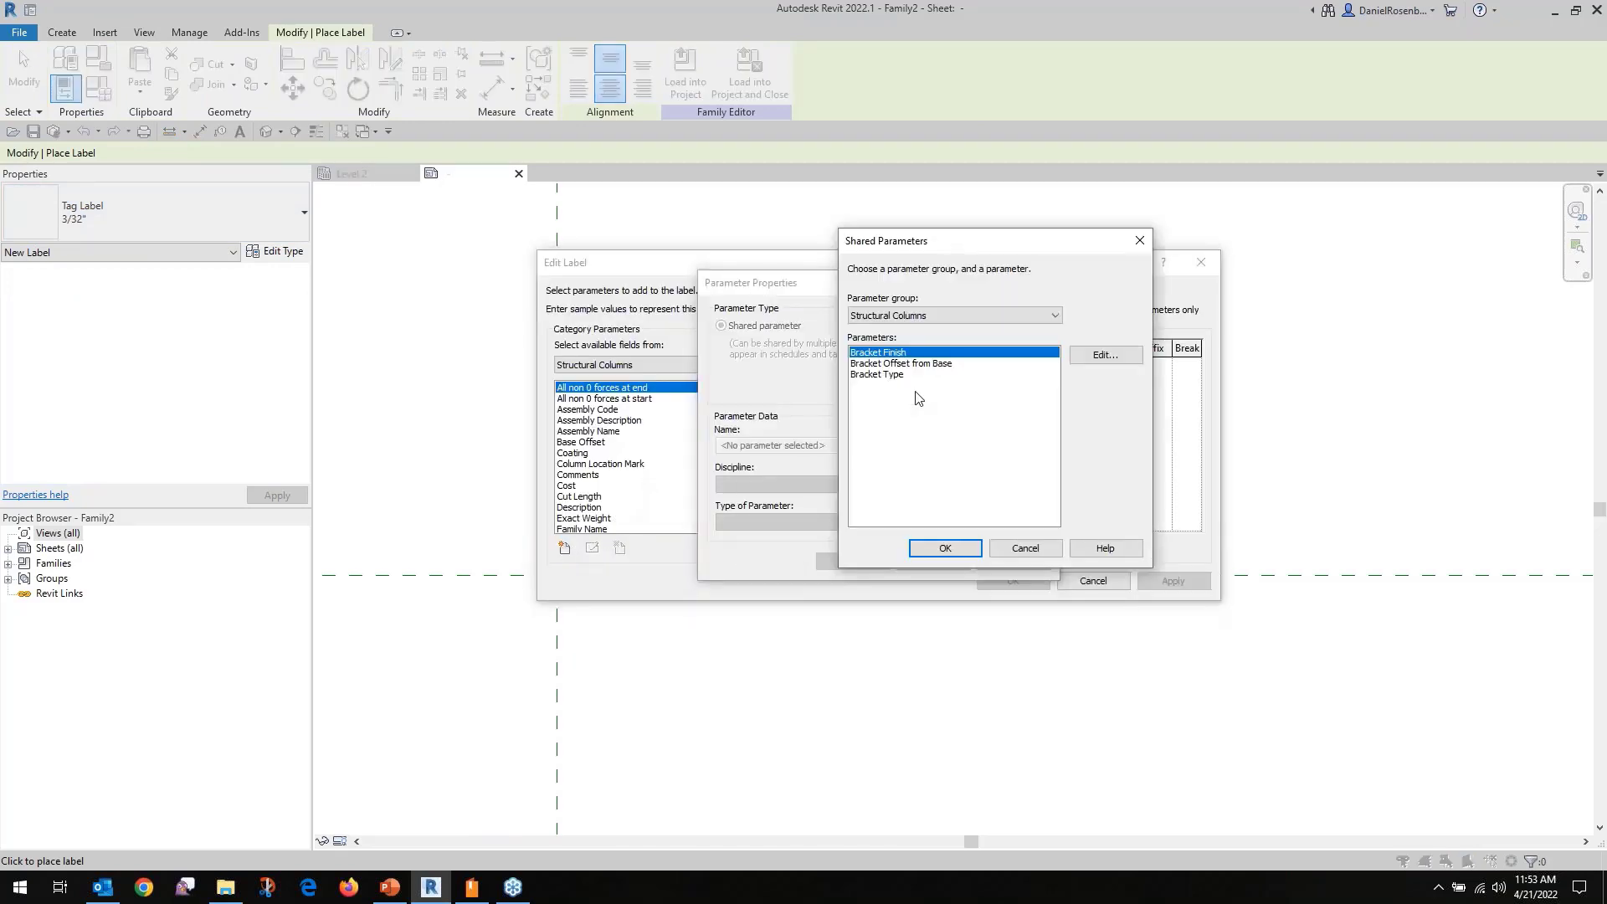
pyautogui.click(931, 547)
pyautogui.click(852, 566)
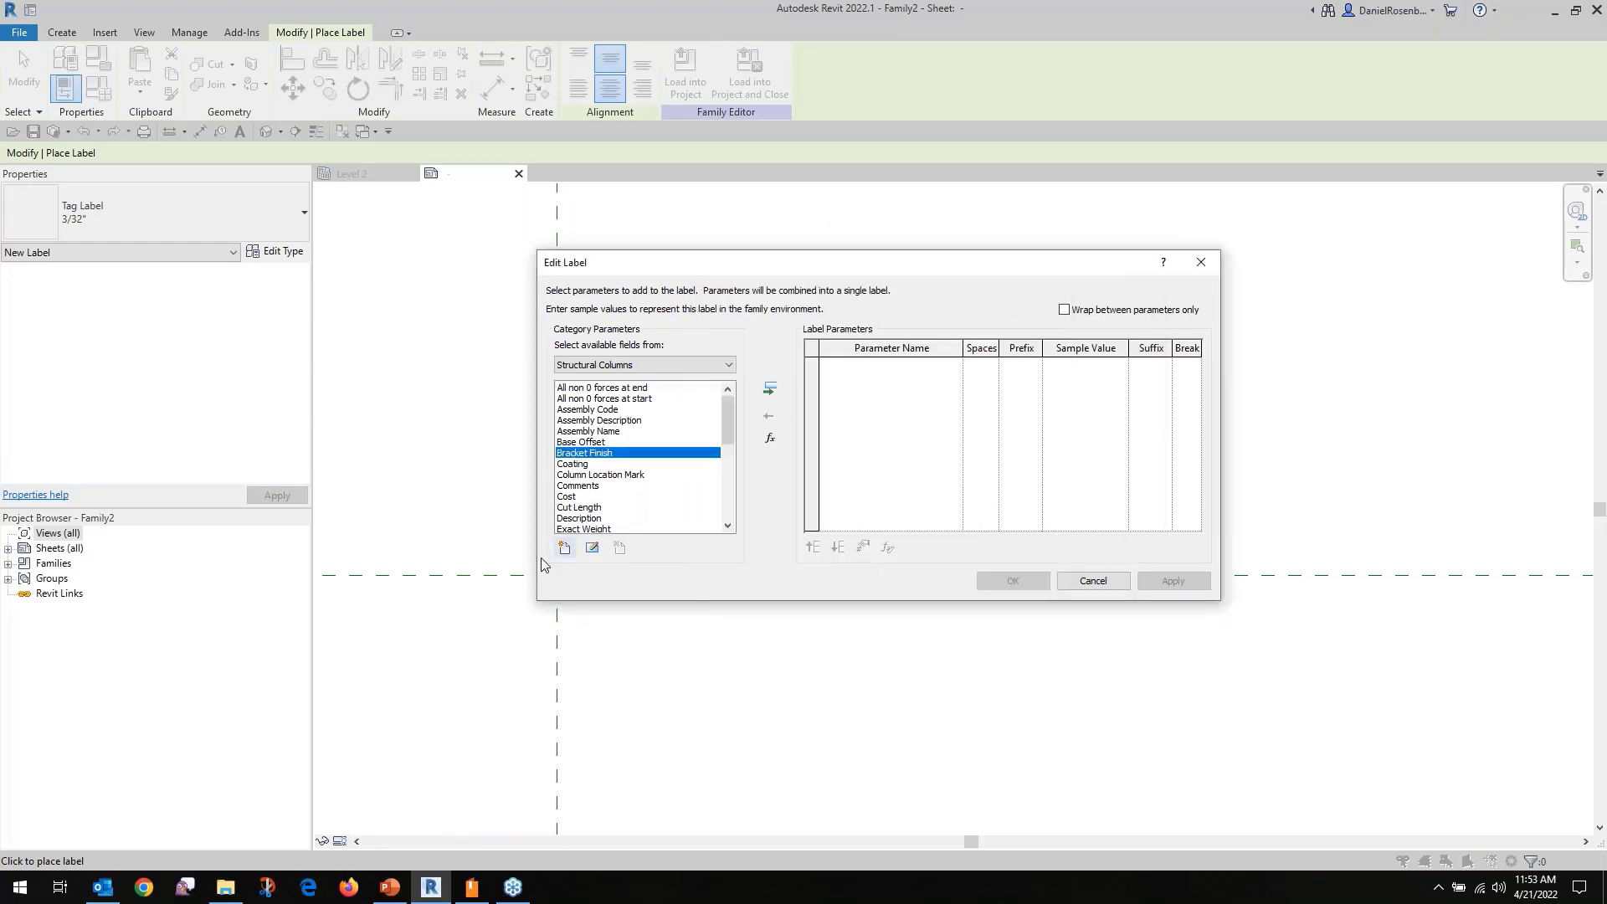
# Import the shared parameter Bracket Offset from Base into the label's available fields.
pyautogui.click(564, 547)
pyautogui.click(908, 389)
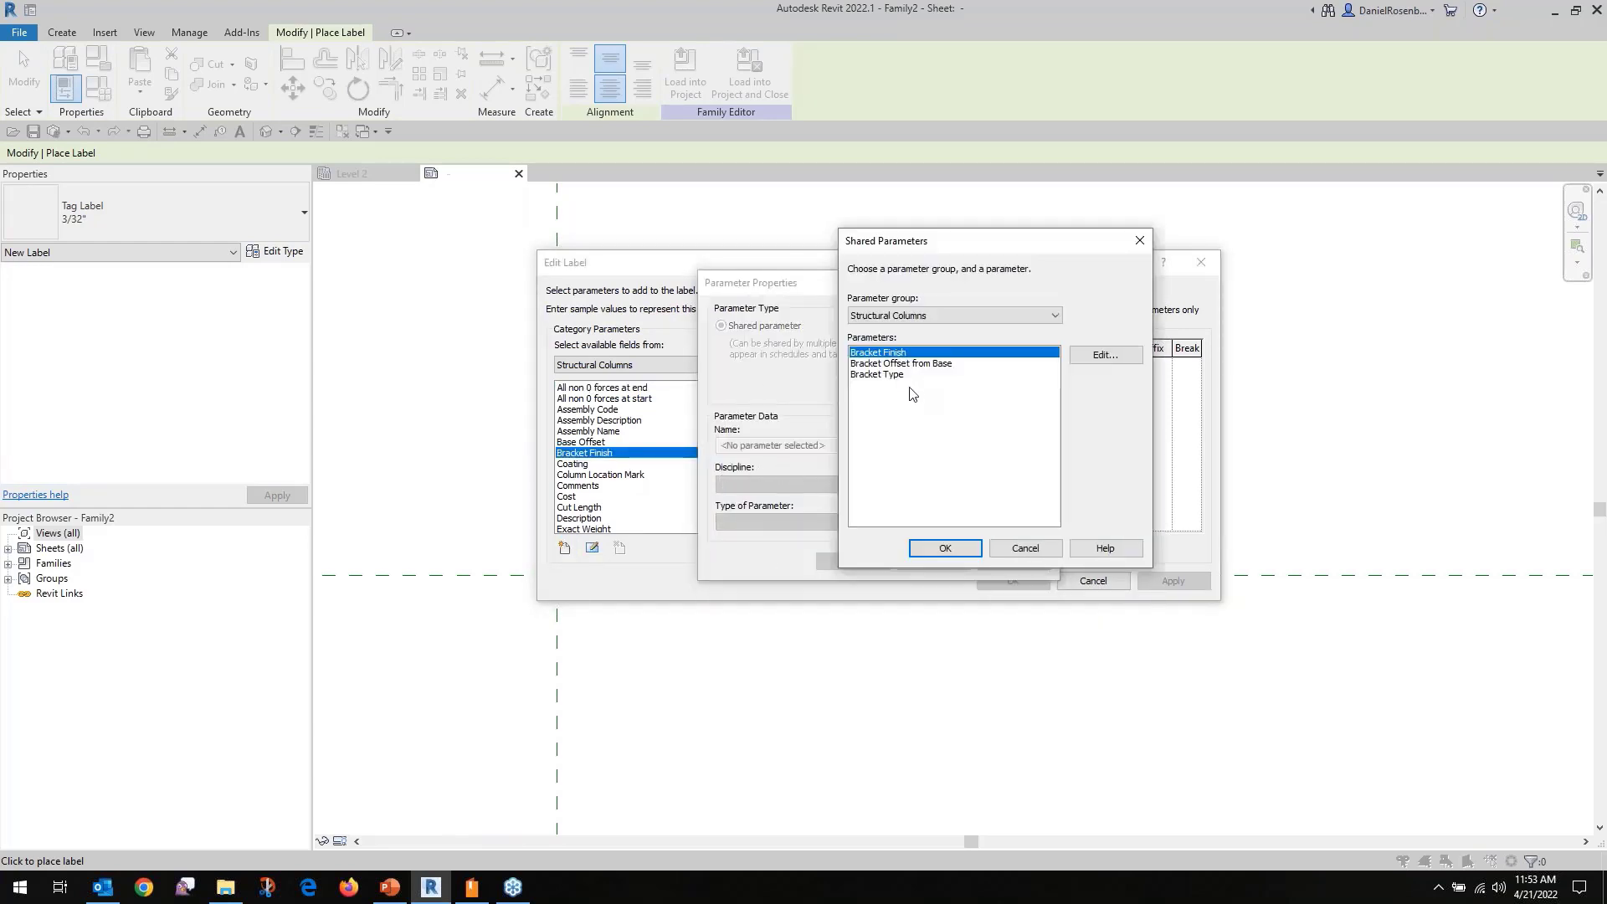
pyautogui.click(903, 364)
pyautogui.click(939, 544)
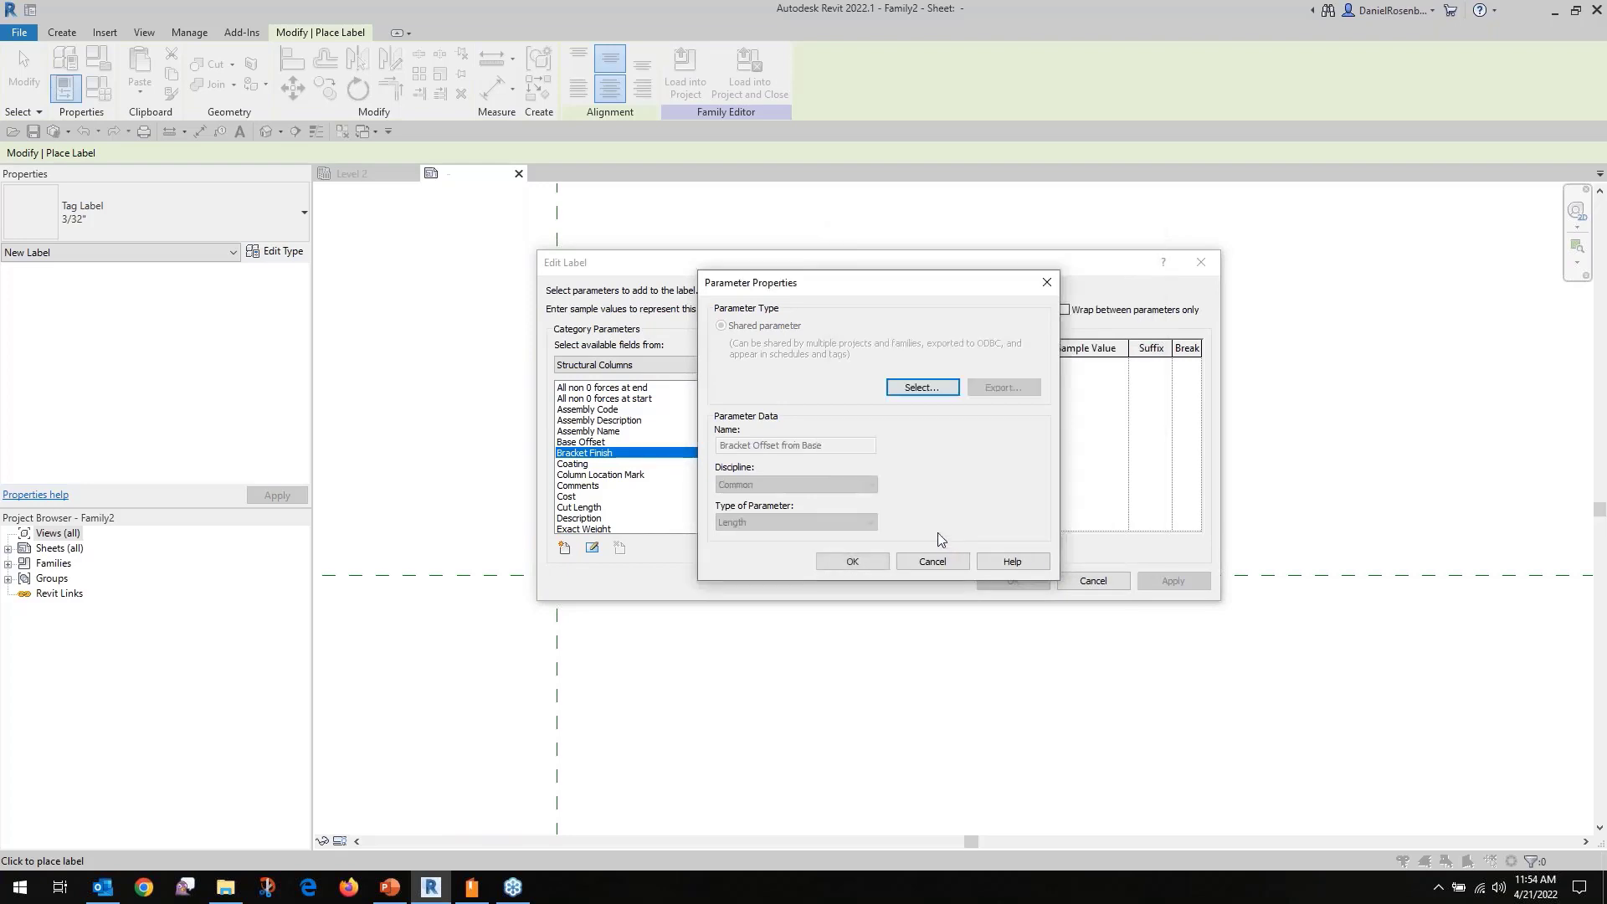
pyautogui.click(868, 564)
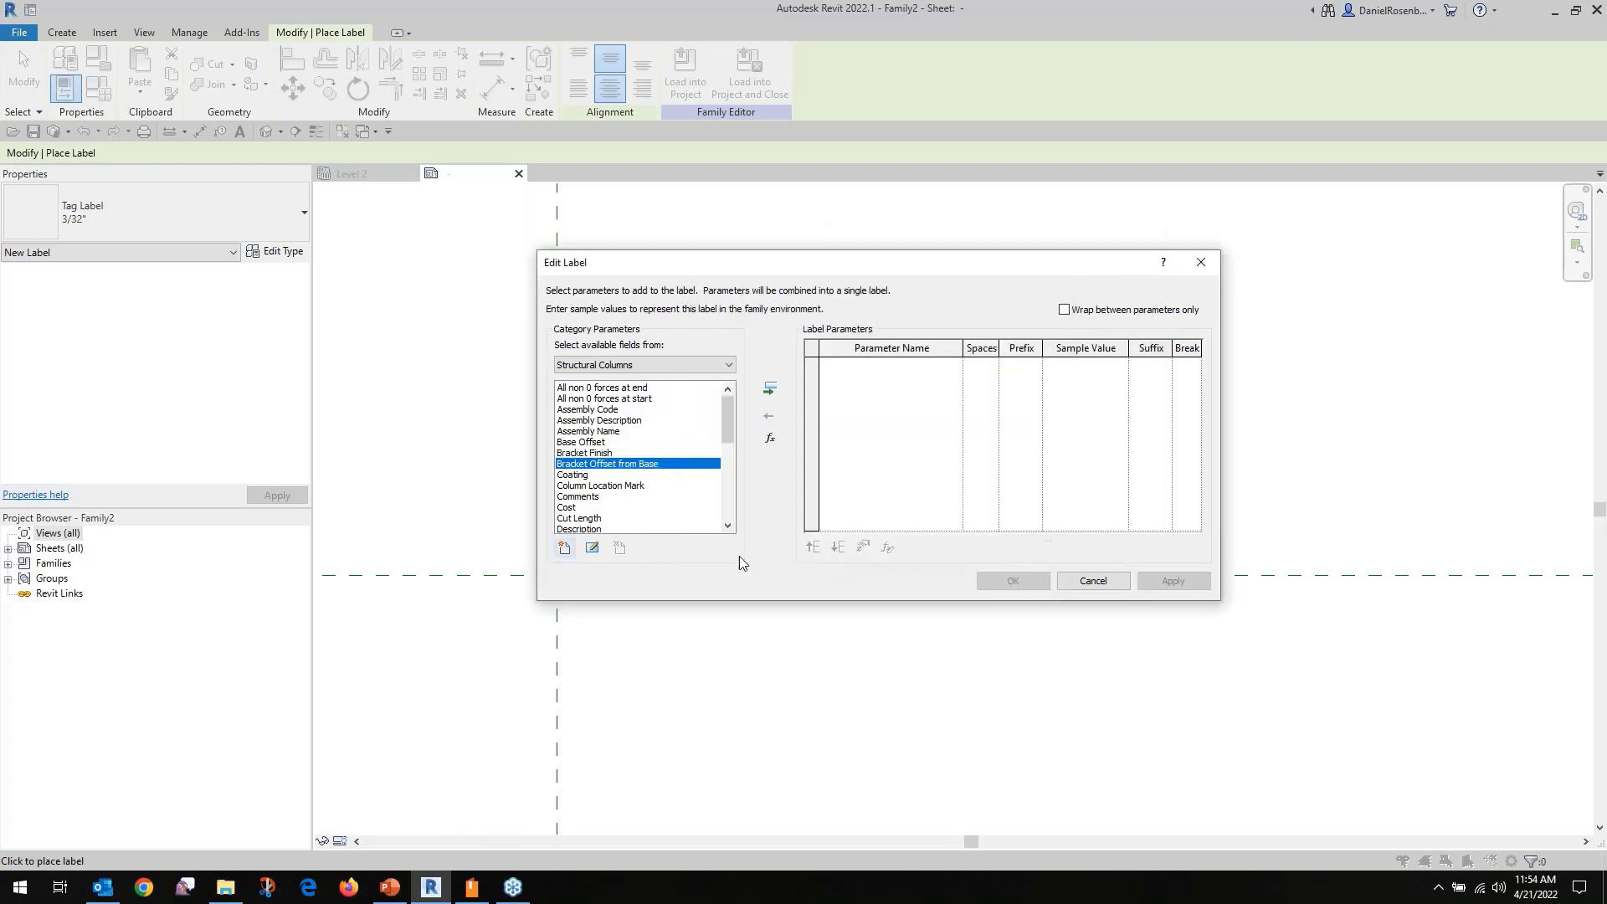
# Import the shared parameter Bracket Type into the label's available fields.
pyautogui.click(564, 548)
pyautogui.click(910, 389)
pyautogui.click(896, 376)
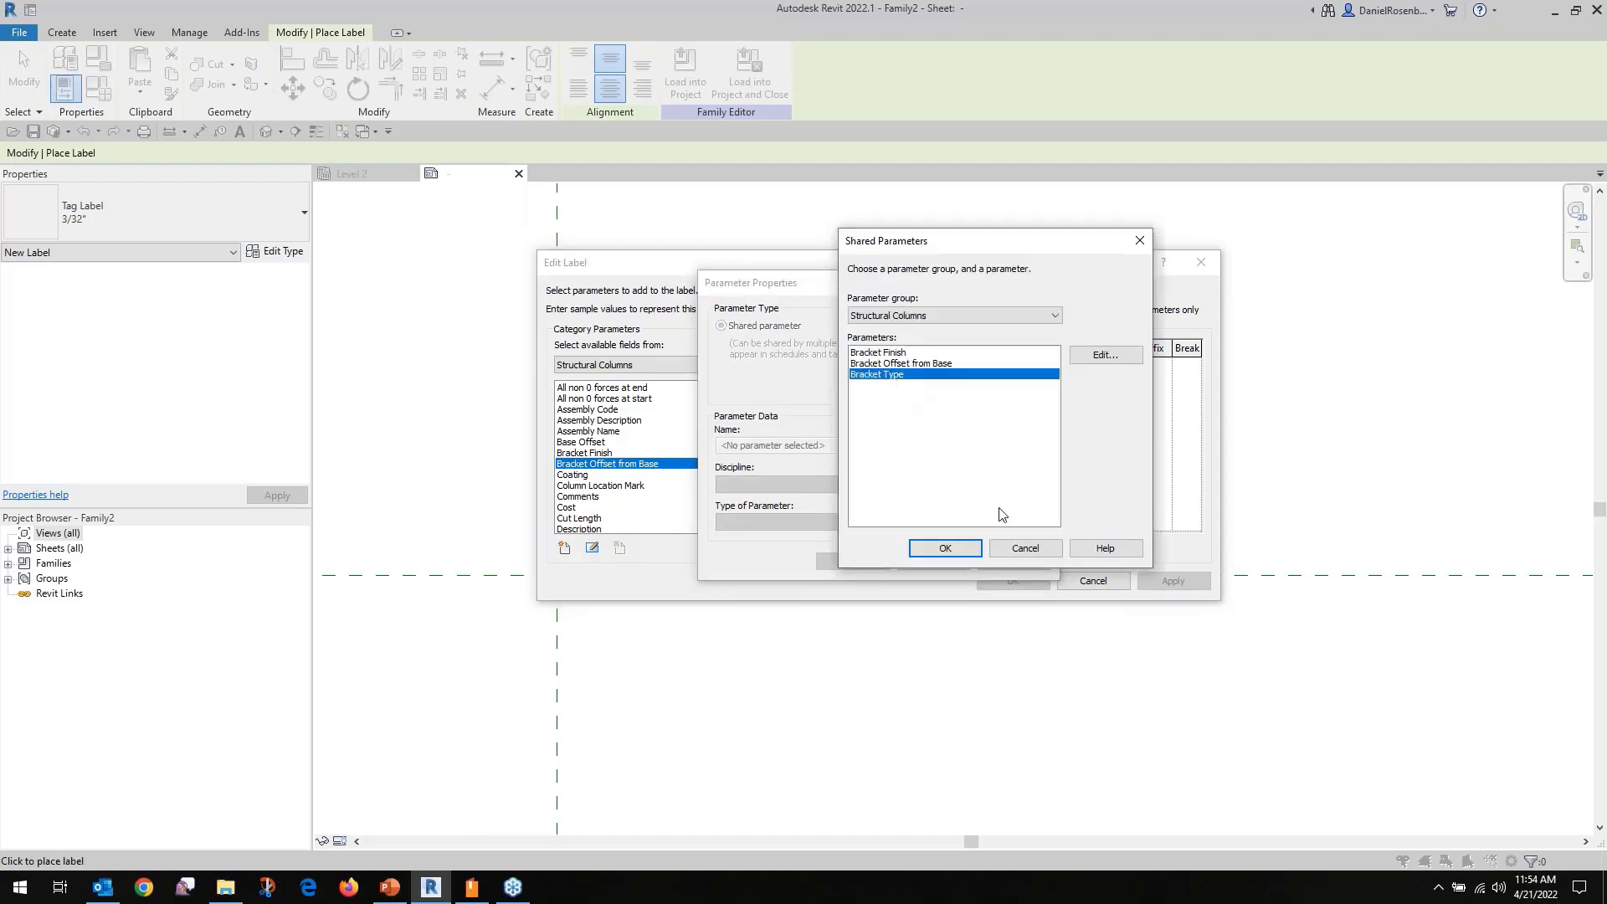
pyautogui.click(937, 545)
pyautogui.click(854, 566)
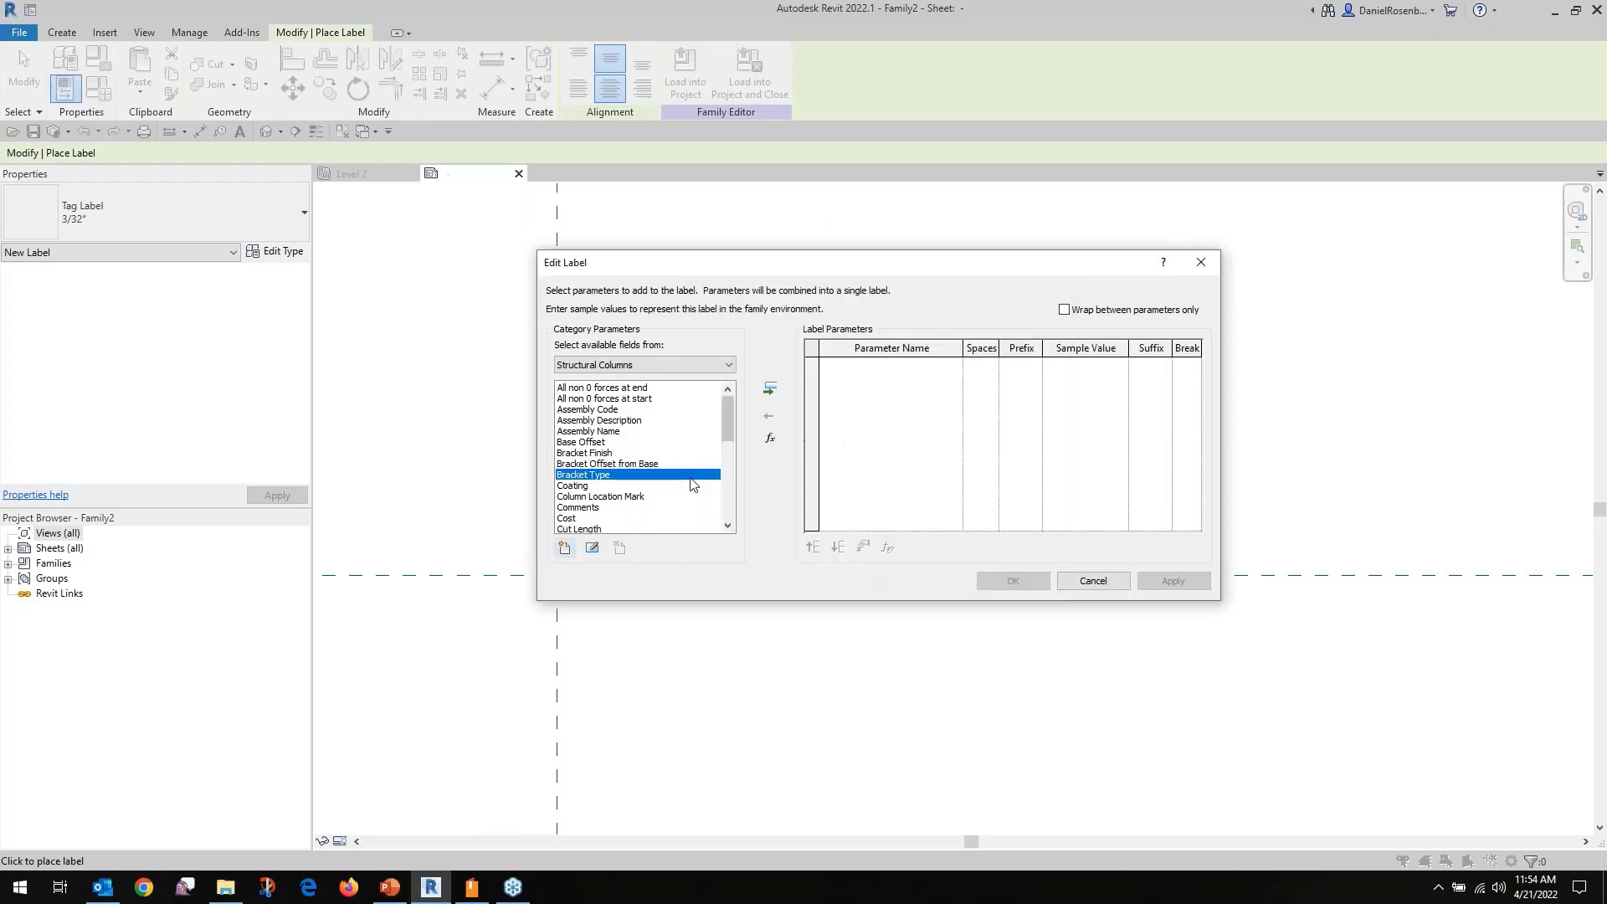
# Add Bracket Finish, Bracket Offset from Base and Bracket Type to the label parameters in that order.
pyautogui.click(603, 453)
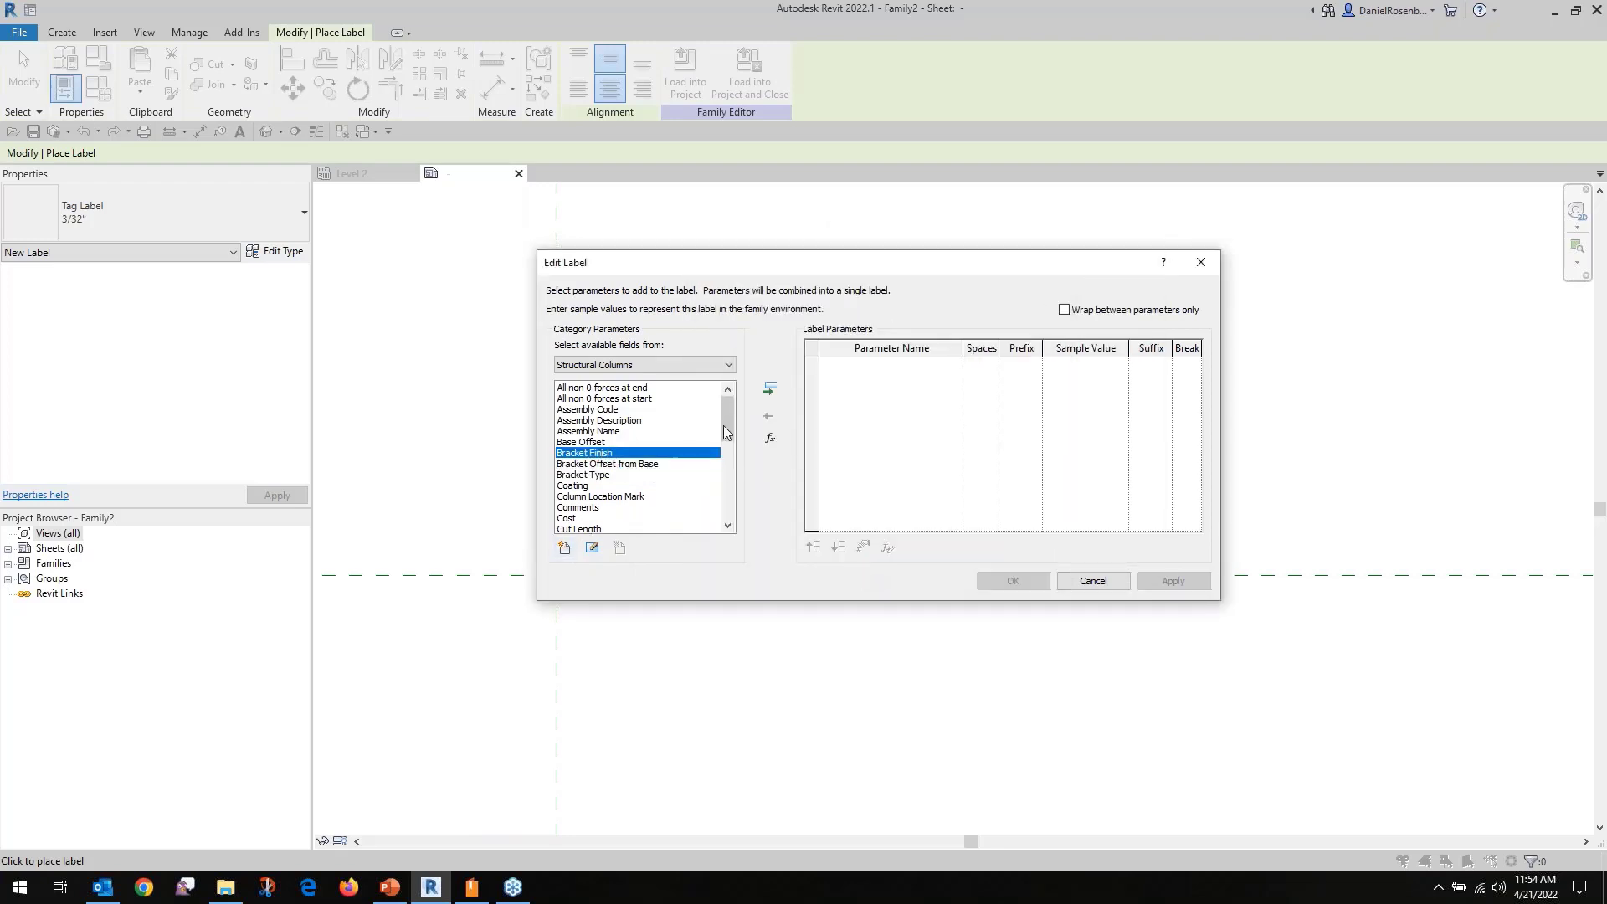
pyautogui.click(770, 389)
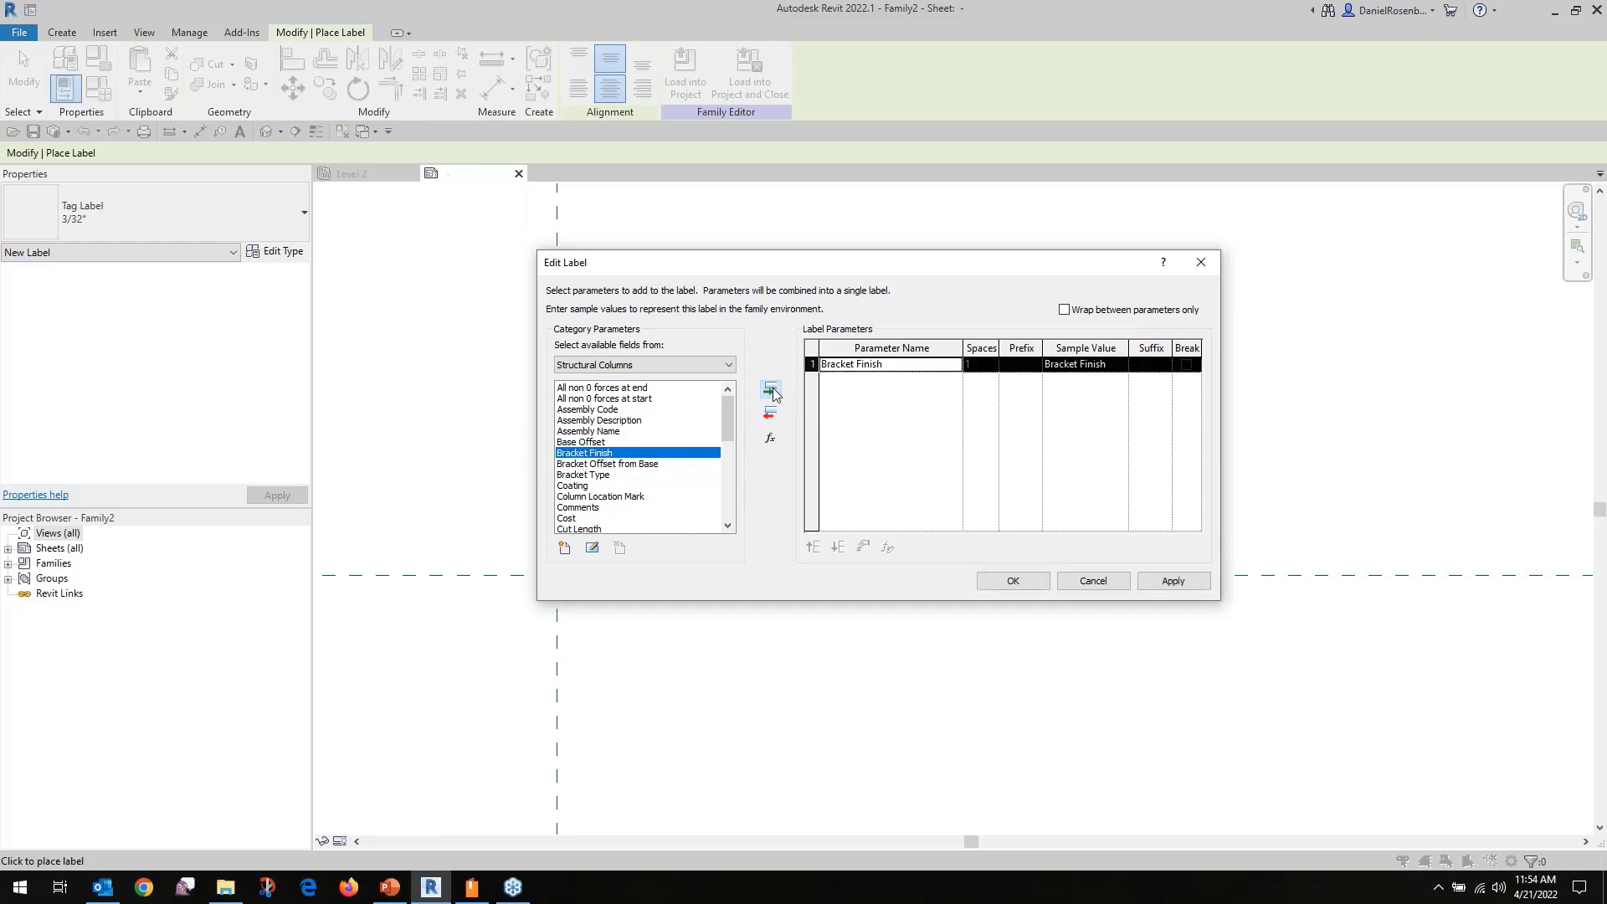
pyautogui.click(631, 464)
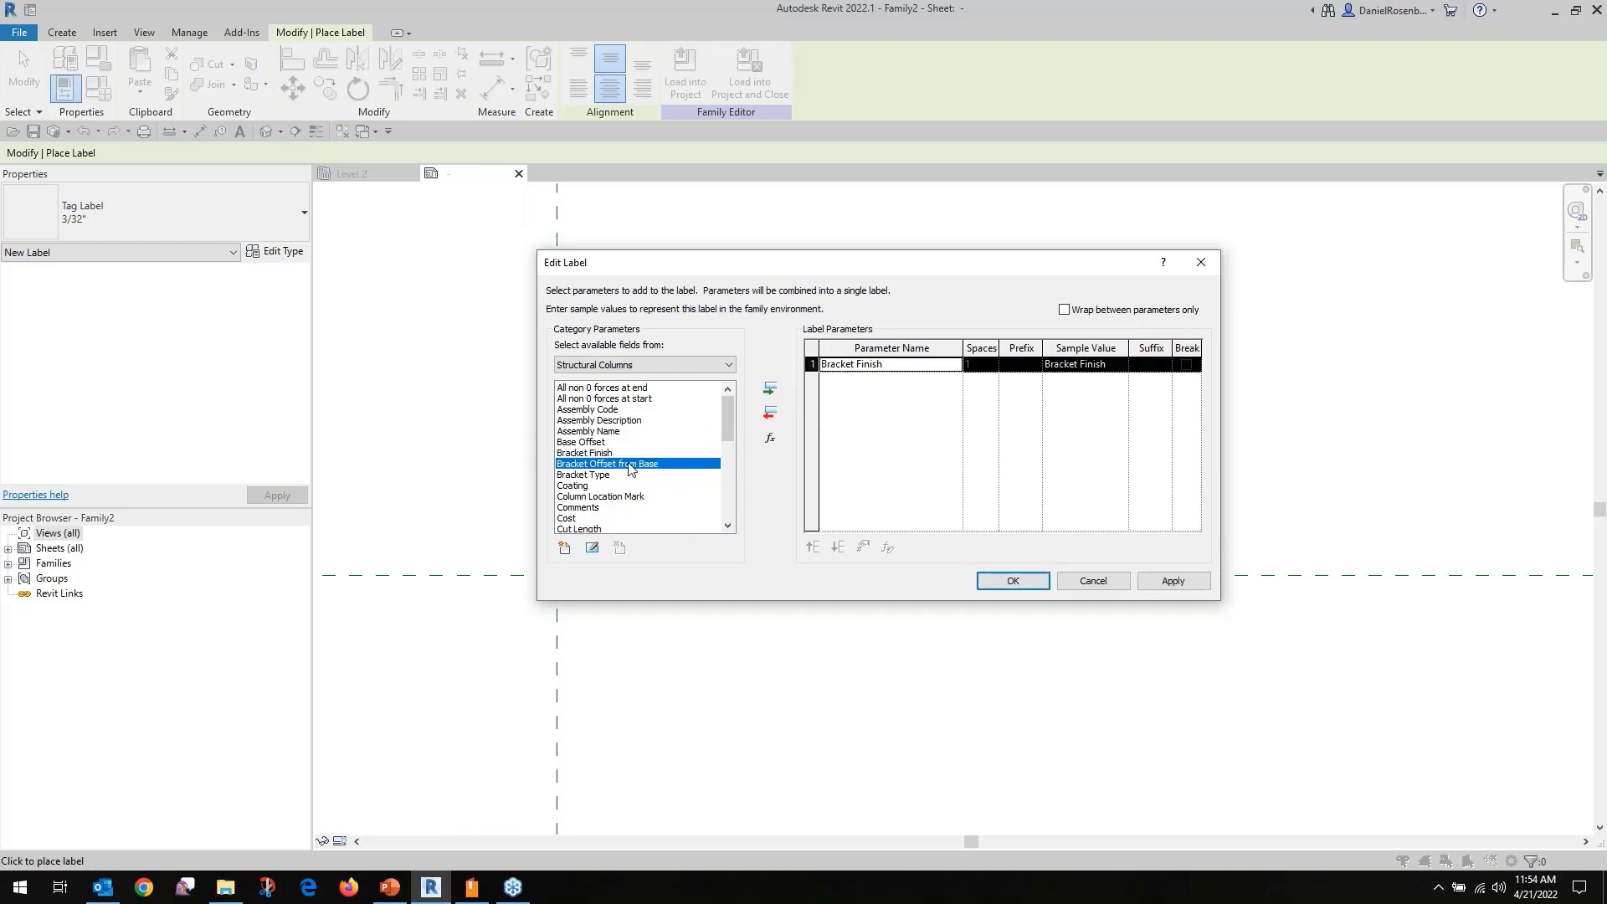
pyautogui.click(770, 391)
pyautogui.click(604, 476)
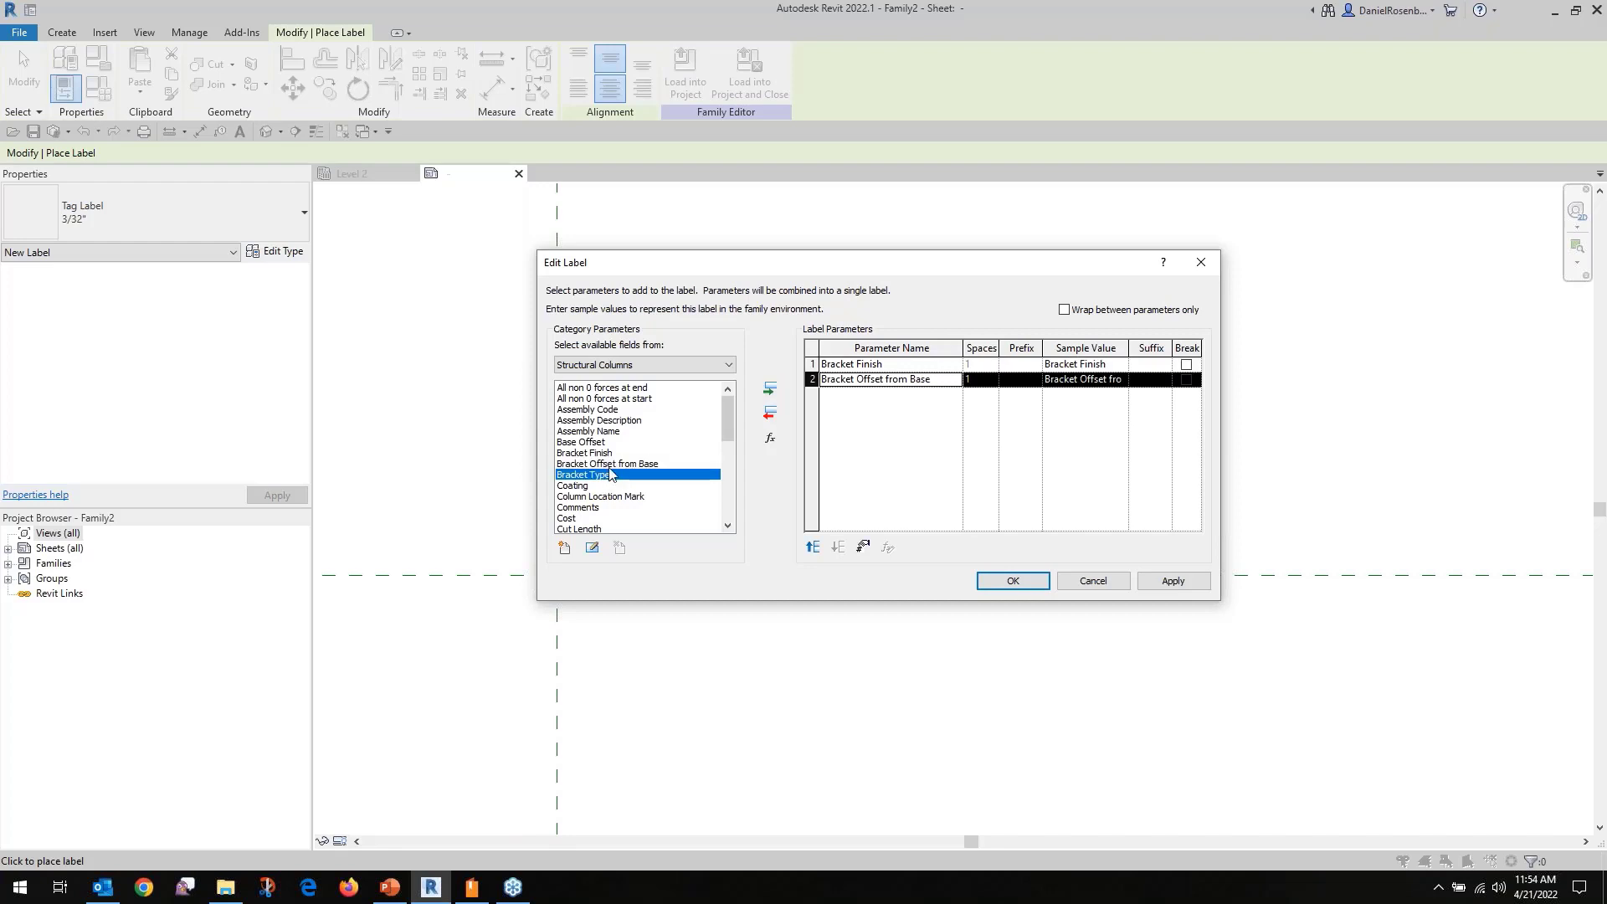
pyautogui.click(771, 389)
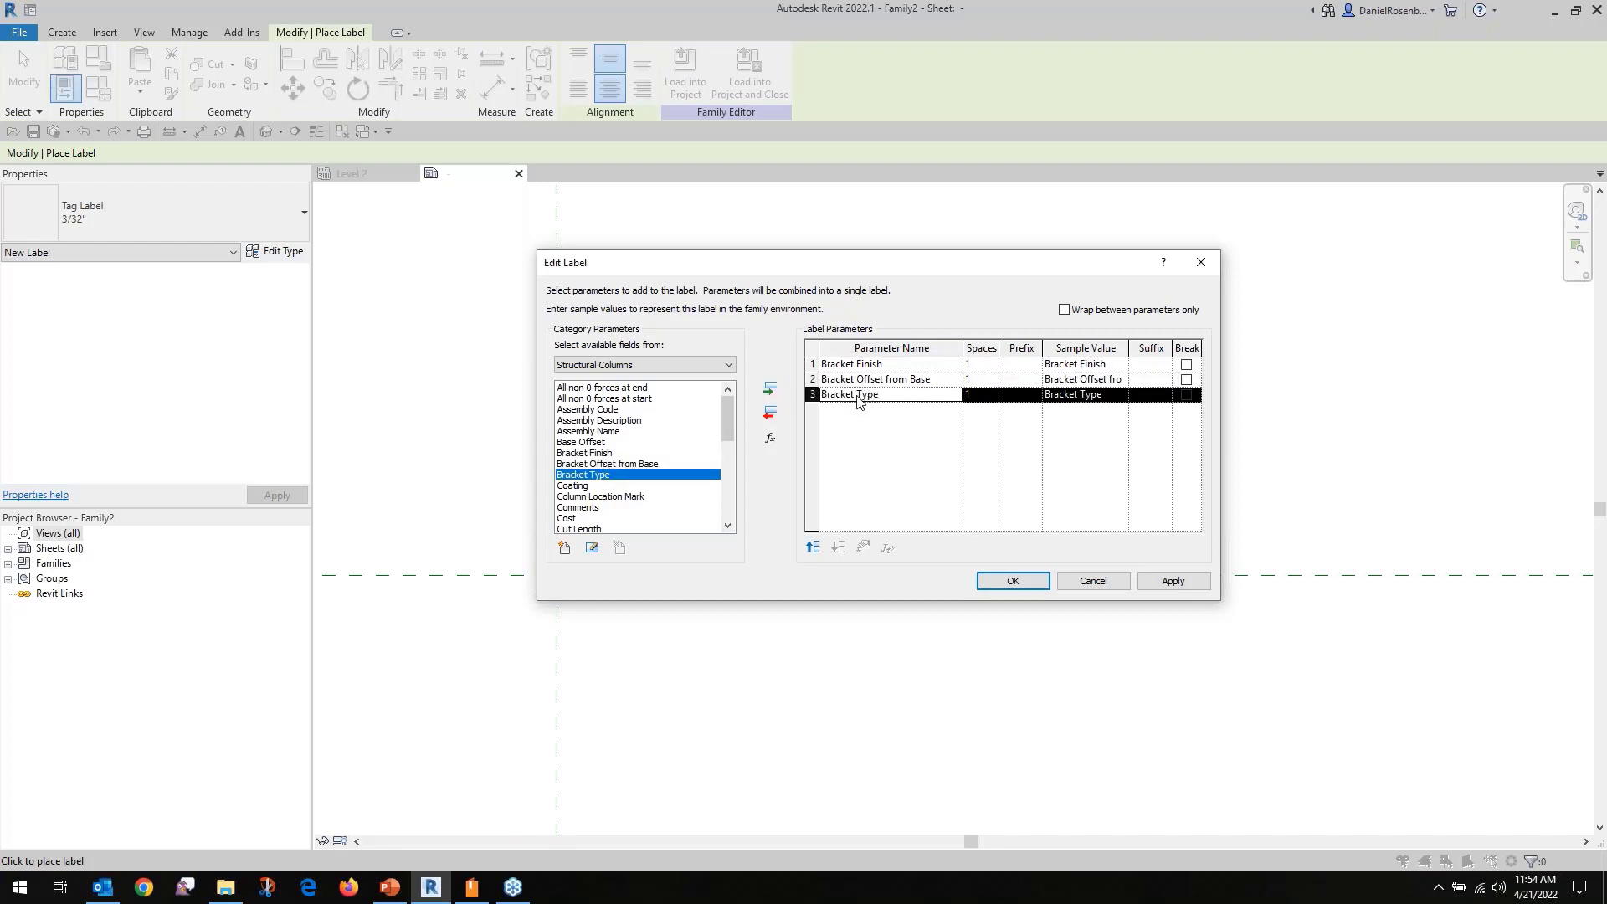
# Reorder the label so Bracket Type comes first, and turn on line breaks after Bracket Type and Bracket Finish.
pyautogui.click(810, 394)
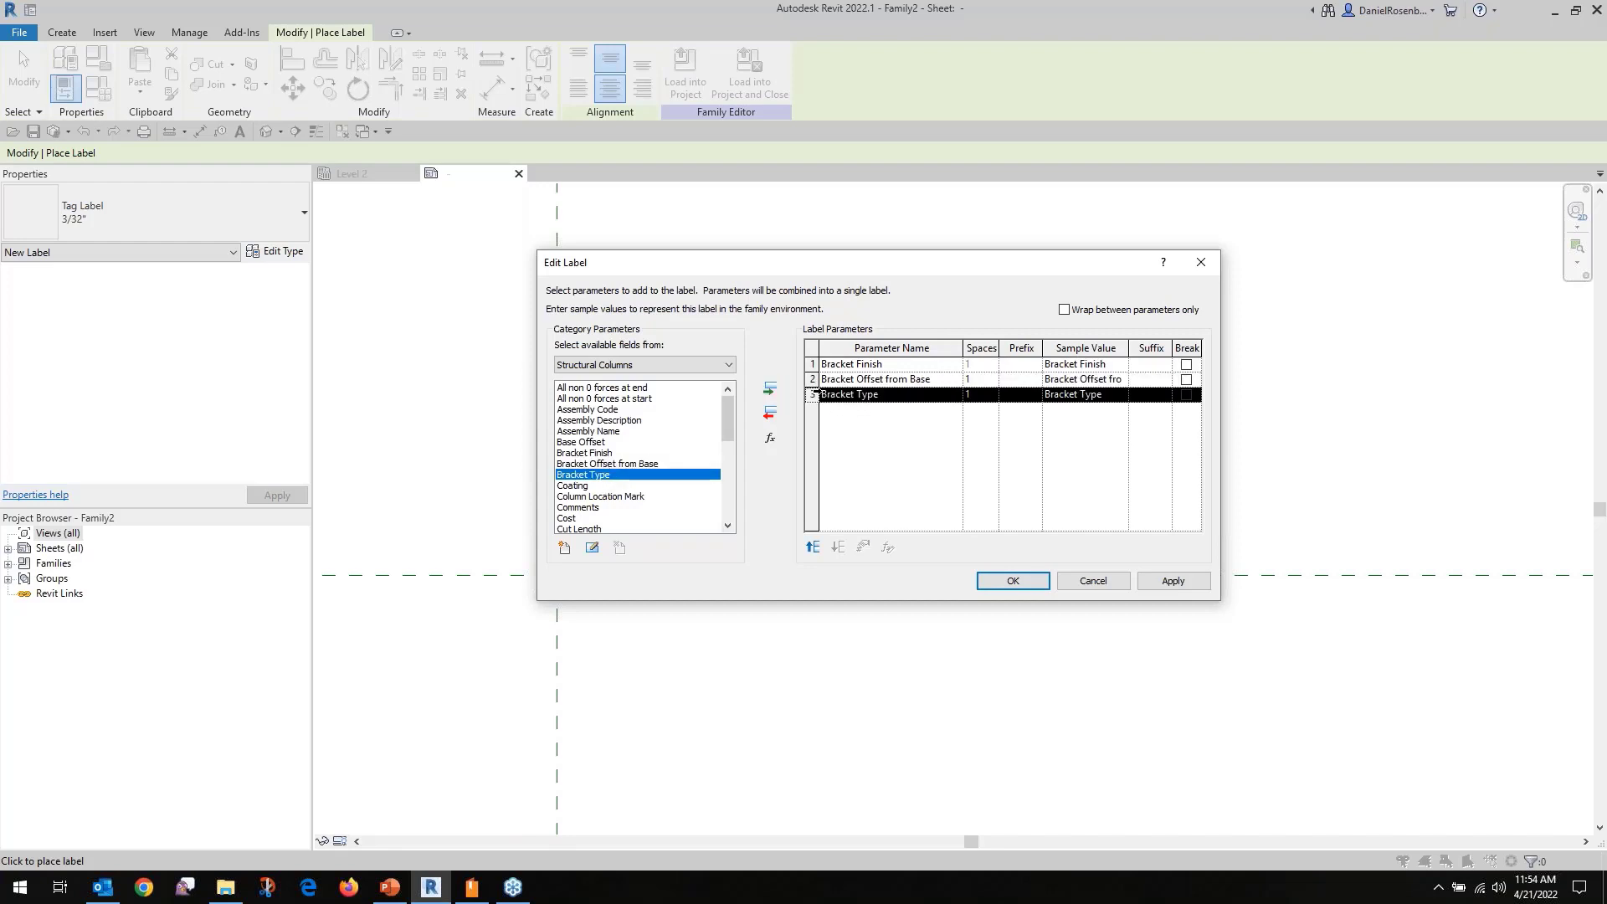
pyautogui.click(812, 547)
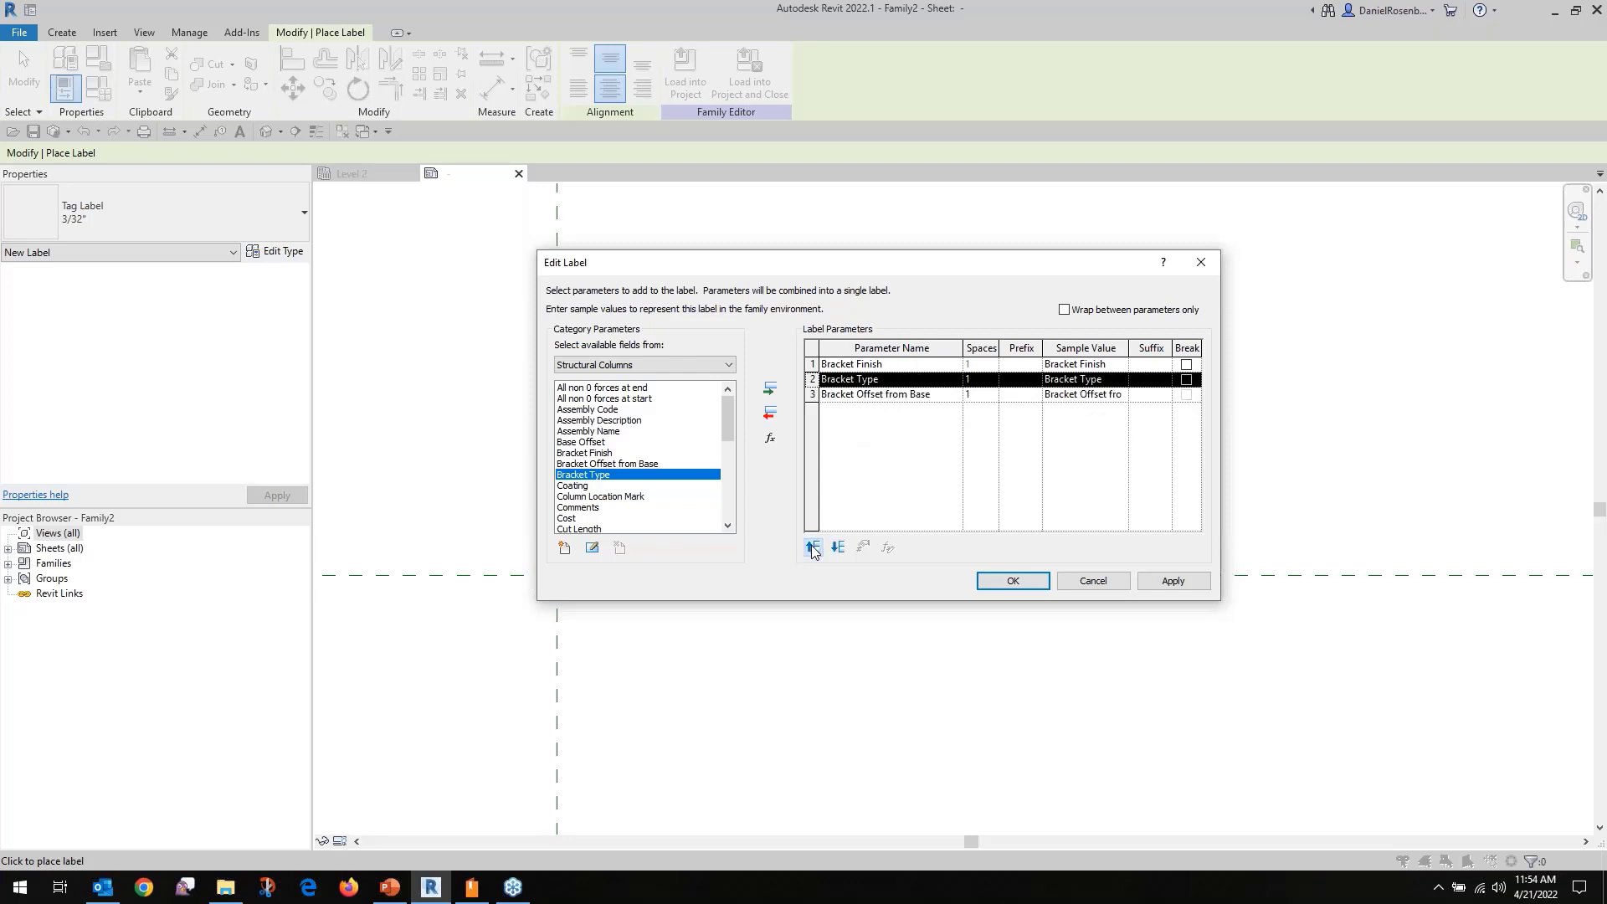
pyautogui.click(812, 546)
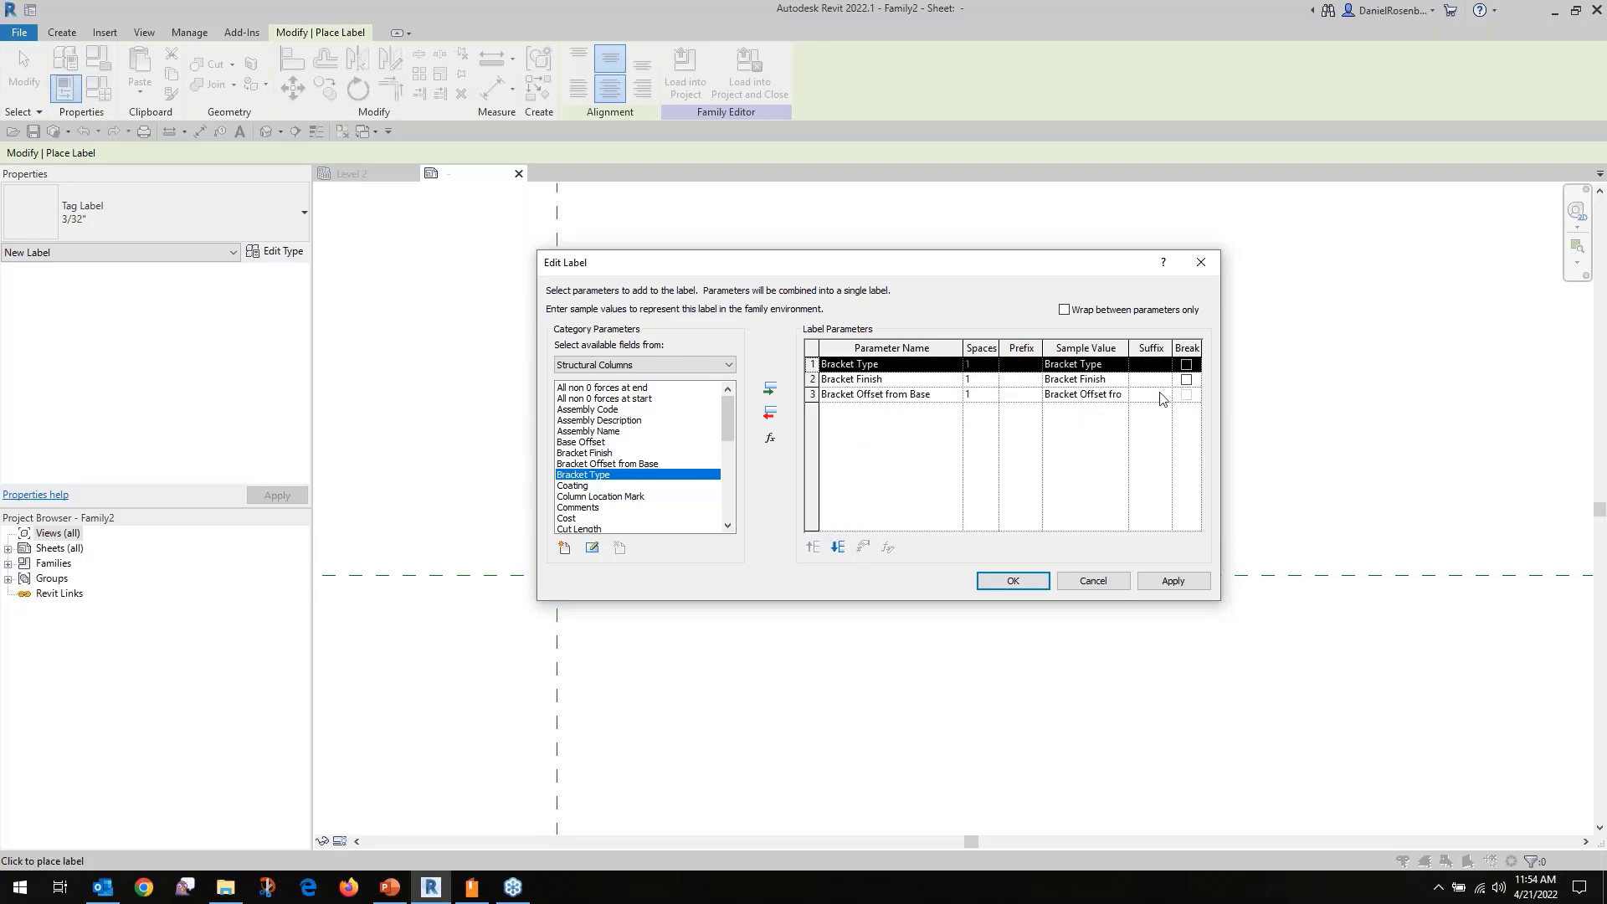
pyautogui.click(1187, 365)
pyautogui.click(1187, 379)
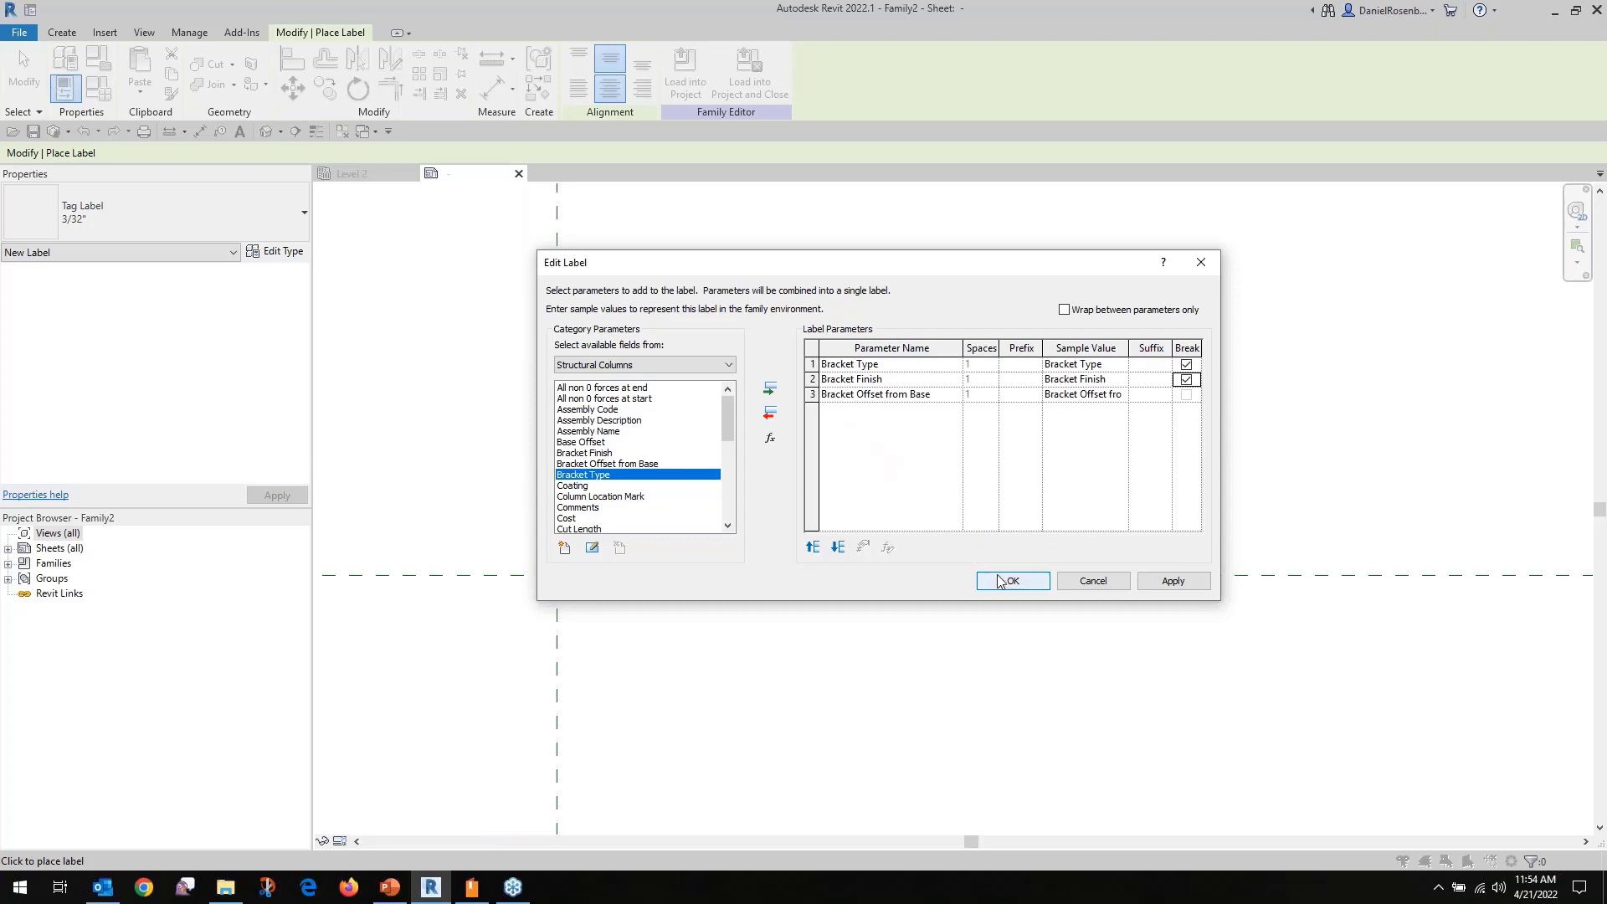
# Move Bracket Offset from Base above Bracket Finish in the label, turn on its line break, and accept the label.
pyautogui.click(813, 394)
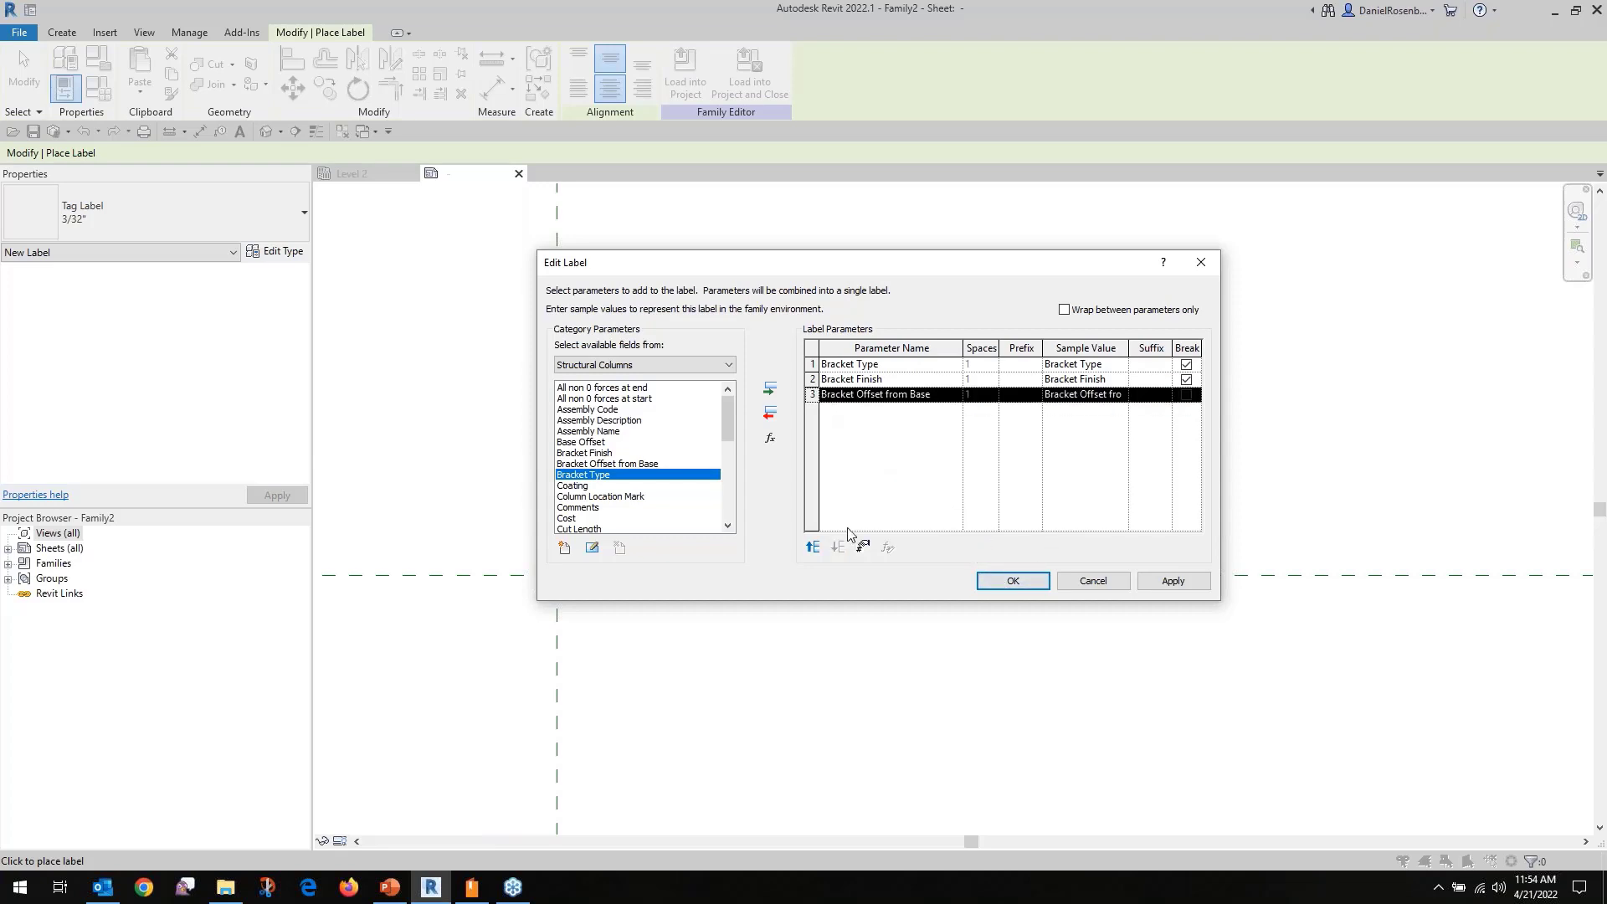
pyautogui.click(813, 546)
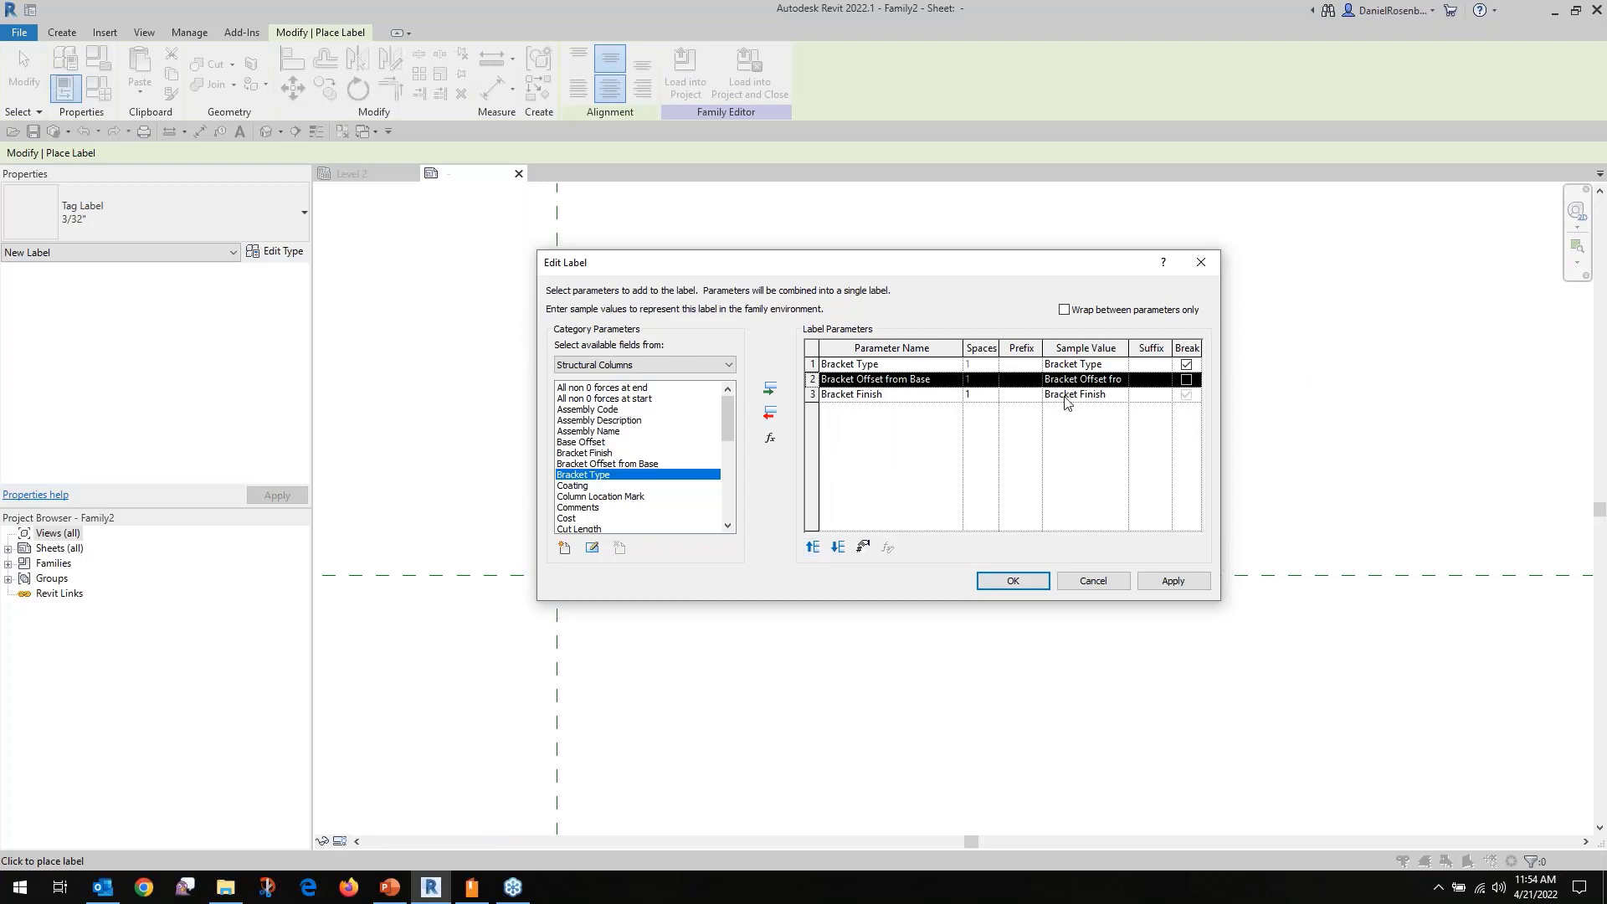
pyautogui.click(1186, 380)
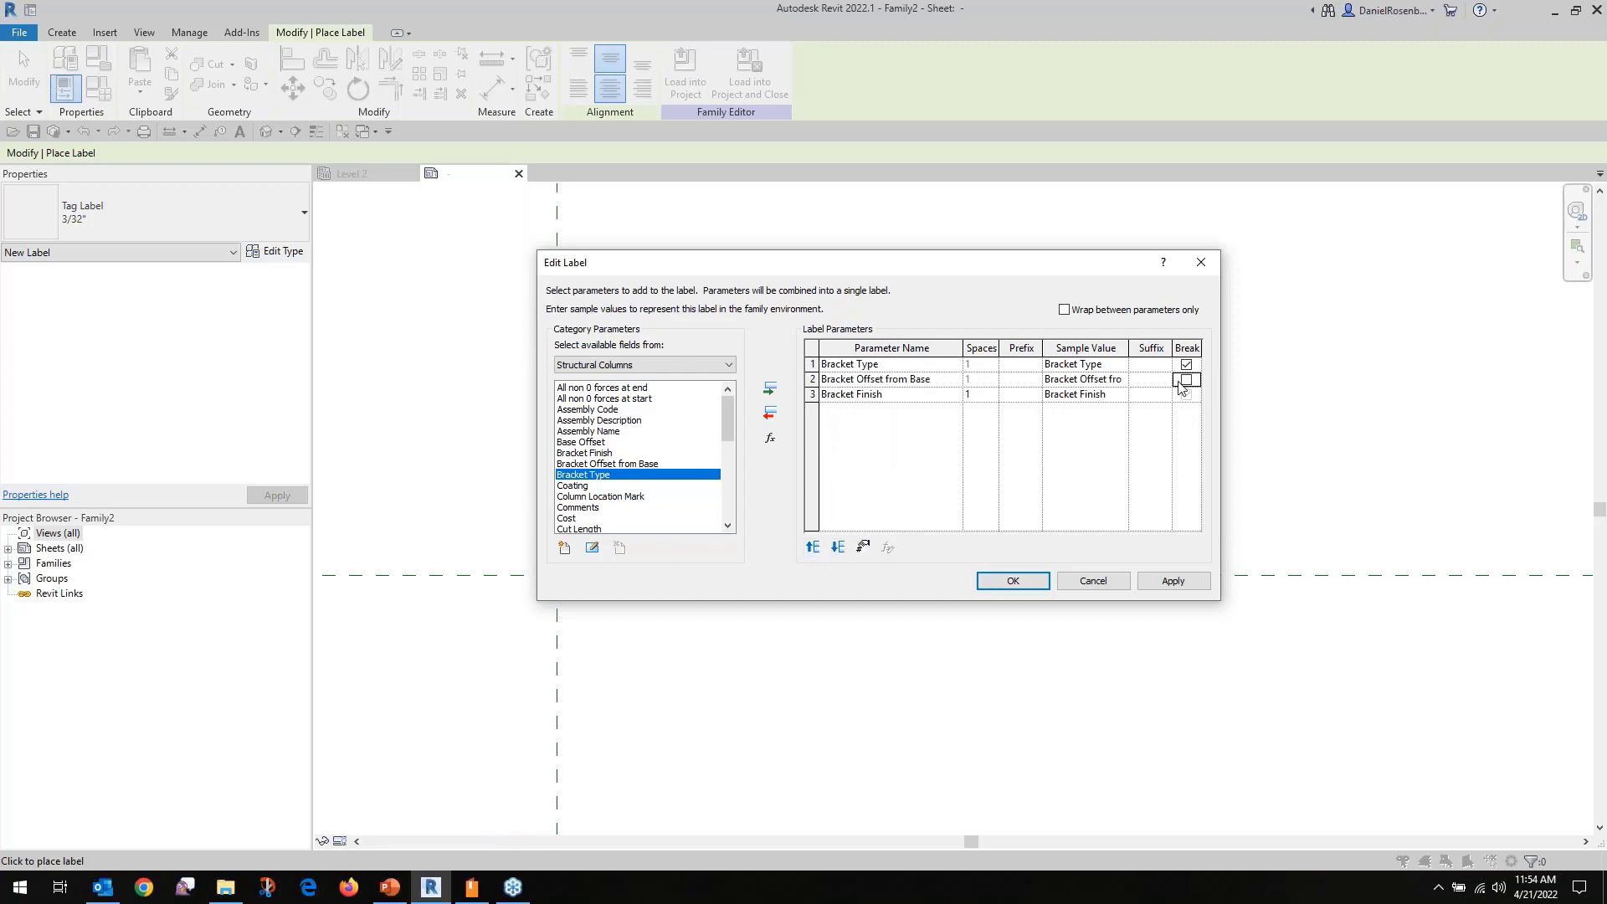
pyautogui.click(1020, 574)
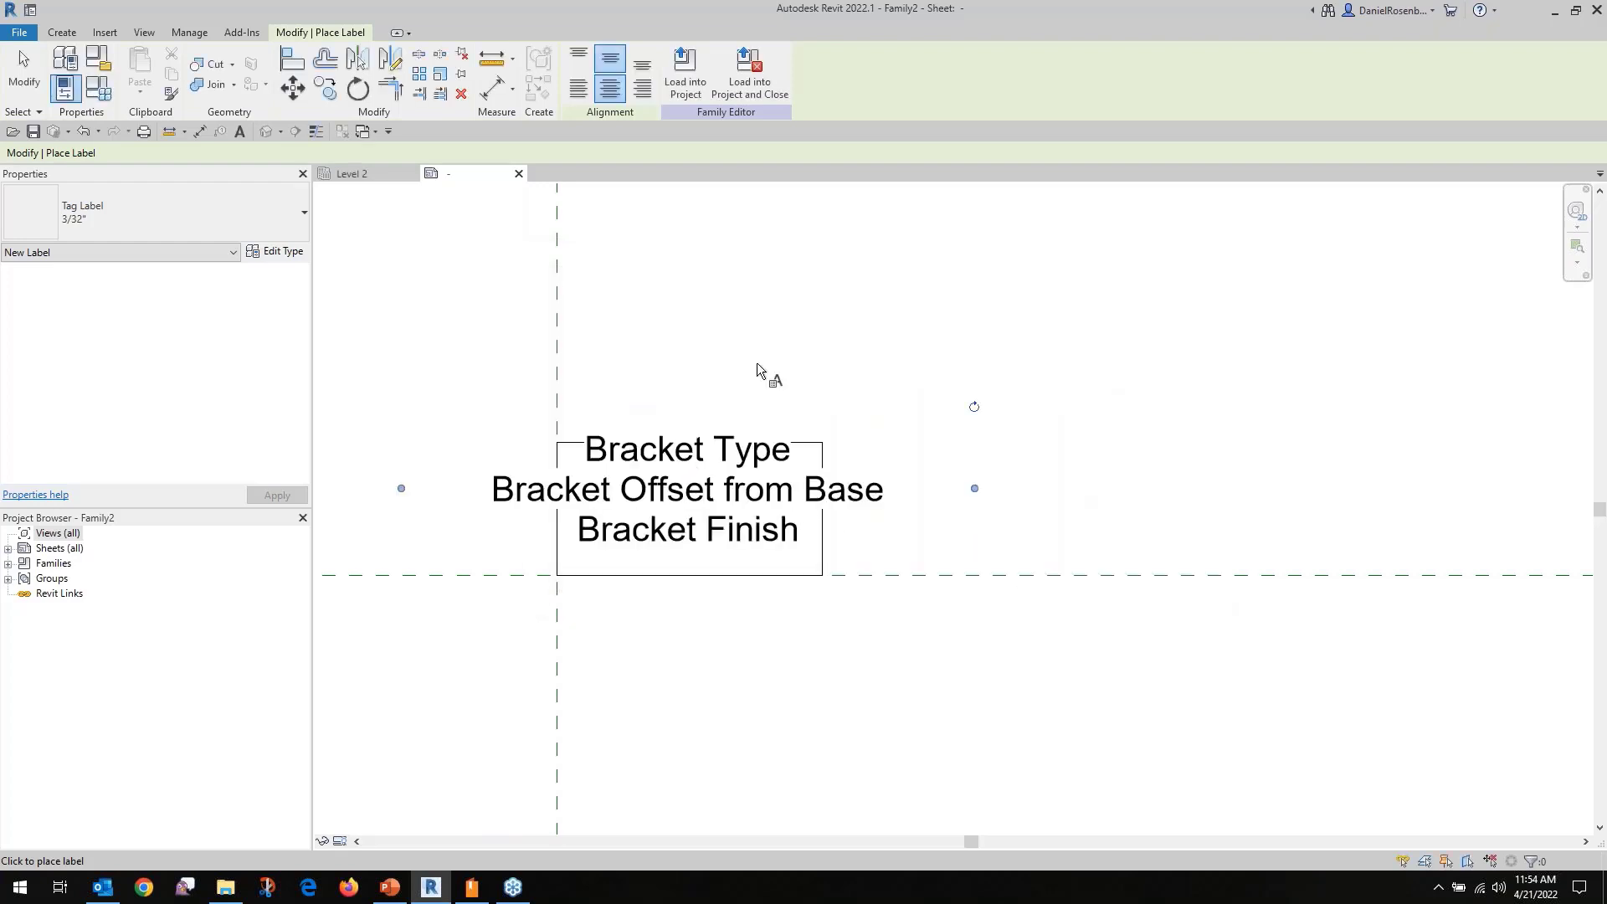
pyautogui.press('Escape')
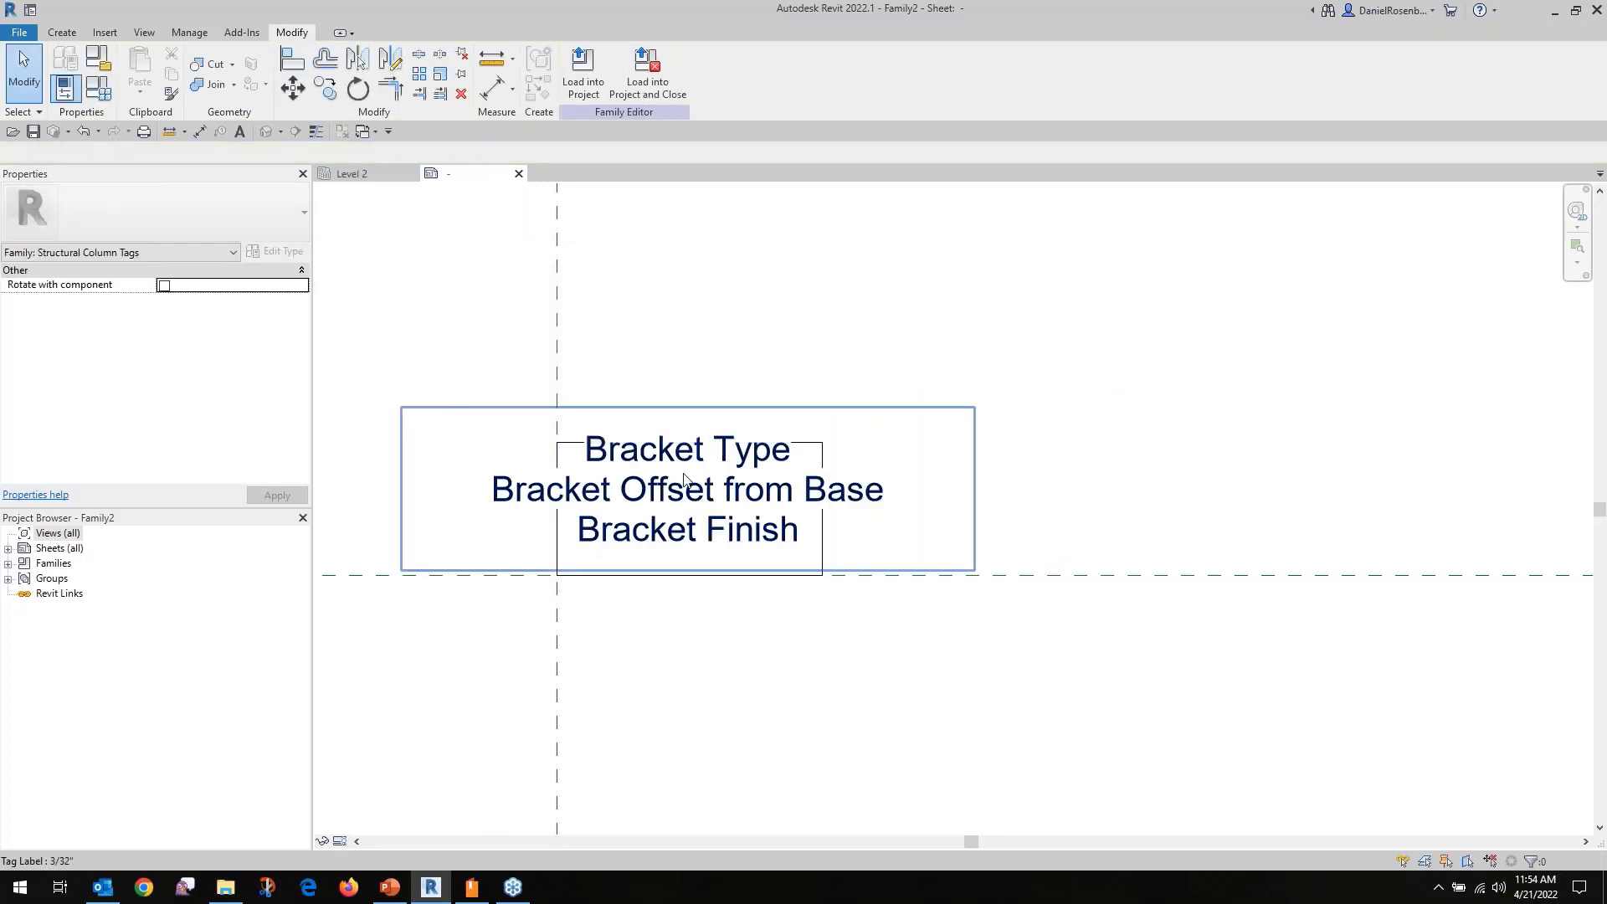
# Nudge the three-line label down to centre it vertically in the tag's rectangle, and load the family into the project.
pyautogui.click(684, 478)
pyautogui.press('Down')
pyautogui.press('Down')
pyautogui.press('Down')
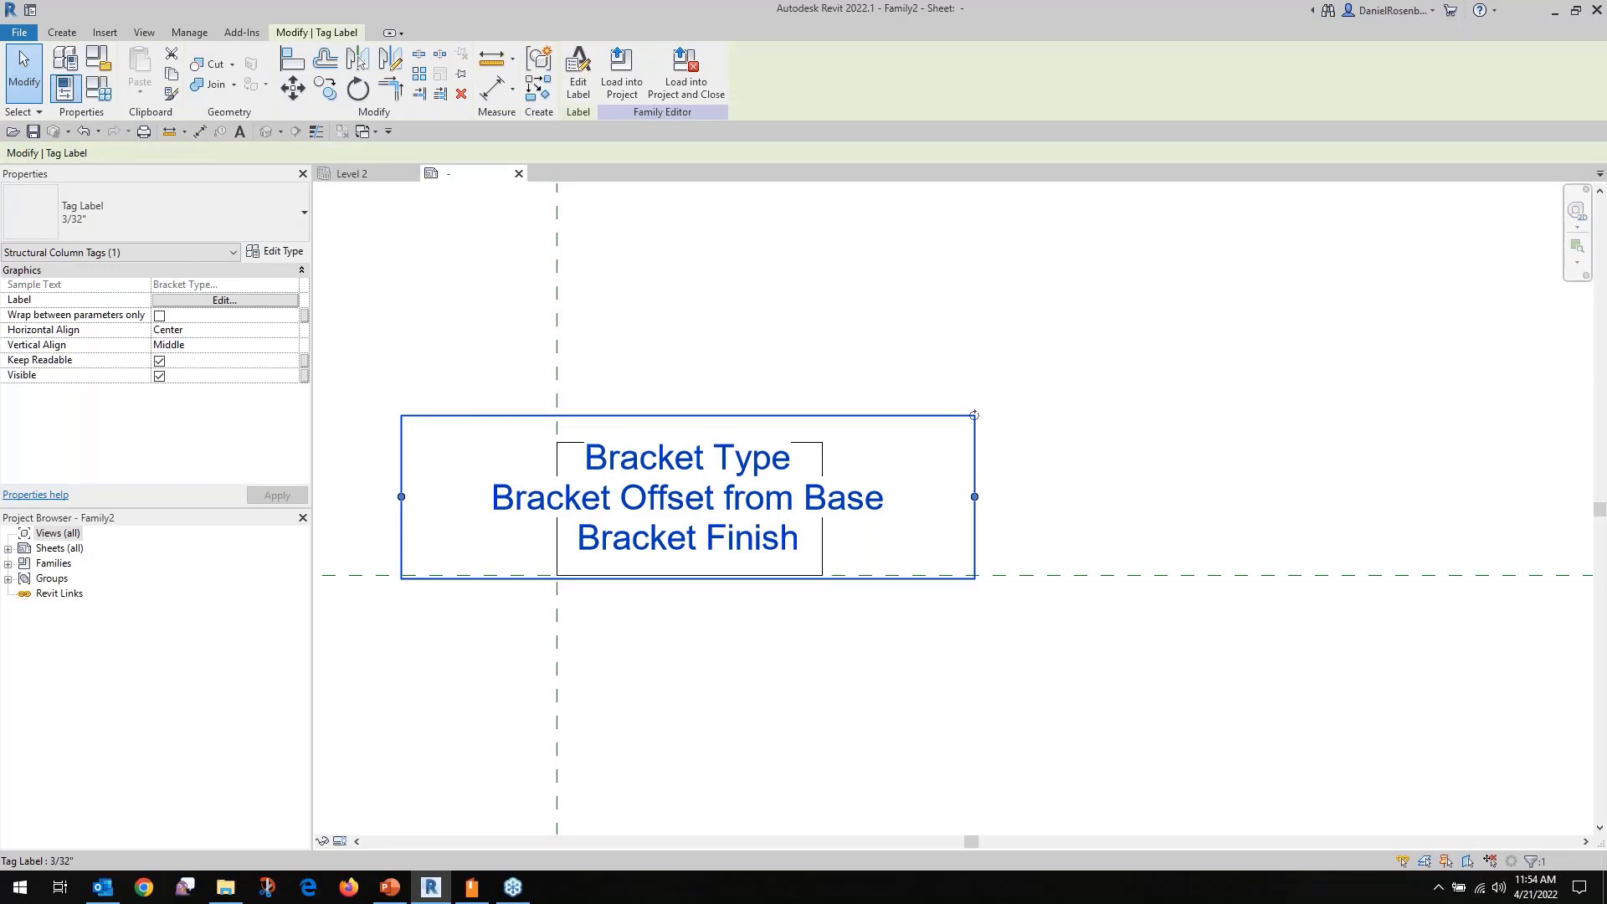
pyautogui.press('Up')
pyautogui.press('Down')
pyautogui.click(736, 260)
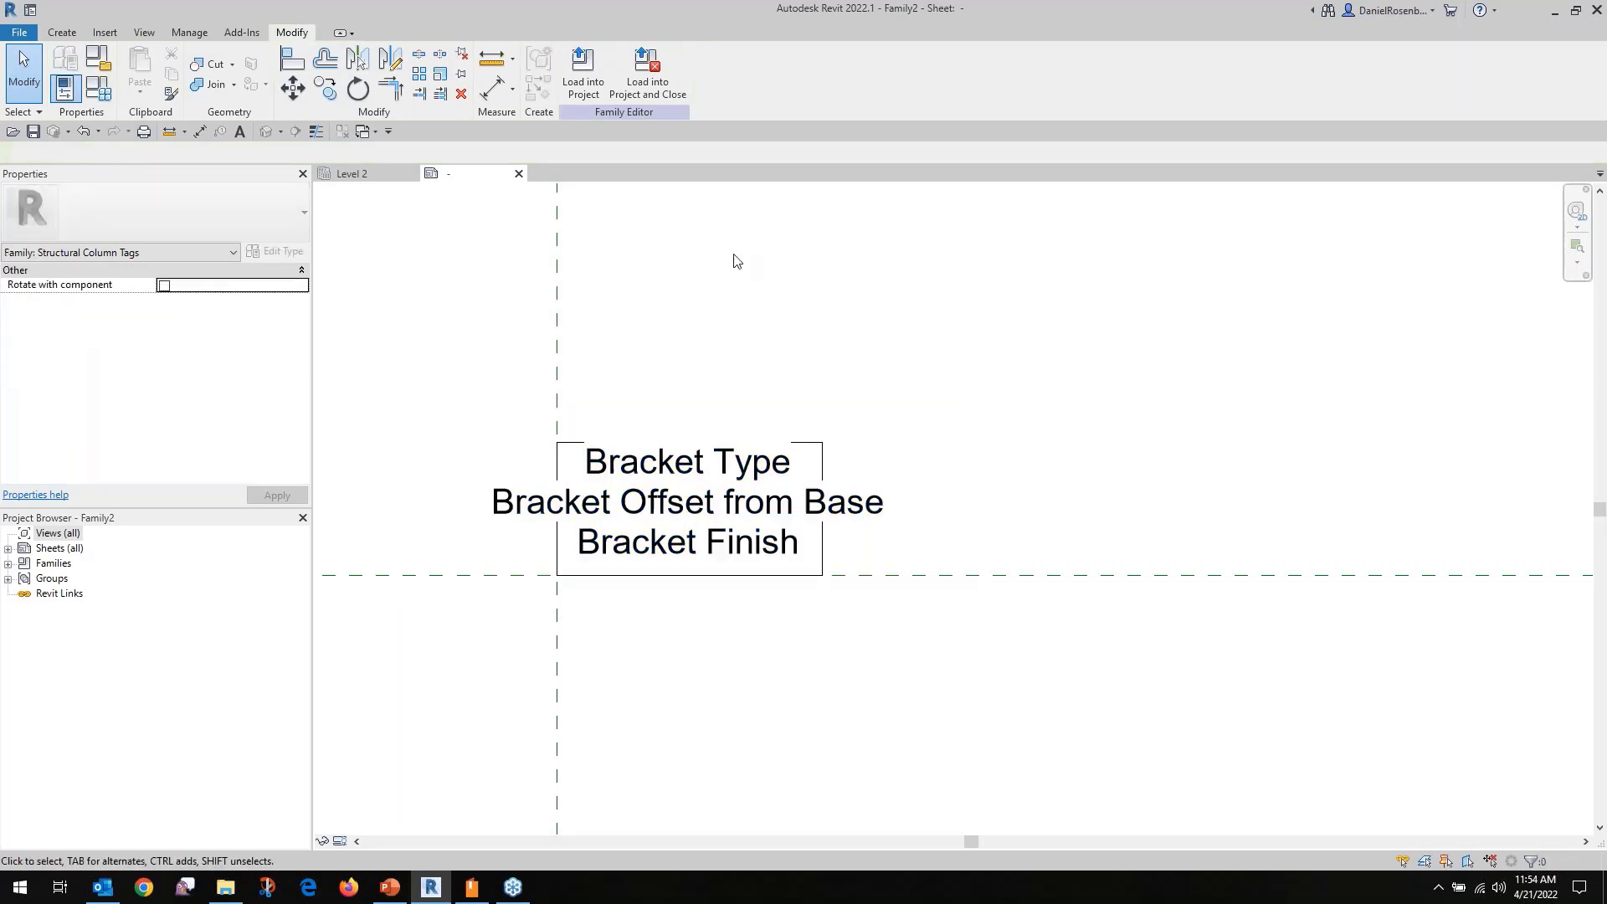
pyautogui.click(571, 84)
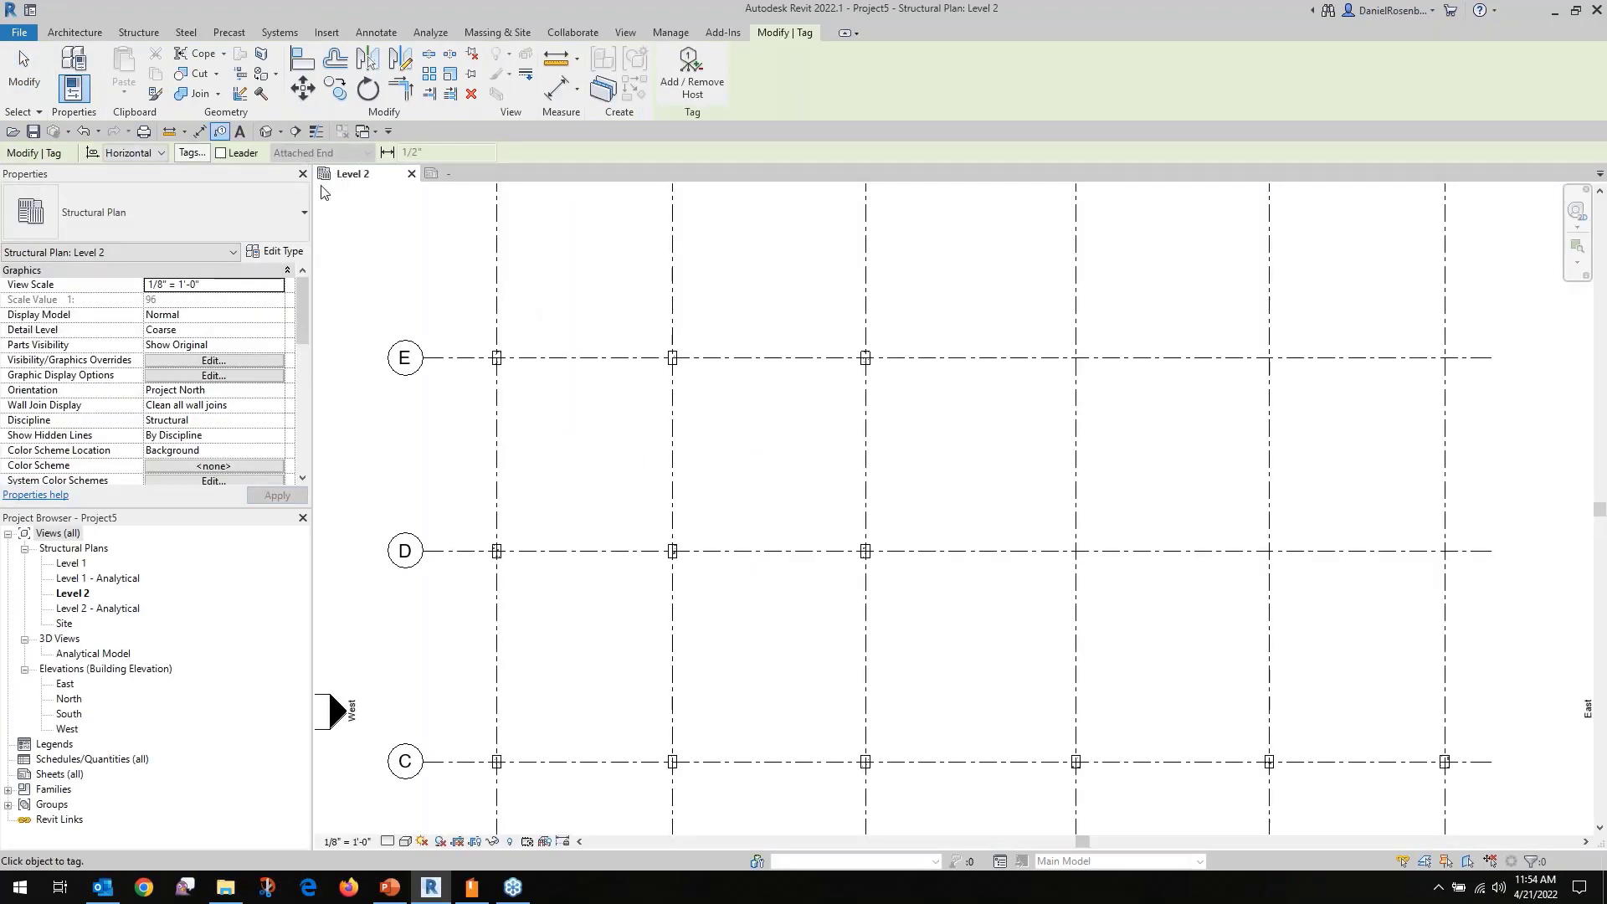
# Try the loaded tag without a leader on the column at grid intersection E-1, and delete that tag.
pyautogui.click(504, 356)
pyautogui.press('Escape')
pyautogui.click(549, 330)
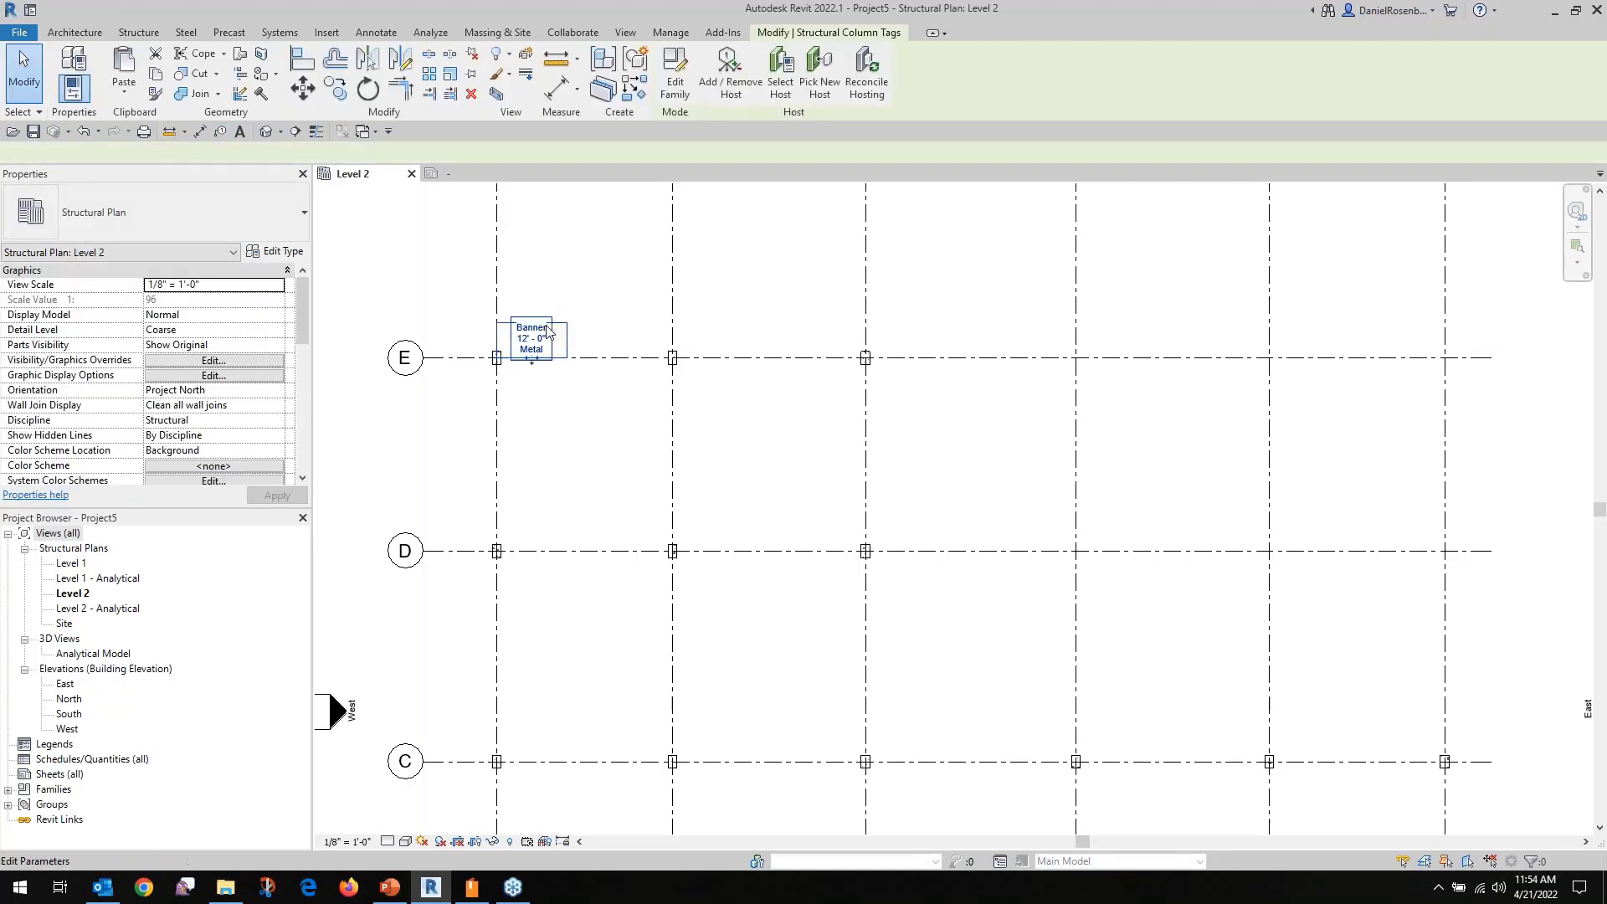
pyautogui.press('Delete')
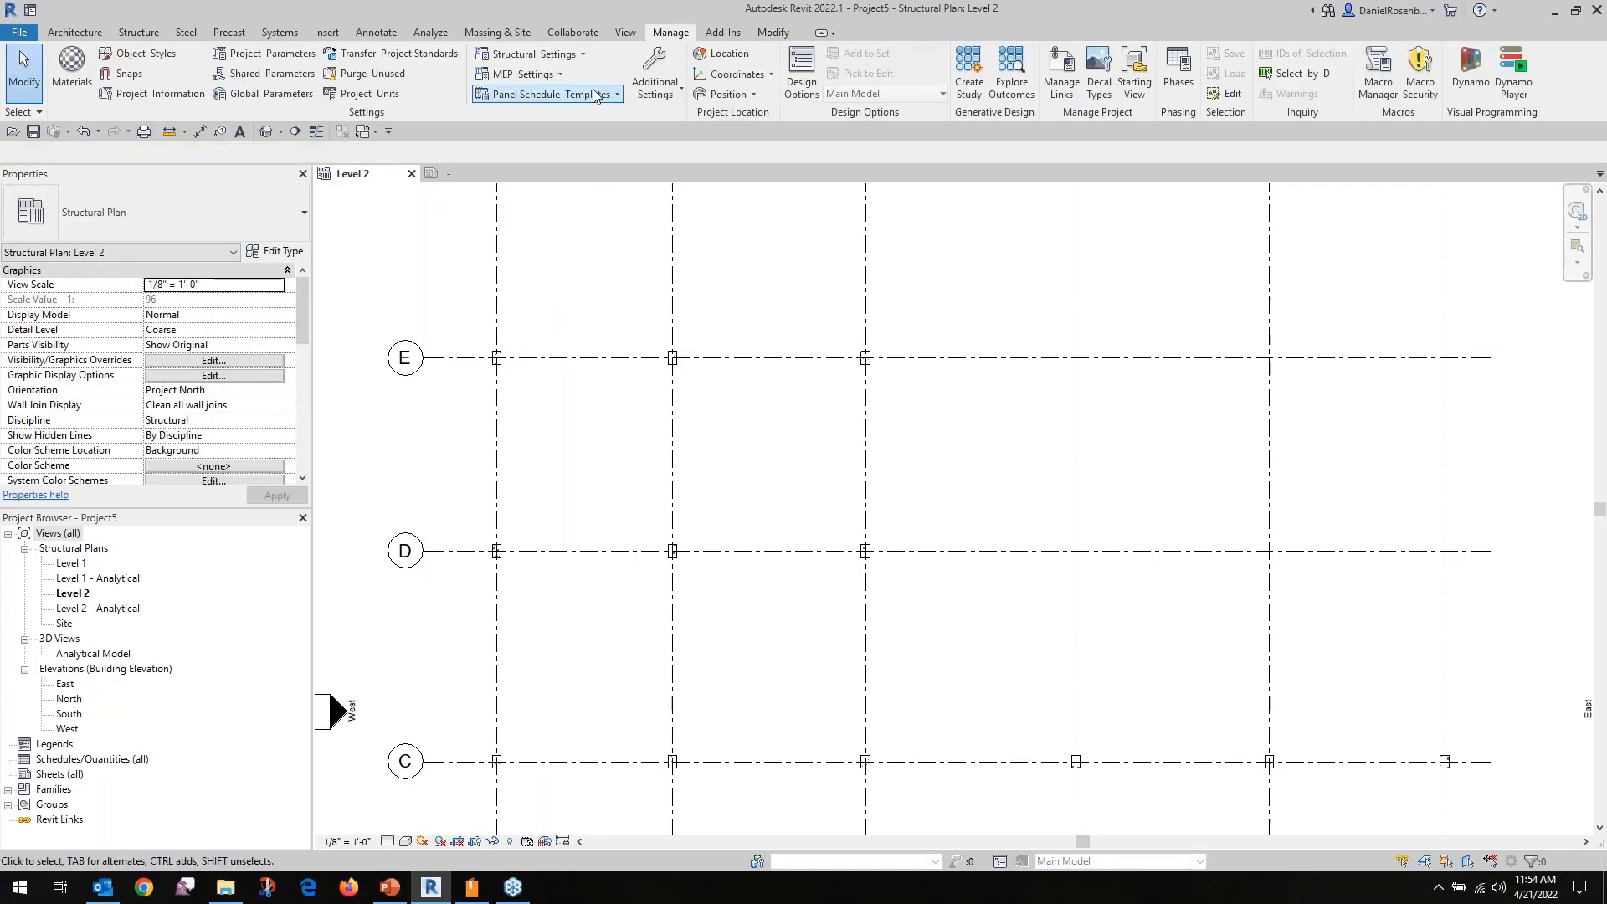
# Tag all untagged structural columns in the Level 2 plan with the Family2 tag, using horizontal orientation and 1/2" leaders.
pyautogui.click(376, 36)
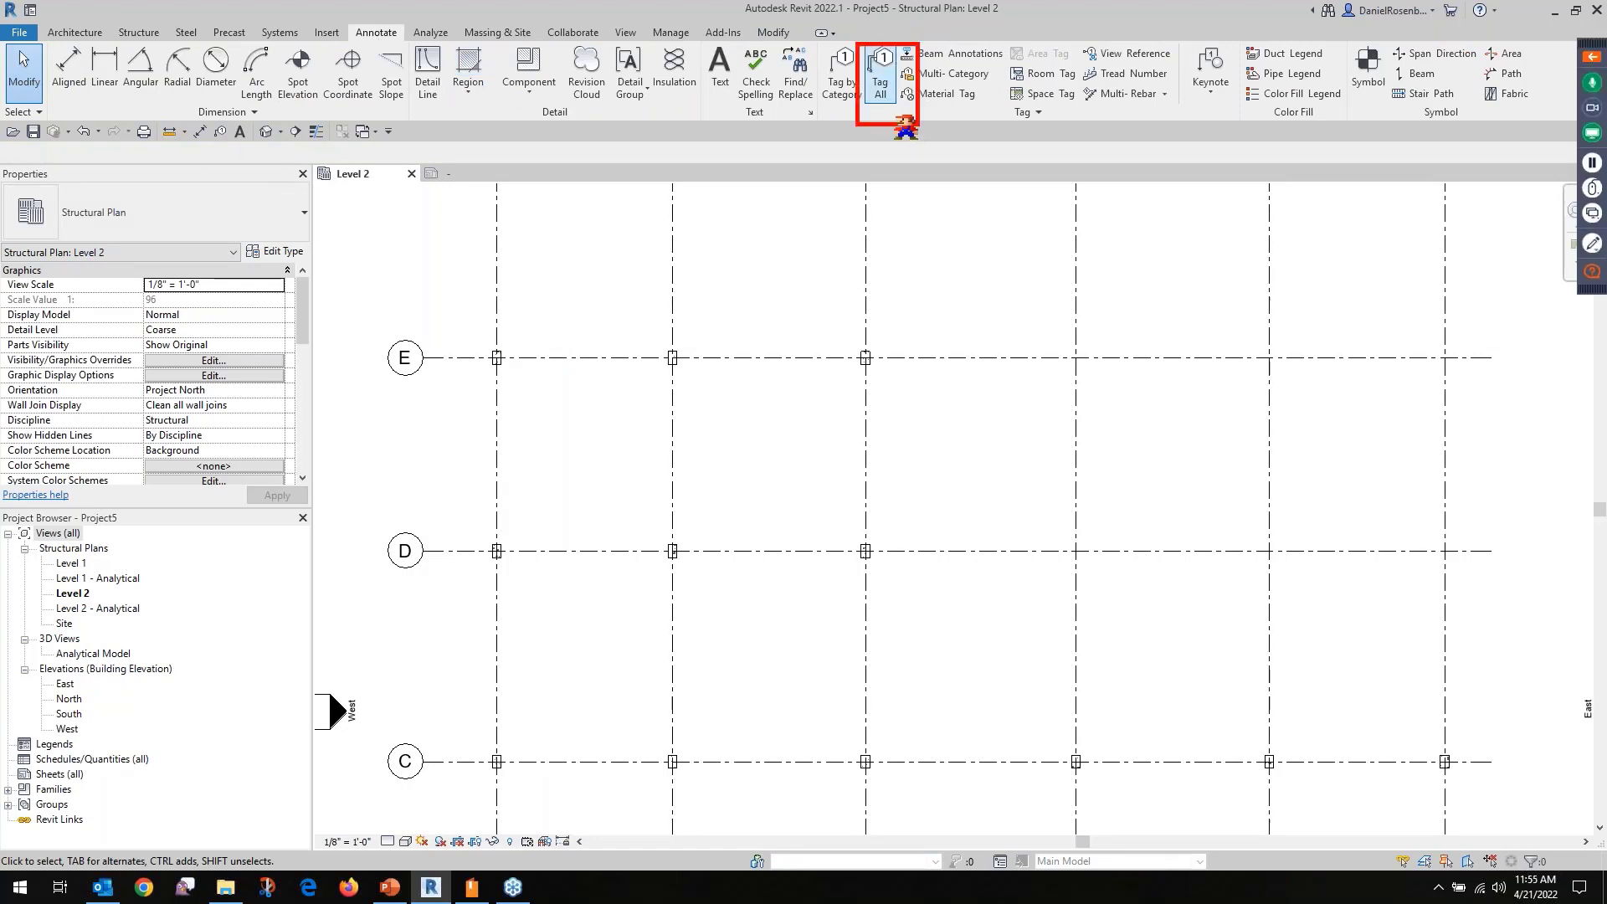
pyautogui.click(880, 74)
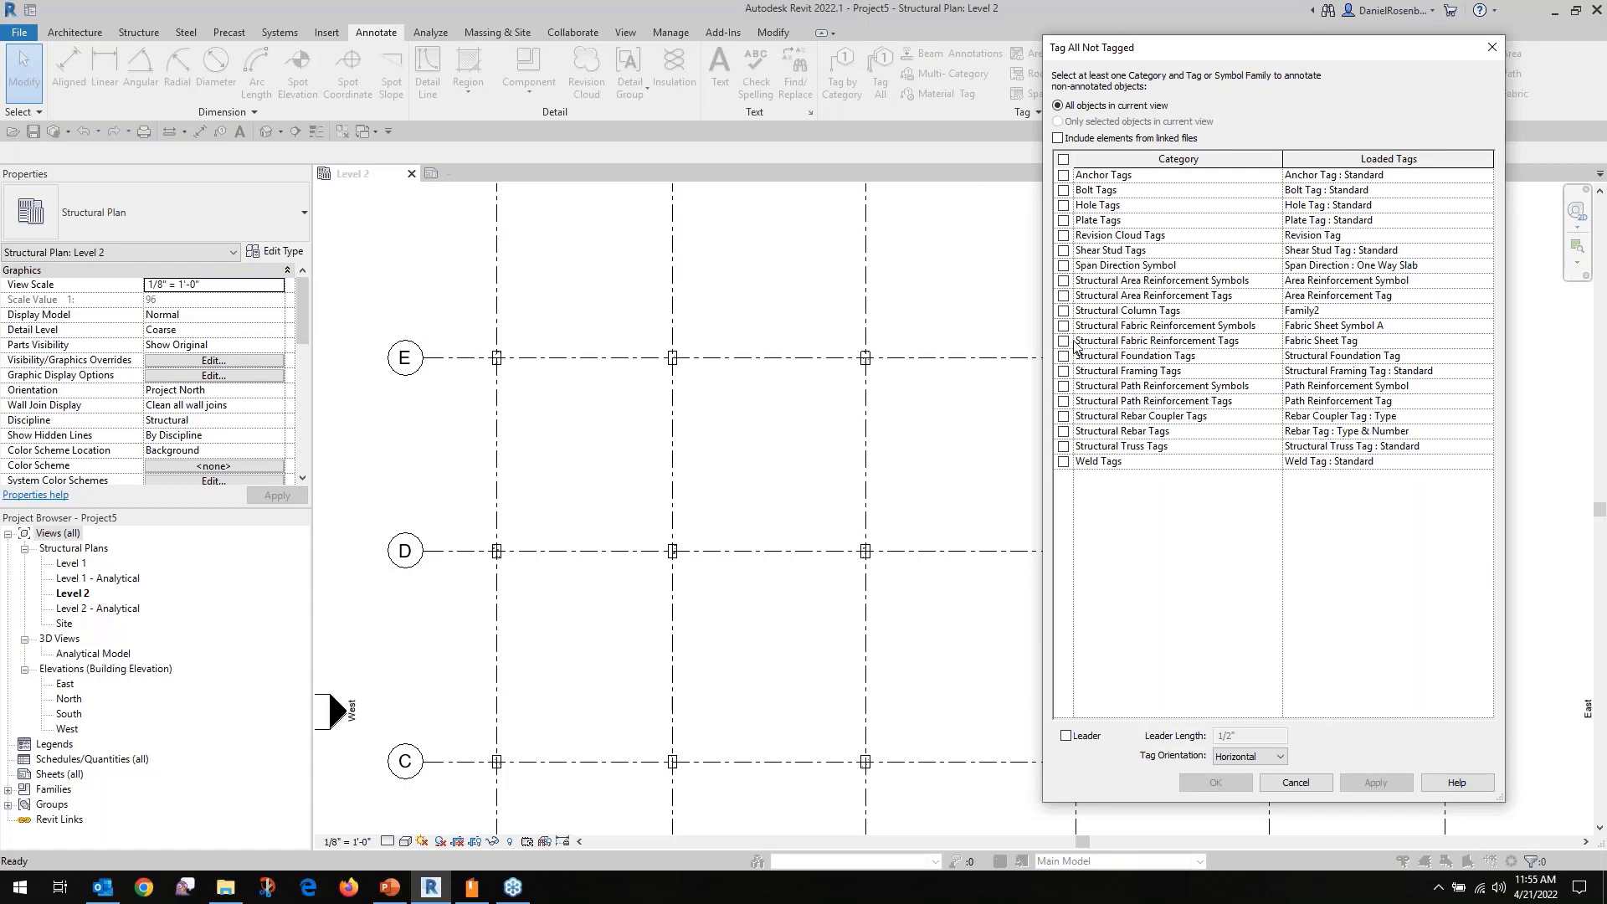
pyautogui.click(1063, 311)
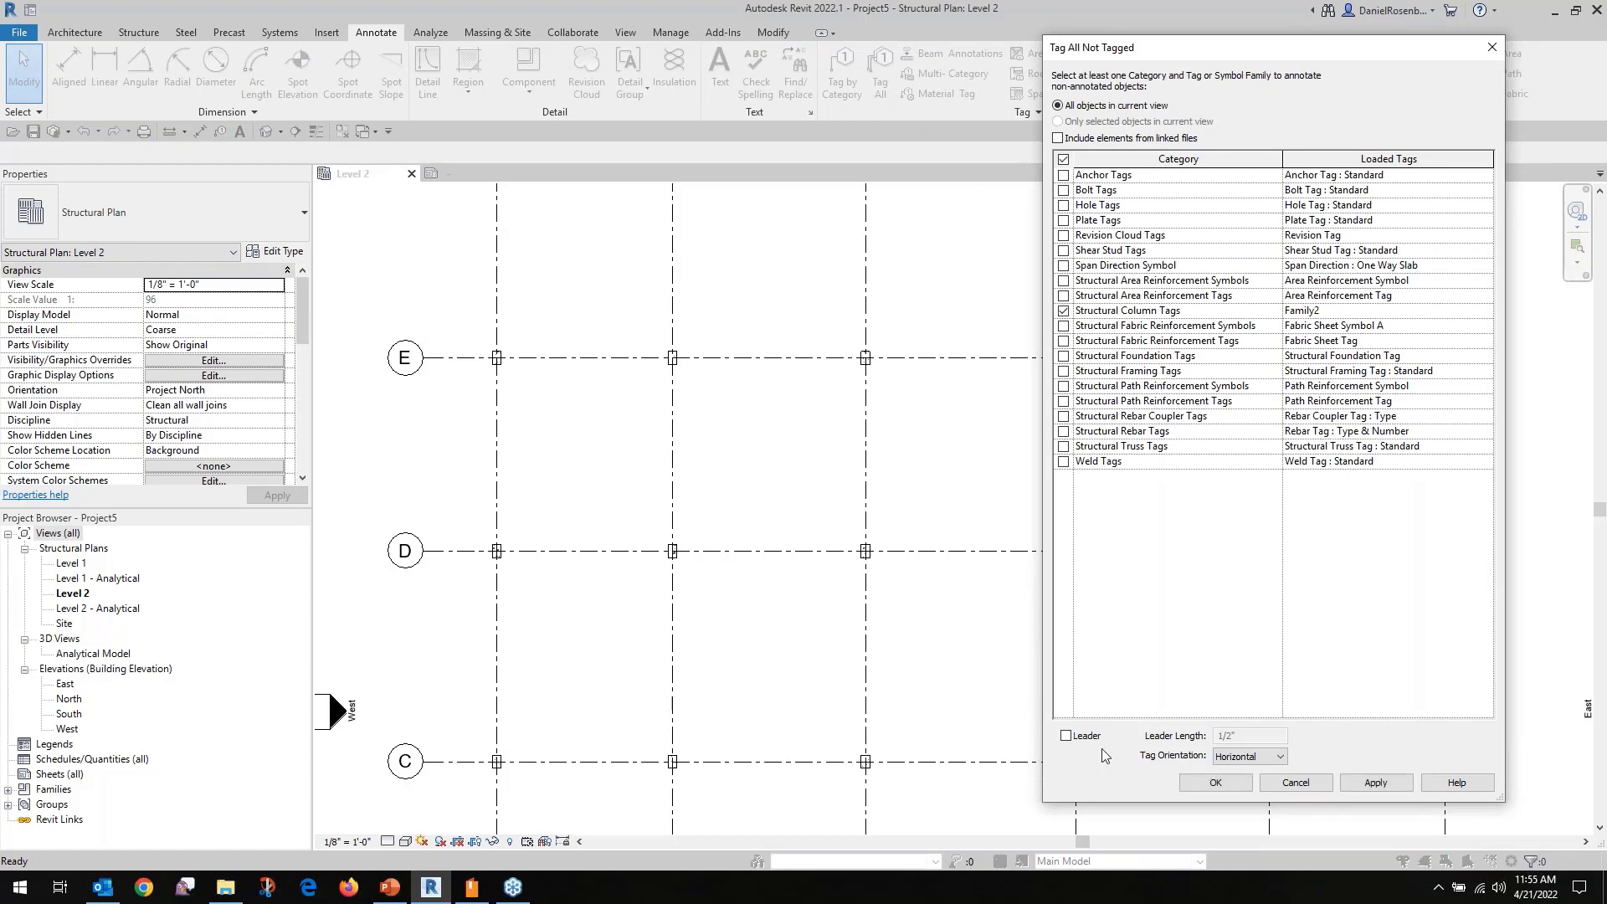
pyautogui.click(1067, 737)
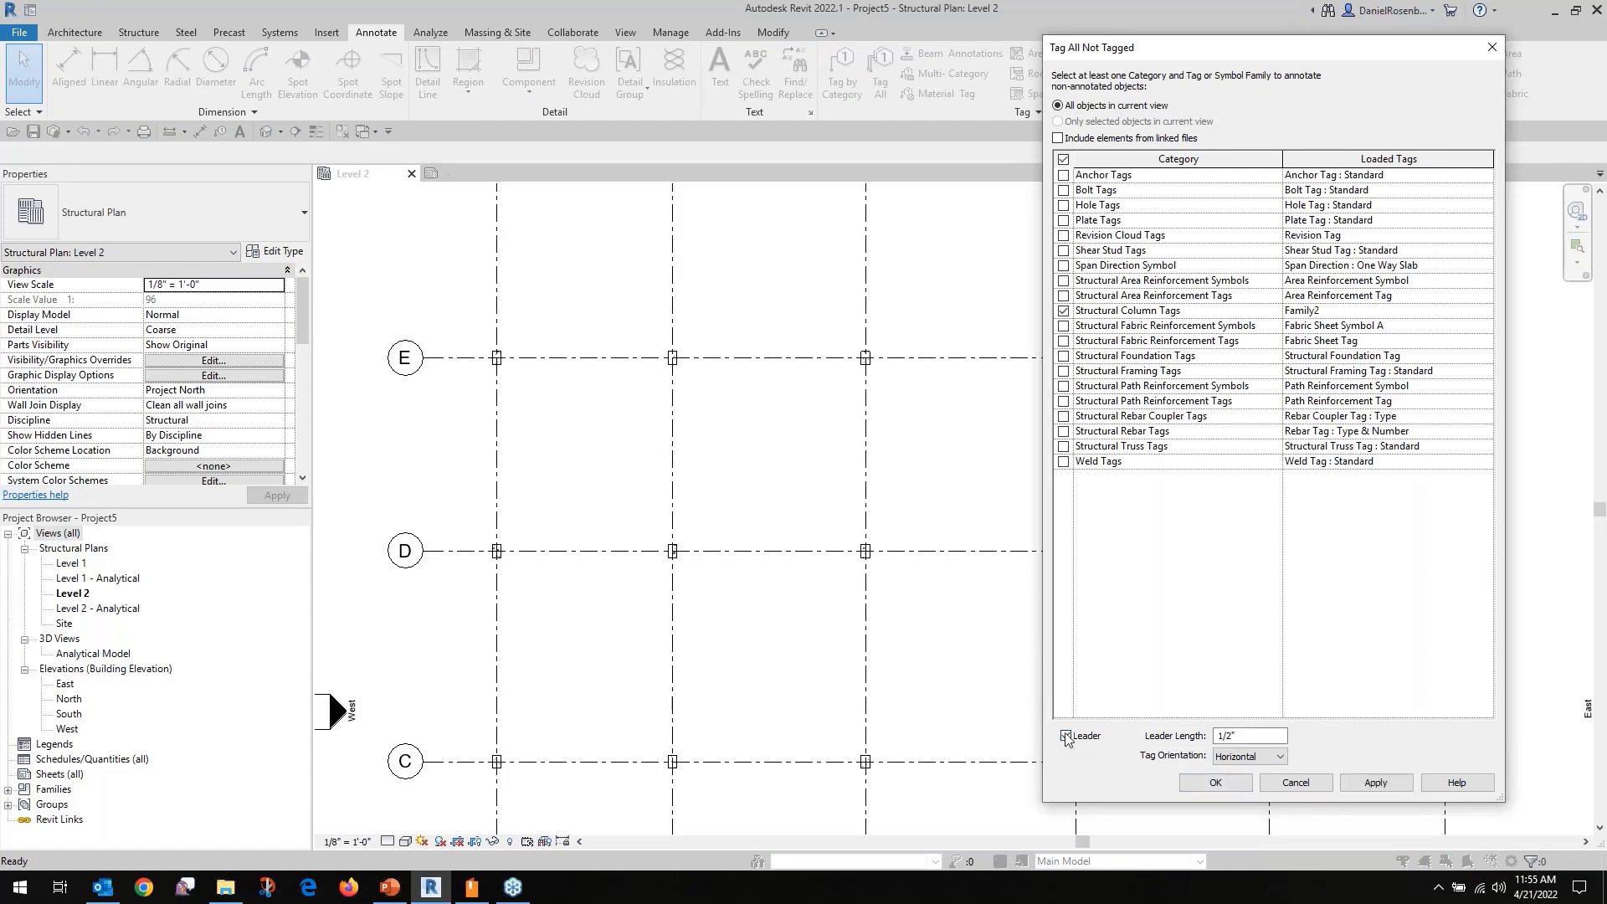
pyautogui.click(1208, 783)
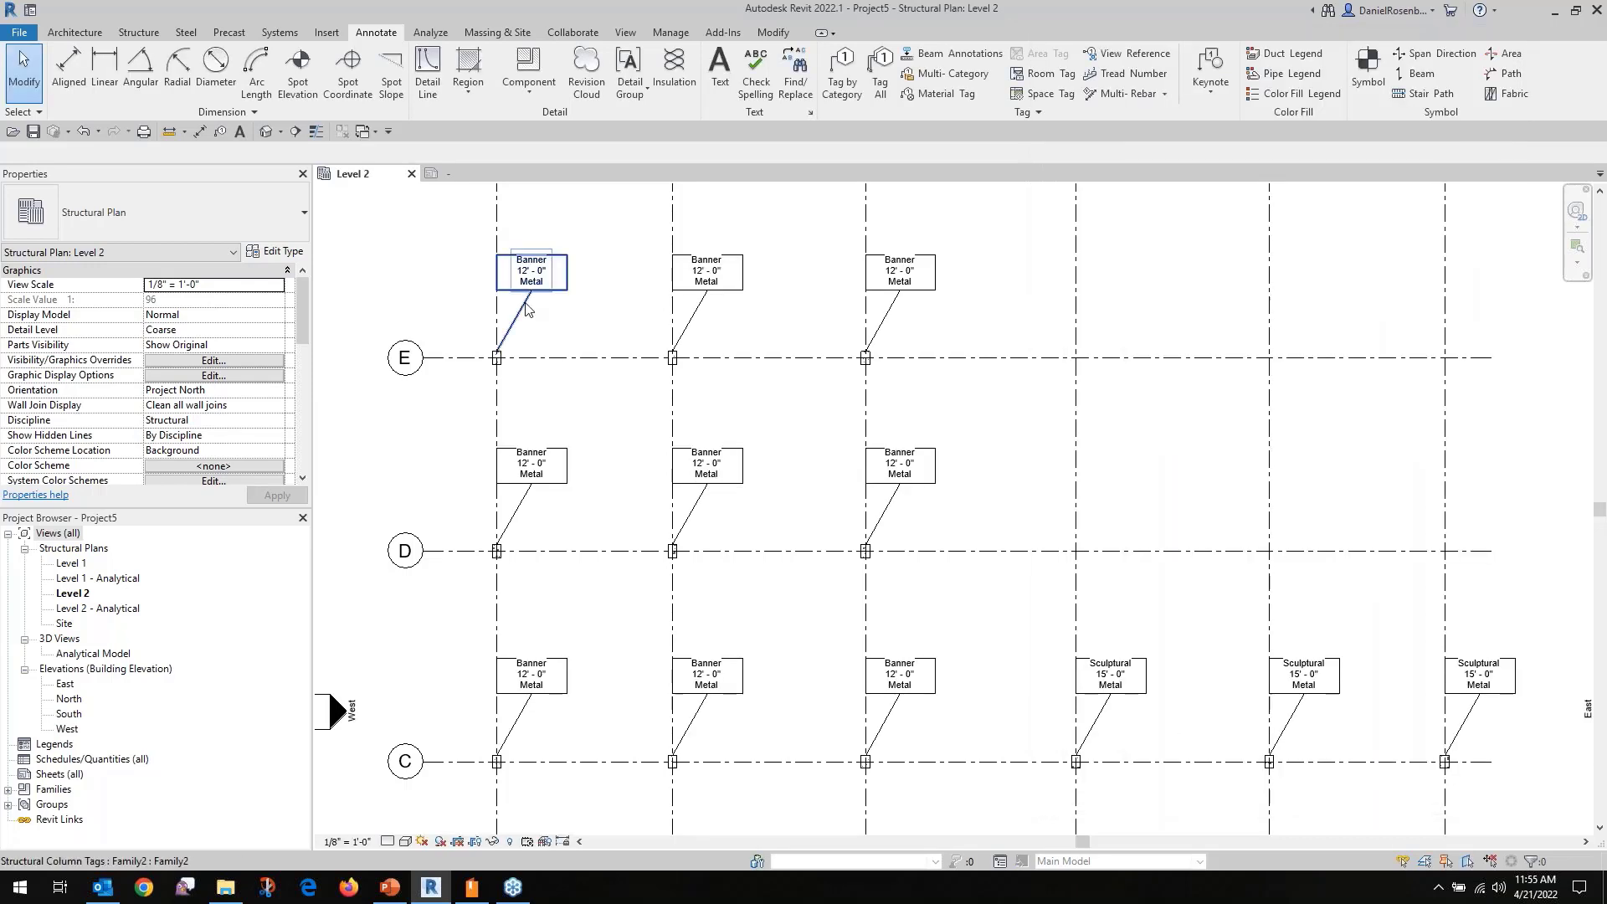
# Select every instance of the column tag in the entire project and nudge them all slightly right and down, closer to their columns.
pyautogui.scroll(-1, 538, 303)
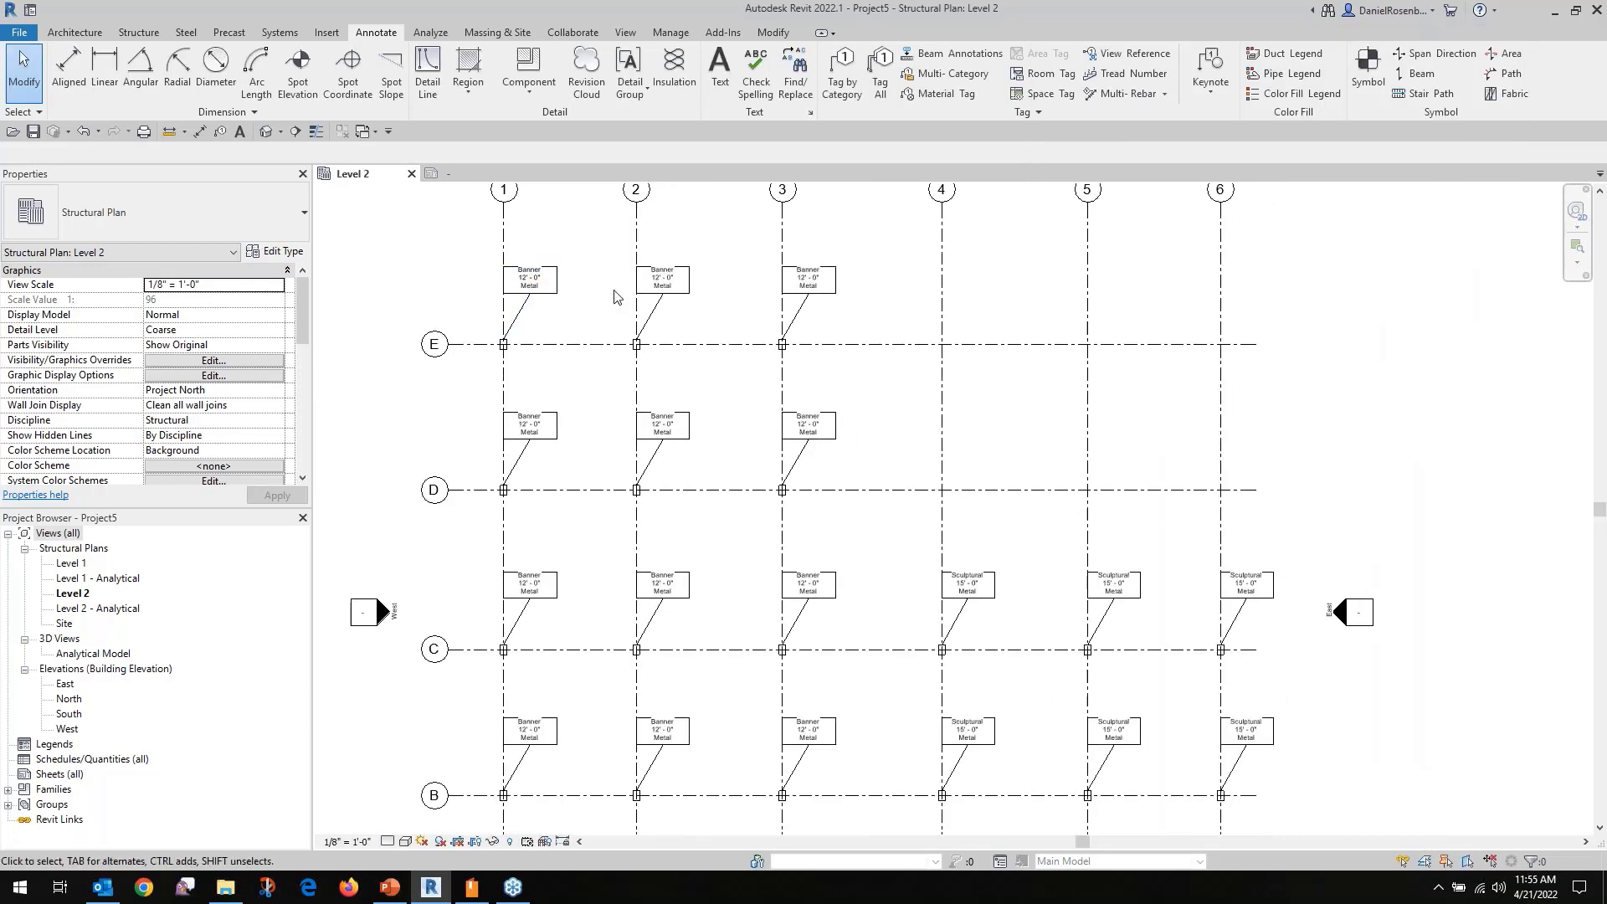
pyautogui.rightClick(557, 286)
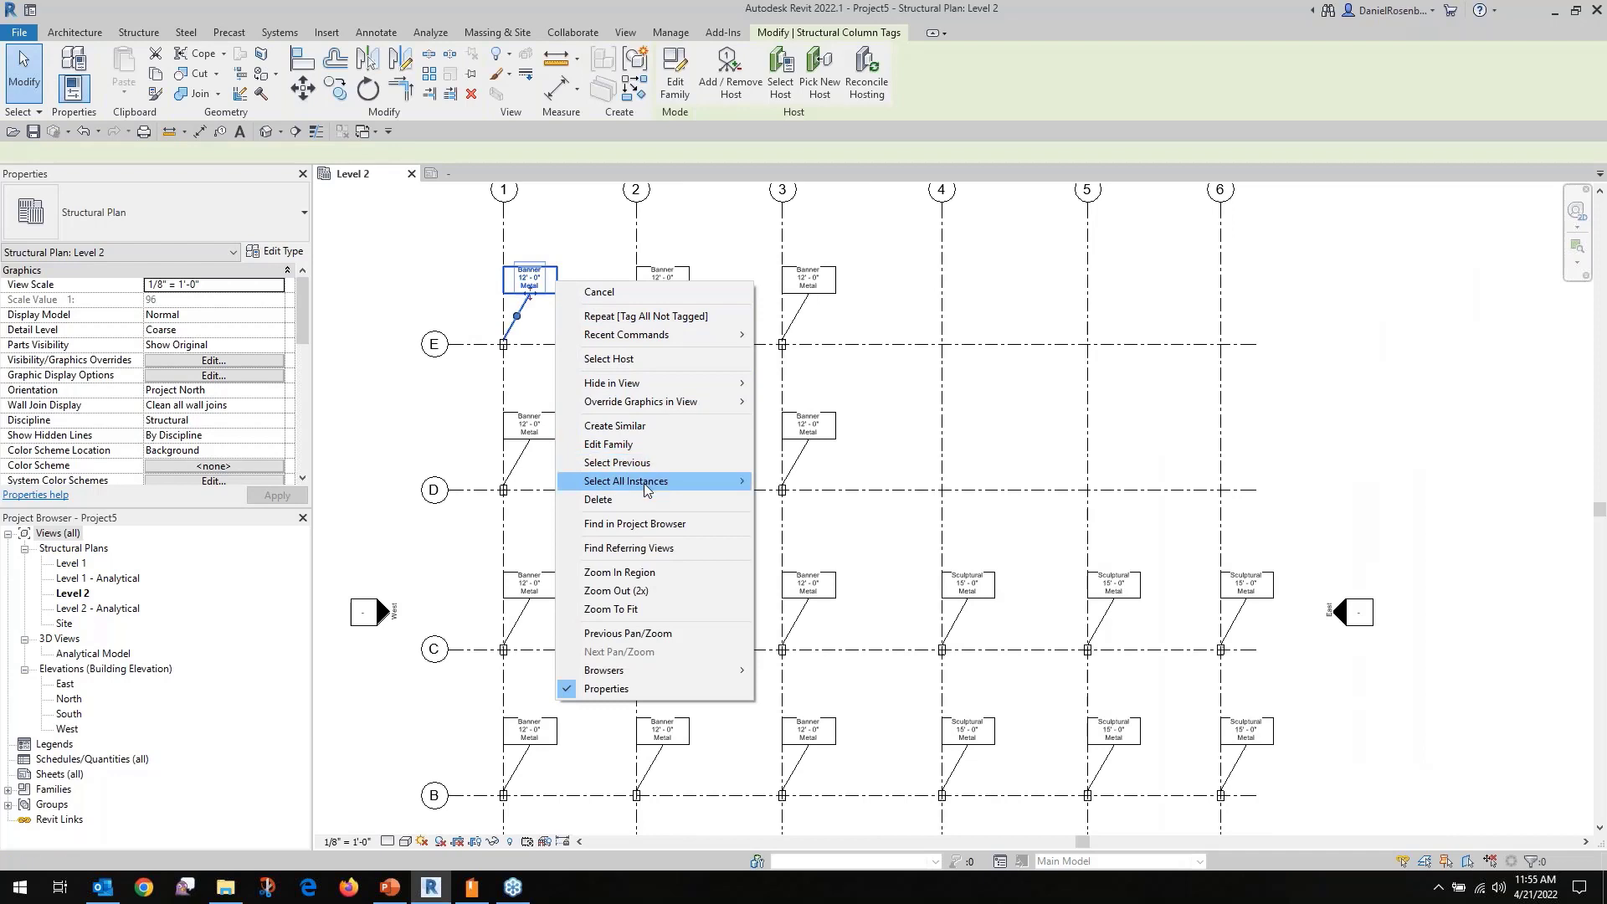
pyautogui.moveTo(649, 489)
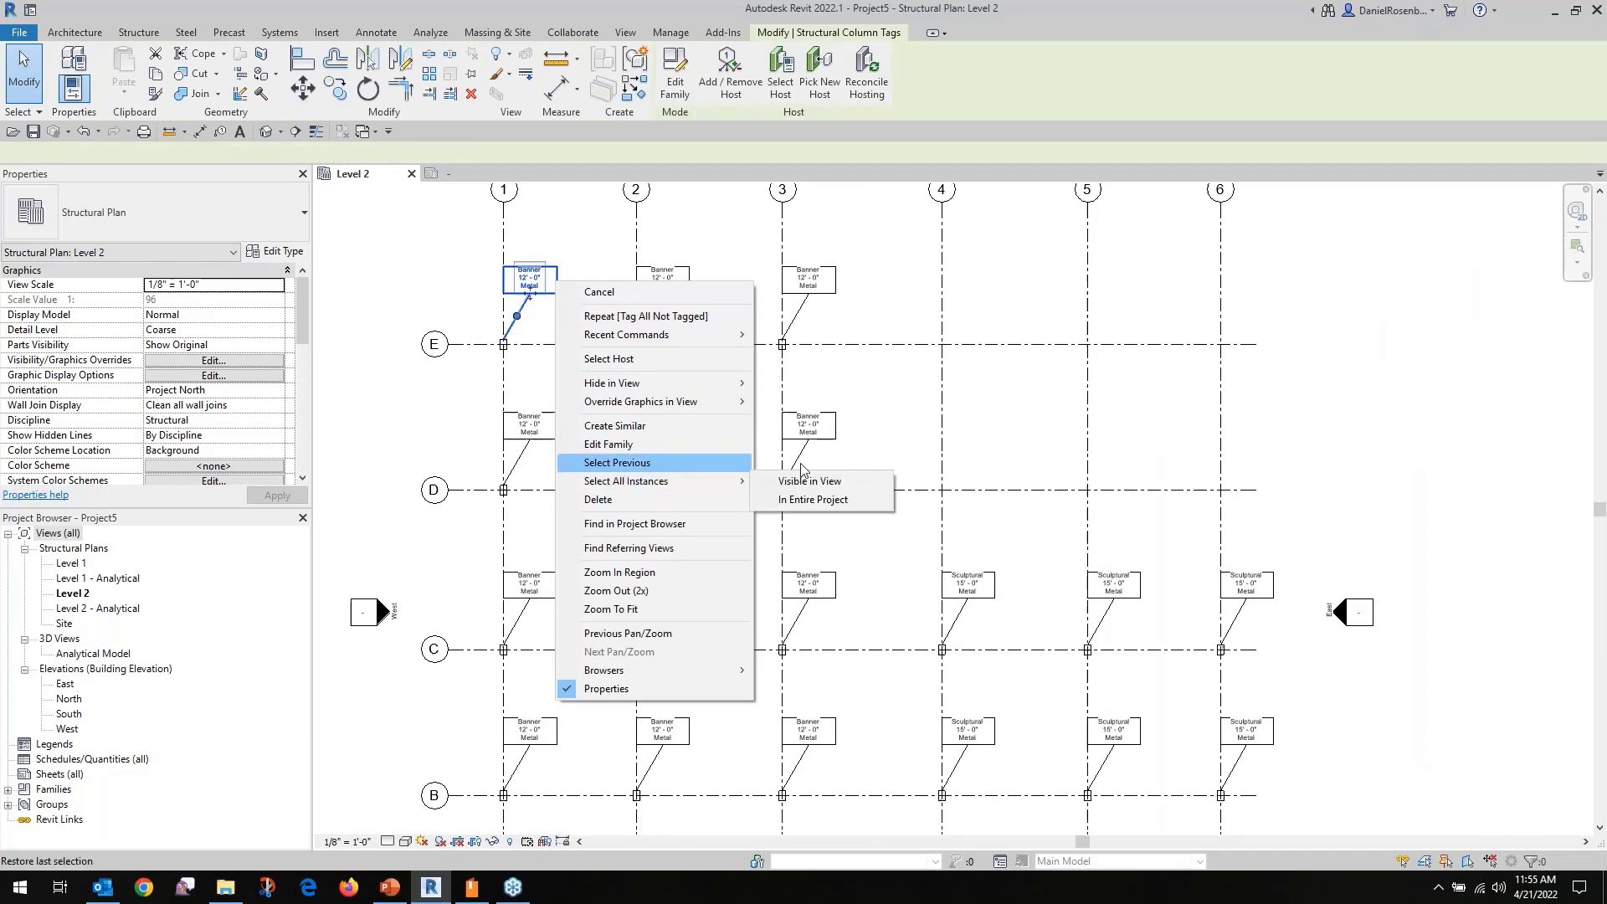
pyautogui.click(832, 503)
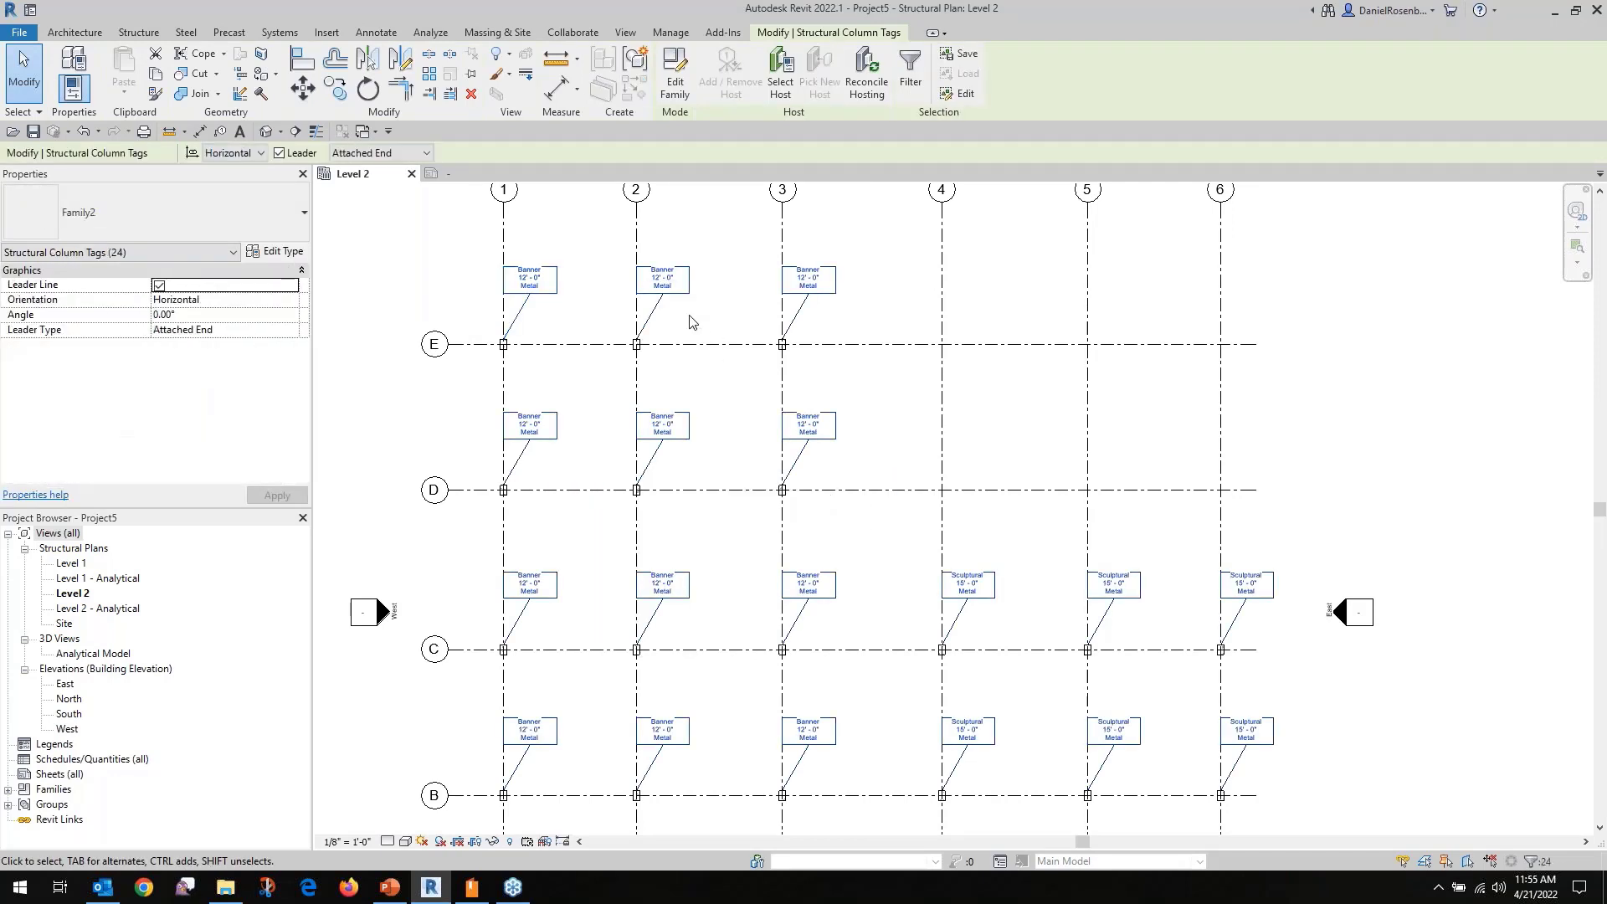
pyautogui.press('Right')
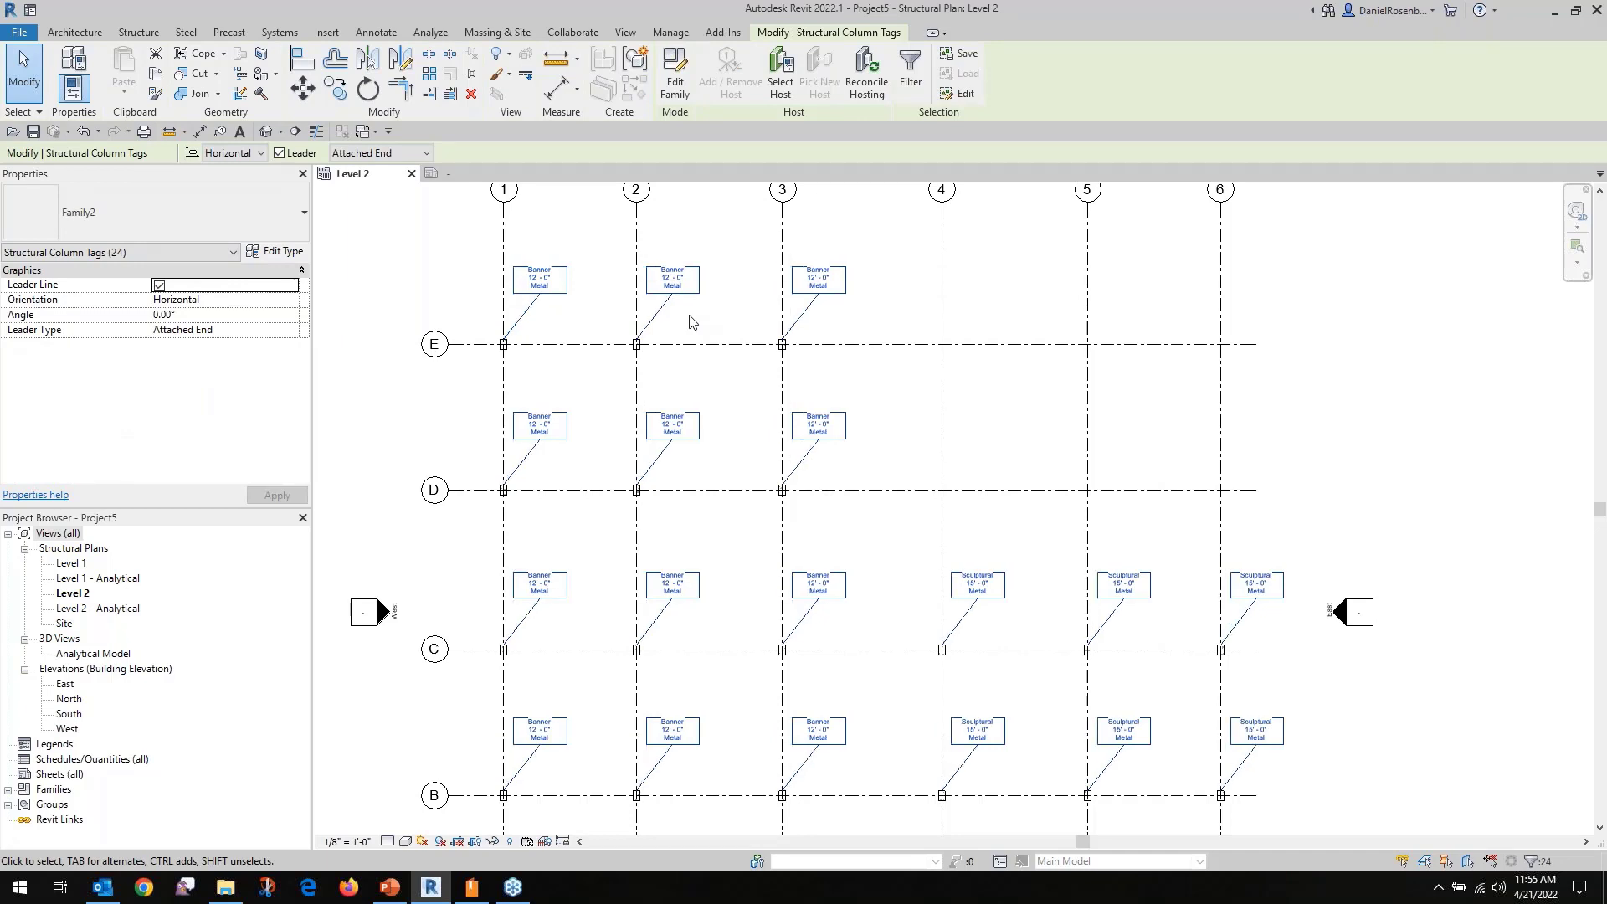
pyautogui.press('Down')
pyautogui.press('Down')
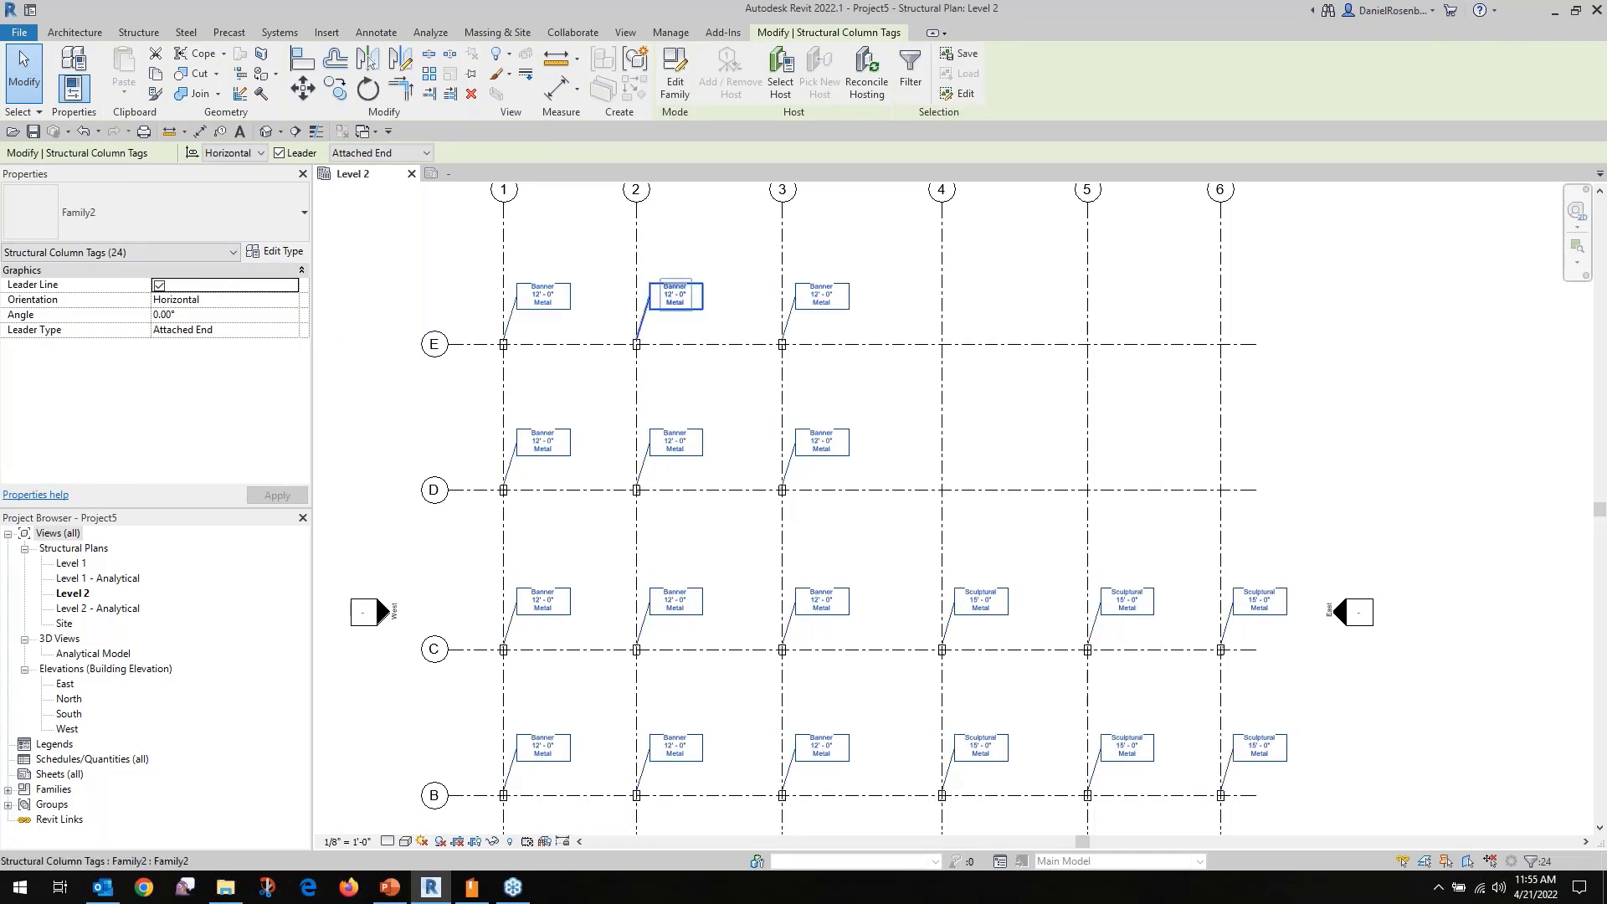
pyautogui.press('Right')
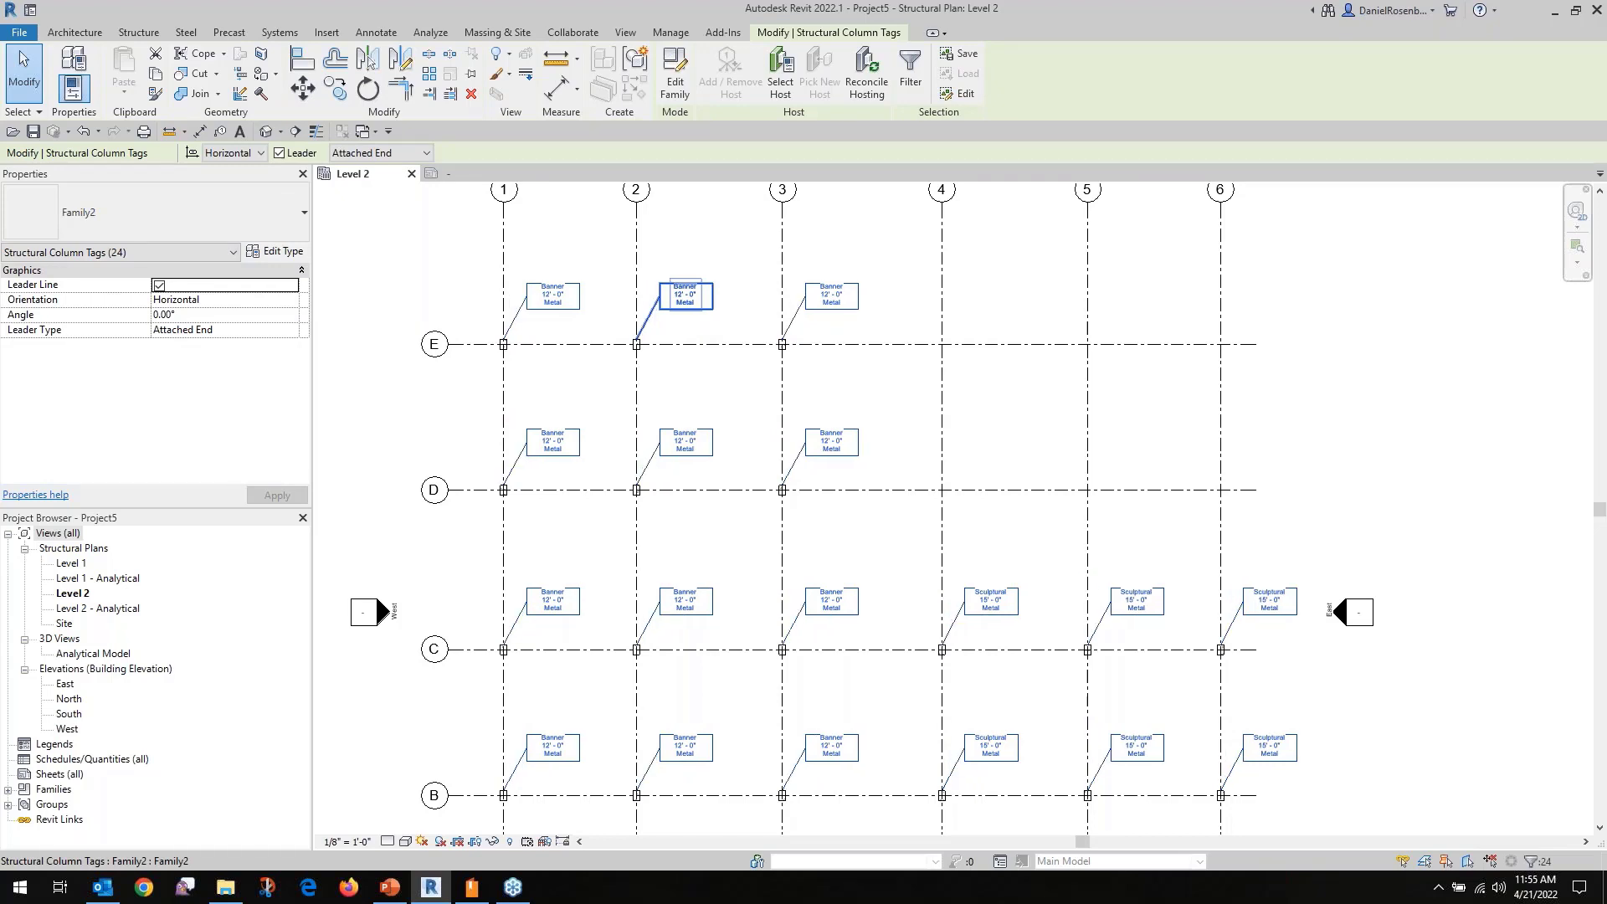
pyautogui.press('Down')
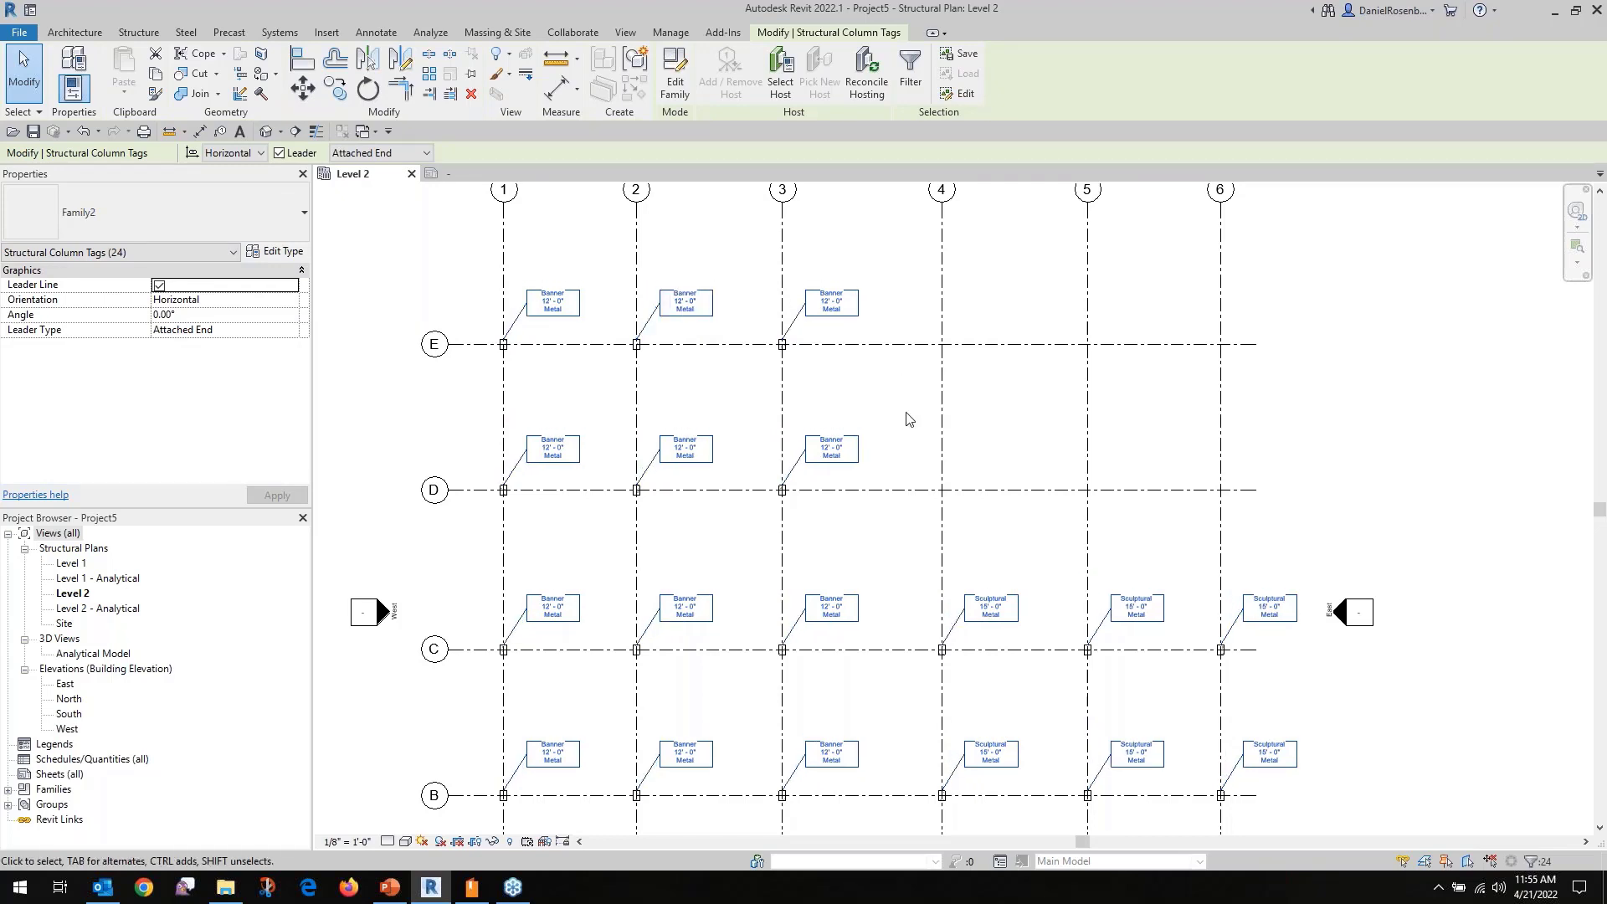
pyautogui.click(879, 431)
# Examine the bracket type, offset and finish shown in the column tags across the Level 2 plan.
pyautogui.scroll(4, 847, 449)
pyautogui.scroll(-4, 715, 373)
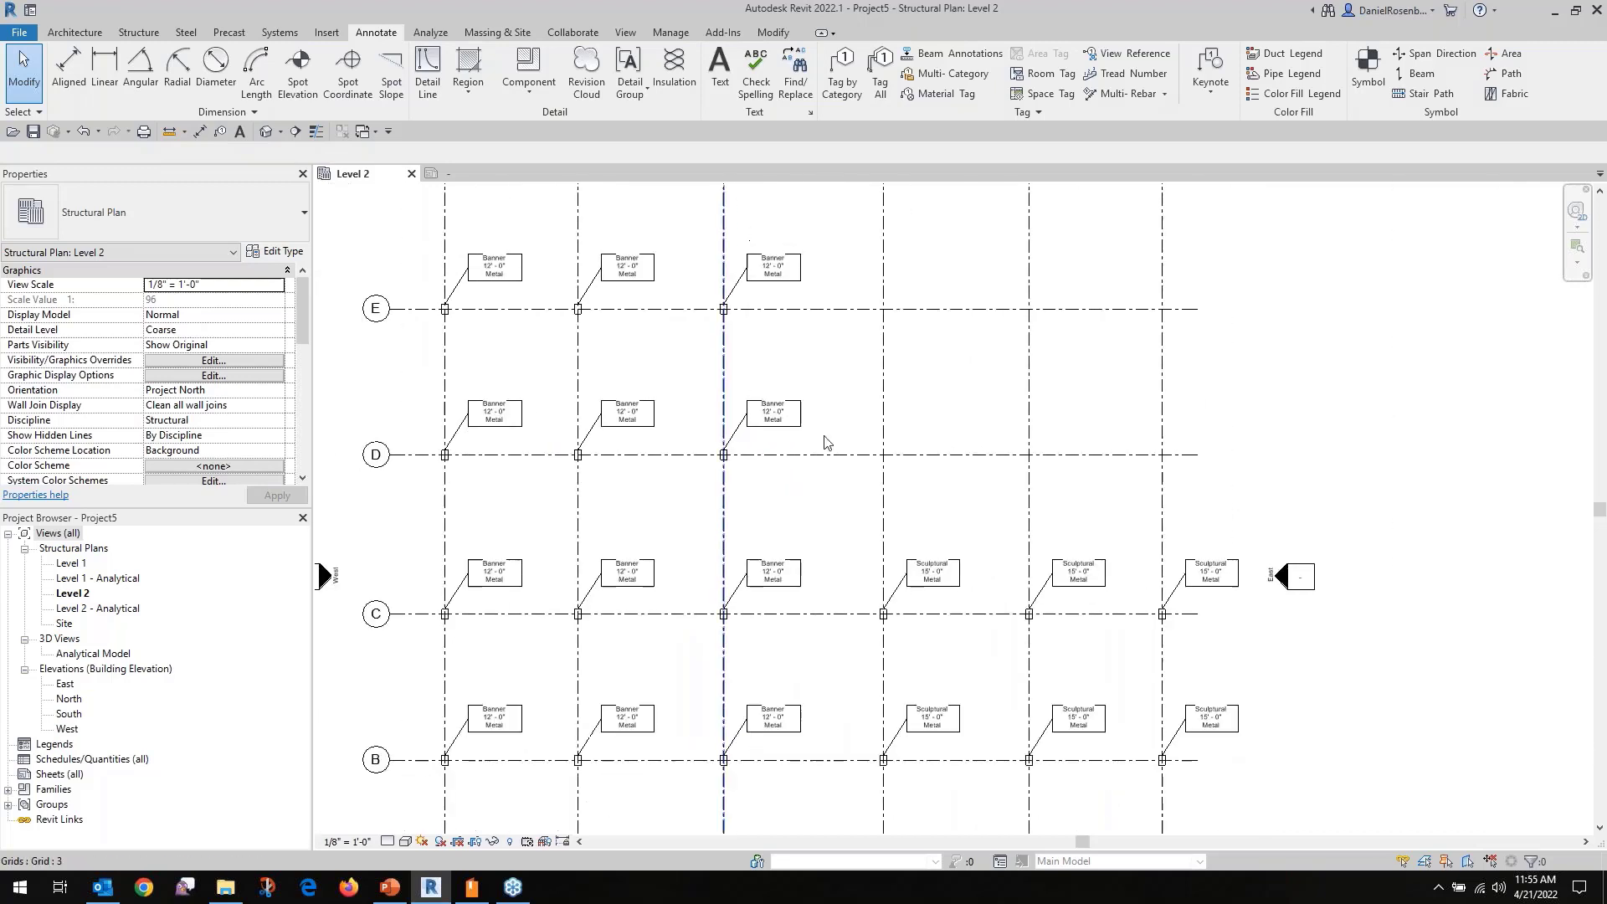
pyautogui.scroll(1, 1114, 740)
pyautogui.scroll(3, 1114, 747)
pyautogui.scroll(-3, 1181, 561)
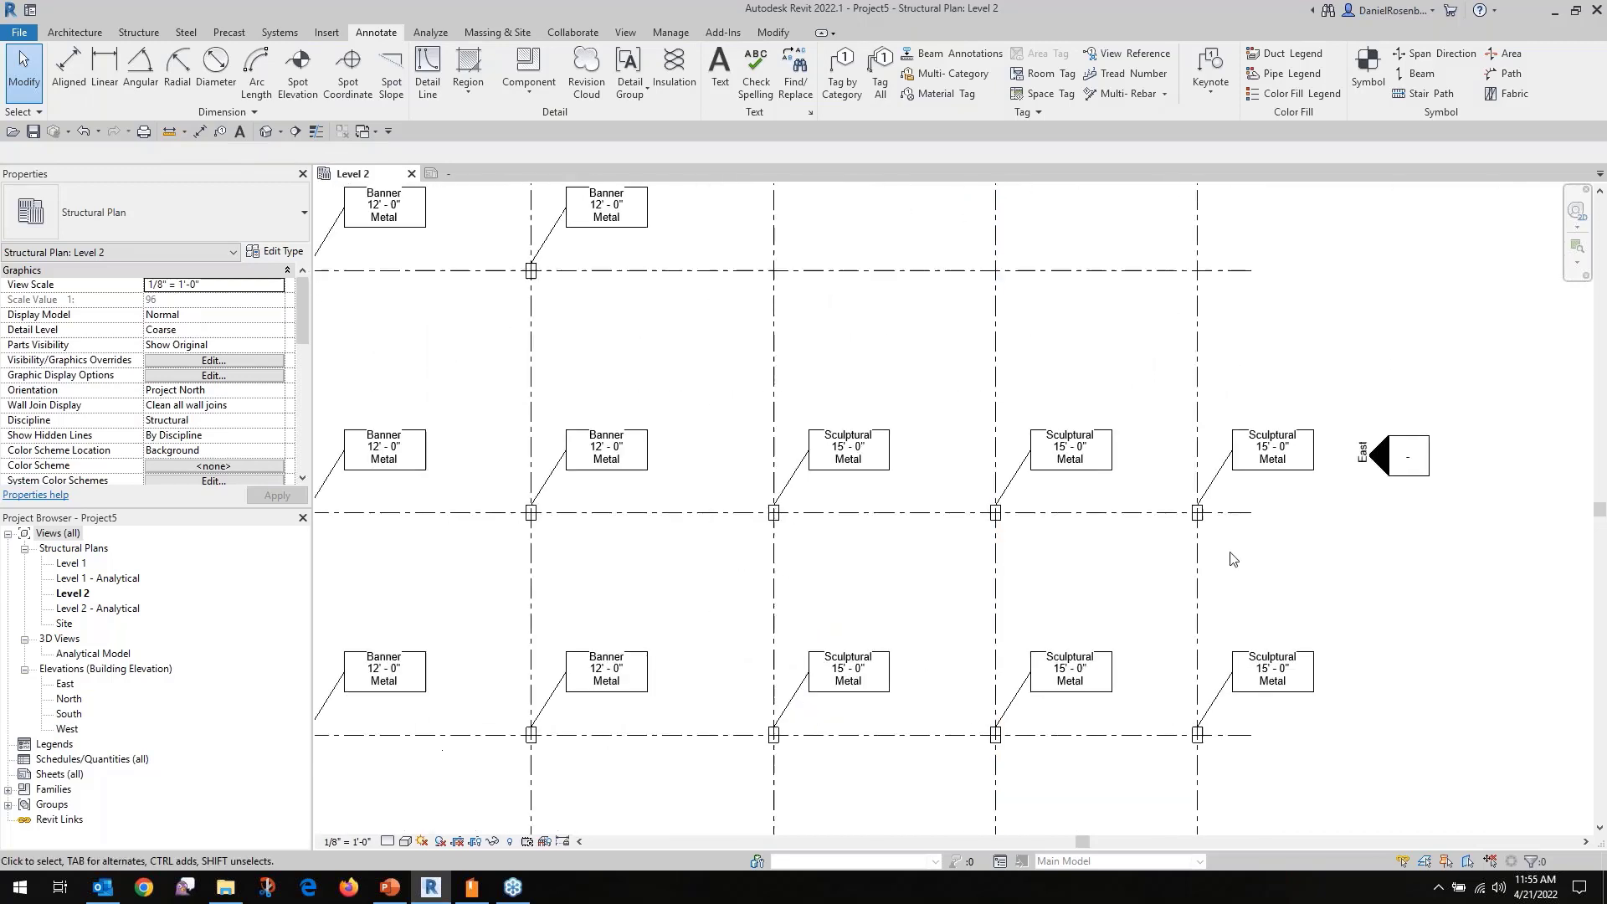
pyautogui.scroll(-1, 770, 284)
pyautogui.scroll(2, 871, 659)
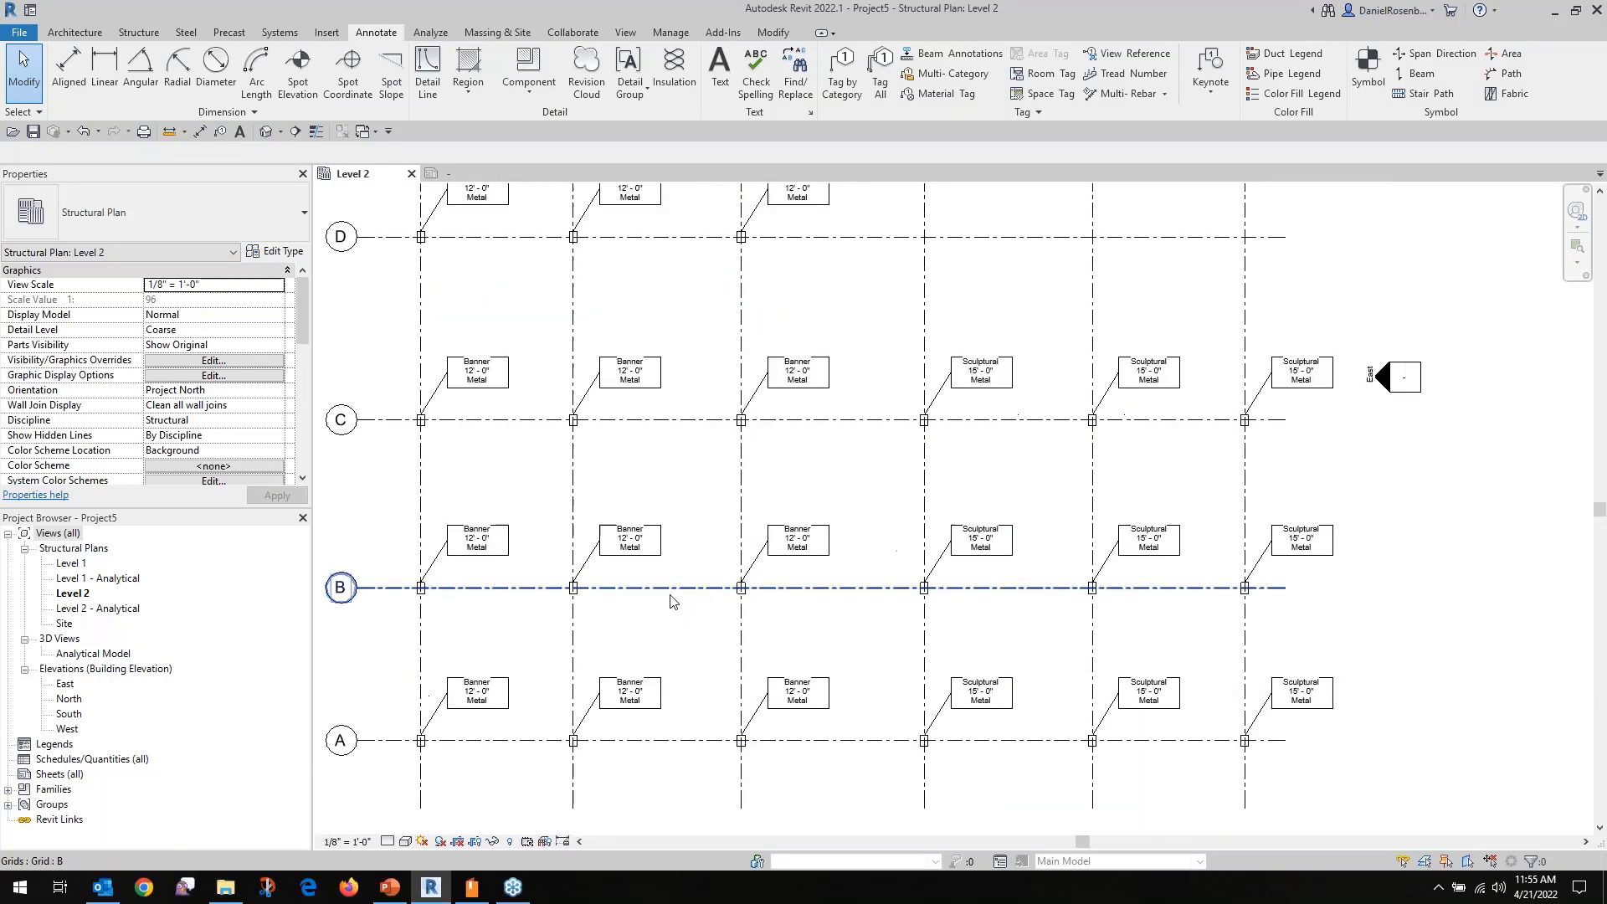
pyautogui.scroll(-1, 871, 659)
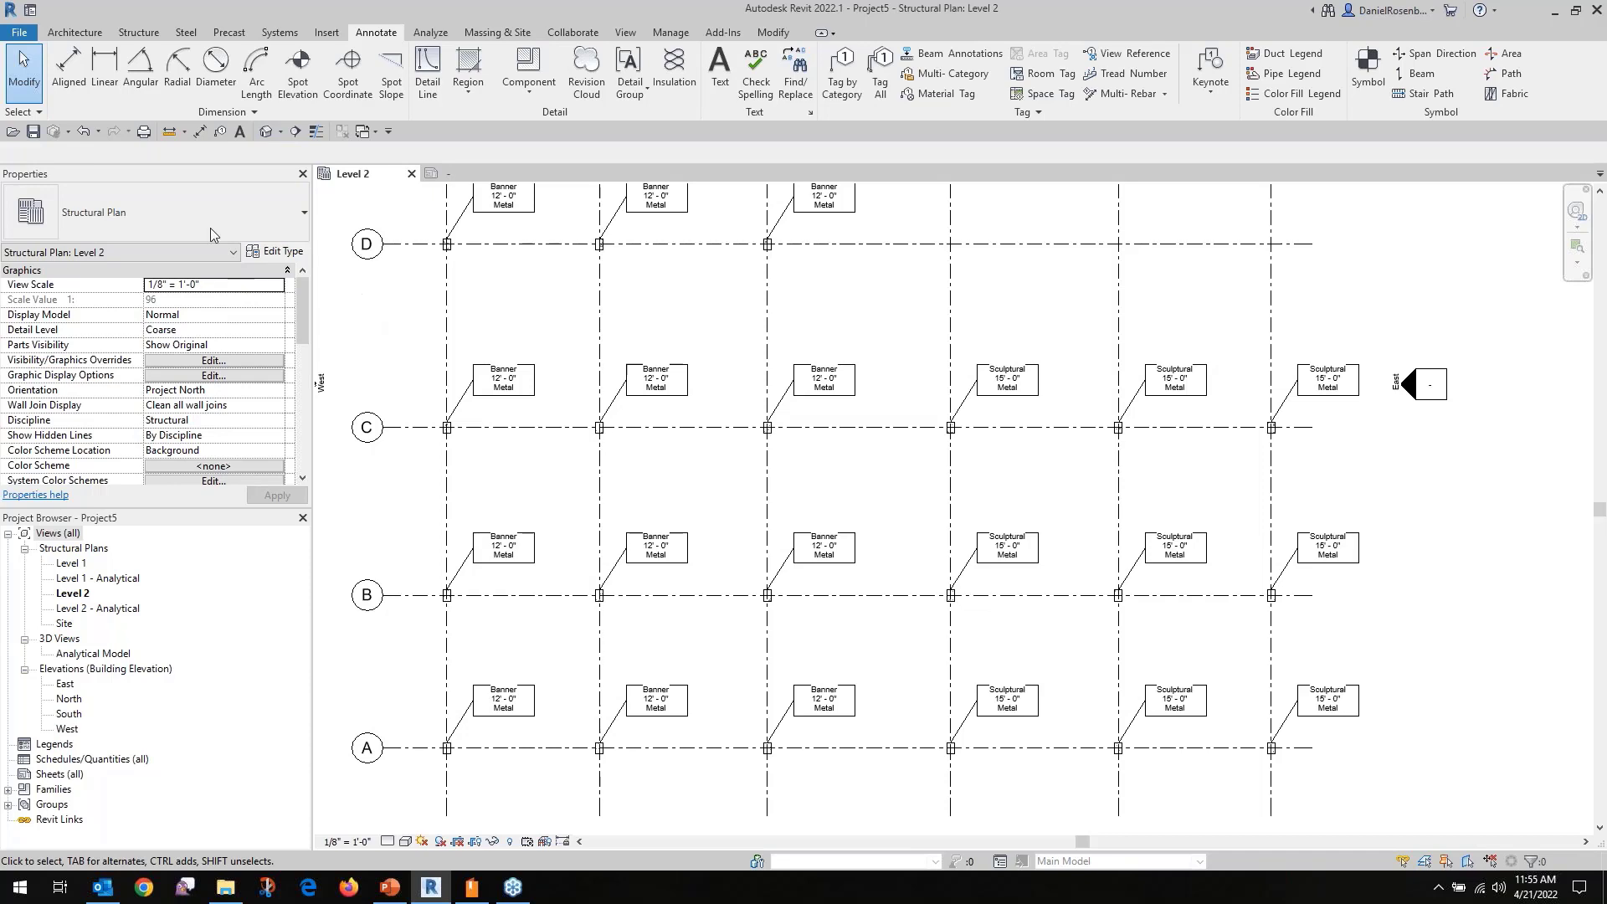
# Open the project 2022-ROOMS.rvt from the DataSets folder.
pyautogui.click(18, 33)
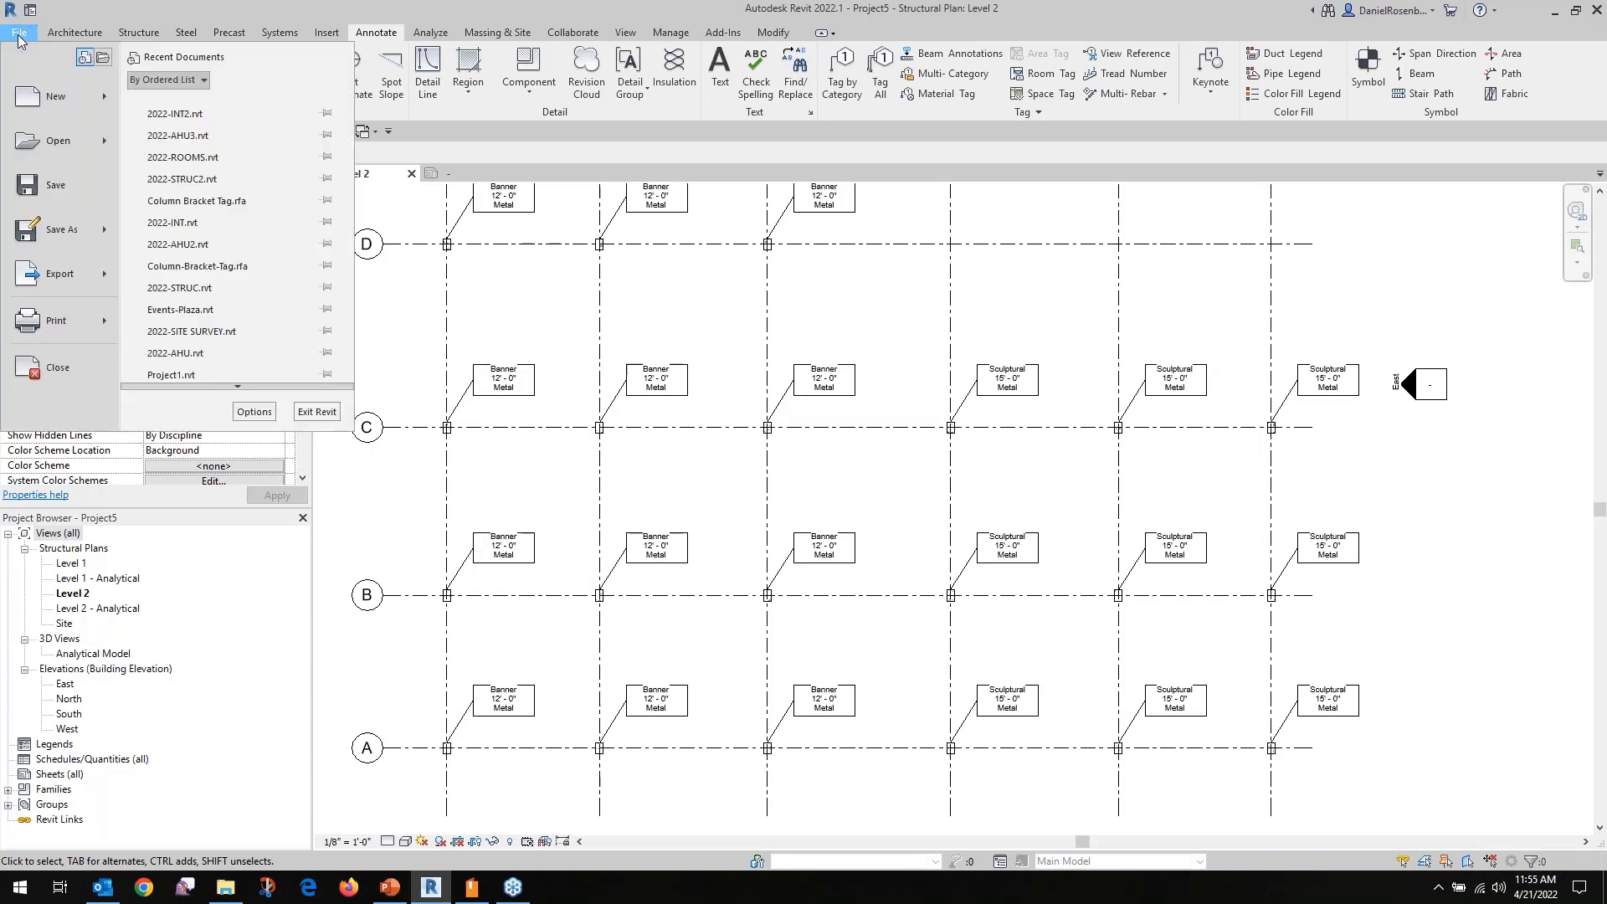
pyautogui.click(52, 141)
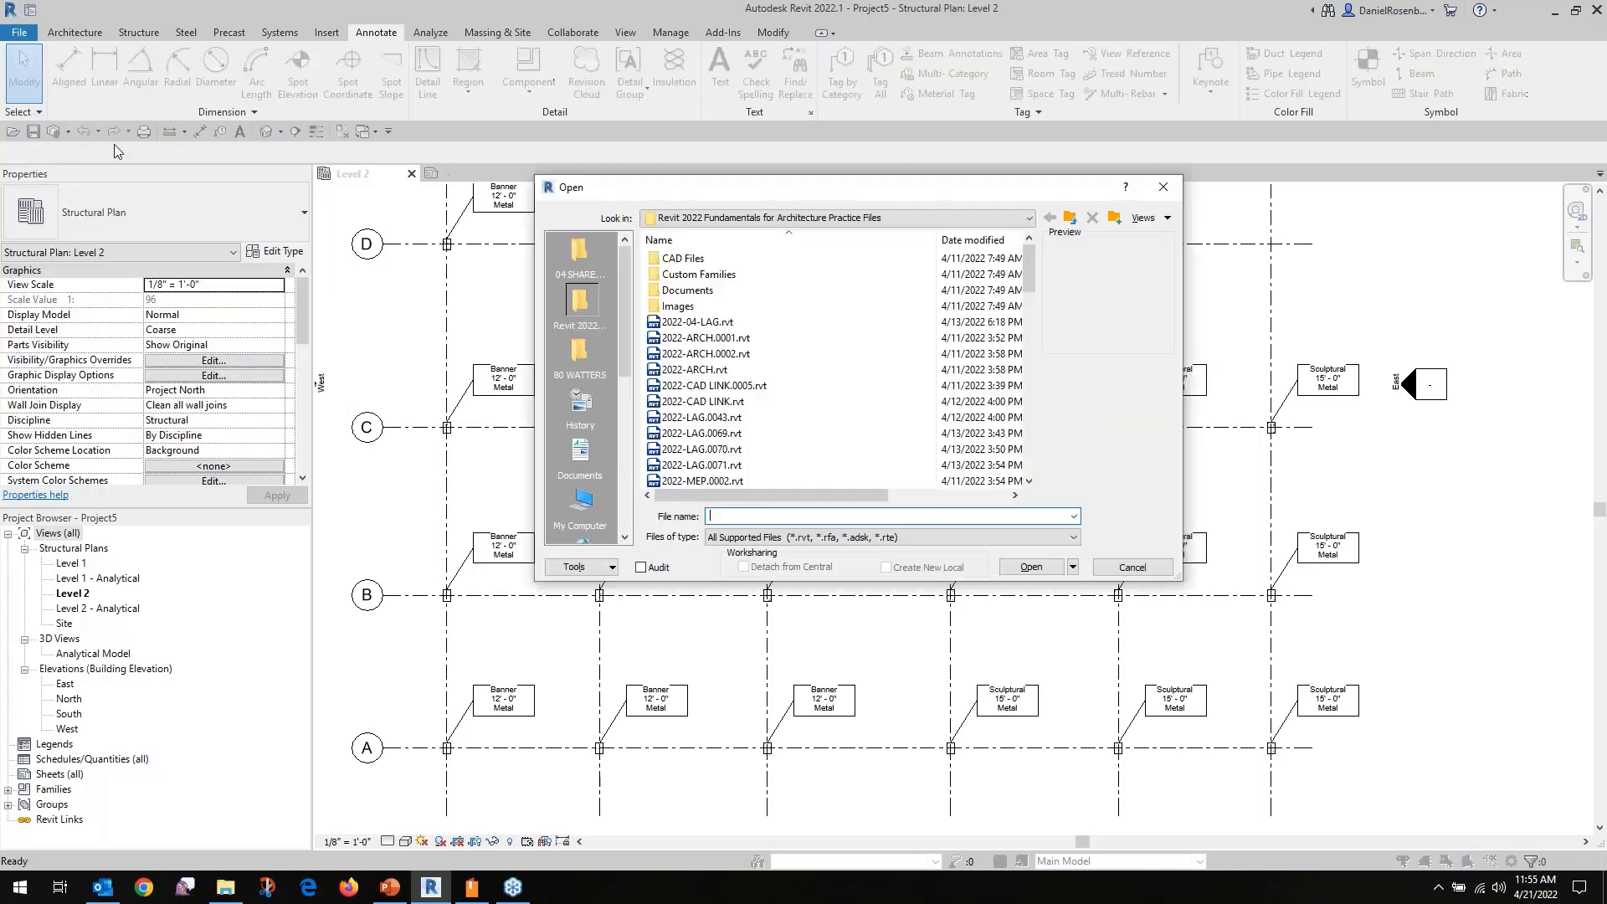
pyautogui.click(612, 251)
pyautogui.doubleClick(676, 258)
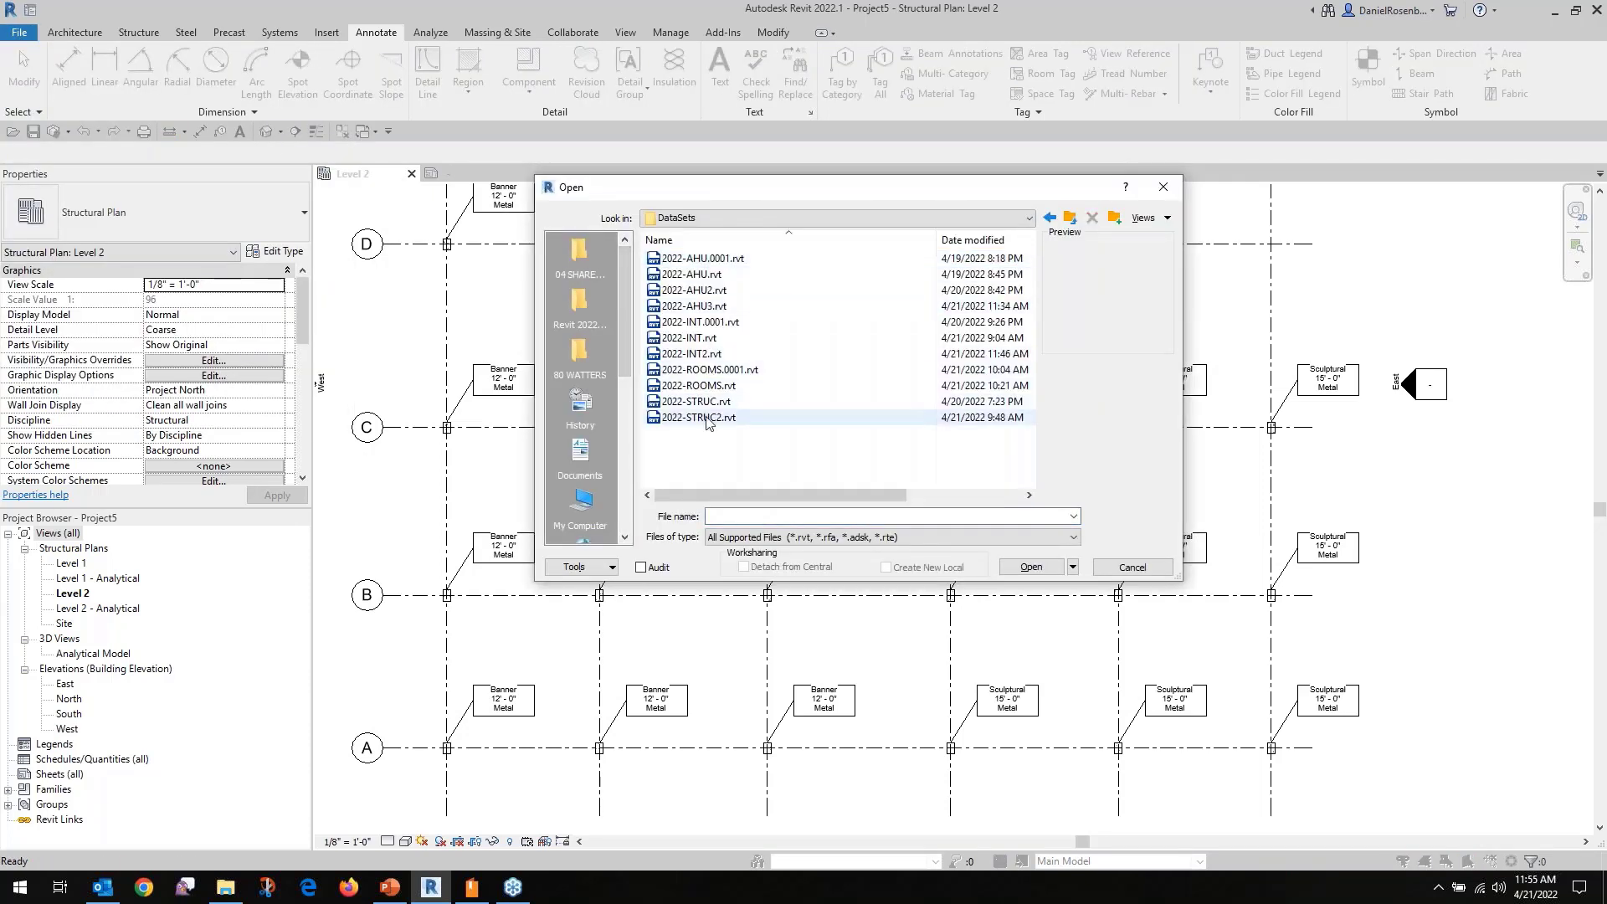
pyautogui.click(706, 386)
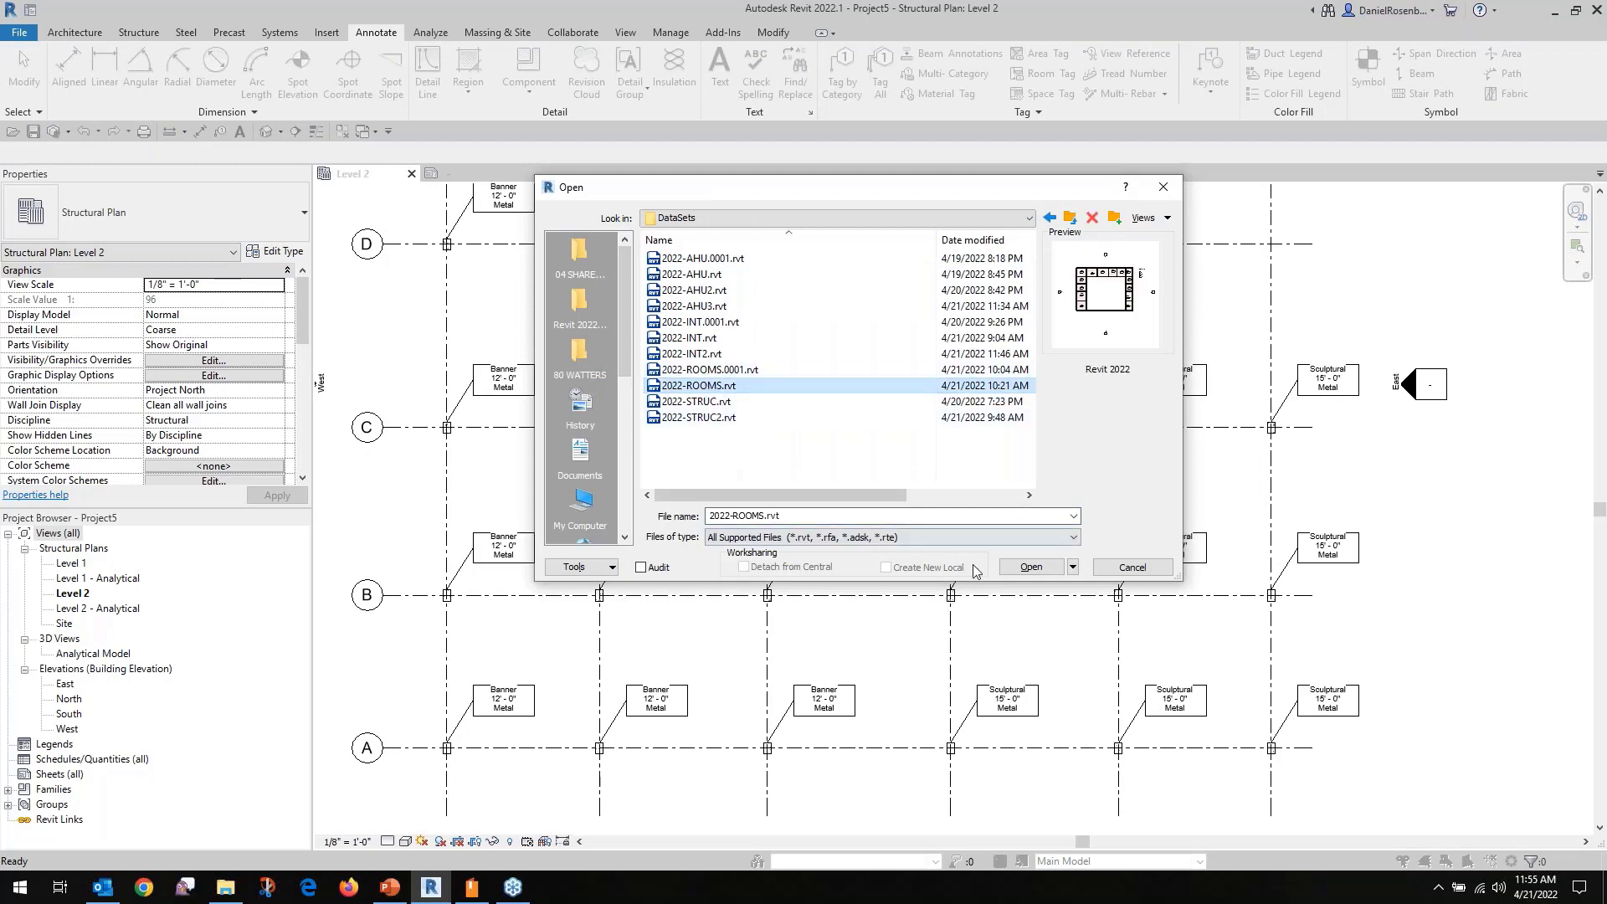
pyautogui.click(1030, 568)
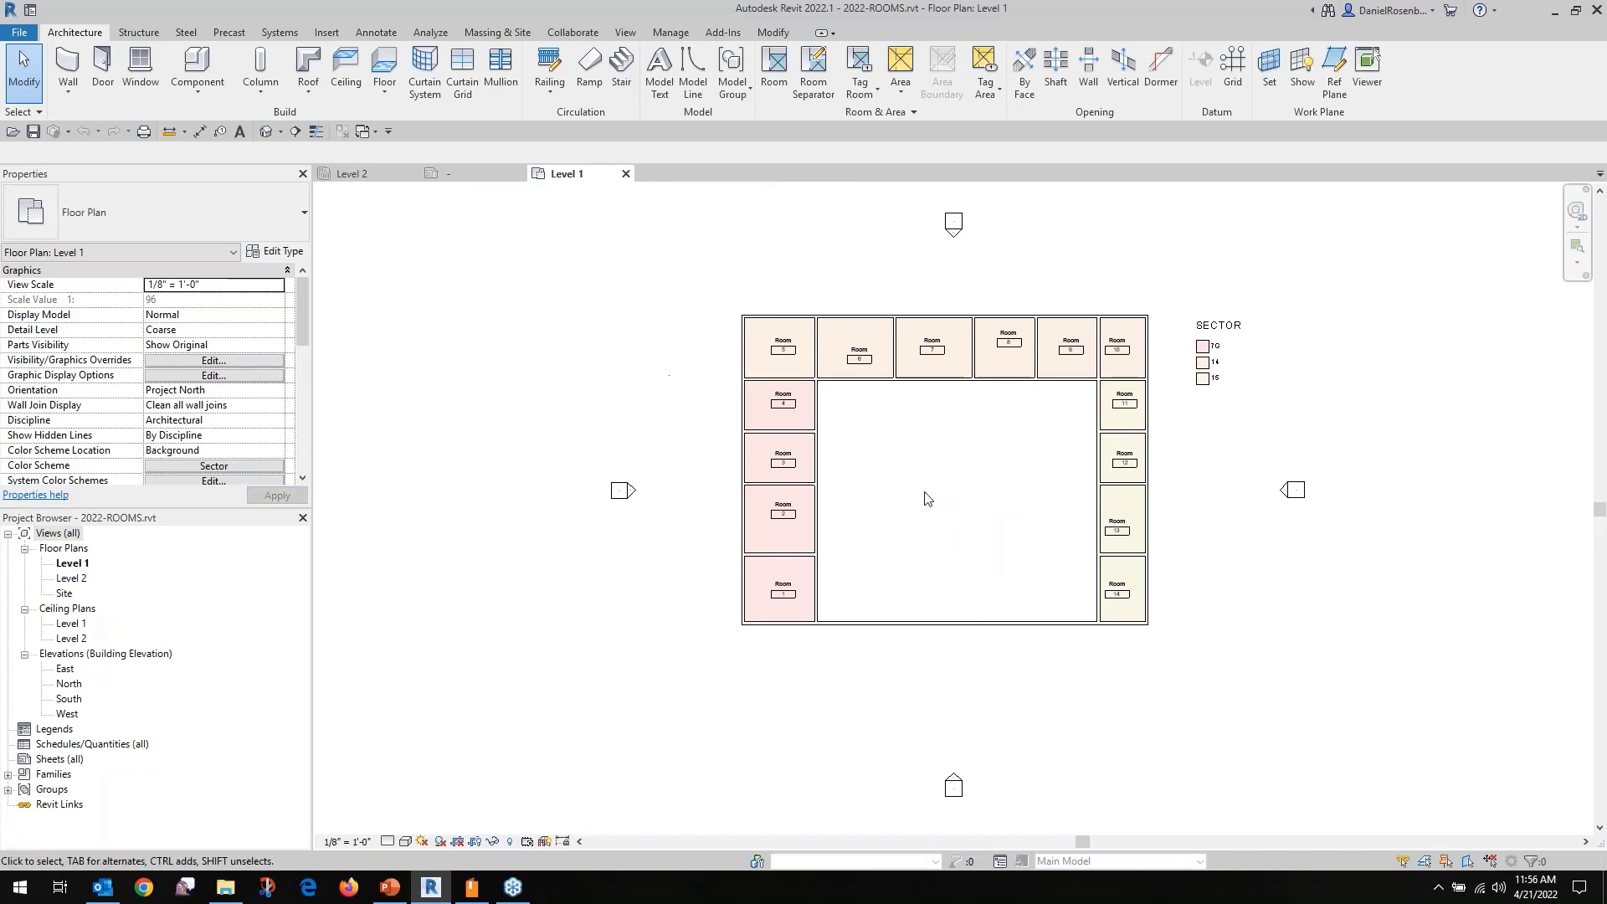
# Examine the numbered rooms and the Sector color legend on the Level 1 floor plan.
pyautogui.scroll(3, 926, 499)
pyautogui.scroll(-1, 911, 536)
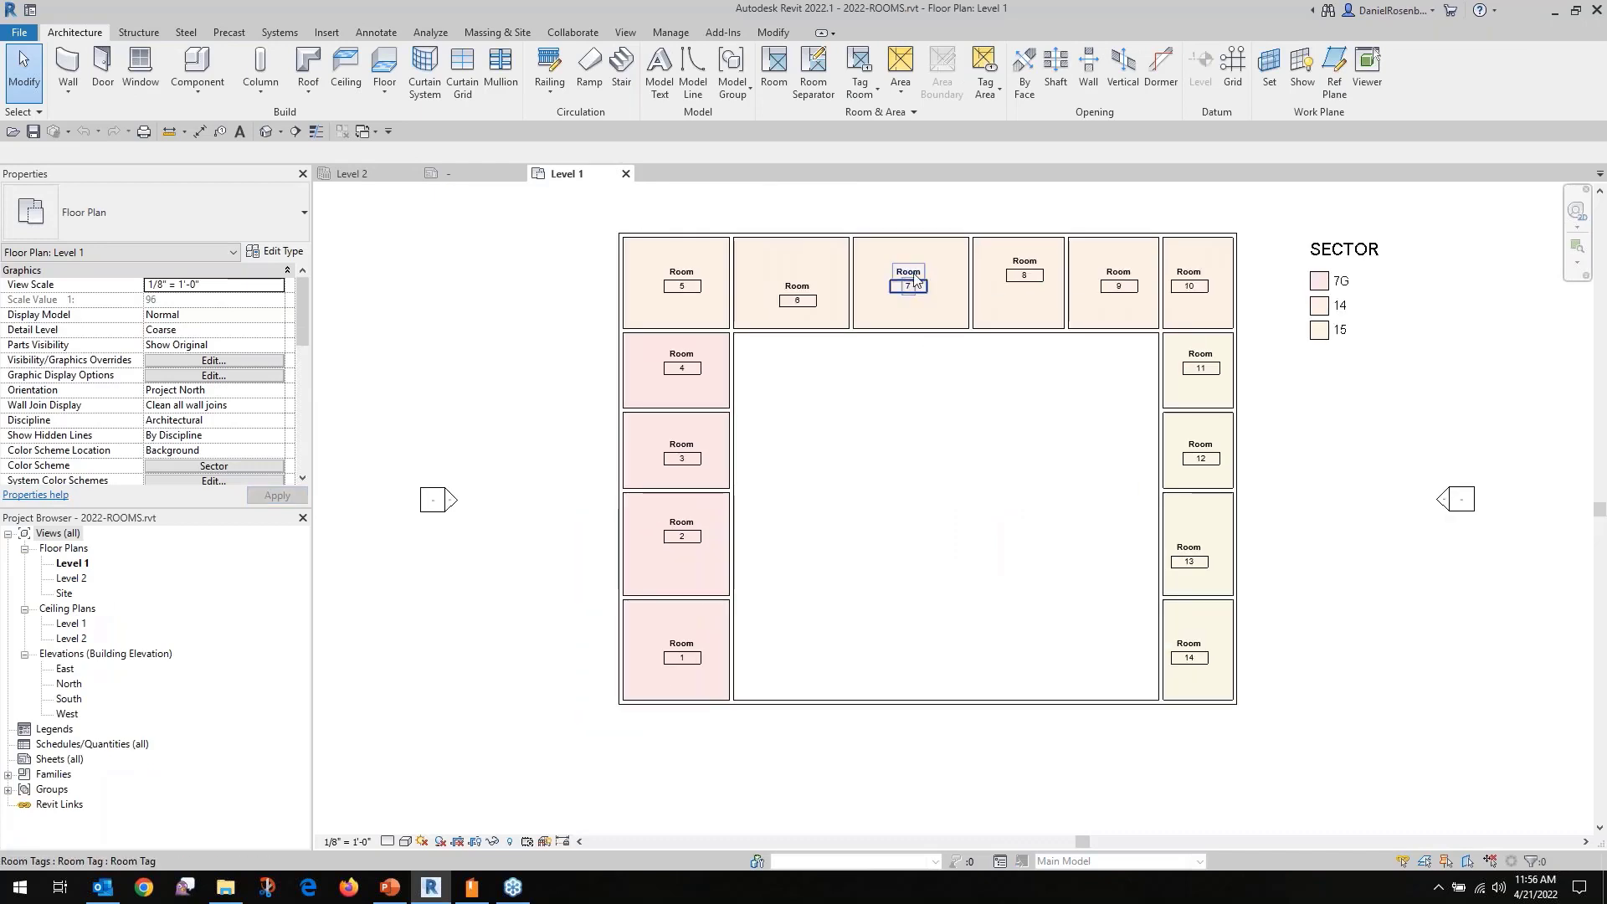
pyautogui.scroll(-1, 538, 376)
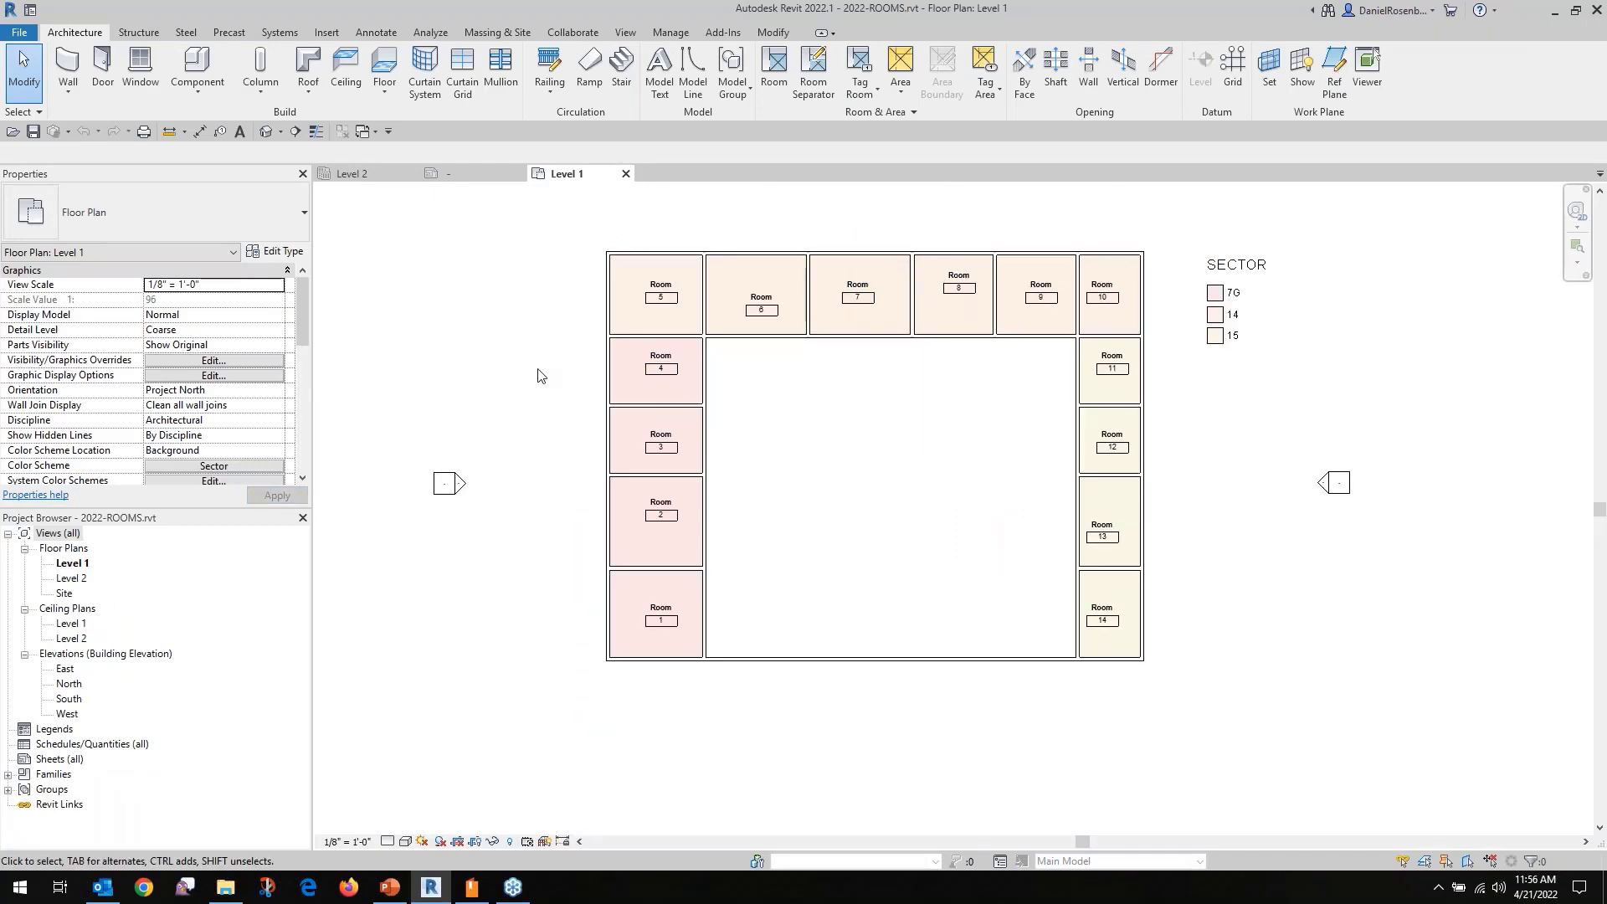
pyautogui.scroll(2, 894, 357)
pyautogui.scroll(-1, 700, 419)
pyautogui.scroll(1, 929, 328)
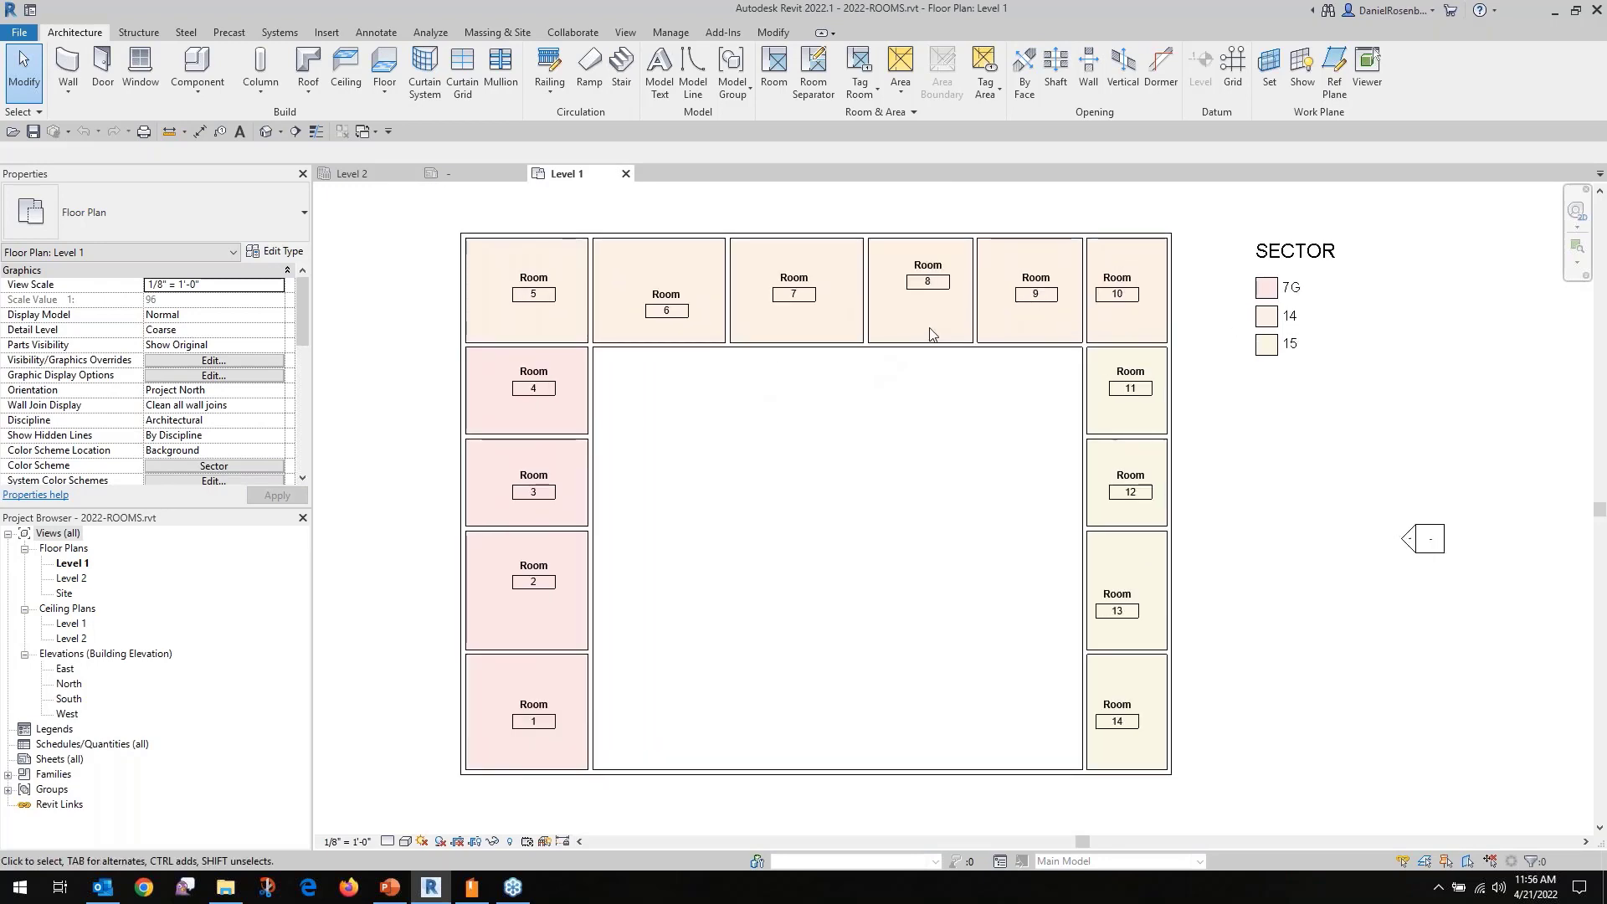
# Inspect the identity data, including Department, of rooms 4, 5, 3 and 12 on the Level 1 plan.
pyautogui.click(494, 423)
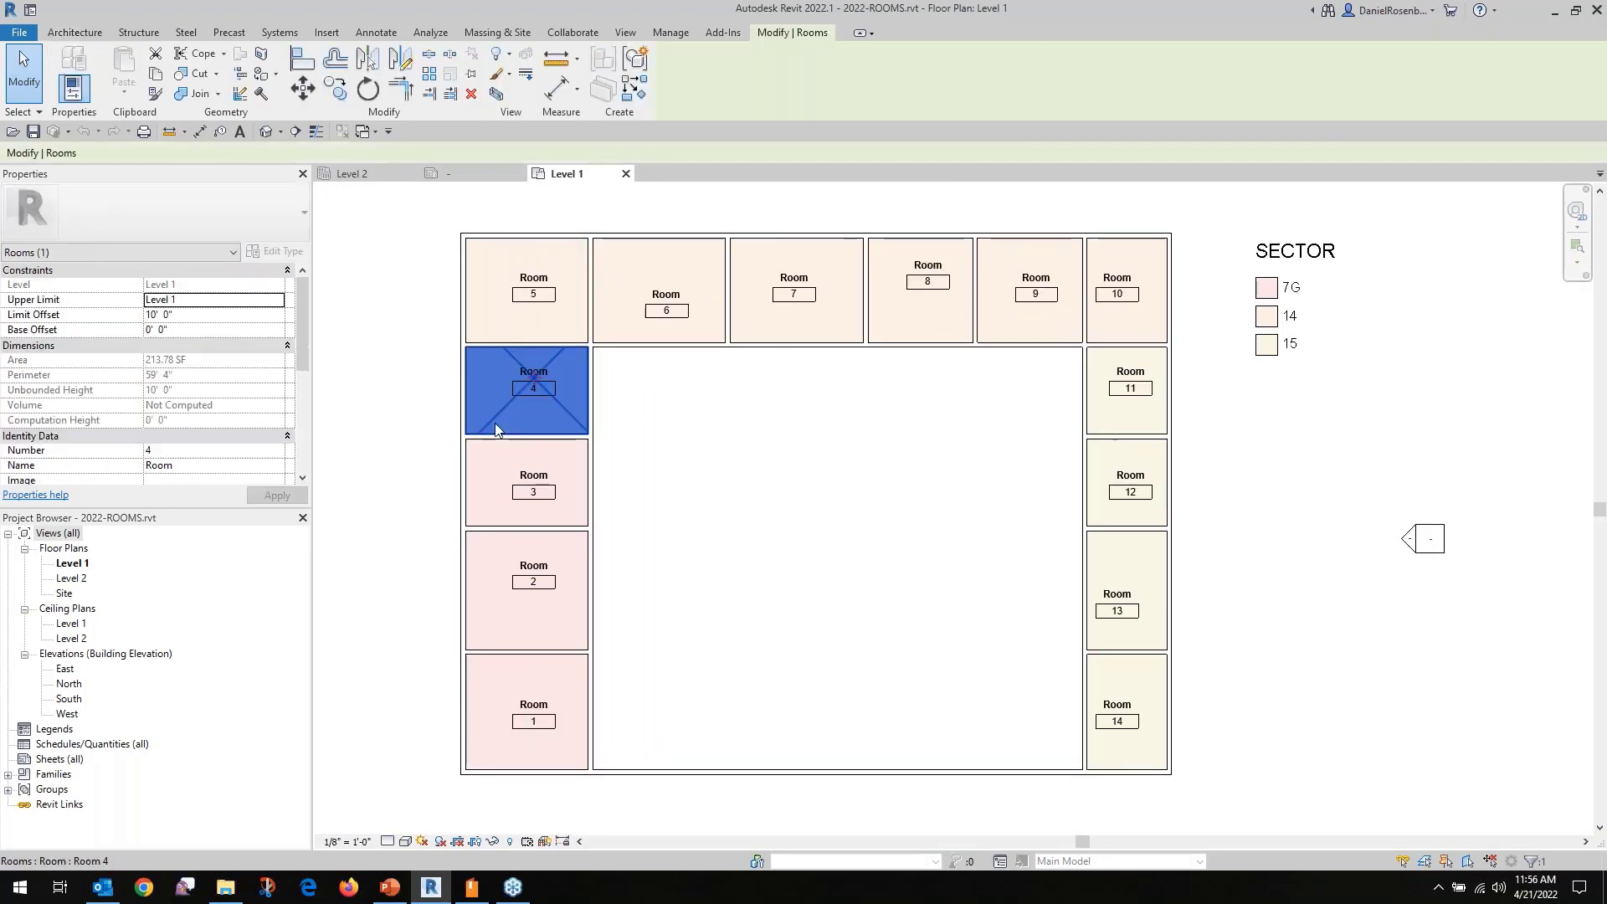
pyautogui.click(373, 399)
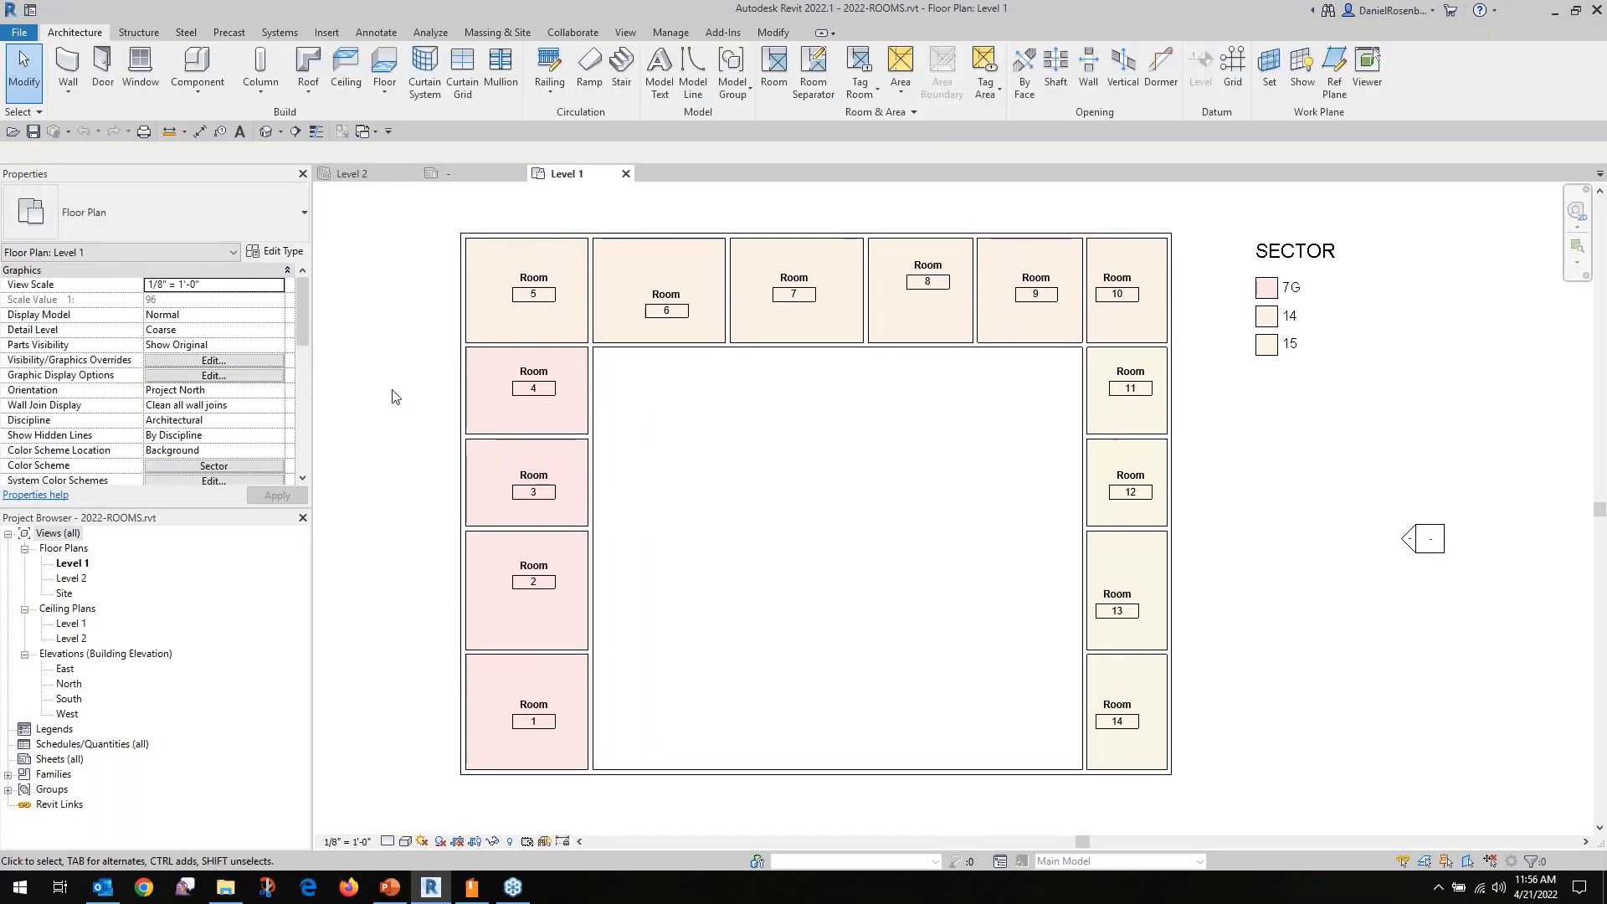
pyautogui.click(489, 401)
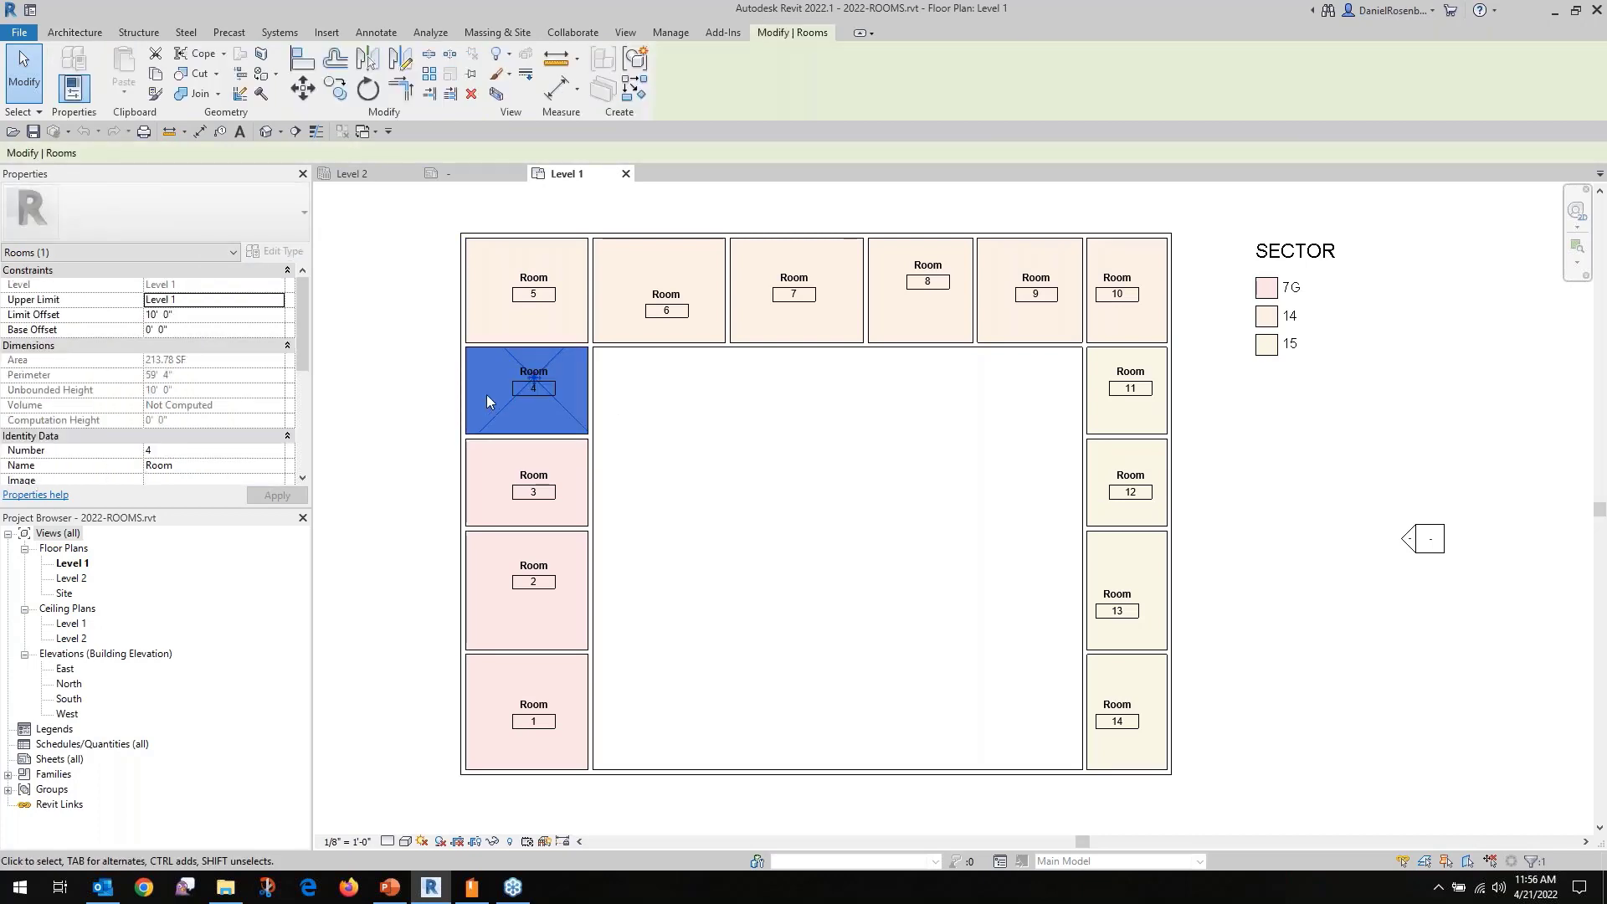
pyautogui.moveTo(302, 327); pyautogui.dragTo(296, 405)
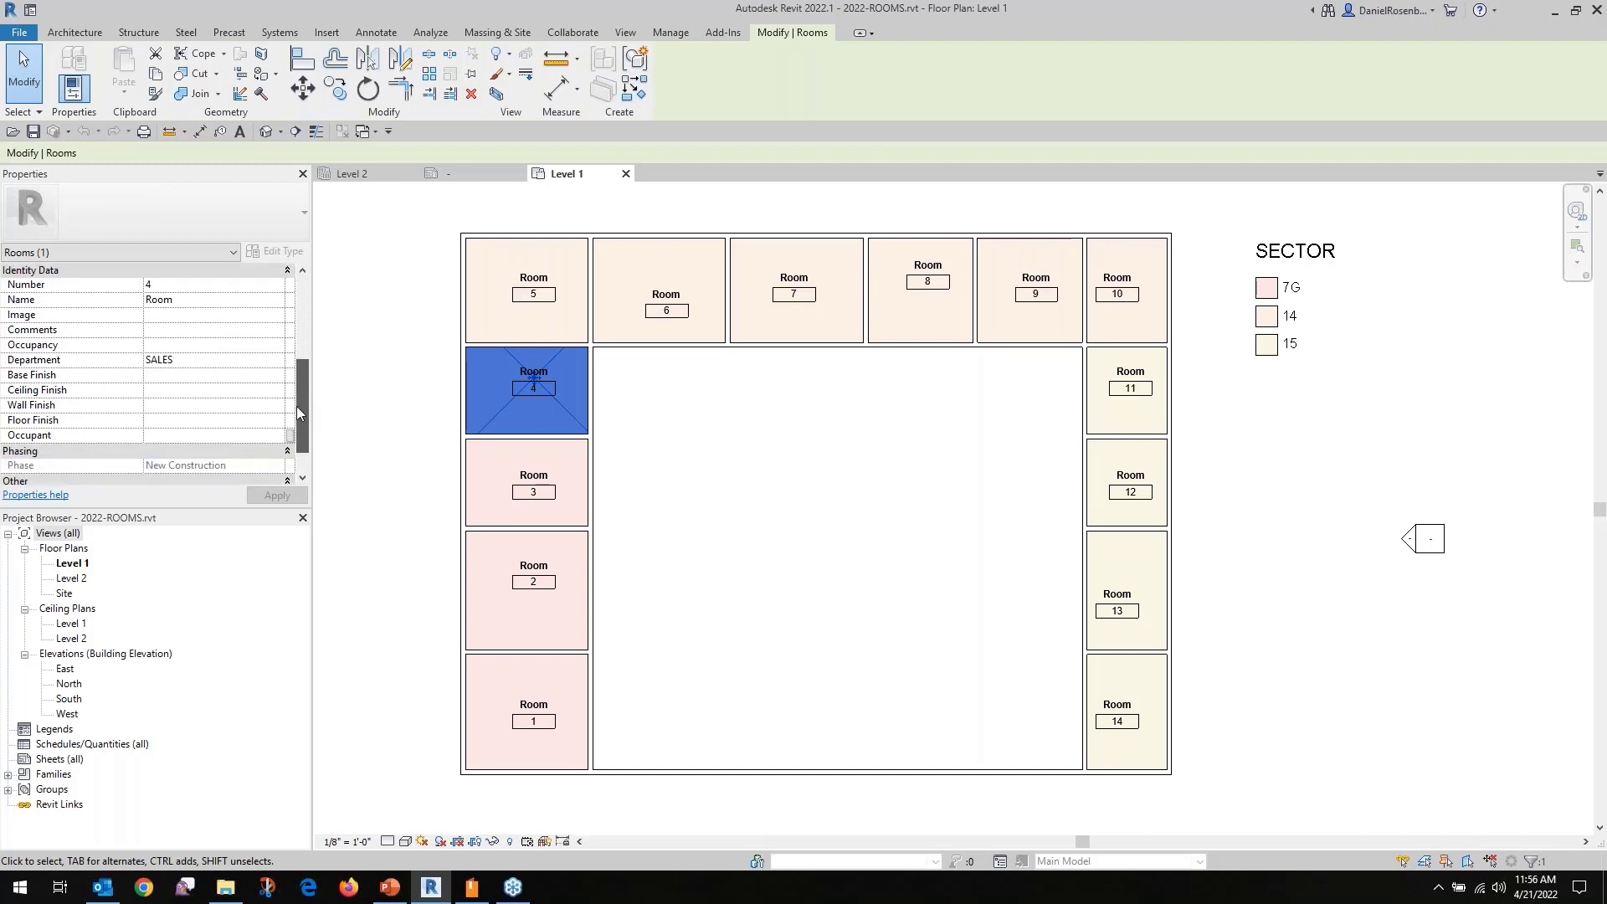
pyautogui.click(343, 360)
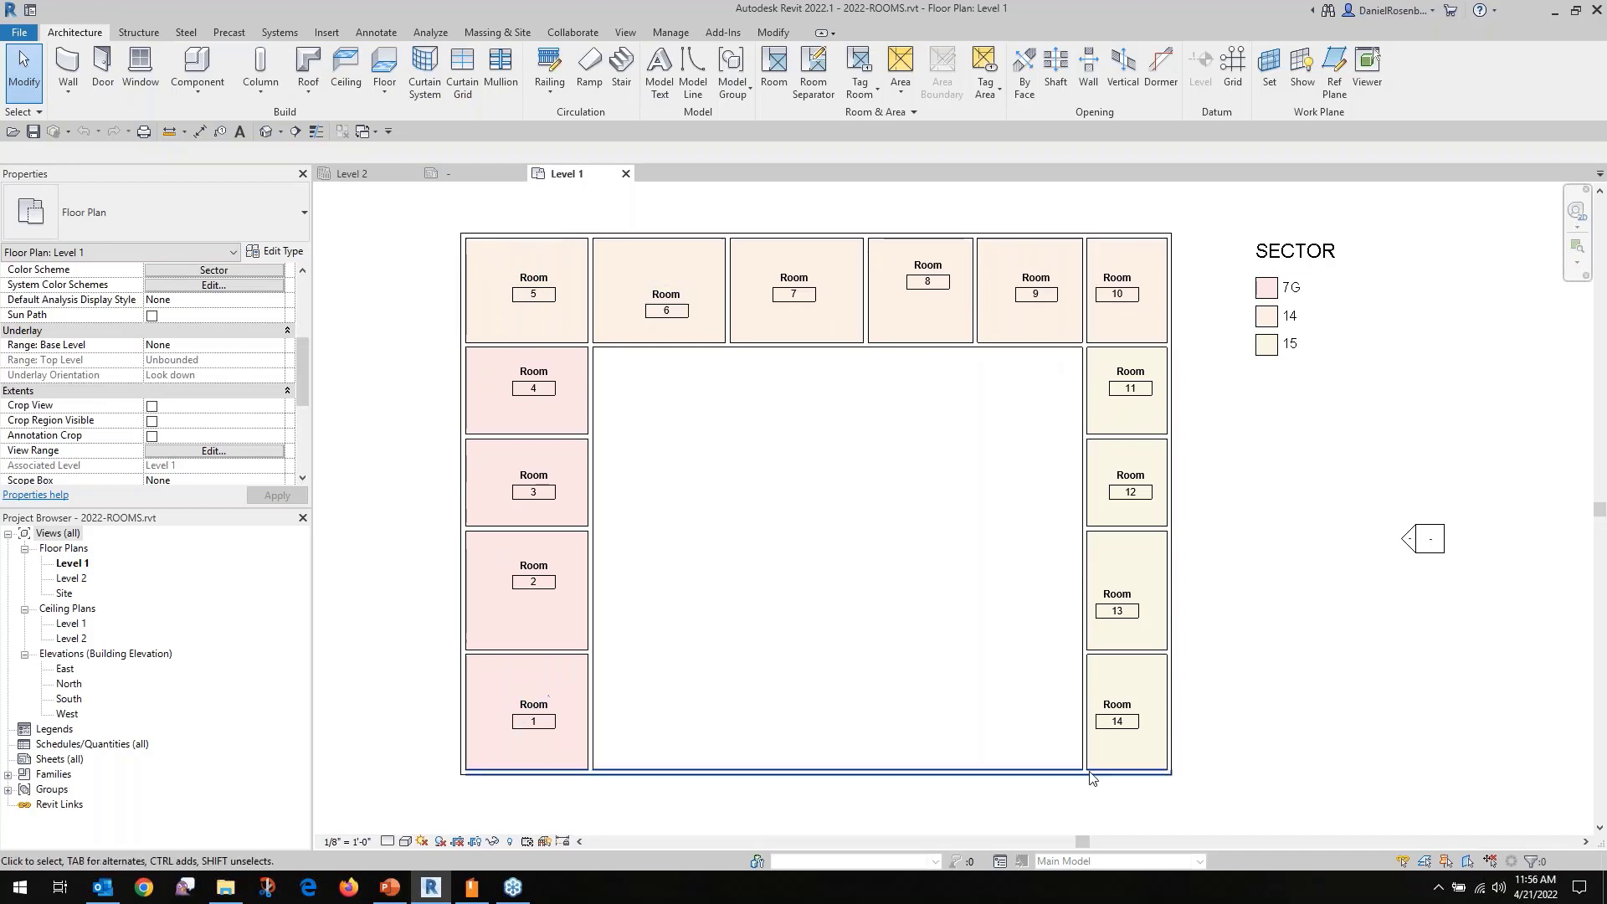
pyautogui.click(503, 259)
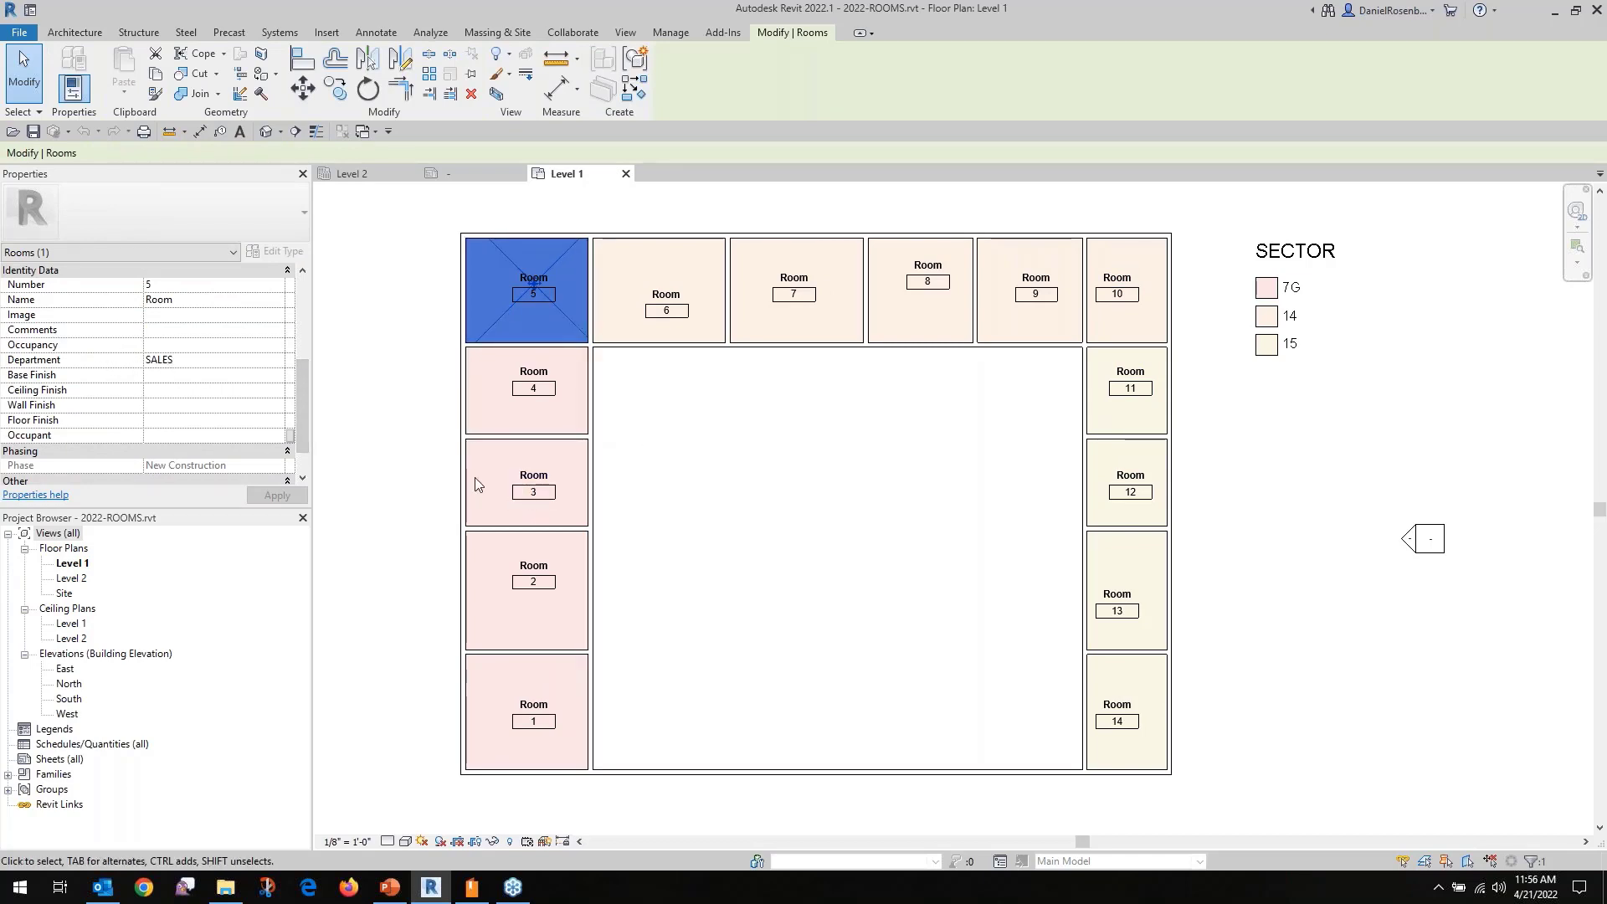
pyautogui.click(508, 457)
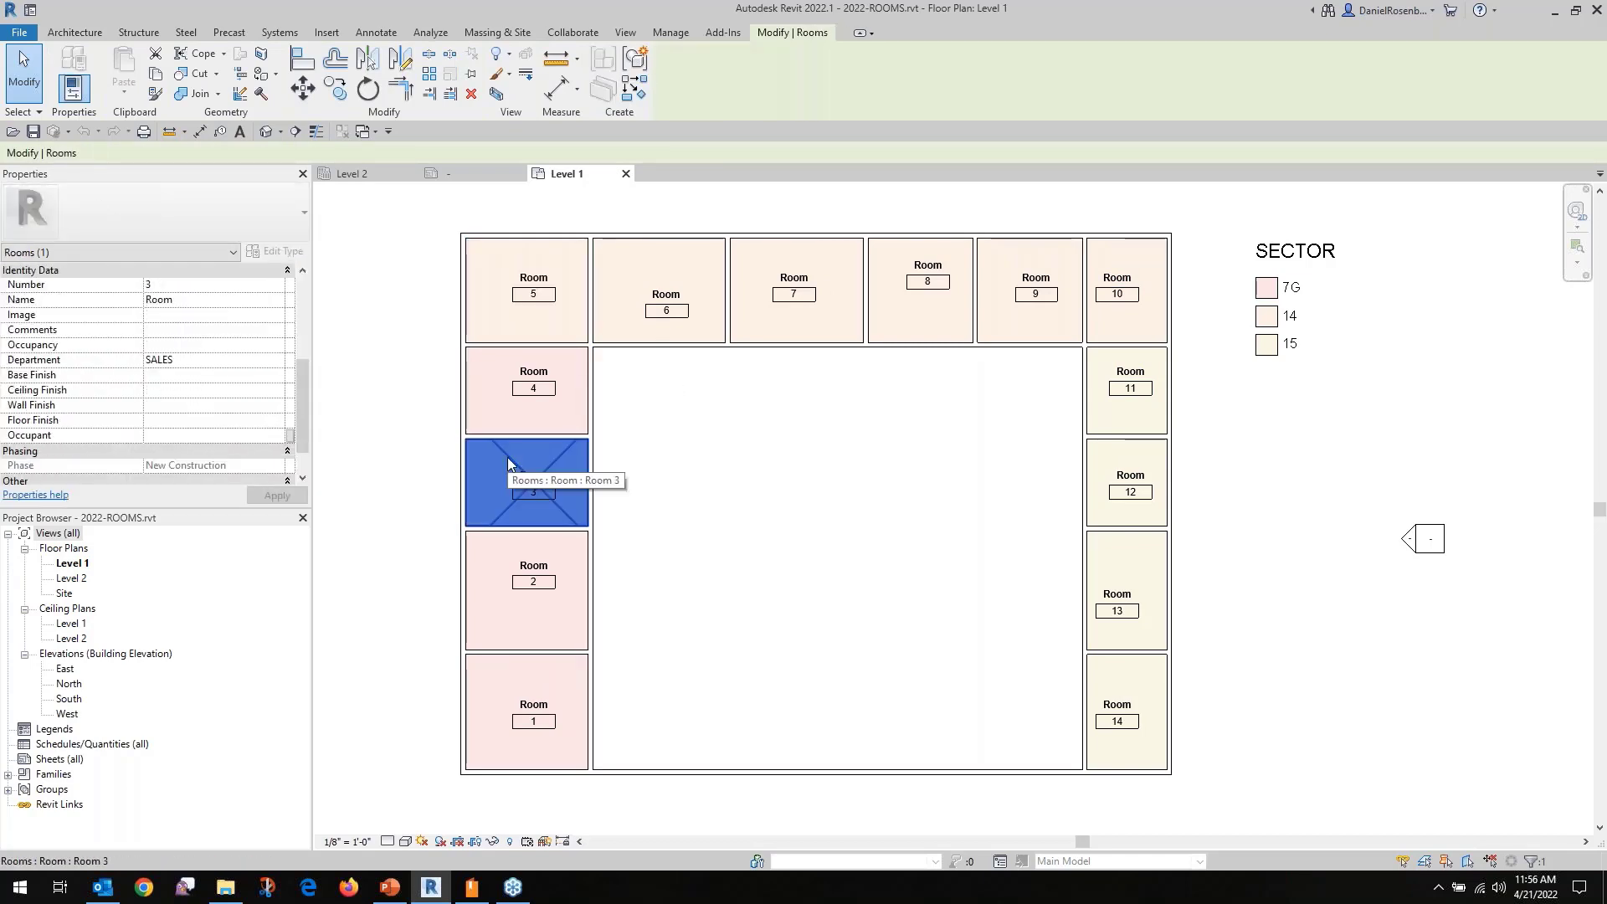
pyautogui.click(825, 485)
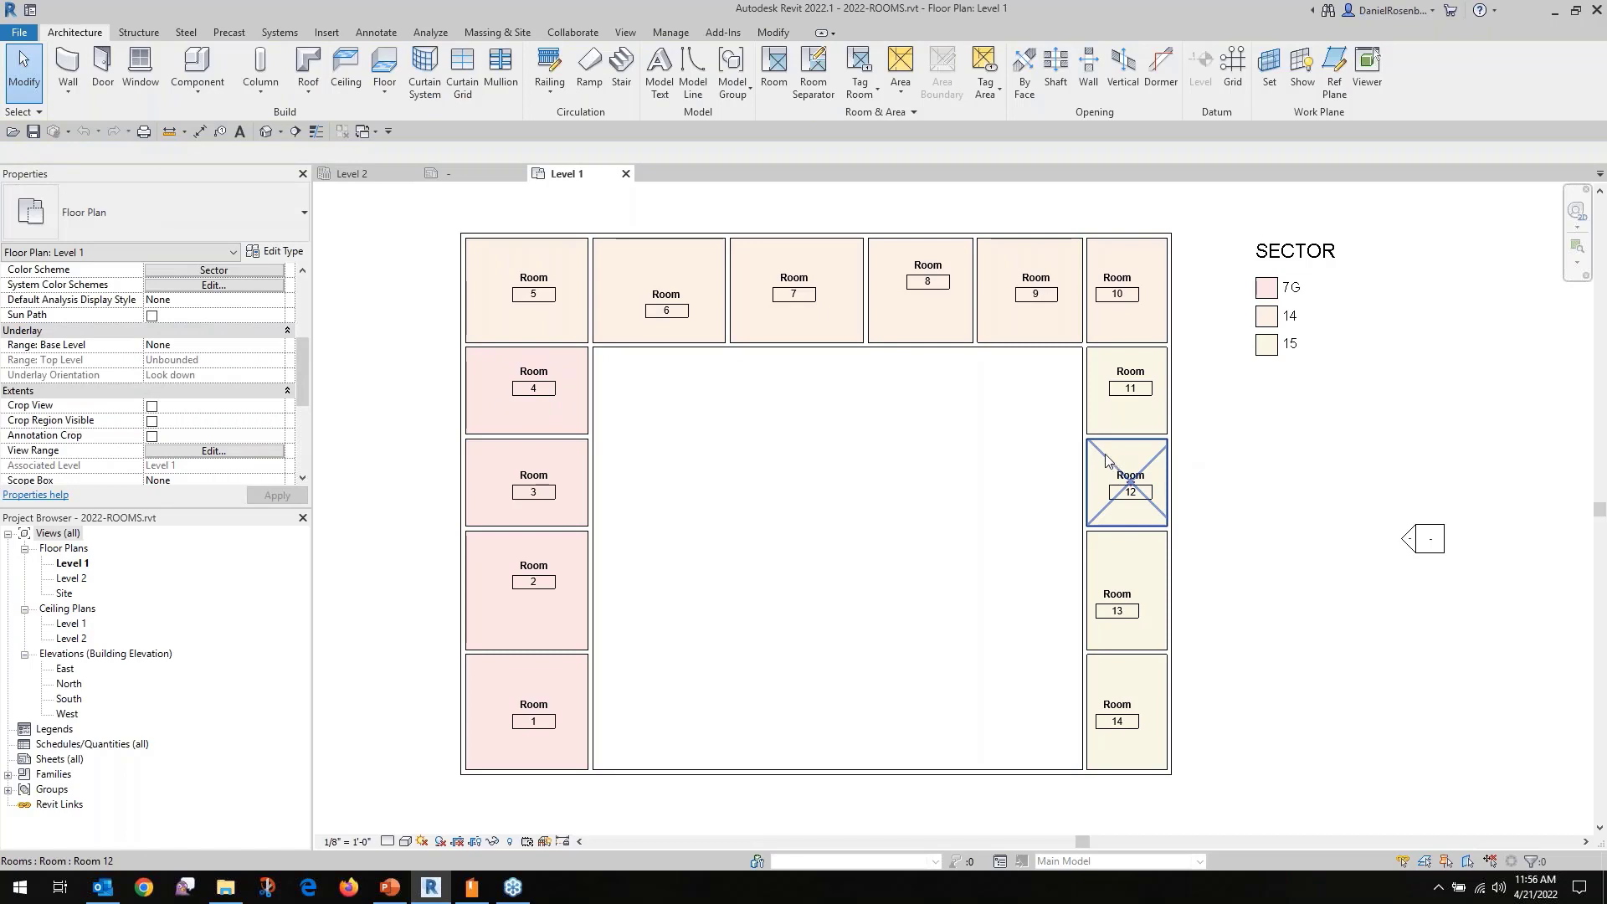
pyautogui.click(1106, 460)
pyautogui.click(1203, 345)
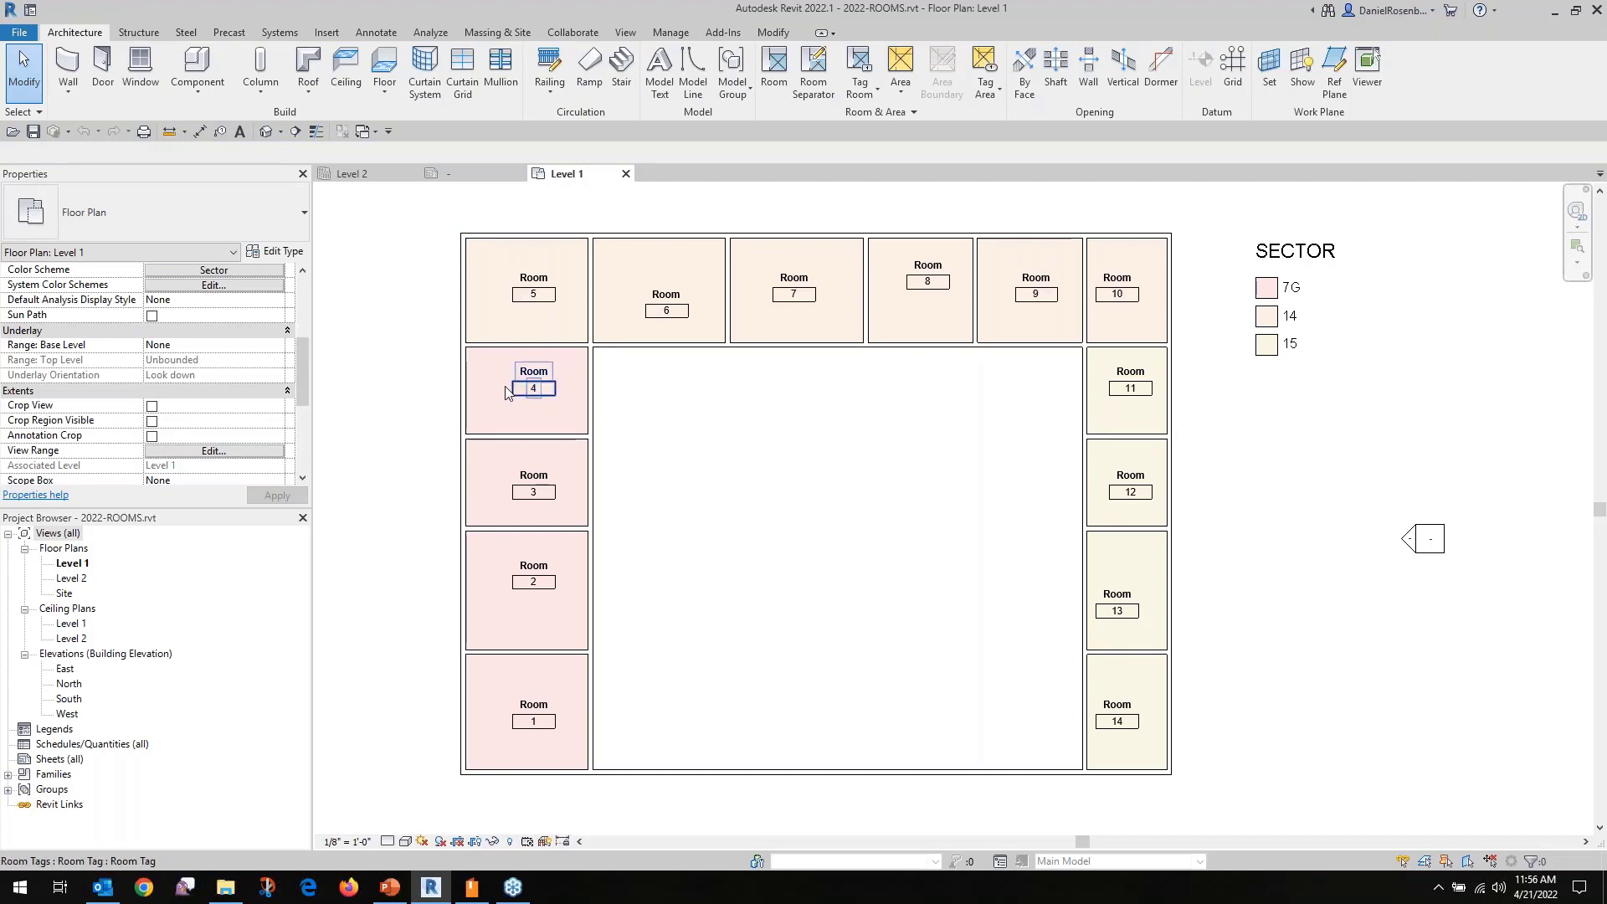
# Check the Sector parameter among the properties of room 4.
pyautogui.click(501, 411)
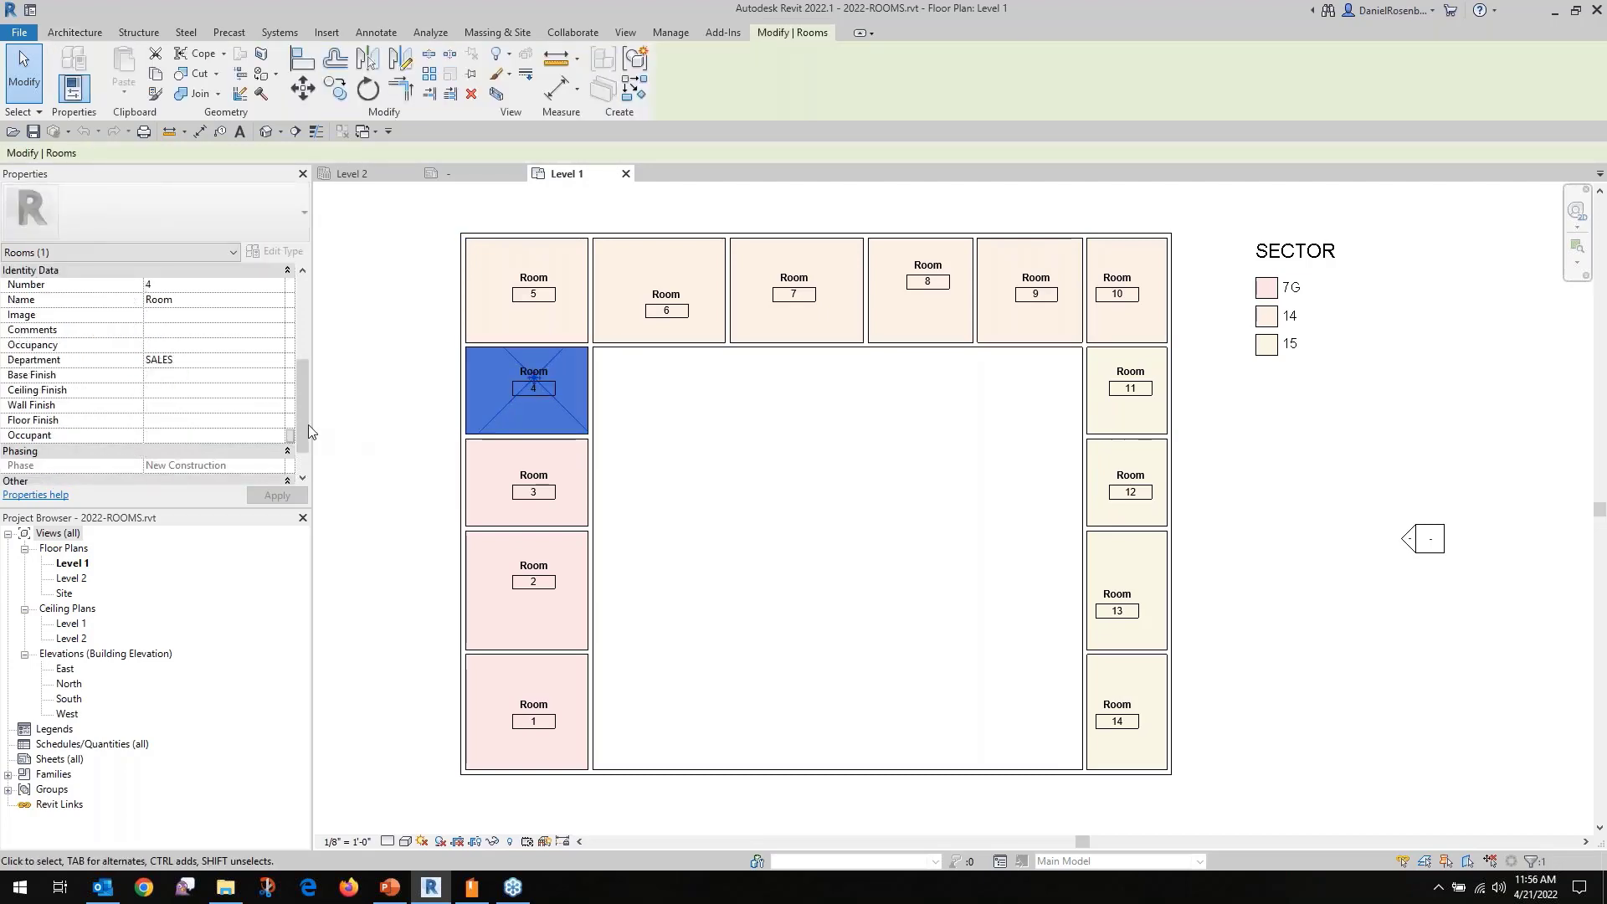
pyautogui.scroll(-1, 302, 401)
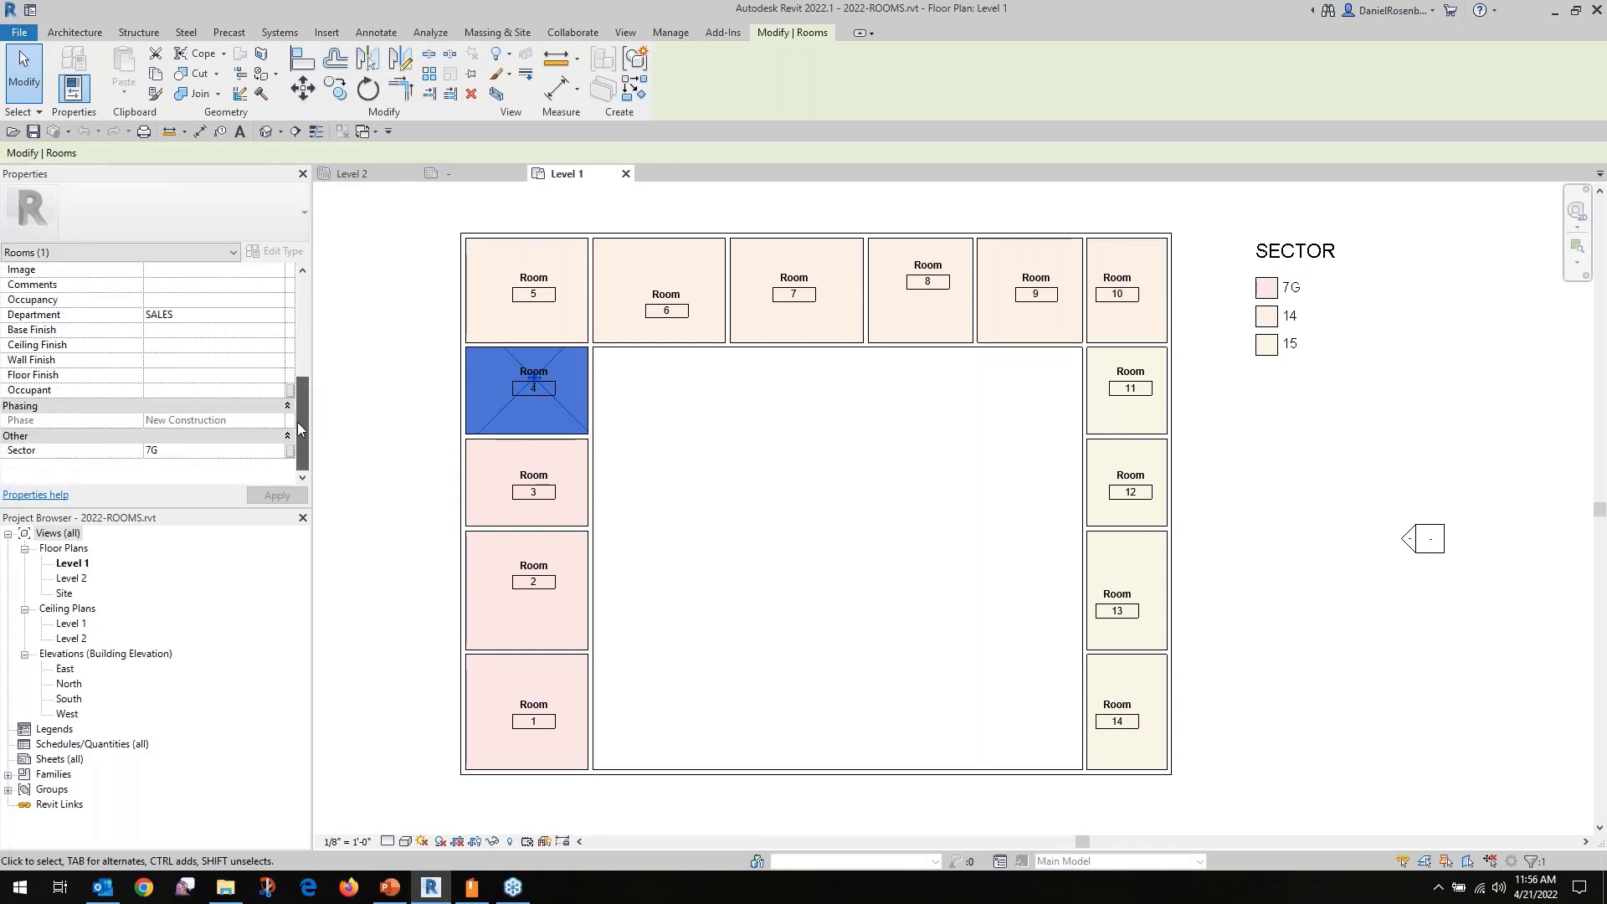
pyautogui.moveTo(302, 401)
pyautogui.mouseDown()
pyautogui.moveTo(293, 294)
pyautogui.moveTo(283, 402)
pyautogui.mouseUp()
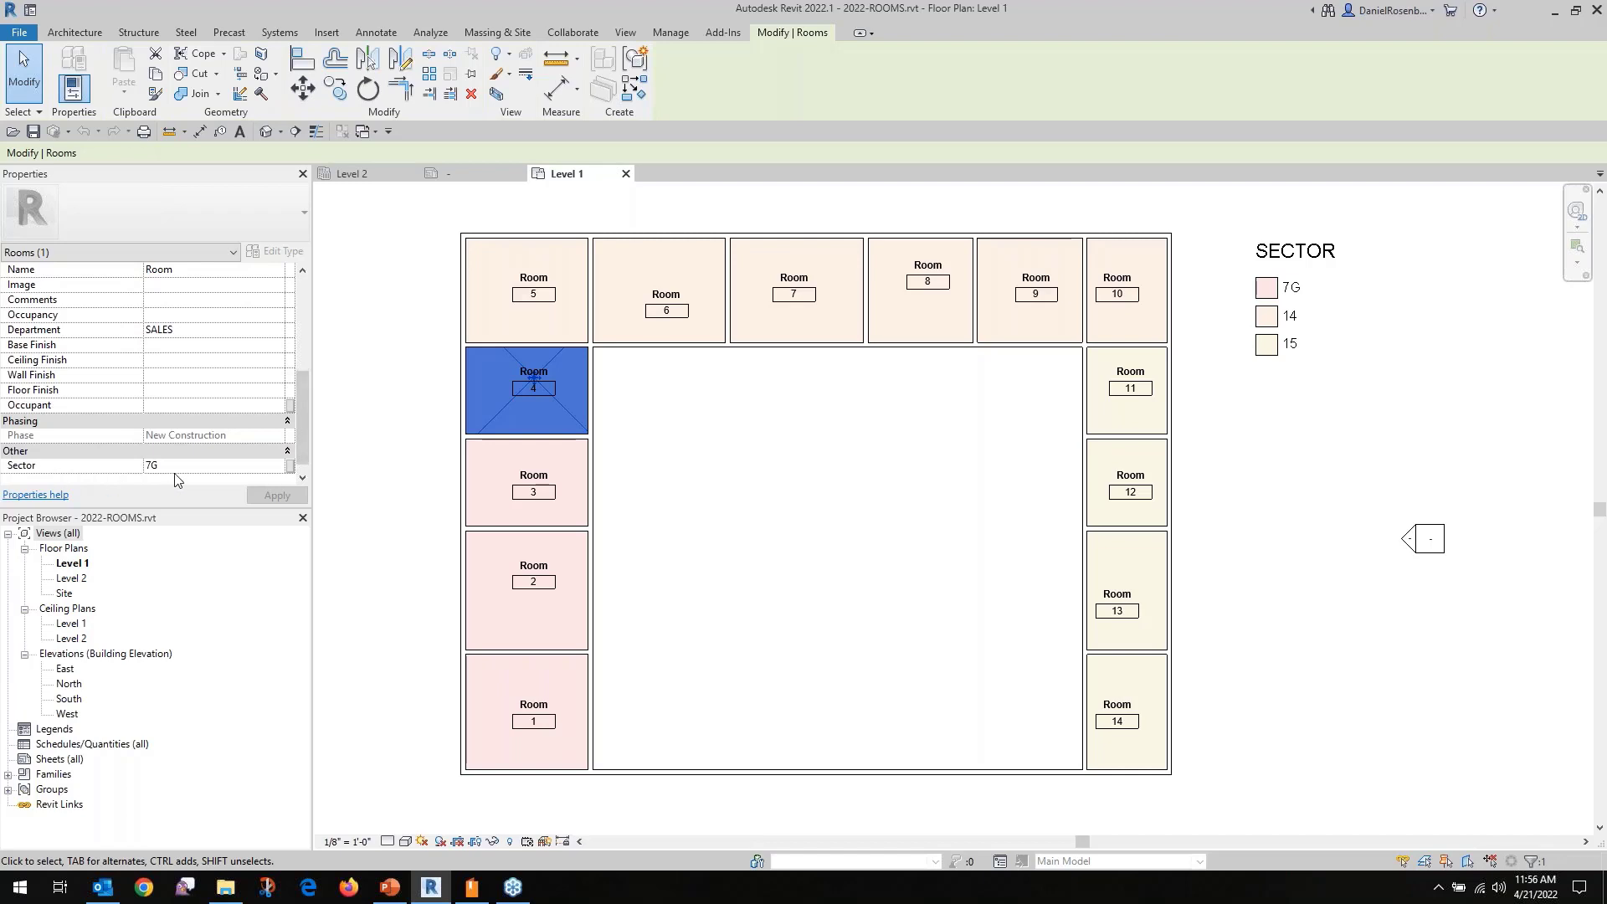
pyautogui.click(376, 413)
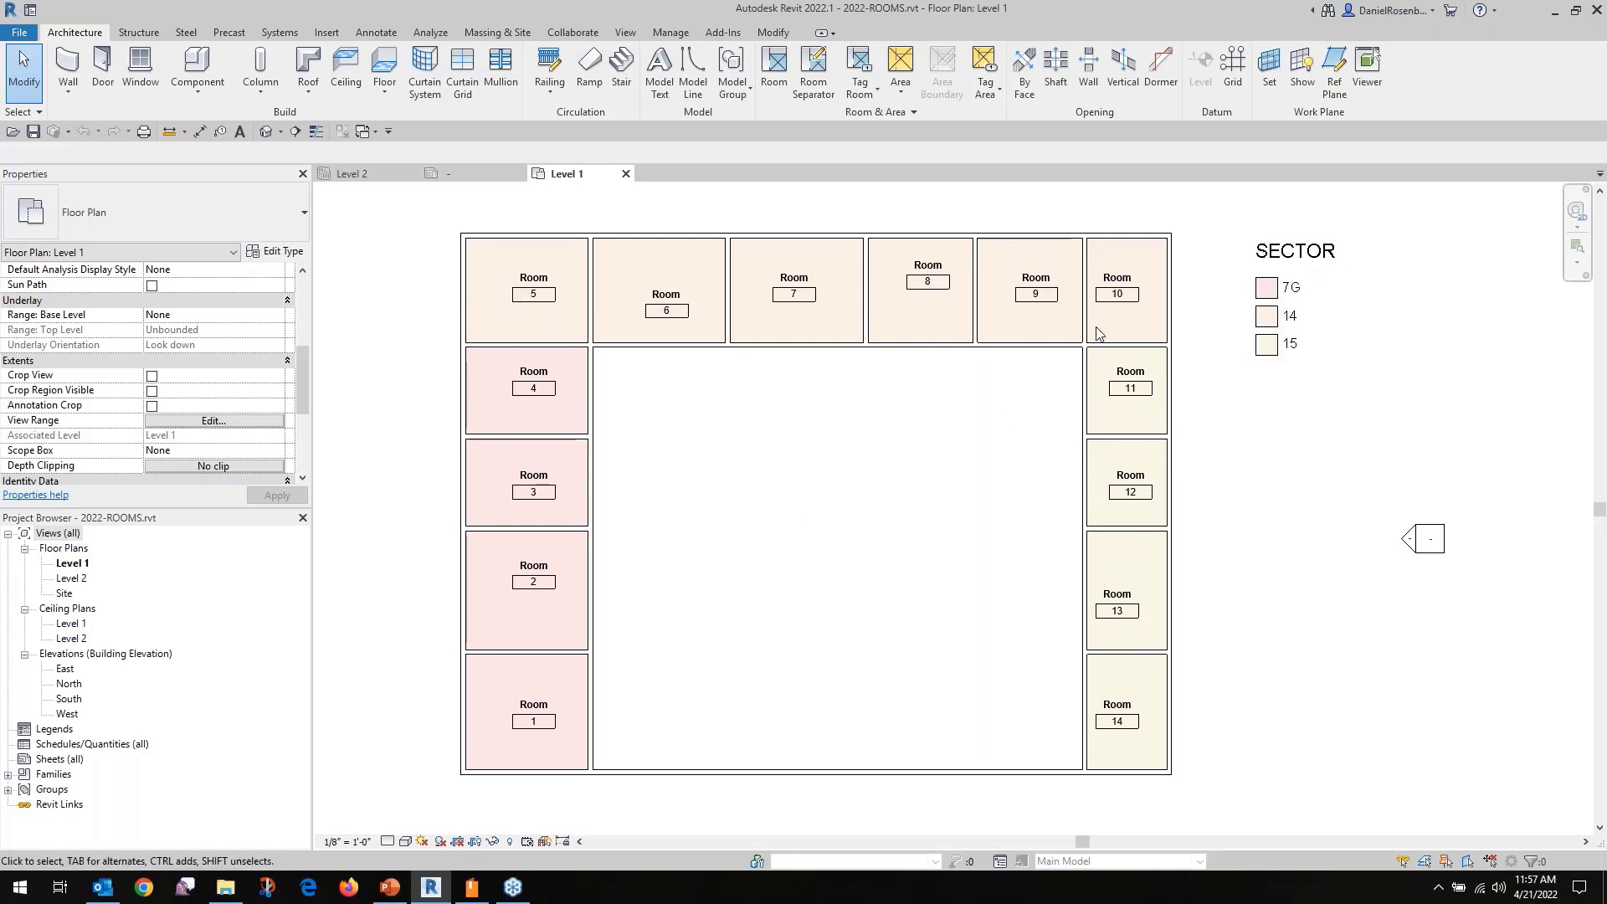
# Duplicate the Level 1 floor plan view without its detailing.
pyautogui.rightClick(81, 564)
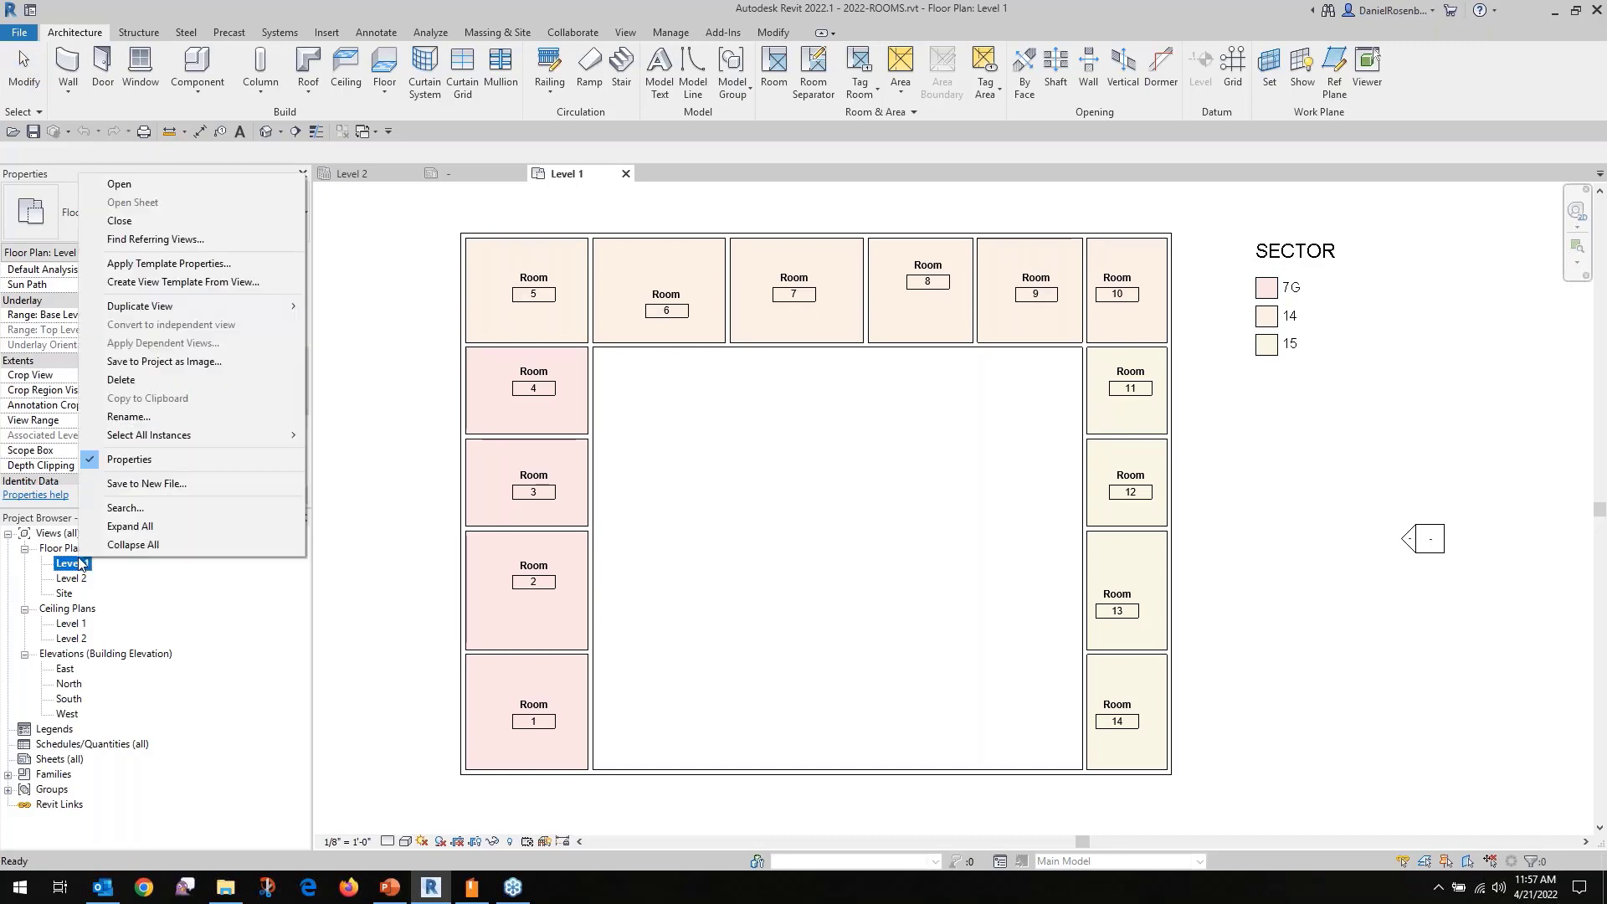
pyautogui.moveTo(251, 306)
pyautogui.click(339, 319)
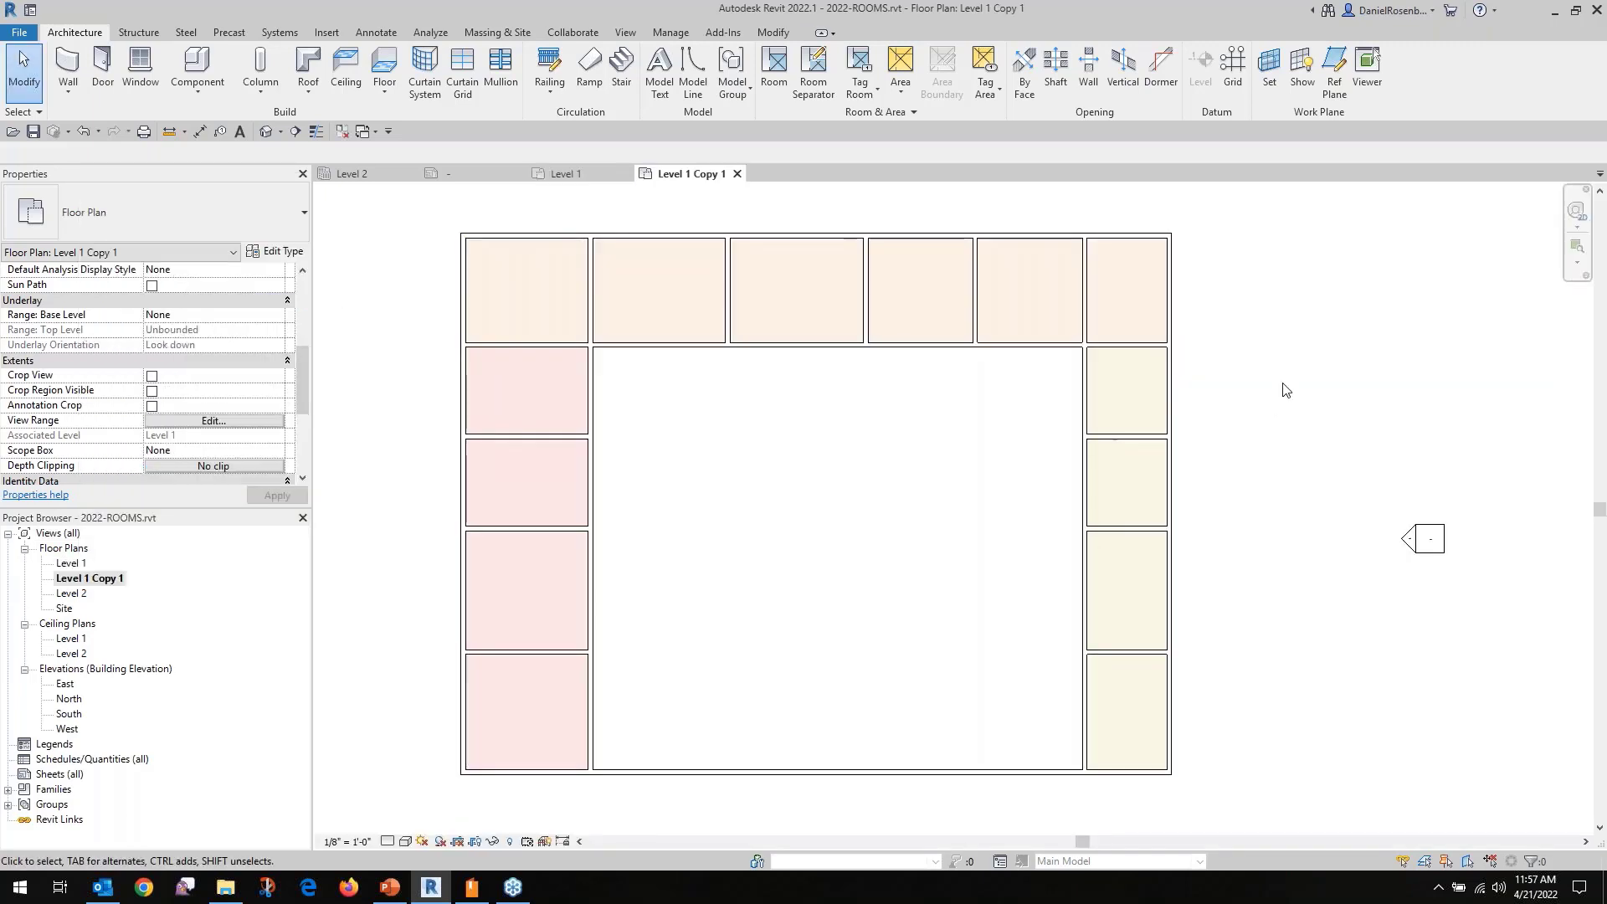
# Set the color scheme of the duplicated Level 1 plan to (none).
pyautogui.scroll(-2, 1065, 590)
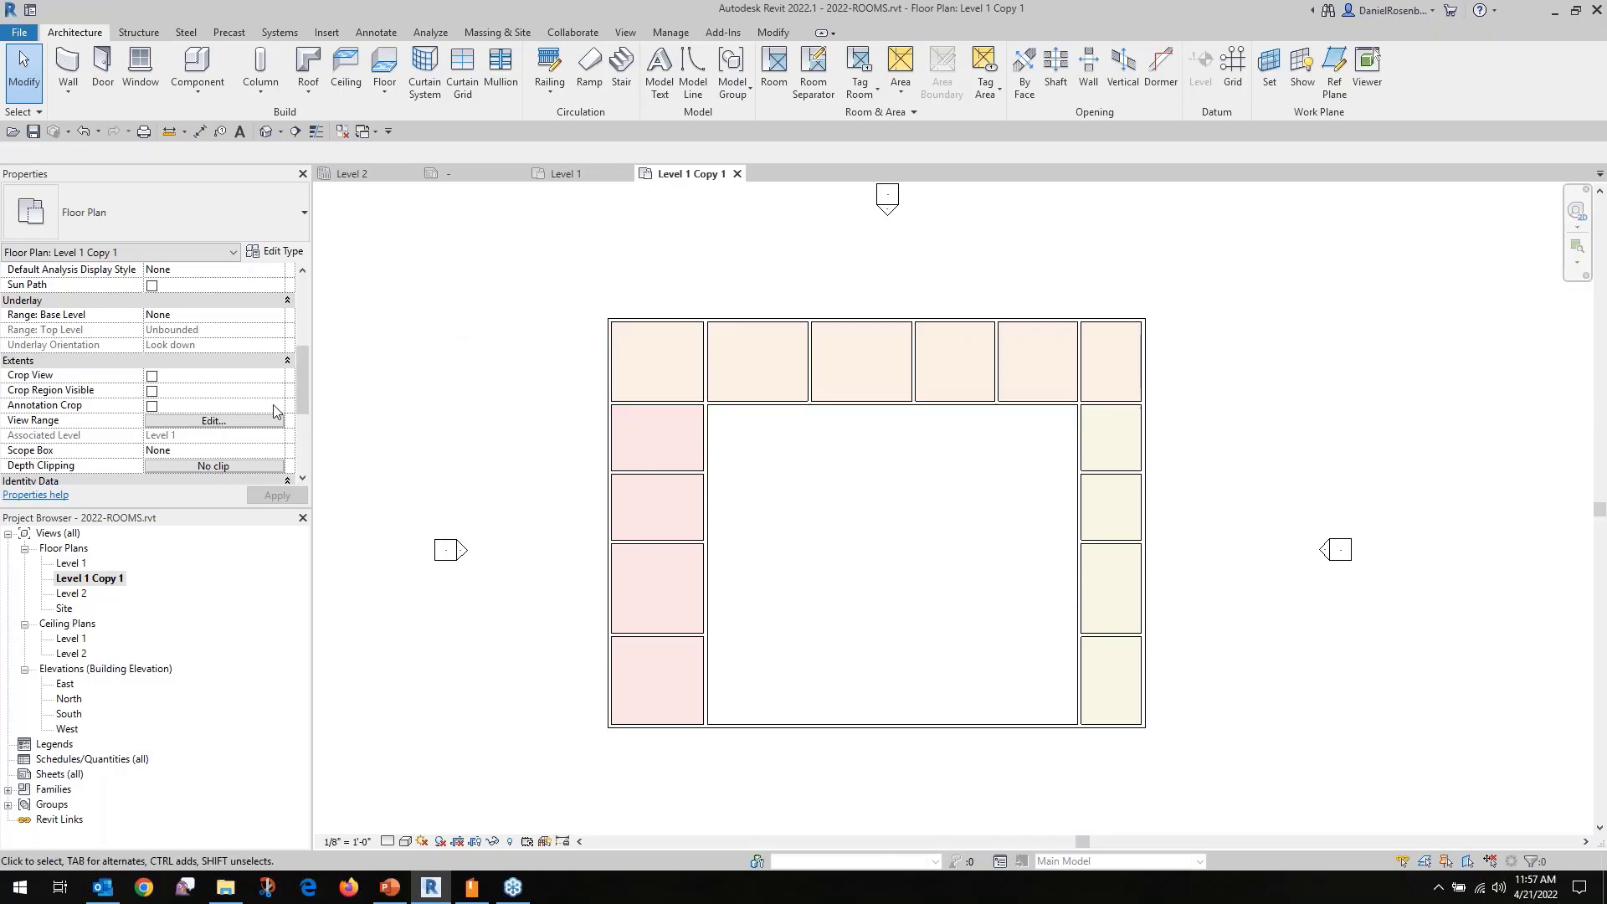
pyautogui.moveTo(303, 372); pyautogui.dragTo(303, 311)
pyautogui.click(214, 435)
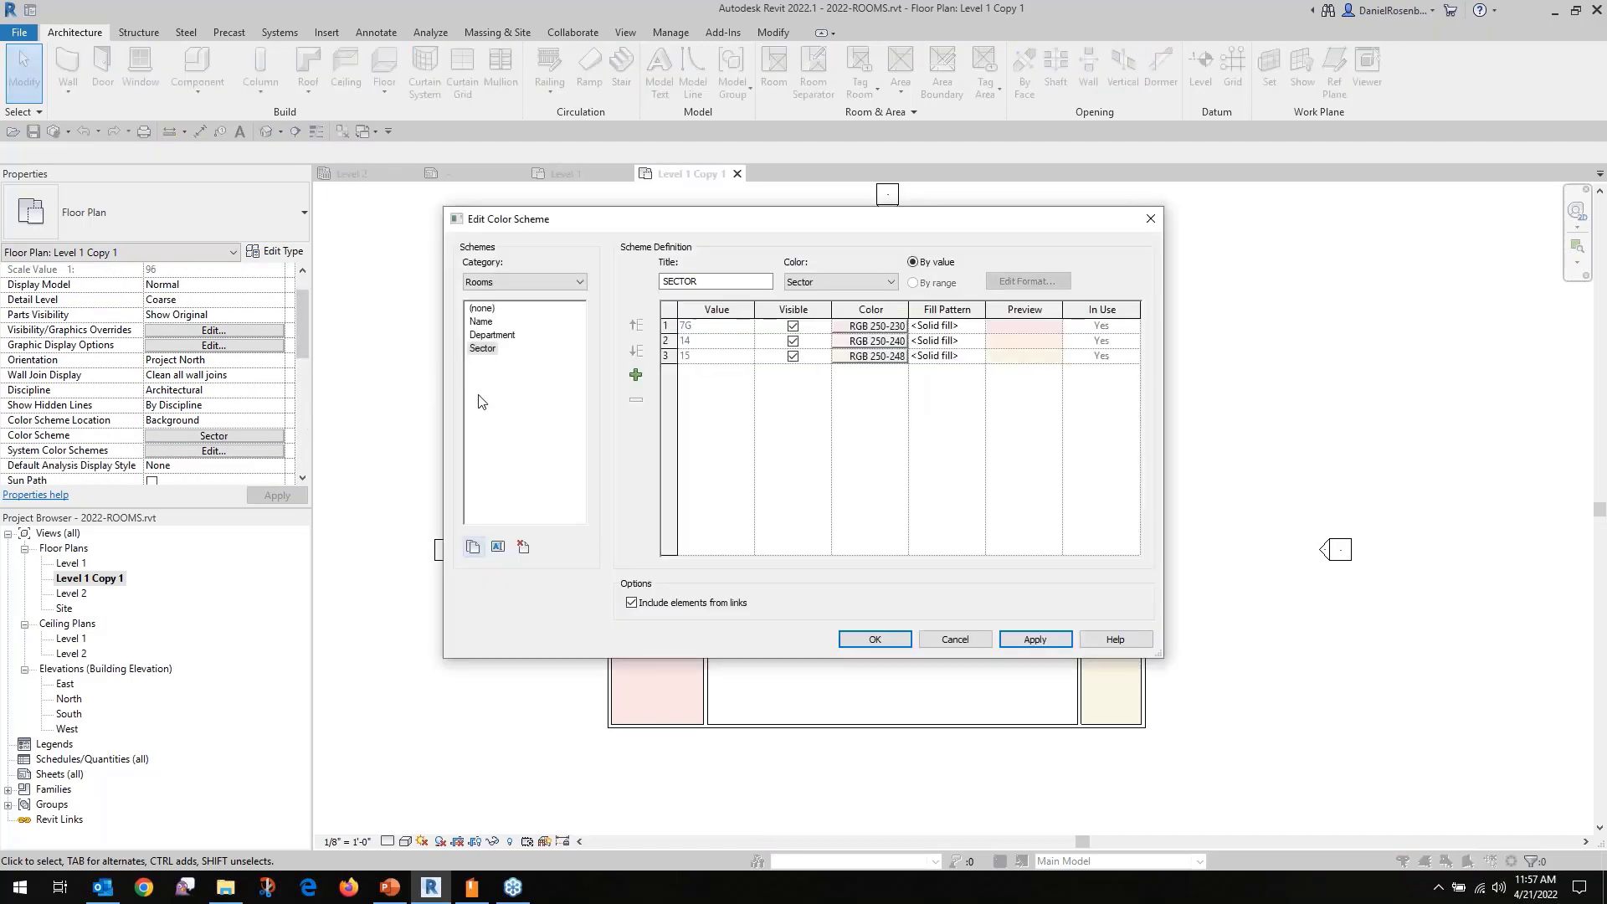
pyautogui.click(485, 309)
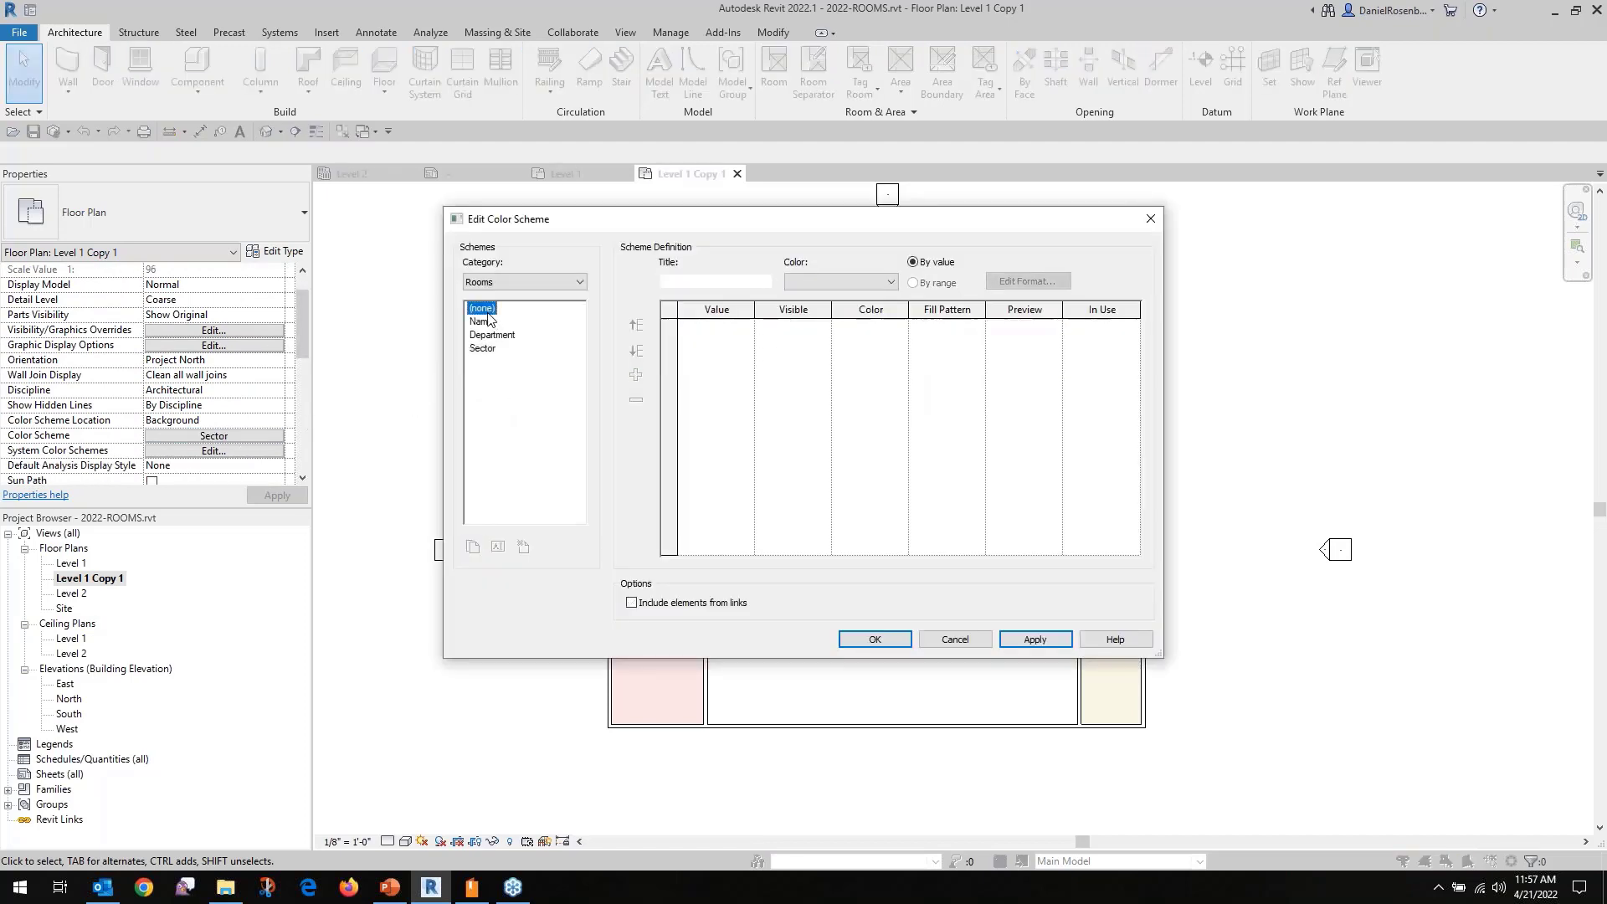
pyautogui.click(875, 642)
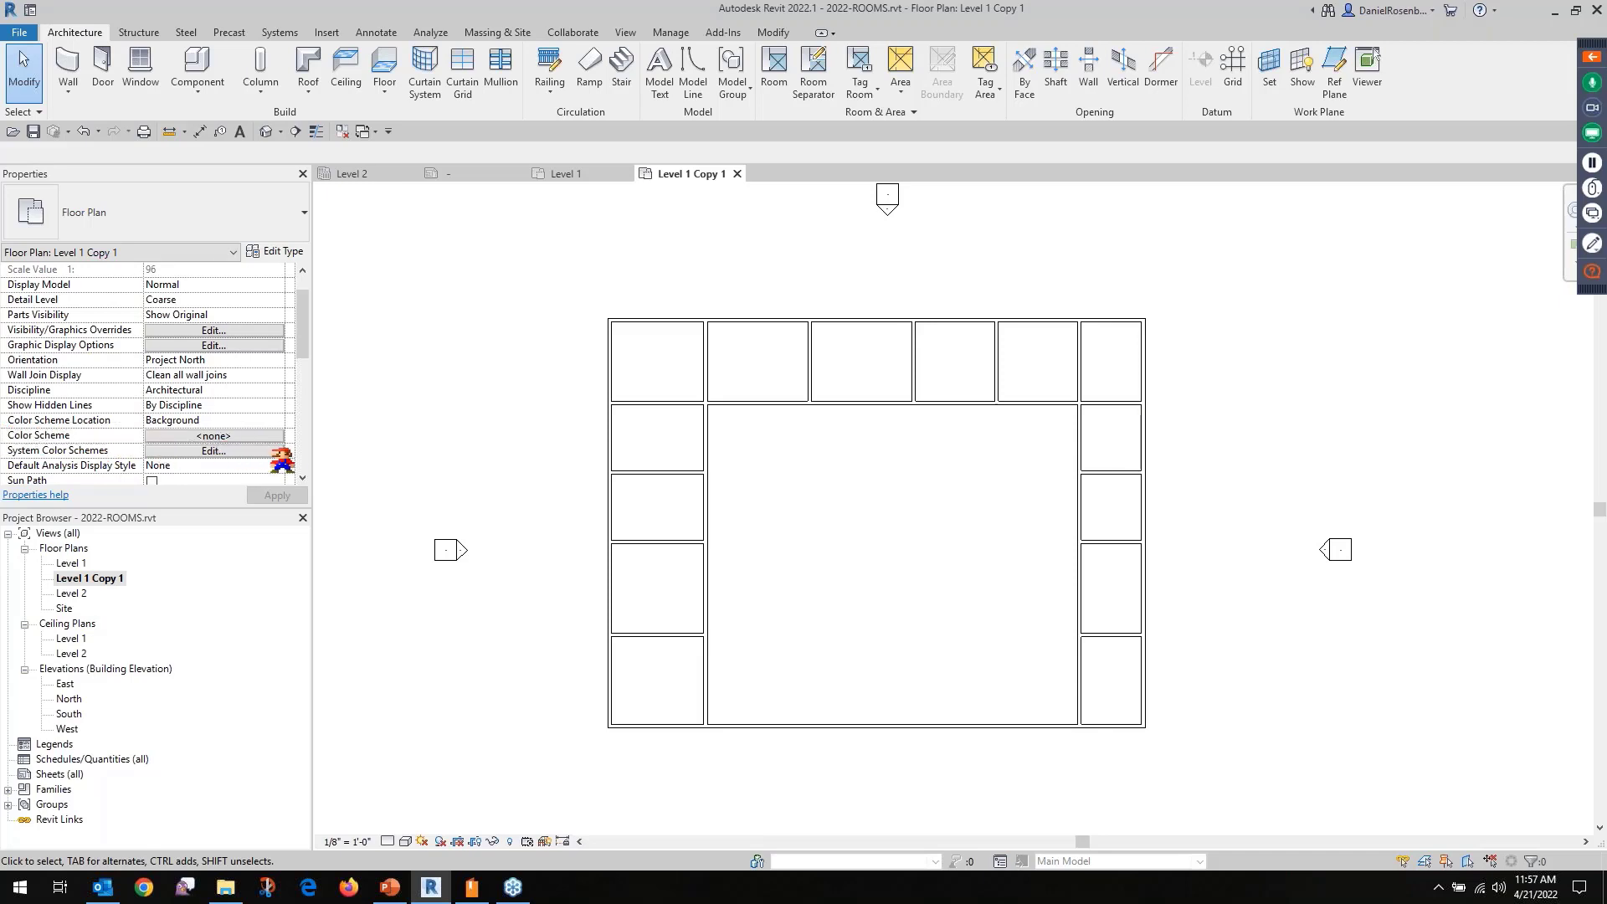
# Apply the Rooms category's Sector color scheme, colored by the Sector parameter, to the duplicated Level 1 plan.
pyautogui.click(214, 436)
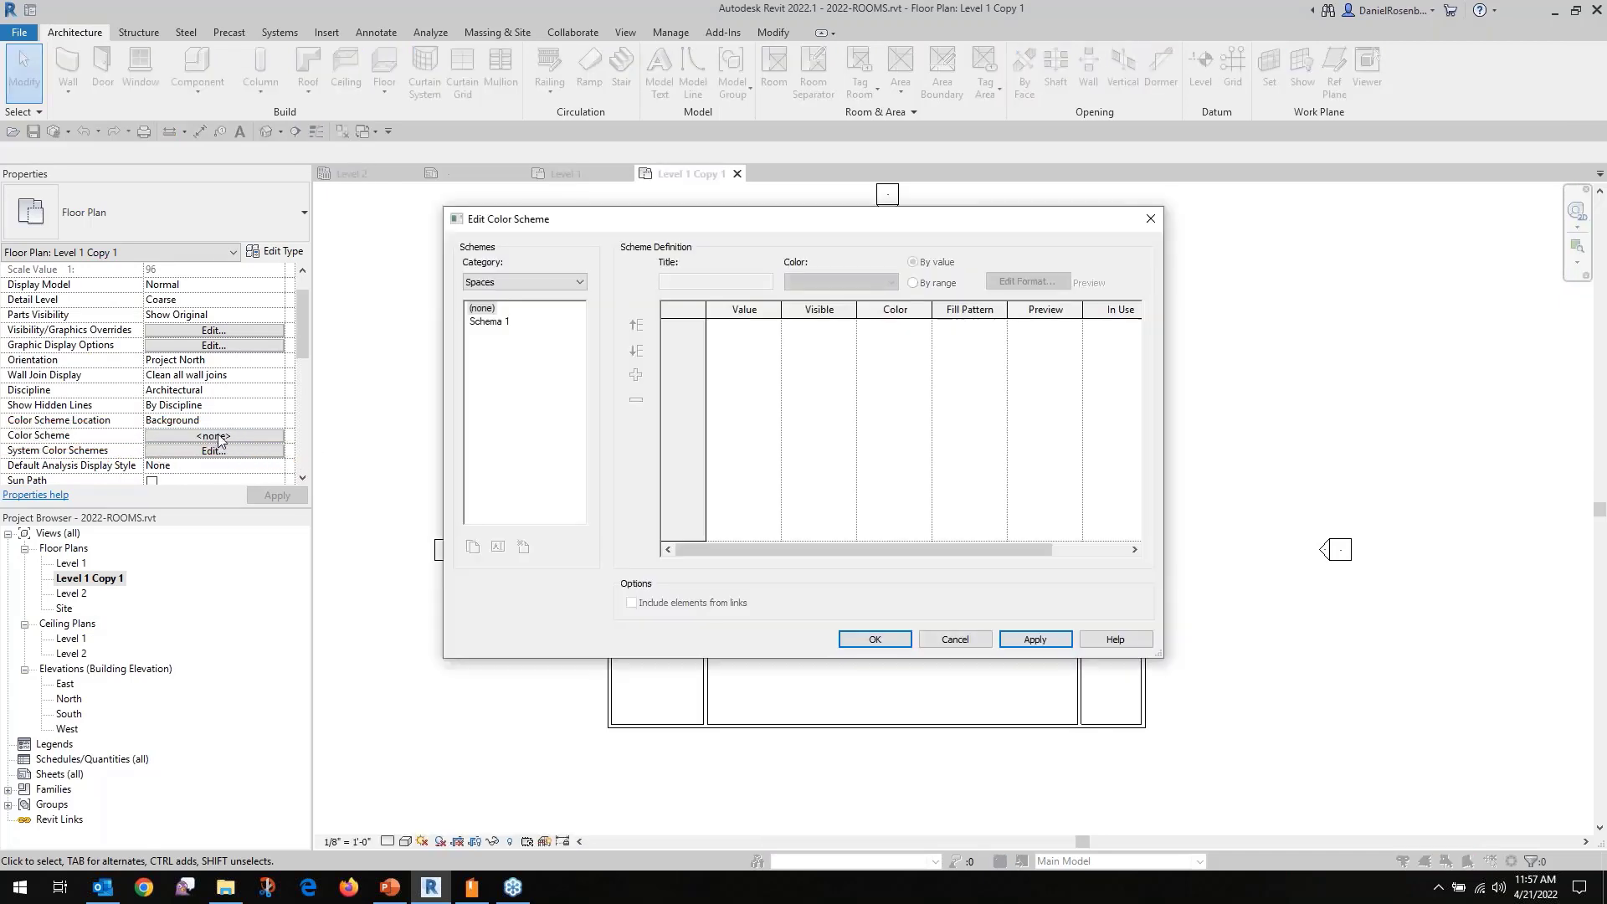
pyautogui.click(498, 282)
pyautogui.click(487, 306)
pyautogui.click(483, 348)
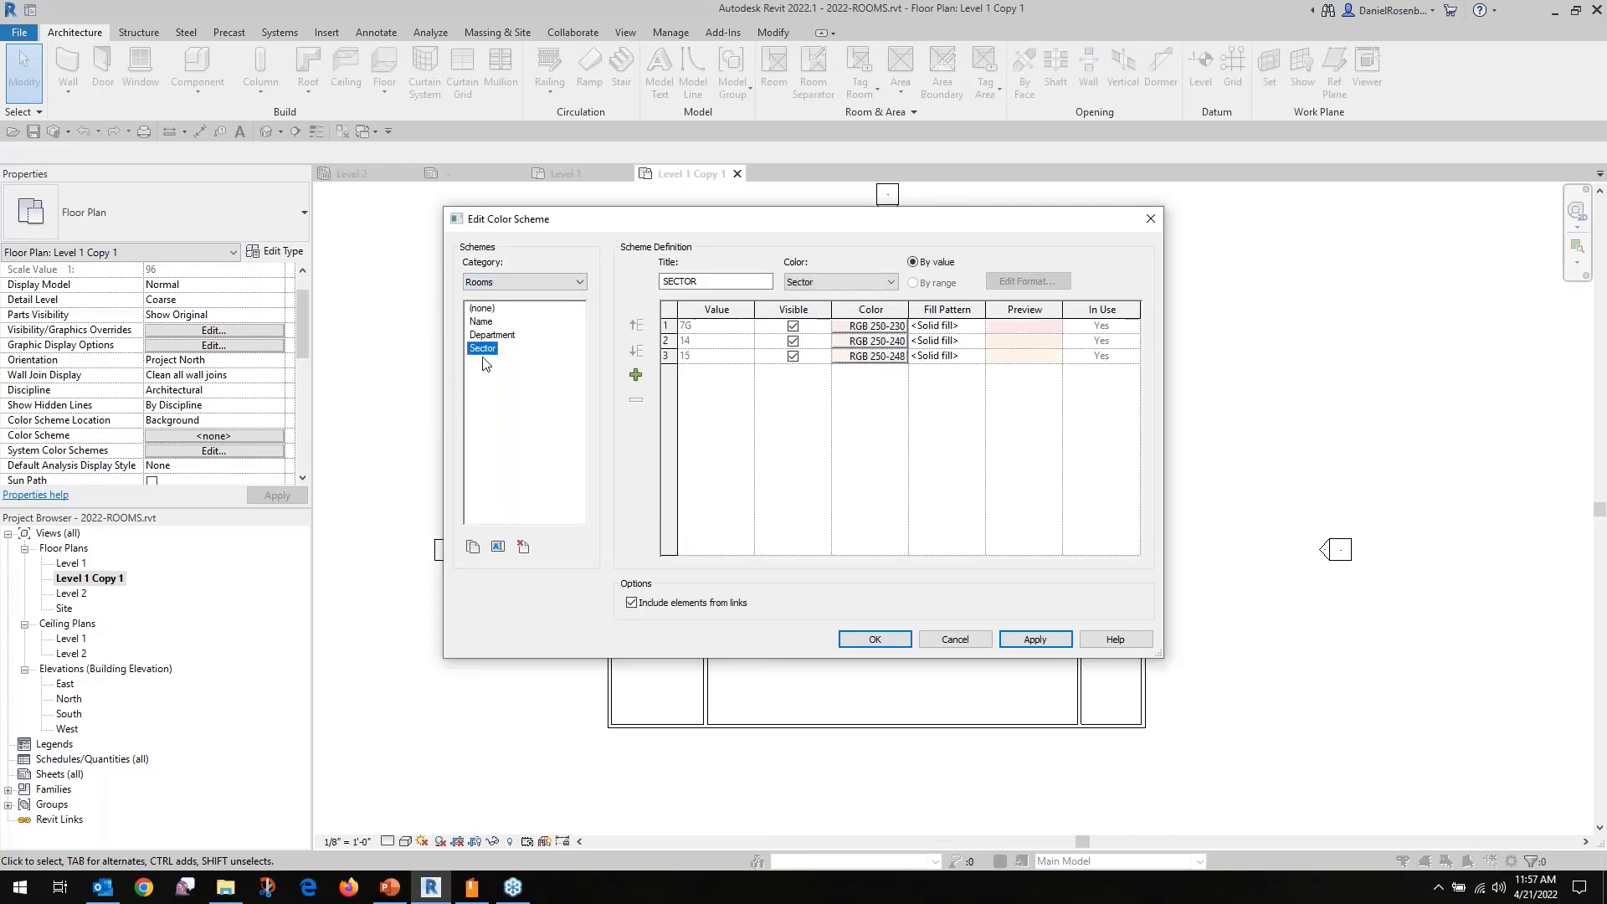
pyautogui.click(833, 284)
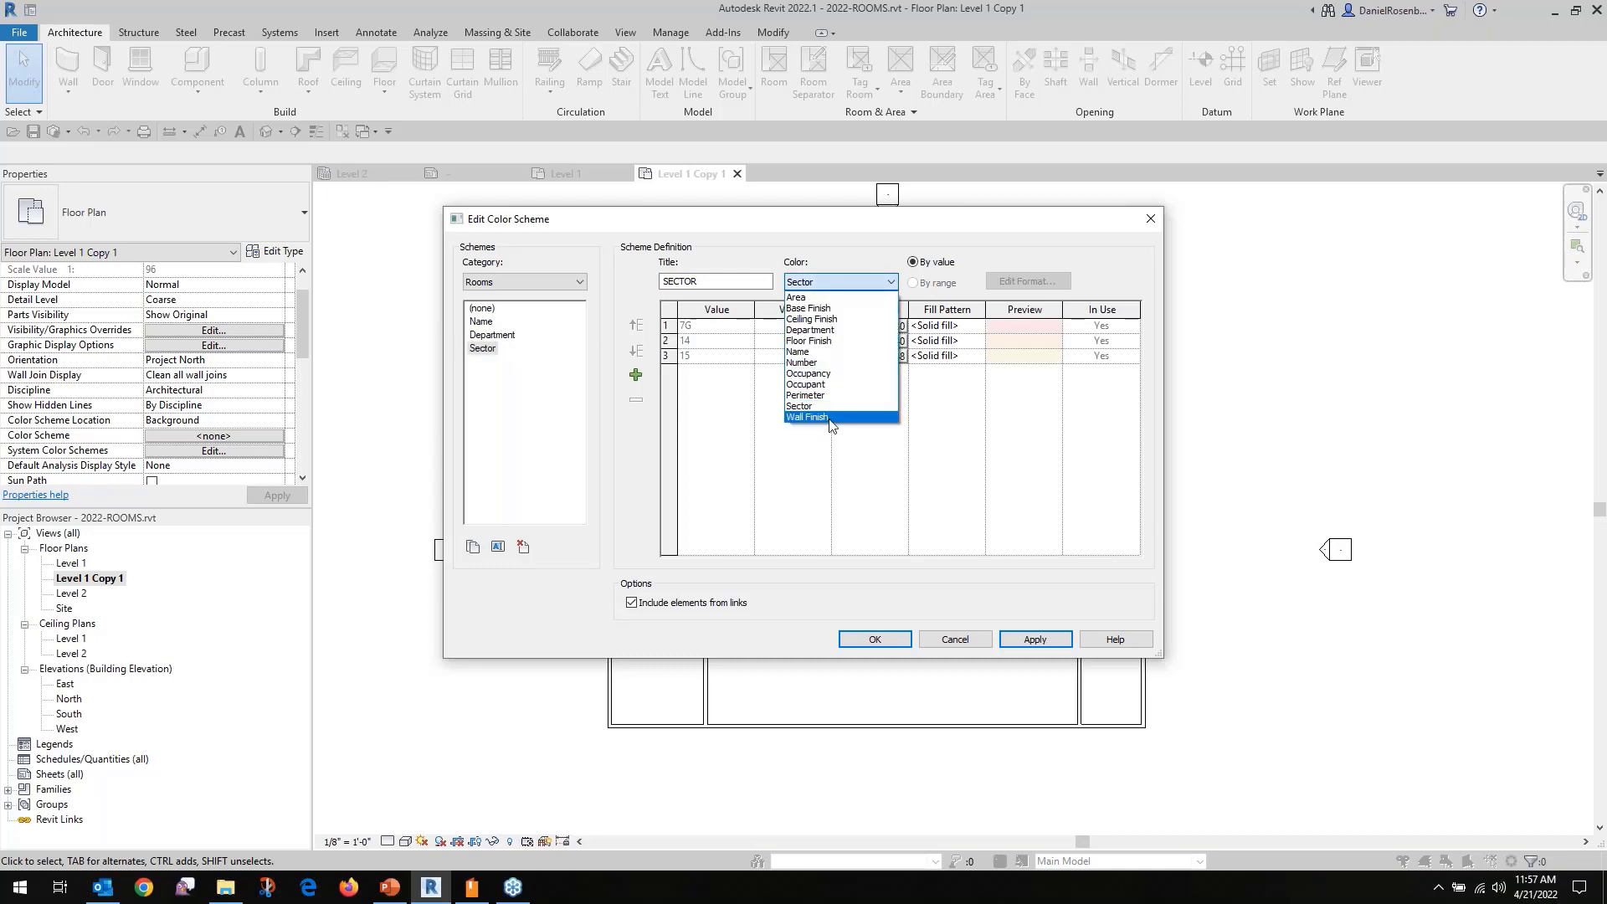
pyautogui.click(842, 242)
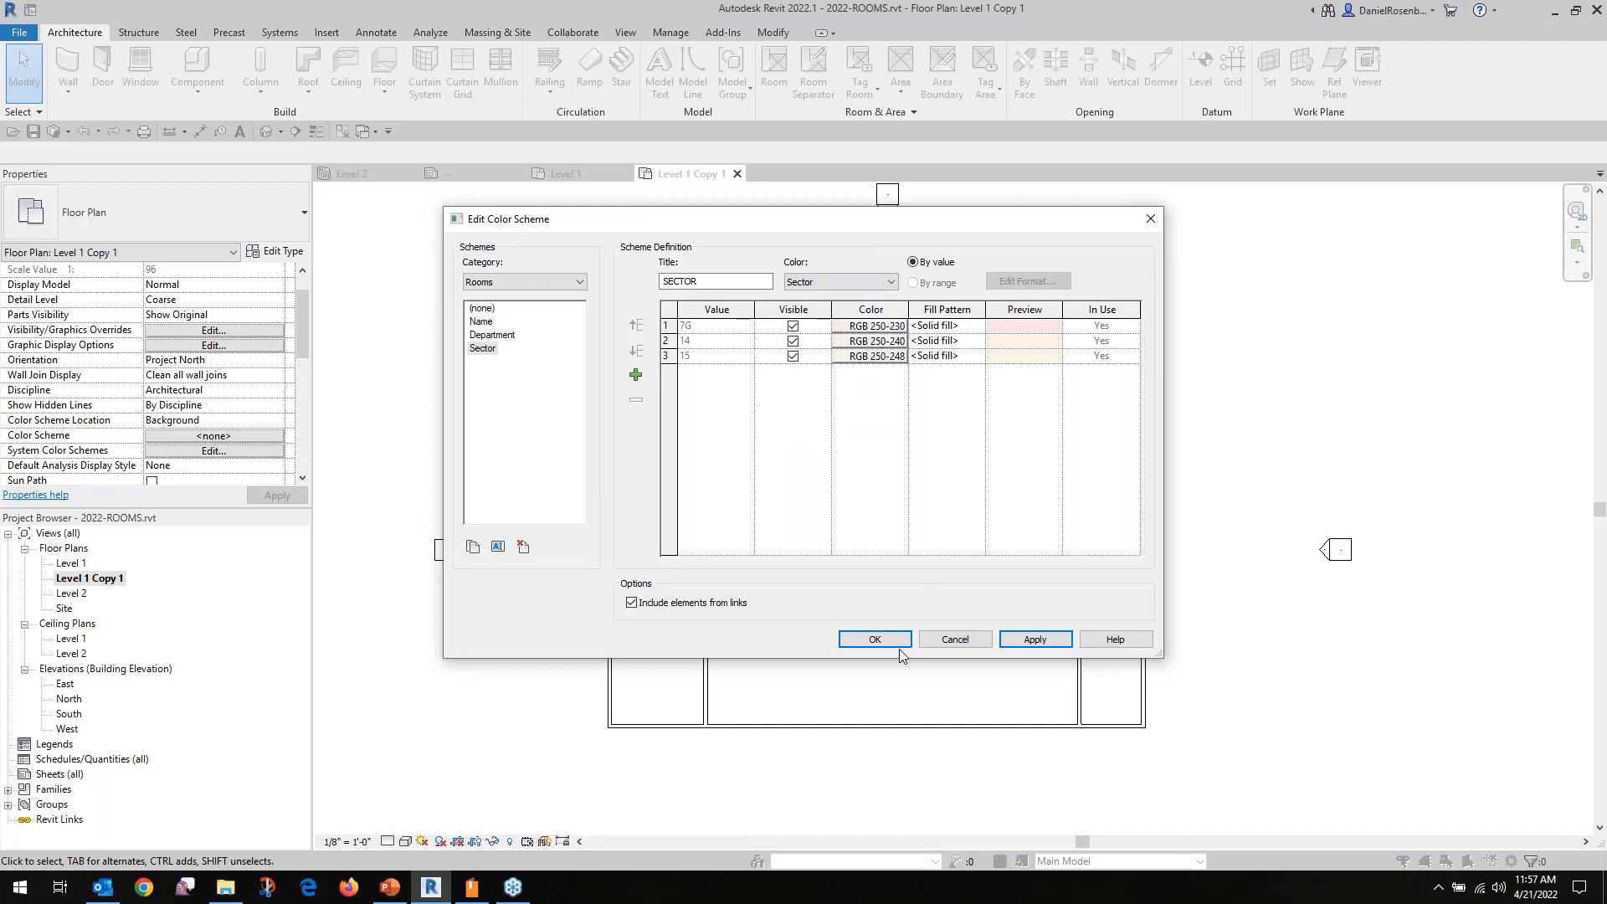
pyautogui.click(875, 639)
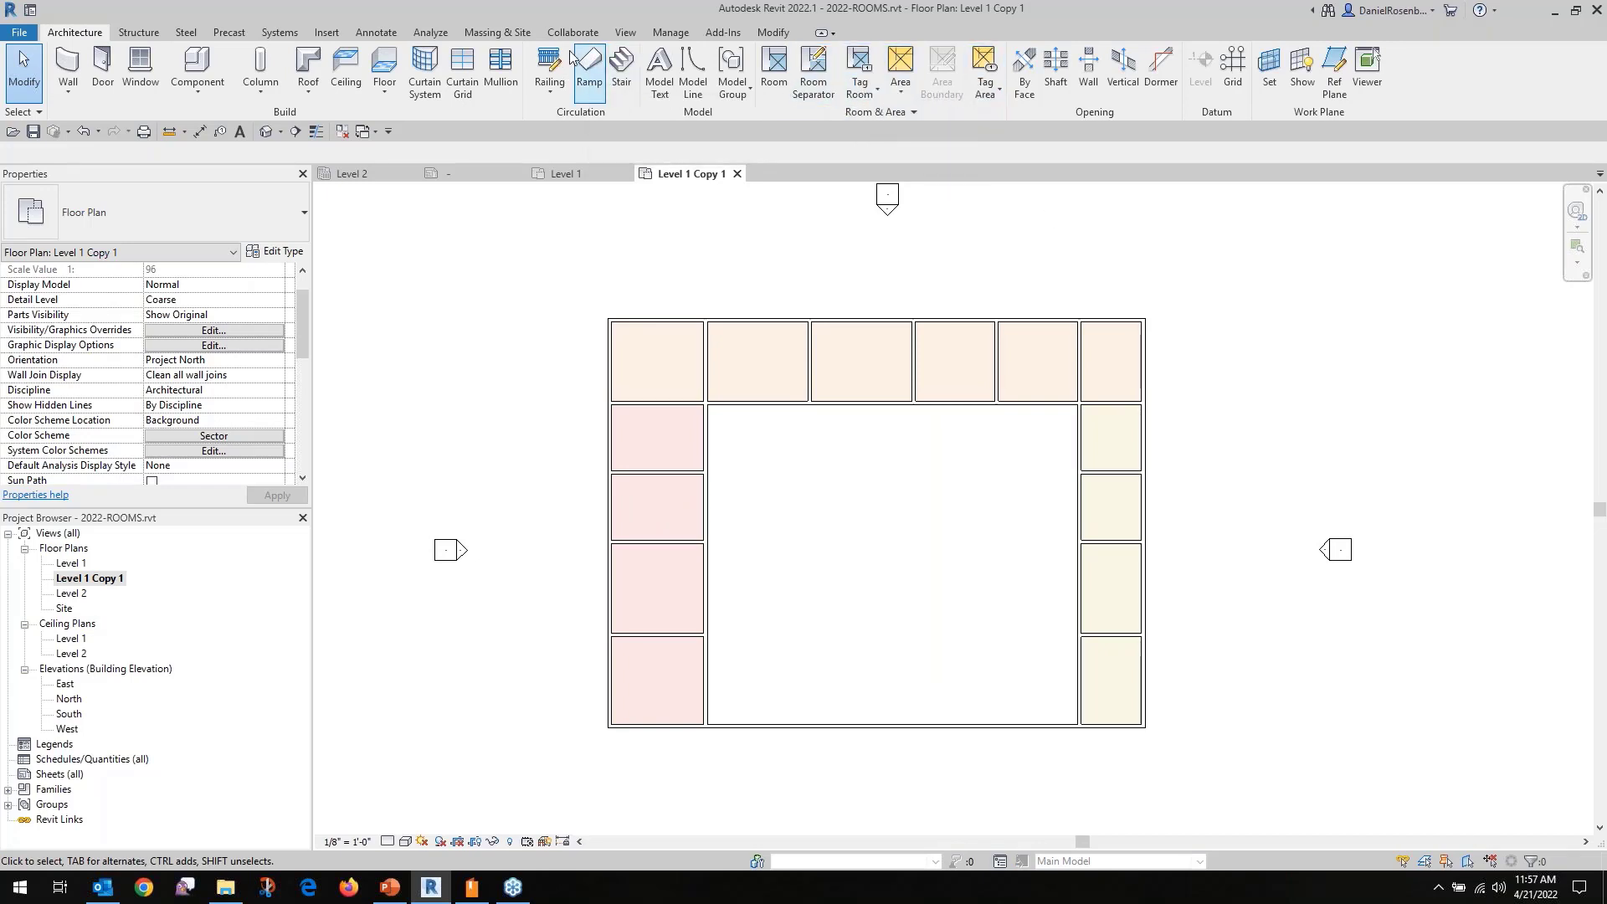
# Place a color fill legend for the Sector scheme beside the upper right corner of the duplicated plan's building outline.
pyautogui.click(378, 33)
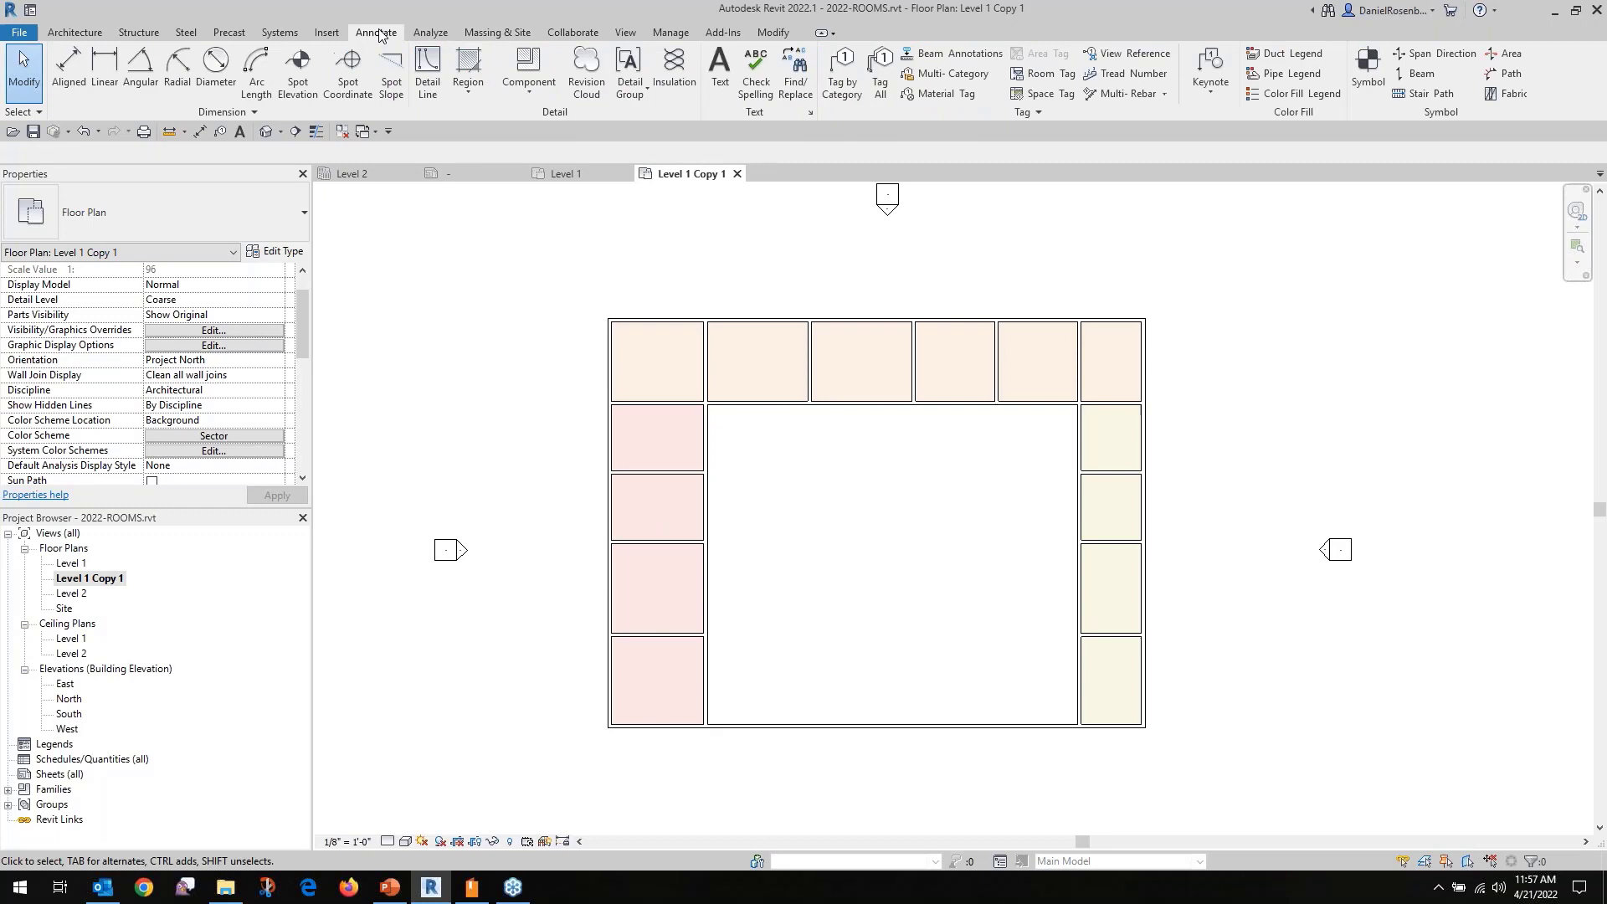
pyautogui.click(431, 33)
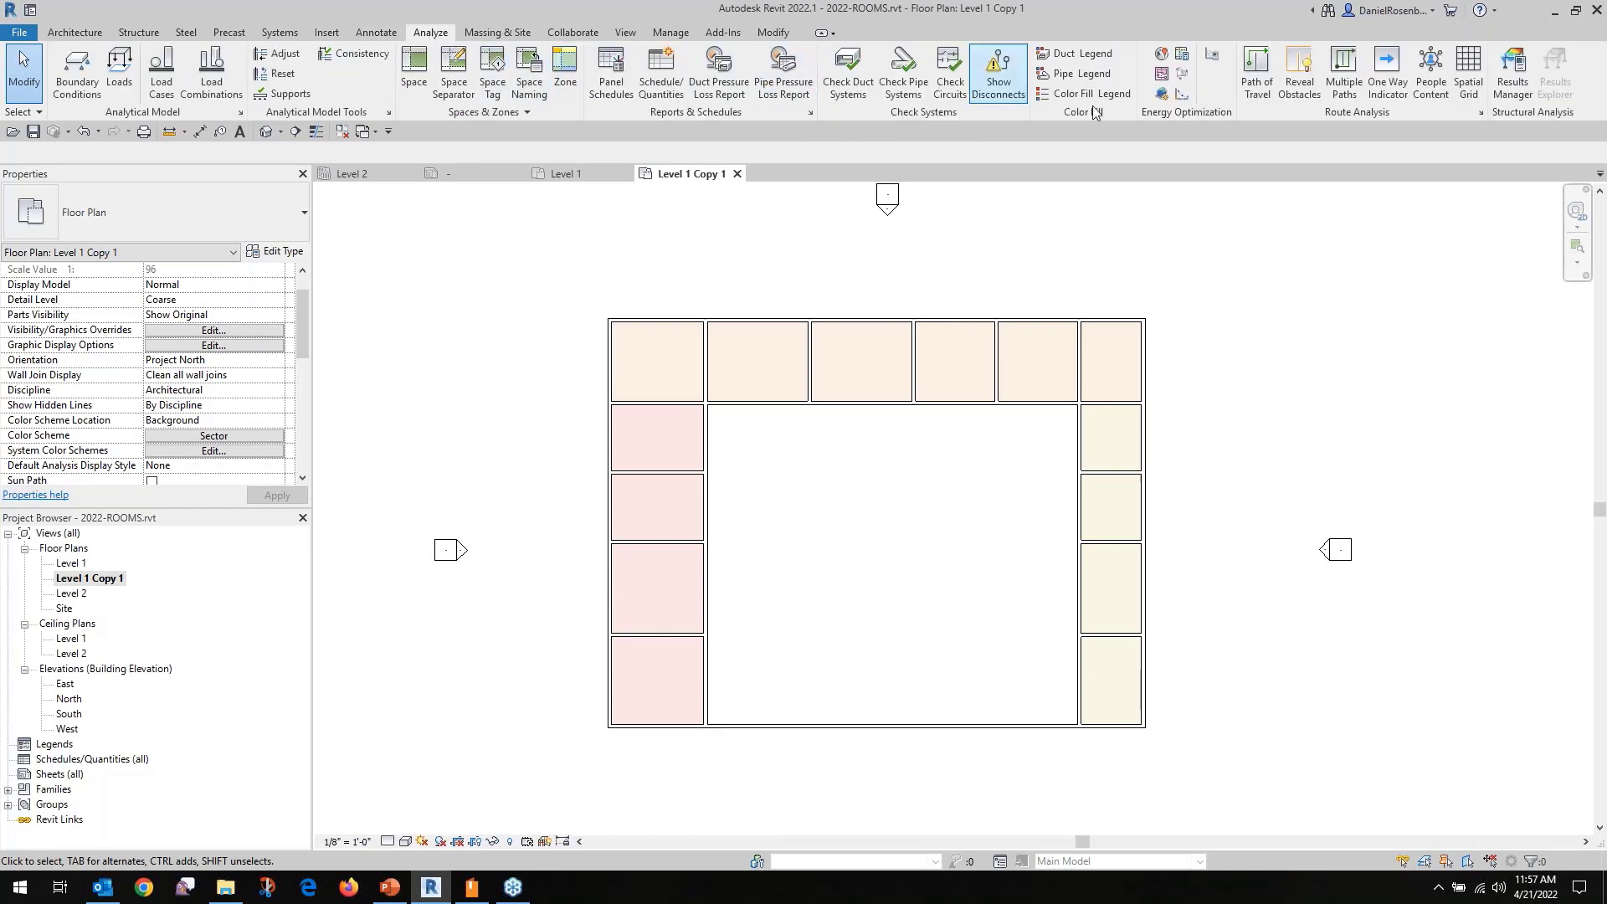
pyautogui.click(1046, 96)
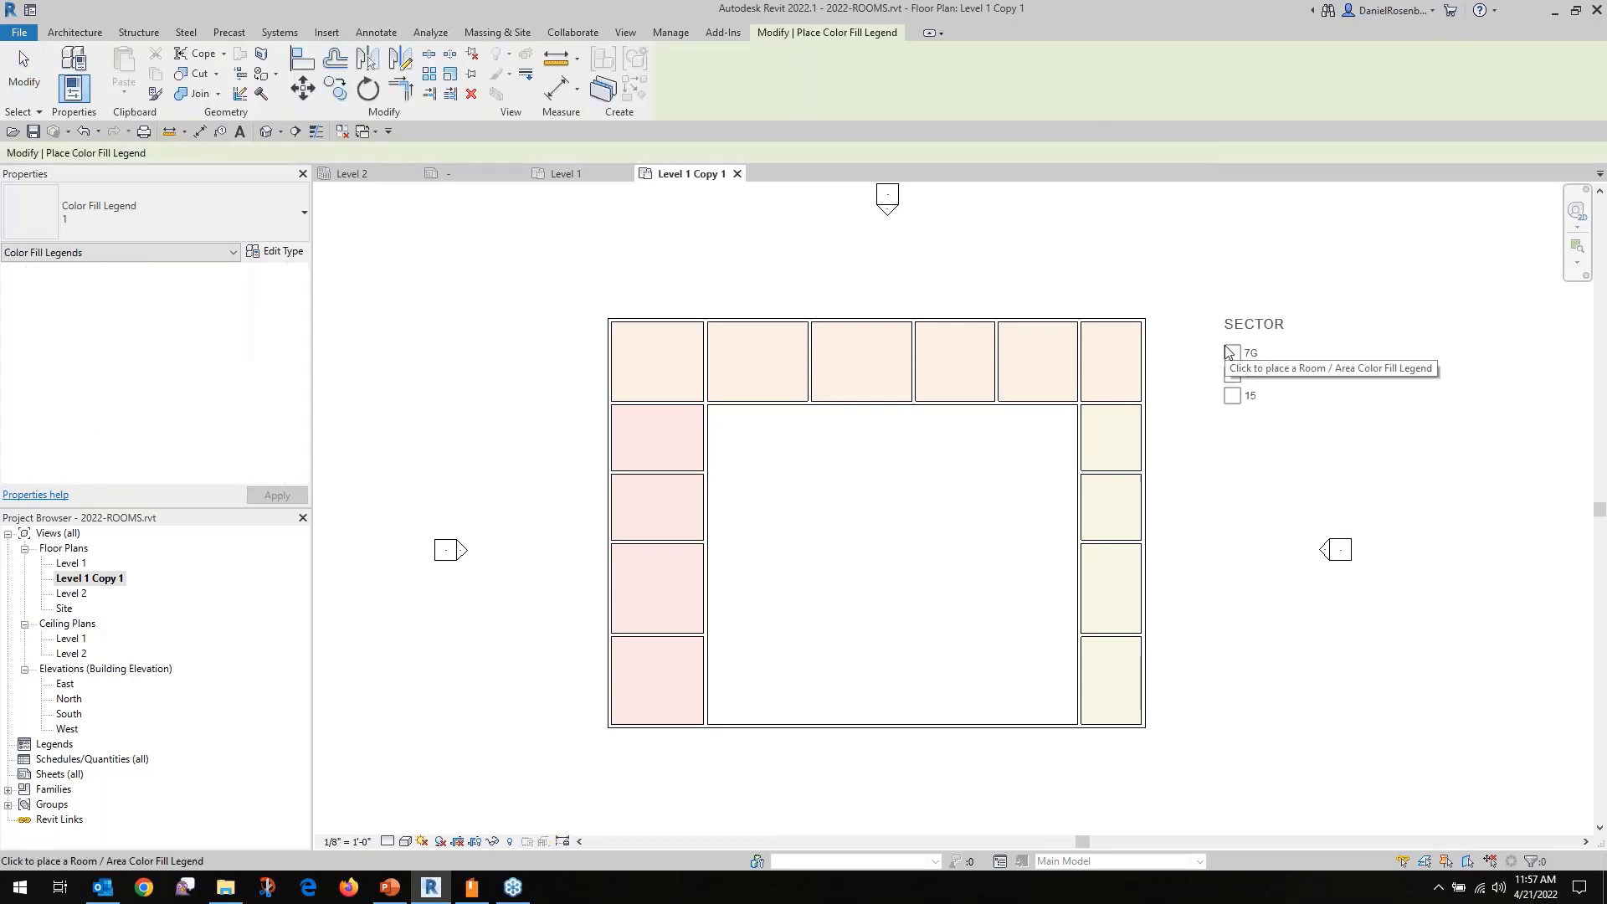
pyautogui.click(1224, 320)
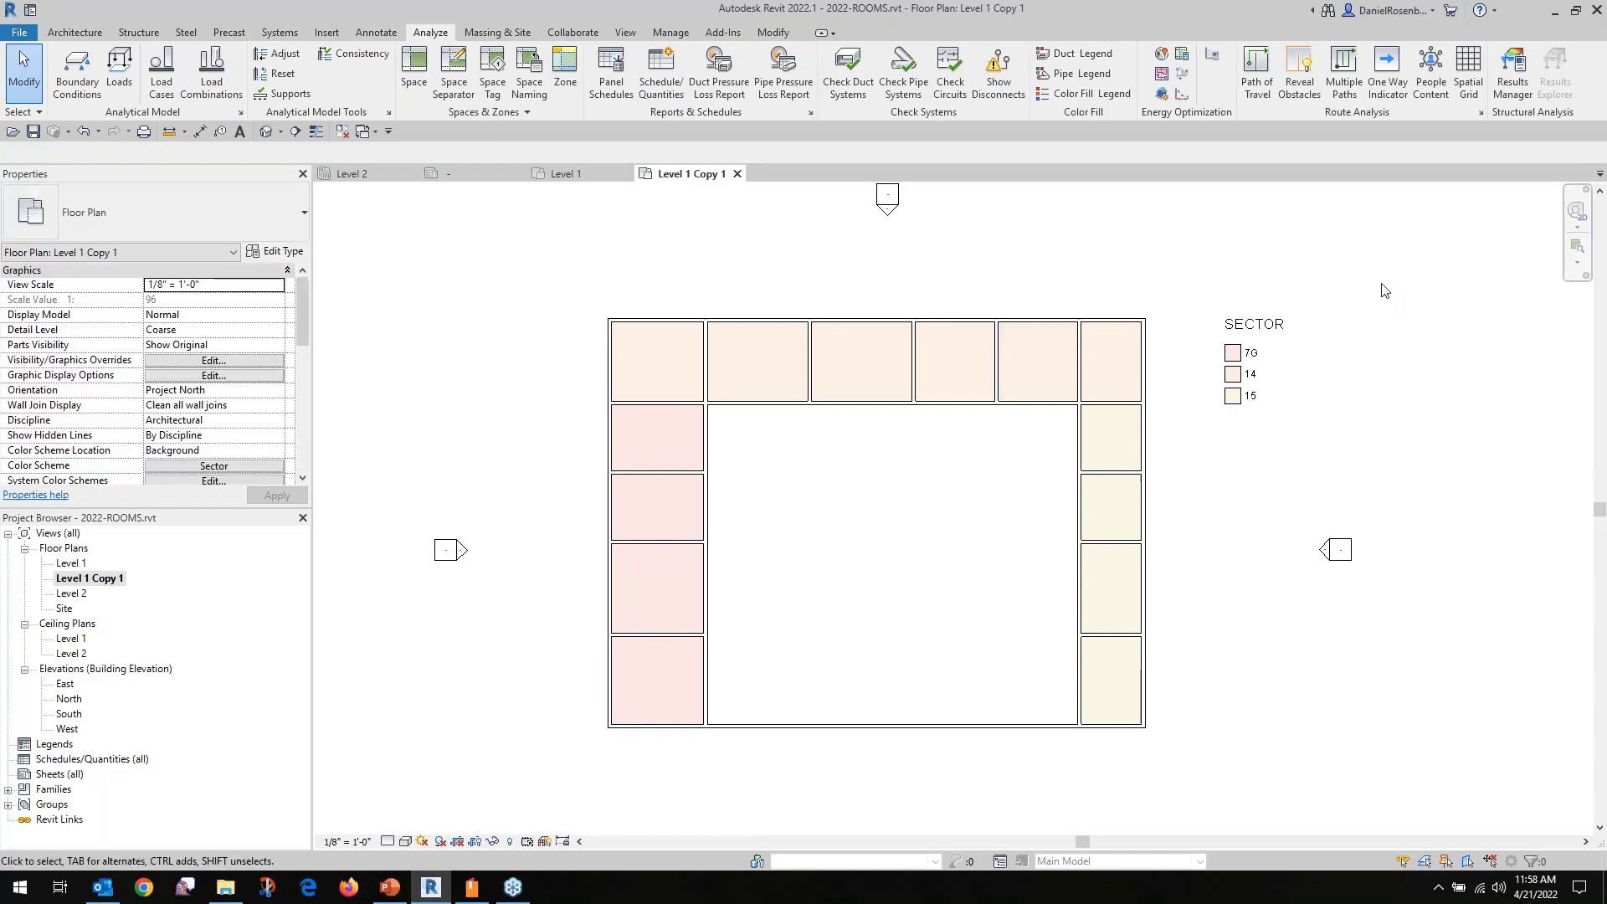